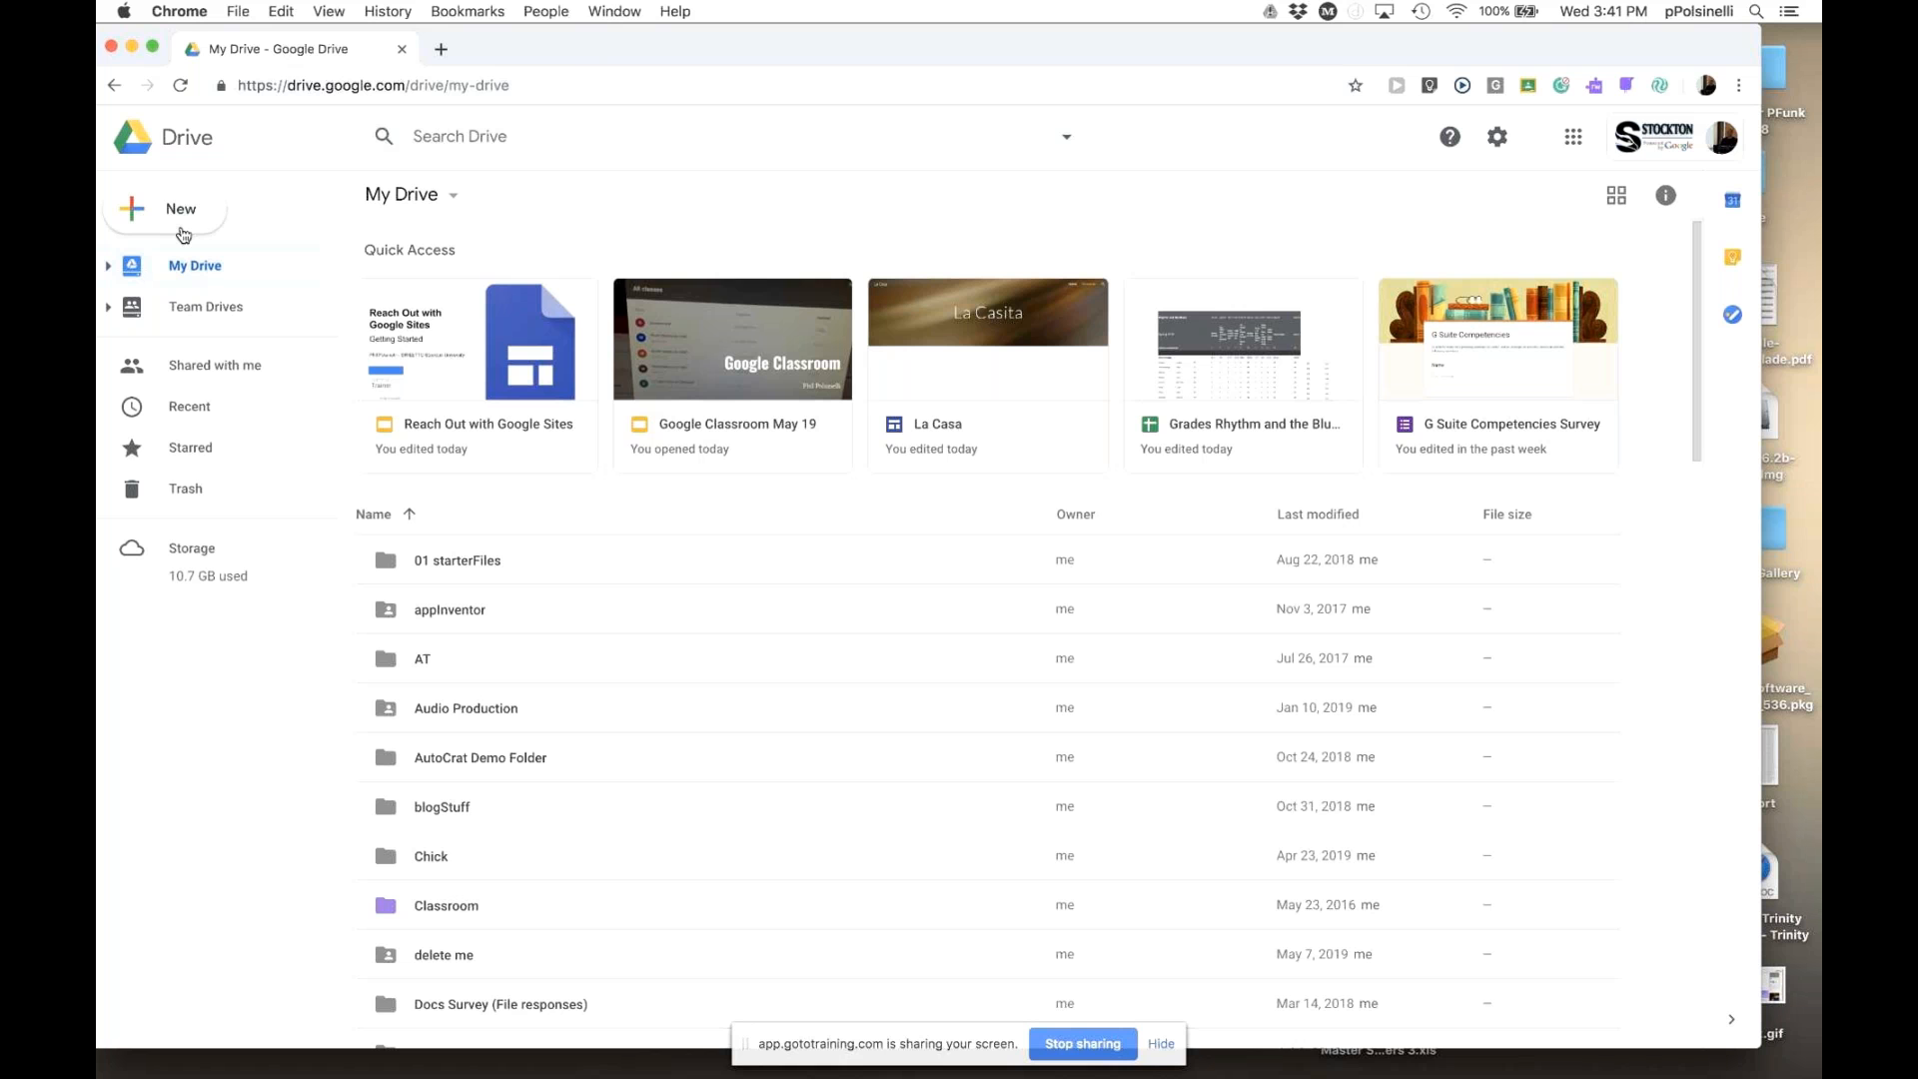
- Create a new Google Sites site from Google Drive's New > More menu
{"action": "left_click", "coordinate": [184, 231]}
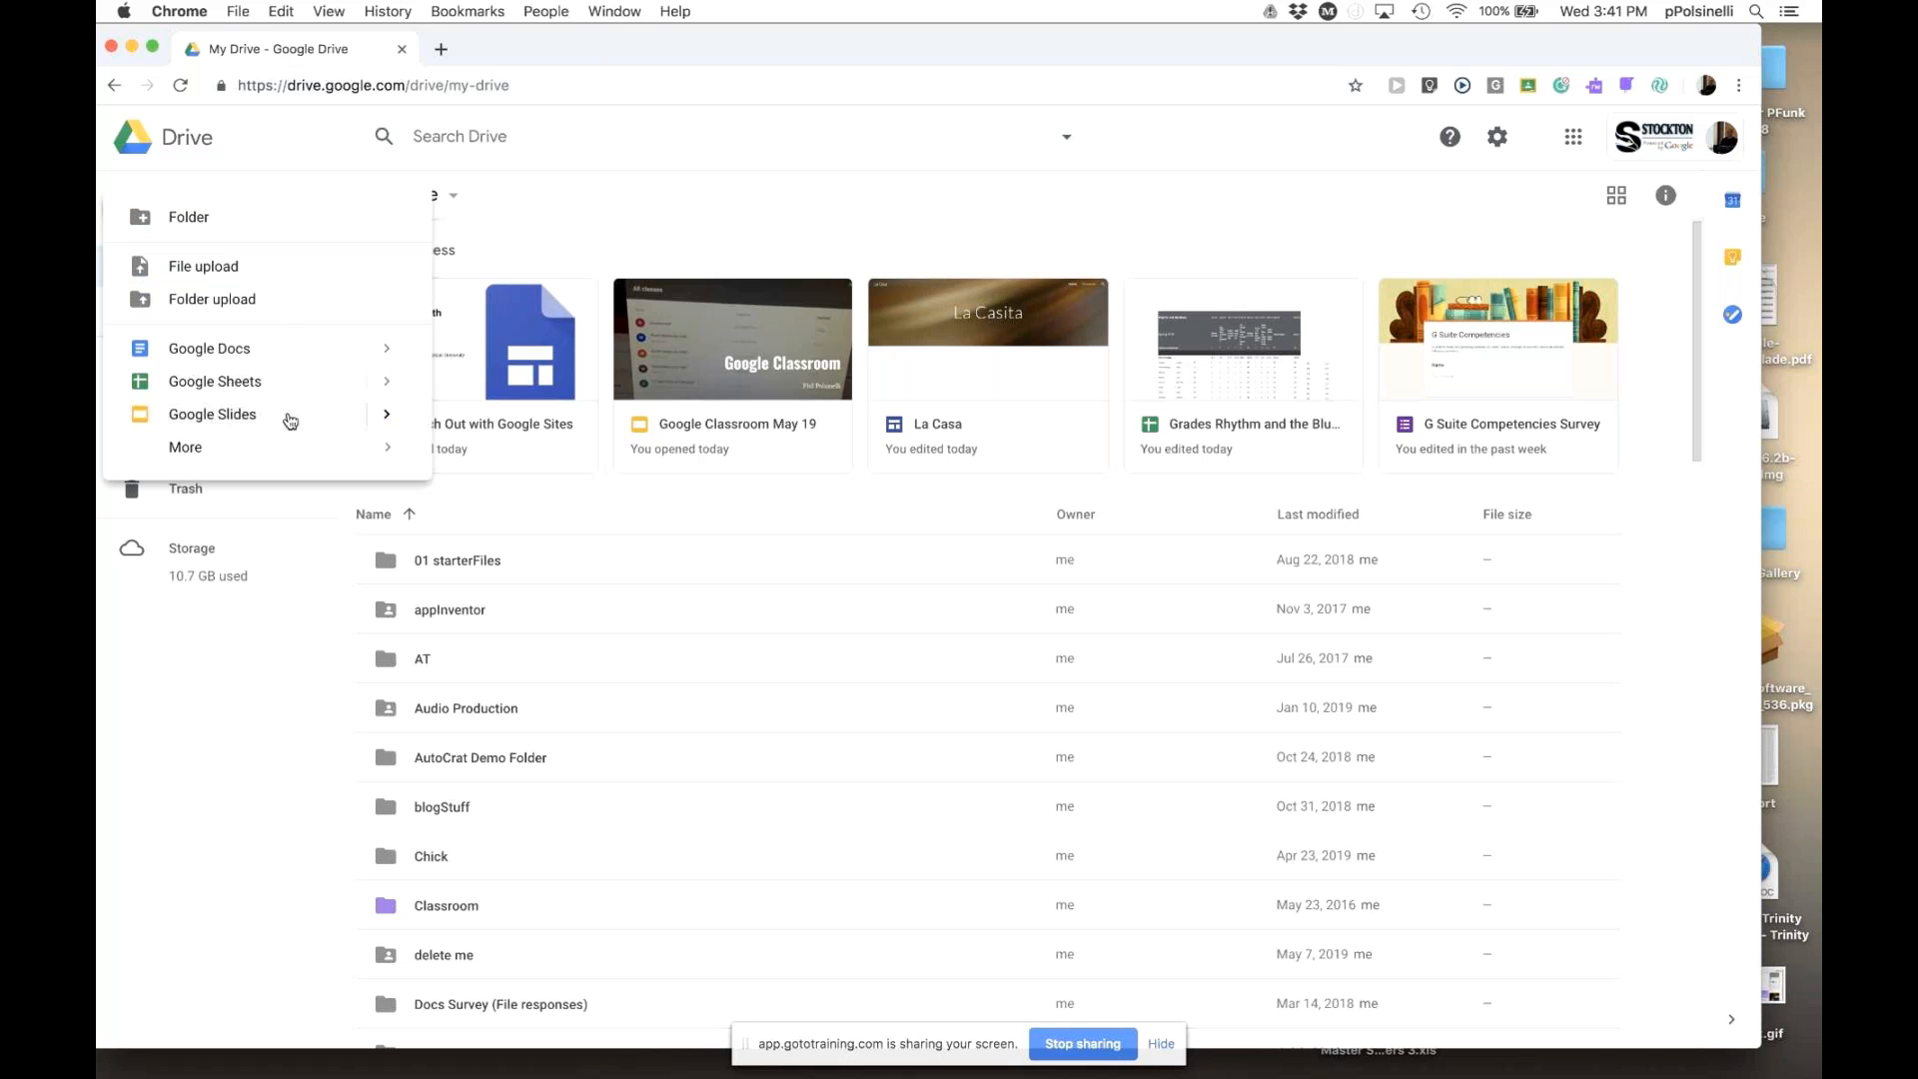
{"action": "mouse_move", "coordinate": [280, 456]}
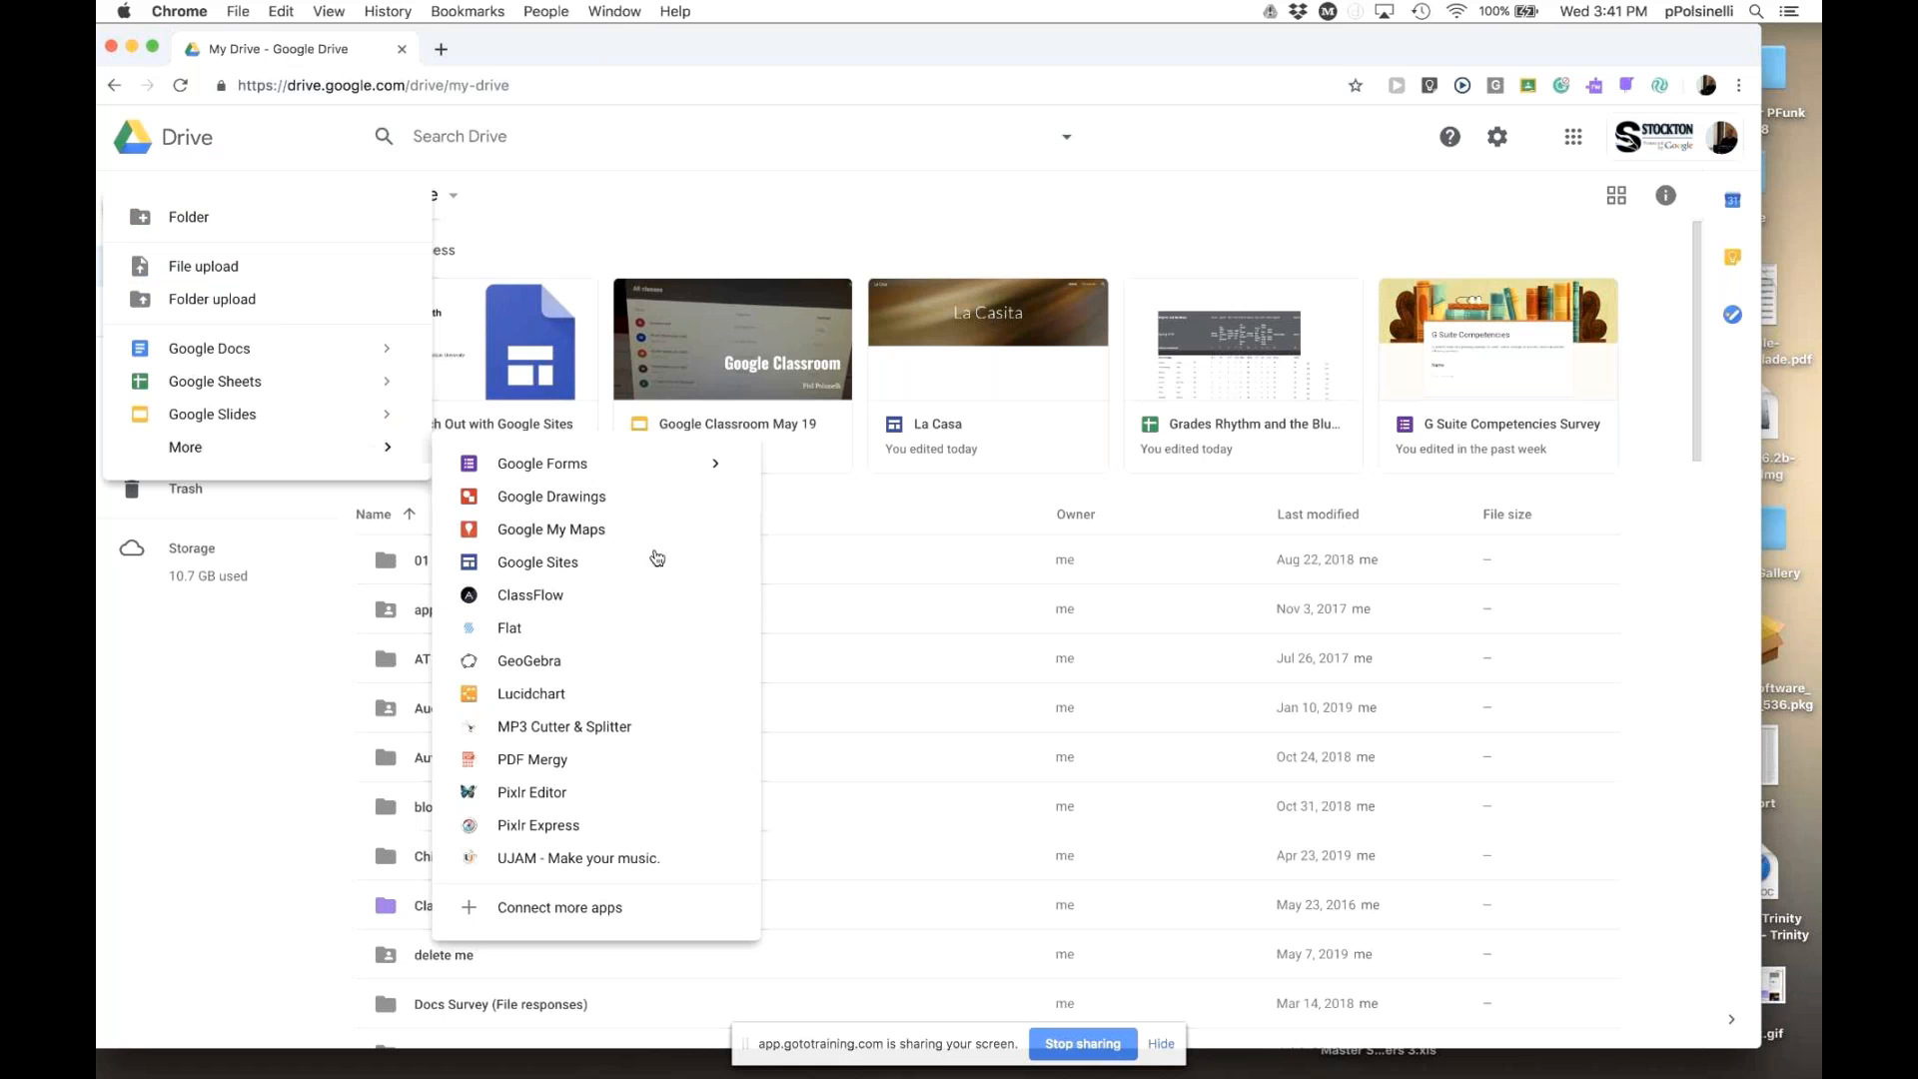
{"action": "left_click", "coordinate": [568, 579]}
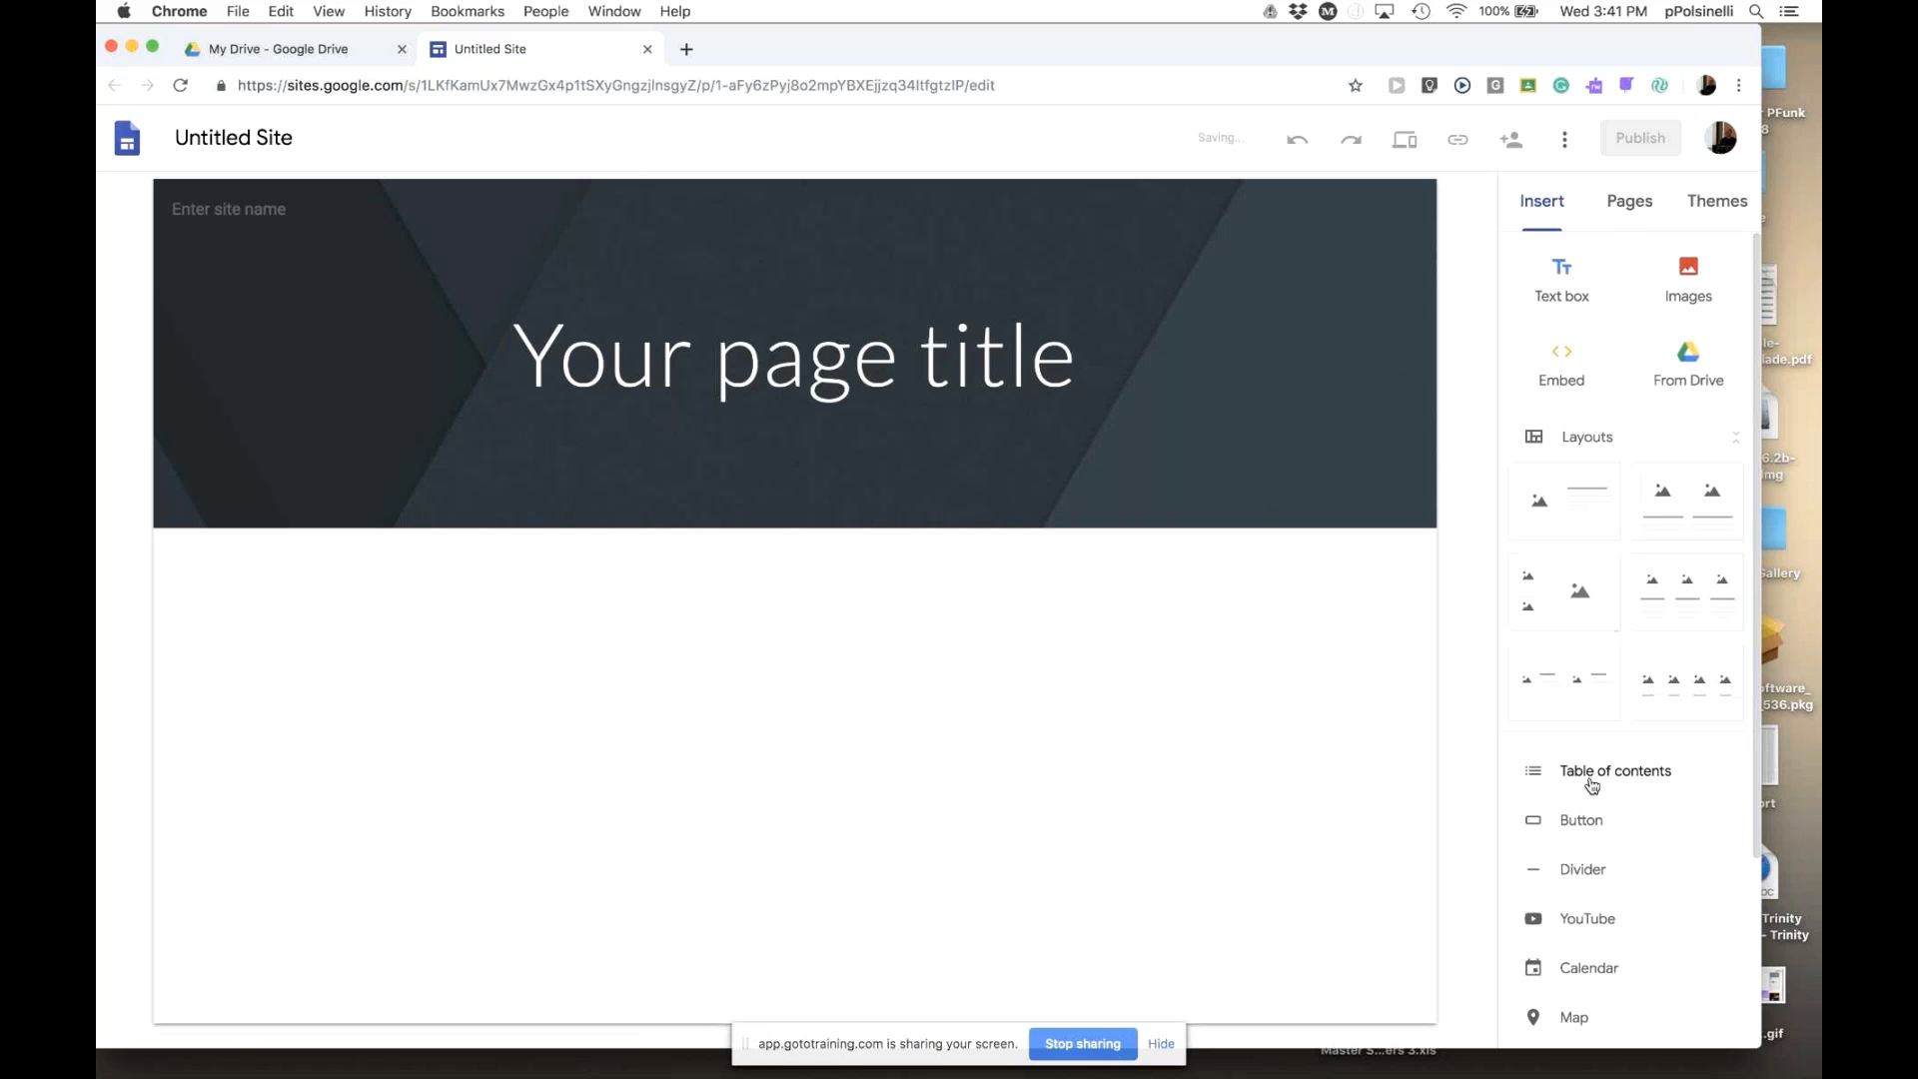
- Name the site 'La Casa1'
{"action": "left_click", "coordinate": [1618, 211]}
{"action": "left_click", "coordinate": [1708, 205]}
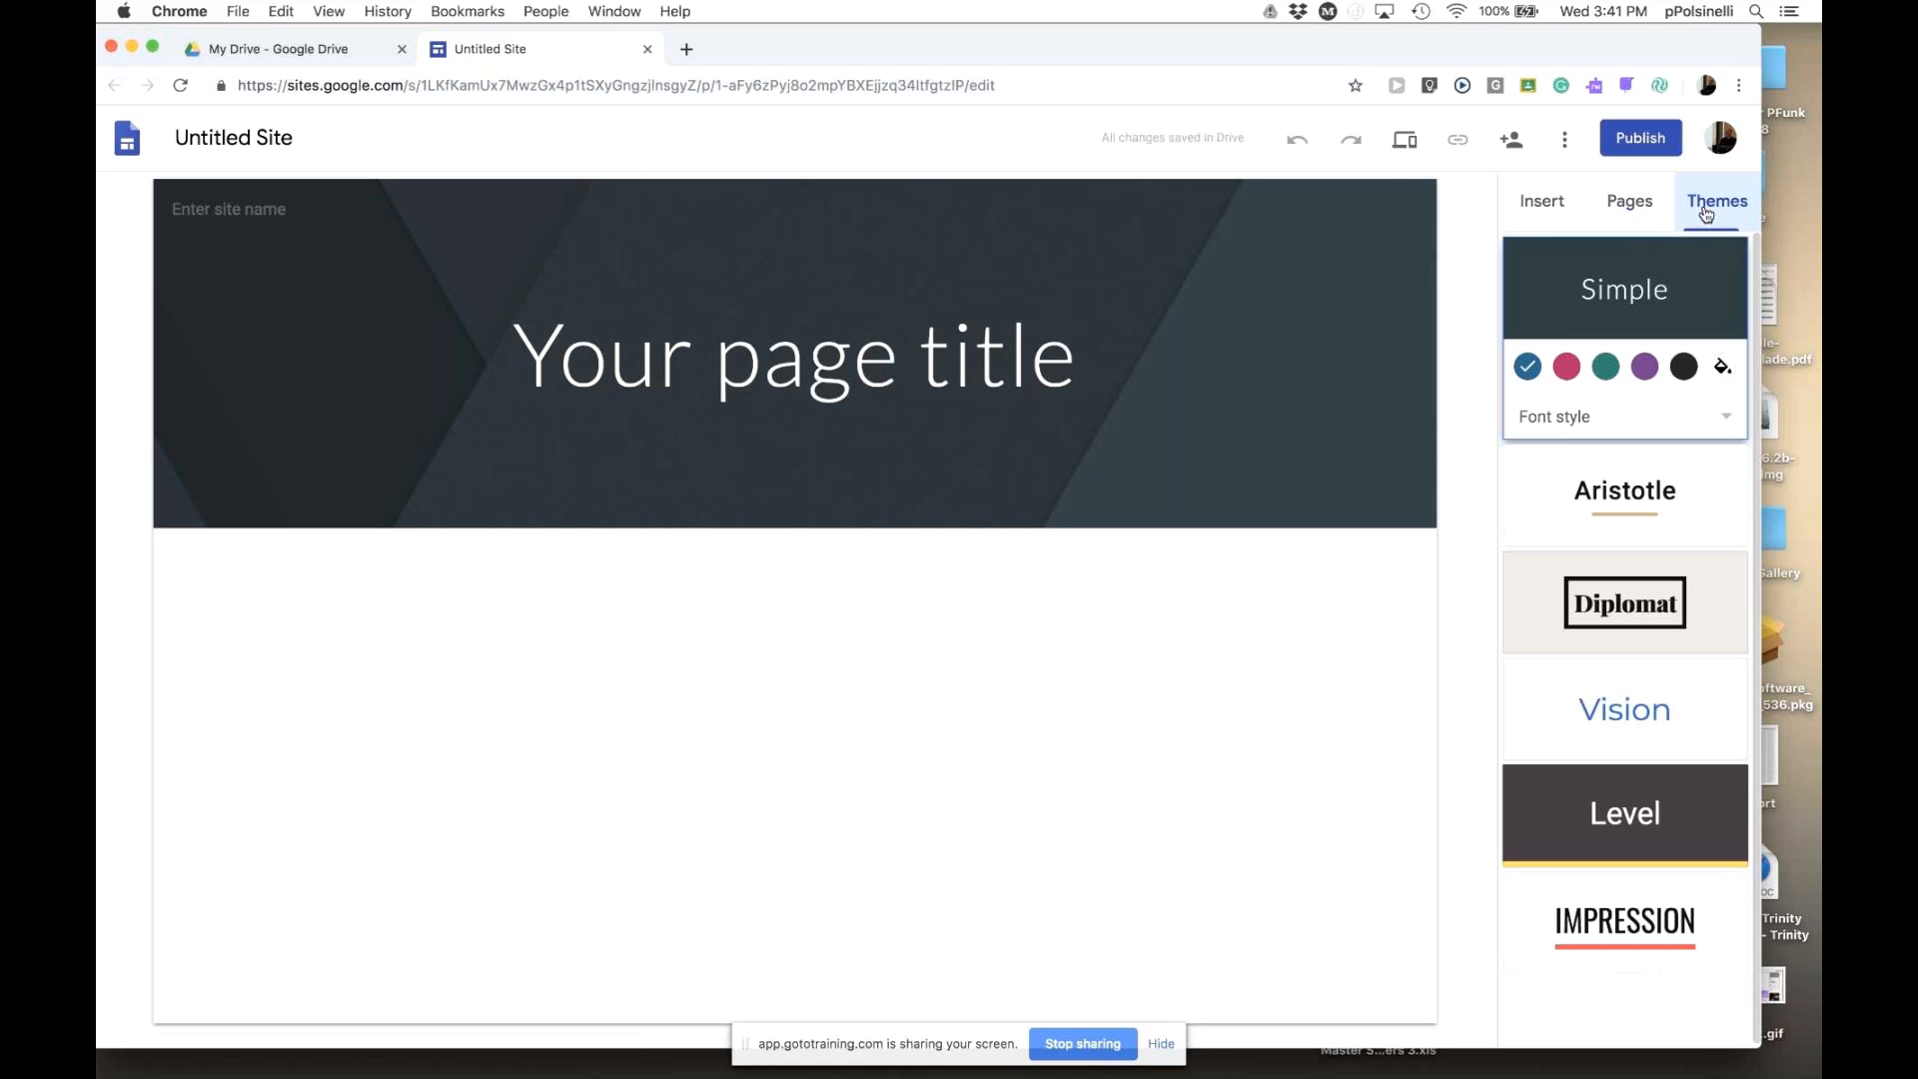
{"action": "left_click", "coordinate": [1539, 206]}
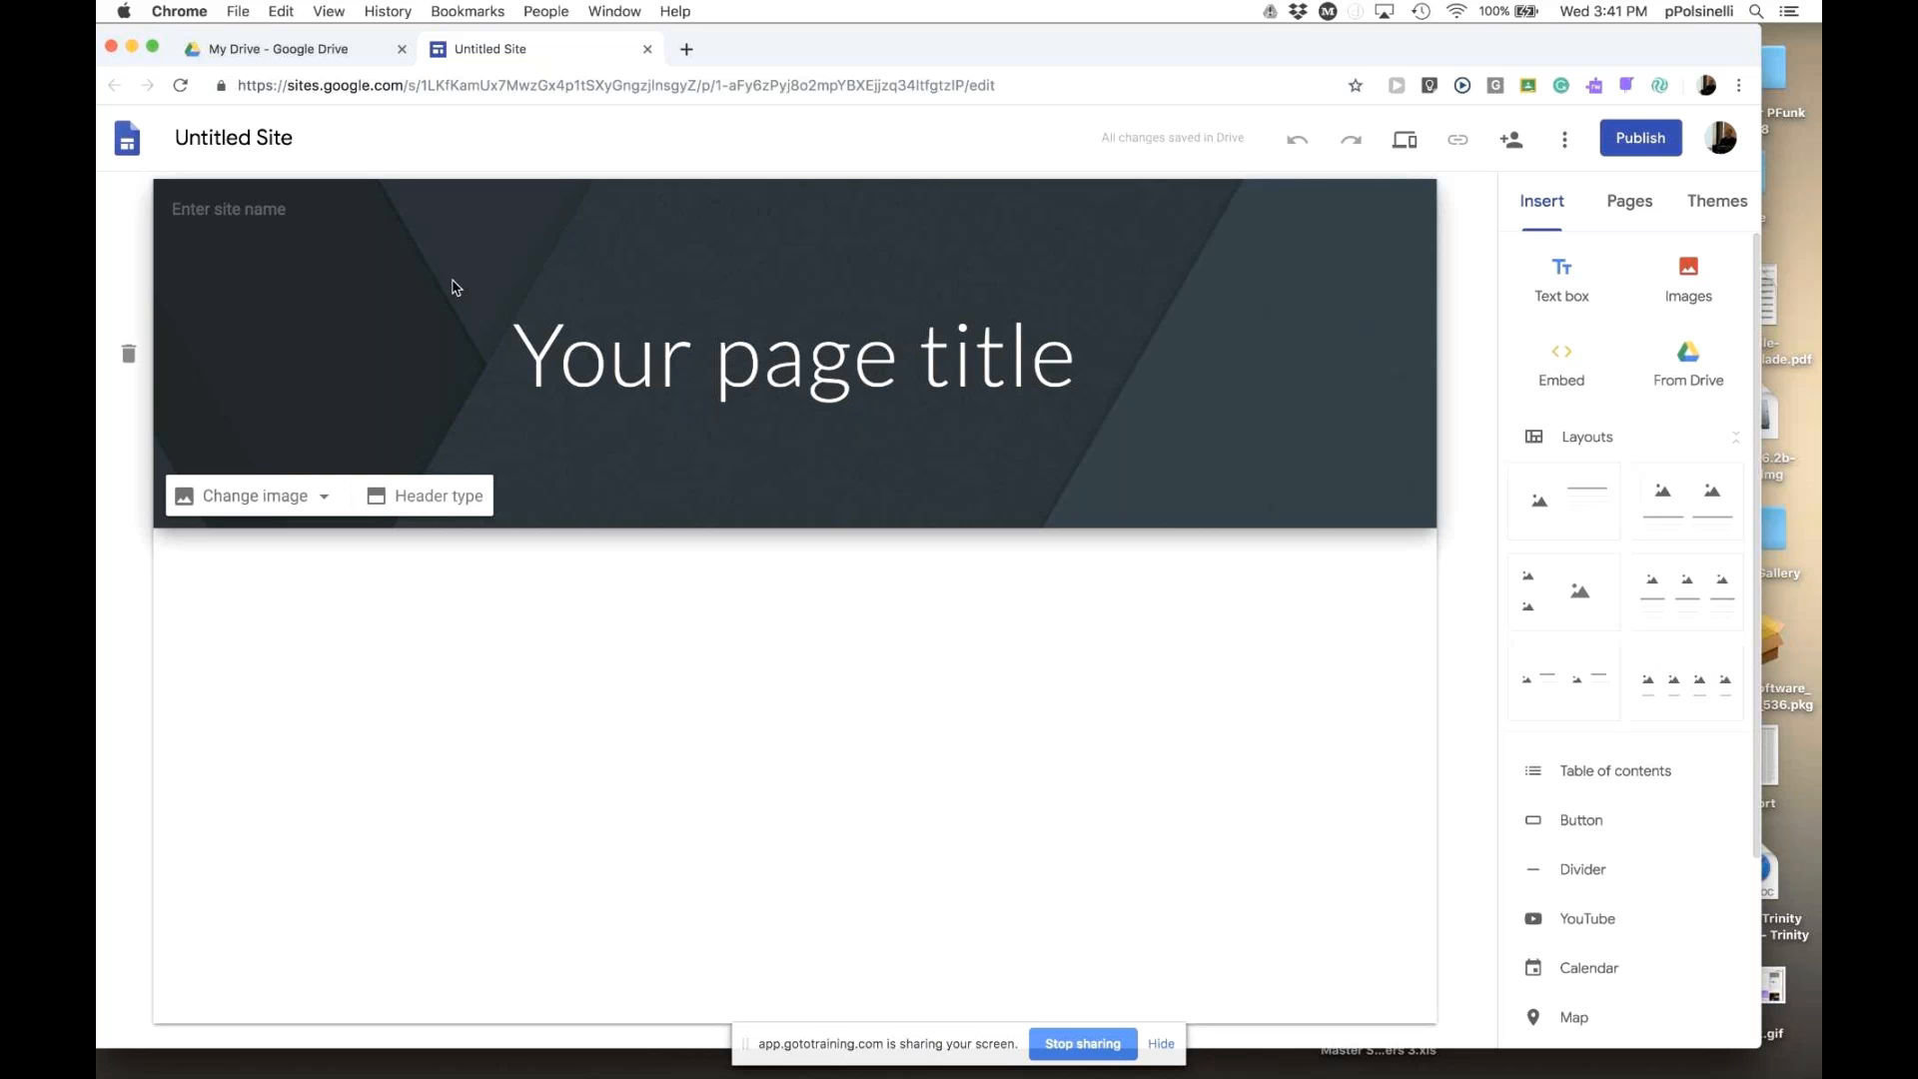
{"action": "left_click", "coordinate": [277, 137]}
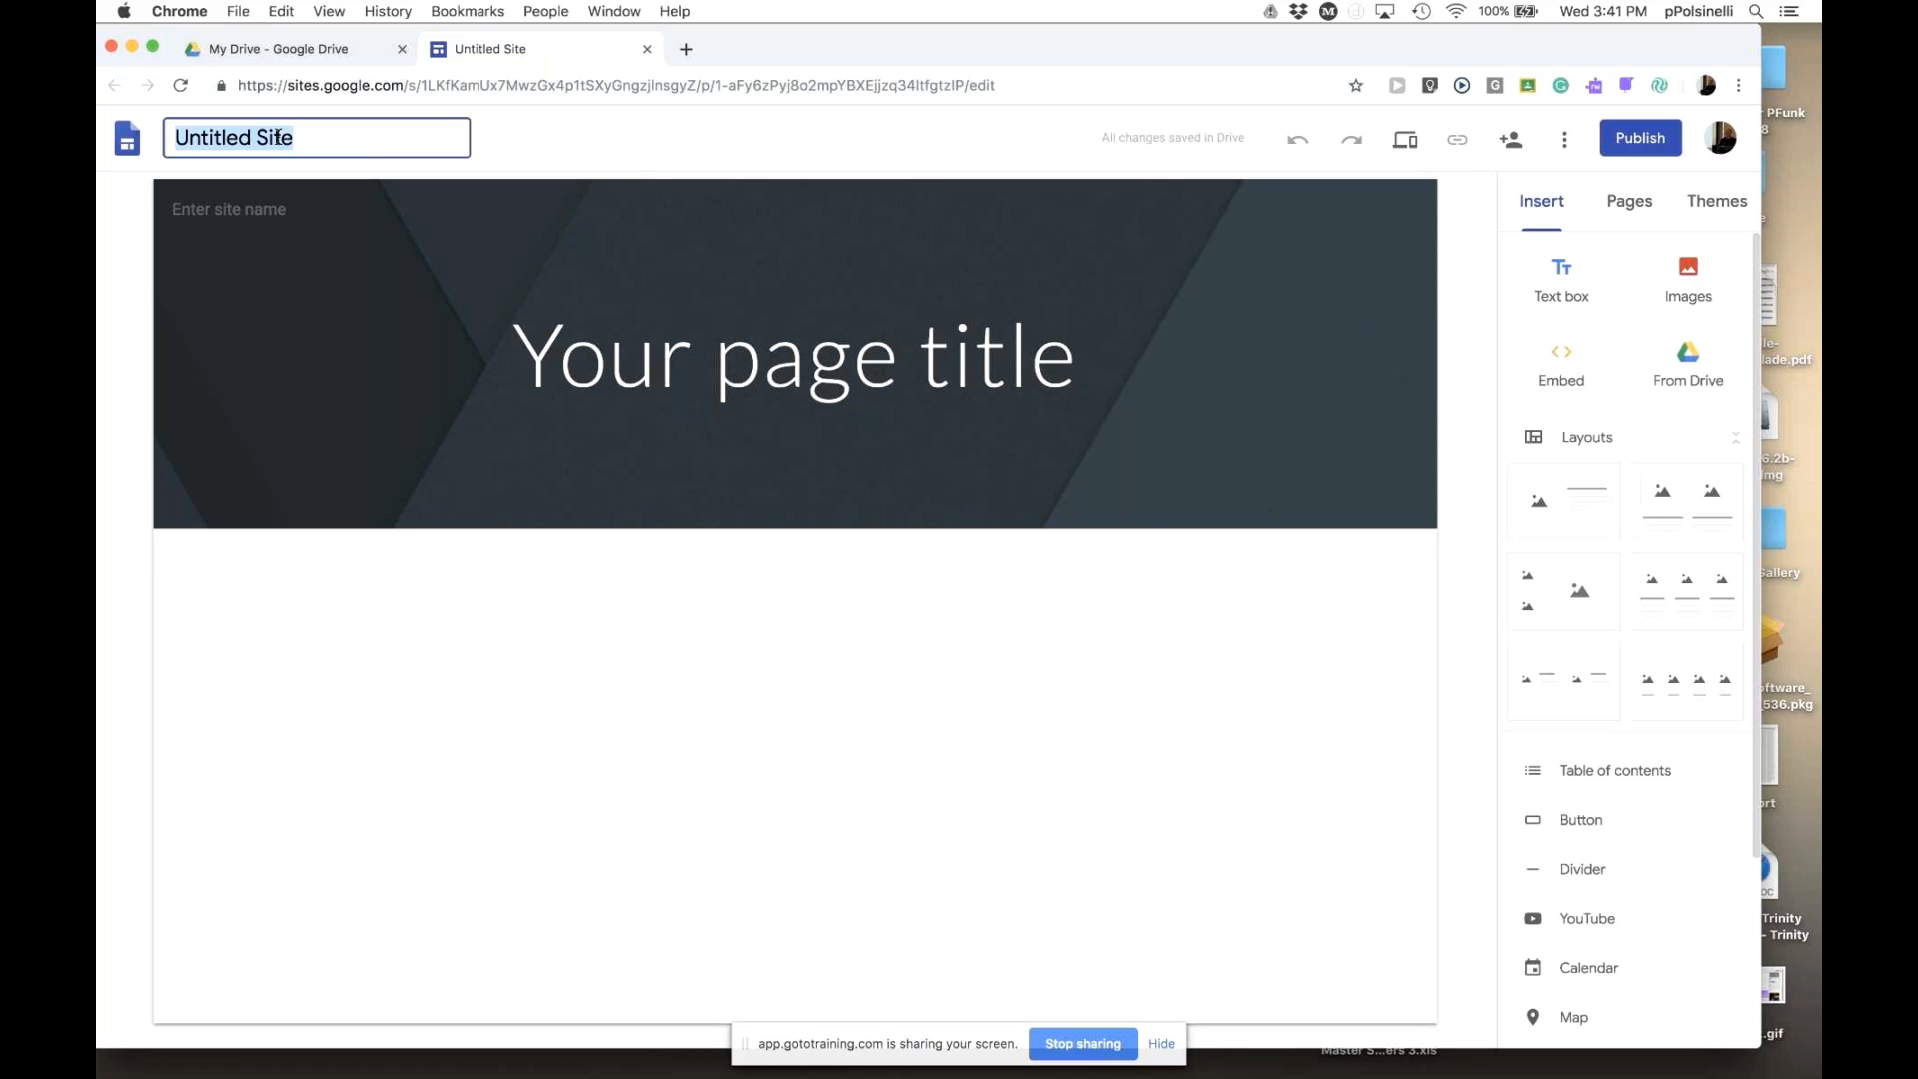
{"action": "type", "text": "La Casa1"}
- Replace the placeholder page title with 'La Casa'
{"action": "left_click", "coordinate": [826, 351]}
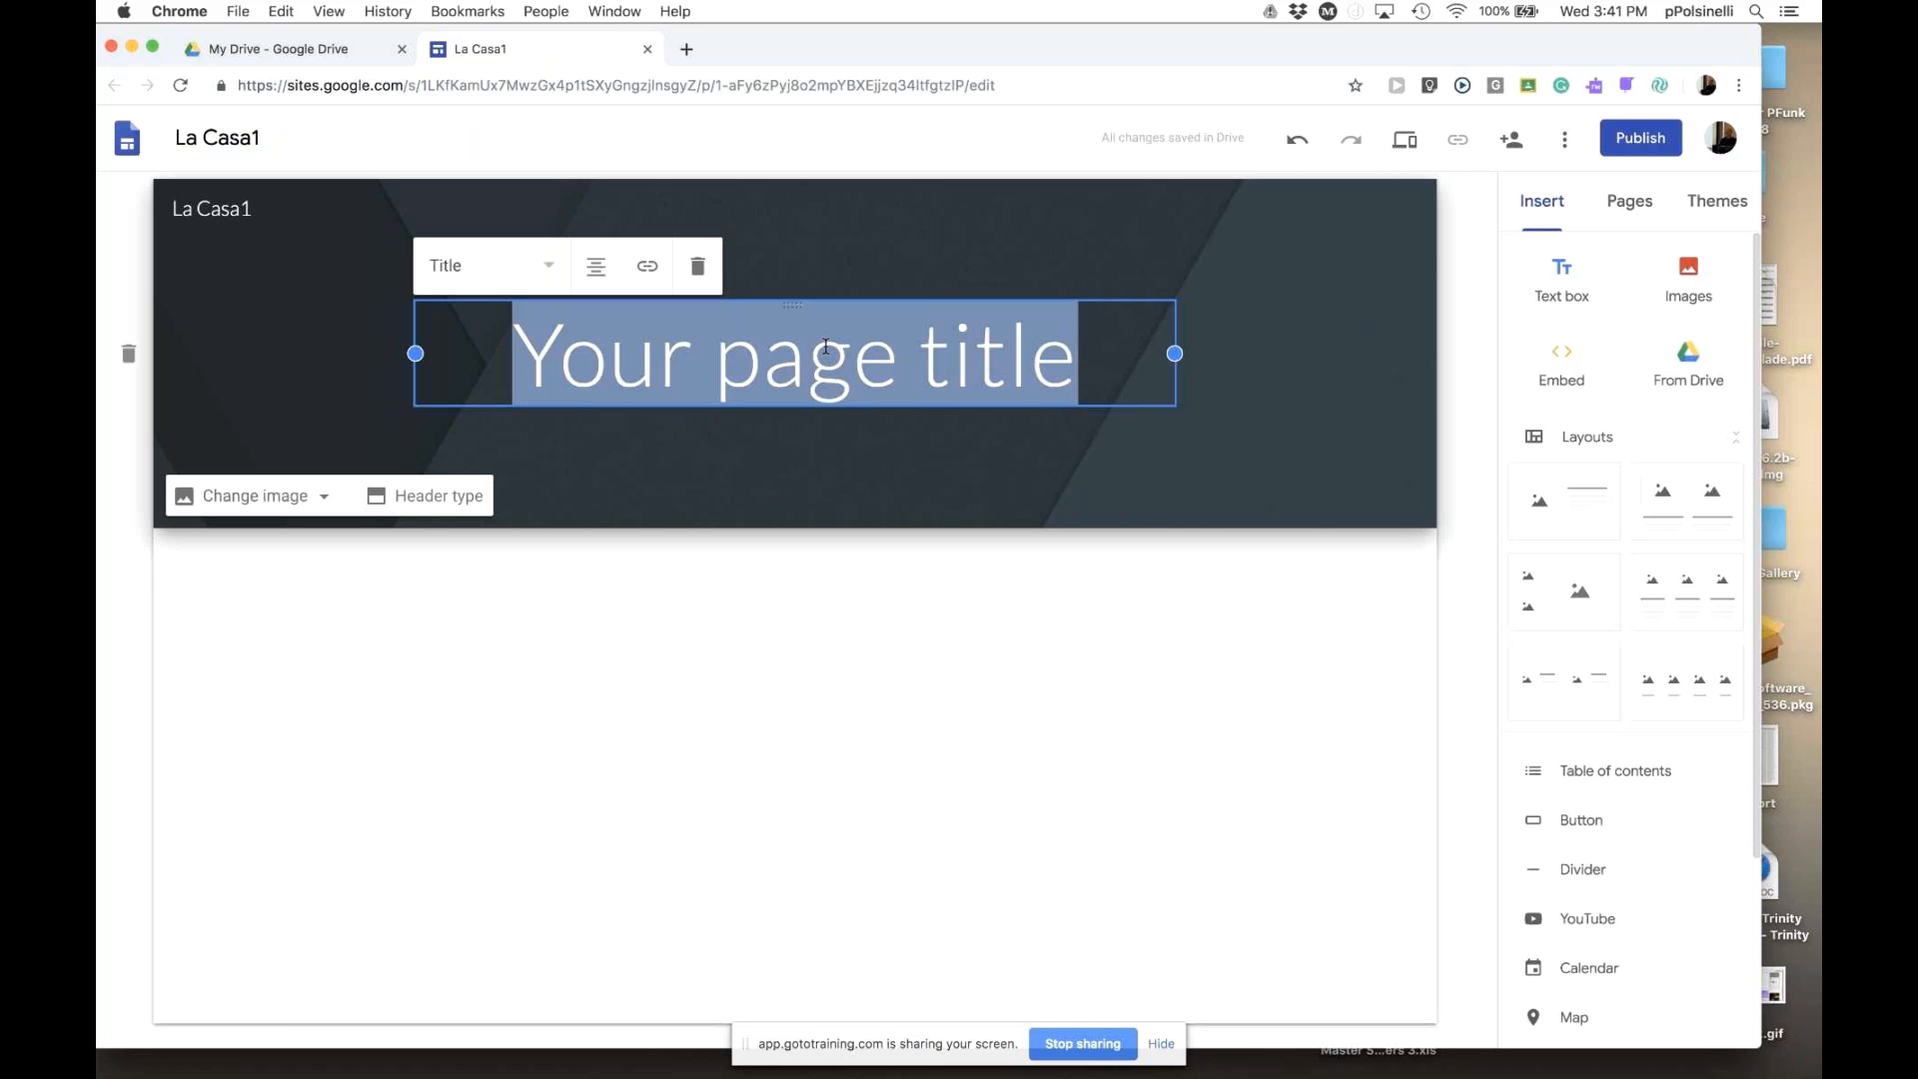
{"action": "type", "text": "La "}
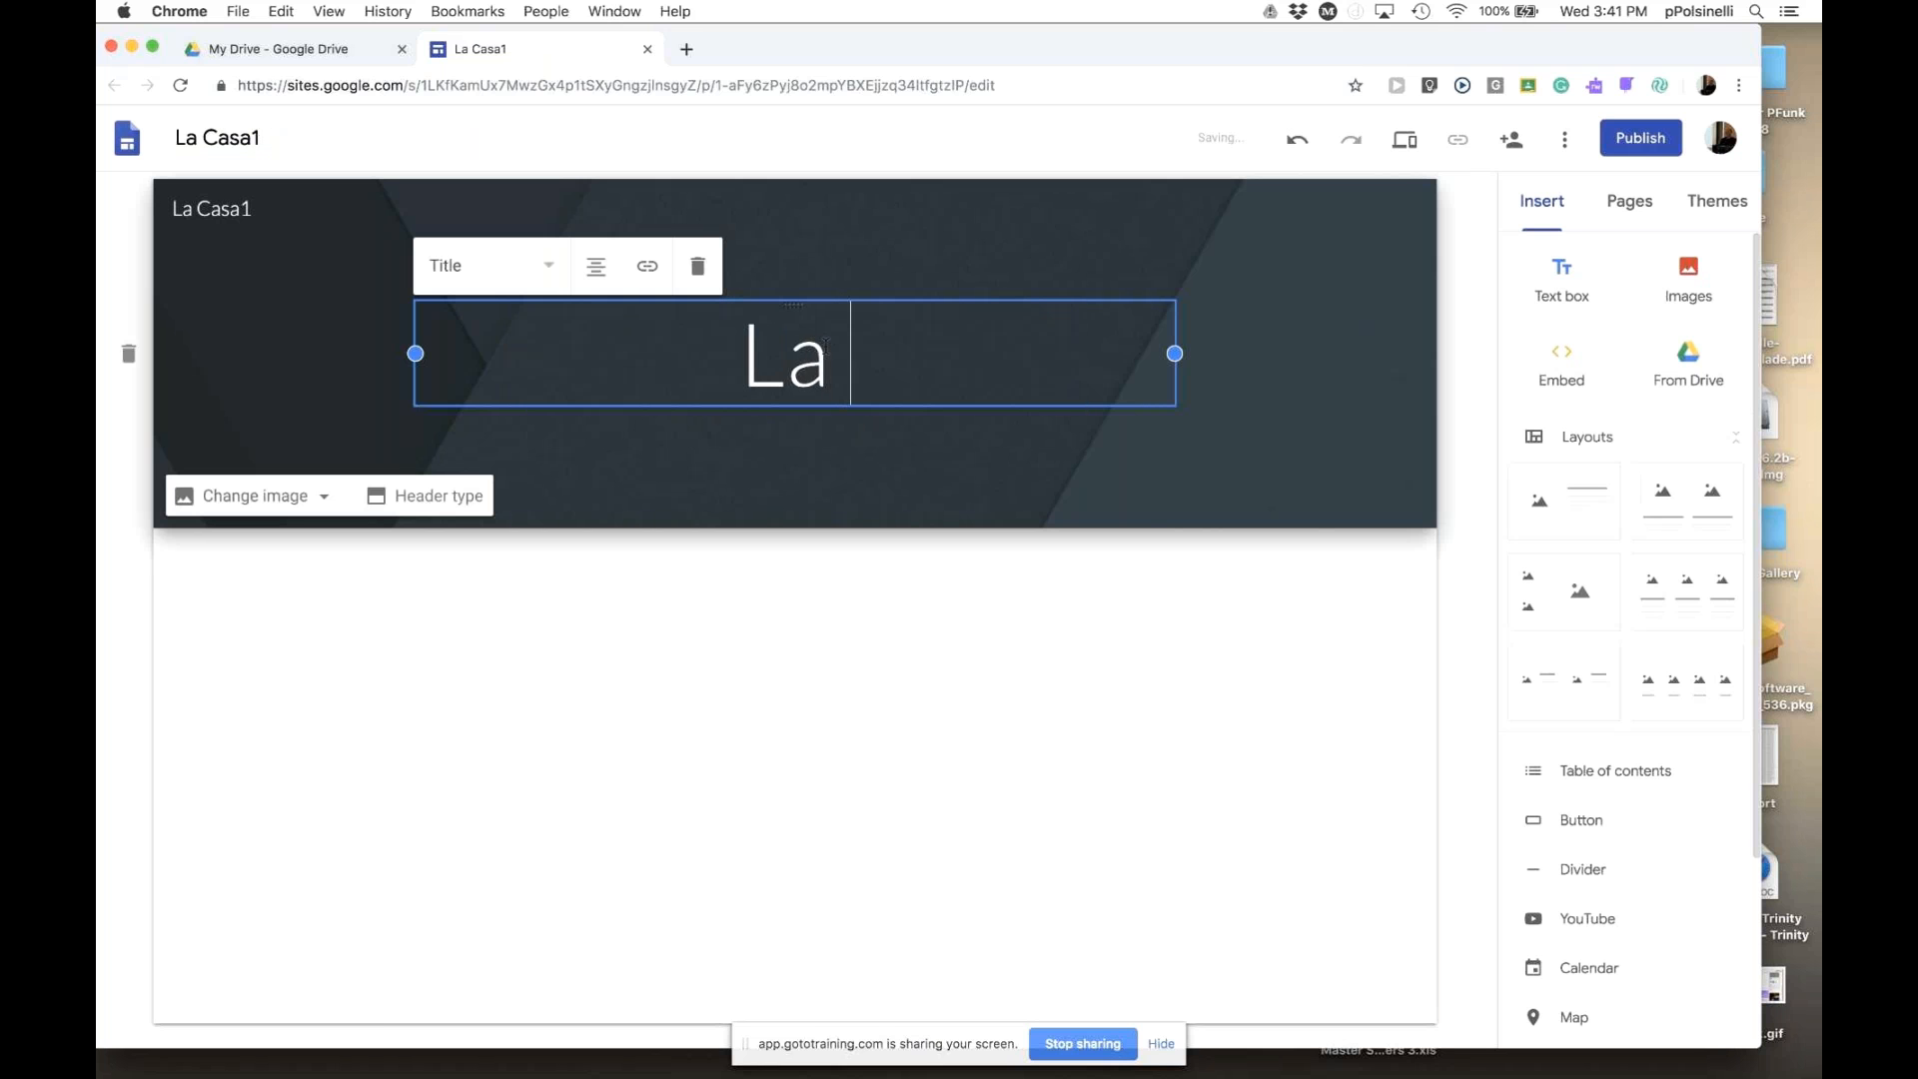
{"action": "type", "text": "Casa"}
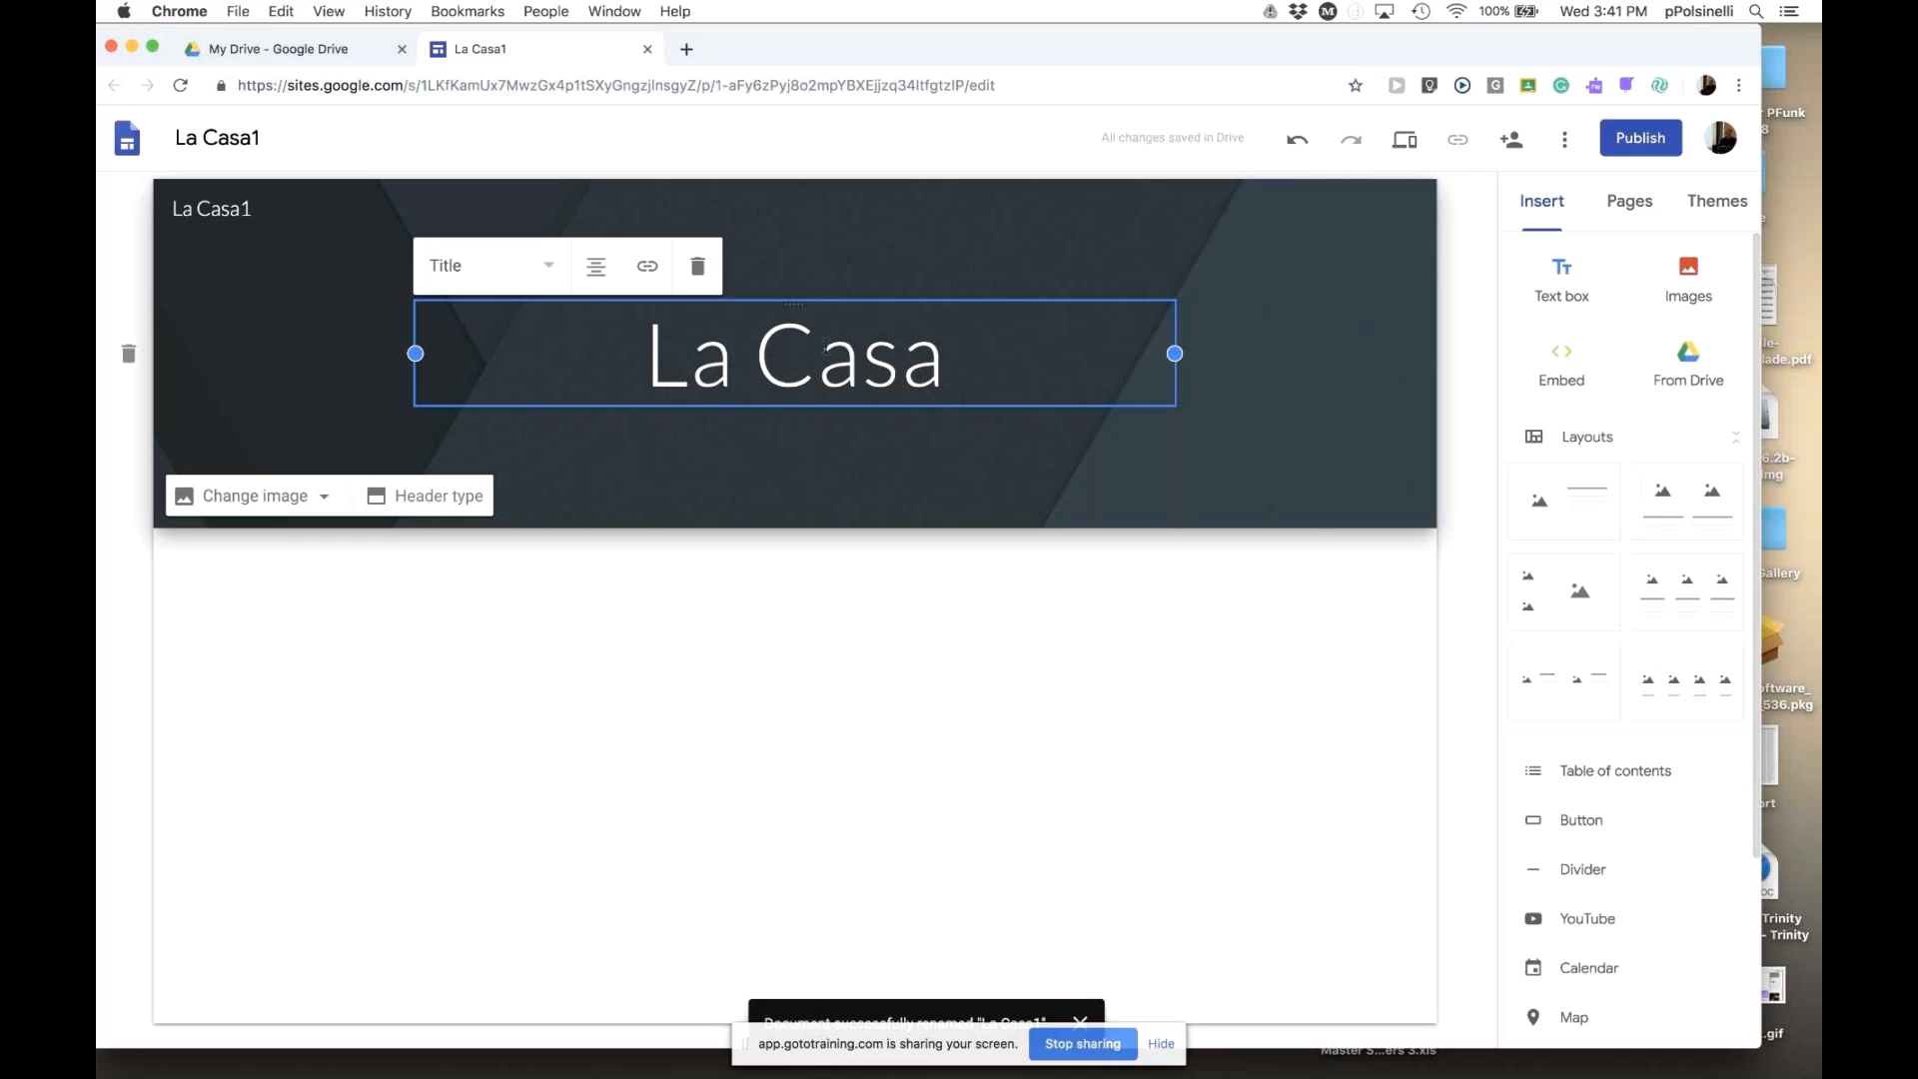
{"action": "left_click", "coordinate": [800, 484]}
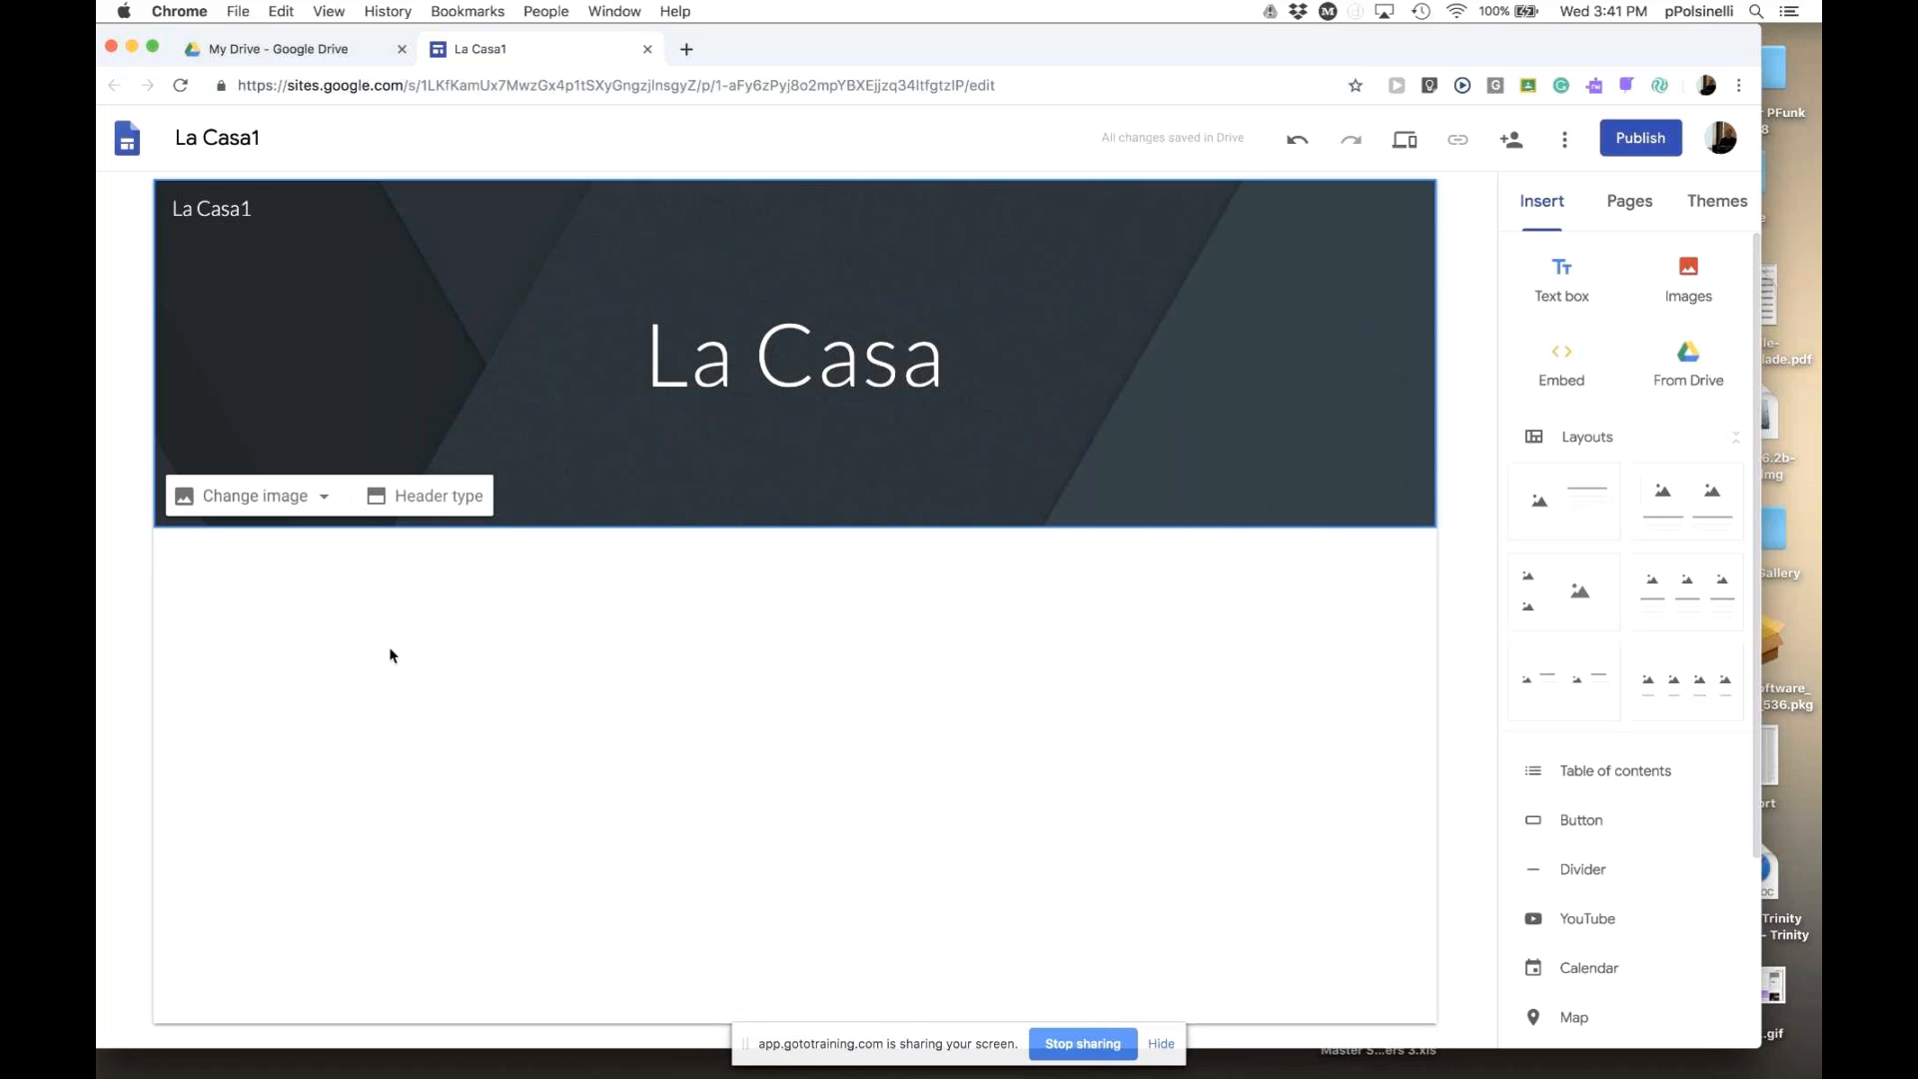
- Replace the header image with the blurred bokeh lights picture from the gallery
{"action": "left_click", "coordinate": [654, 804]}
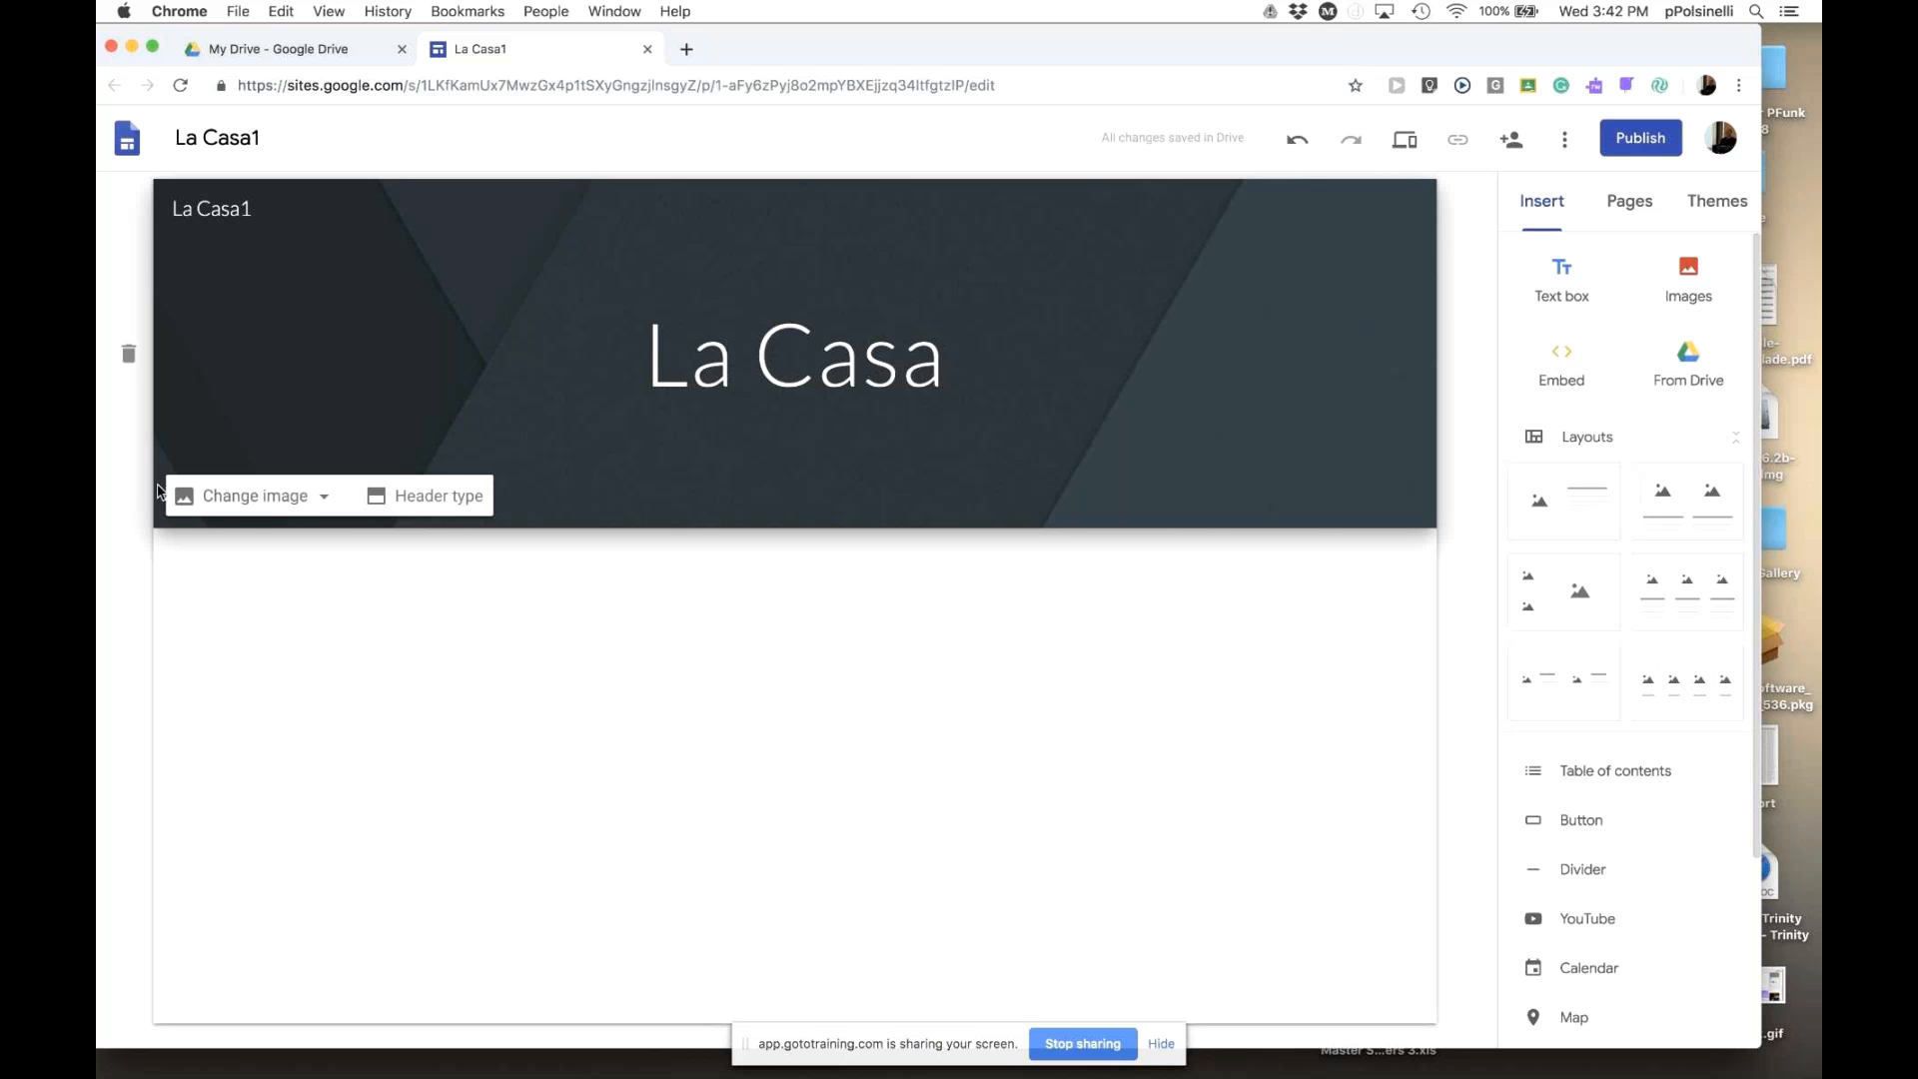
{"action": "left_click", "coordinate": [318, 502]}
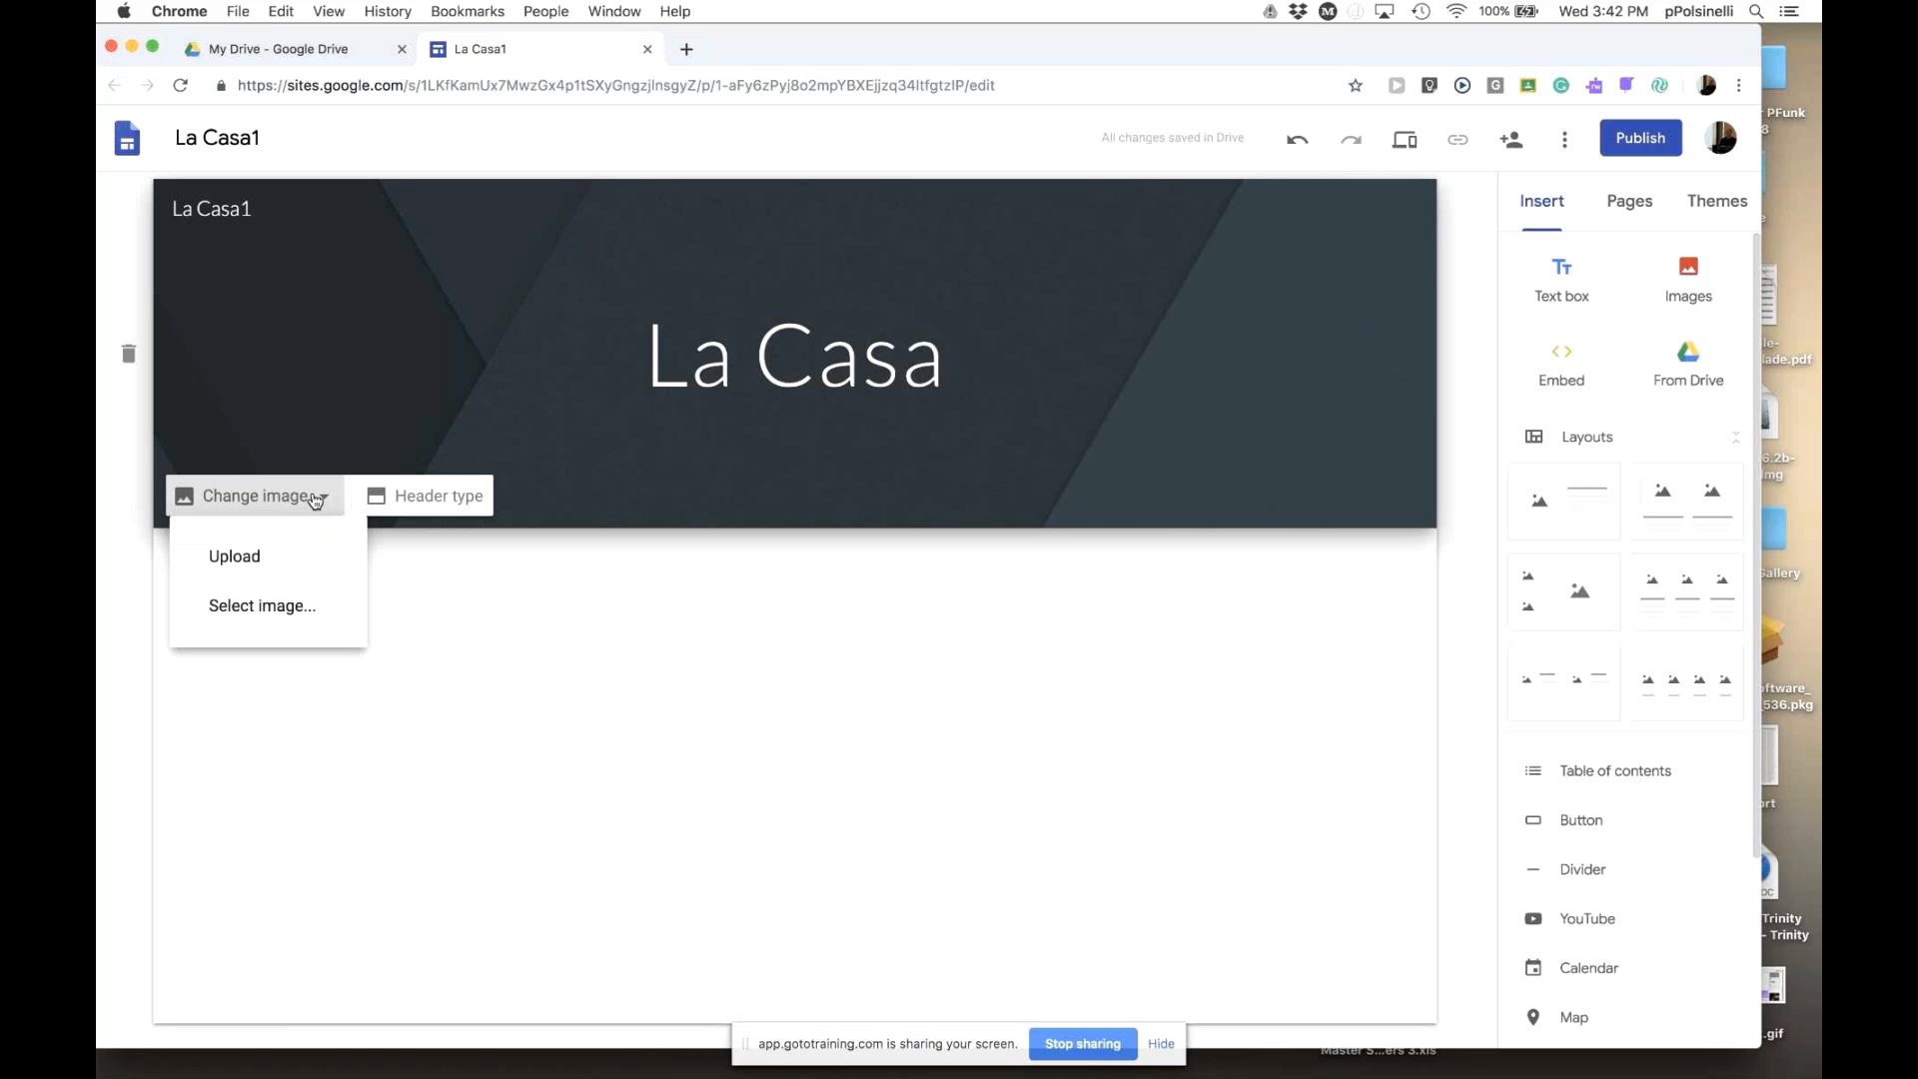
{"action": "left_click", "coordinate": [265, 610]}
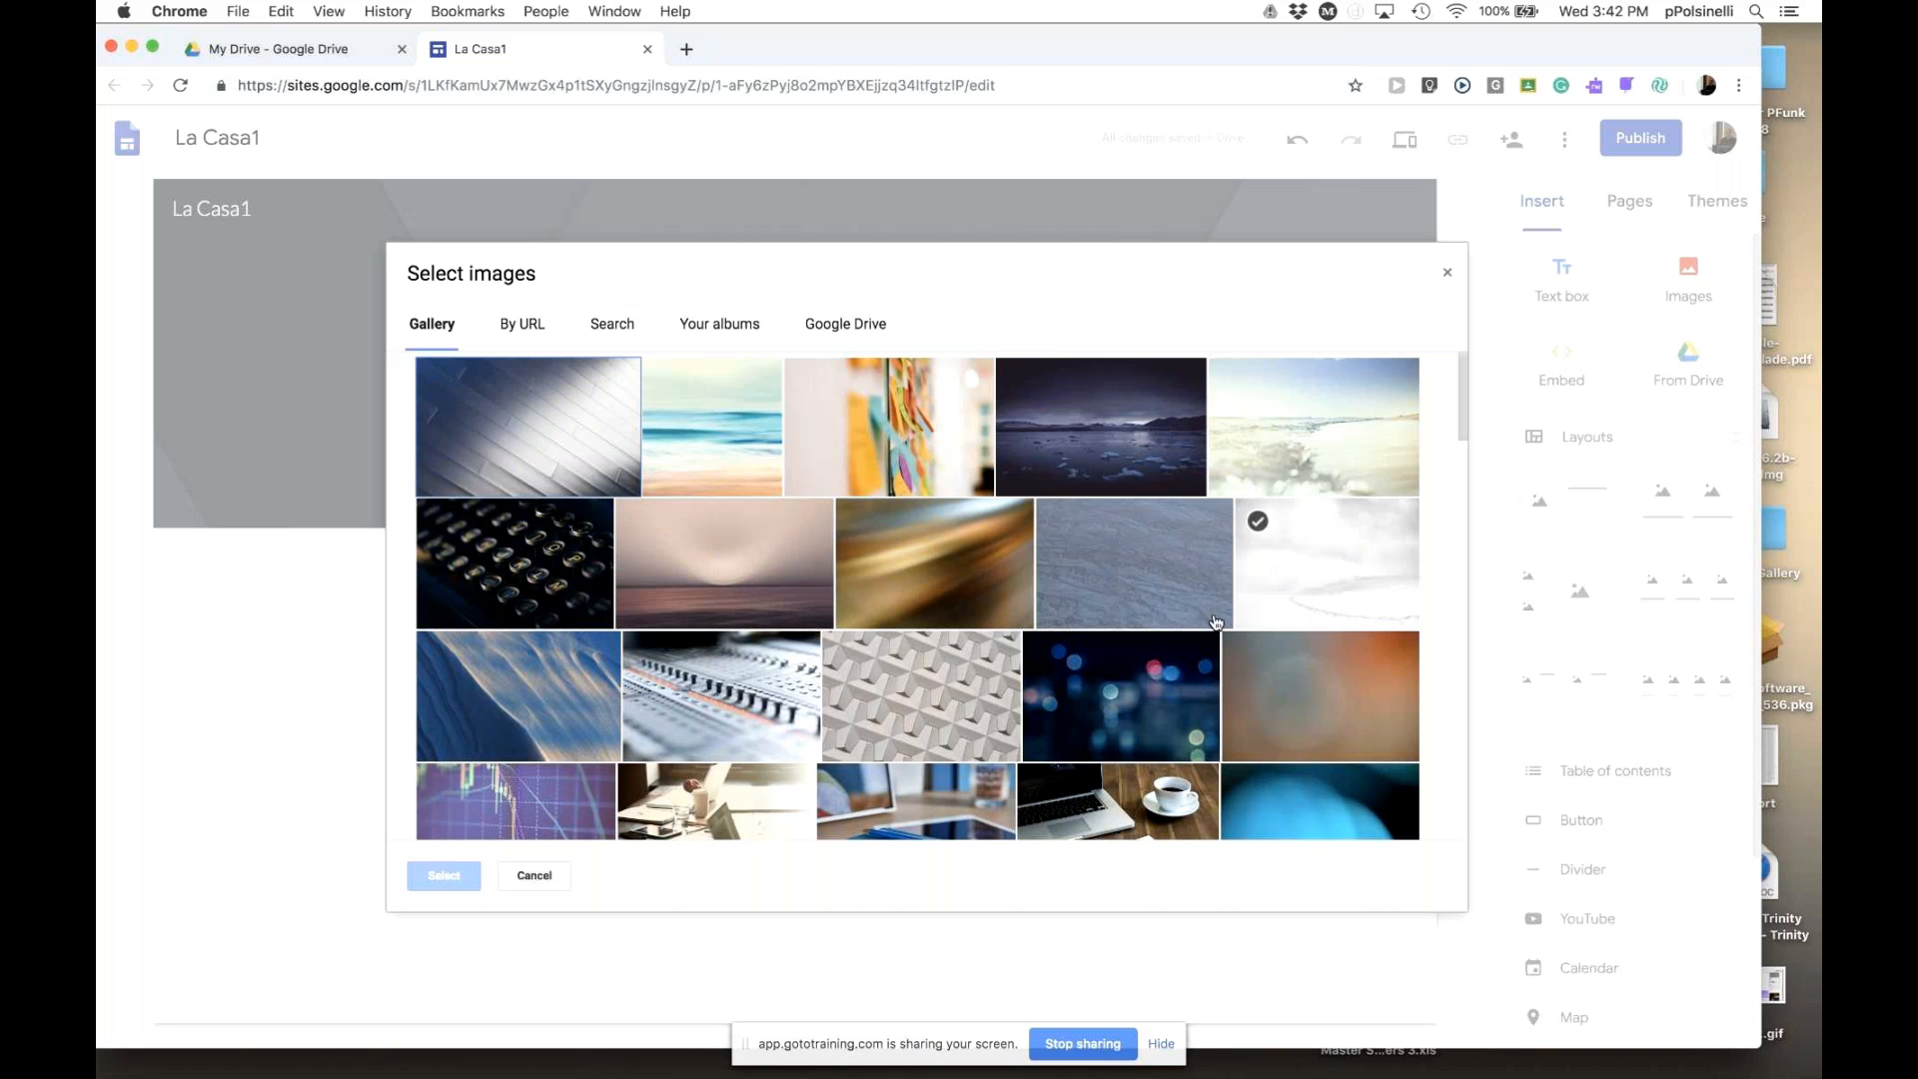
{"action": "scroll", "coordinate": [1164, 695], "scroll_direction": "down", "scroll_amount": 5}
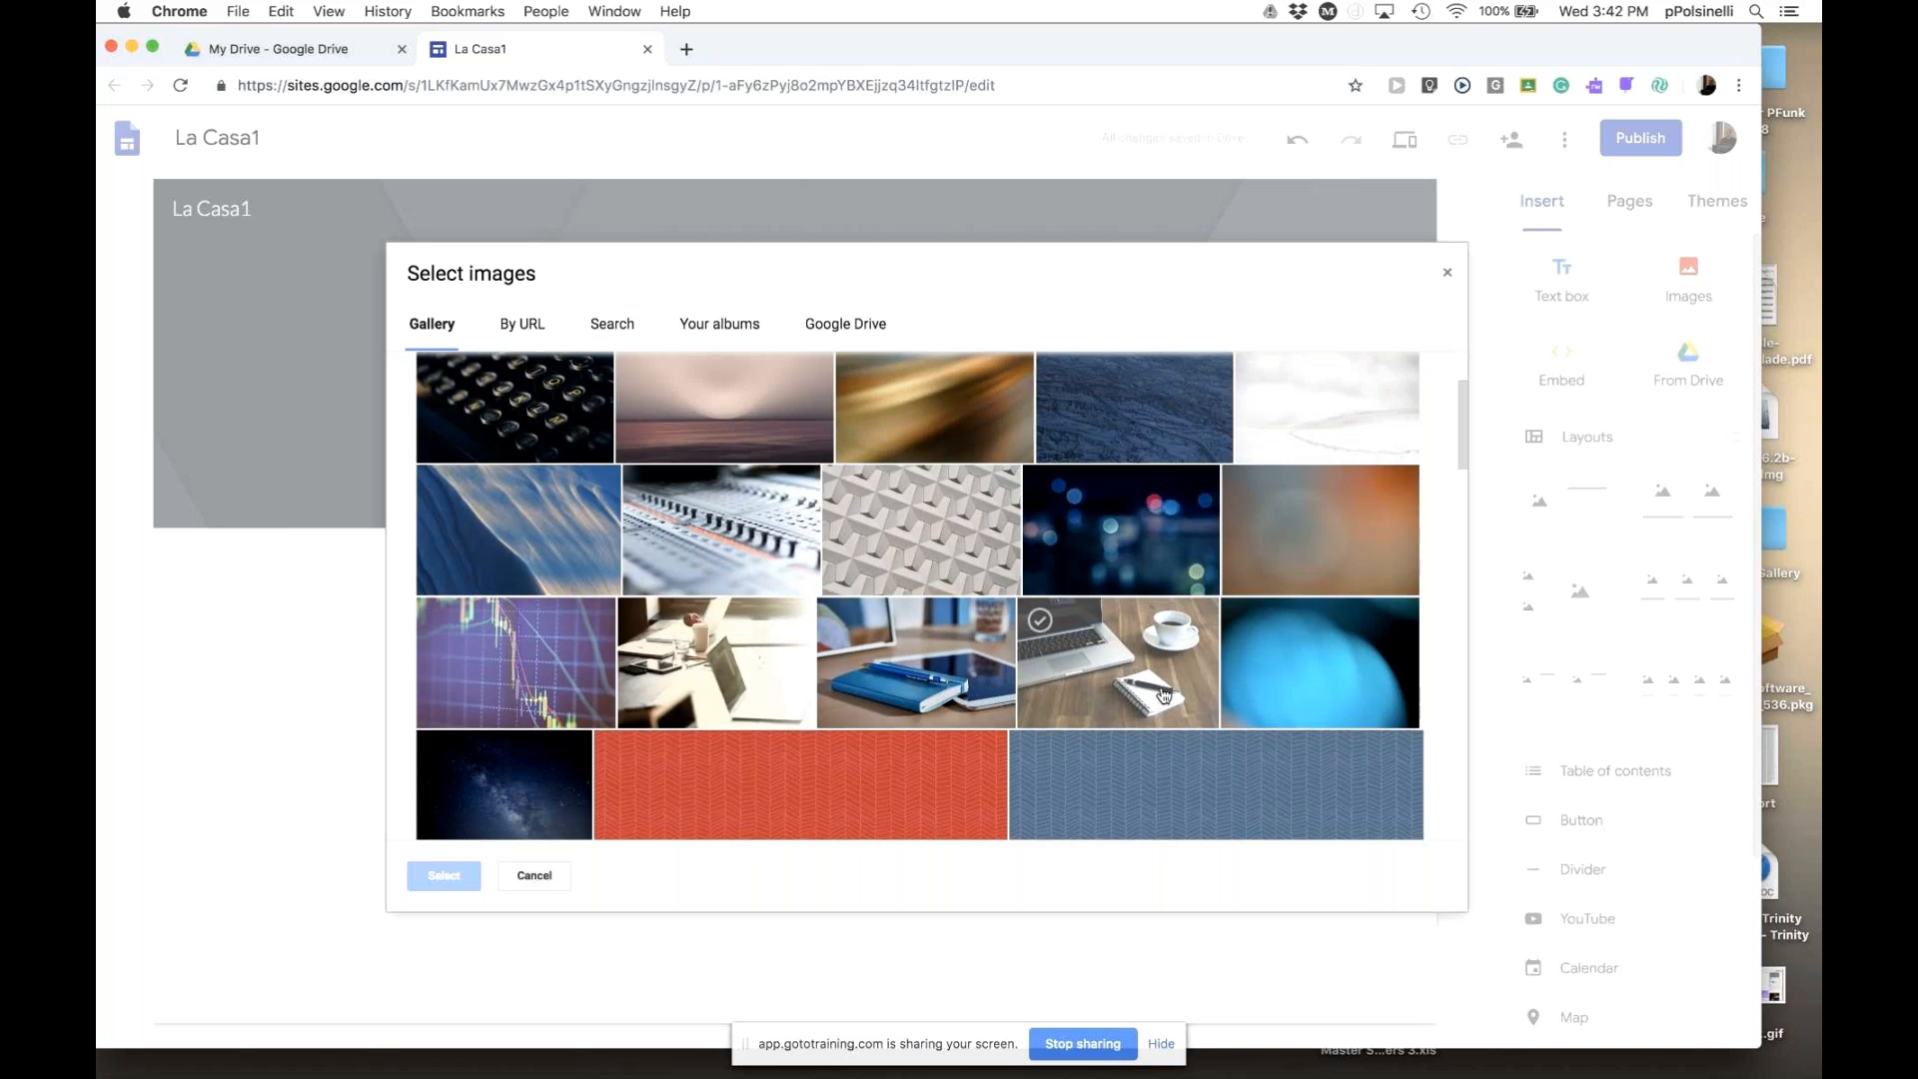
{"action": "scroll", "coordinate": [1231, 697], "scroll_direction": "up", "scroll_amount": 3}
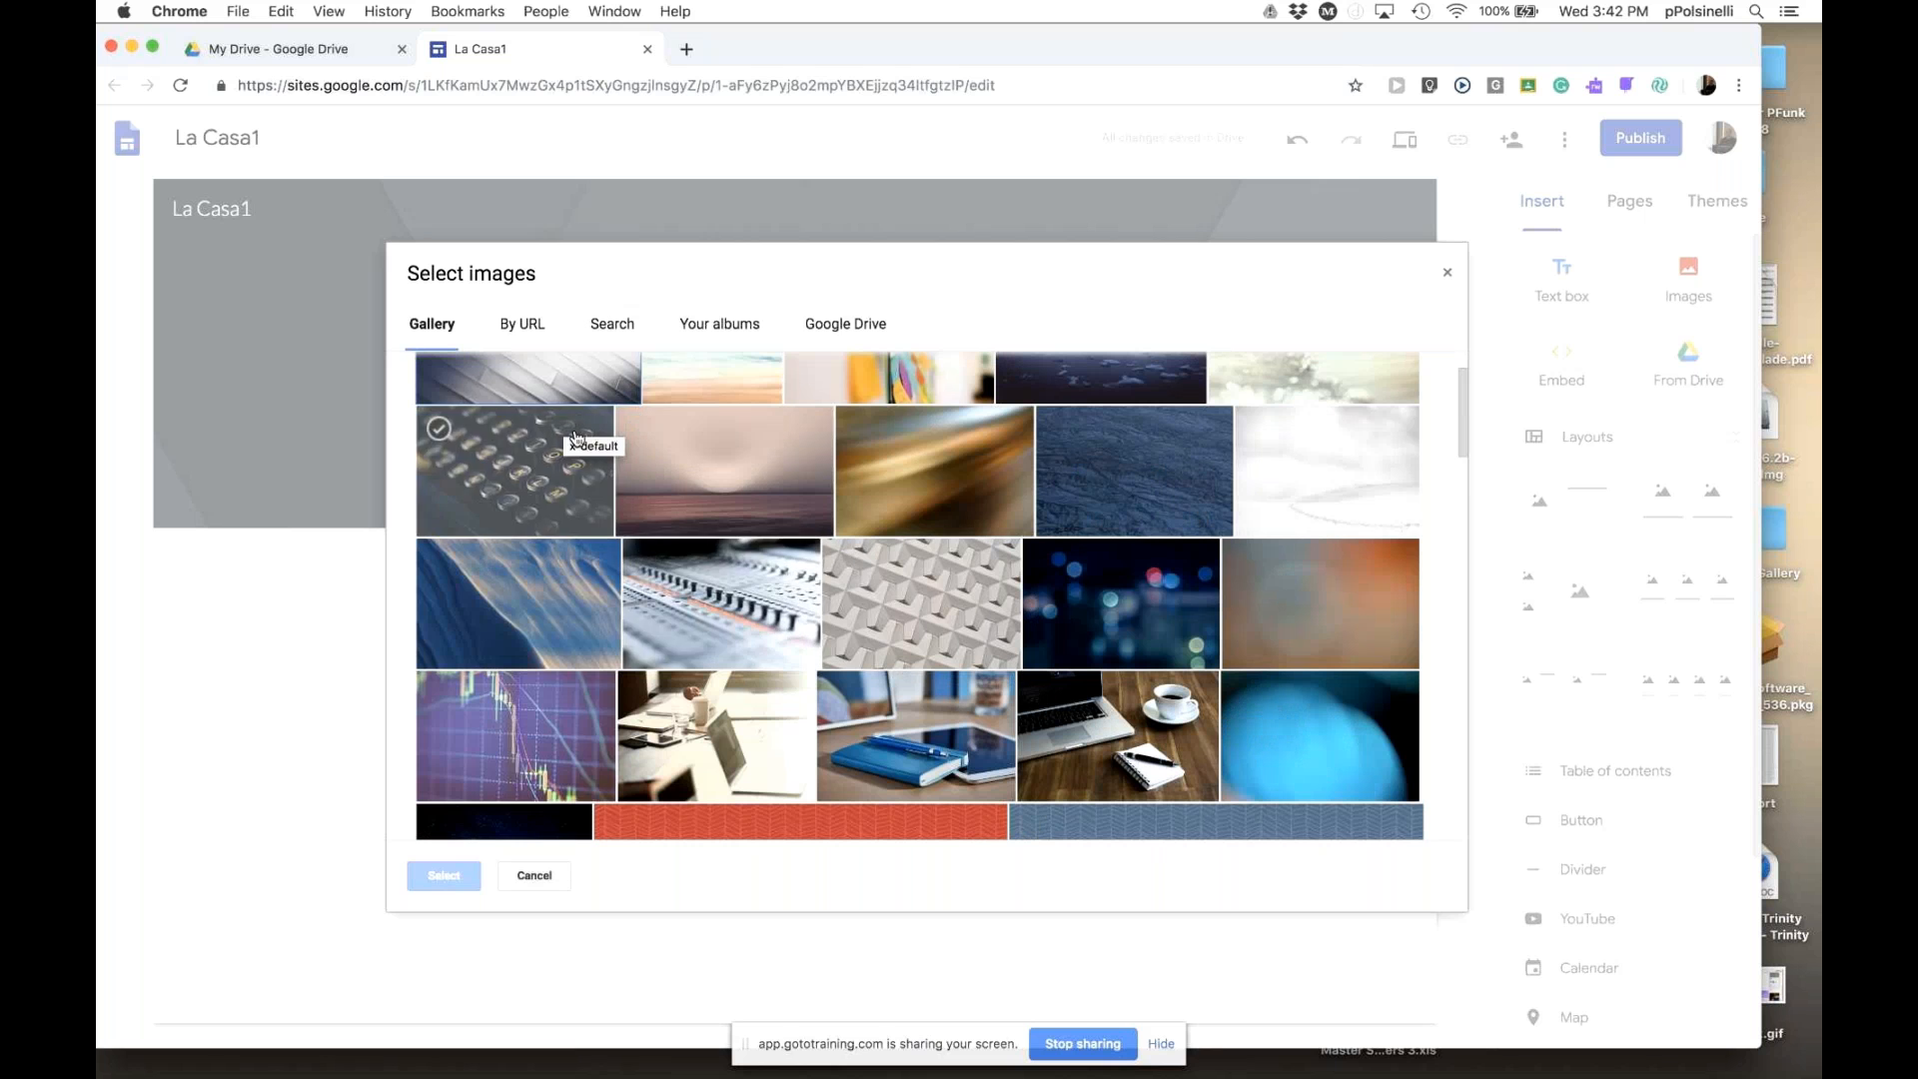
{"action": "left_click", "coordinate": [732, 599]}
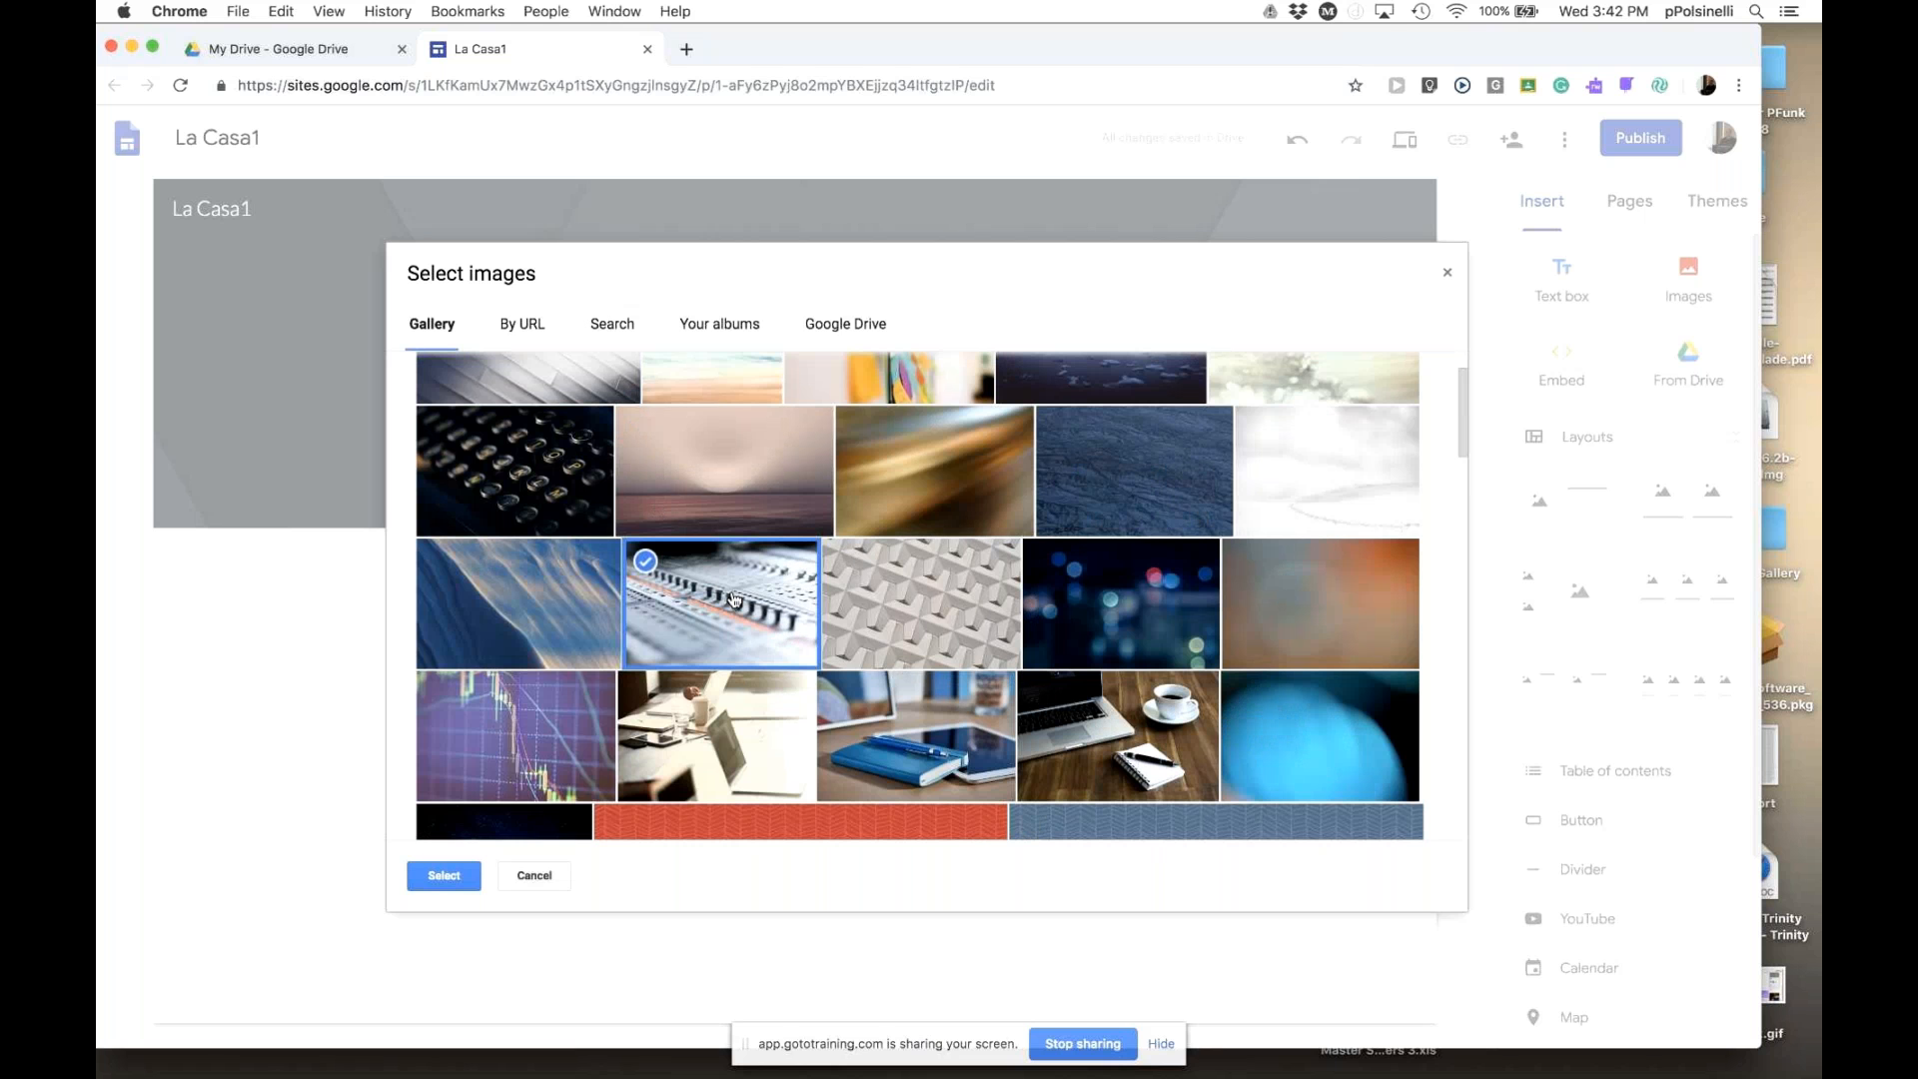
{"action": "double_click", "coordinate": [1145, 614]}
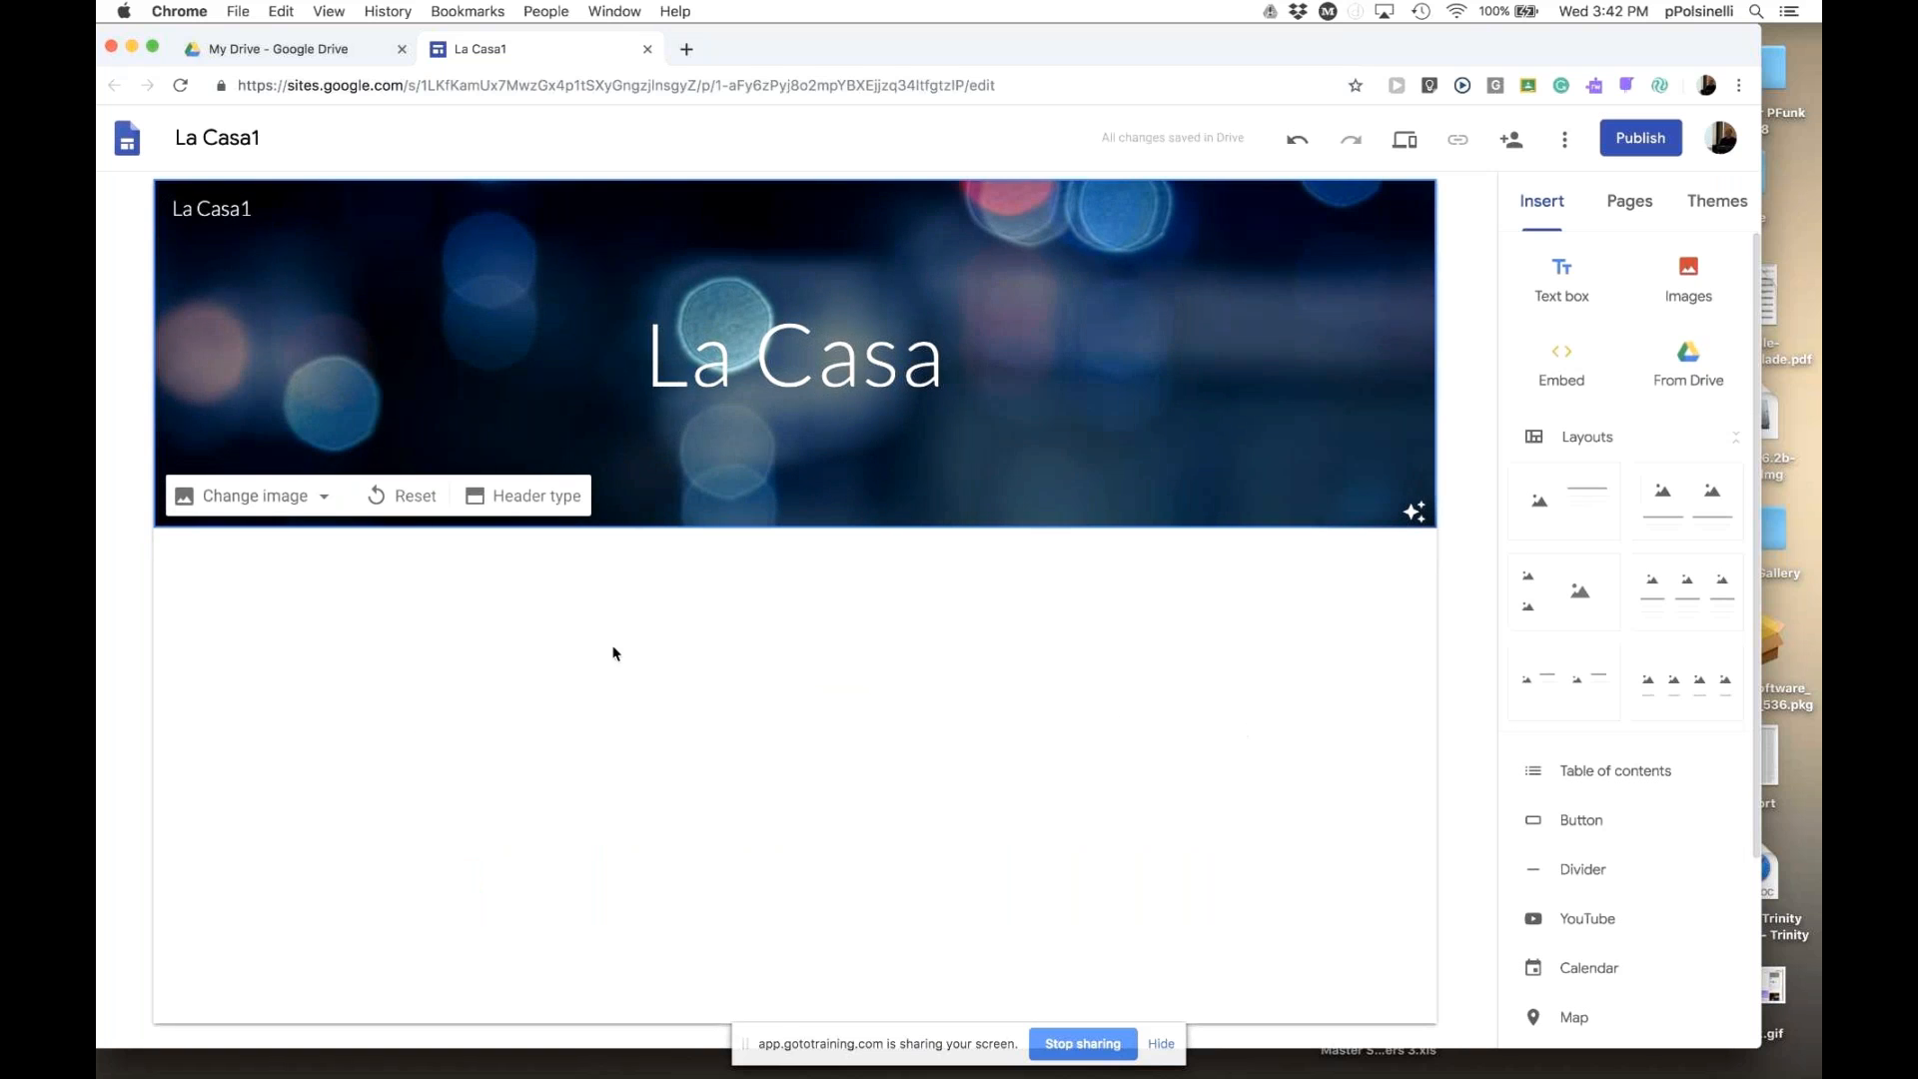
{"action": "left_click", "coordinate": [539, 498]}
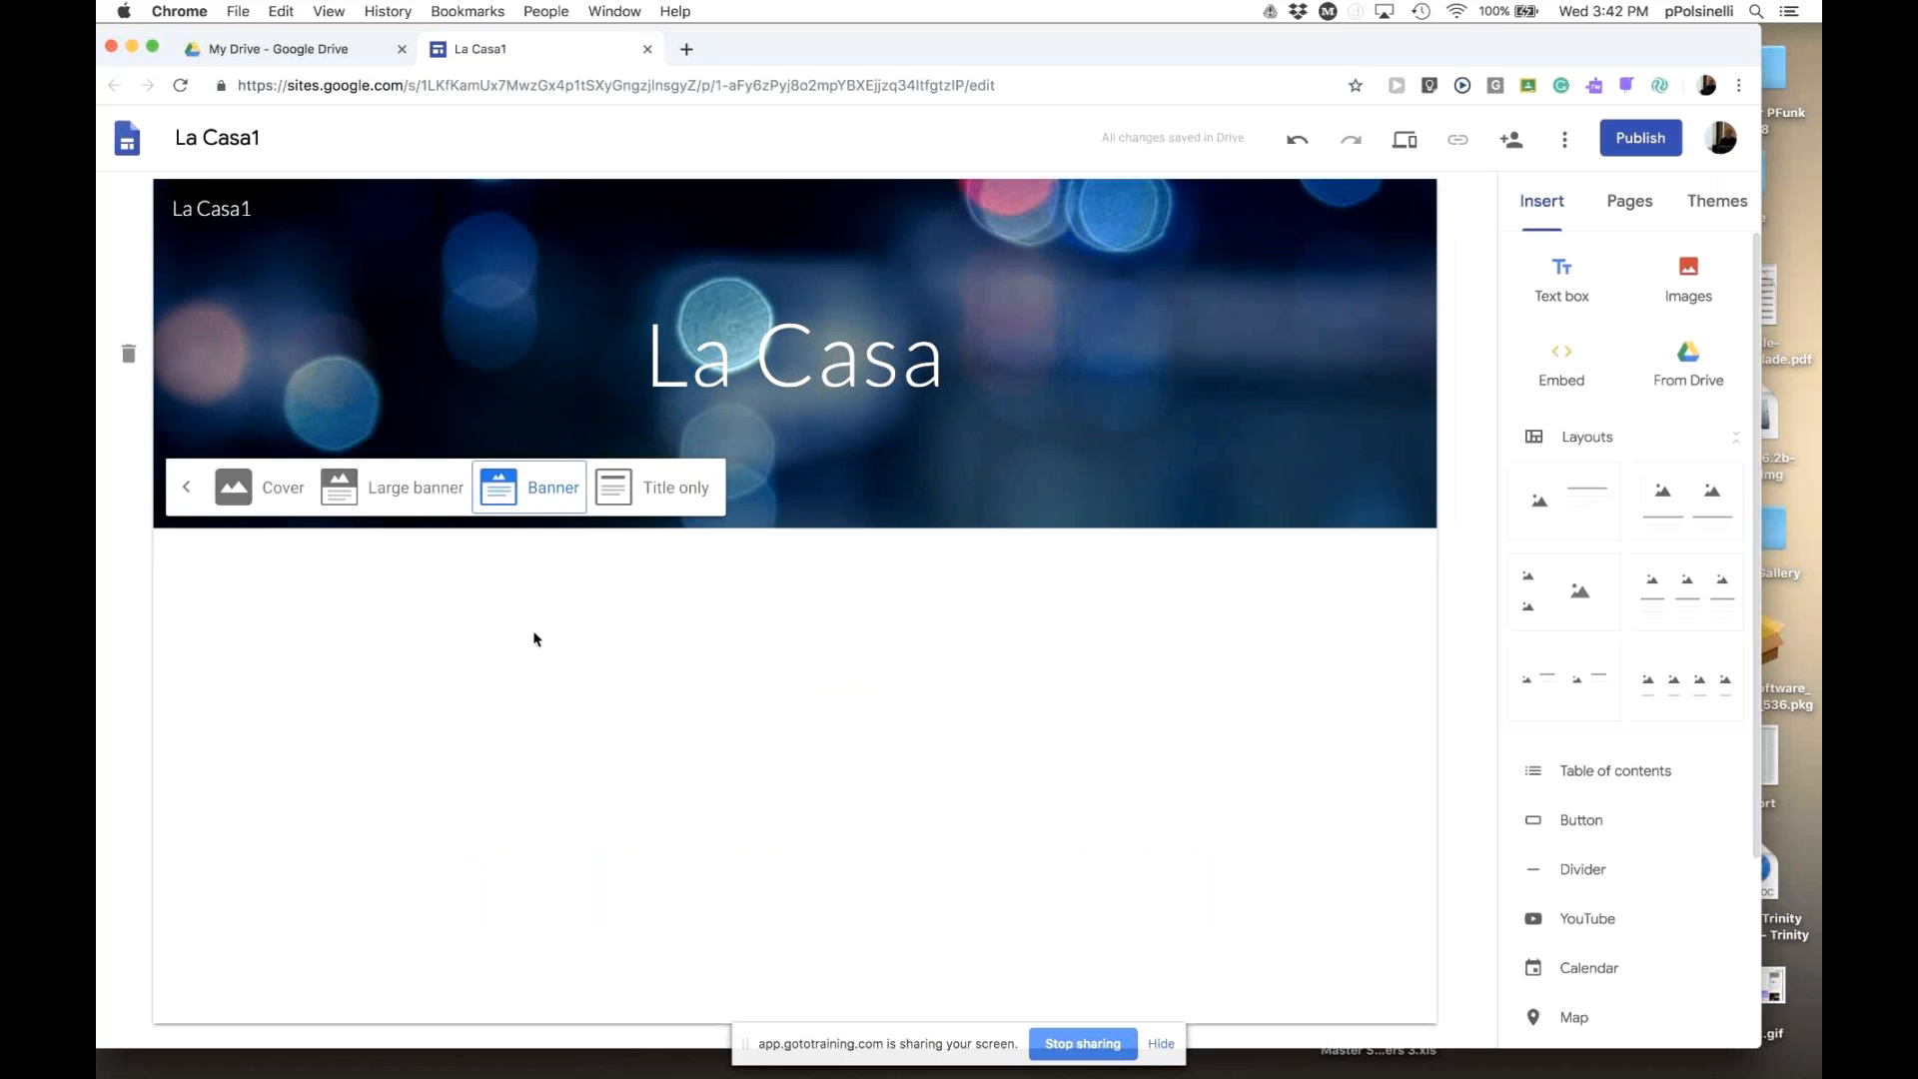
{"action": "left_click", "coordinate": [366, 489]}
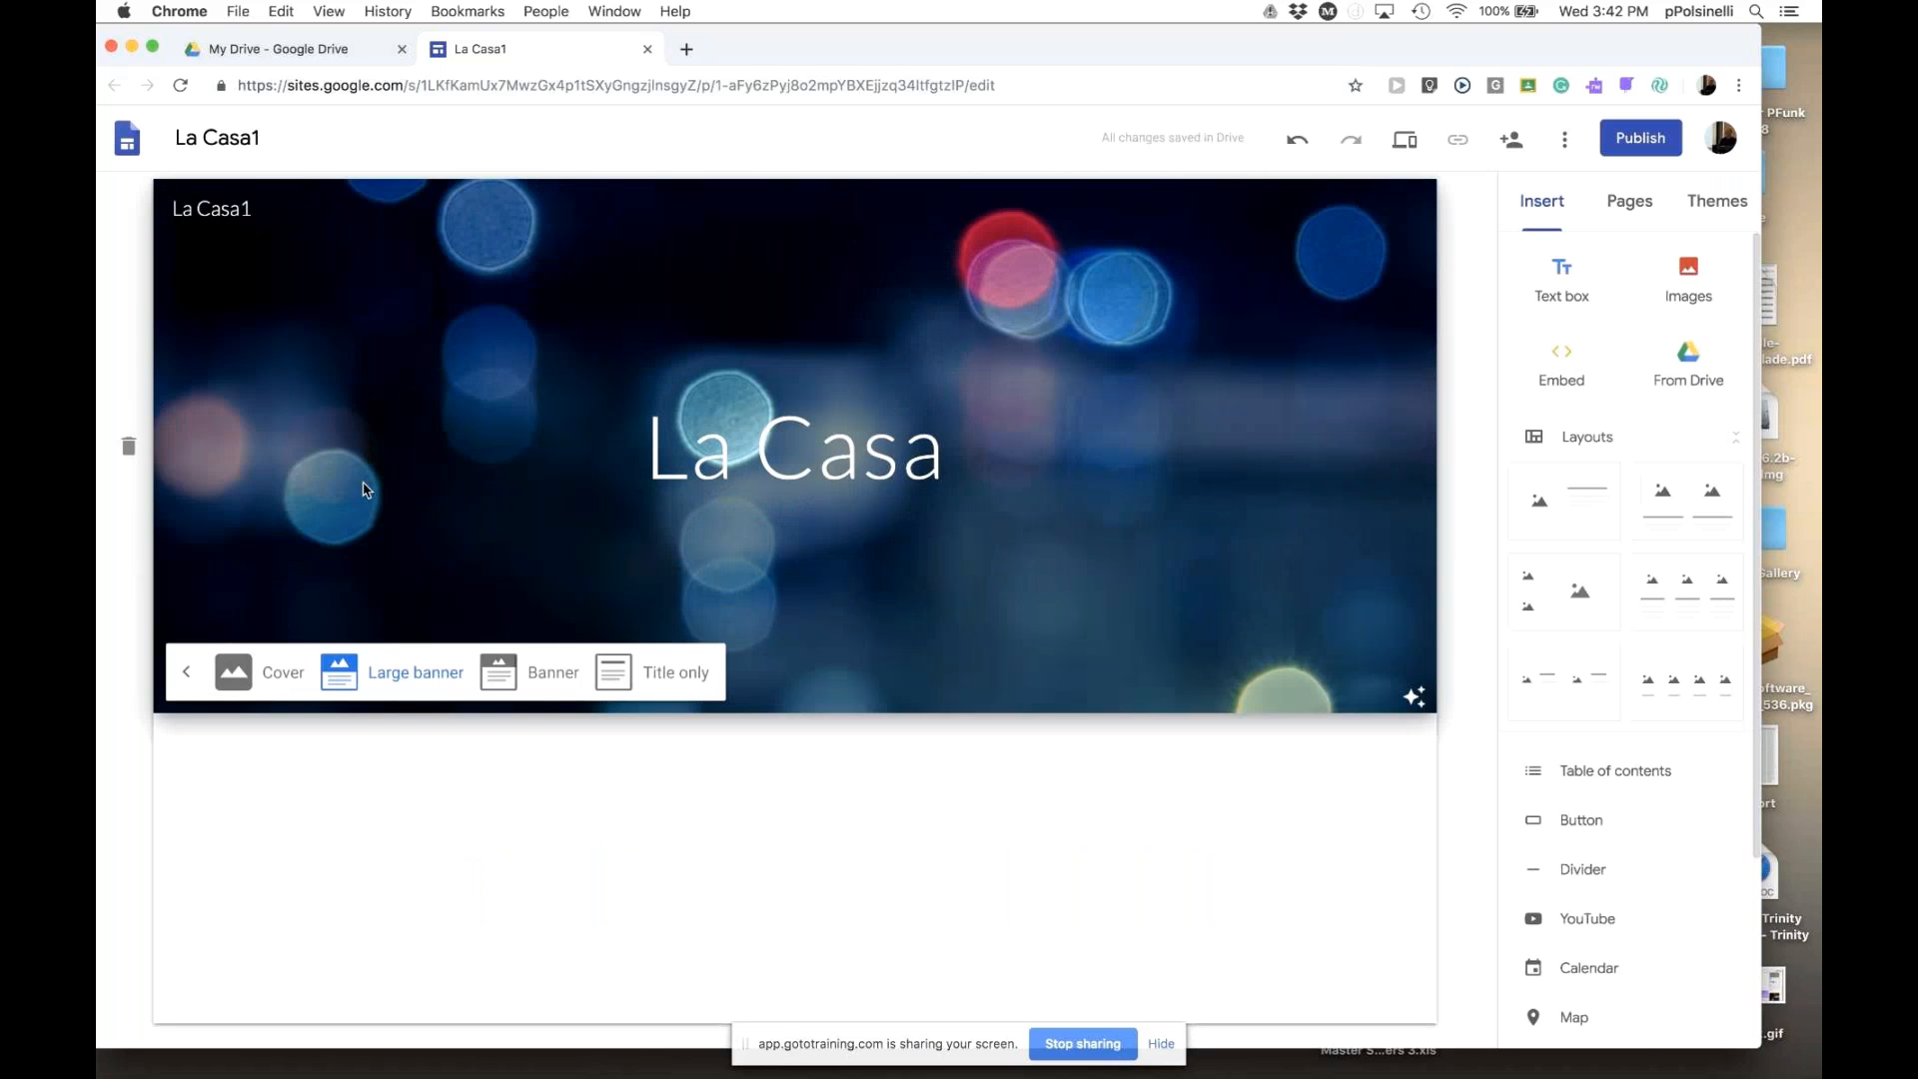
{"action": "left_click", "coordinate": [561, 683]}
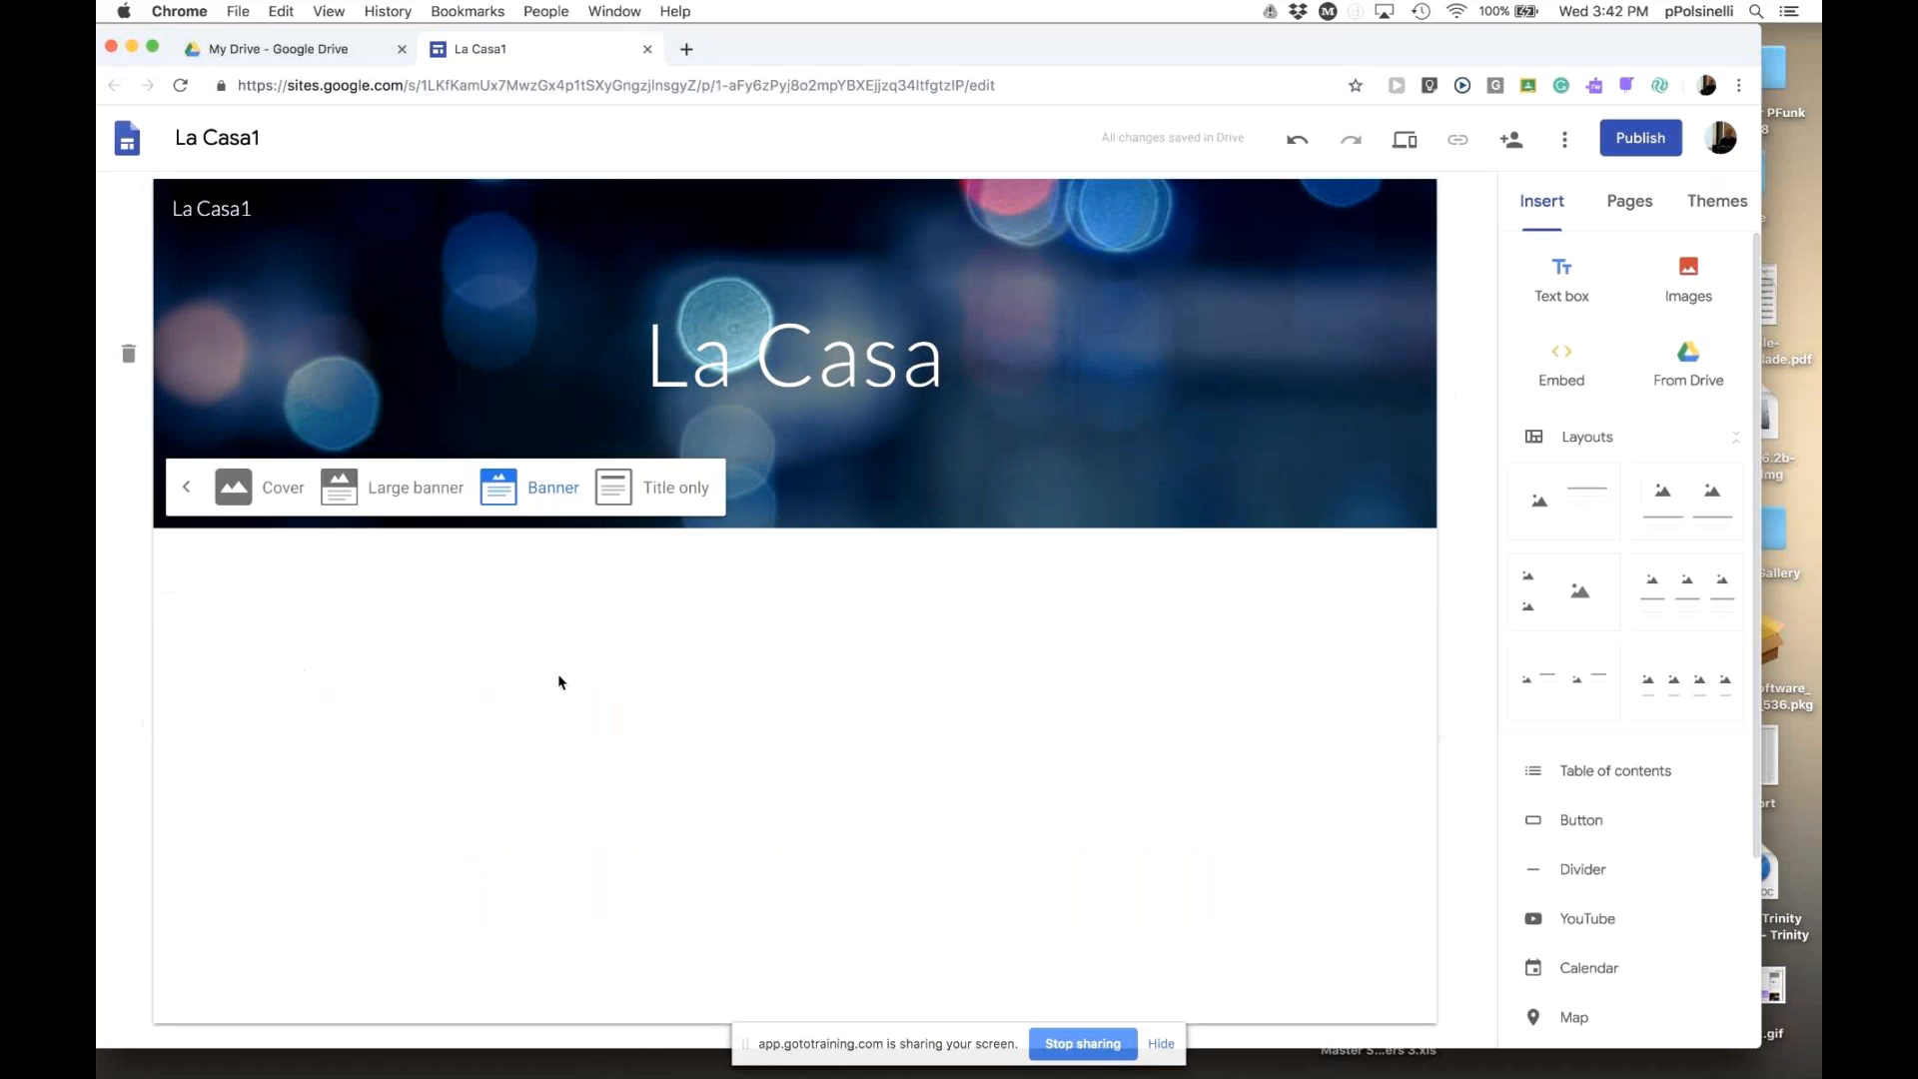
{"action": "left_click", "coordinate": [282, 500]}
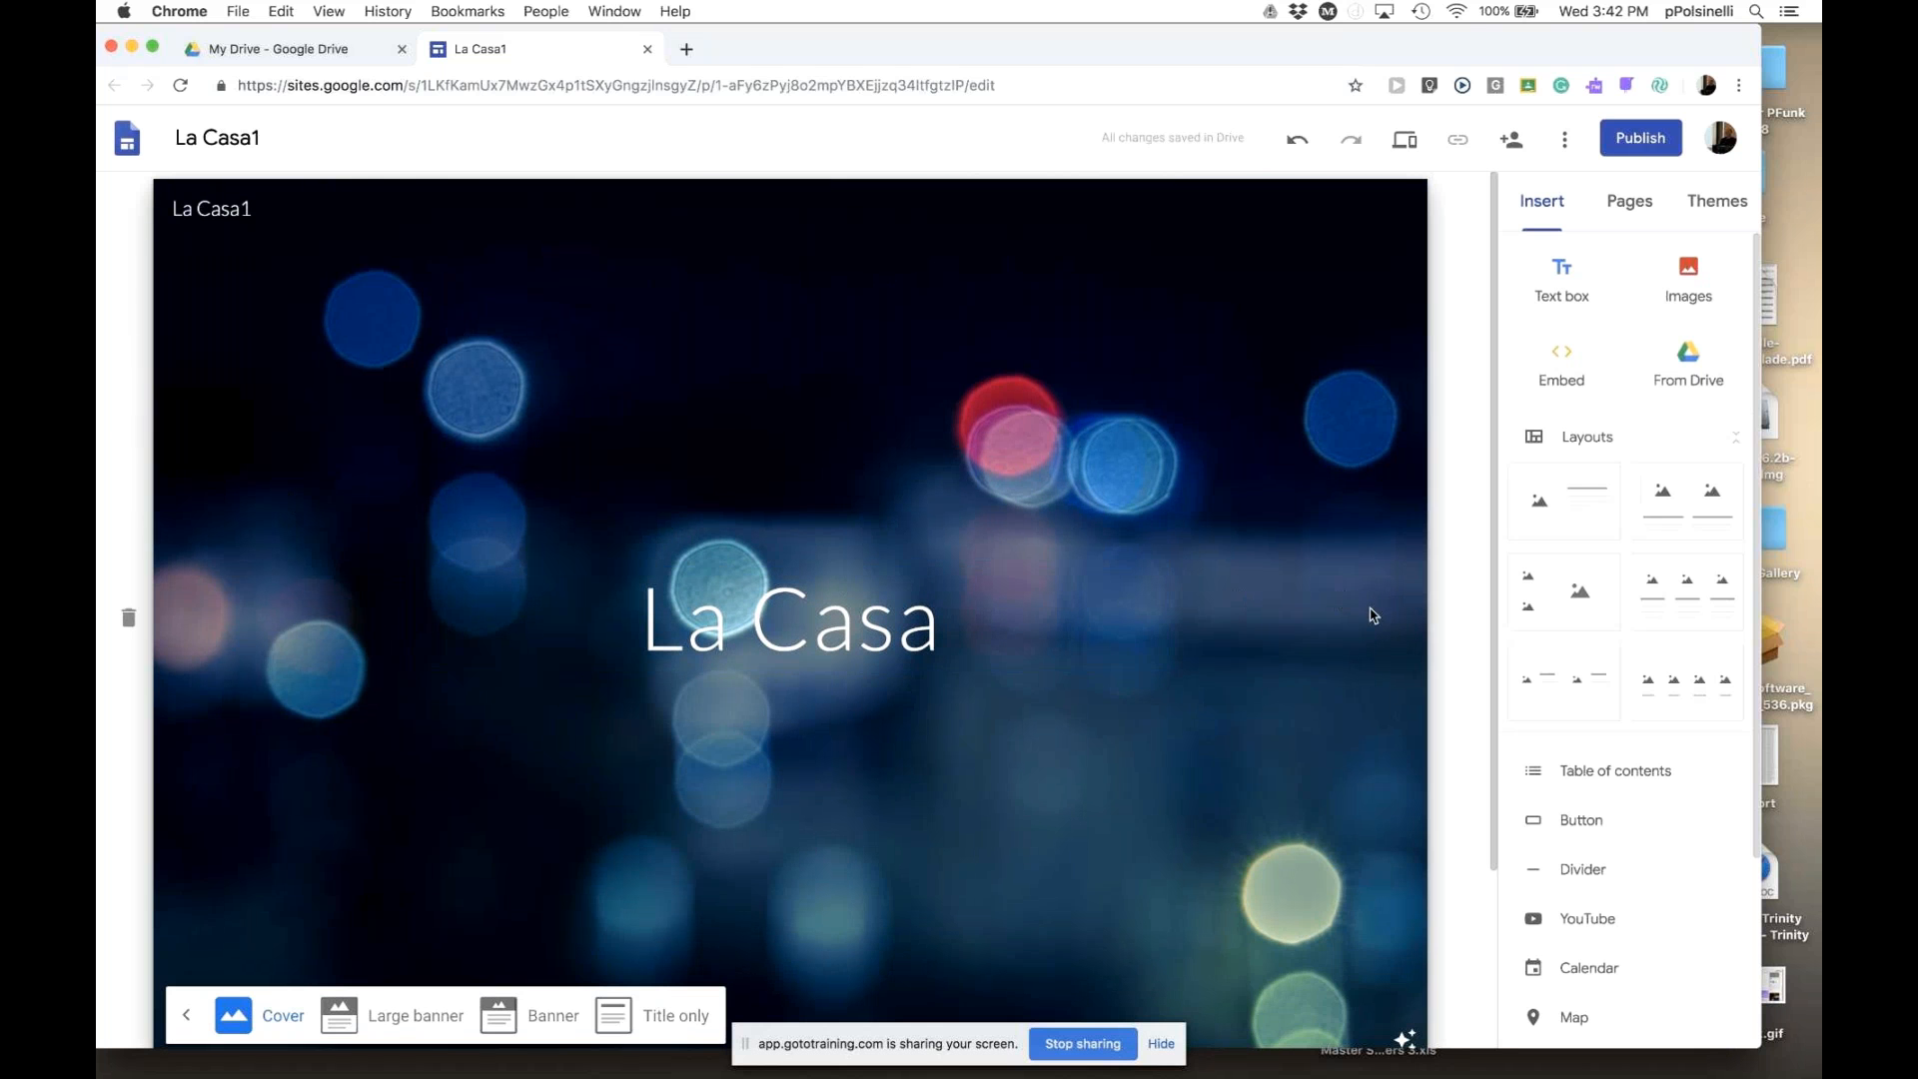
{"action": "left_click_drag", "start_coordinate": [1496, 673], "coordinate": [1495, 791]}
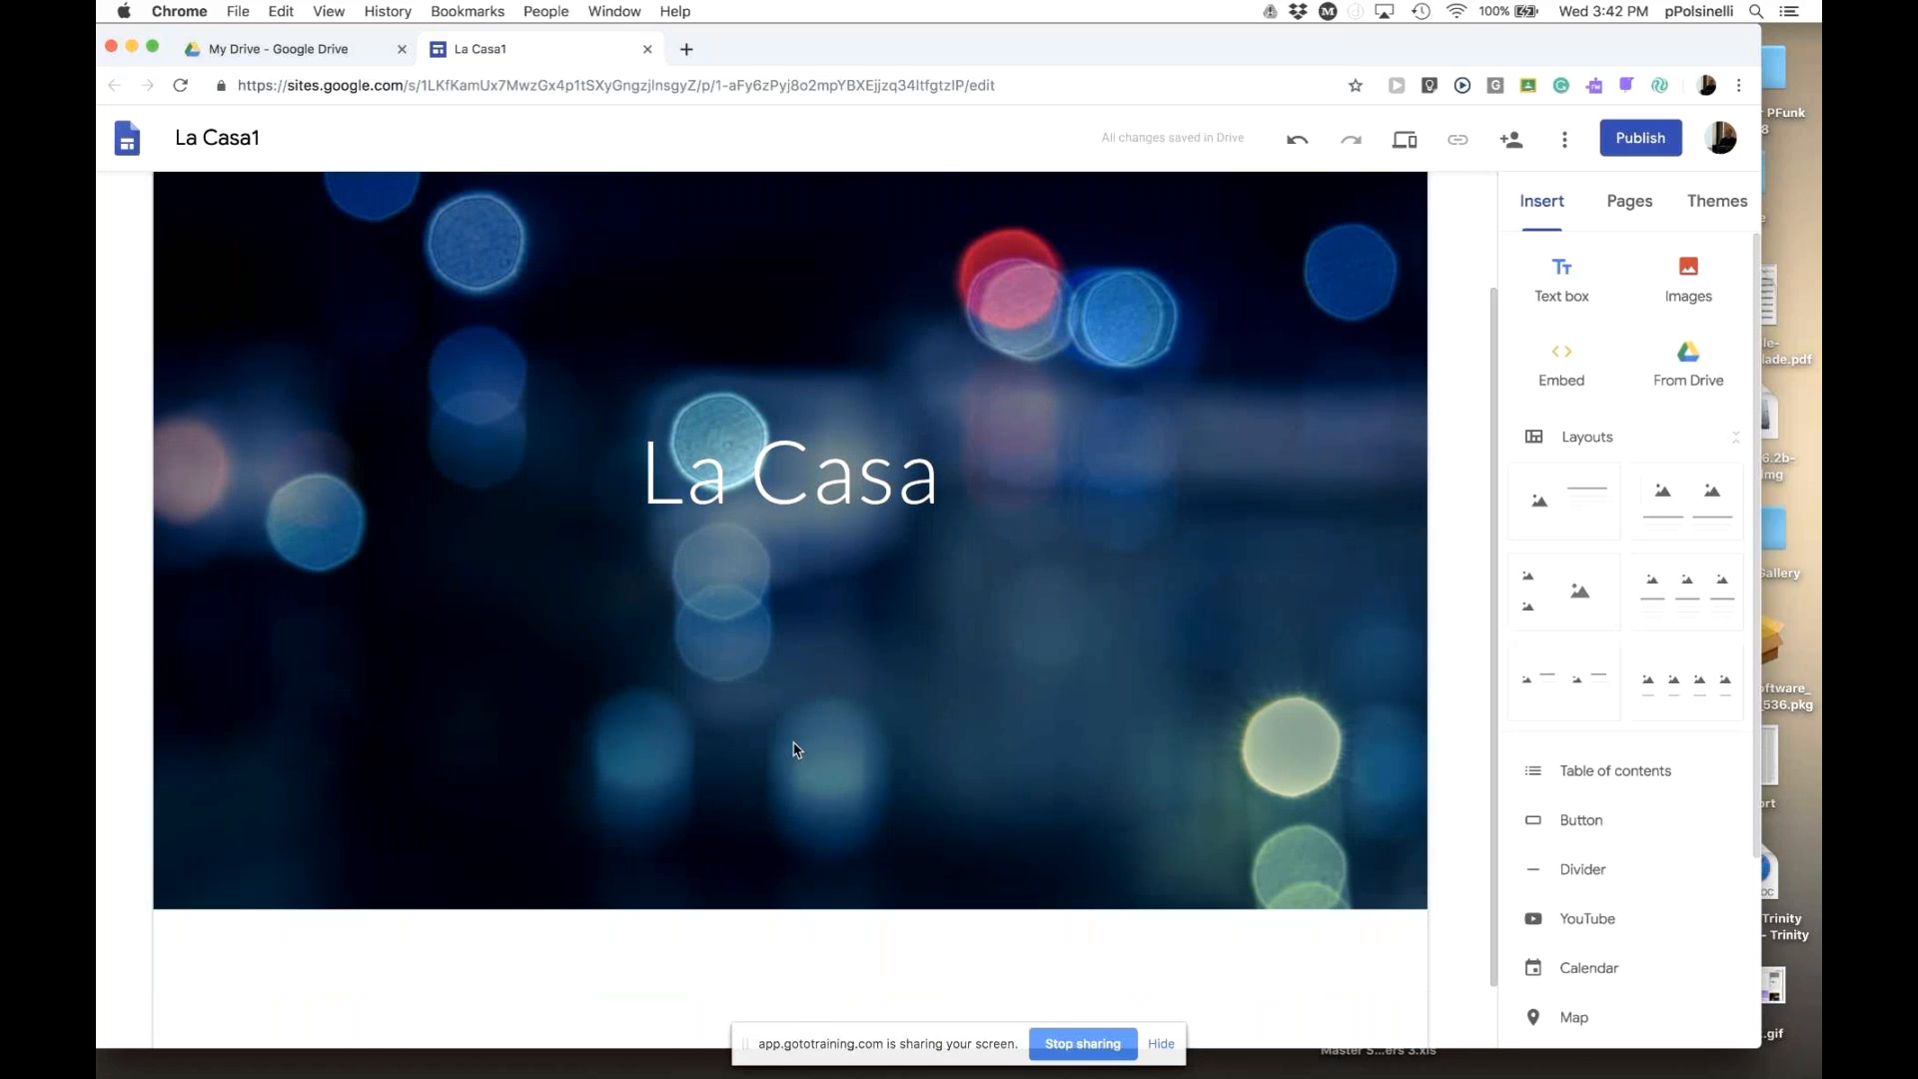
{"action": "mouse_move", "coordinate": [792, 751]}
{"action": "left_click", "coordinate": [330, 881]}
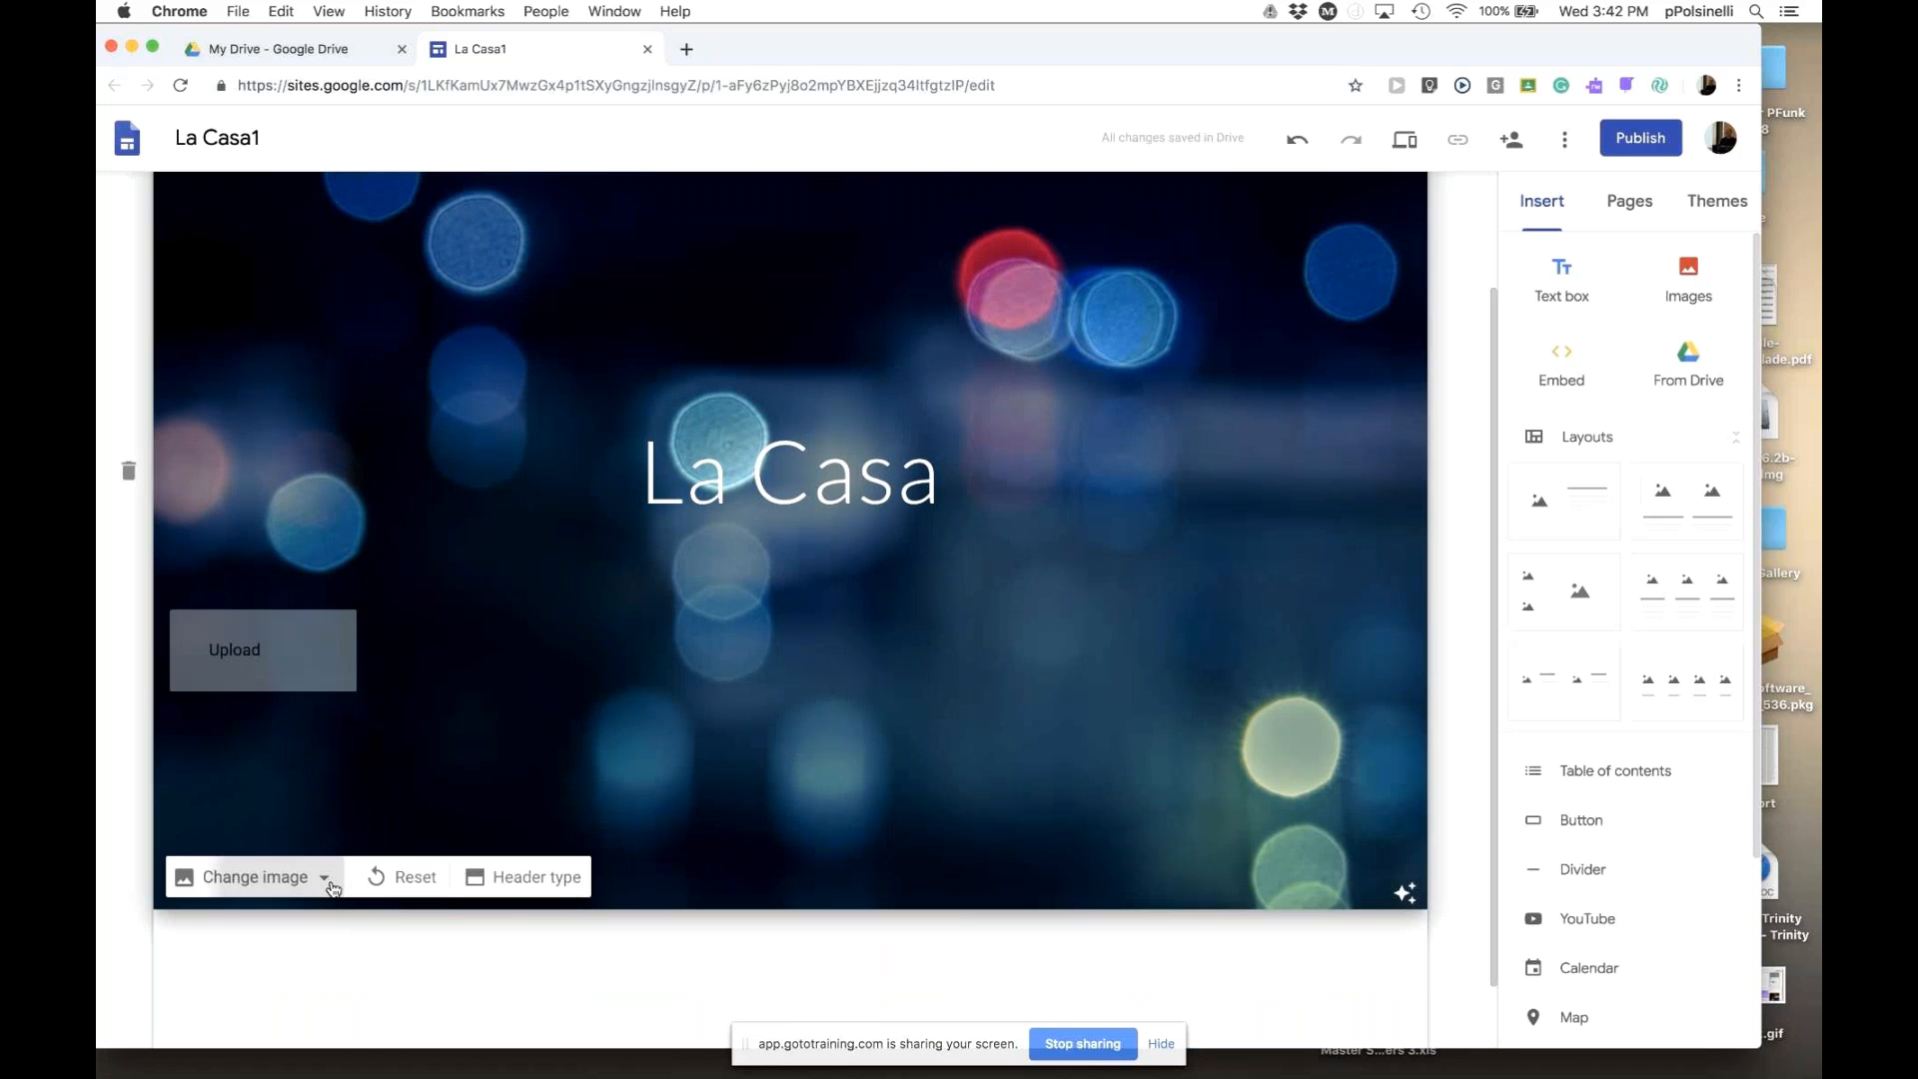
{"action": "left_click", "coordinate": [462, 936]}
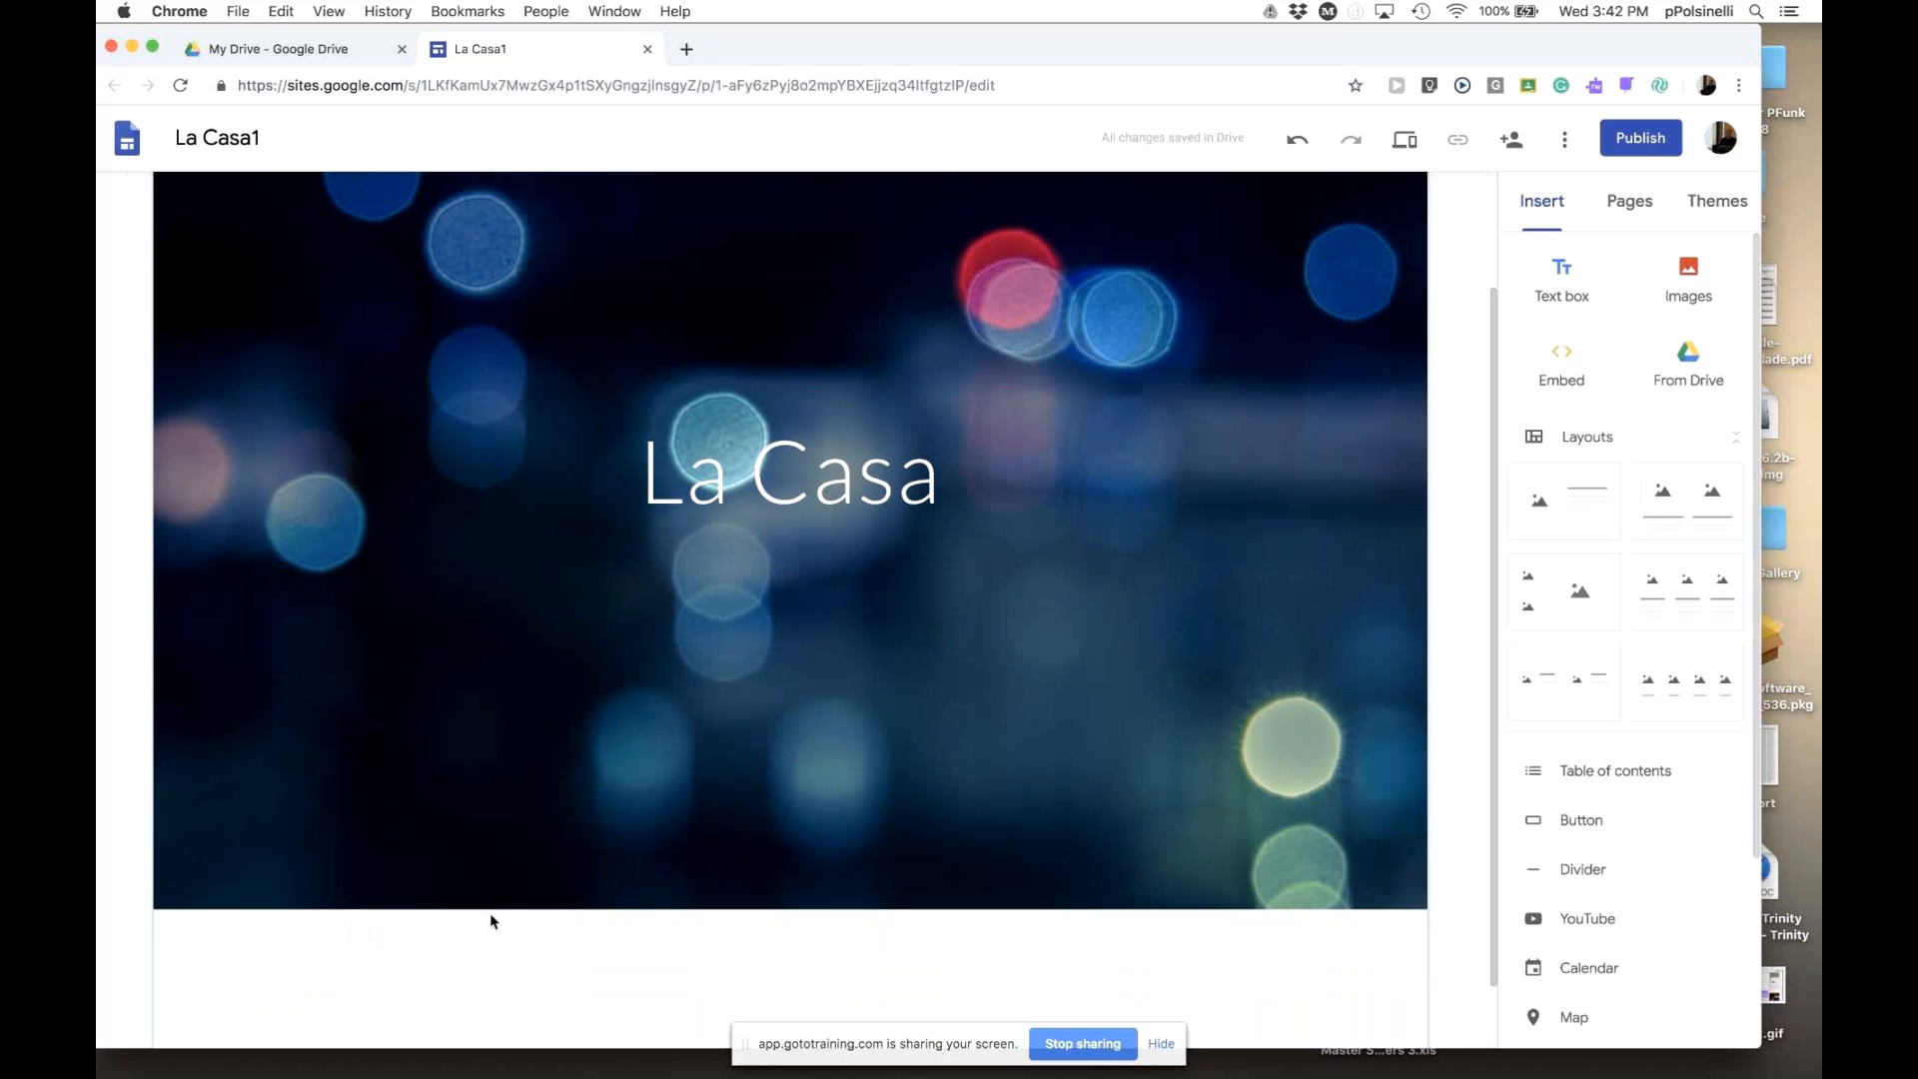
{"action": "left_click", "coordinate": [507, 875]}
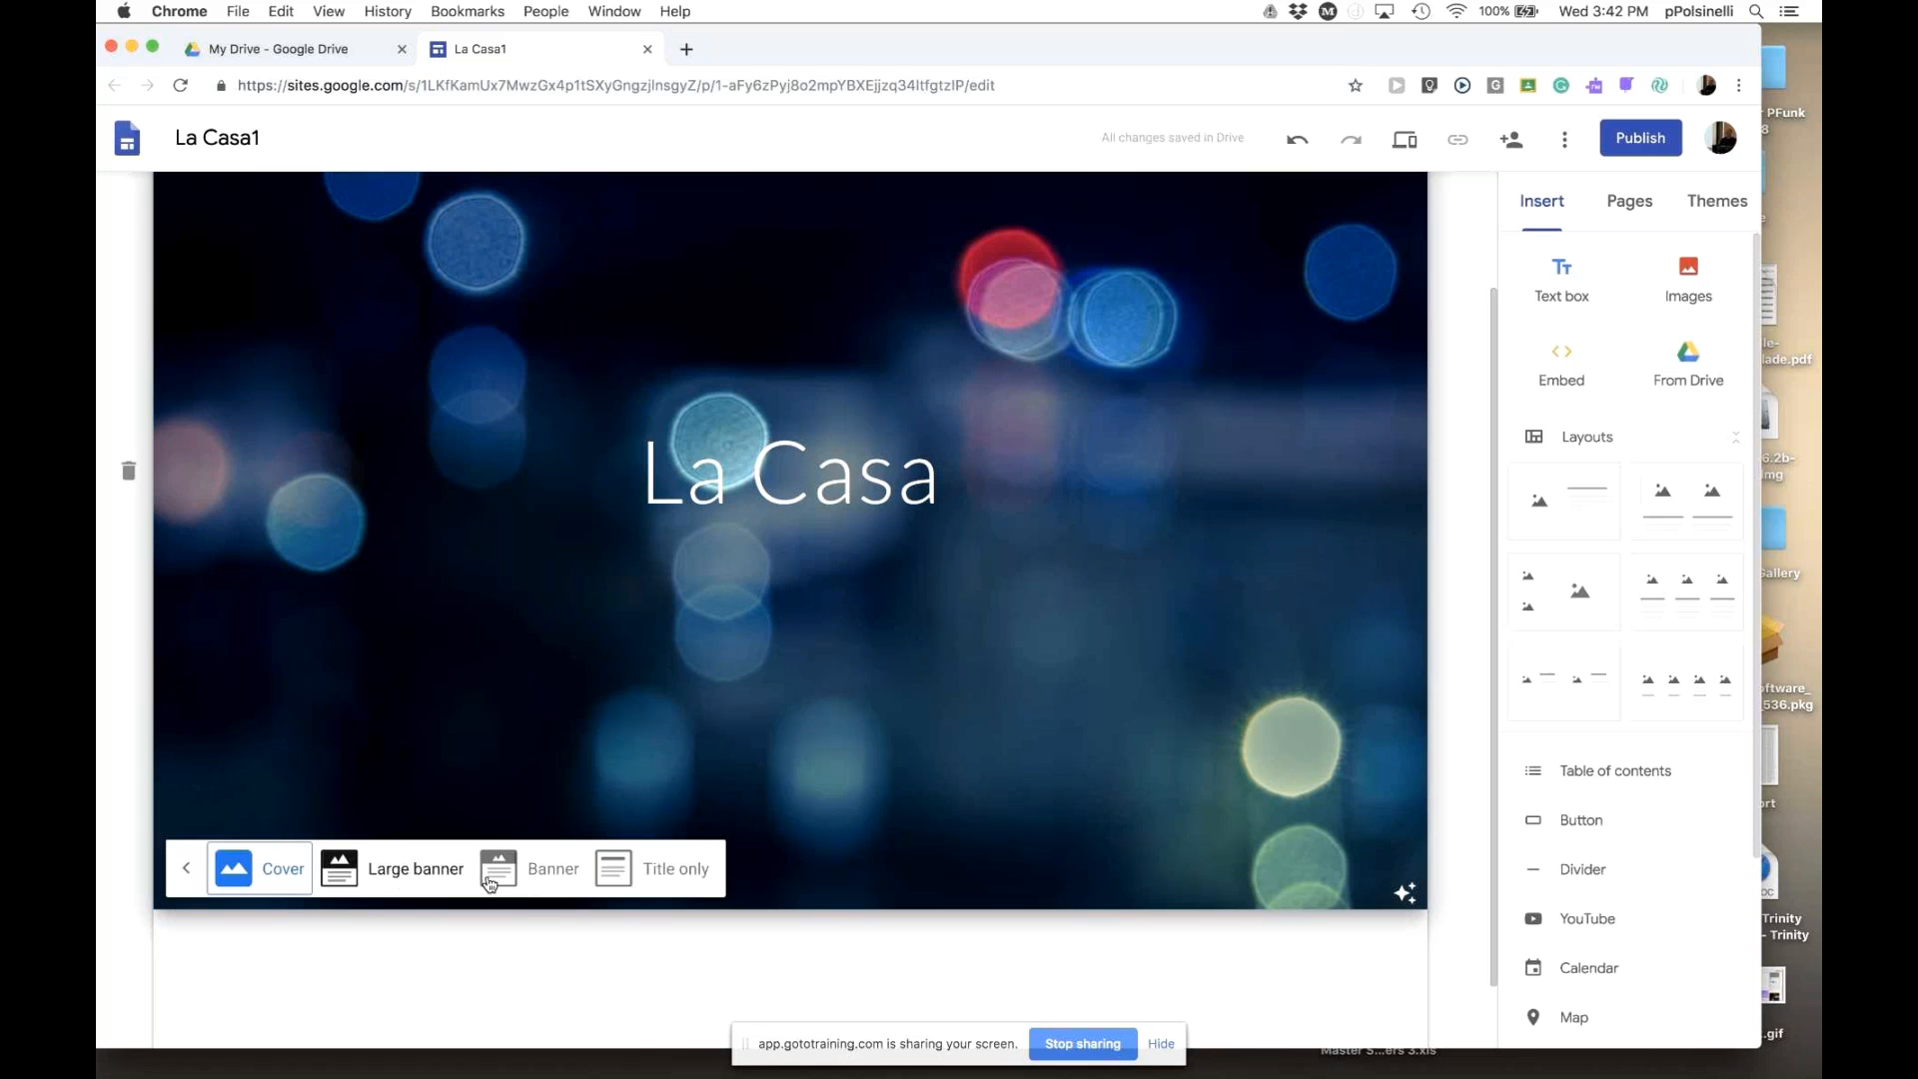
{"action": "left_click", "coordinate": [530, 879]}
{"action": "left_click", "coordinate": [1148, 821]}
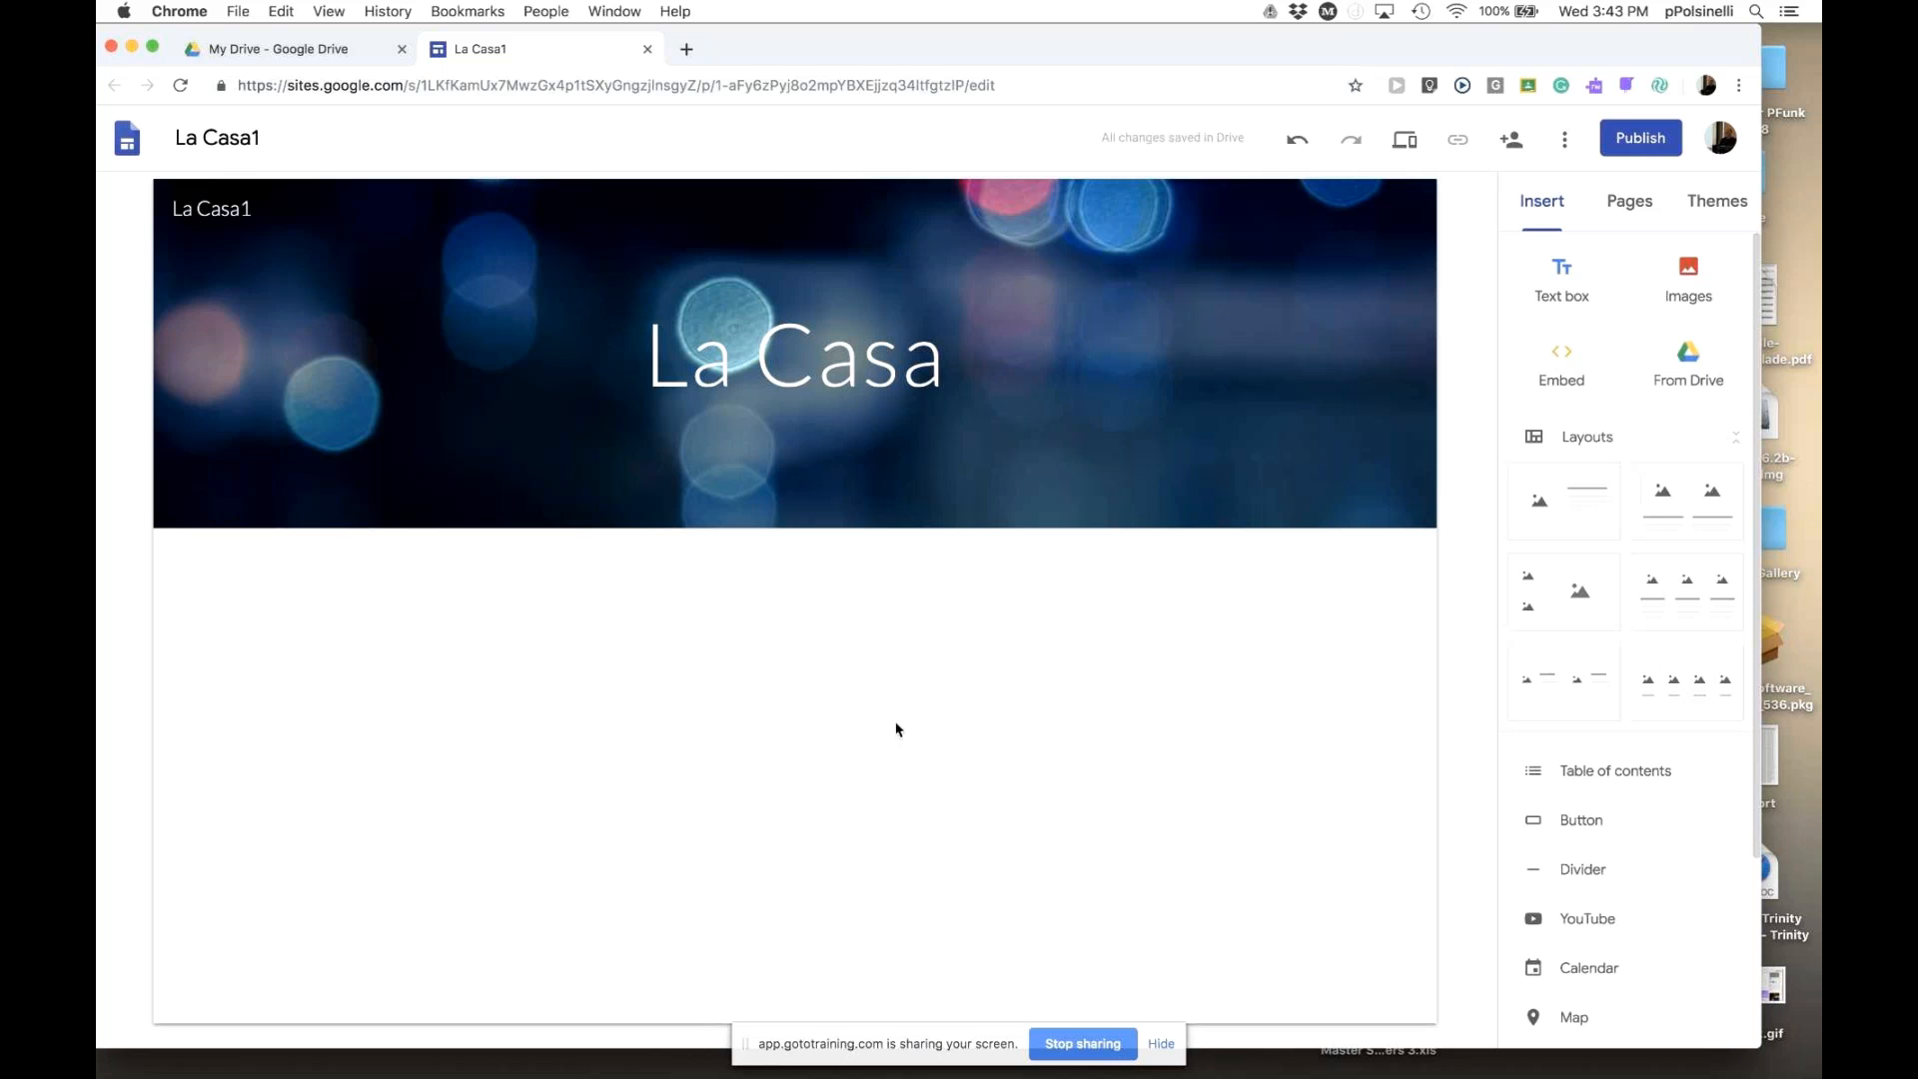
- Insert a text box below the header and narrow it to half the page width
{"action": "left_click", "coordinate": [1562, 277]}
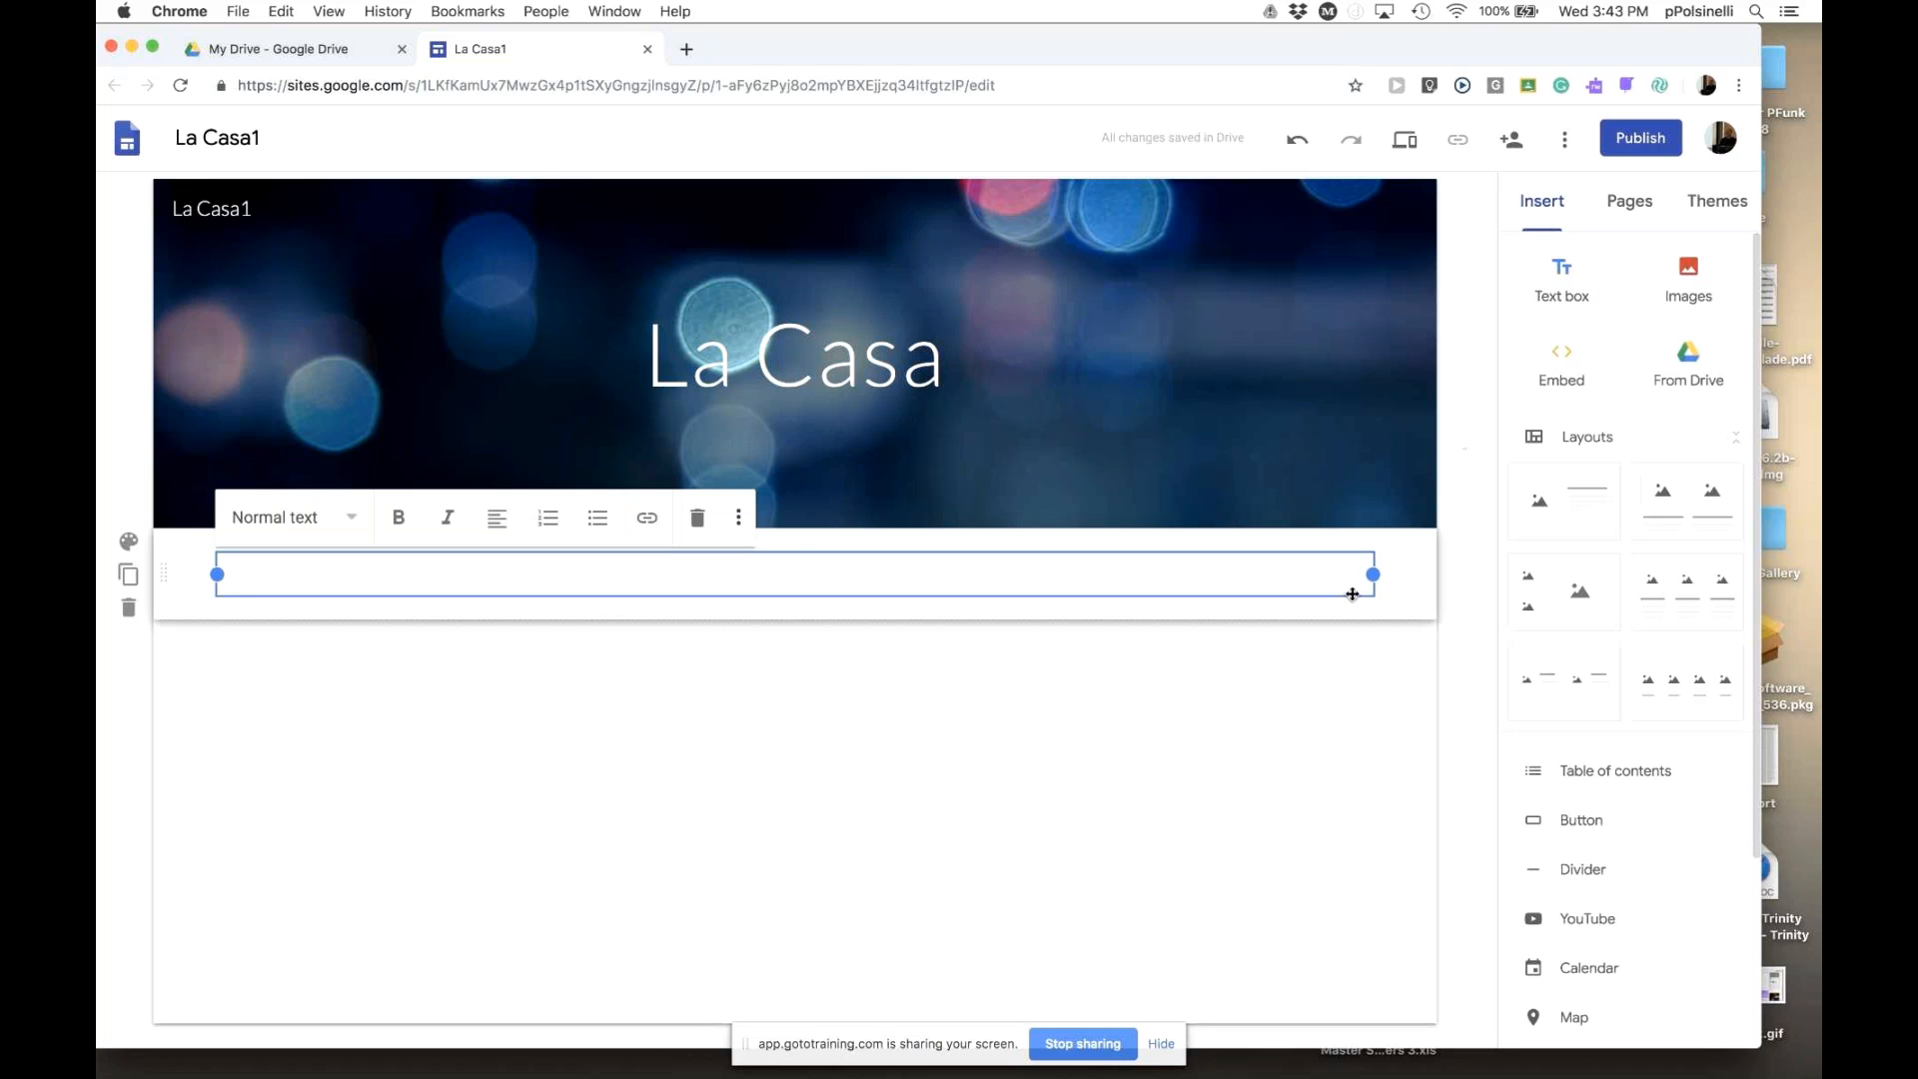
{"action": "left_click_drag", "start_coordinate": [1374, 576], "coordinate": [778, 590]}
{"action": "left_click", "coordinate": [889, 594]}
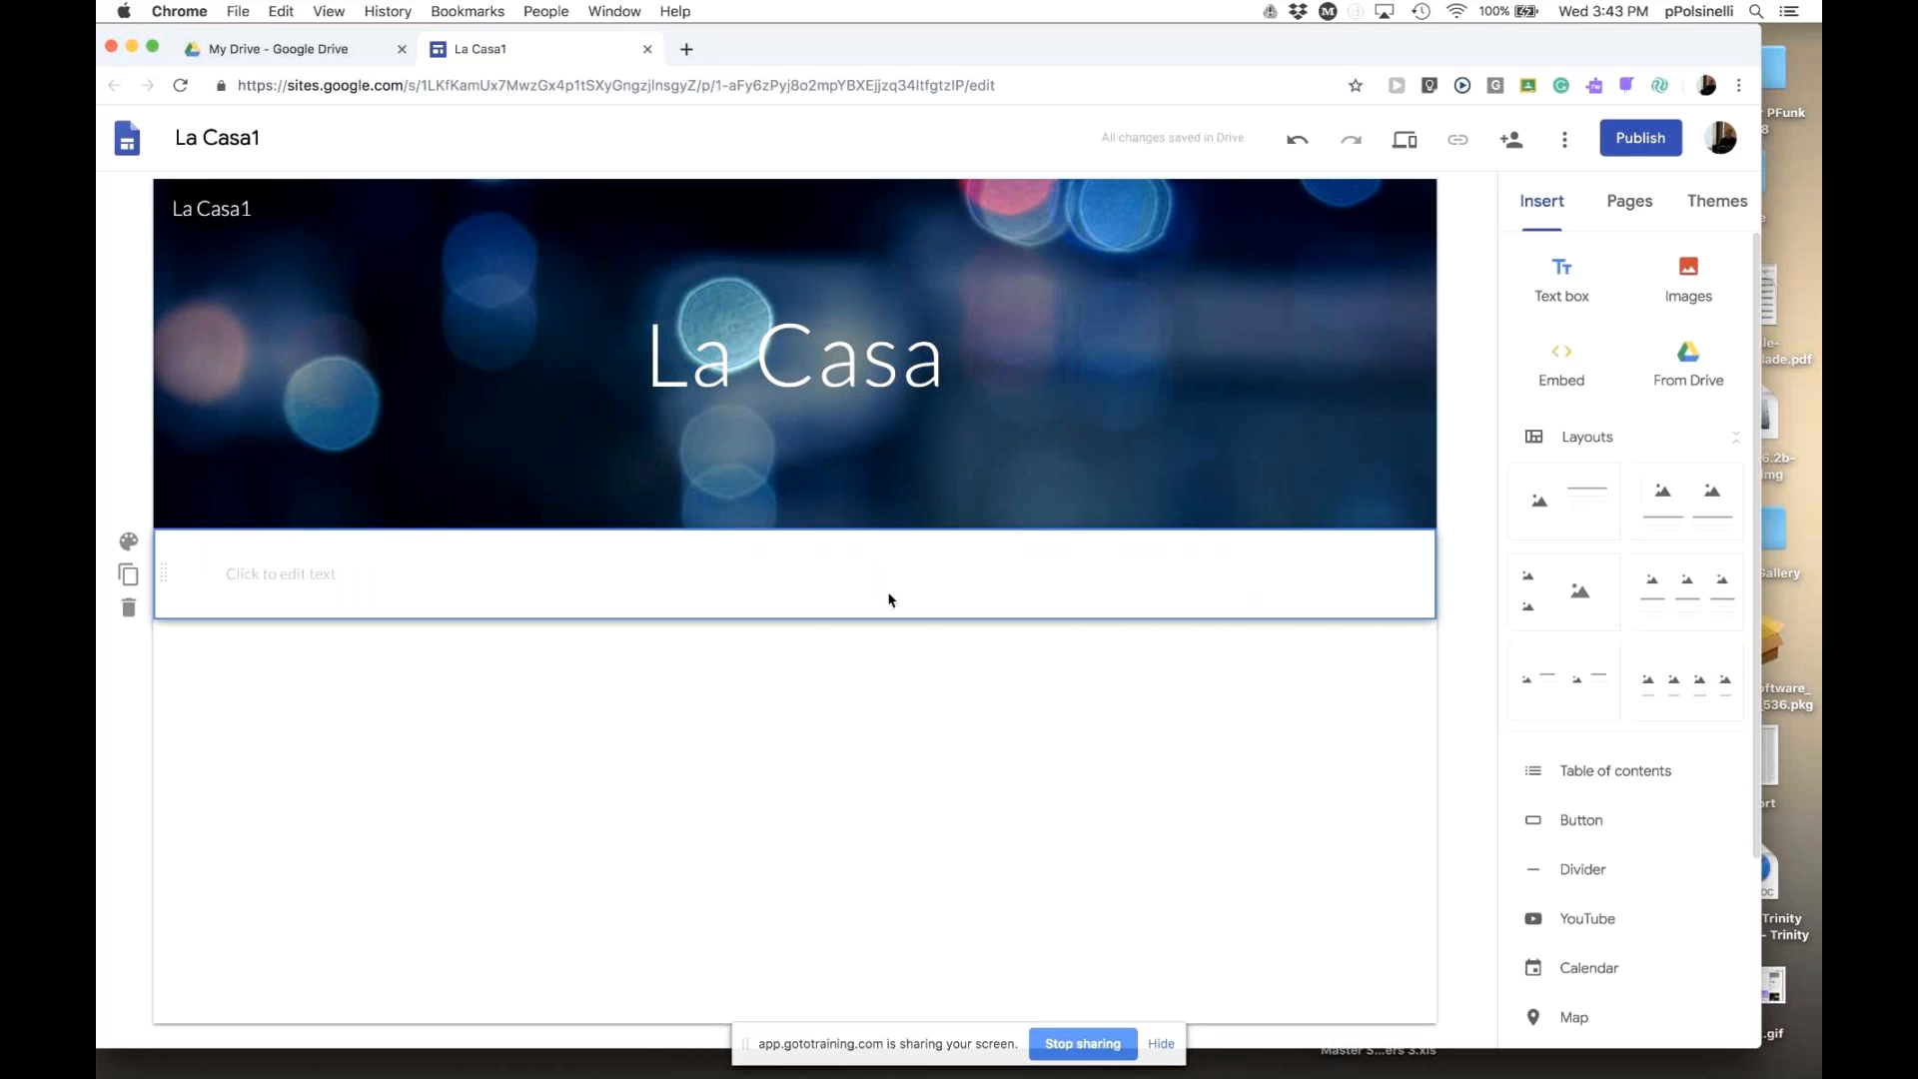
{"action": "left_click", "coordinate": [652, 588]}
{"action": "left_click", "coordinate": [960, 595]}
- Type 'Hello' and, on the next line, 'Welcome' in the text box
{"action": "left_click", "coordinate": [602, 580]}
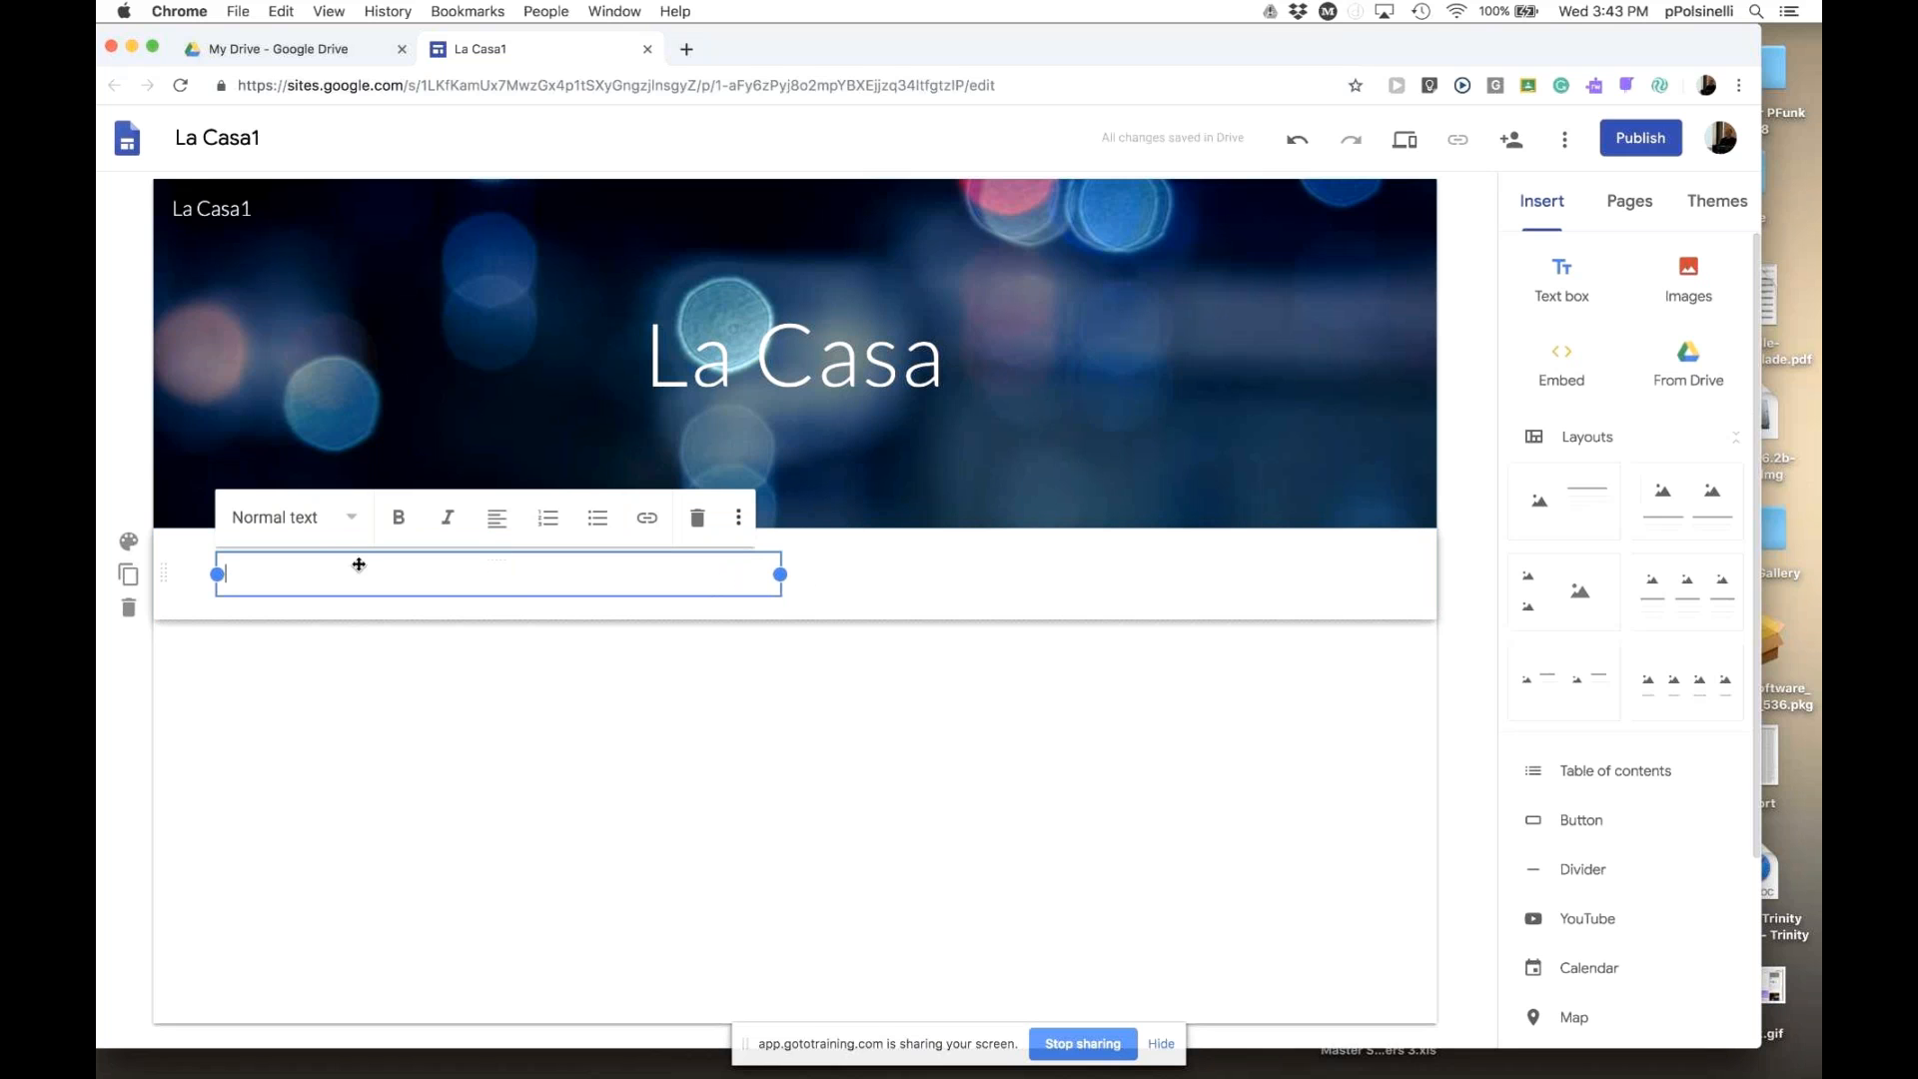
{"action": "type", "text": "Hello"}
{"action": "key", "text": "Return"}
{"action": "type", "text": "Welcom"}
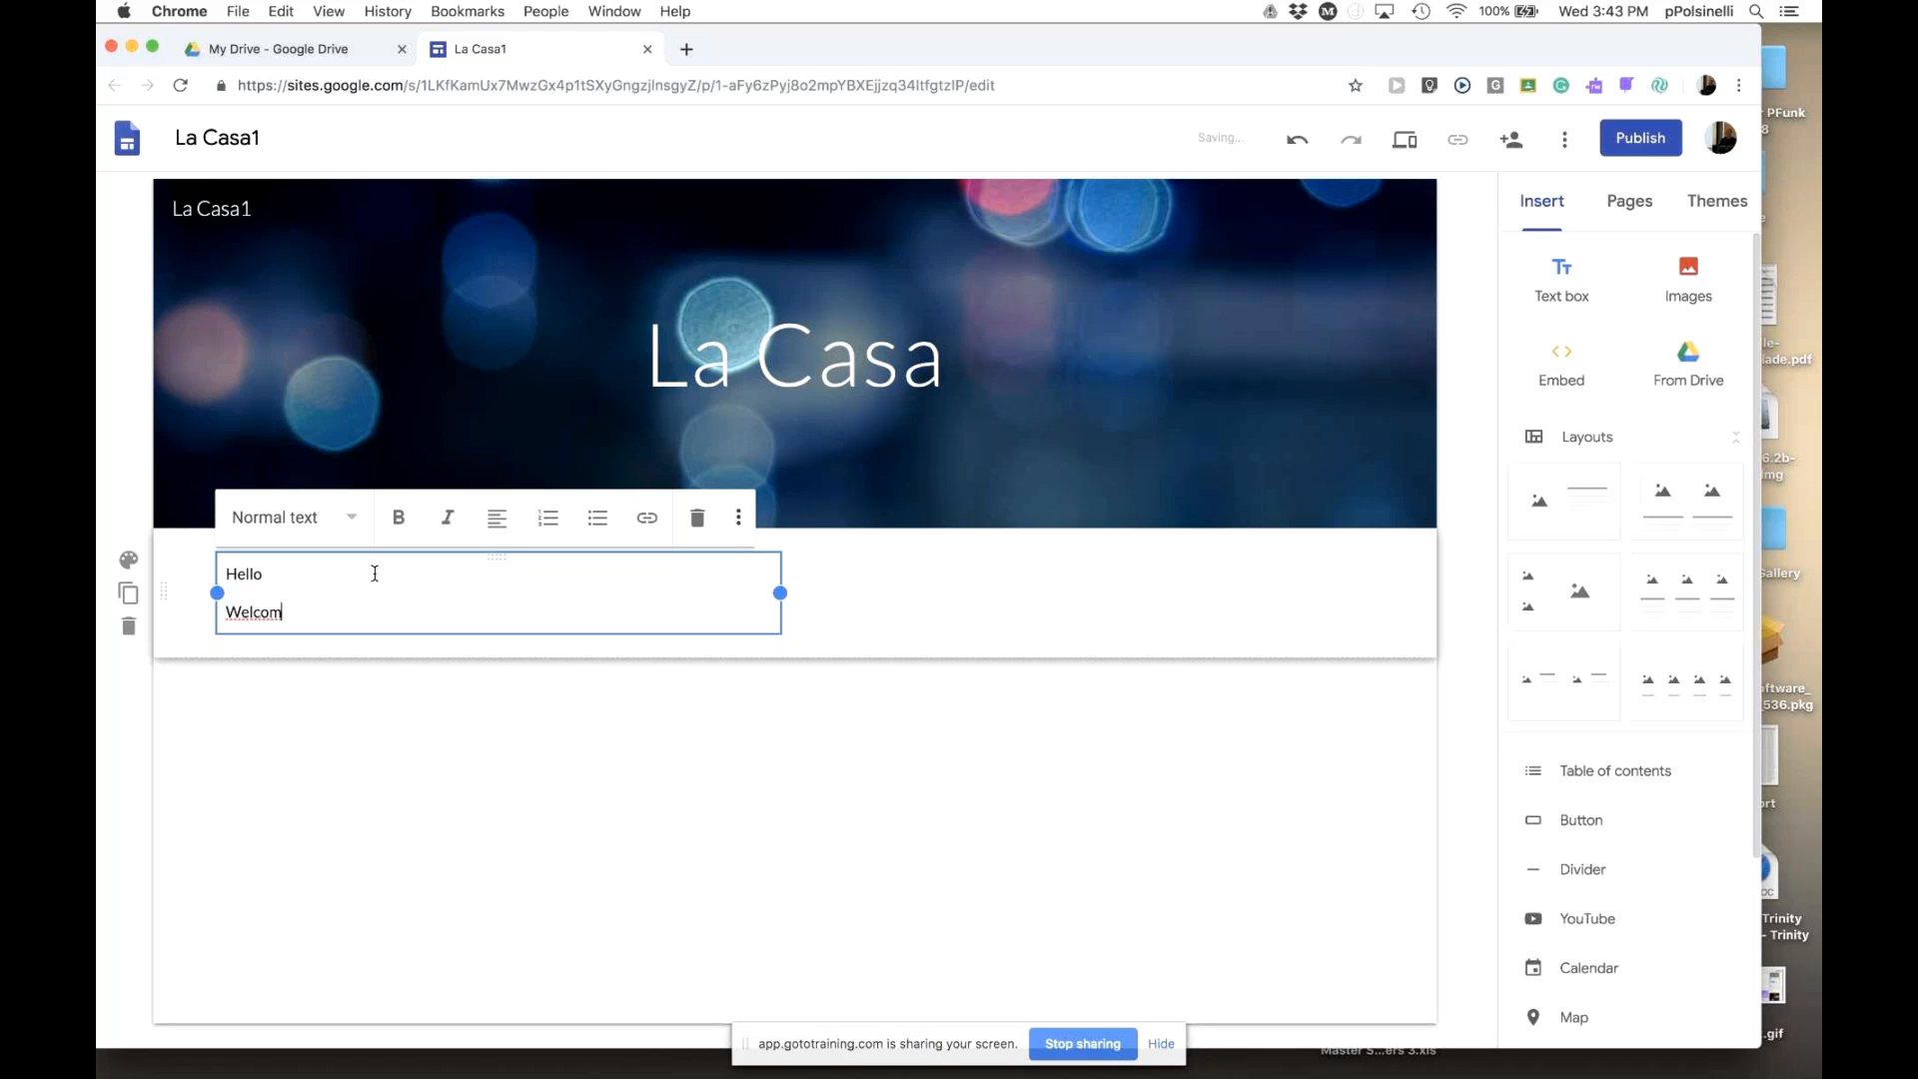
{"action": "type", "text": "e"}
{"action": "left_click_drag", "start_coordinate": [270, 574], "coordinate": [228, 576]}
- Style the Hello line as a Title
{"action": "left_click", "coordinate": [351, 521]}
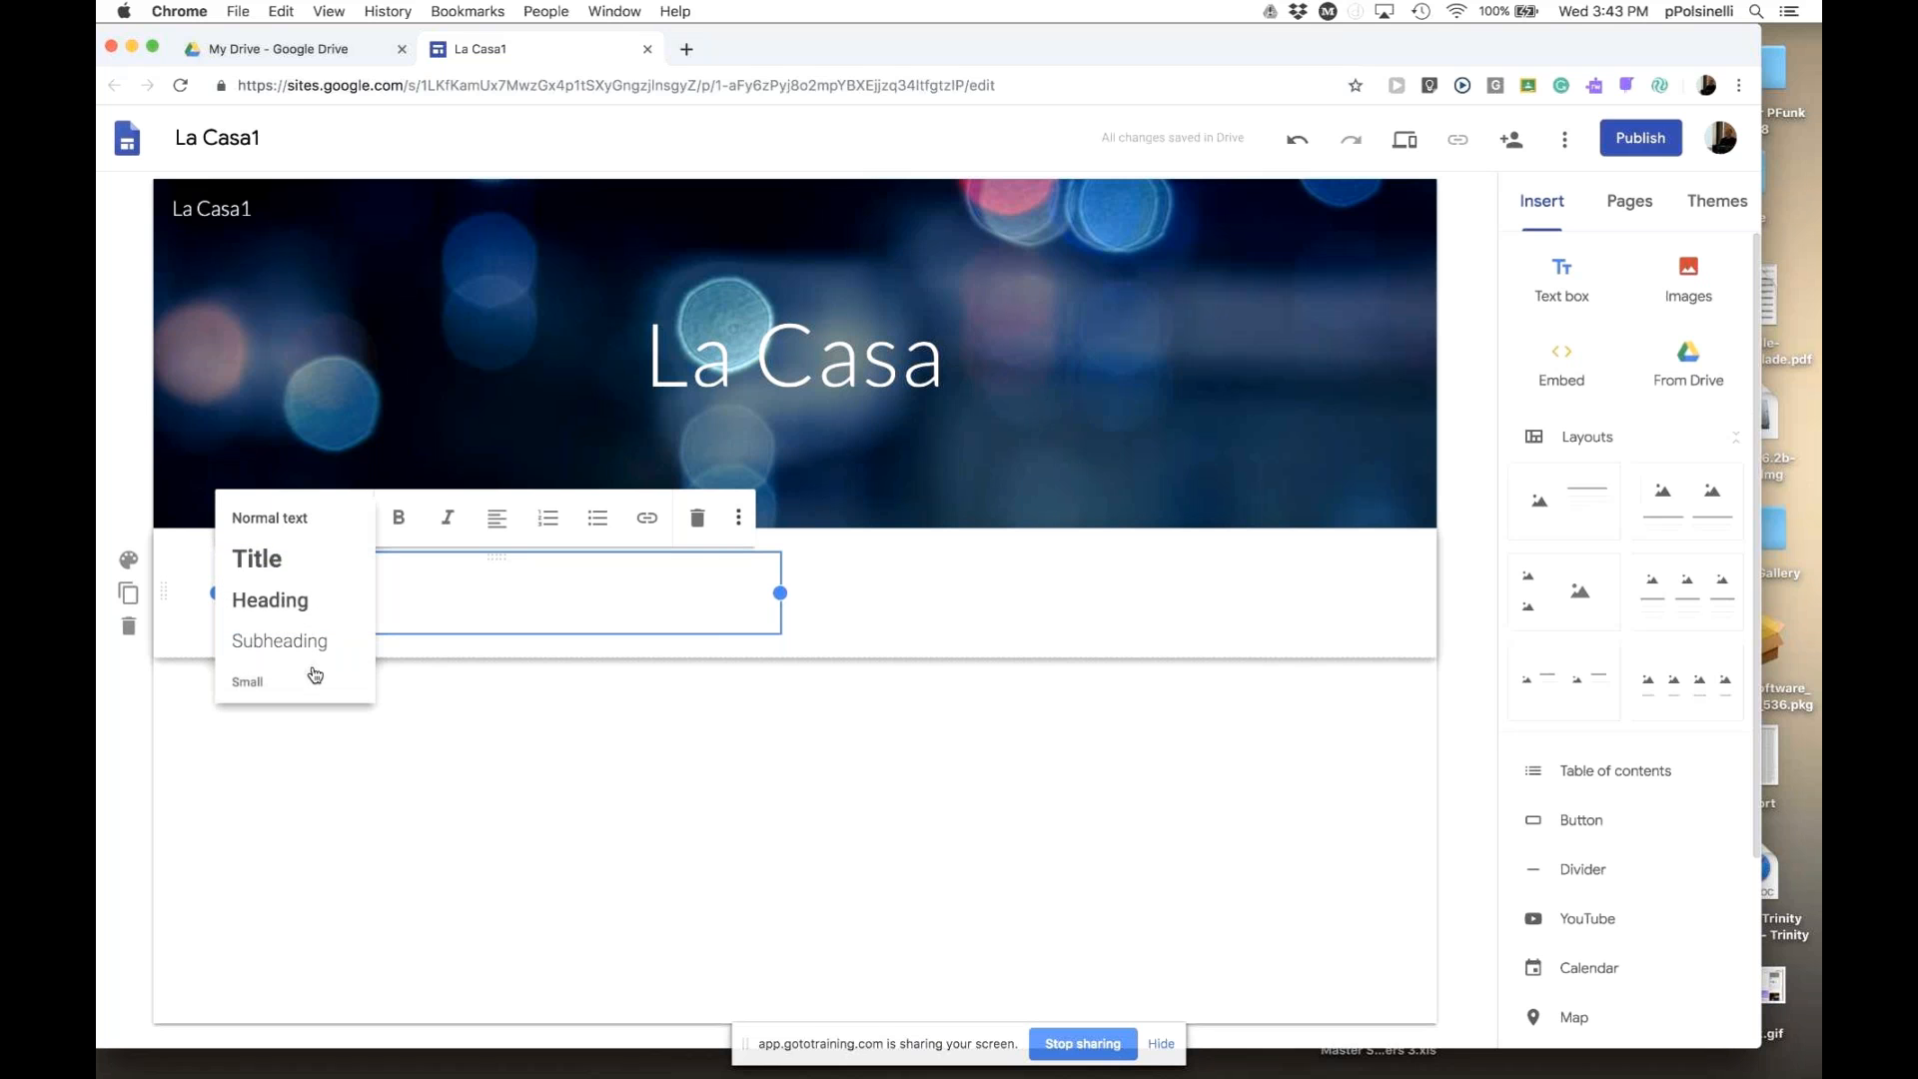
{"action": "left_click", "coordinate": [300, 559]}
{"action": "left_click", "coordinate": [349, 518]}
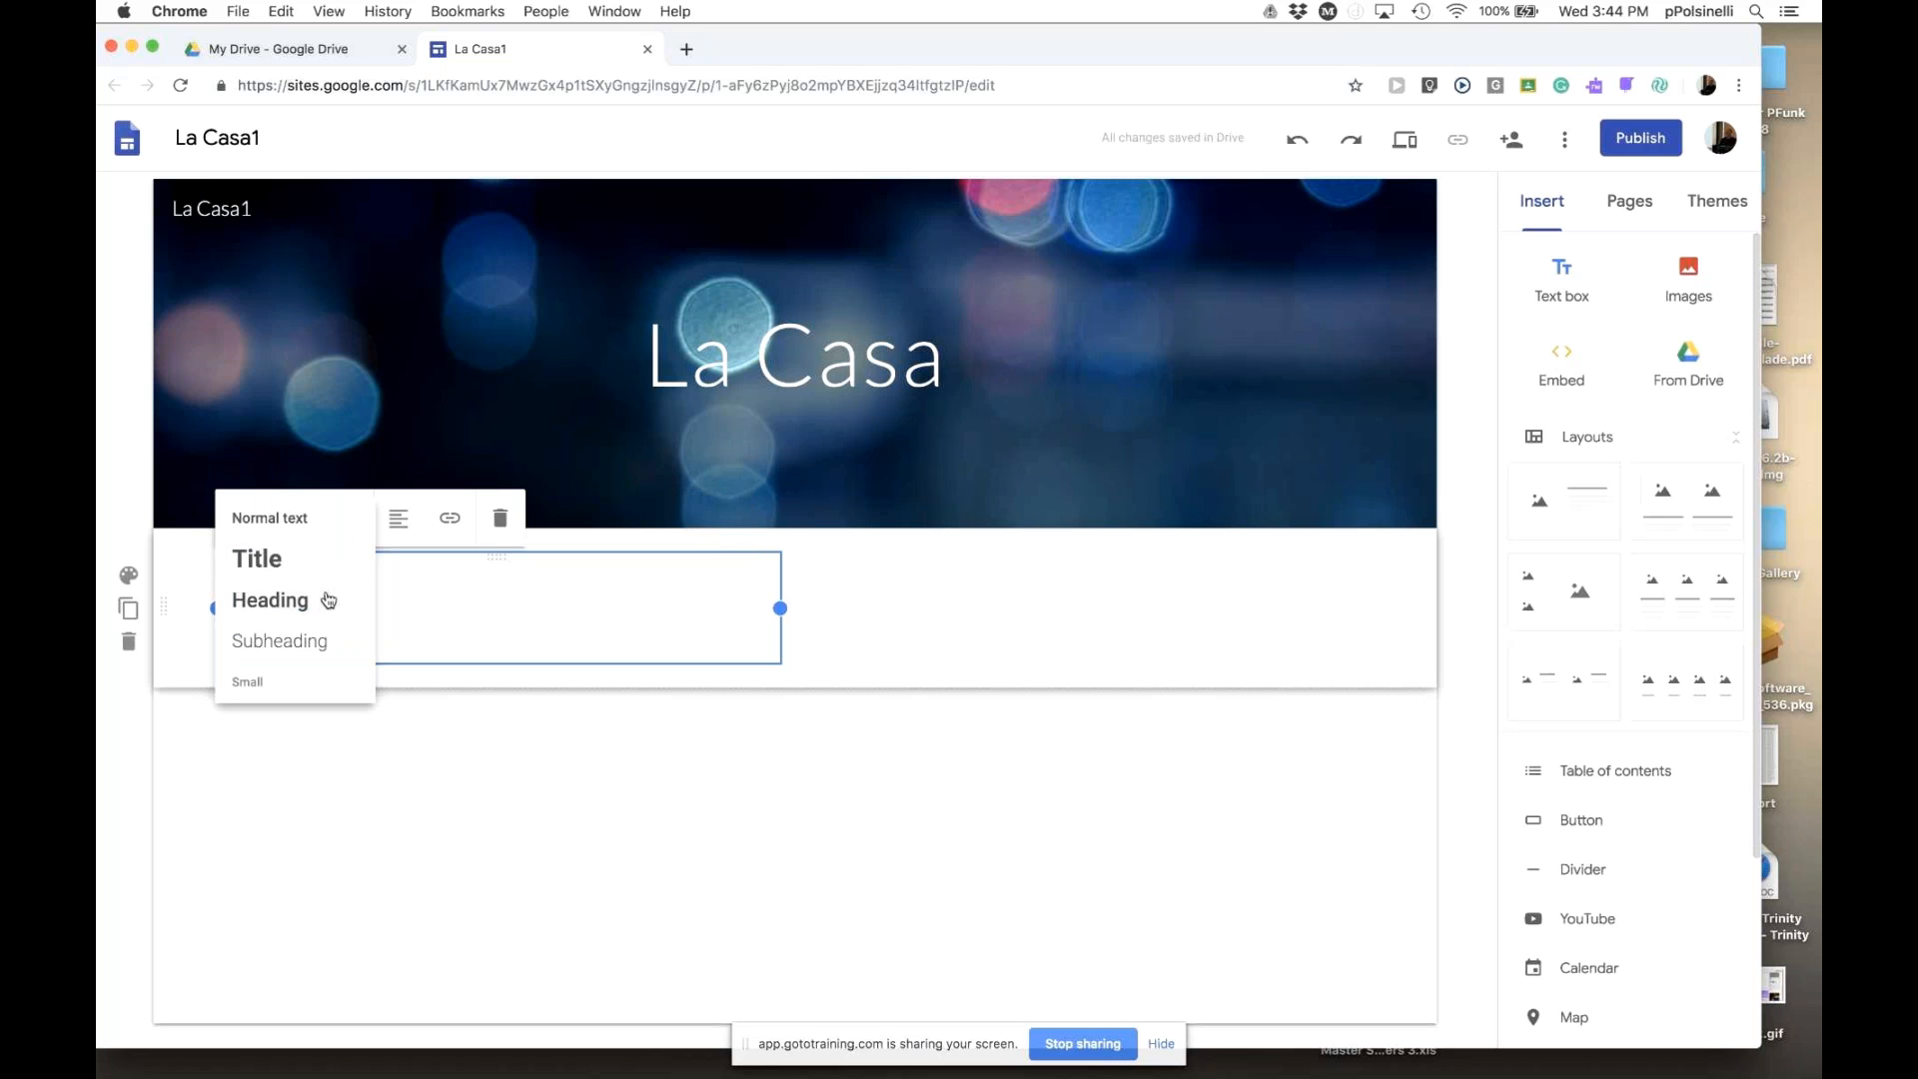
{"action": "left_click", "coordinate": [325, 608]}
{"action": "left_click", "coordinate": [347, 517]}
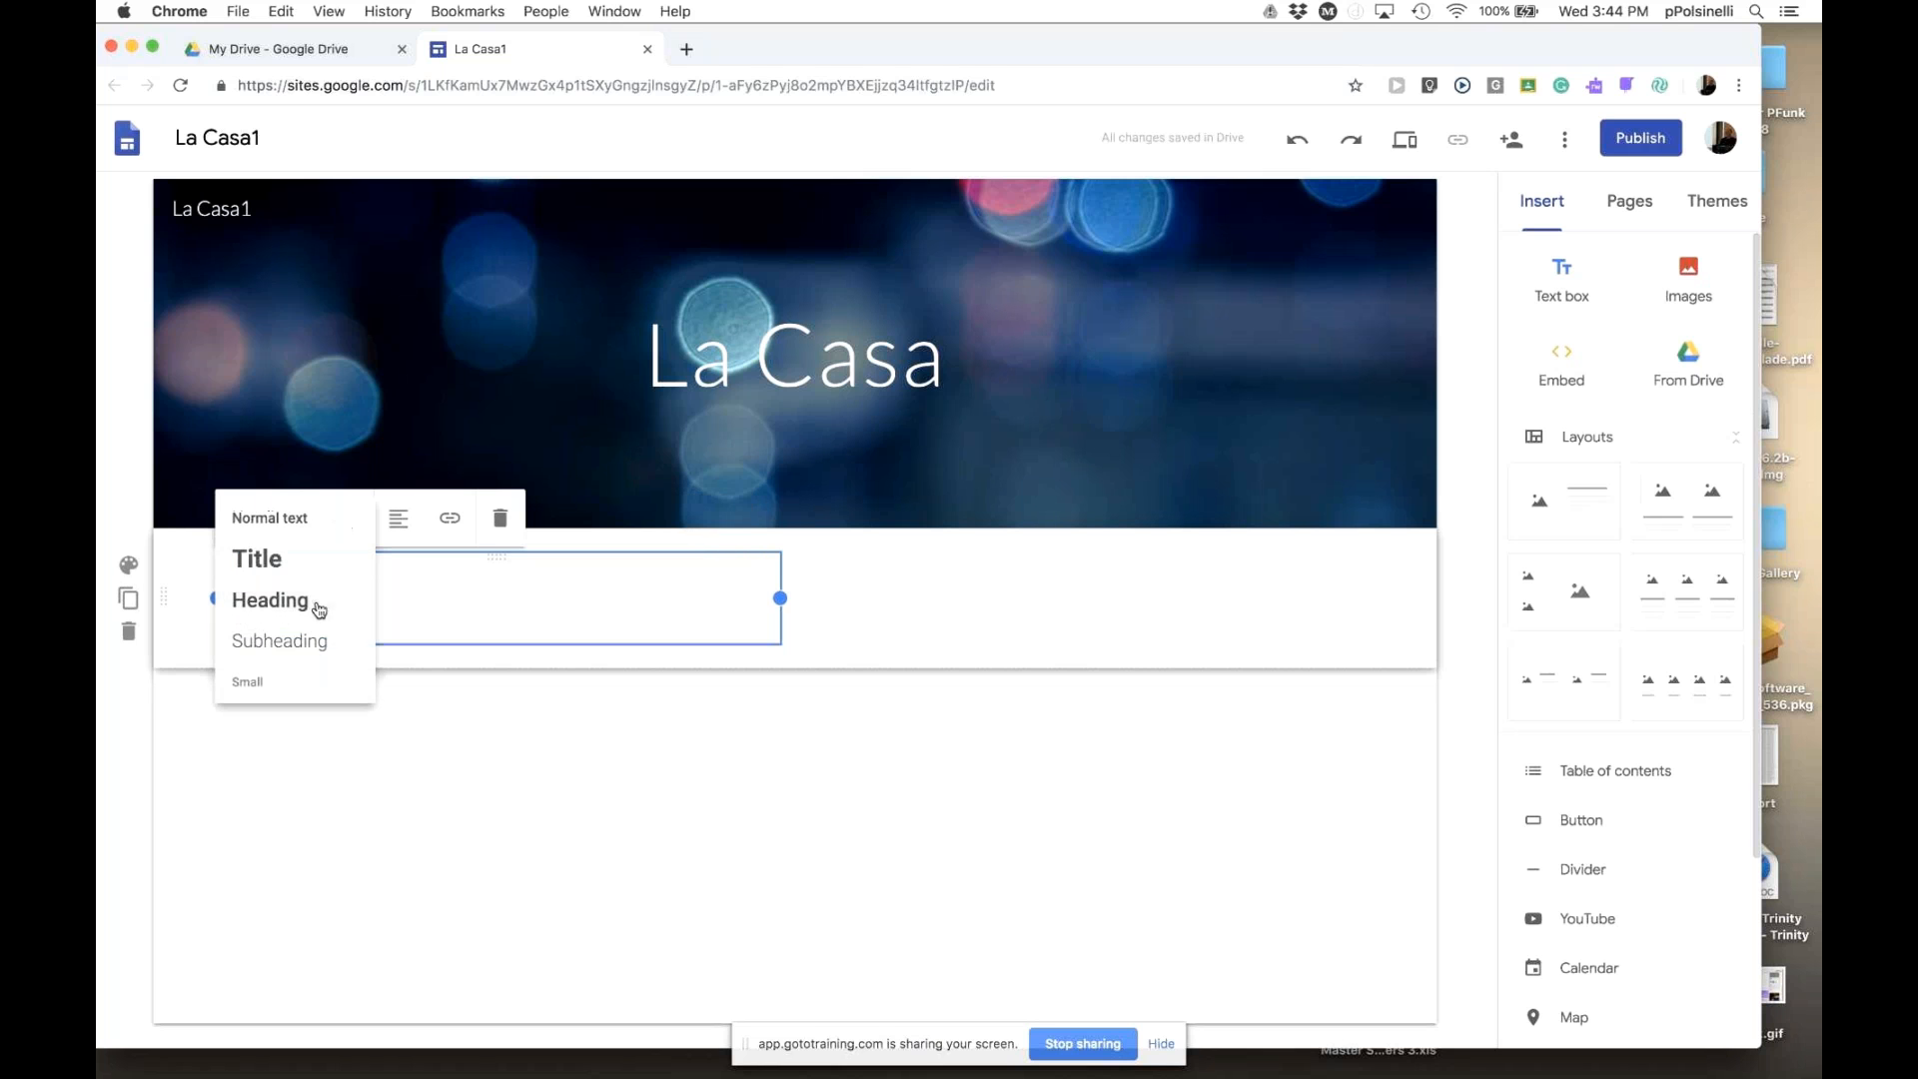
{"action": "left_click", "coordinate": [319, 641]}
{"action": "left_click", "coordinate": [337, 520]}
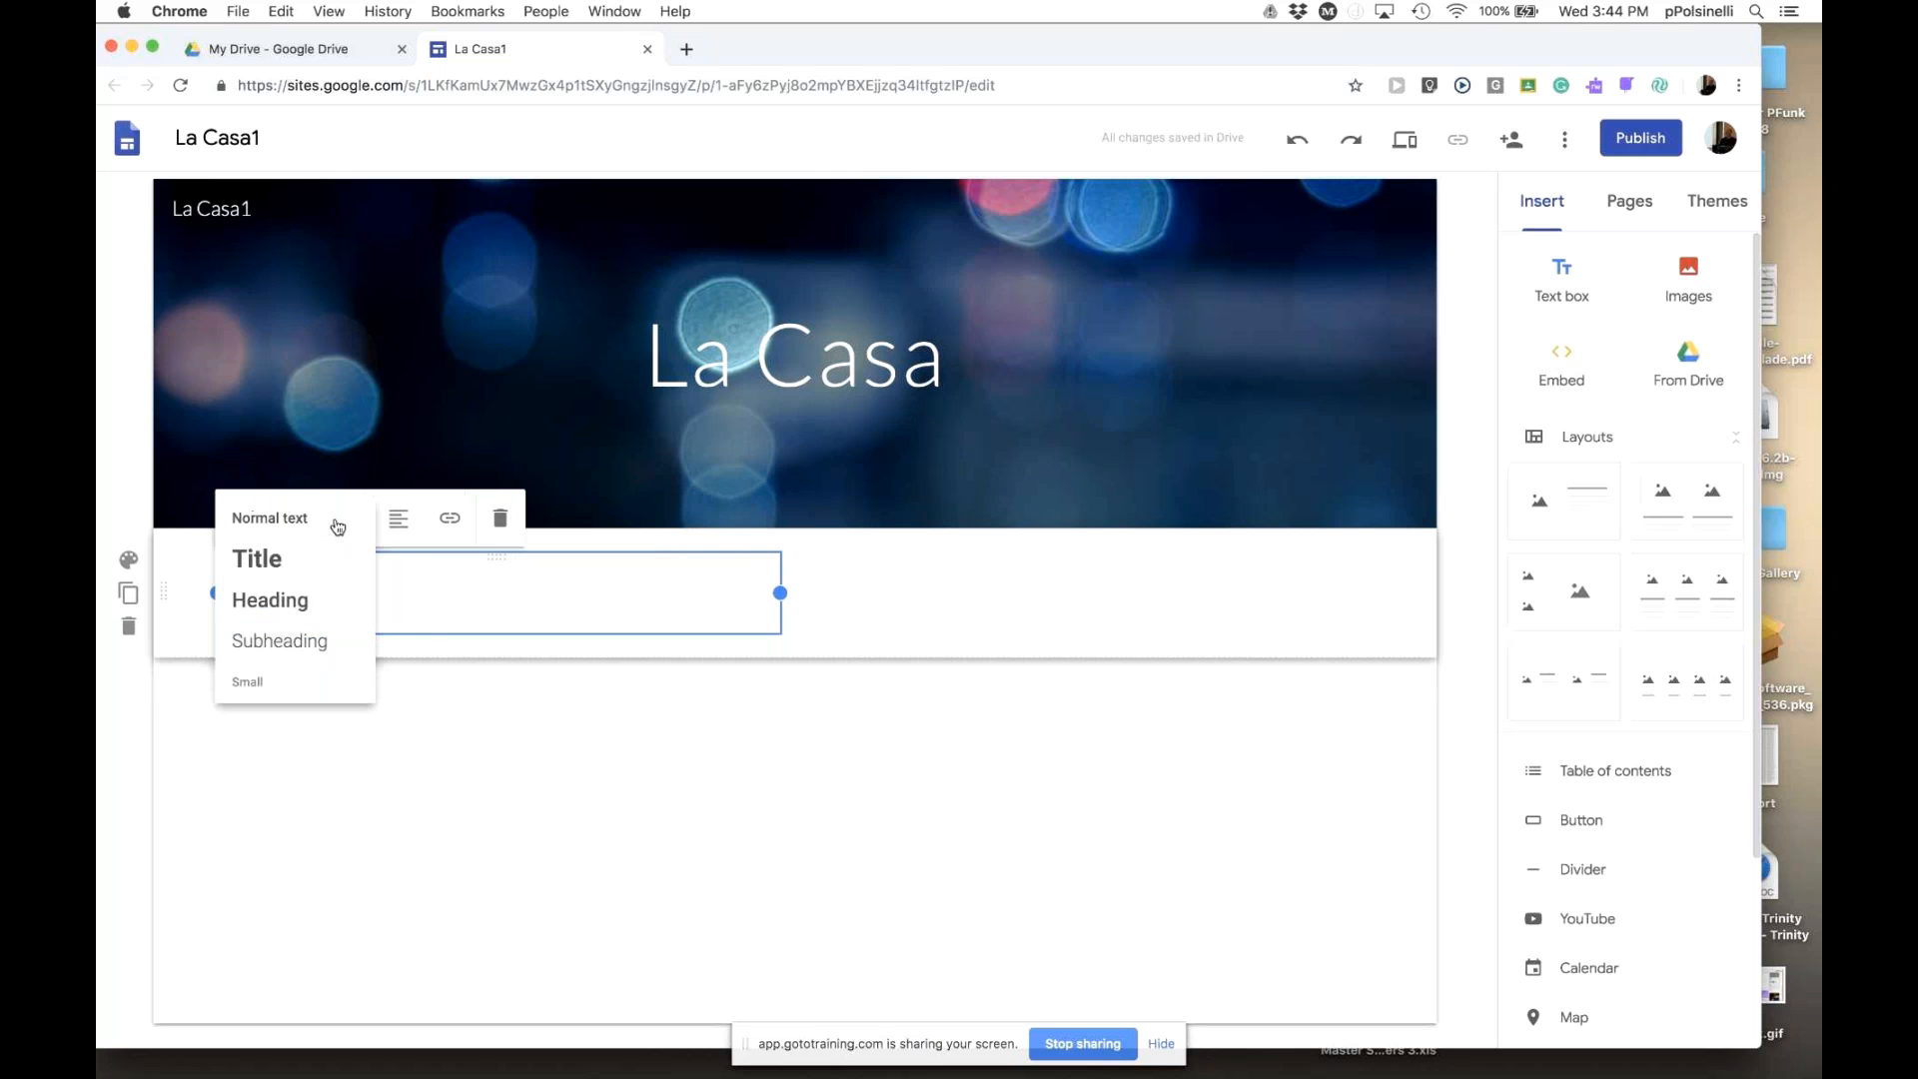
{"action": "left_click", "coordinate": [299, 561]}
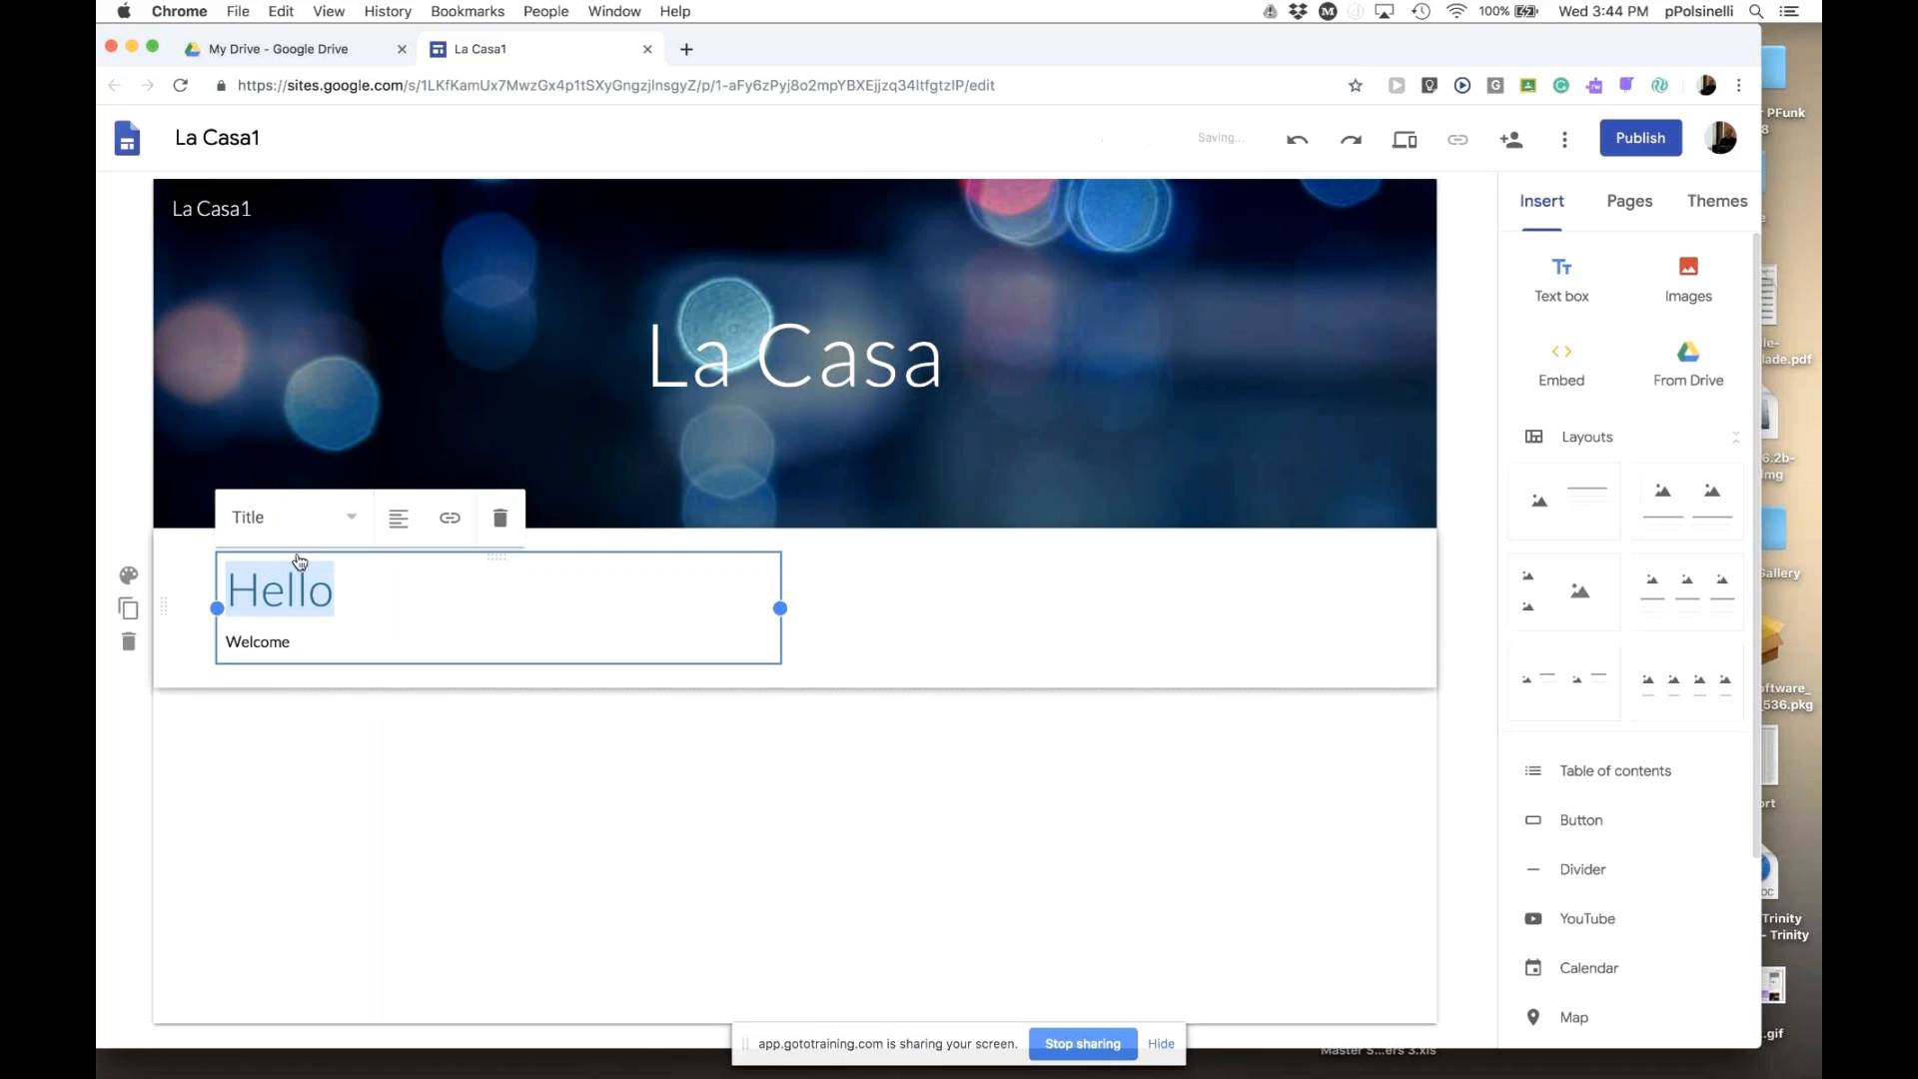
- Style the Welcome line as a Subheading
{"action": "left_click", "coordinate": [379, 636]}
{"action": "left_click_drag", "start_coordinate": [318, 636], "coordinate": [218, 640]}
{"action": "left_click", "coordinate": [345, 521]}
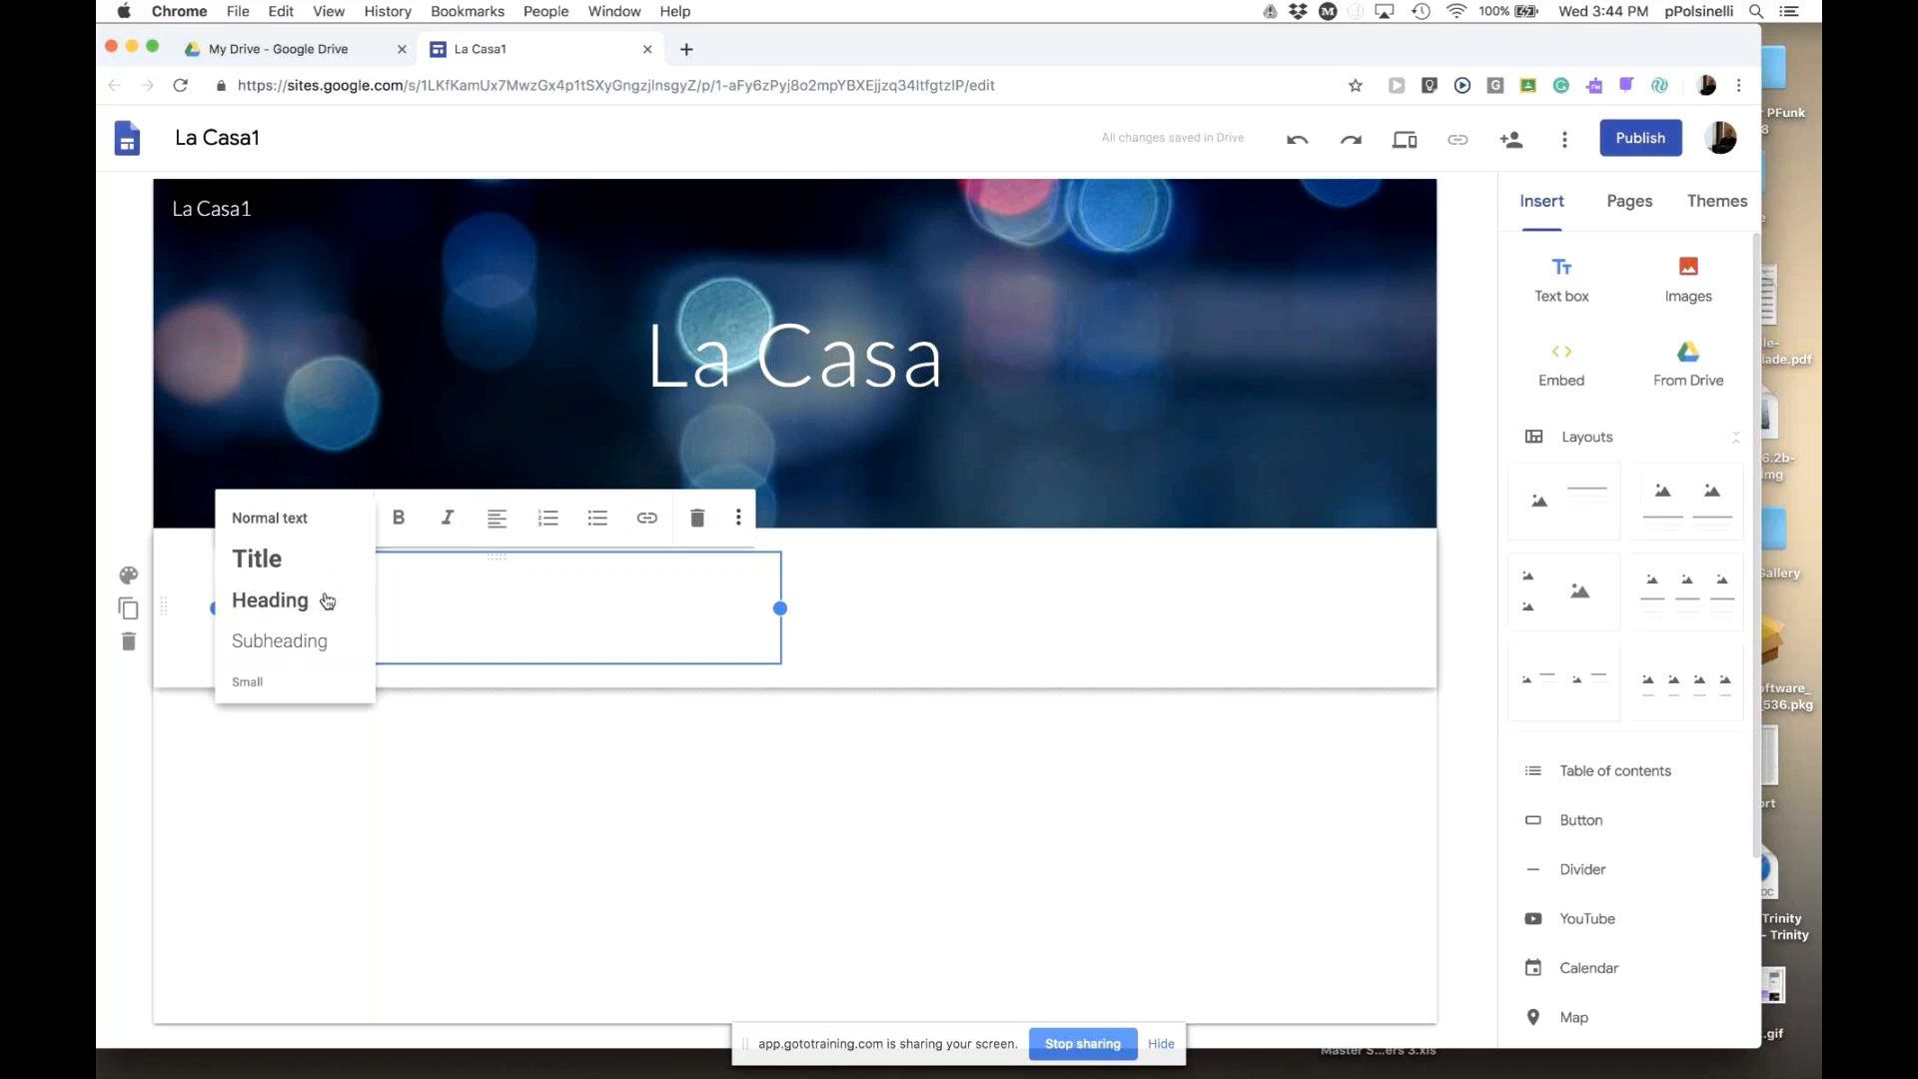
{"action": "left_click", "coordinate": [321, 602]}
{"action": "left_click", "coordinate": [345, 651]}
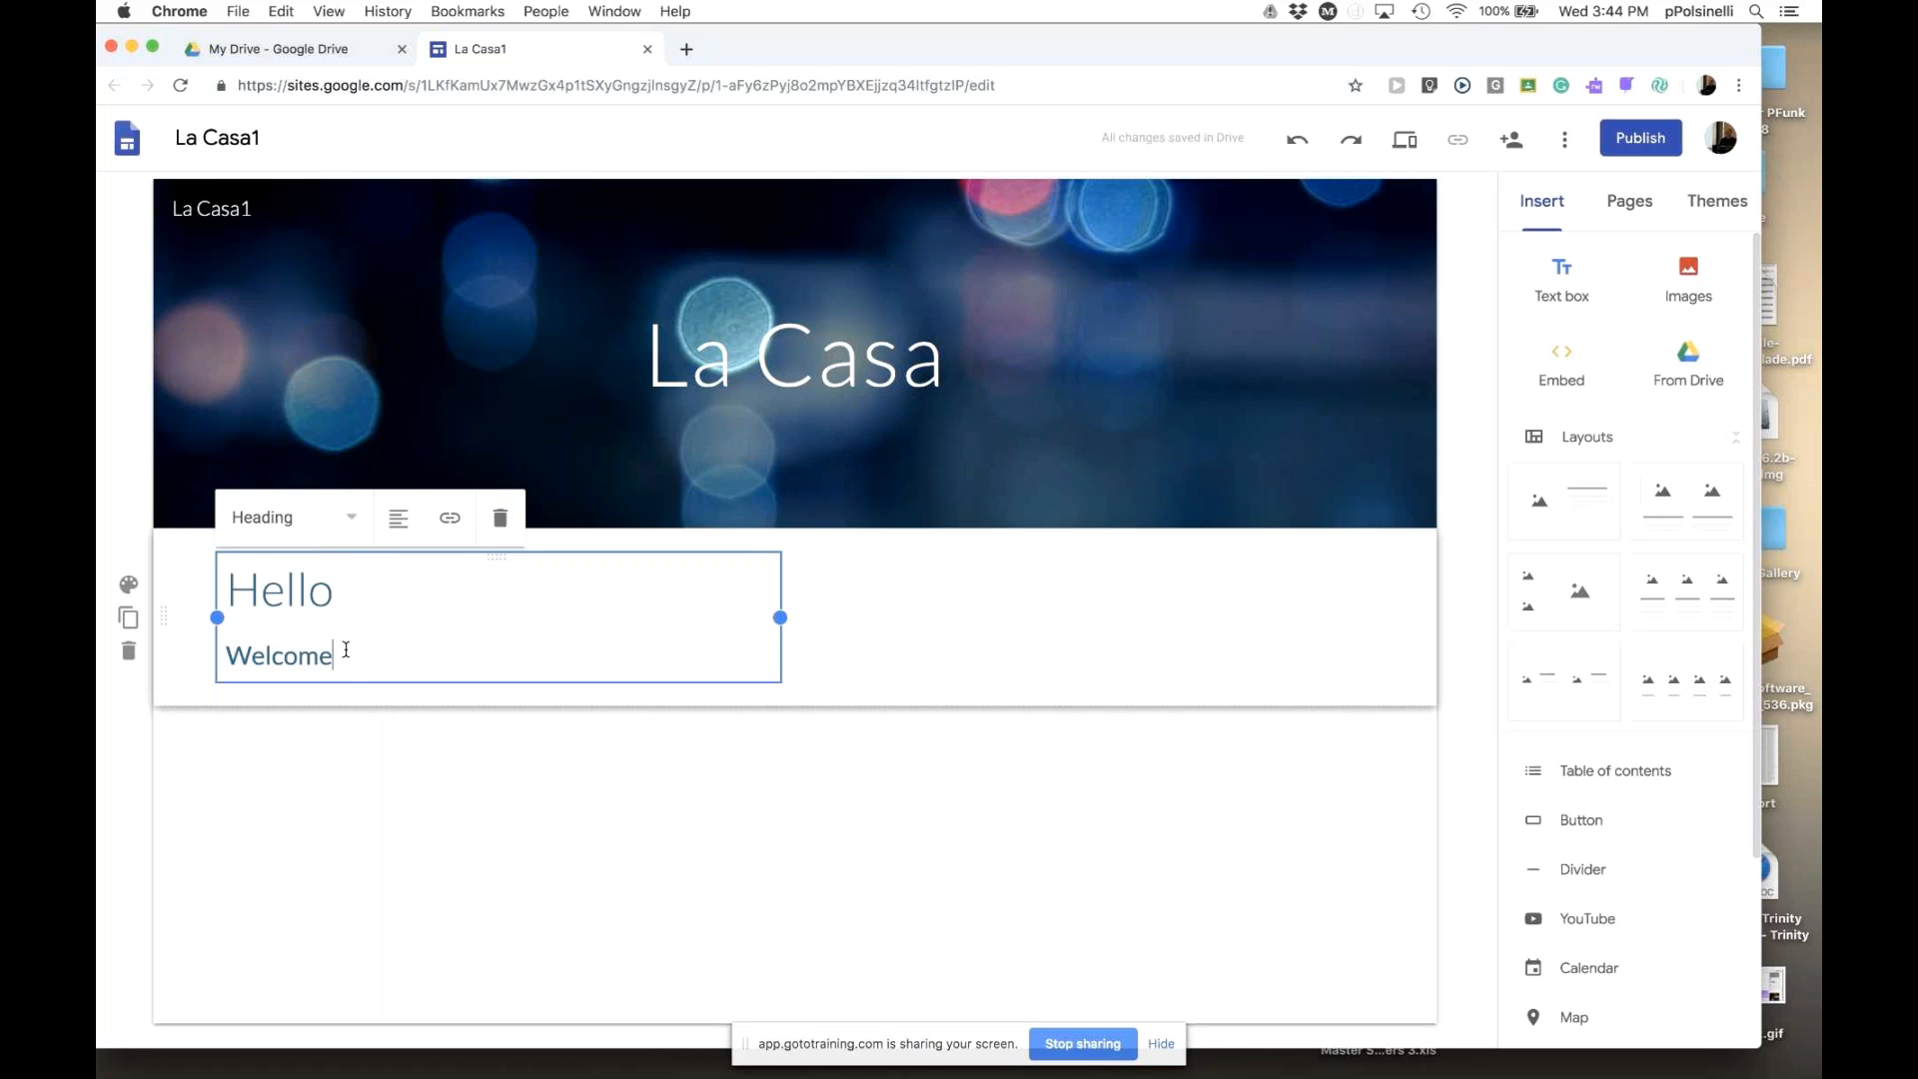
{"action": "left_click", "coordinate": [351, 522]}
{"action": "left_click", "coordinate": [308, 520]}
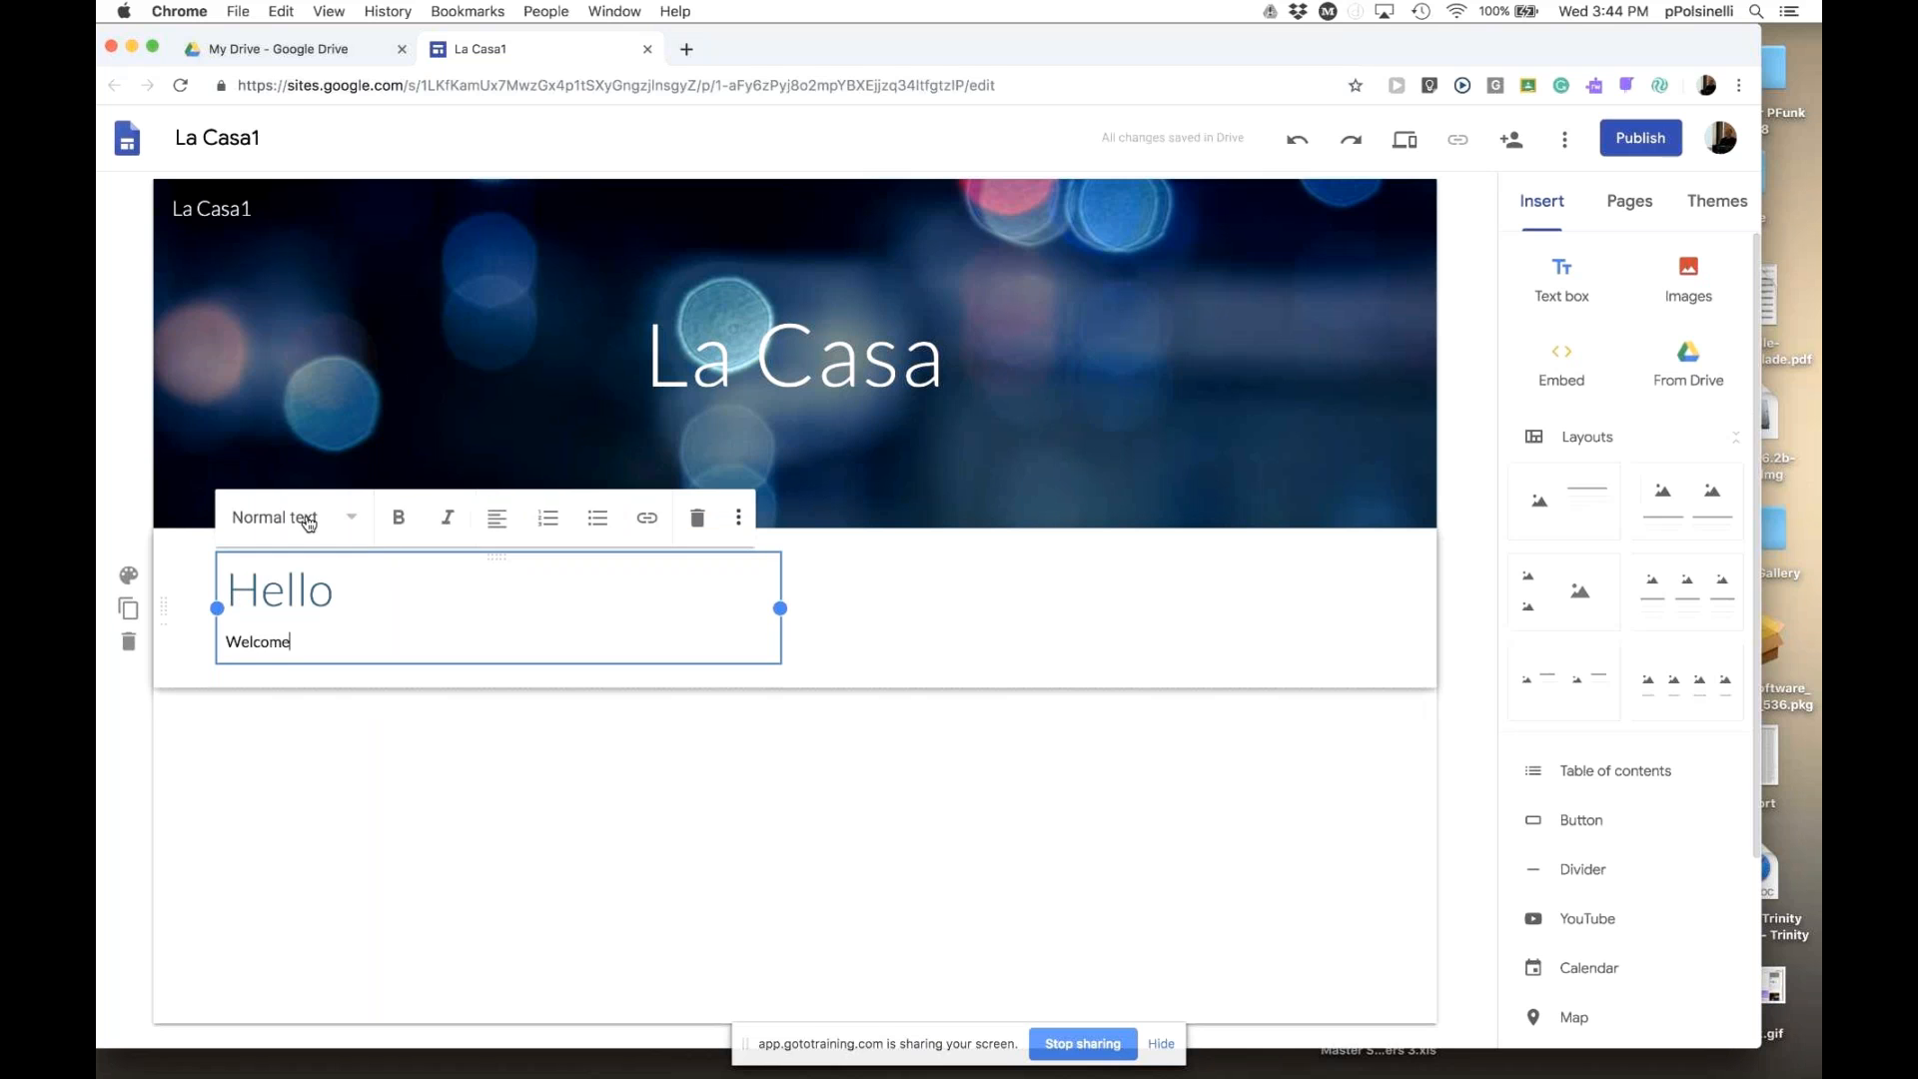
{"action": "left_click", "coordinate": [358, 527]}
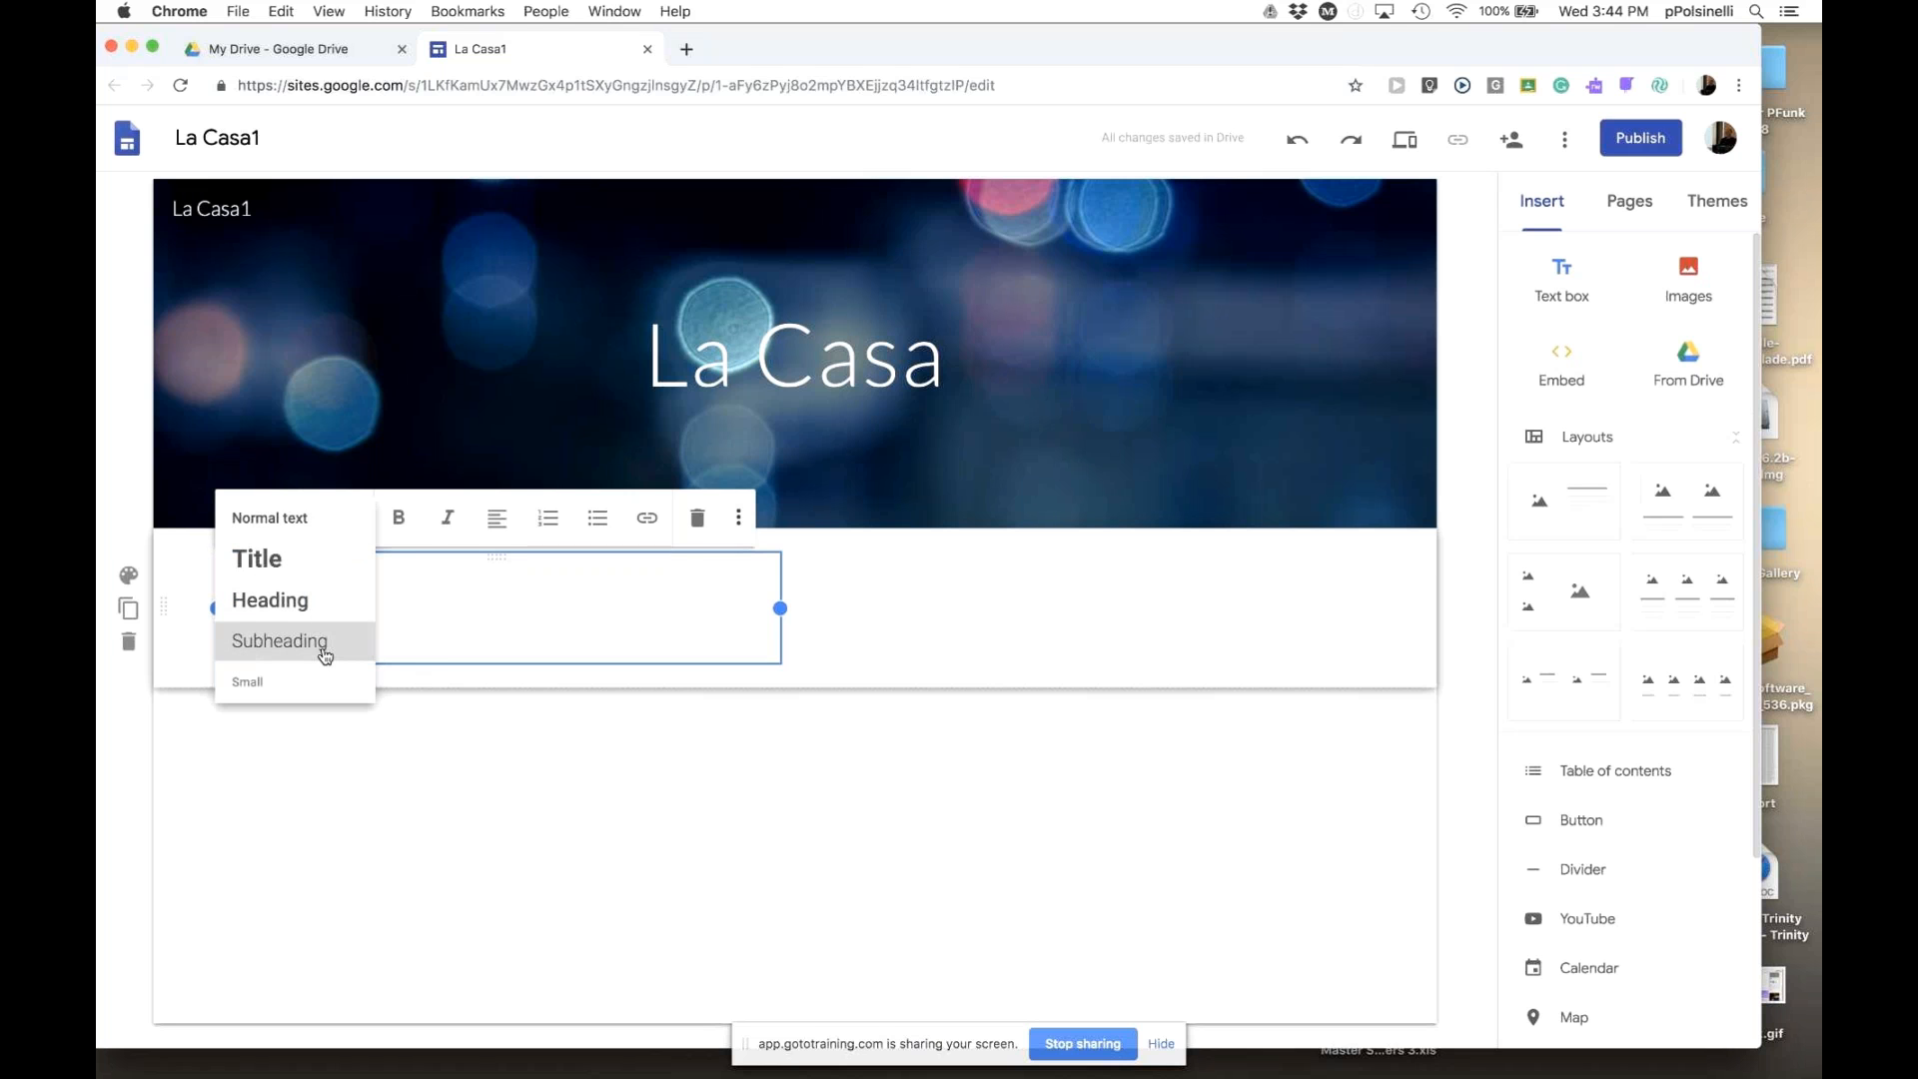
{"action": "left_click", "coordinate": [323, 646]}
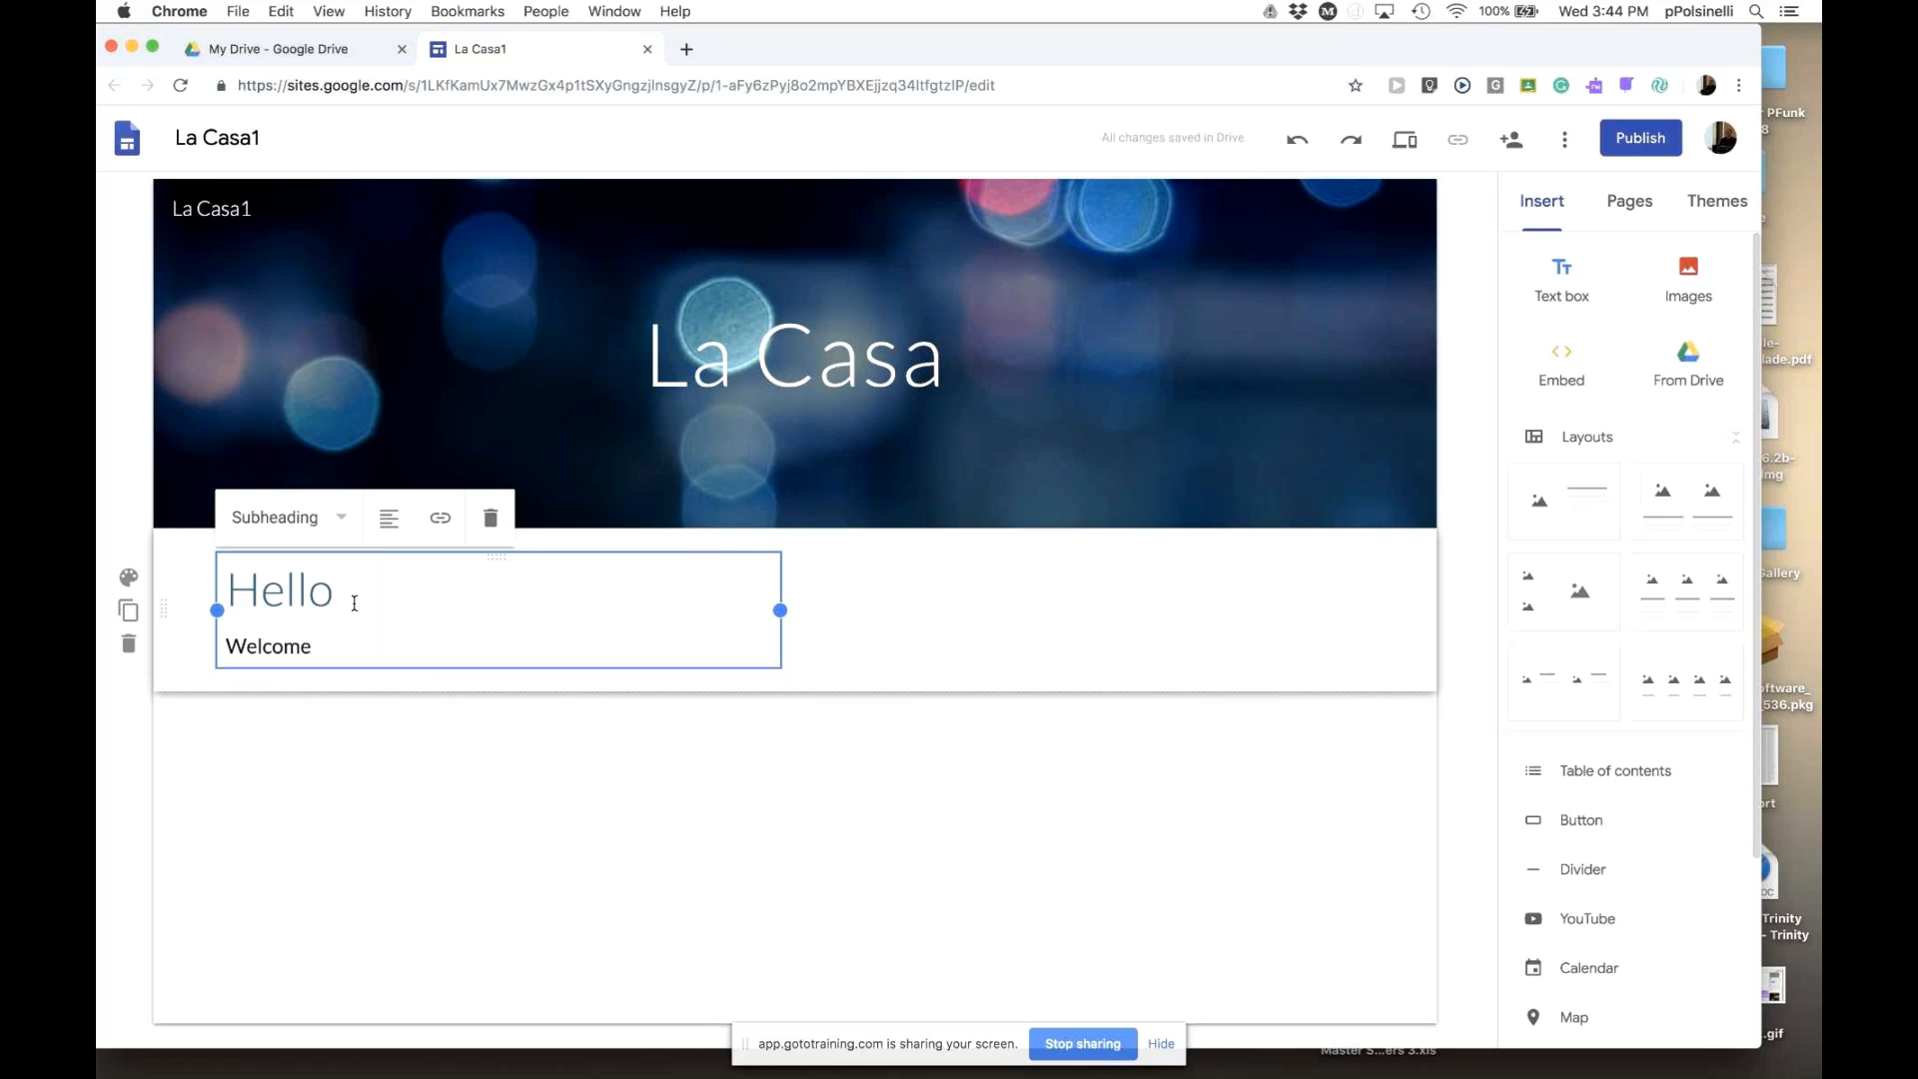
{"action": "left_click", "coordinate": [354, 604]}
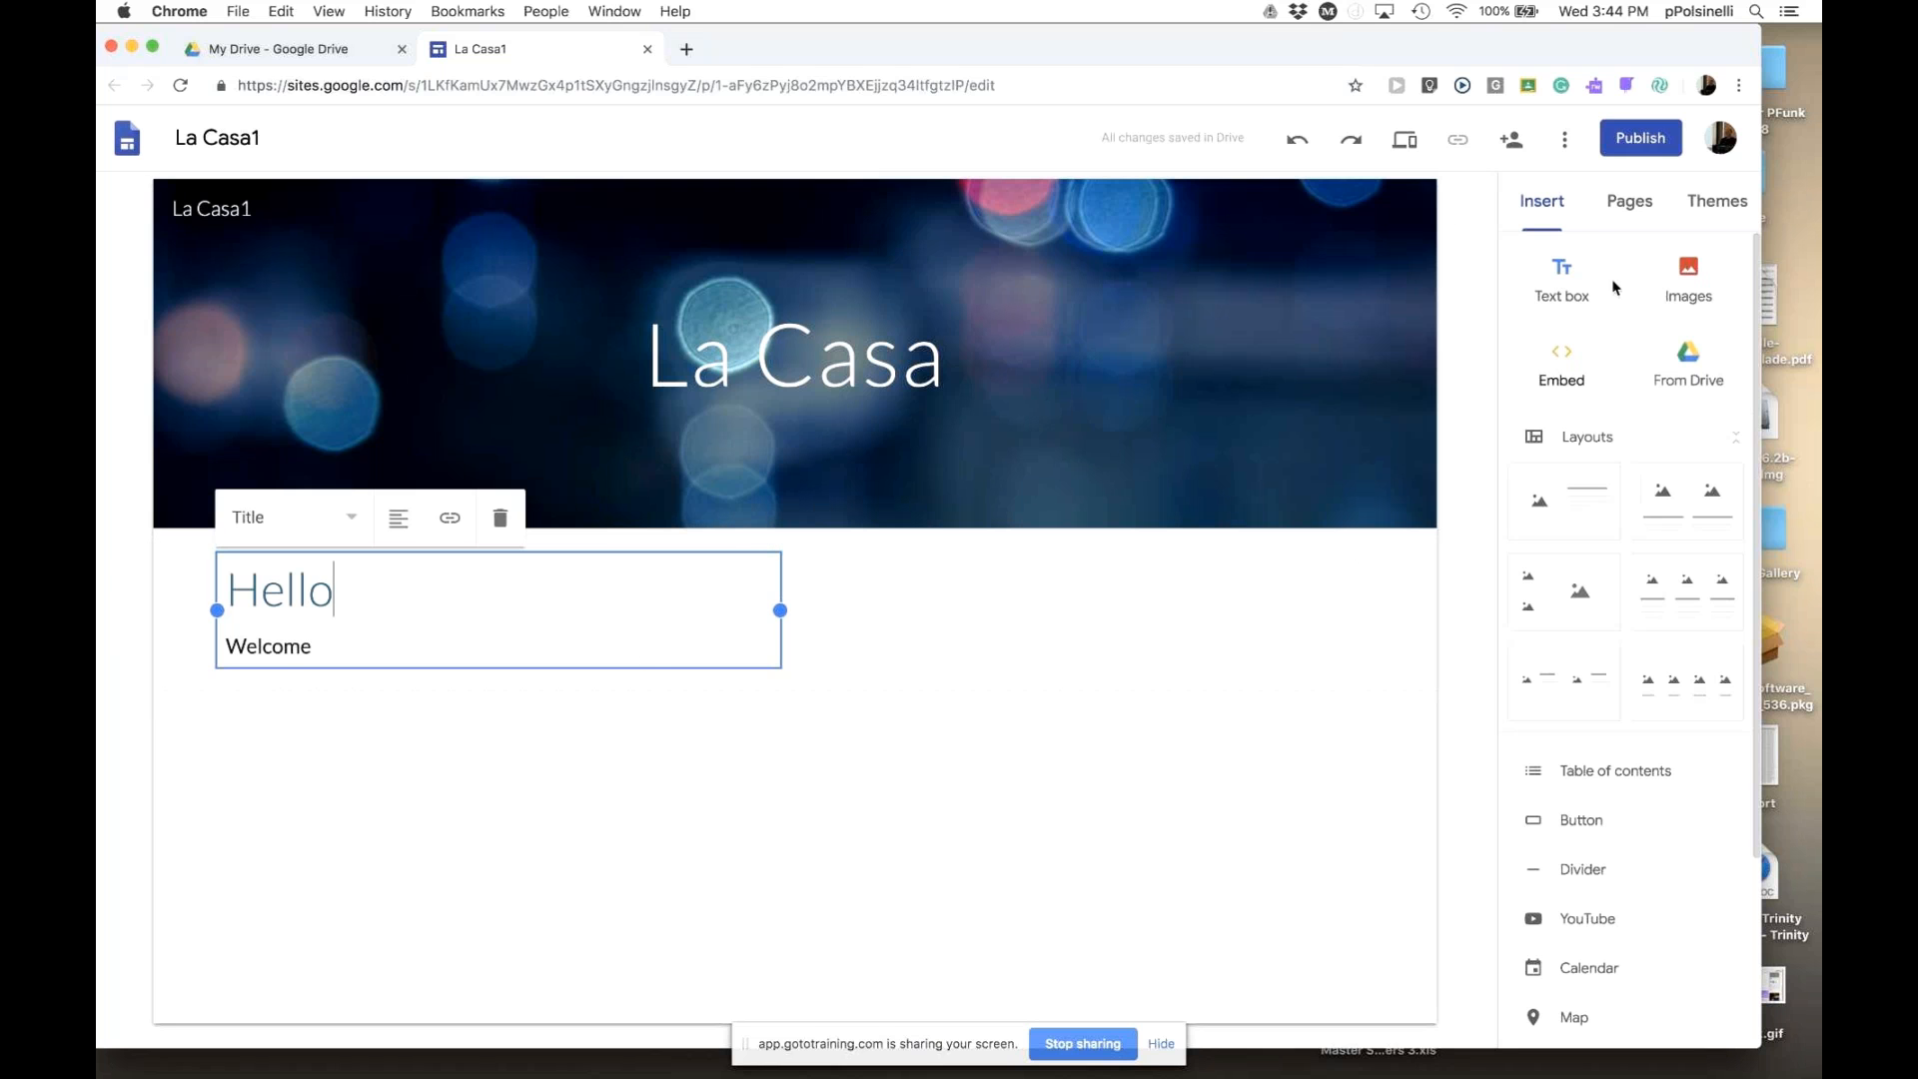
- Switch the Simple theme to its purple colour, turning the Hello title purple
{"action": "left_click", "coordinate": [1715, 212]}
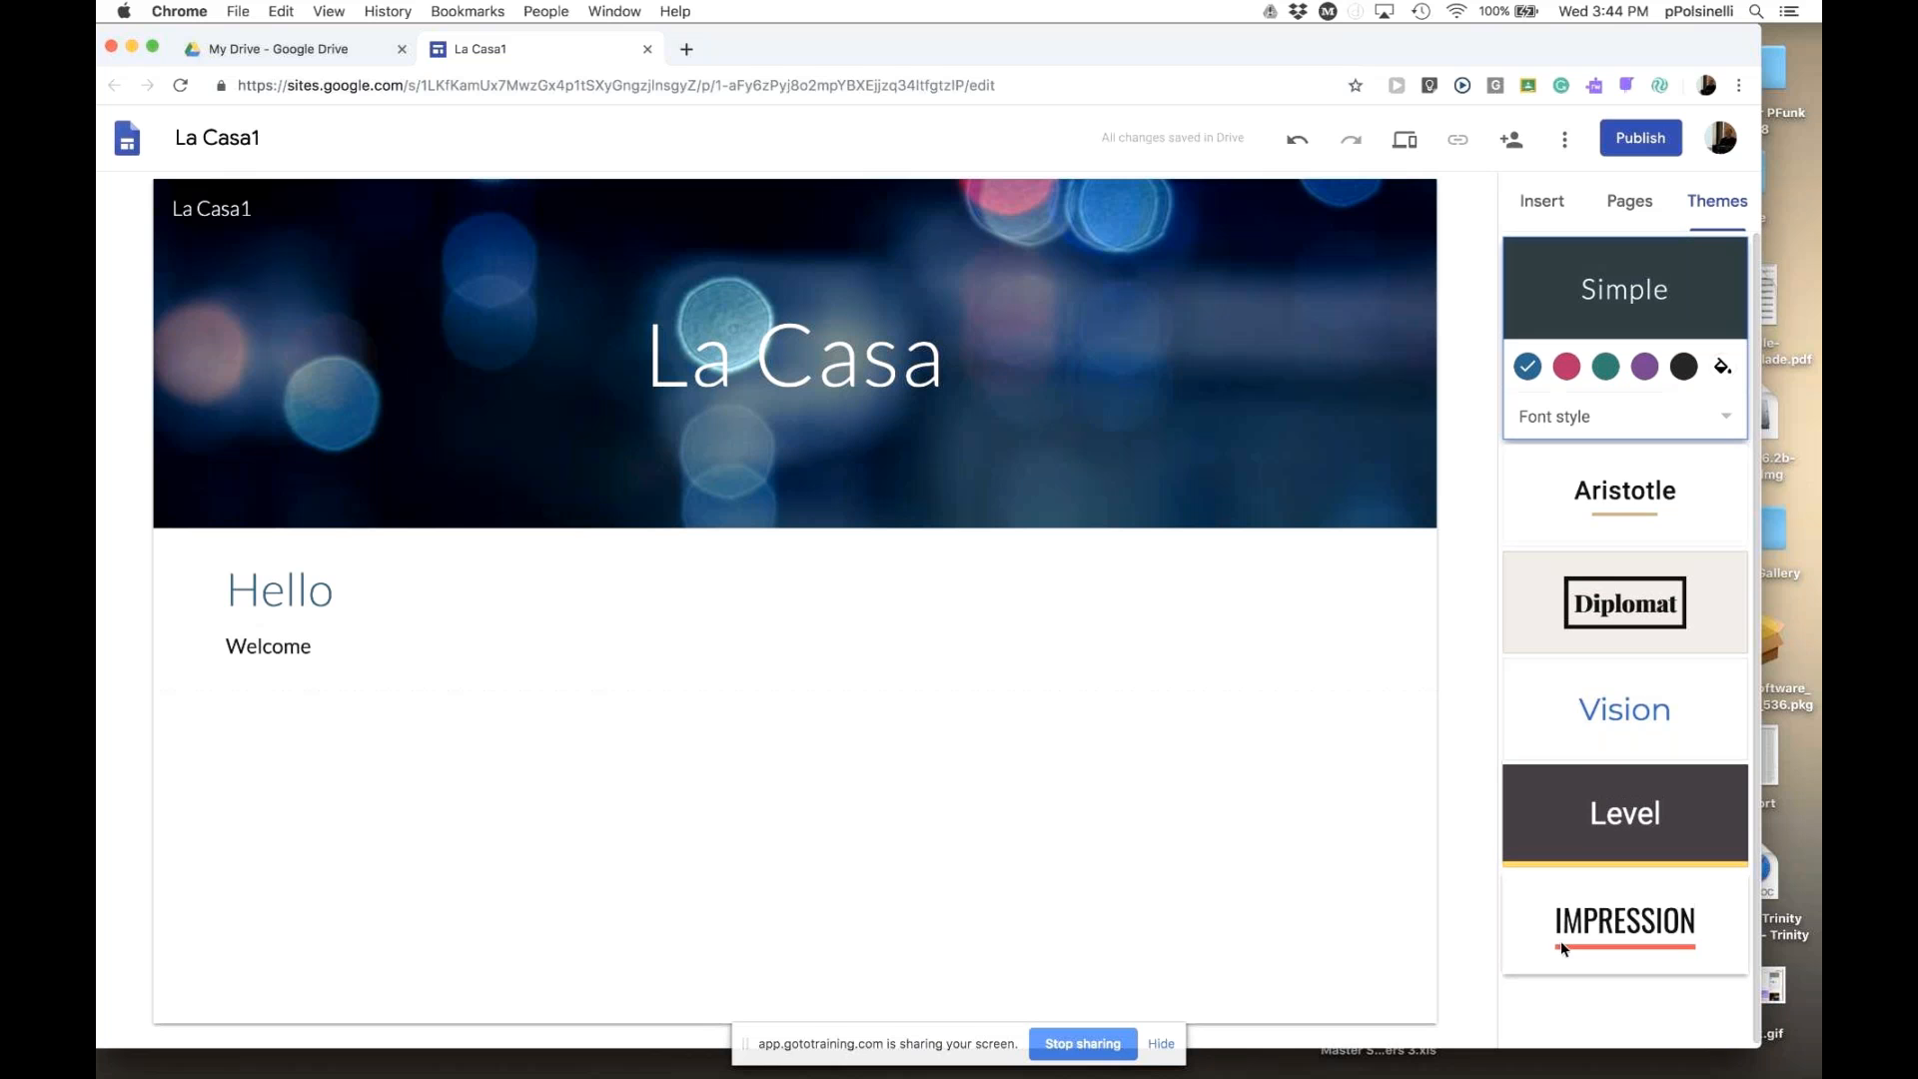
{"action": "left_click", "coordinate": [1644, 368]}
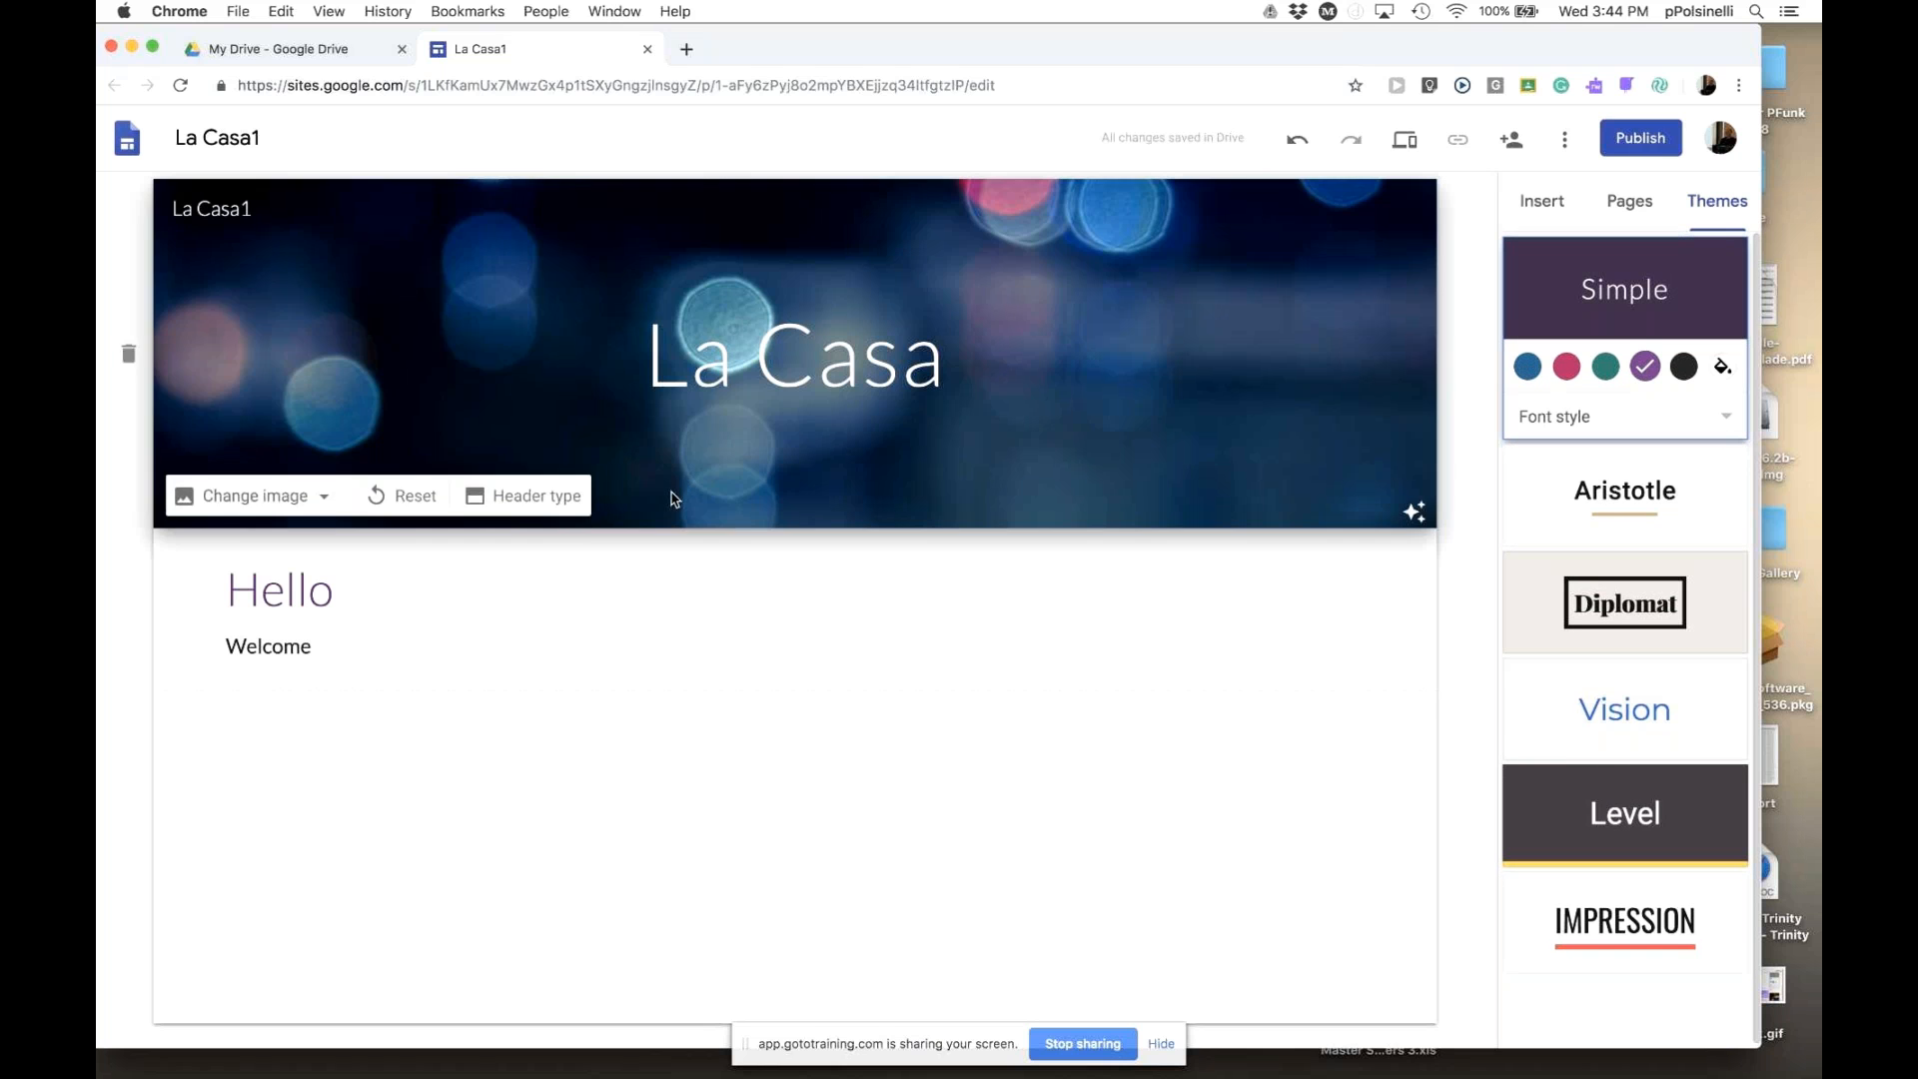
{"action": "left_click", "coordinate": [363, 594]}
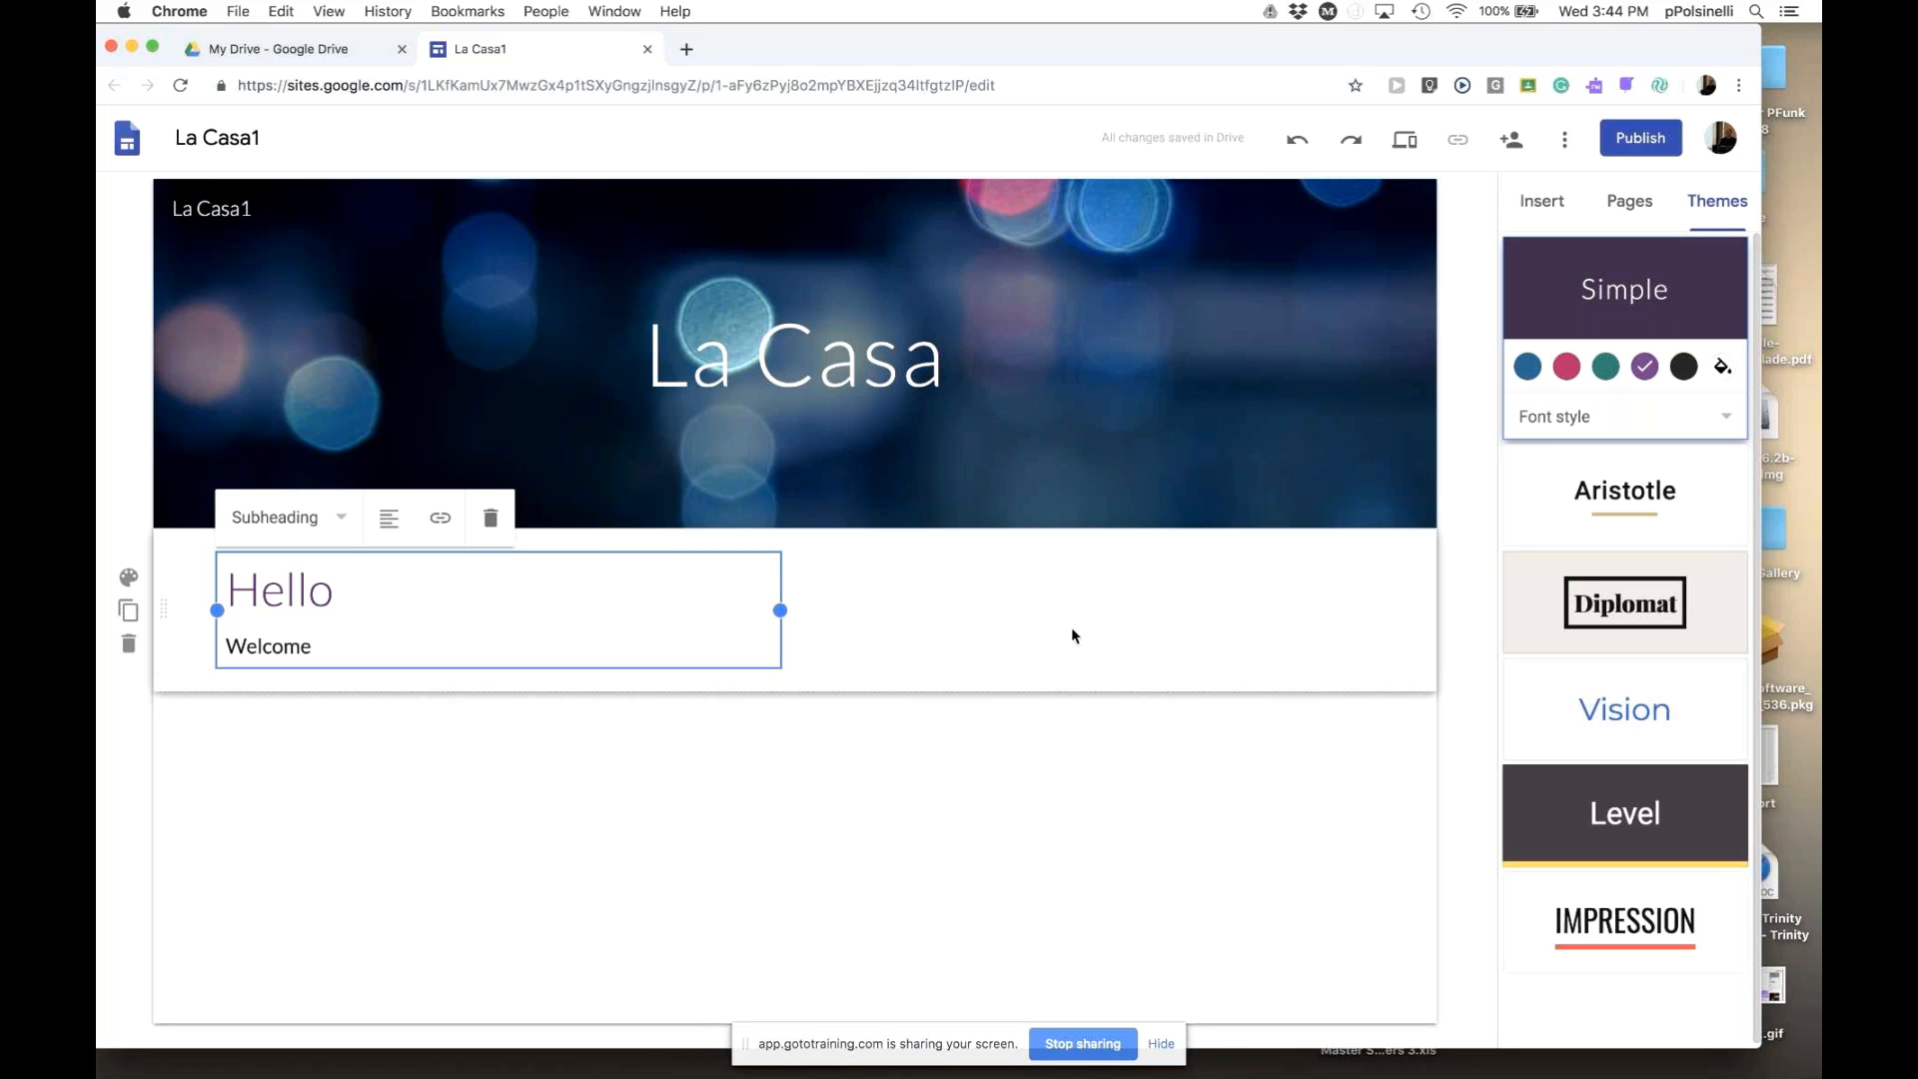
{"action": "left_click_drag", "start_coordinate": [368, 647], "coordinate": [226, 644]}
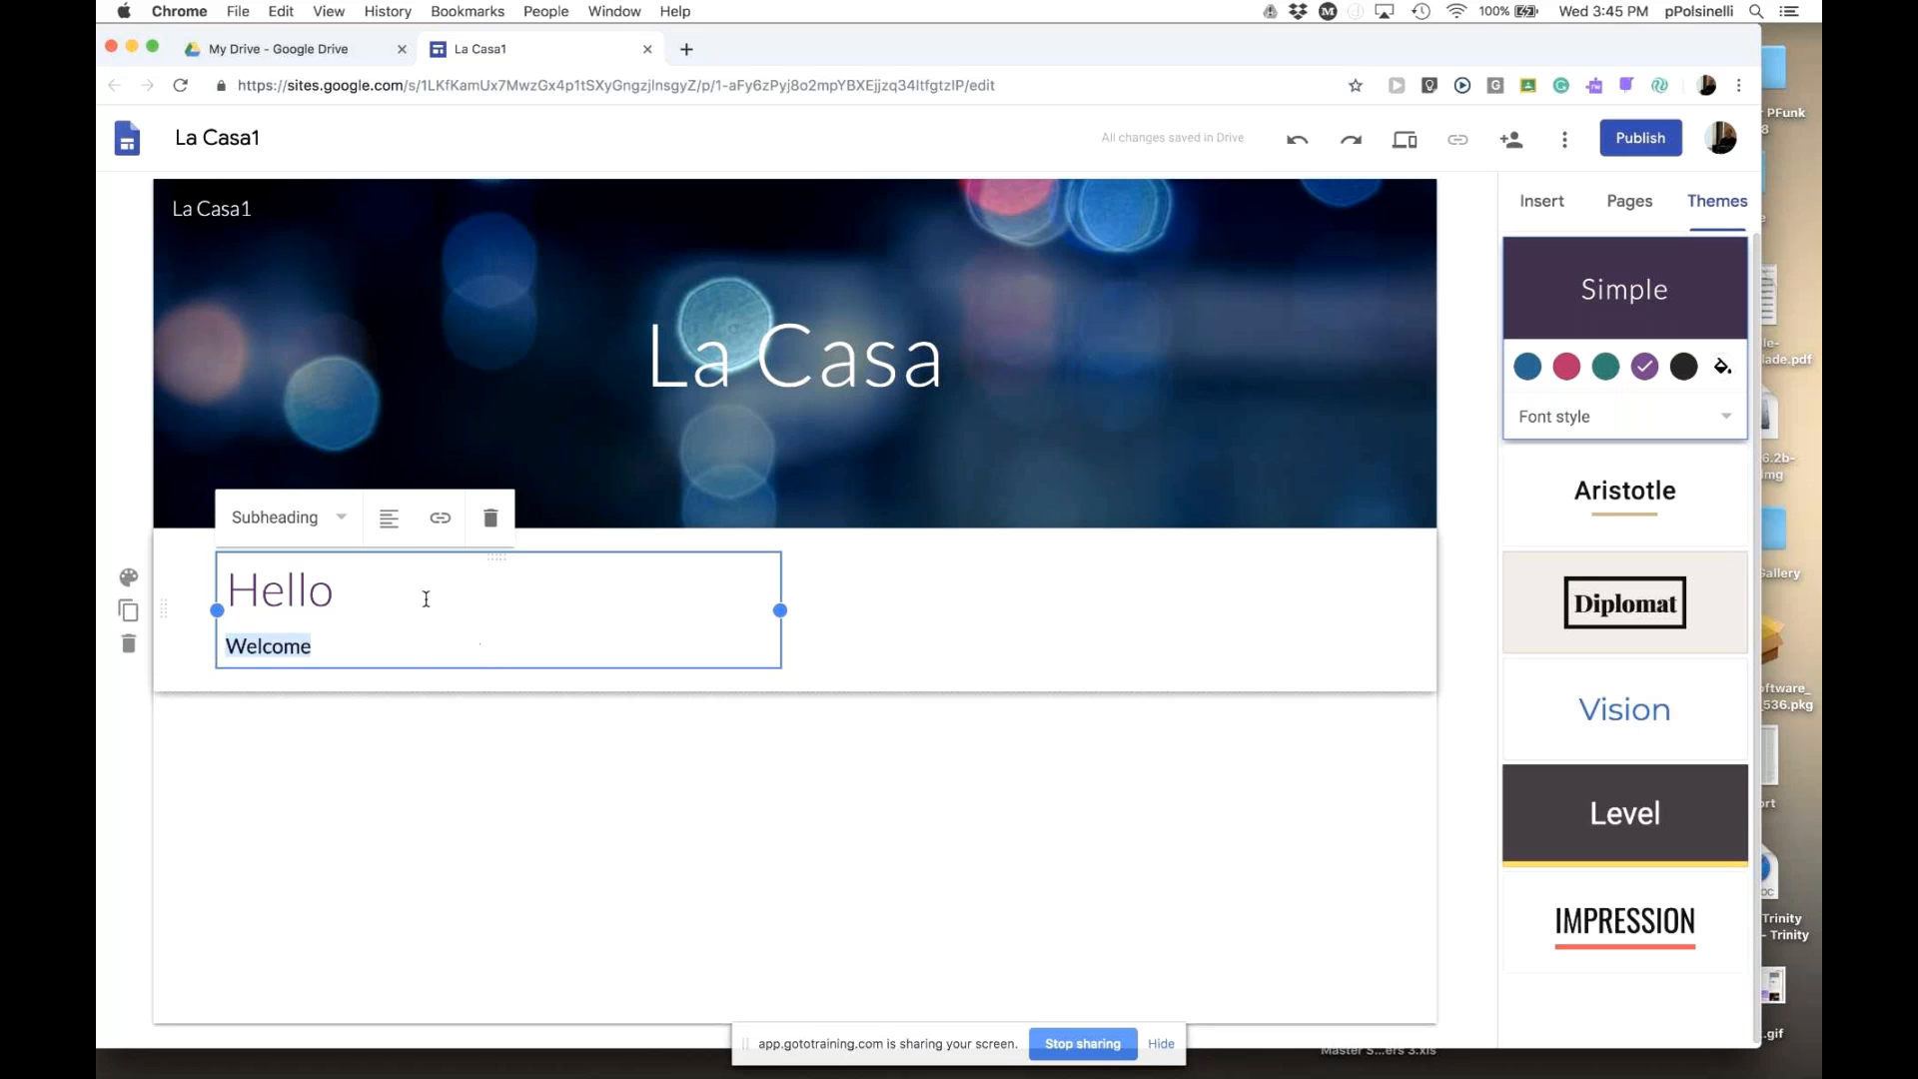
- Try center, right and justified alignment on the Welcome line
{"action": "left_click", "coordinate": [390, 517]}
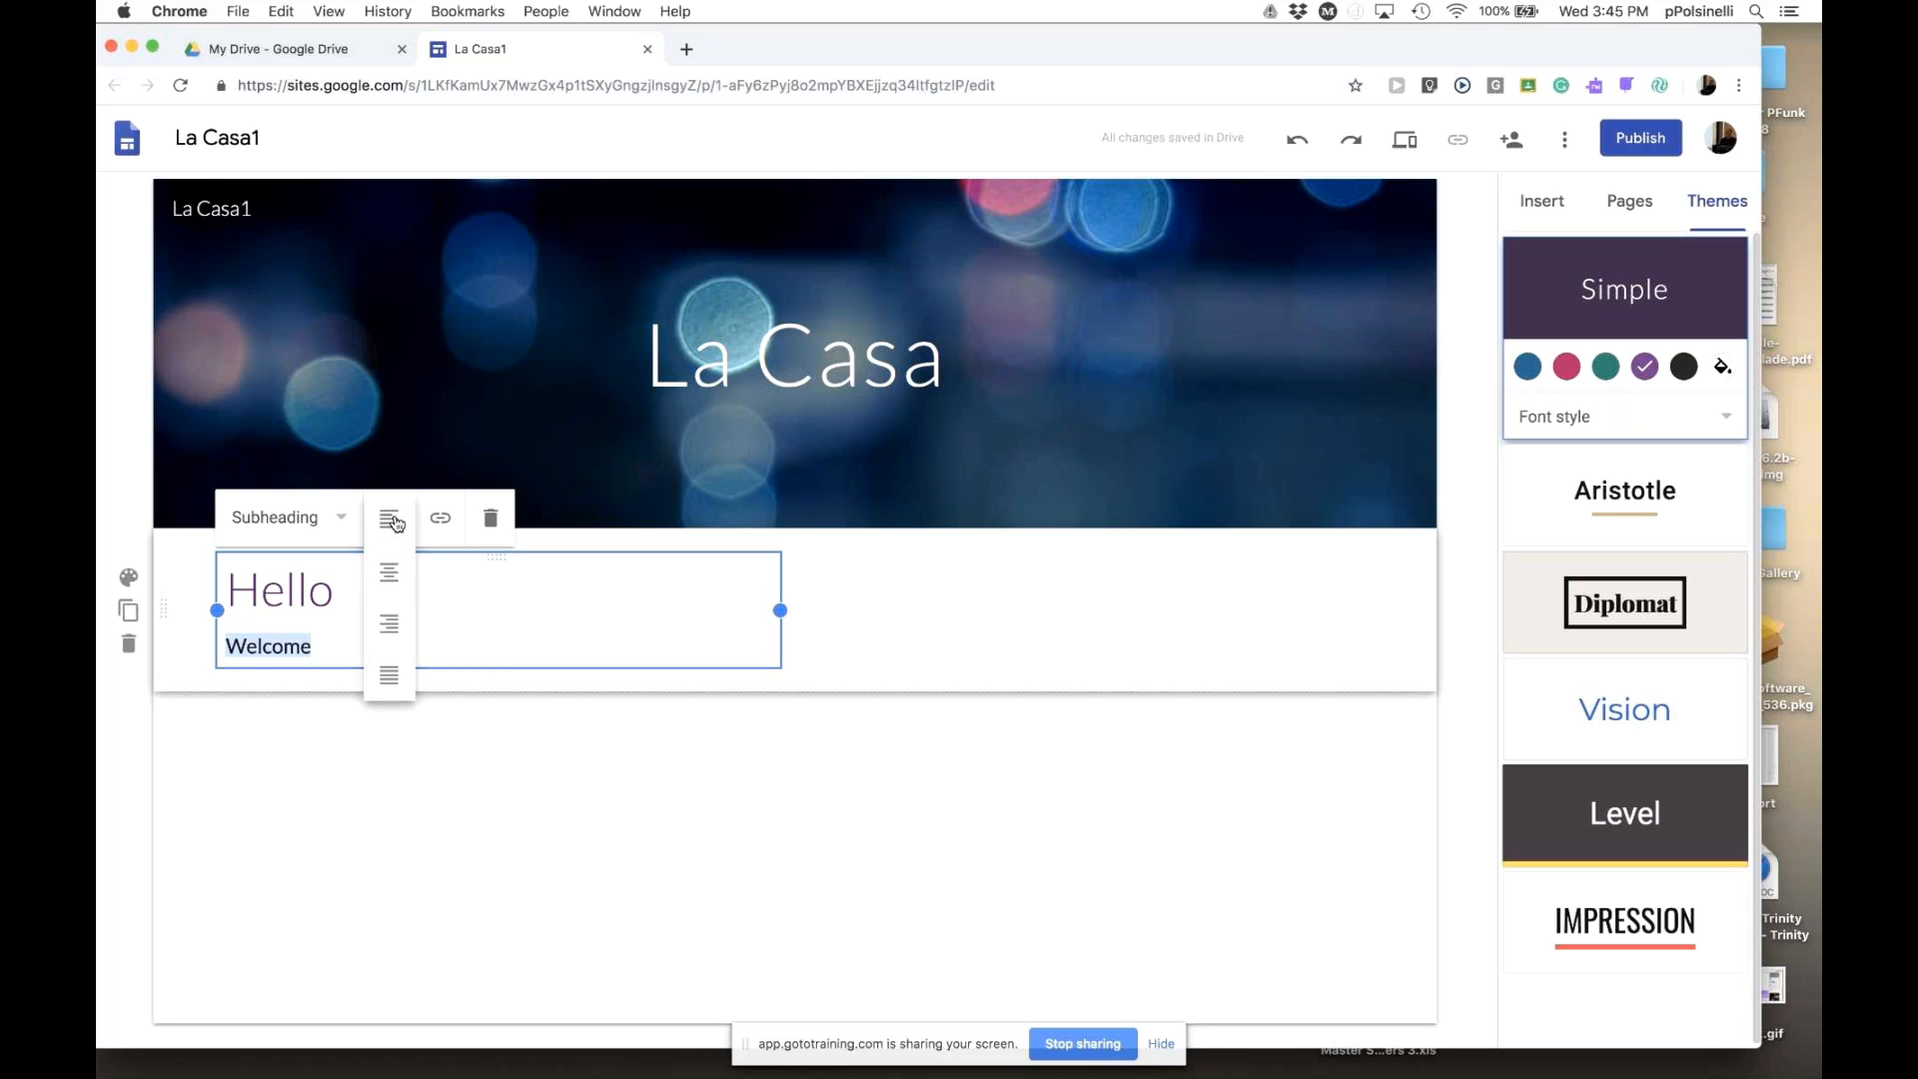
{"action": "left_click", "coordinate": [401, 572]}
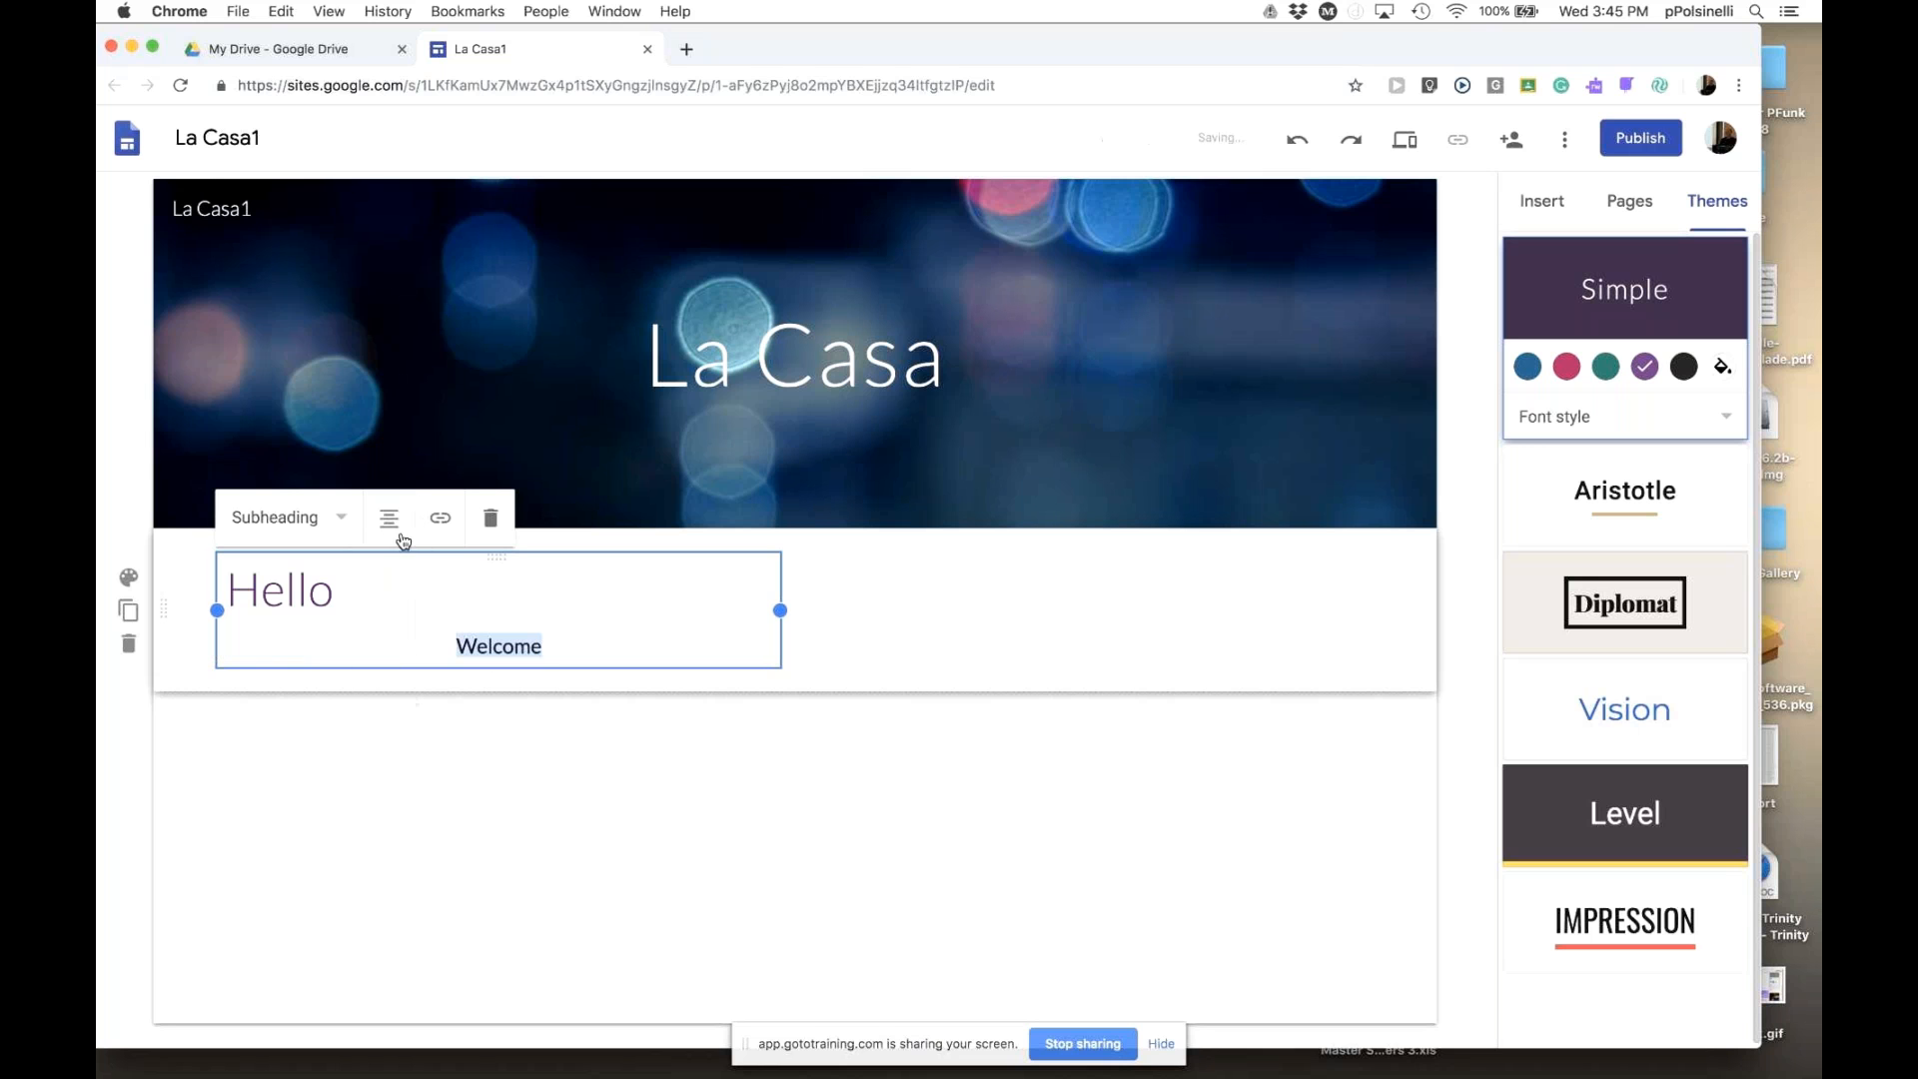
{"action": "left_click", "coordinate": [399, 519]}
{"action": "left_click", "coordinate": [397, 624]}
{"action": "left_click", "coordinate": [391, 519]}
{"action": "left_click", "coordinate": [396, 673]}
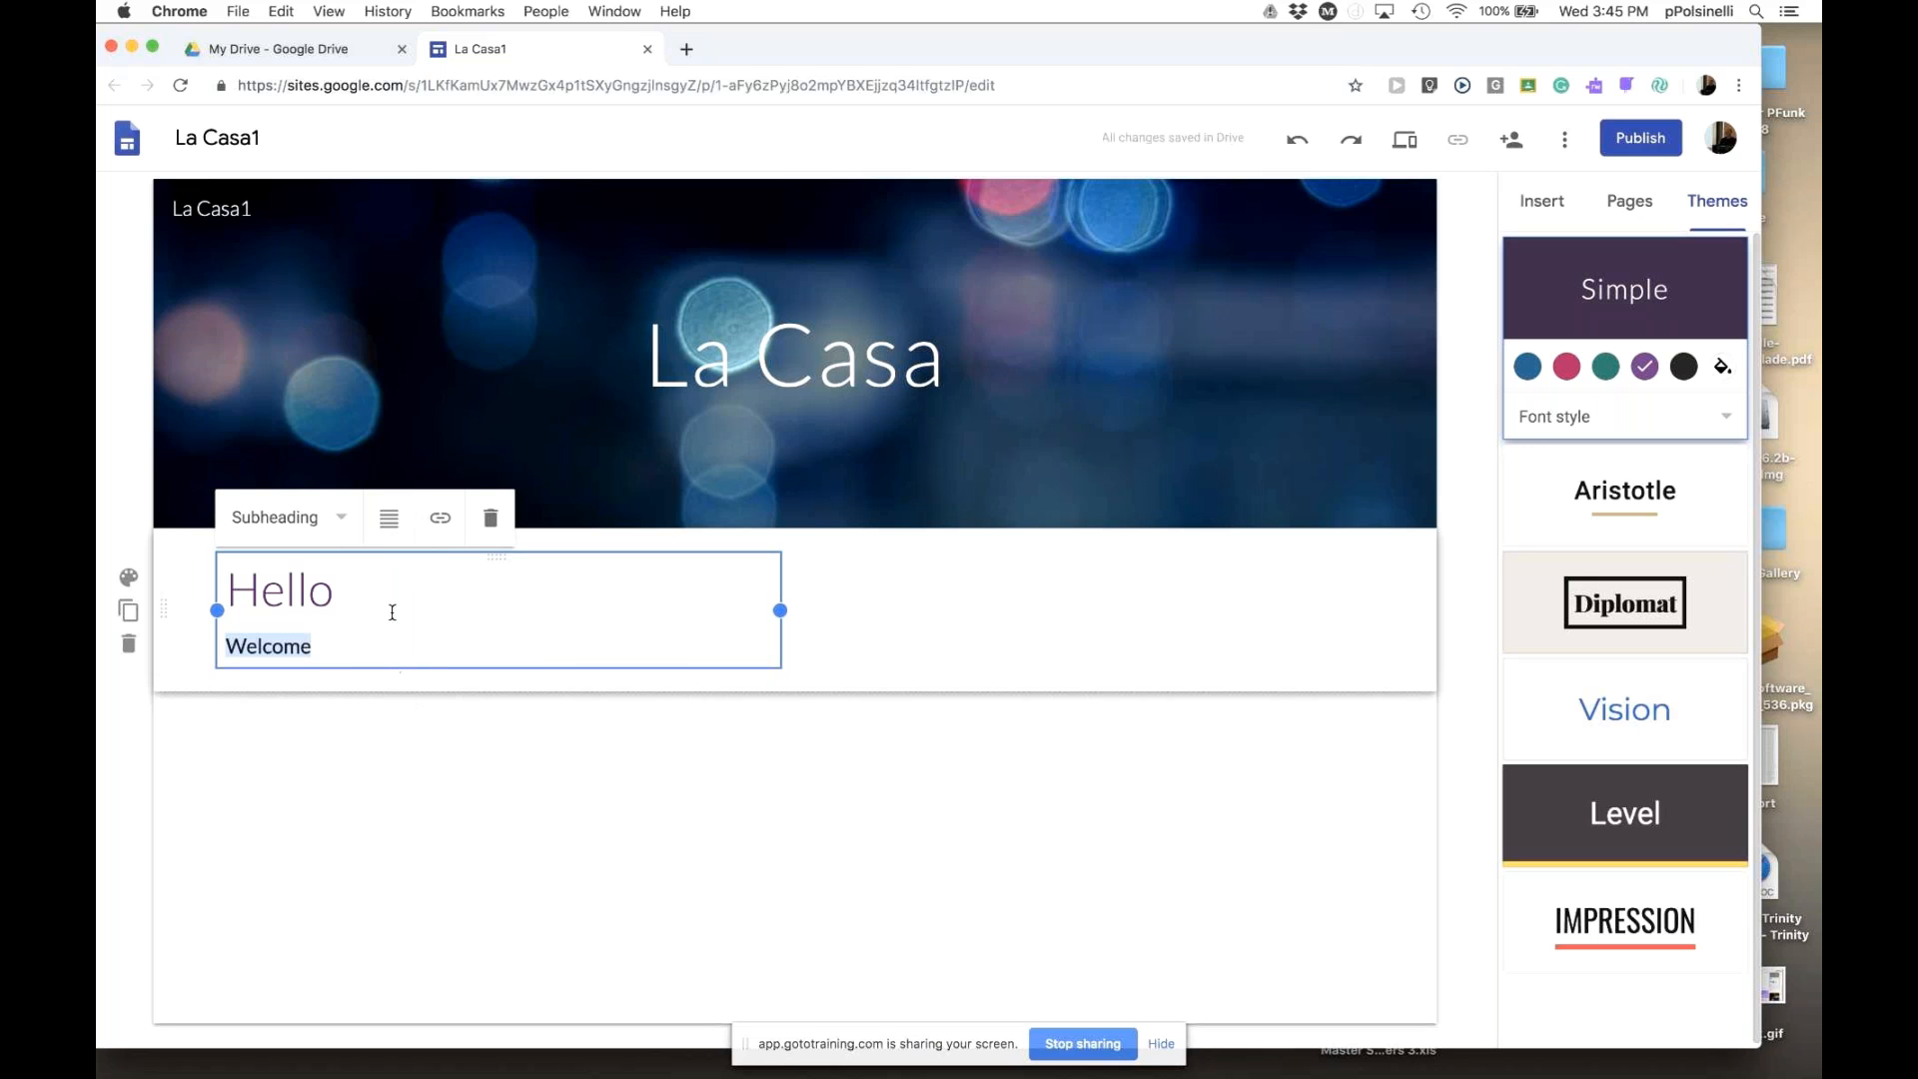
{"action": "left_click", "coordinate": [358, 654]}
- Link the Welcome text to stockton.edu
{"action": "left_click_drag", "start_coordinate": [311, 650], "coordinate": [222, 649]}
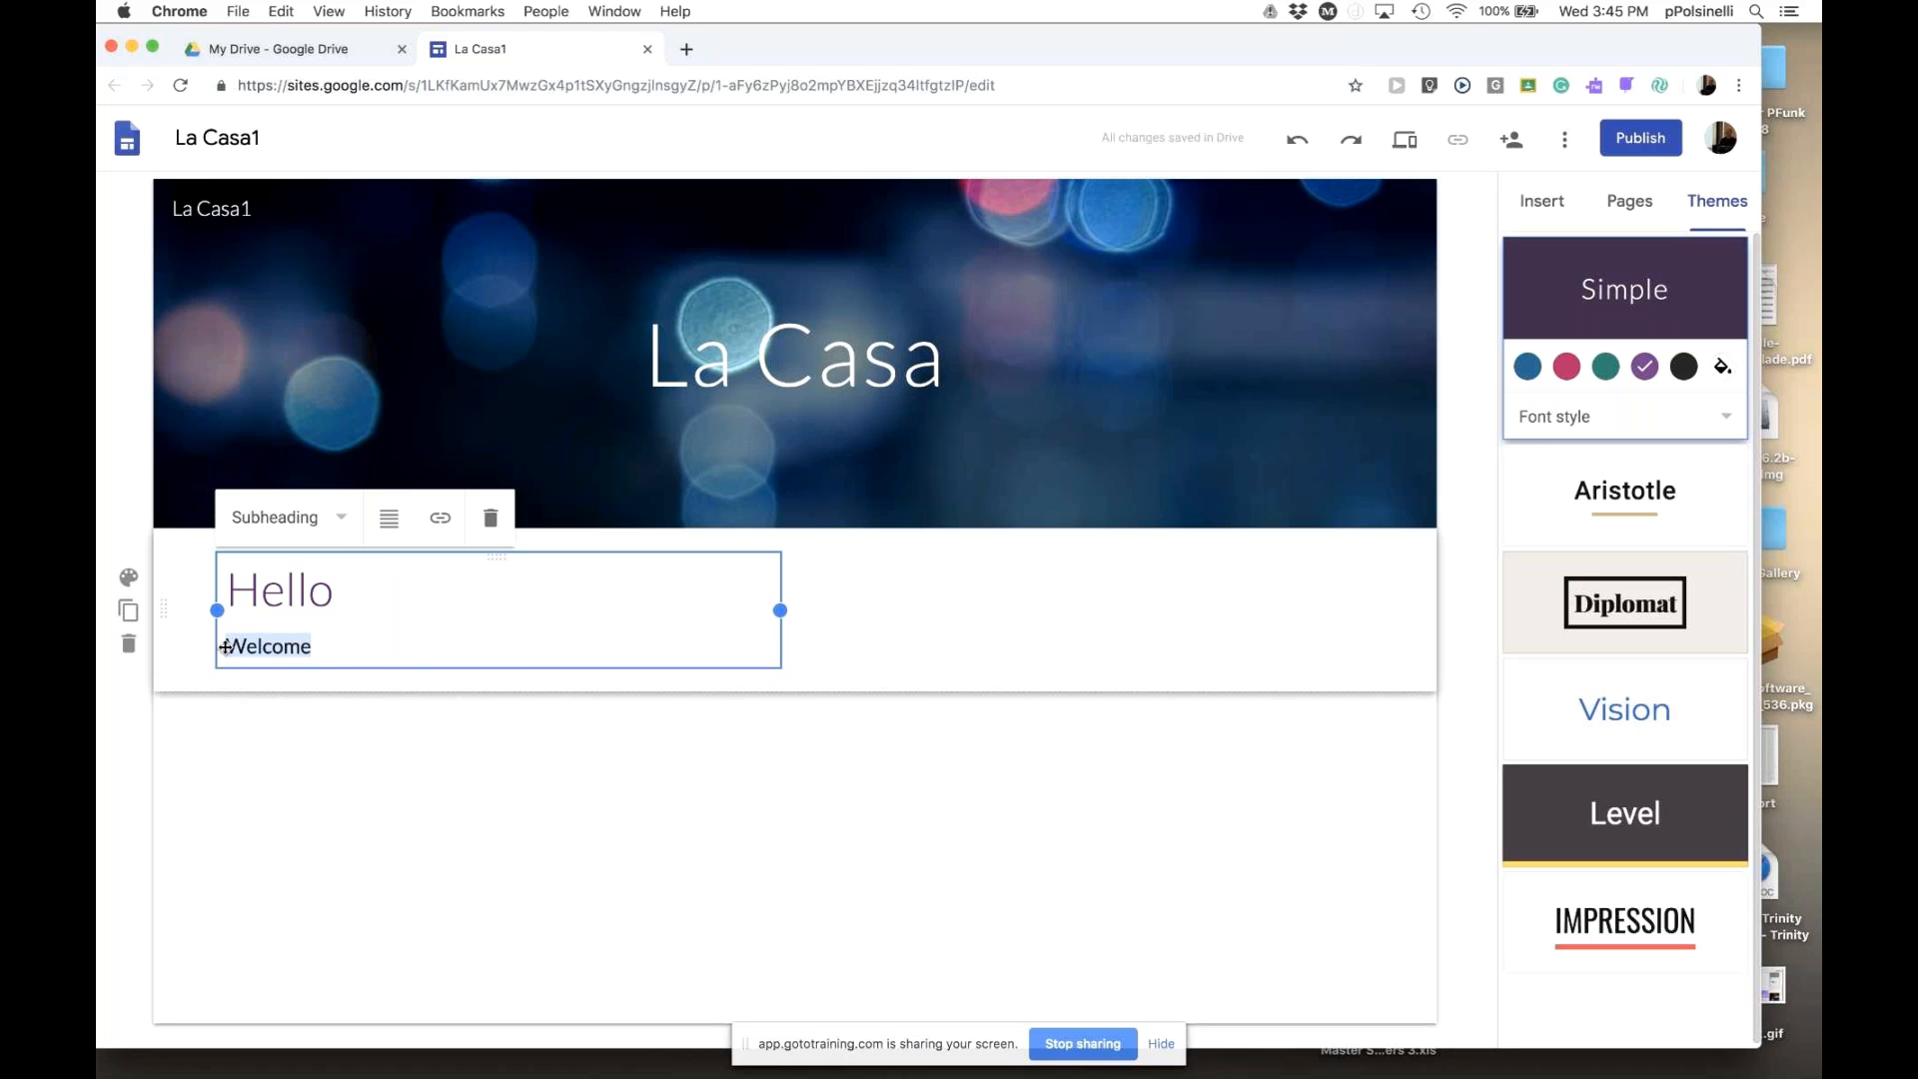
{"action": "left_click", "coordinate": [440, 519]}
{"action": "type", "text": "Stock"}
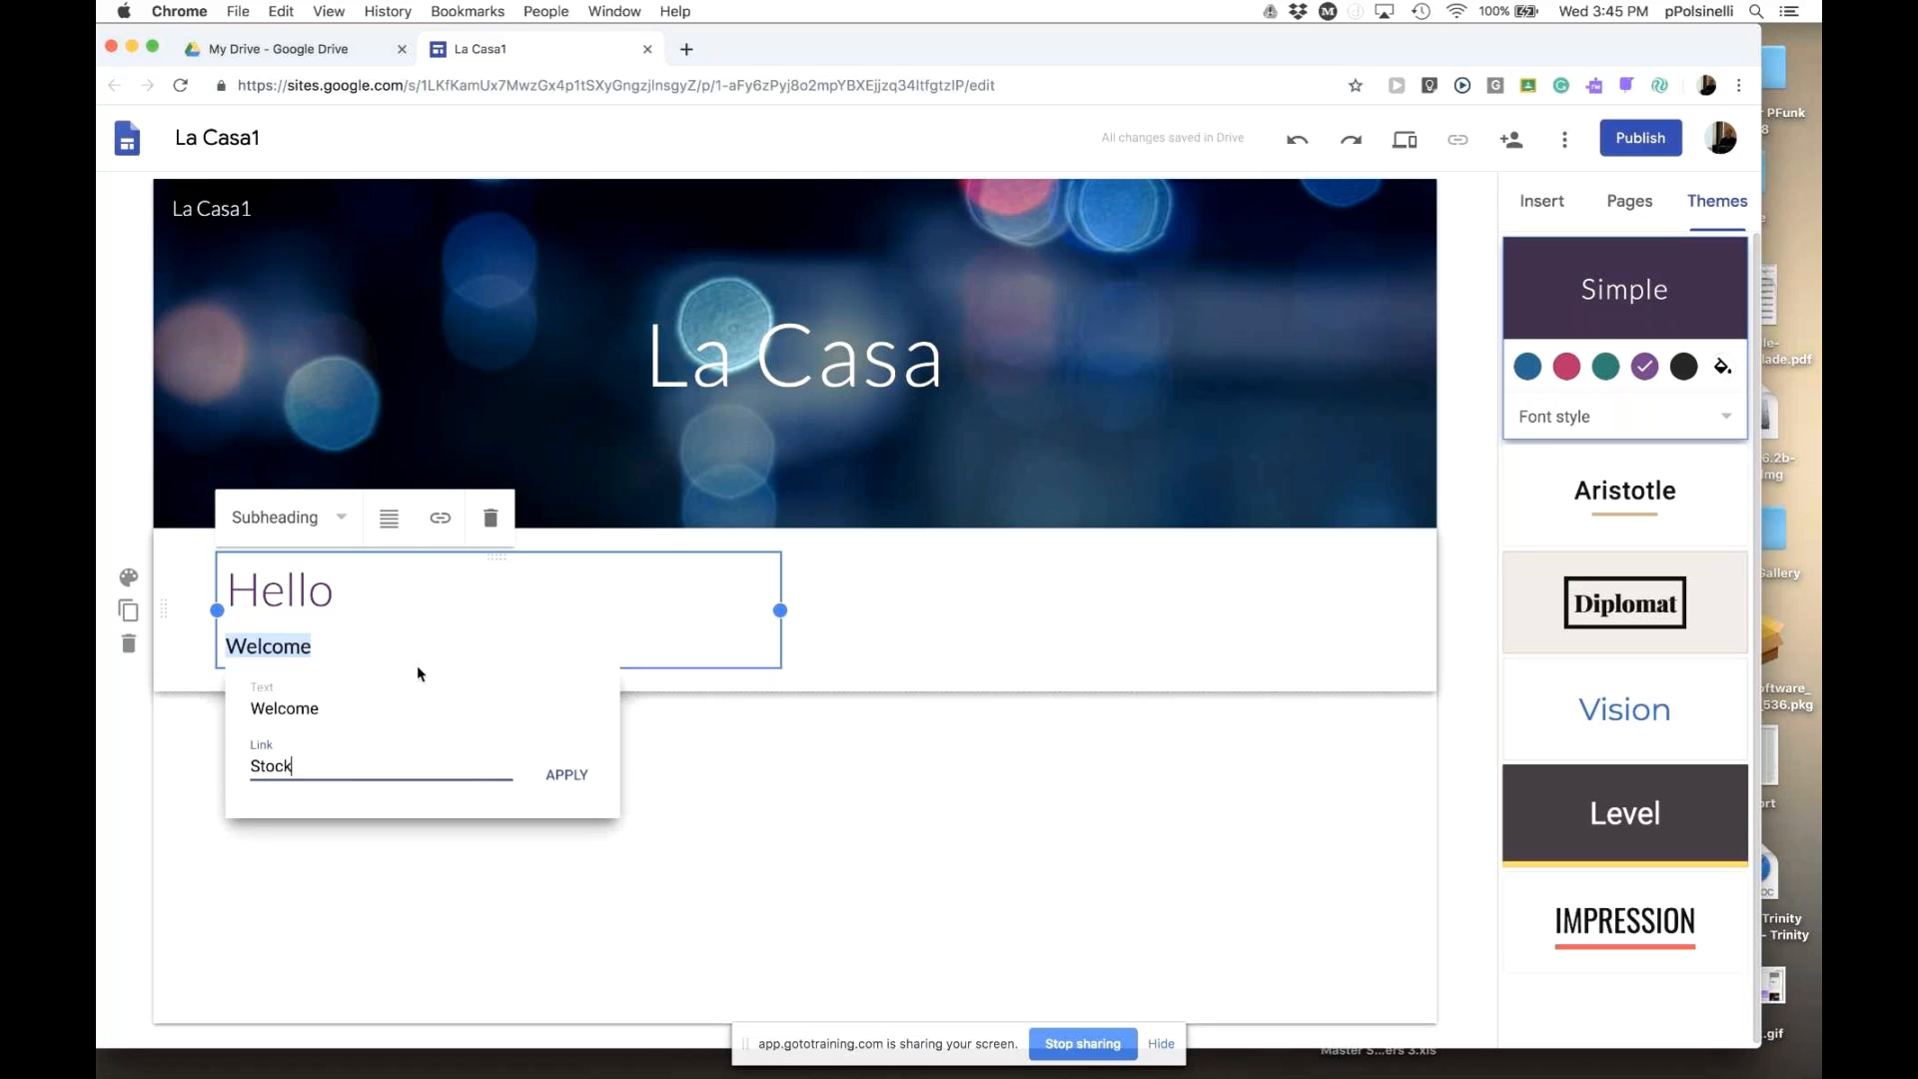
{"action": "type", "text": "ton.edu"}
{"action": "left_click", "coordinate": [568, 775]}
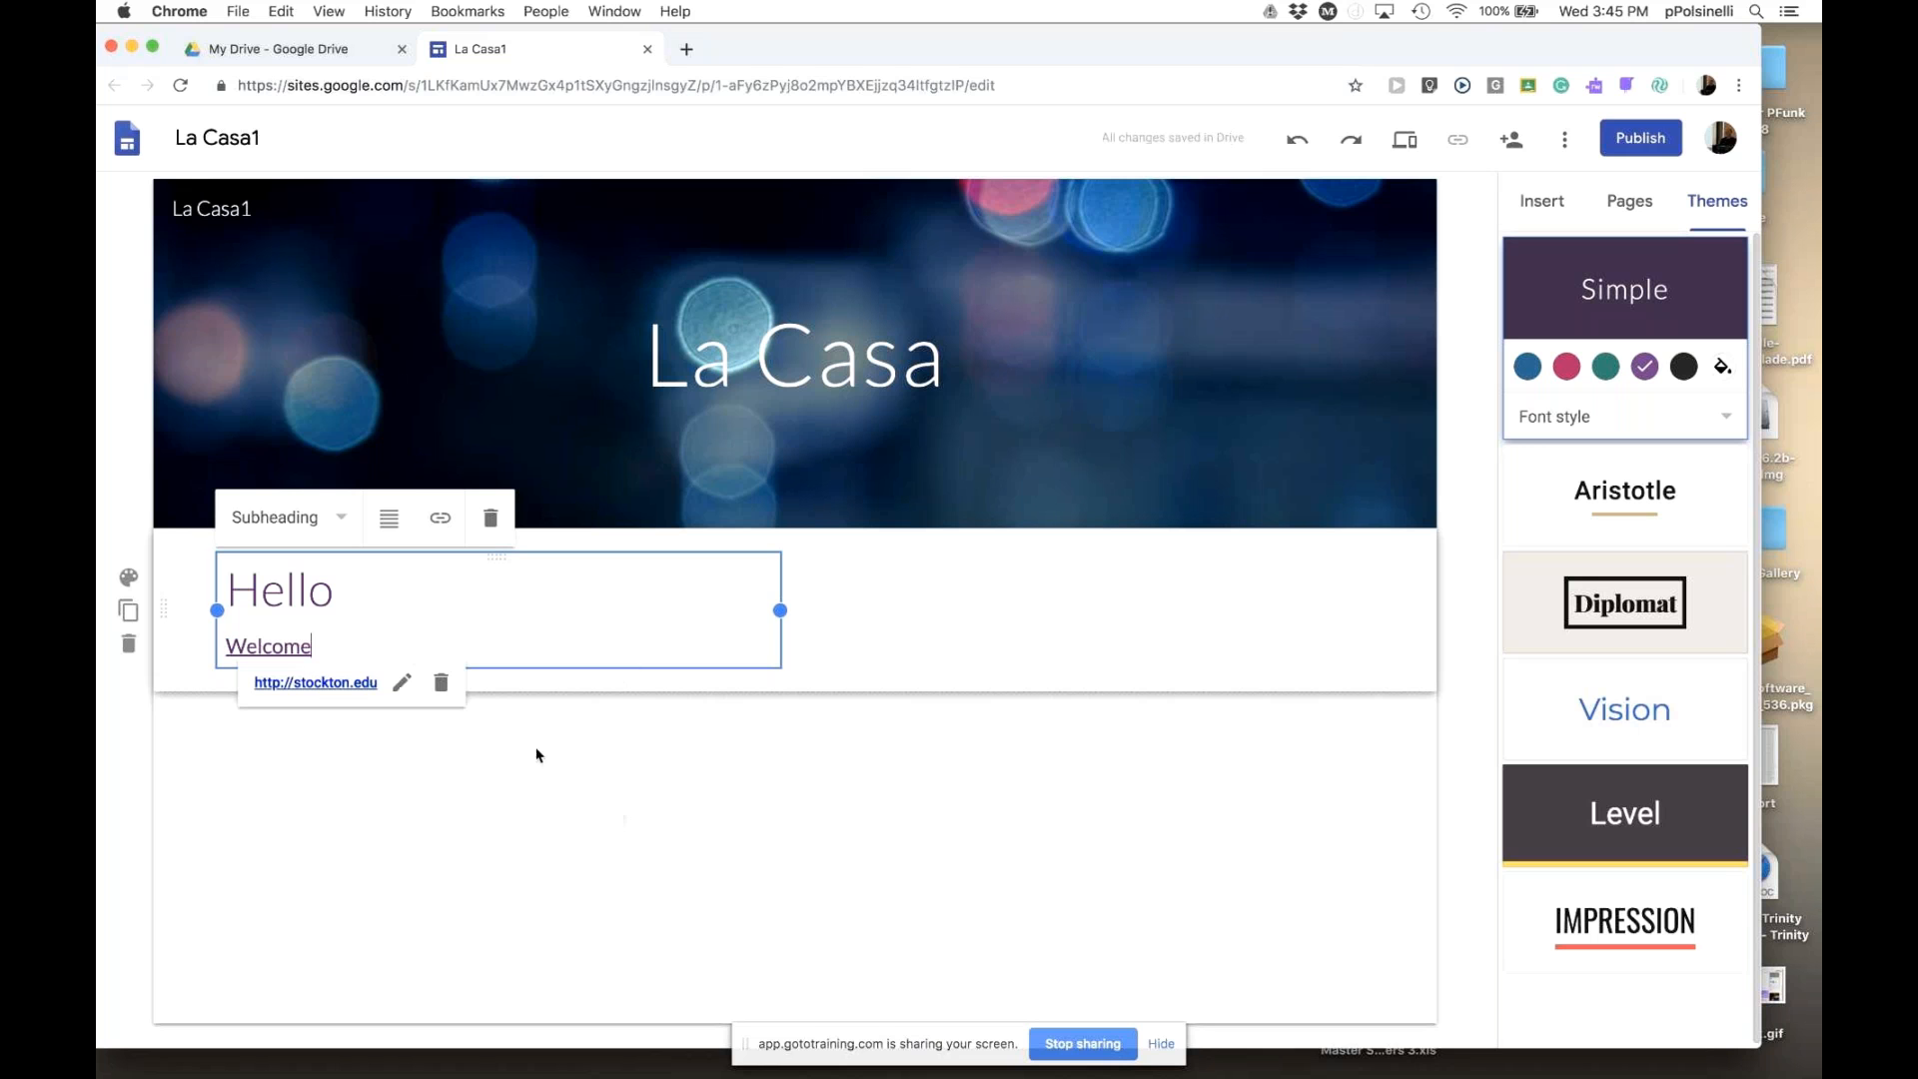
{"action": "left_click", "coordinate": [551, 717]}
{"action": "left_click", "coordinate": [404, 648]}
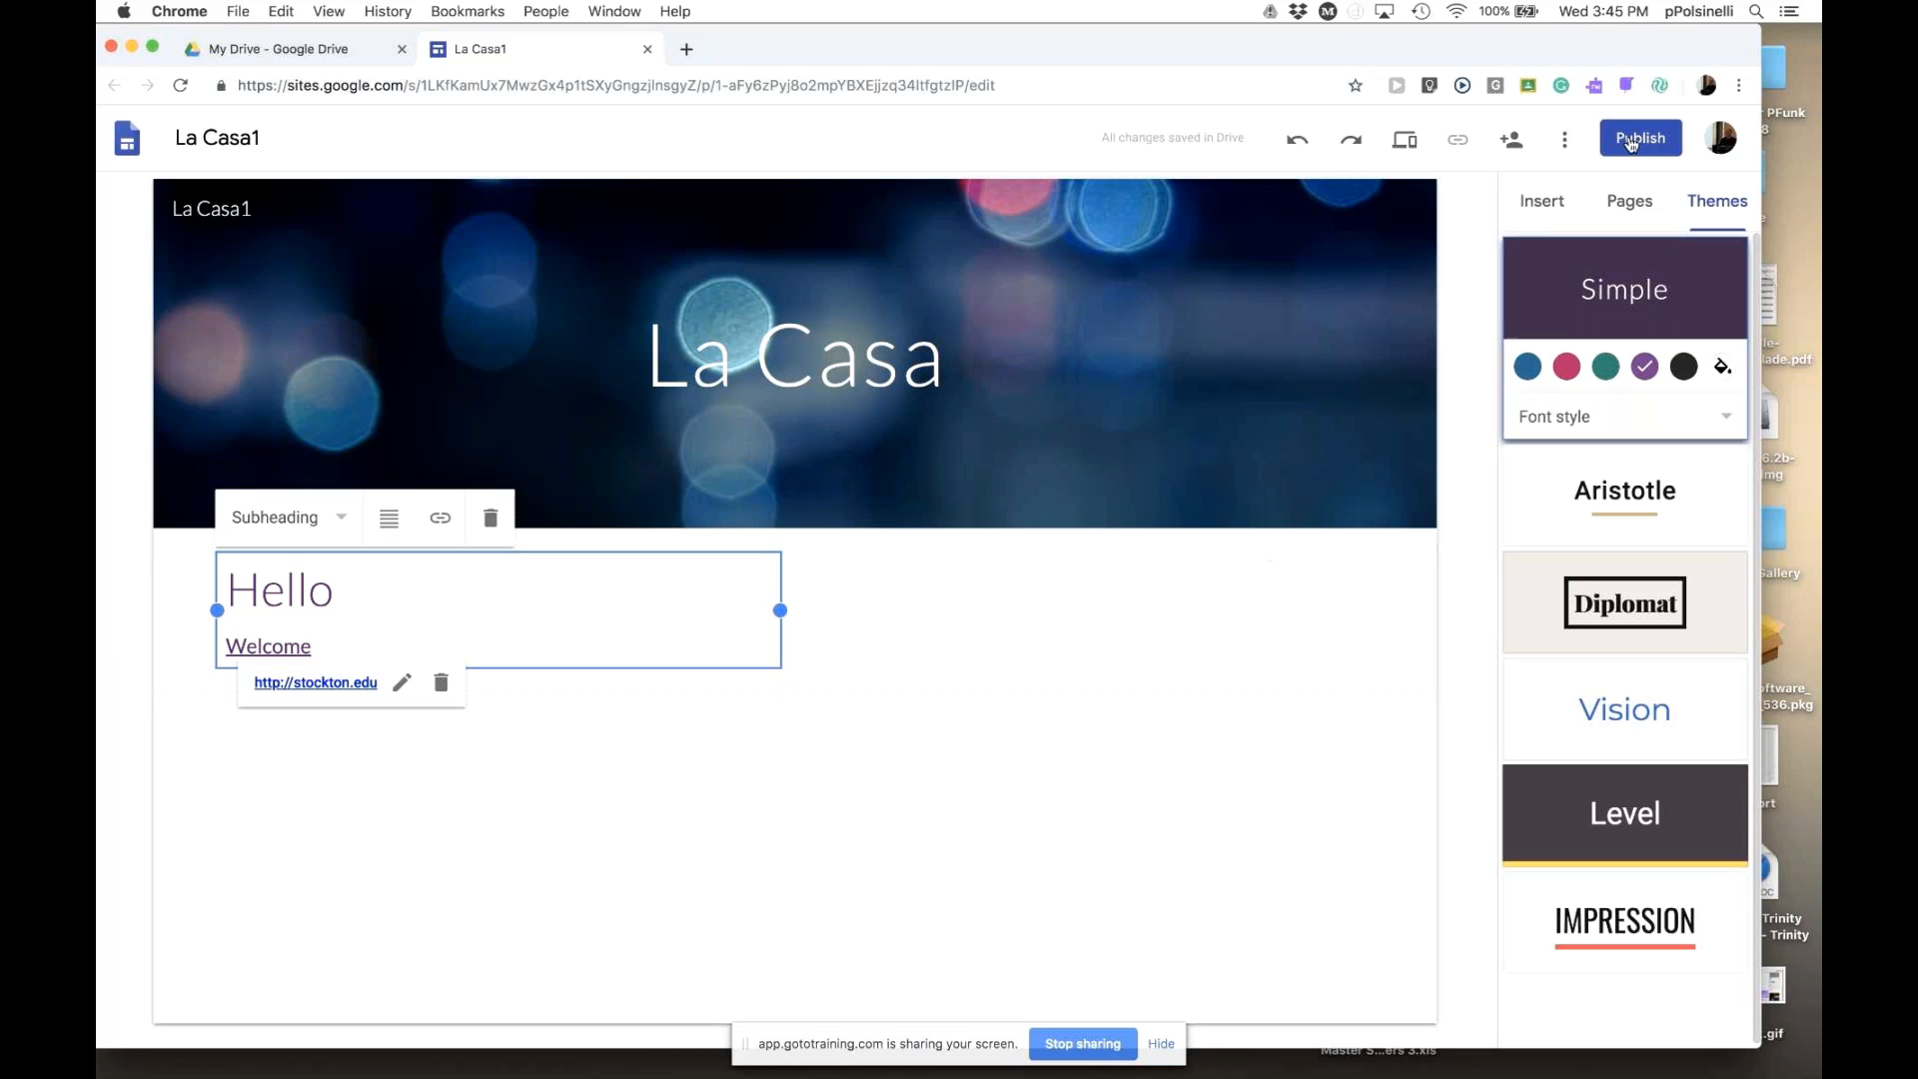
{"action": "left_click", "coordinate": [1544, 204]}
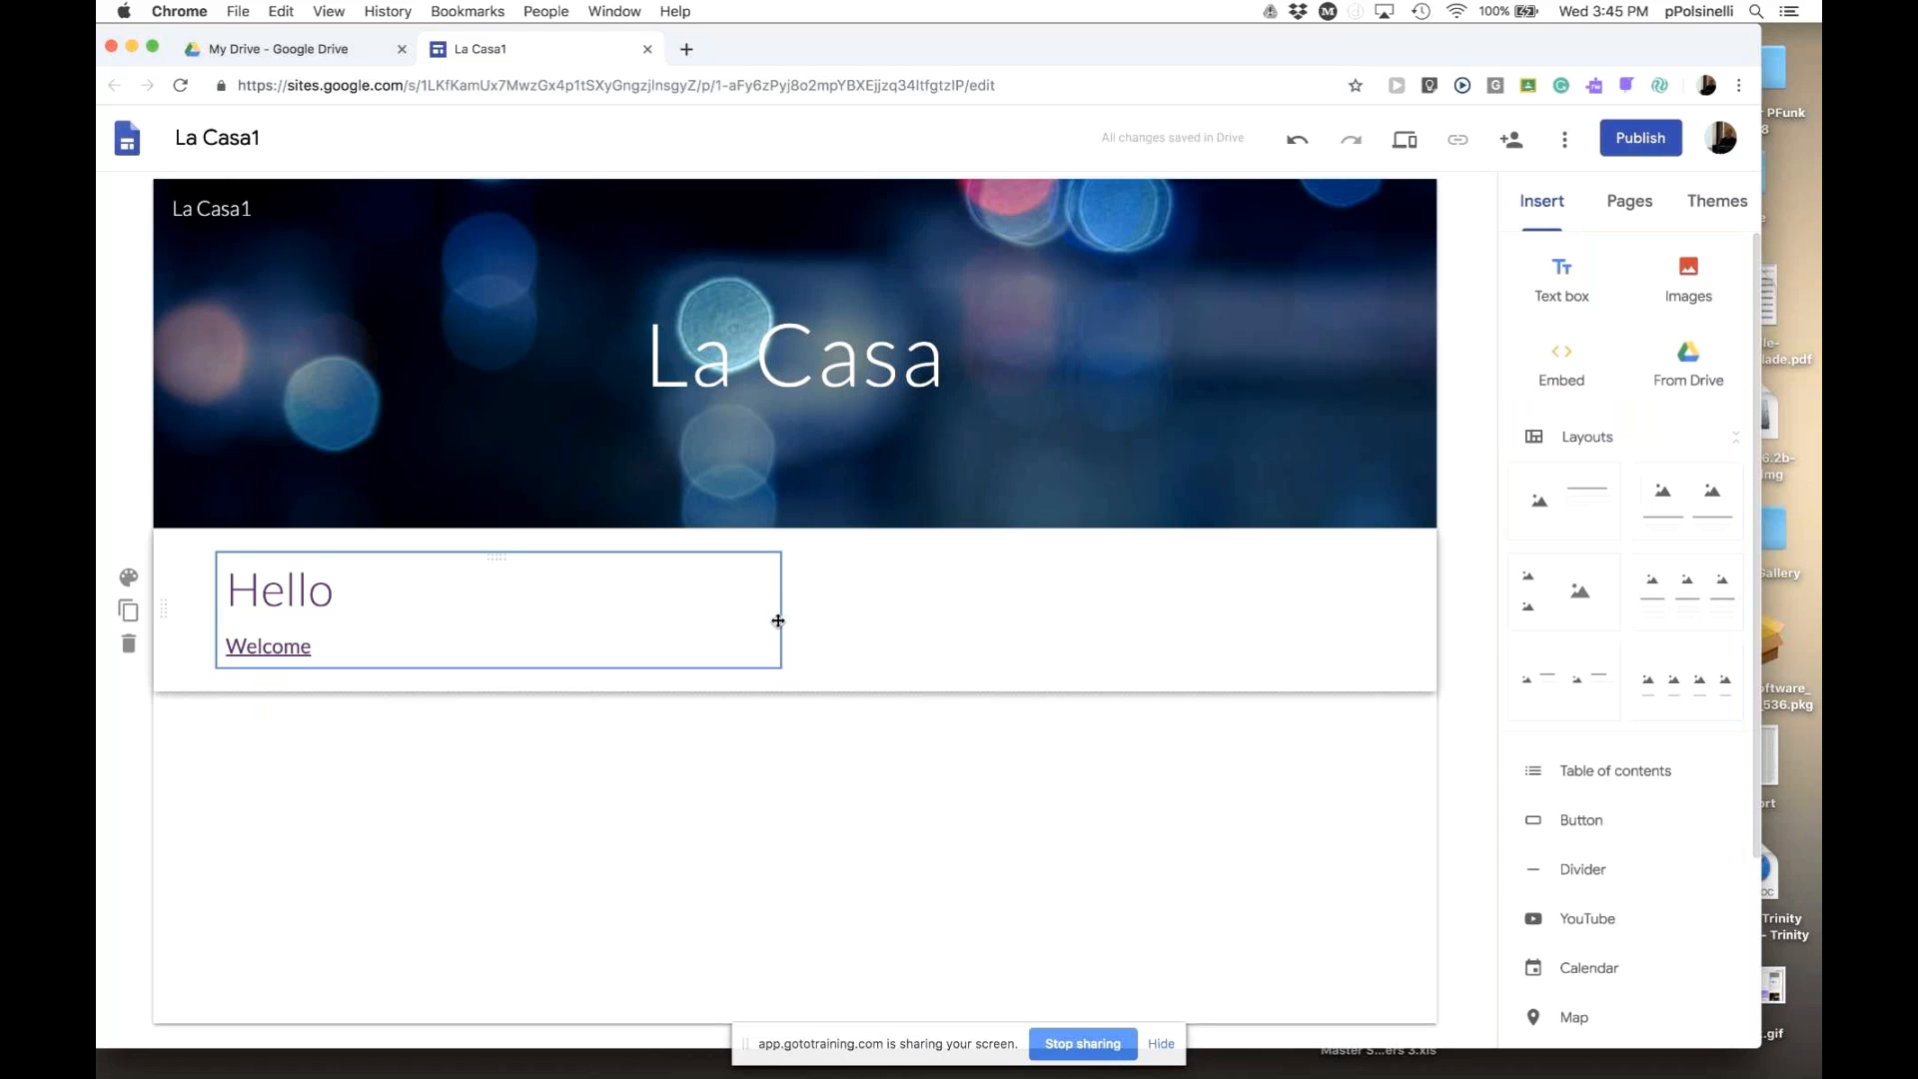
- Insert a palm tree photo from a Google image search for 'Palm tree' beside the text
{"action": "left_click", "coordinate": [778, 621]}
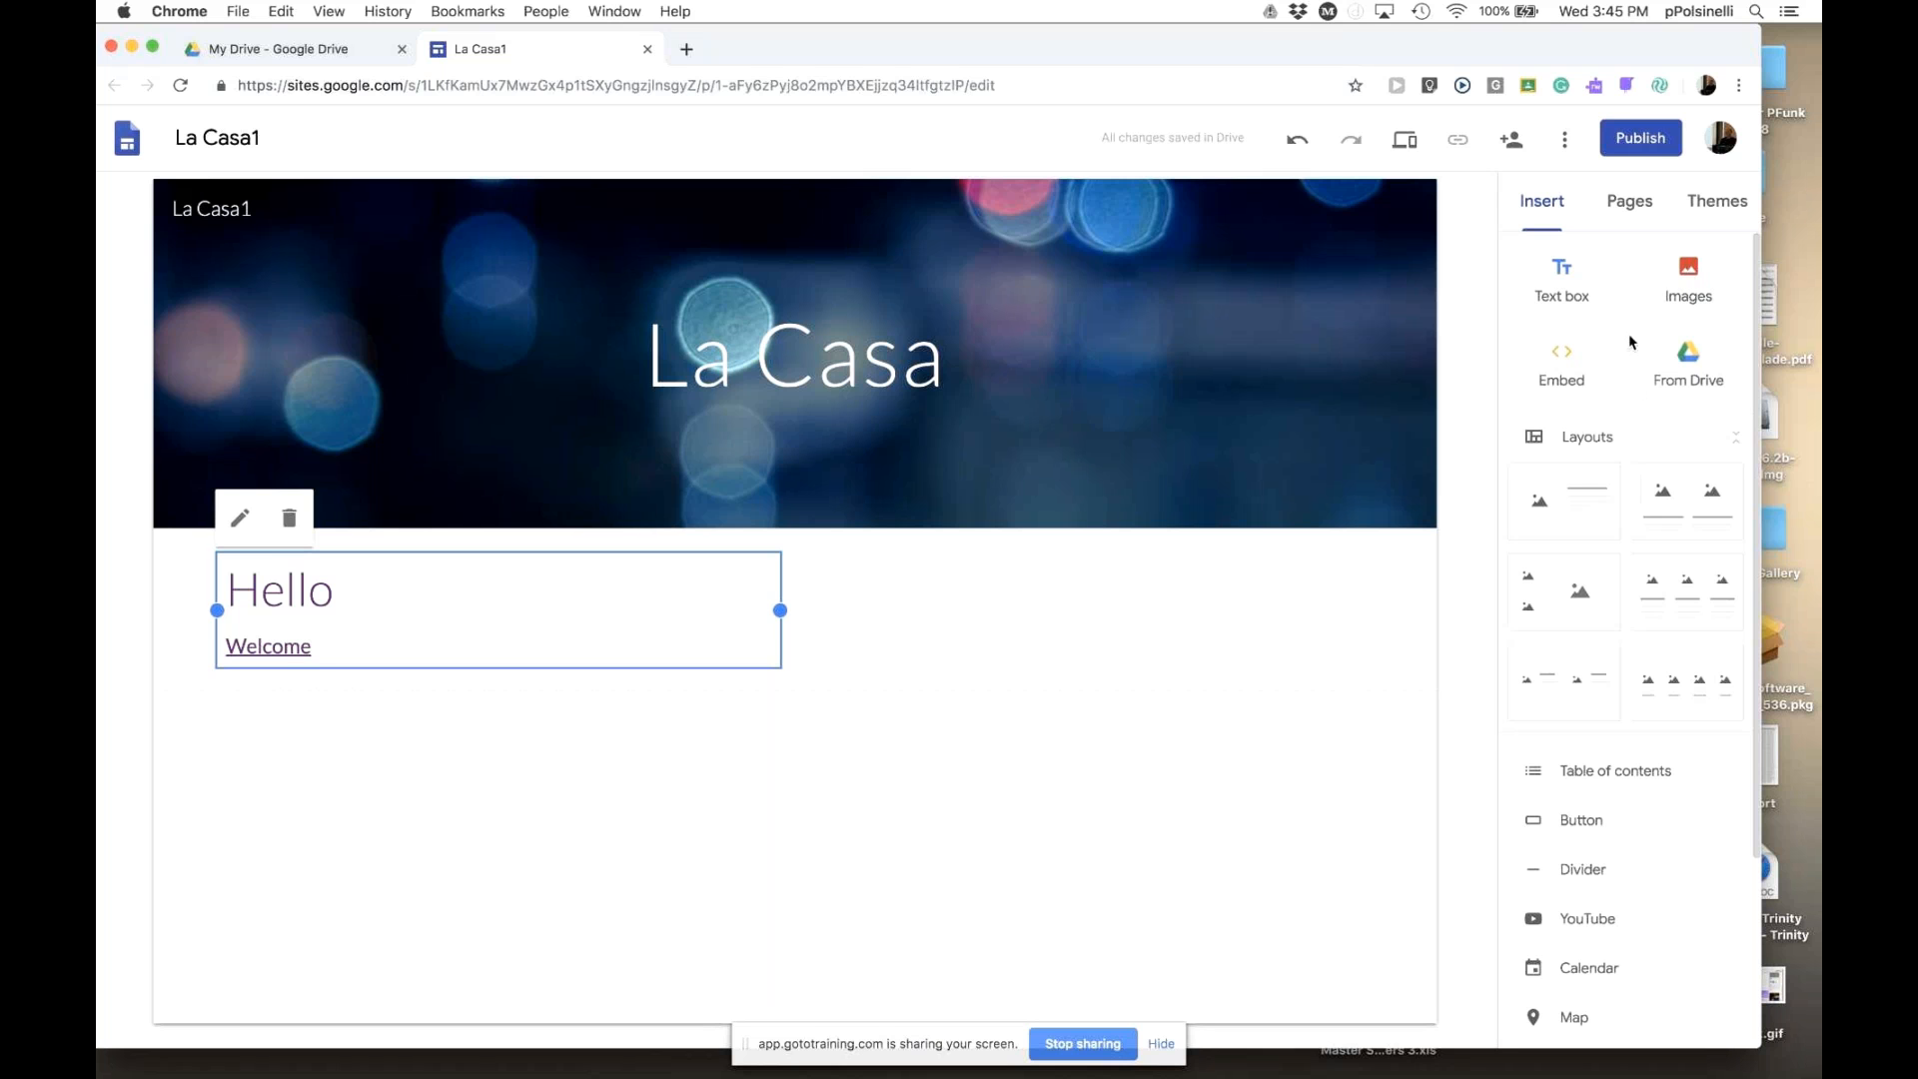
{"action": "left_click", "coordinate": [1688, 278]}
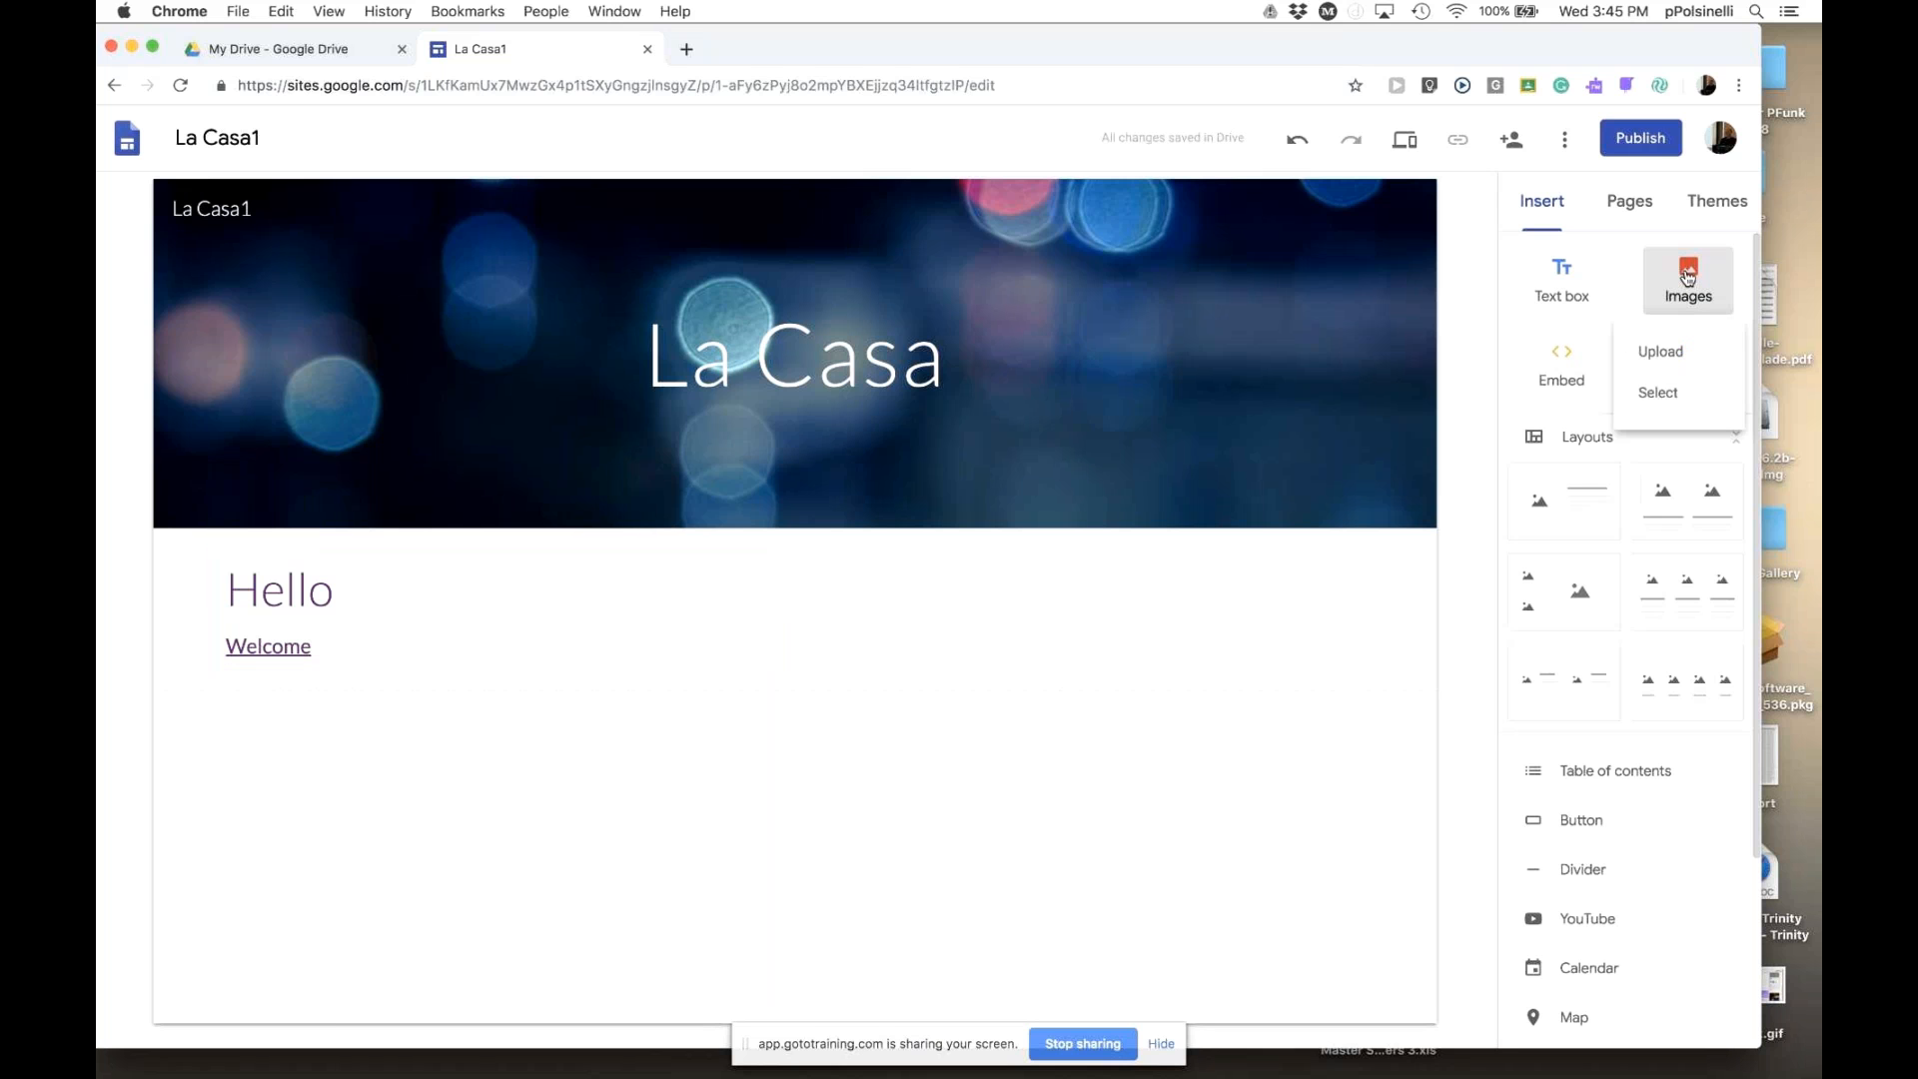
{"action": "left_click", "coordinate": [1660, 394]}
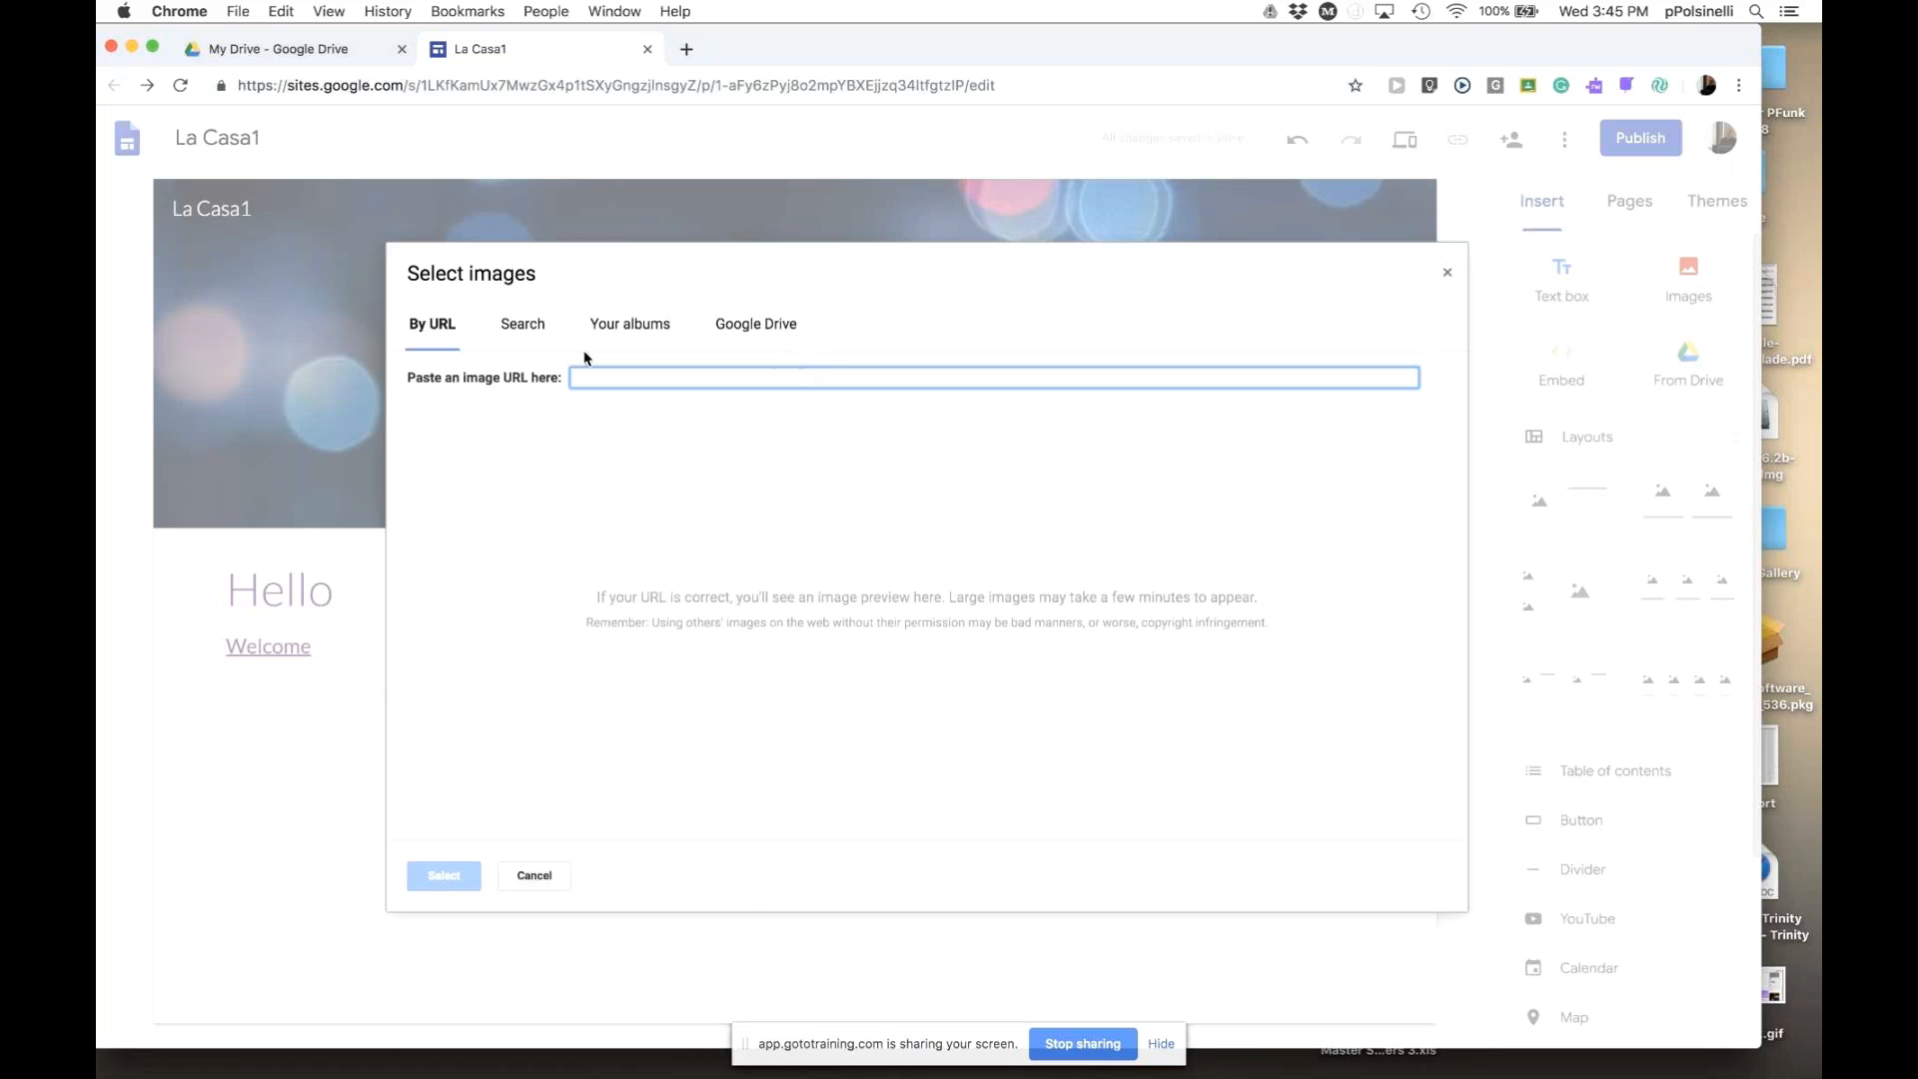
{"action": "left_click", "coordinate": [535, 334]}
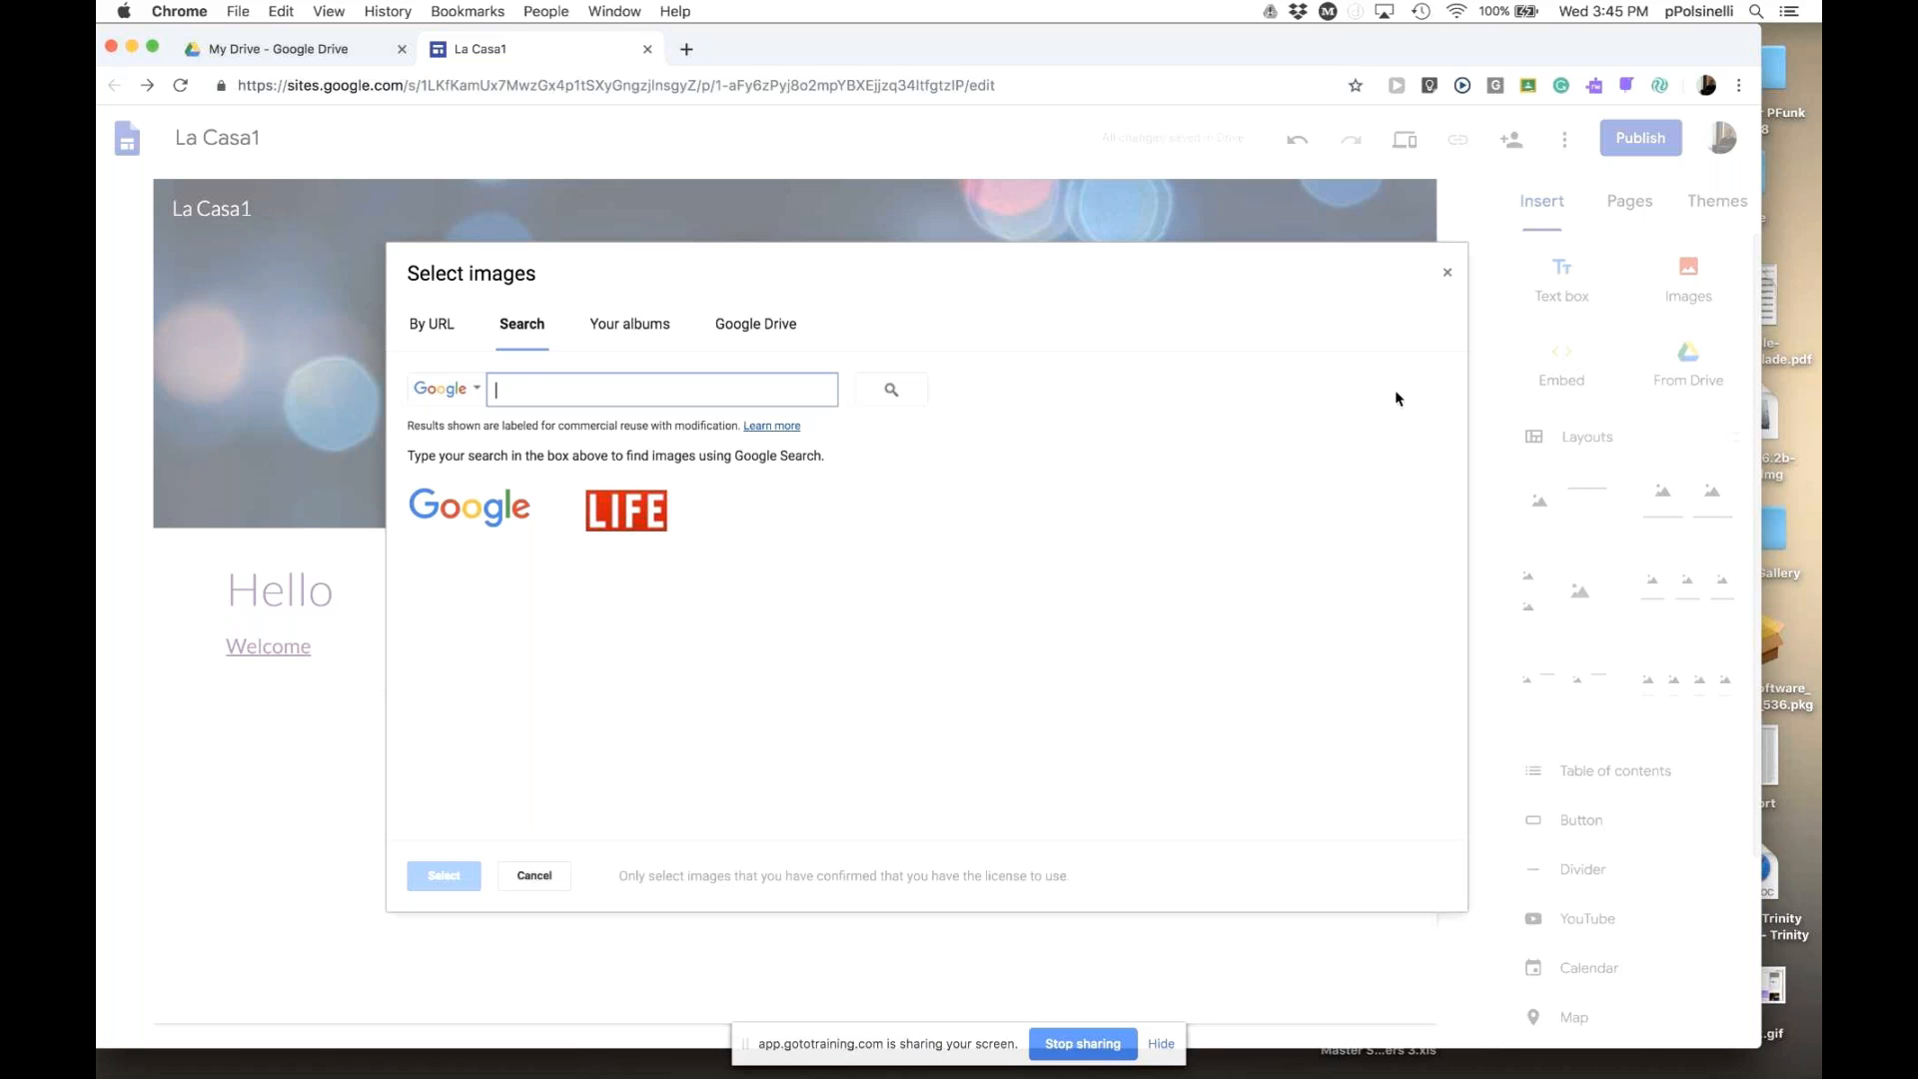
{"action": "type", "text": "Palm trees"}
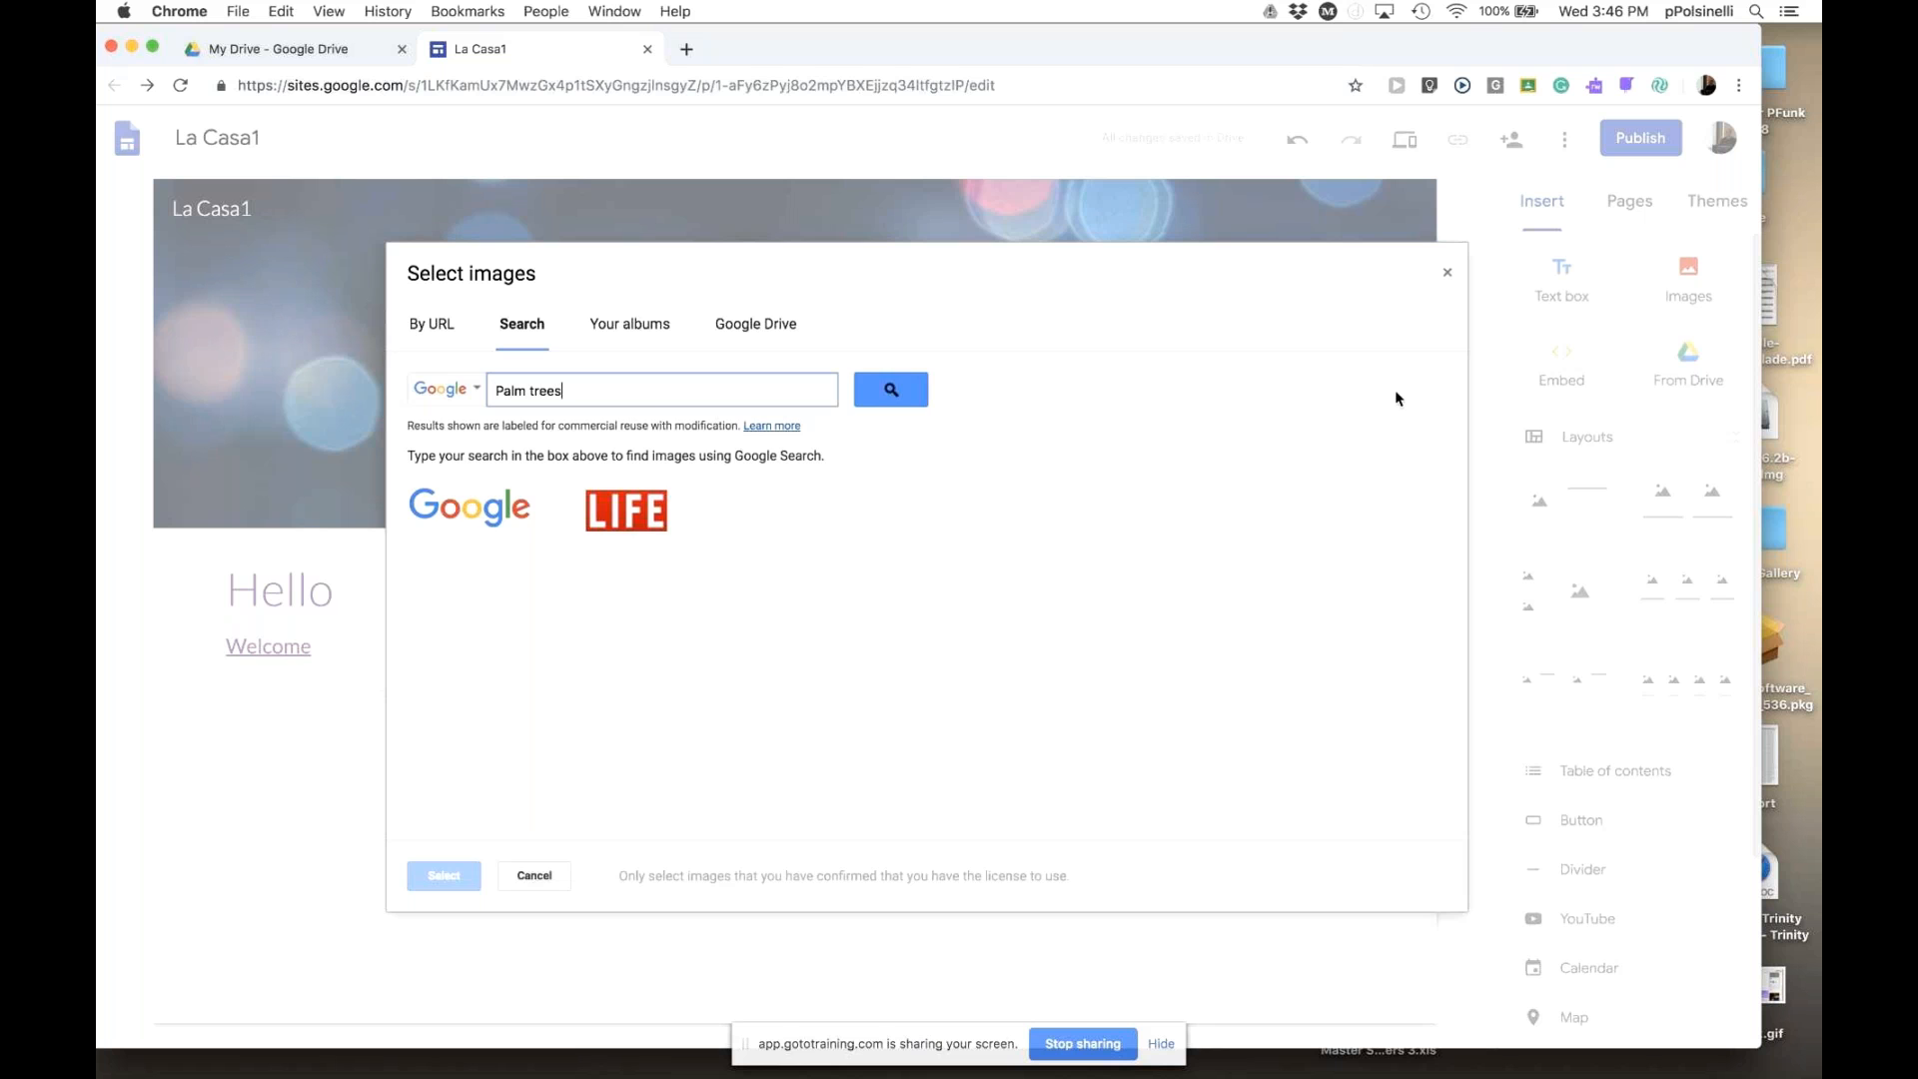
{"action": "key", "text": "Return"}
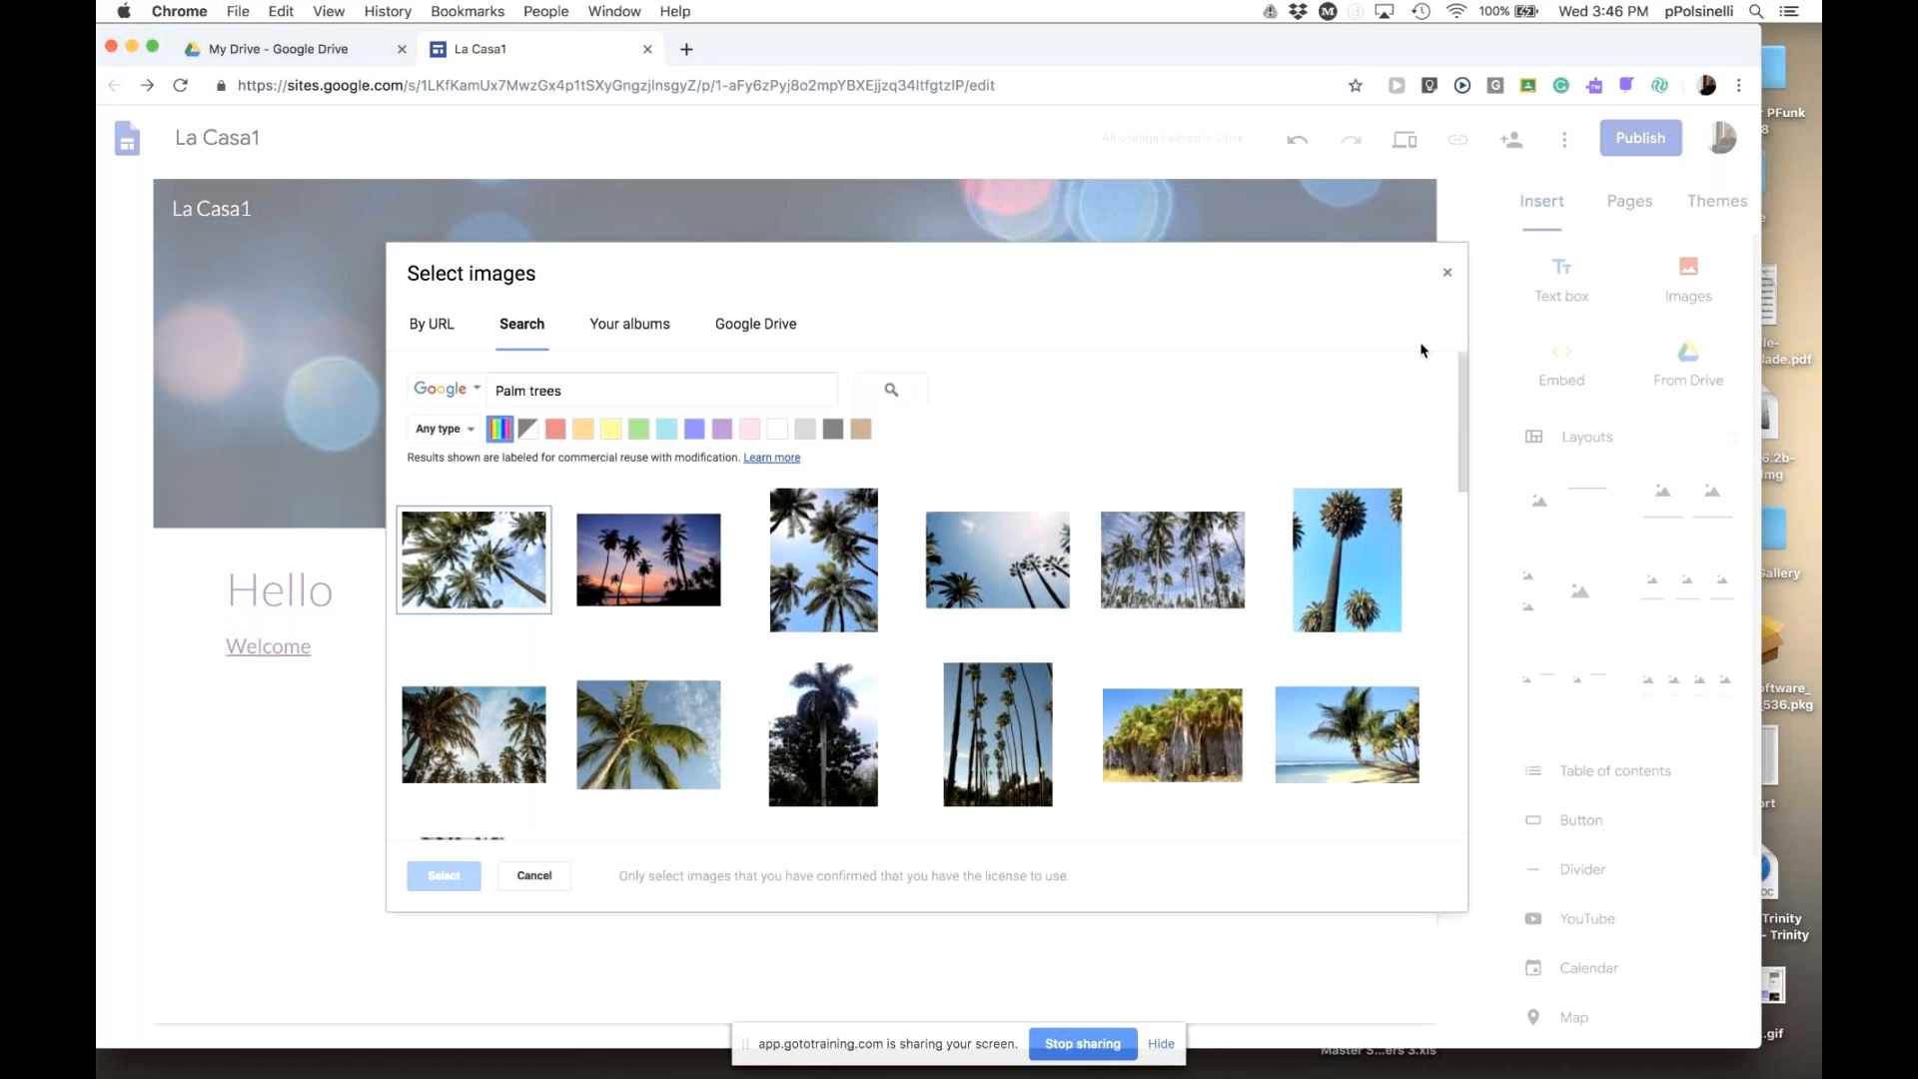
{"action": "mouse_move", "coordinate": [1003, 745]}
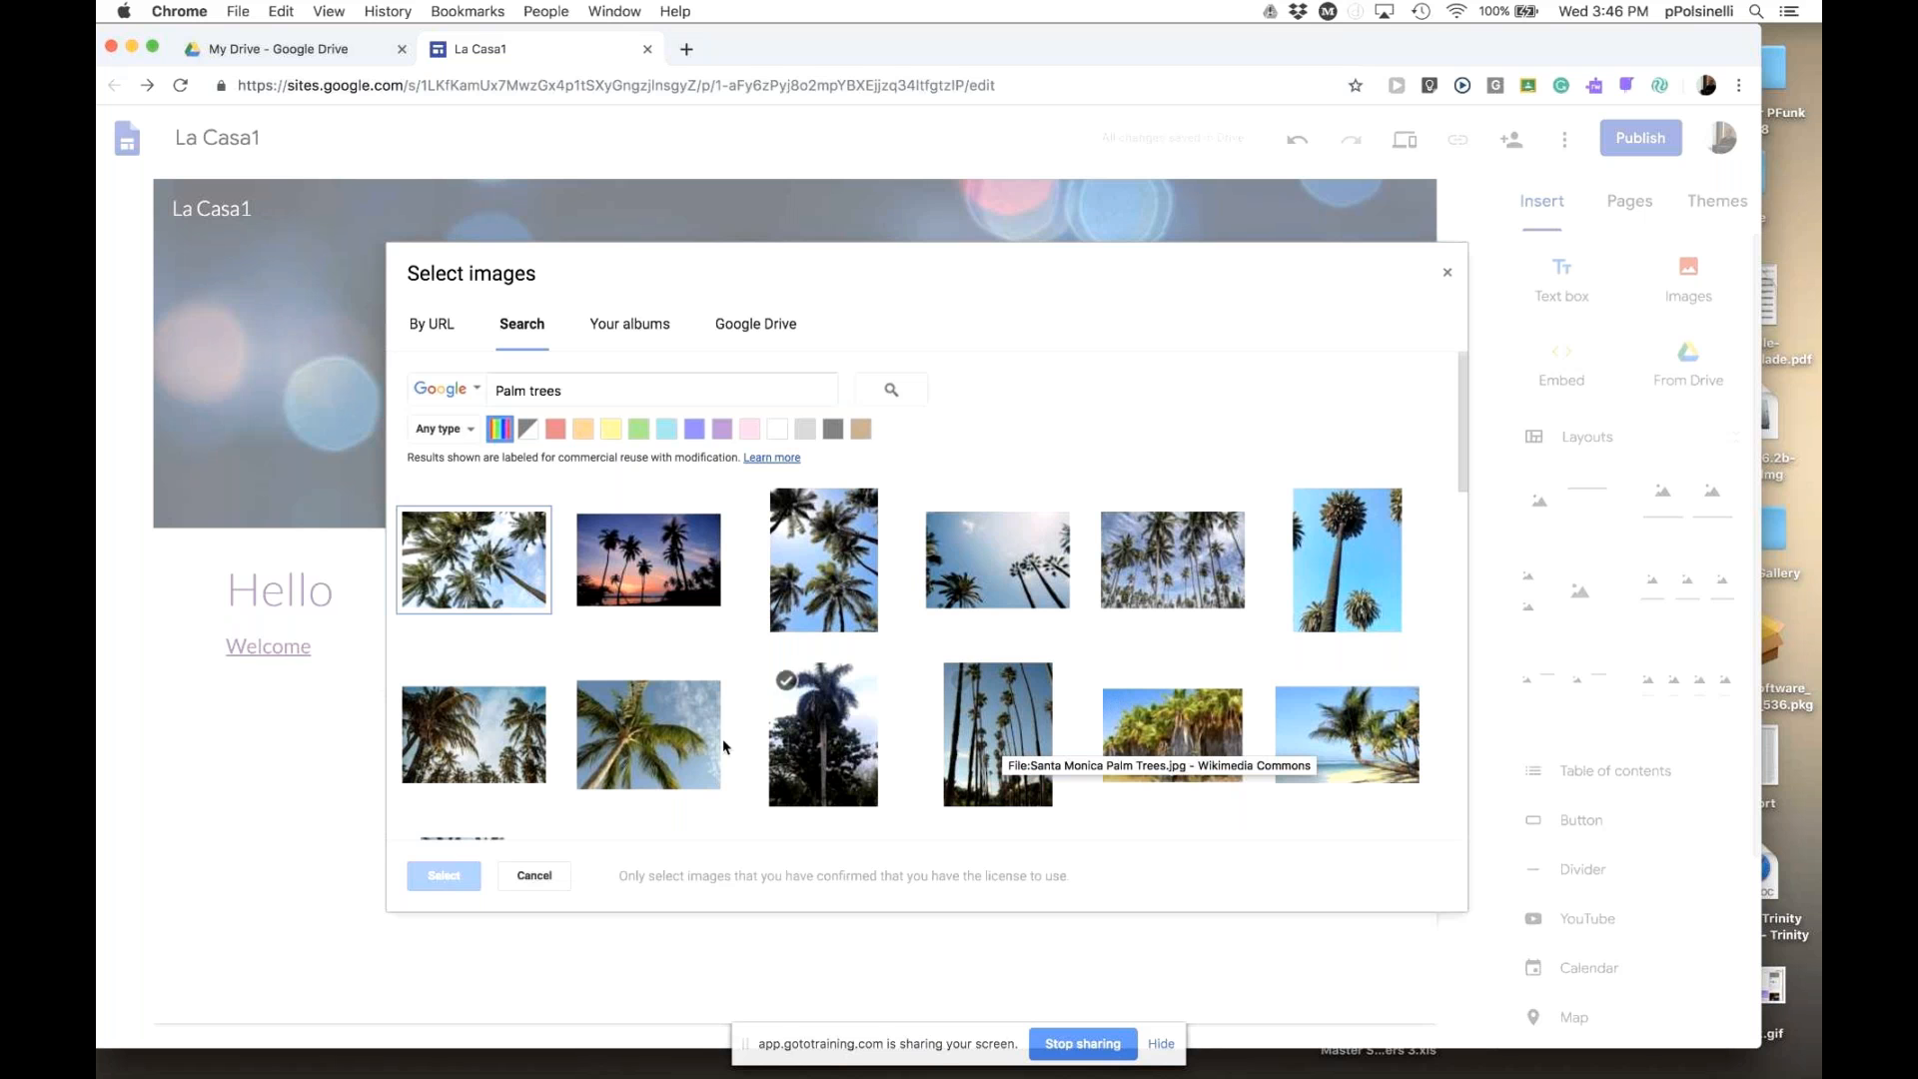
{"action": "double_click", "coordinate": [650, 746]}
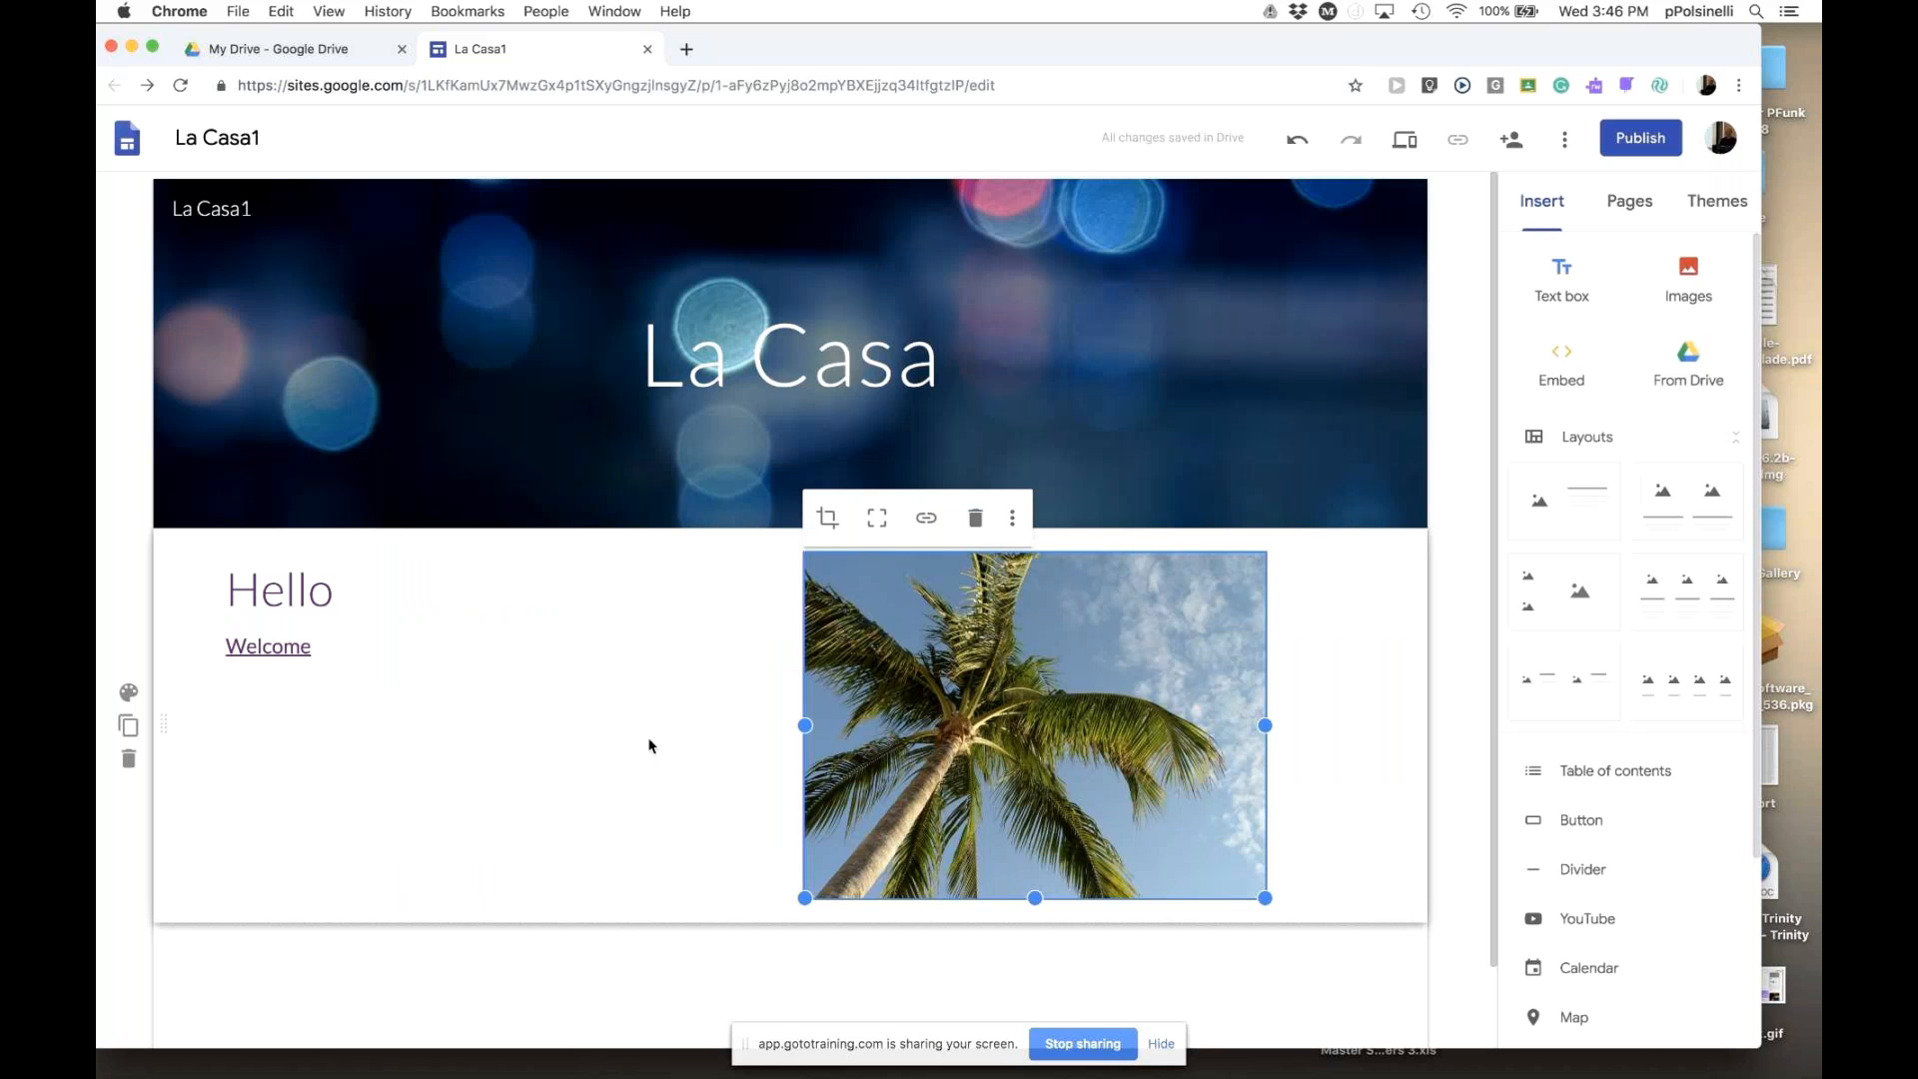
- Resize and reposition the palm tree image beside the text
{"action": "left_click_drag", "start_coordinate": [975, 745], "coordinate": [1112, 815]}
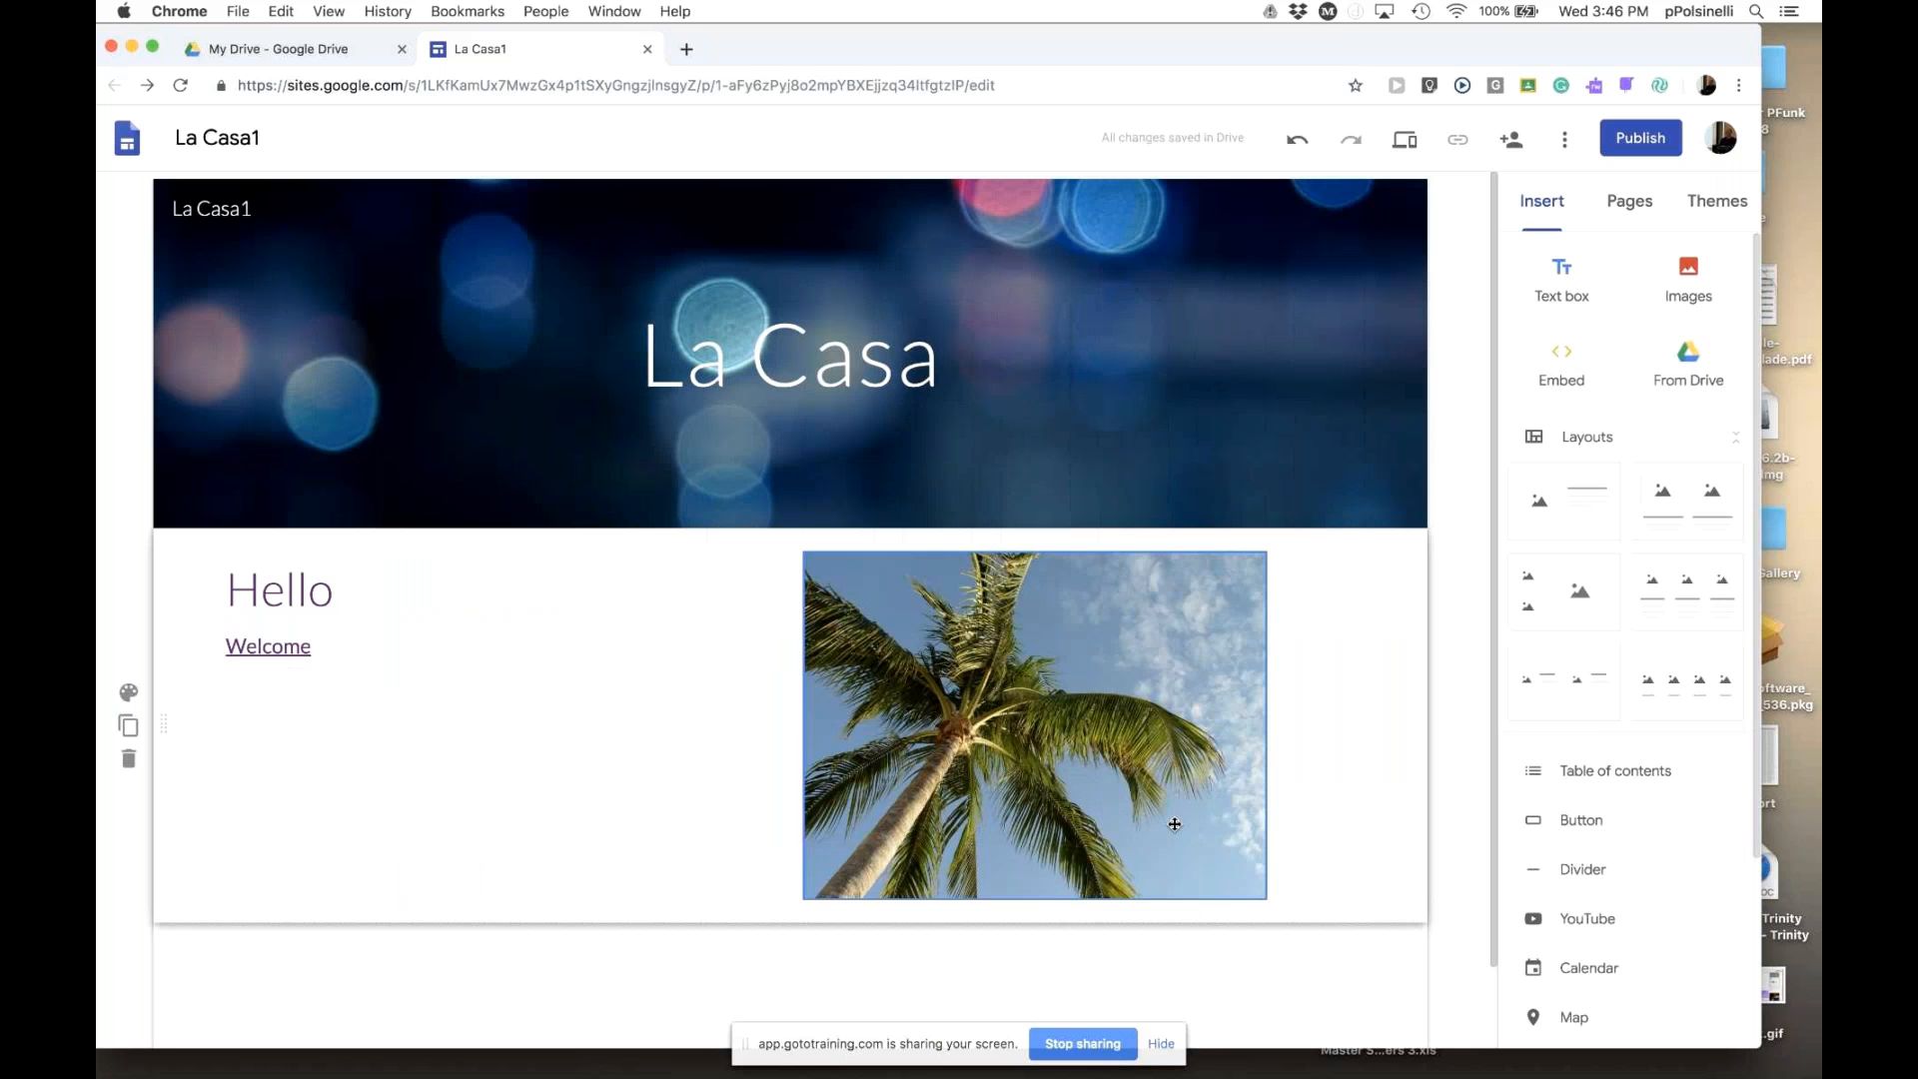
{"action": "mouse_move", "coordinate": [1265, 898]}
{"action": "left_mouse_down"}
{"action": "mouse_move", "coordinate": [1093, 817]}
{"action": "mouse_move", "coordinate": [1266, 908]}
{"action": "left_mouse_up"}
{"action": "left_click_drag", "start_coordinate": [1004, 764], "coordinate": [1080, 782]}
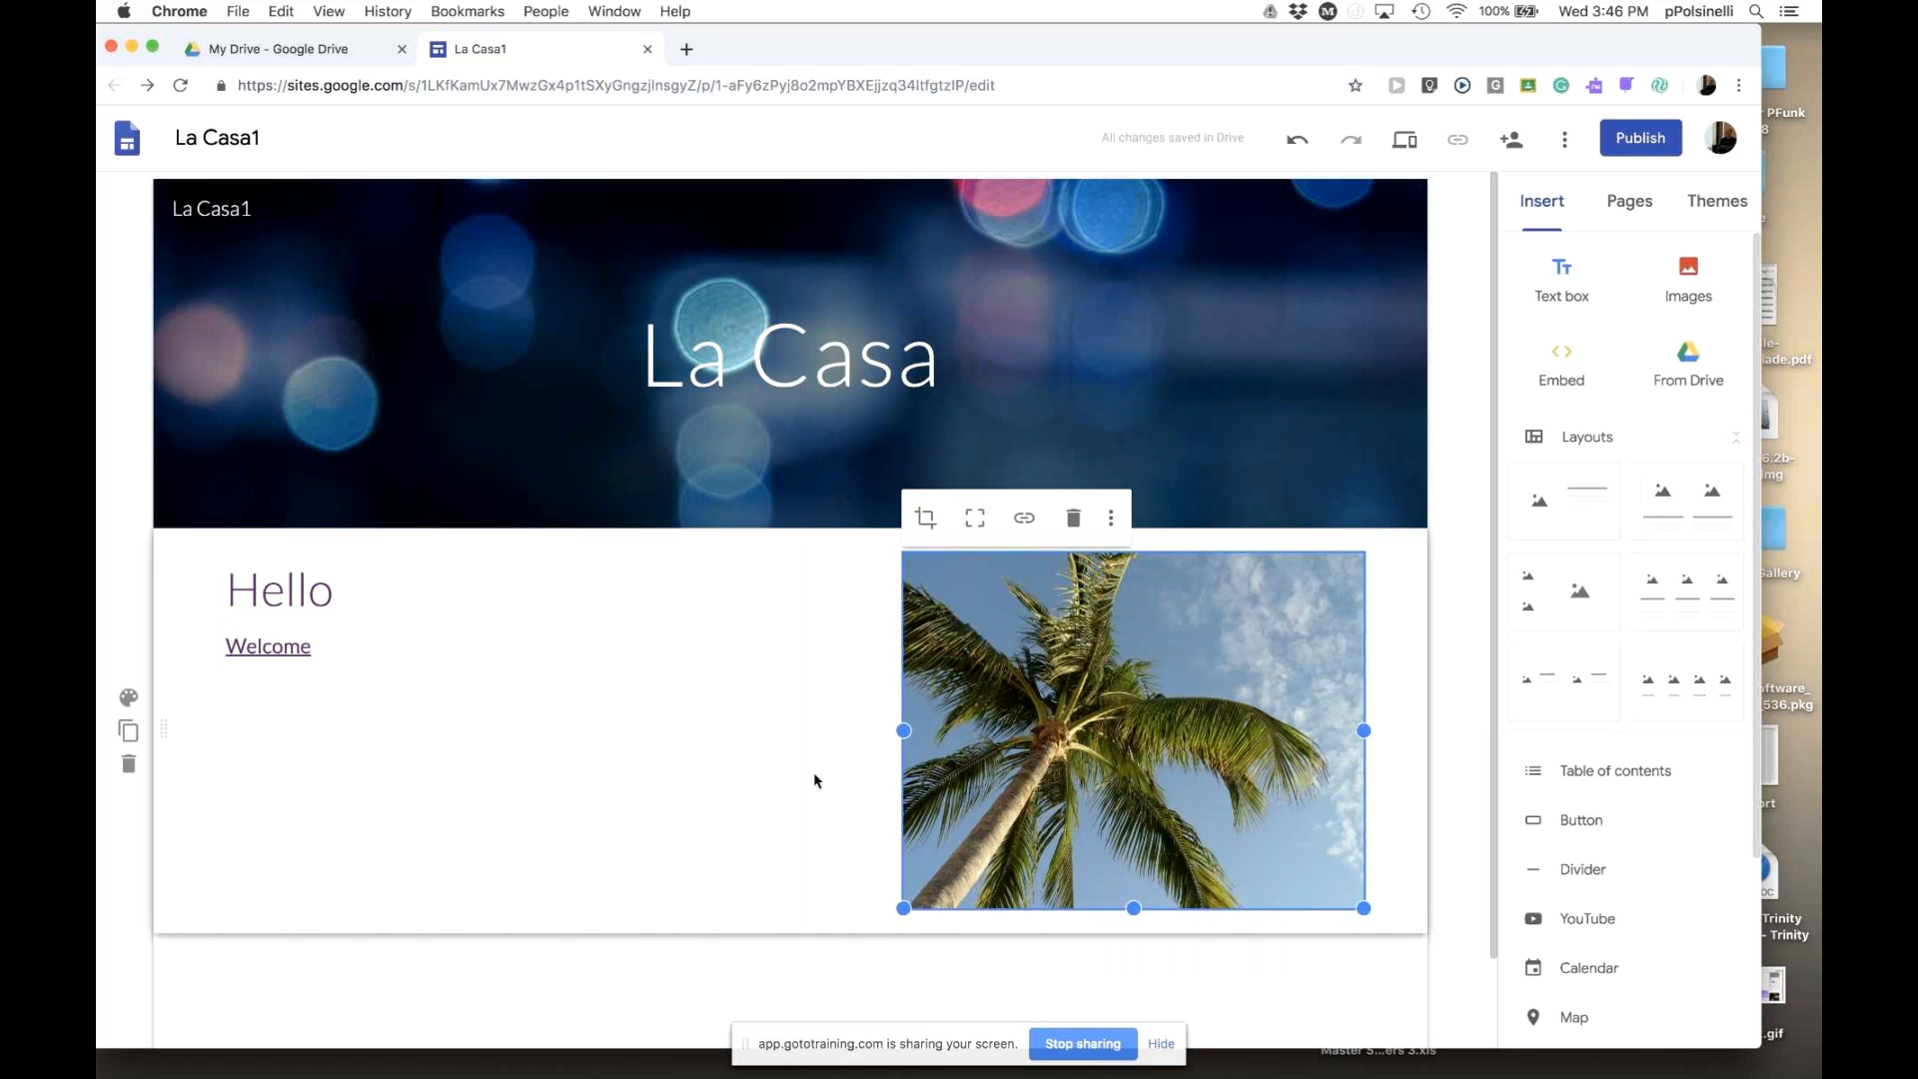
{"action": "left_click", "coordinate": [813, 771]}
{"action": "left_click", "coordinate": [1027, 767]}
- Widen the Hello text box to the right toward the palm photo
{"action": "left_click", "coordinate": [774, 622]}
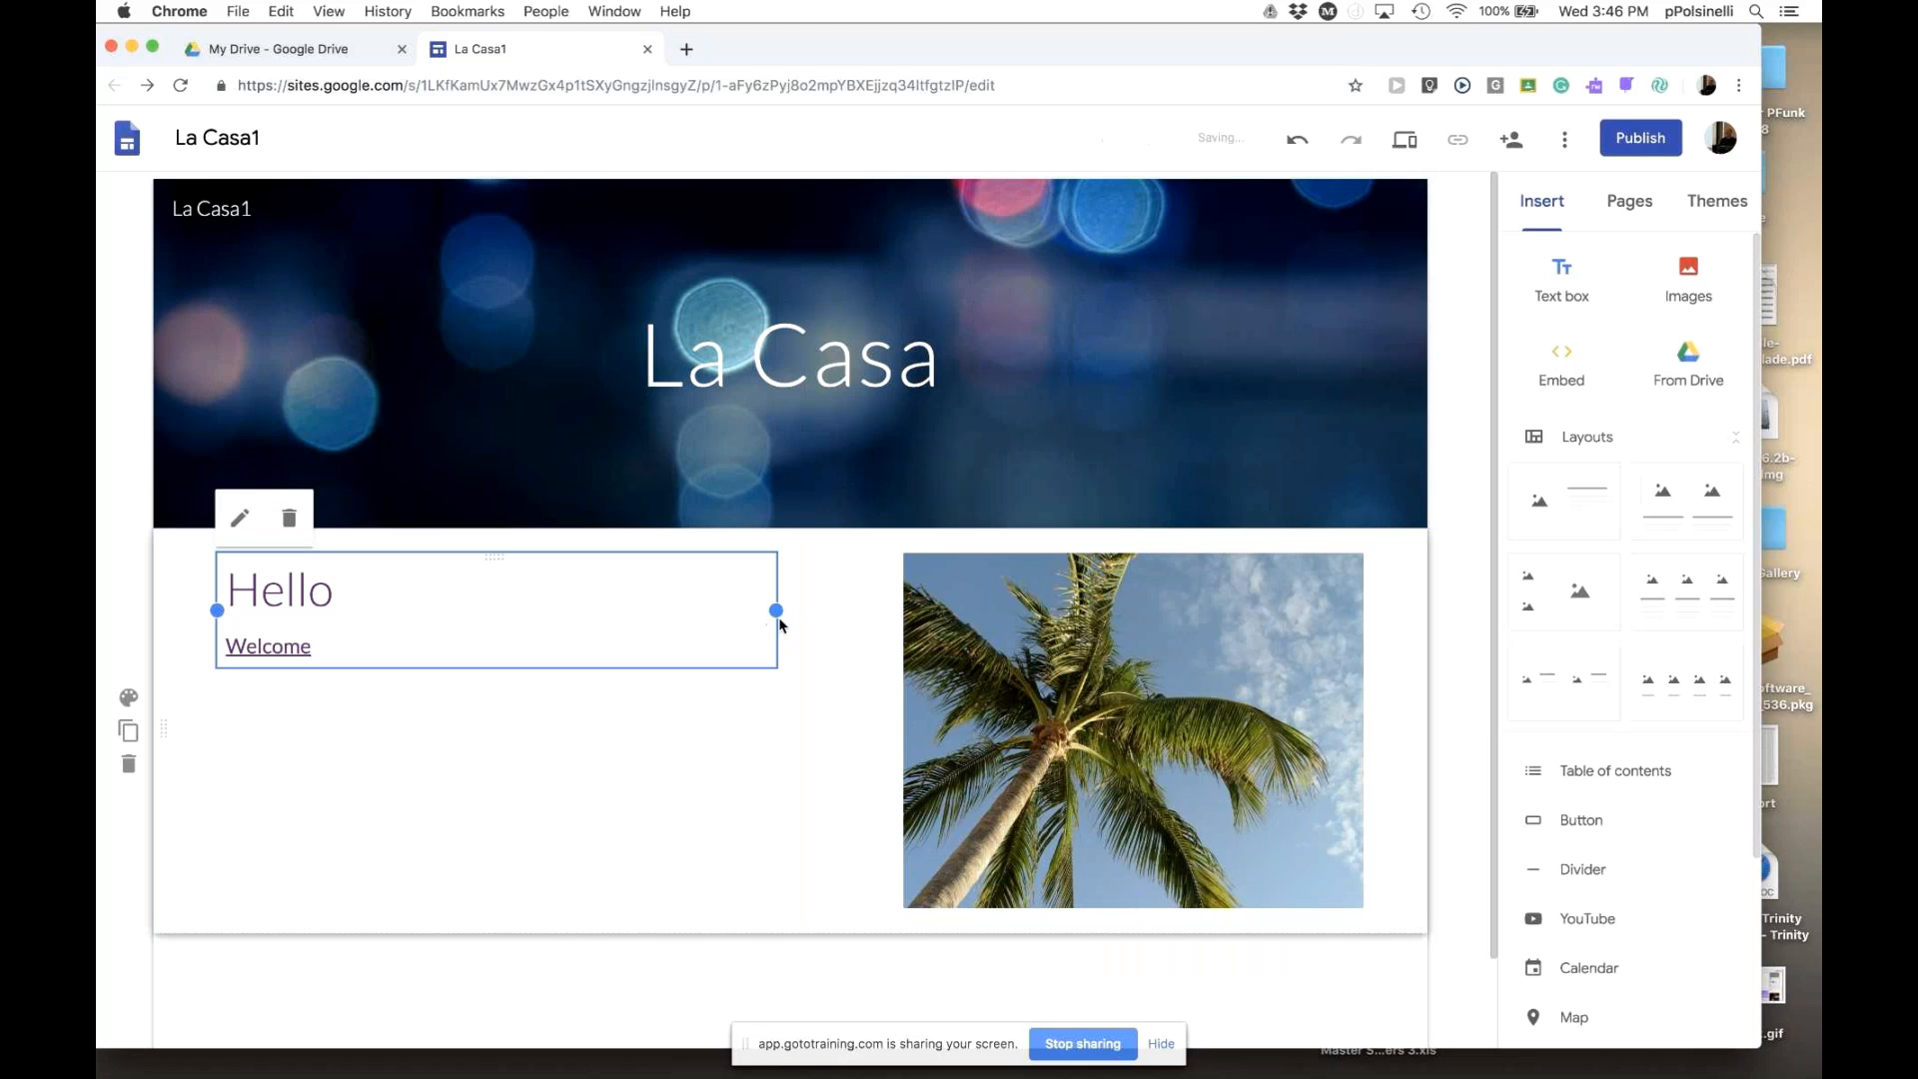
{"action": "left_click_drag", "start_coordinate": [777, 610], "coordinate": [879, 610]}
{"action": "left_click", "coordinate": [1375, 755]}
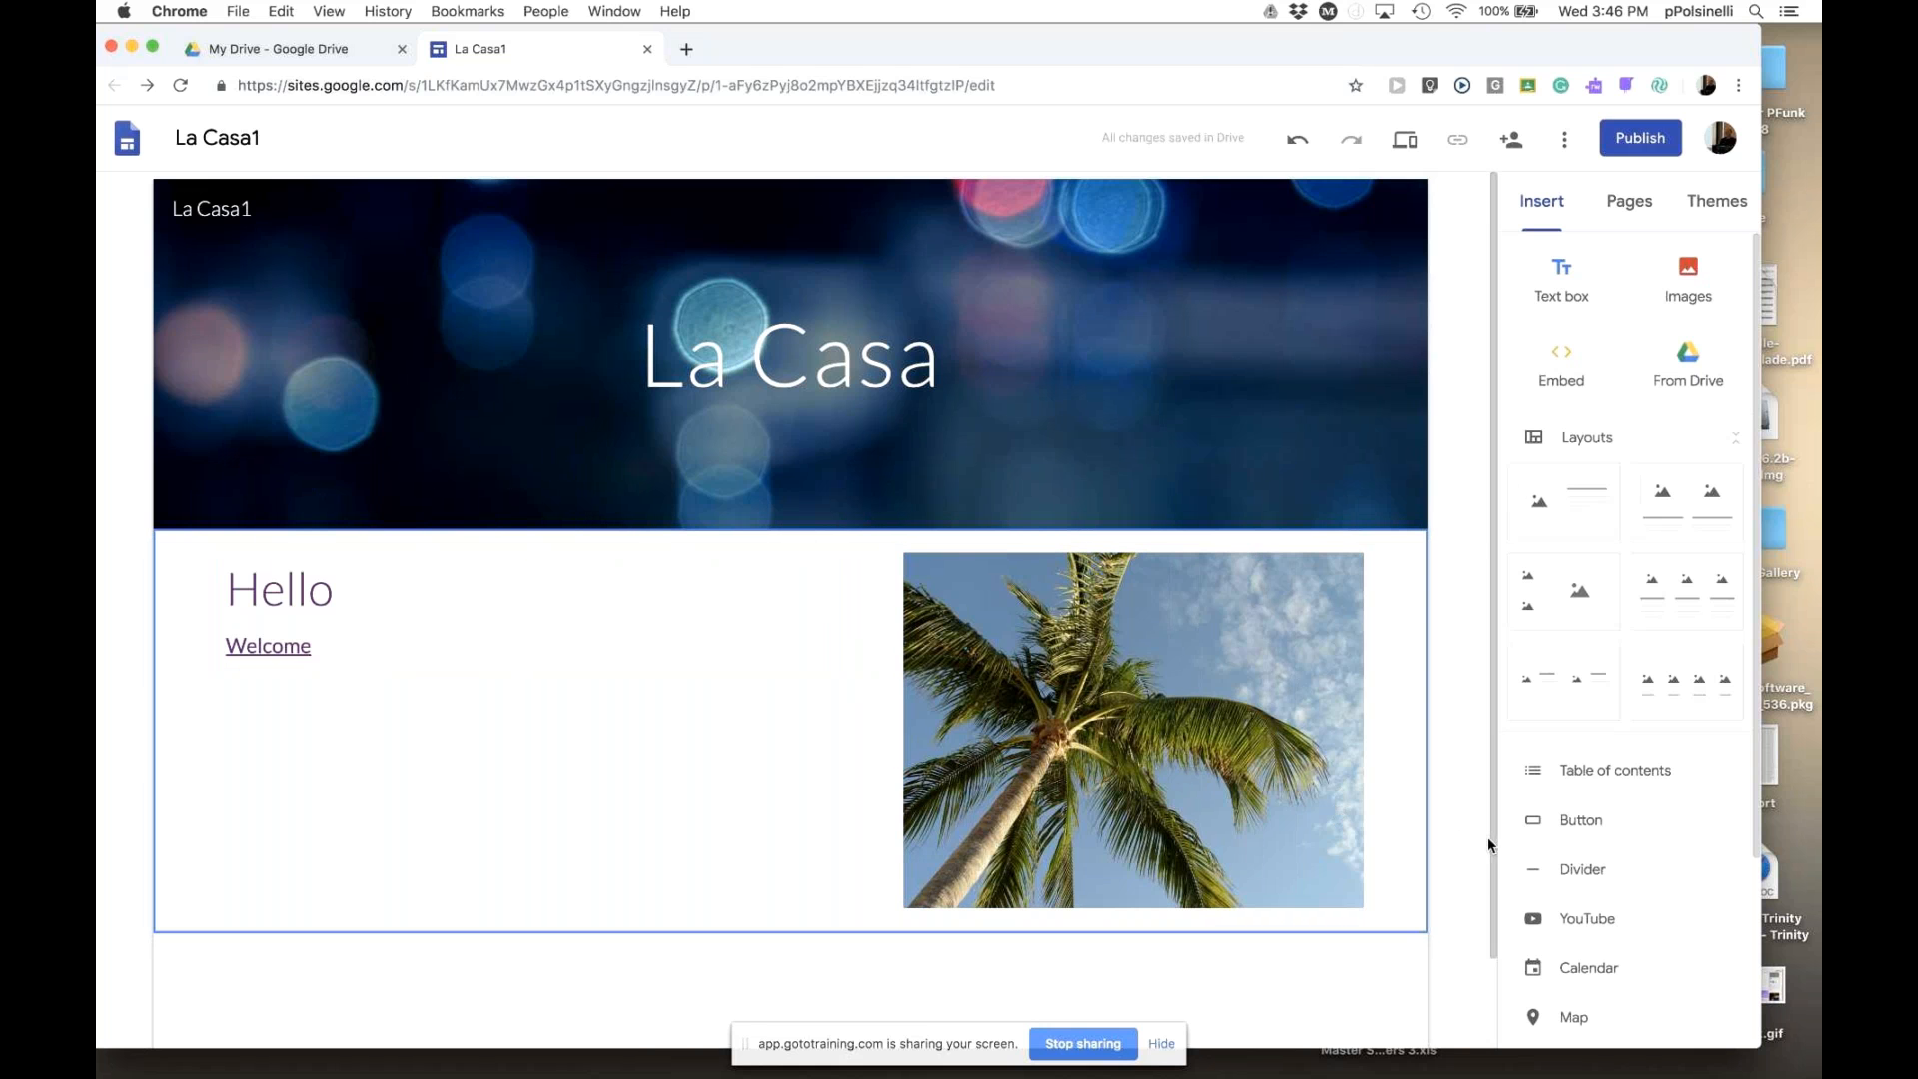
{"action": "scroll", "coordinate": [1481, 900], "scroll_direction": "down", "scroll_amount": 2}
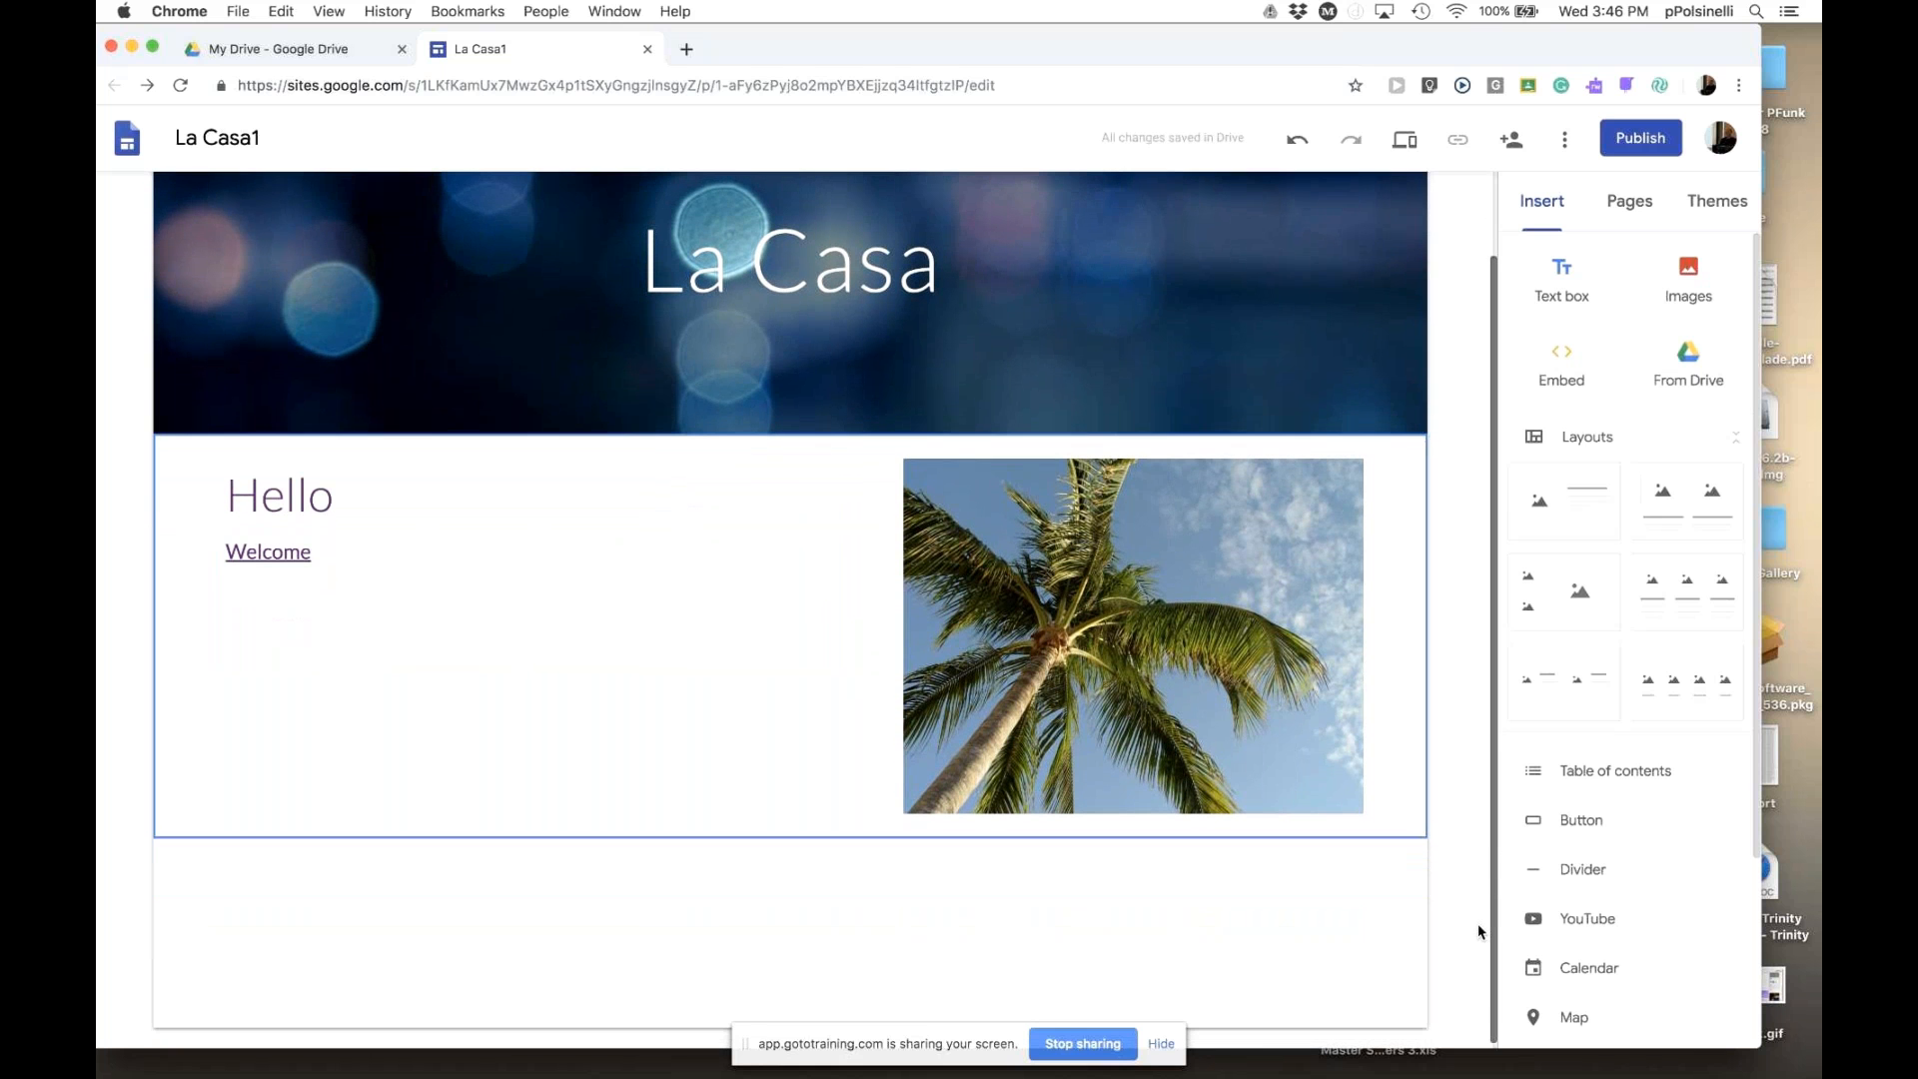
{"action": "scroll", "coordinate": [1469, 860], "scroll_direction": "up", "scroll_amount": 2}
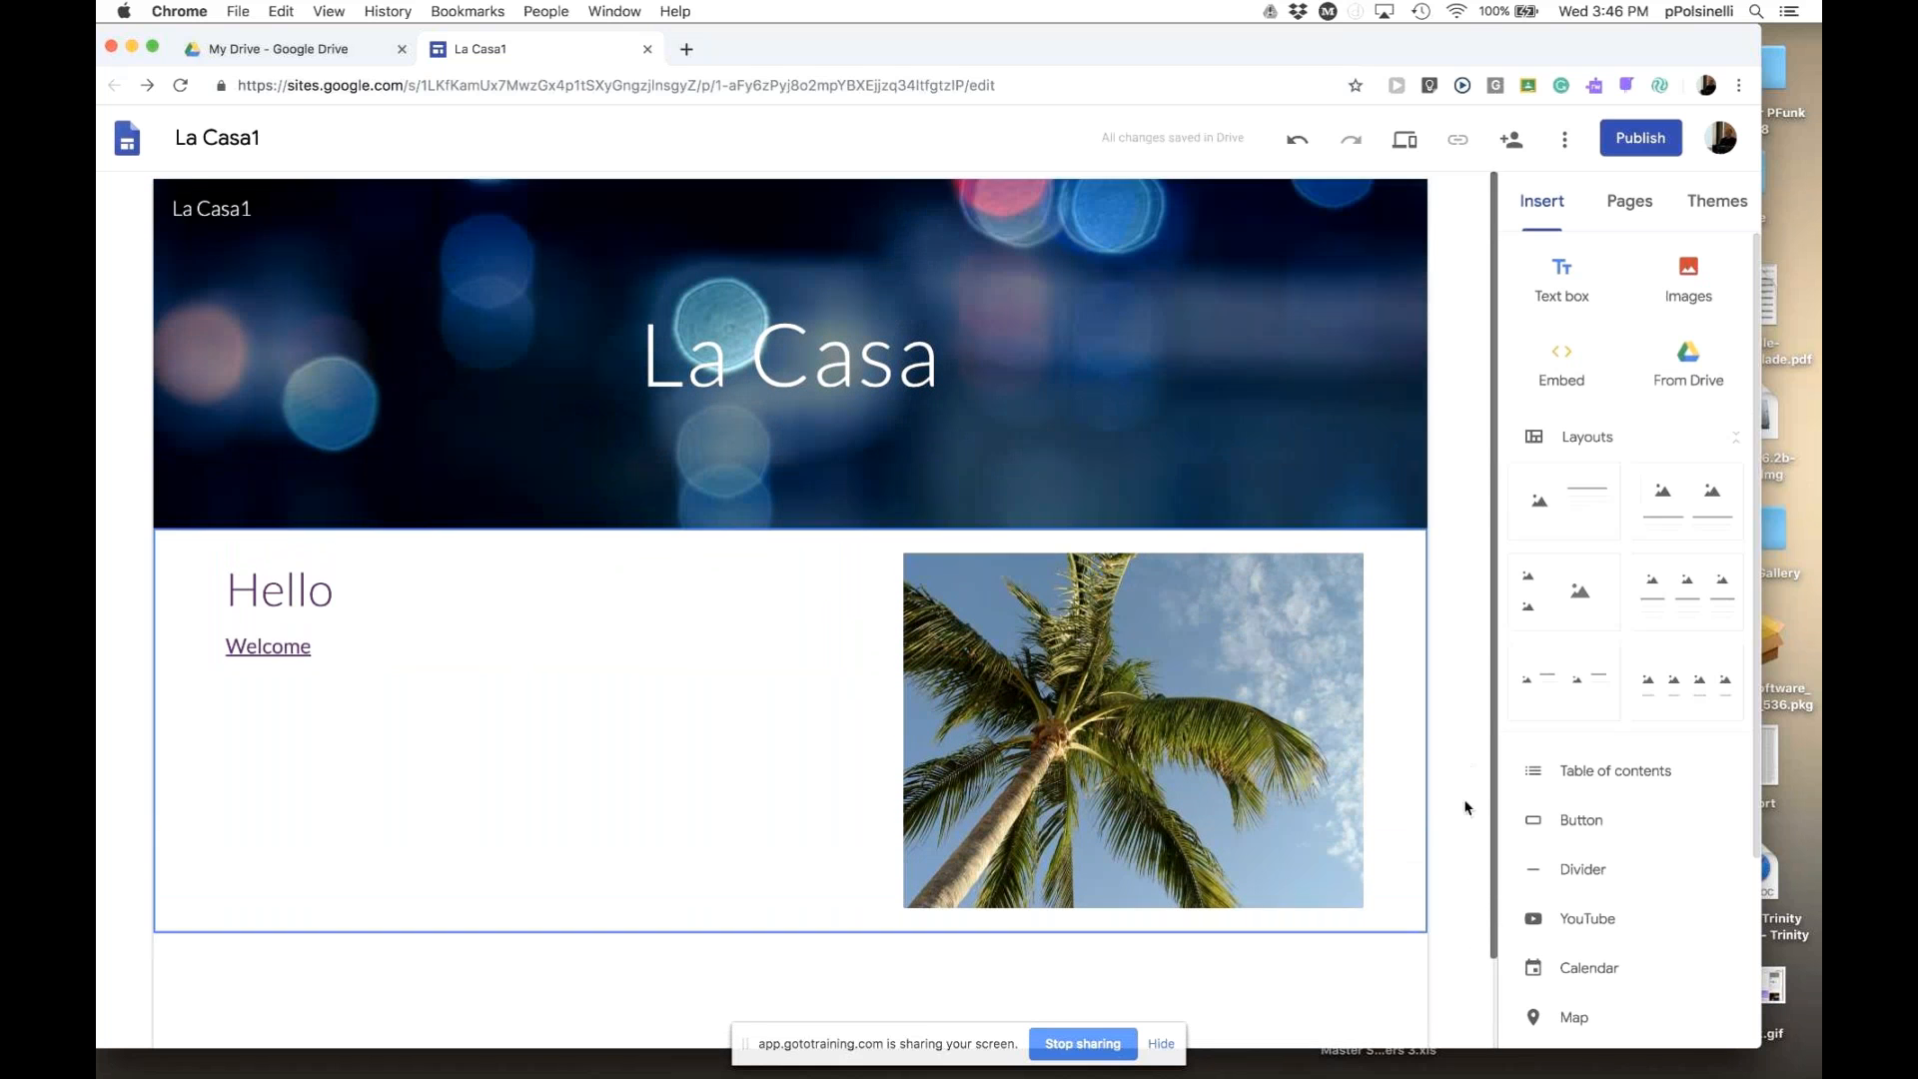
{"action": "scroll", "coordinate": [1463, 879], "scroll_direction": "down", "scroll_amount": 1}
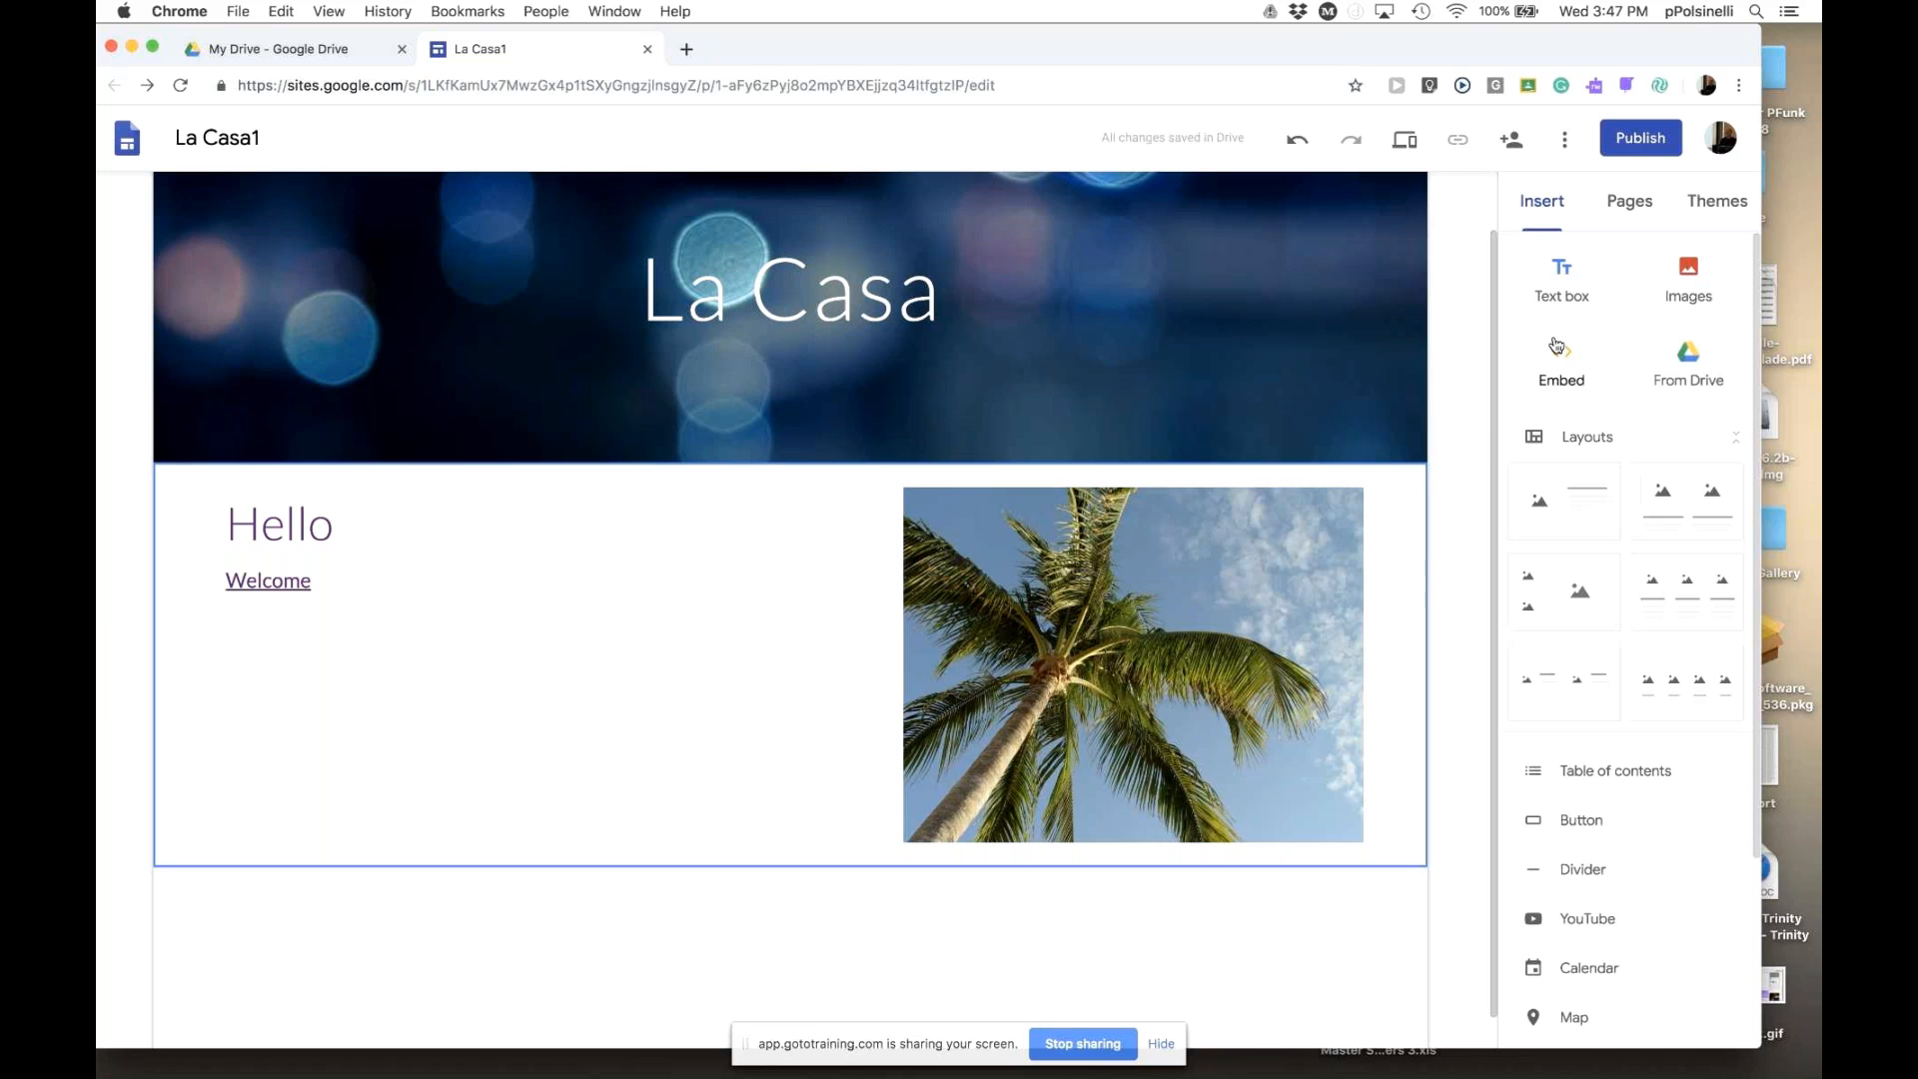
- Give the Hello and palm tree section the purple Emphasis 2 background
{"action": "left_click", "coordinate": [1564, 287]}
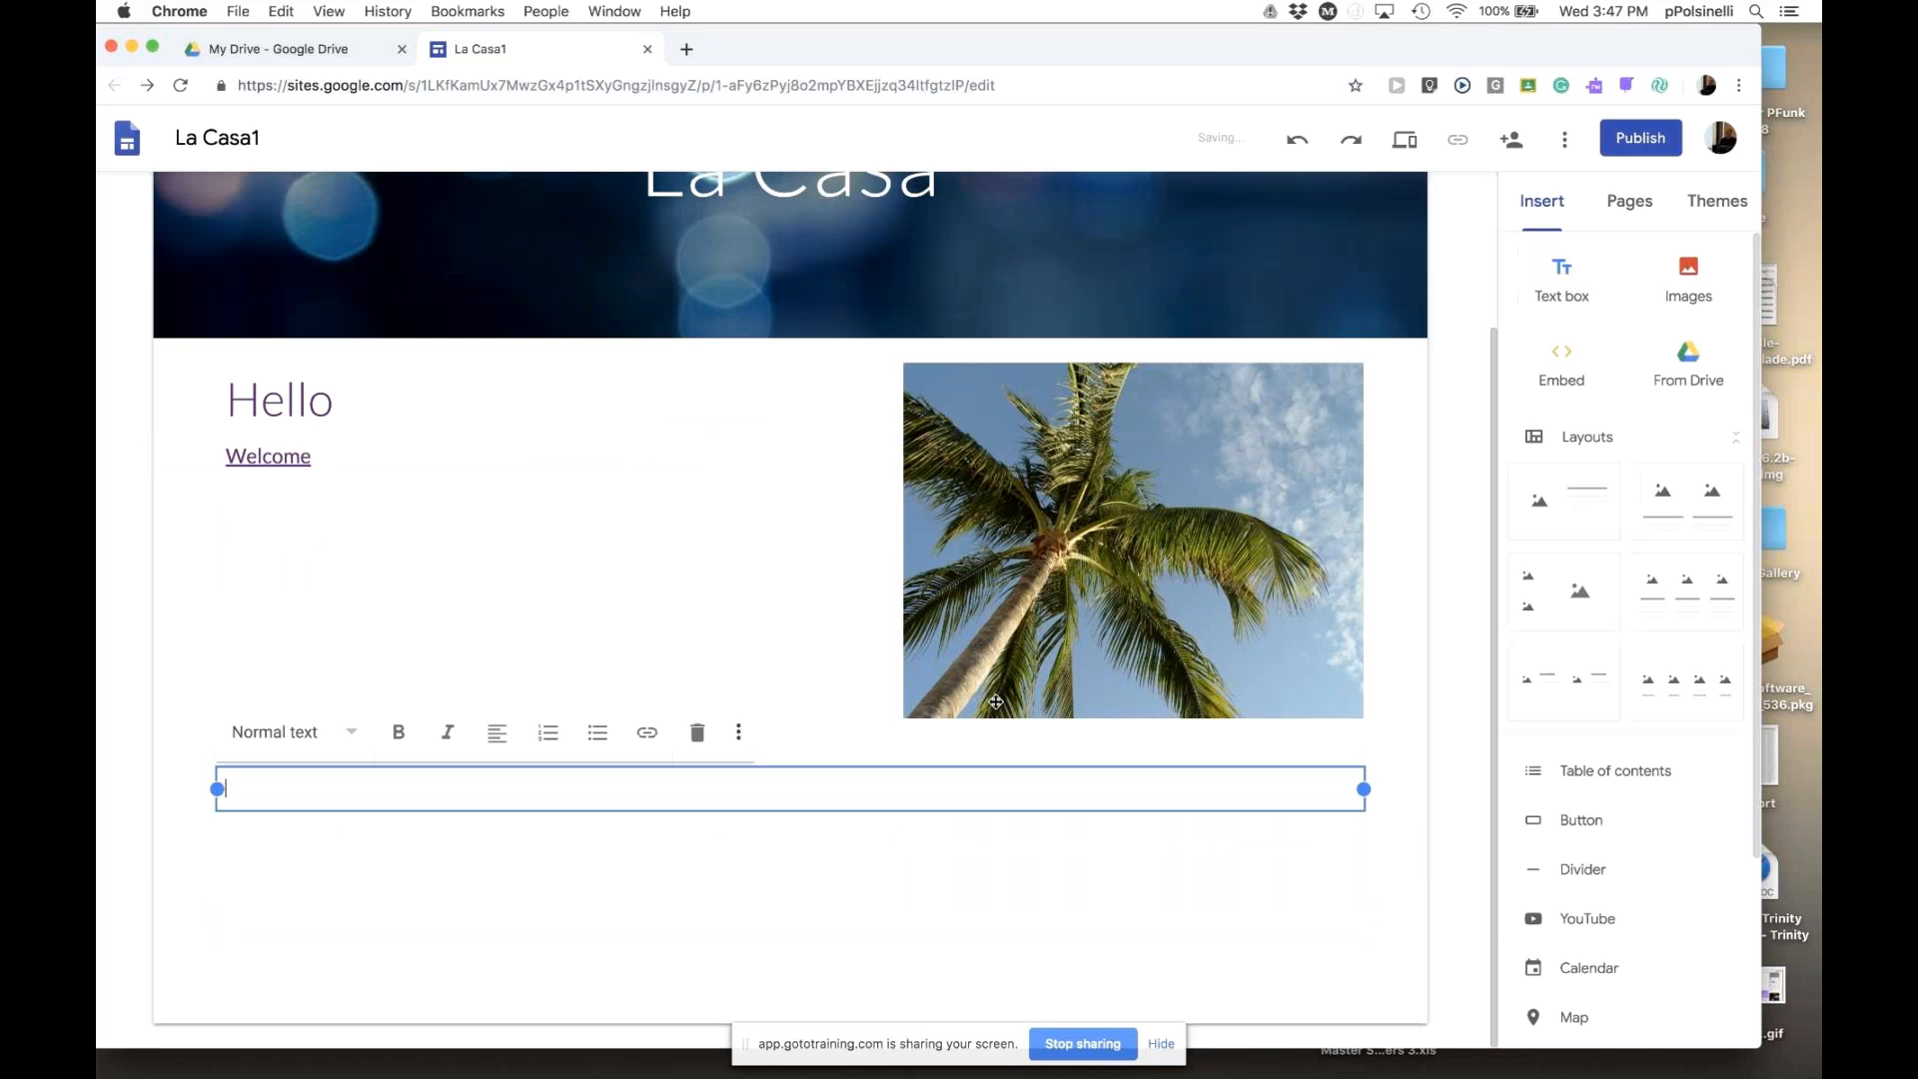
{"action": "left_click", "coordinate": [1088, 869]}
{"action": "left_click", "coordinate": [1408, 774]}
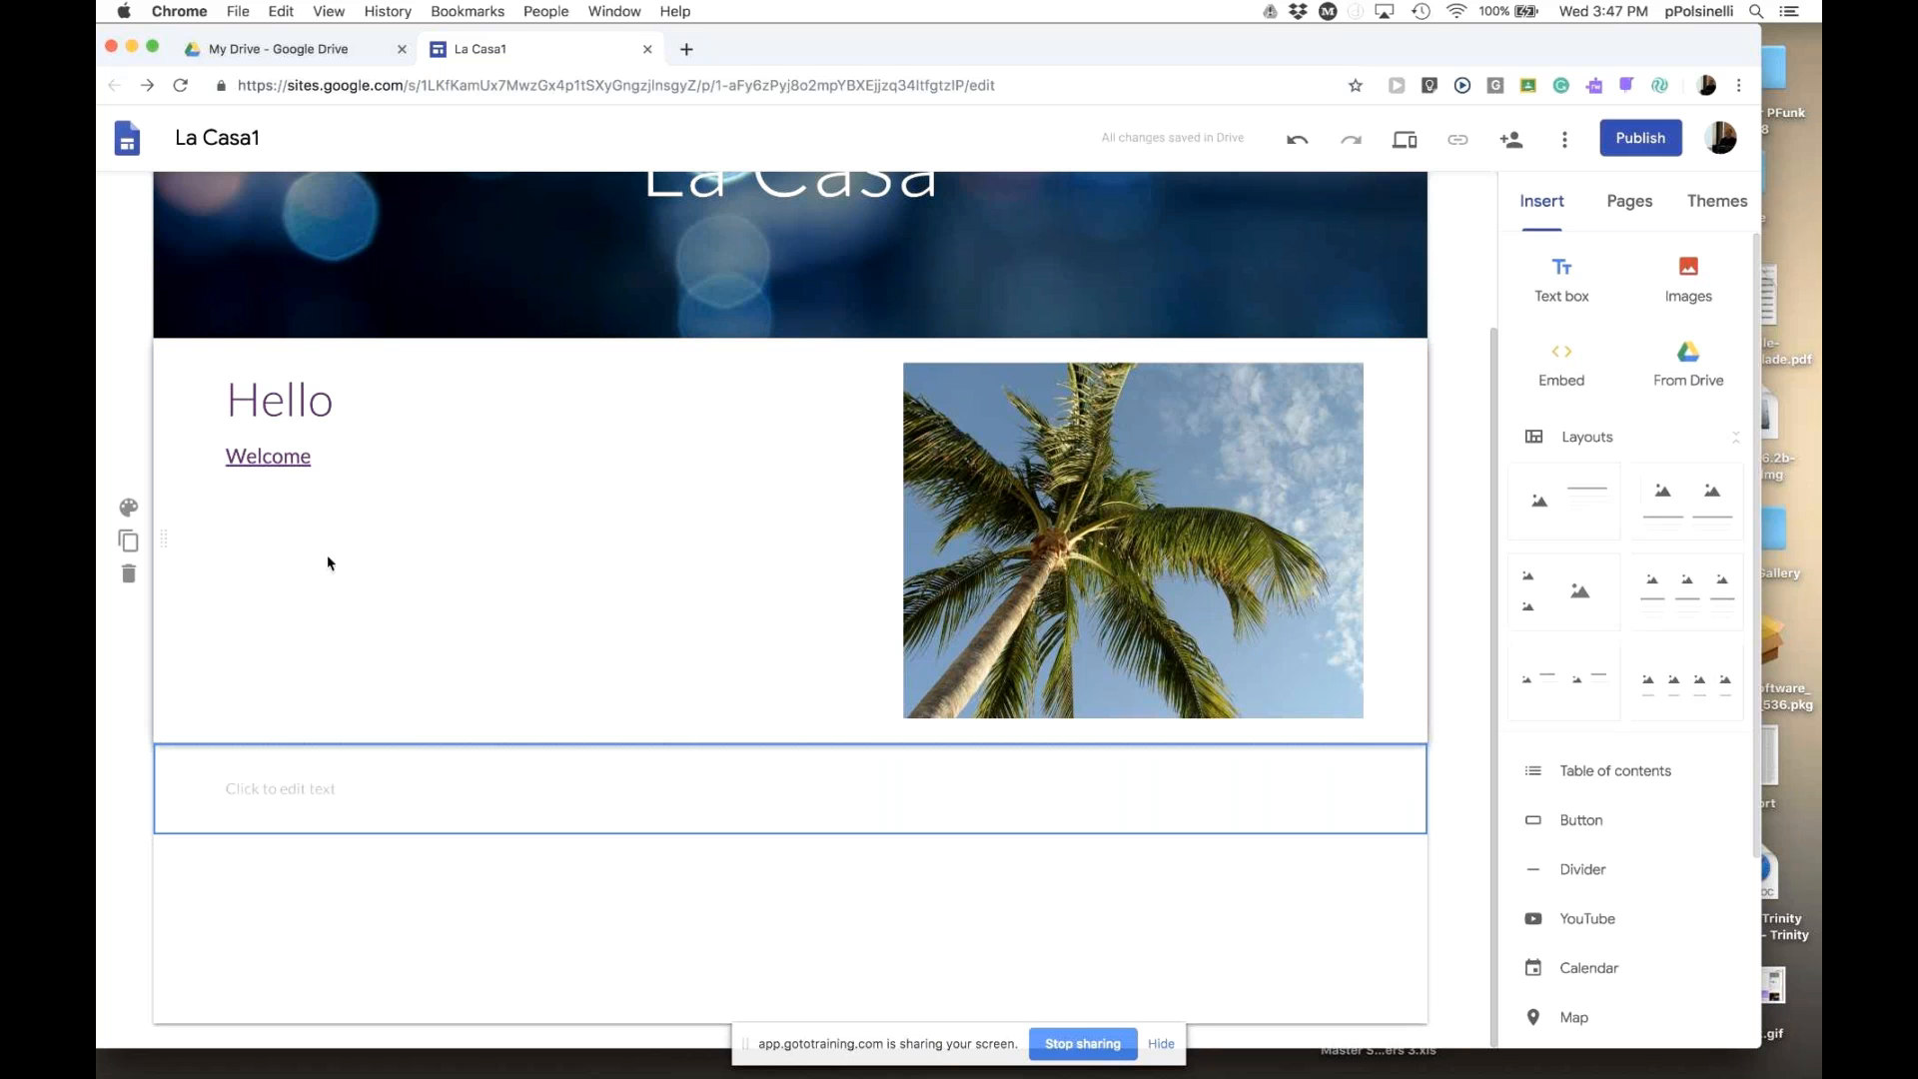
{"action": "left_click", "coordinate": [128, 508]}
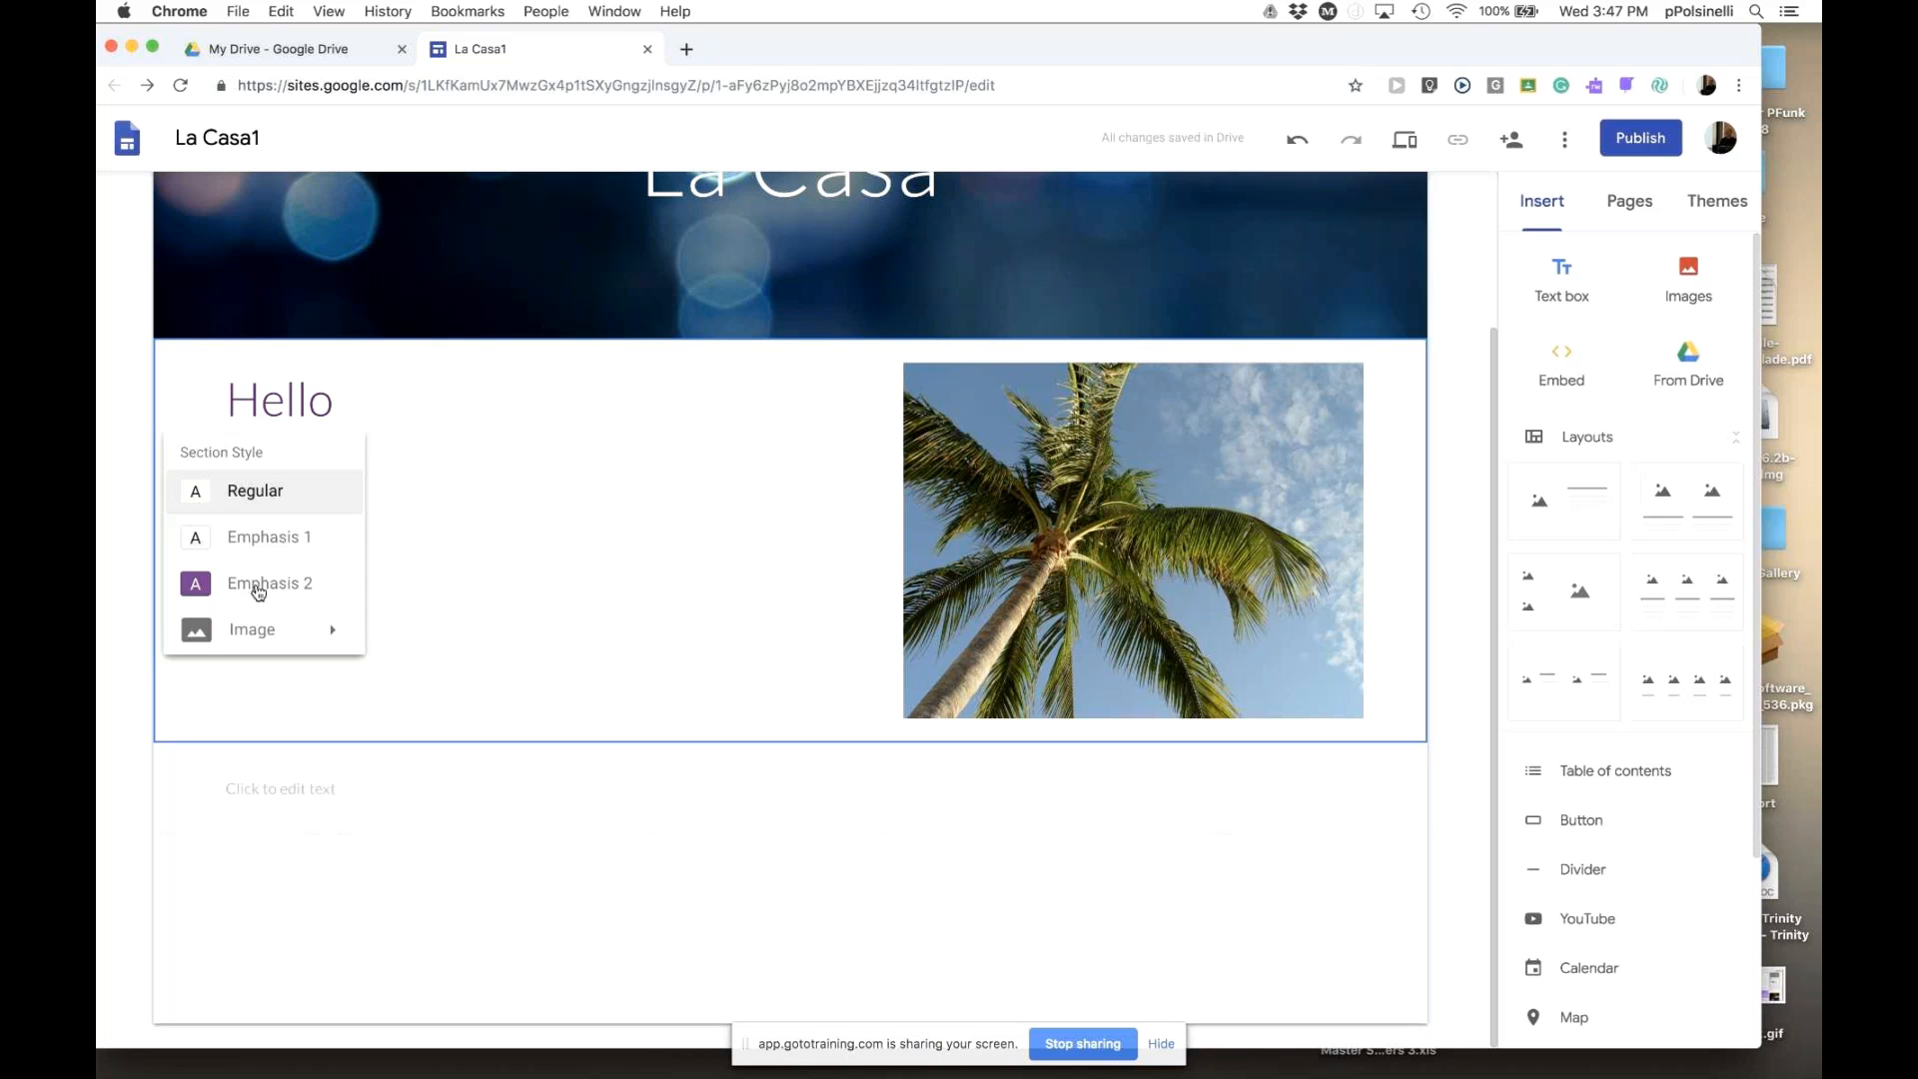
{"action": "left_click", "coordinate": [253, 544]}
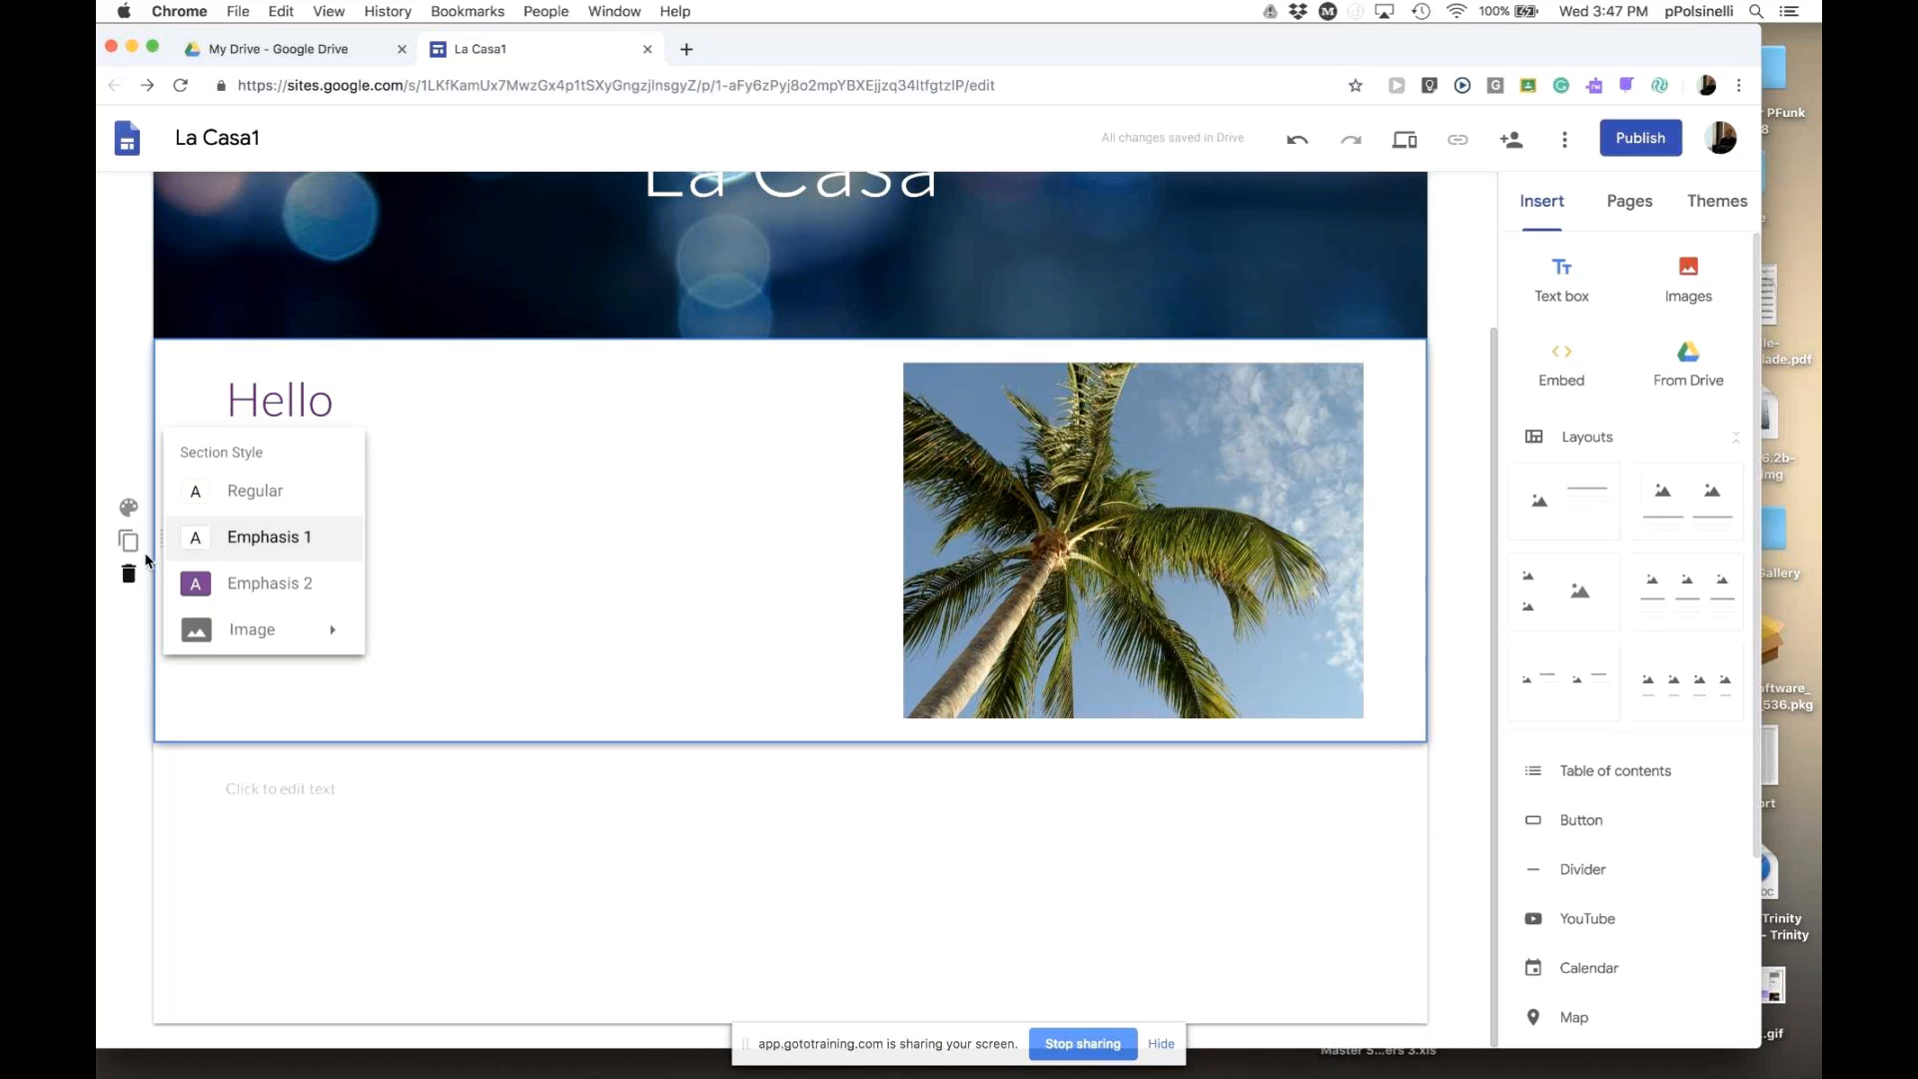
{"action": "left_click", "coordinate": [253, 585]}
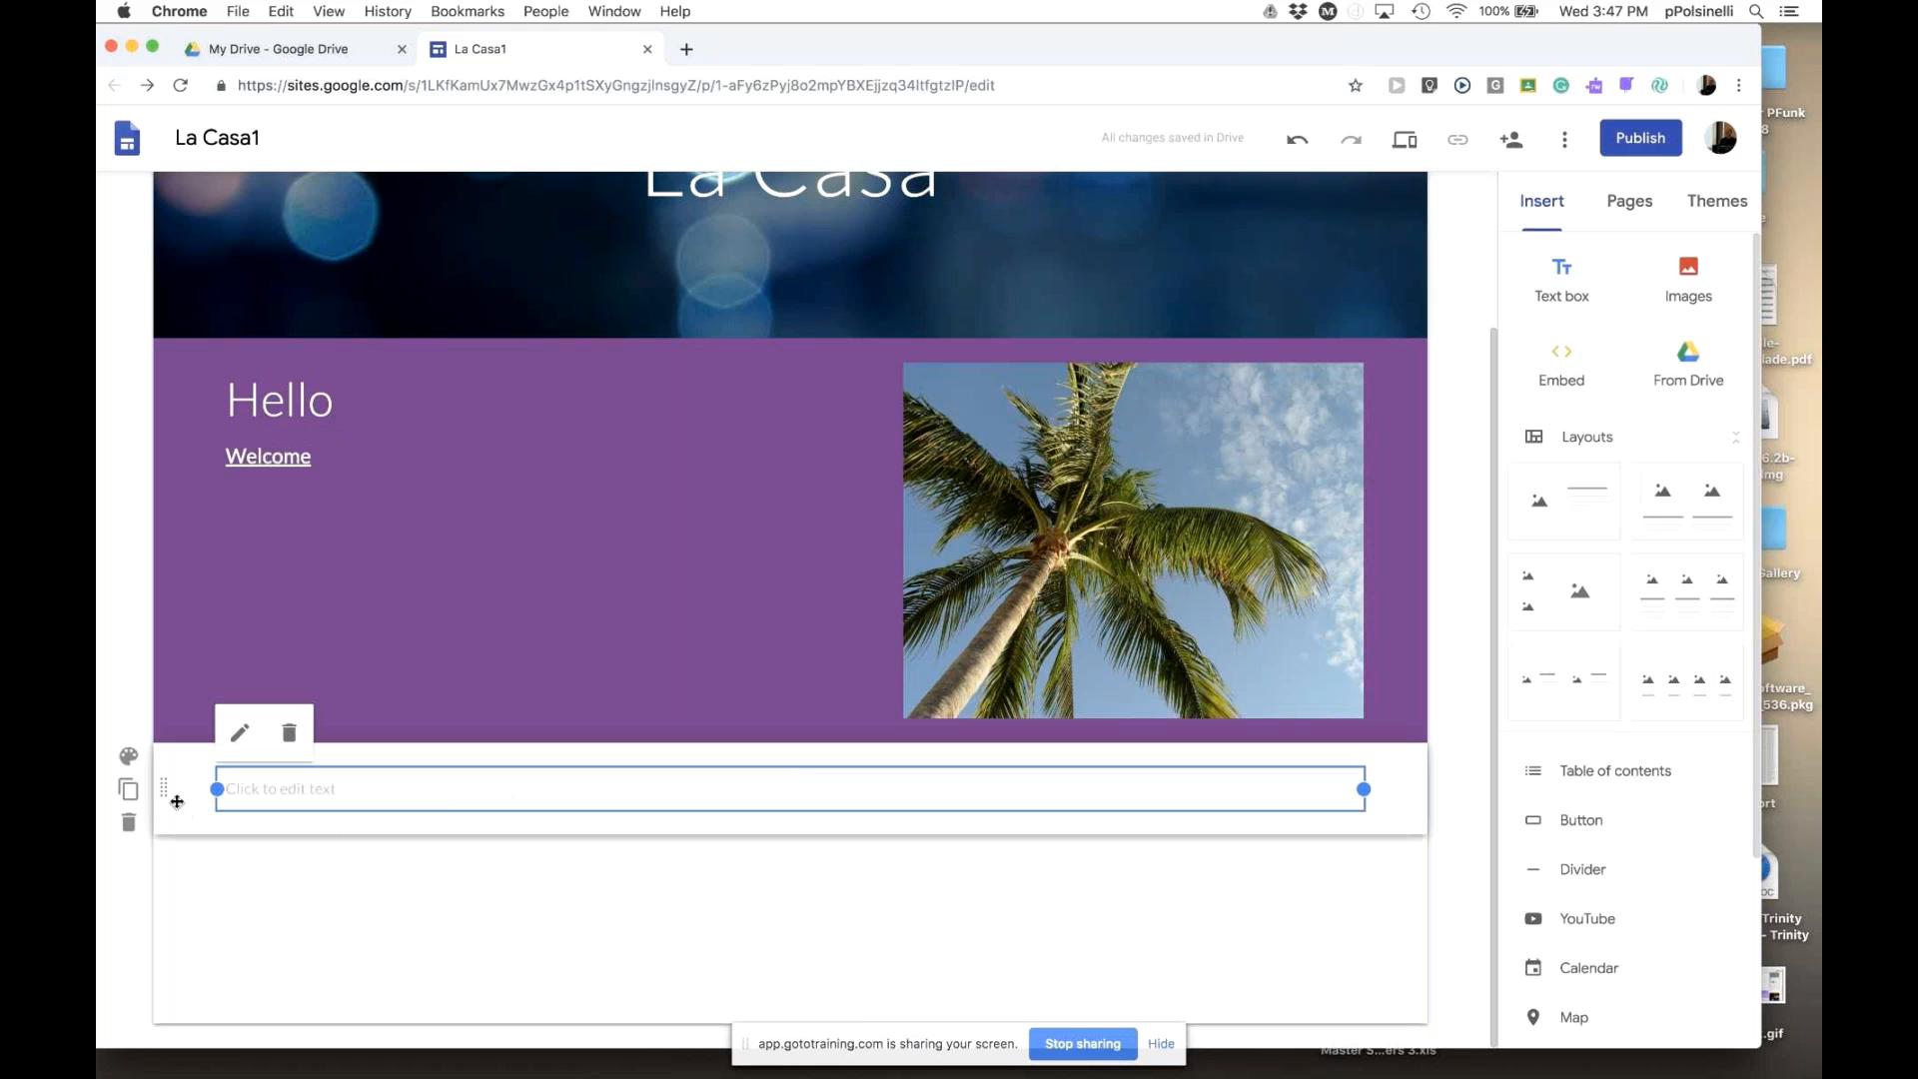
- Delete the leftover empty text box section below the purple section
{"action": "left_click", "coordinate": [130, 757]}
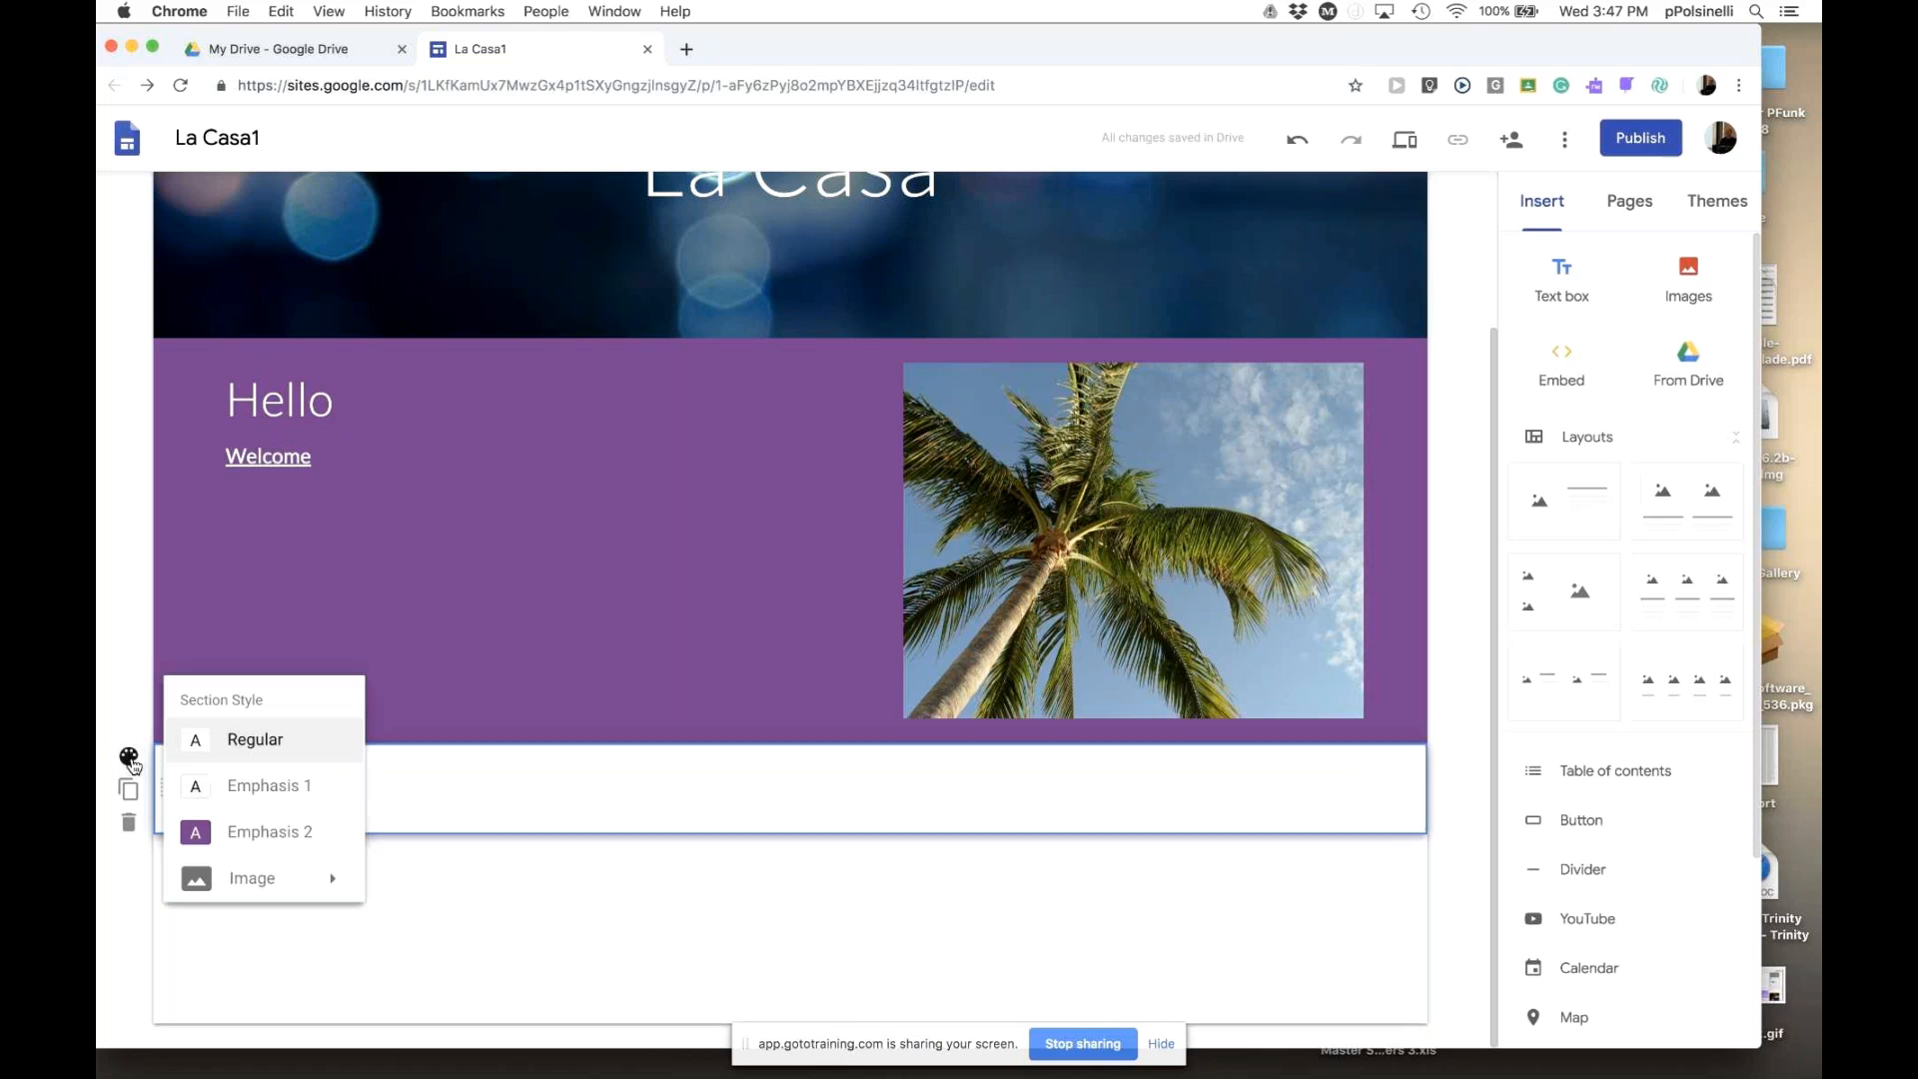
{"action": "left_click", "coordinate": [221, 797]}
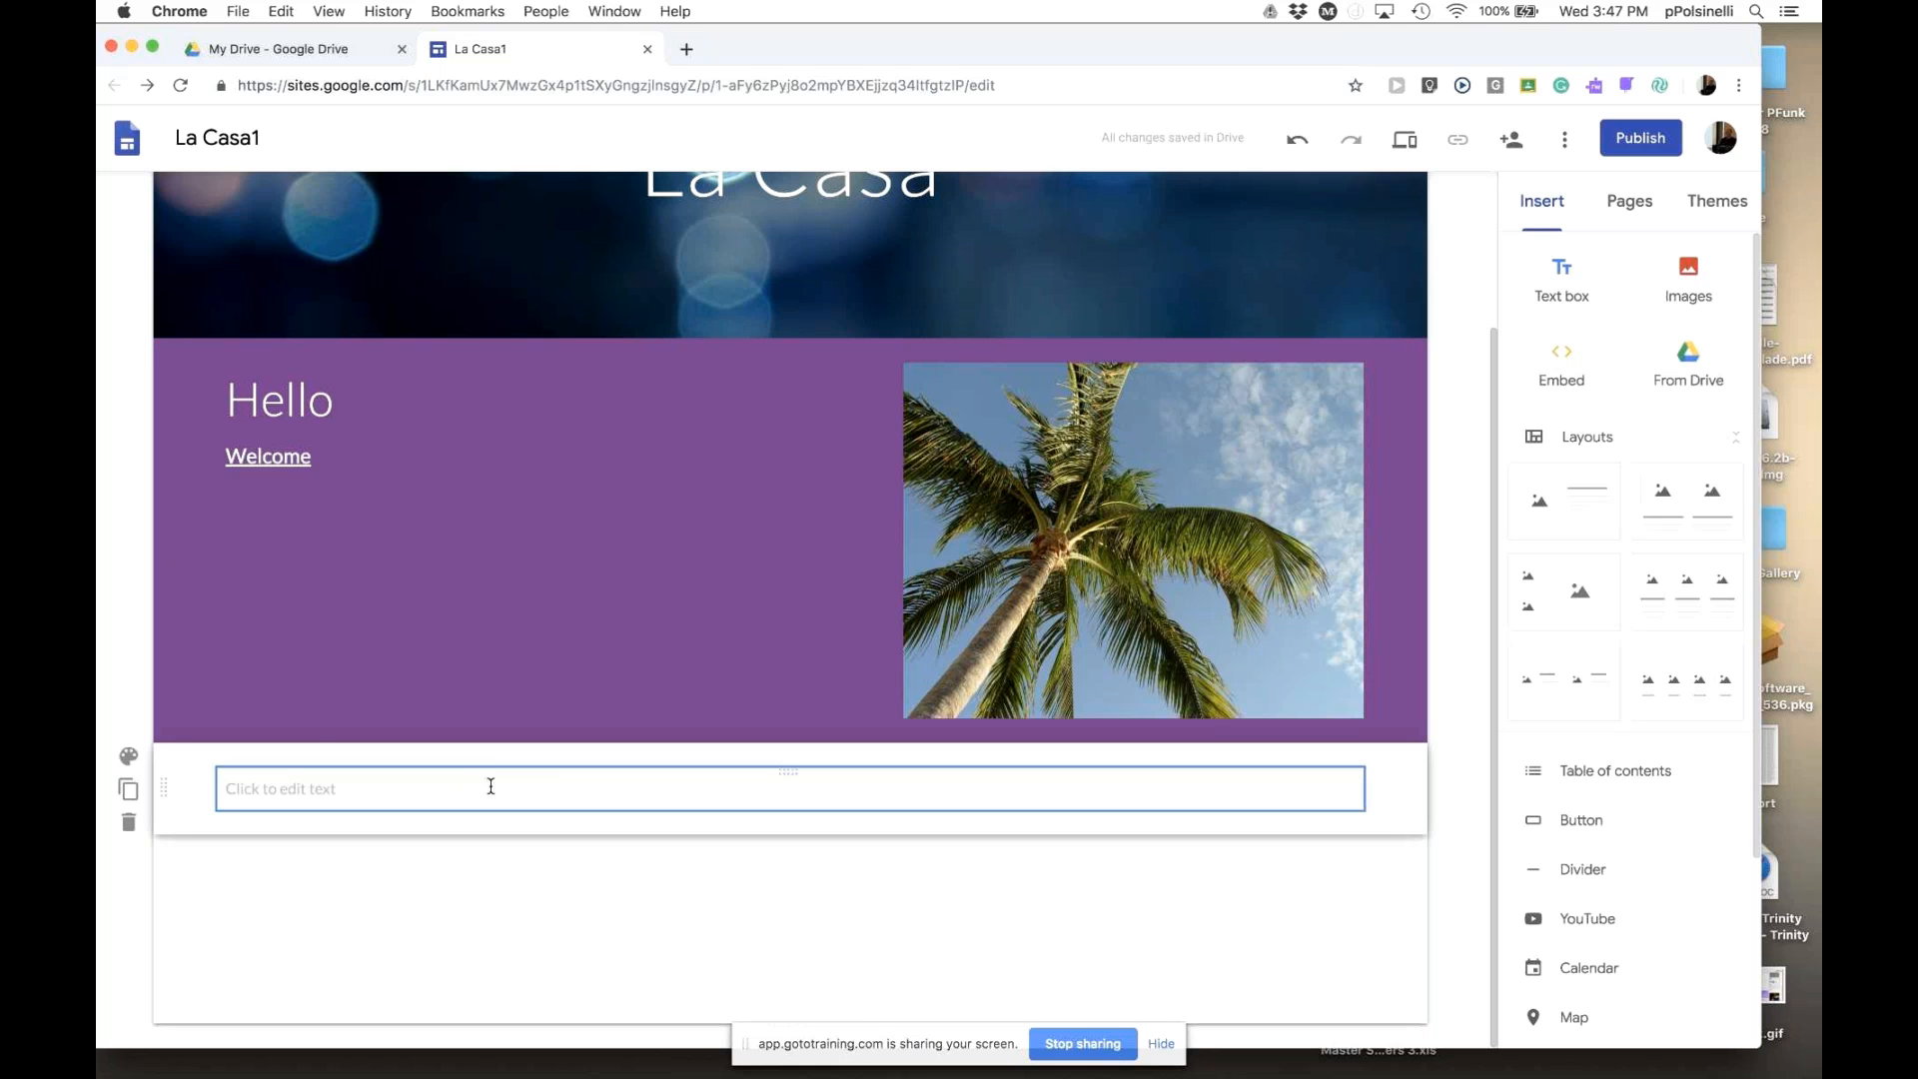
{"action": "left_click", "coordinate": [498, 772]}
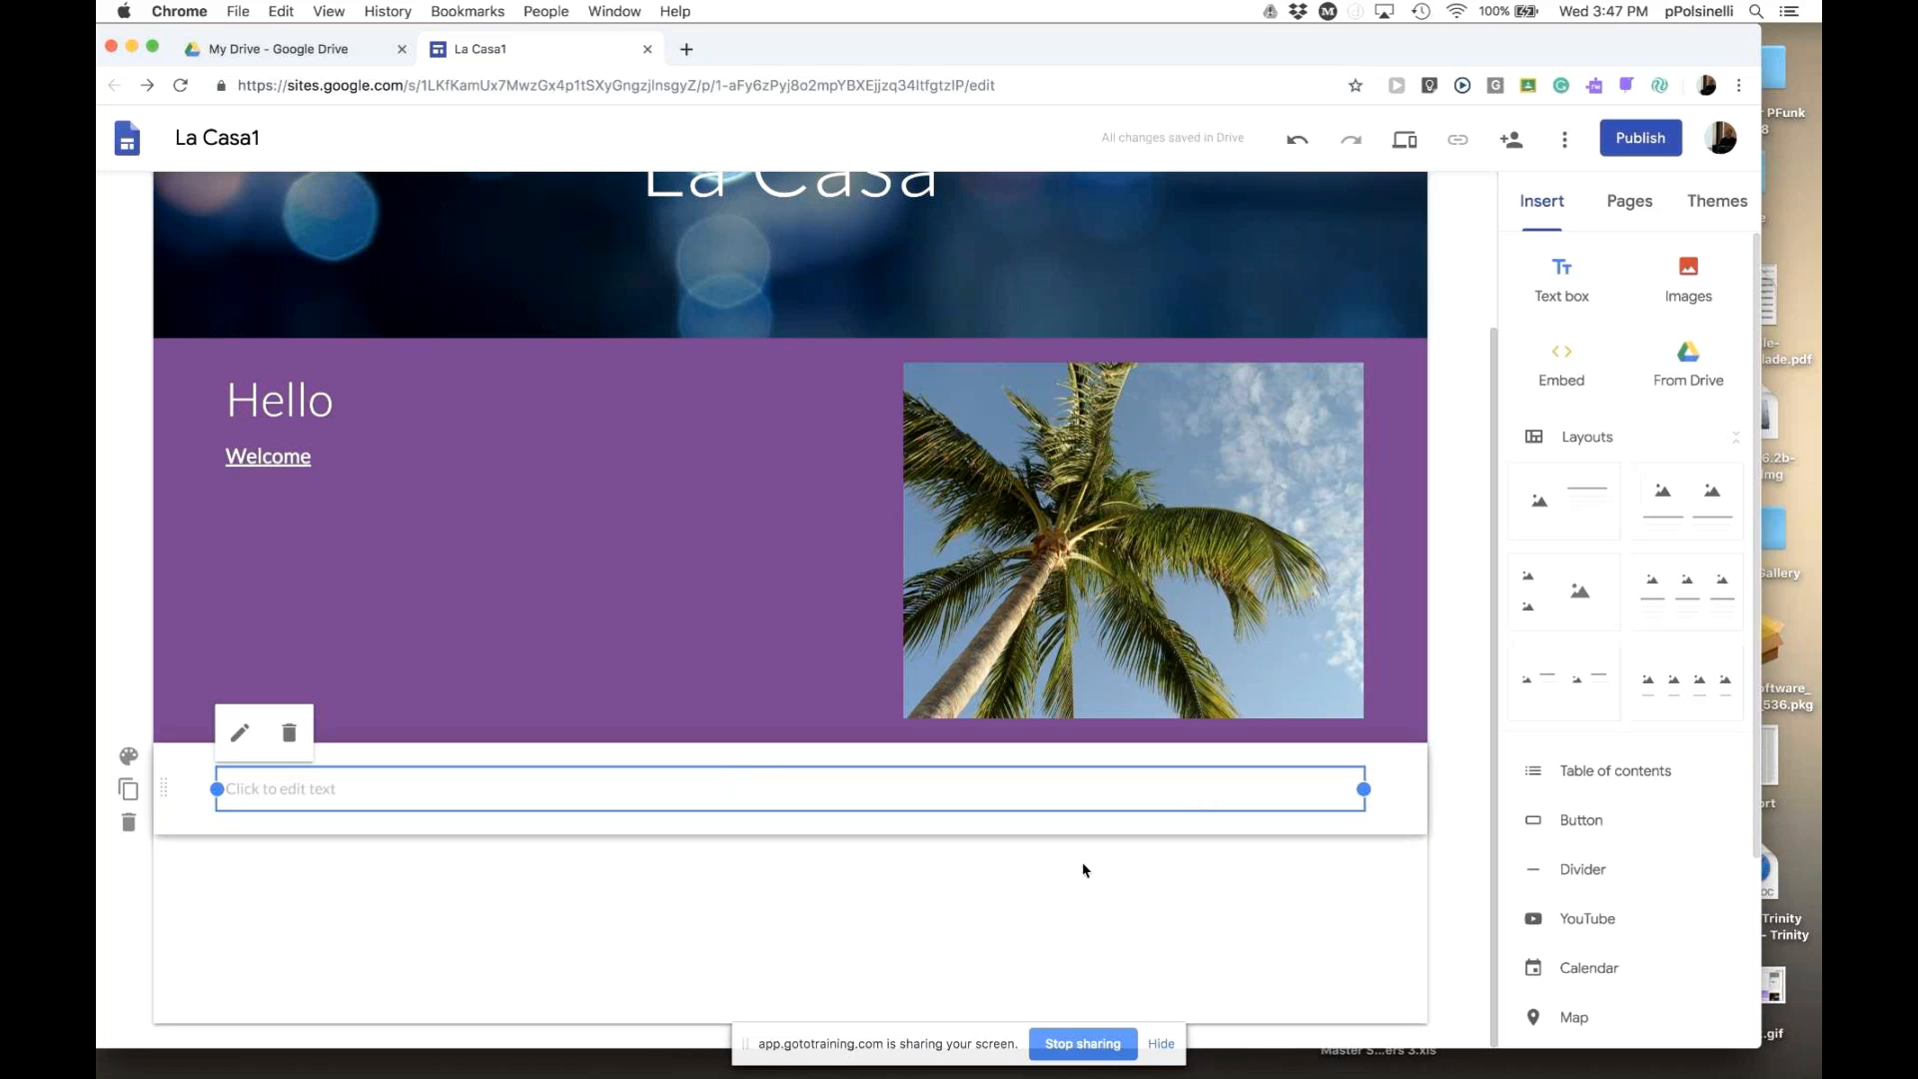
{"action": "left_click", "coordinate": [918, 975]}
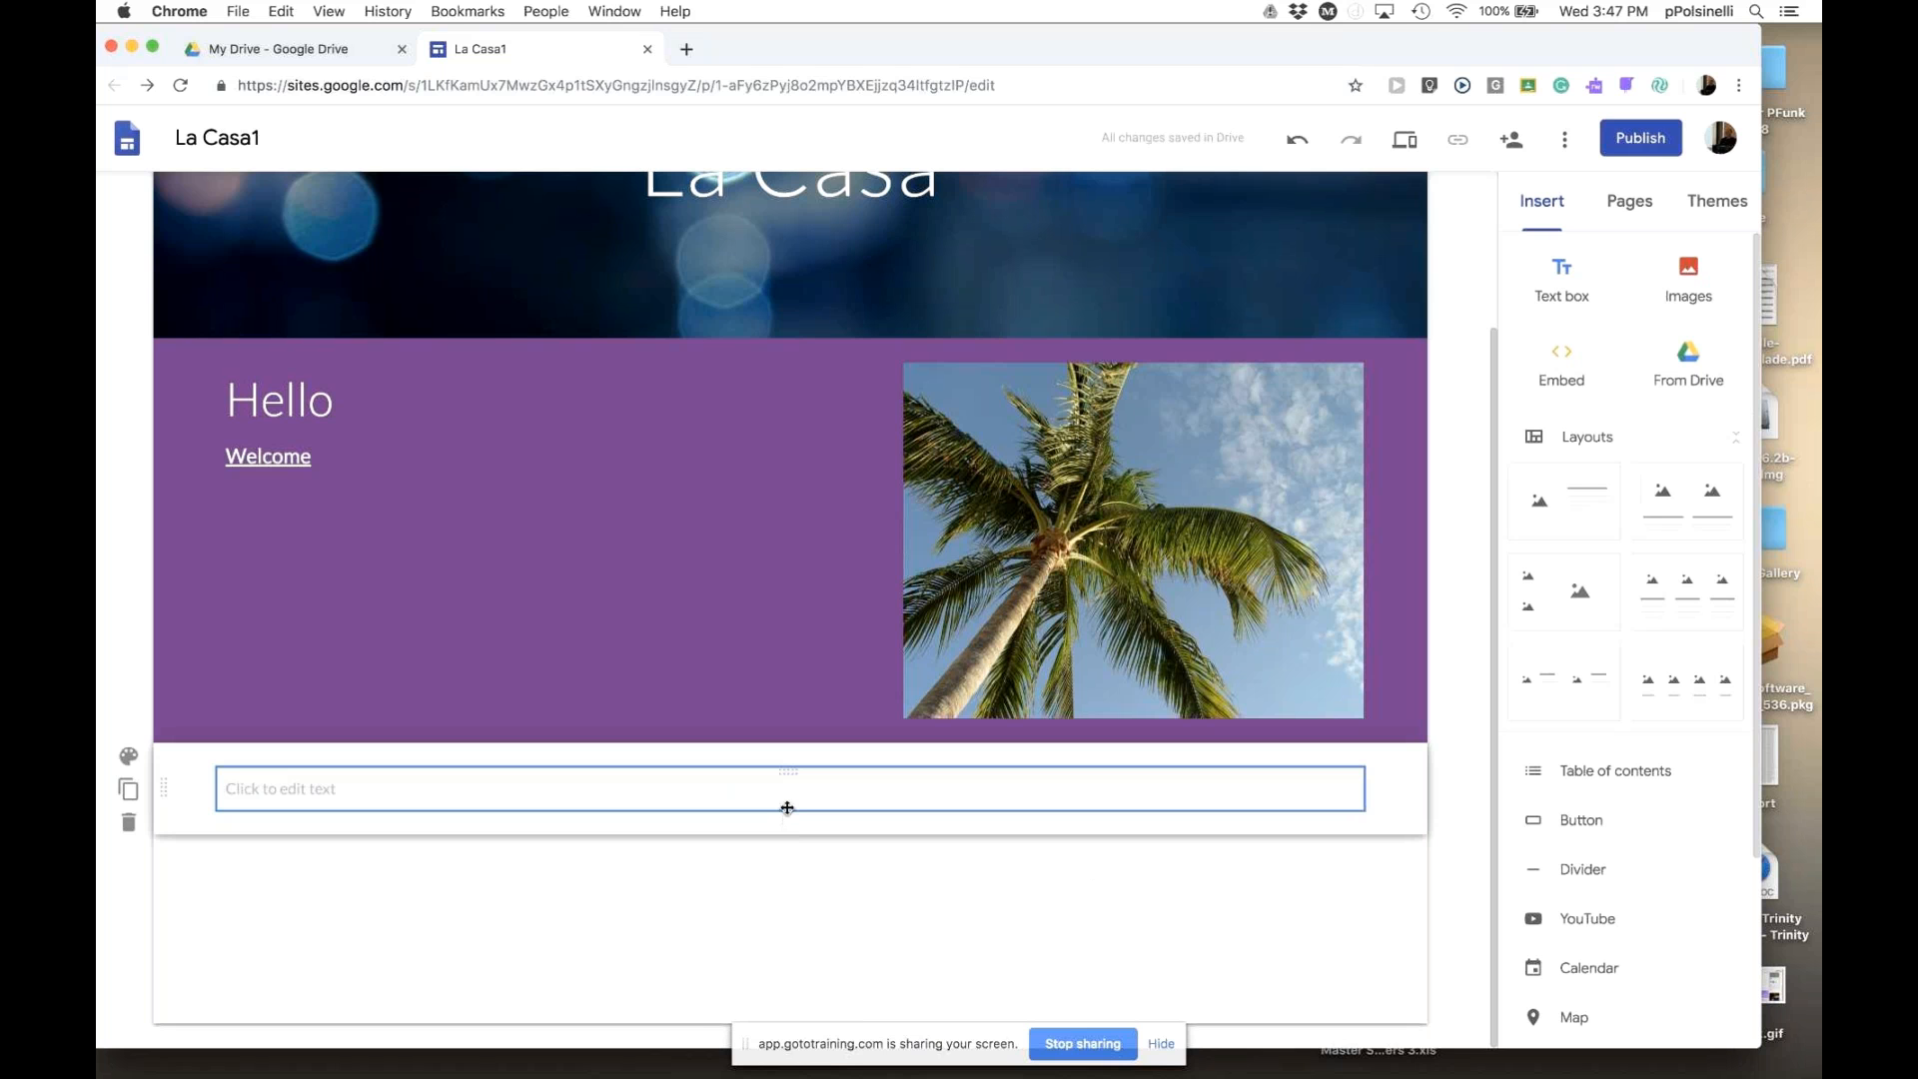
{"action": "left_click", "coordinate": [794, 805]}
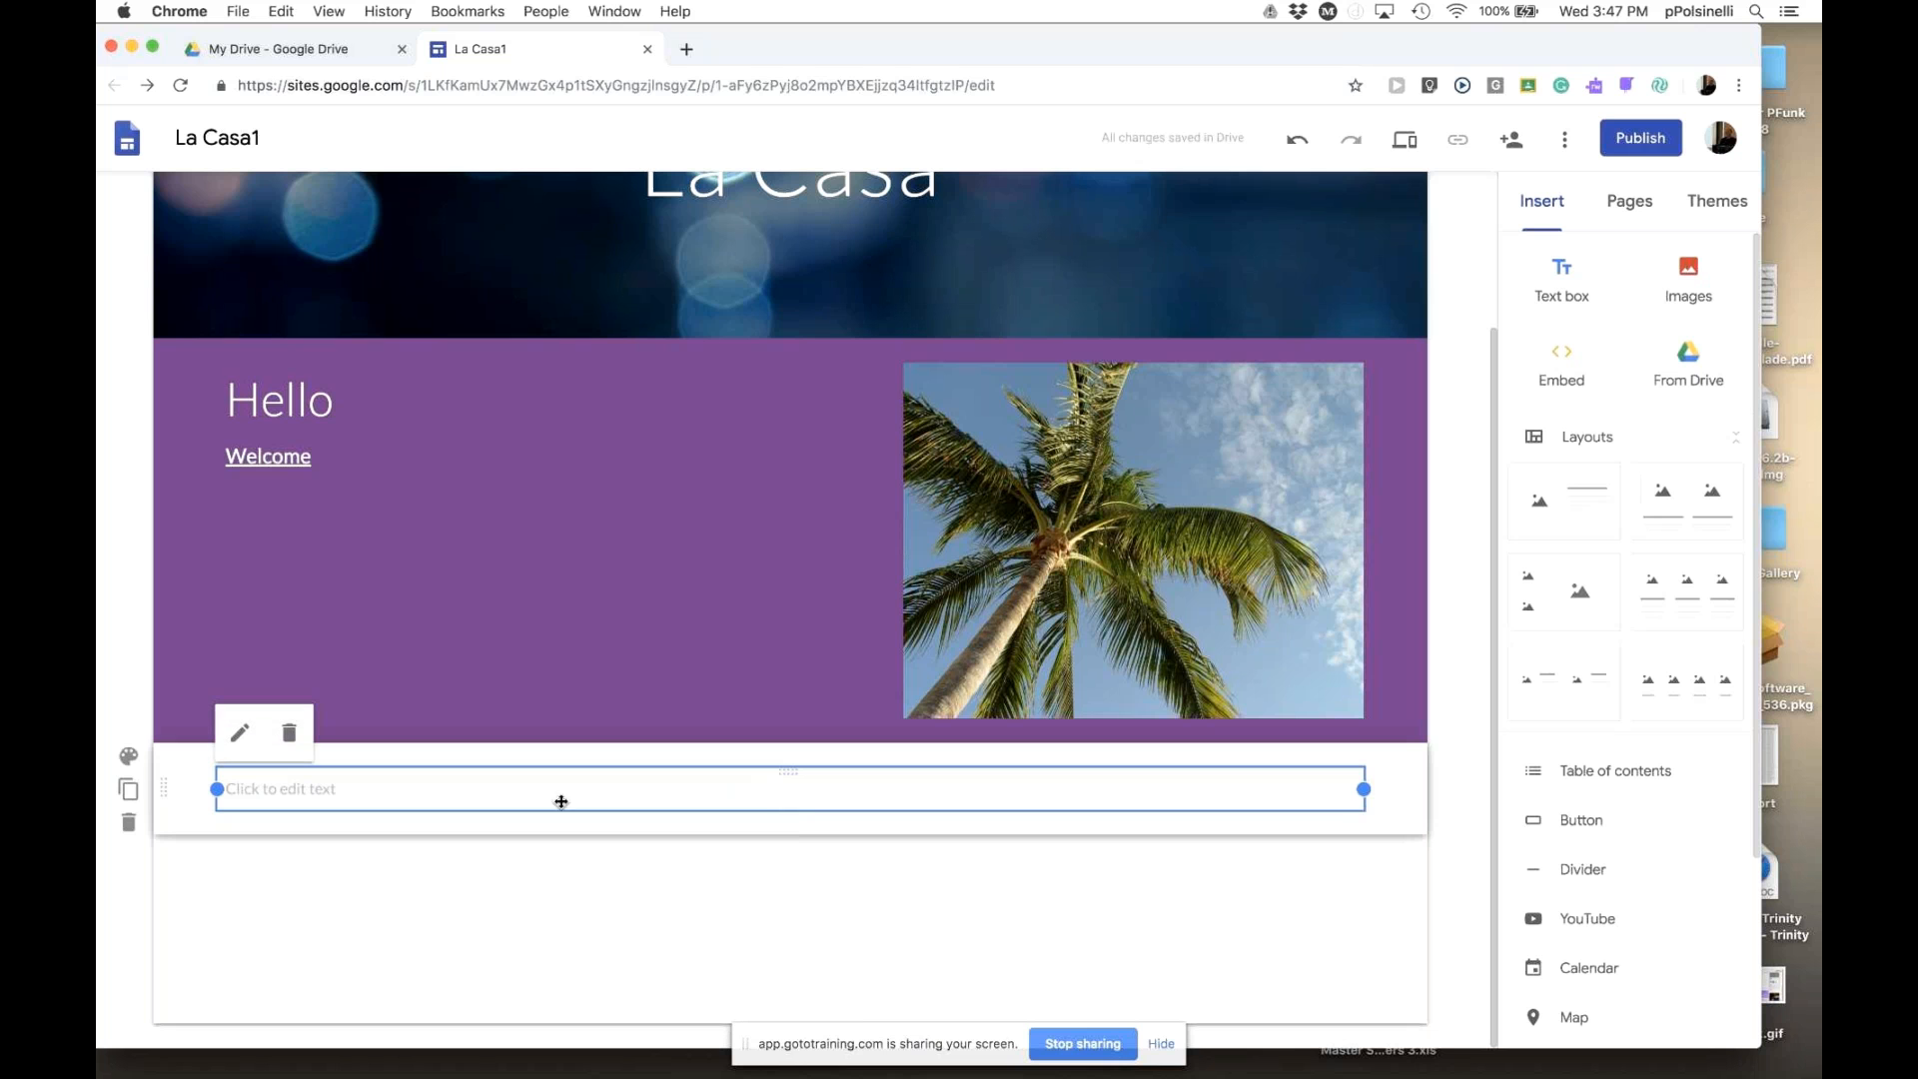
{"action": "left_click", "coordinate": [291, 737]}
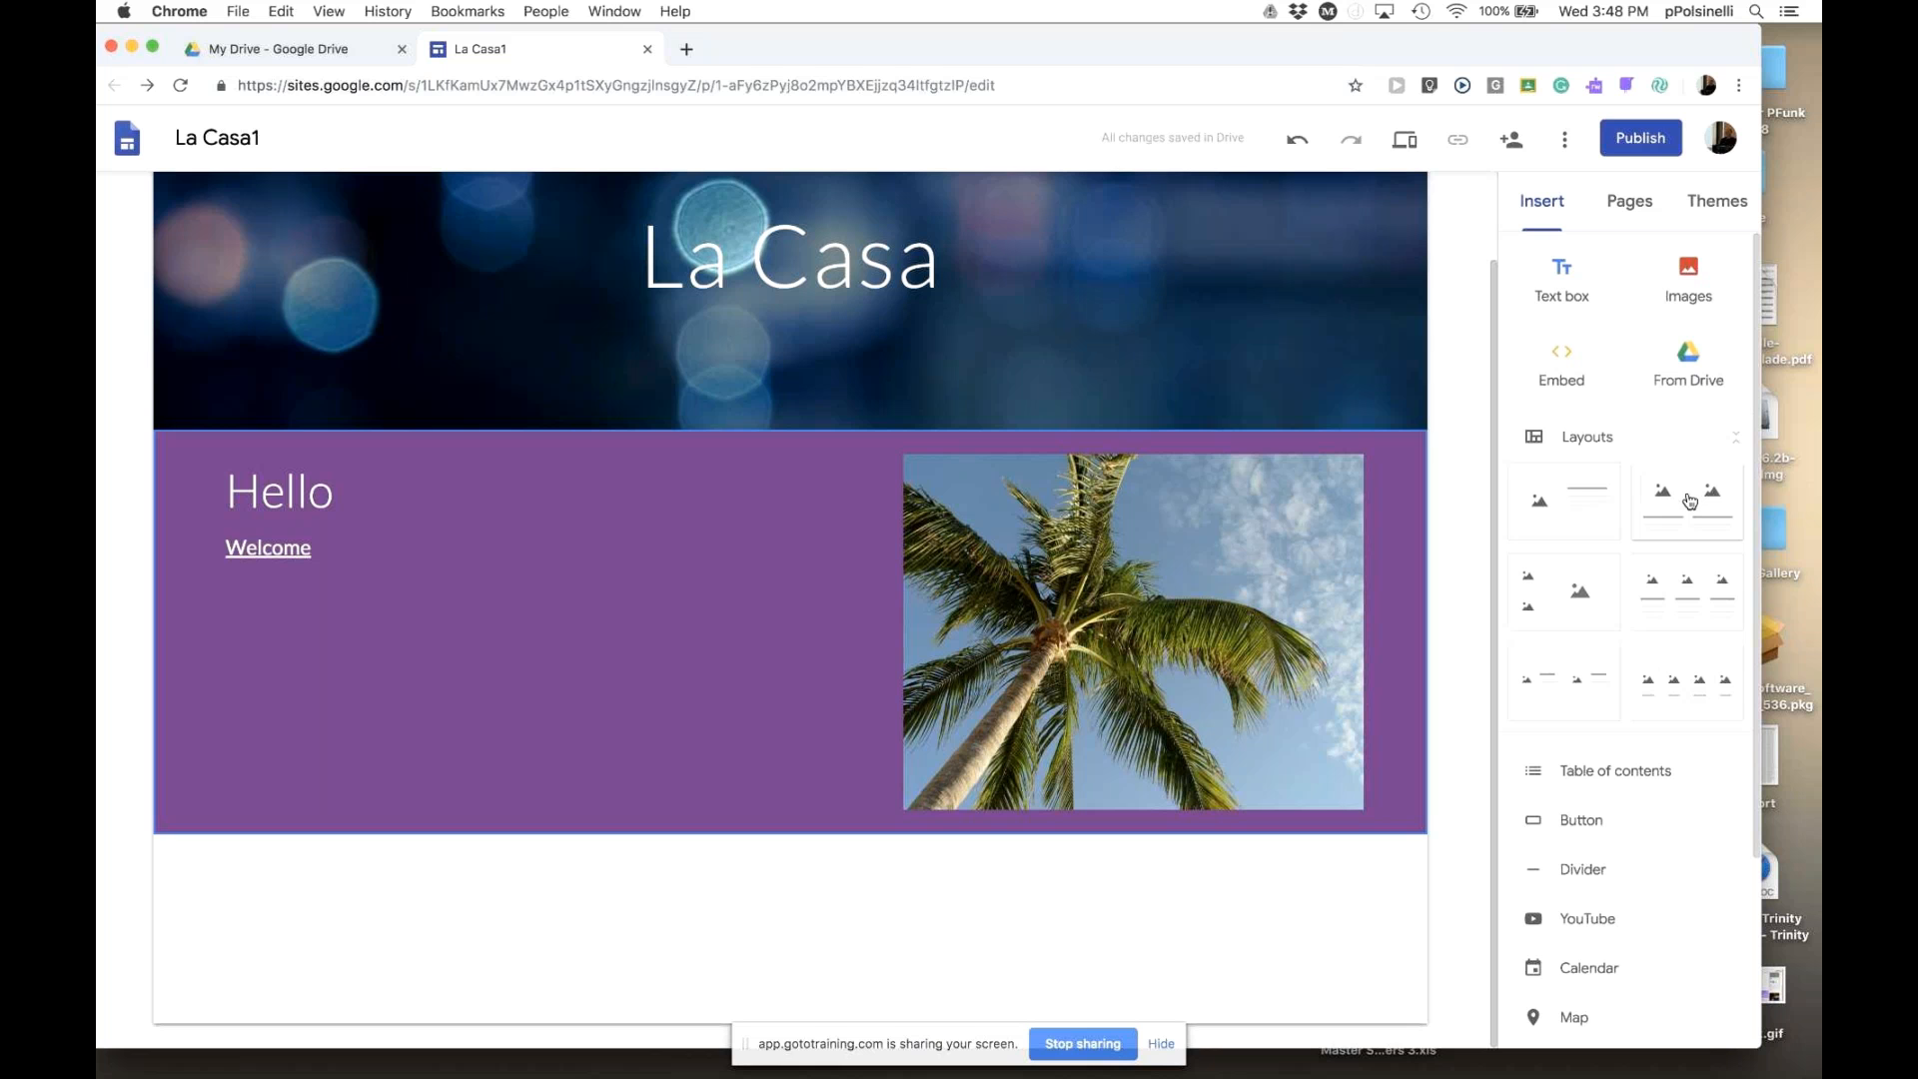
- Drop the two-image layout below the purple section and choose Select image for its left placeholder
{"action": "left_click_drag", "start_coordinate": [1692, 502], "coordinate": [1044, 976]}
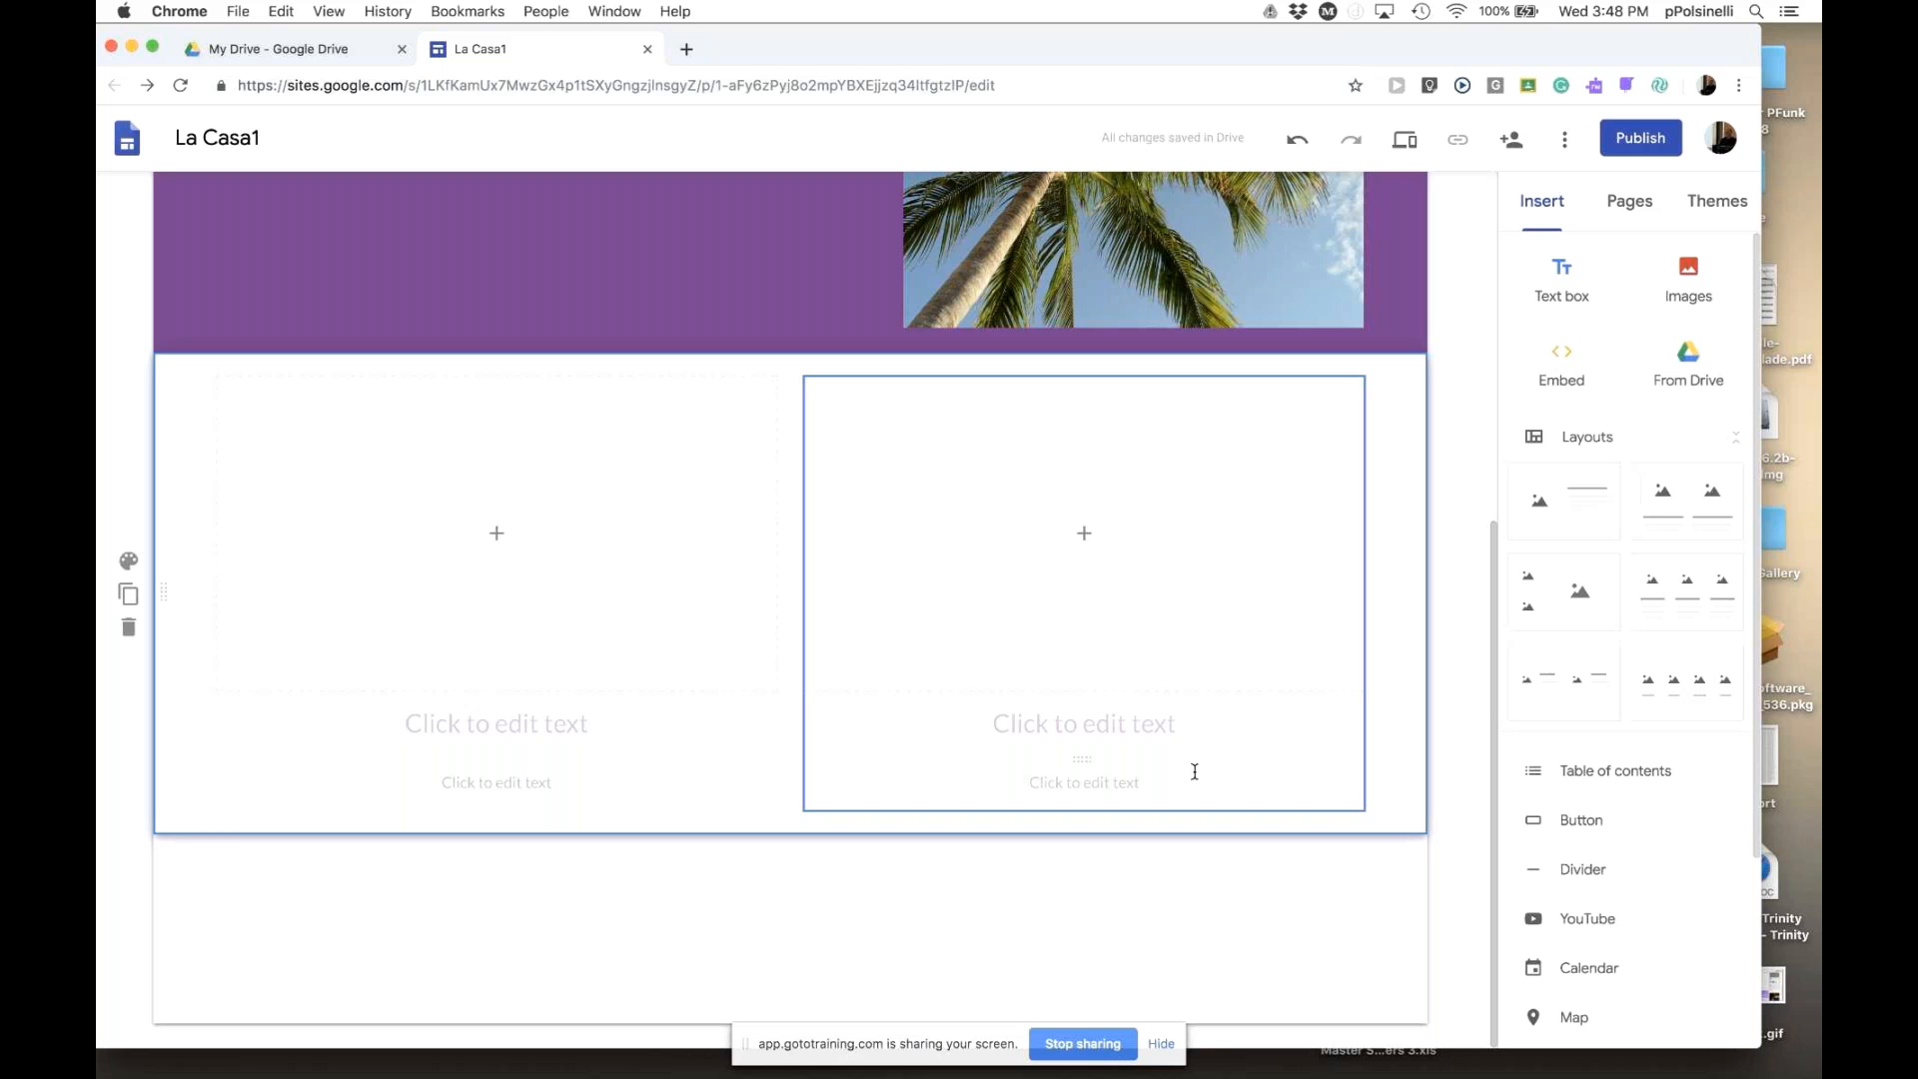
{"action": "left_click", "coordinate": [496, 536]}
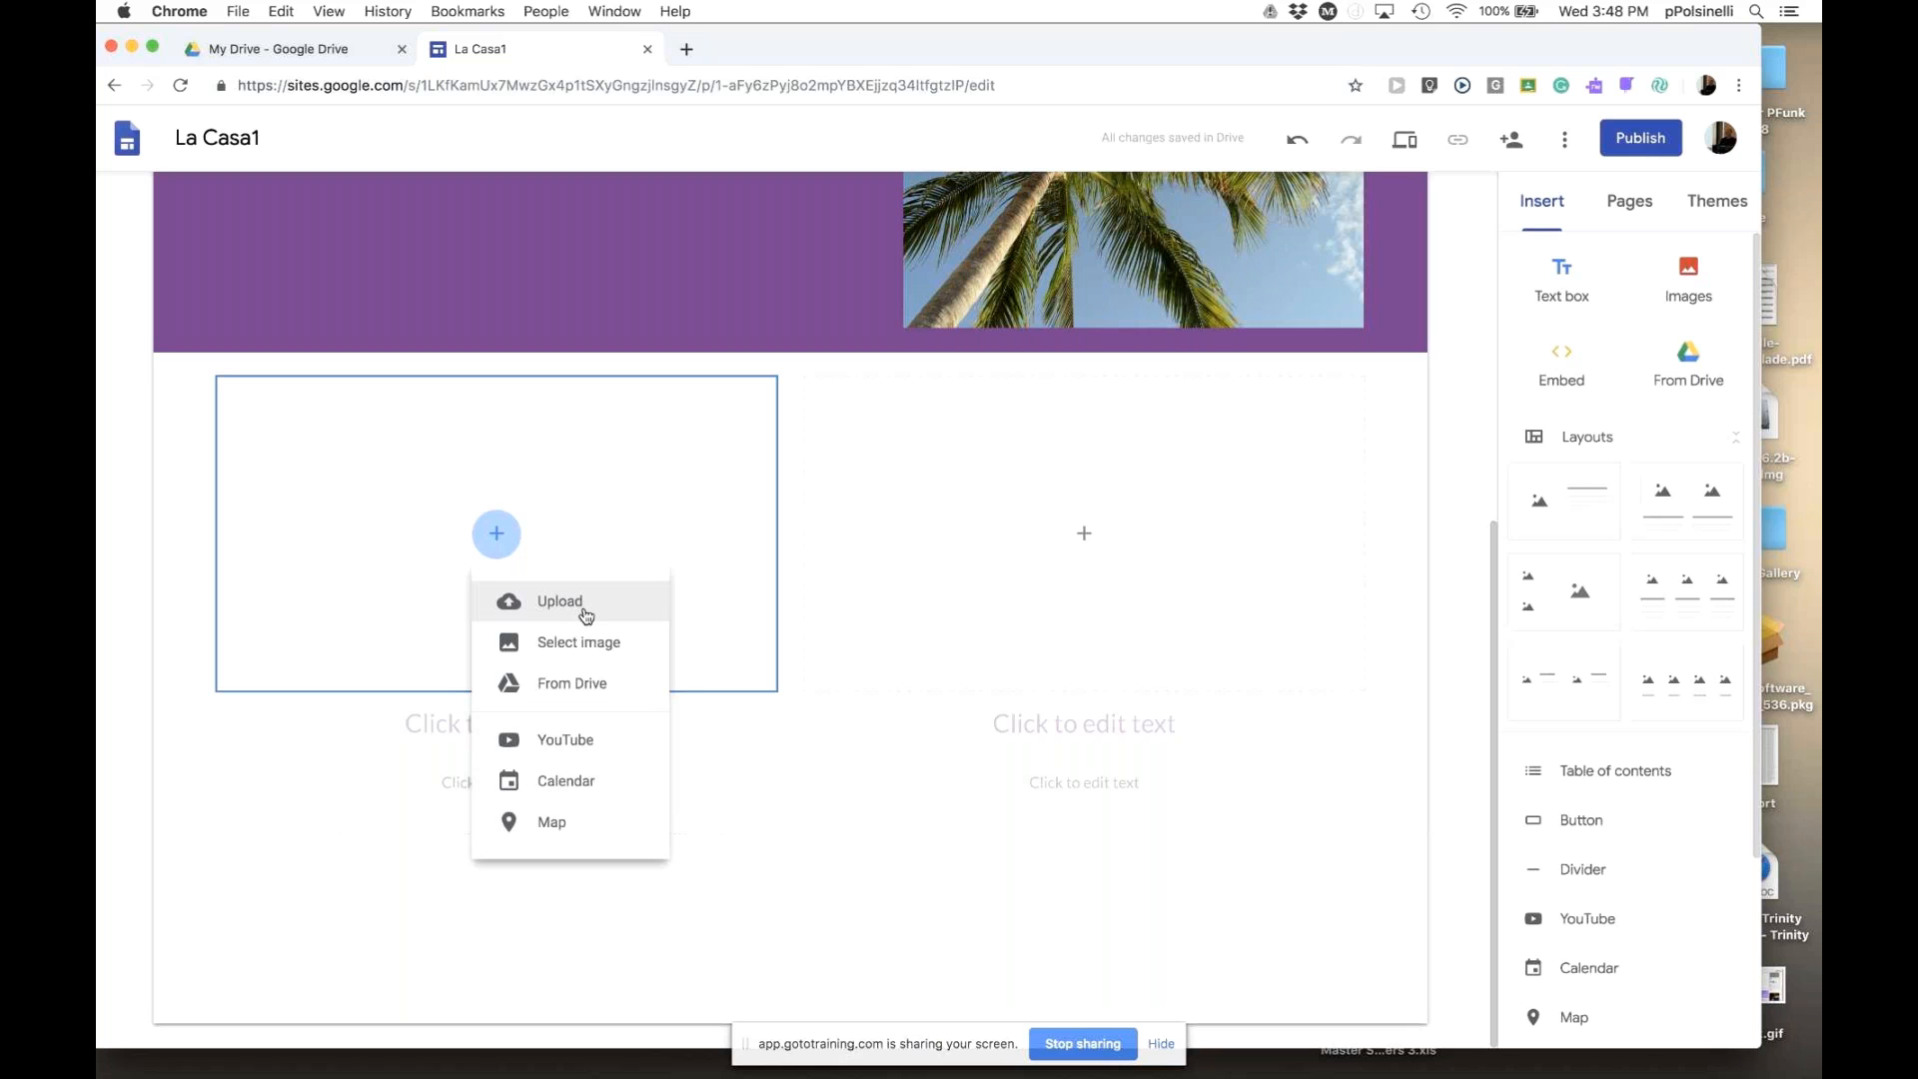
{"action": "left_click", "coordinate": [577, 641]}
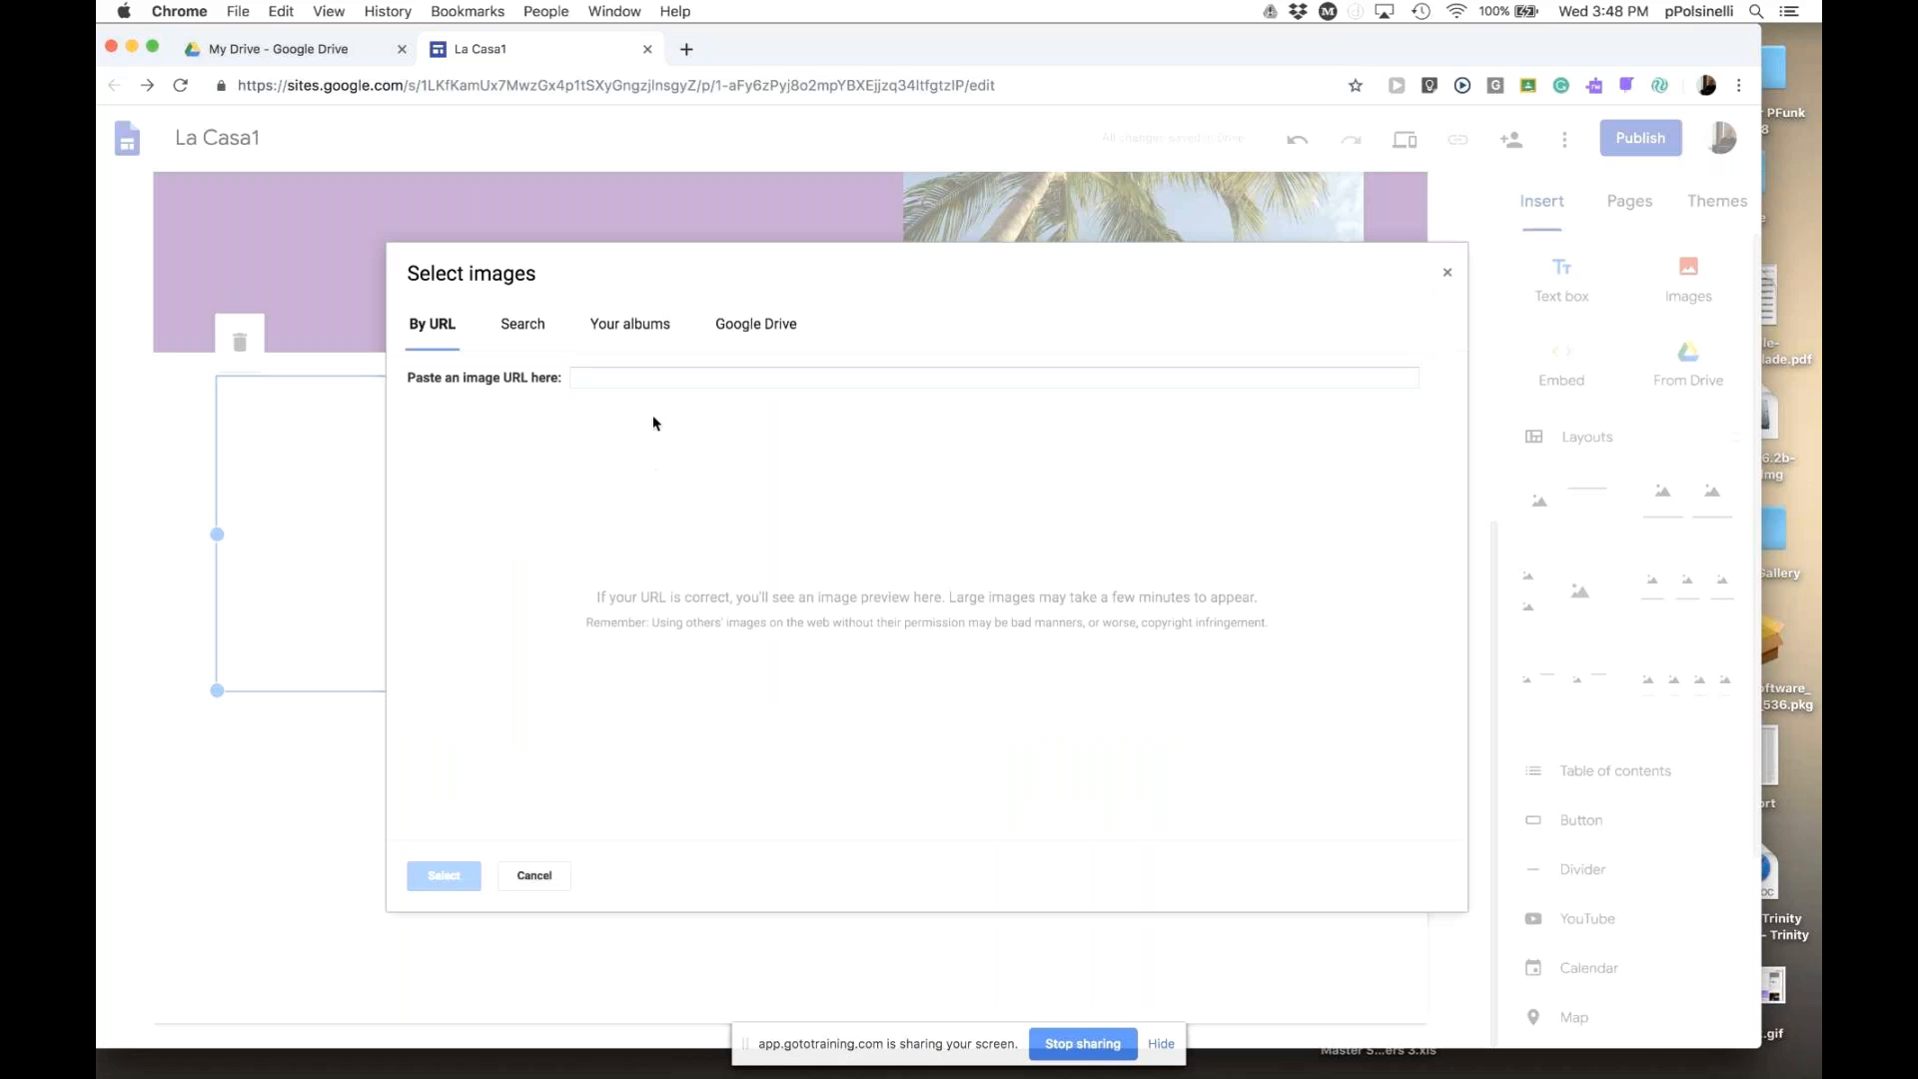
- Search images for 'Ocean' and insert the beach photo into the left column
{"action": "left_click", "coordinate": [509, 331]}
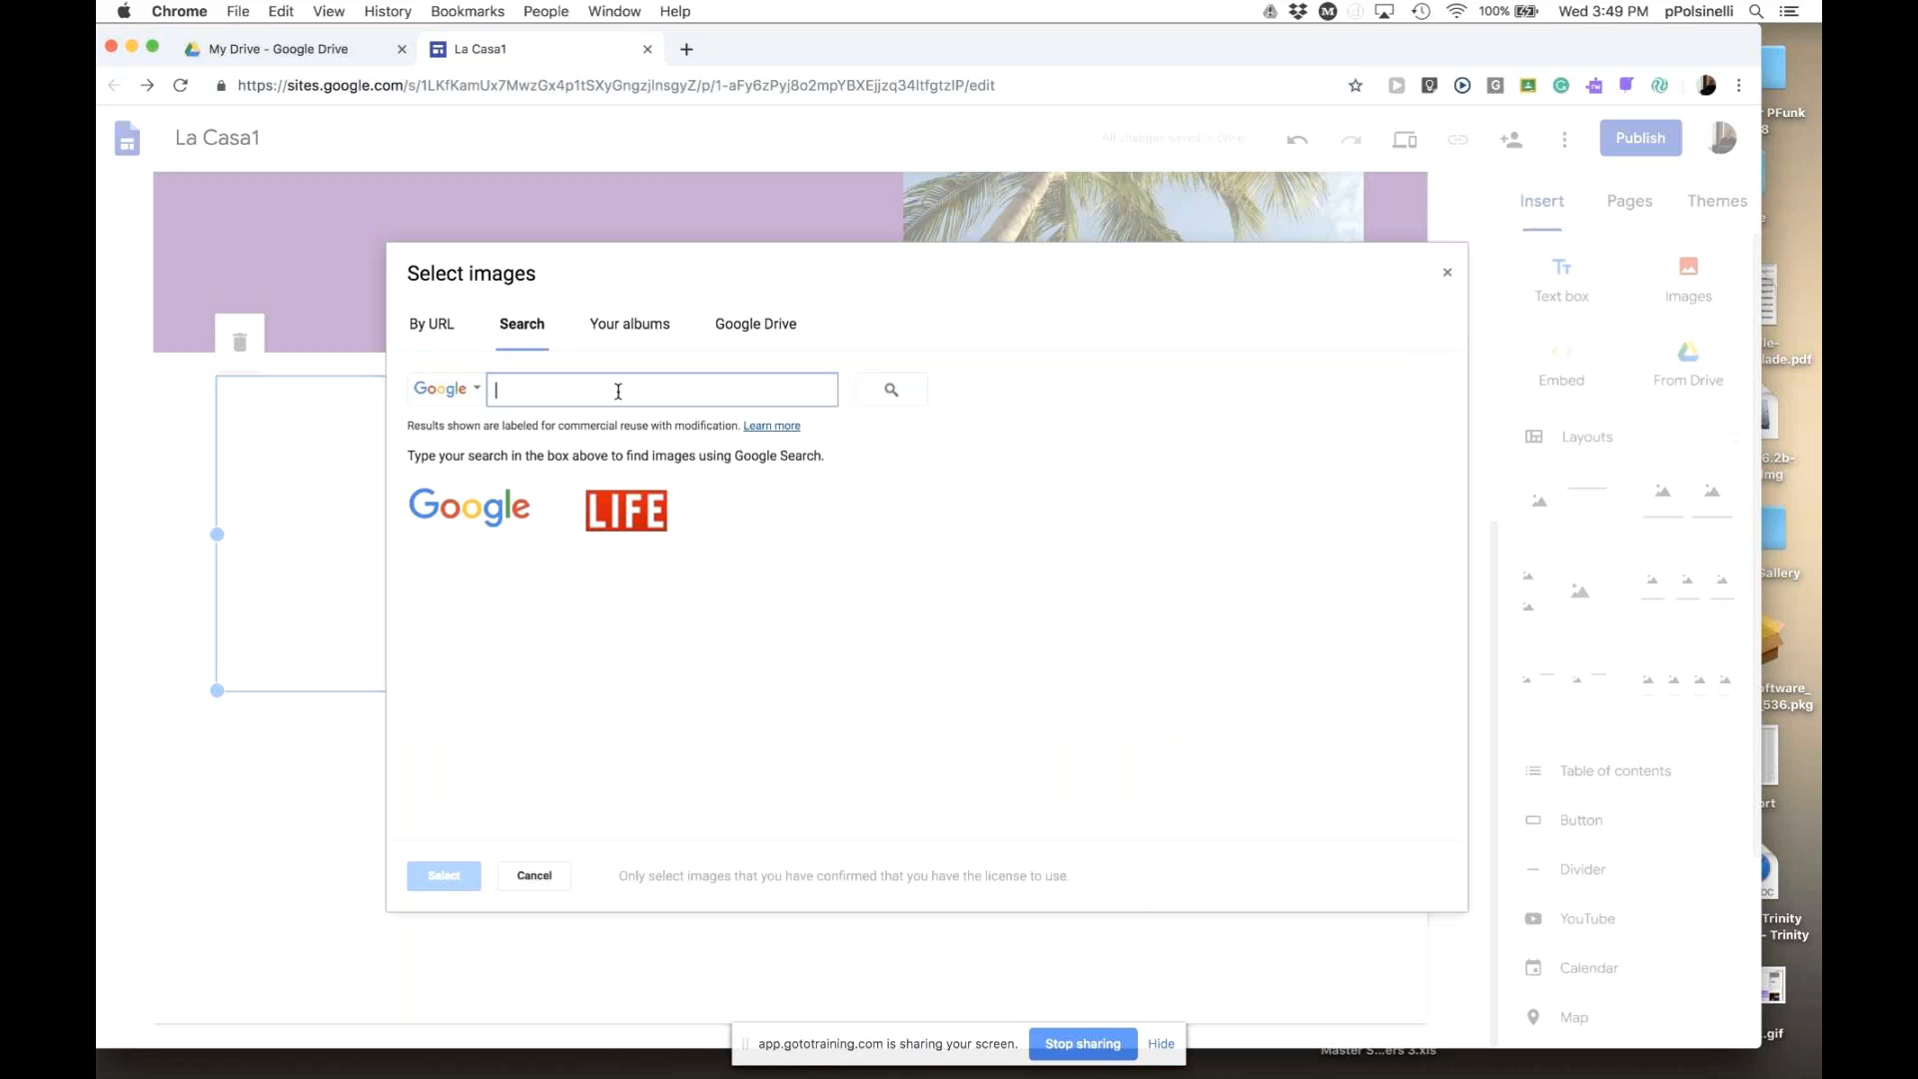
{"action": "type", "text": "Ocean"}
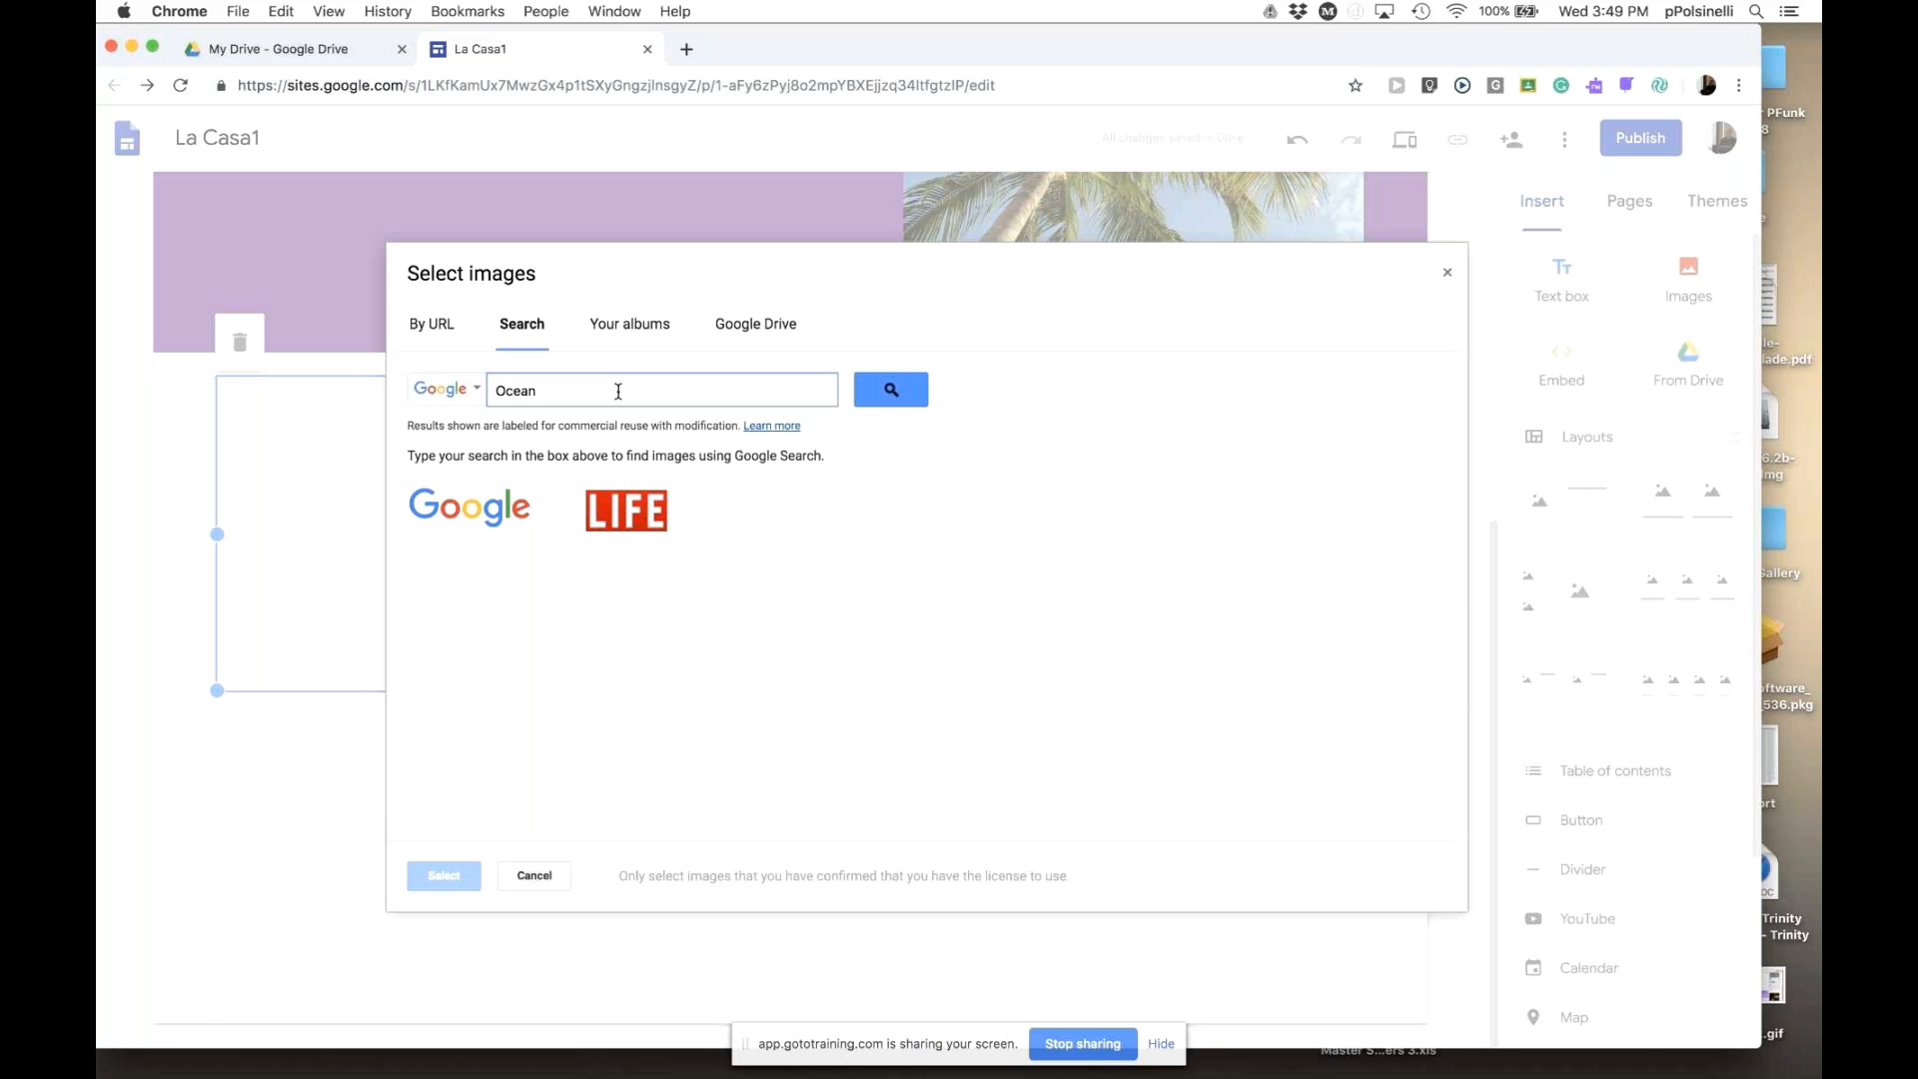
{"action": "left_click", "coordinate": [889, 392]}
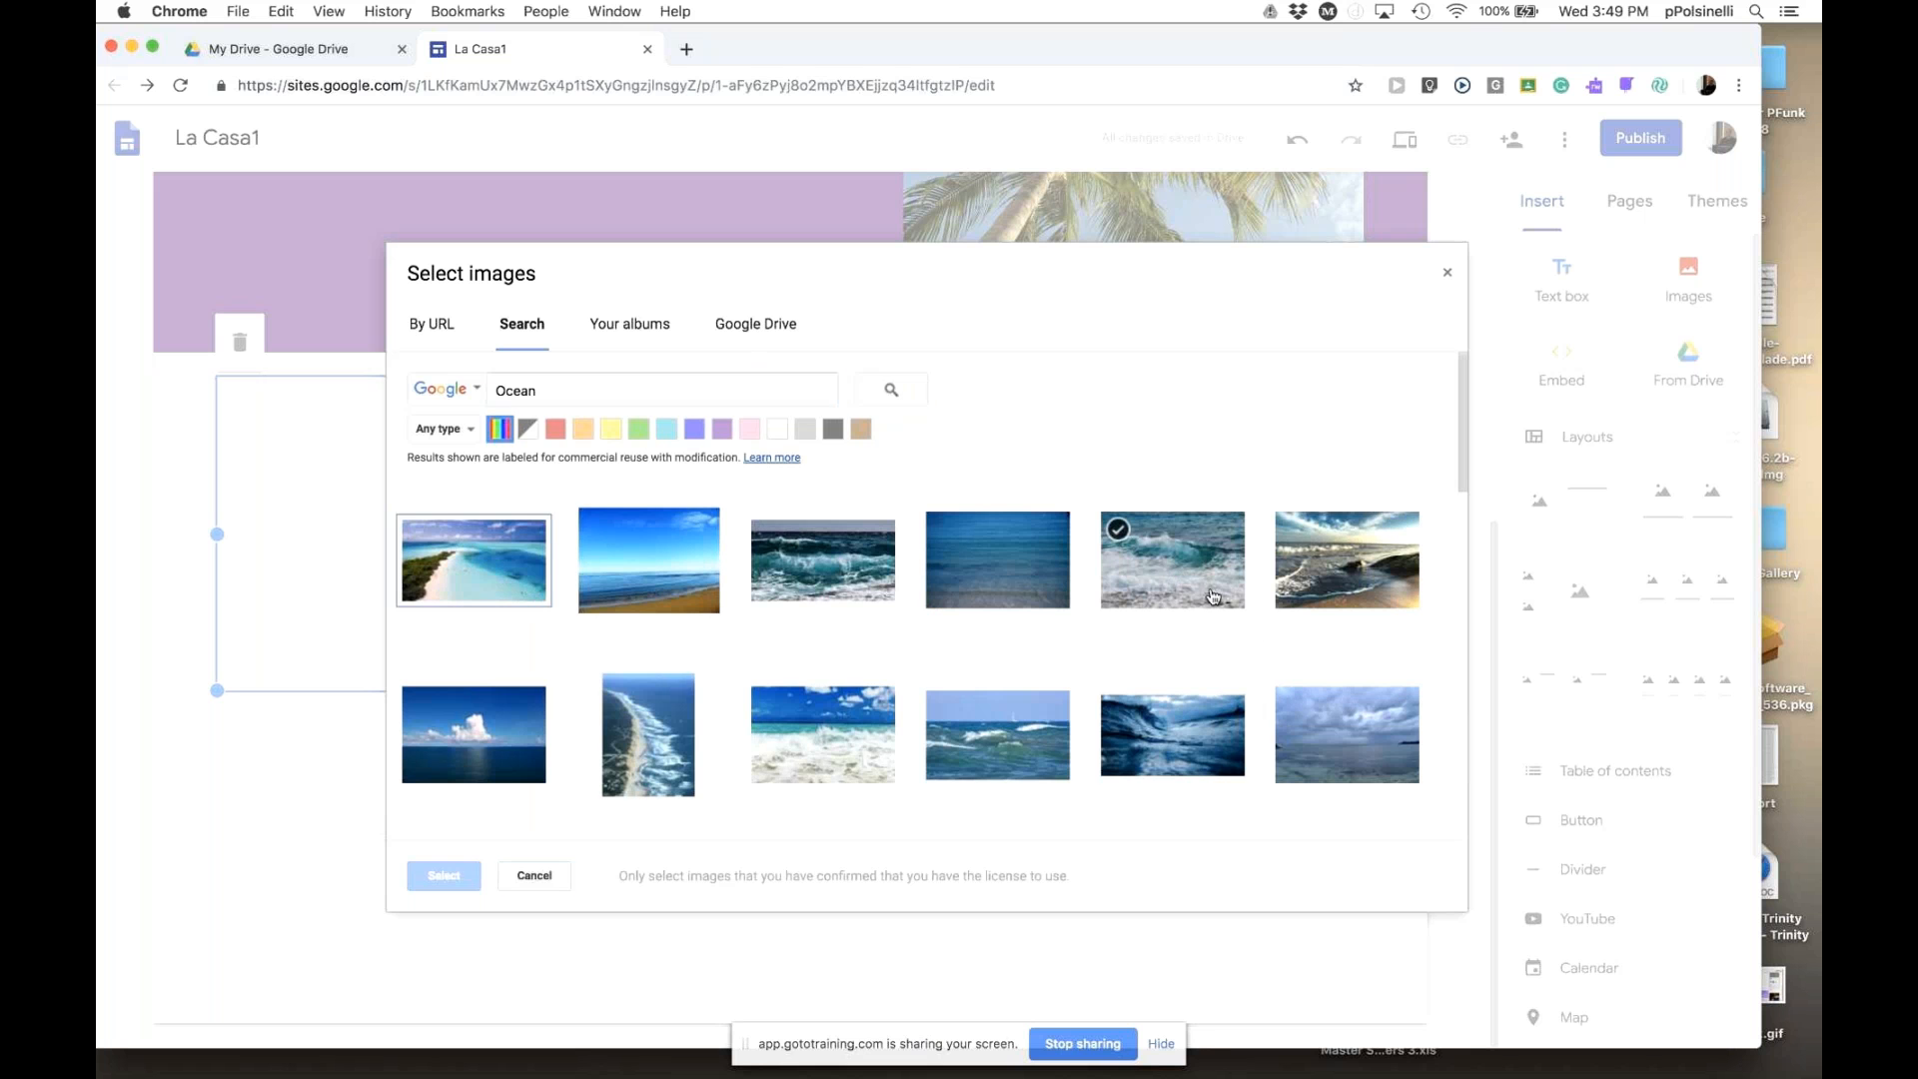
{"action": "double_click", "coordinate": [1350, 589]}
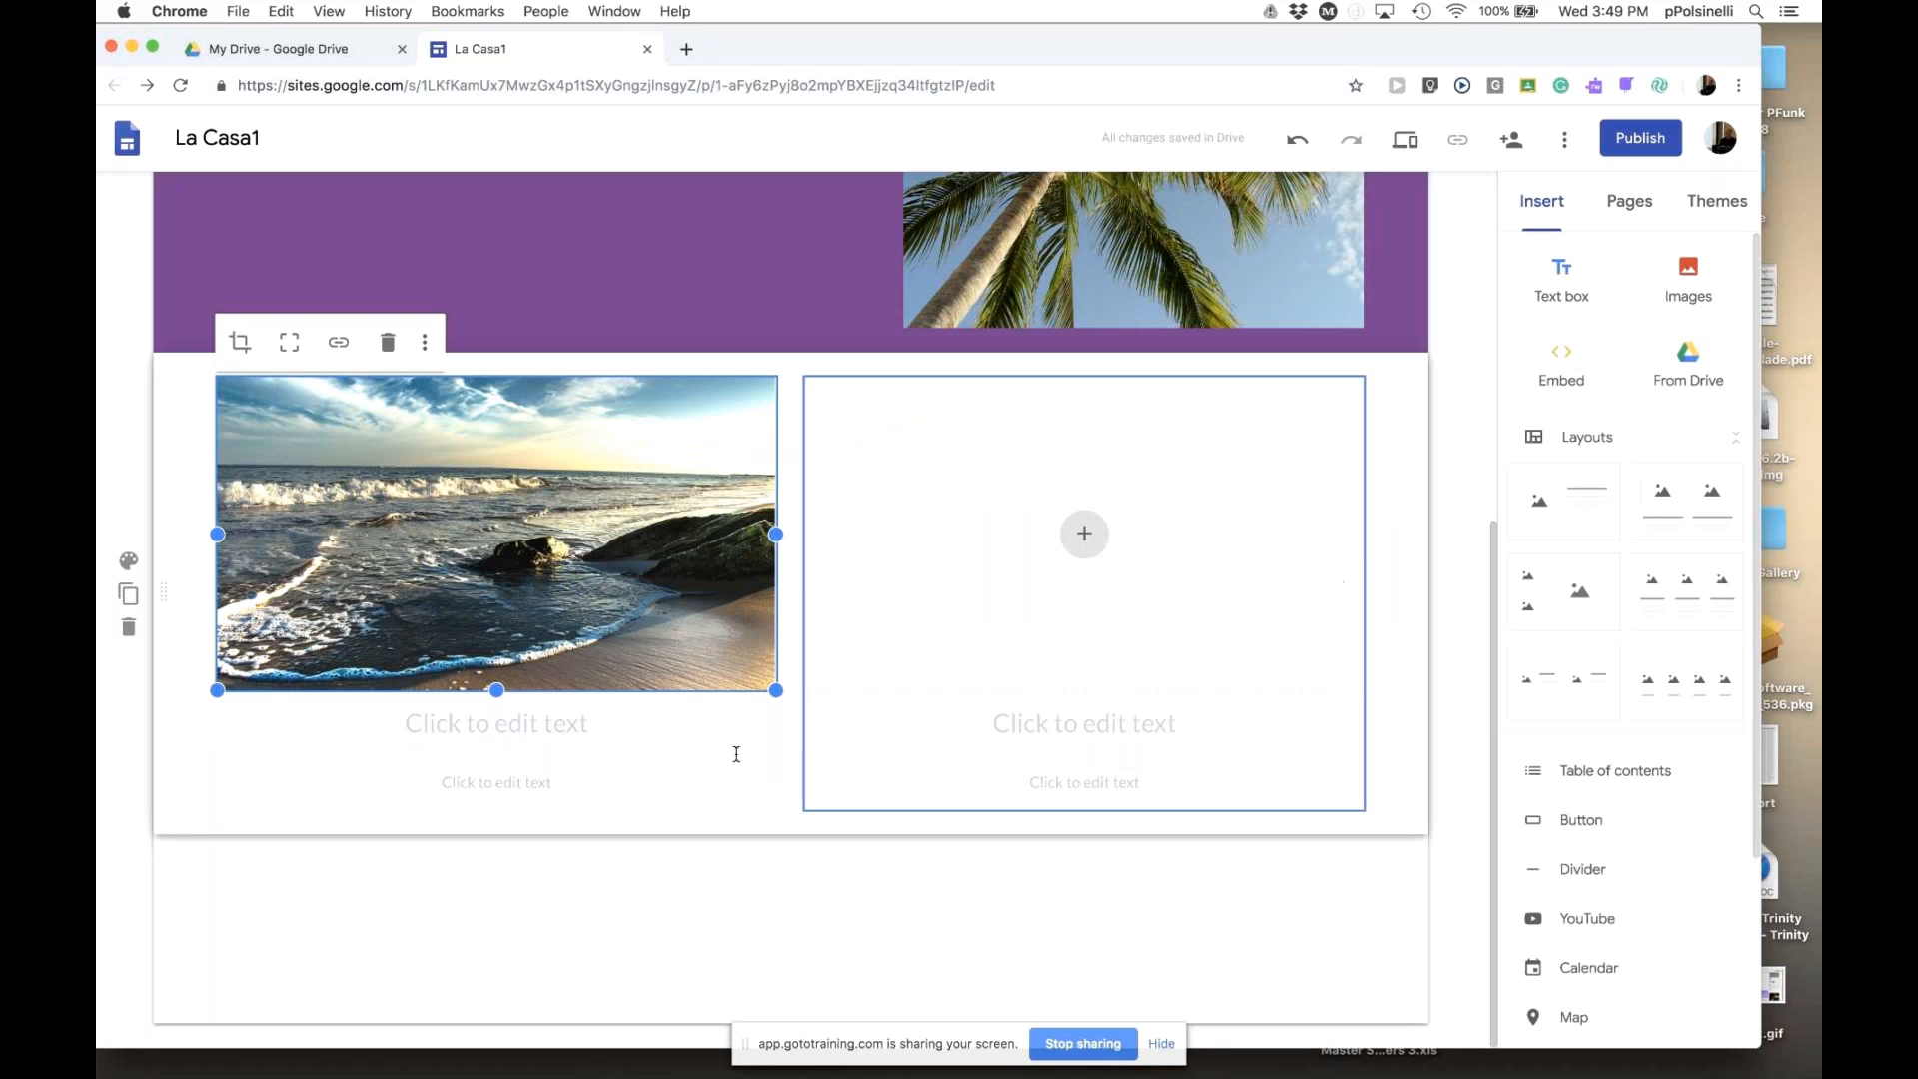
- Caption the beach photo 'Beach (Playa)' and delete the description text box below it
{"action": "left_click", "coordinate": [473, 727]}
{"action": "left_click", "coordinate": [507, 778]}
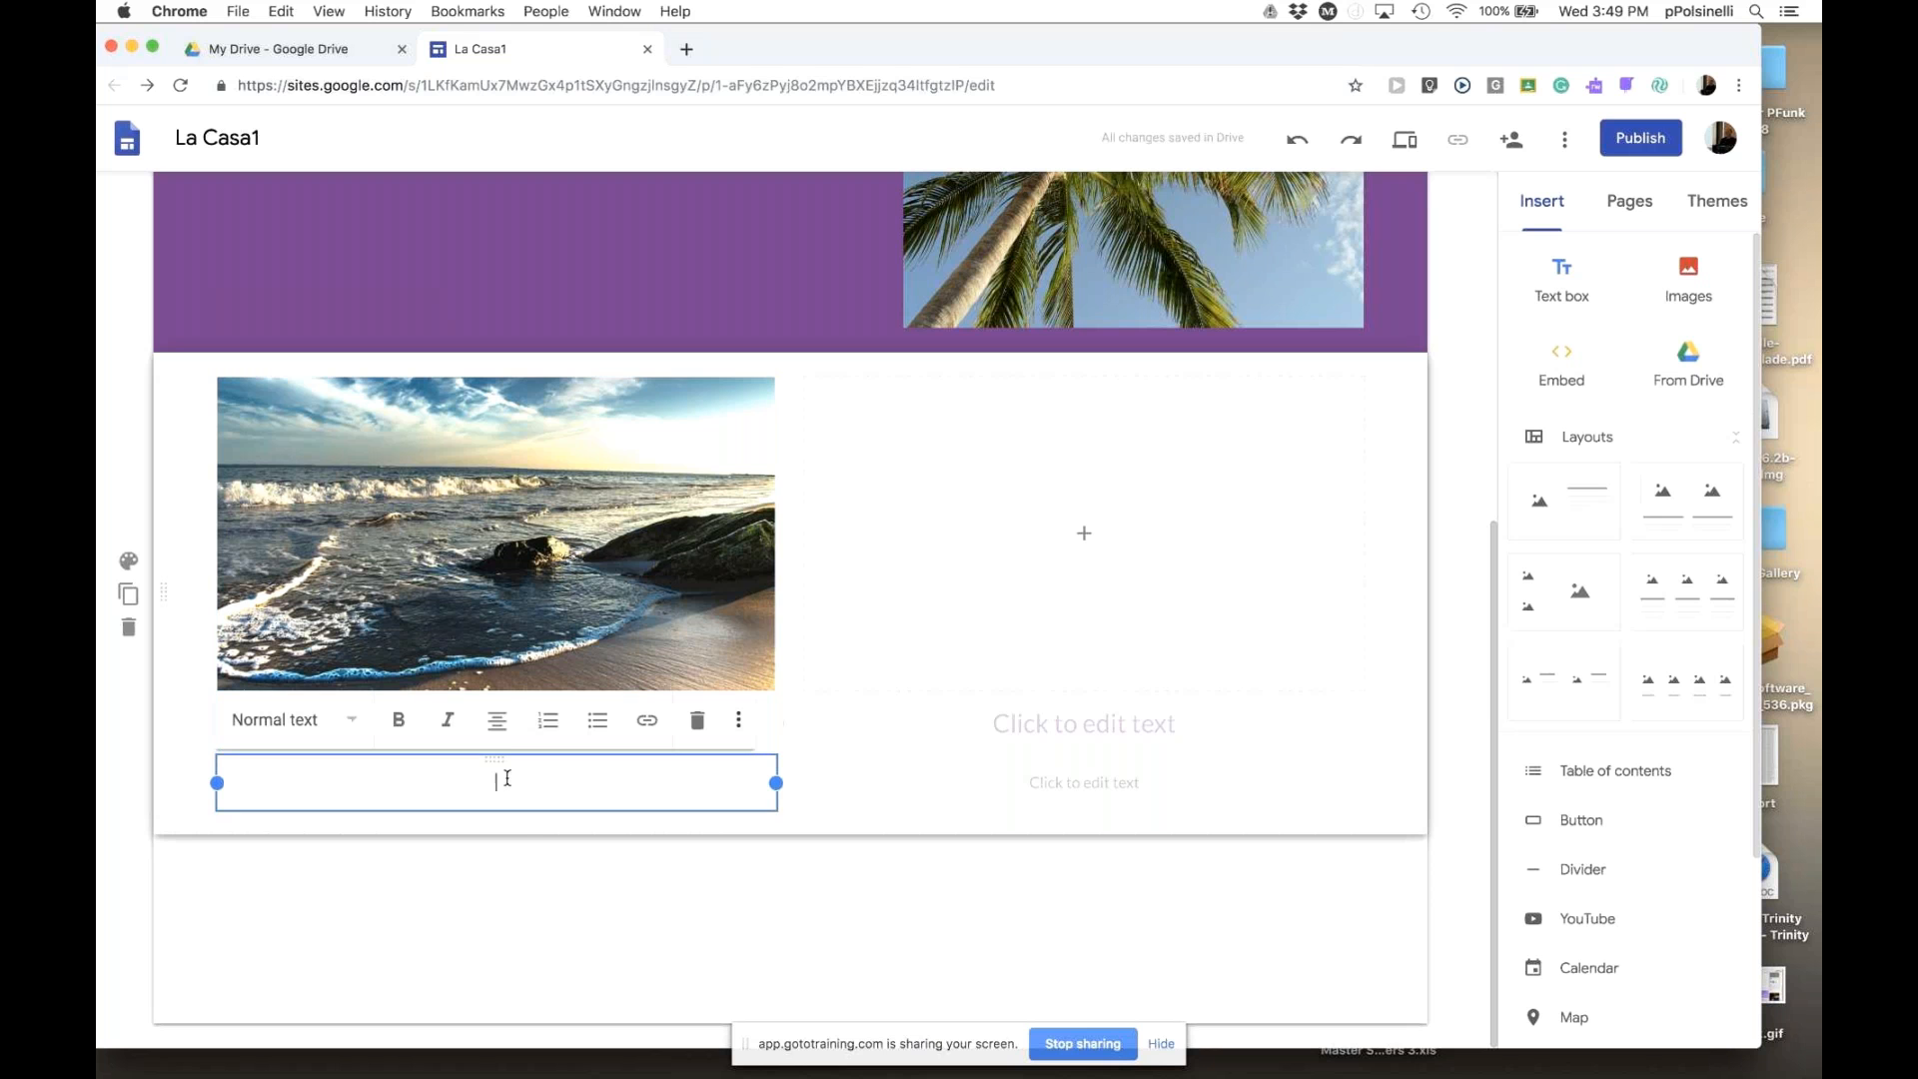
{"action": "left_click", "coordinate": [470, 886]}
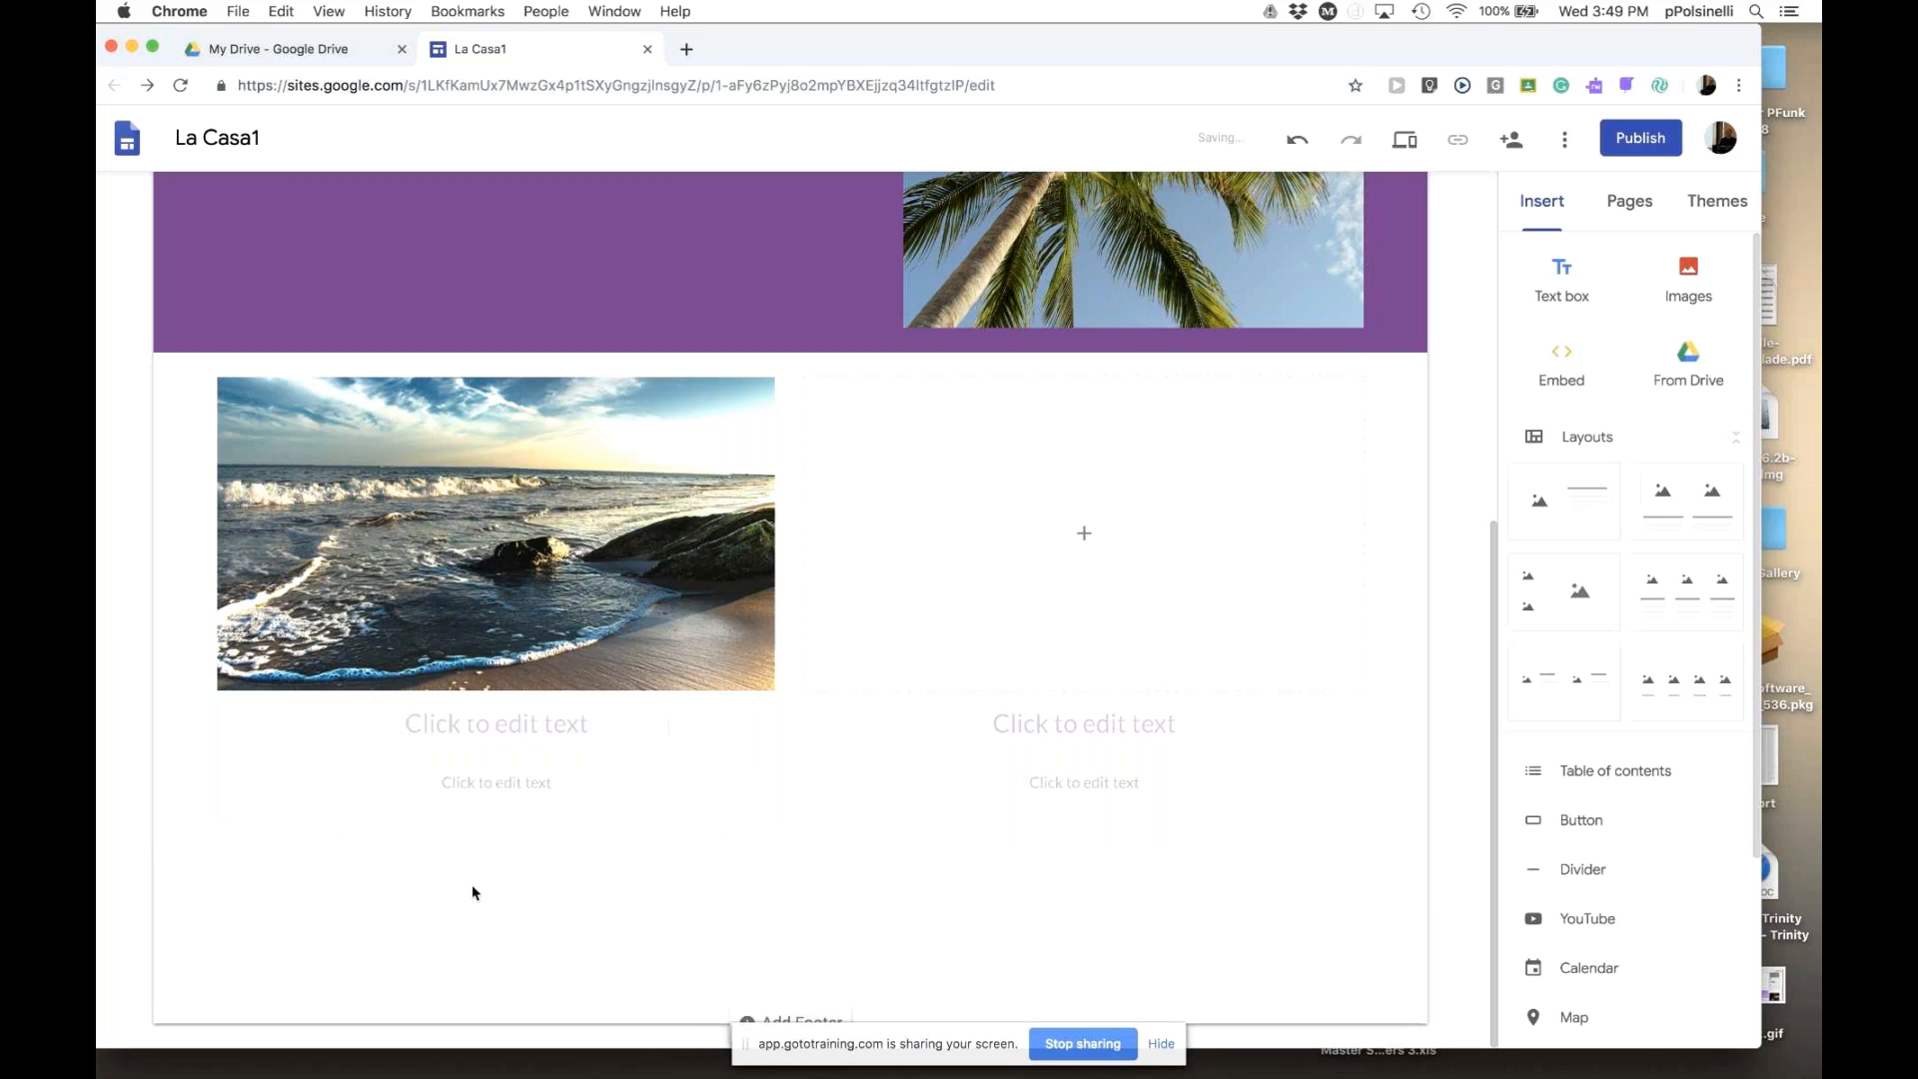
{"action": "left_click", "coordinate": [496, 723]}
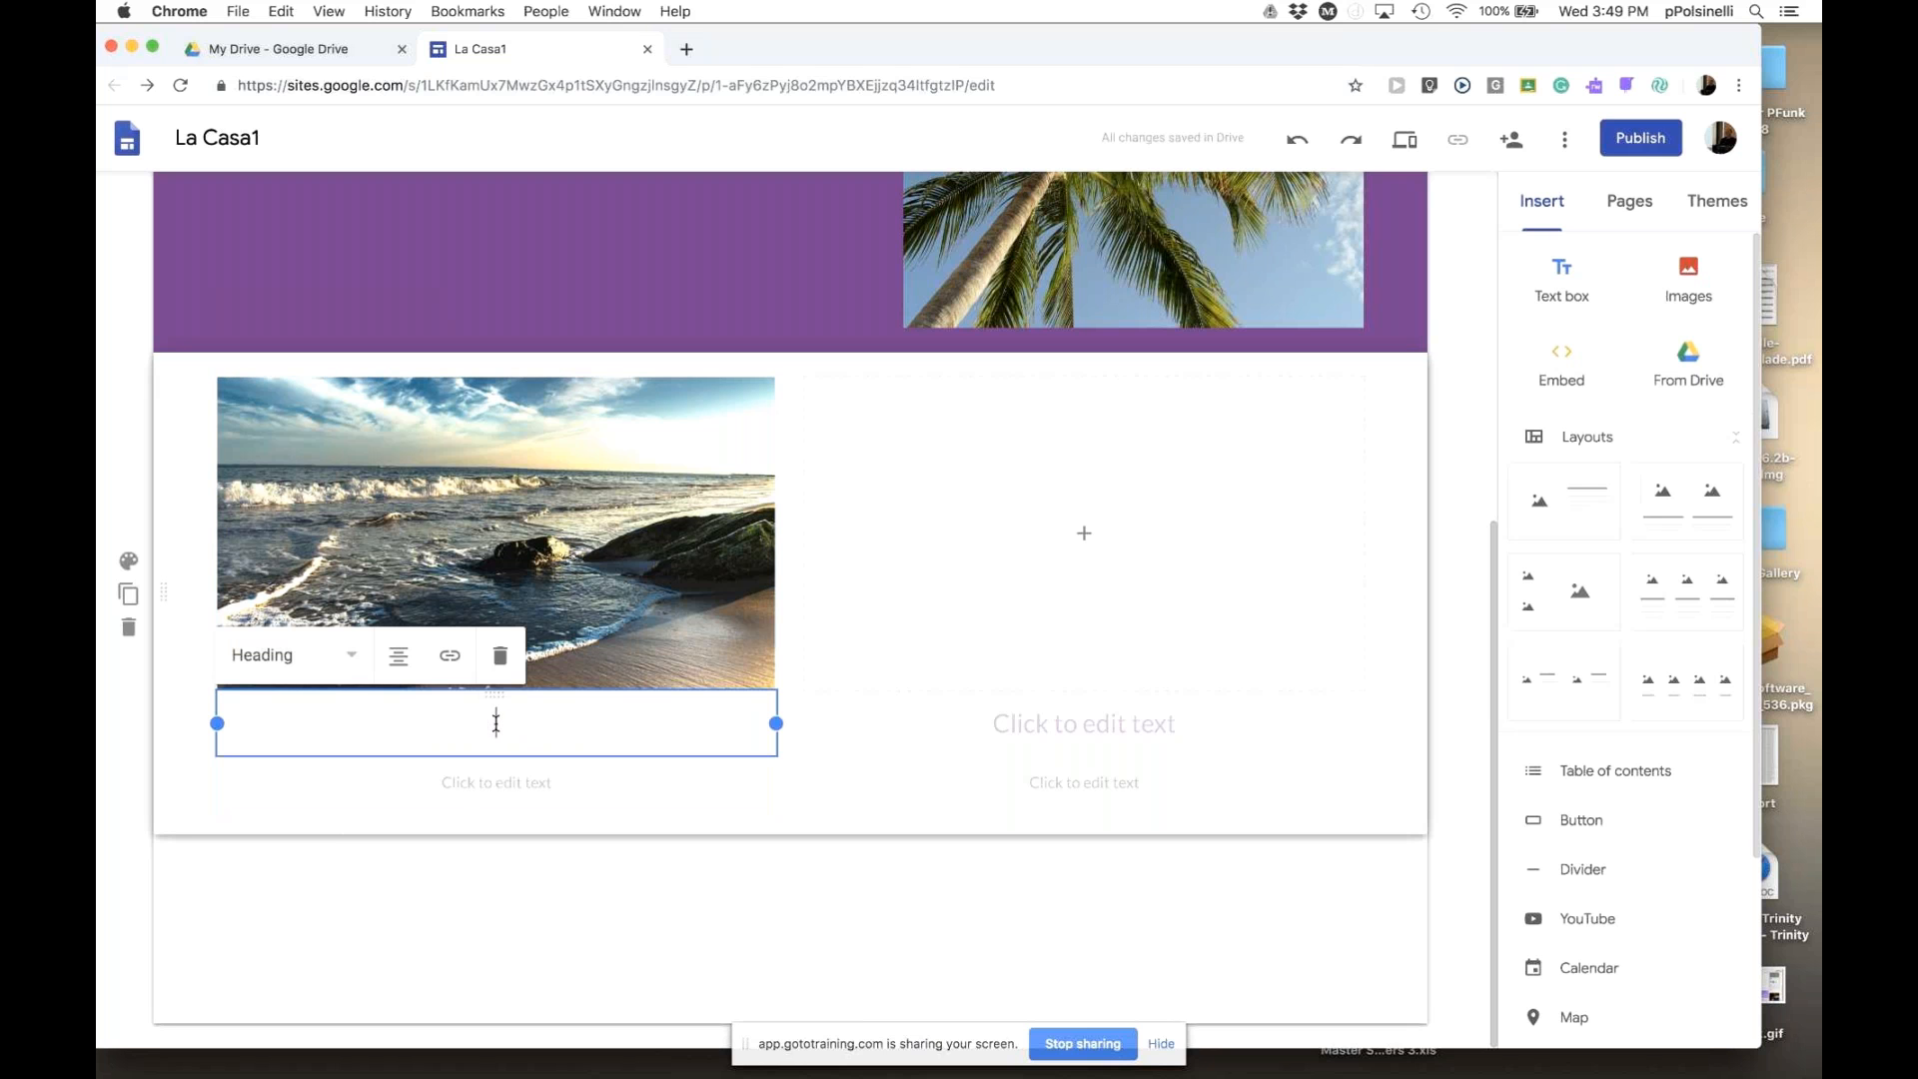
{"action": "type", "text": "Beach ("}
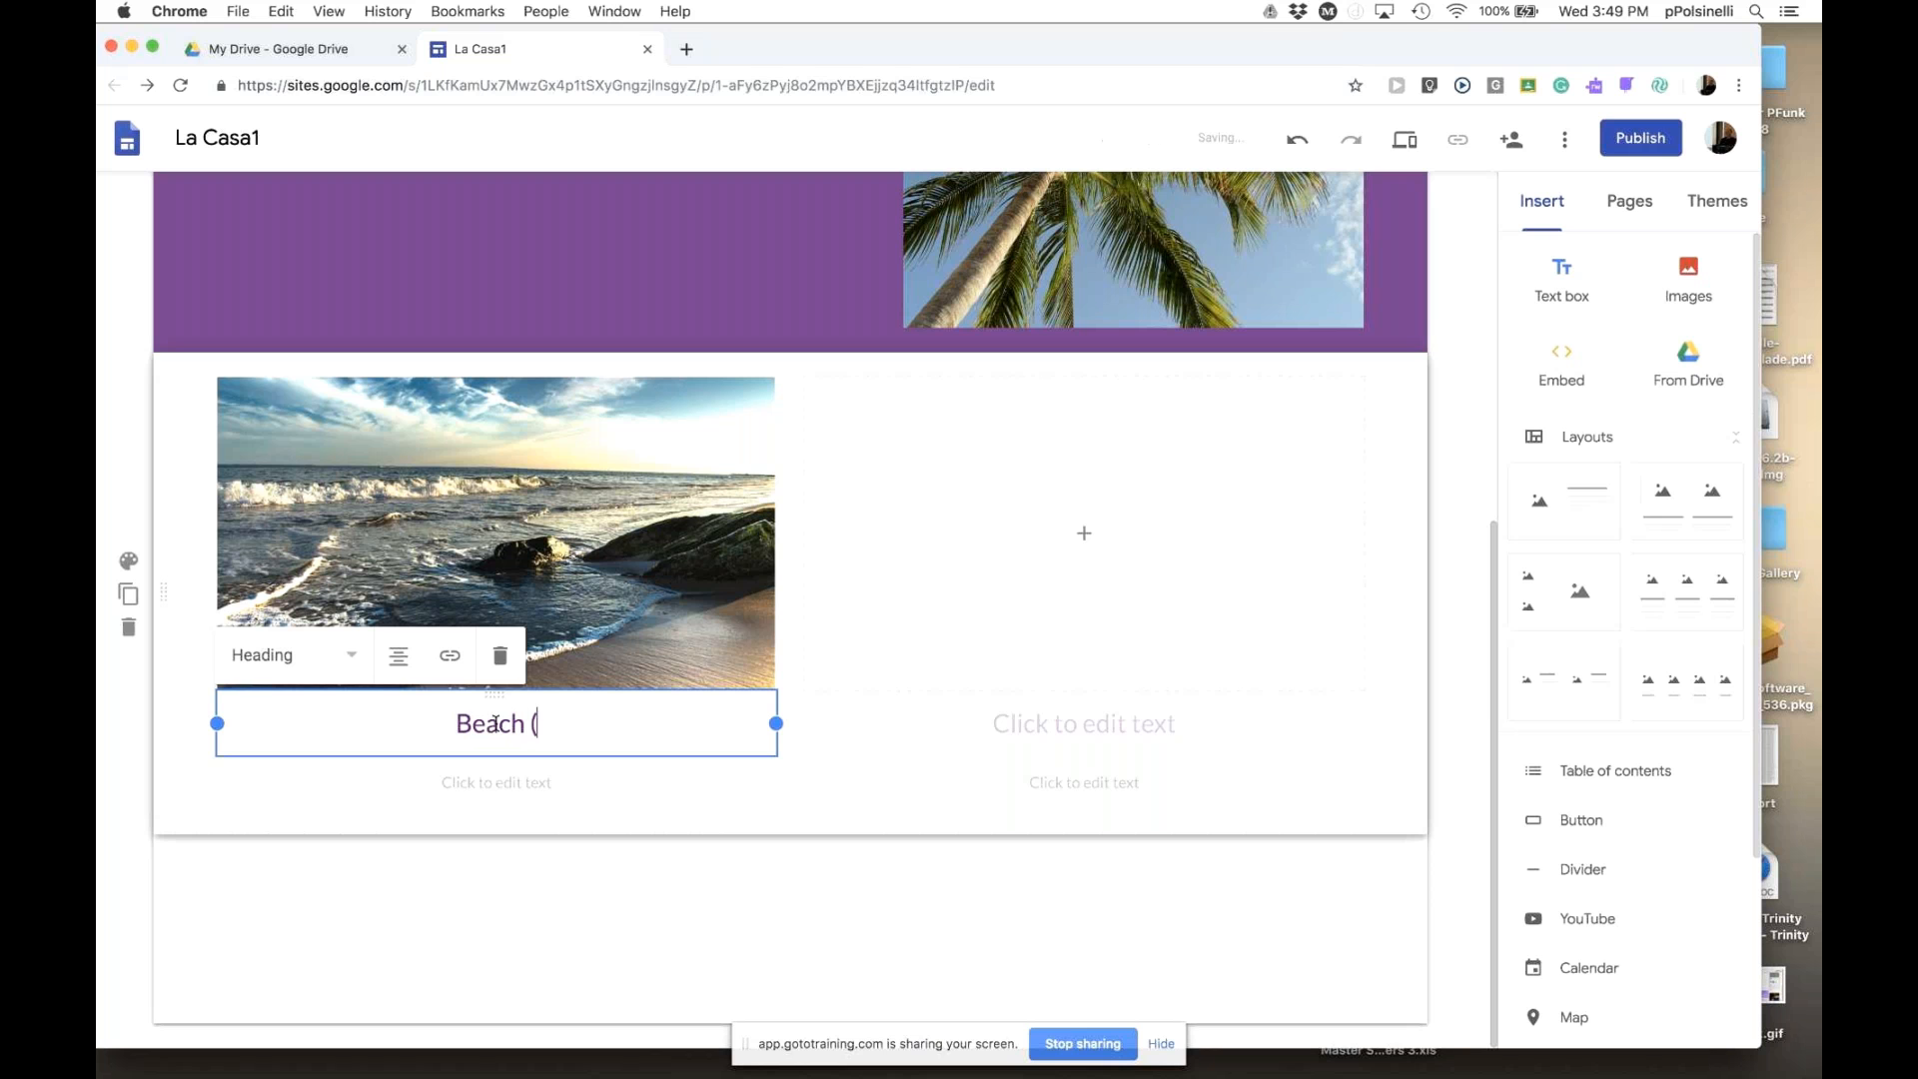
{"action": "type", "text": "Playa)"}
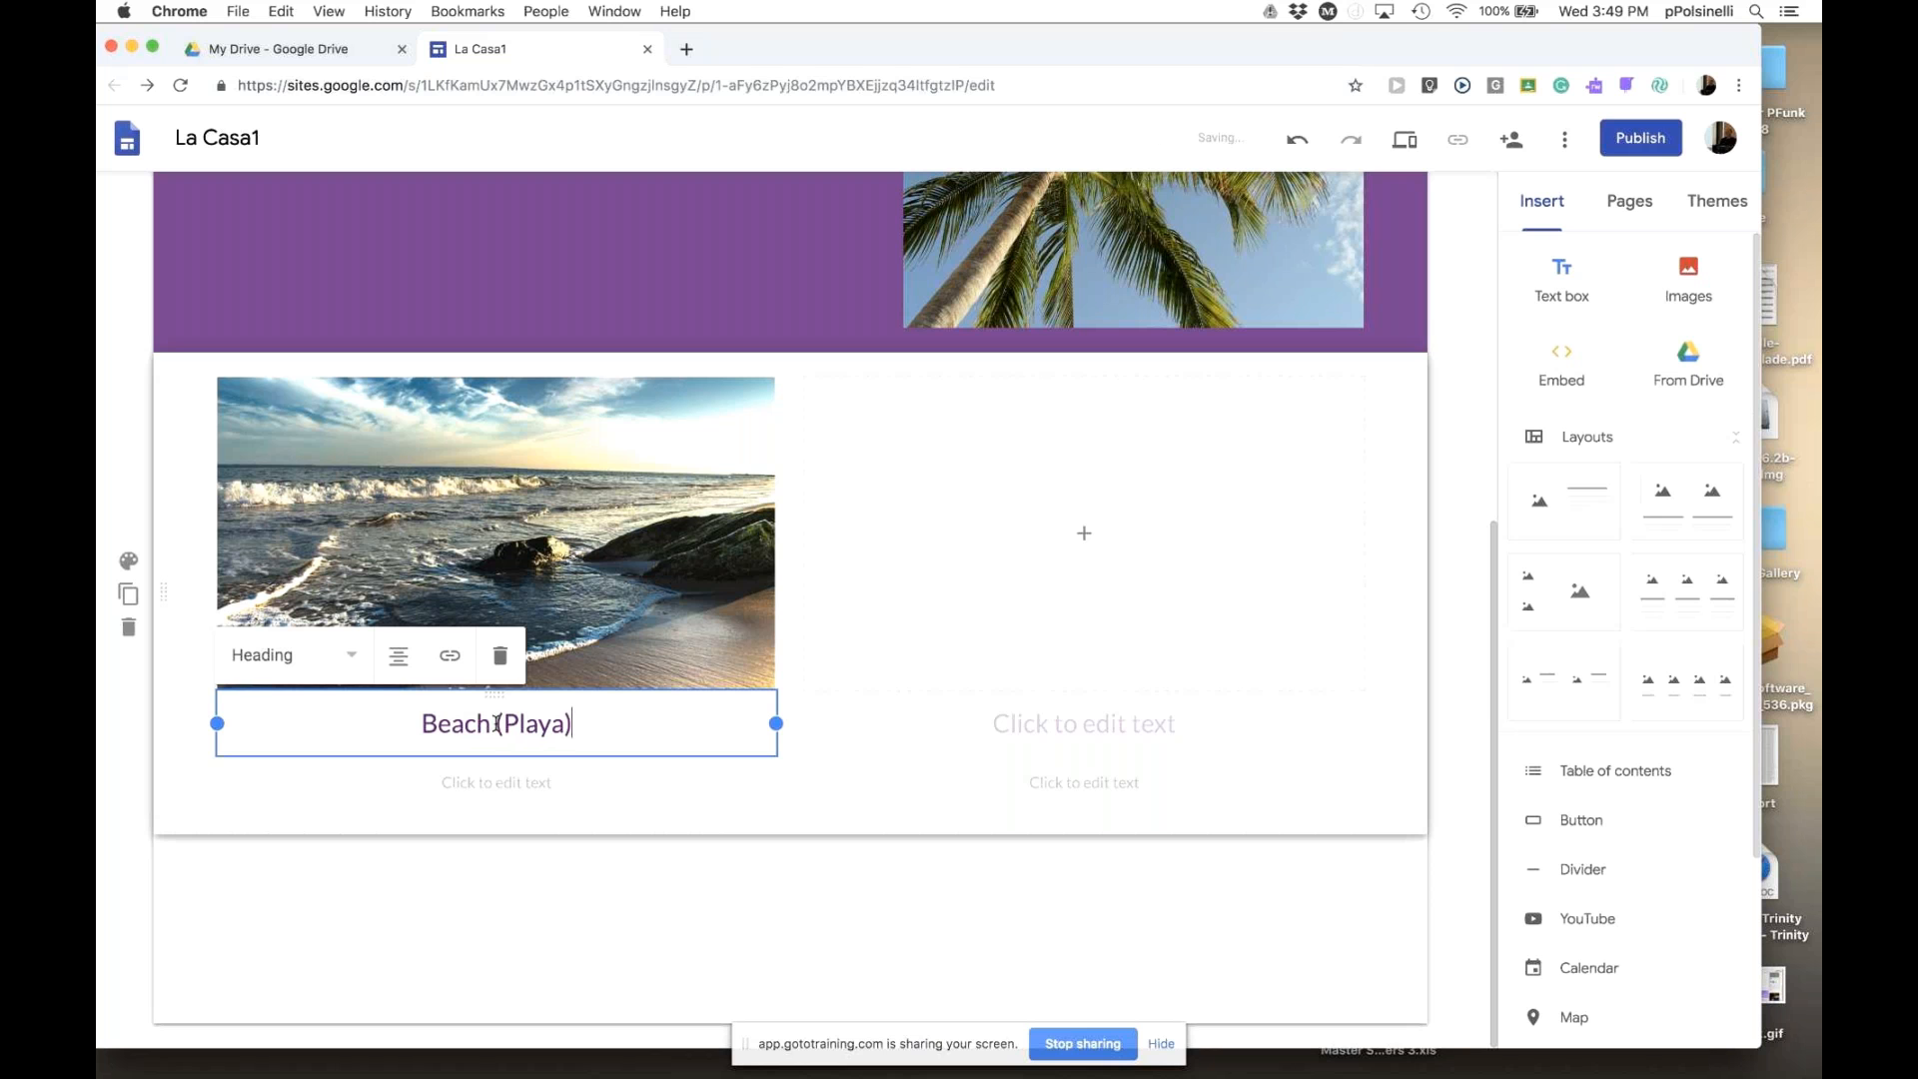
{"action": "left_click", "coordinate": [533, 790]}
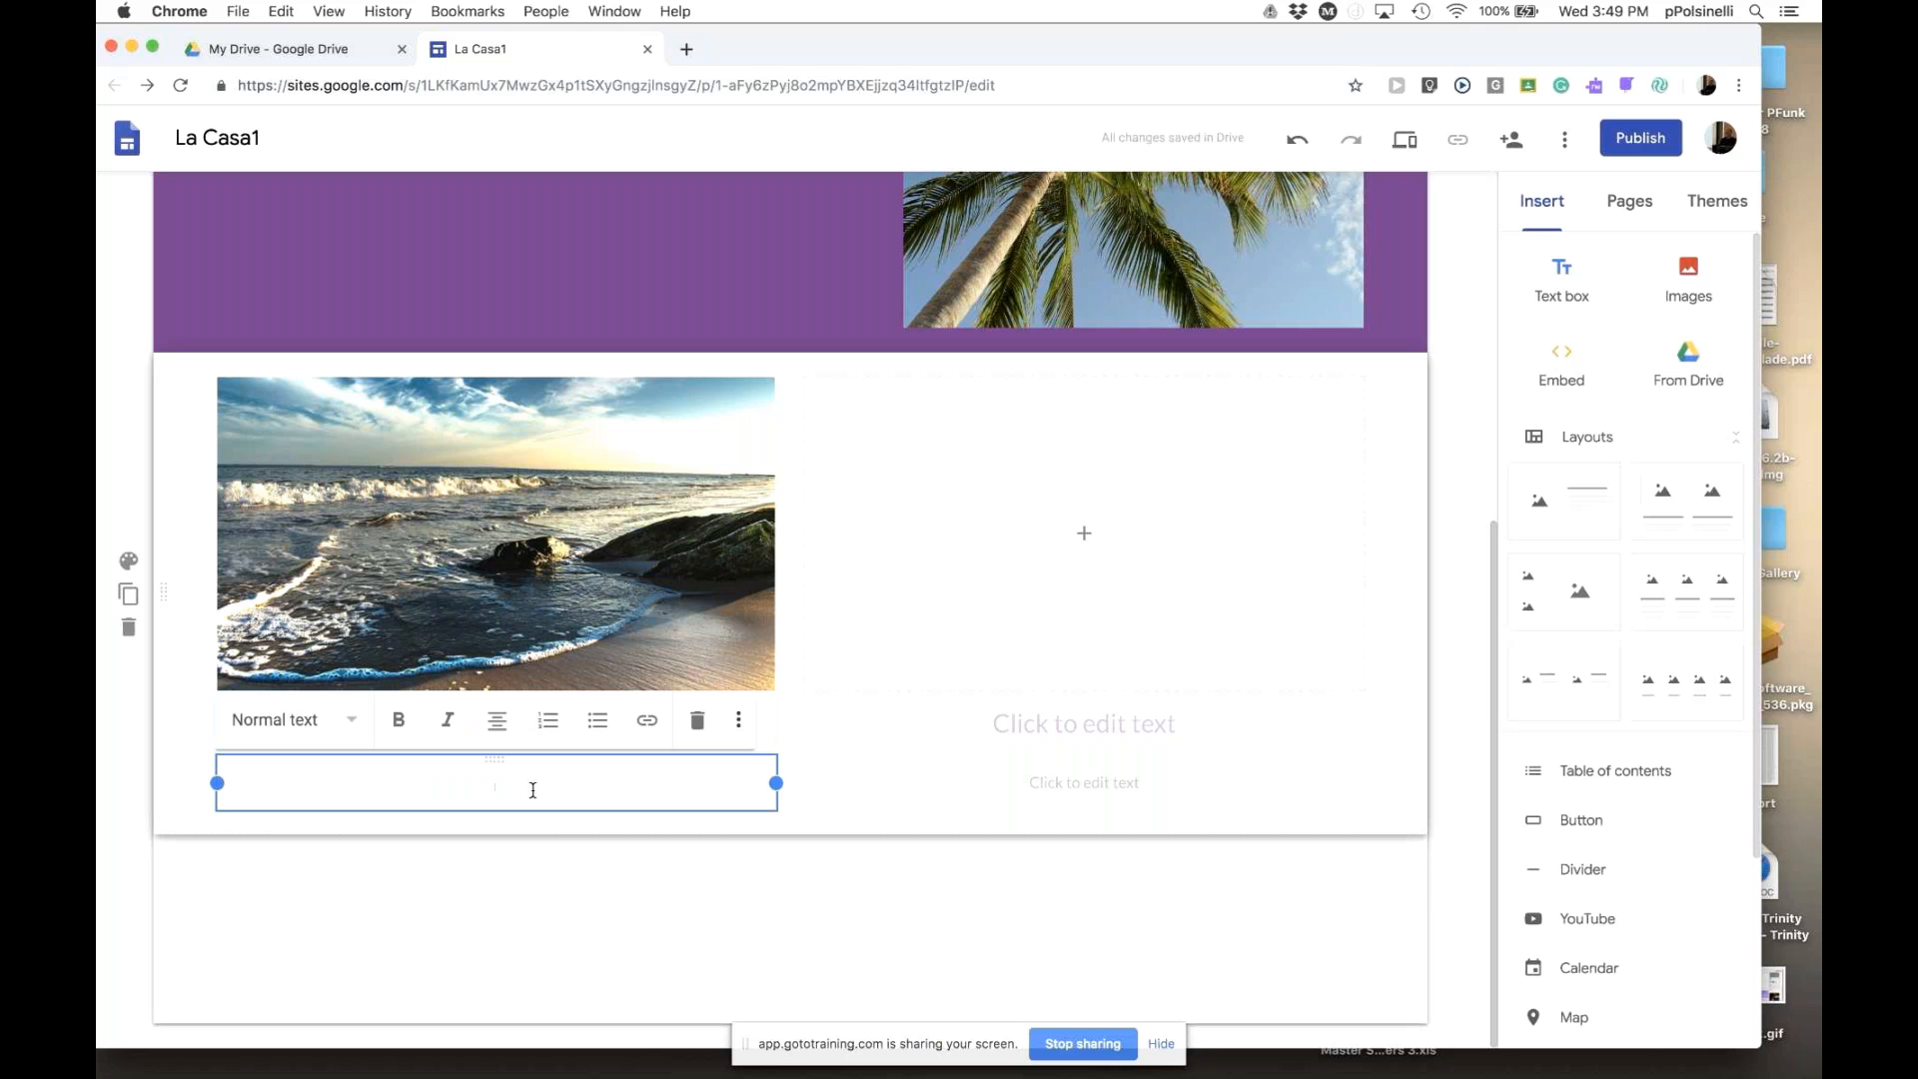
{"action": "type", "text": "lkdj als lakjdal laksjd lk"}
{"action": "left_click", "coordinate": [545, 847]}
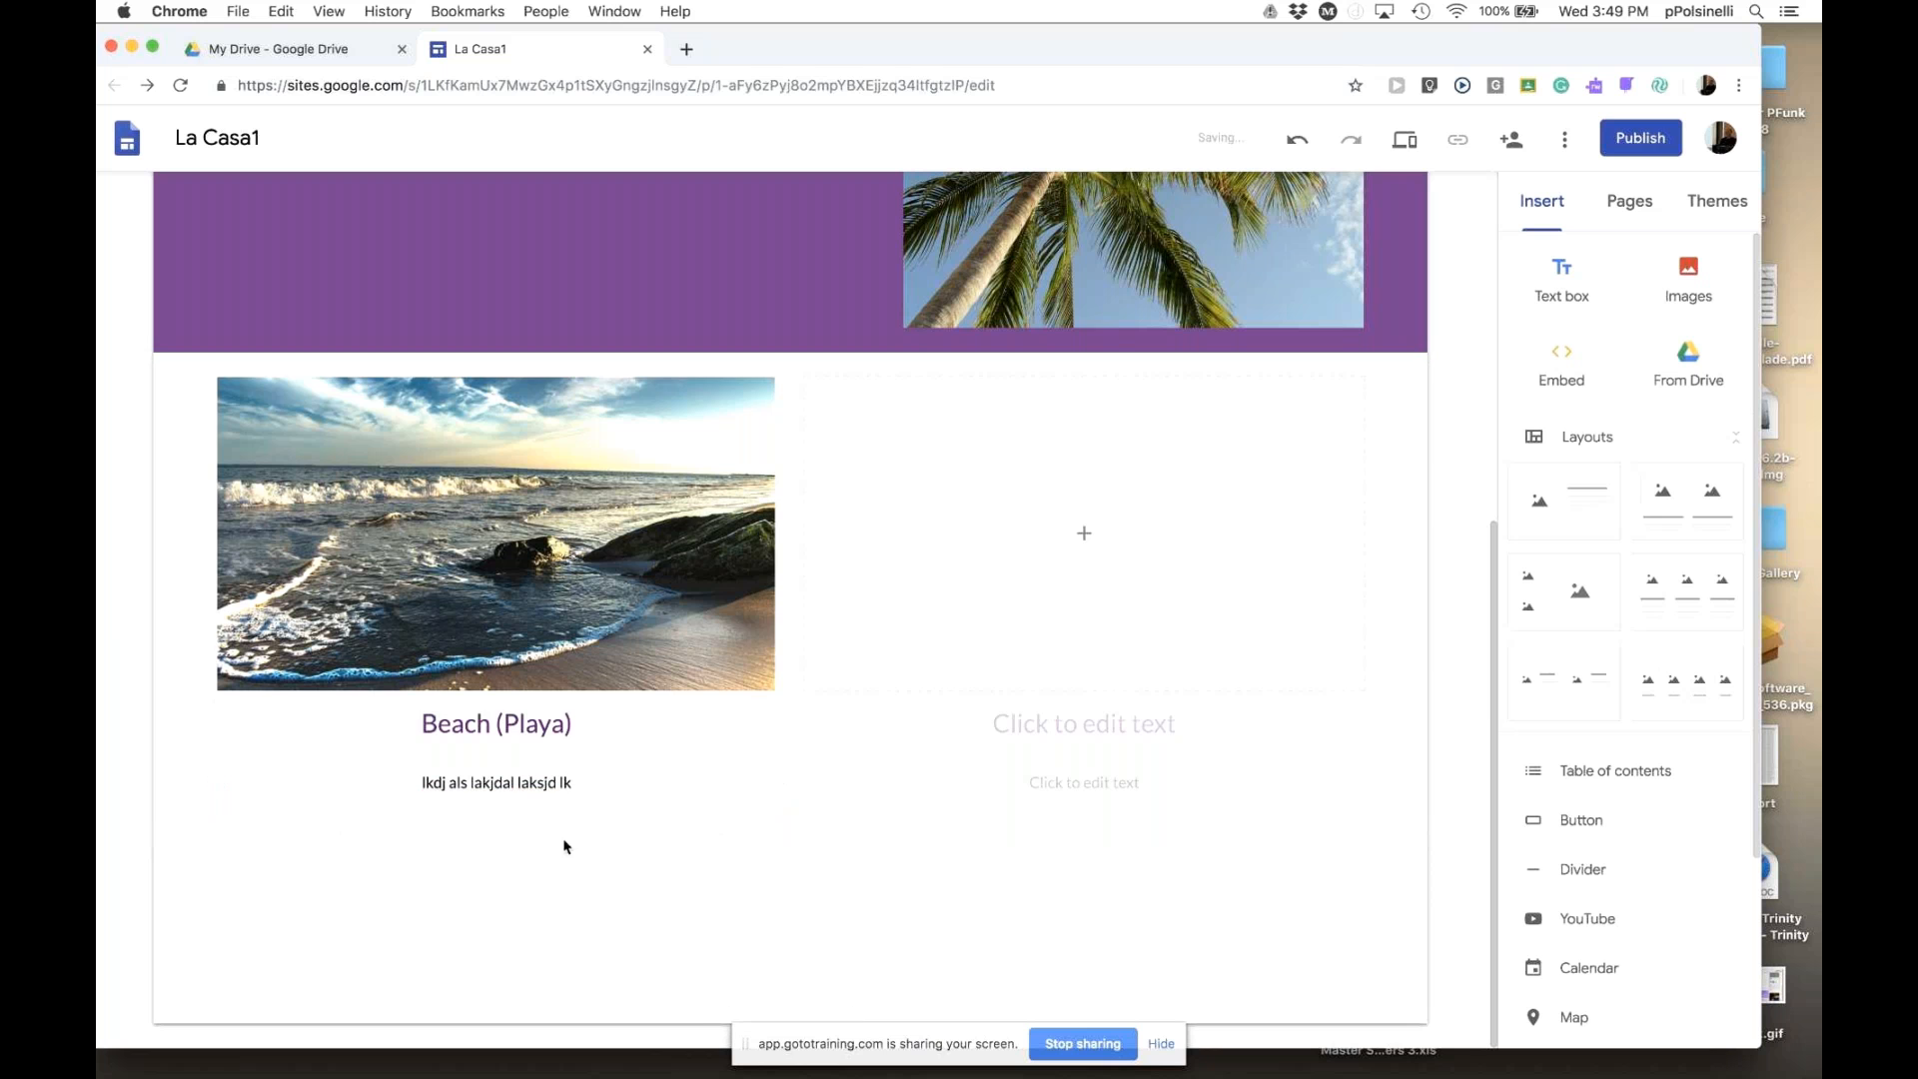
{"action": "left_click", "coordinate": [572, 784]}
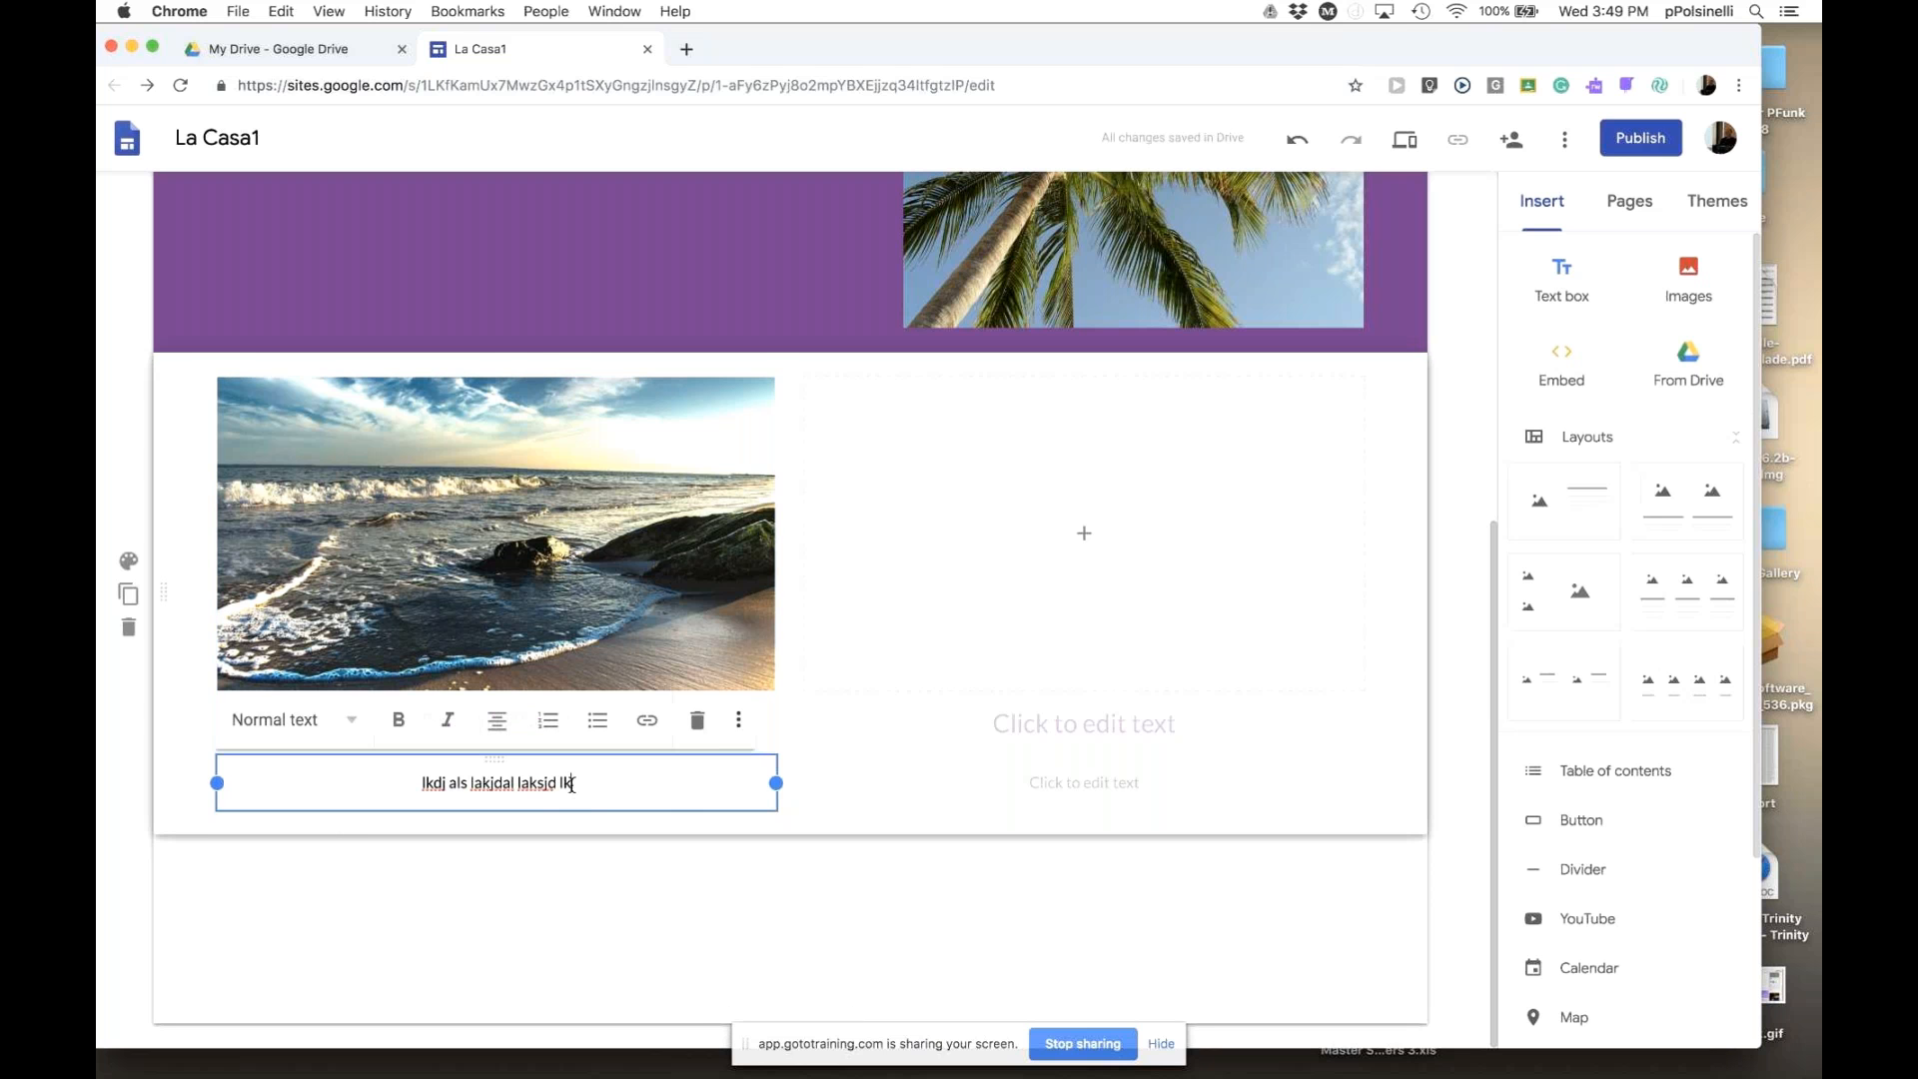
{"action": "left_click", "coordinate": [697, 719]}
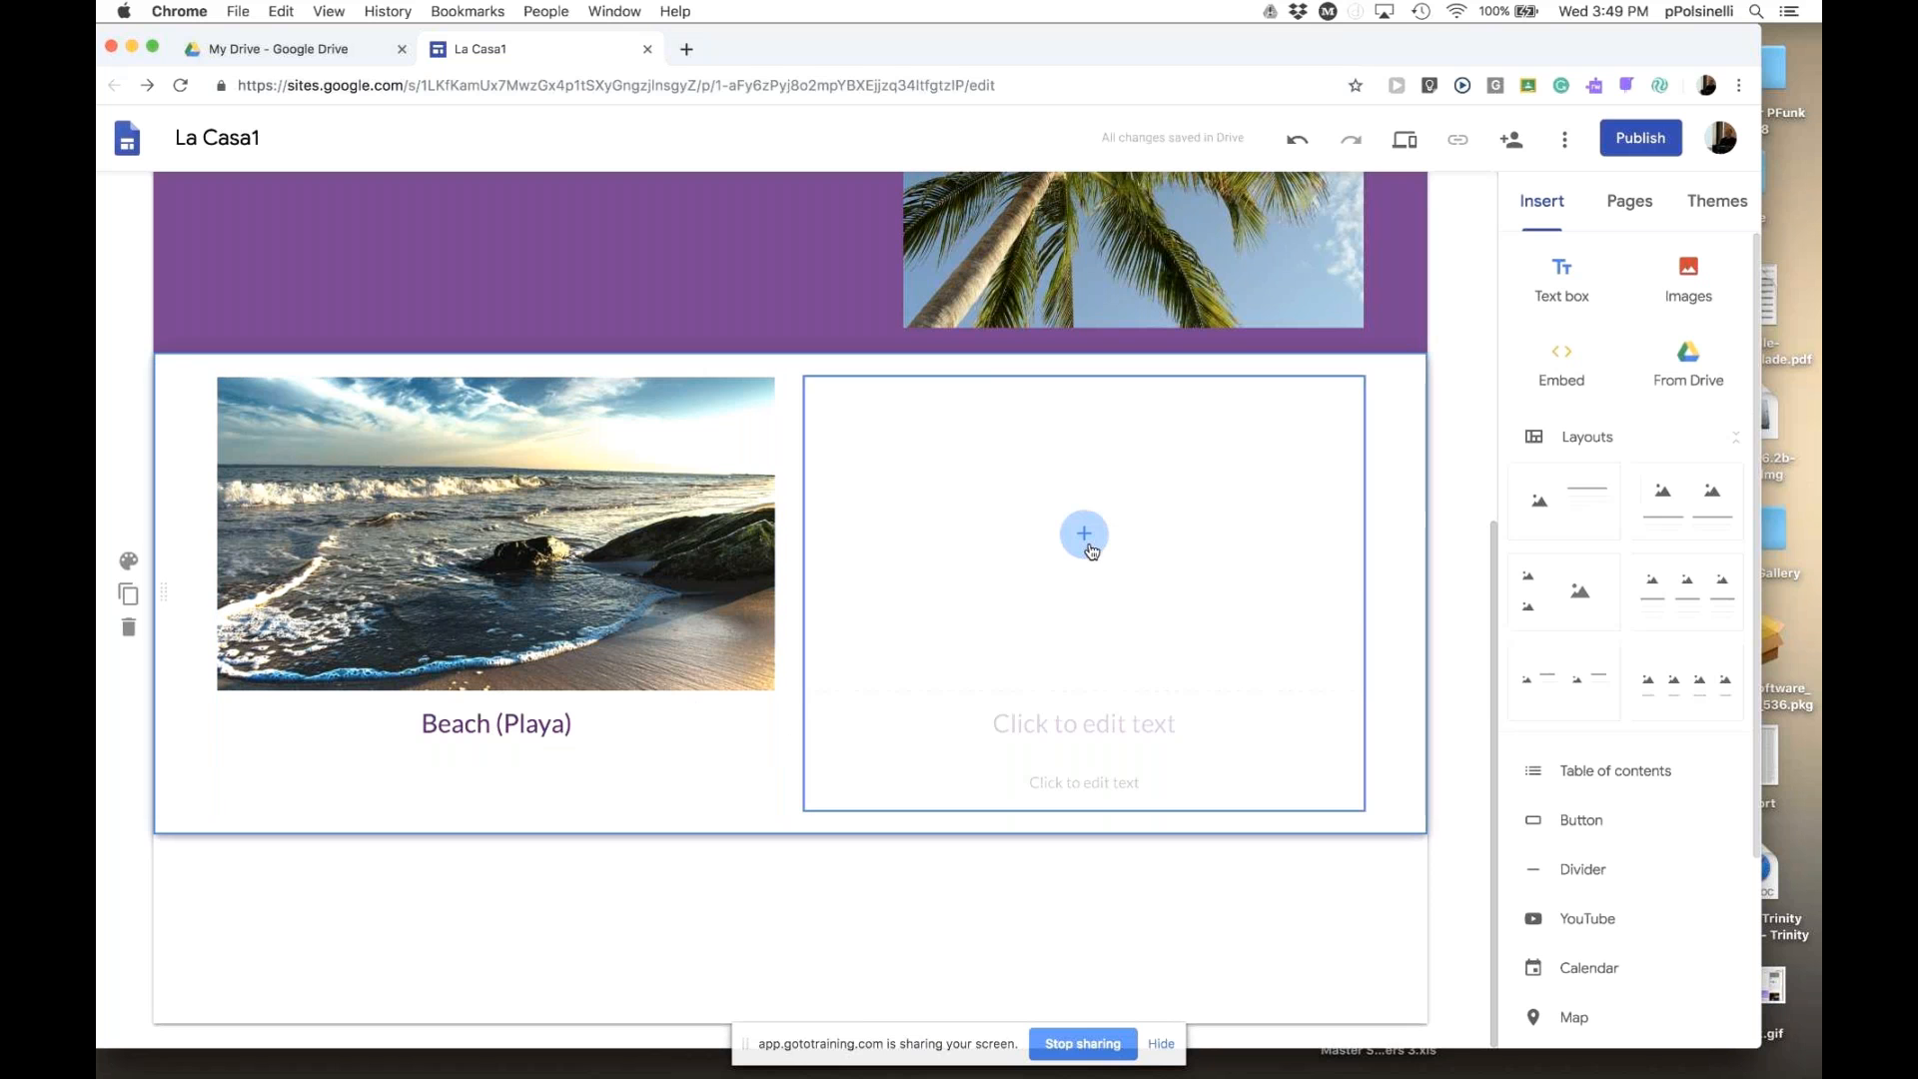
- Search images for 'parrot' and insert the green parrot photo into the right placeholder
{"action": "left_click", "coordinate": [1086, 542]}
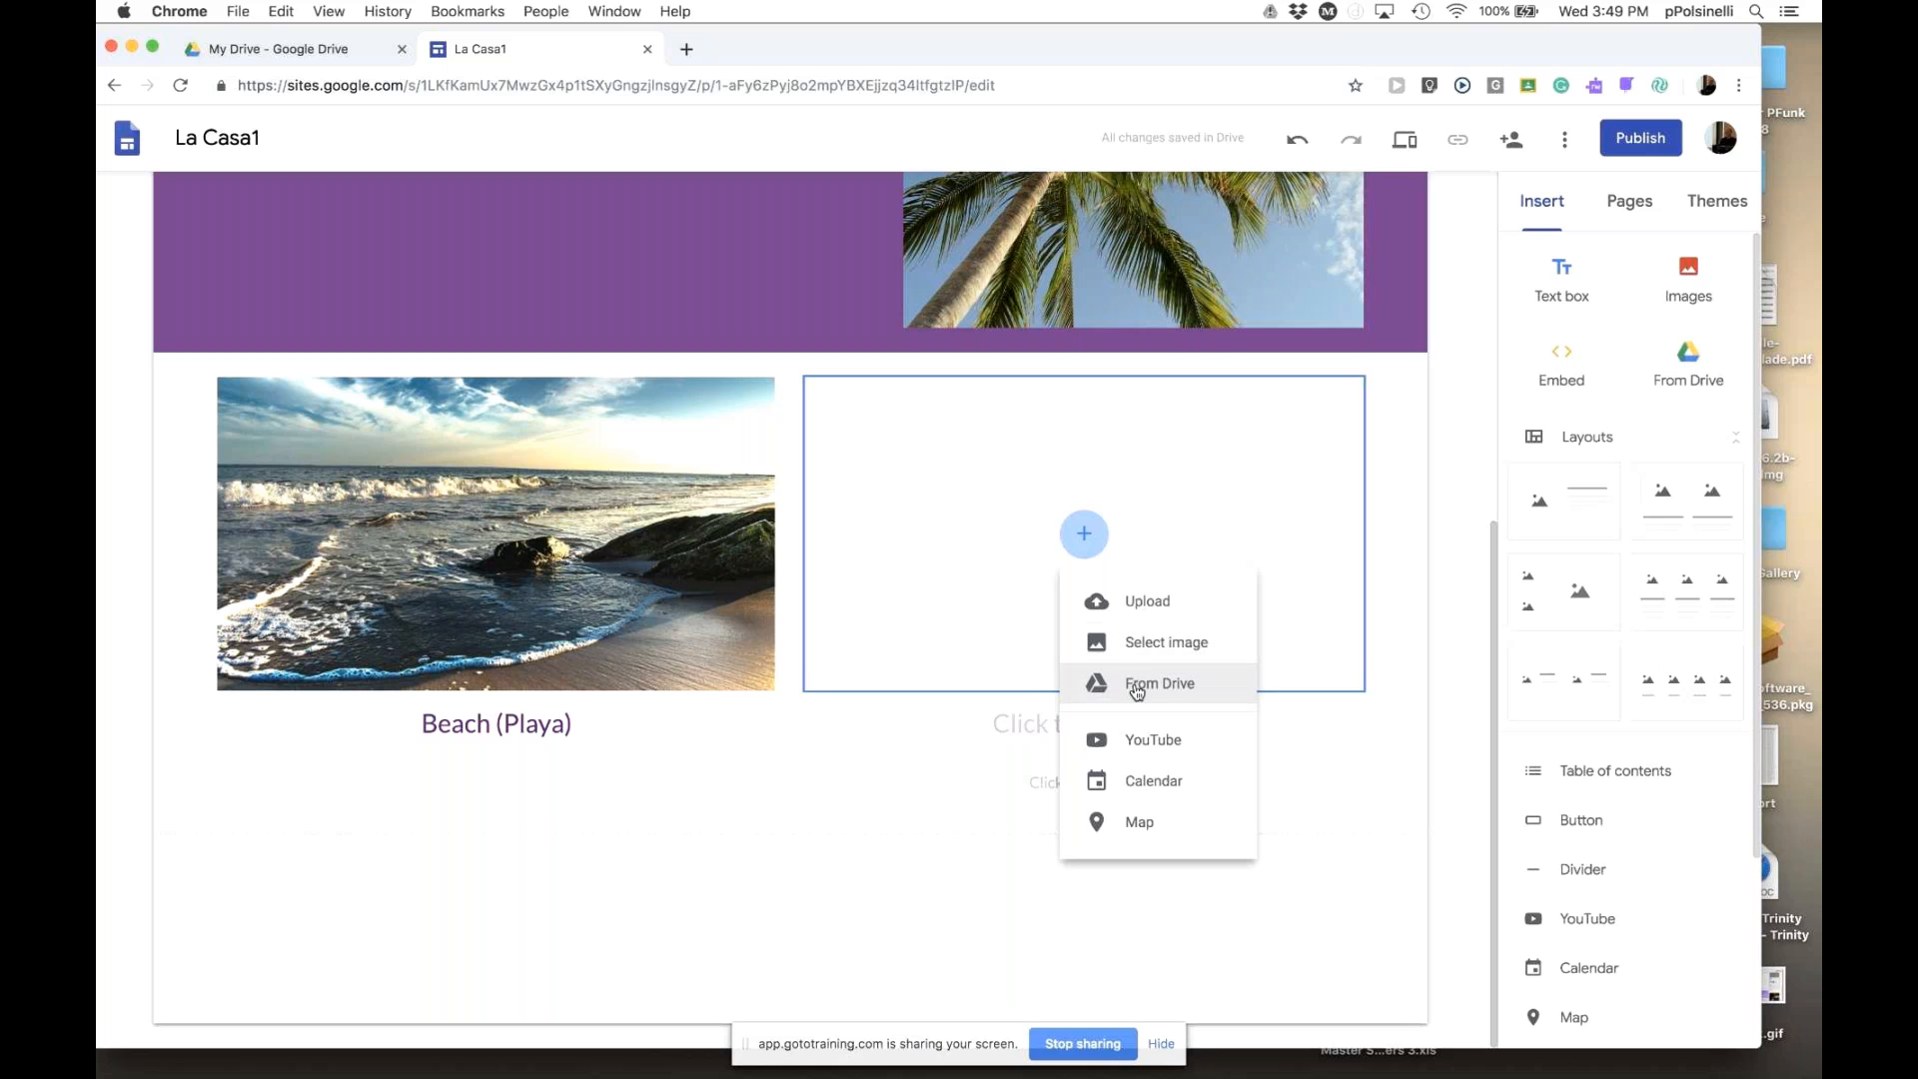
{"action": "left_click", "coordinate": [1142, 651]}
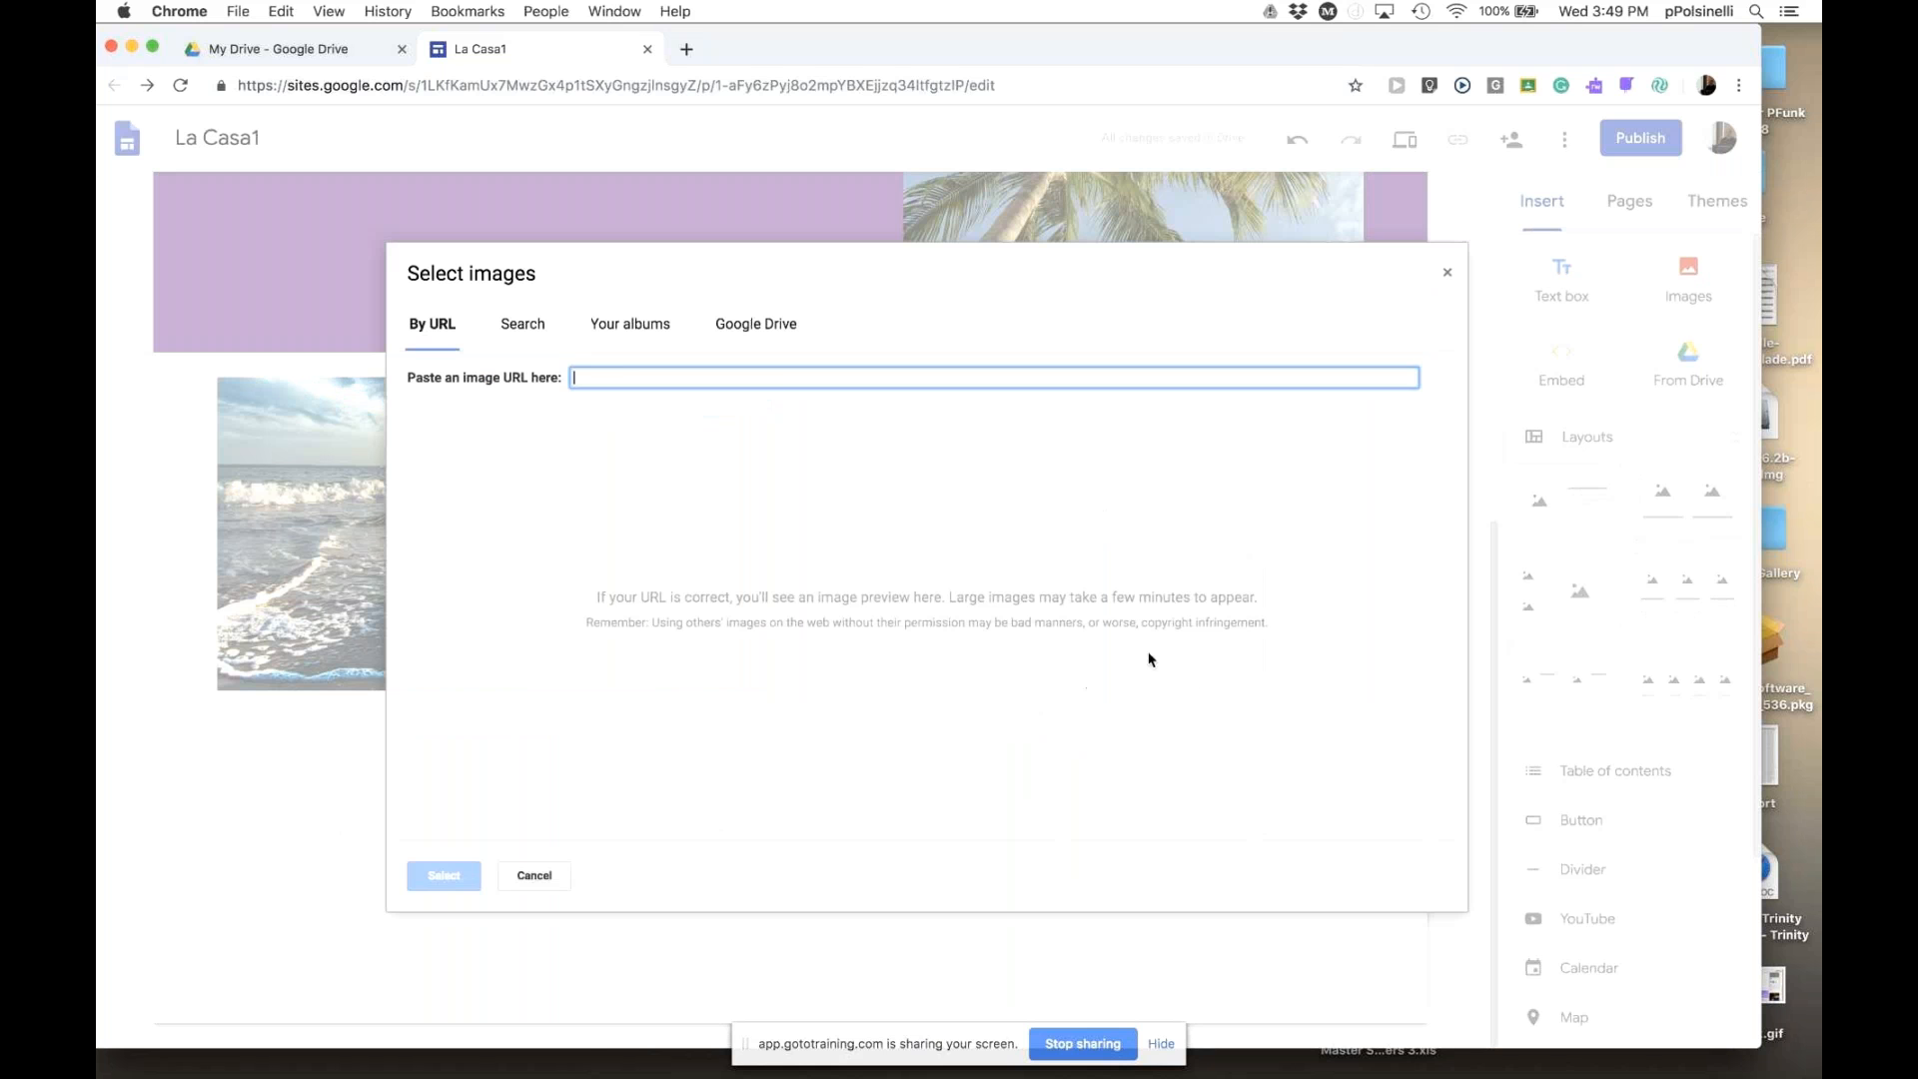
{"action": "left_click", "coordinate": [534, 338]}
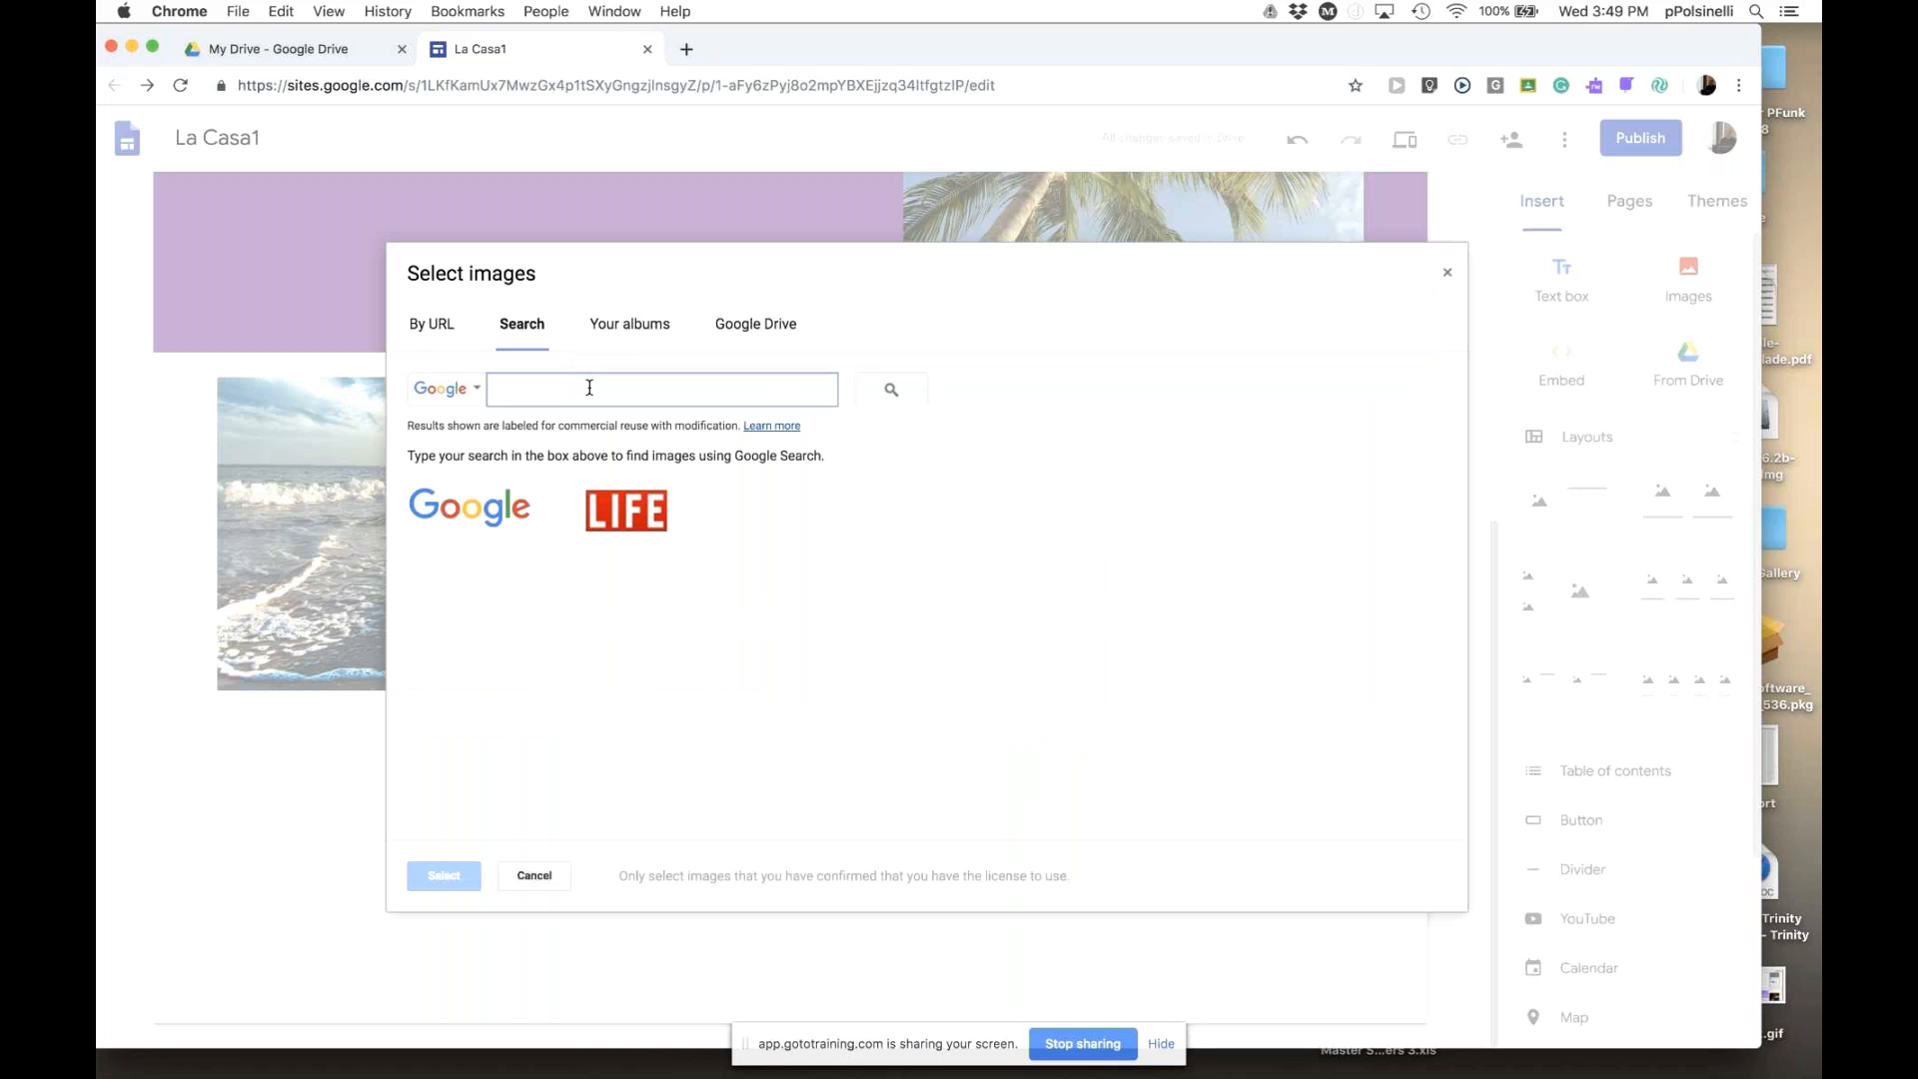
{"action": "type", "text": "parrot"}
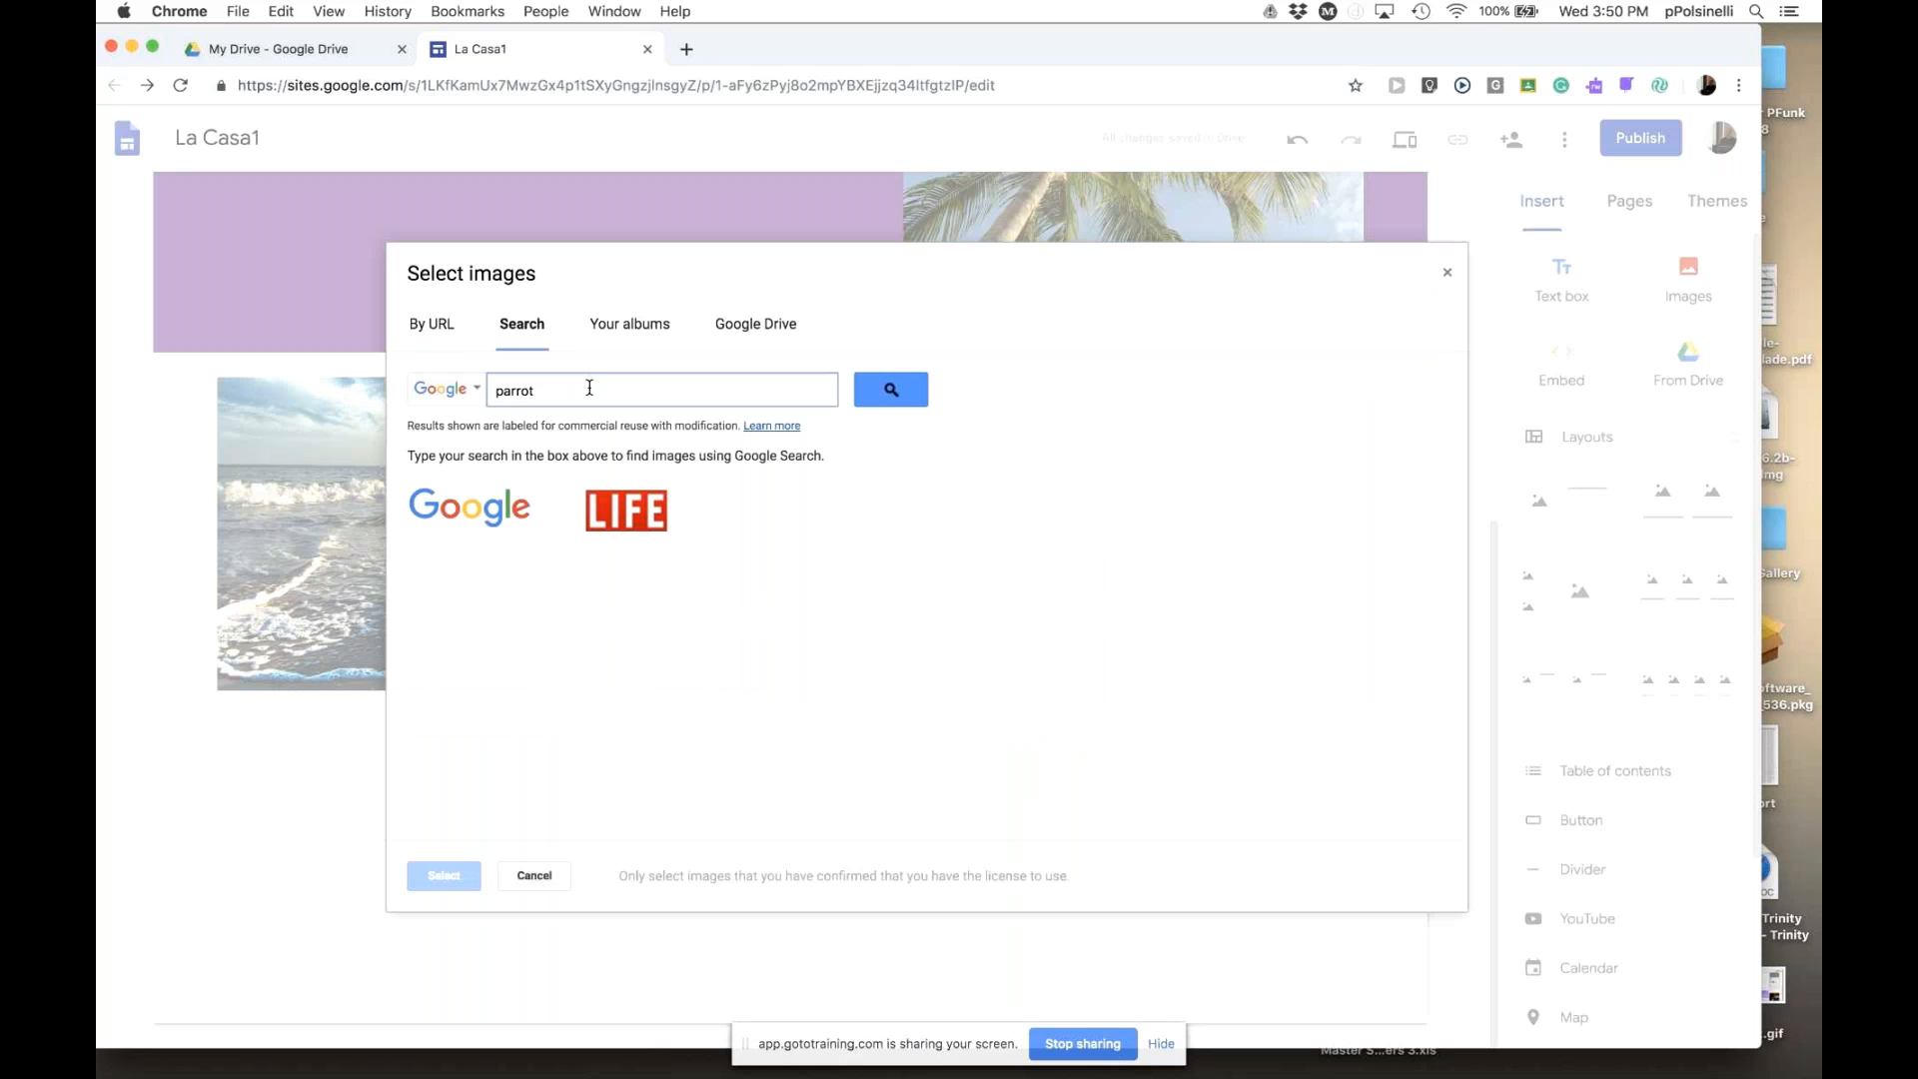
{"action": "key", "text": "Return"}
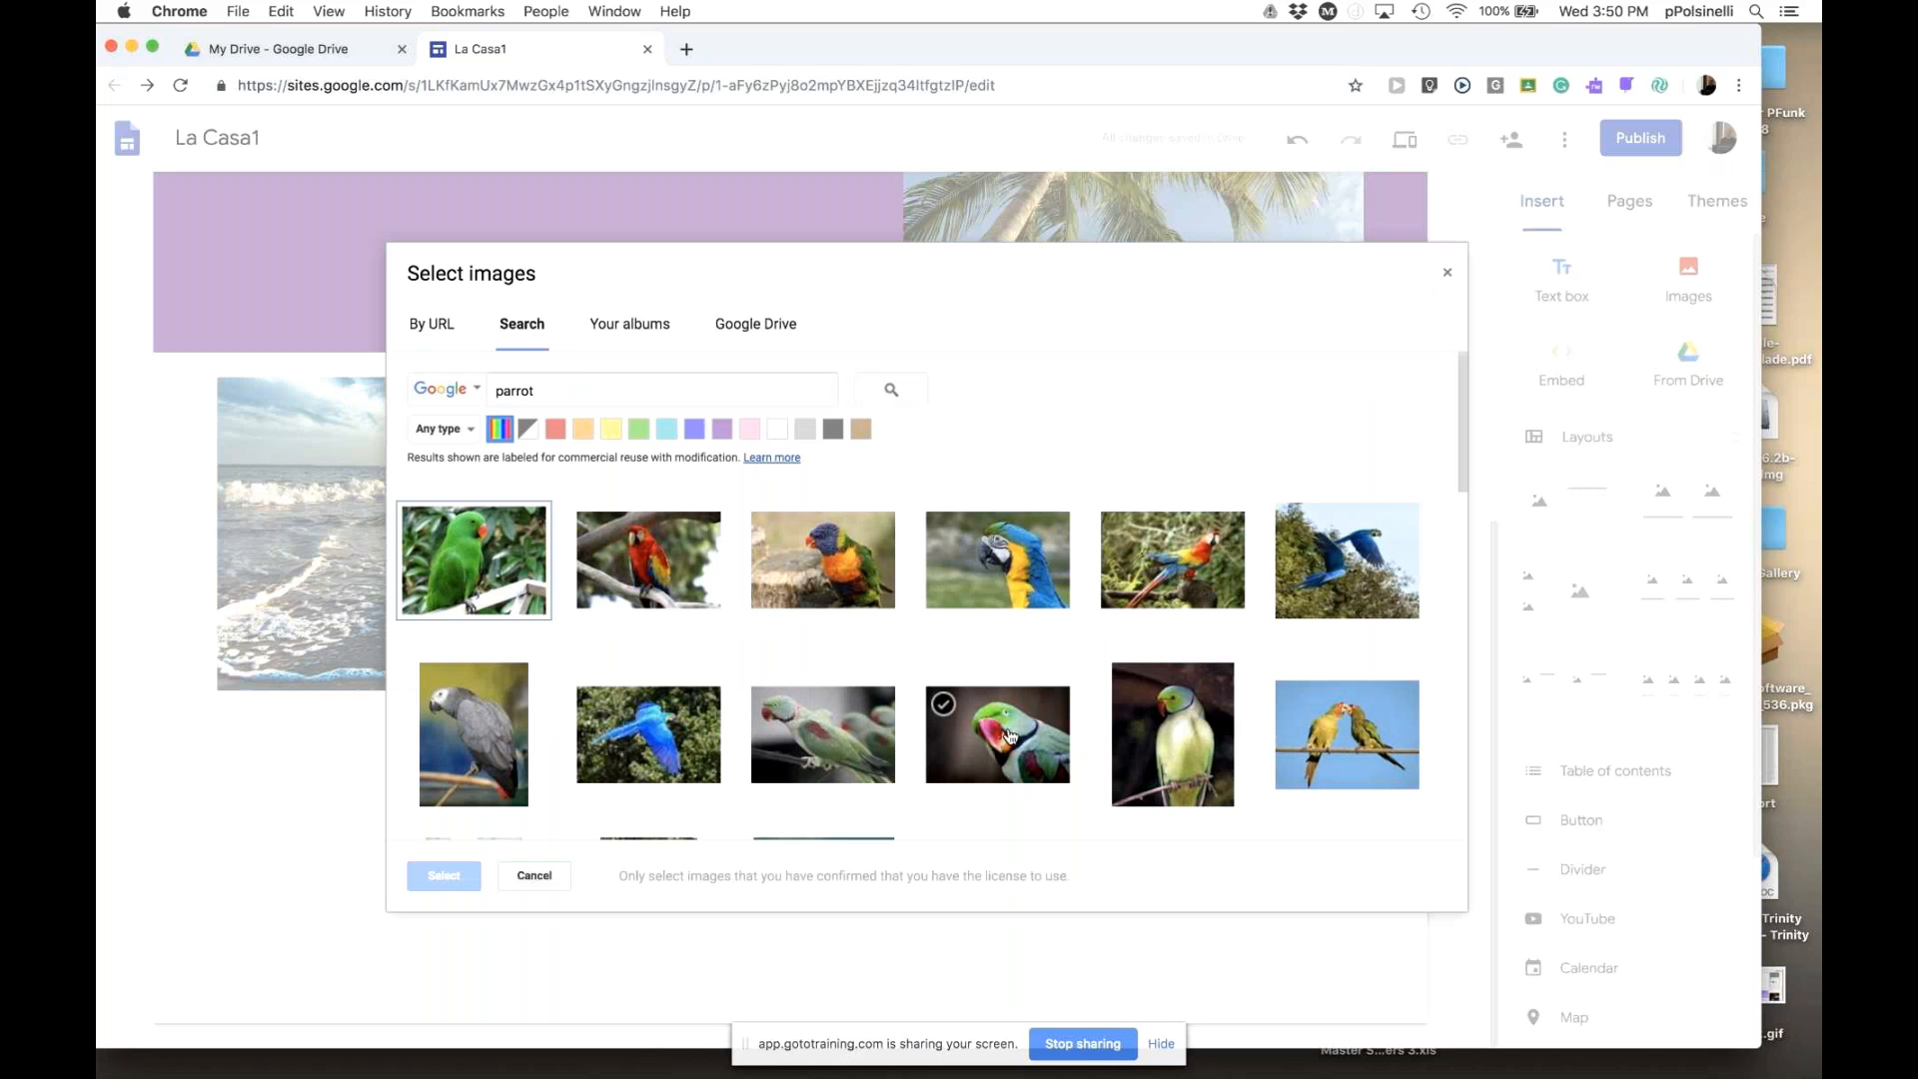
{"action": "double_click", "coordinate": [1009, 737]}
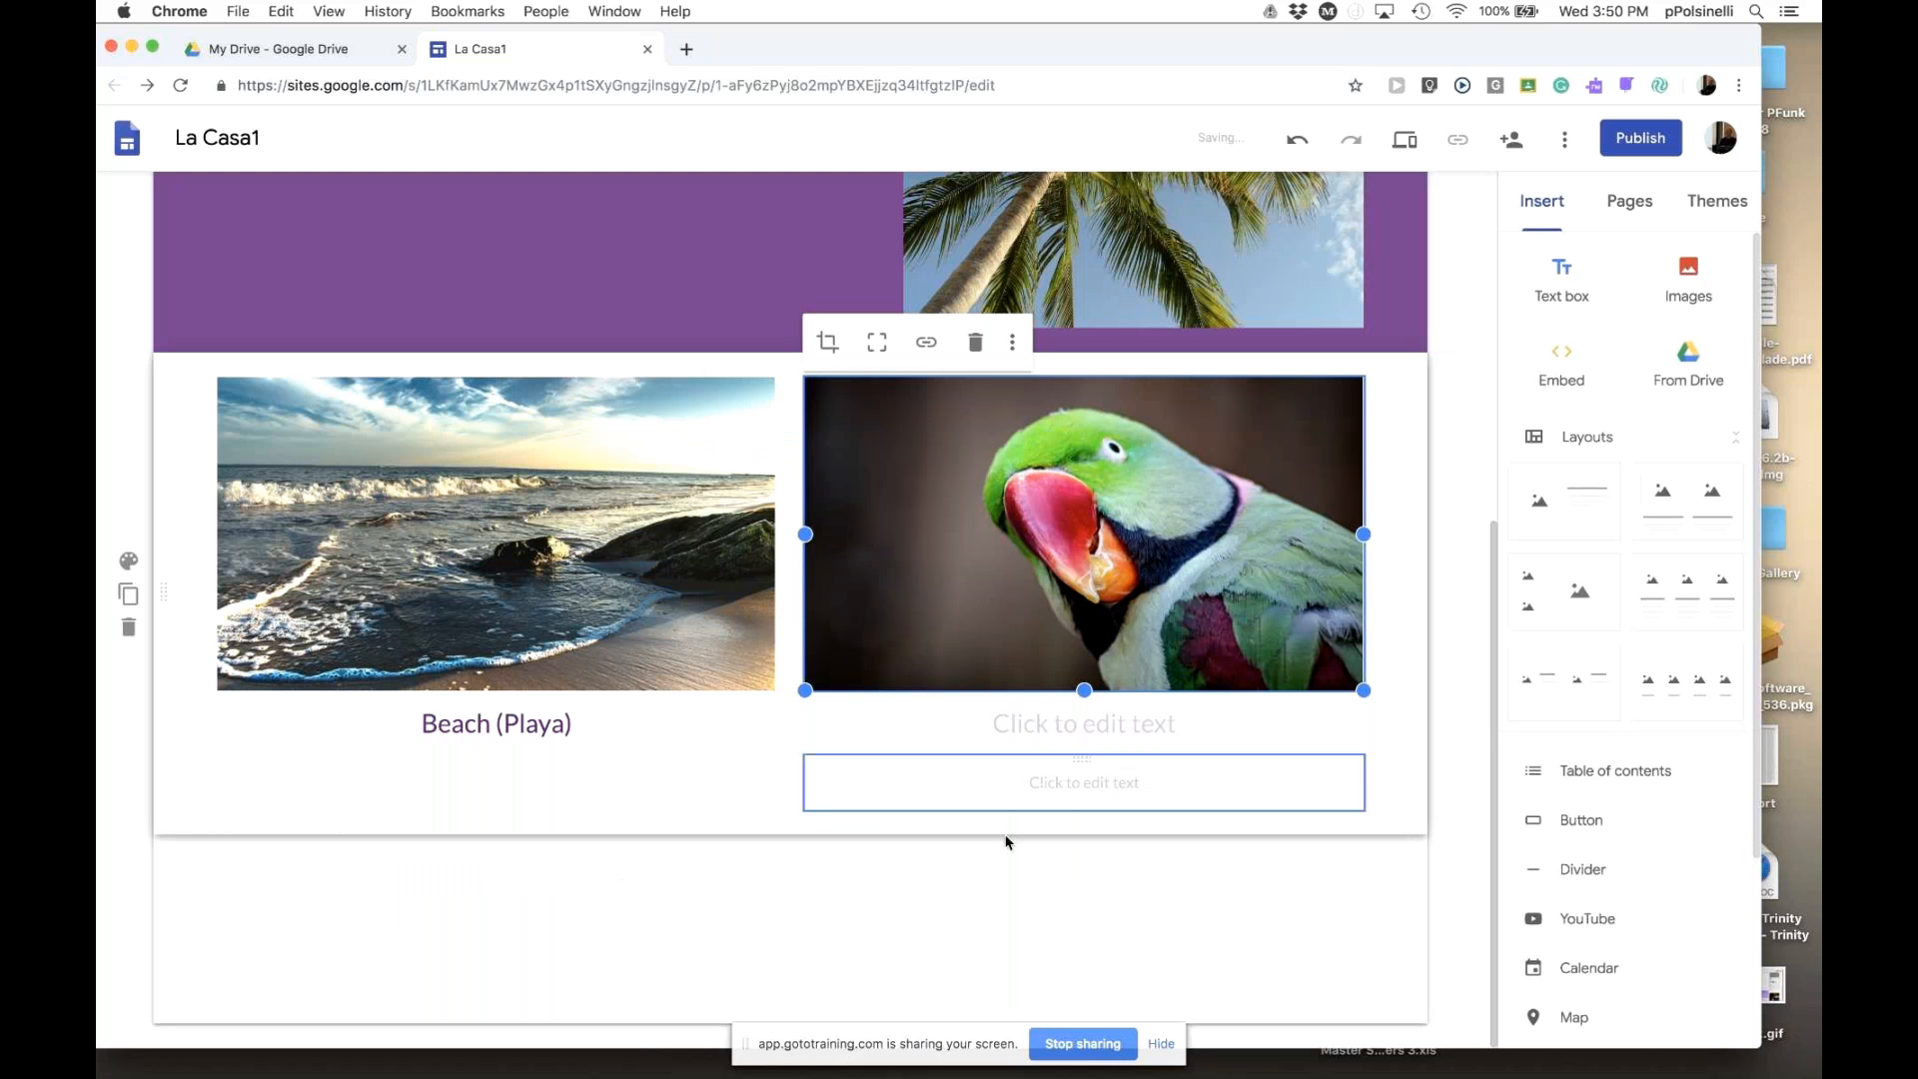
{"action": "left_click", "coordinate": [978, 917]}
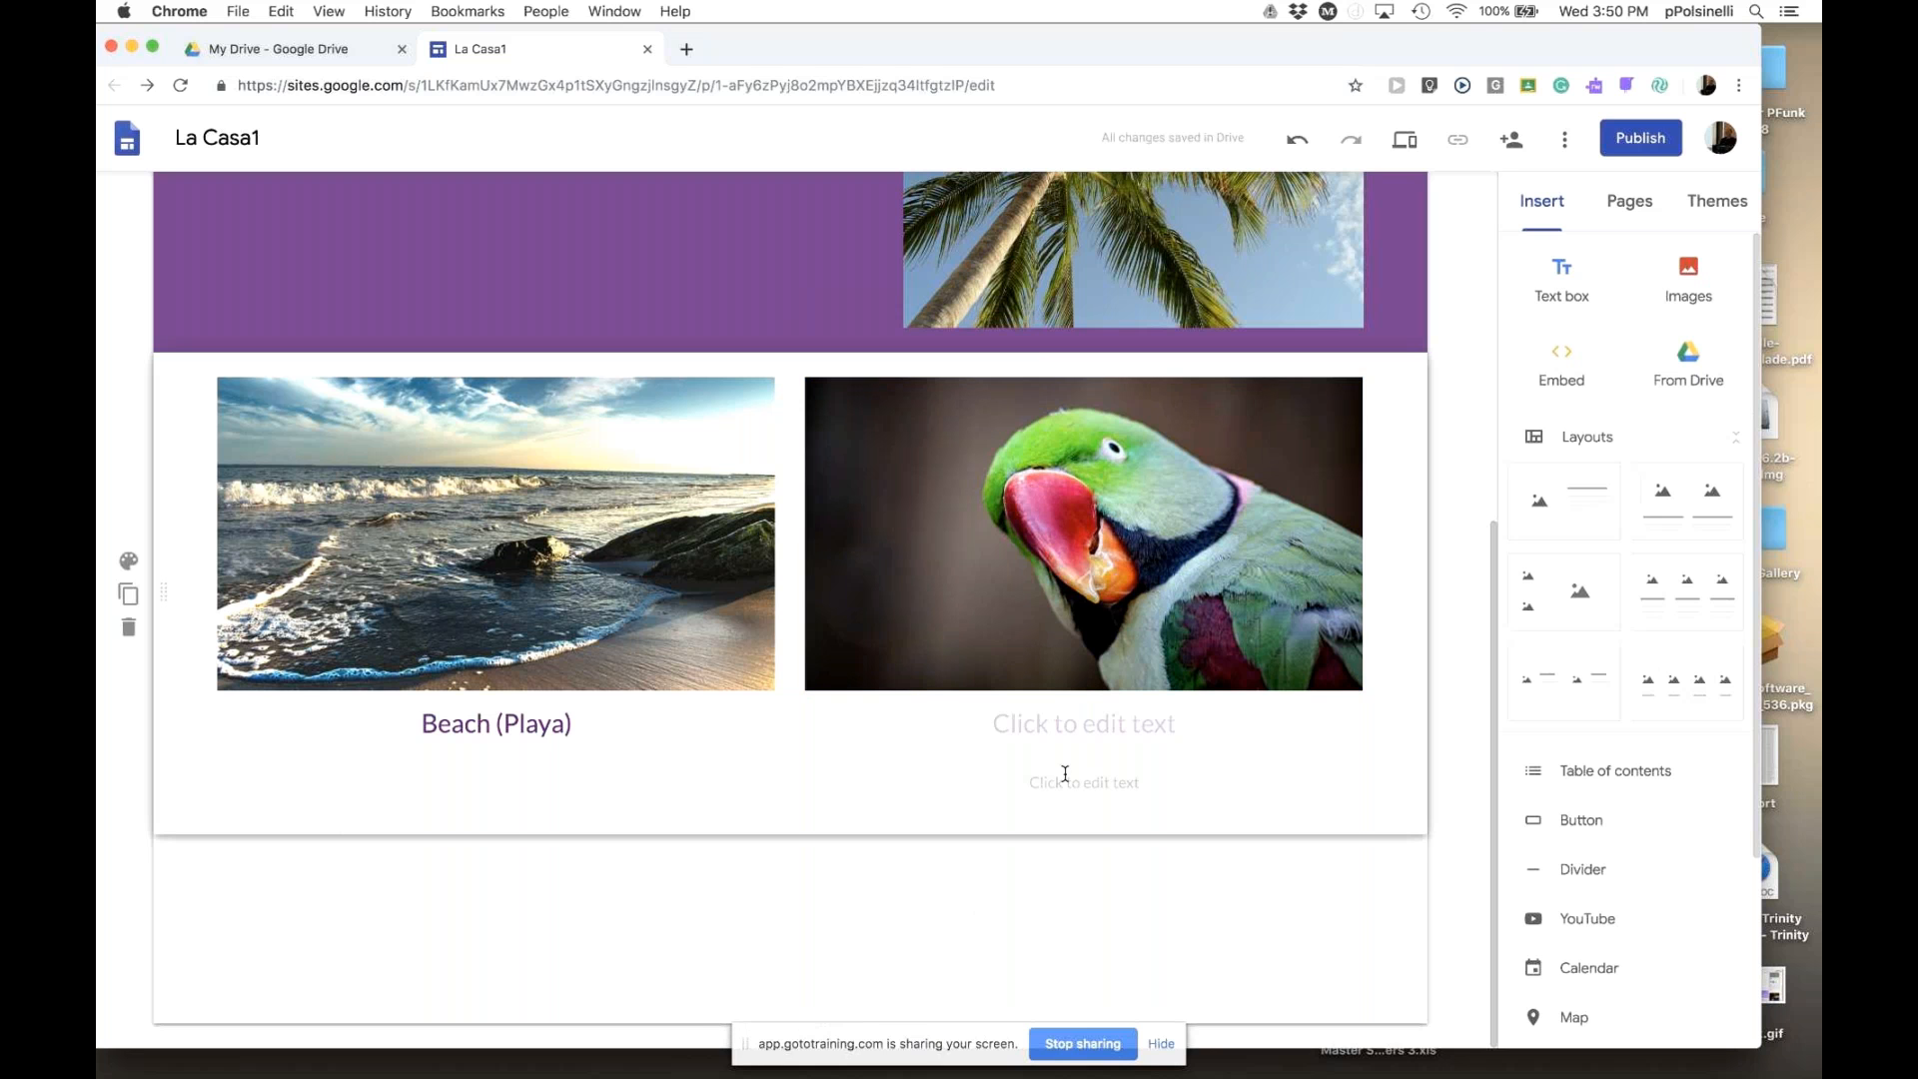
- Type 'Bird' as the heading under the parrot photo
{"action": "left_click", "coordinate": [1056, 731]}
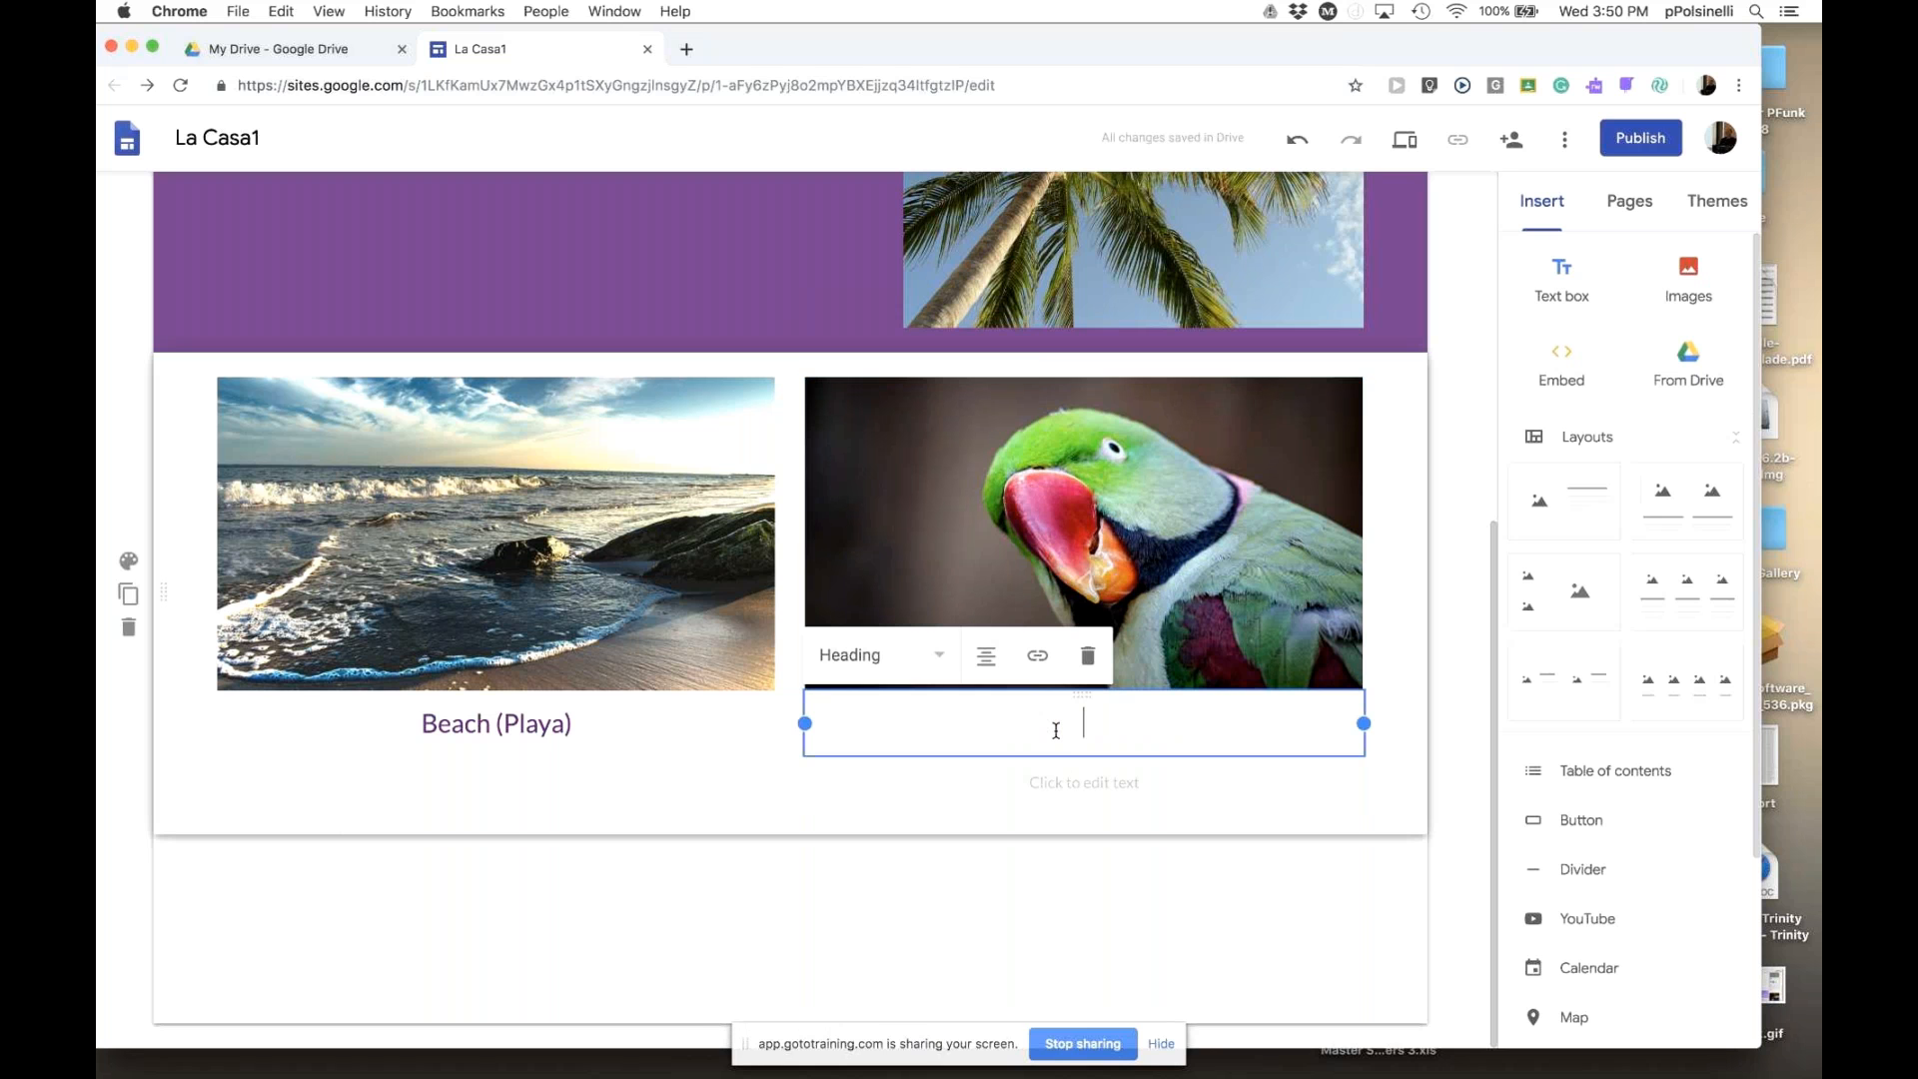
{"action": "type", "text": "Bird"}
{"action": "left_click", "coordinate": [1055, 901]}
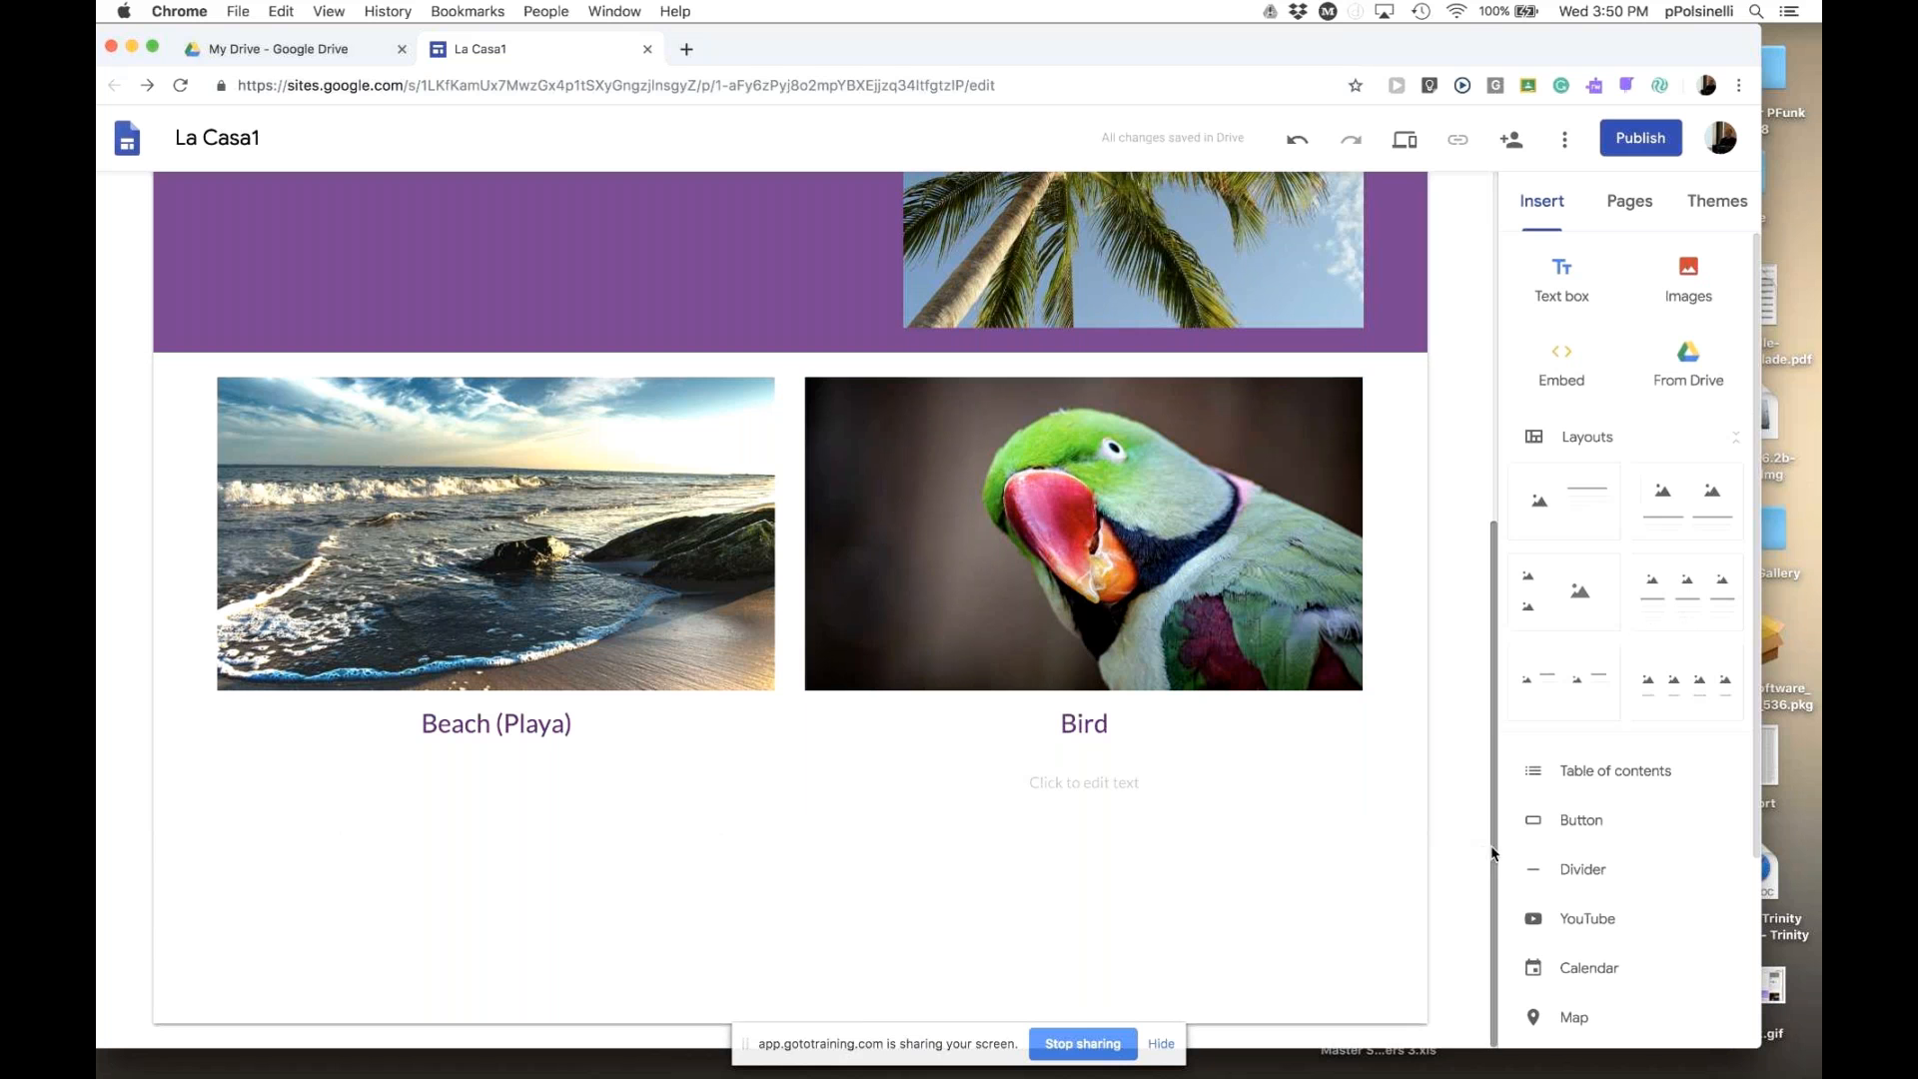
{"action": "left_click_drag", "start_coordinate": [1487, 851], "coordinate": [1498, 439]}
{"action": "left_click_drag", "start_coordinate": [1495, 513], "coordinate": [1476, 895]}
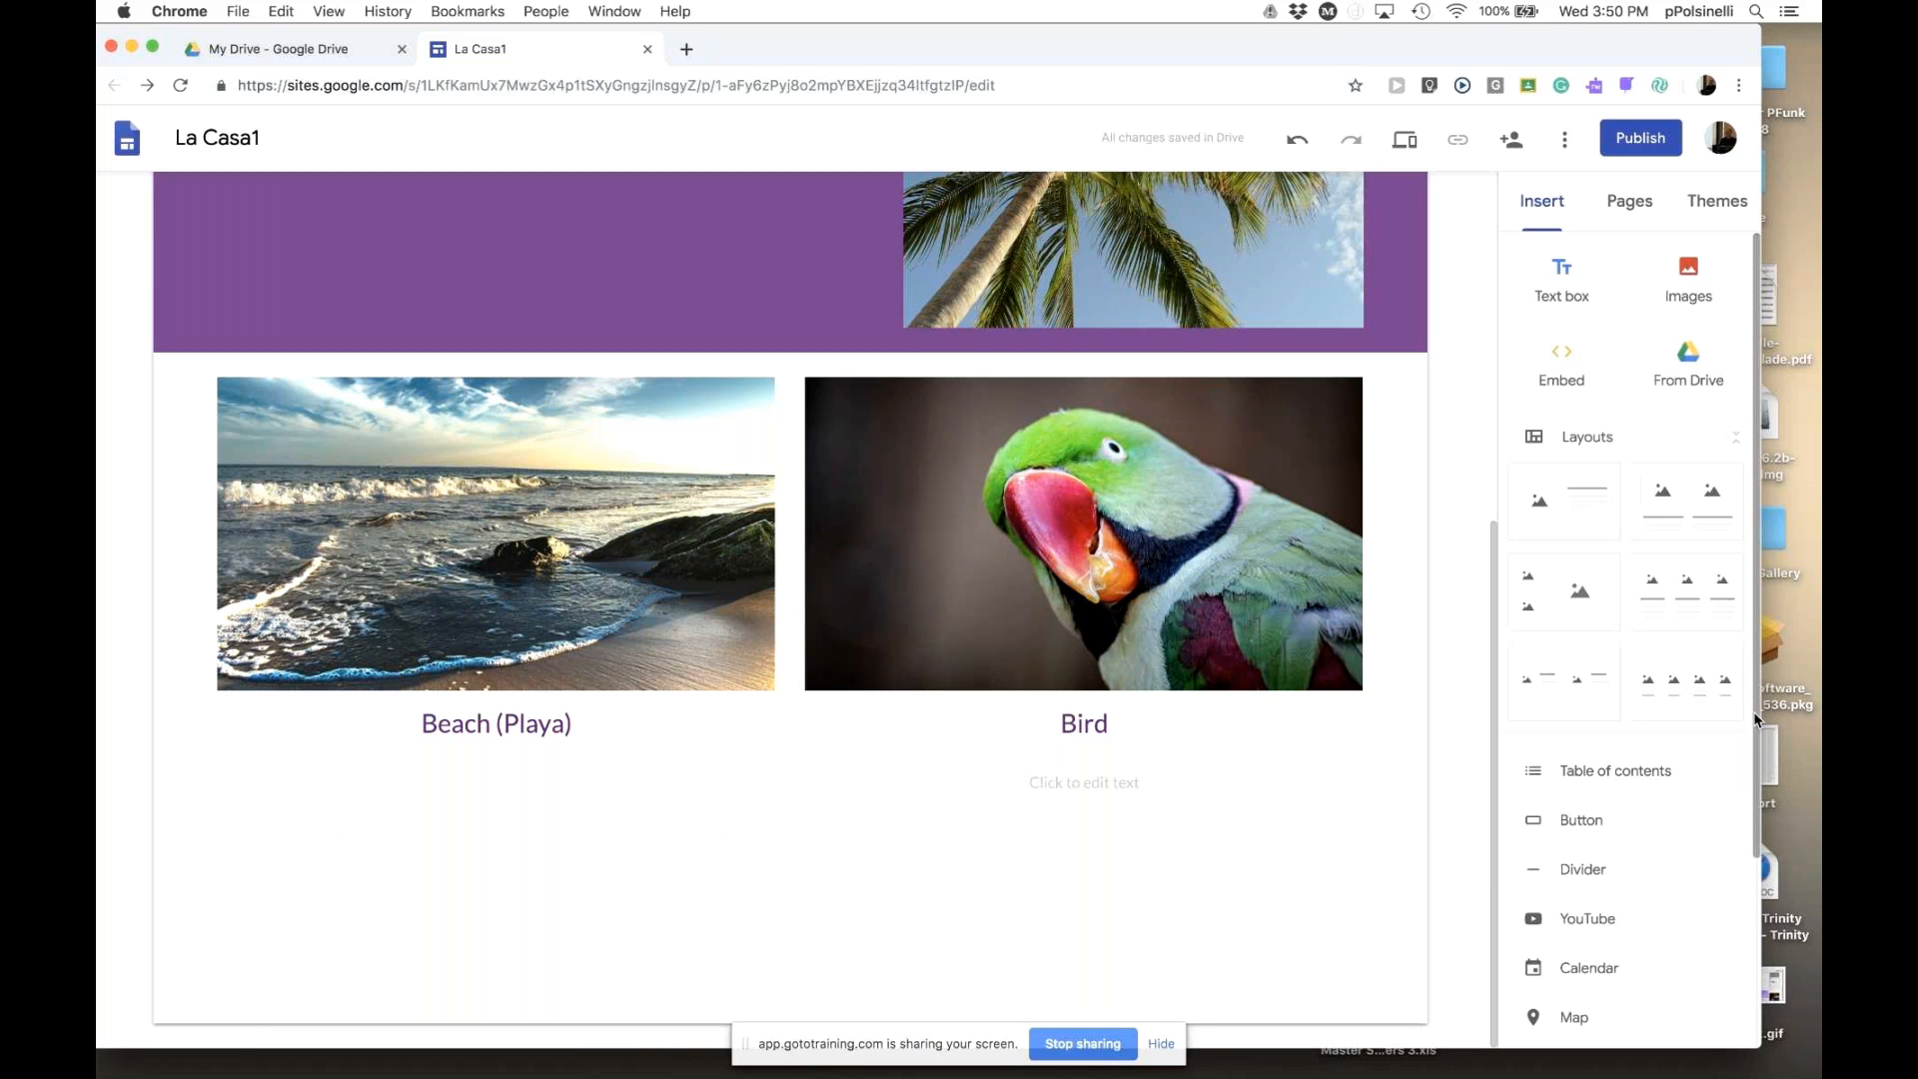
{"action": "scroll", "coordinate": [1758, 727], "scroll_direction": "down", "scroll_amount": 5}
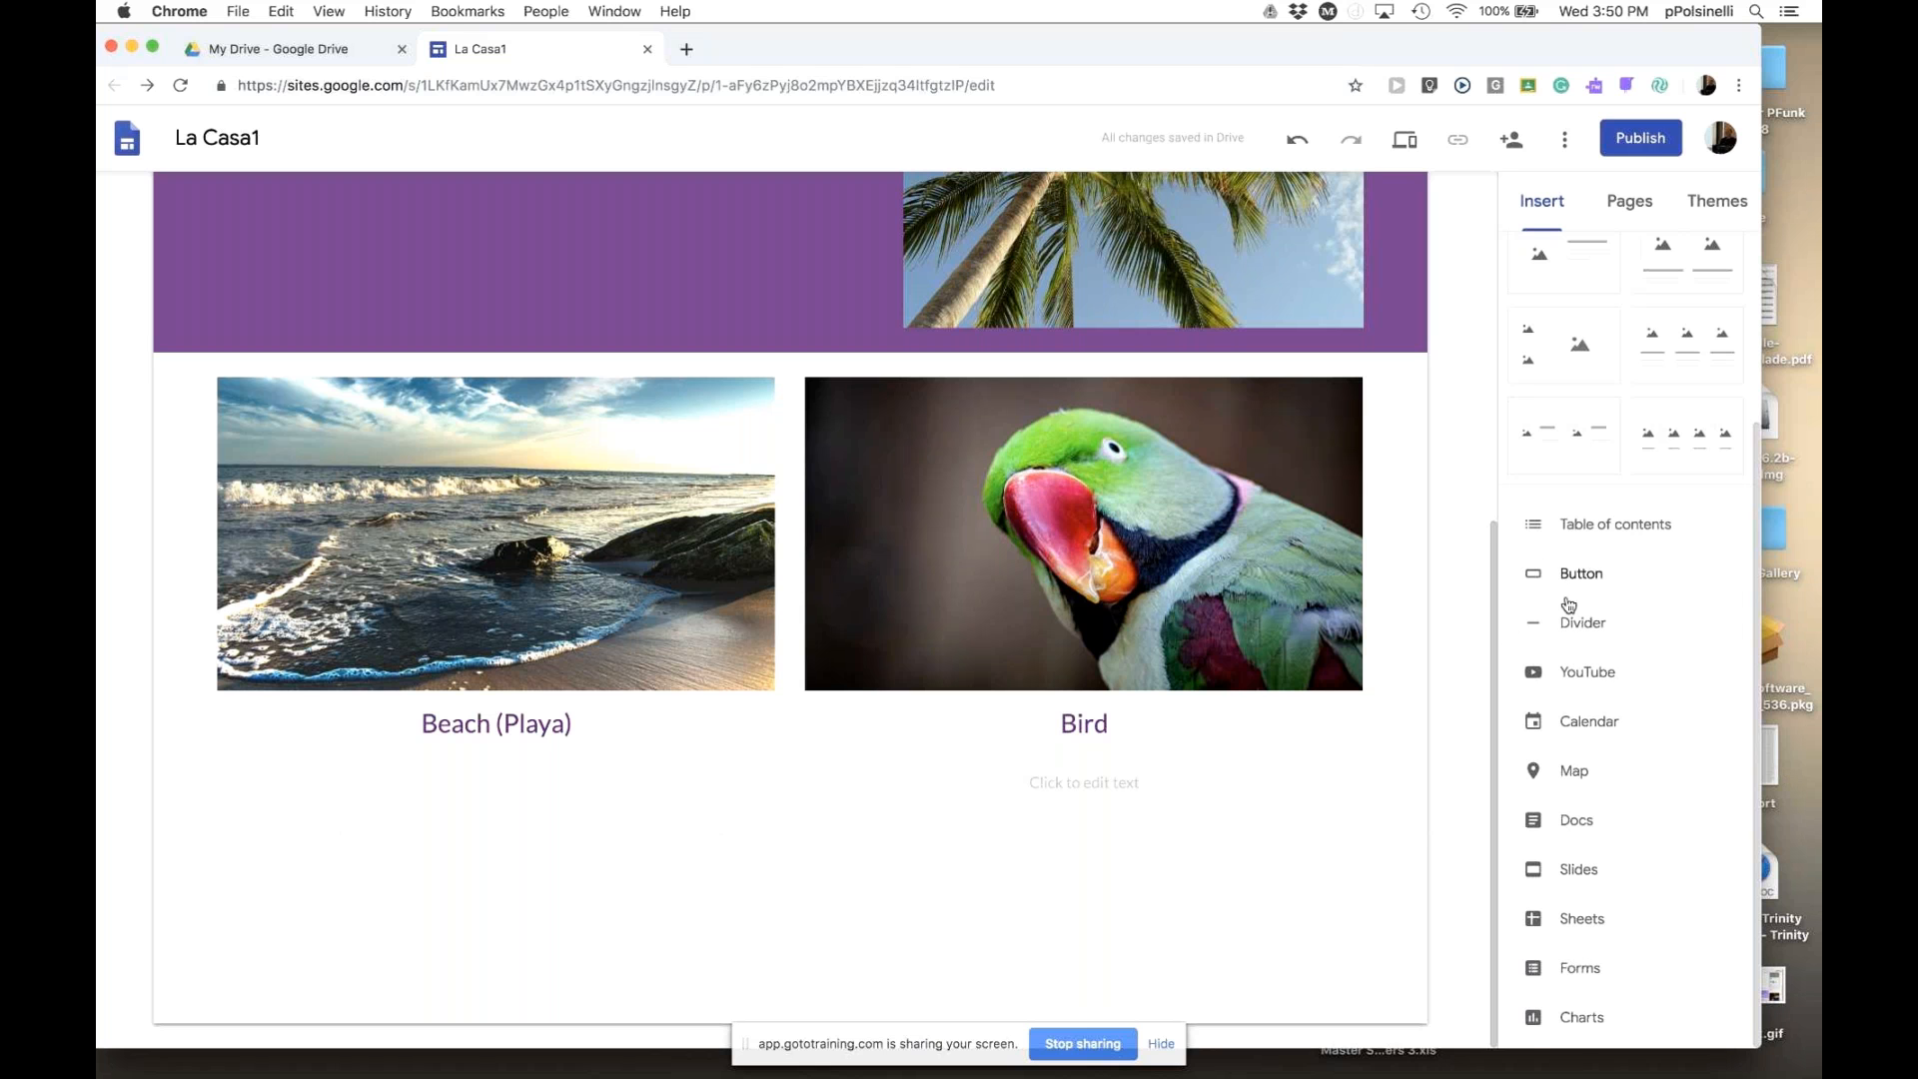
{"action": "scroll", "coordinate": [1661, 925], "scroll_direction": "up", "scroll_amount": 3}
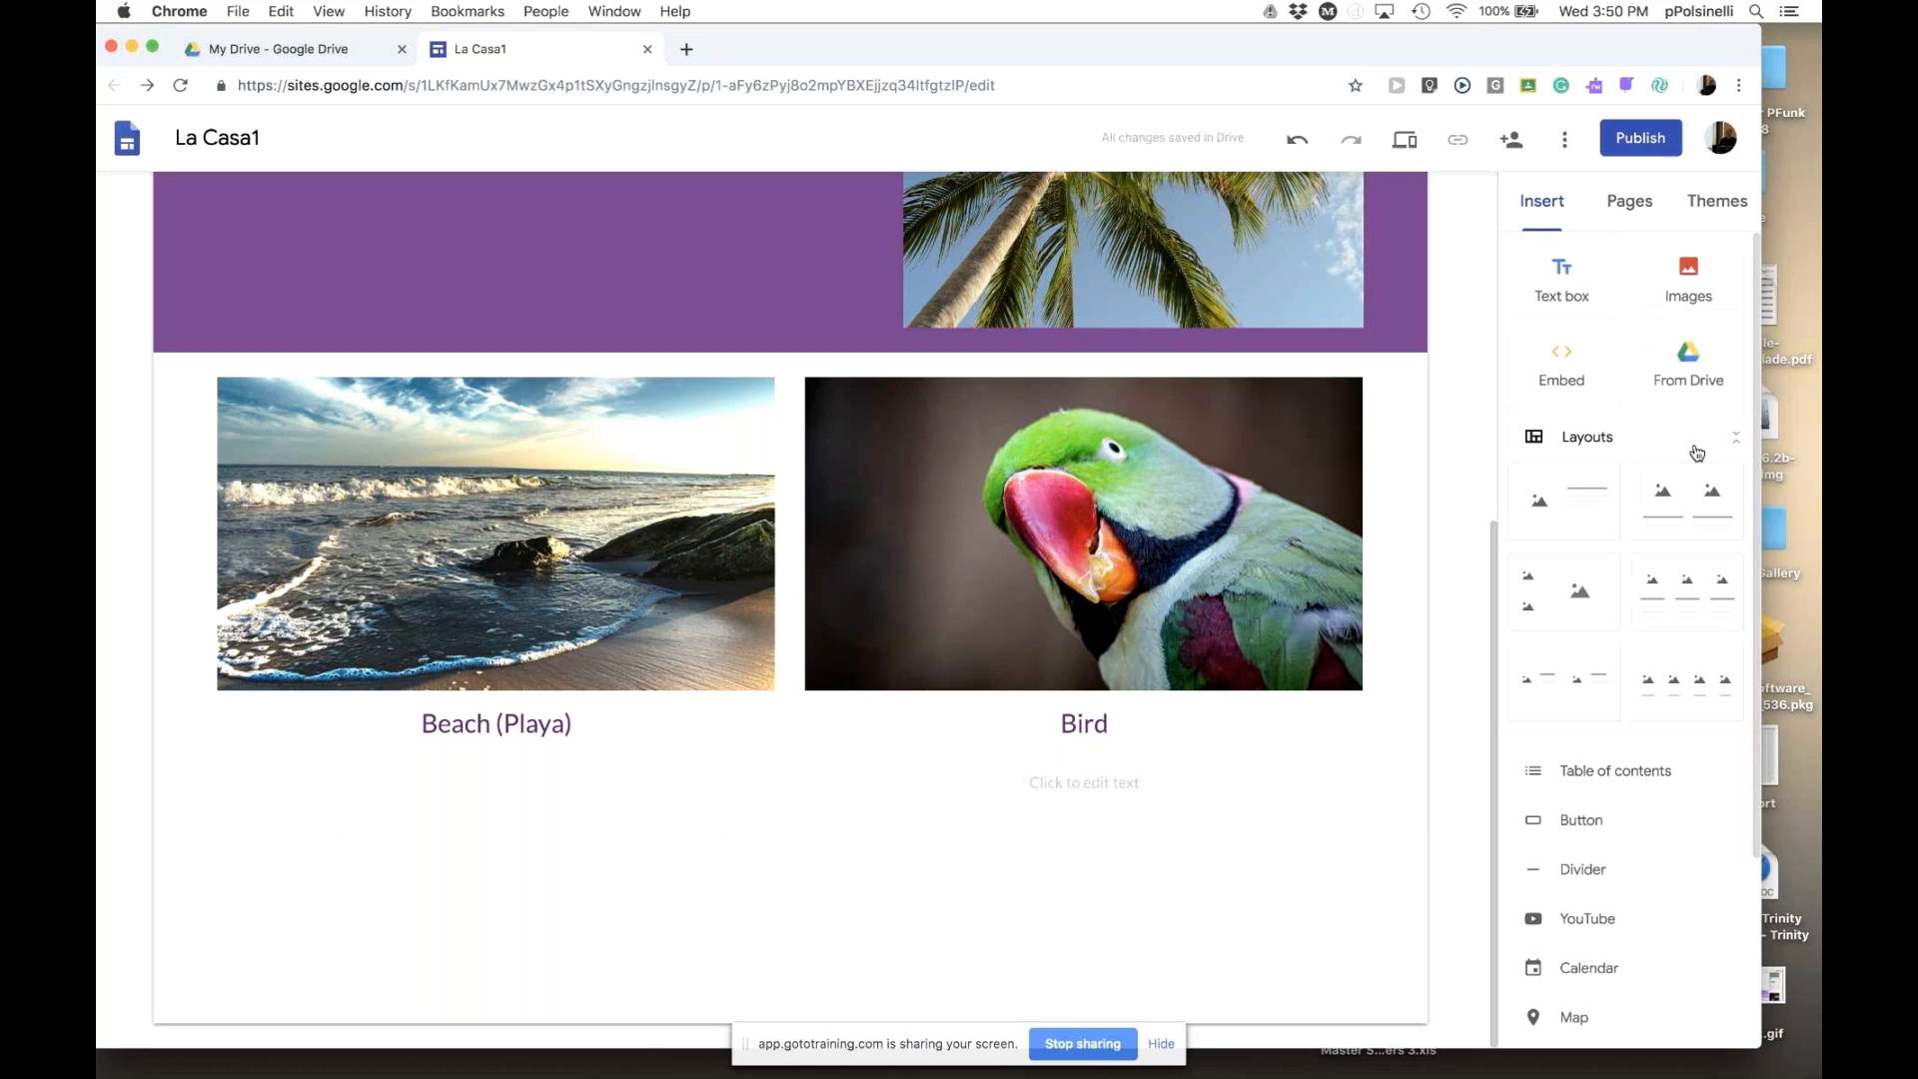
{"action": "left_click", "coordinate": [1688, 362]}
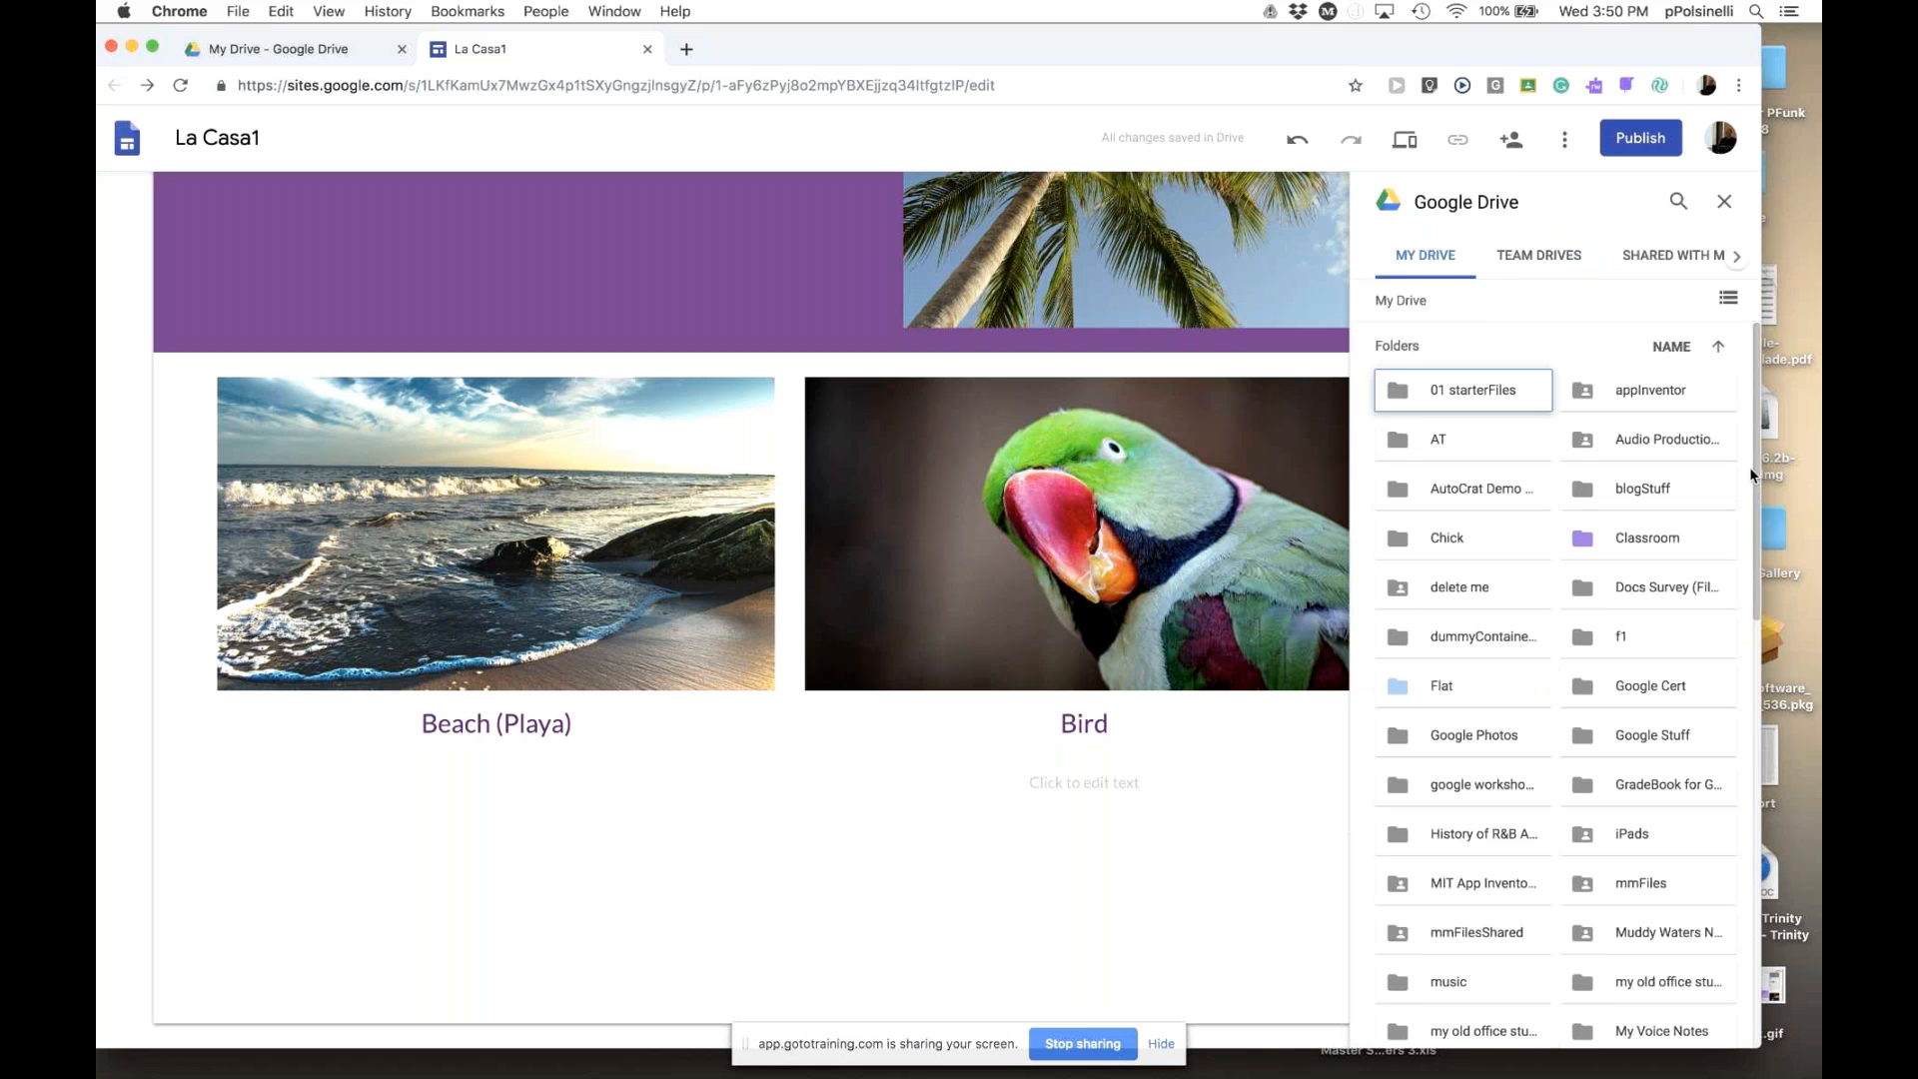
{"action": "left_click_drag", "start_coordinate": [1756, 506], "coordinate": [1756, 513]}
{"action": "scroll", "coordinate": [1701, 949], "scroll_direction": "down", "scroll_amount": 15}
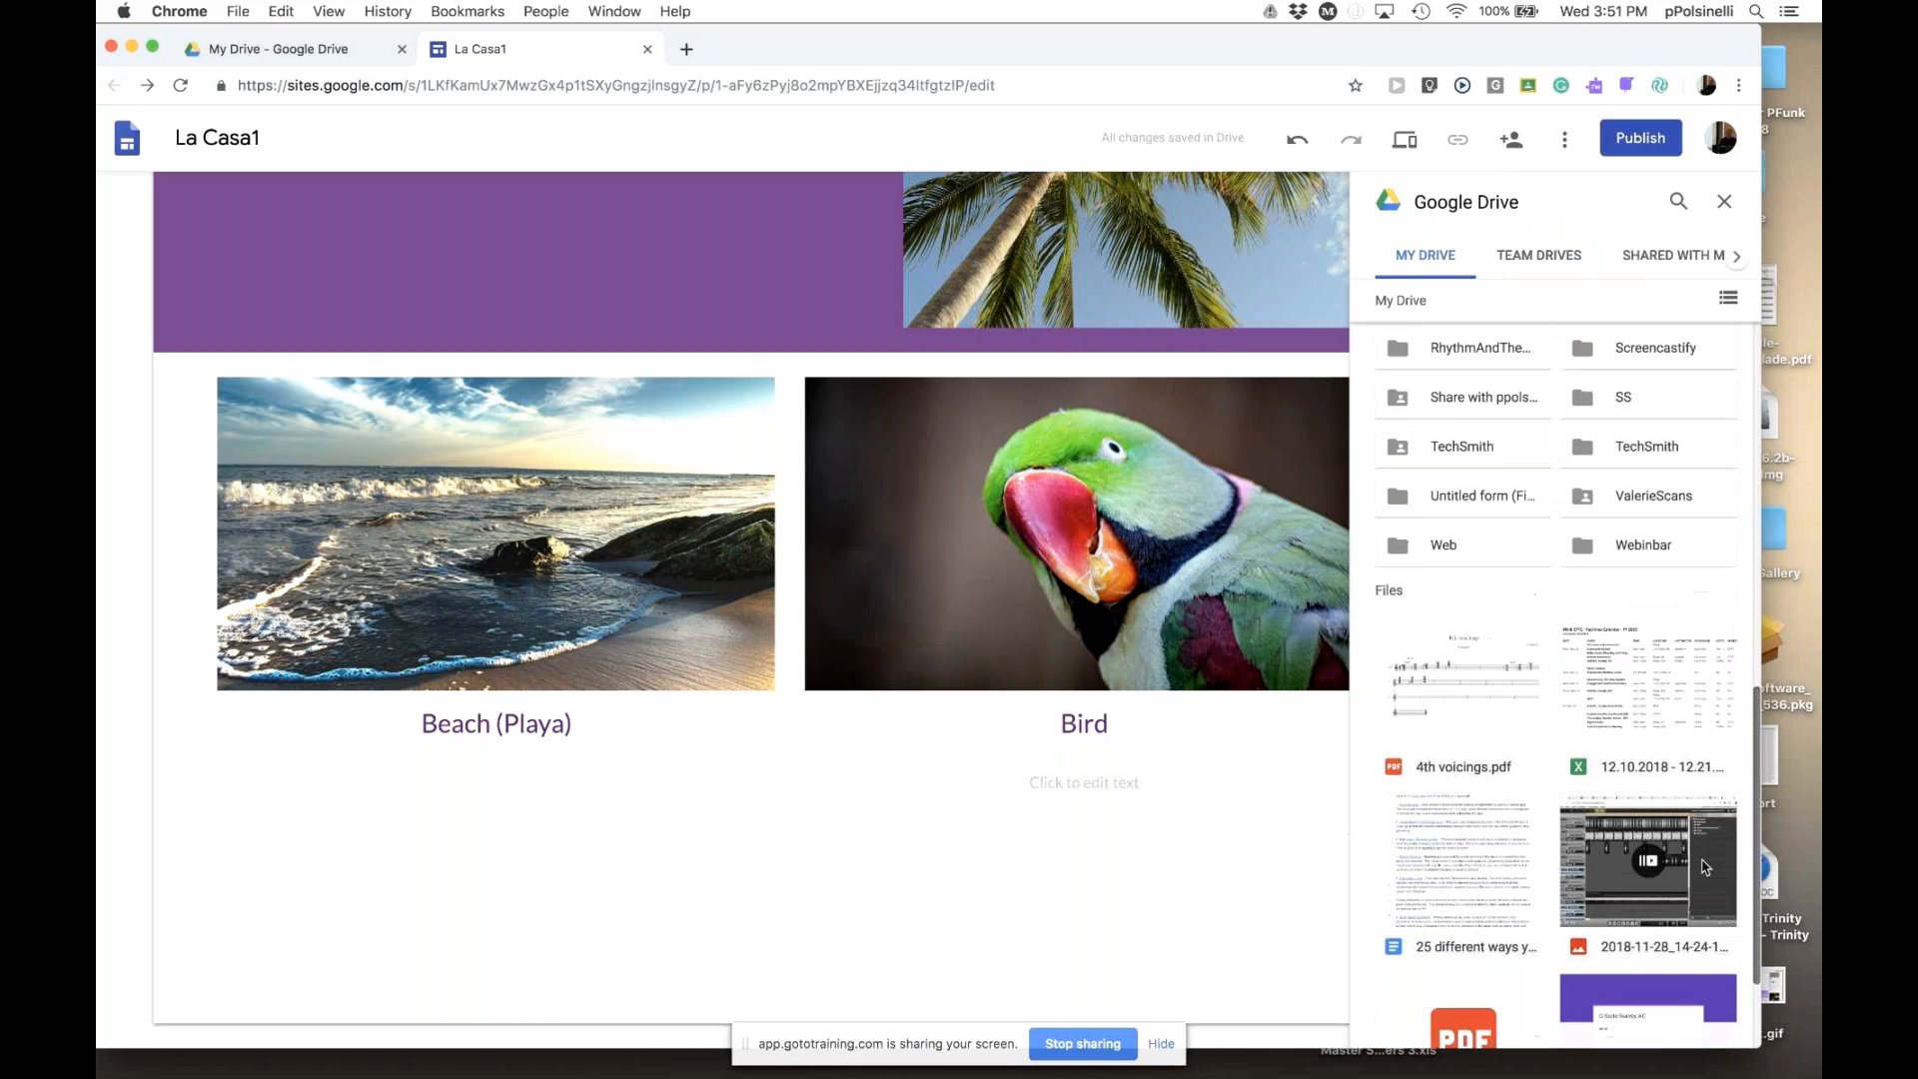
{"action": "scroll", "coordinate": [1701, 949], "scroll_direction": "down", "scroll_amount": 10}
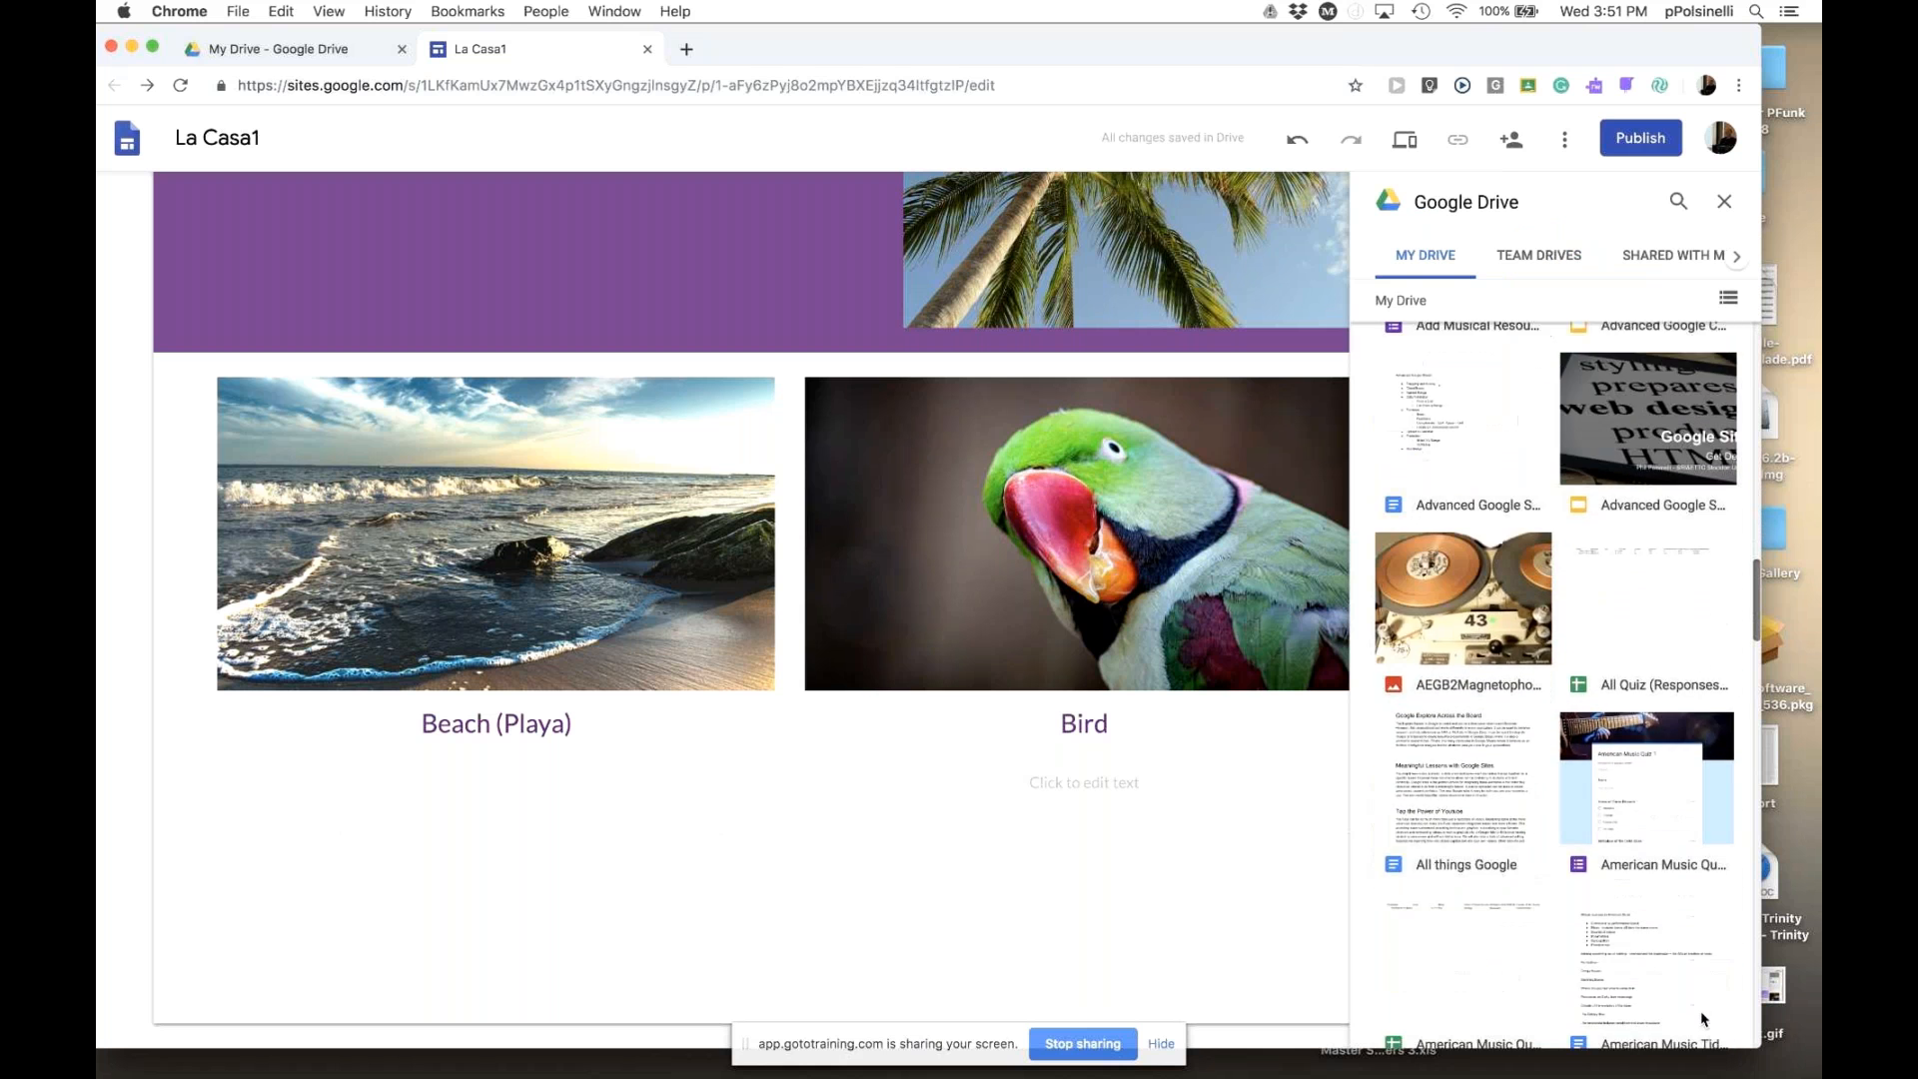
{"action": "scroll", "coordinate": [1710, 999], "scroll_direction": "up", "scroll_amount": 15}
{"action": "scroll", "coordinate": [1705, 900], "scroll_direction": "down", "scroll_amount": 10}
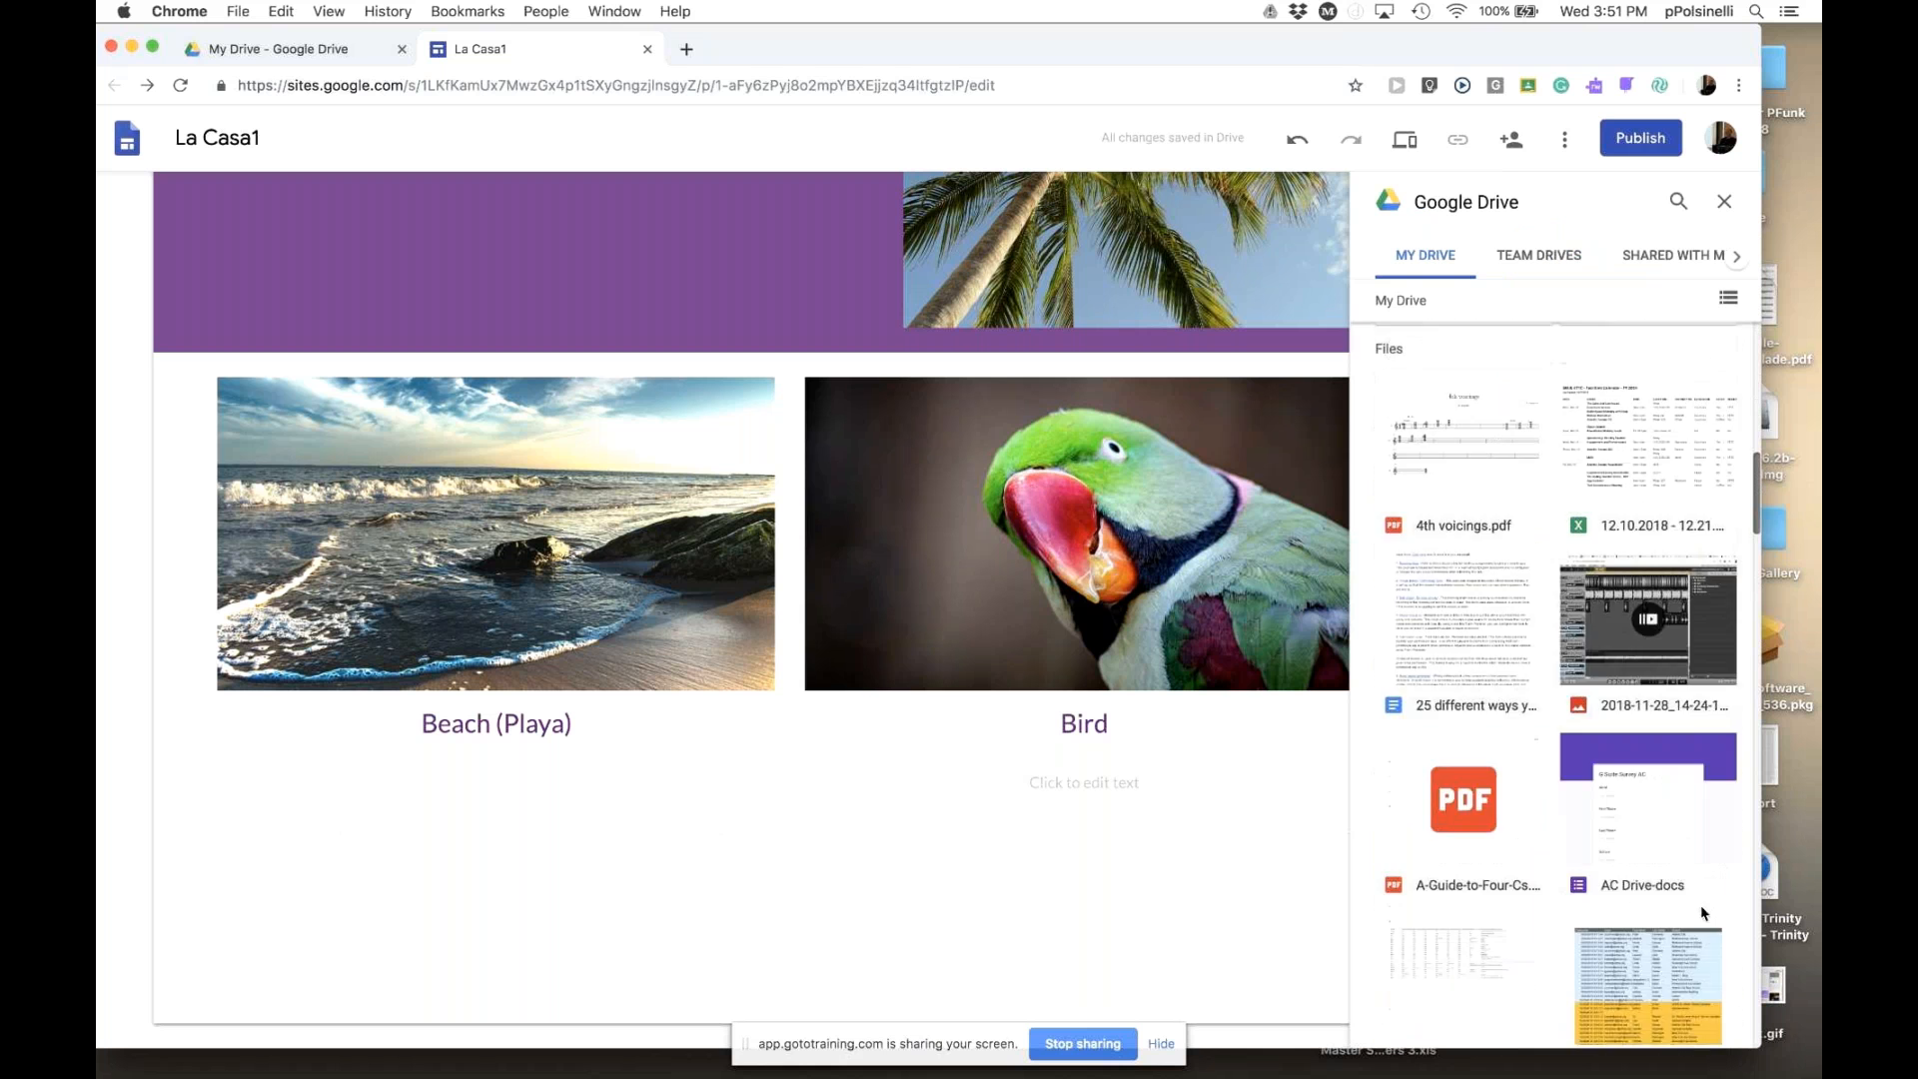
{"action": "scroll", "coordinate": [1704, 861], "scroll_direction": "up", "scroll_amount": 10}
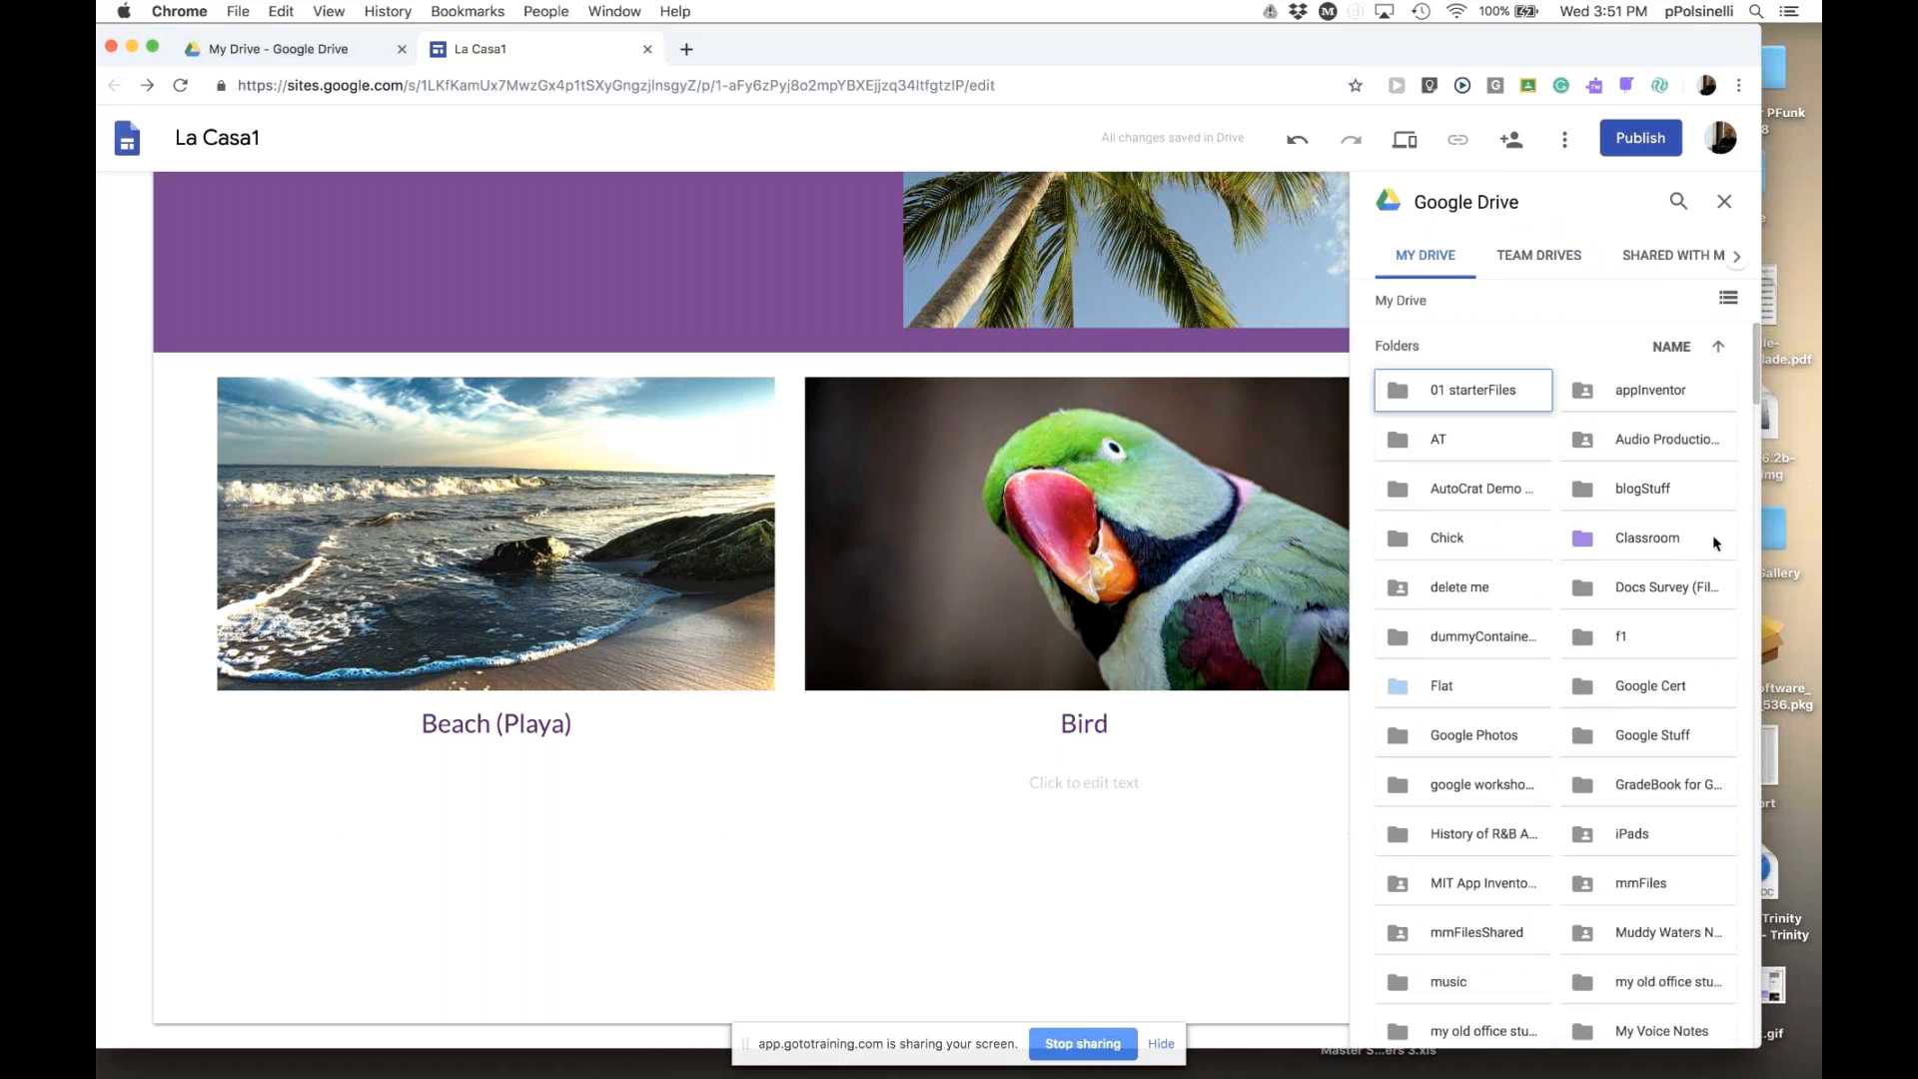
{"action": "left_click", "coordinate": [1727, 203]}
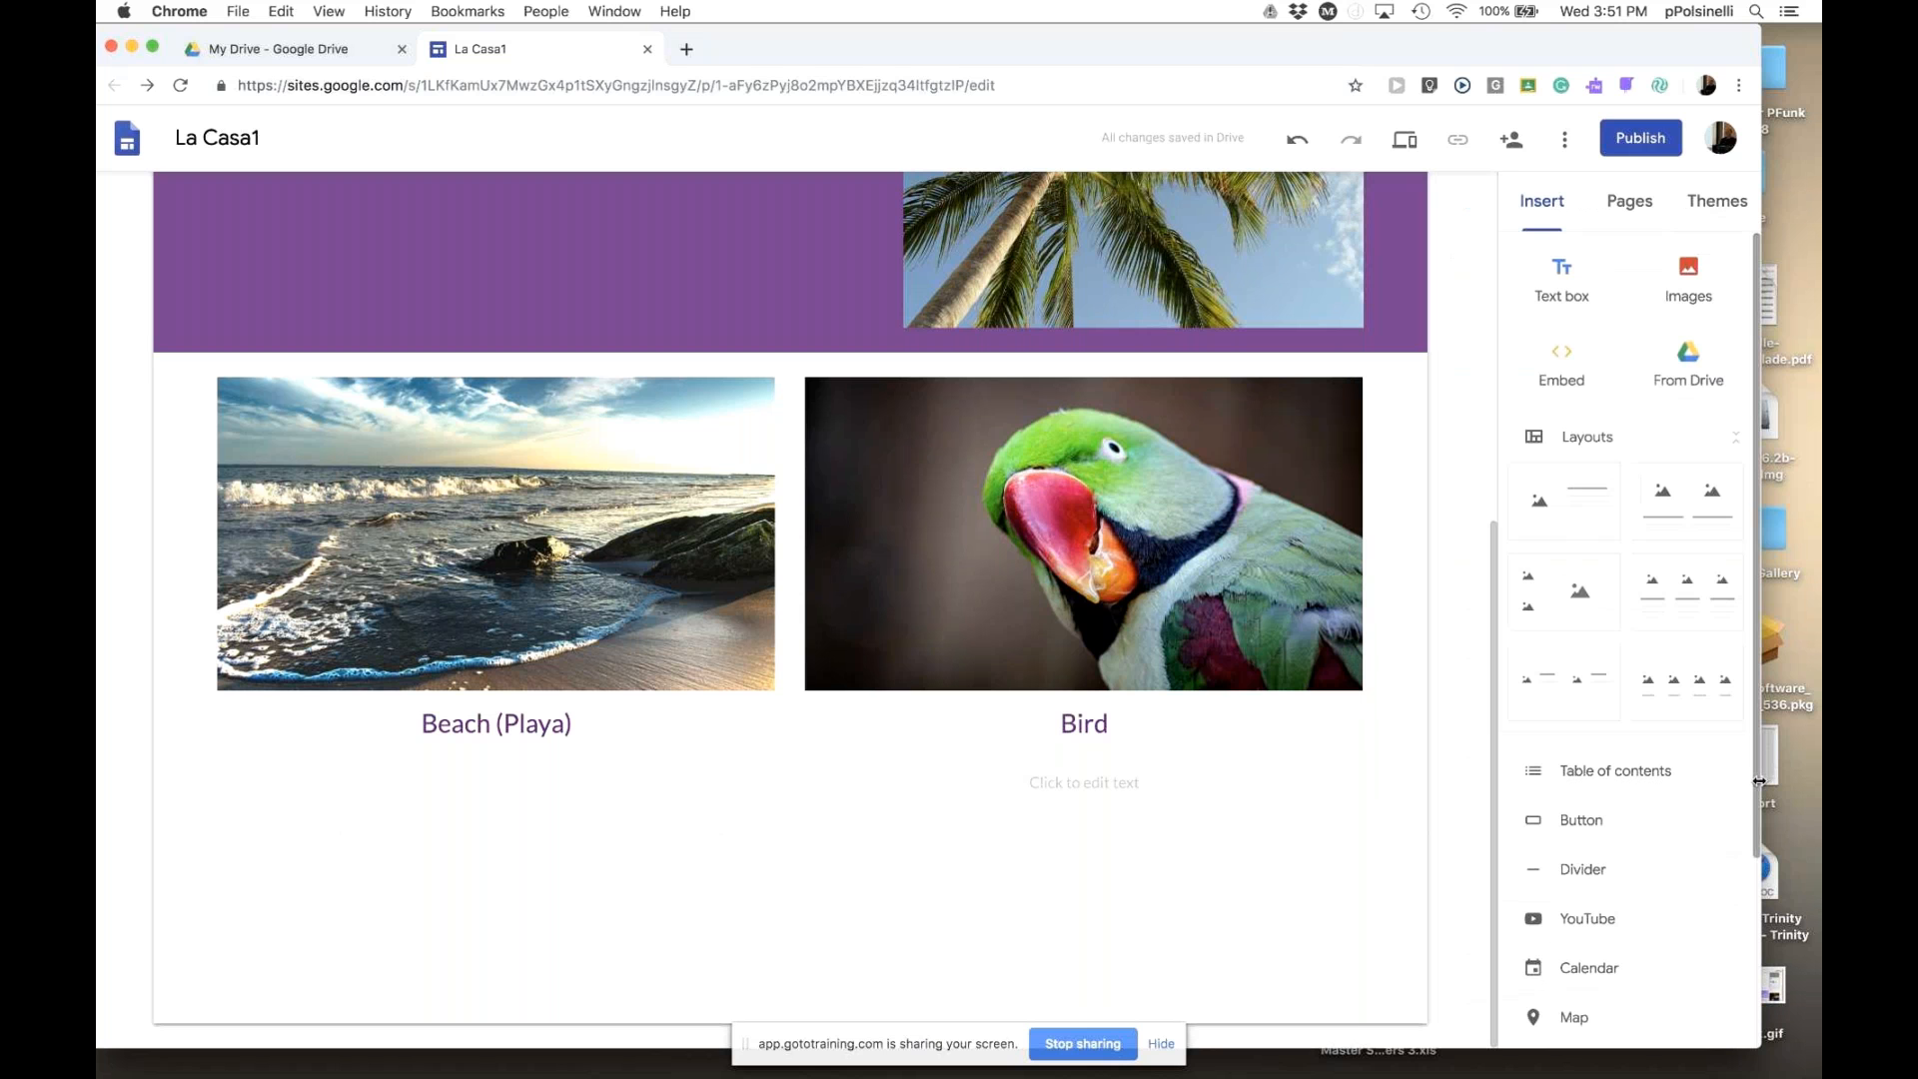
{"action": "left_click_drag", "start_coordinate": [1746, 783], "coordinate": [1733, 992]}
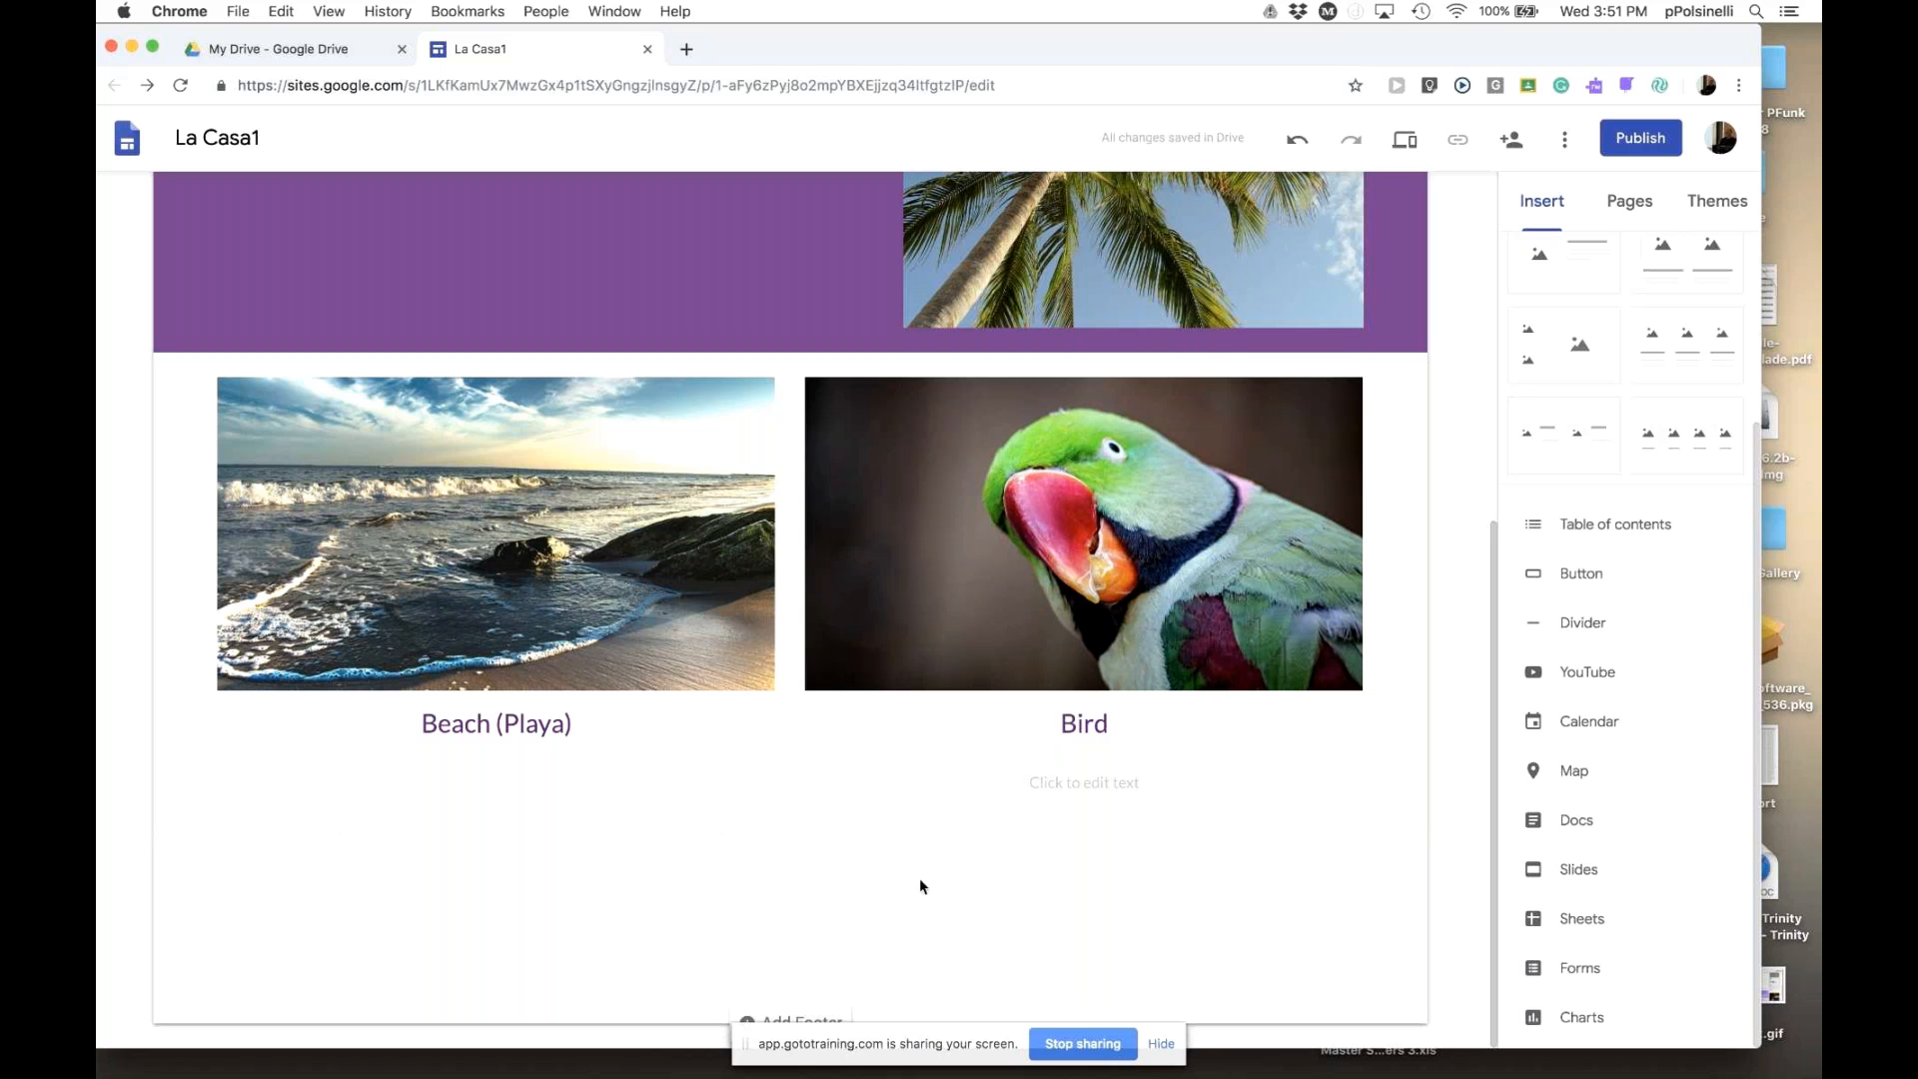
- Insert a Divider below the Beach and Bird image pair
{"action": "left_click", "coordinate": [1588, 627]}
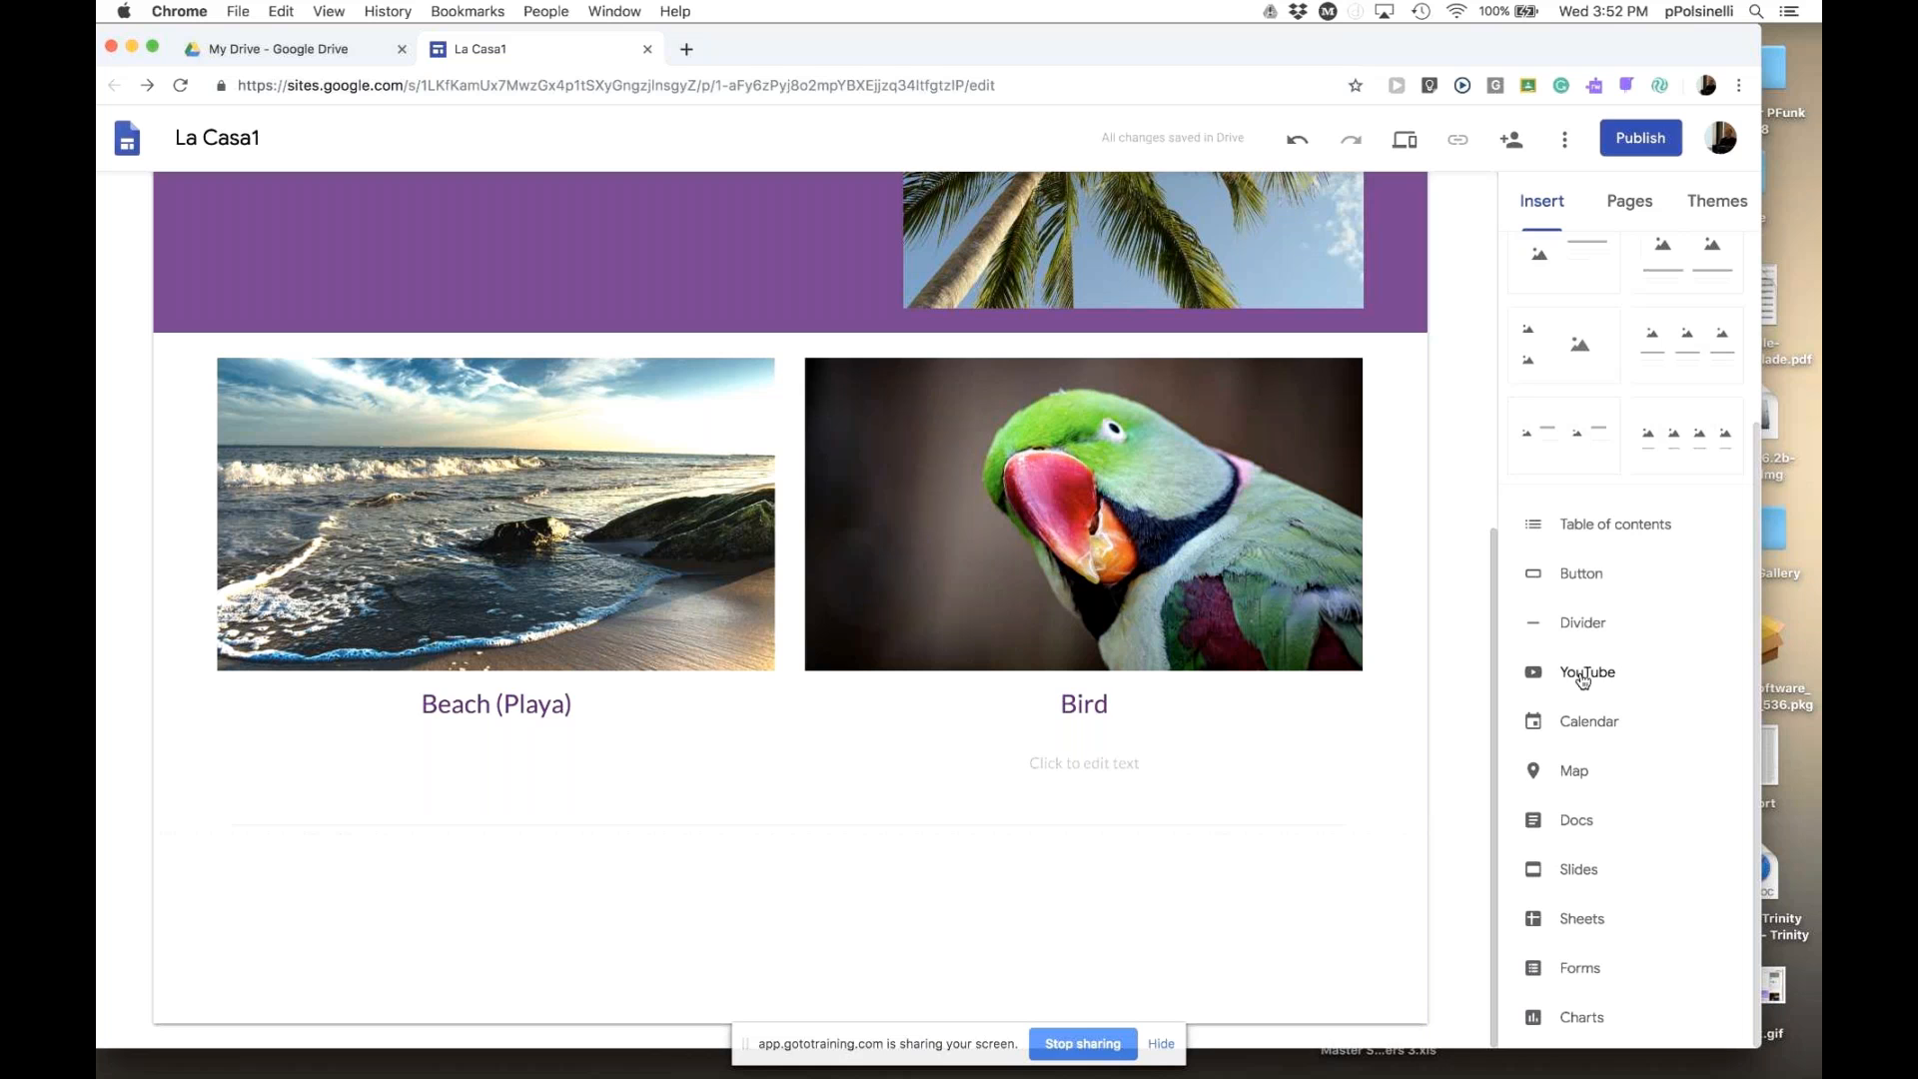
- Start a YouTube insert and search for 'scuba diving' videos
{"action": "left_click", "coordinate": [1584, 674]}
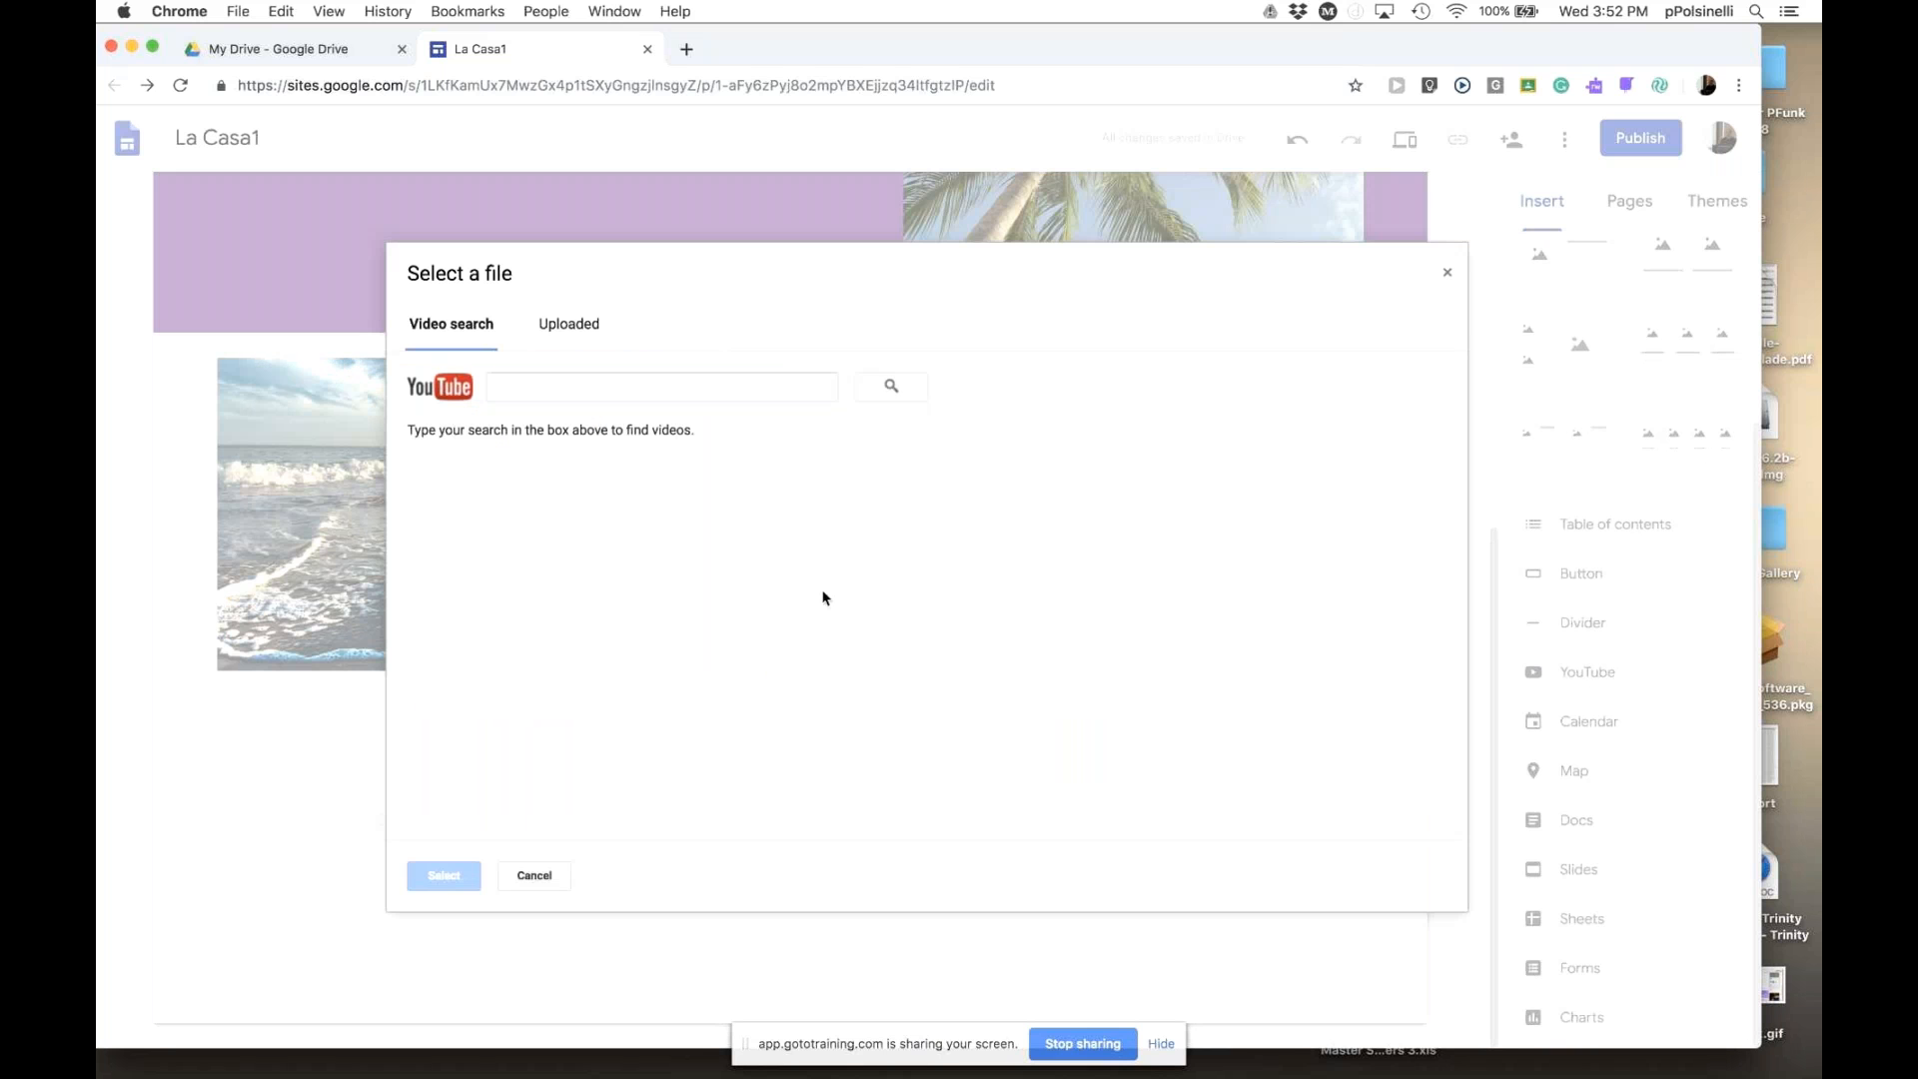
{"action": "left_click", "coordinate": [554, 378]}
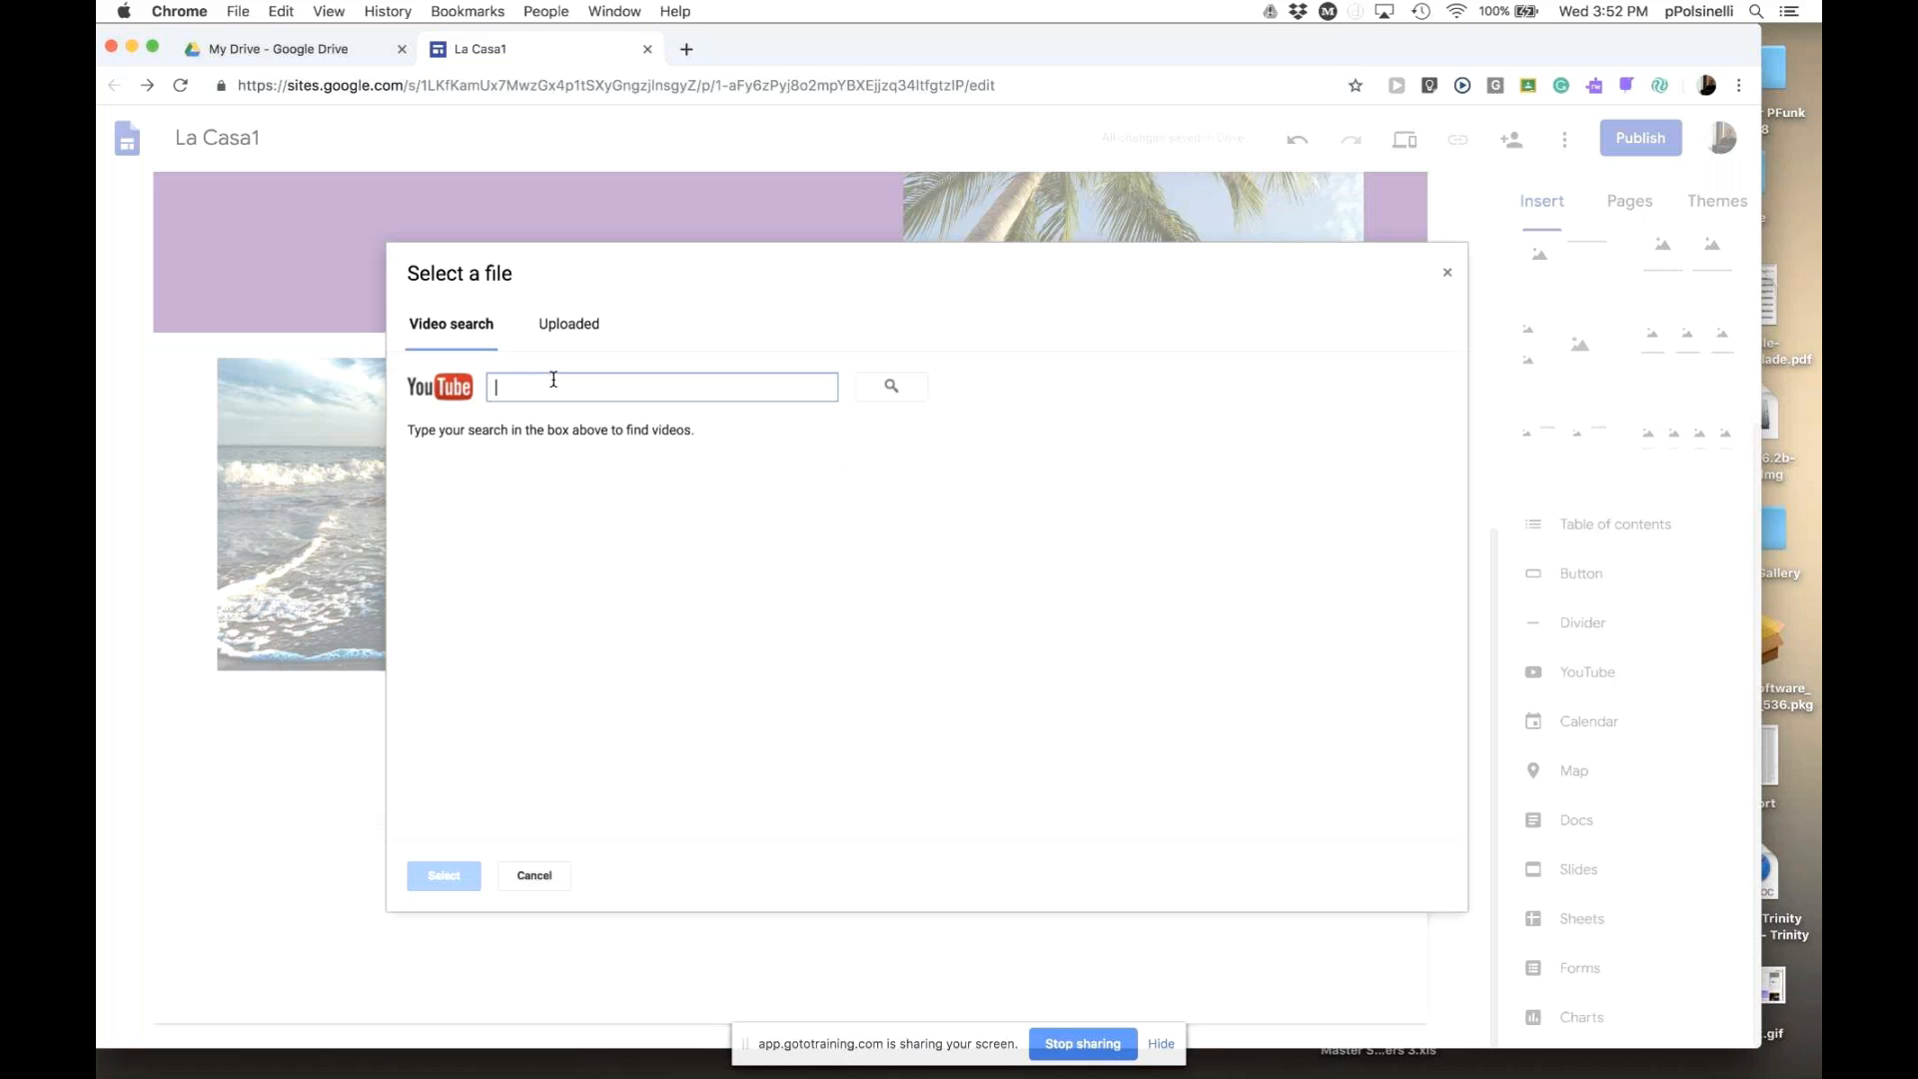
{"action": "type", "text": "s"}
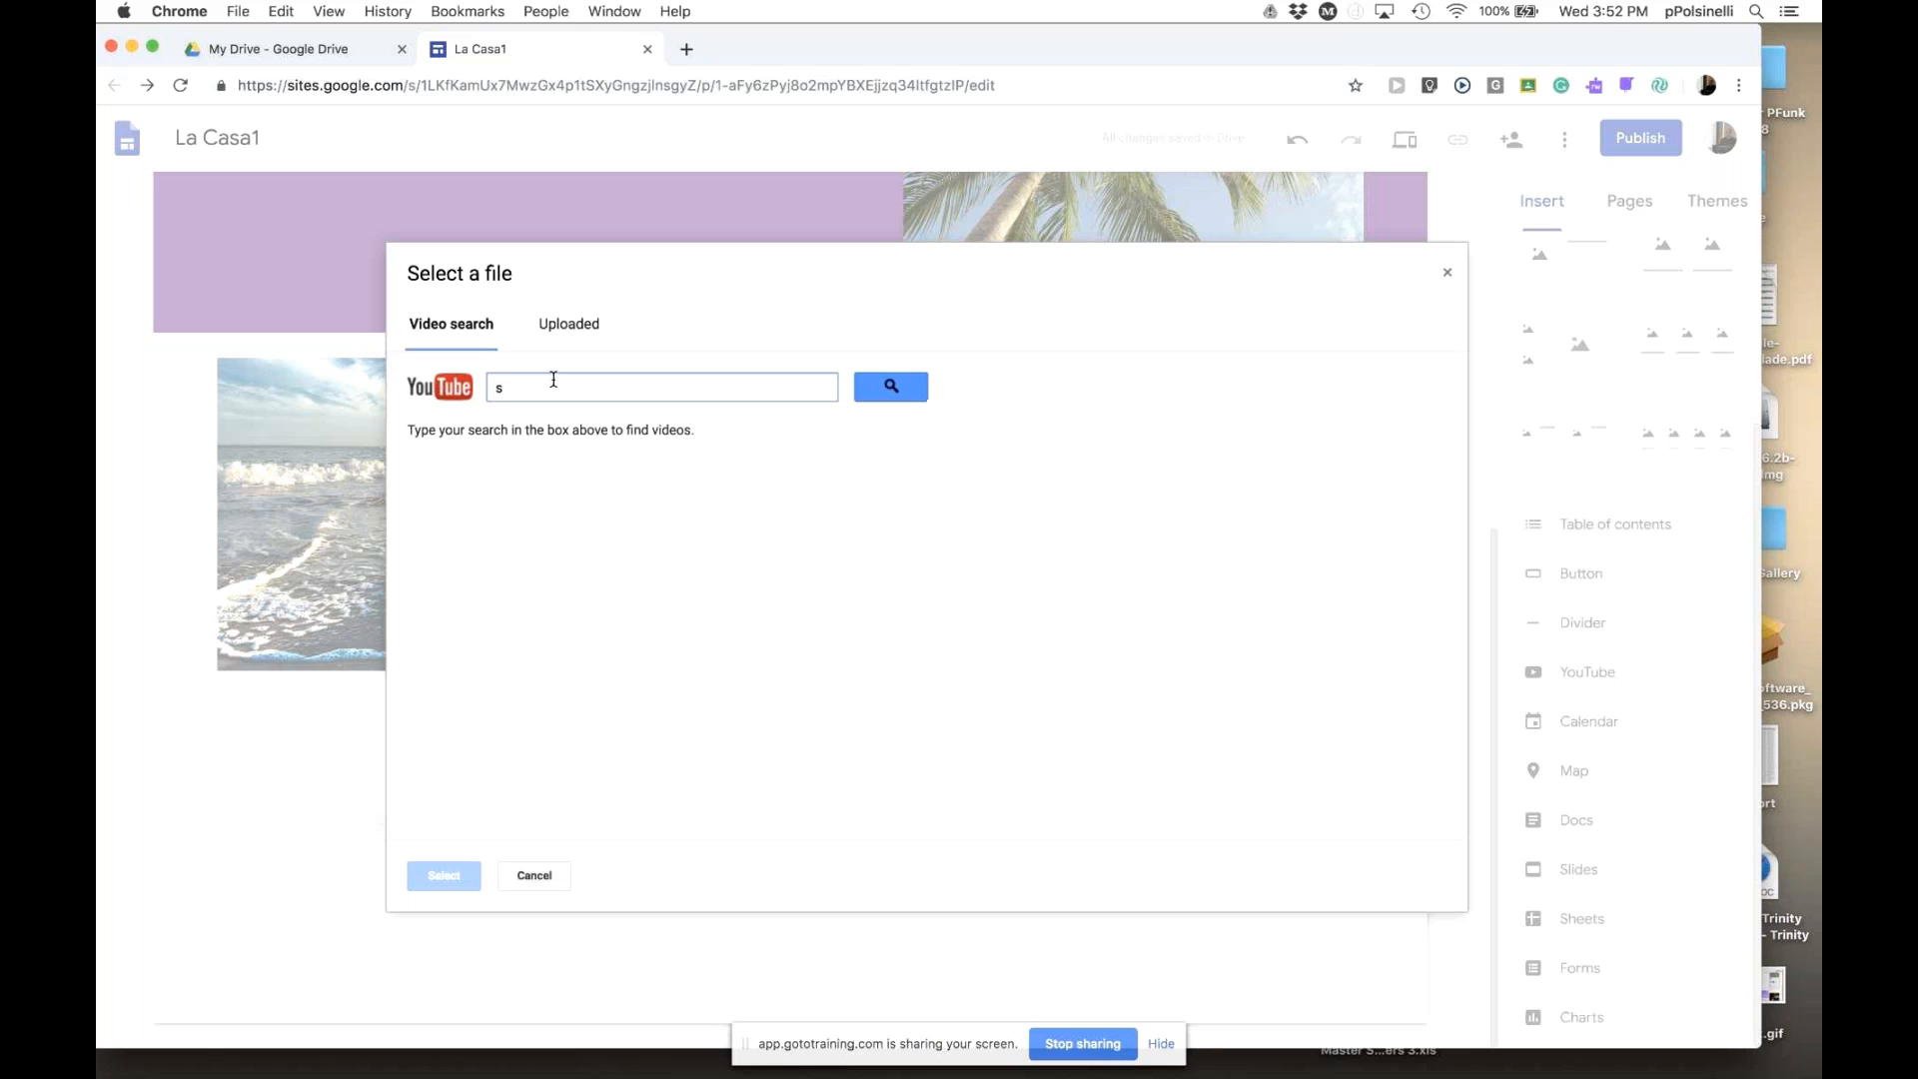
{"action": "key", "text": "BackSpace"}
{"action": "type", "text": "scuba diving"}
{"action": "left_click", "coordinate": [890, 396]}
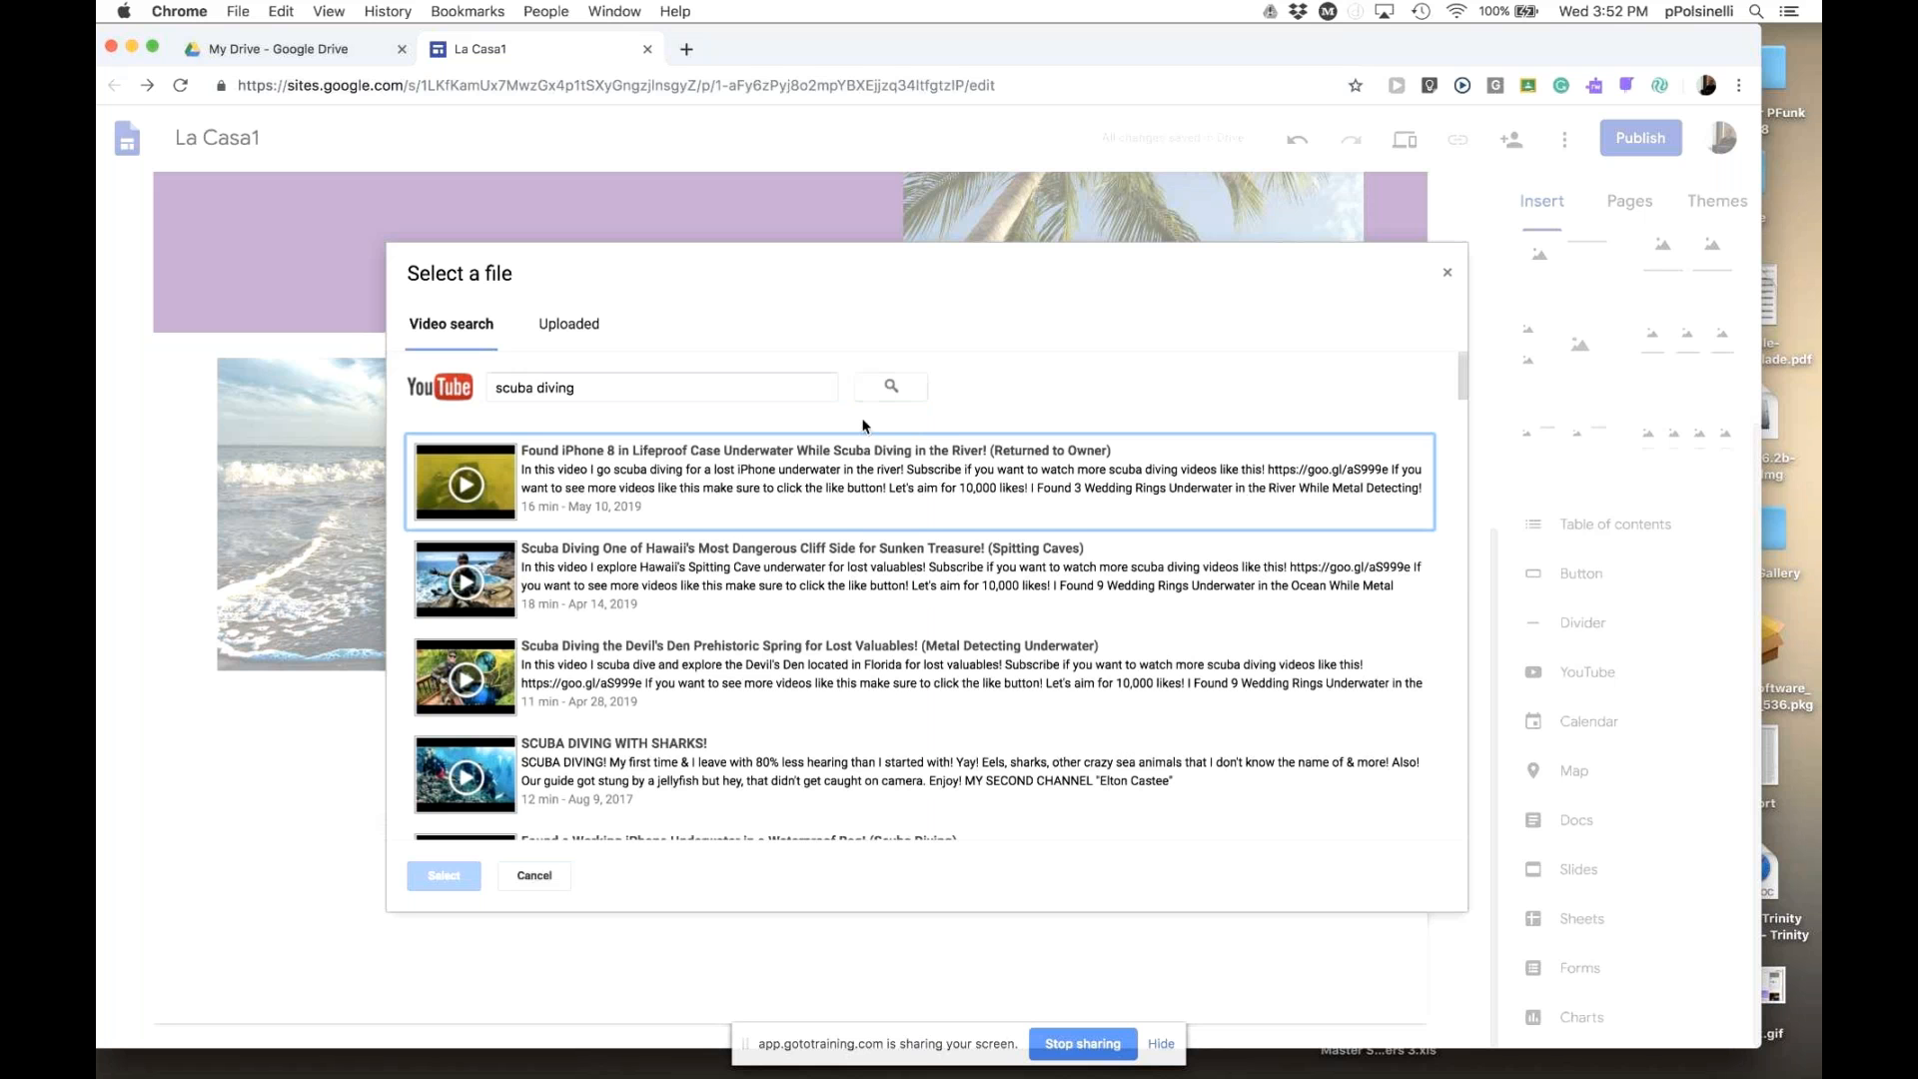
- Pick the 'MY FIRST SCUBA DIVING EXPERIENCE IN GOA' video from the results
{"action": "scroll", "coordinate": [817, 687], "scroll_direction": "down", "scroll_amount": 10}
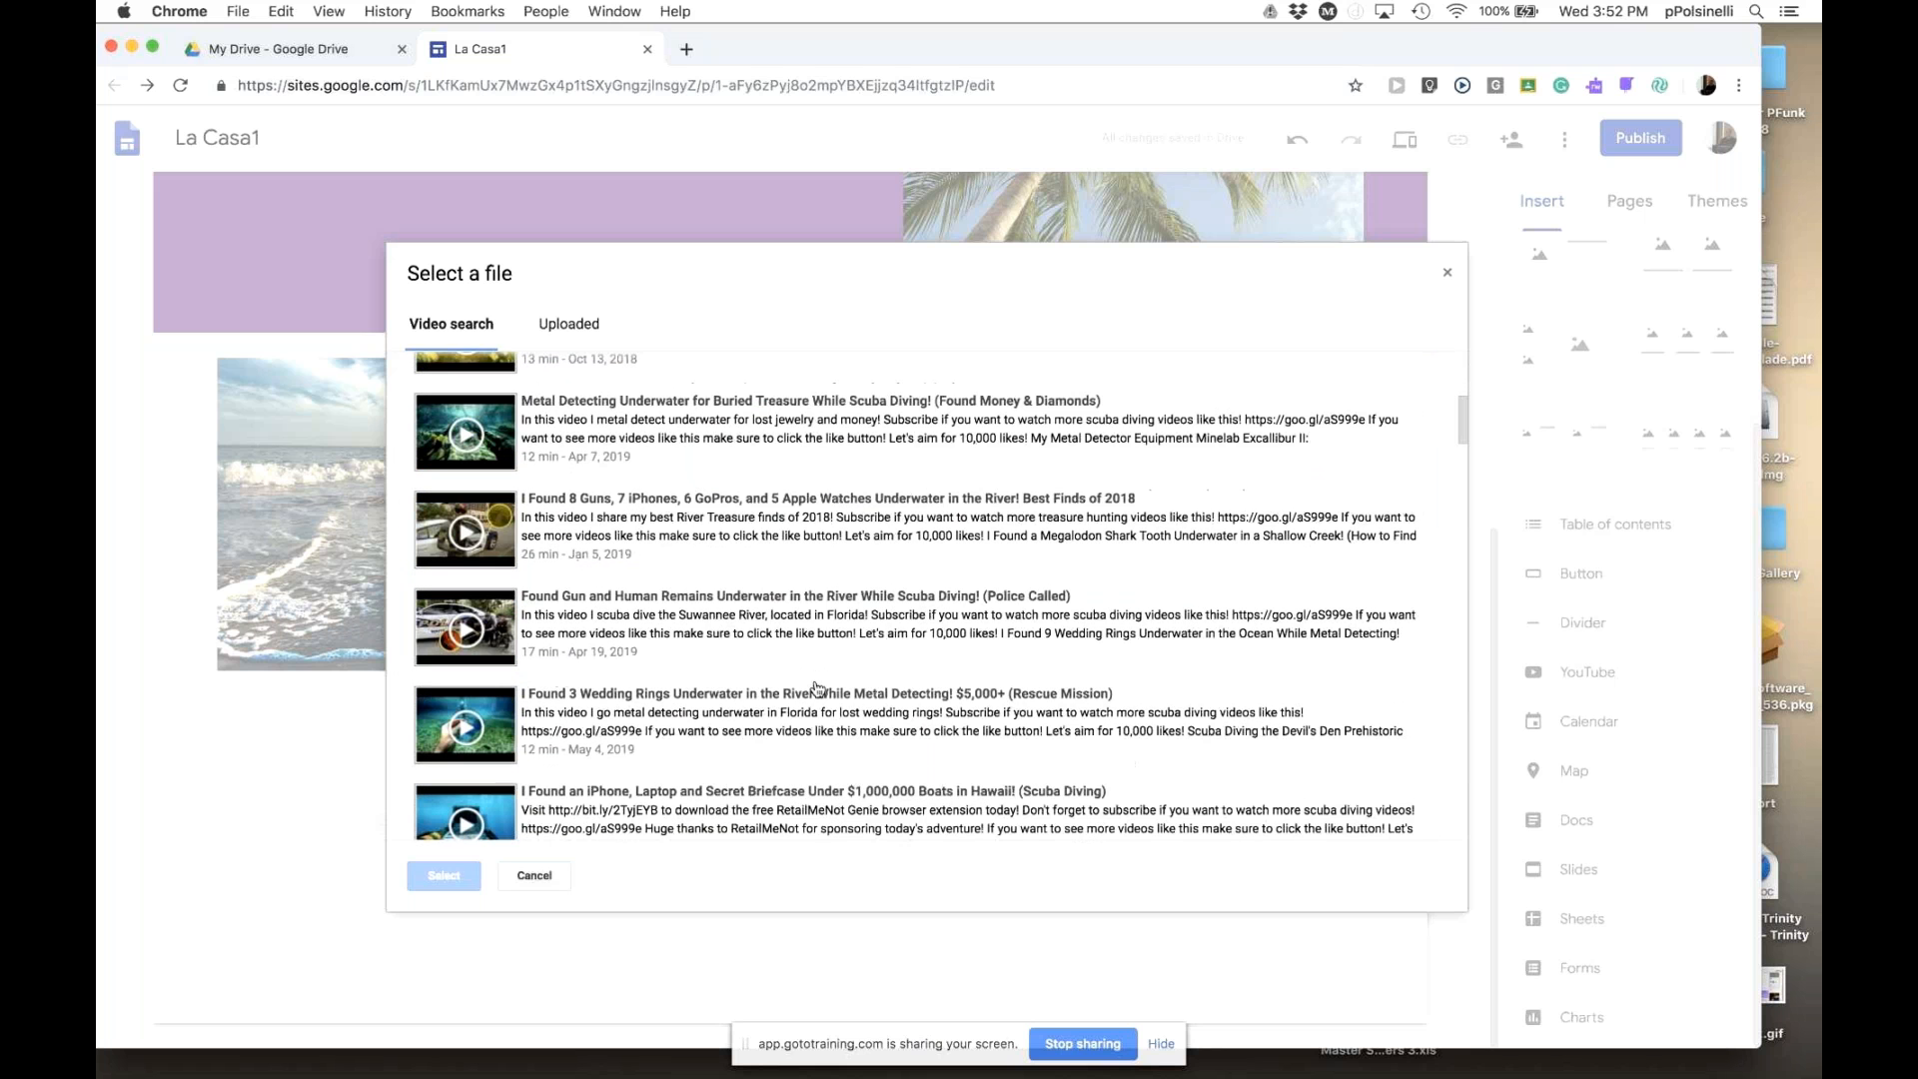
{"action": "scroll", "coordinate": [817, 687], "scroll_direction": "down", "scroll_amount": 2}
{"action": "scroll", "coordinate": [817, 687], "scroll_direction": "down", "scroll_amount": 3}
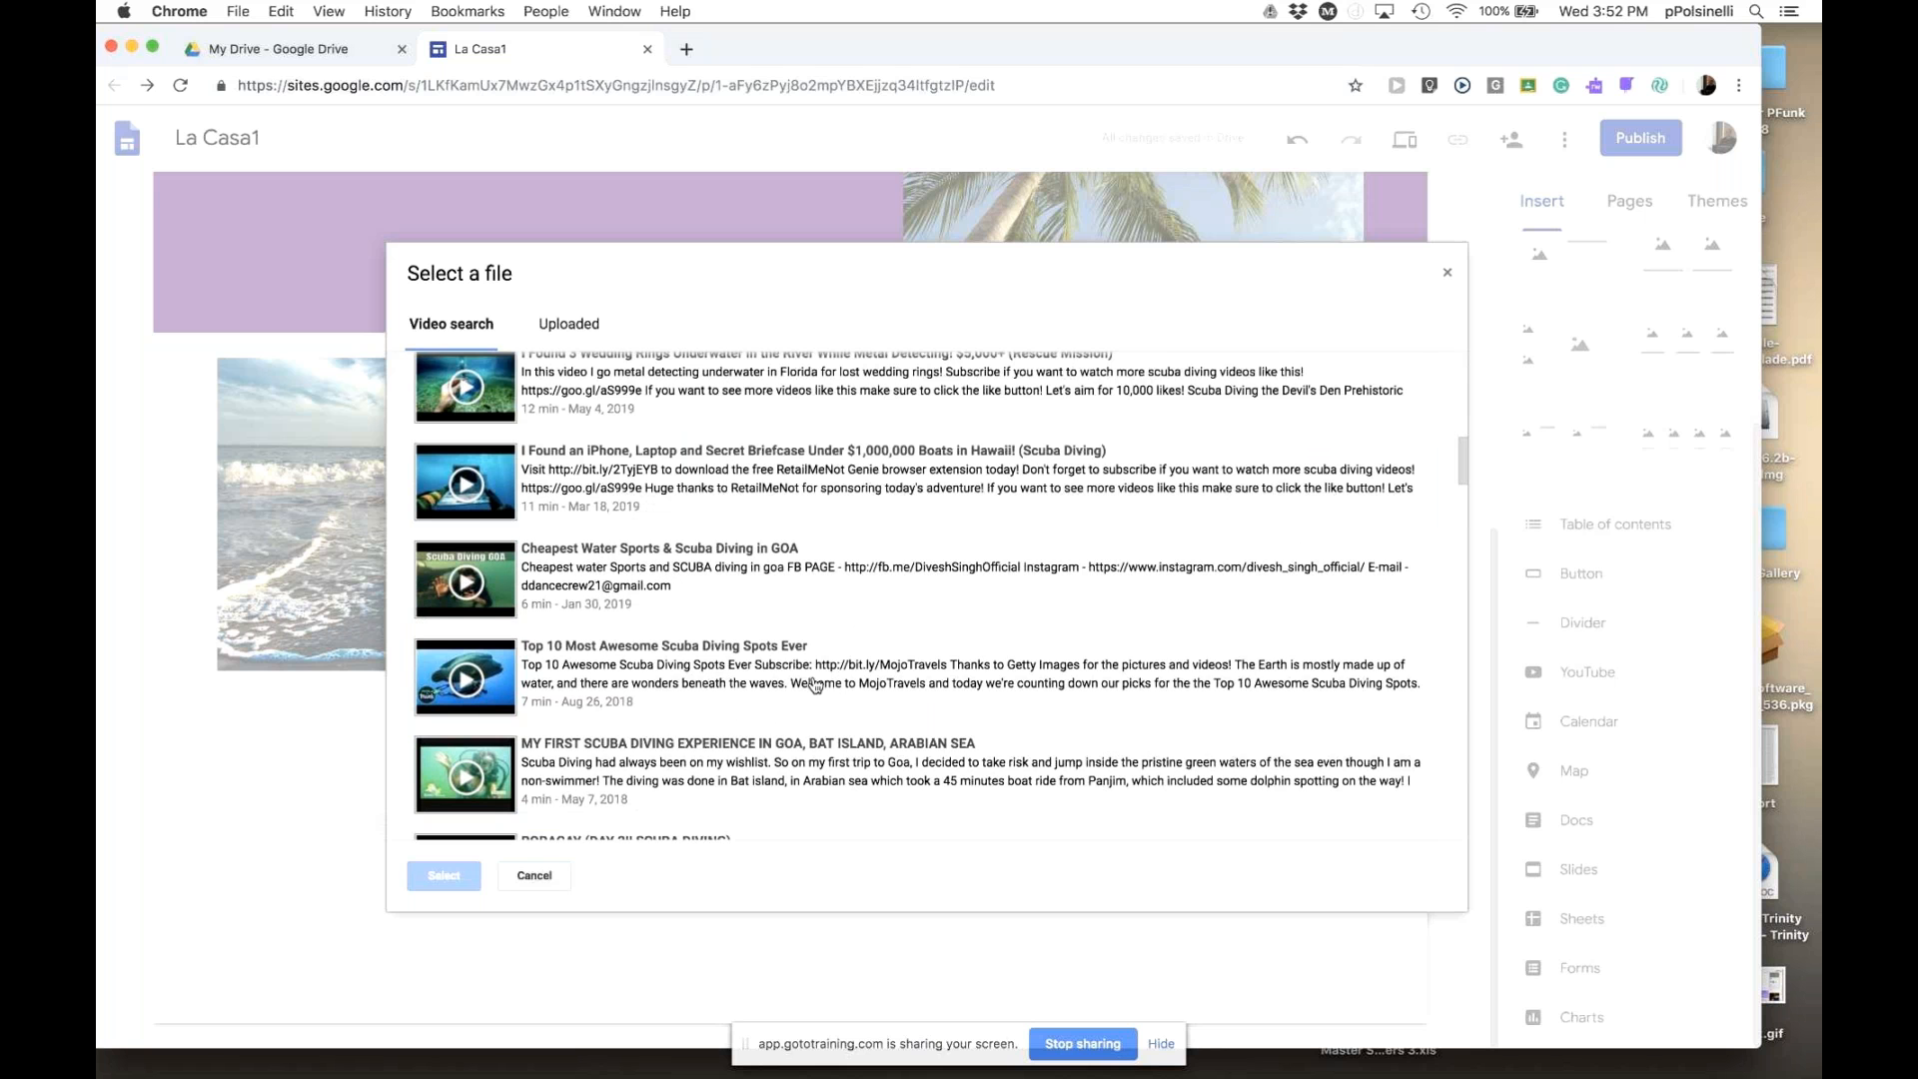
{"action": "scroll", "coordinate": [574, 632], "scroll_direction": "down", "scroll_amount": 1}
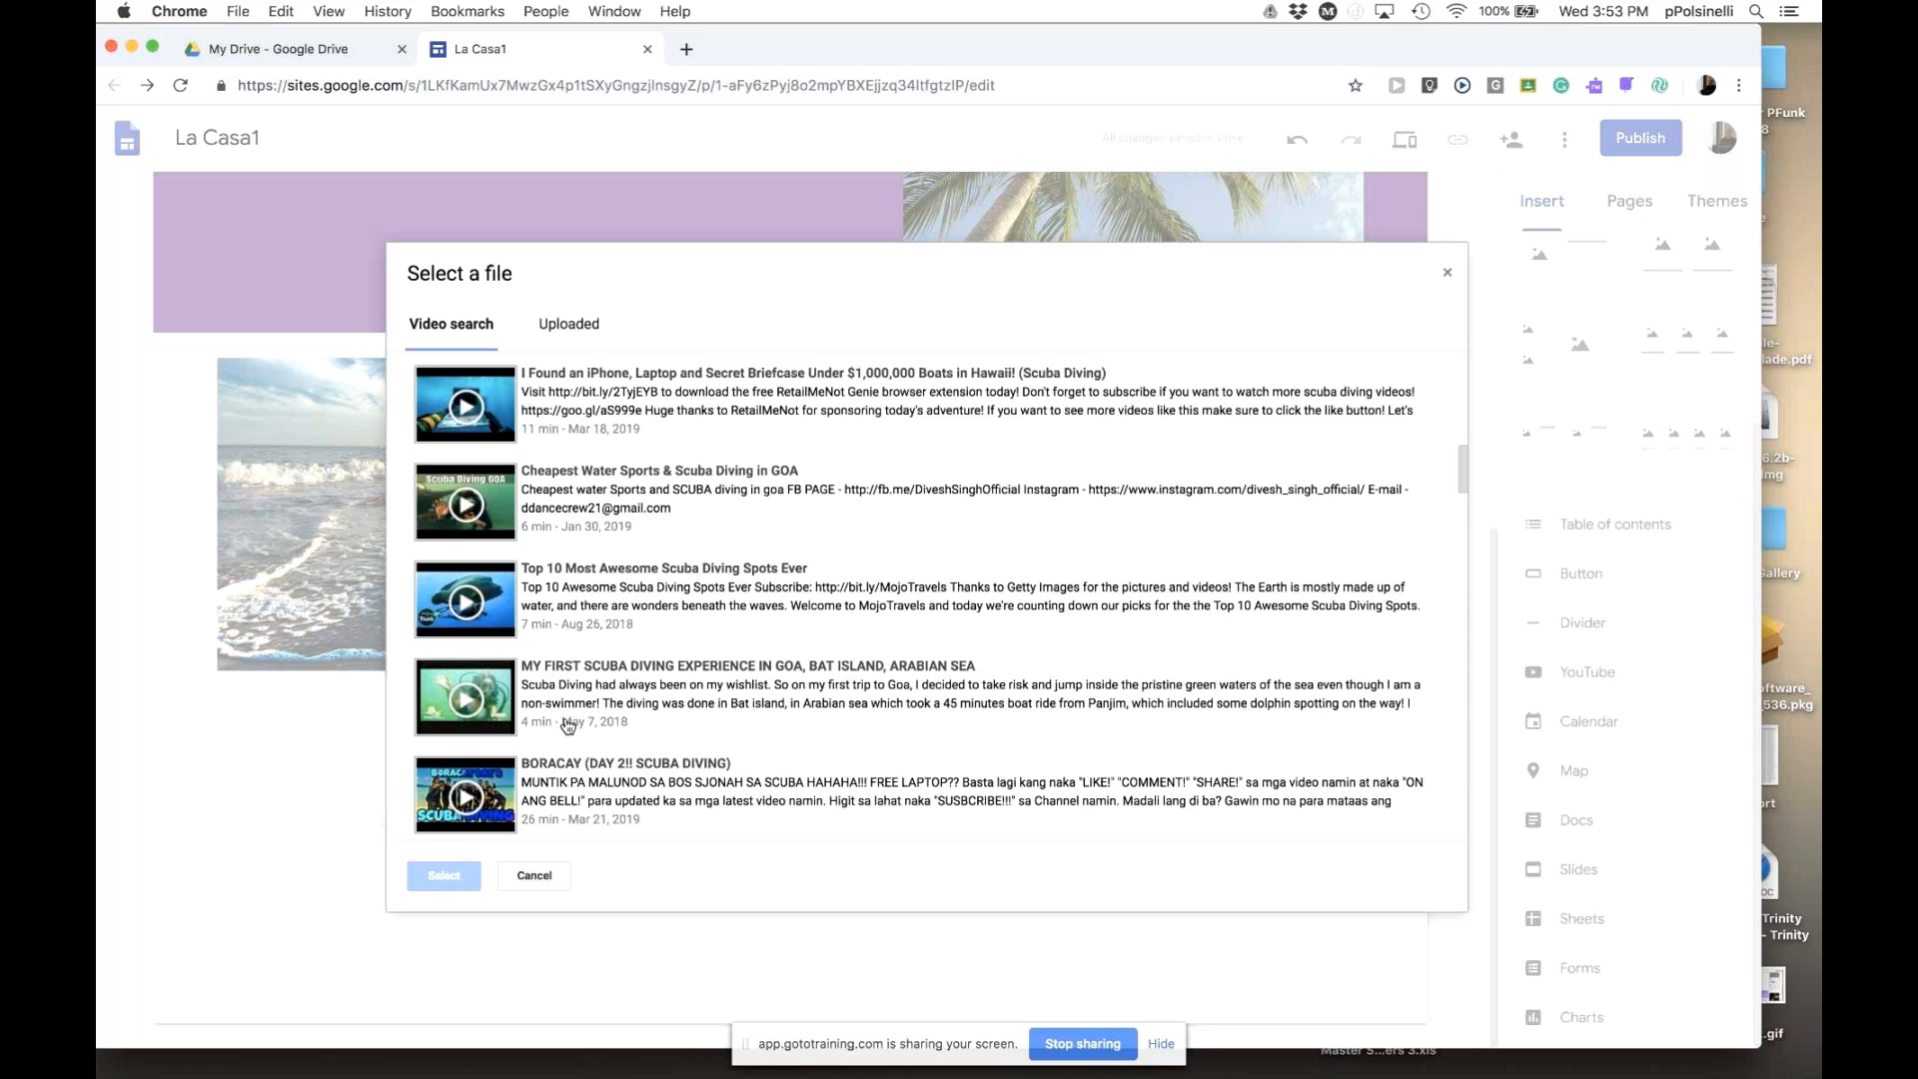
{"action": "left_click", "coordinate": [642, 709]}
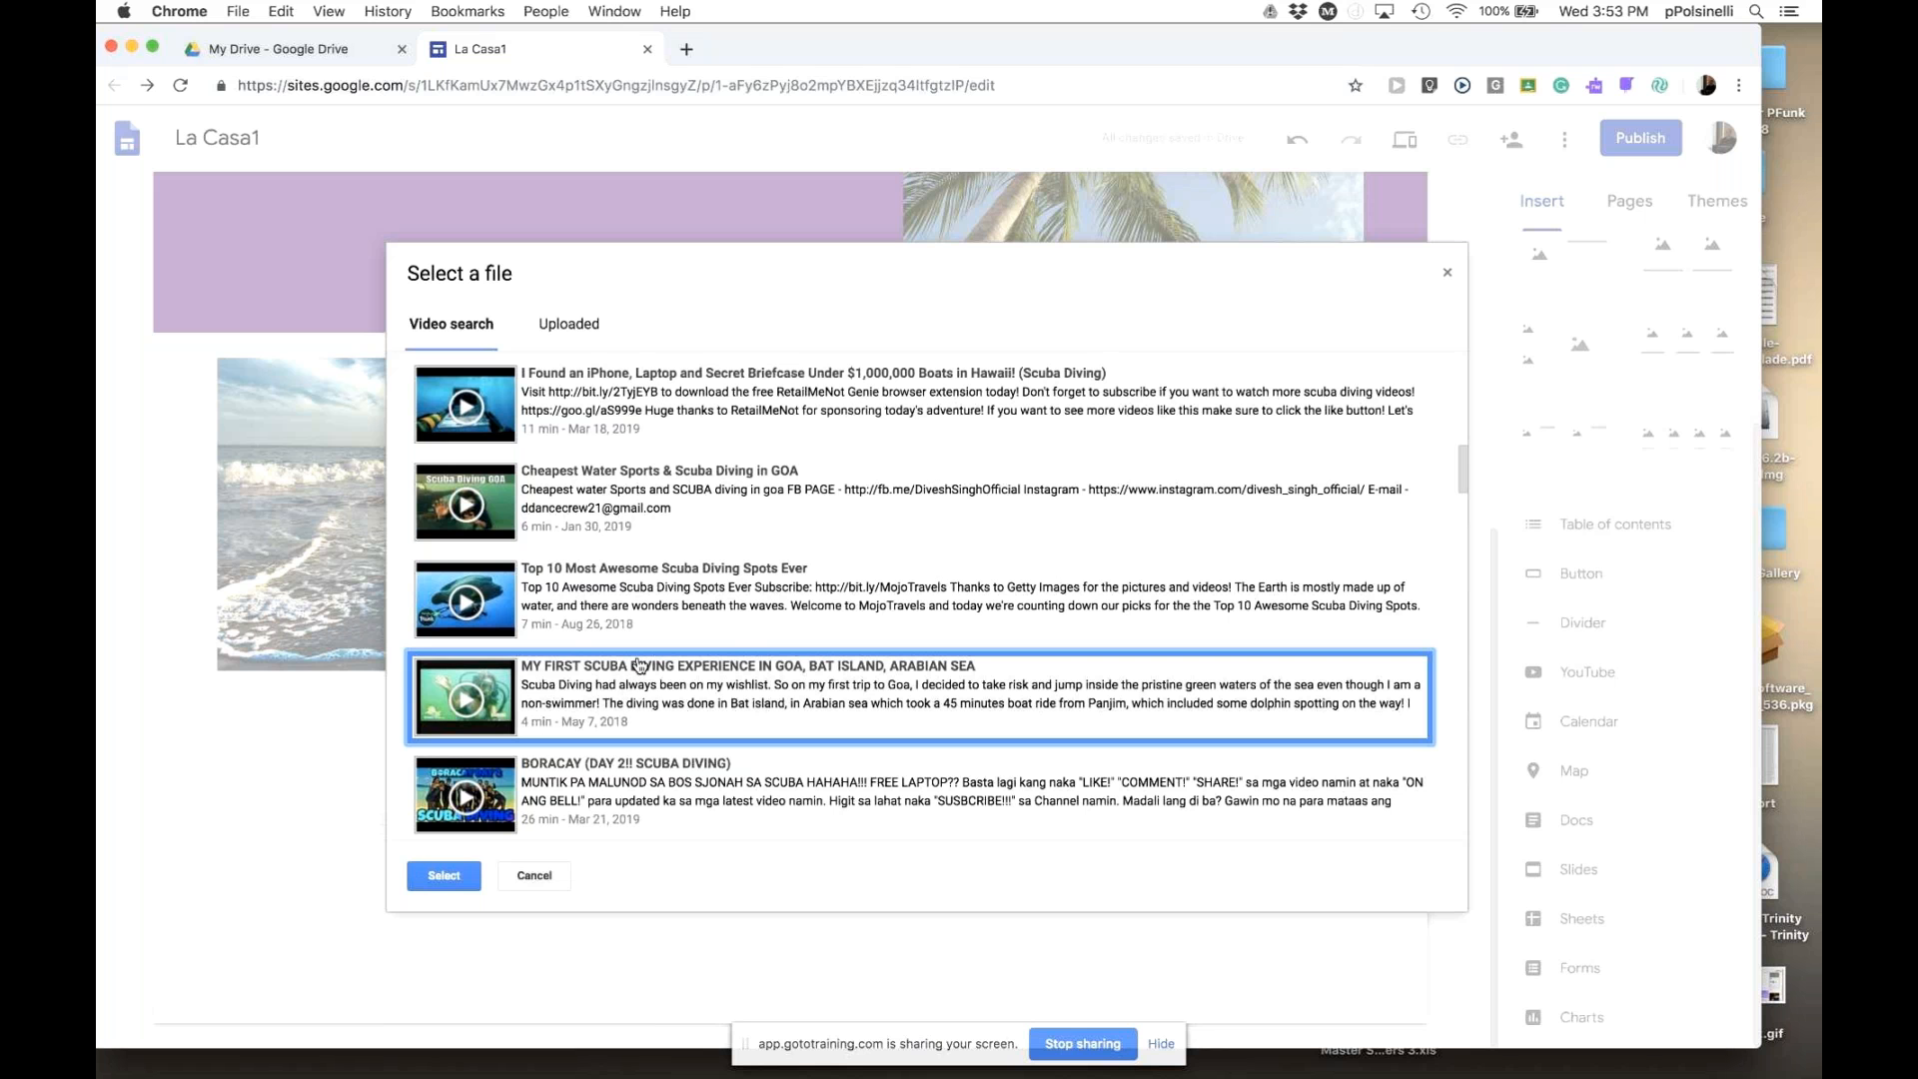
{"action": "scroll", "coordinate": [640, 664], "scroll_direction": "up", "scroll_amount": 10}
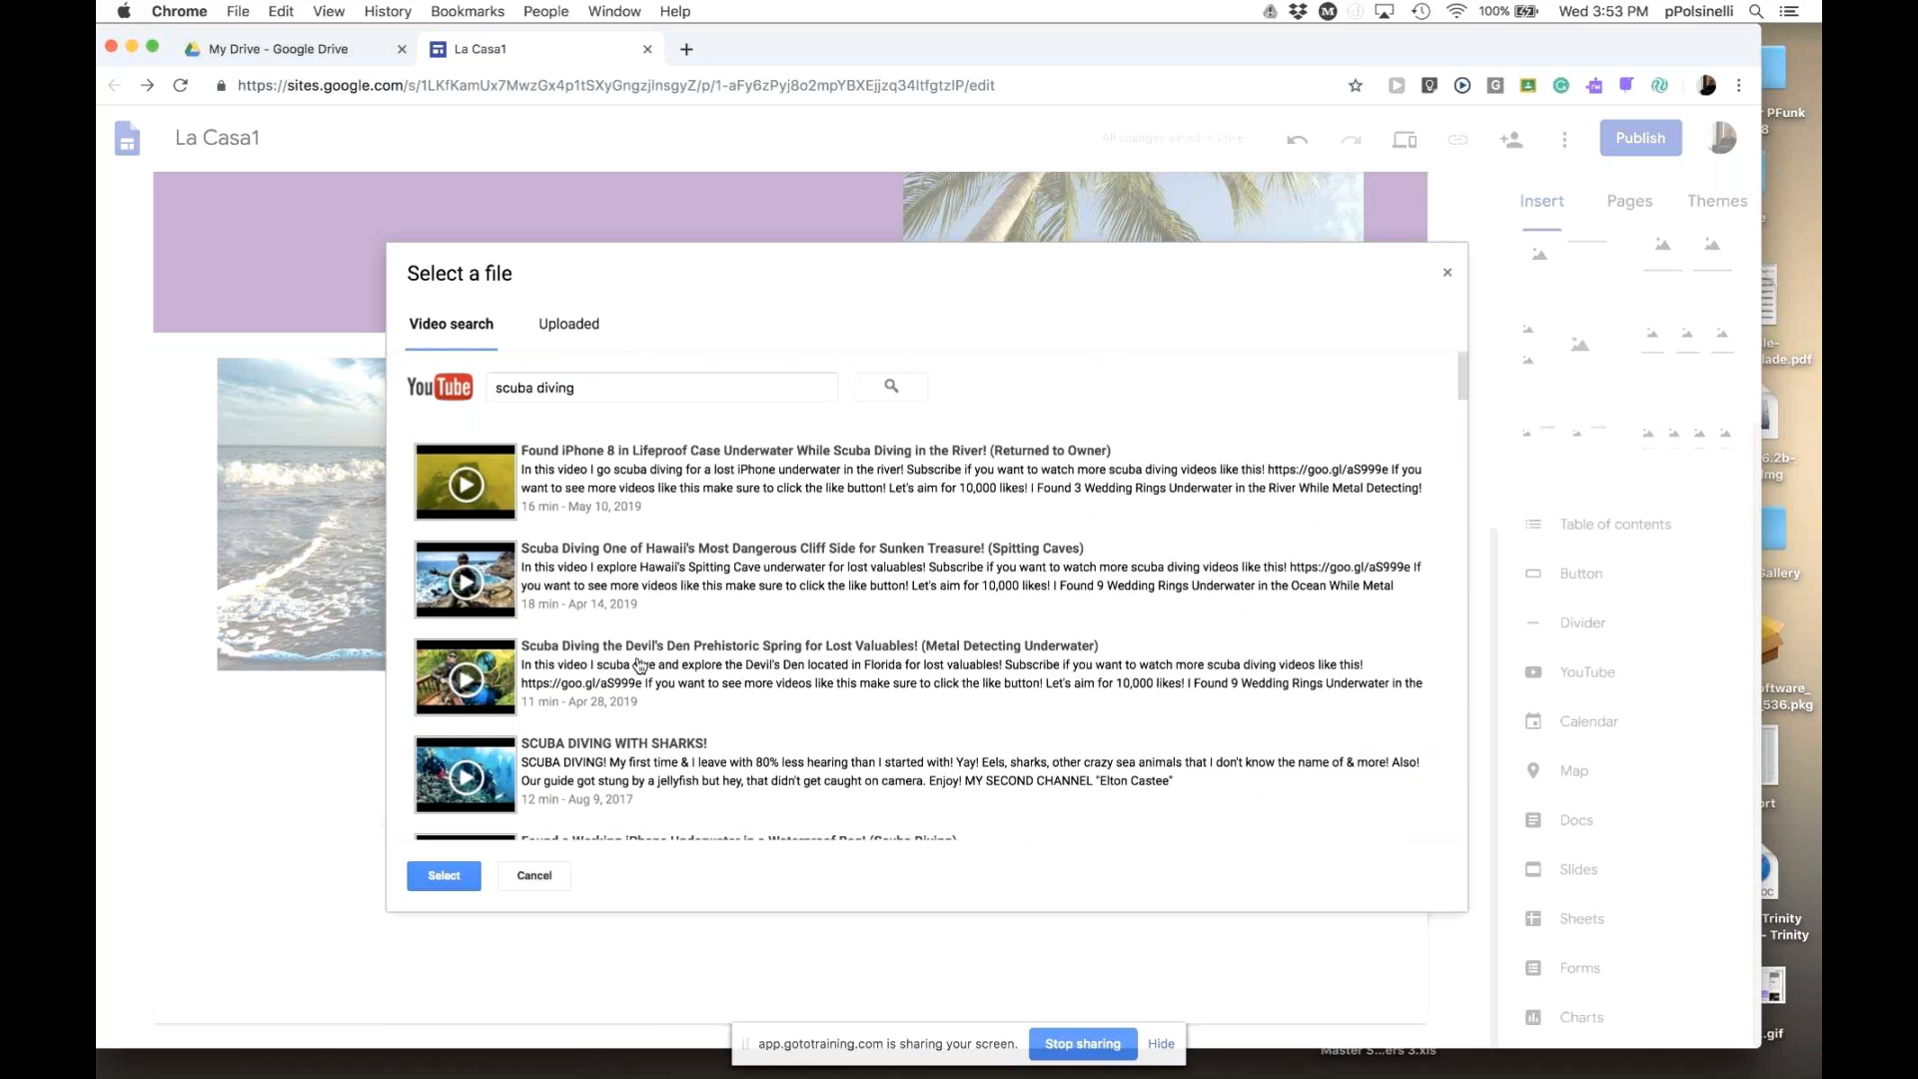
{"action": "scroll", "coordinate": [641, 664], "scroll_direction": "down", "scroll_amount": 10}
{"action": "scroll", "coordinate": [633, 652], "scroll_direction": "up", "scroll_amount": 5}
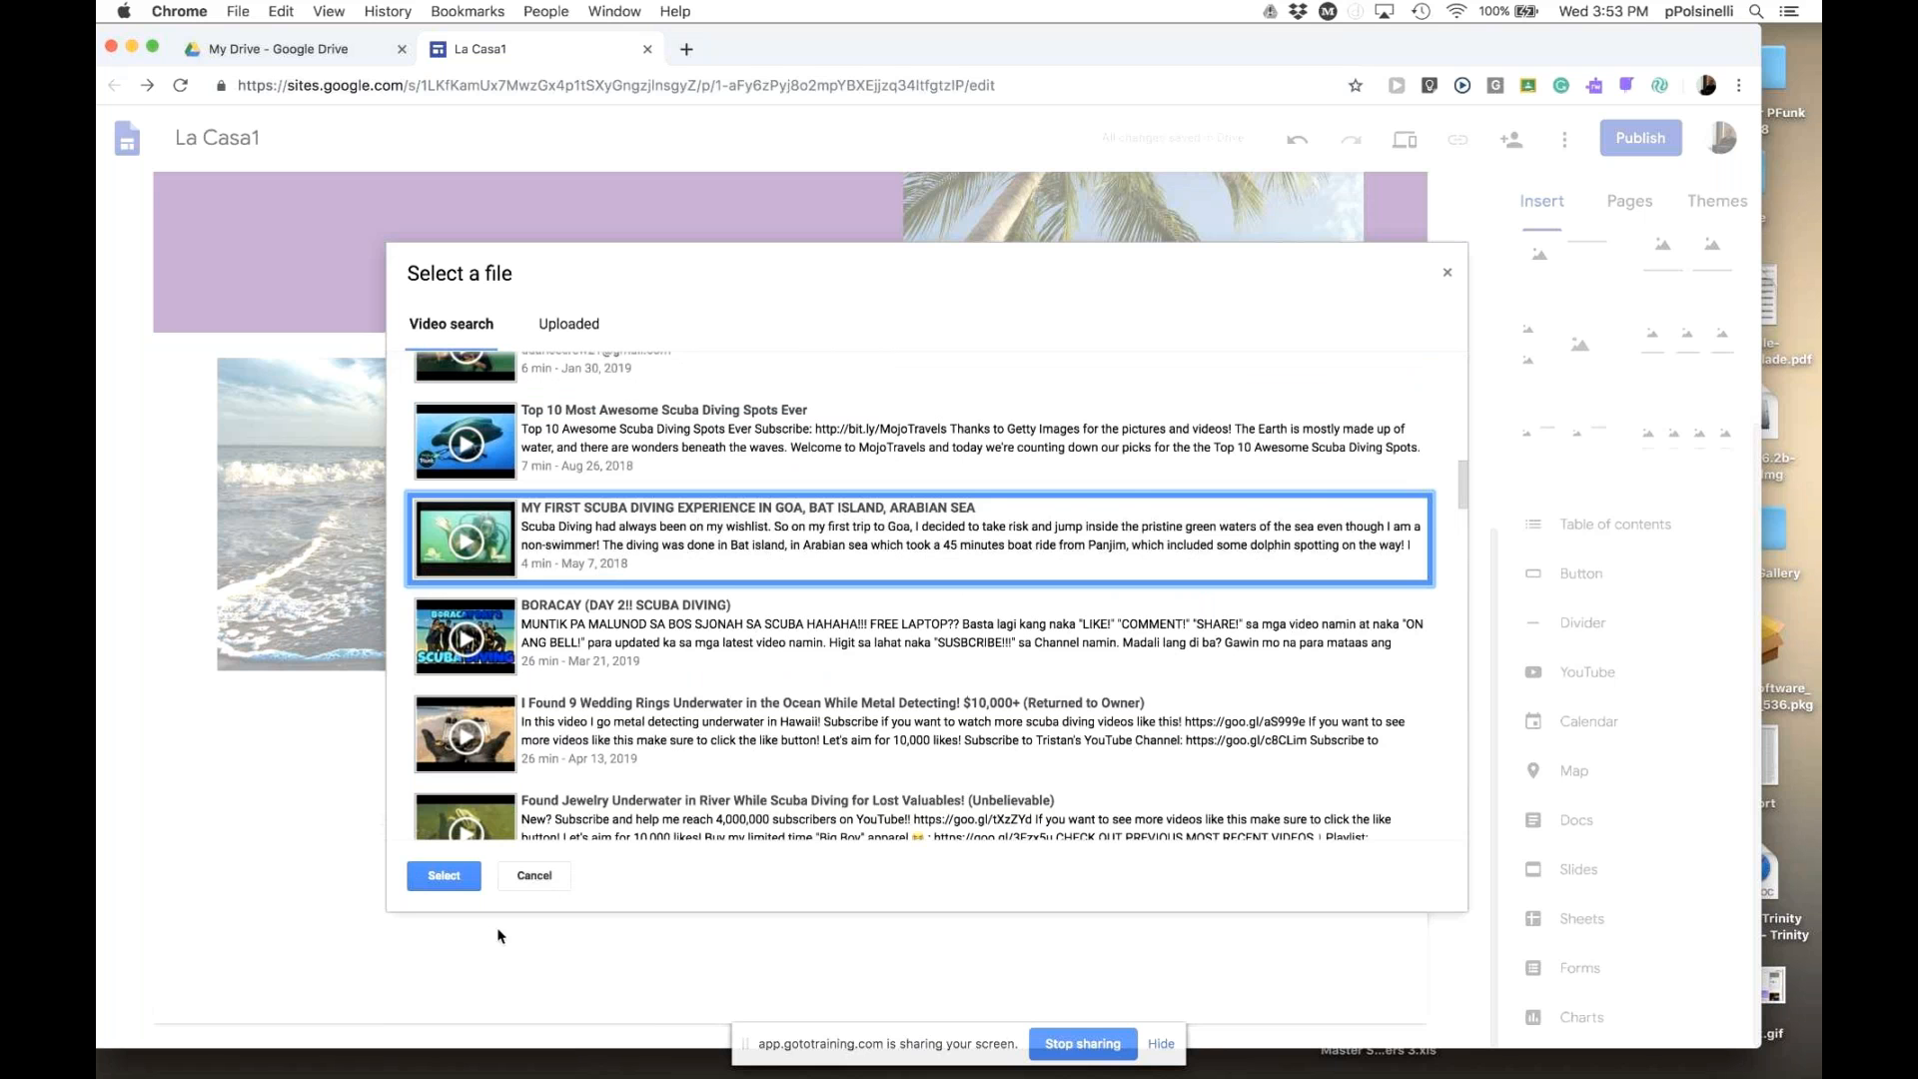
{"action": "scroll", "coordinate": [624, 579], "scroll_direction": "up", "scroll_amount": 10}
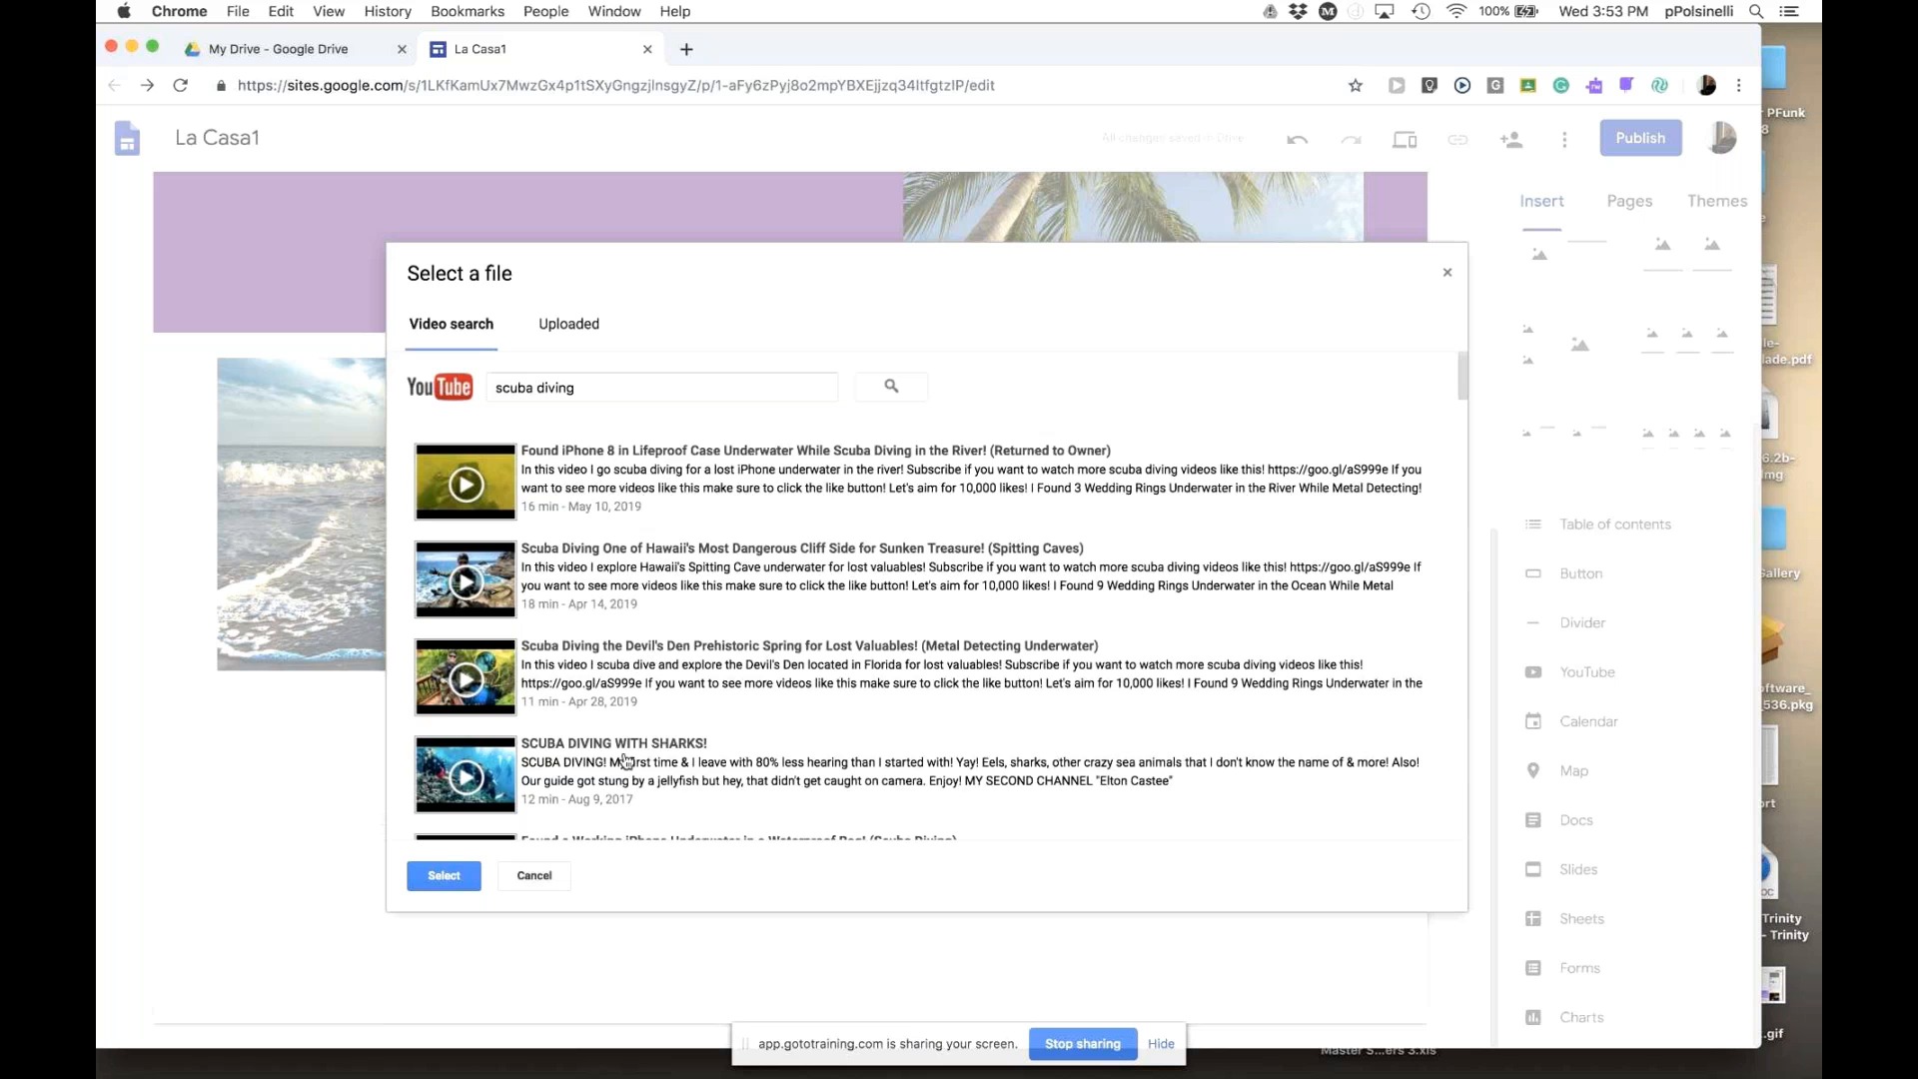
{"action": "scroll", "coordinate": [636, 754], "scroll_direction": "down", "scroll_amount": 4}
{"action": "scroll", "coordinate": [637, 754], "scroll_direction": "down", "scroll_amount": 4}
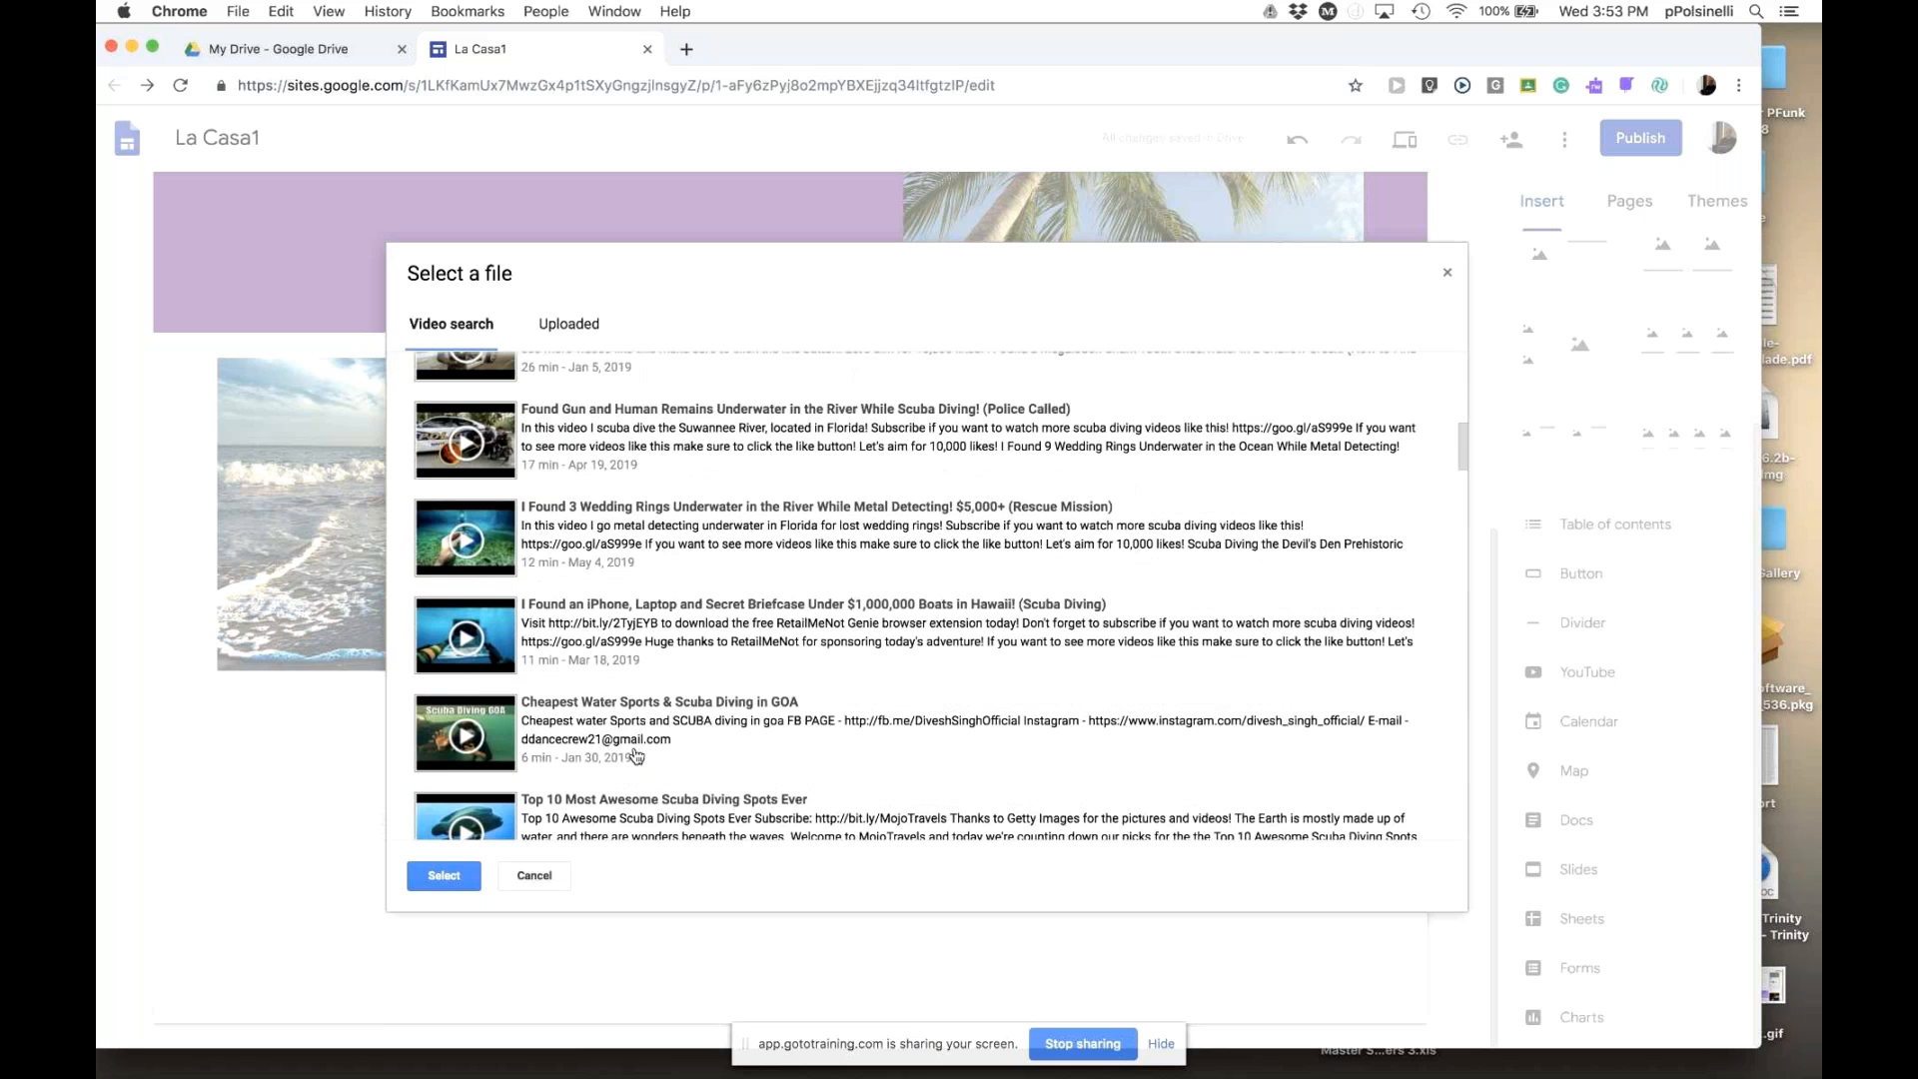
{"action": "scroll", "coordinate": [637, 756], "scroll_direction": "down", "scroll_amount": 2}
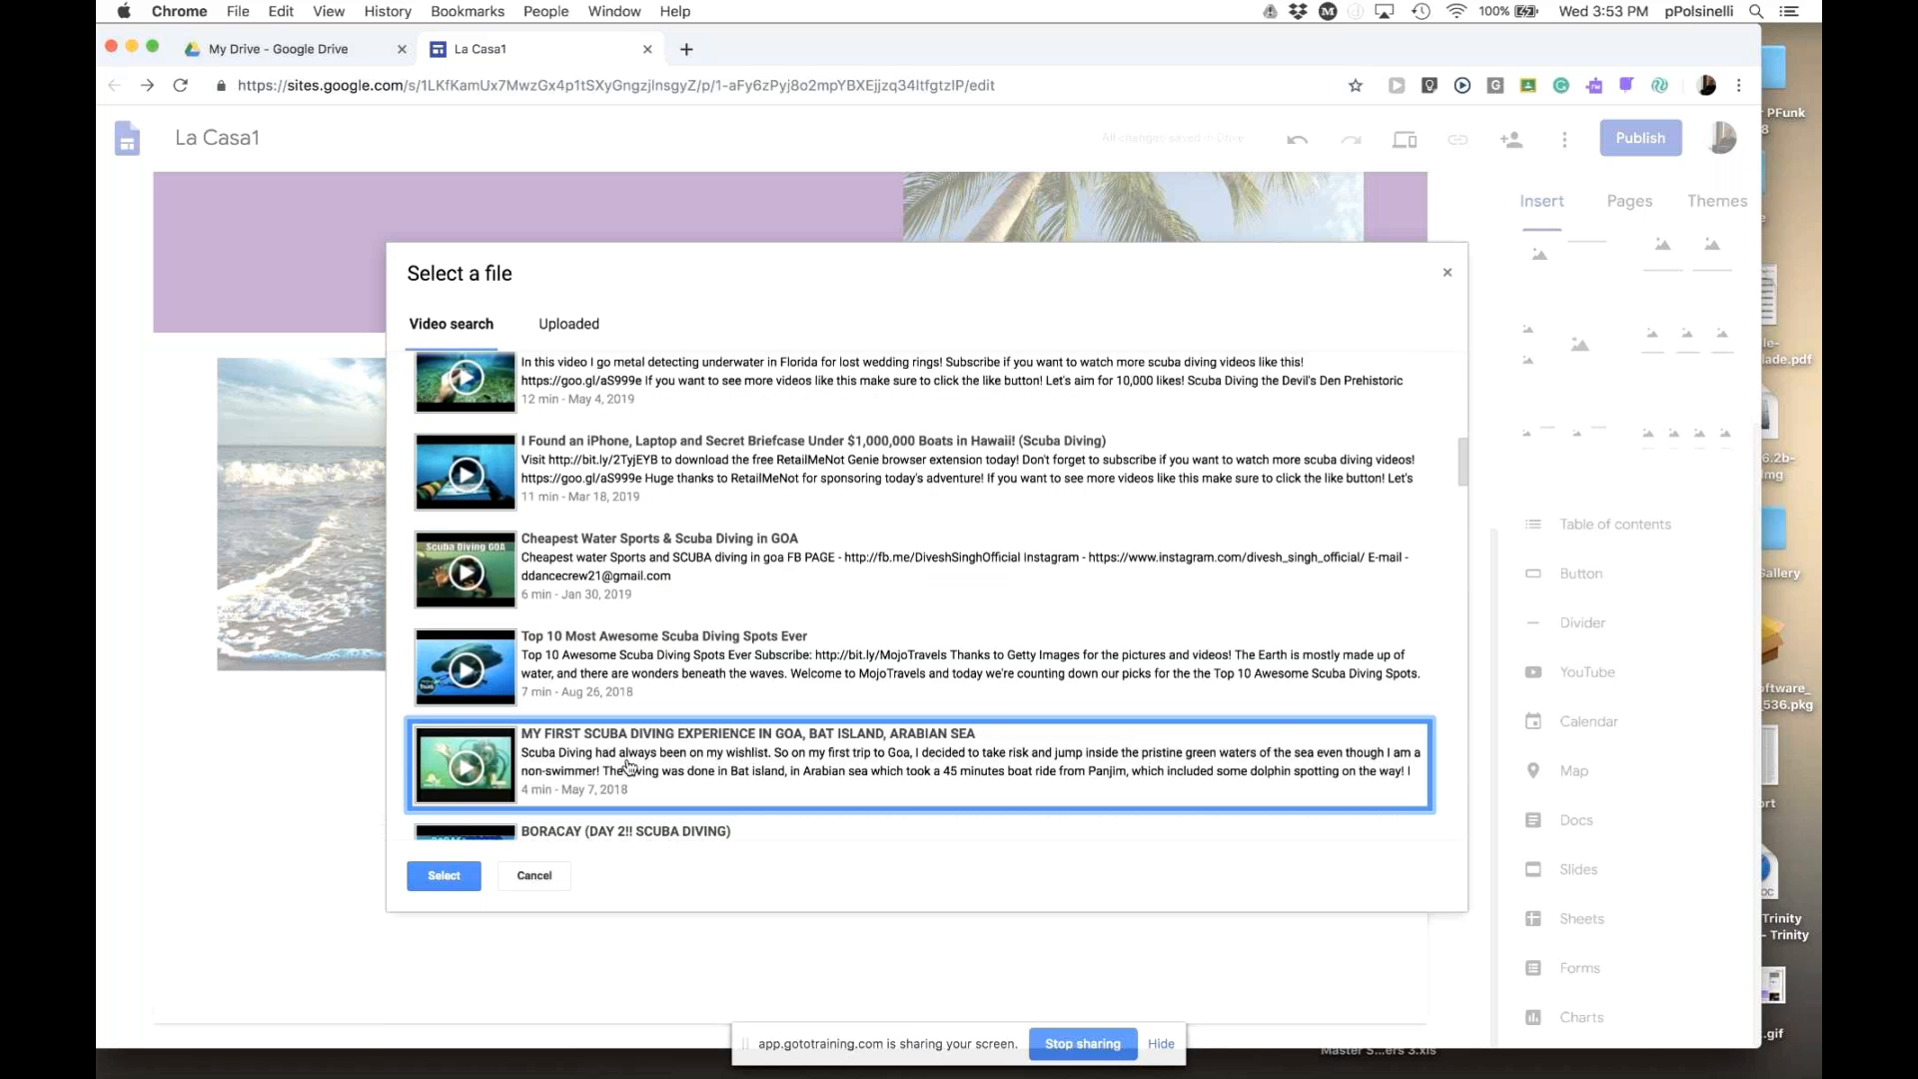
{"action": "left_click", "coordinate": [630, 767]}
- Embed the scuba diving video, enlarge it, and centre it in its section
{"action": "left_click", "coordinate": [444, 876]}
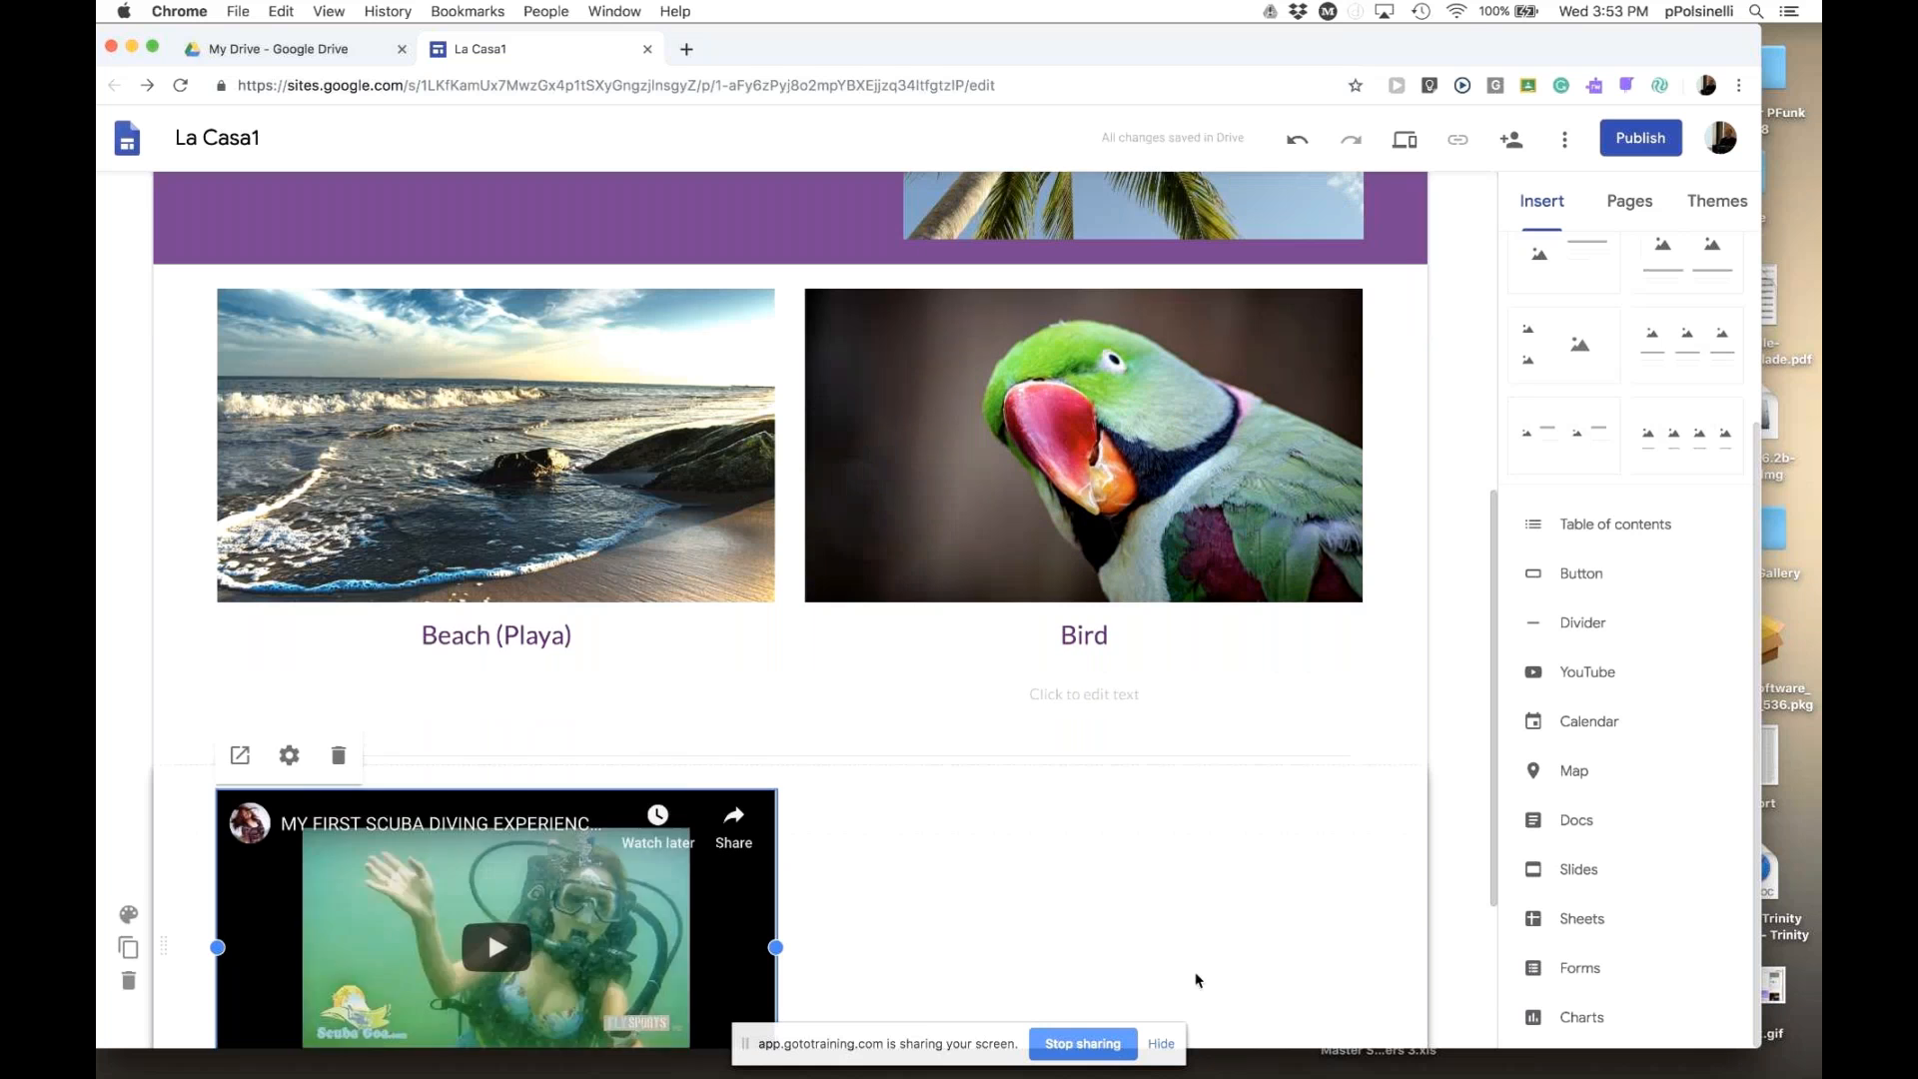
{"action": "scroll", "coordinate": [1183, 935], "scroll_direction": "down", "scroll_amount": 3}
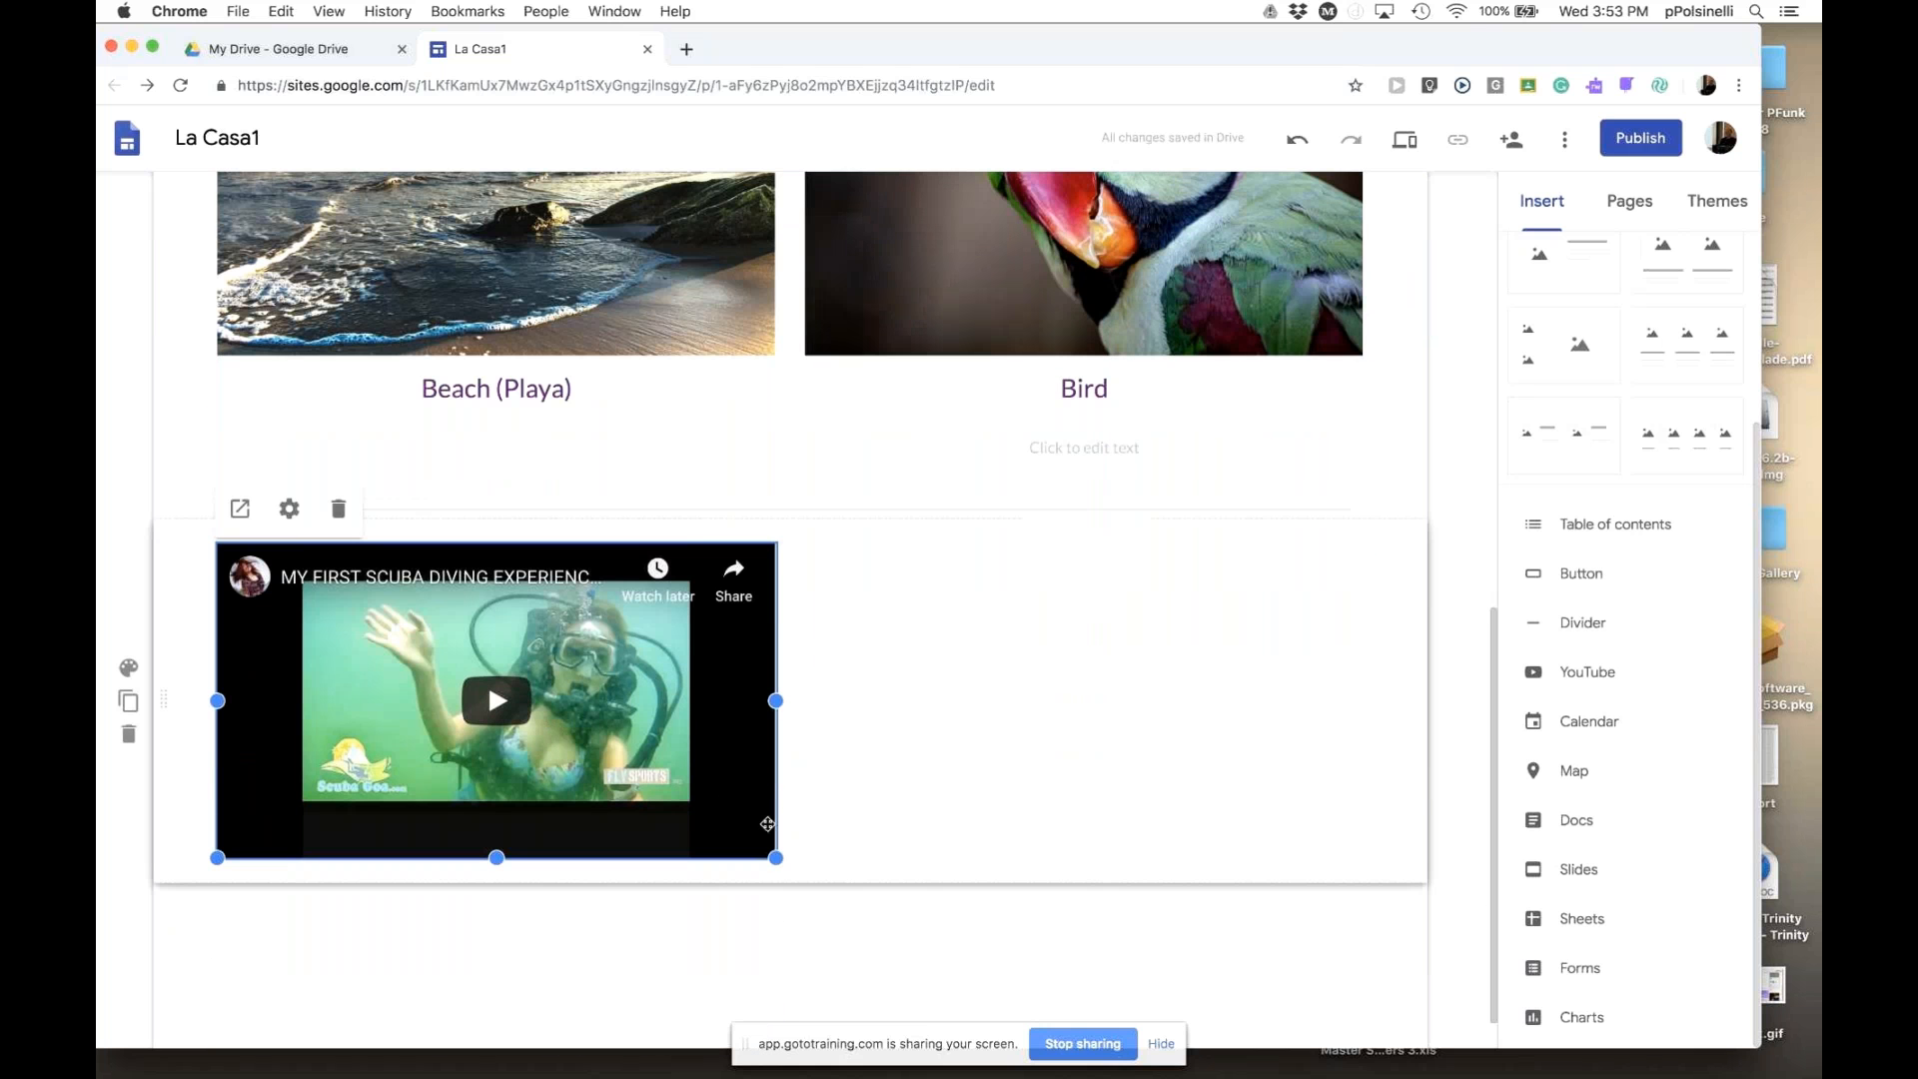
{"action": "left_click_drag", "start_coordinate": [776, 857], "coordinate": [1002, 982]}
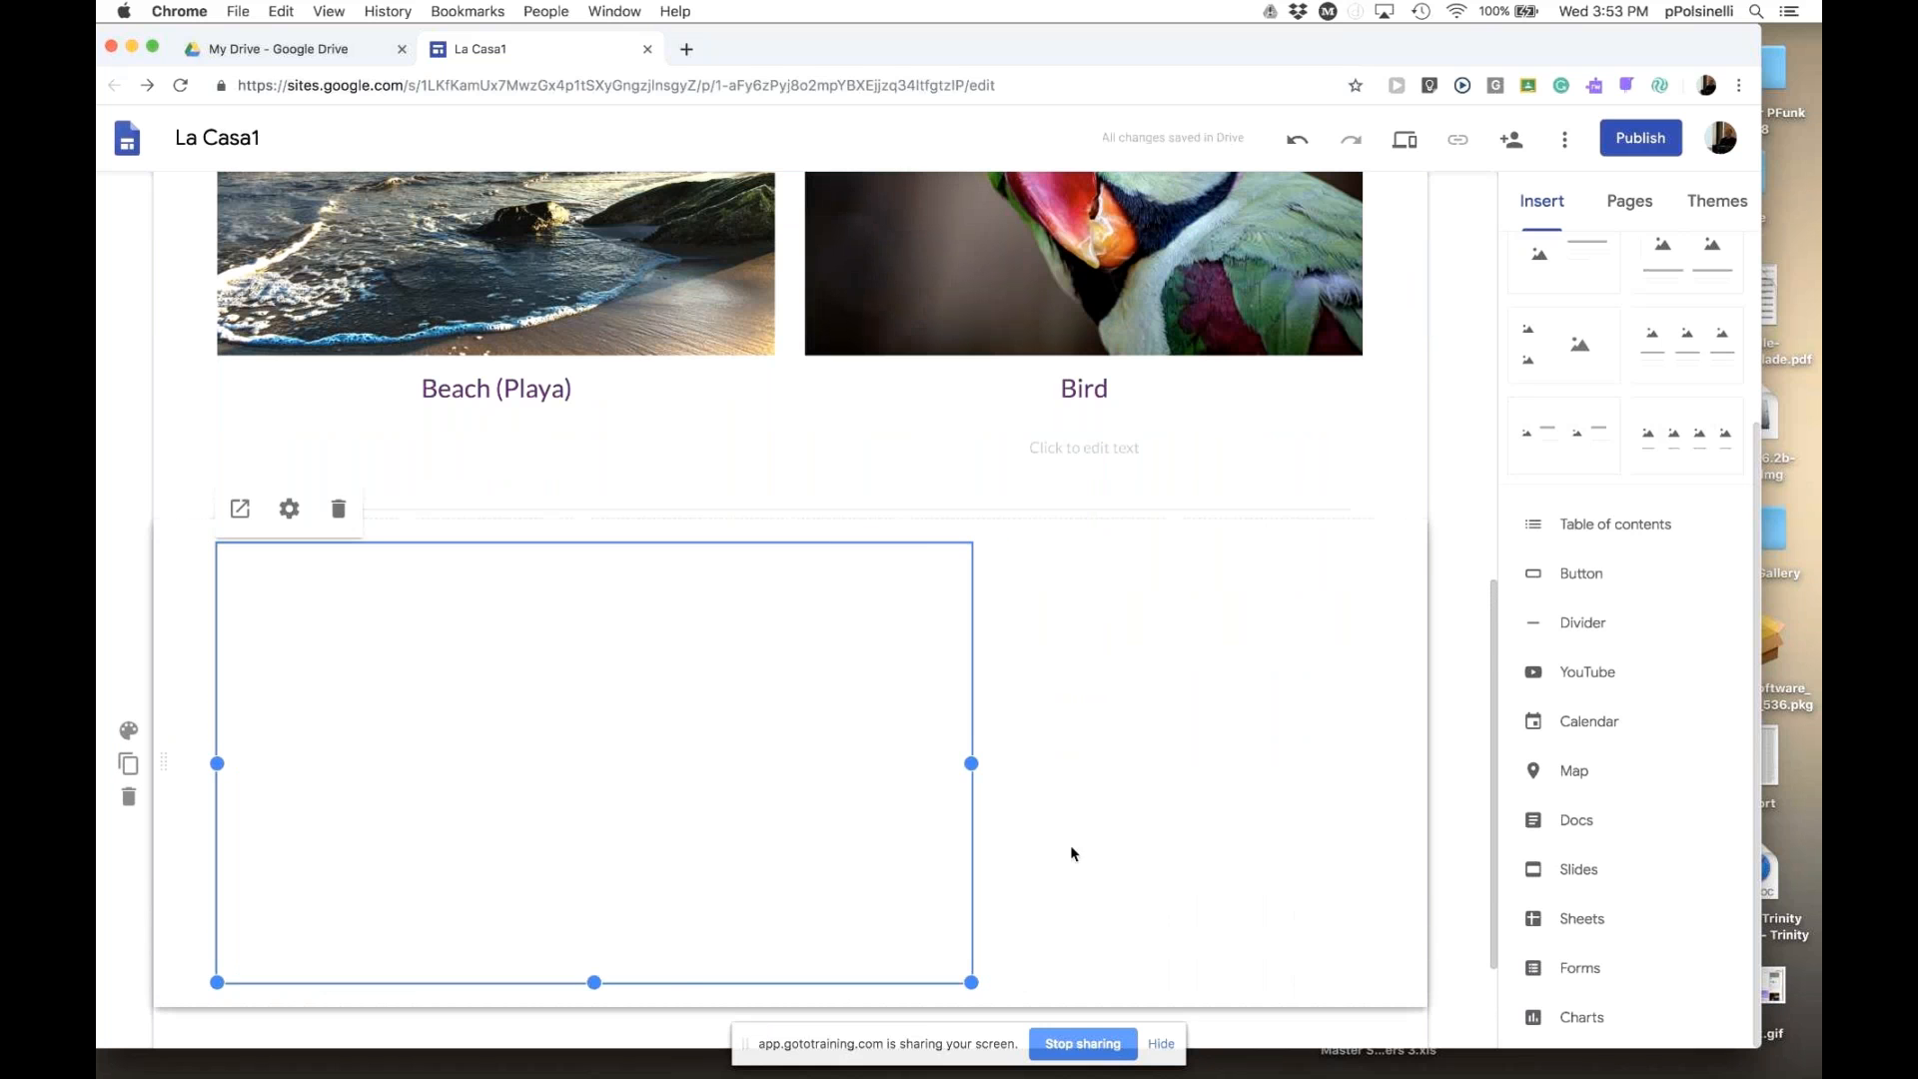
{"action": "scroll", "coordinate": [1072, 853], "scroll_direction": "down", "scroll_amount": 2}
{"action": "mouse_move", "coordinate": [996, 828]}
{"action": "left_mouse_down"}
{"action": "mouse_move", "coordinate": [1205, 1016]}
{"action": "mouse_move", "coordinate": [976, 844]}
{"action": "mouse_move", "coordinate": [817, 783]}
{"action": "mouse_move", "coordinate": [979, 825]}
{"action": "left_mouse_up"}
{"action": "left_click_drag", "start_coordinate": [1087, 917], "coordinate": [1167, 952]}
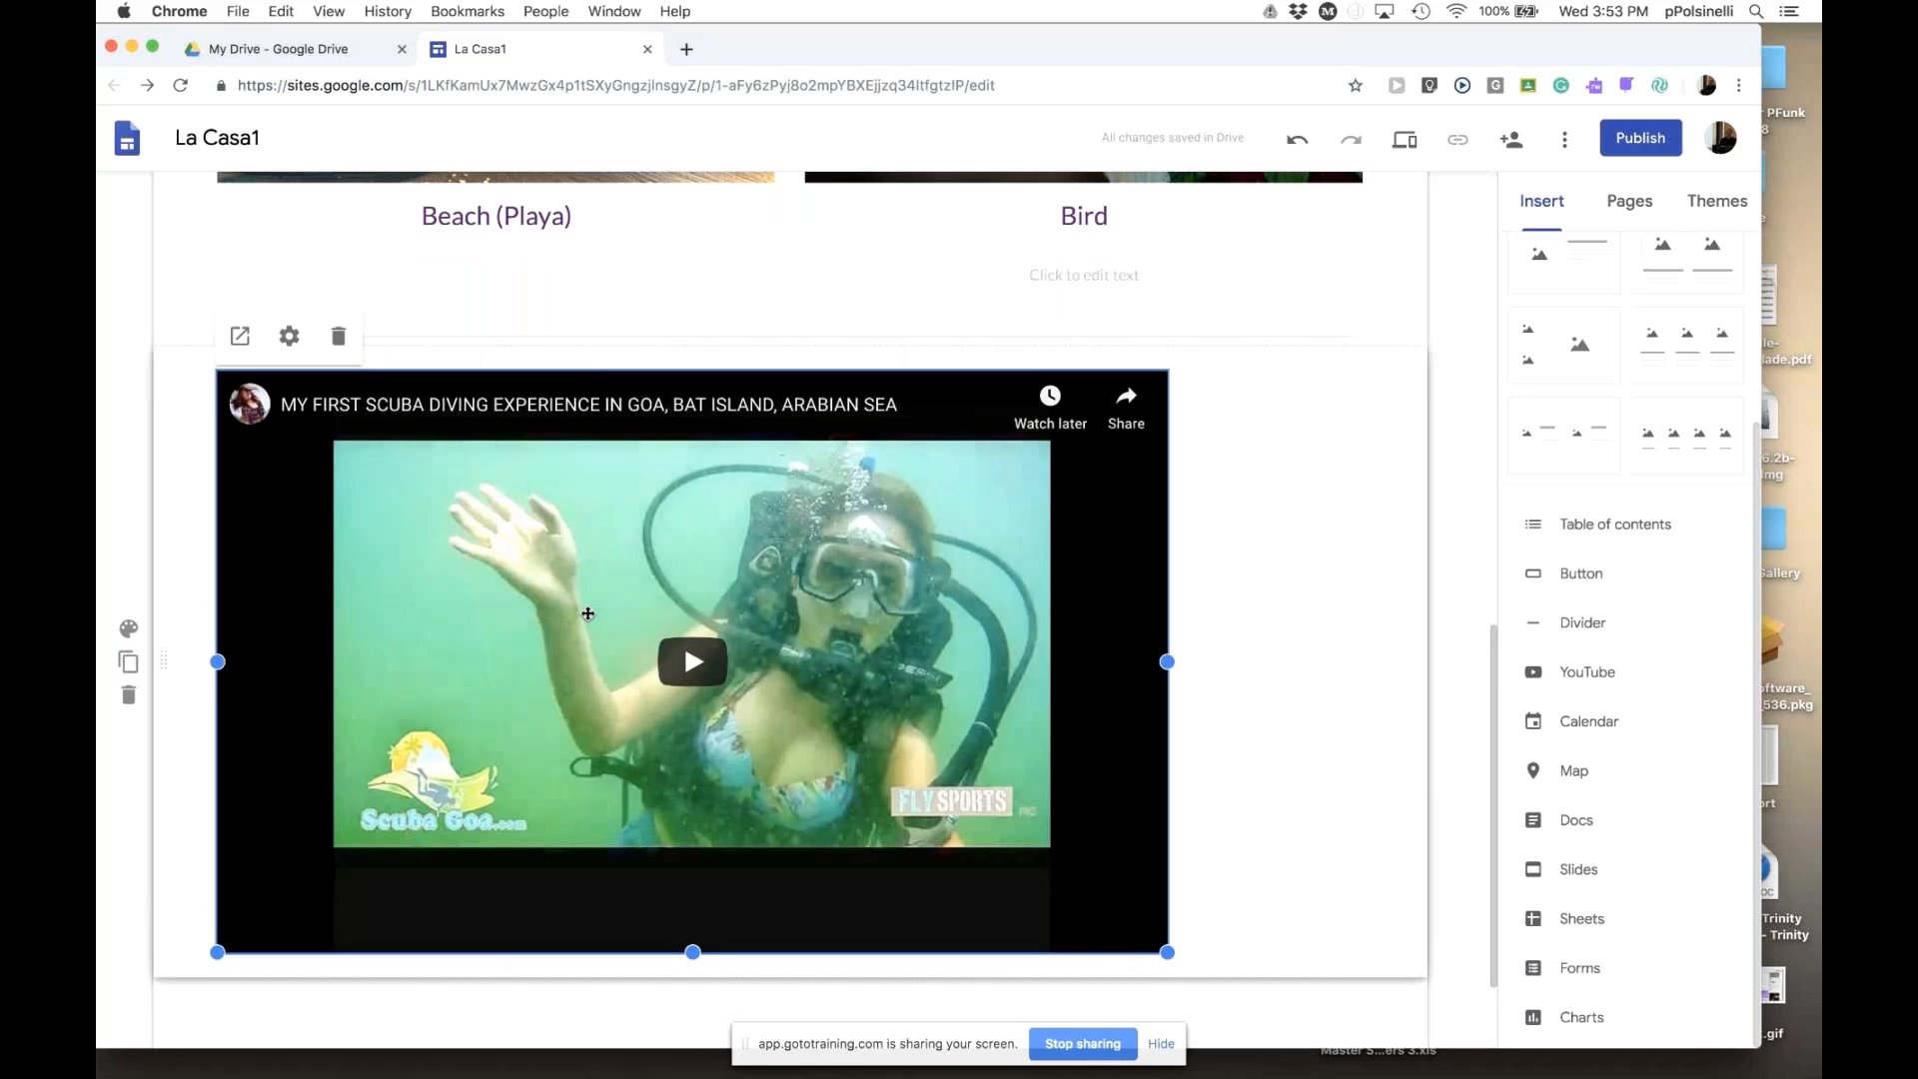
{"action": "left_click_drag", "start_coordinate": [590, 613], "coordinate": [819, 617]}
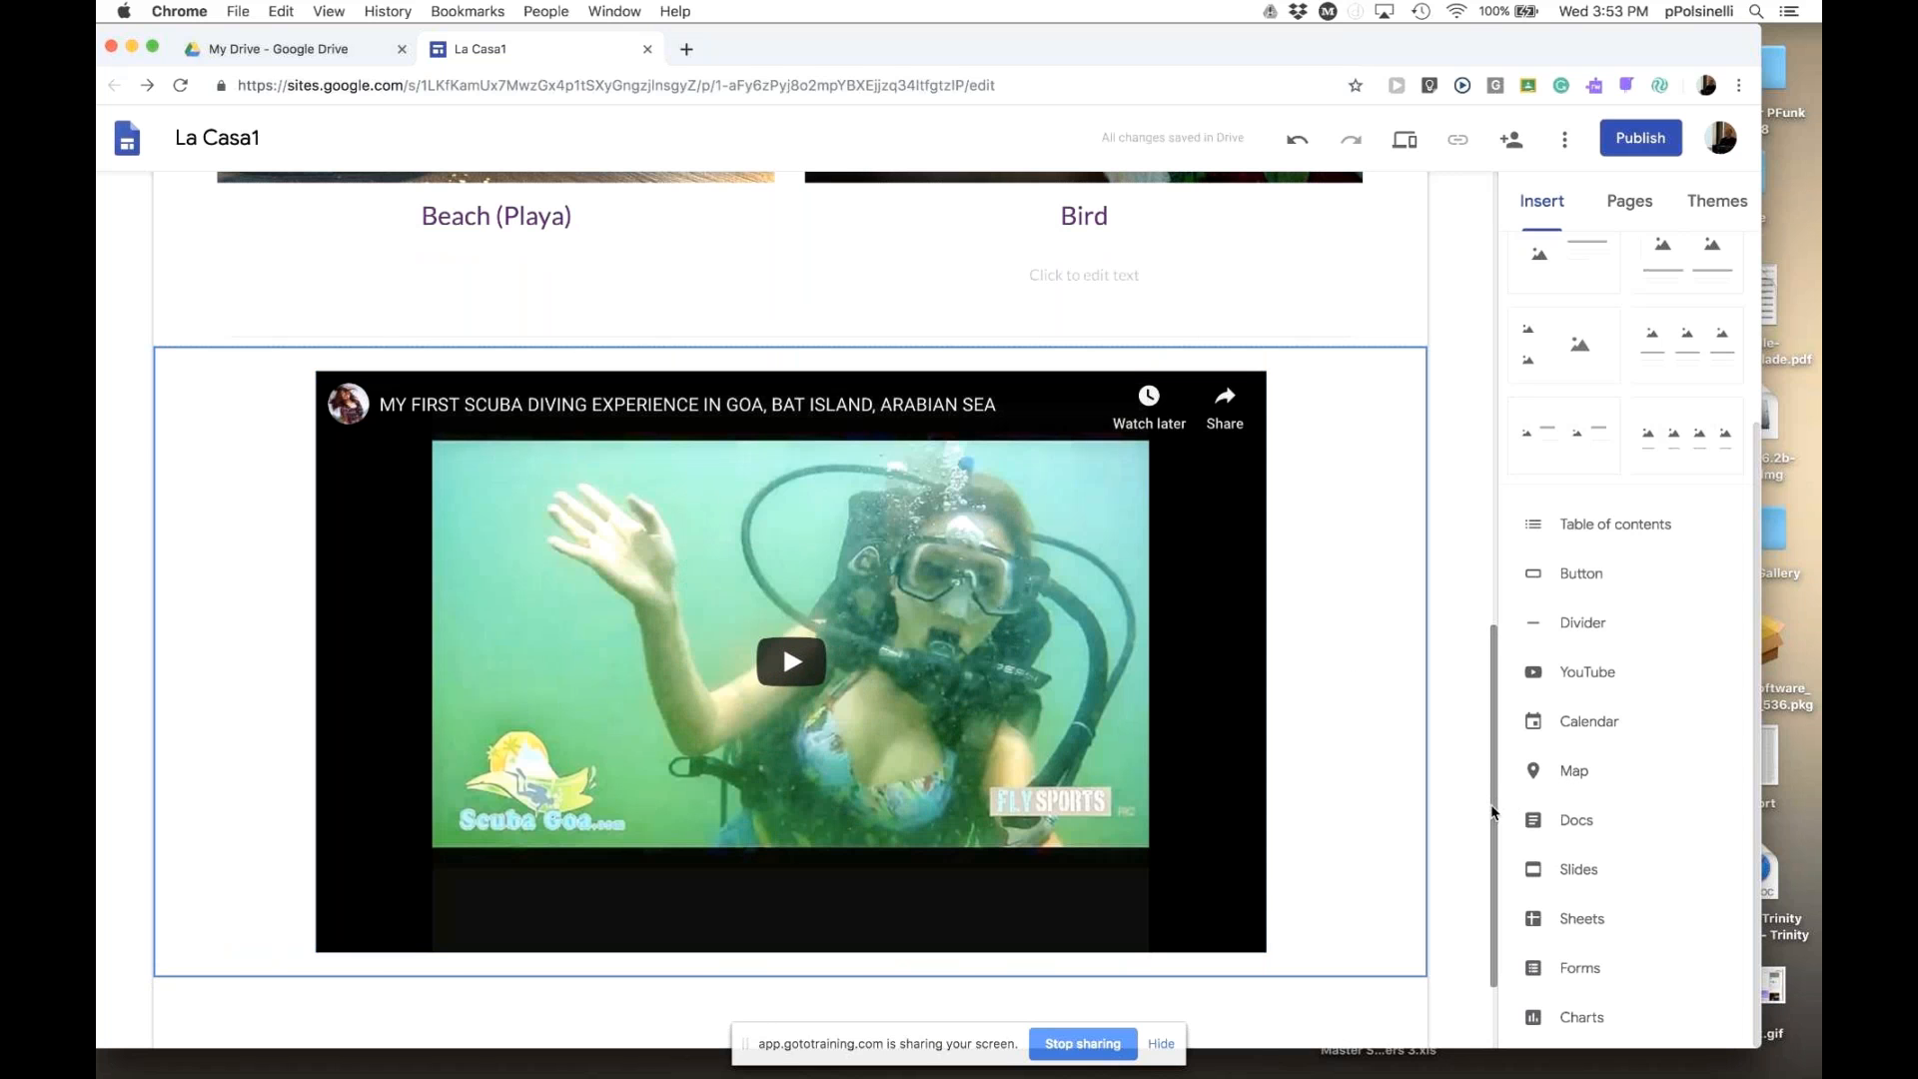
- Select the embedded scuba diving video and delete it
{"action": "scroll", "coordinate": [1489, 700], "scroll_direction": "up", "scroll_amount": 6}
{"action": "scroll", "coordinate": [1474, 699], "scroll_direction": "down", "scroll_amount": 4}
{"action": "scroll", "coordinate": [1469, 799], "scroll_direction": "down", "scroll_amount": 4}
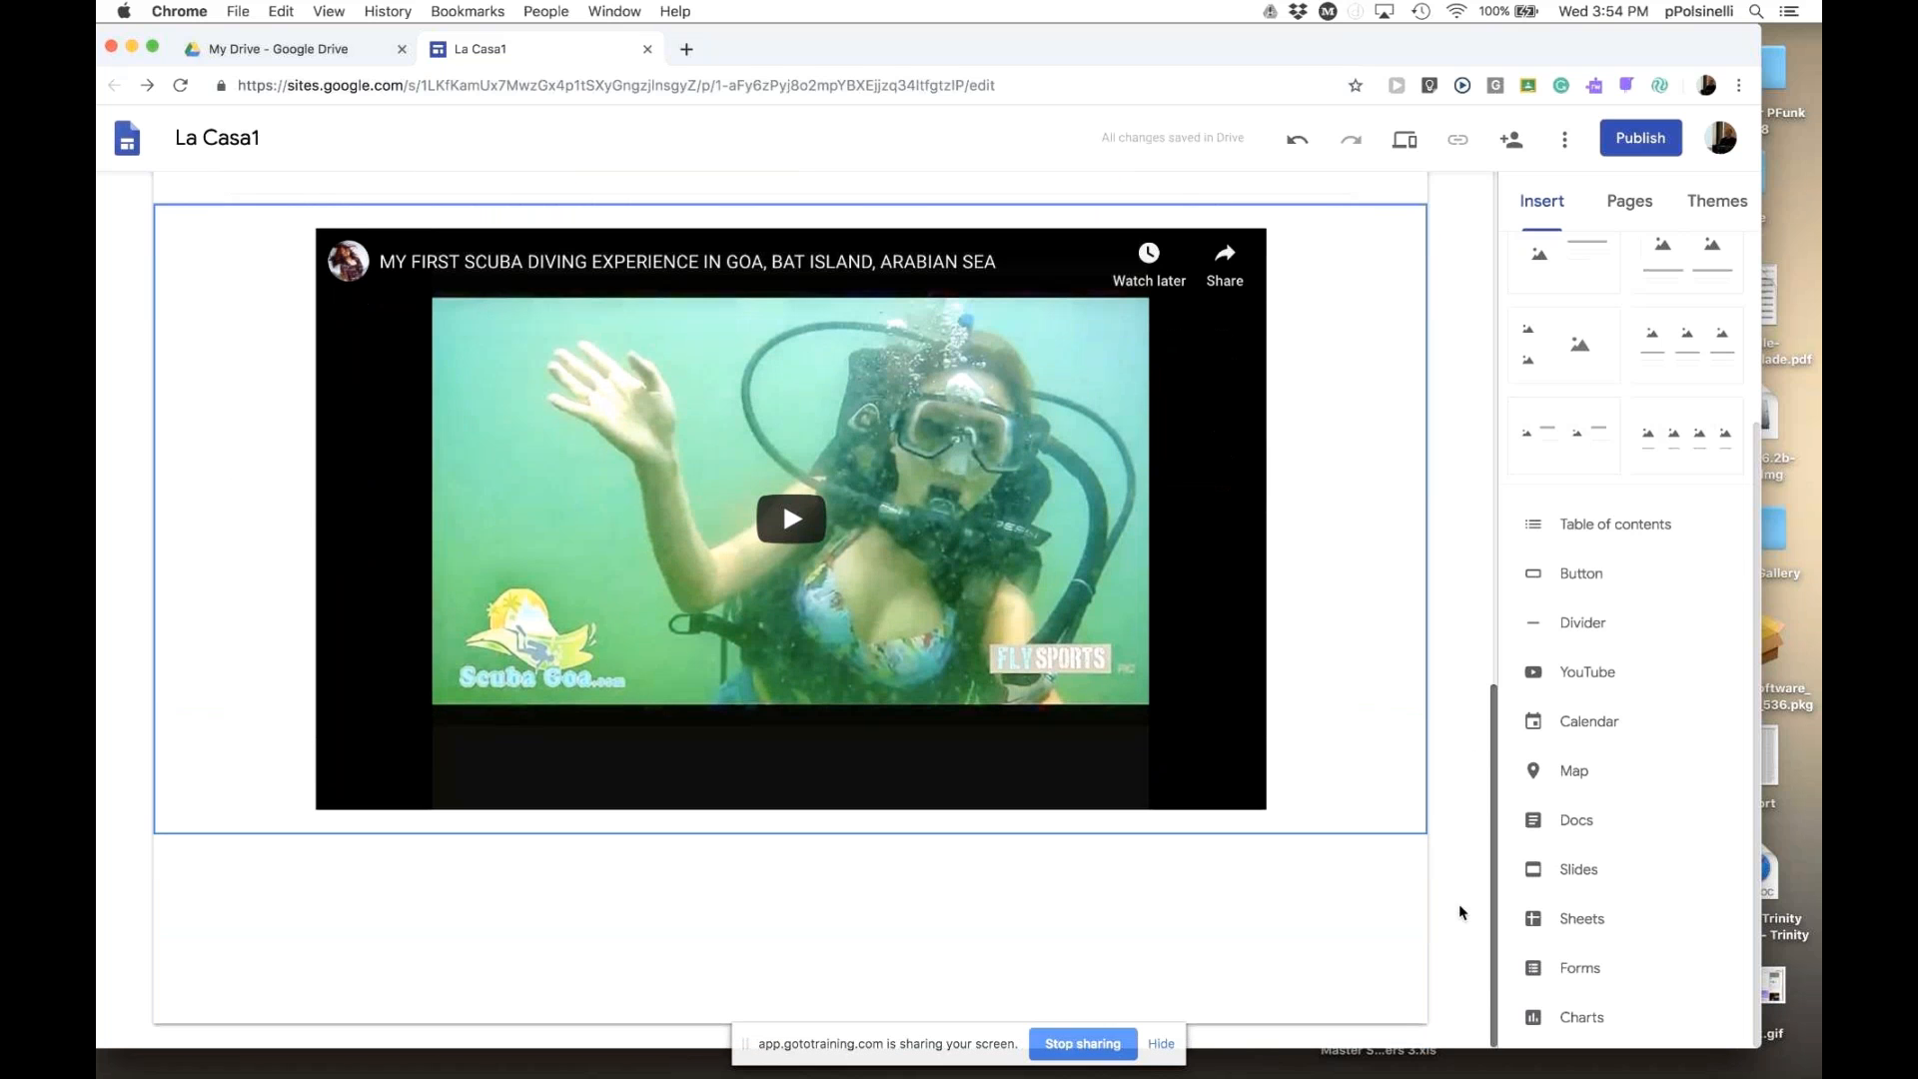
{"action": "scroll", "coordinate": [1455, 850], "scroll_direction": "up", "scroll_amount": 4}
{"action": "scroll", "coordinate": [1456, 739], "scroll_direction": "down", "scroll_amount": 4}
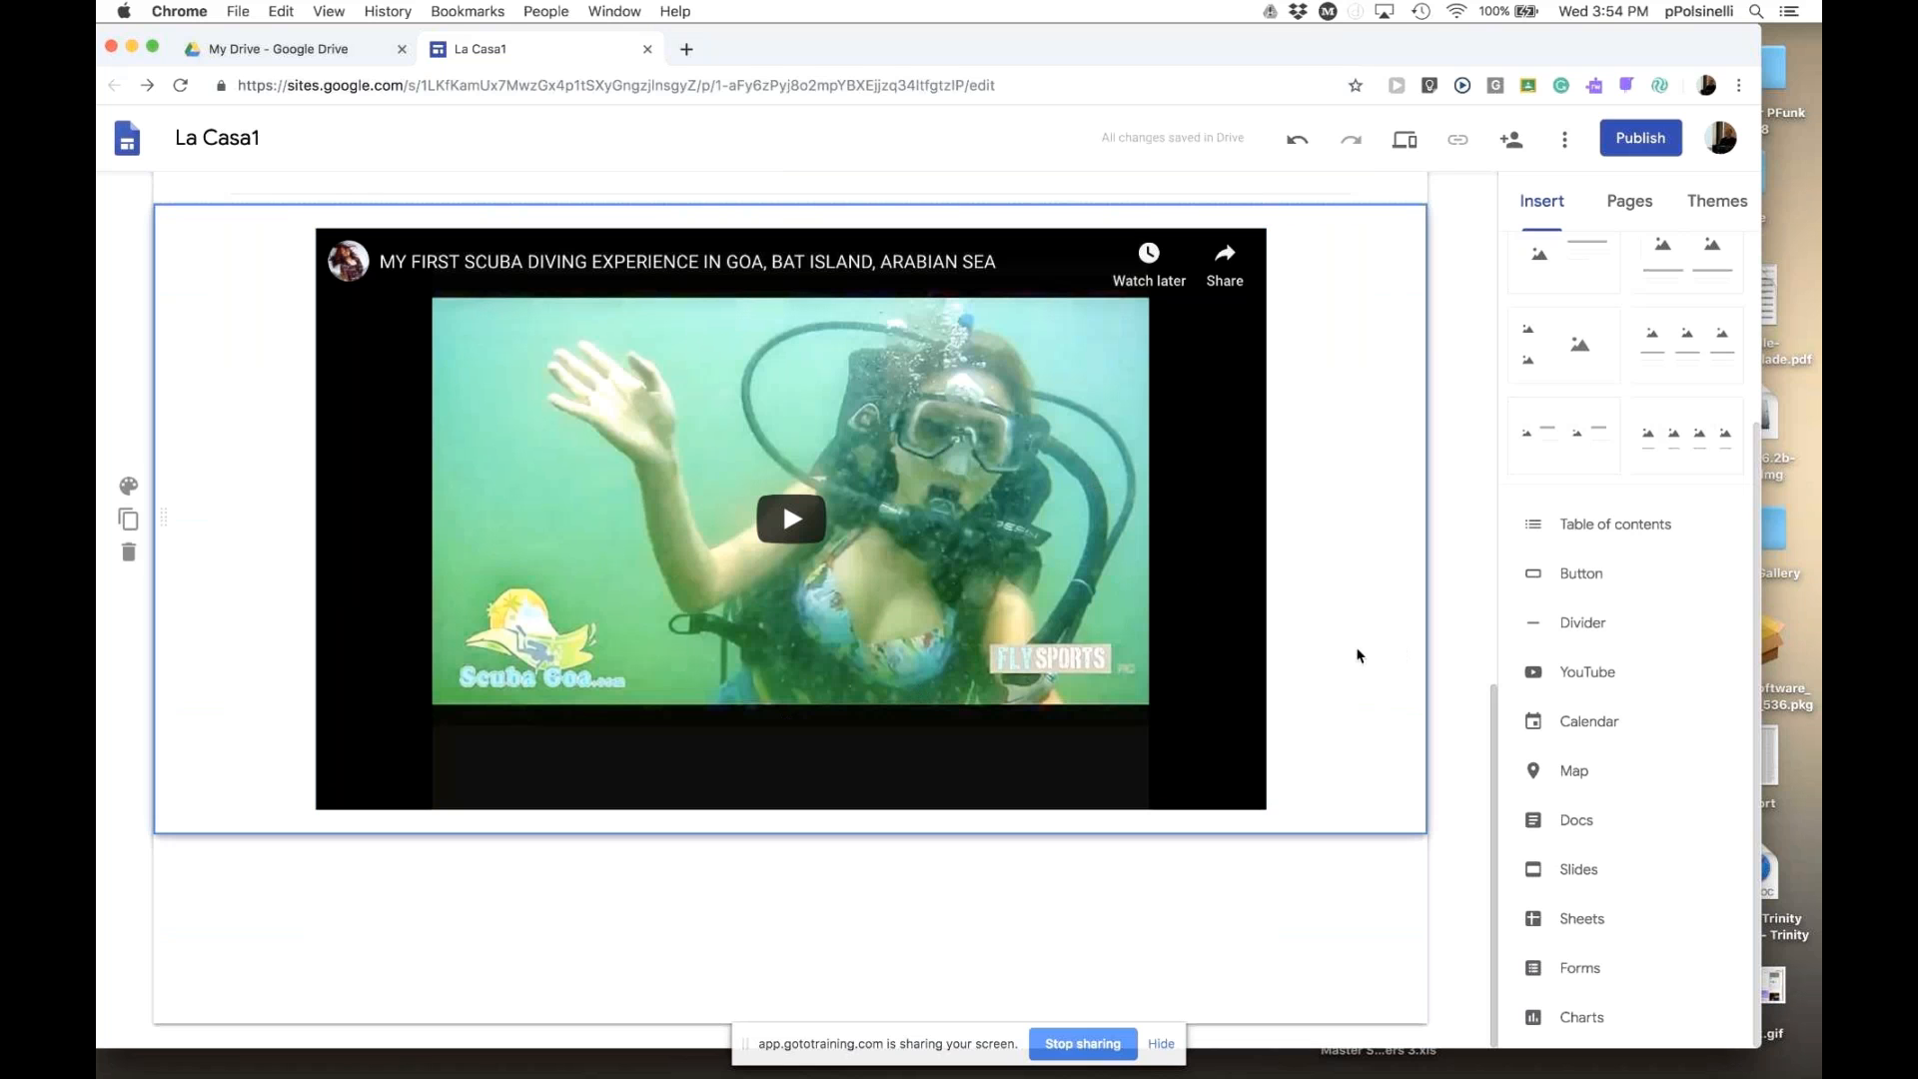
{"action": "left_click", "coordinate": [1181, 635]}
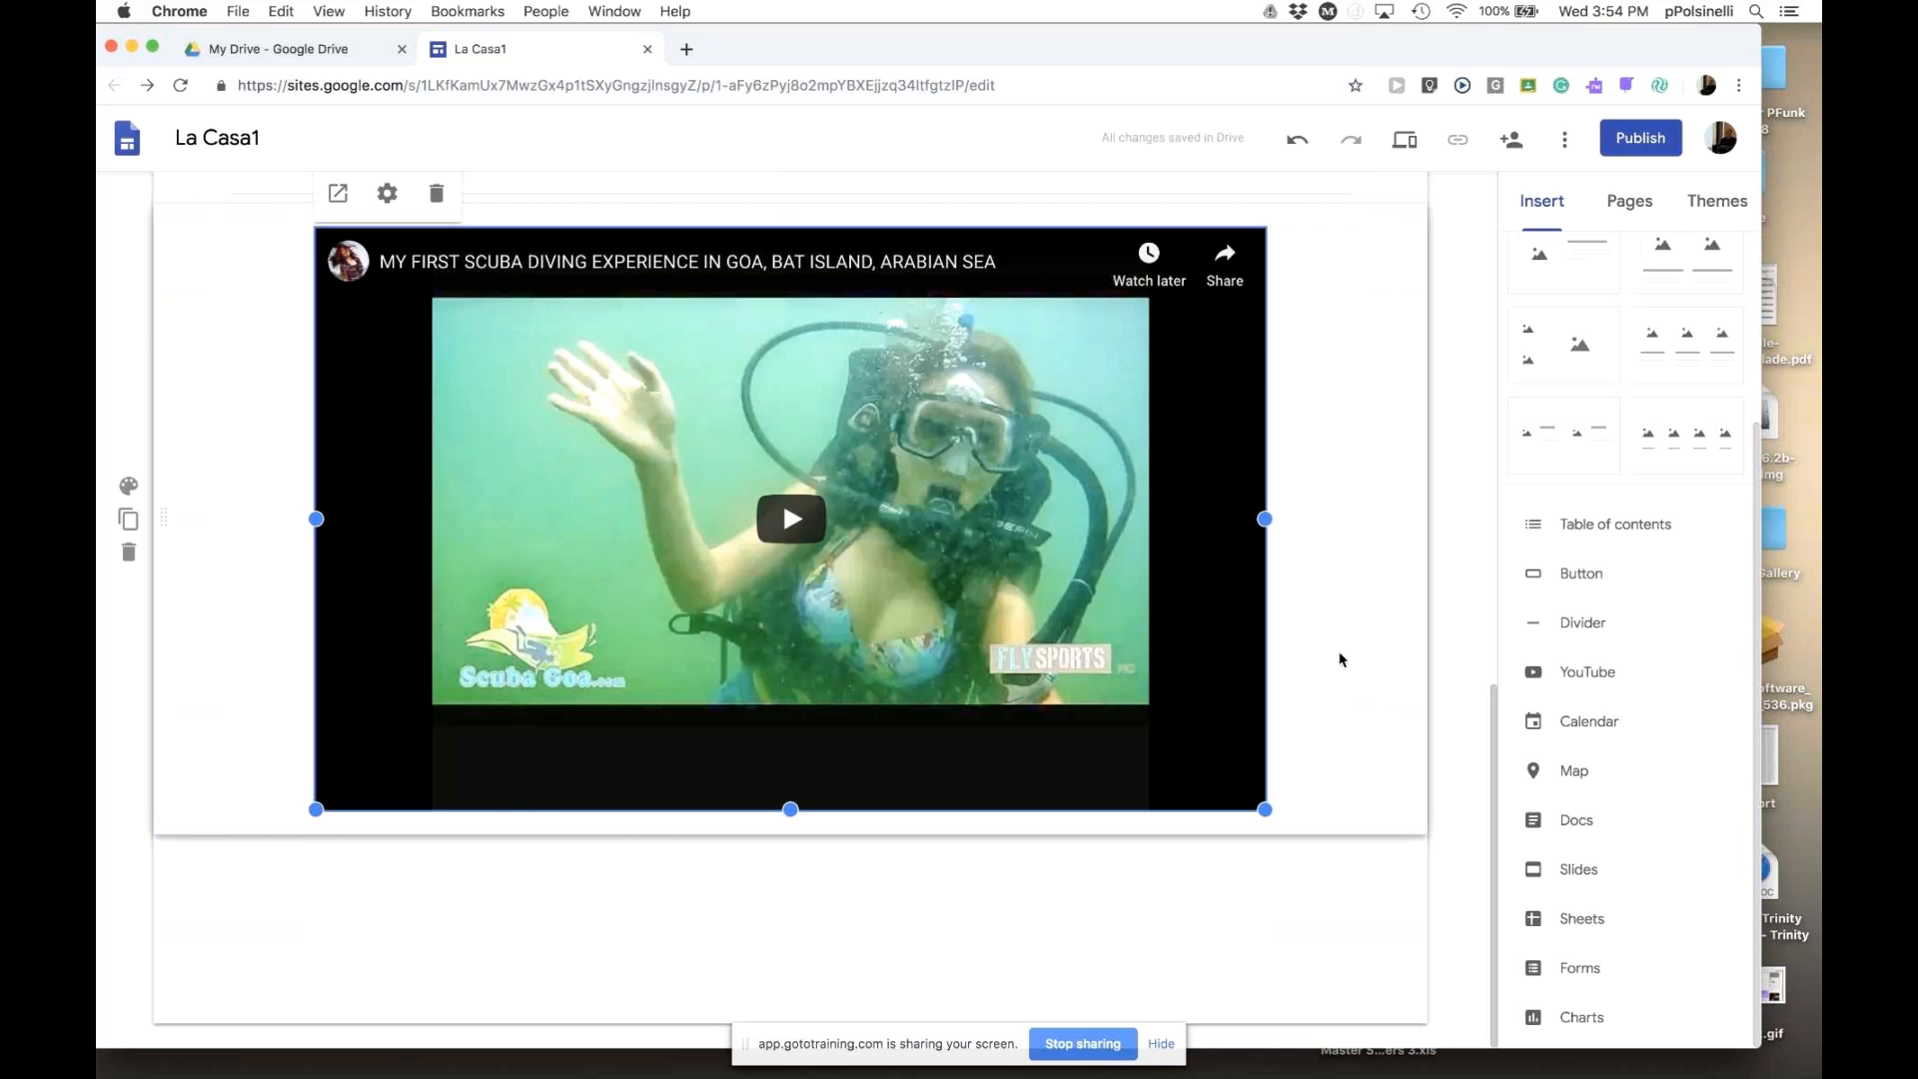
{"action": "key", "text": "Delete"}
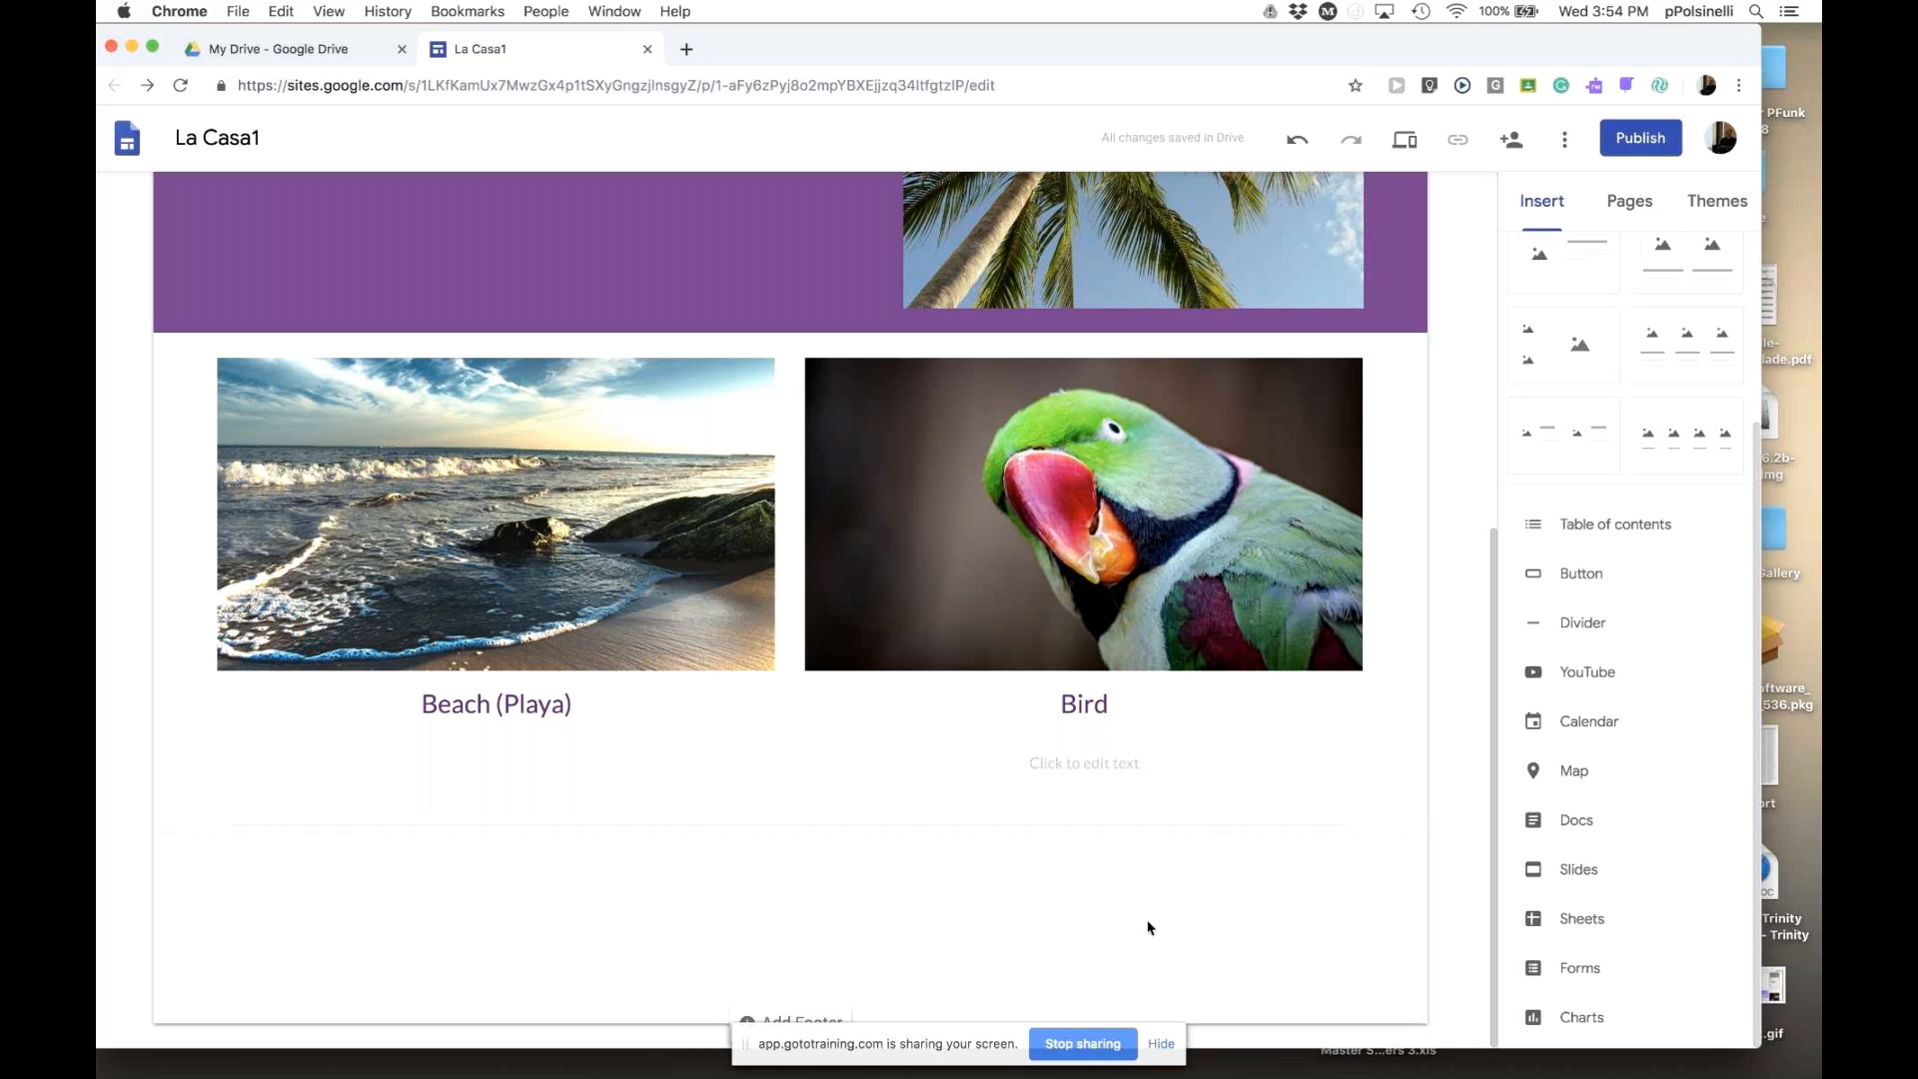
- Insert the La Casa Morning calendar and drag its corner to enlarge the embed
{"action": "left_click", "coordinate": [1576, 730]}
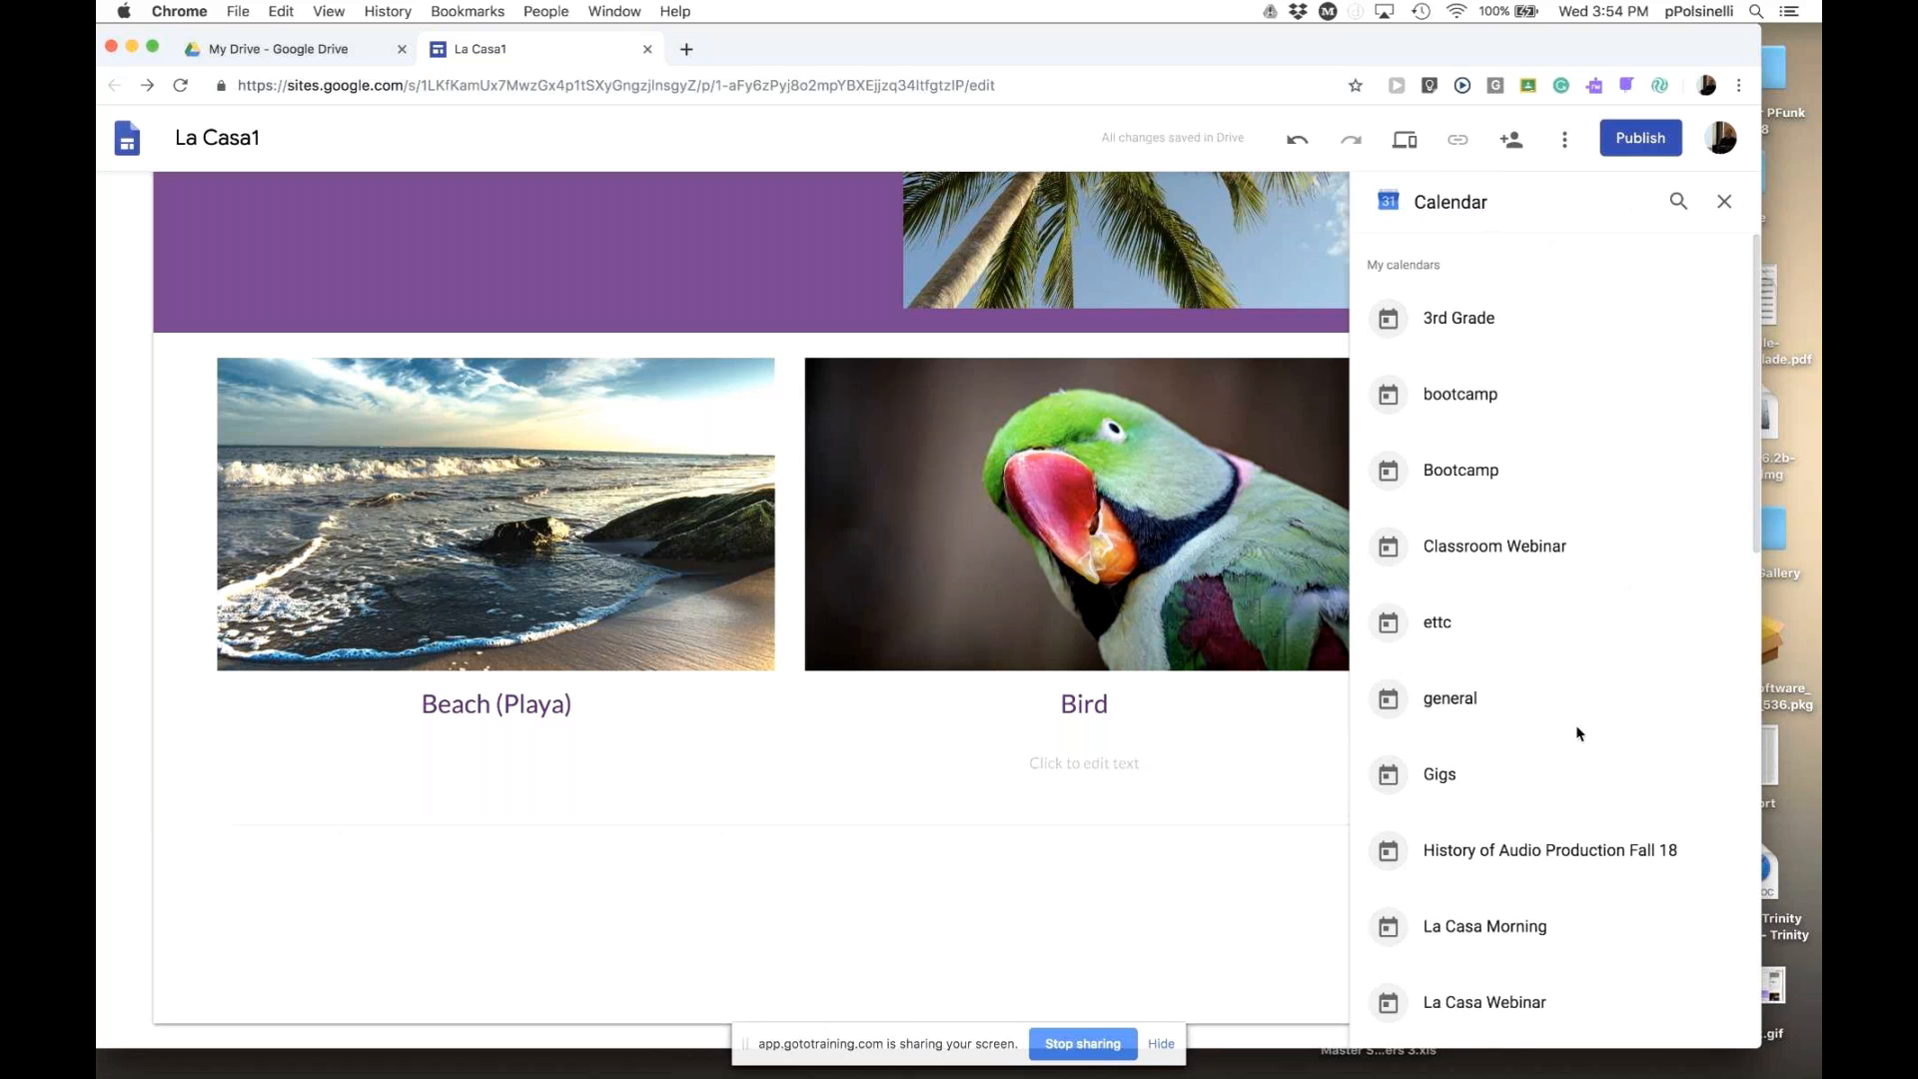
{"action": "scroll", "coordinate": [1576, 732], "scroll_direction": "down", "scroll_amount": 5}
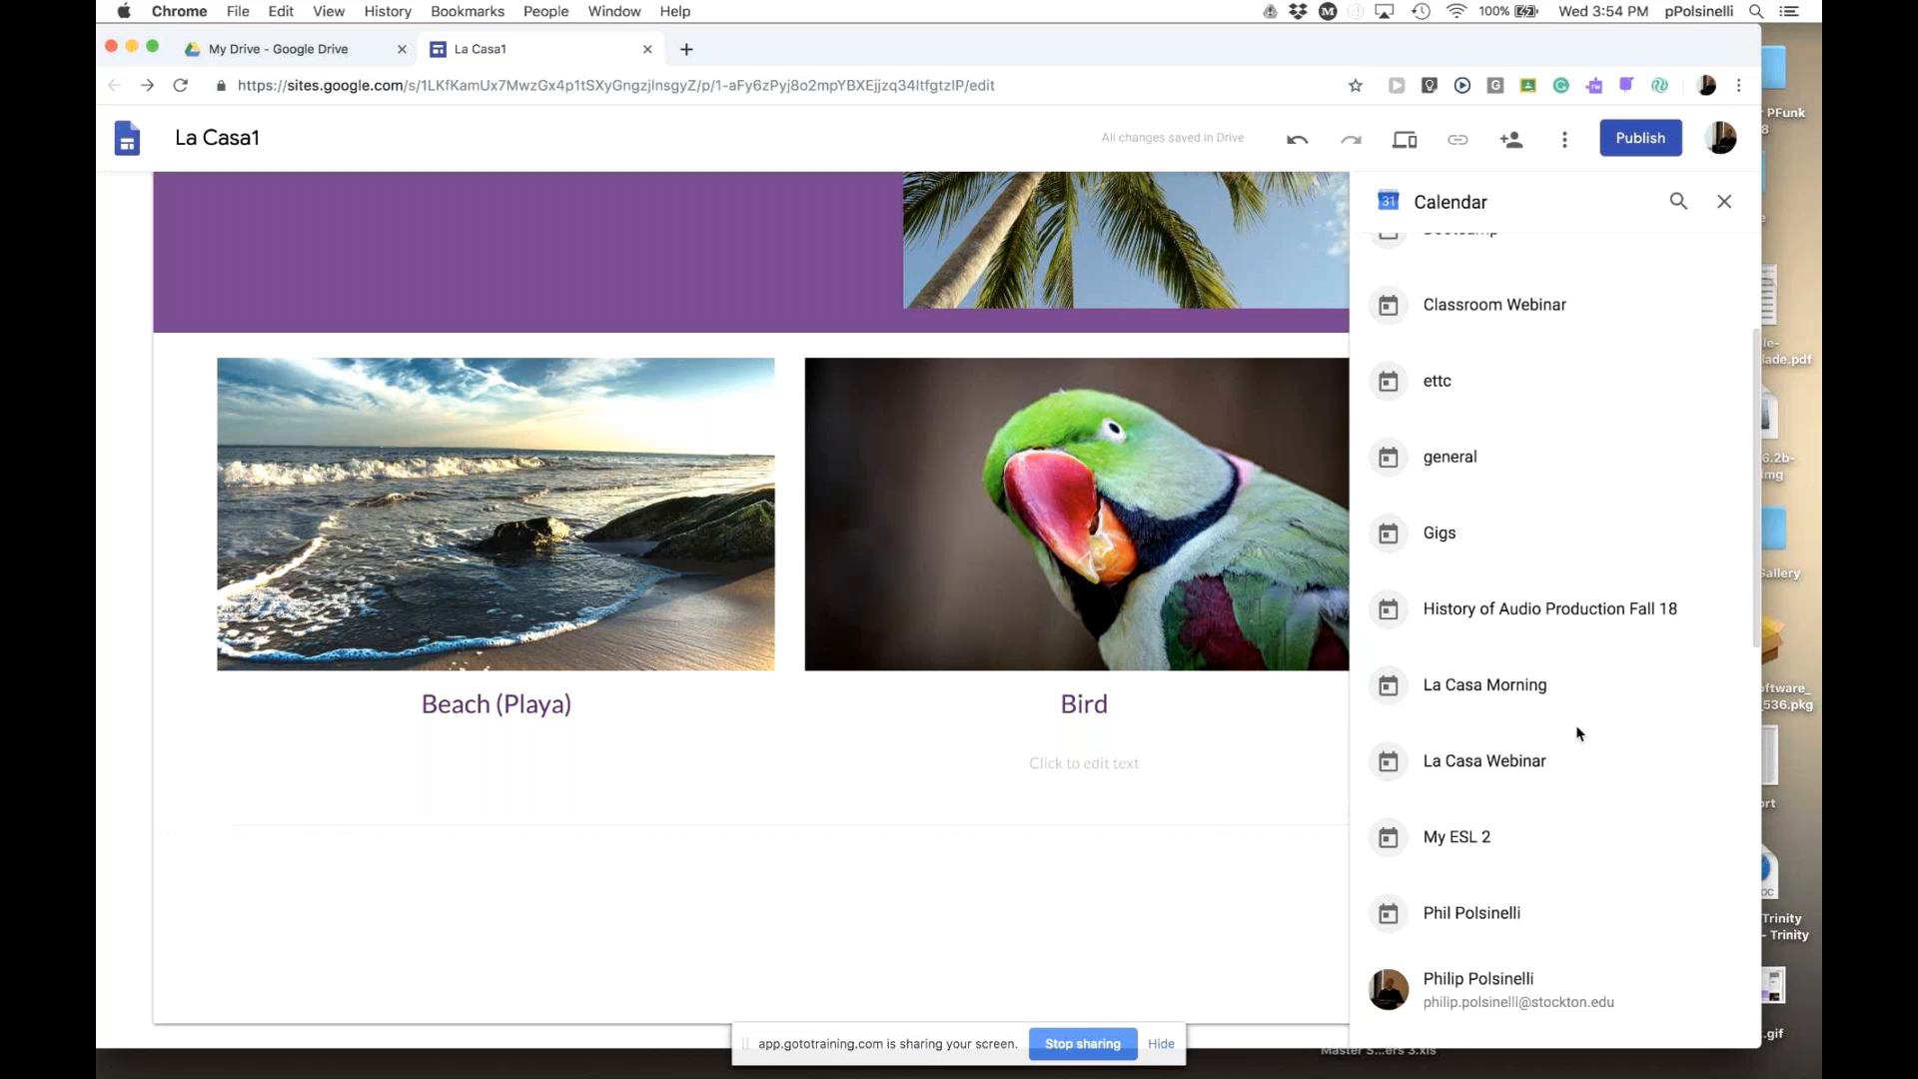
{"action": "scroll", "coordinate": [1576, 732], "scroll_direction": "up", "scroll_amount": 5}
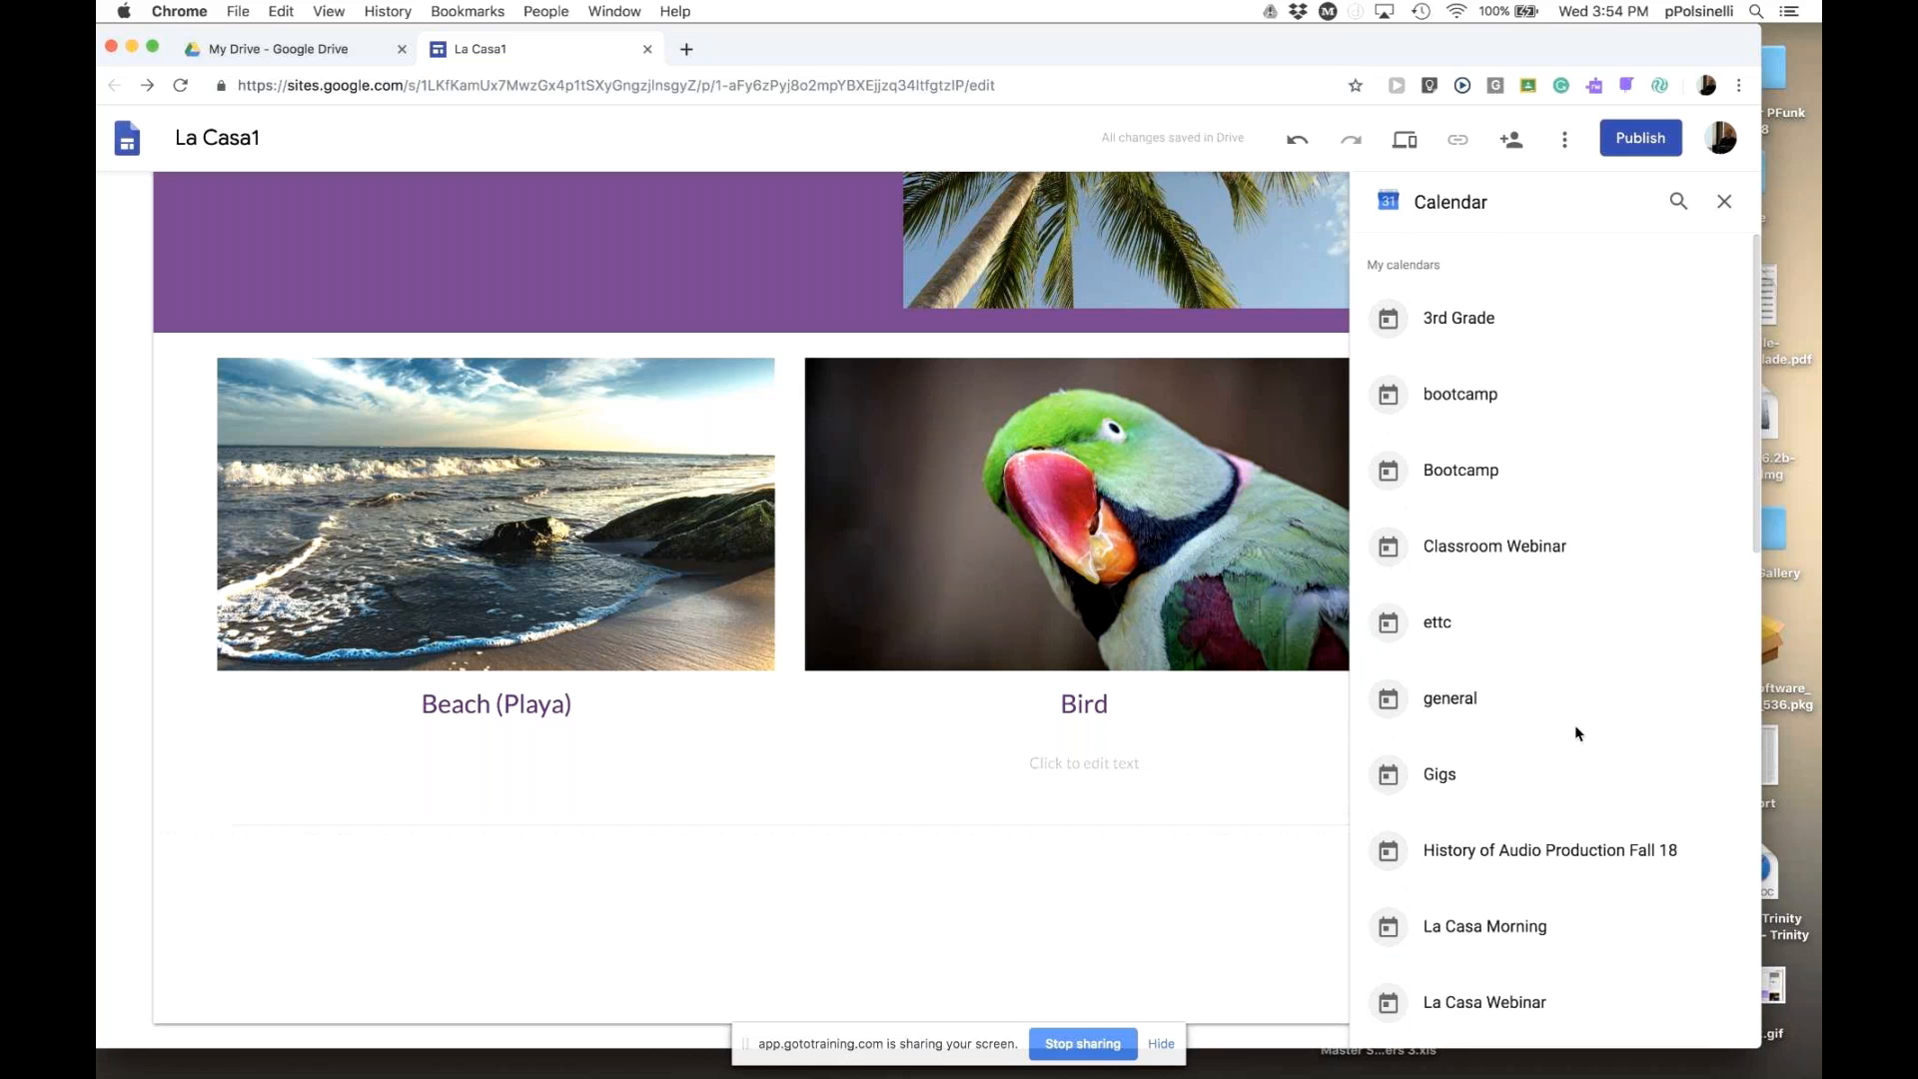
{"action": "scroll", "coordinate": [1574, 723], "scroll_direction": "down", "scroll_amount": 1}
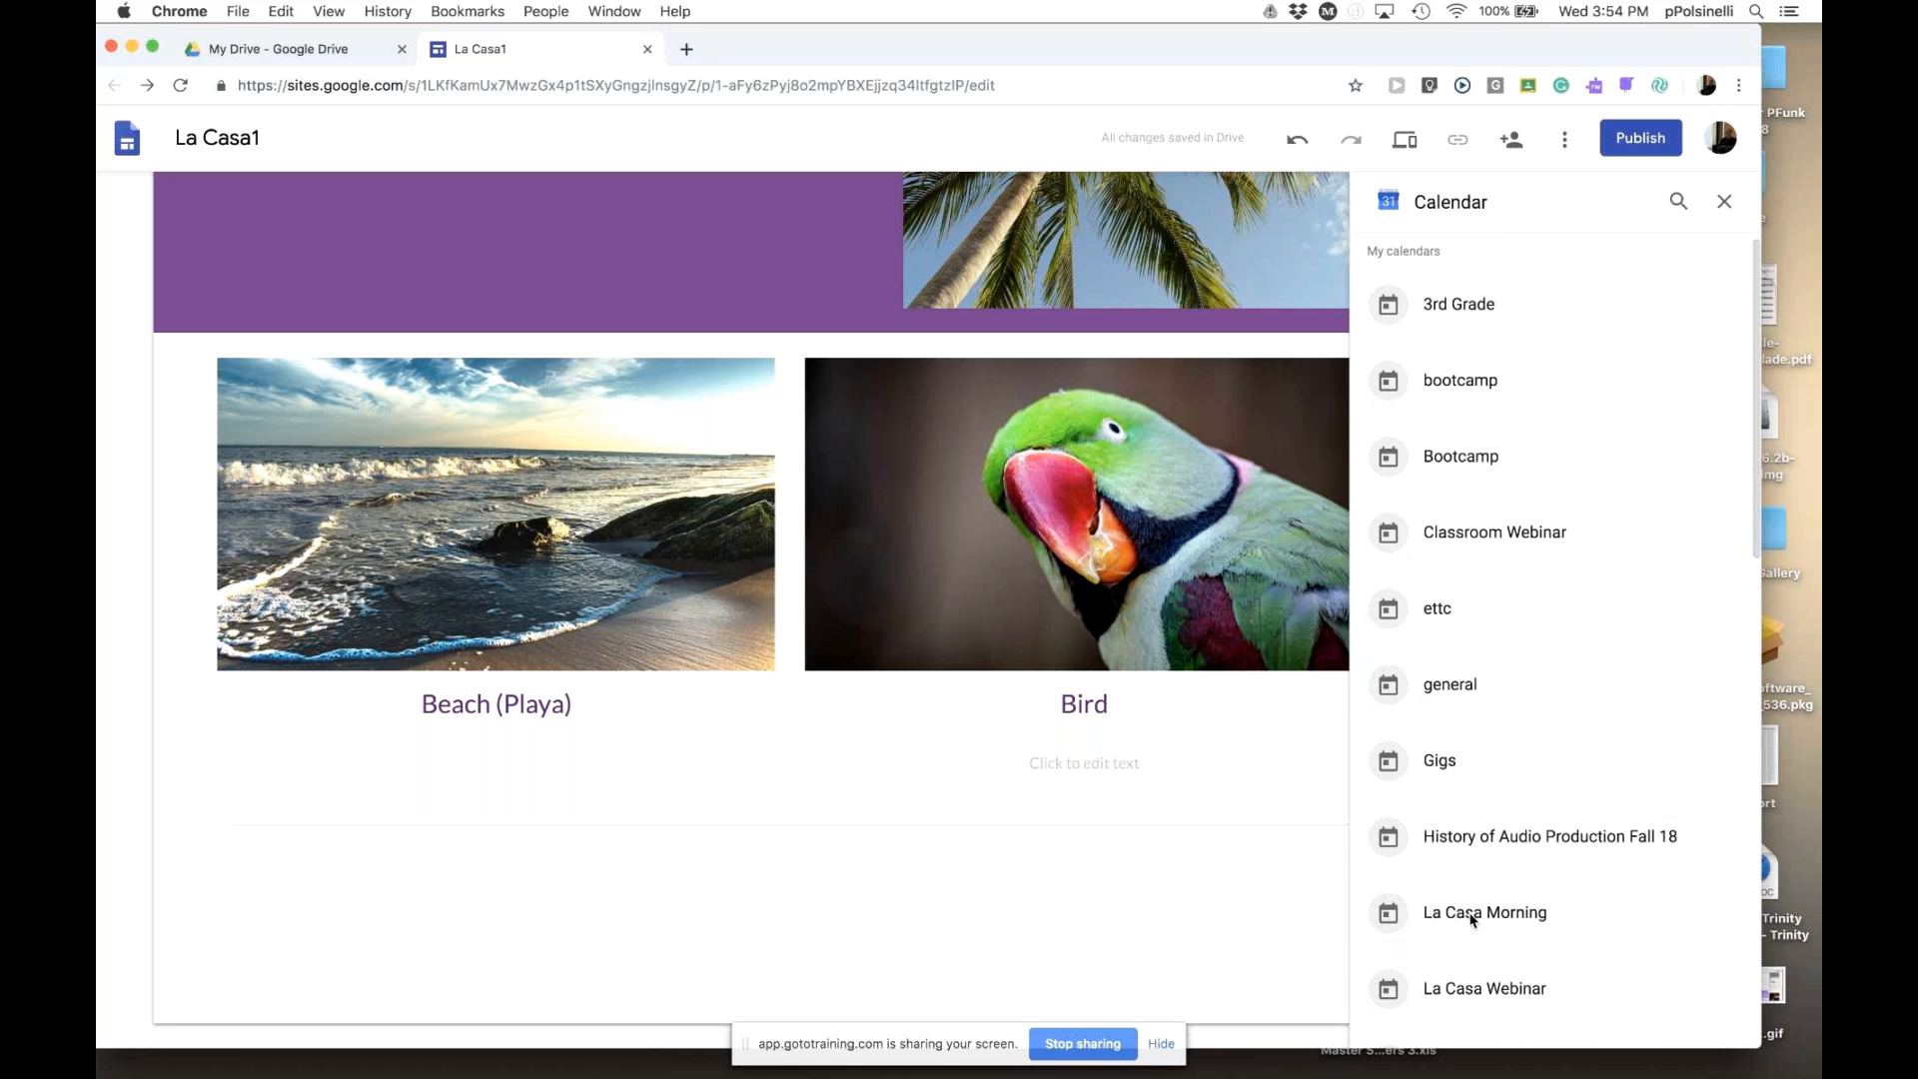
{"action": "left_click", "coordinate": [1472, 920]}
{"action": "left_click", "coordinate": [1472, 920]}
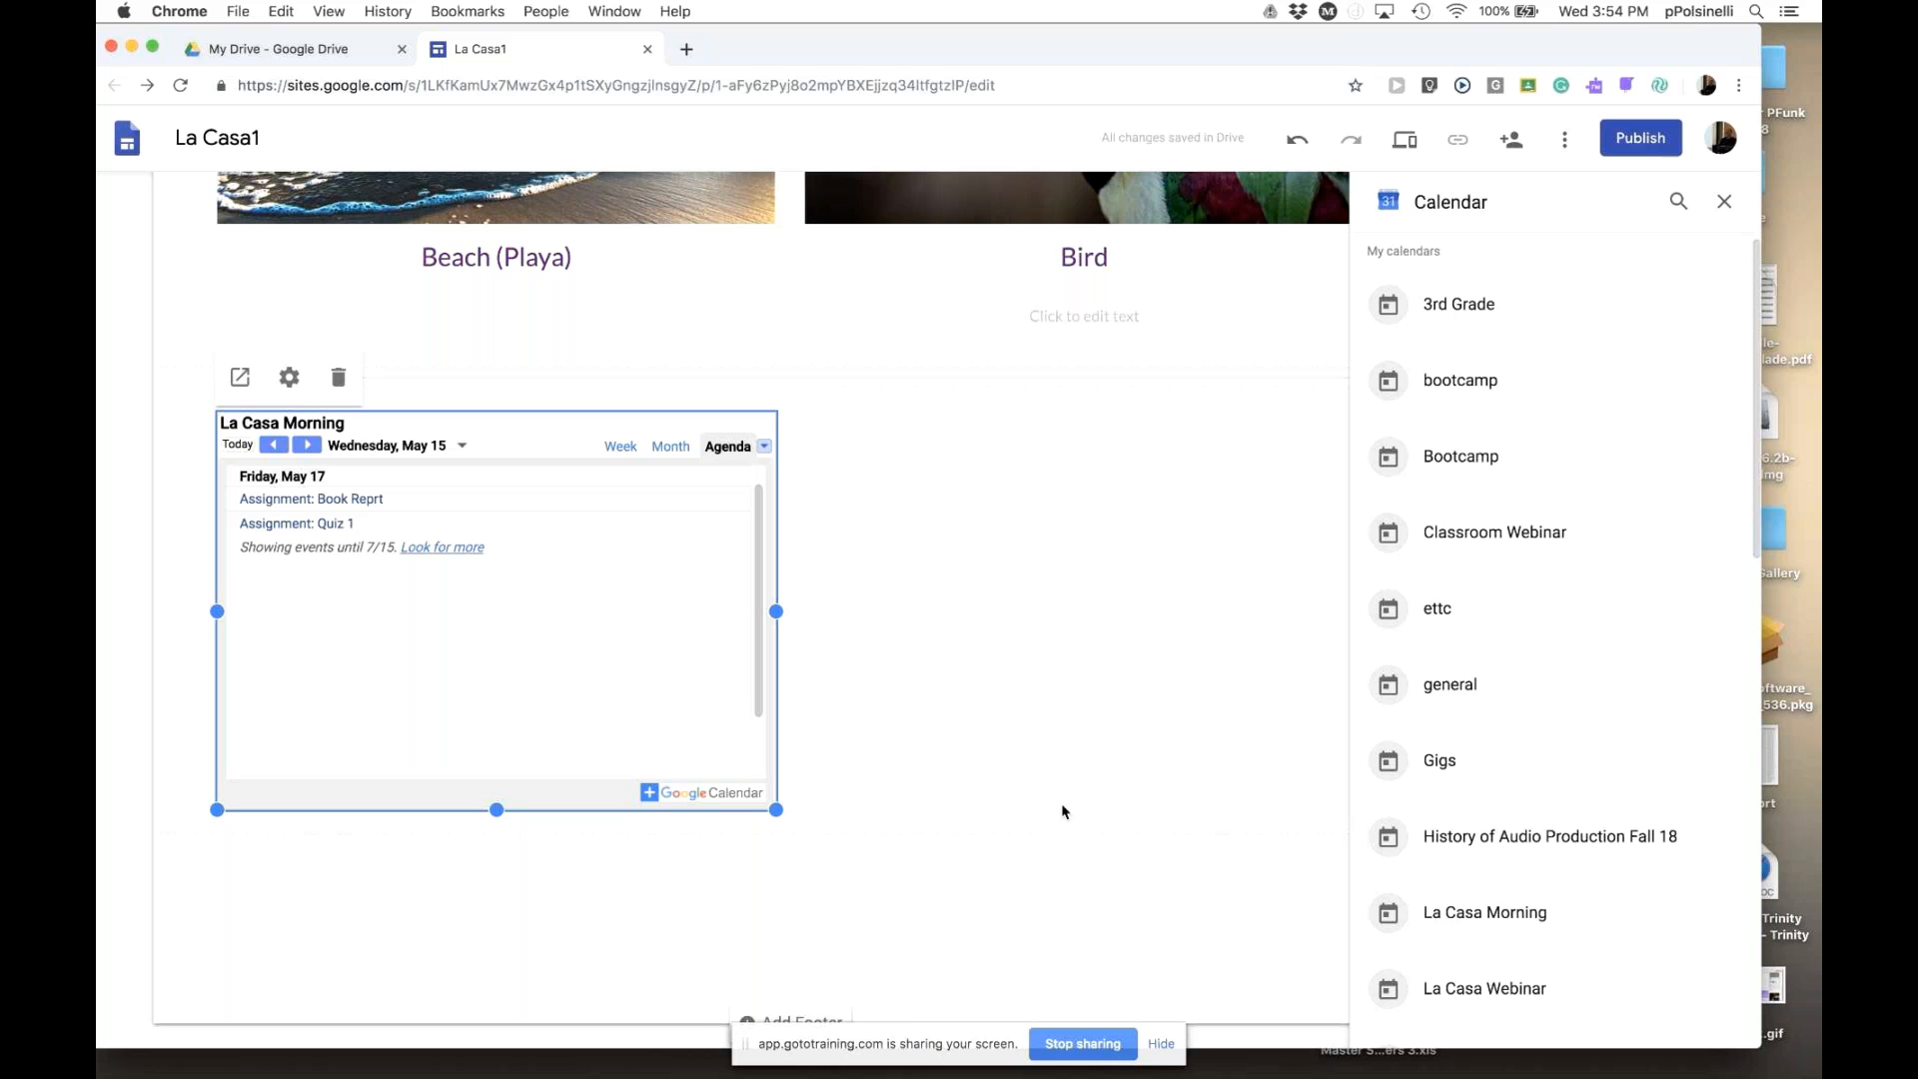
{"action": "left_click_drag", "start_coordinate": [775, 810], "coordinate": [1230, 994]}
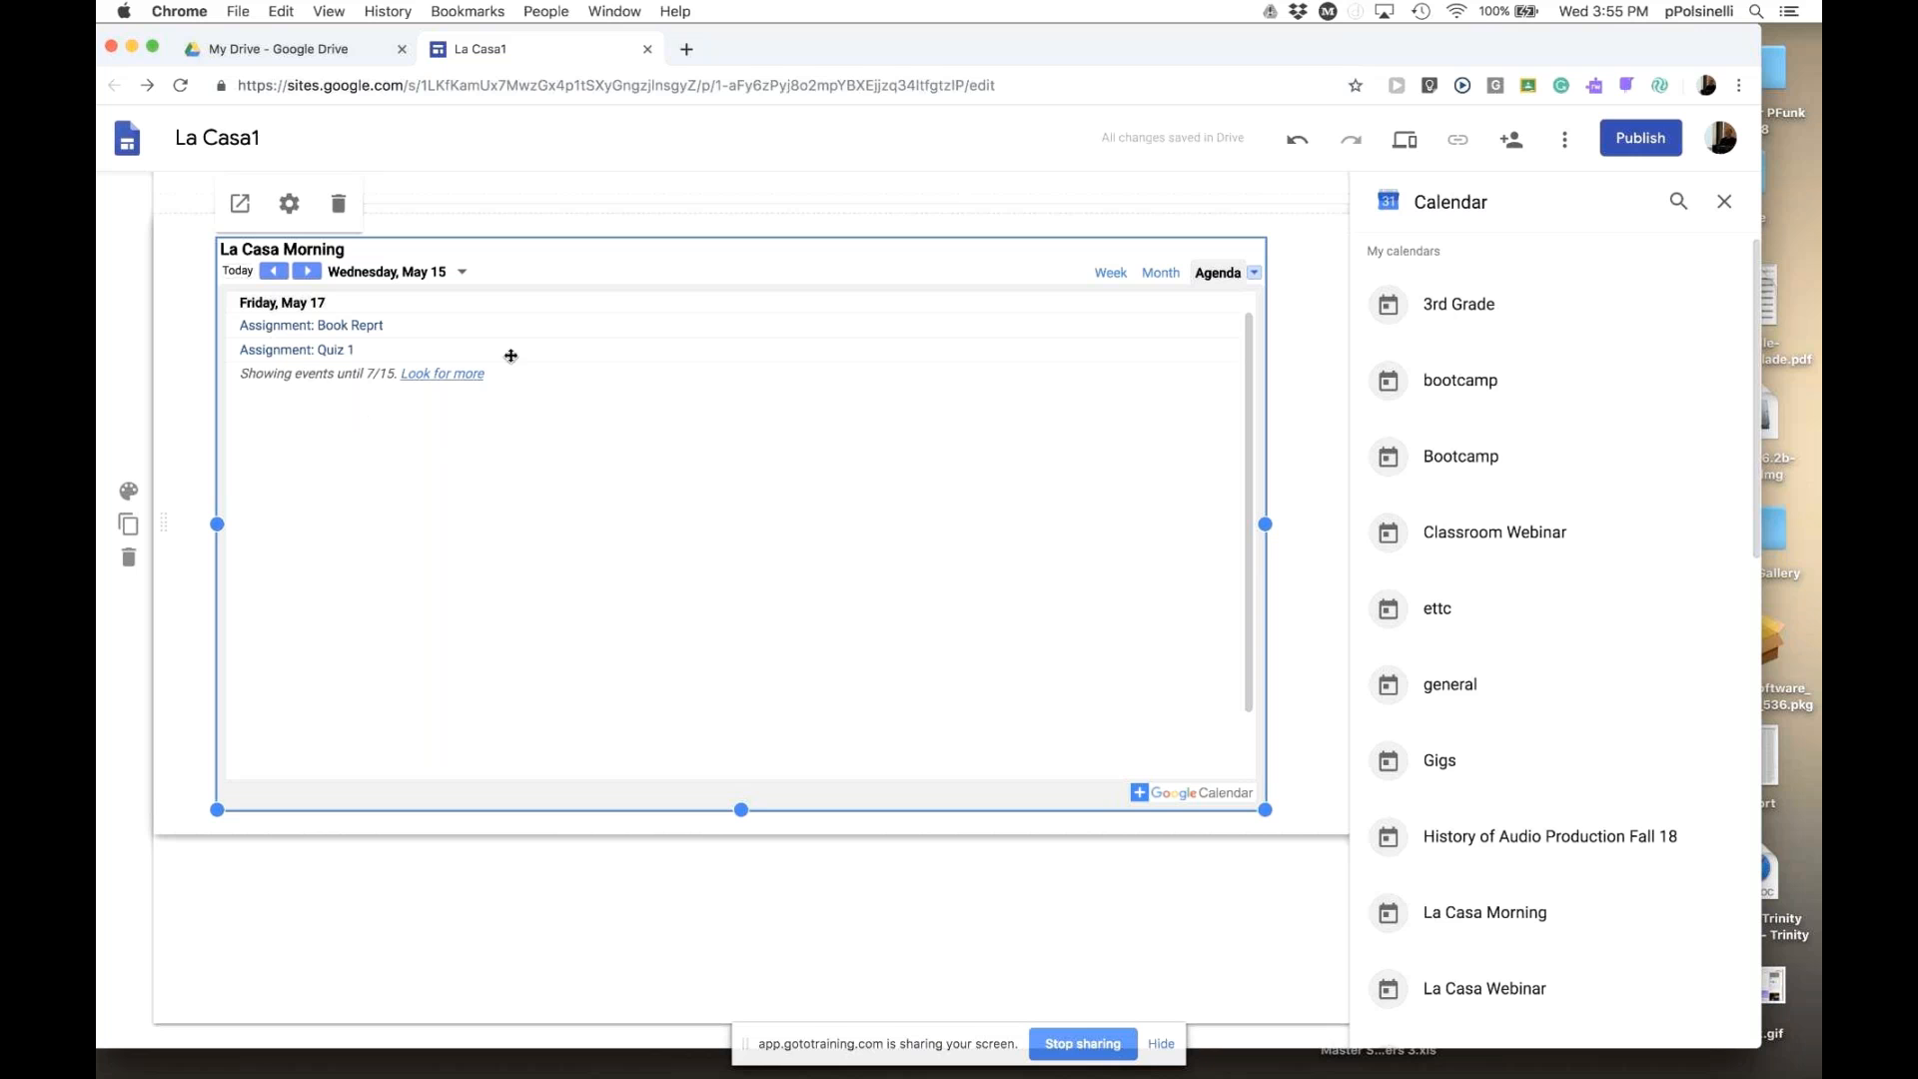
- Turn off the calendar title and set its View Mode to Month
{"action": "left_click", "coordinate": [290, 206]}
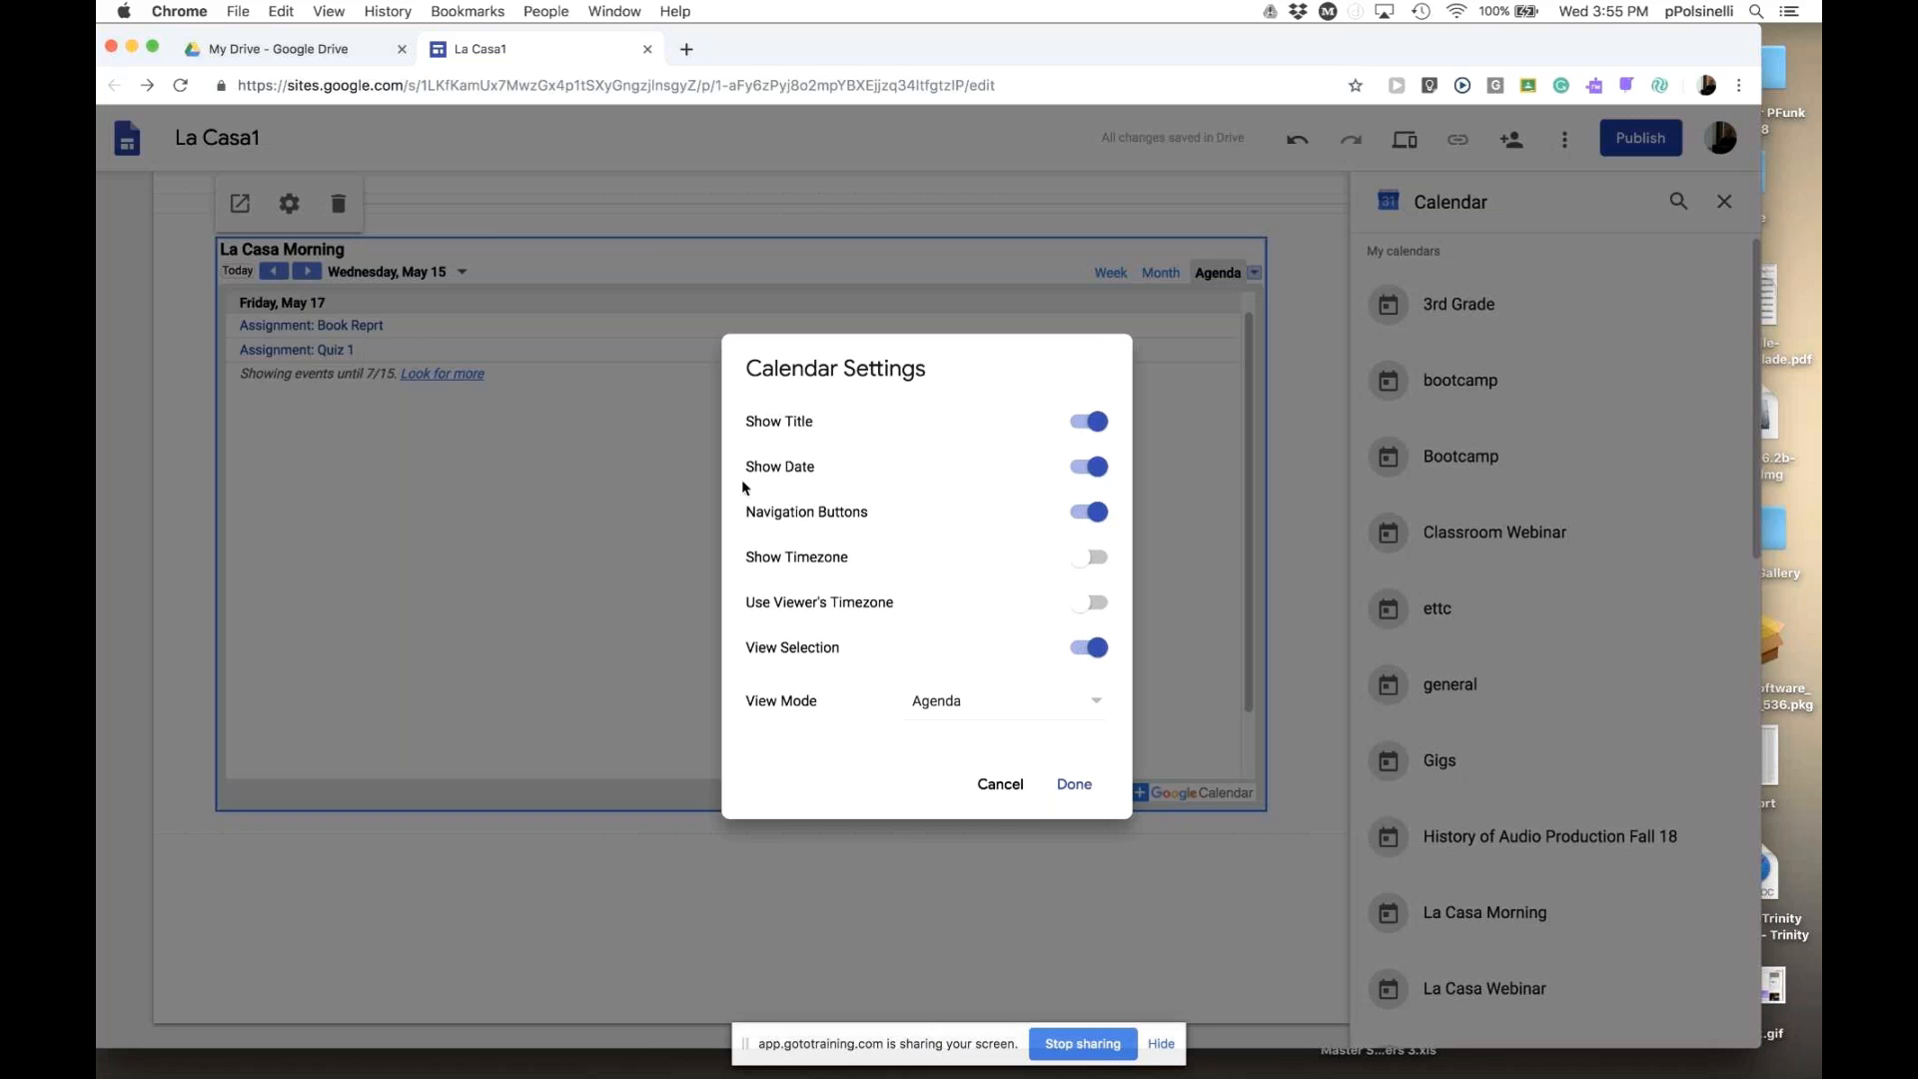
{"action": "left_click", "coordinate": [1085, 428]}
{"action": "left_click", "coordinate": [1099, 470]}
{"action": "left_click", "coordinate": [1101, 471]}
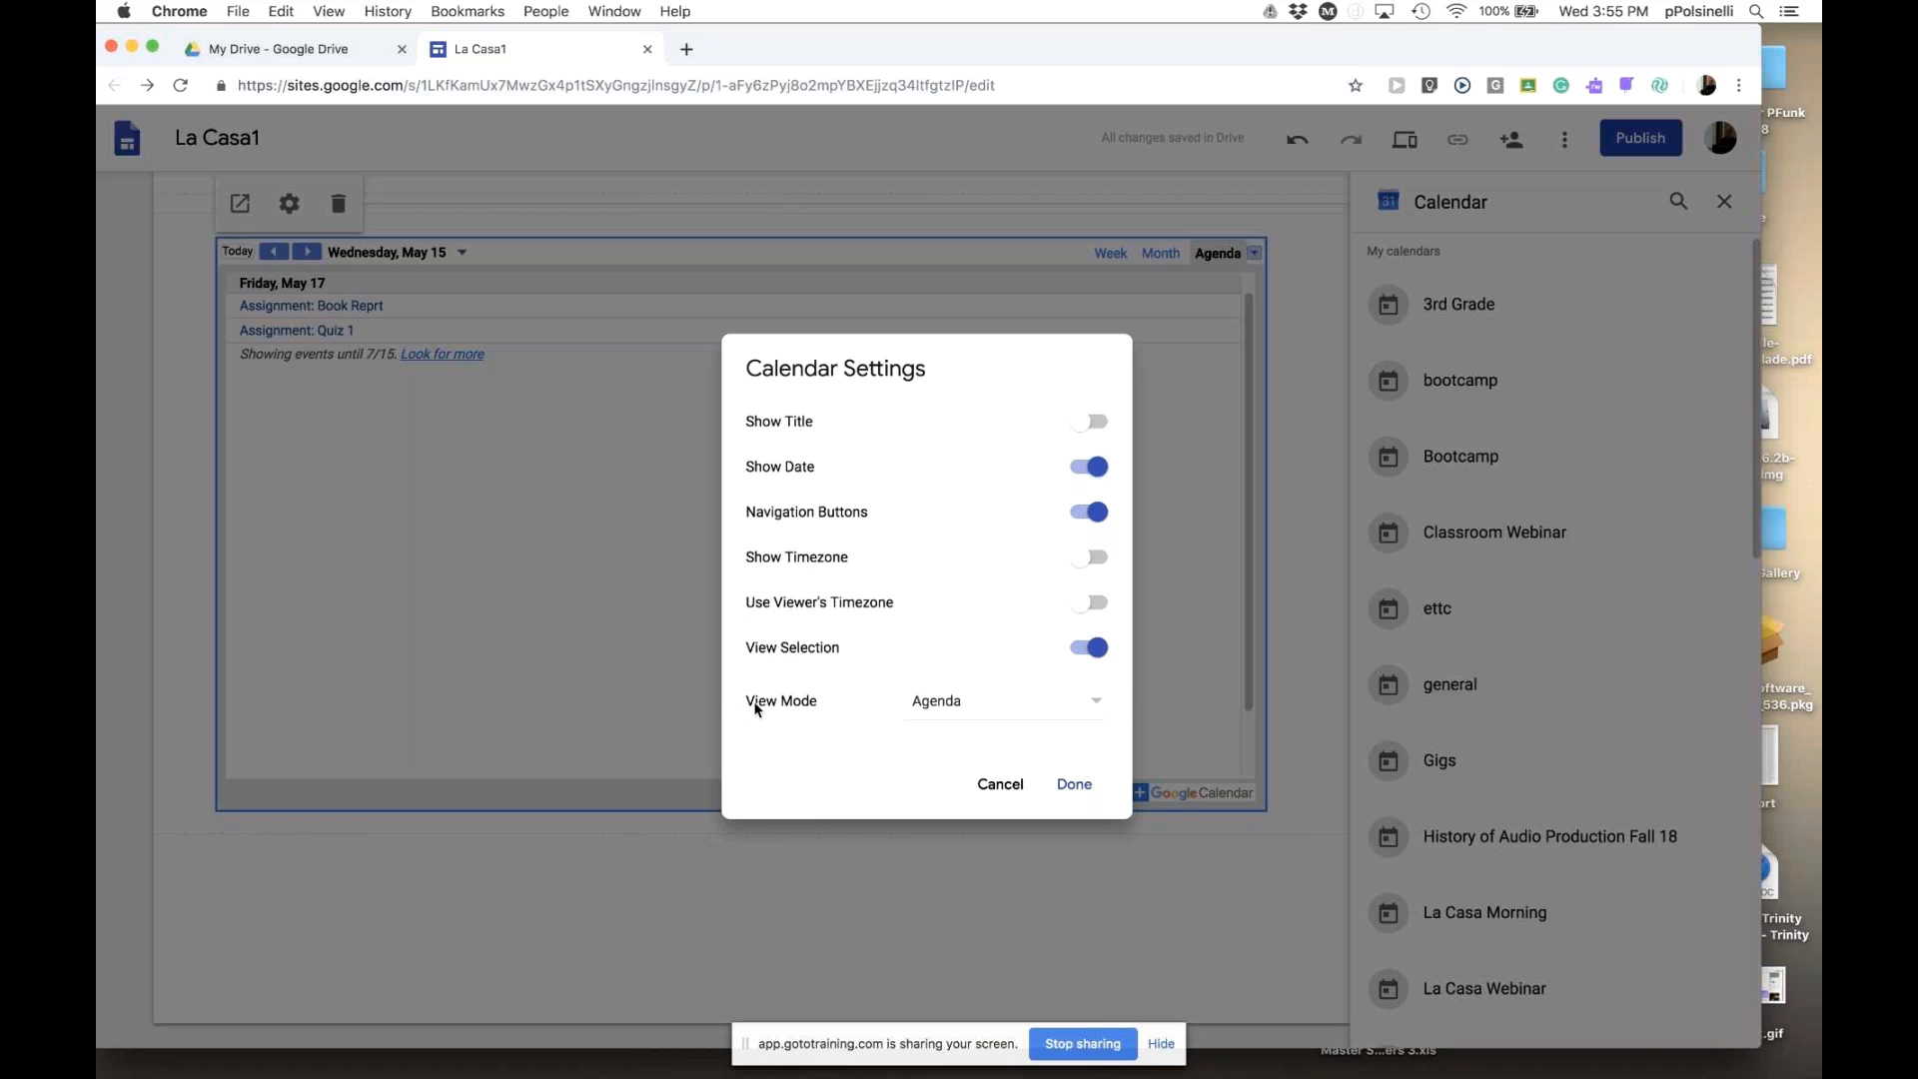
{"action": "left_click", "coordinate": [1096, 704]}
{"action": "left_click", "coordinate": [993, 627]}
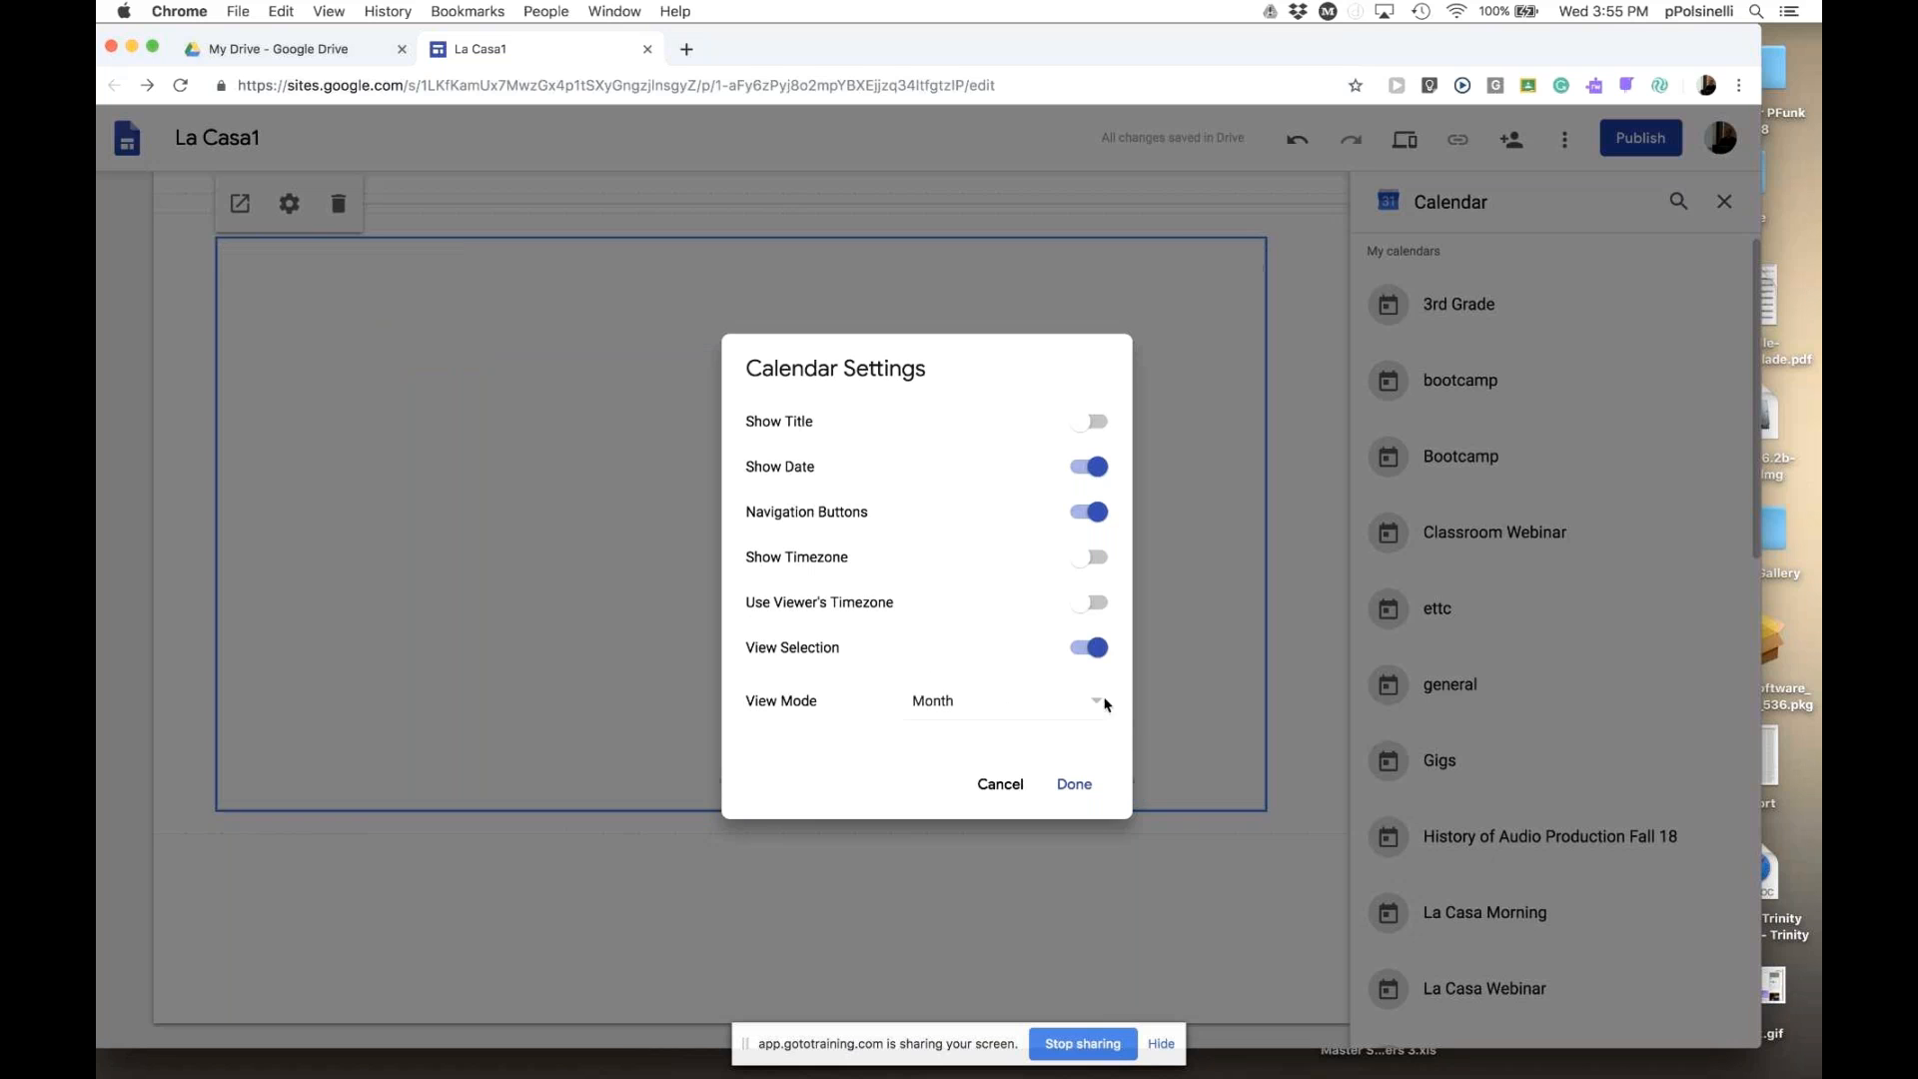
{"action": "left_click", "coordinate": [1074, 787]}
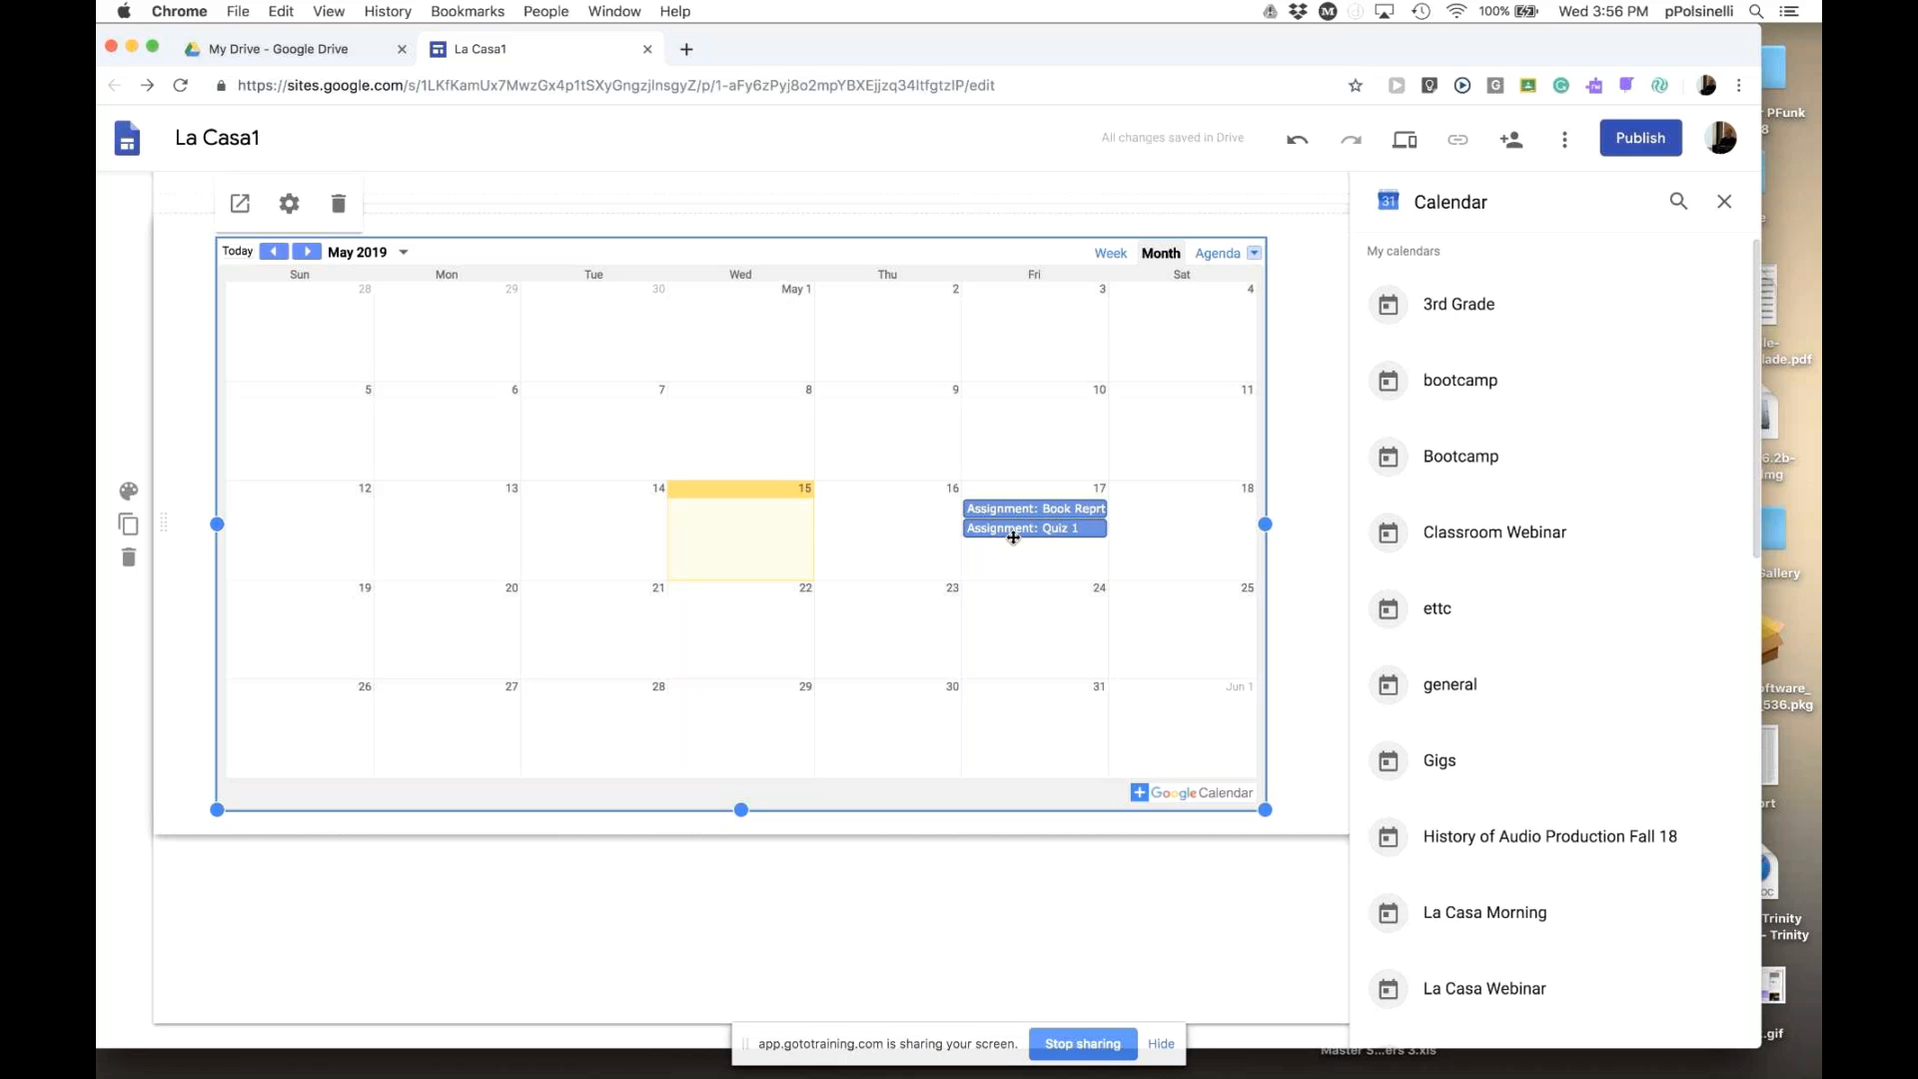
- Apply the Emphasis 1 style to the calendar's section and close the Calendar panel
{"action": "left_click", "coordinate": [1295, 488]}
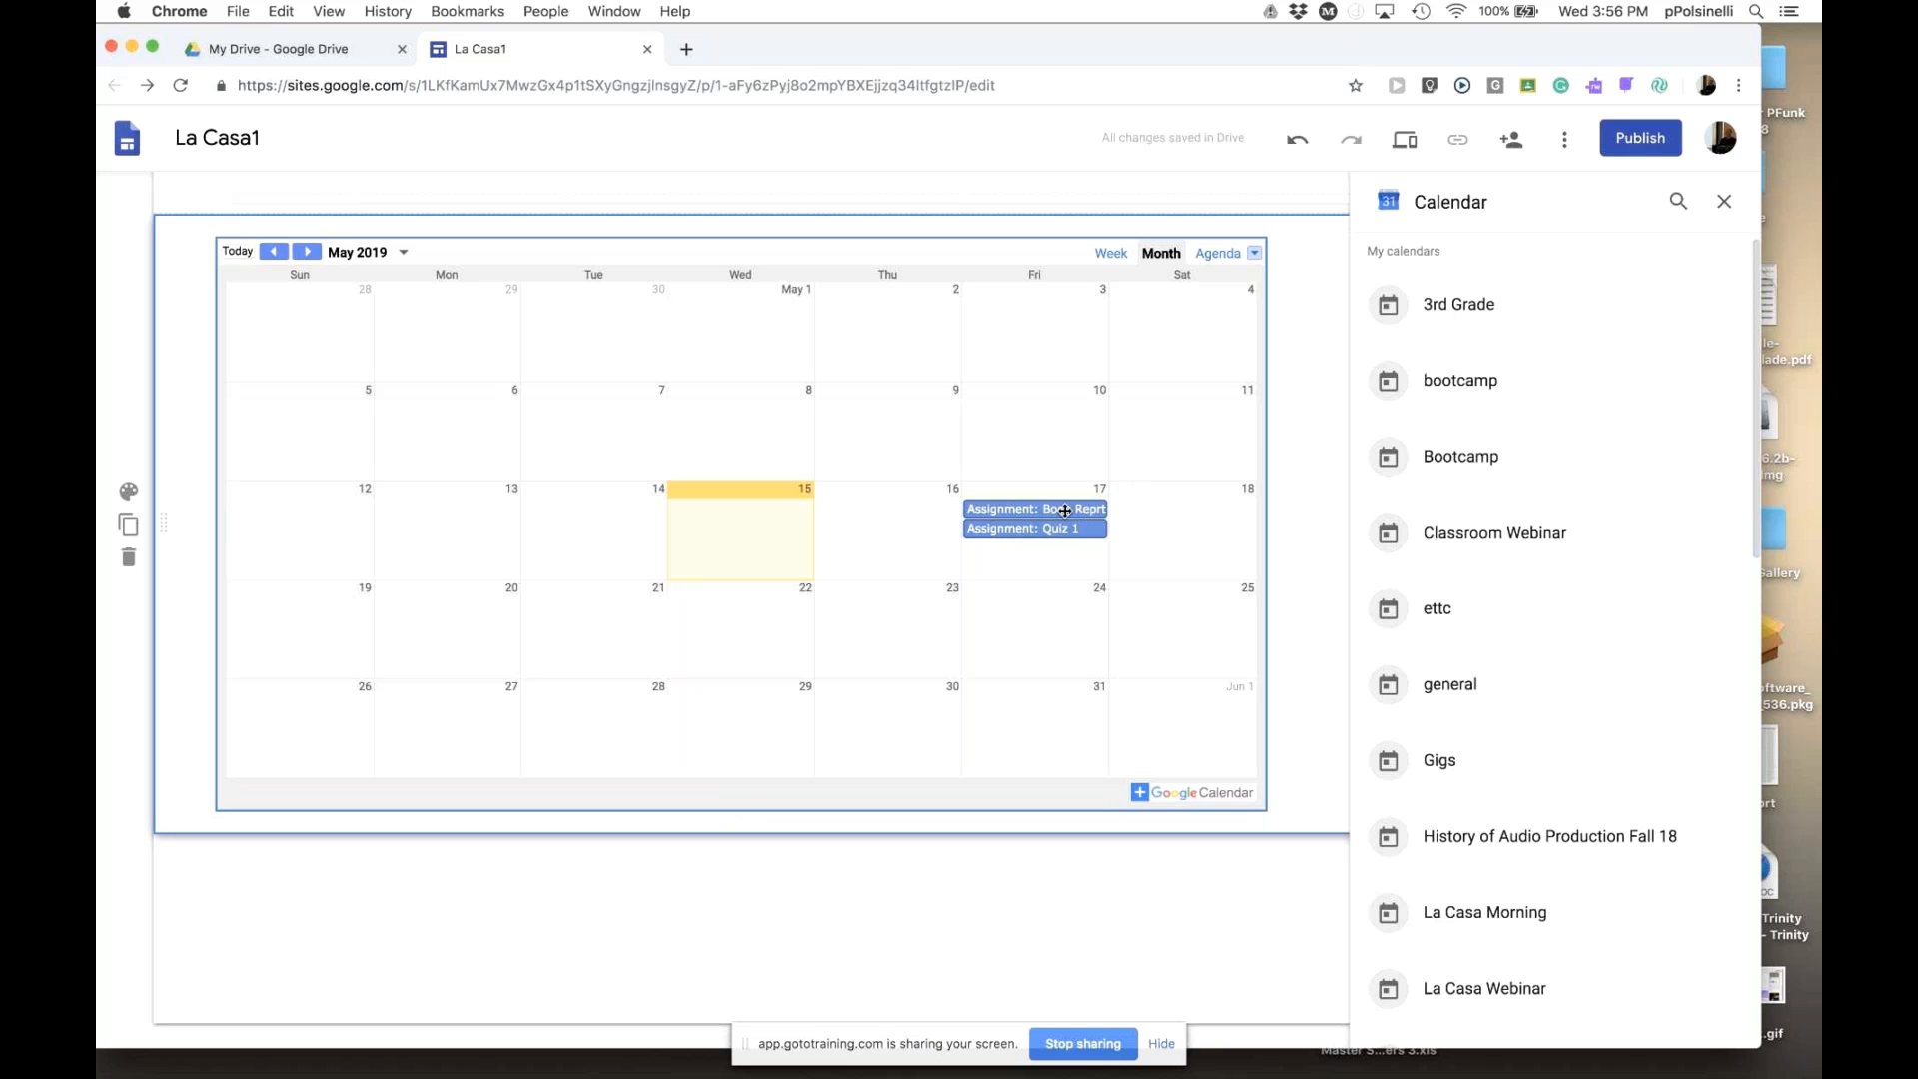
{"action": "left_click", "coordinate": [128, 491]}
{"action": "left_click", "coordinate": [219, 521]}
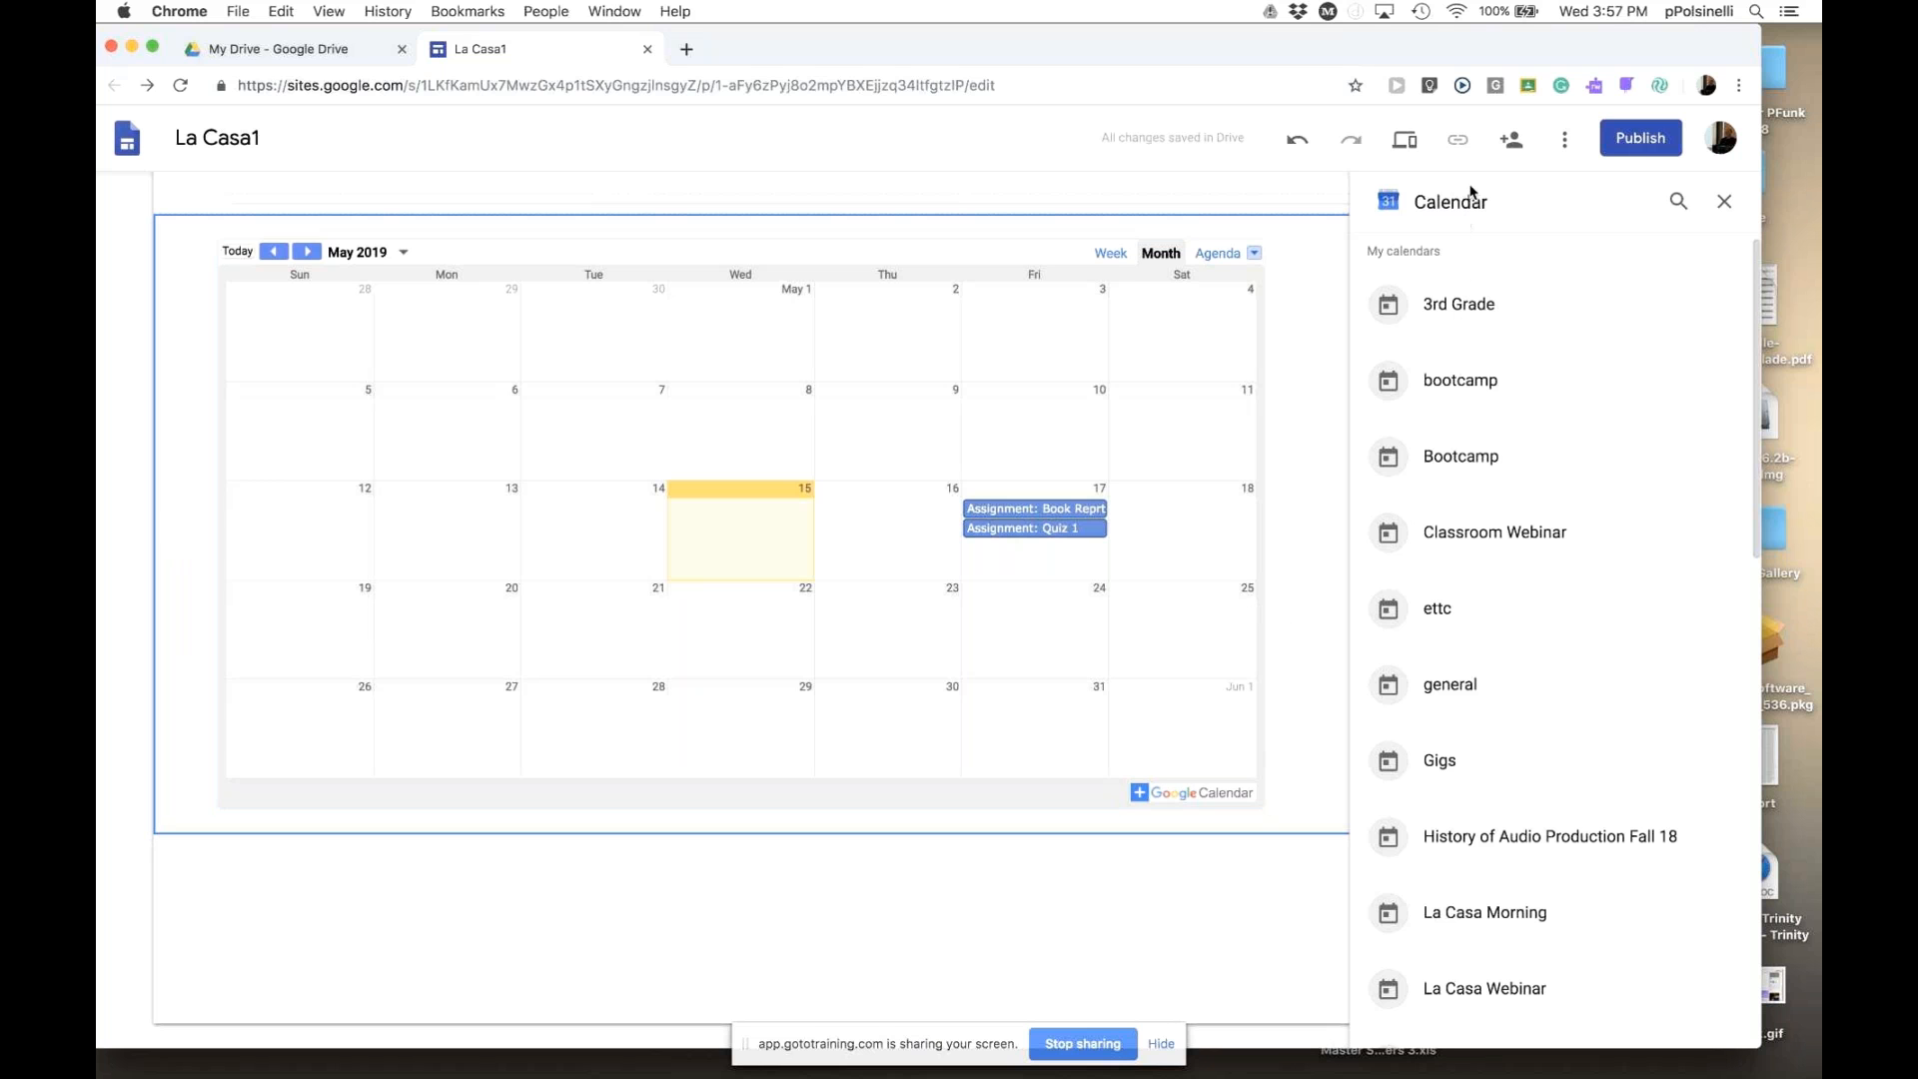
{"action": "left_click", "coordinate": [1720, 203]}
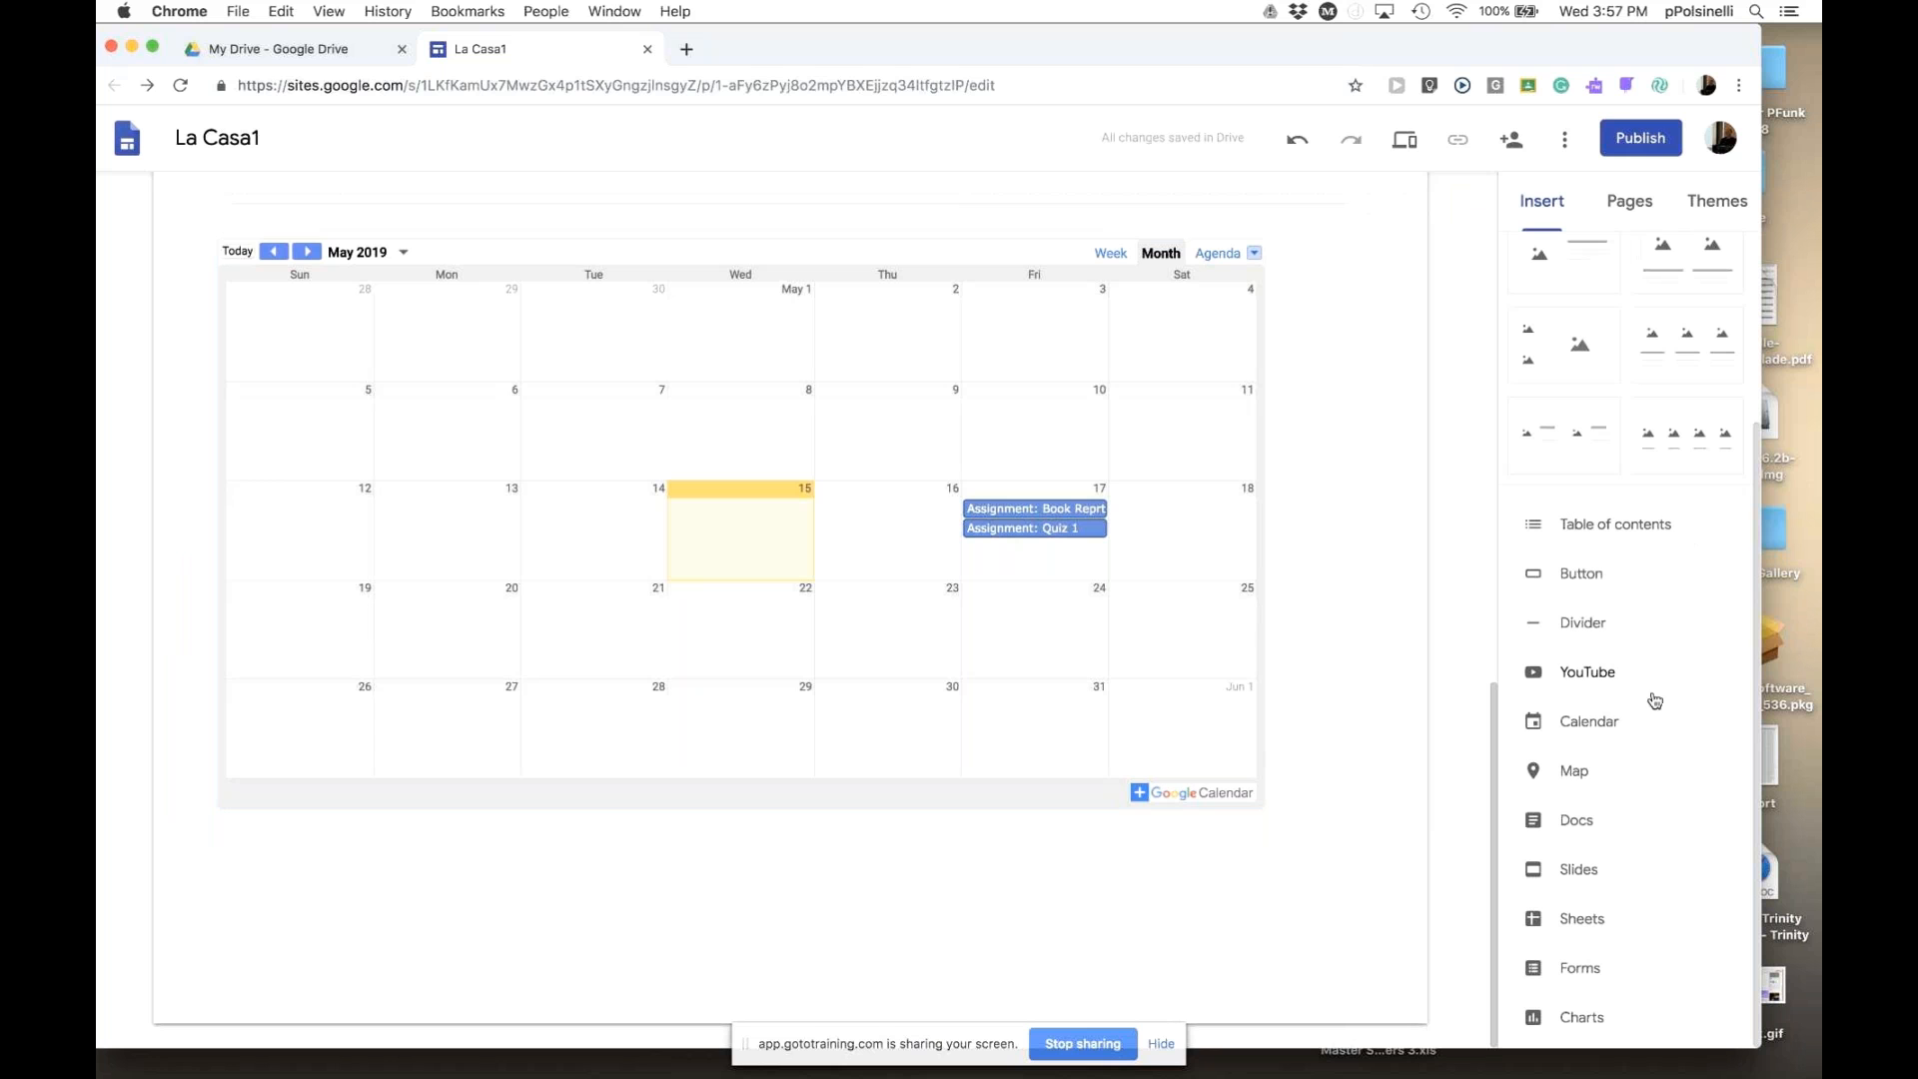
- Insert a map and search for Brigantine, choosing Brigantine Beach, New Jersey, USA
{"action": "left_click", "coordinate": [1571, 779]}
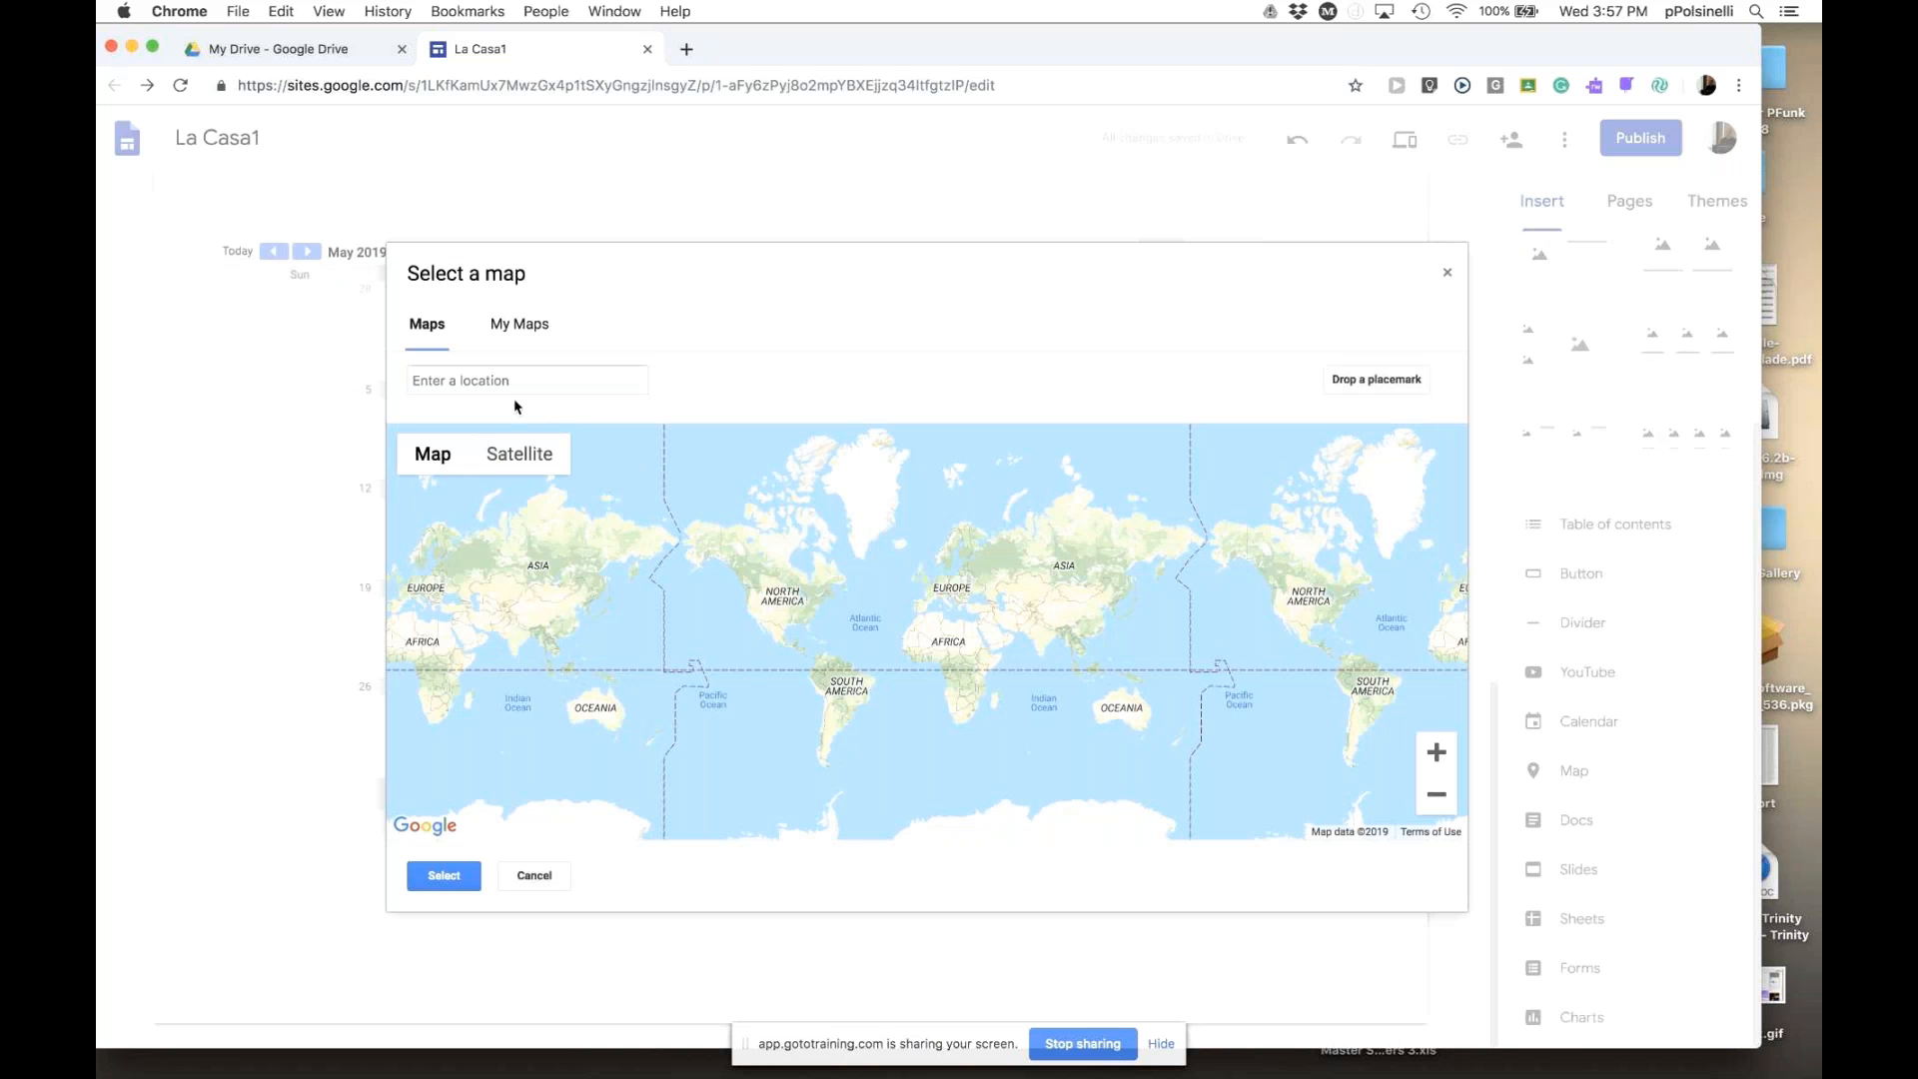
{"action": "left_click", "coordinate": [508, 384]}
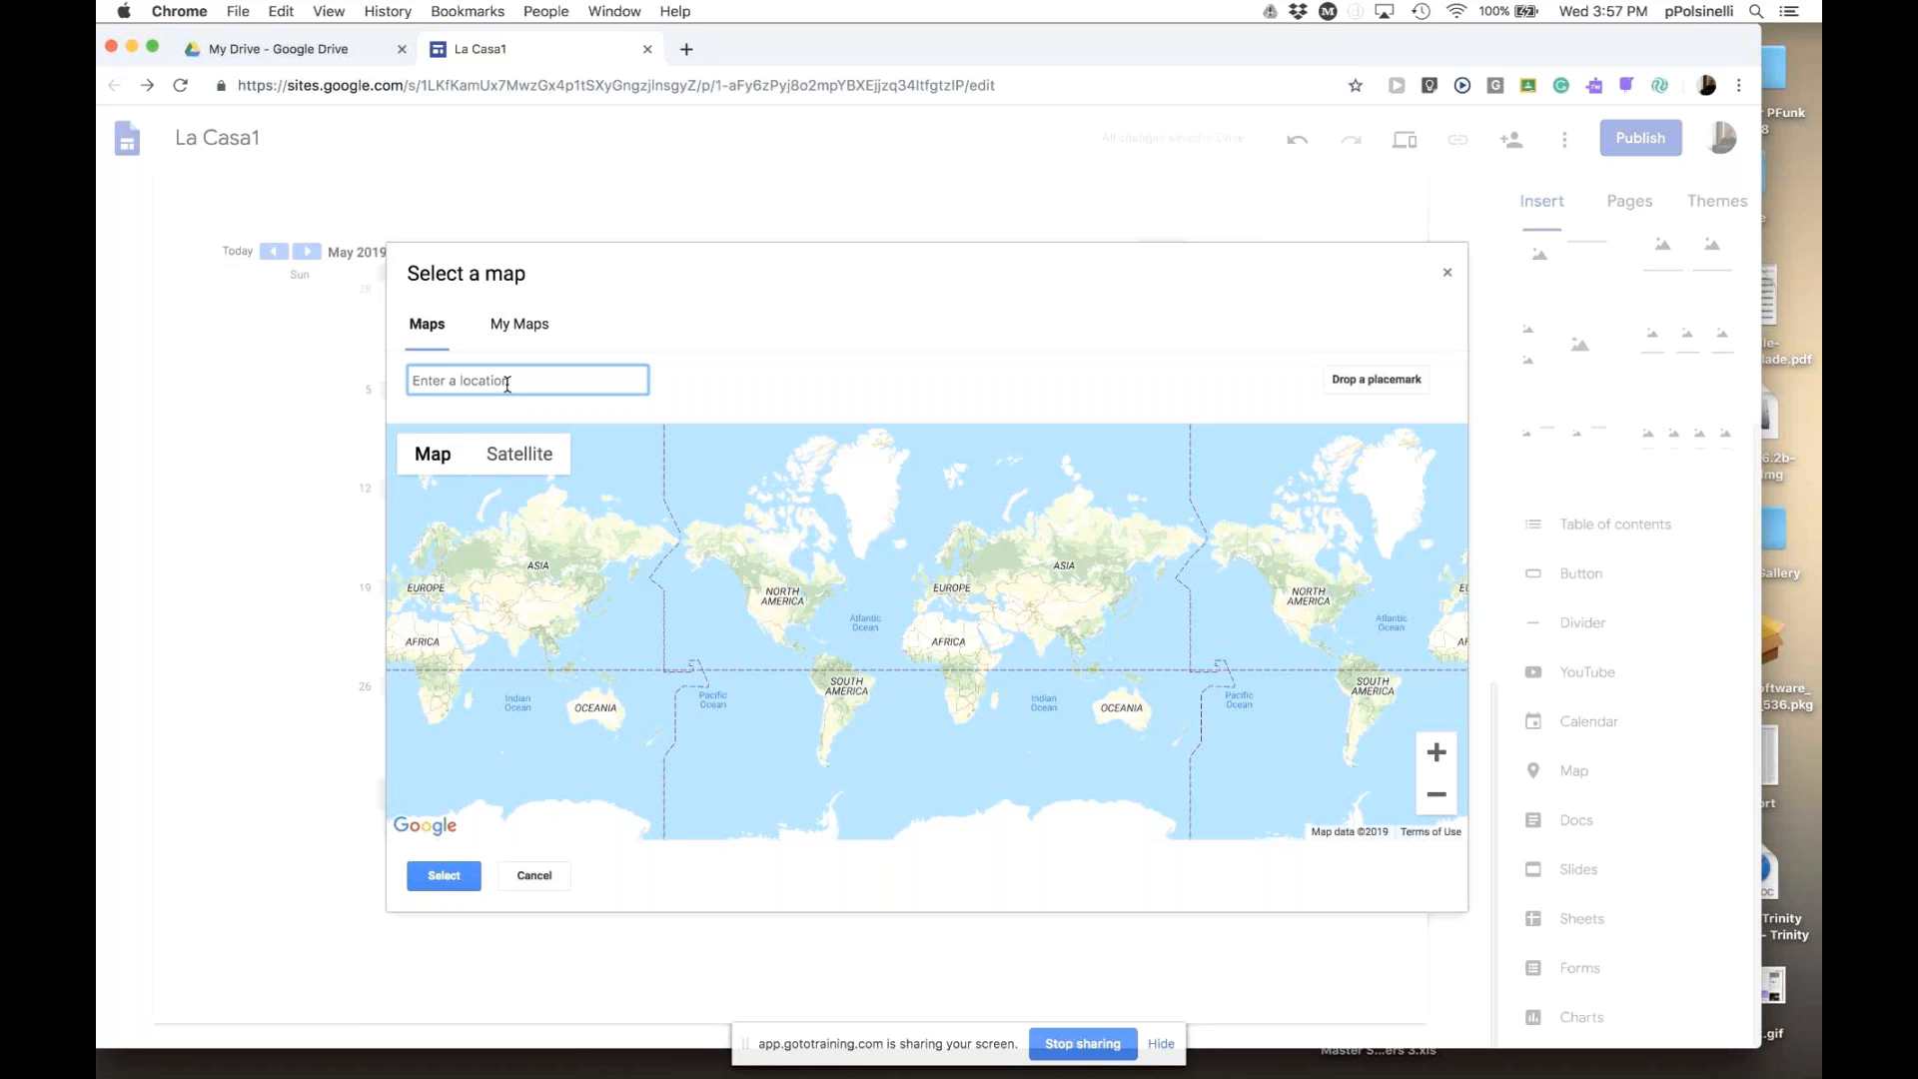
{"action": "type", "text": "Bri"}
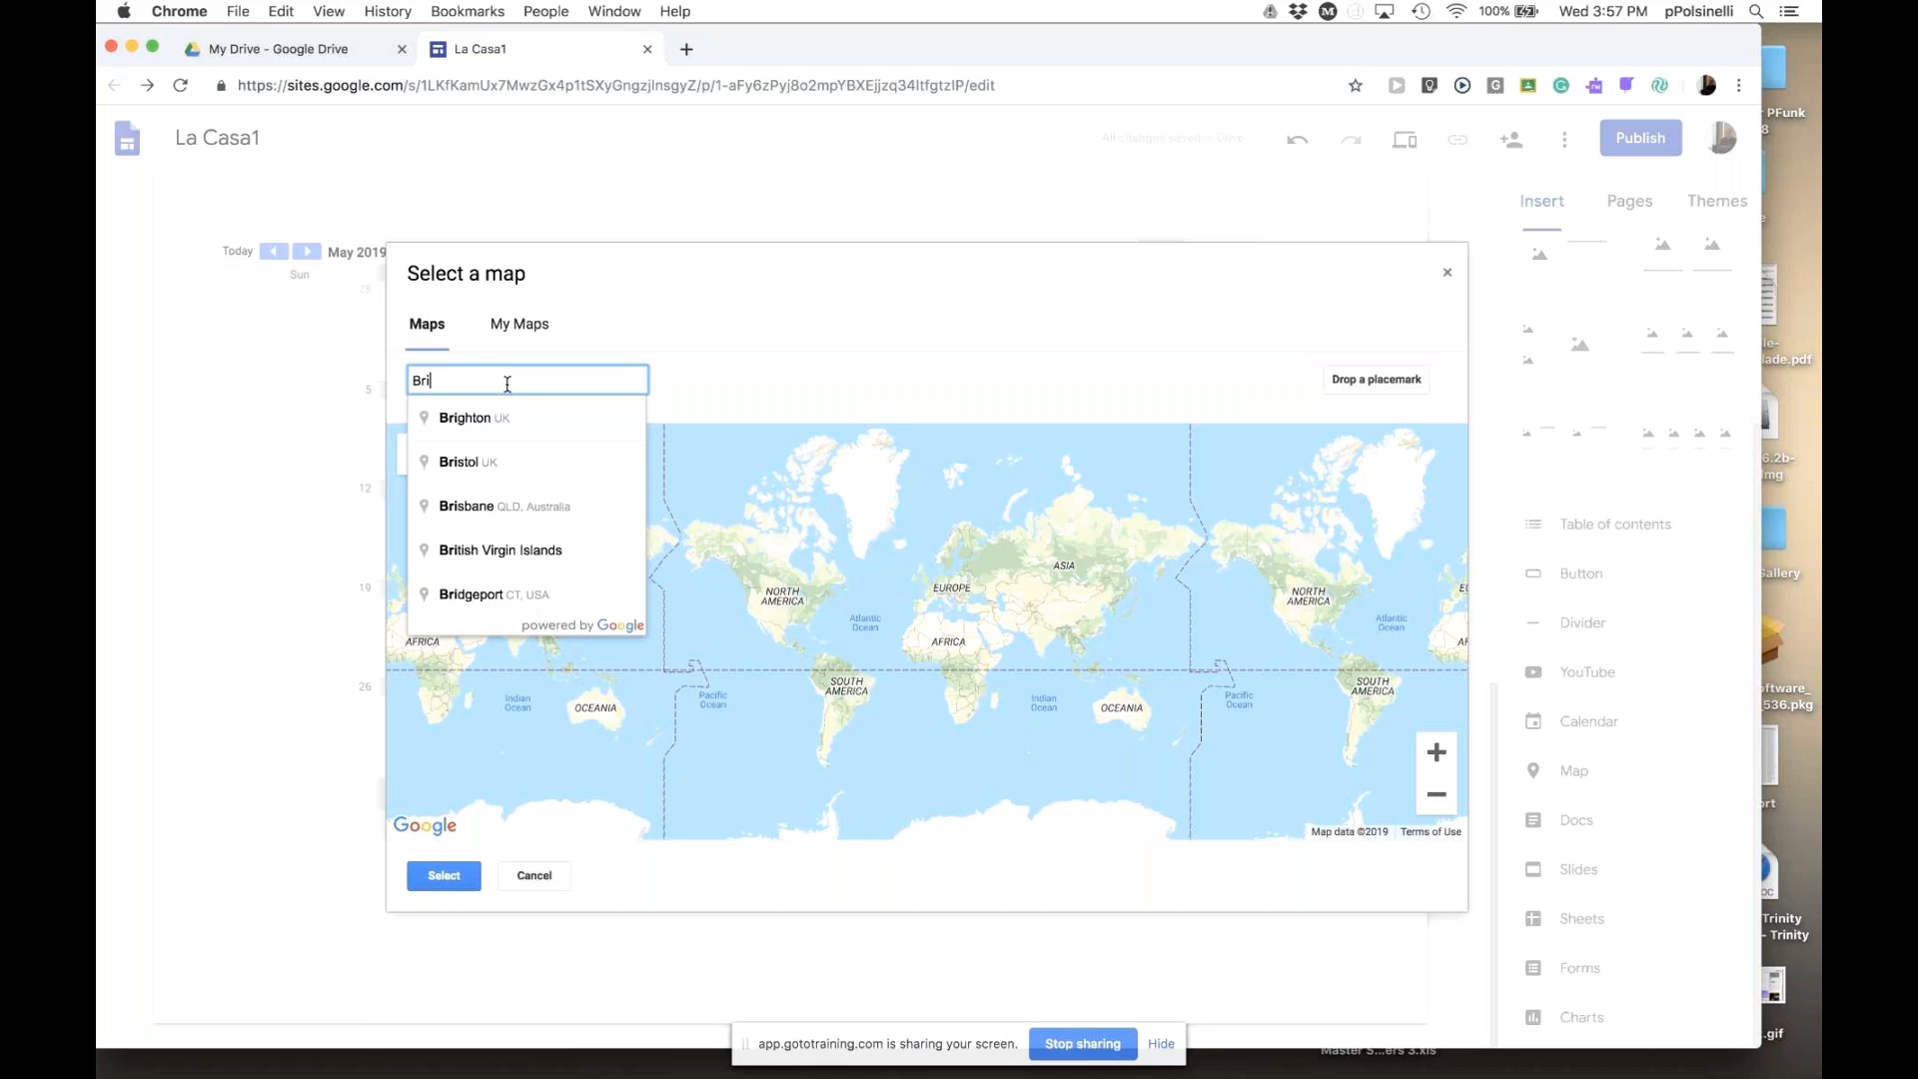
{"action": "type", "text": "gantine"}
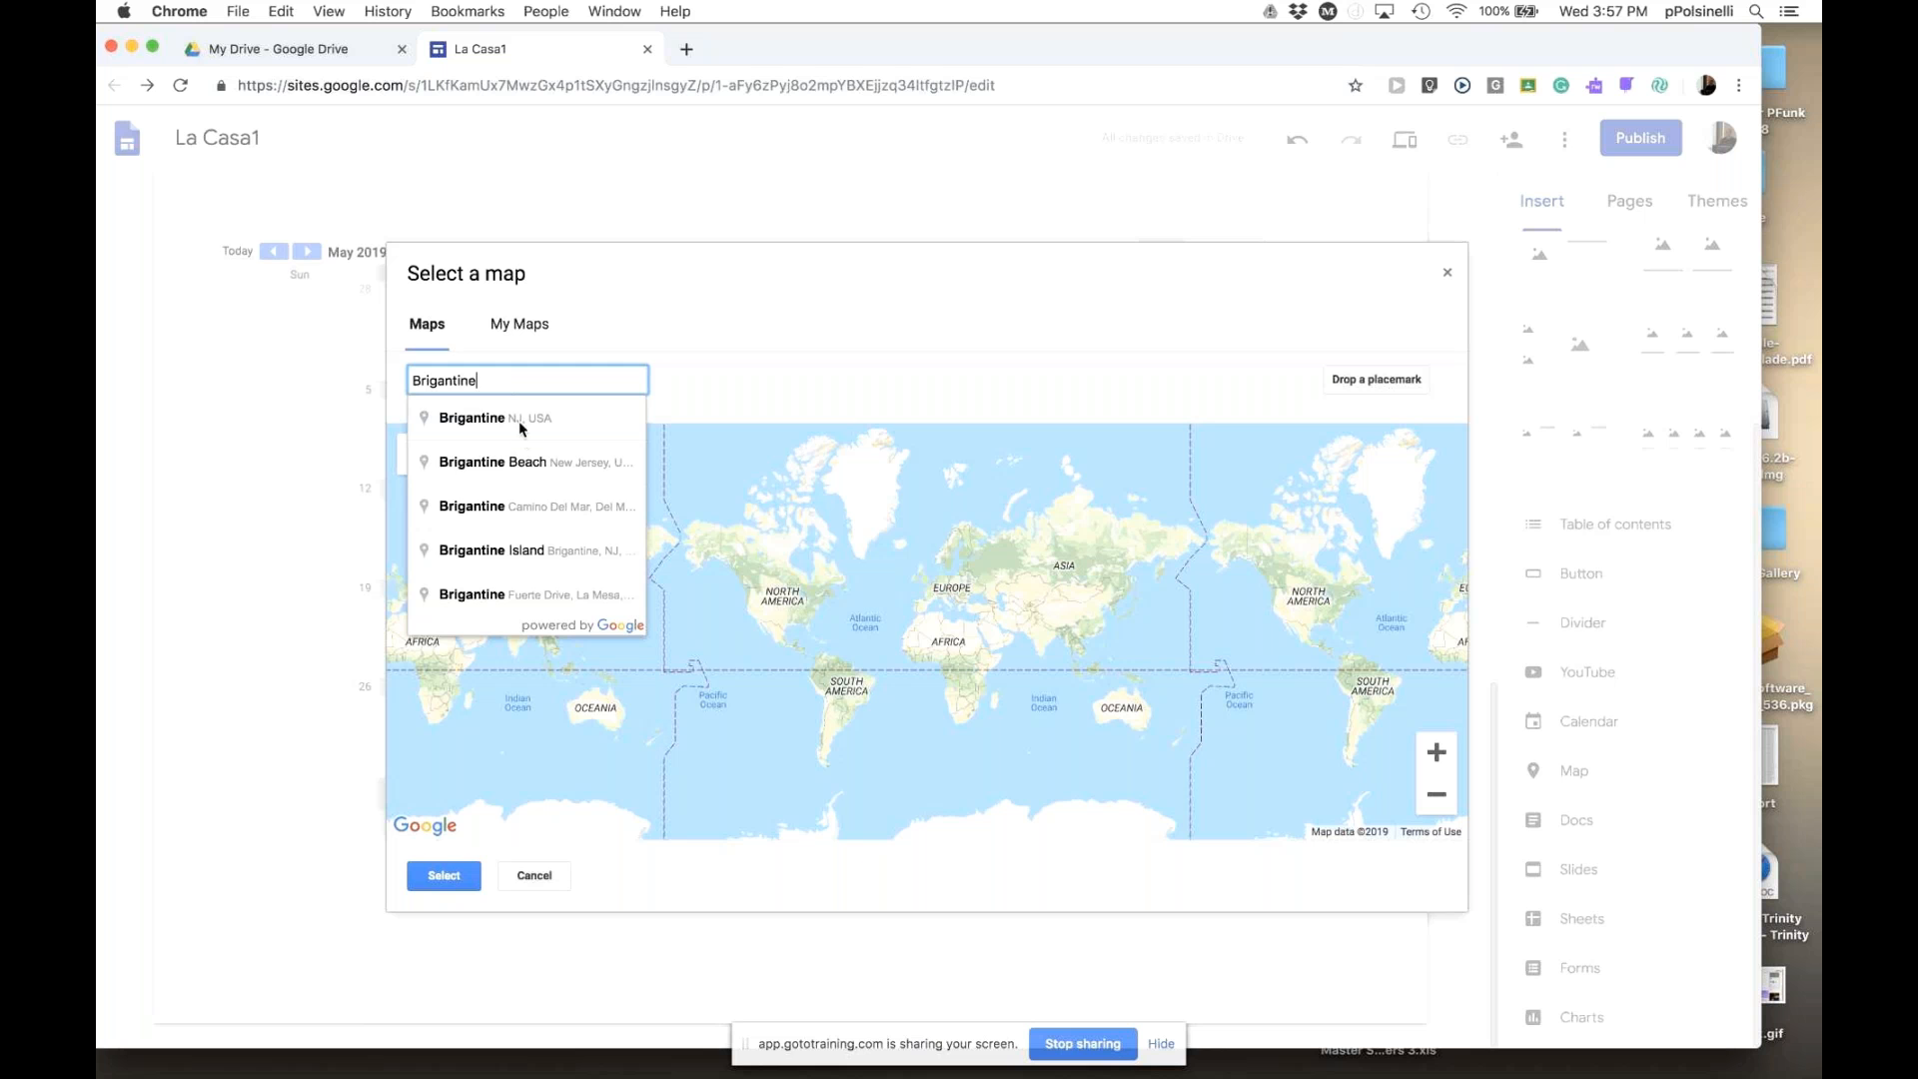
{"action": "left_click", "coordinate": [521, 464]}
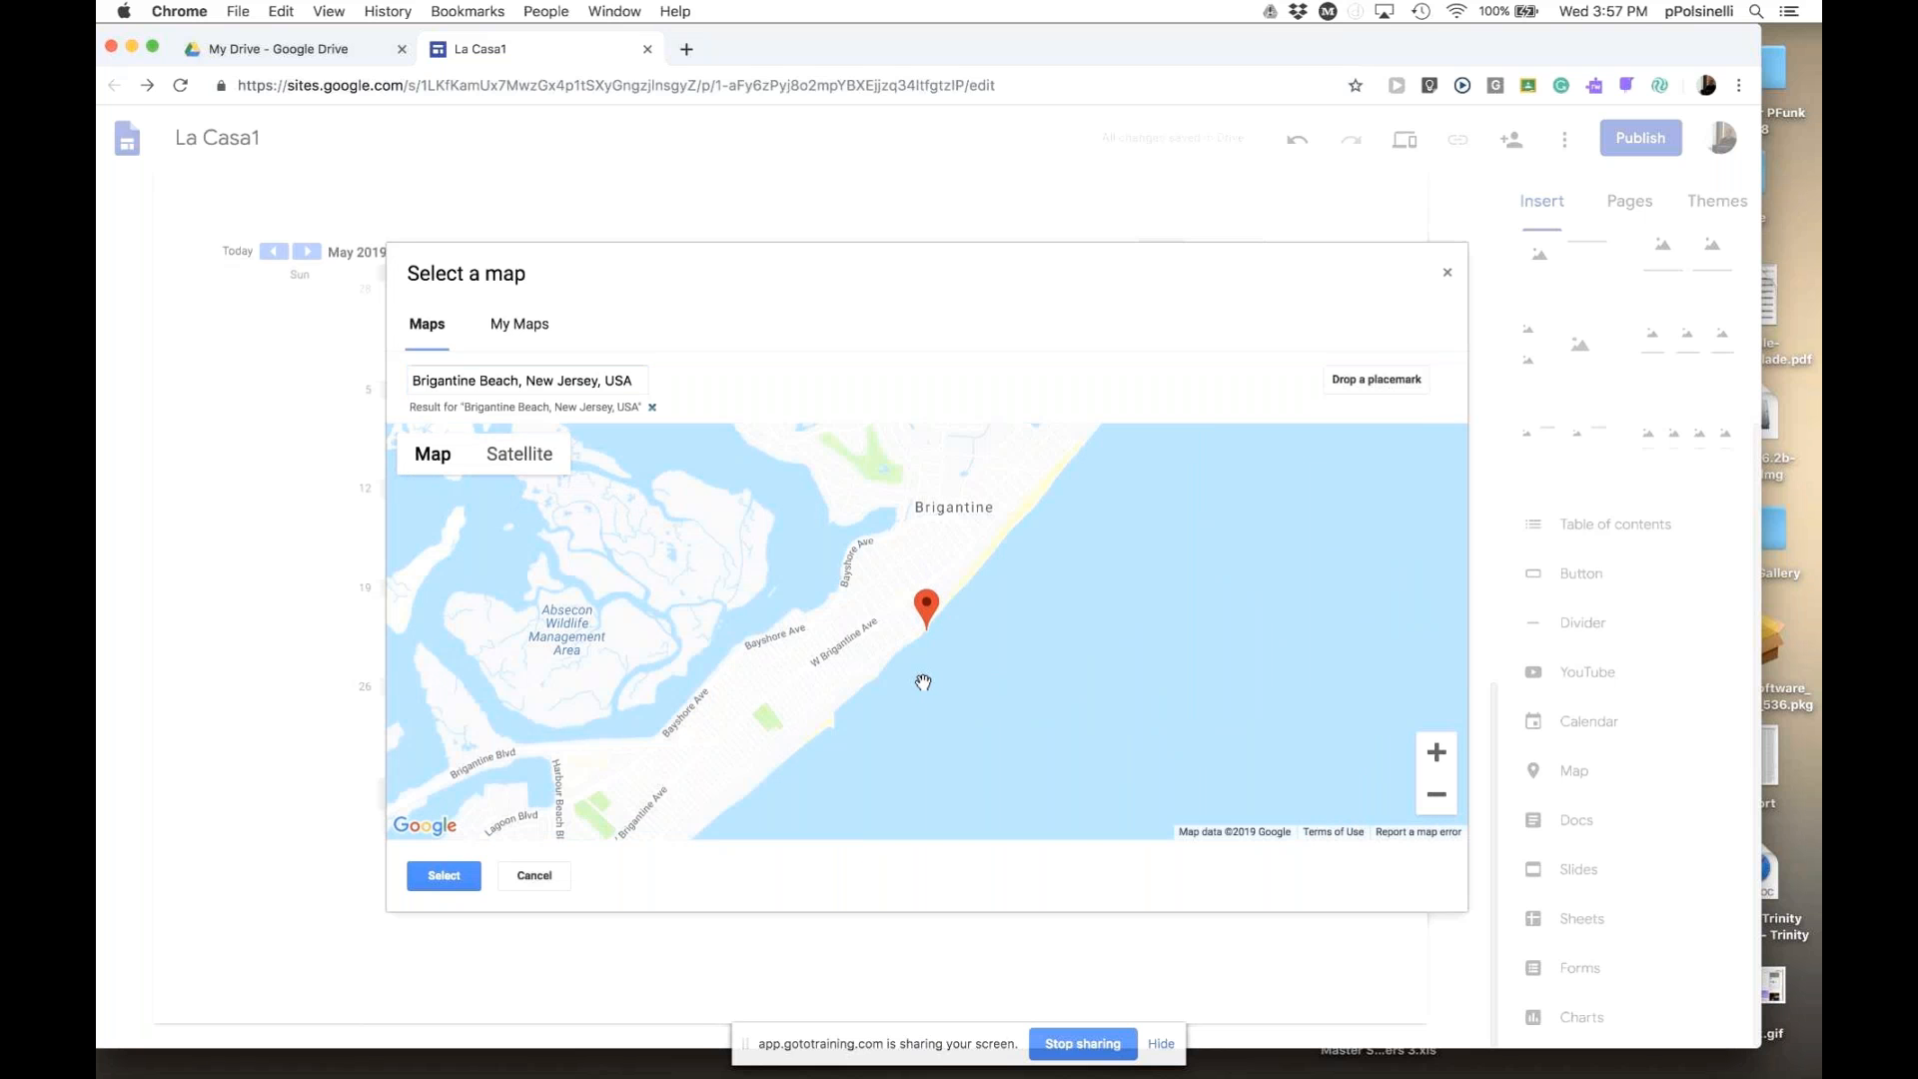
- Zoom in three levels and pan to frame the beach shoreline around the placemark
{"action": "scroll", "coordinate": [923, 682], "scroll_direction": "down", "scroll_amount": 2}
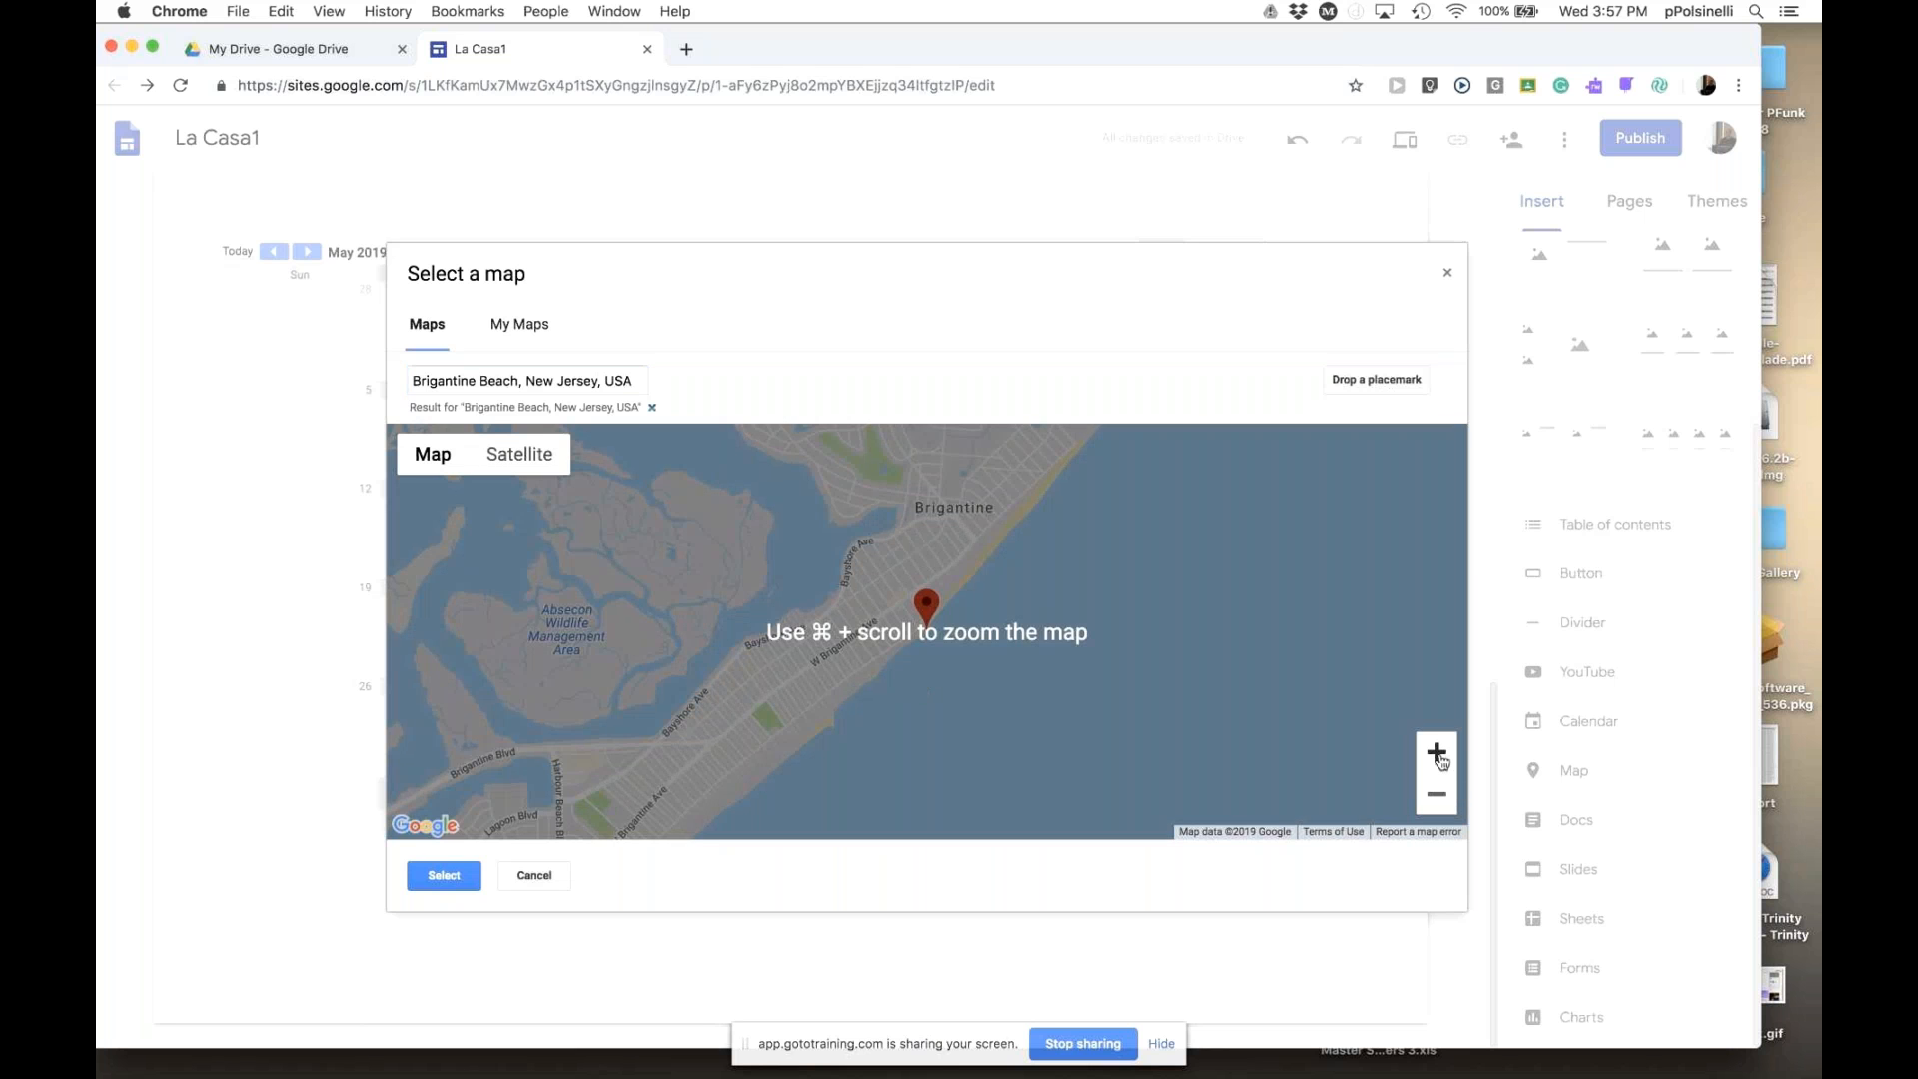
{"action": "left_click", "coordinate": [1438, 754]}
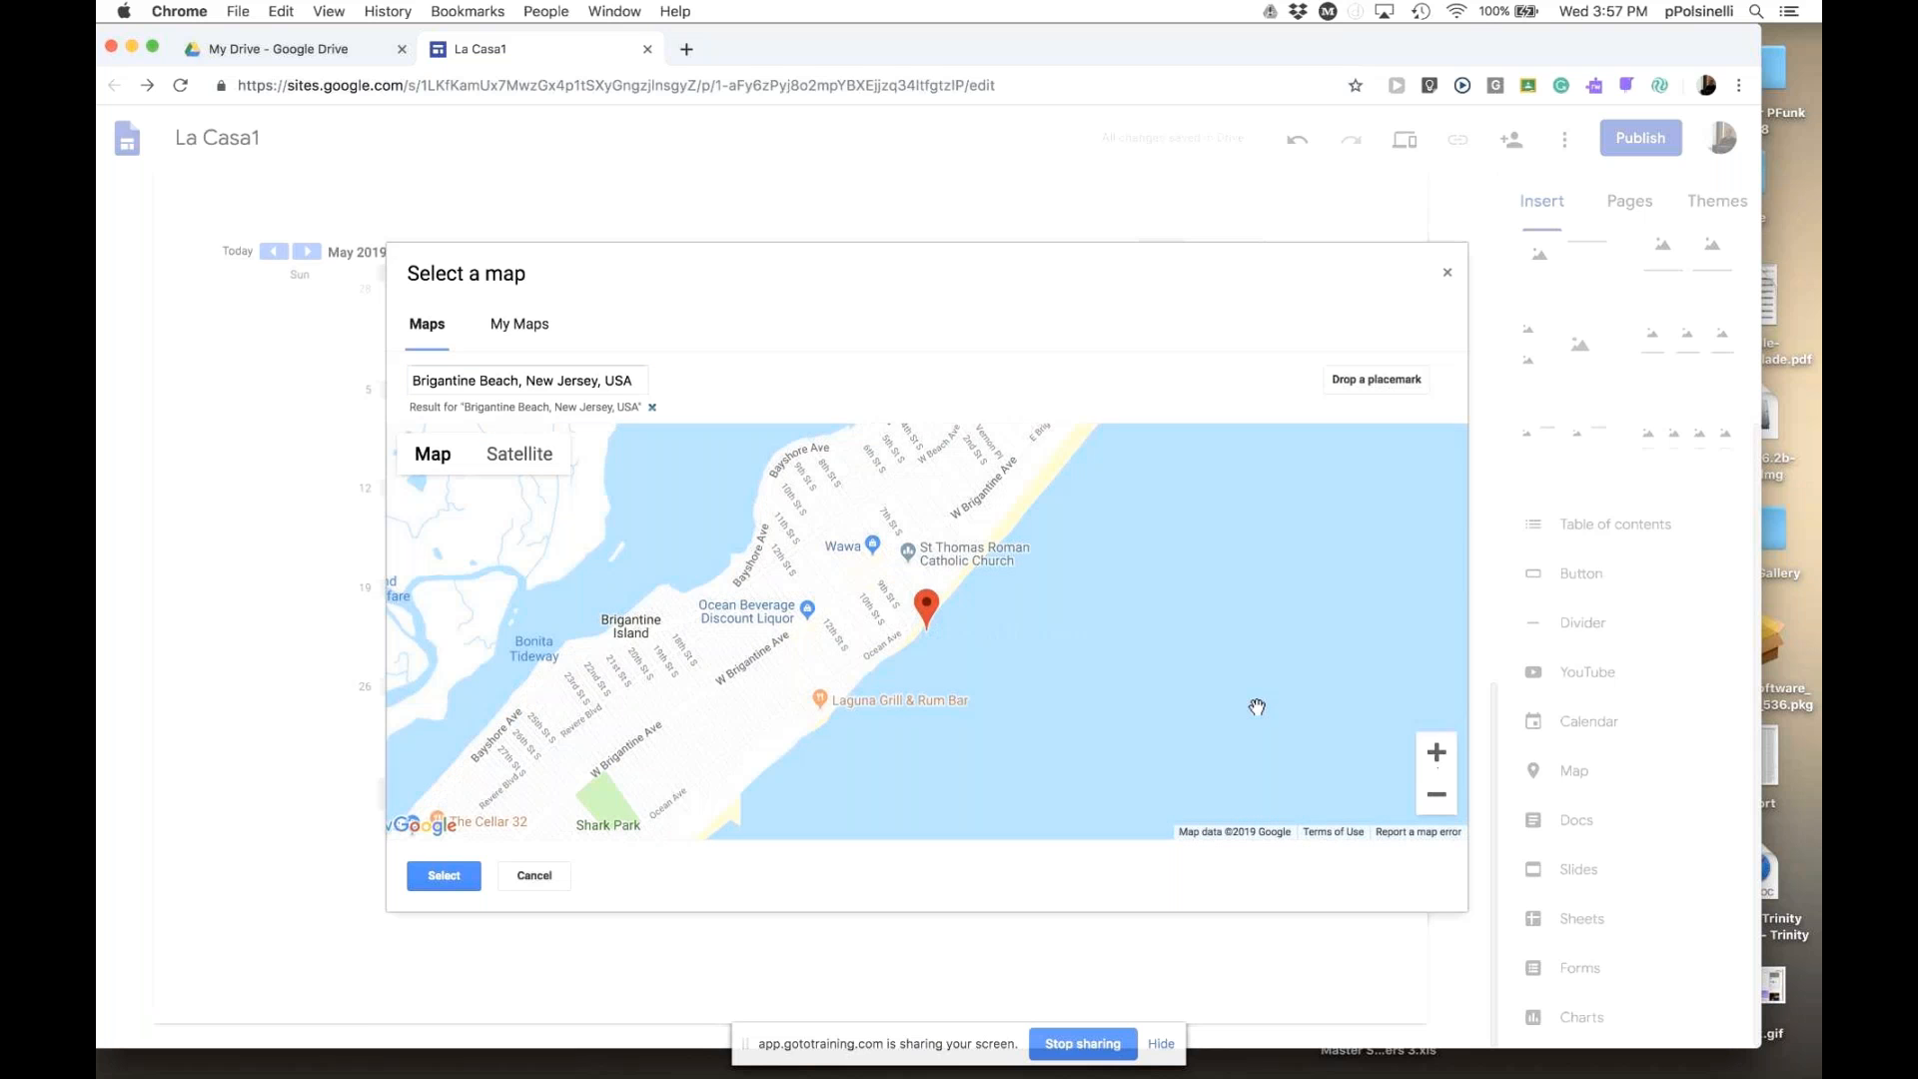
{"action": "left_click", "coordinate": [1436, 755]}
{"action": "mouse_move", "coordinate": [1229, 680]}
{"action": "left_mouse_down"}
{"action": "mouse_move", "coordinate": [1225, 642]}
{"action": "mouse_move", "coordinate": [1206, 661]}
{"action": "left_mouse_up"}
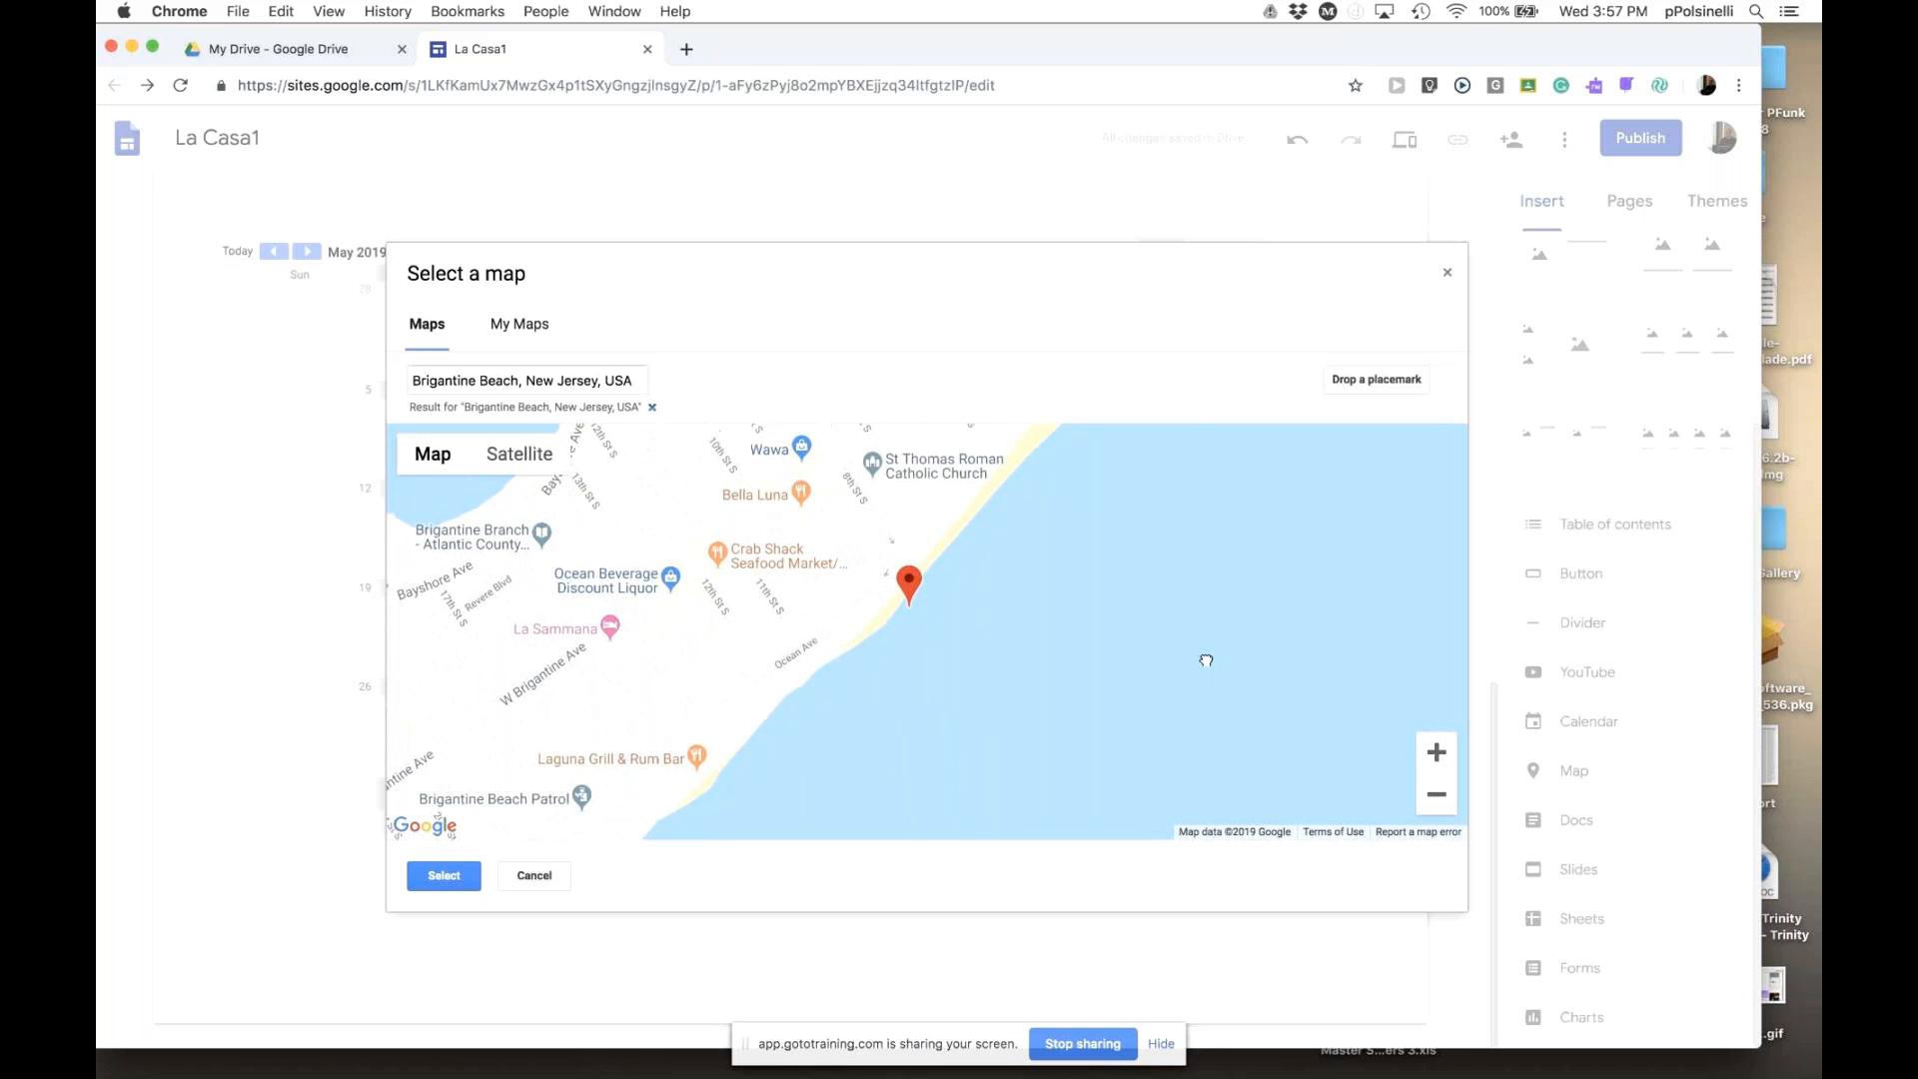
{"action": "left_click", "coordinate": [1438, 754]}
{"action": "left_click_drag", "start_coordinate": [1110, 653], "coordinate": [1233, 743]}
{"action": "left_click_drag", "start_coordinate": [1164, 680], "coordinate": [1195, 664]}
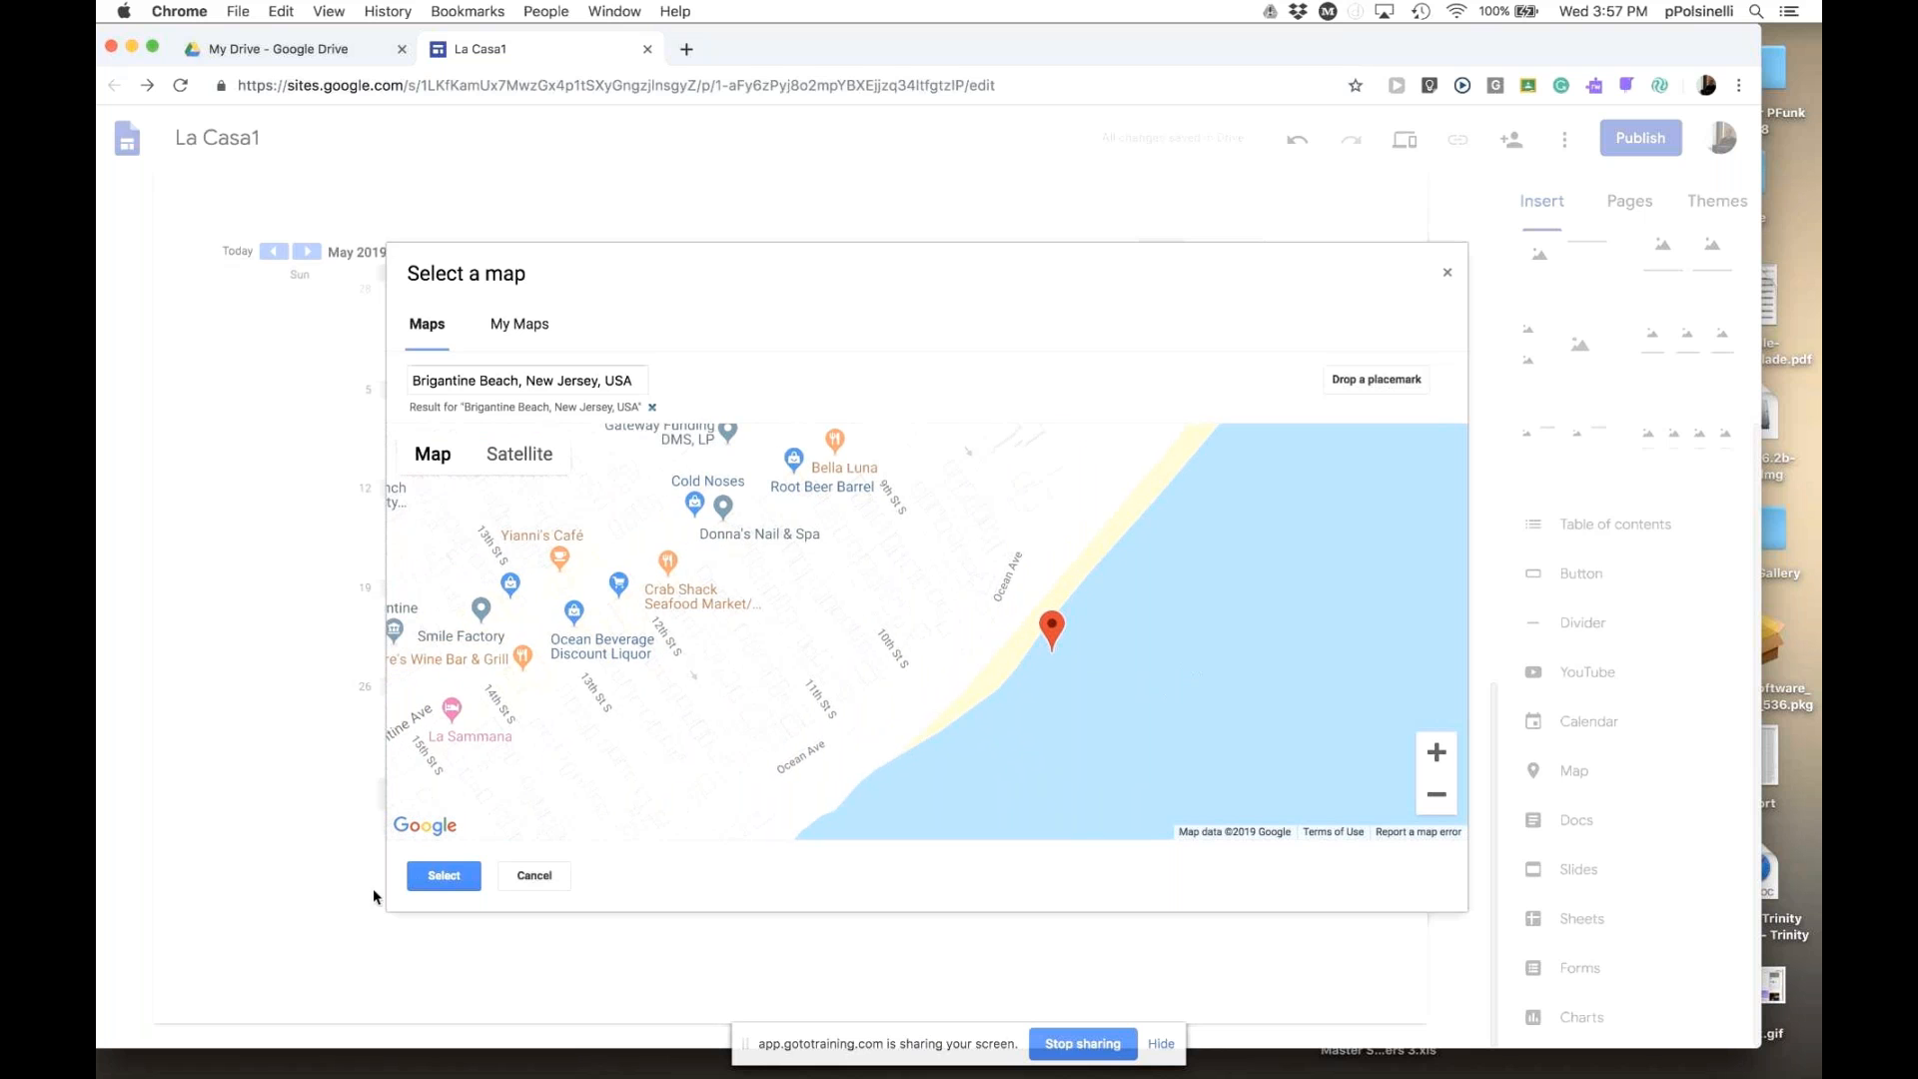
- Insert the Brigantine Beach map below the calendar and stretch it across the full section width
{"action": "left_click", "coordinate": [444, 876]}
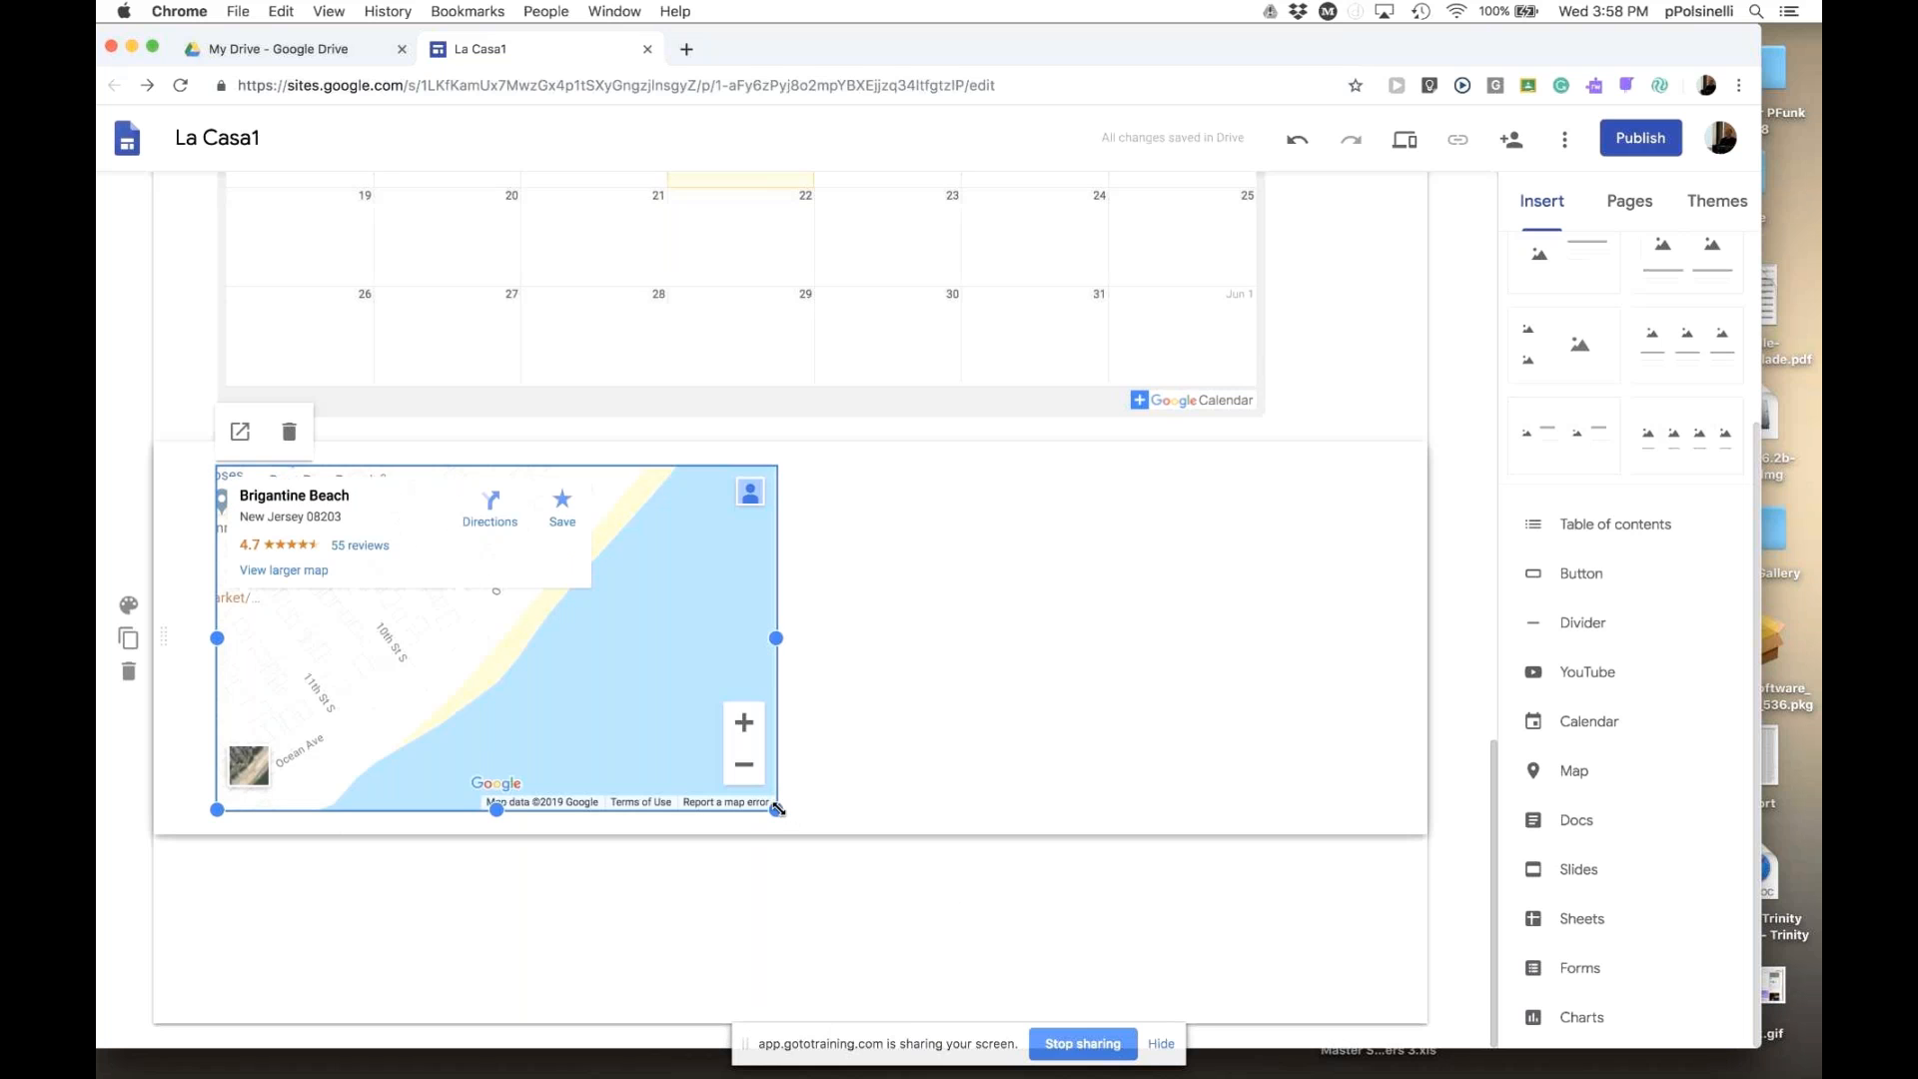
{"action": "left_click_drag", "start_coordinate": [789, 819], "coordinate": [1290, 1046]}
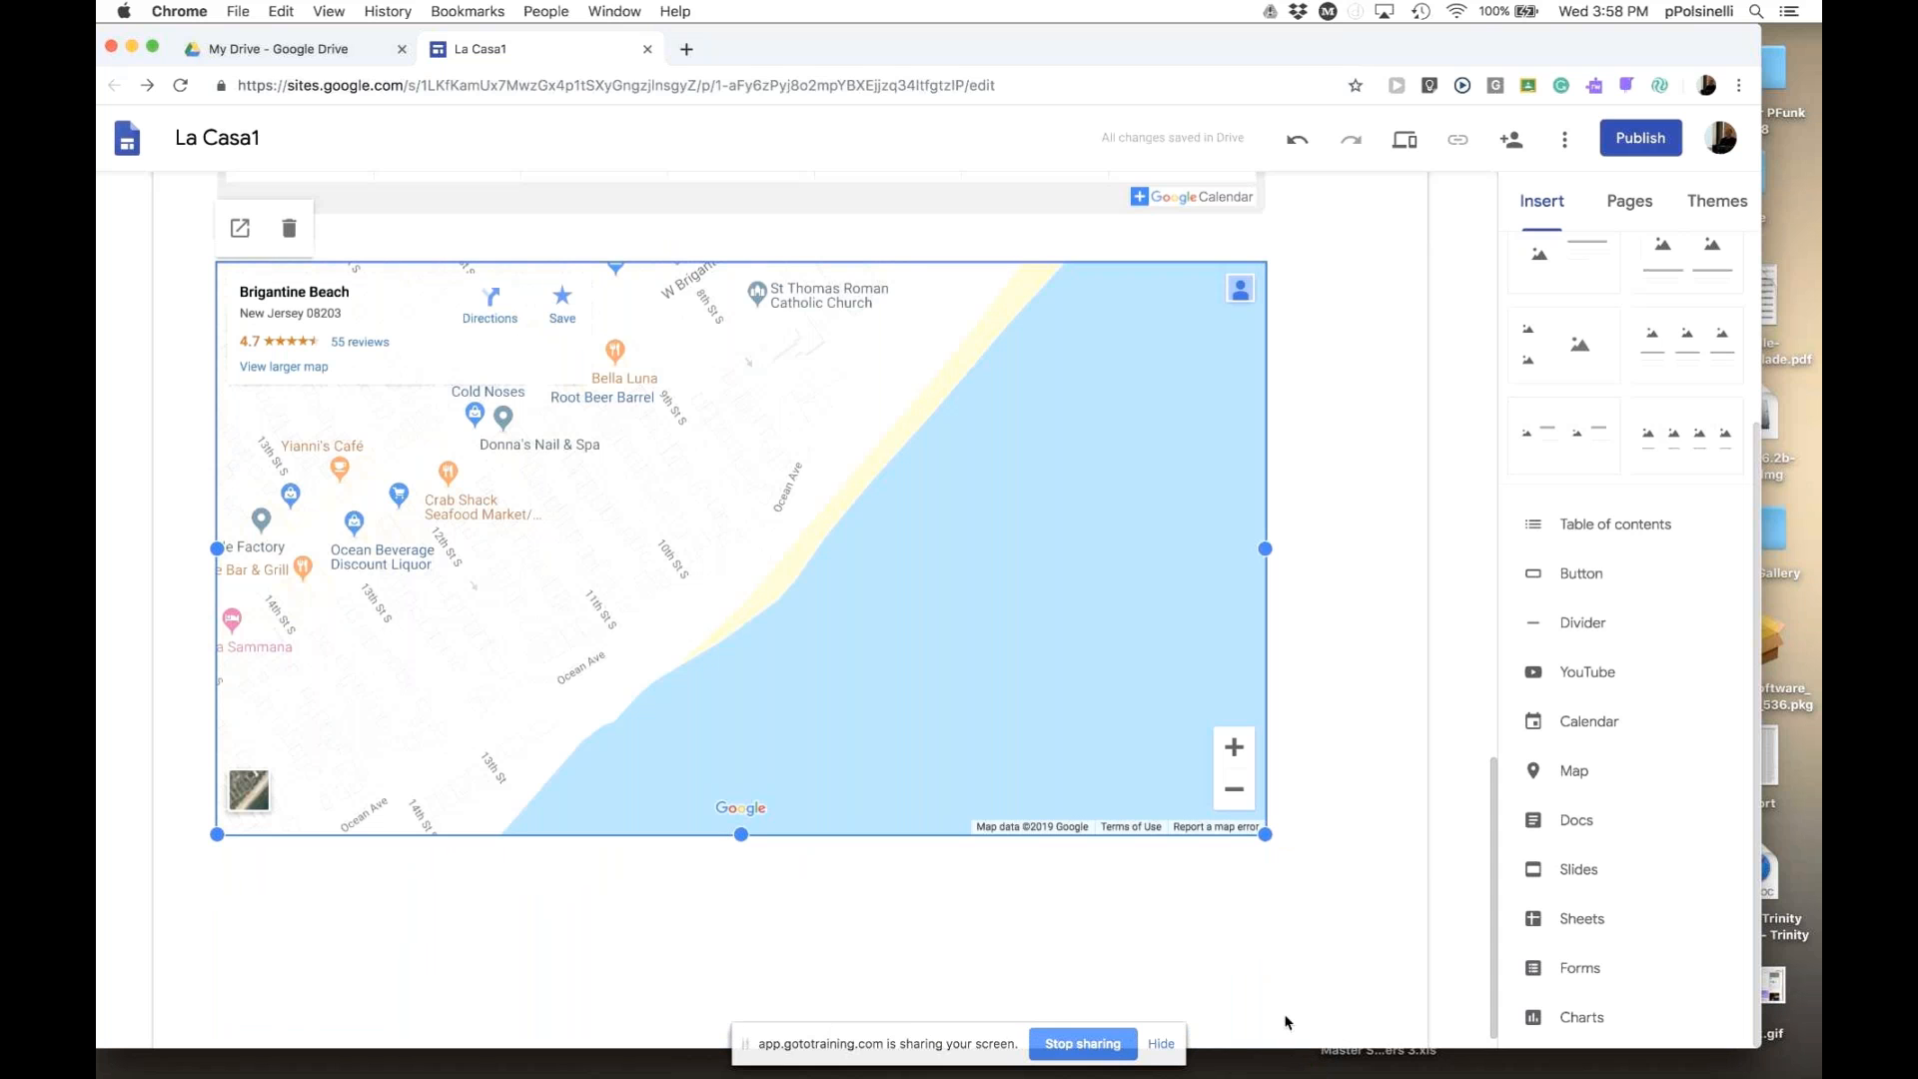
{"action": "left_click", "coordinate": [1298, 536]}
{"action": "scroll", "coordinate": [1488, 844], "scroll_direction": "up", "scroll_amount": 5}
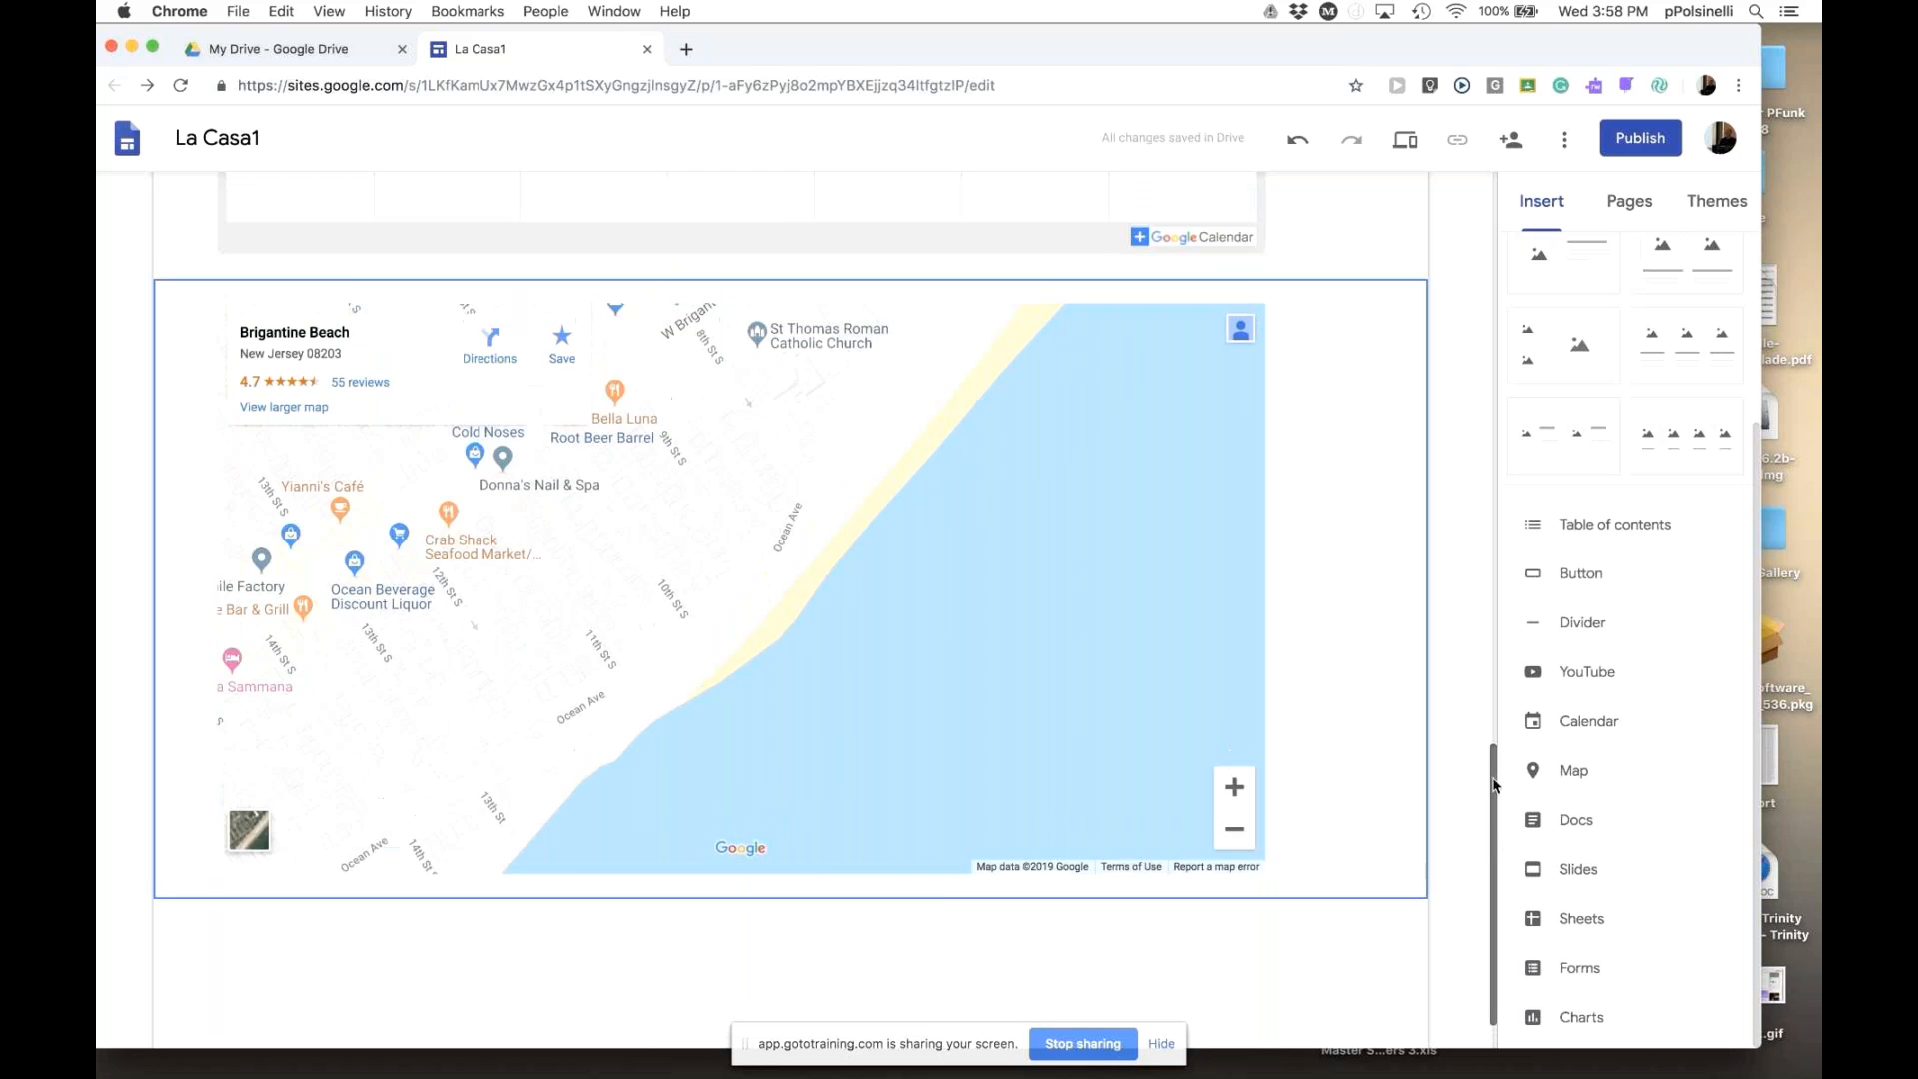
{"action": "scroll", "coordinate": [1488, 807], "scroll_direction": "down", "scroll_amount": 3}
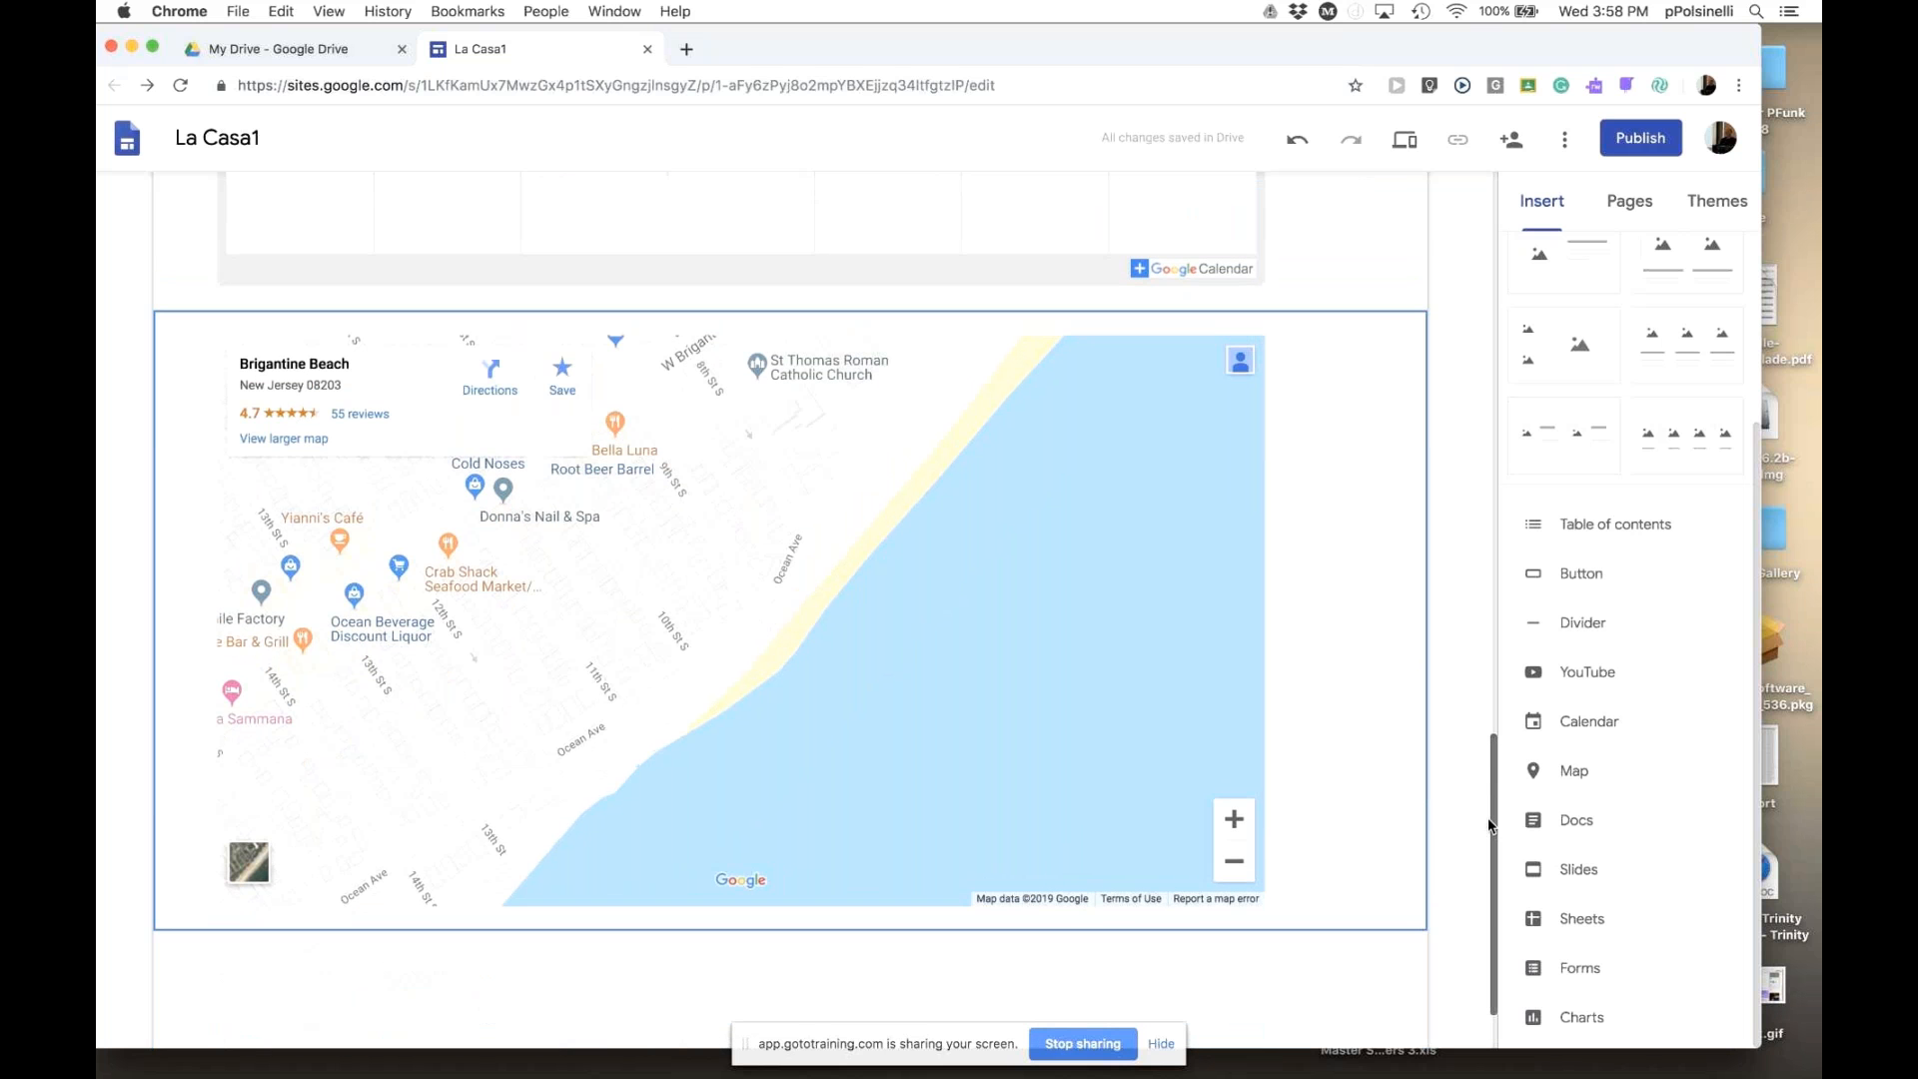
{"action": "scroll", "coordinate": [1488, 818], "scroll_direction": "up", "scroll_amount": 3}
{"action": "scroll", "coordinate": [1488, 790], "scroll_direction": "down", "scroll_amount": 1}
{"action": "left_click_drag", "start_coordinate": [1488, 781], "coordinate": [1498, 197]}
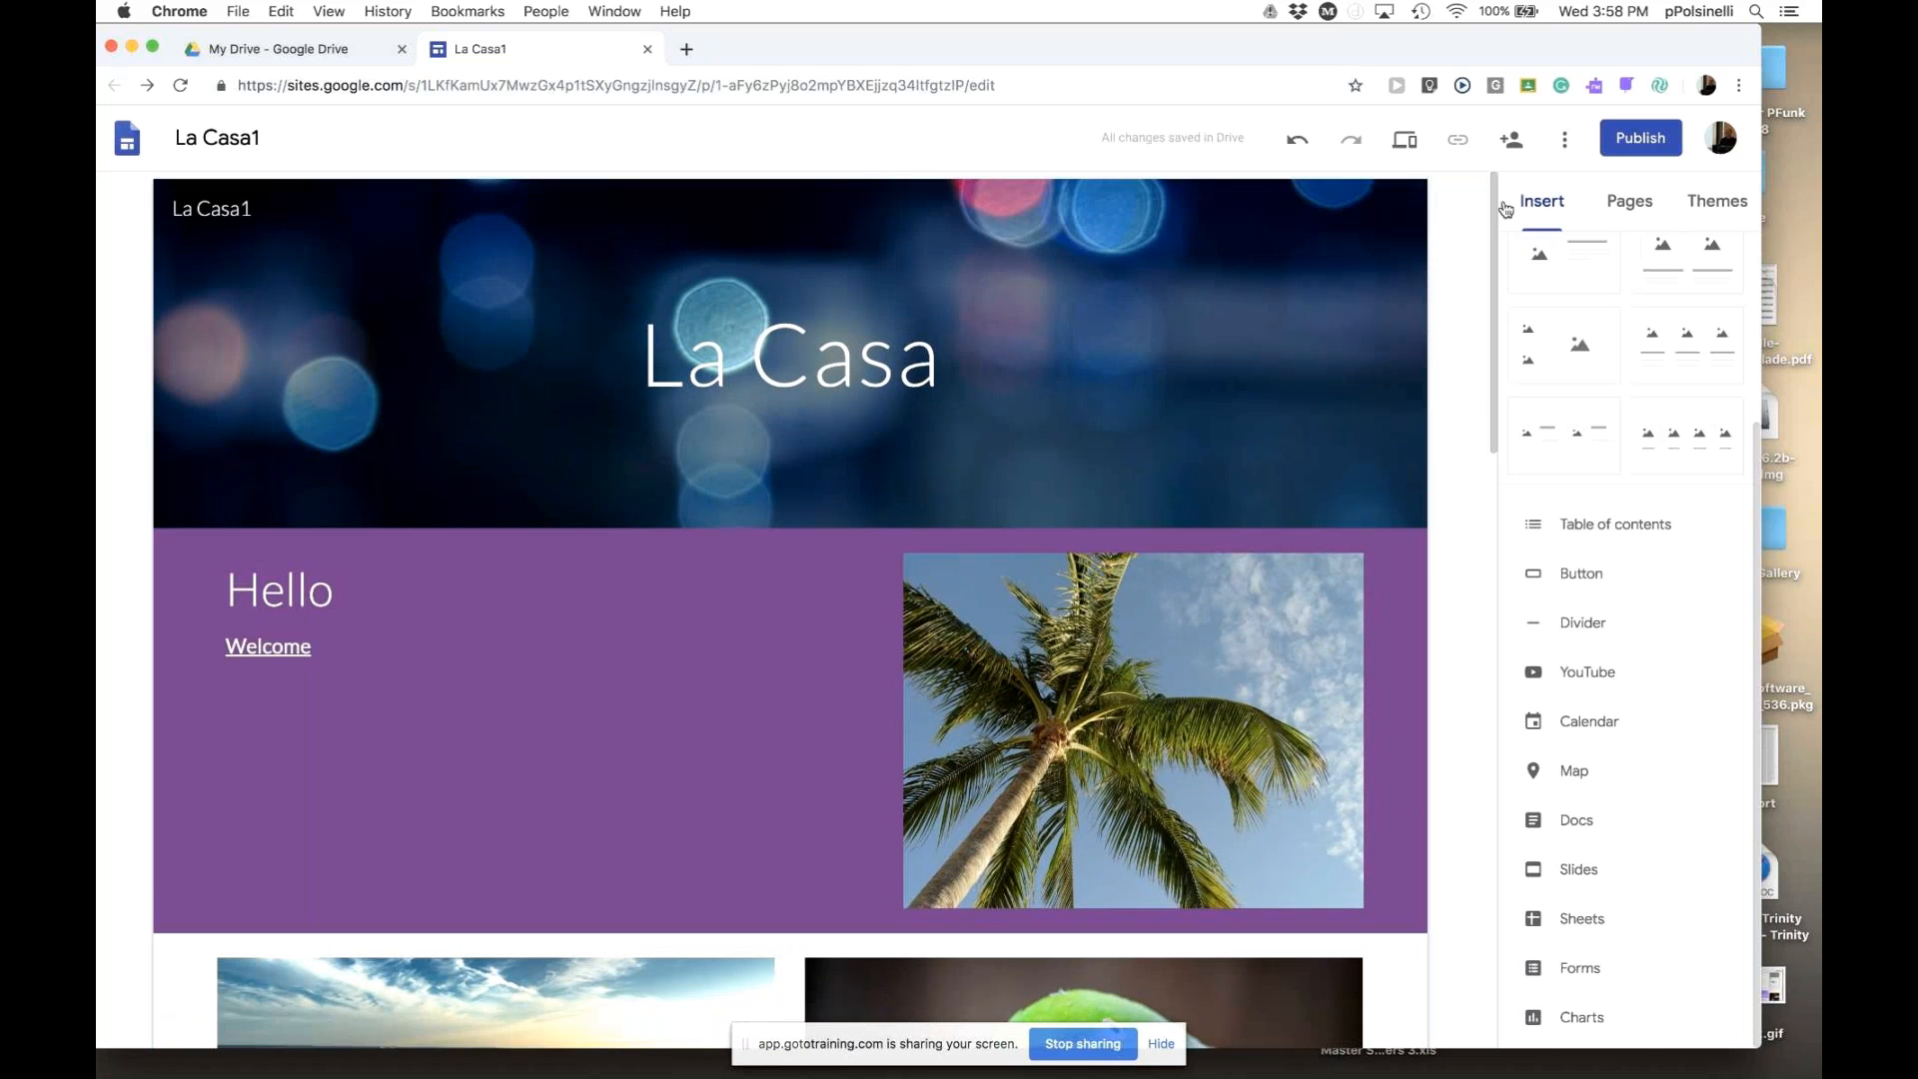
- Preview the La Casa site and scroll down past the purple Hello section to the map
{"action": "left_click", "coordinate": [1406, 146]}
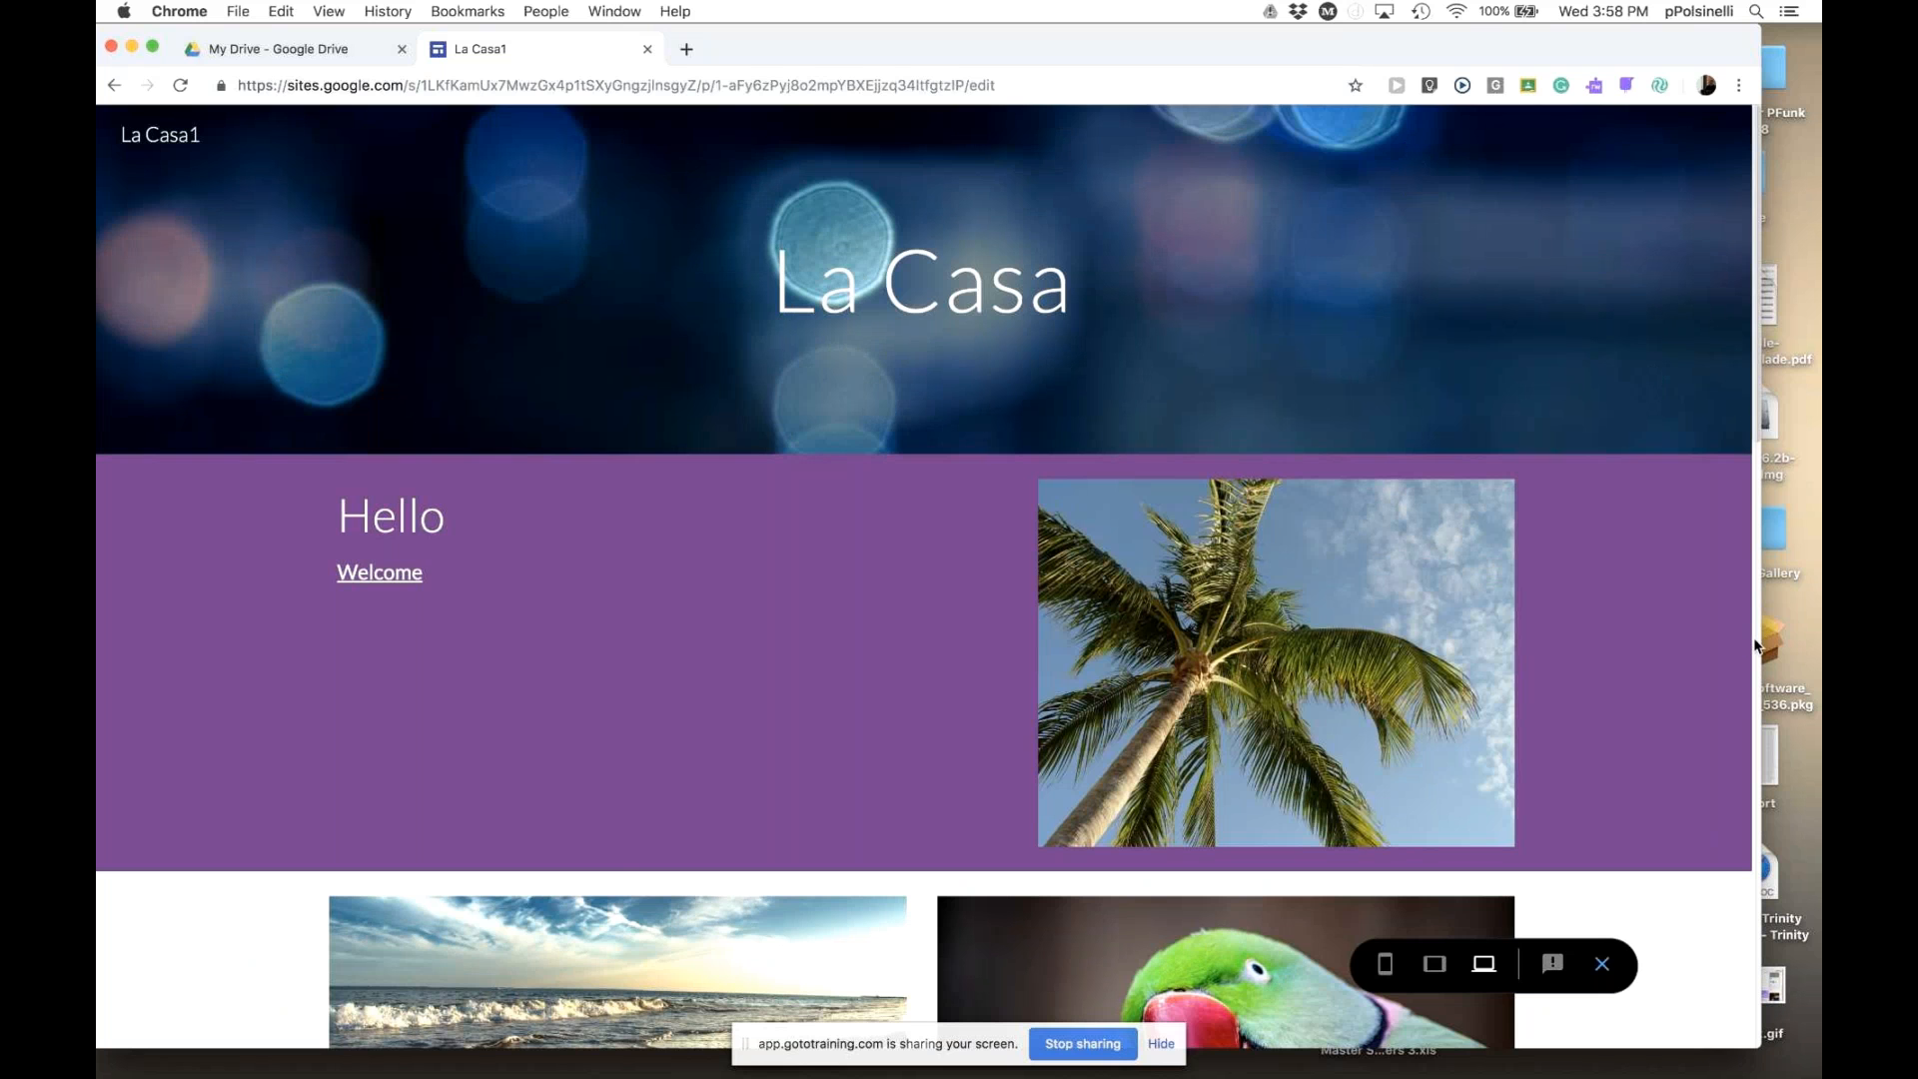
{"action": "scroll", "coordinate": [1755, 646], "scroll_direction": "down", "scroll_amount": 10}
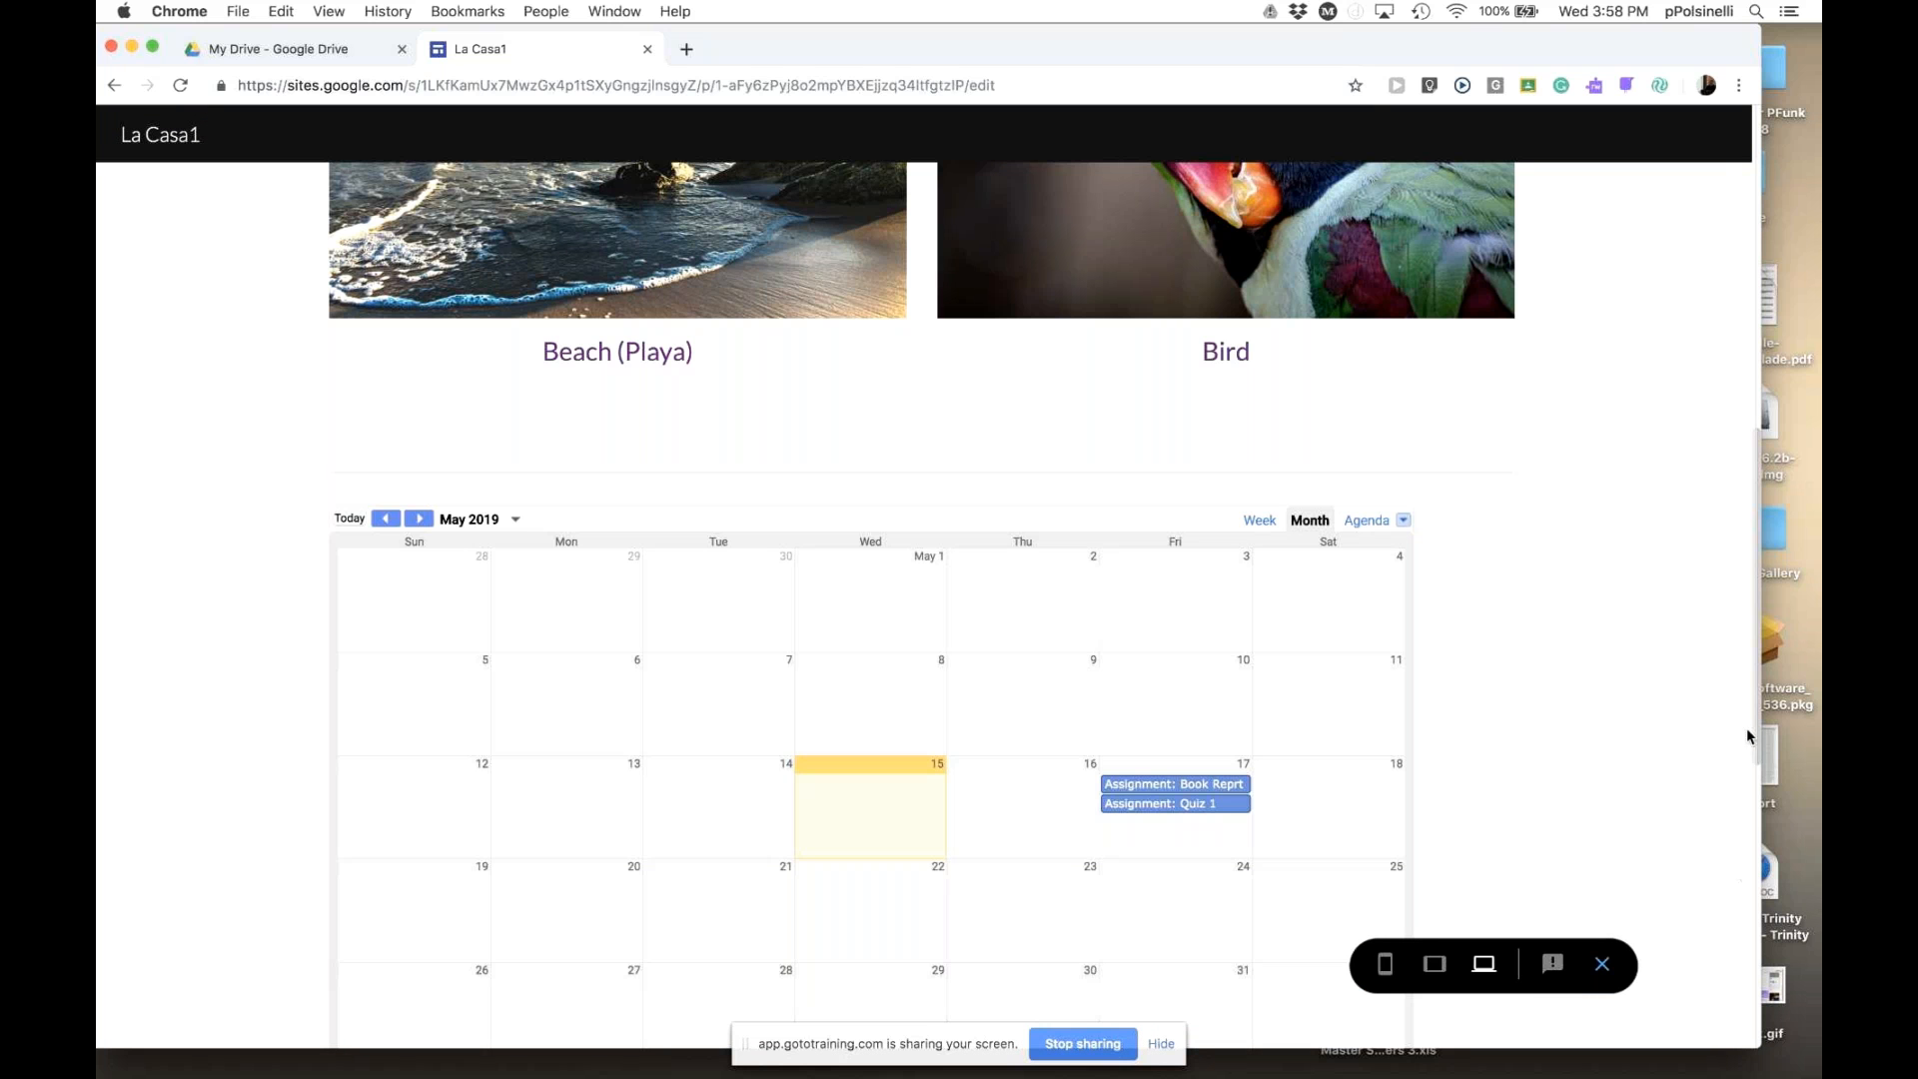
{"action": "left_click_drag", "start_coordinate": [1760, 737], "coordinate": [1729, 1026]}
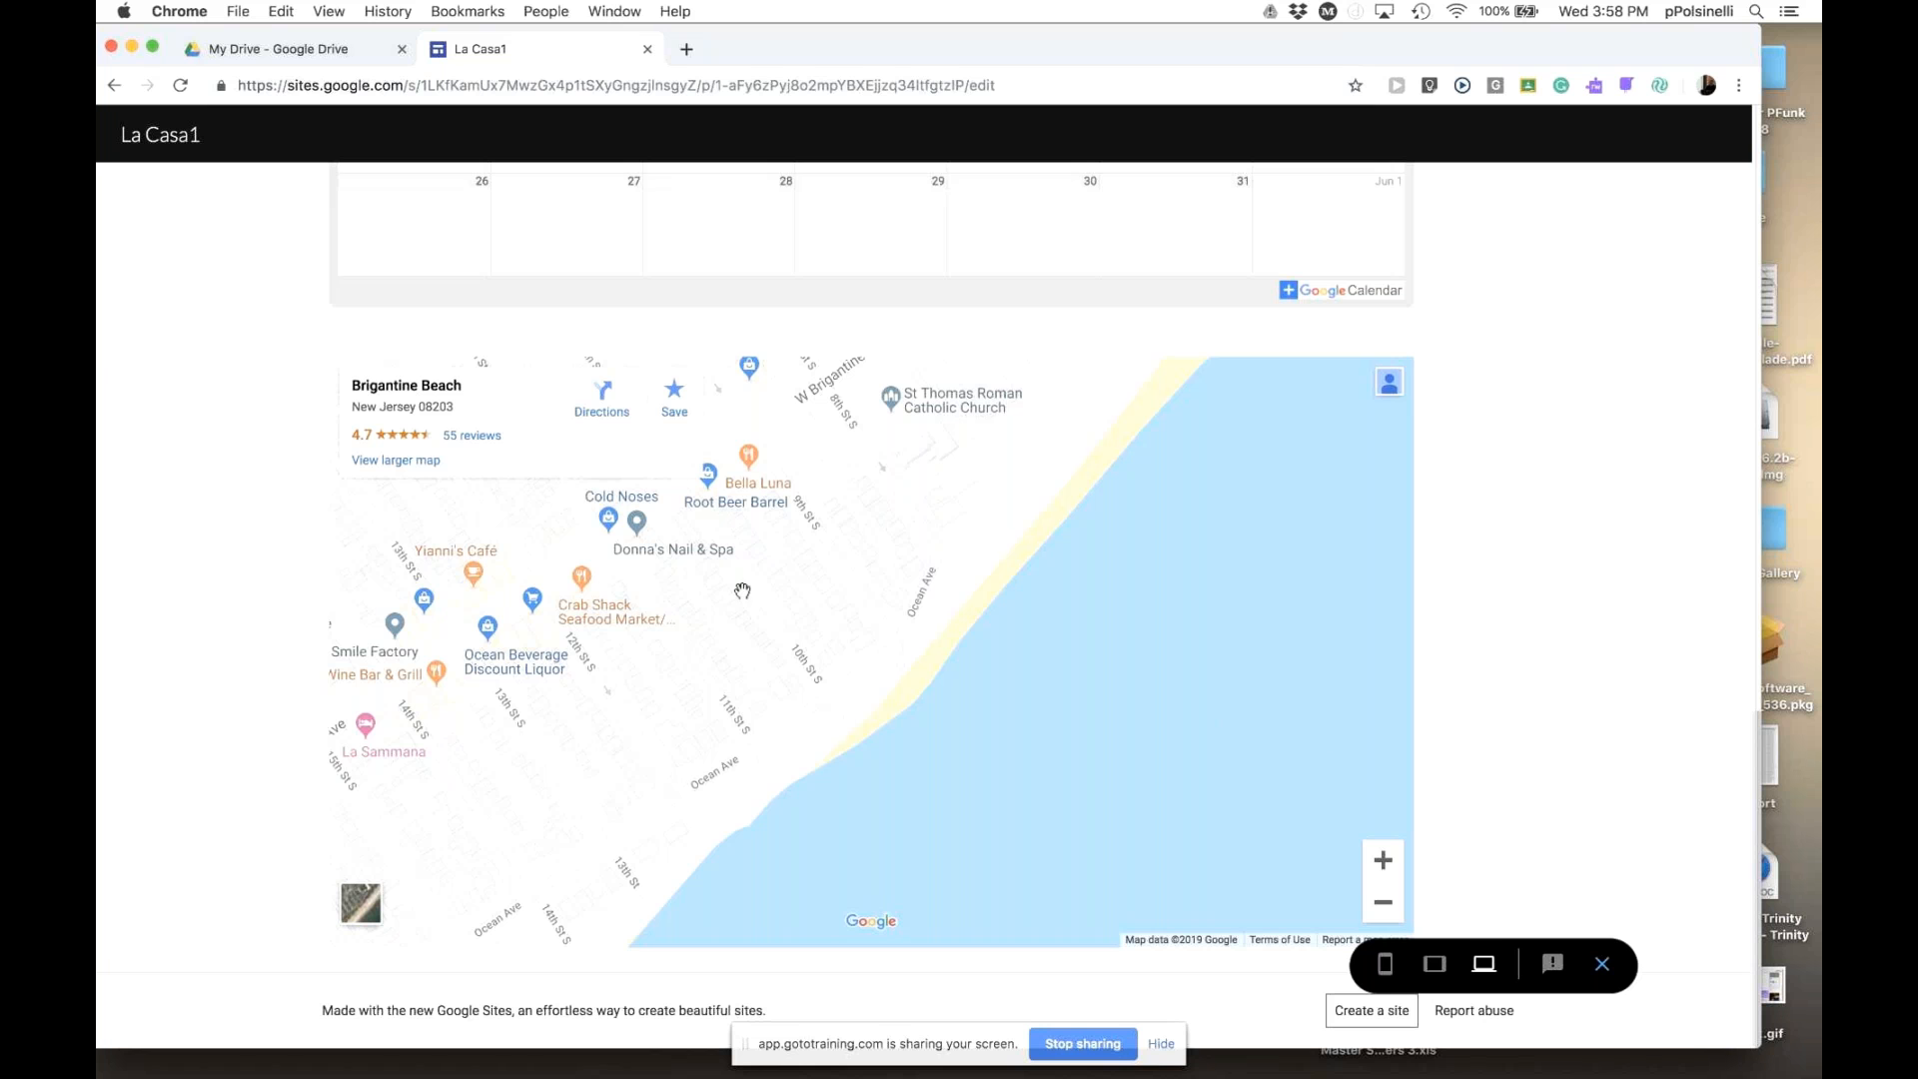
{"action": "left_click", "coordinate": [602, 397]}
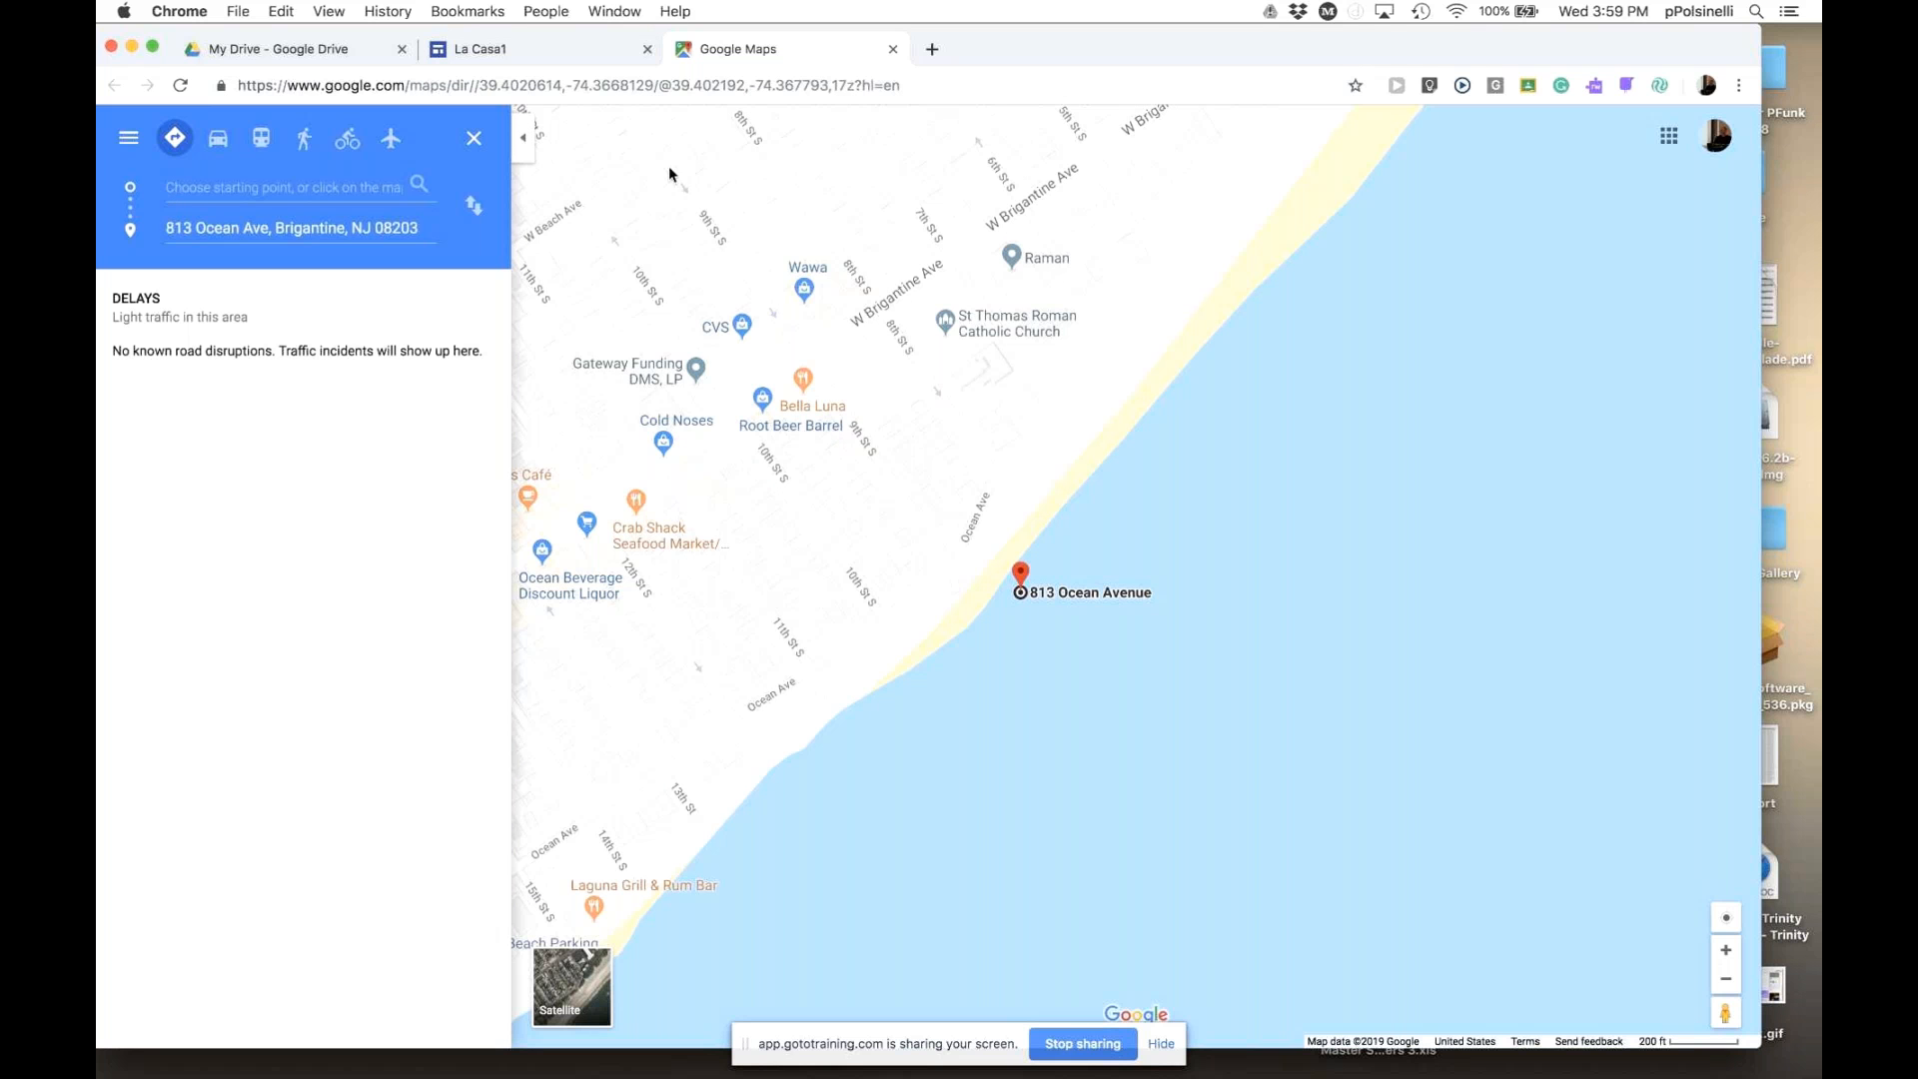
{"action": "left_click", "coordinate": [892, 49]}
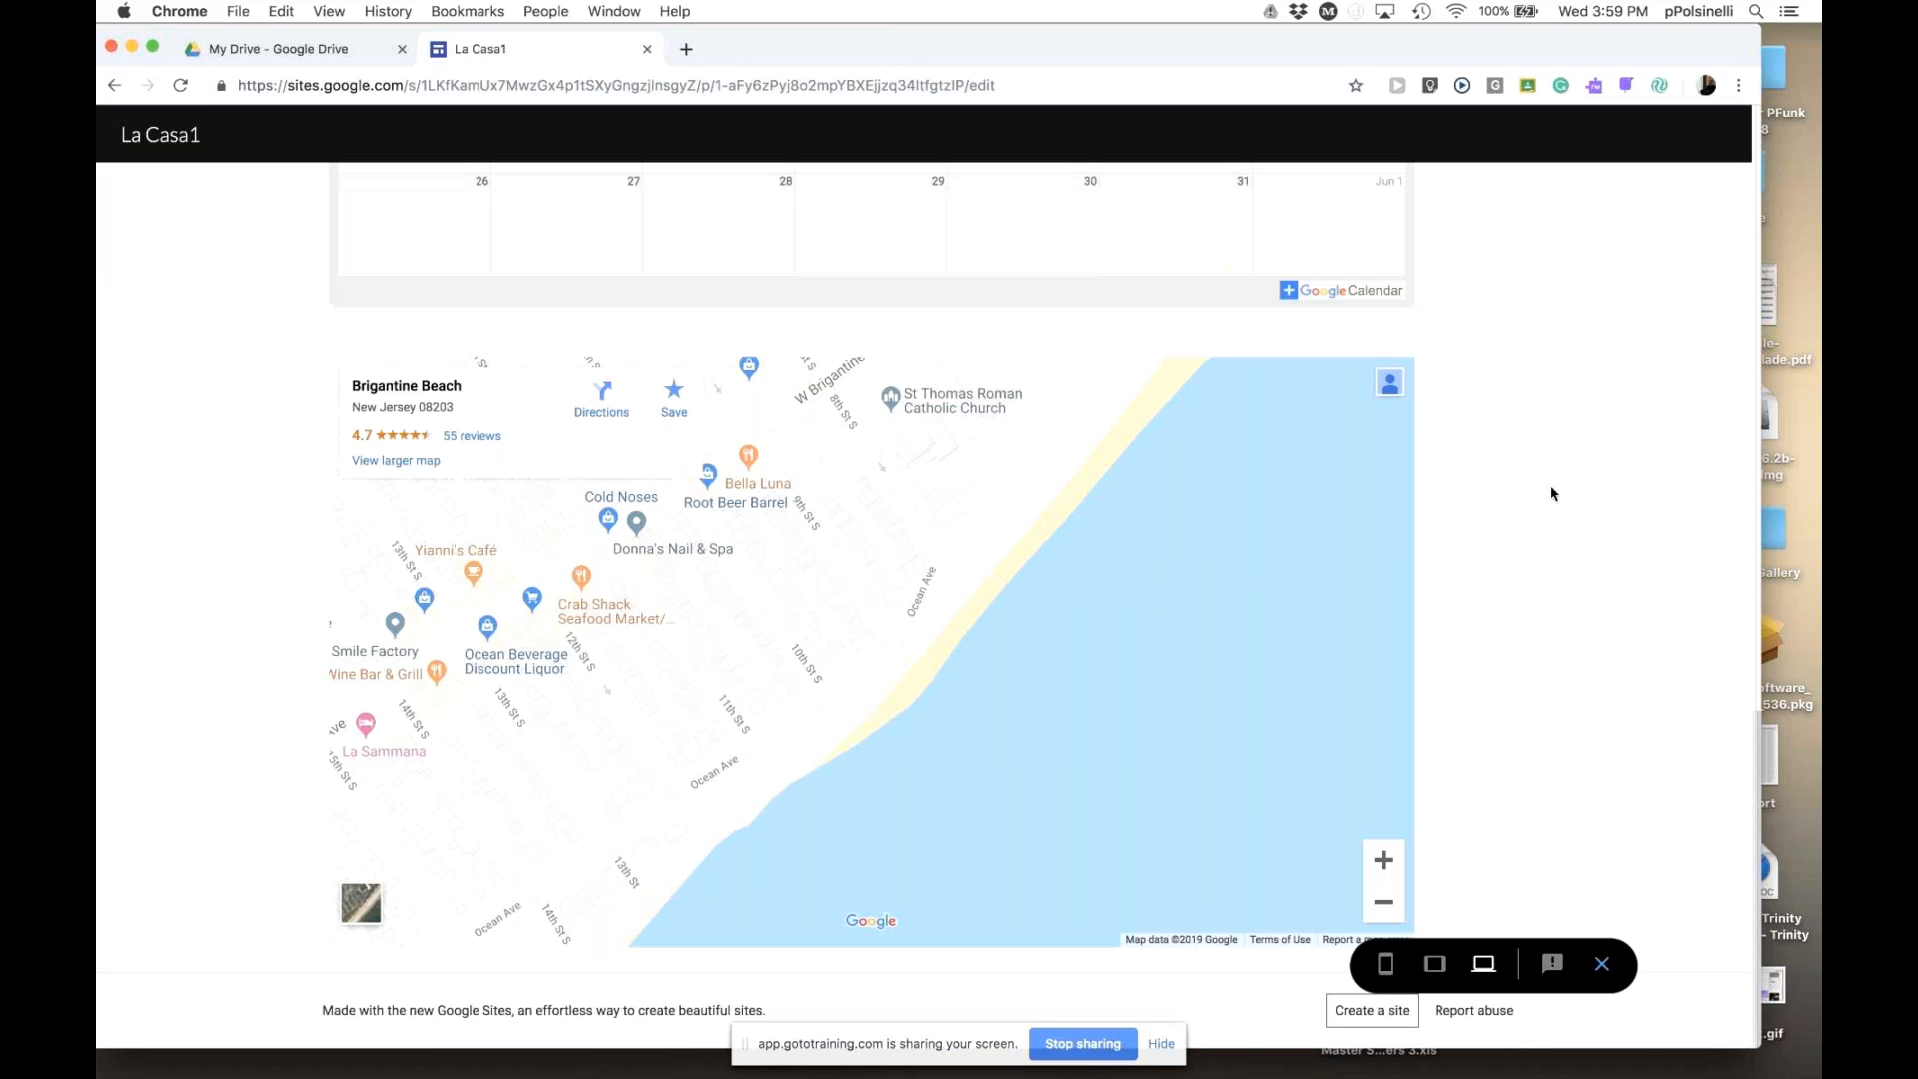
{"action": "scroll", "coordinate": [1555, 492], "scroll_direction": "up", "scroll_amount": 15}
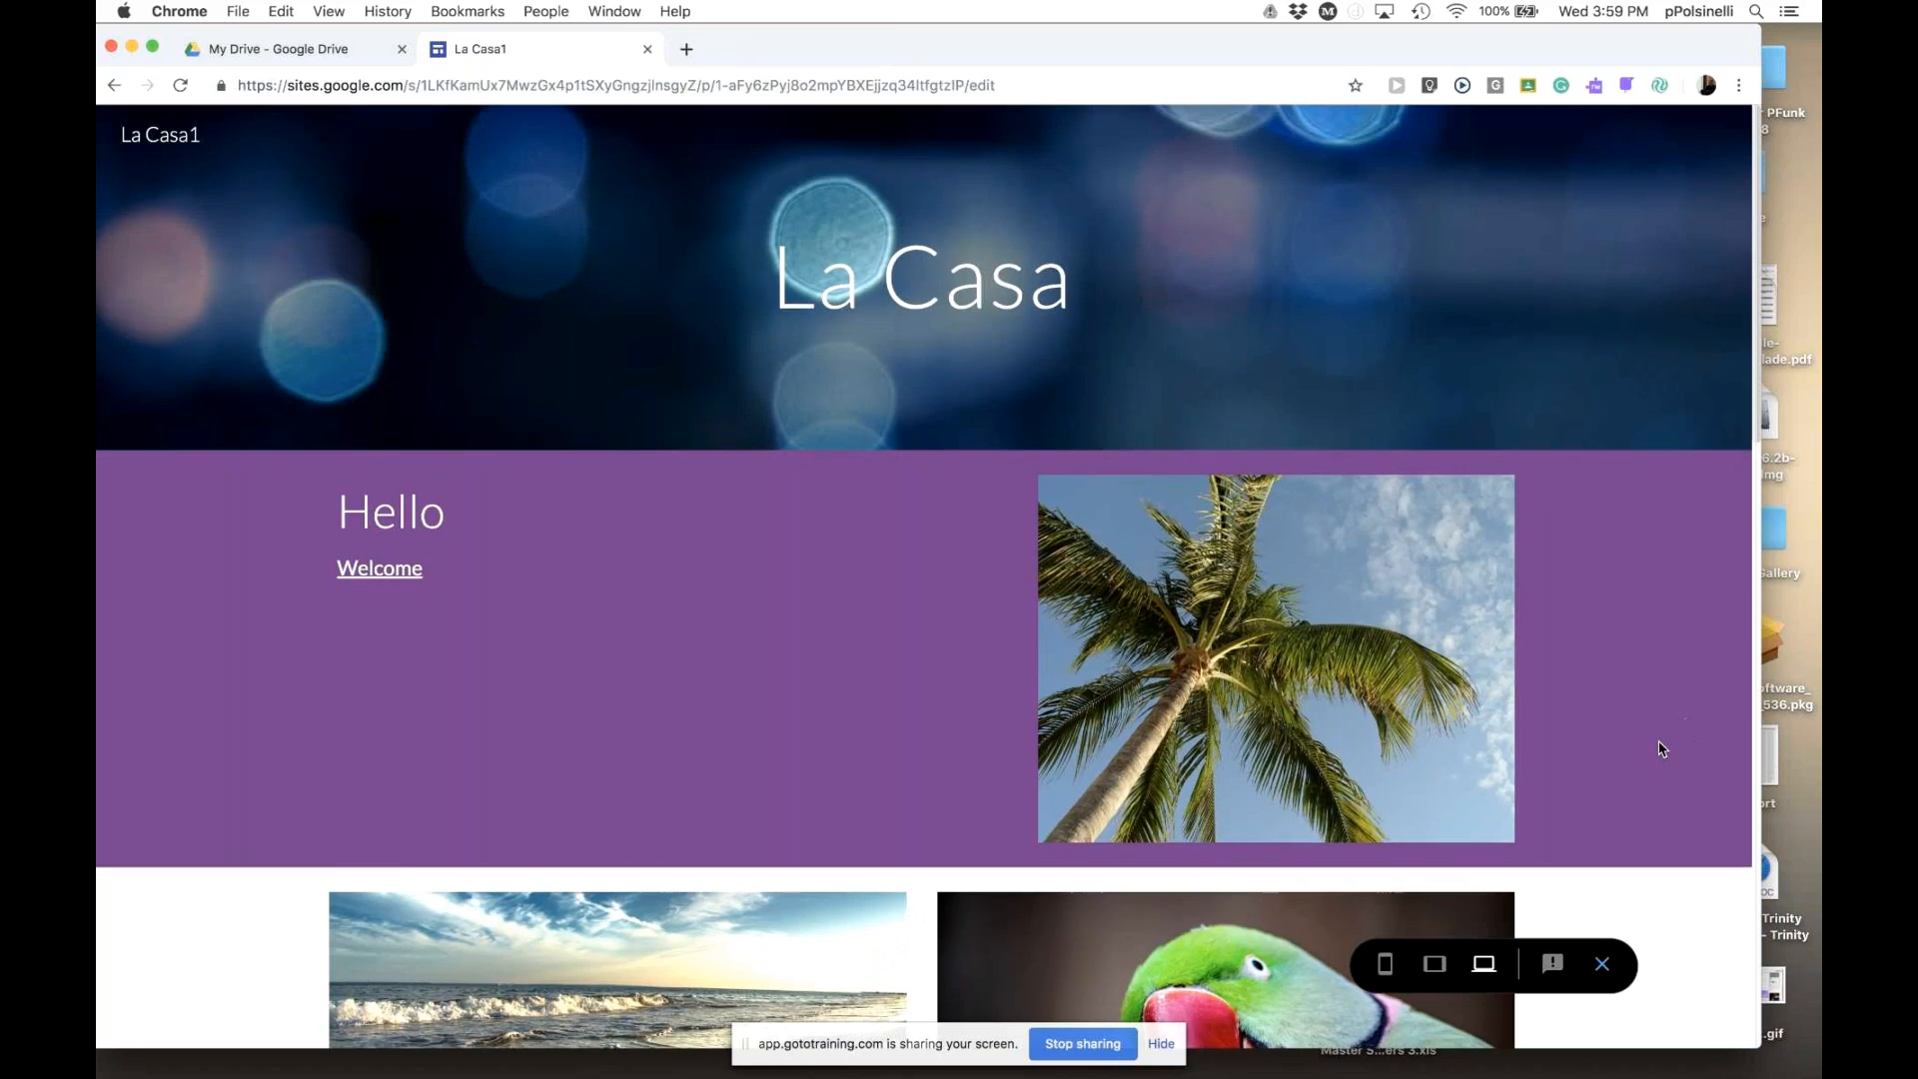
{"action": "scroll", "coordinate": [1660, 748], "scroll_direction": "down", "scroll_amount": 15}
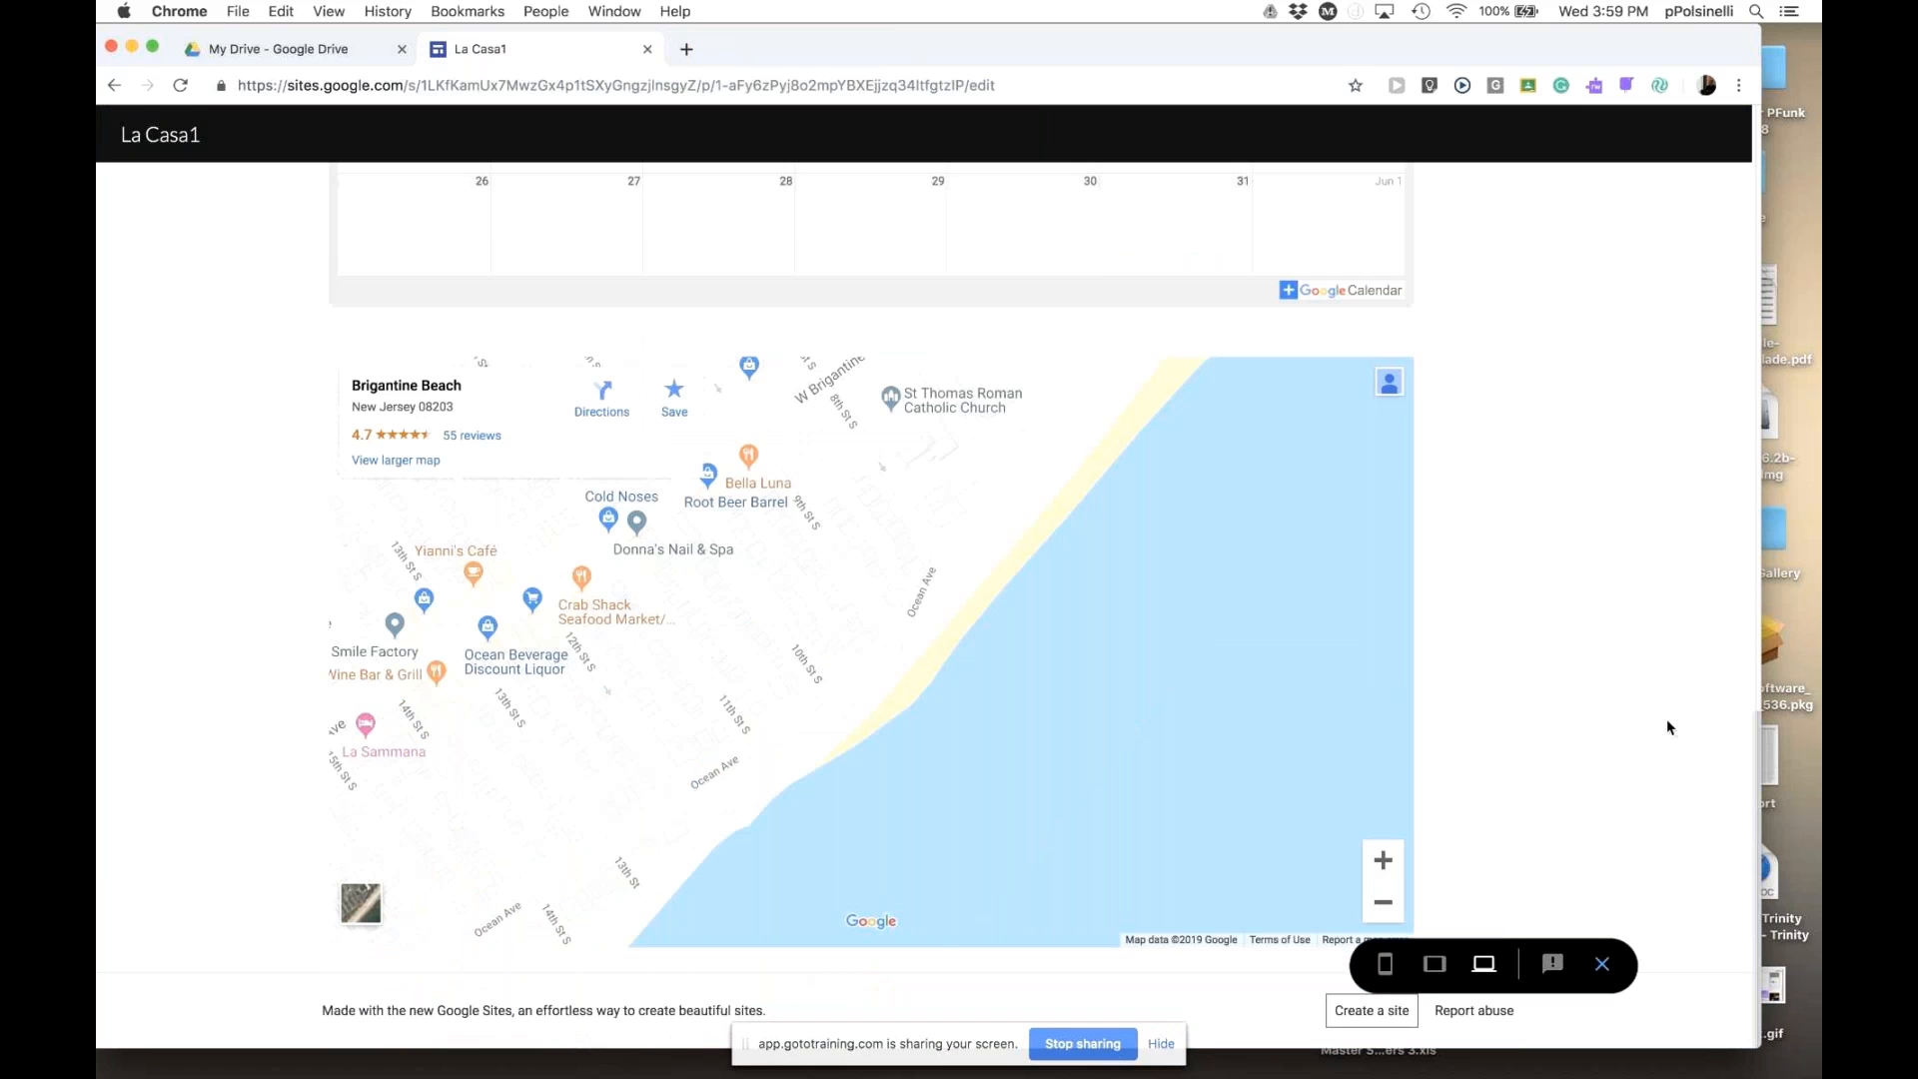
{"action": "scroll", "coordinate": [1667, 726], "scroll_direction": "up", "scroll_amount": 15}
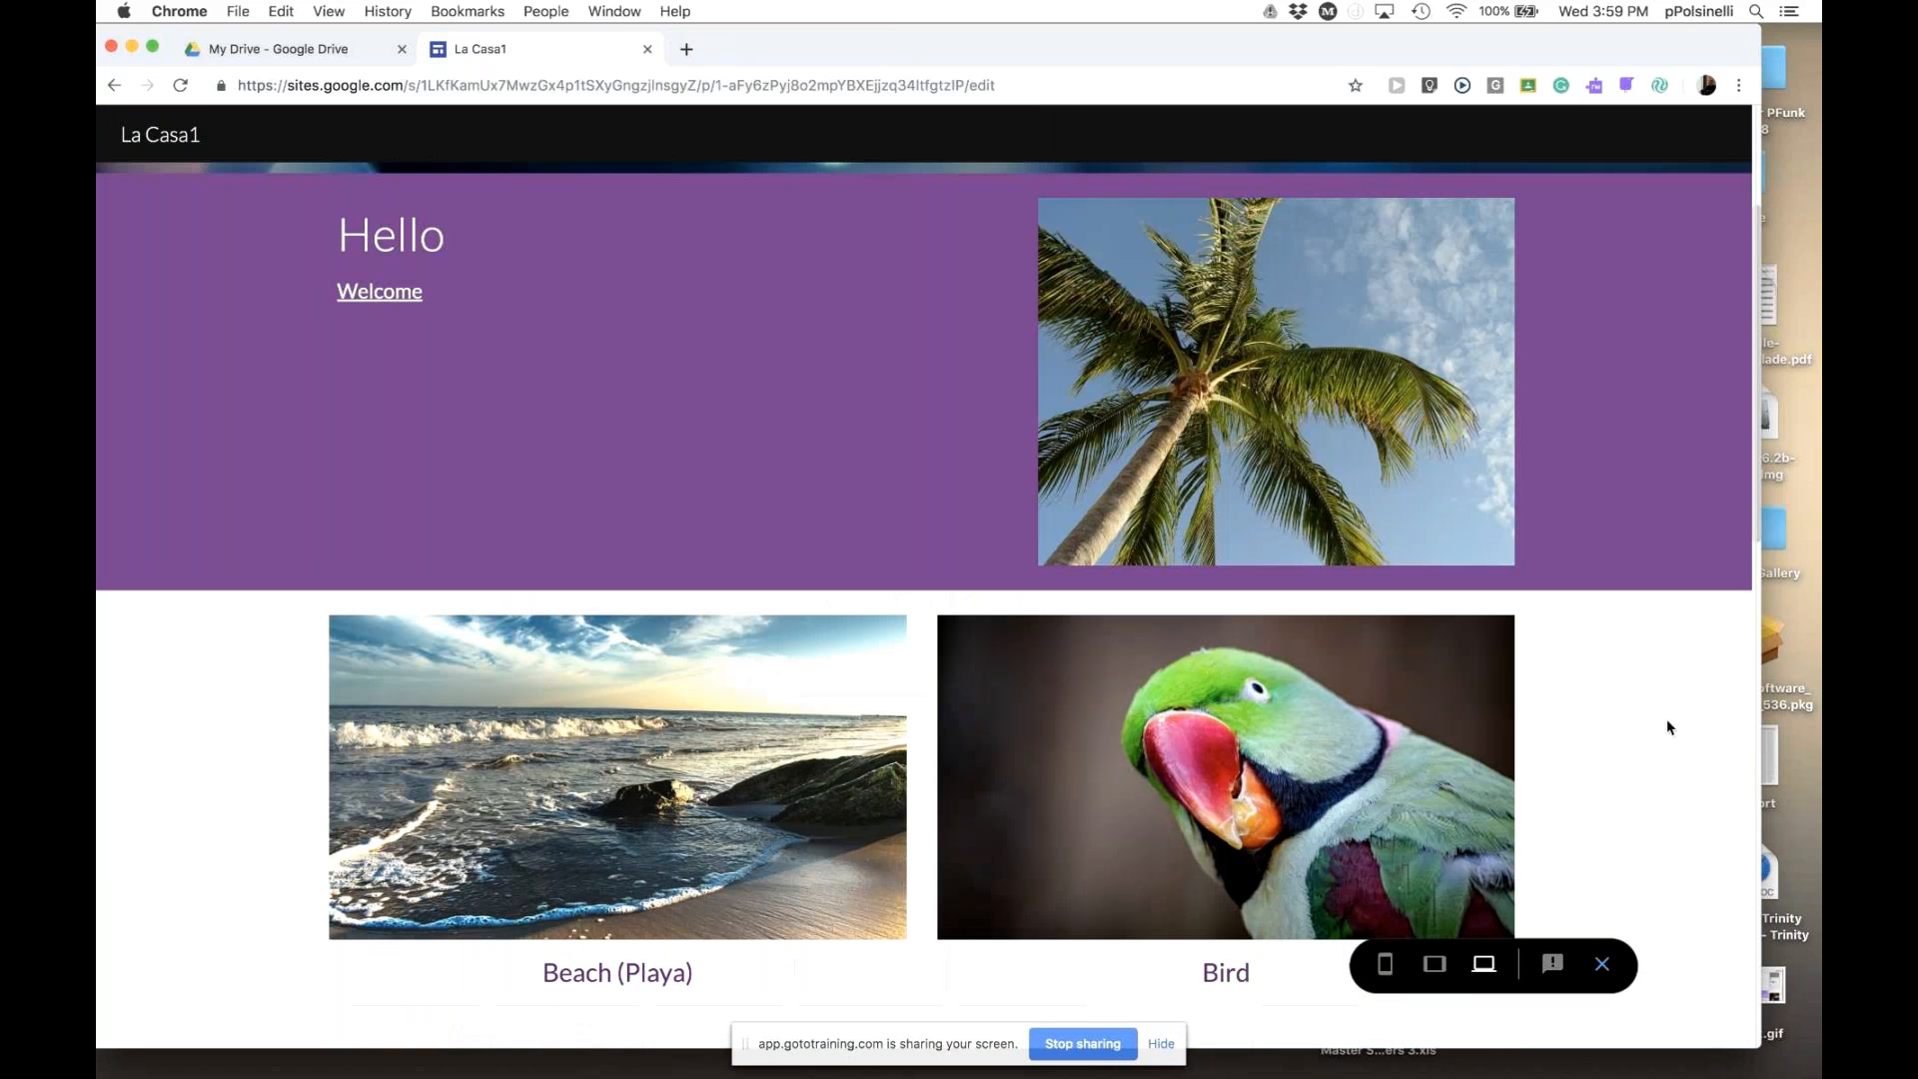
{"action": "scroll", "coordinate": [1666, 726], "scroll_direction": "up", "scroll_amount": 3}
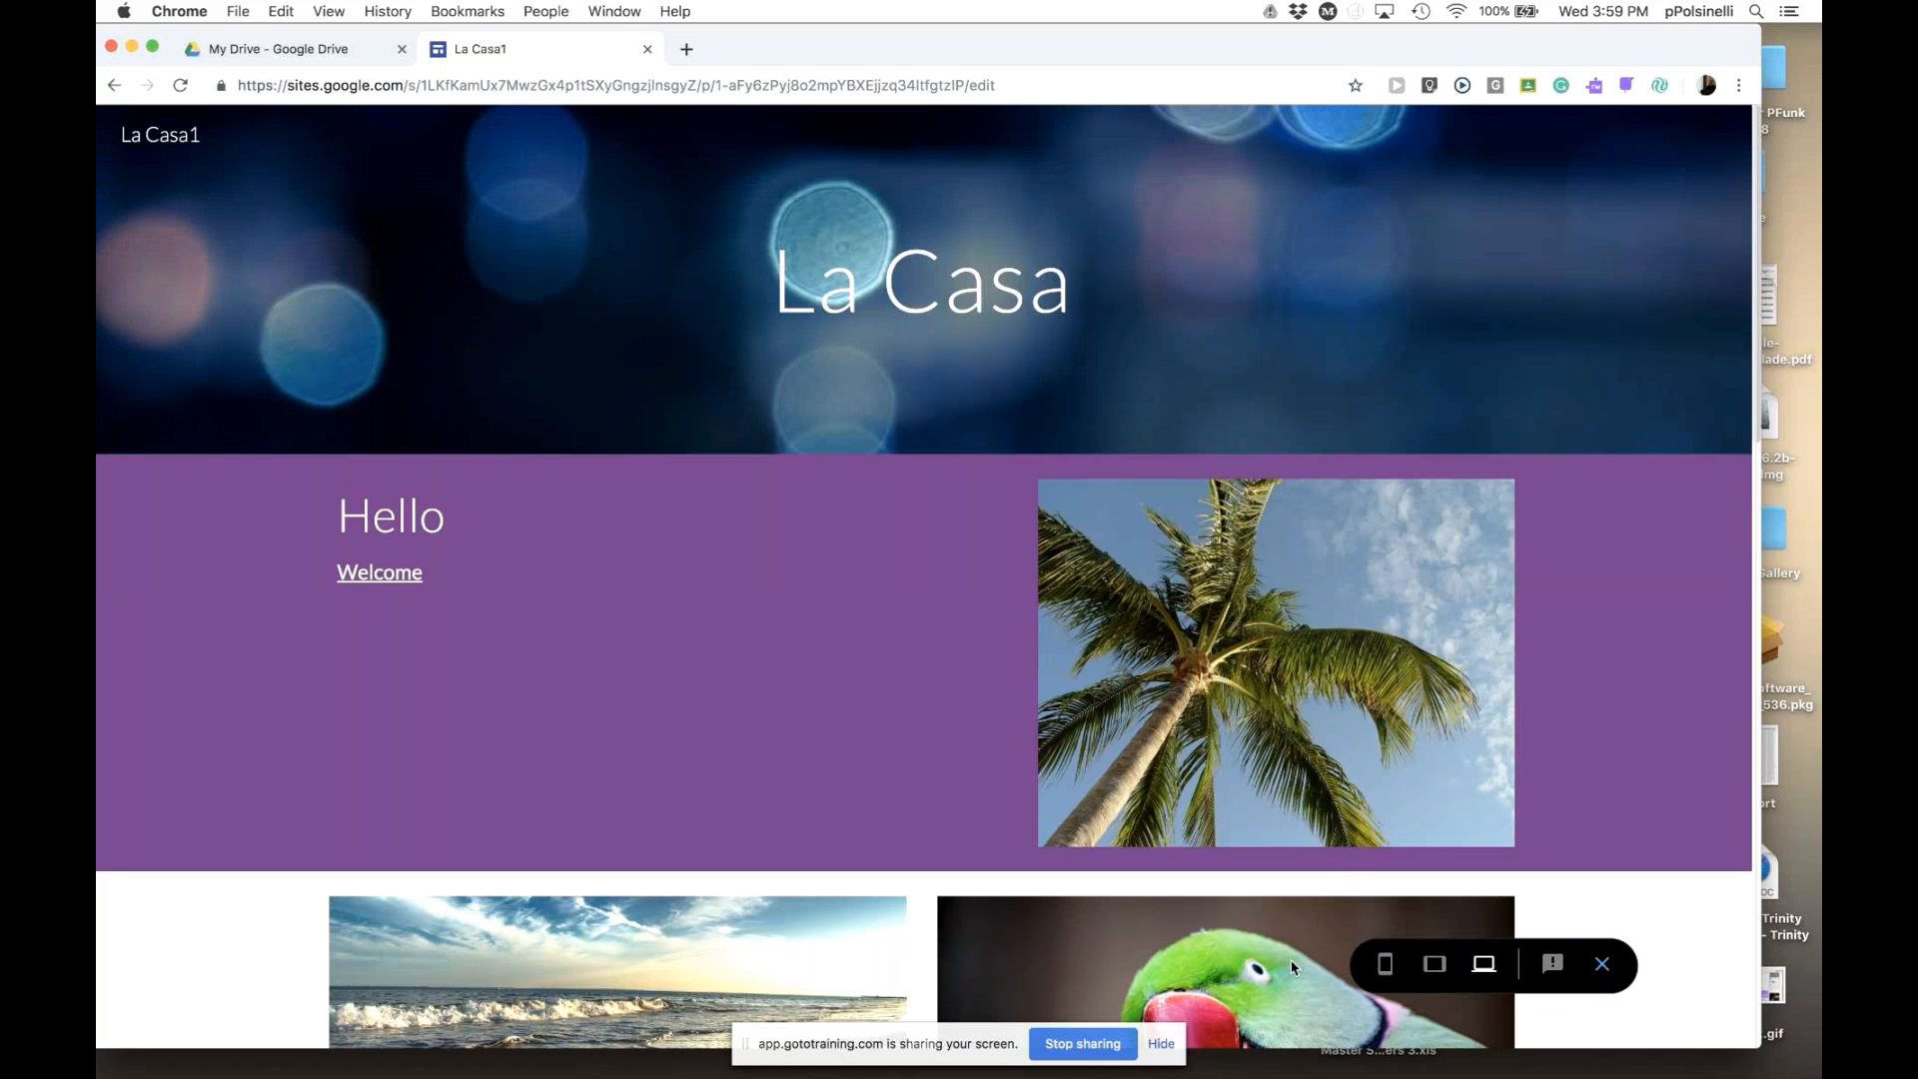
{"action": "left_click", "coordinate": [1383, 967]}
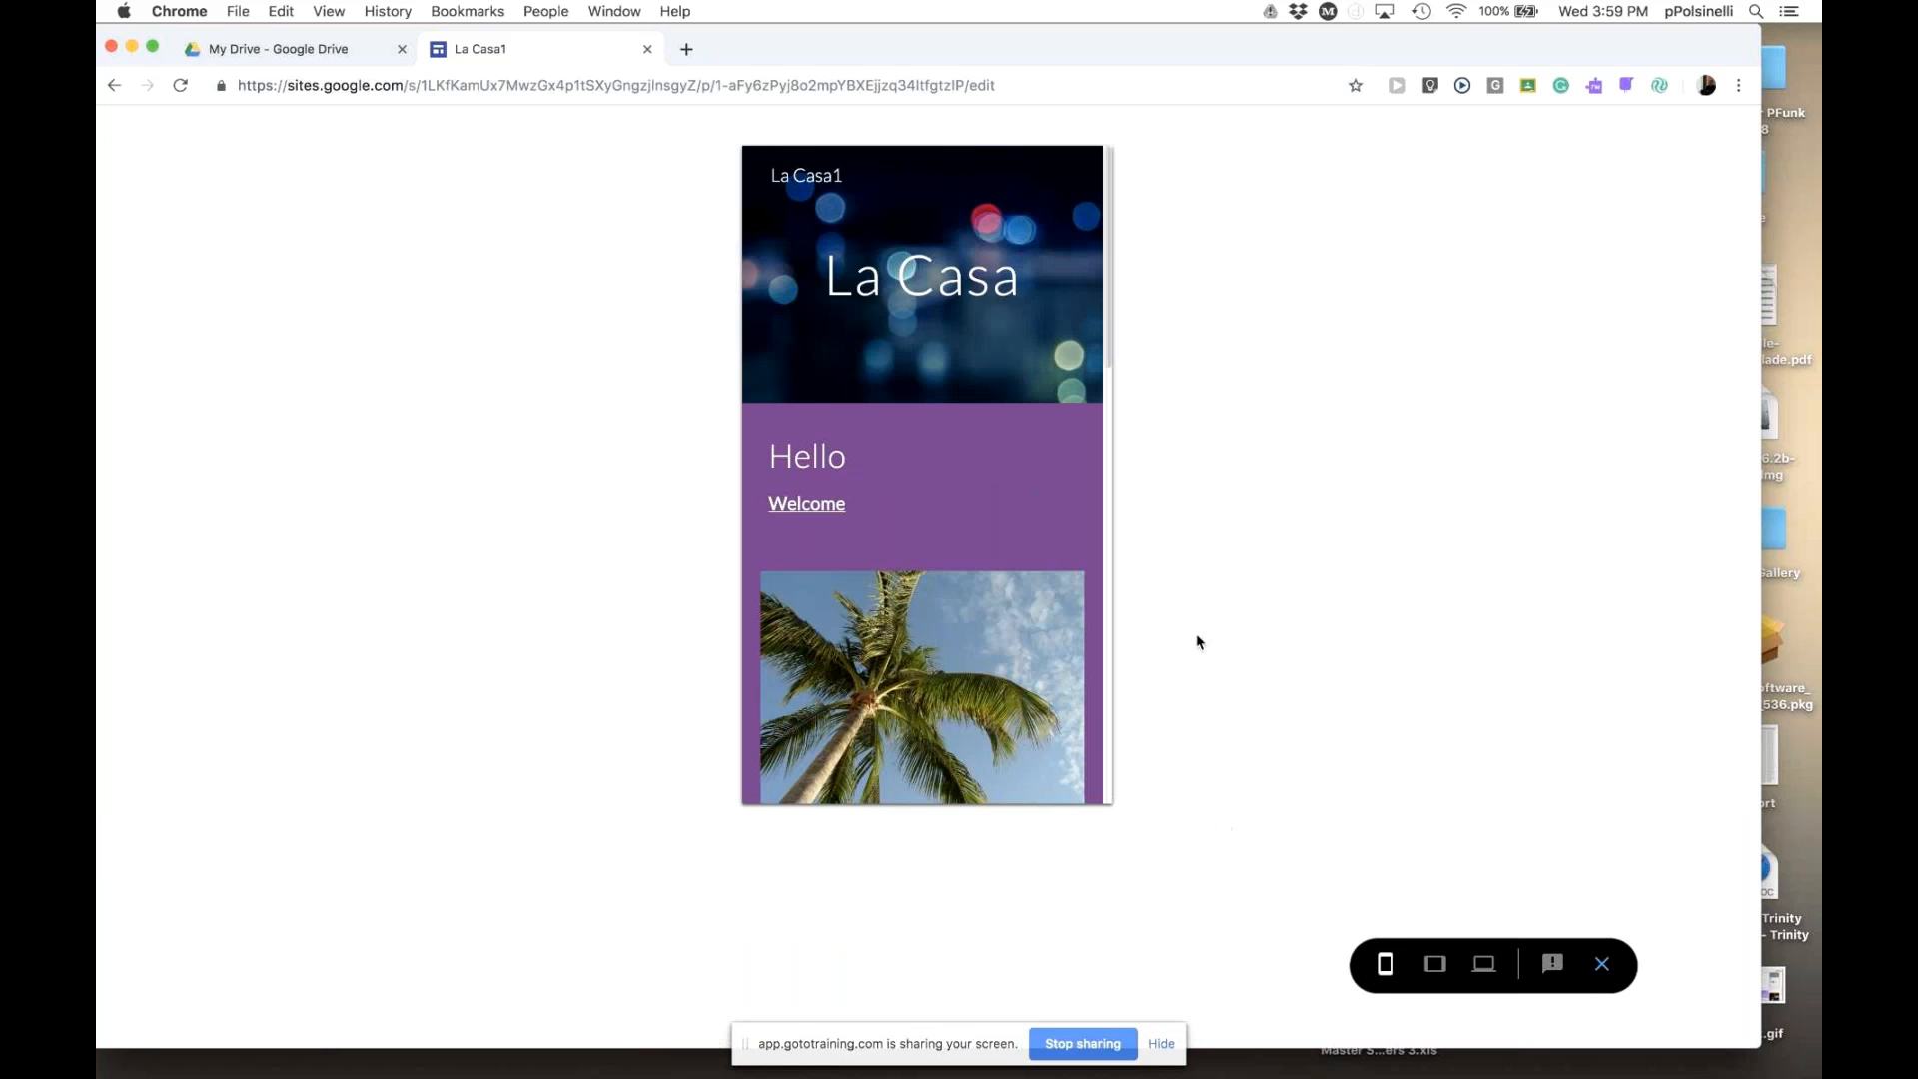
{"action": "left_click_drag", "start_coordinate": [1107, 358], "coordinate": [1109, 278]}
{"action": "left_click", "coordinate": [1434, 965]}
{"action": "mouse_move", "coordinate": [1315, 459]}
{"action": "left_mouse_down"}
{"action": "mouse_move", "coordinate": [1308, 869]}
{"action": "mouse_move", "coordinate": [1345, 438]}
{"action": "left_mouse_up"}
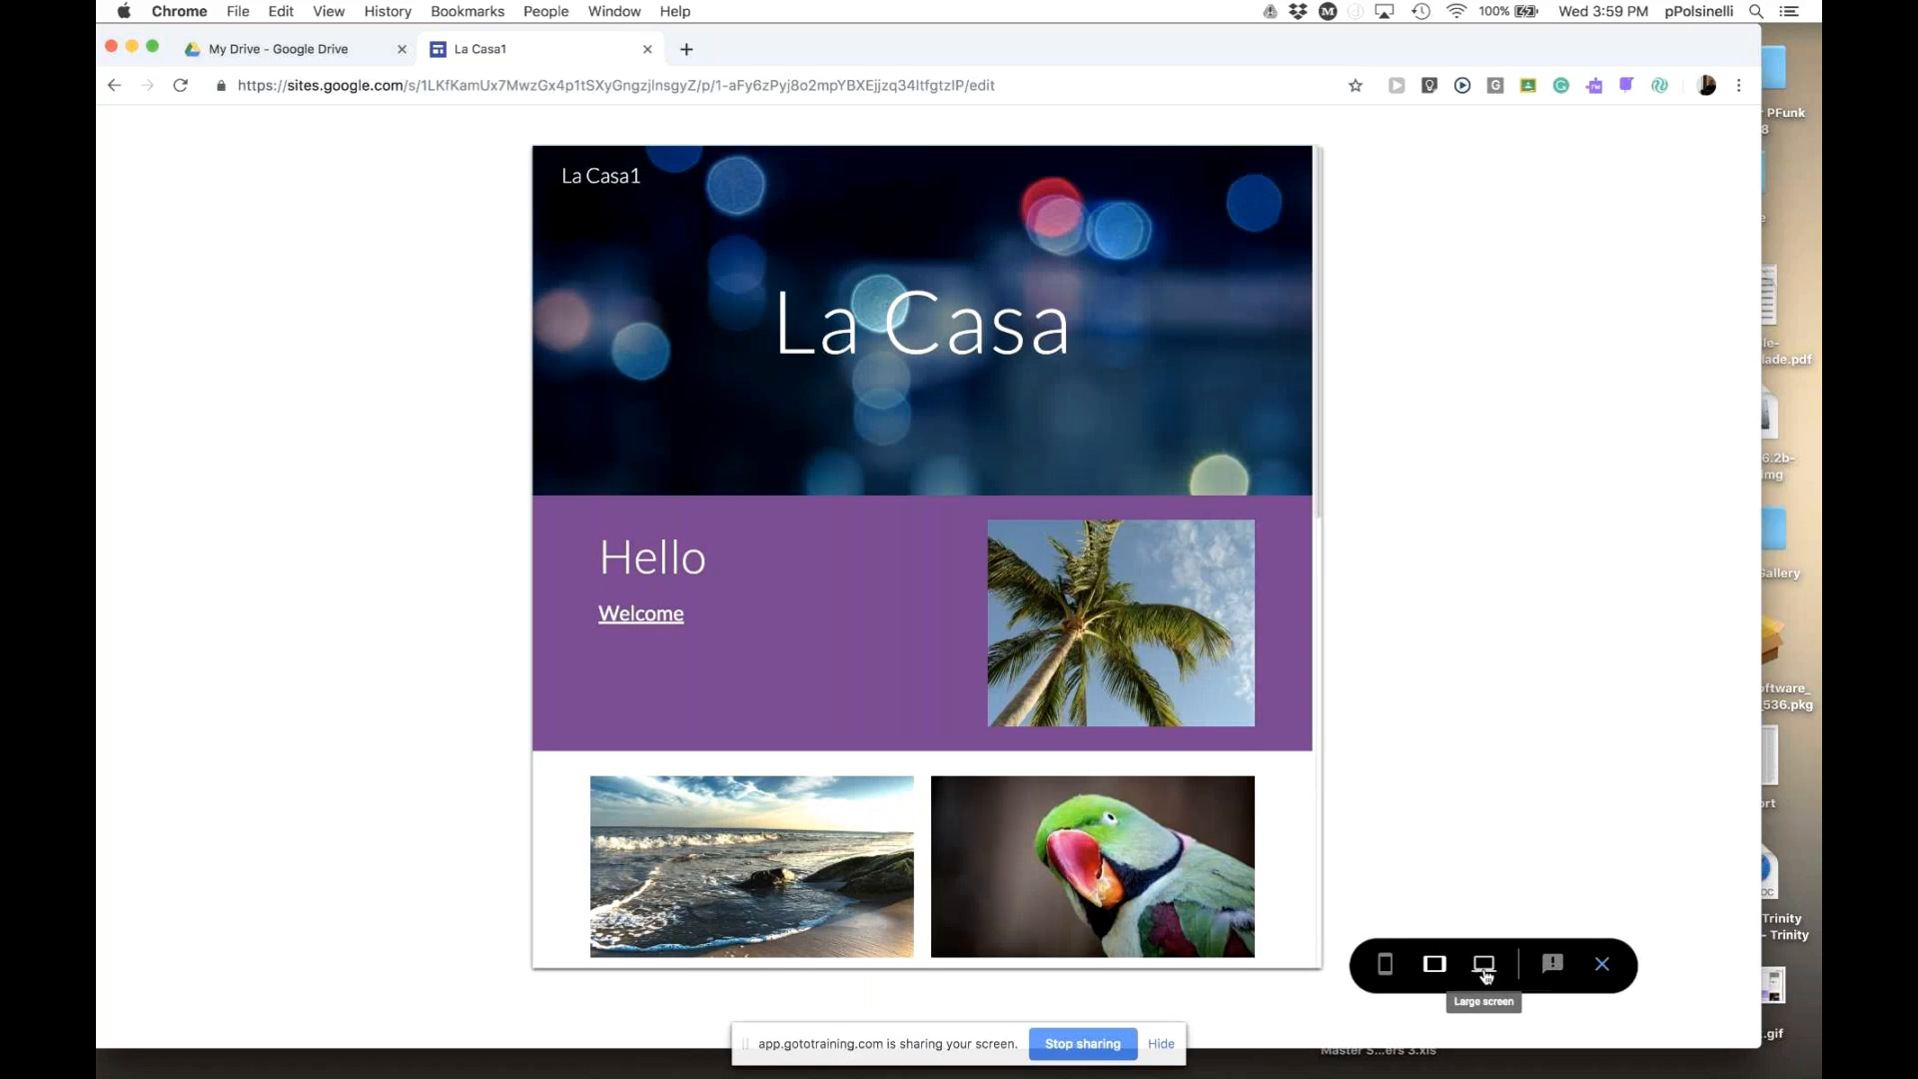
{"action": "left_click", "coordinate": [1485, 967]}
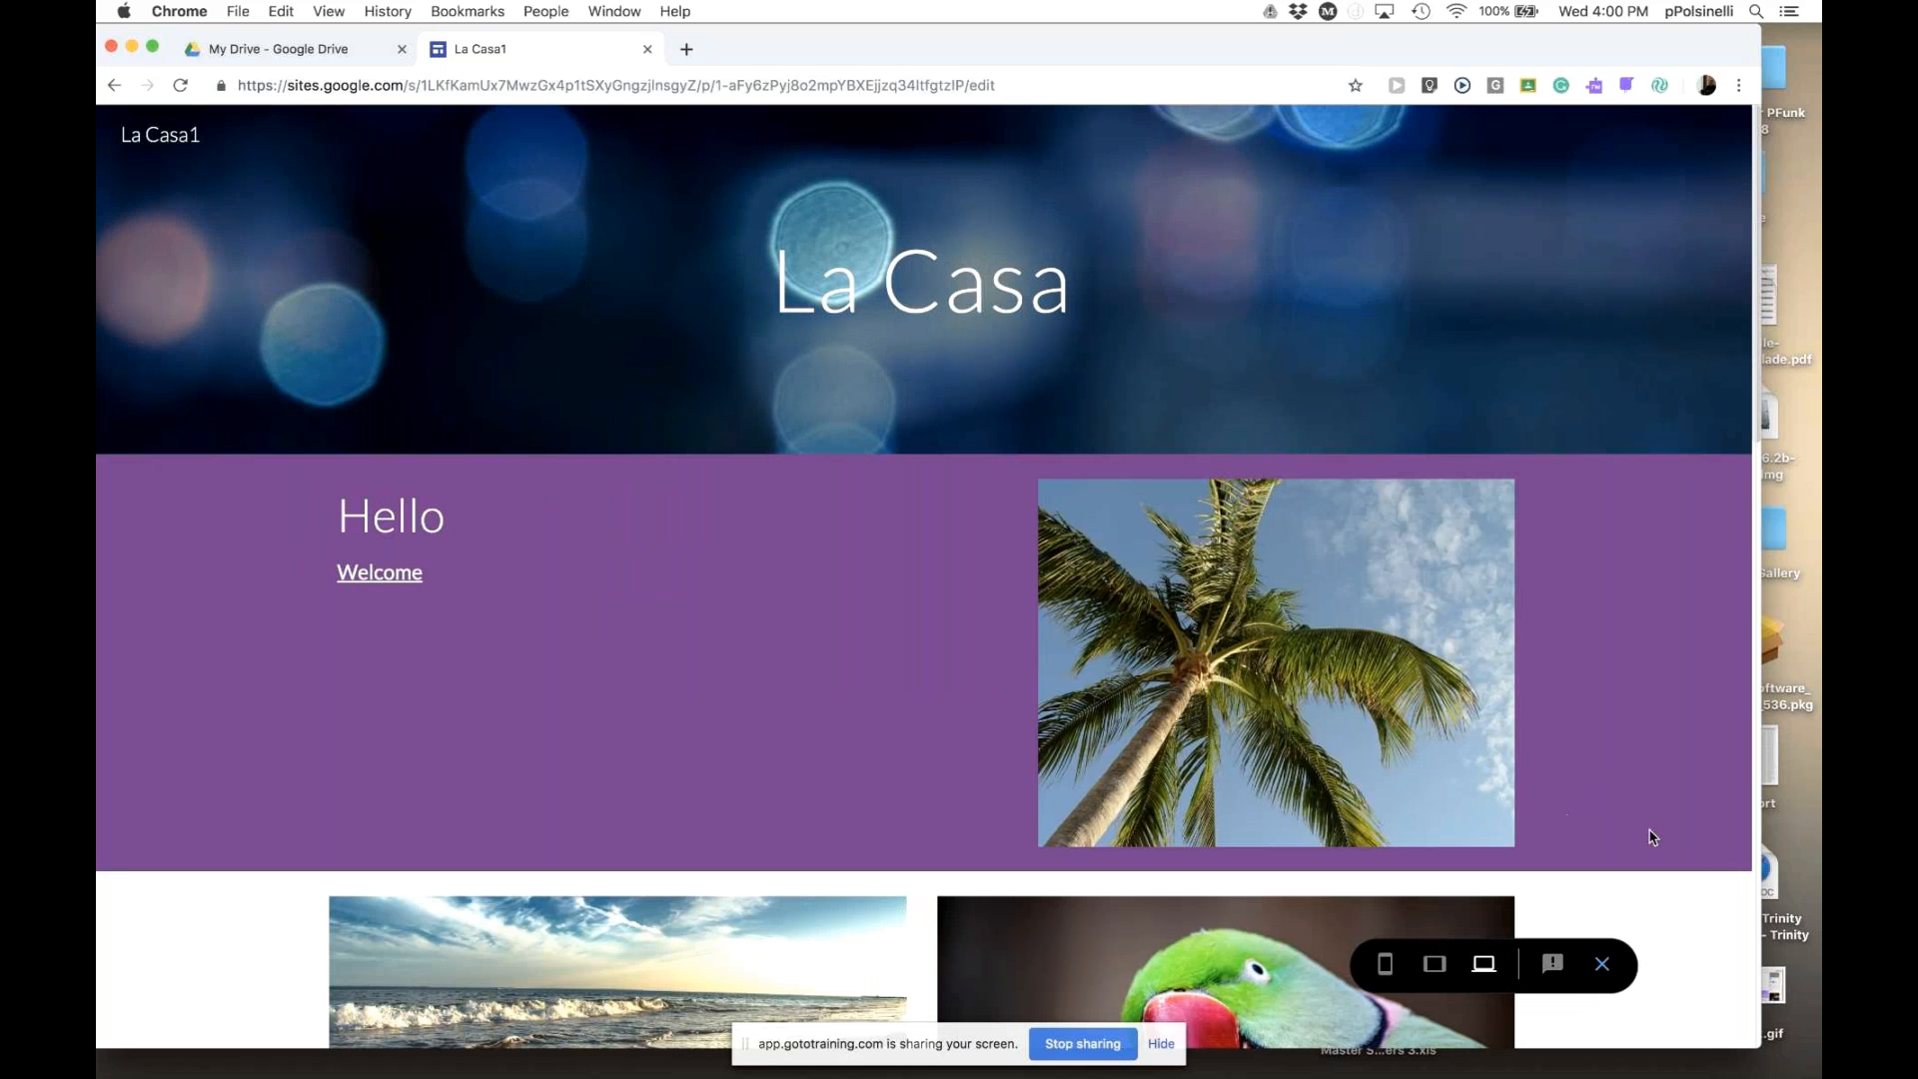
{"action": "scroll", "coordinate": [1668, 867], "scroll_direction": "down", "scroll_amount": 15}
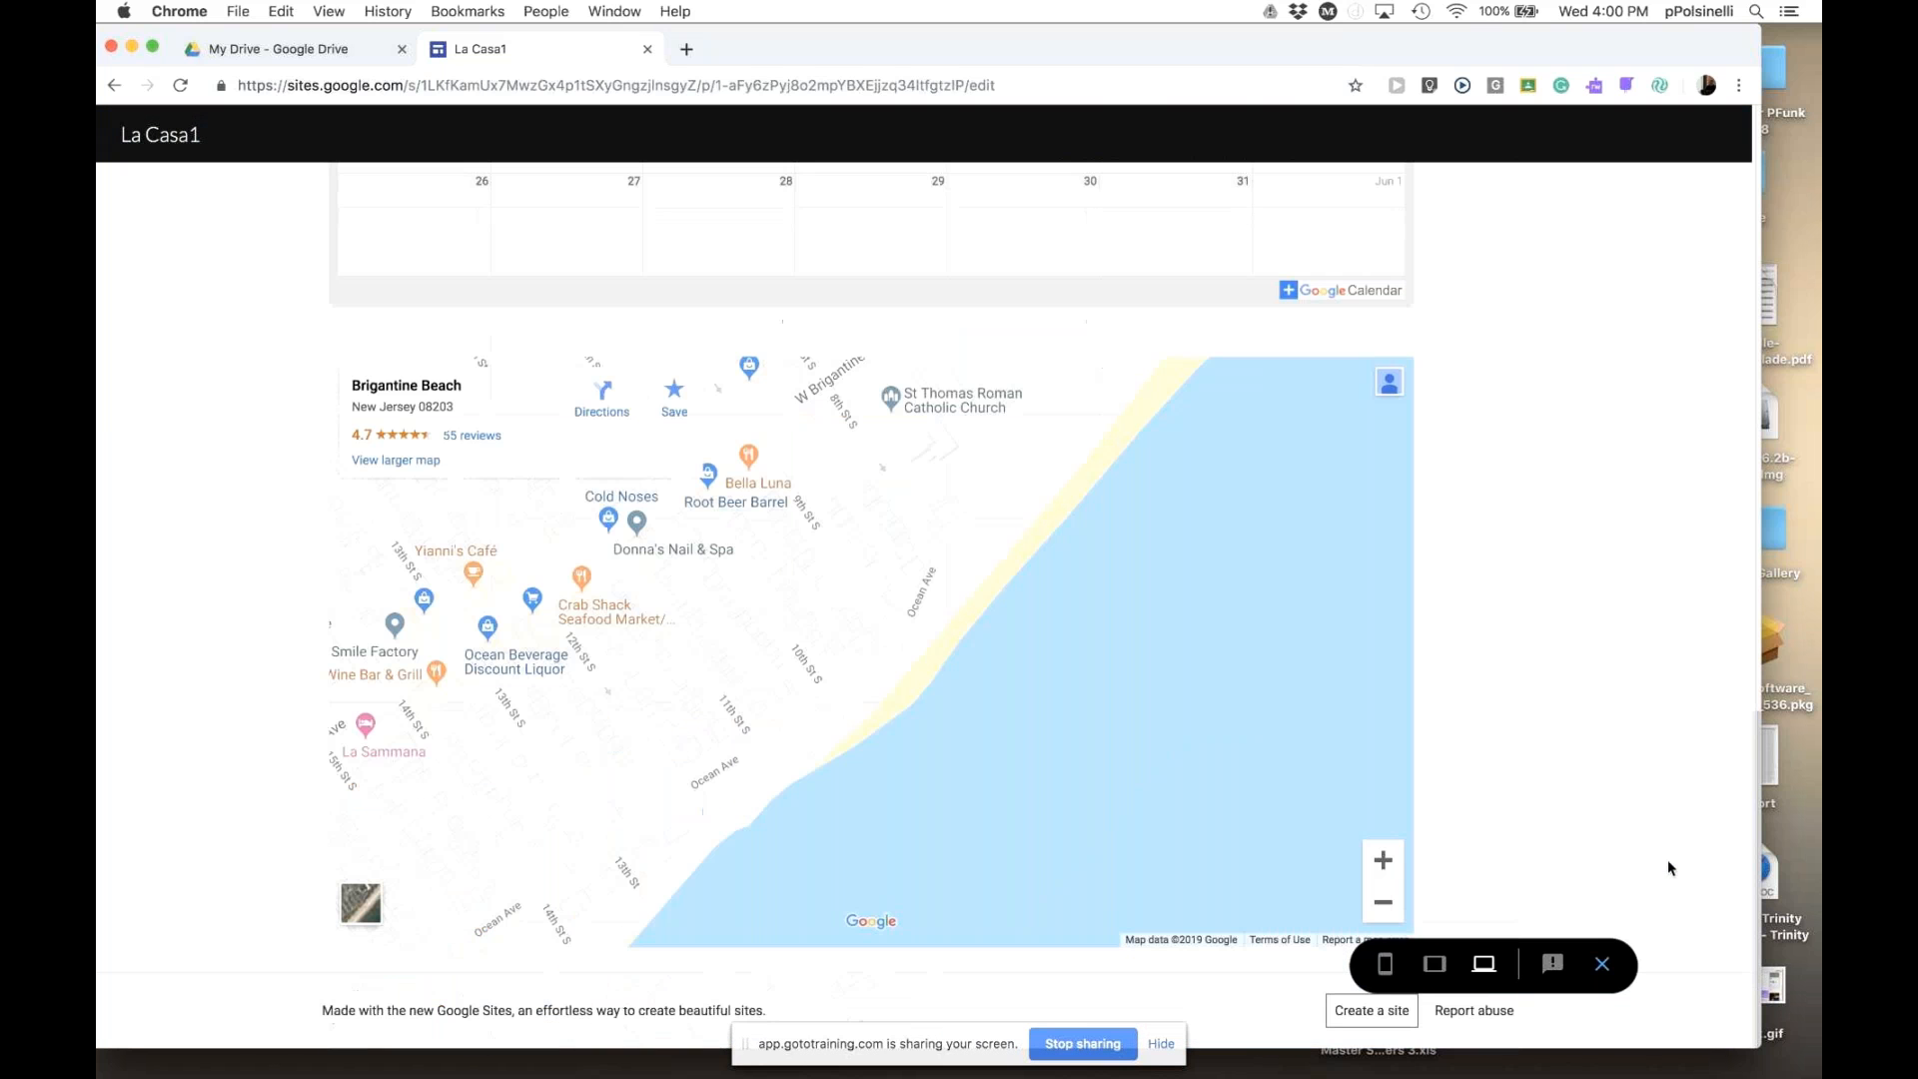
{"action": "scroll", "coordinate": [1669, 859], "scroll_direction": "up", "scroll_amount": 15}
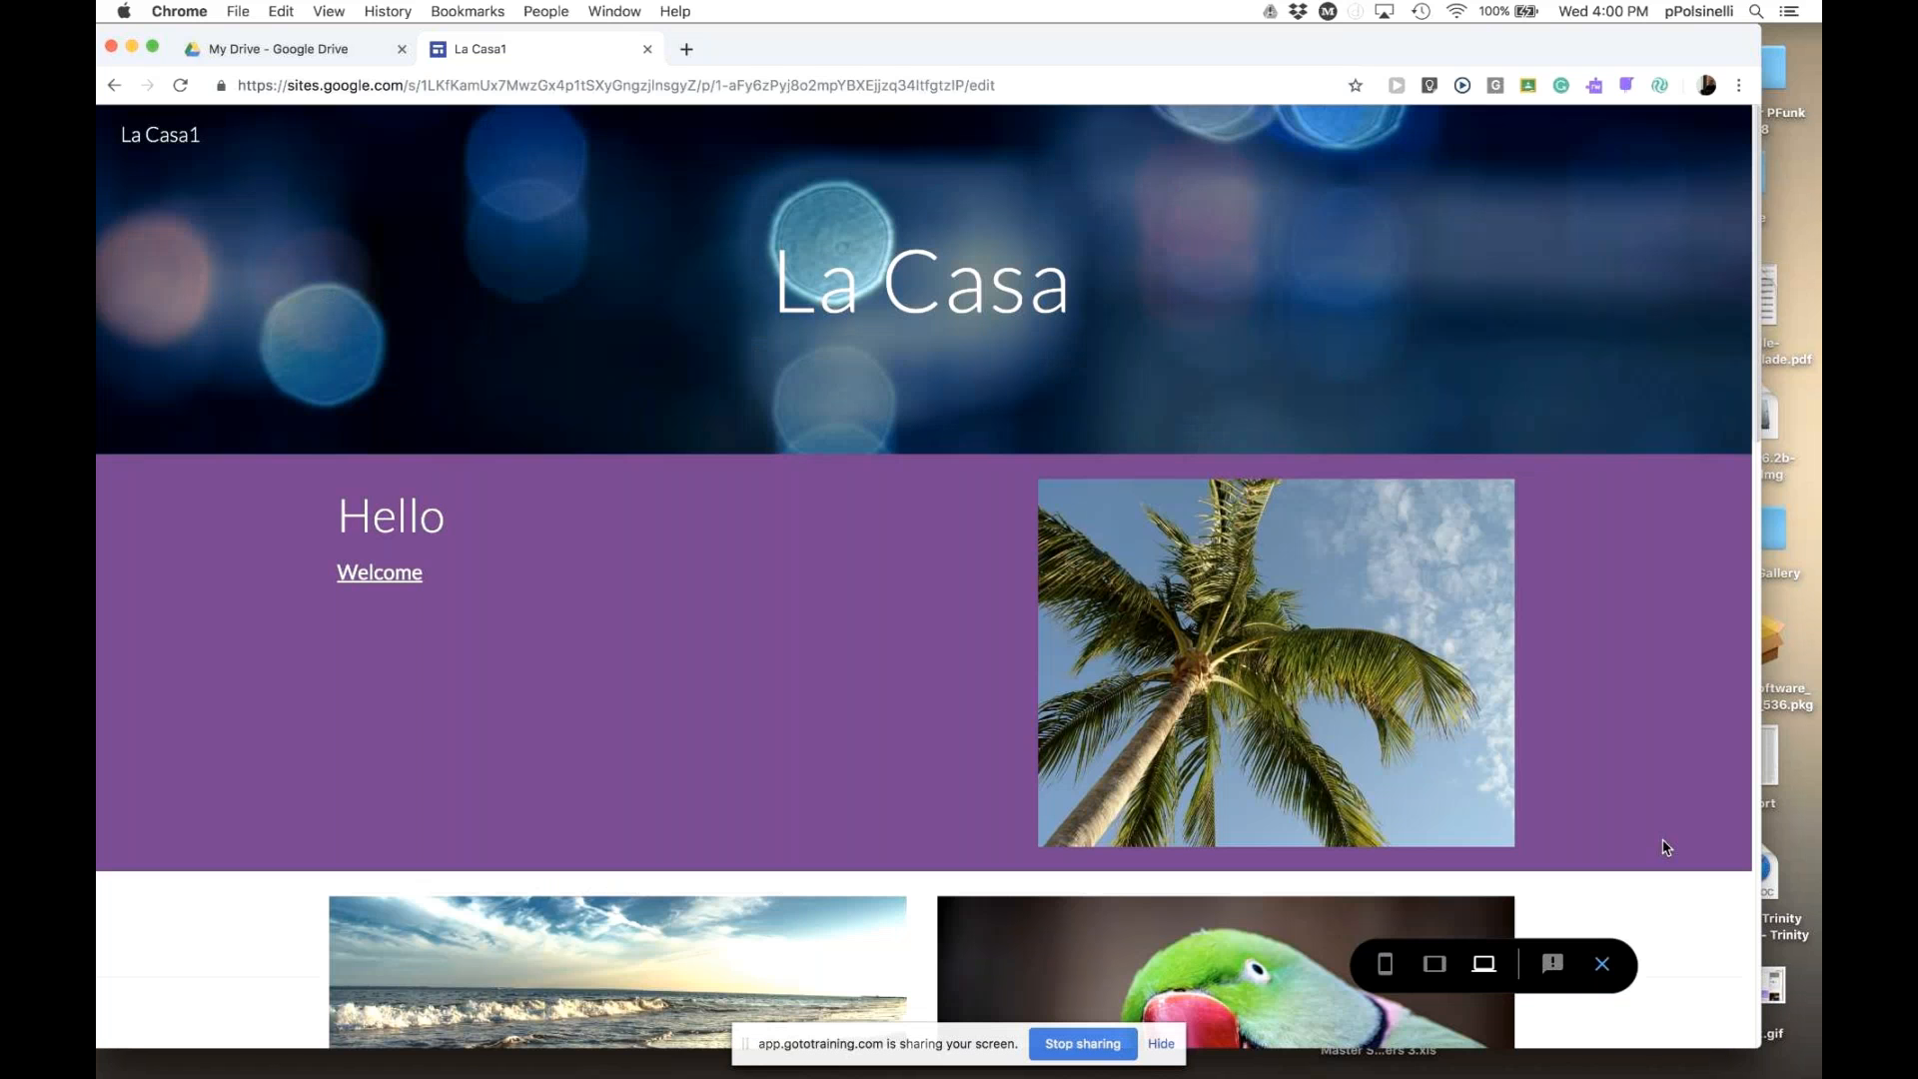
- Exit preview and scroll through the La Casa home page in the editor
{"action": "left_click", "coordinate": [1601, 965]}
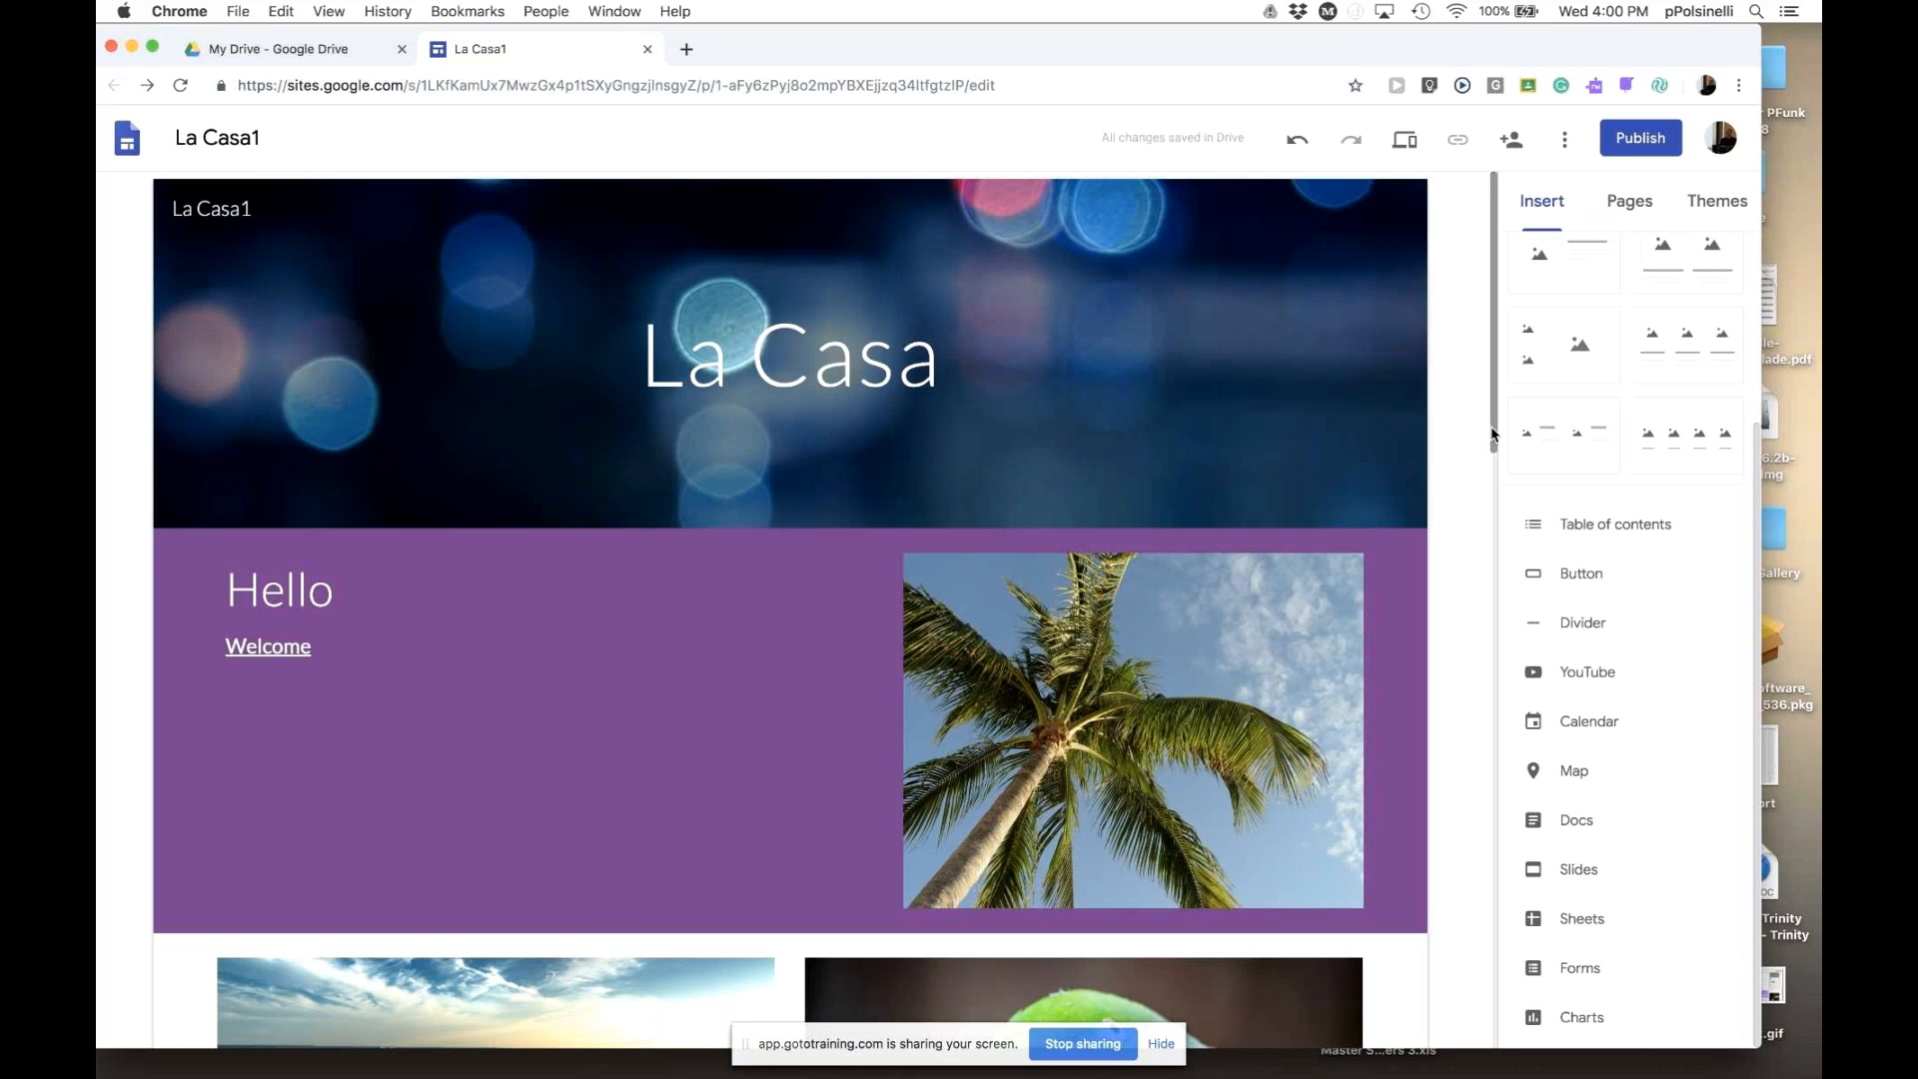
{"action": "scroll", "coordinate": [1489, 504], "scroll_direction": "down", "scroll_amount": 3}
{"action": "left_click_drag", "start_coordinate": [1489, 511], "coordinate": [1451, 1015]}
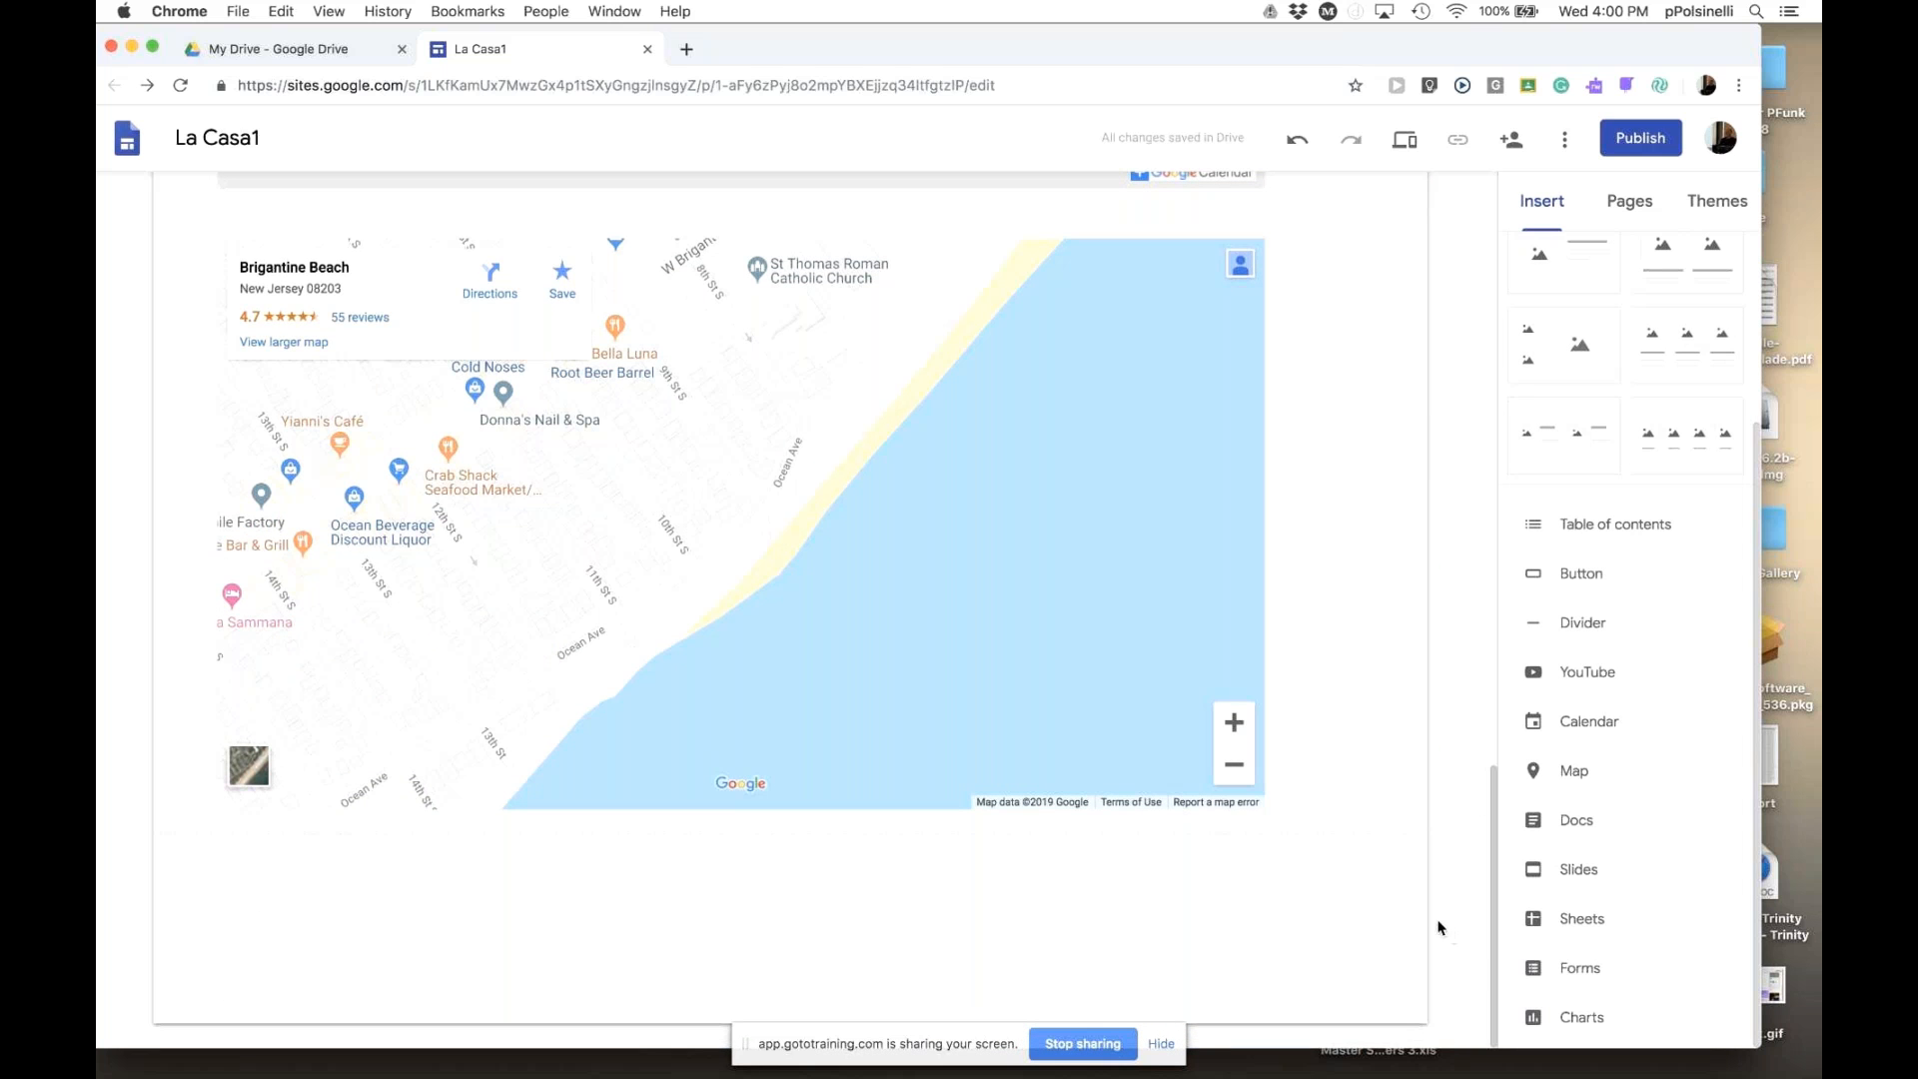
{"action": "scroll", "coordinate": [1486, 907], "scroll_direction": "up", "scroll_amount": 2}
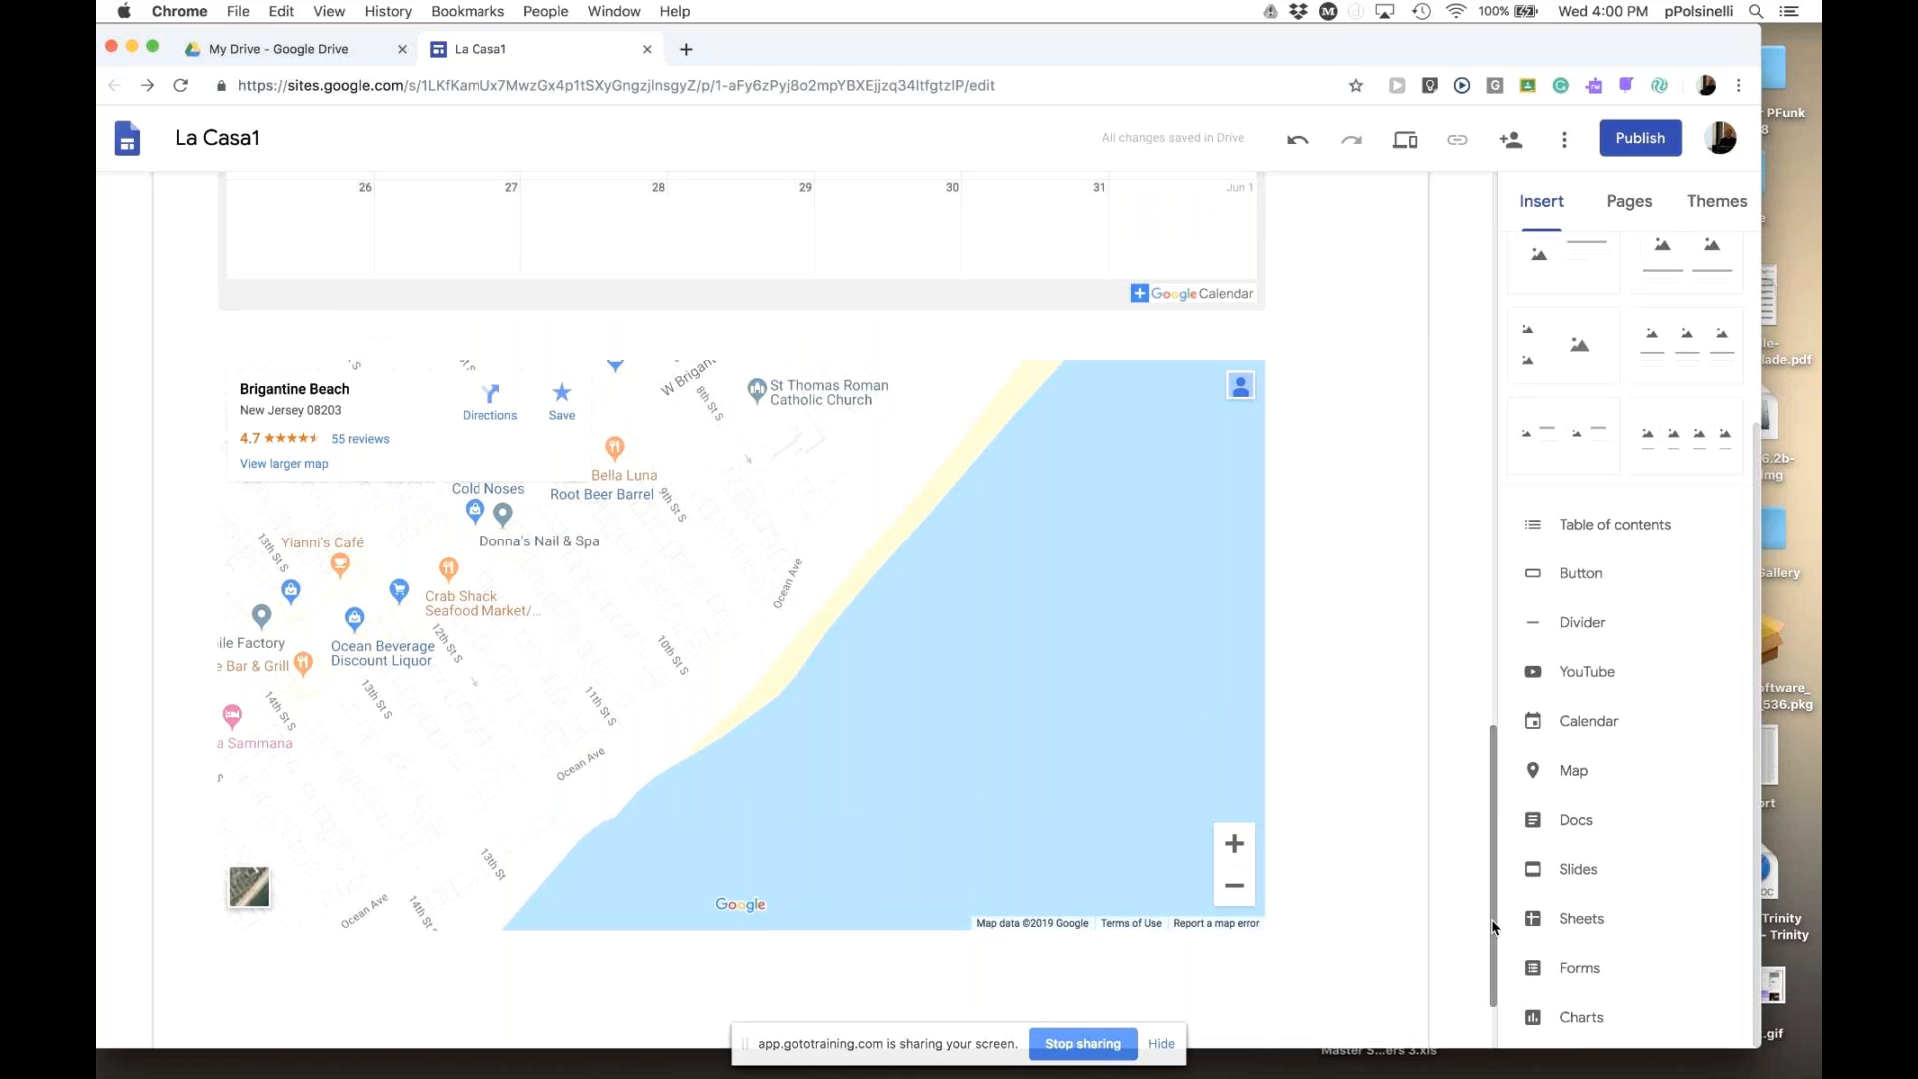
{"action": "scroll", "coordinate": [1495, 814], "scroll_direction": "up", "scroll_amount": 1}
{"action": "scroll", "coordinate": [1496, 814], "scroll_direction": "up", "scroll_amount": 10}
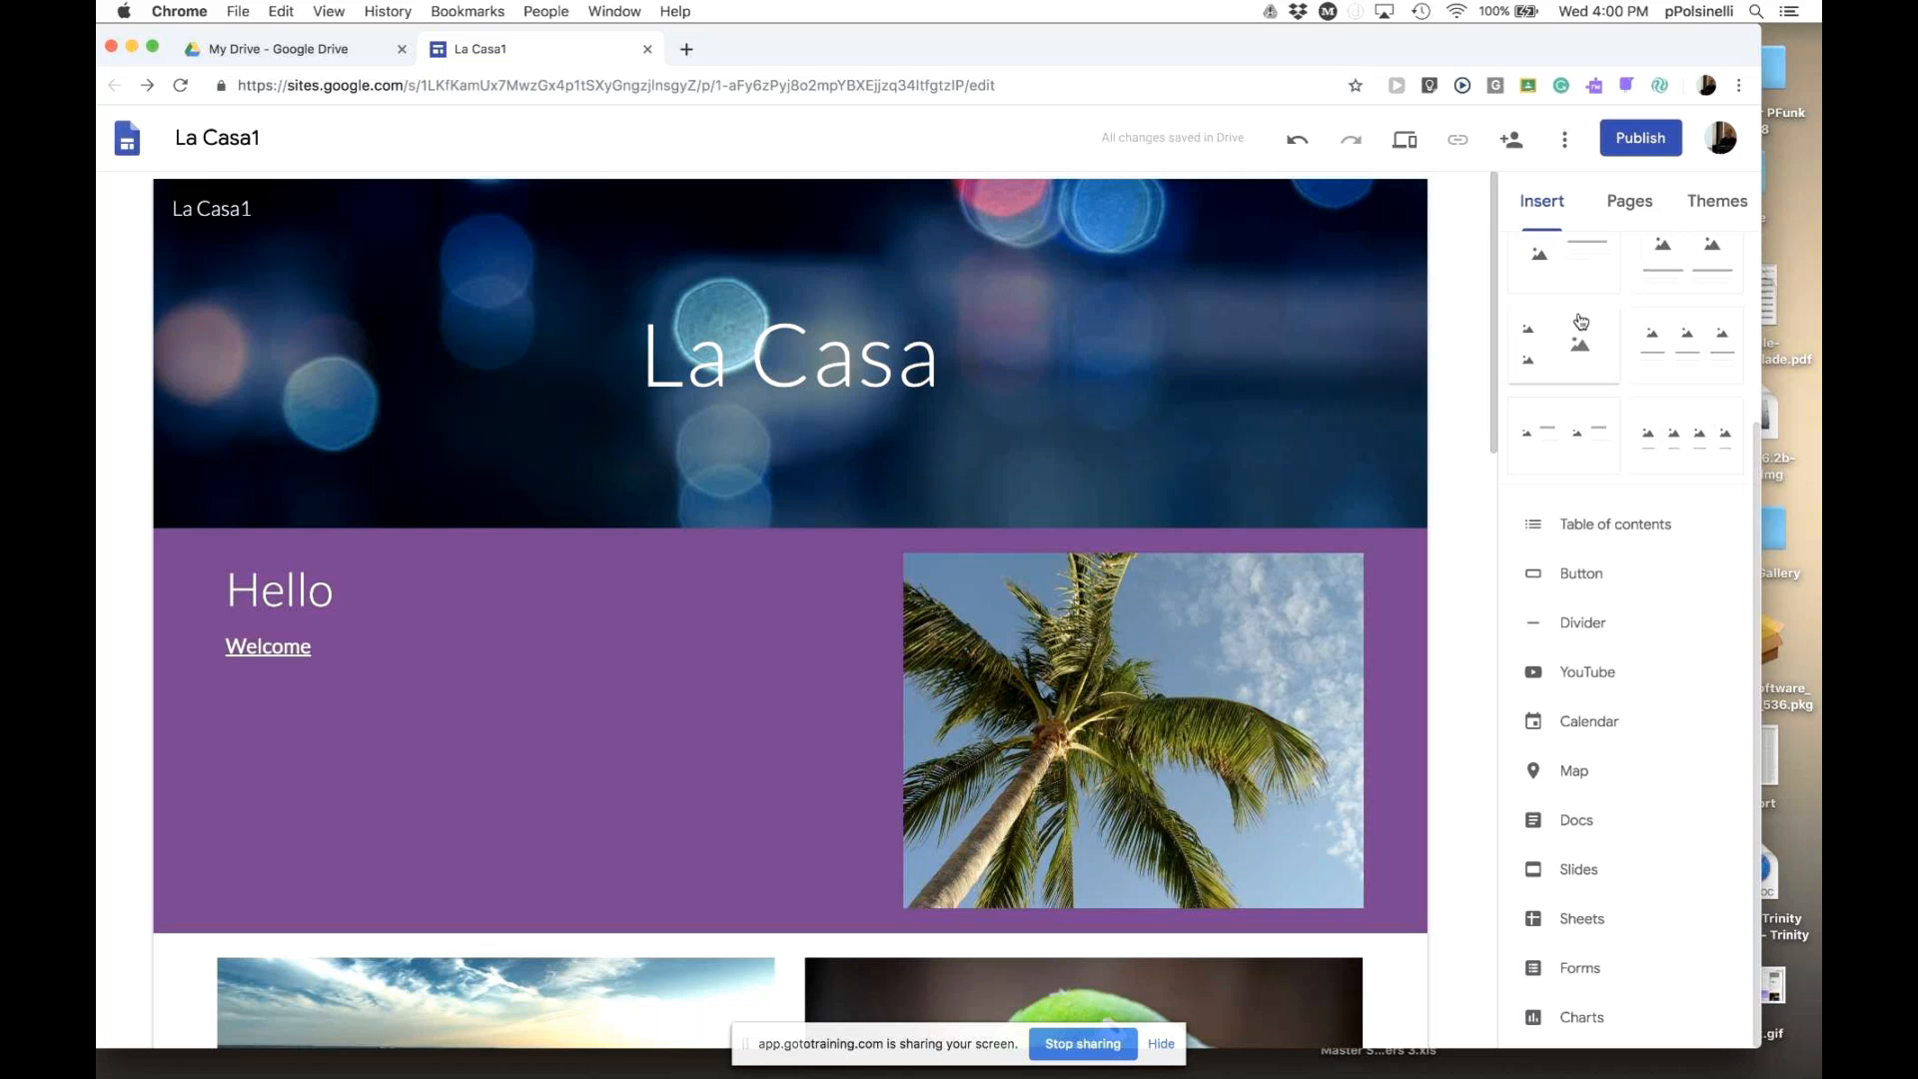
- Create a new page named 'Resources' from the Pages panel
{"action": "left_click", "coordinate": [1629, 205]}
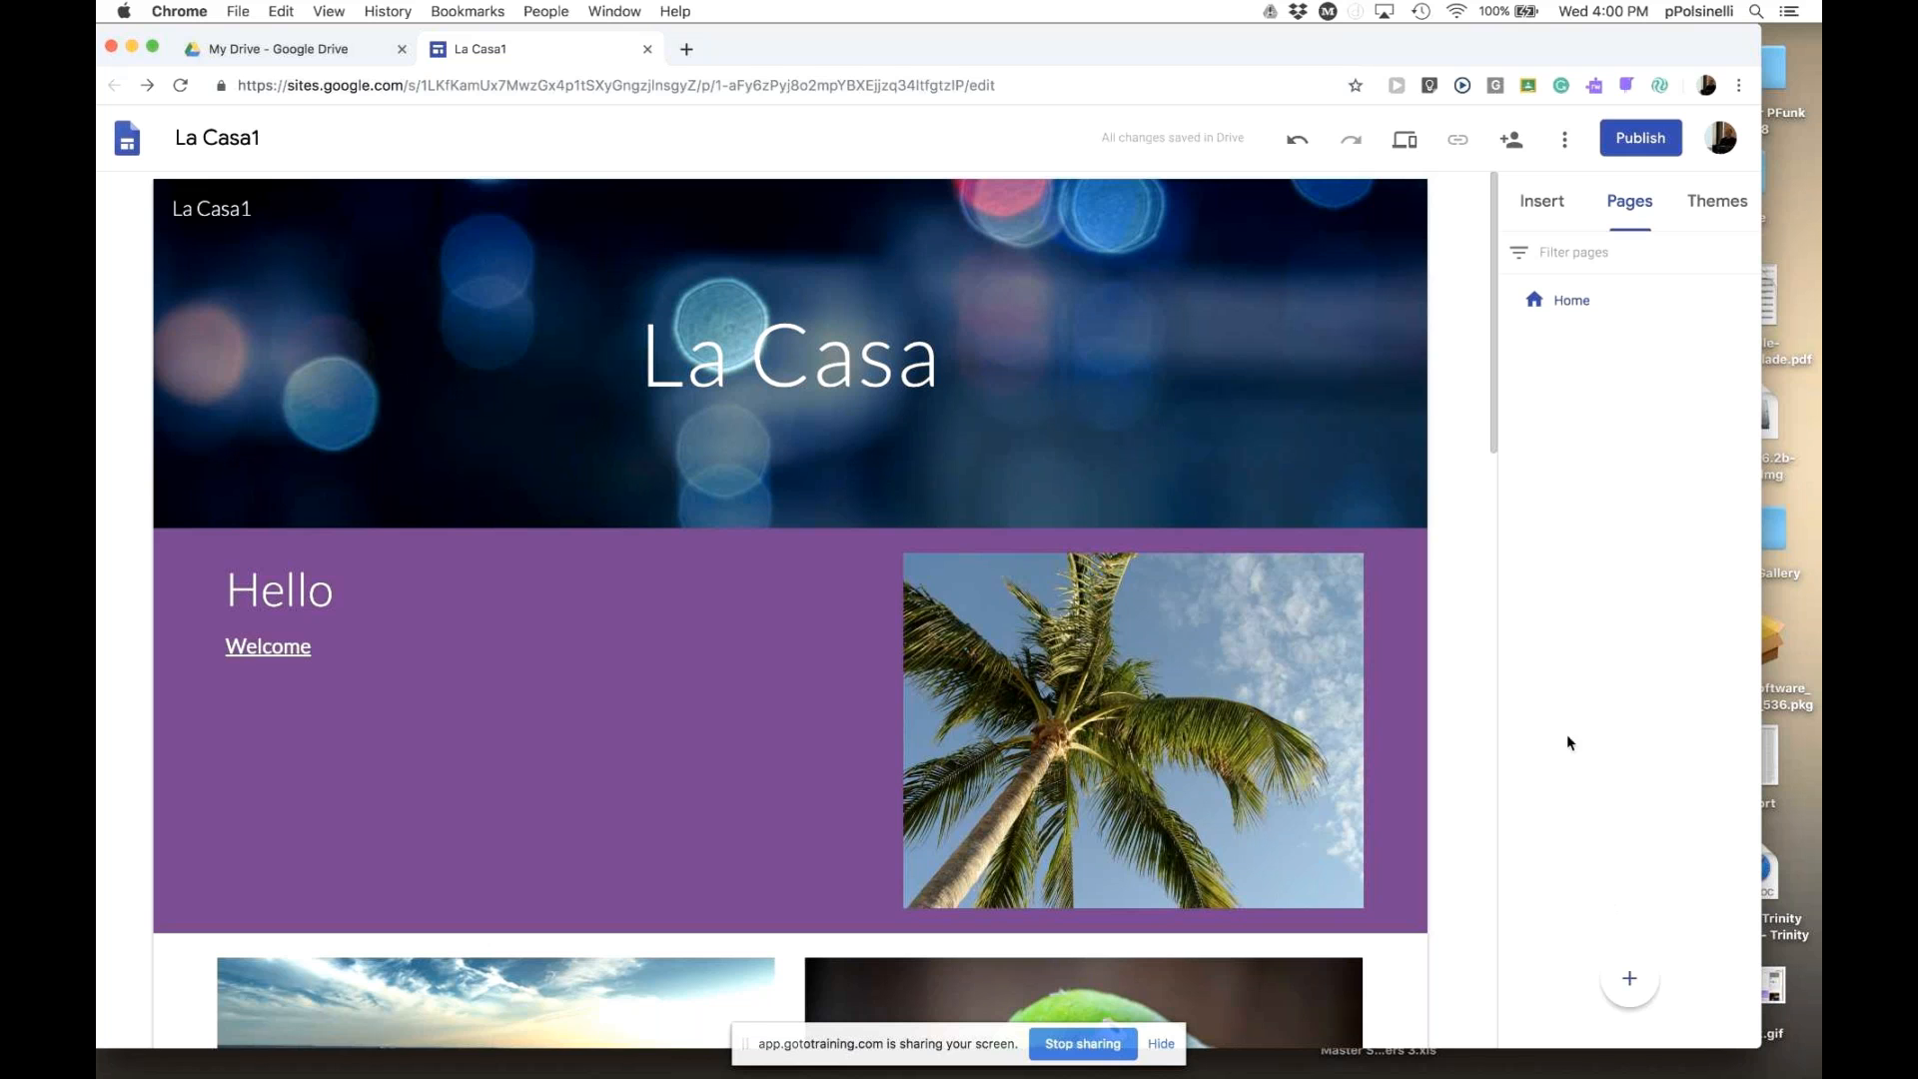
{"action": "mouse_move", "coordinate": [1629, 989]}
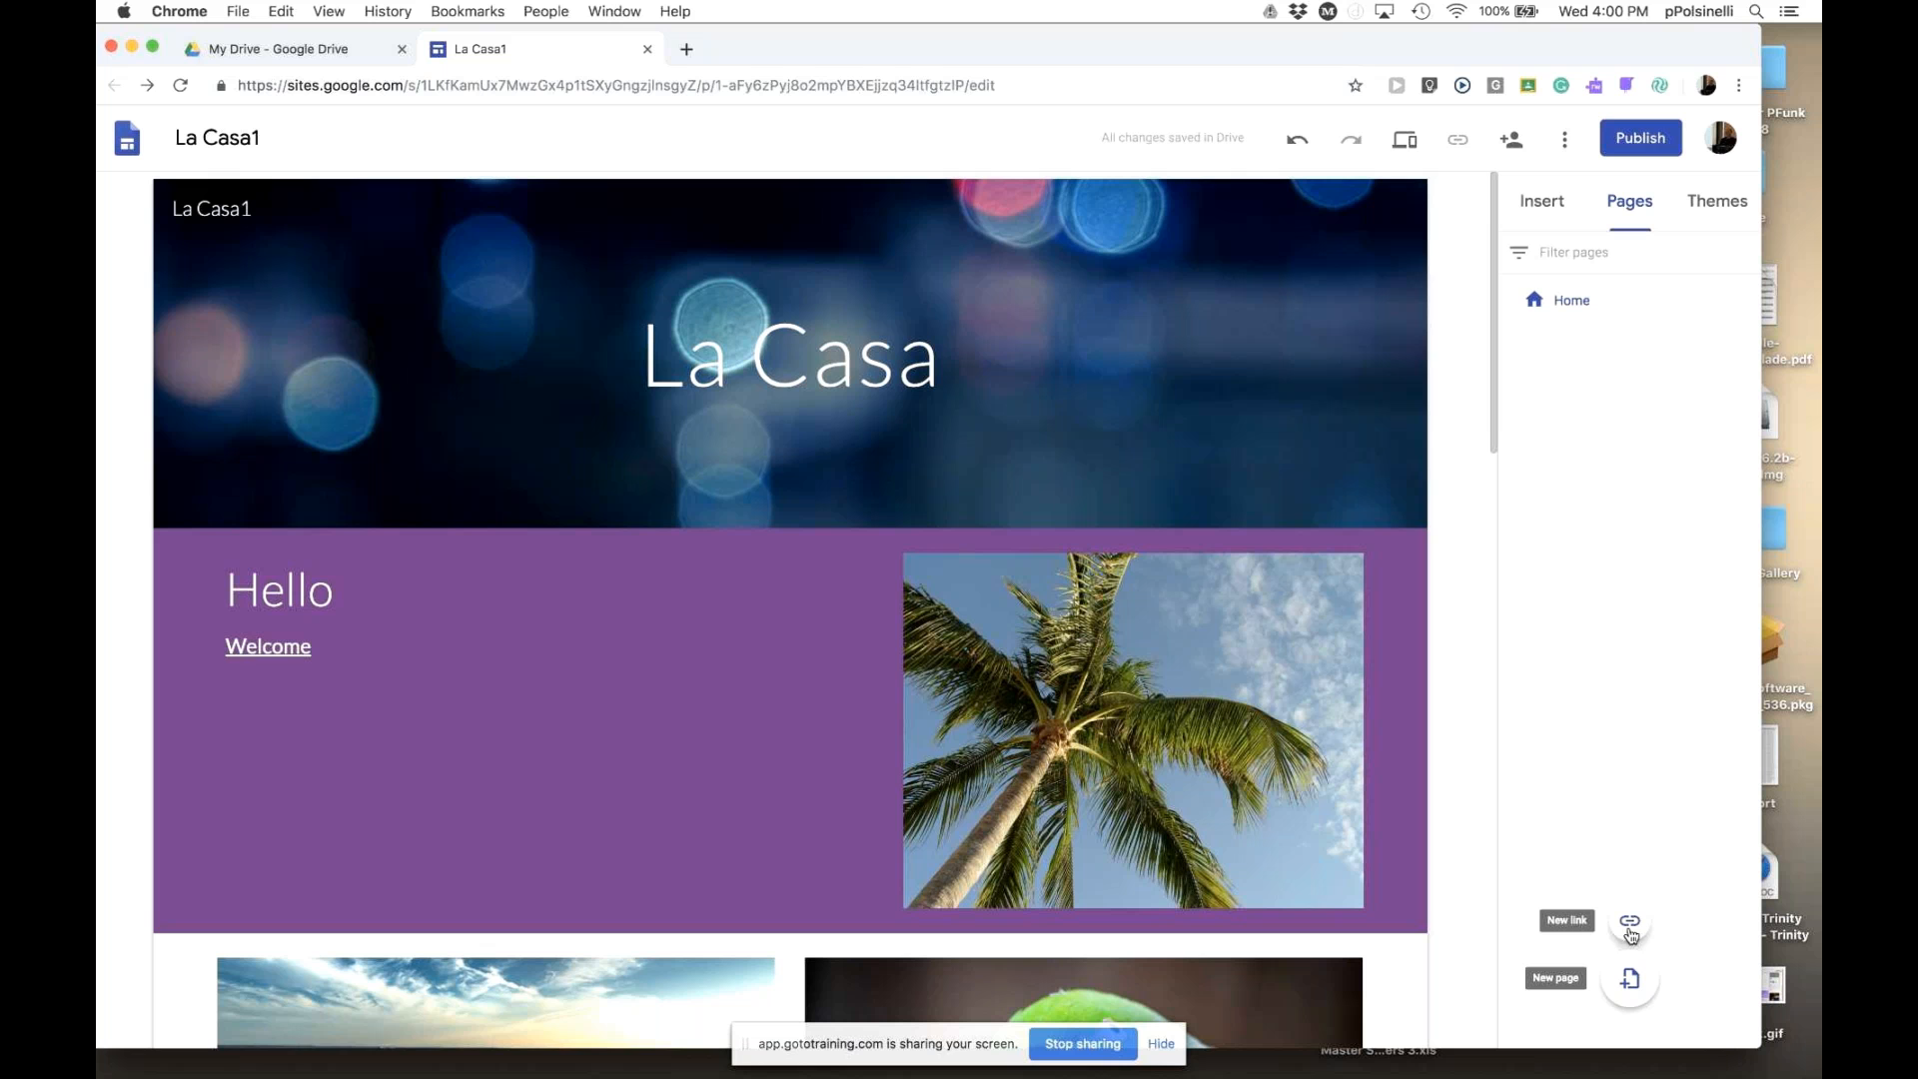
{"action": "left_click", "coordinate": [1629, 984]}
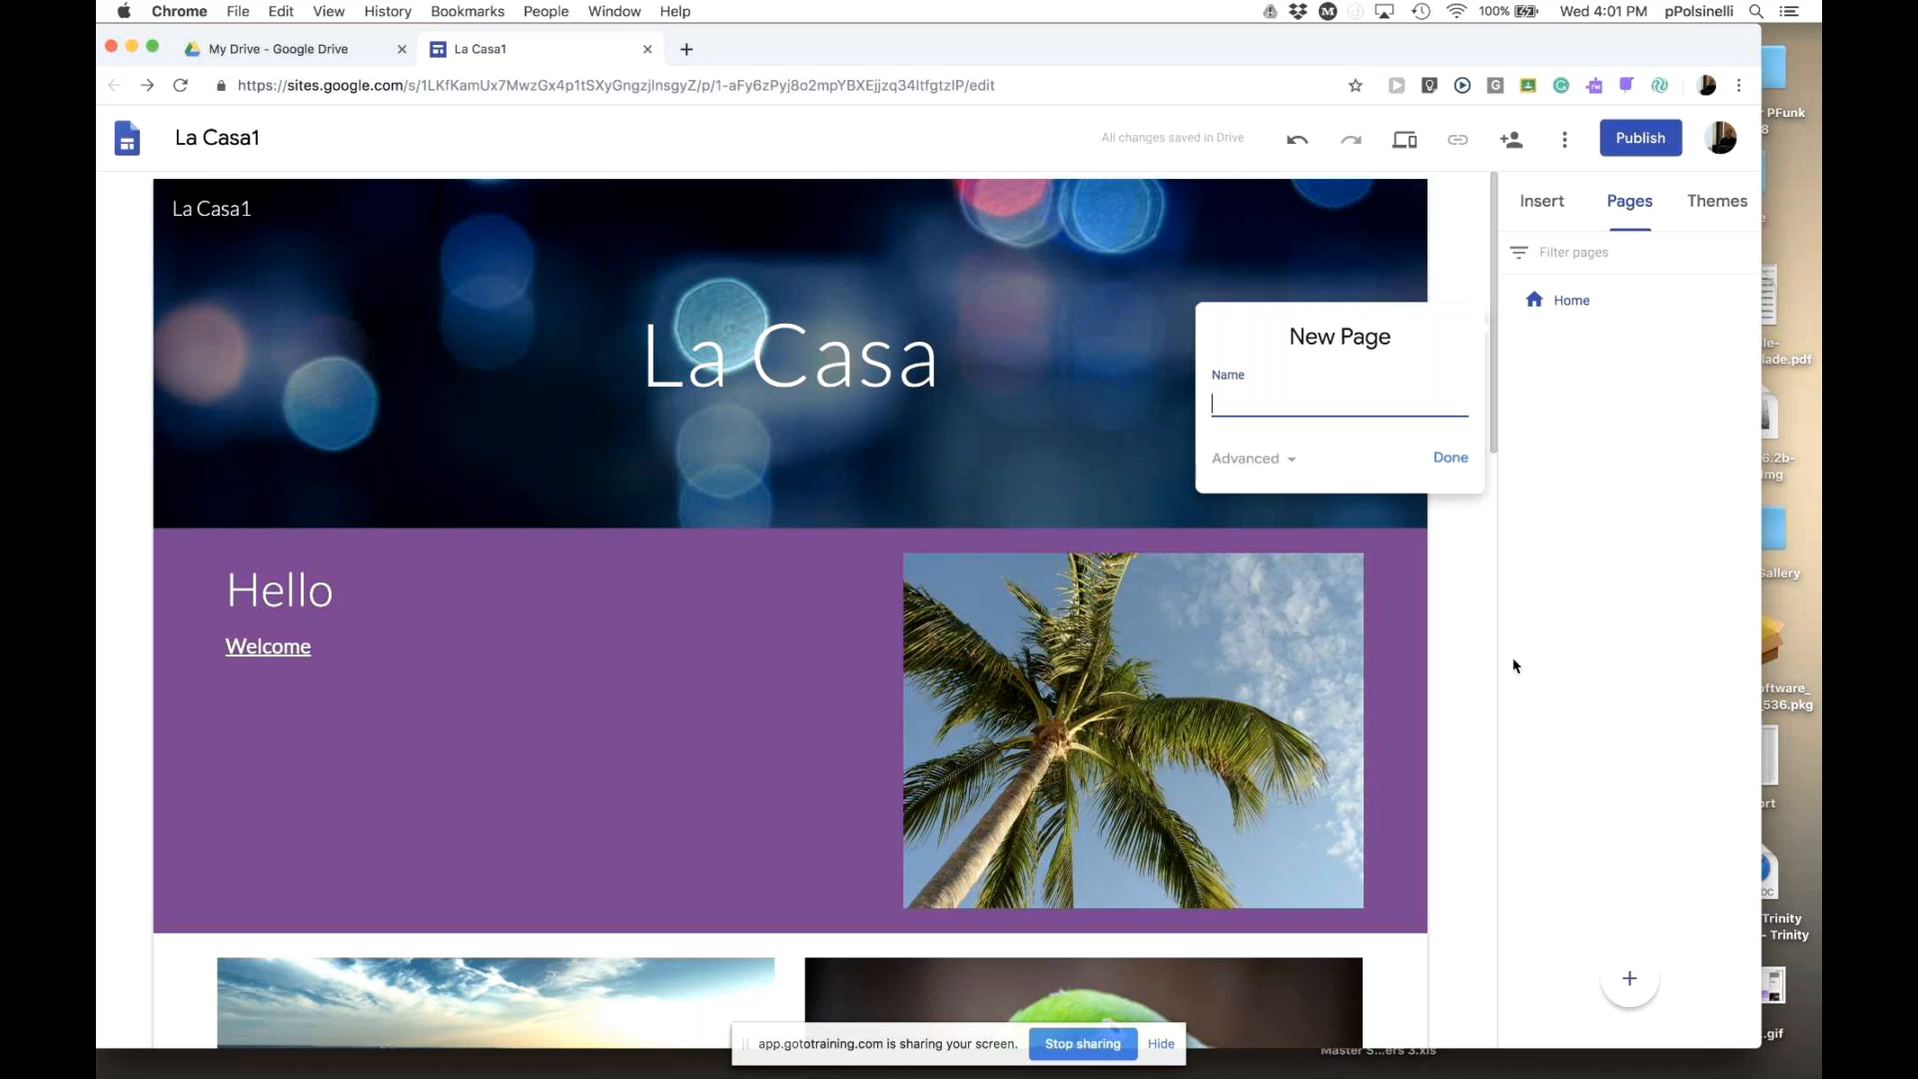
{"action": "type", "text": "Resources"}
{"action": "left_click", "coordinate": [1452, 464]}
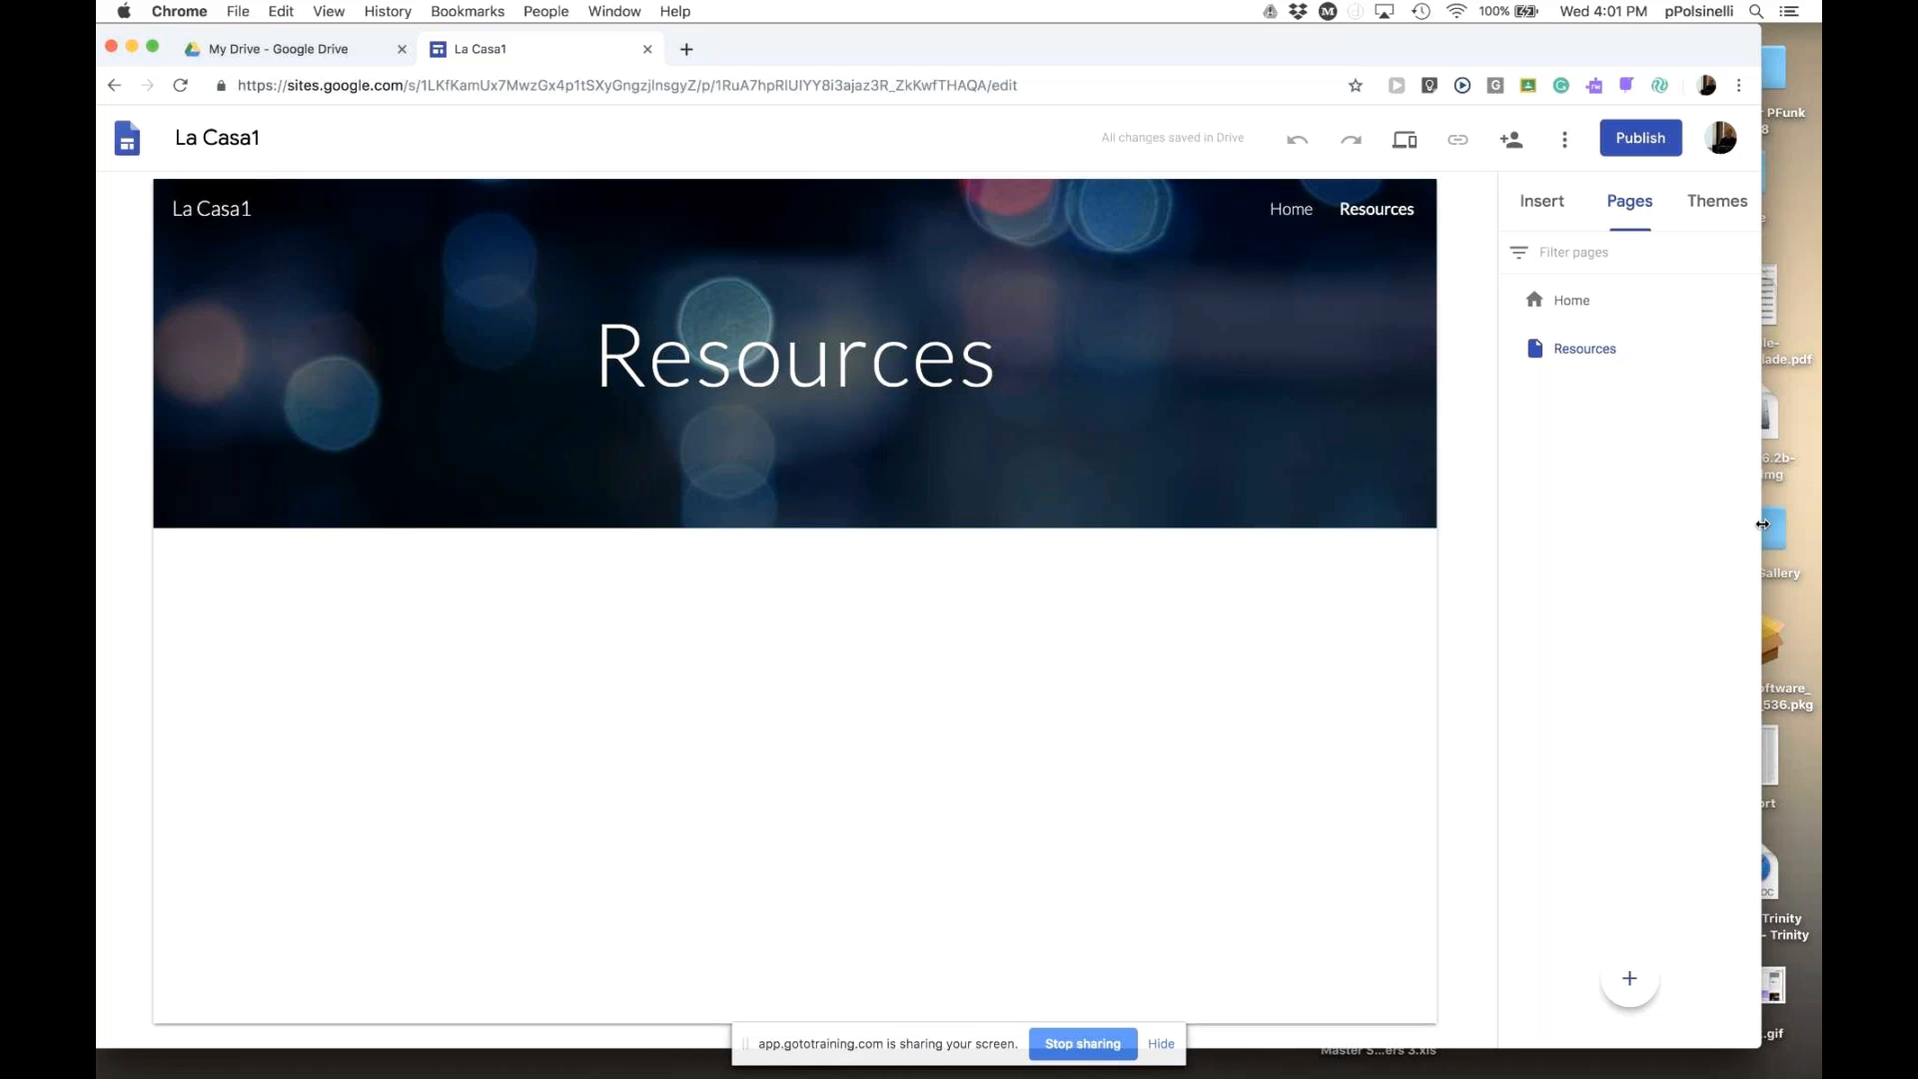
- Add two more pages, 'Dining' and 'Hotels', to the site
{"action": "left_click", "coordinate": [1292, 210]}
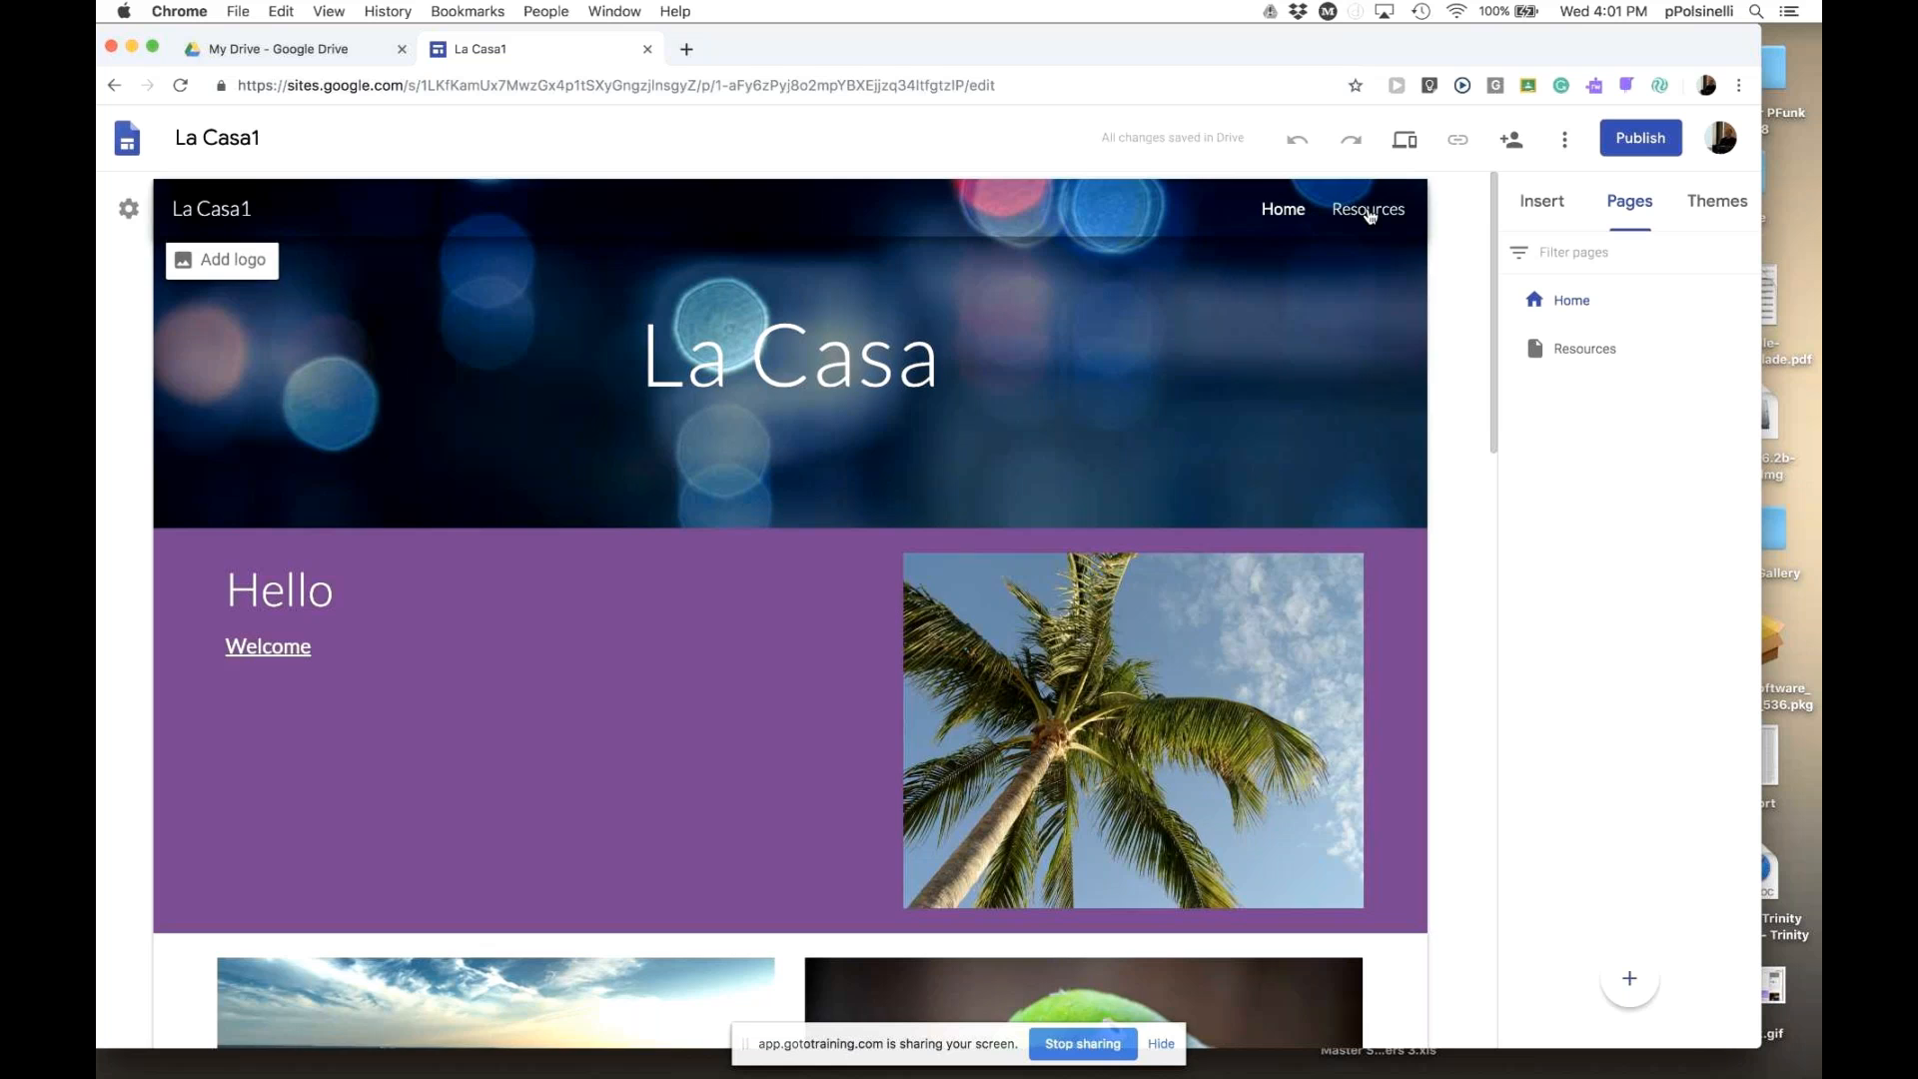
{"action": "left_click", "coordinate": [1369, 211]}
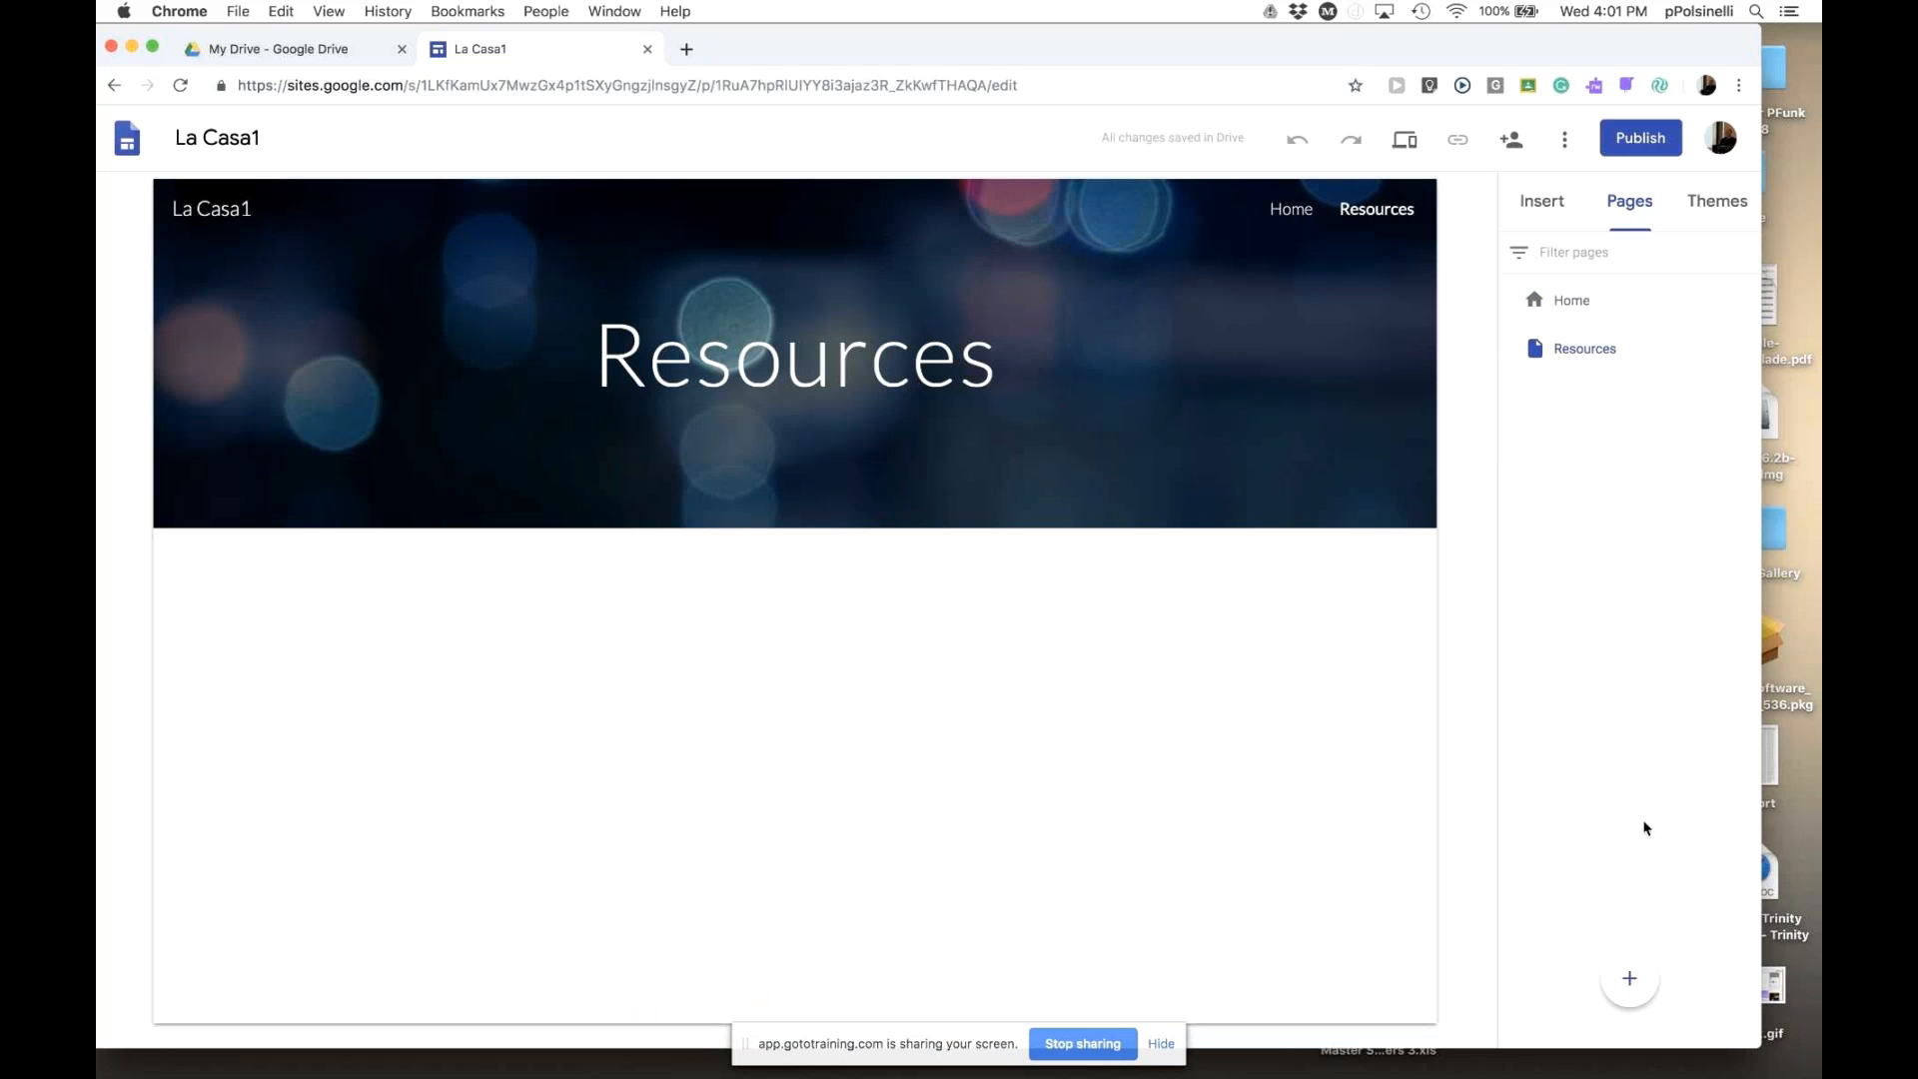
{"action": "left_click", "coordinate": [1628, 979]}
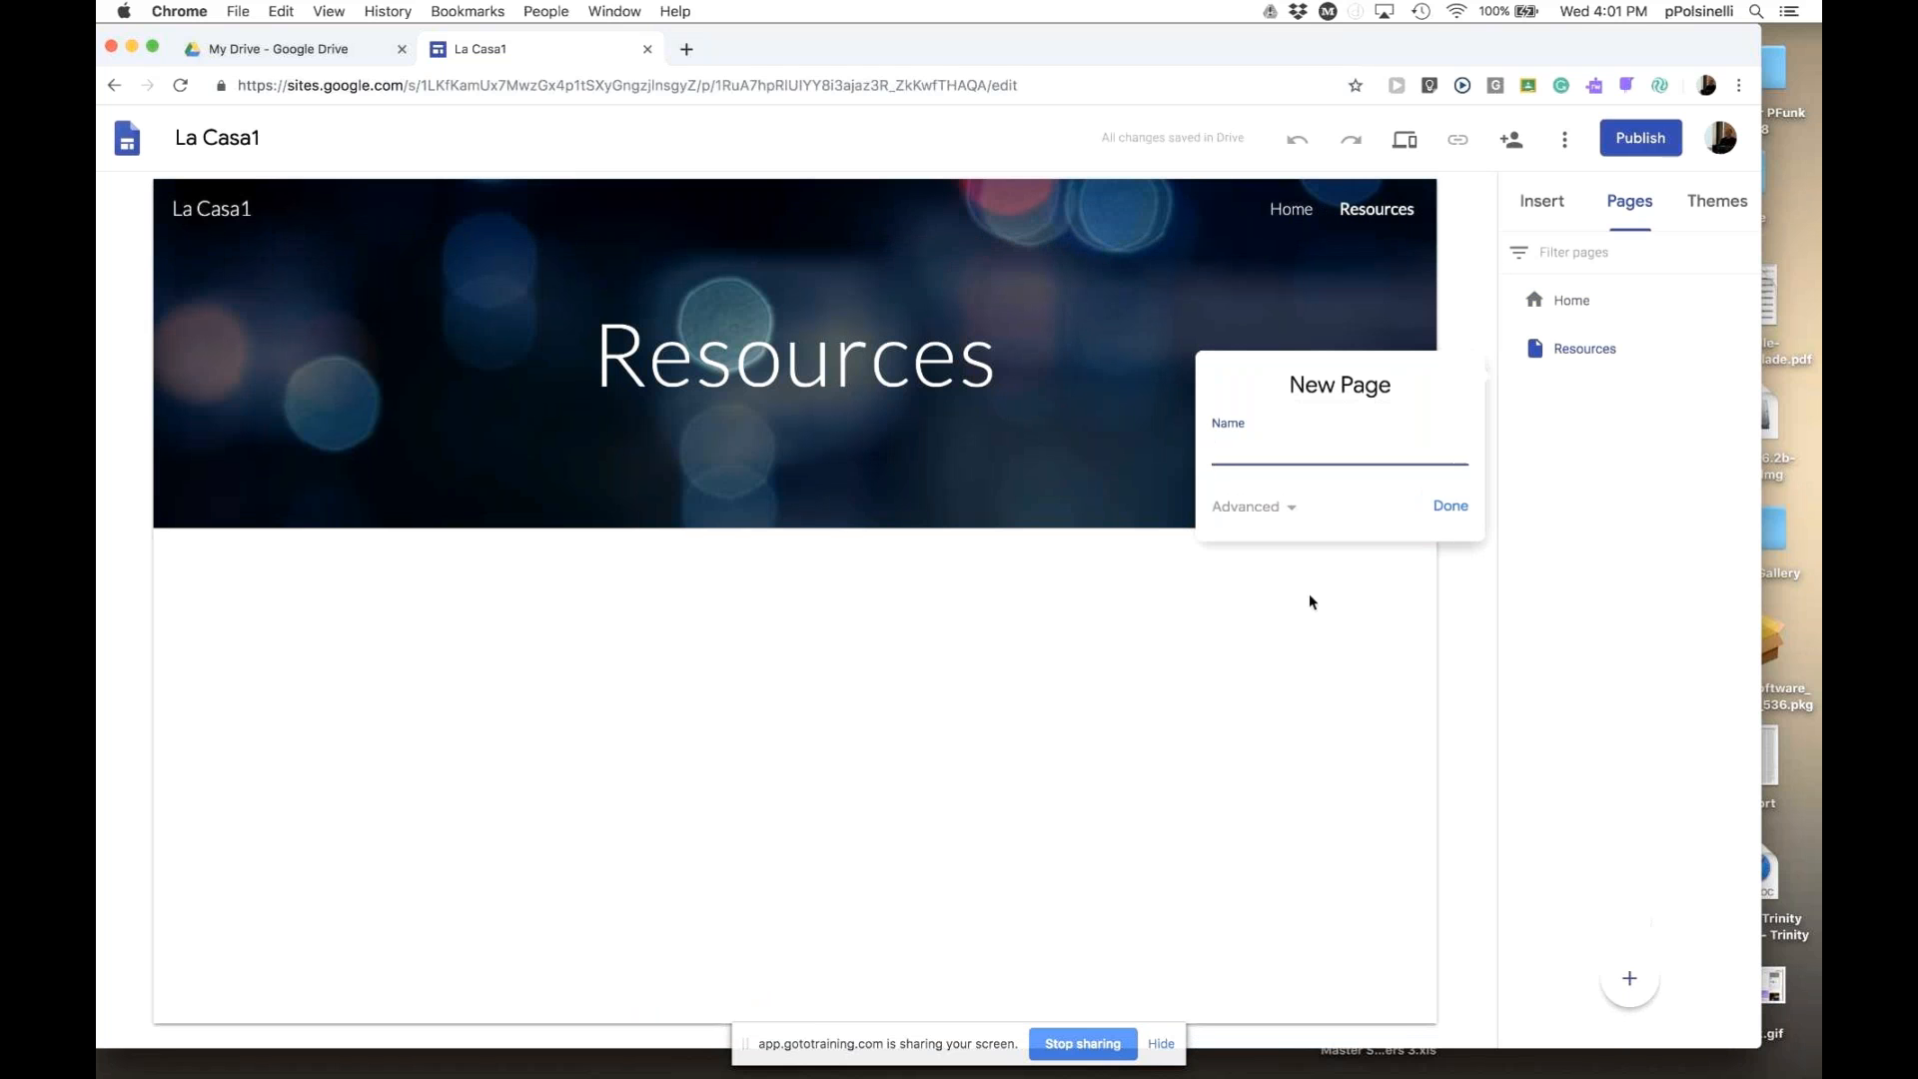
{"action": "type", "text": "Dining"}
{"action": "left_click", "coordinate": [1452, 510]}
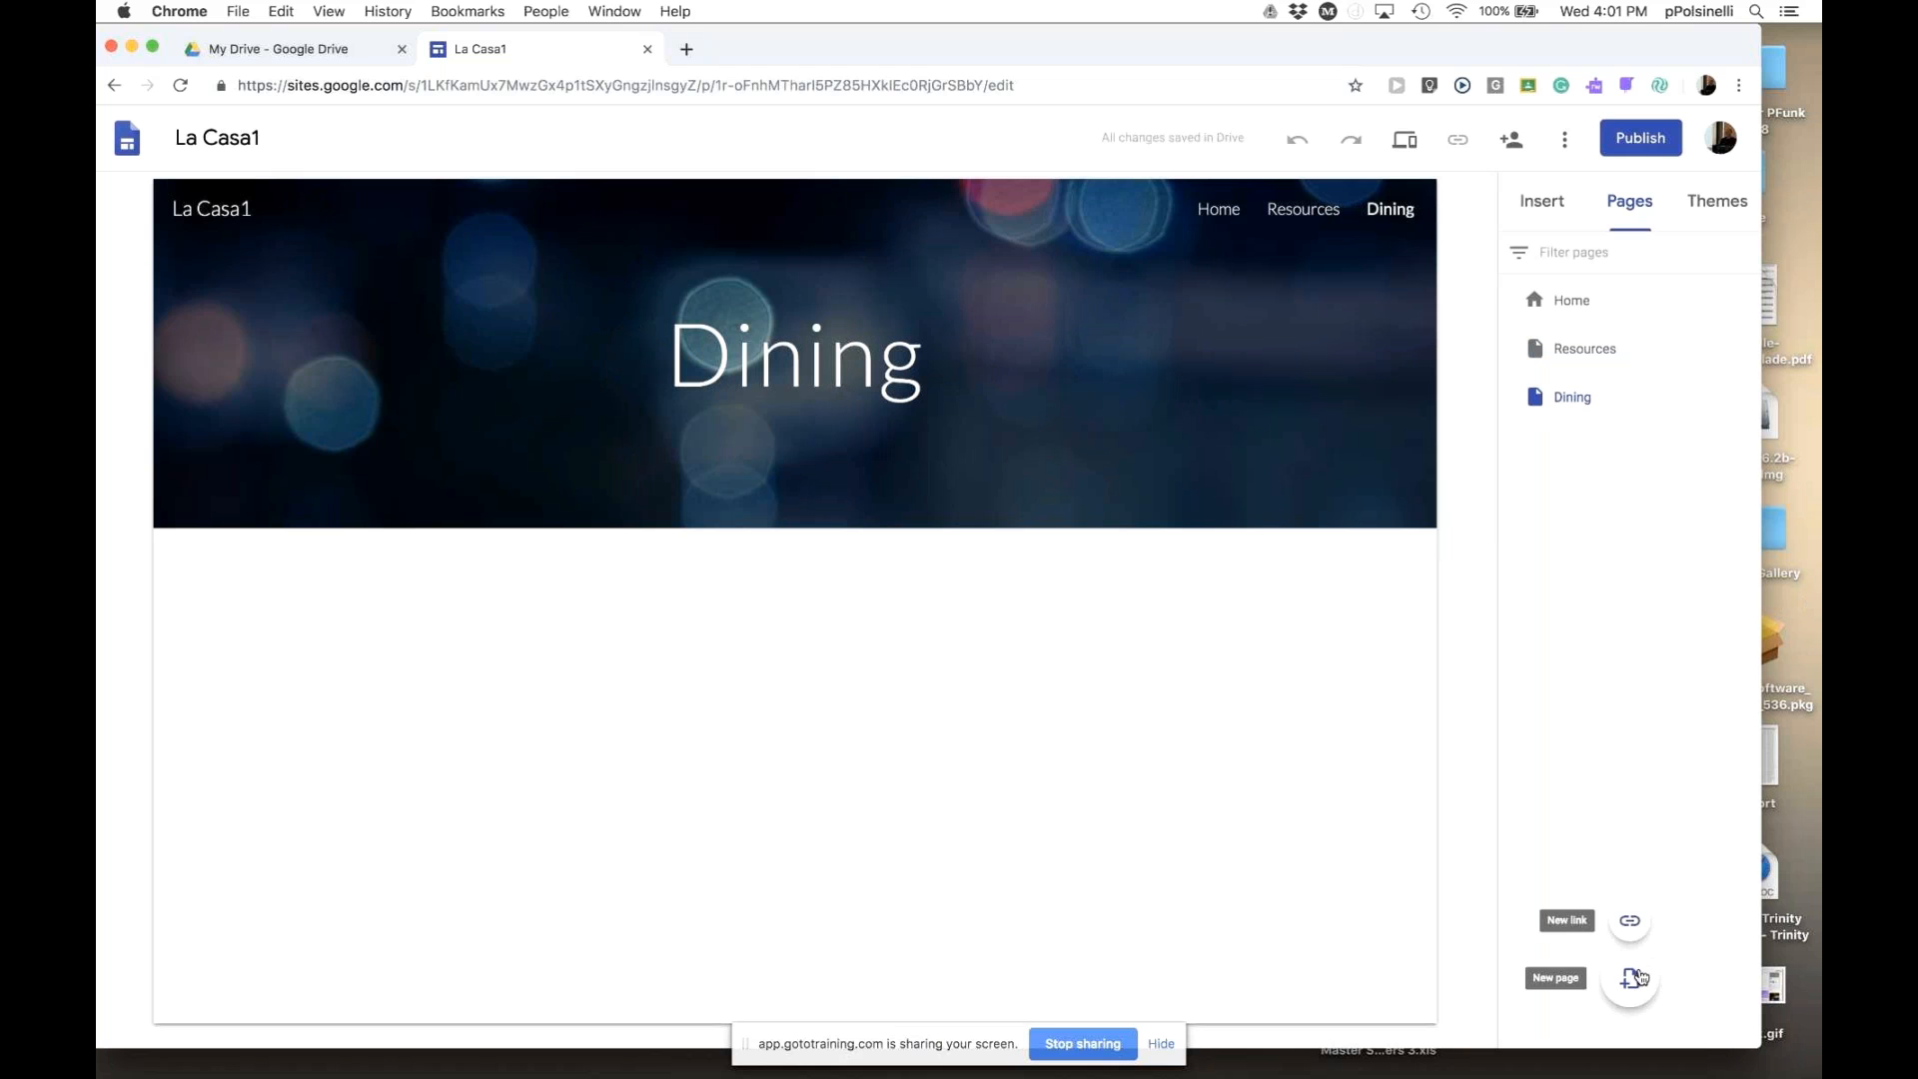
{"action": "left_click", "coordinate": [1629, 978]}
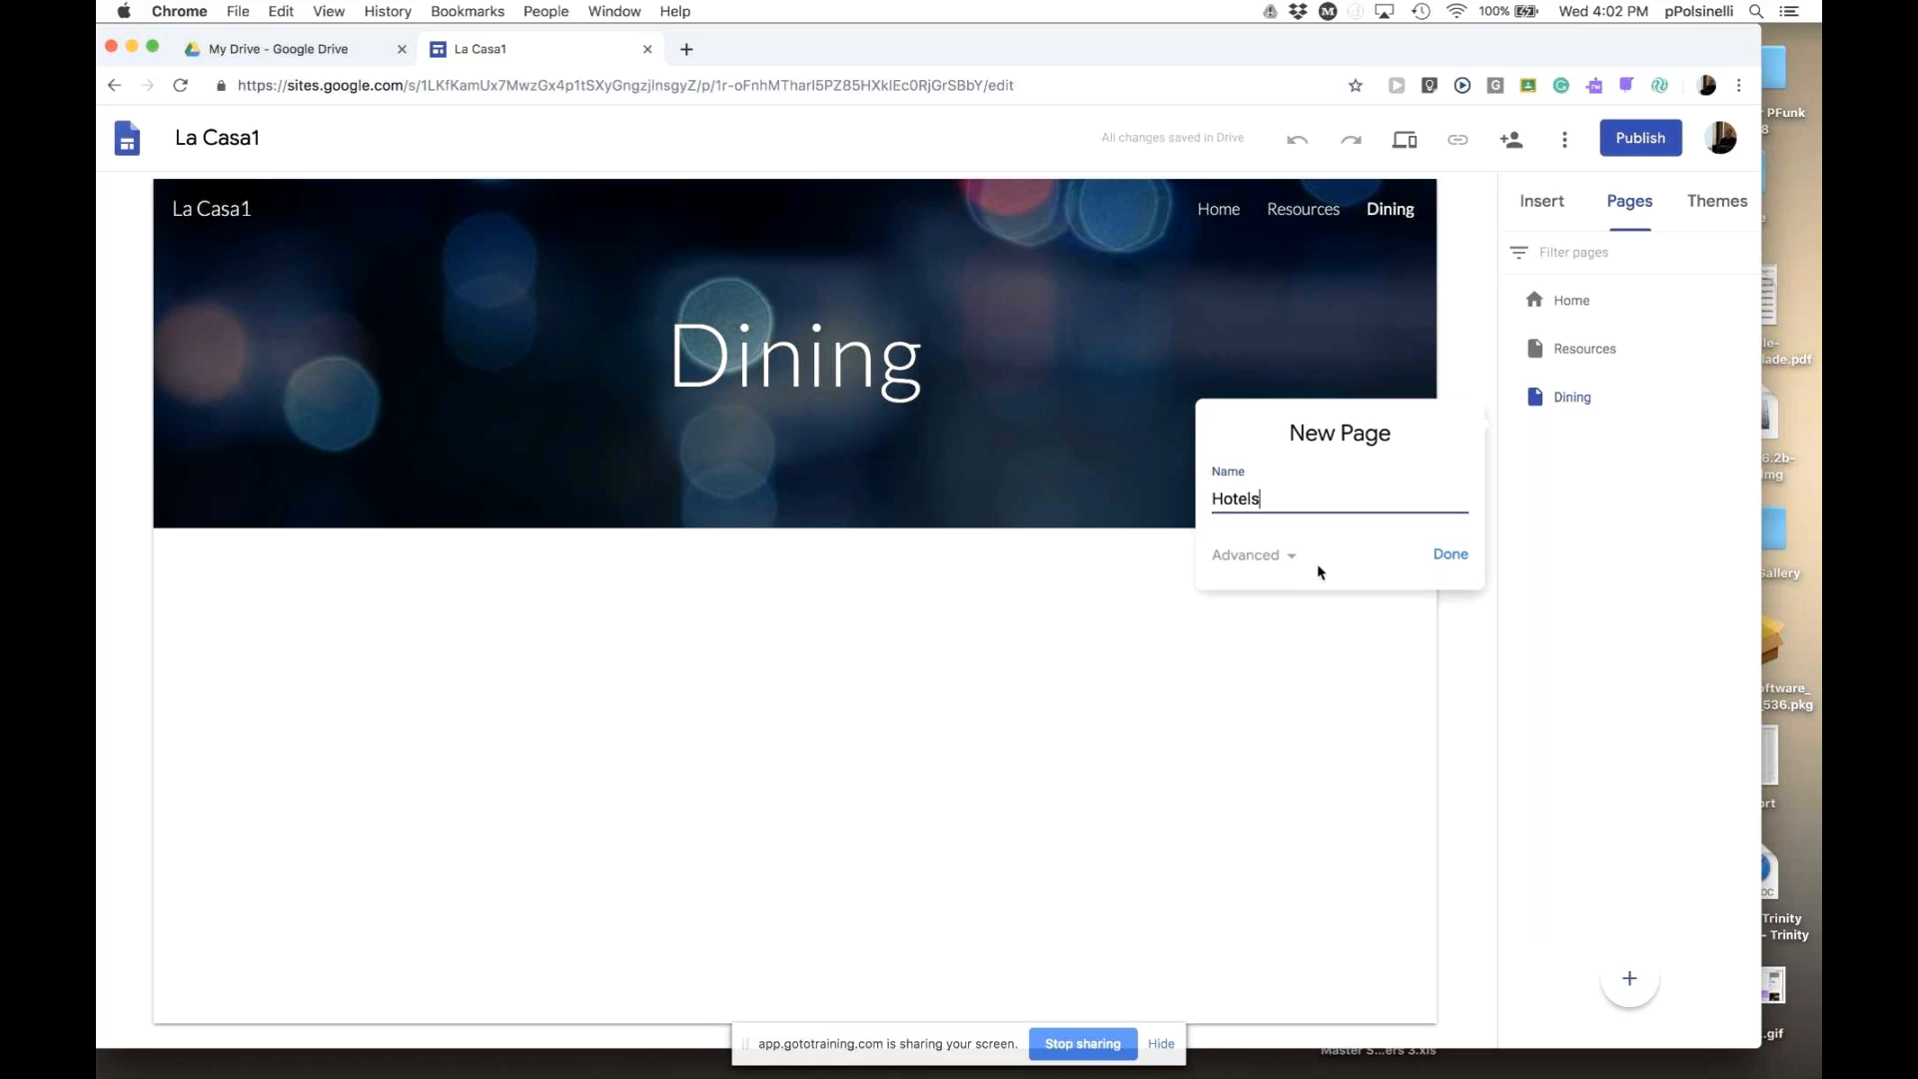
{"action": "left_click", "coordinate": [1452, 562]}
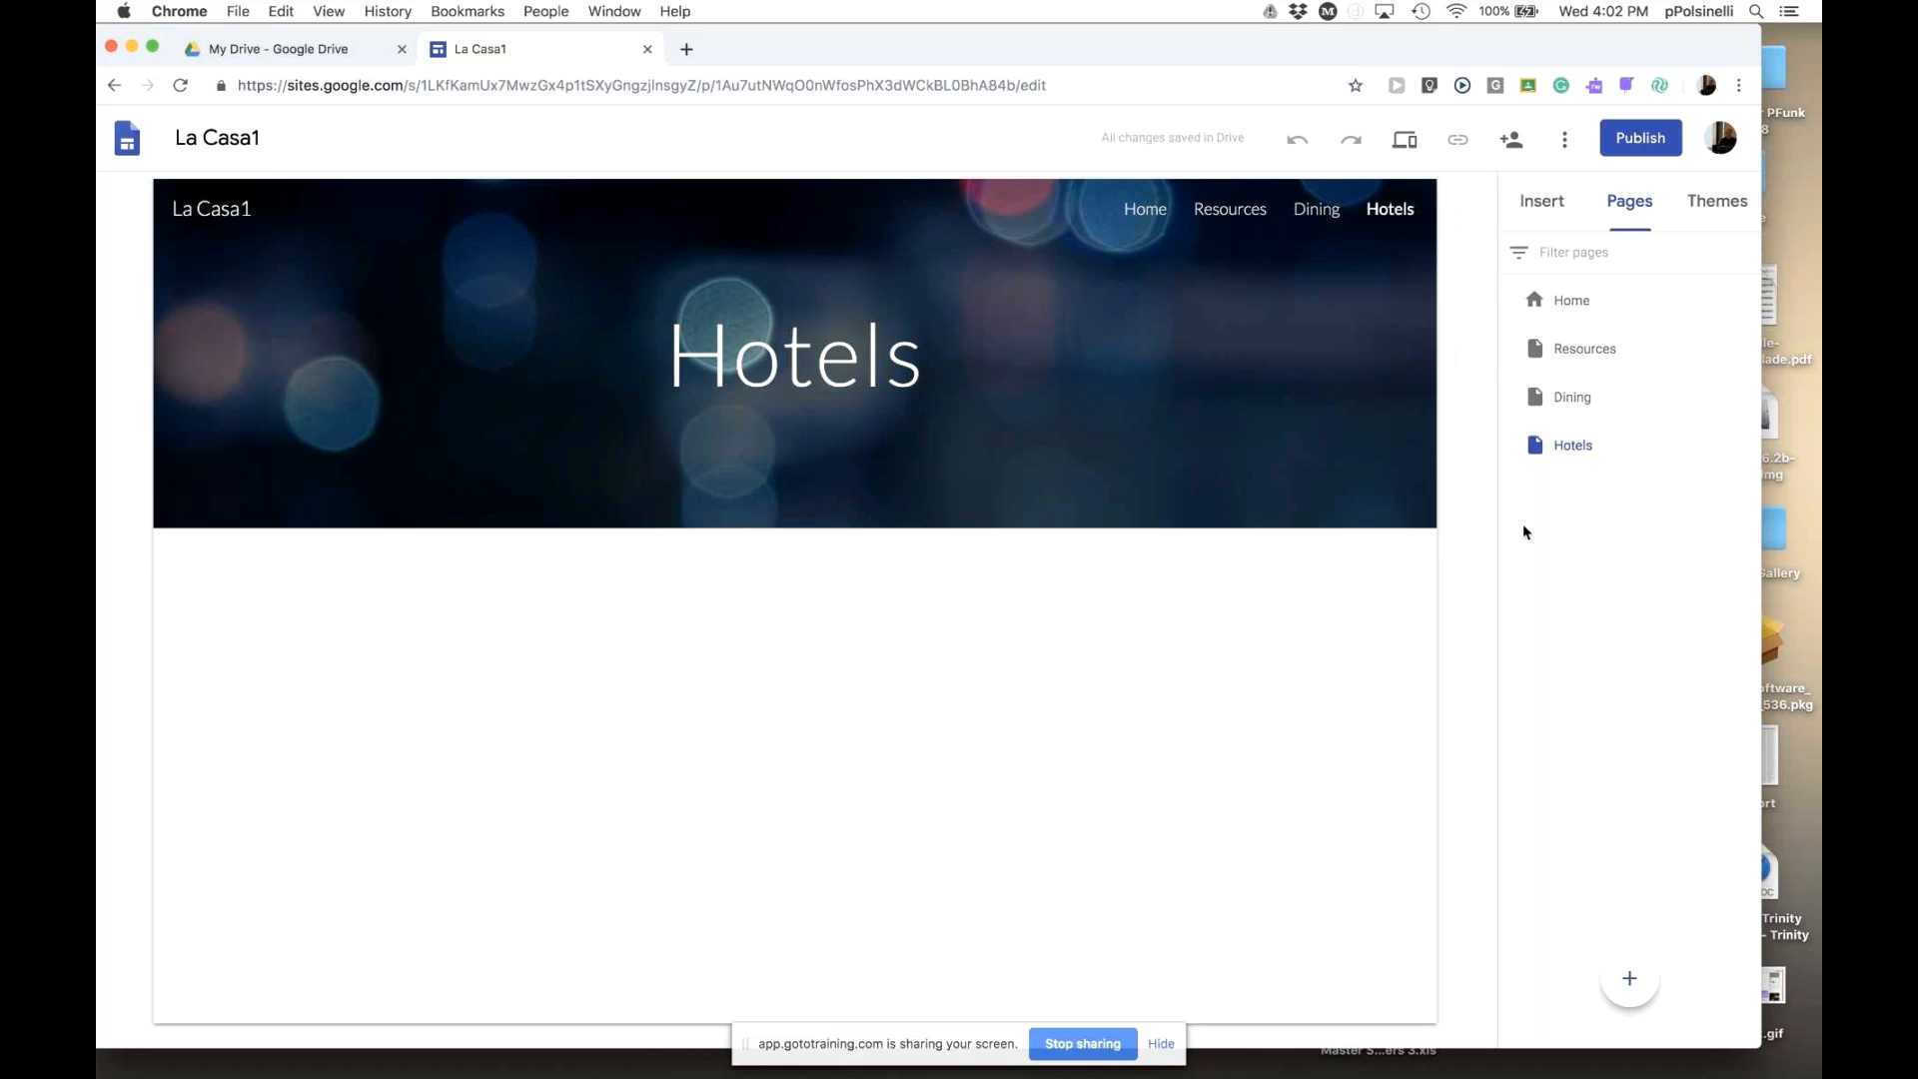
- Open the Resources, Dining and Hotels pages in turn, returning to Resources
{"action": "left_click", "coordinate": [1581, 355]}
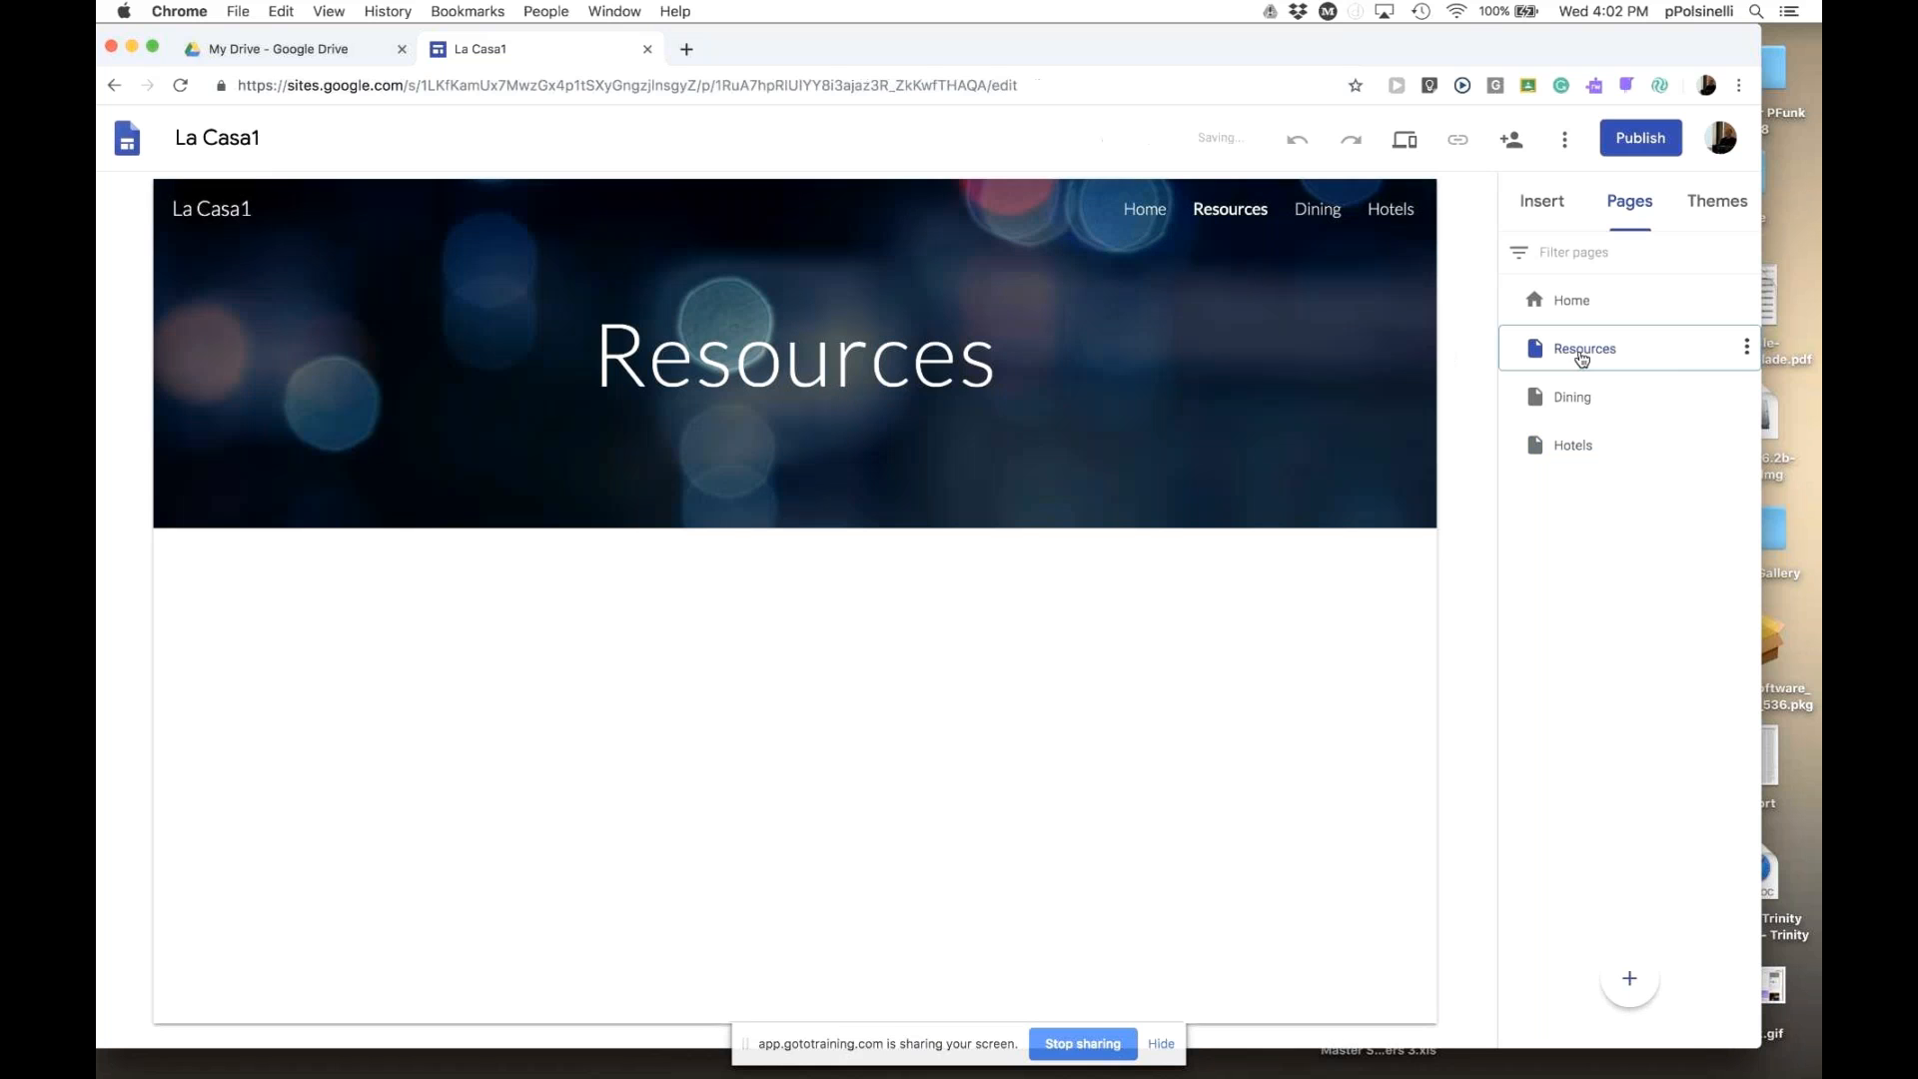
{"action": "left_click", "coordinate": [1579, 403]}
{"action": "left_click", "coordinate": [1574, 450]}
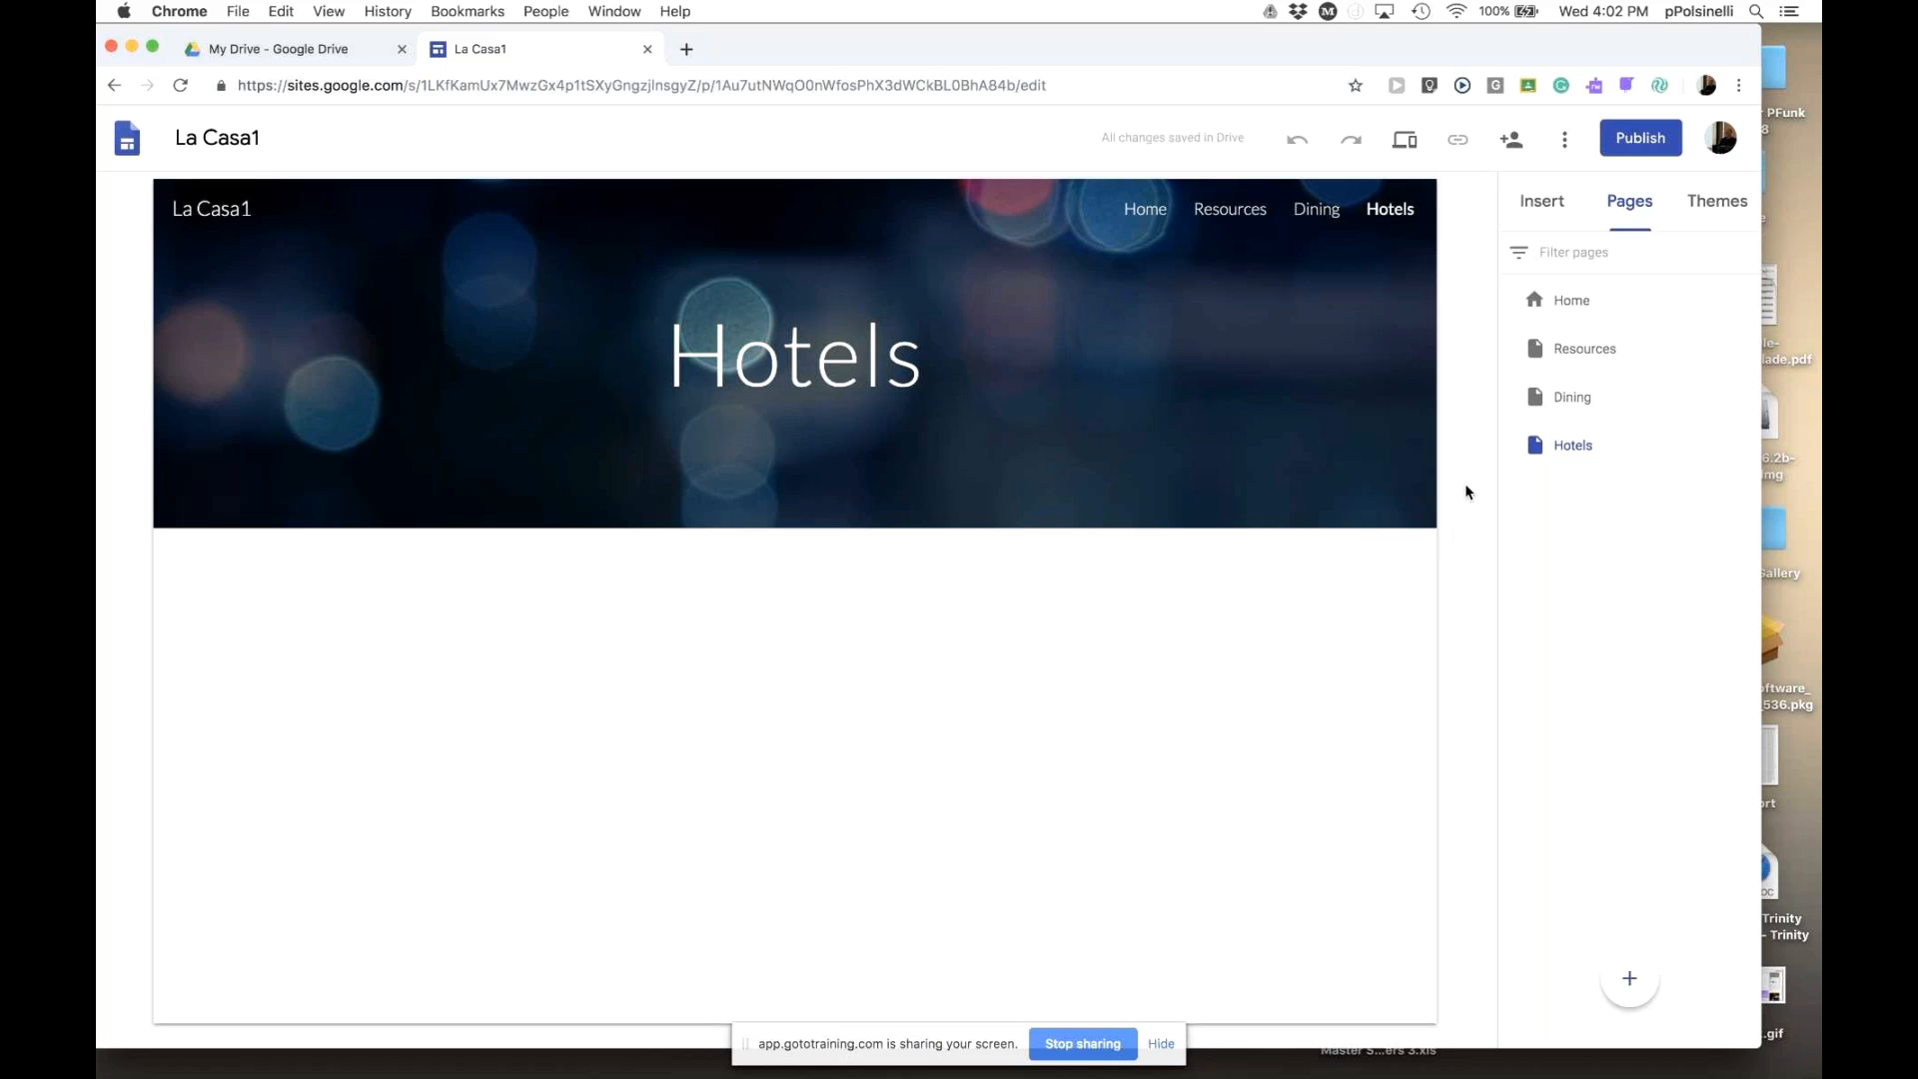
{"action": "left_click", "coordinate": [1232, 212]}
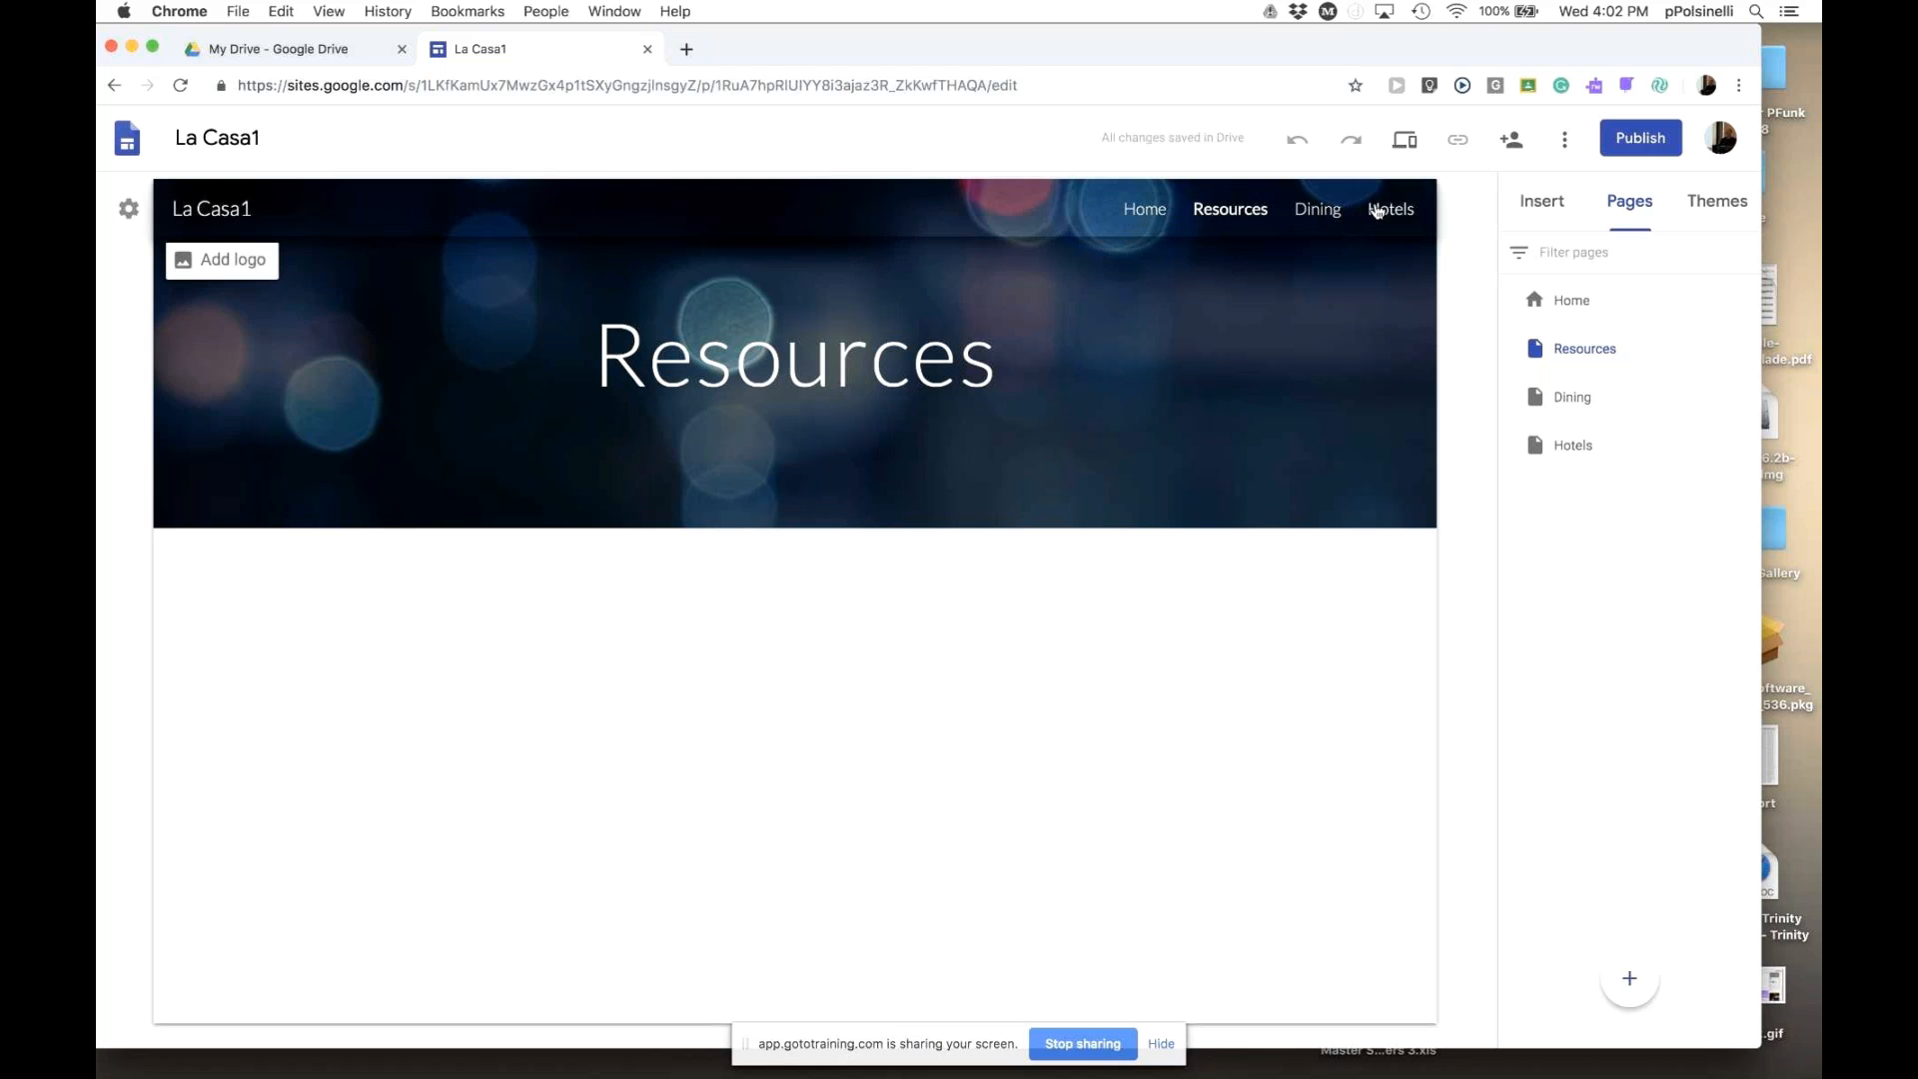
- Drag Hotels and then Dining above Resources to order Home, Dining, Hotels, Resources
{"action": "left_click", "coordinate": [1611, 454]}
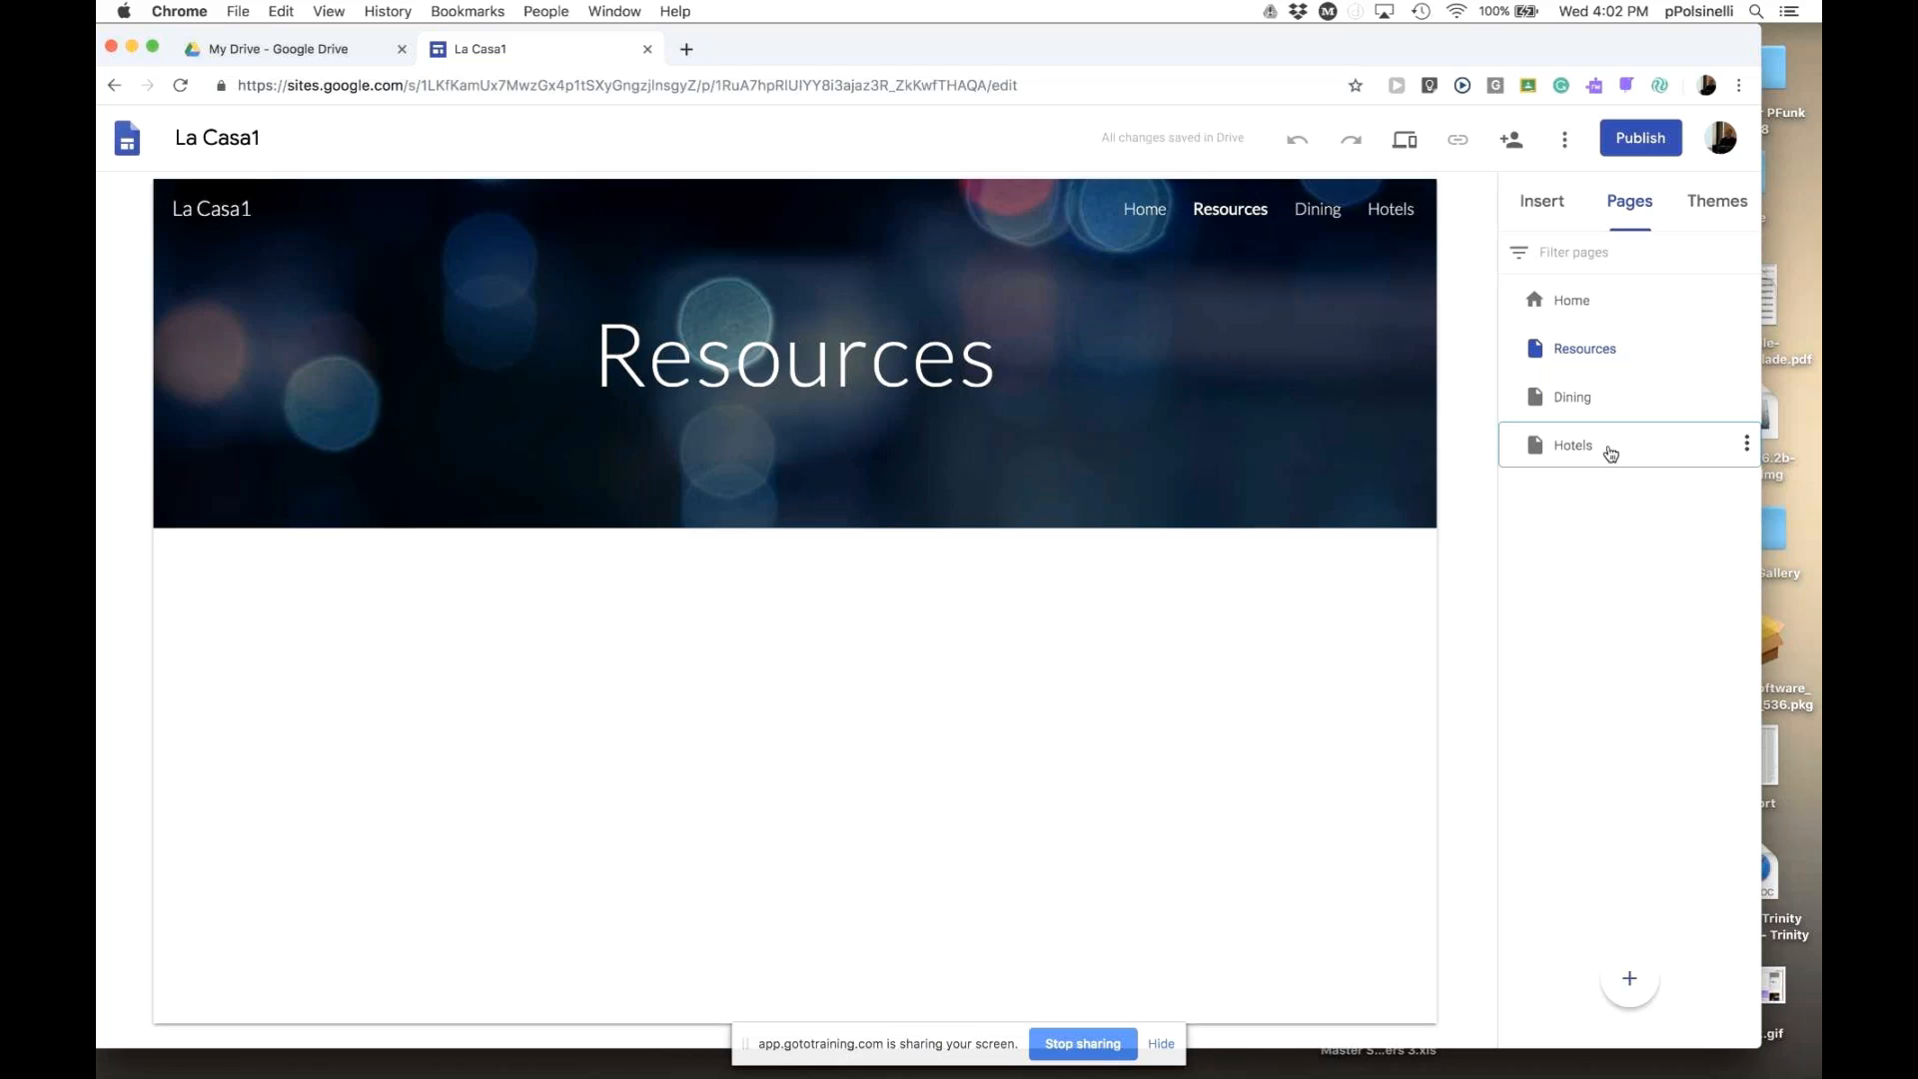
{"action": "left_click_drag", "start_coordinate": [1611, 453], "coordinate": [1609, 344]}
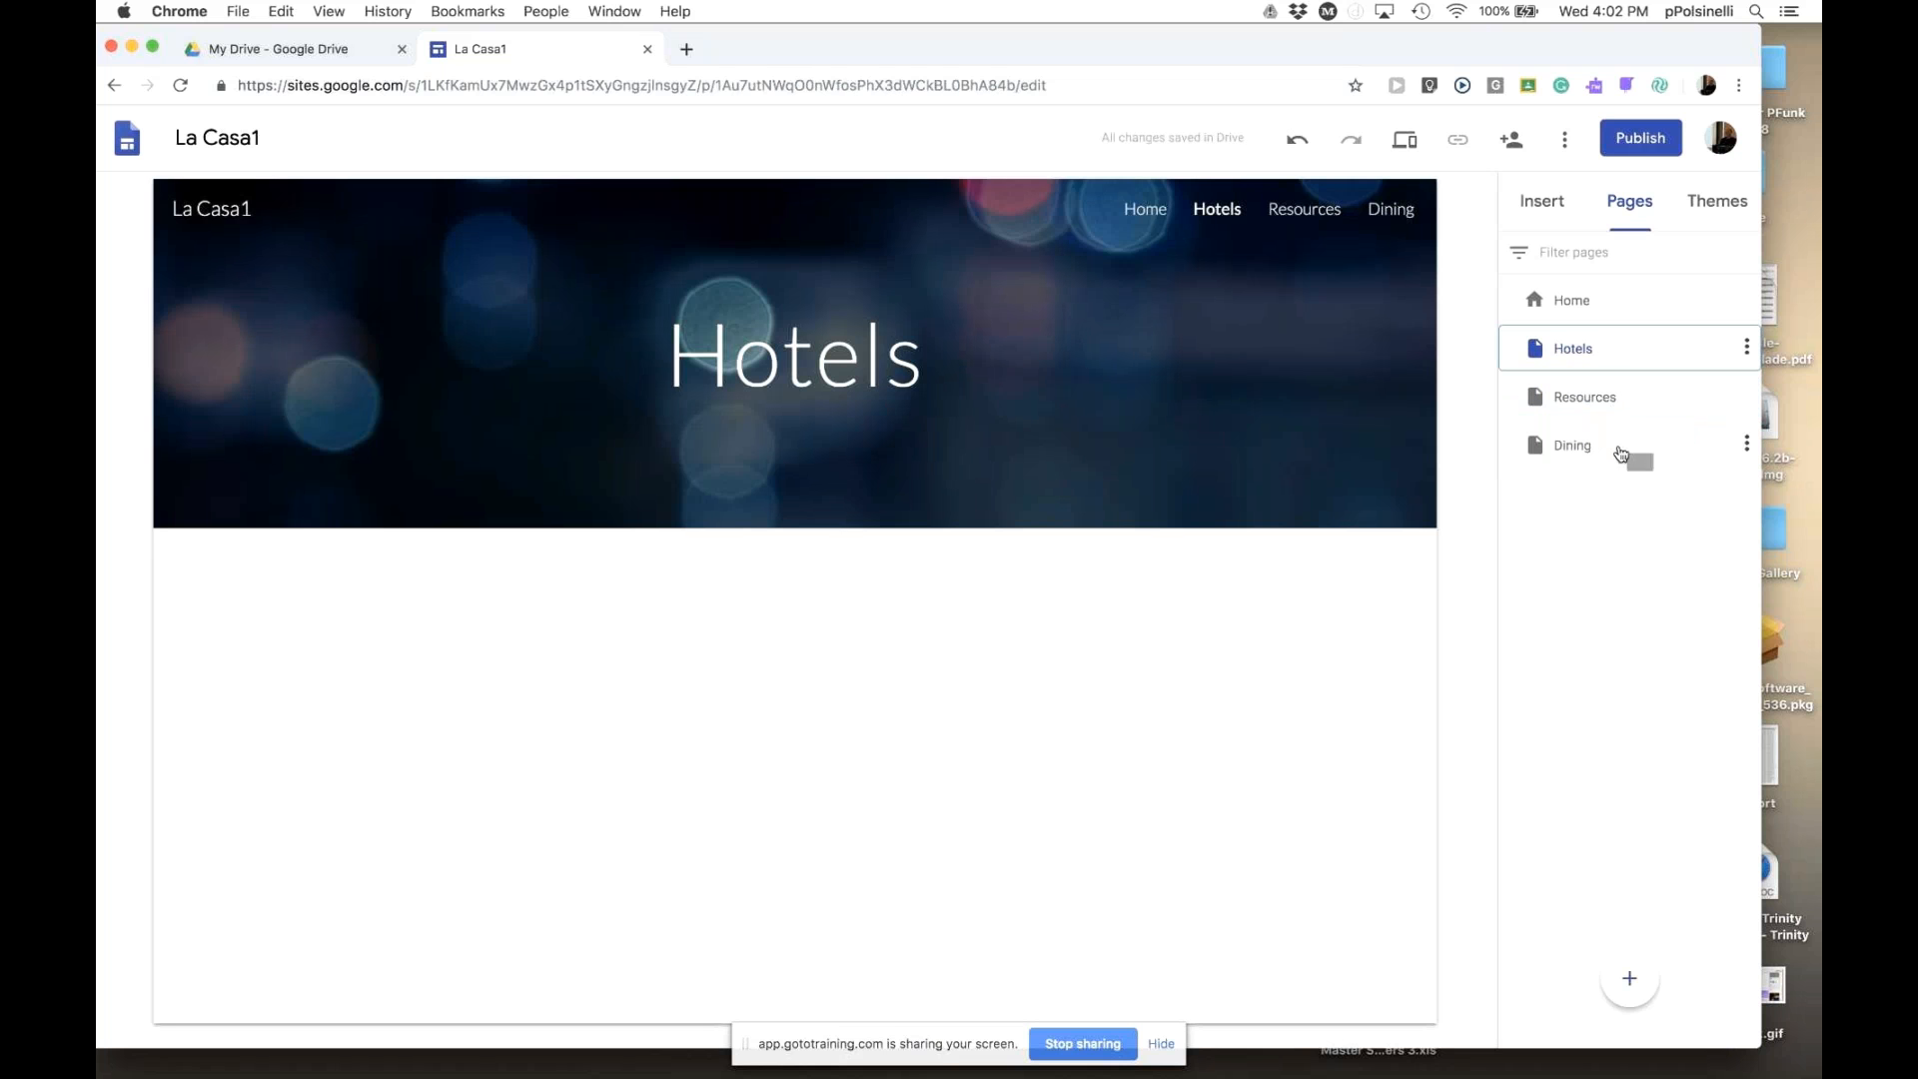
{"action": "left_click_drag", "start_coordinate": [1622, 433], "coordinate": [1618, 339]}
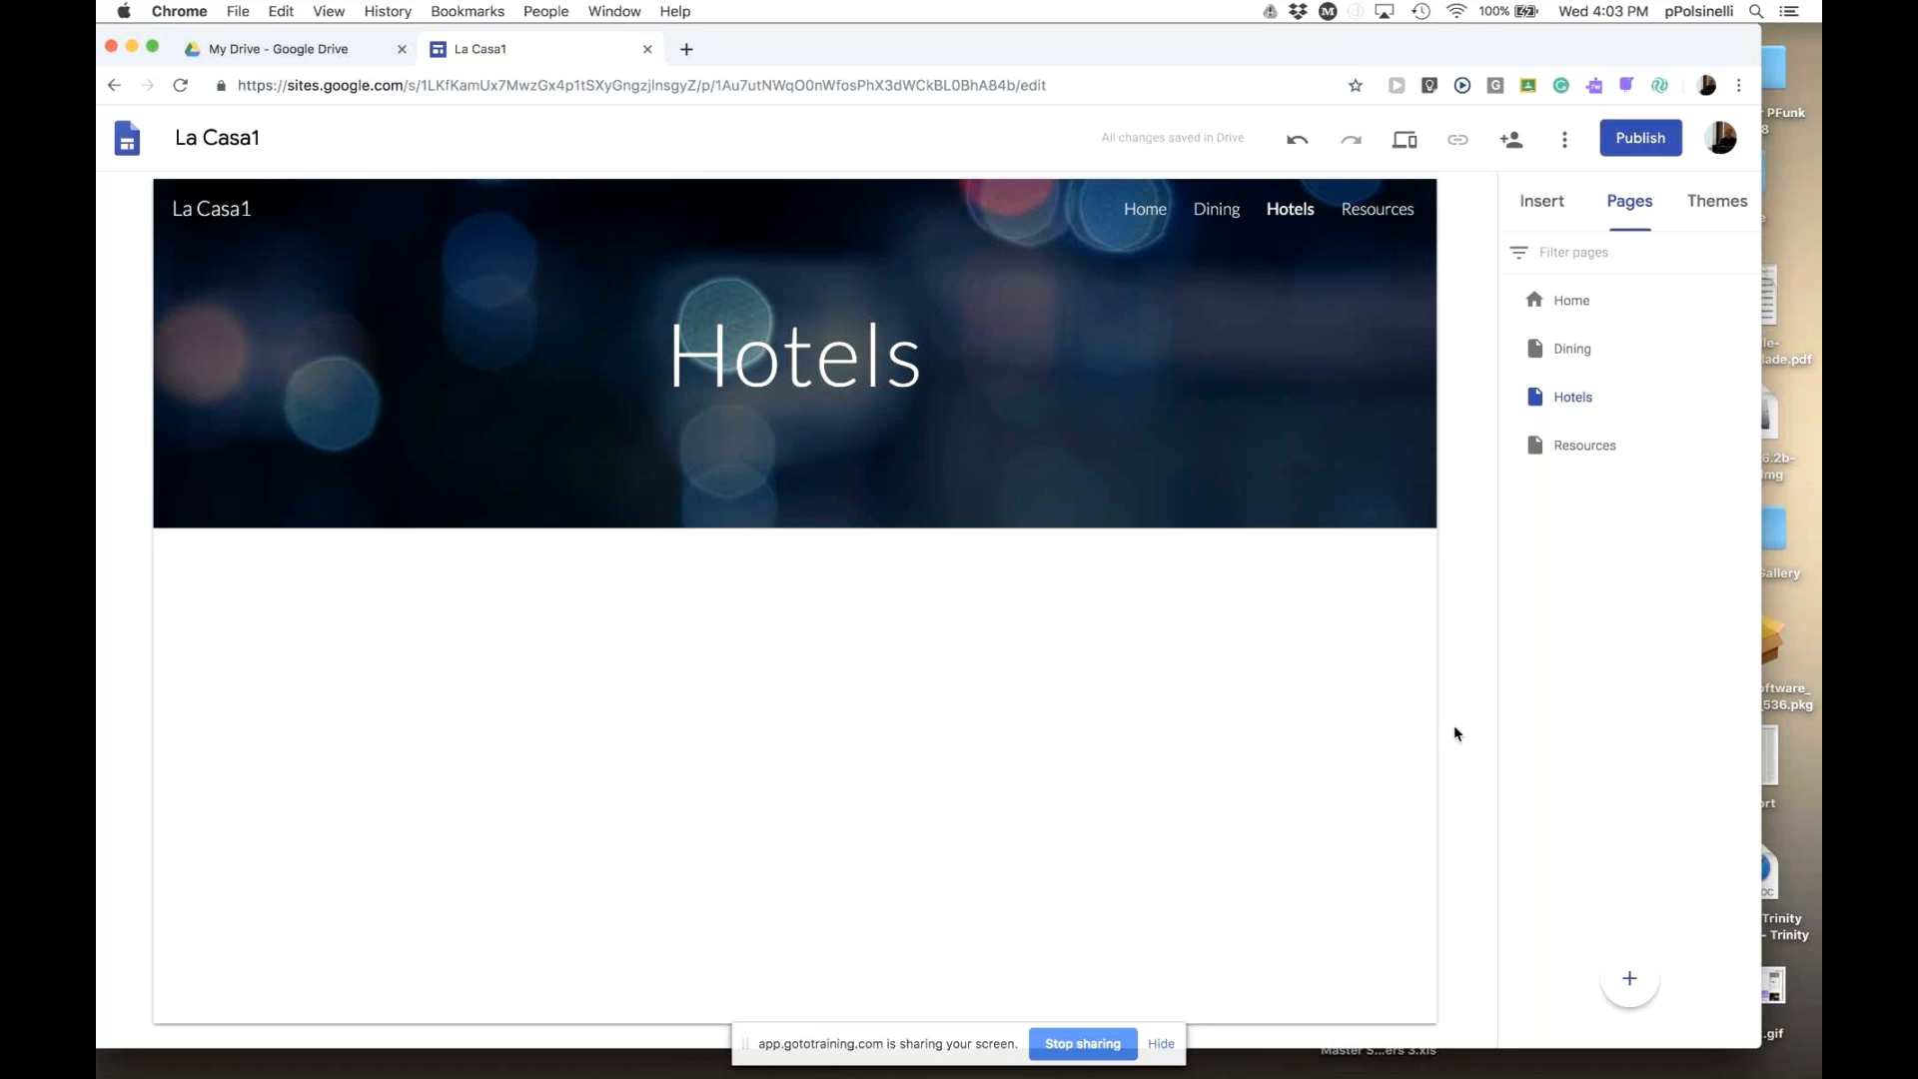
- Test the Home, Dining and Hotels links in the site's header navigation
{"action": "left_click", "coordinate": [1142, 216]}
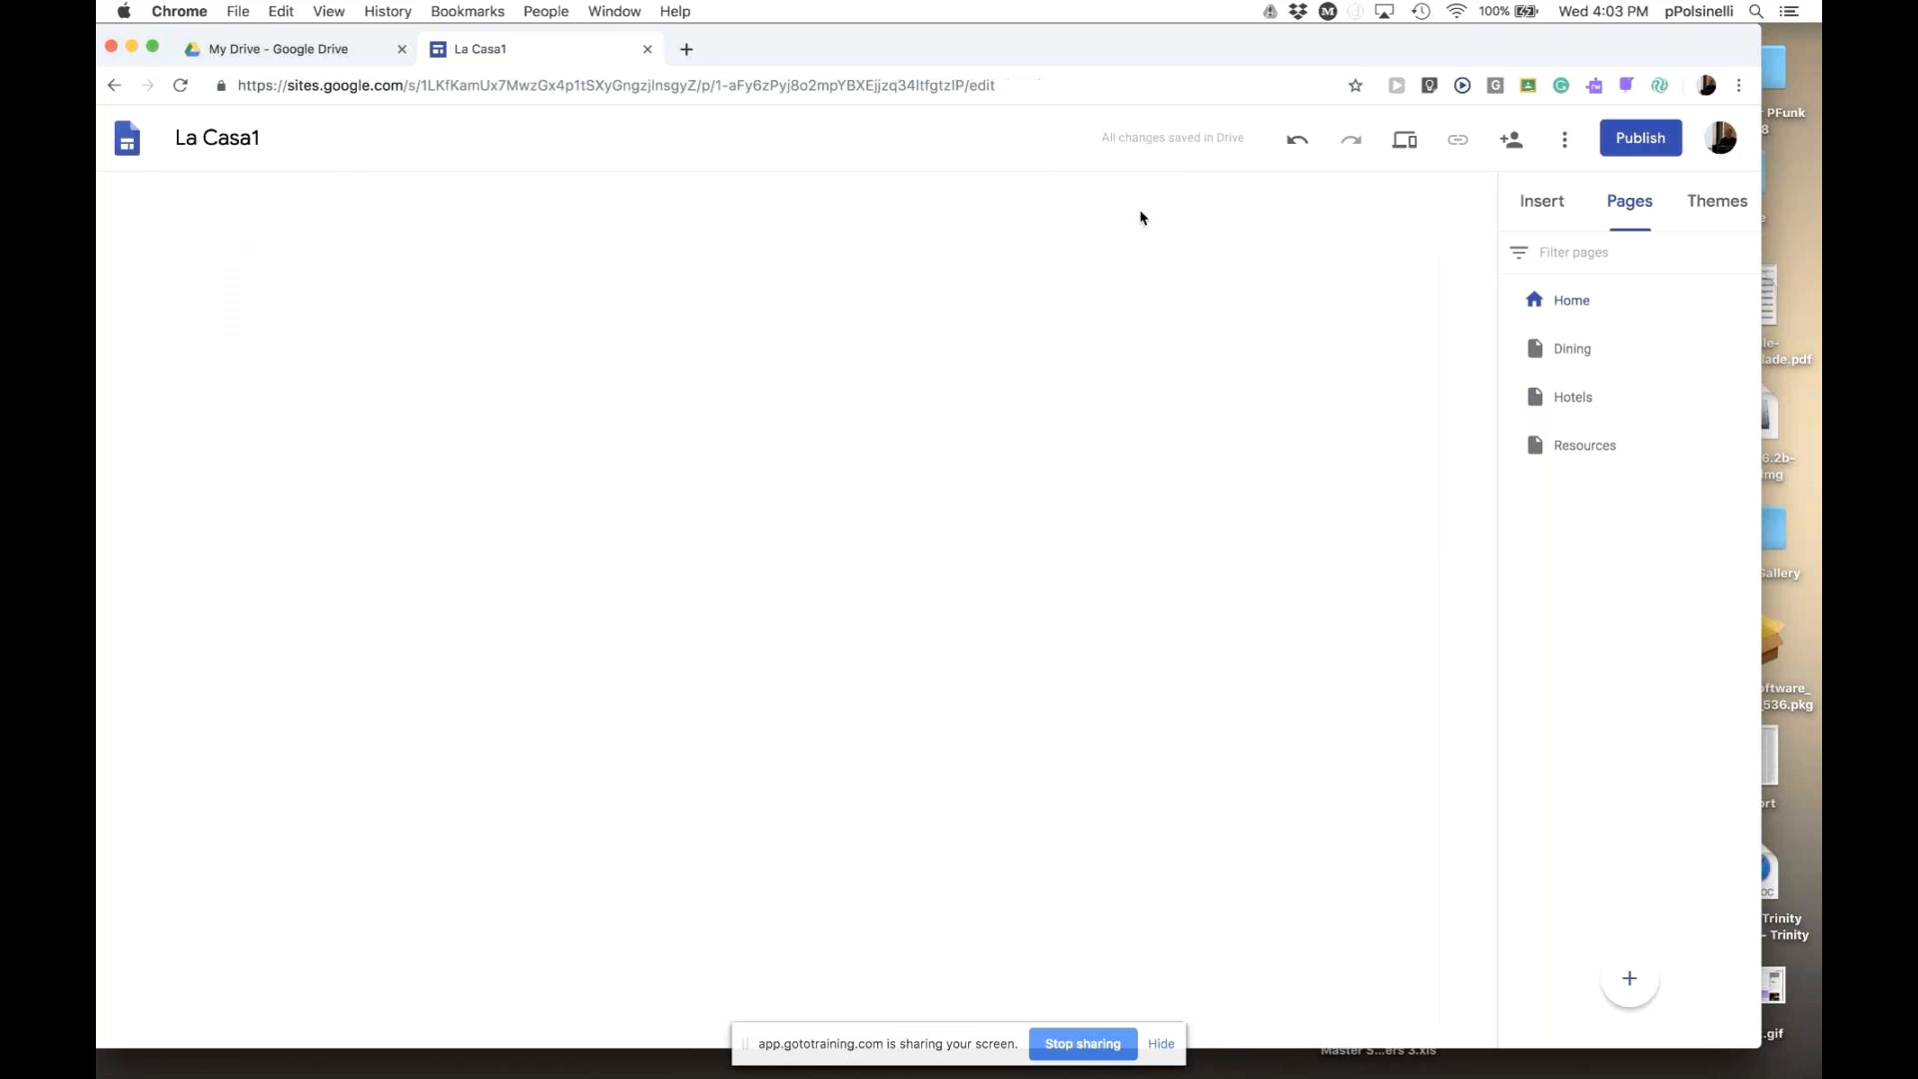
{"action": "left_click", "coordinate": [1205, 216]}
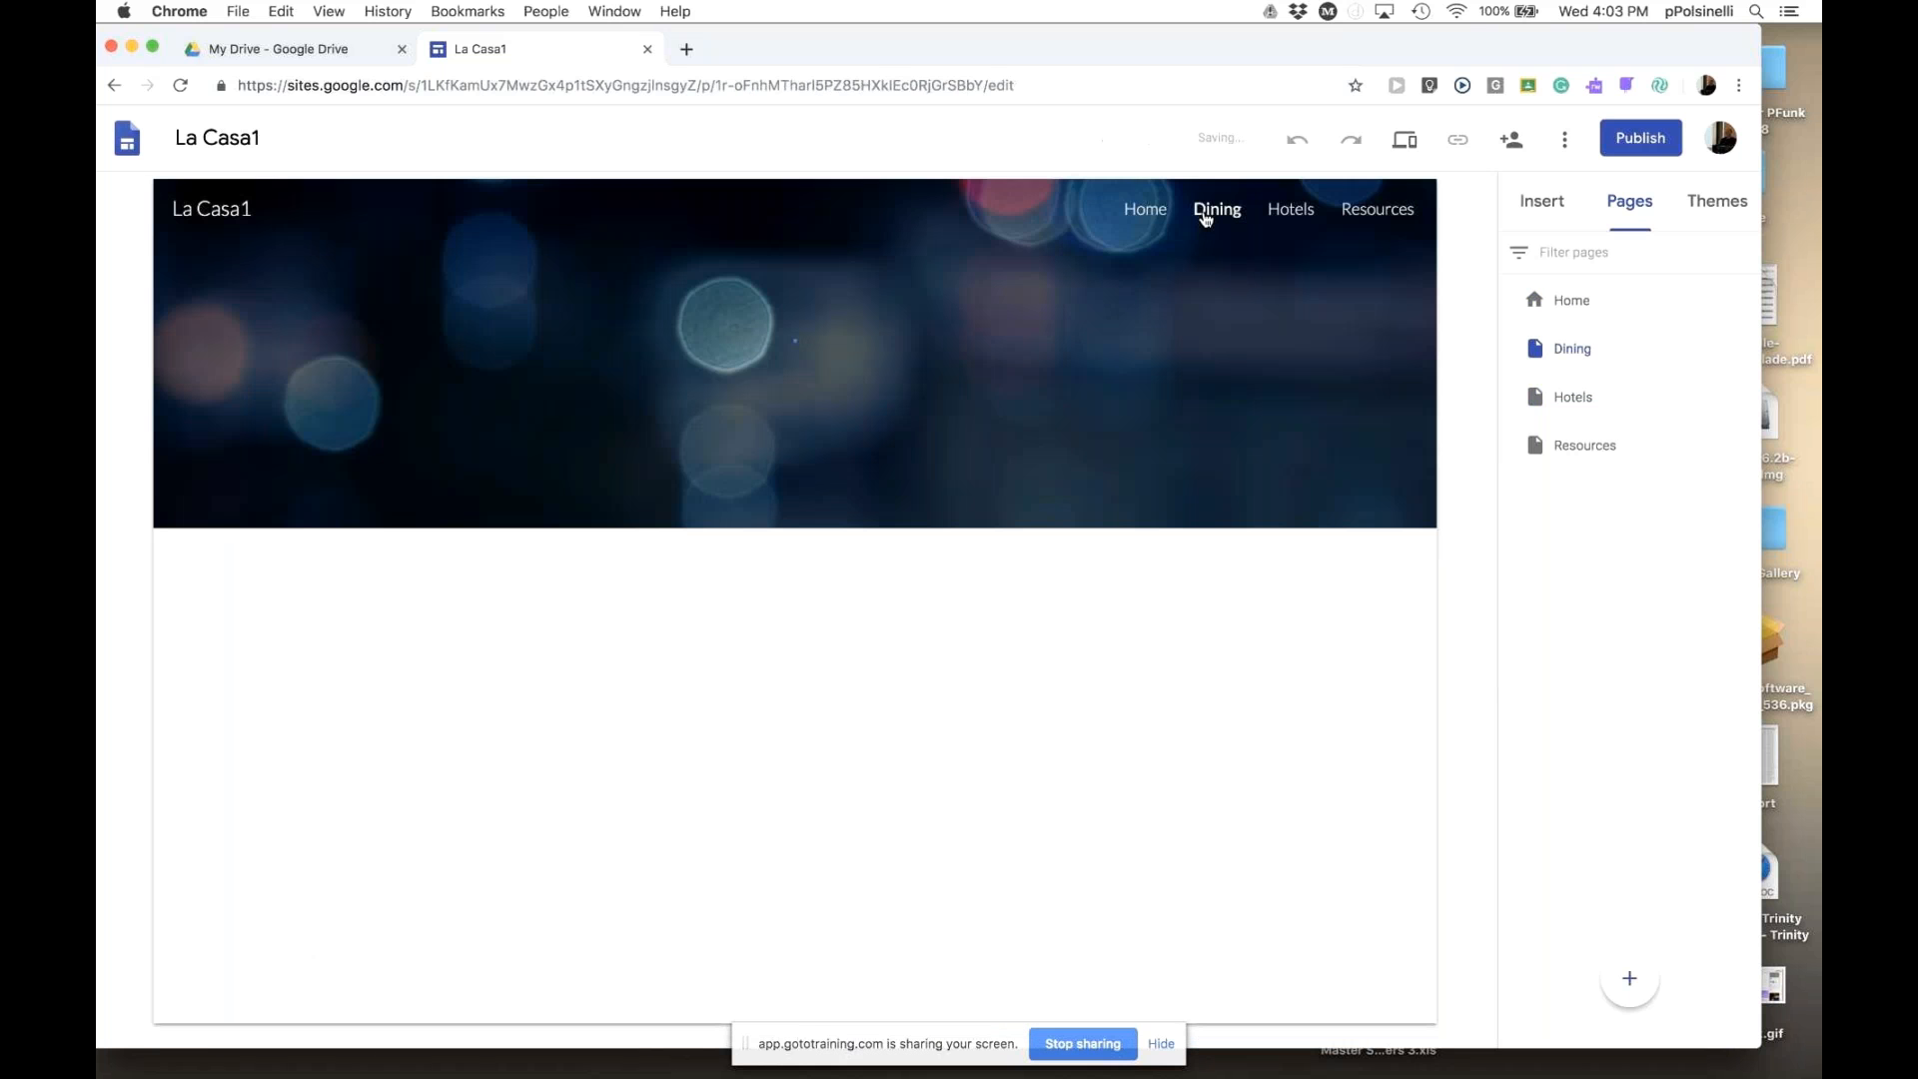
{"action": "left_click", "coordinate": [1287, 216]}
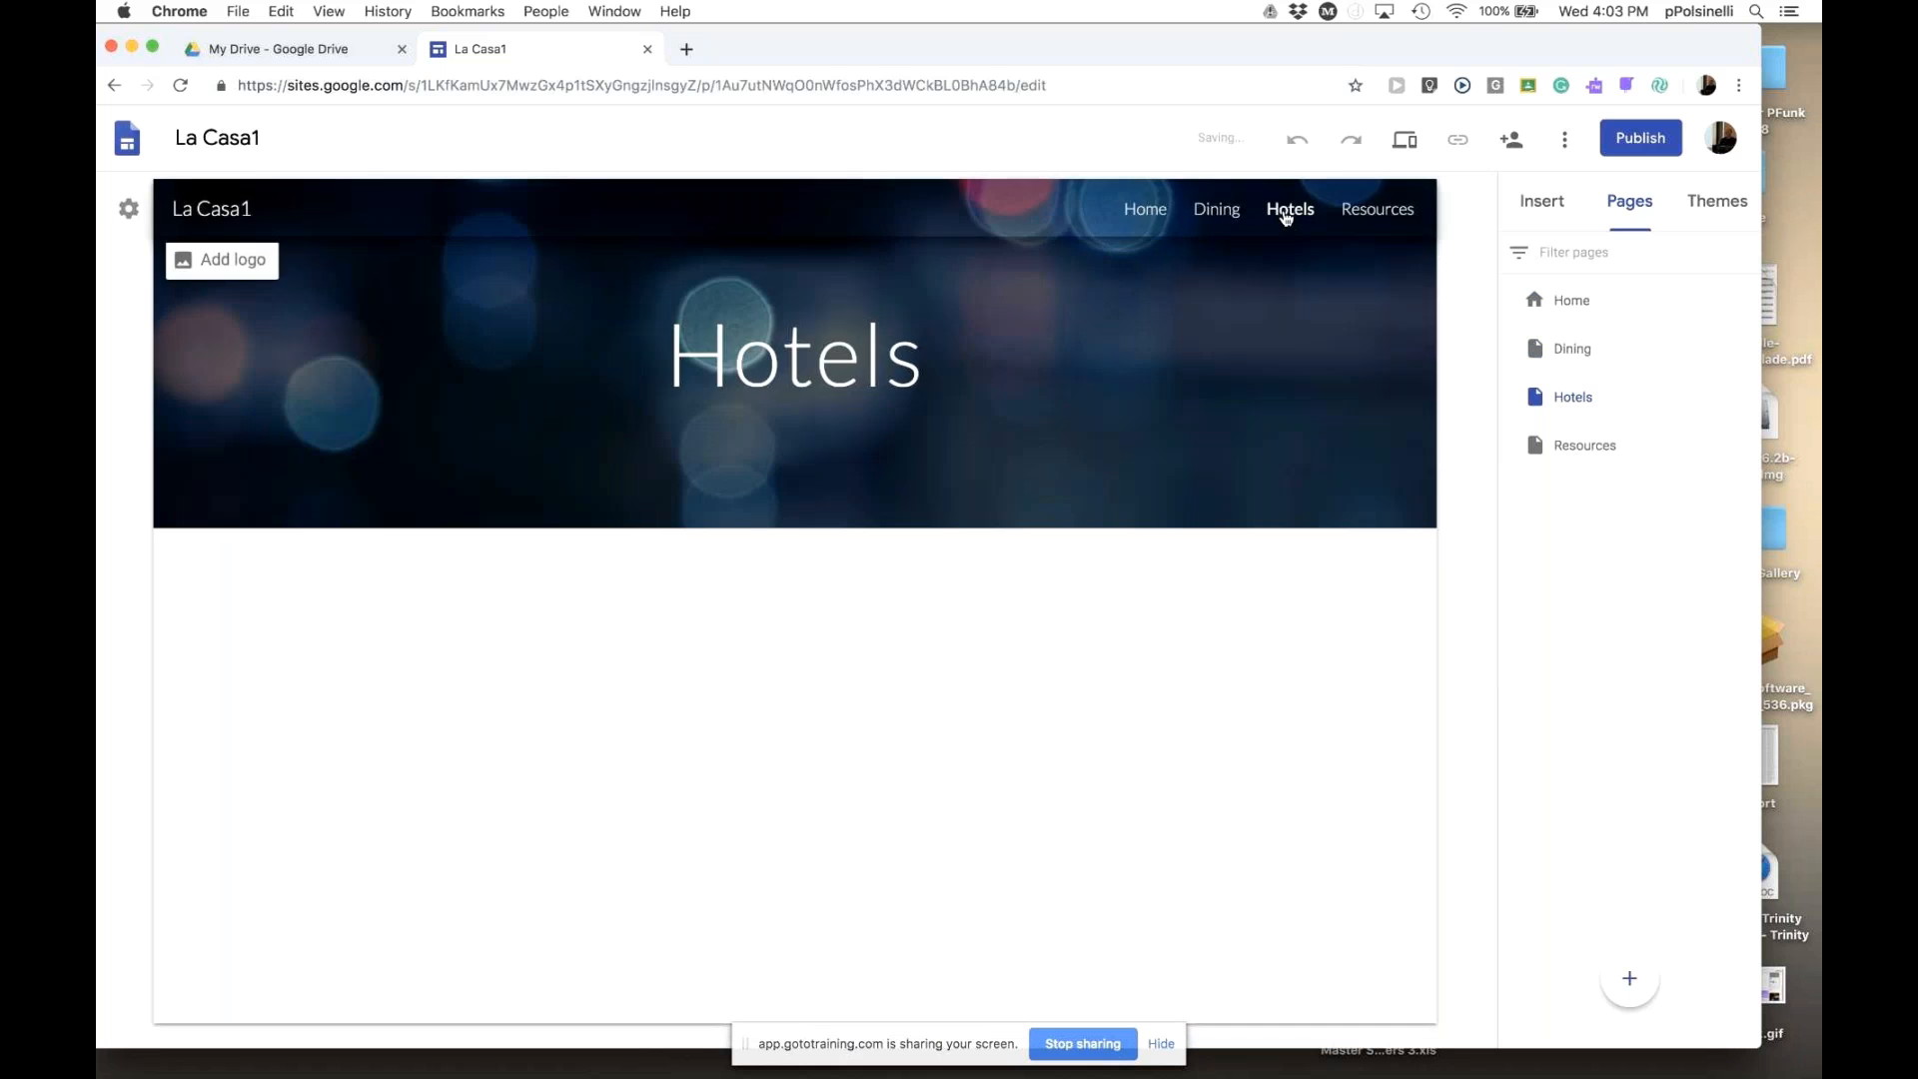
{"action": "left_click", "coordinate": [1405, 214]}
- Go to the empty Resources page and show the Insert panel
{"action": "left_click", "coordinate": [1151, 210]}
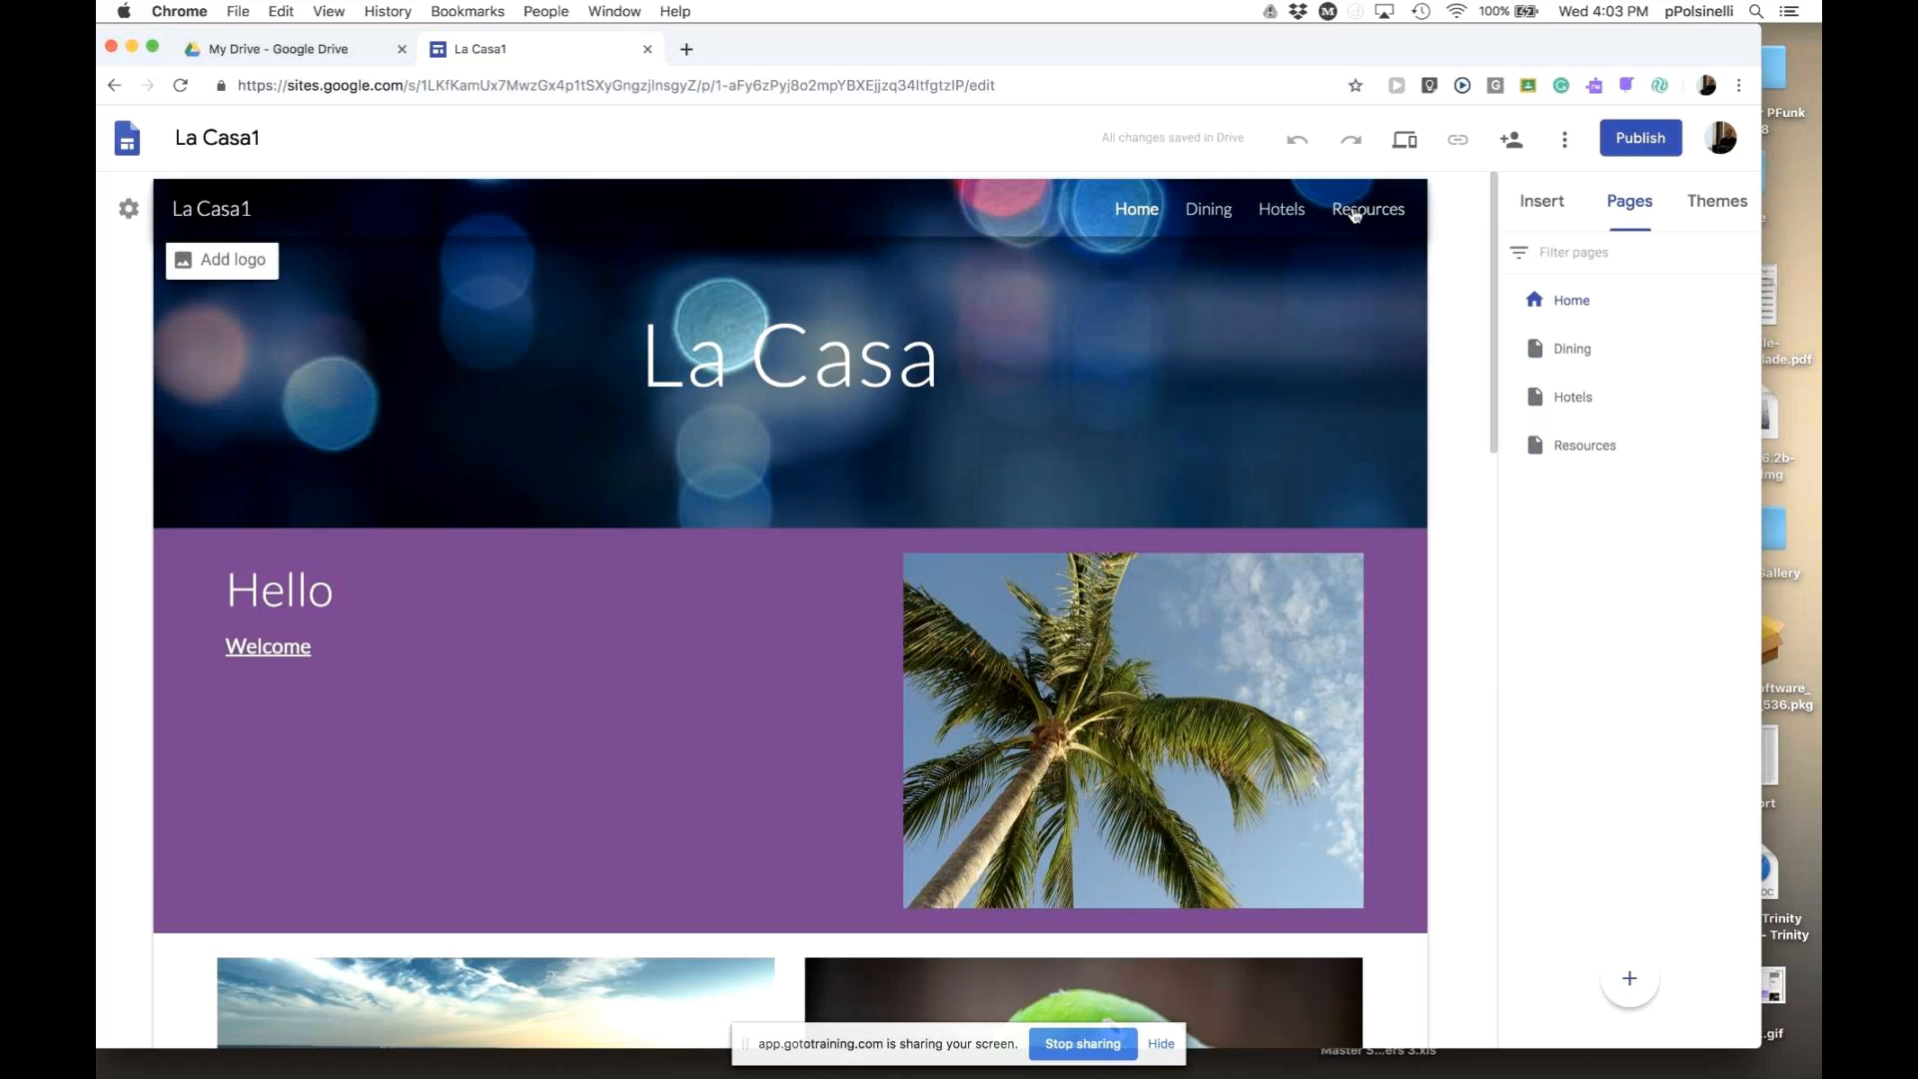
{"action": "left_click", "coordinate": [1354, 216]}
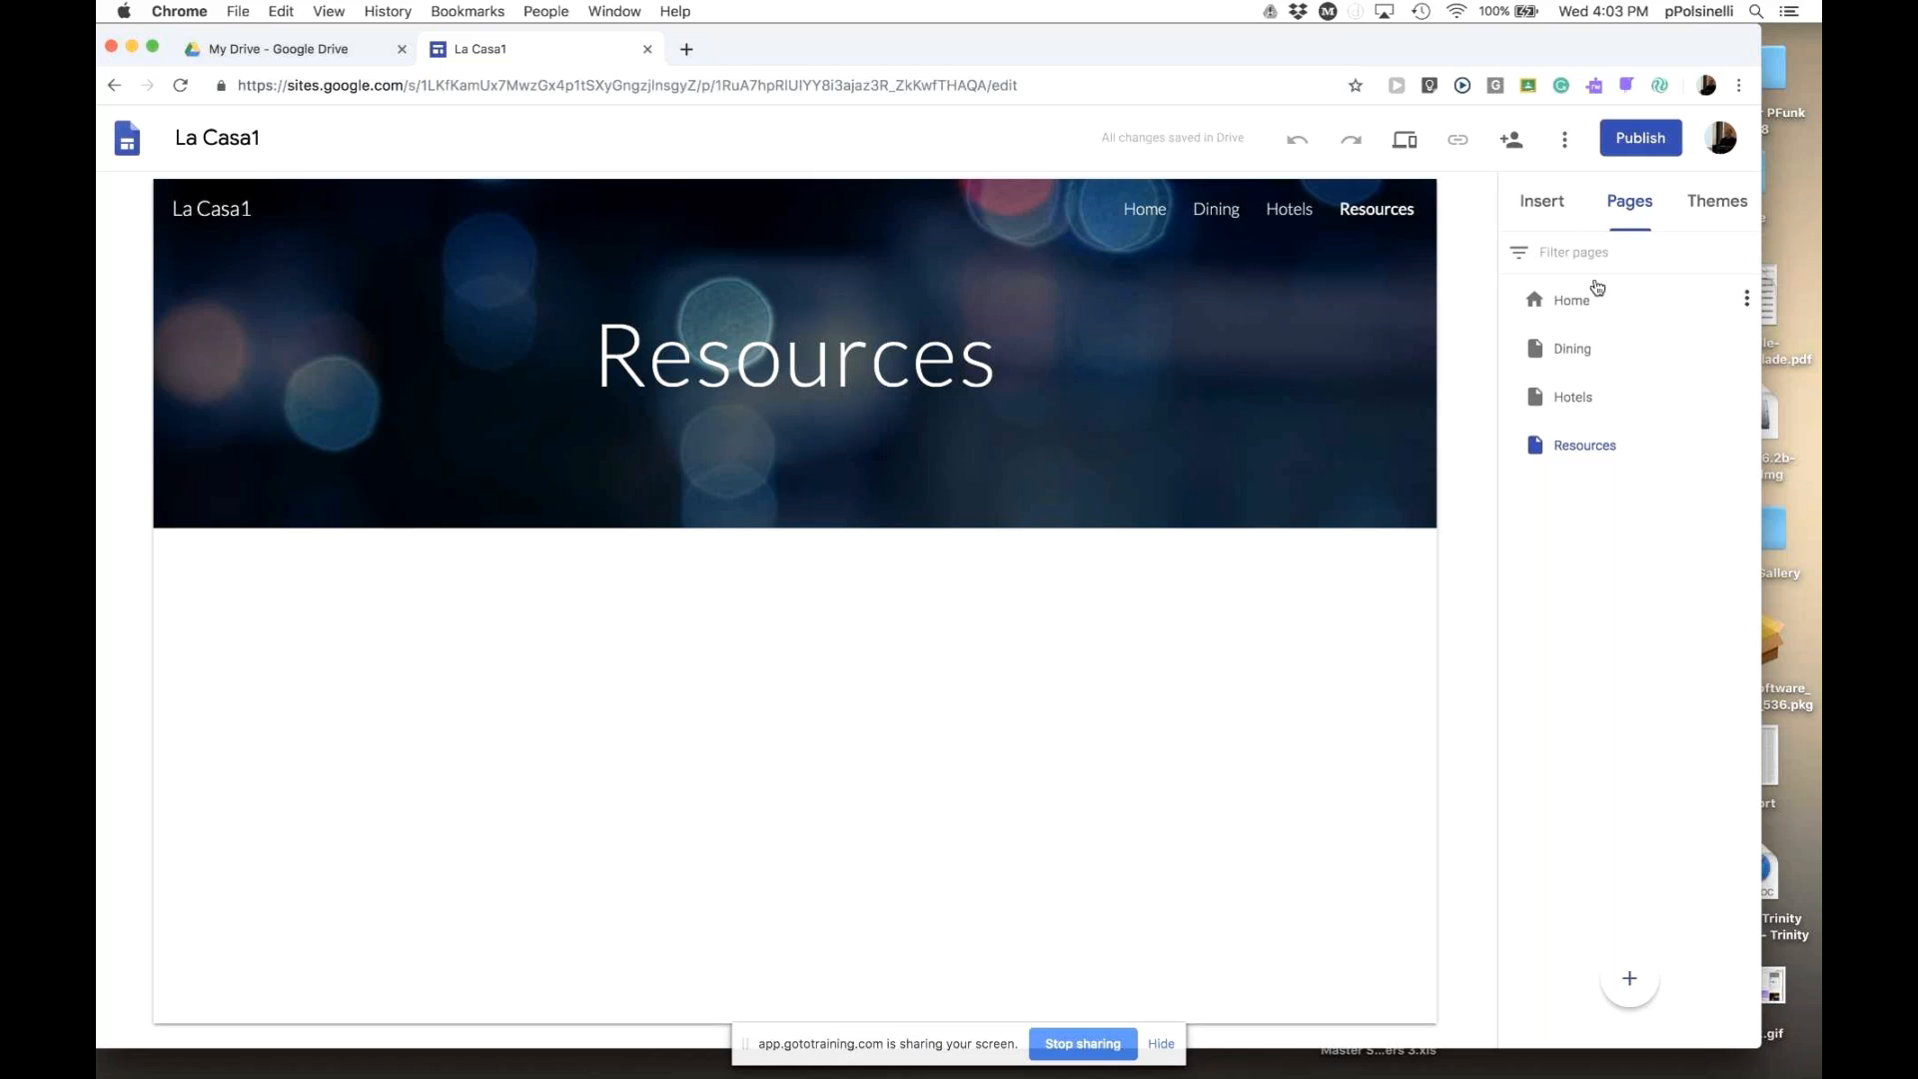
{"action": "left_click", "coordinate": [1542, 201]}
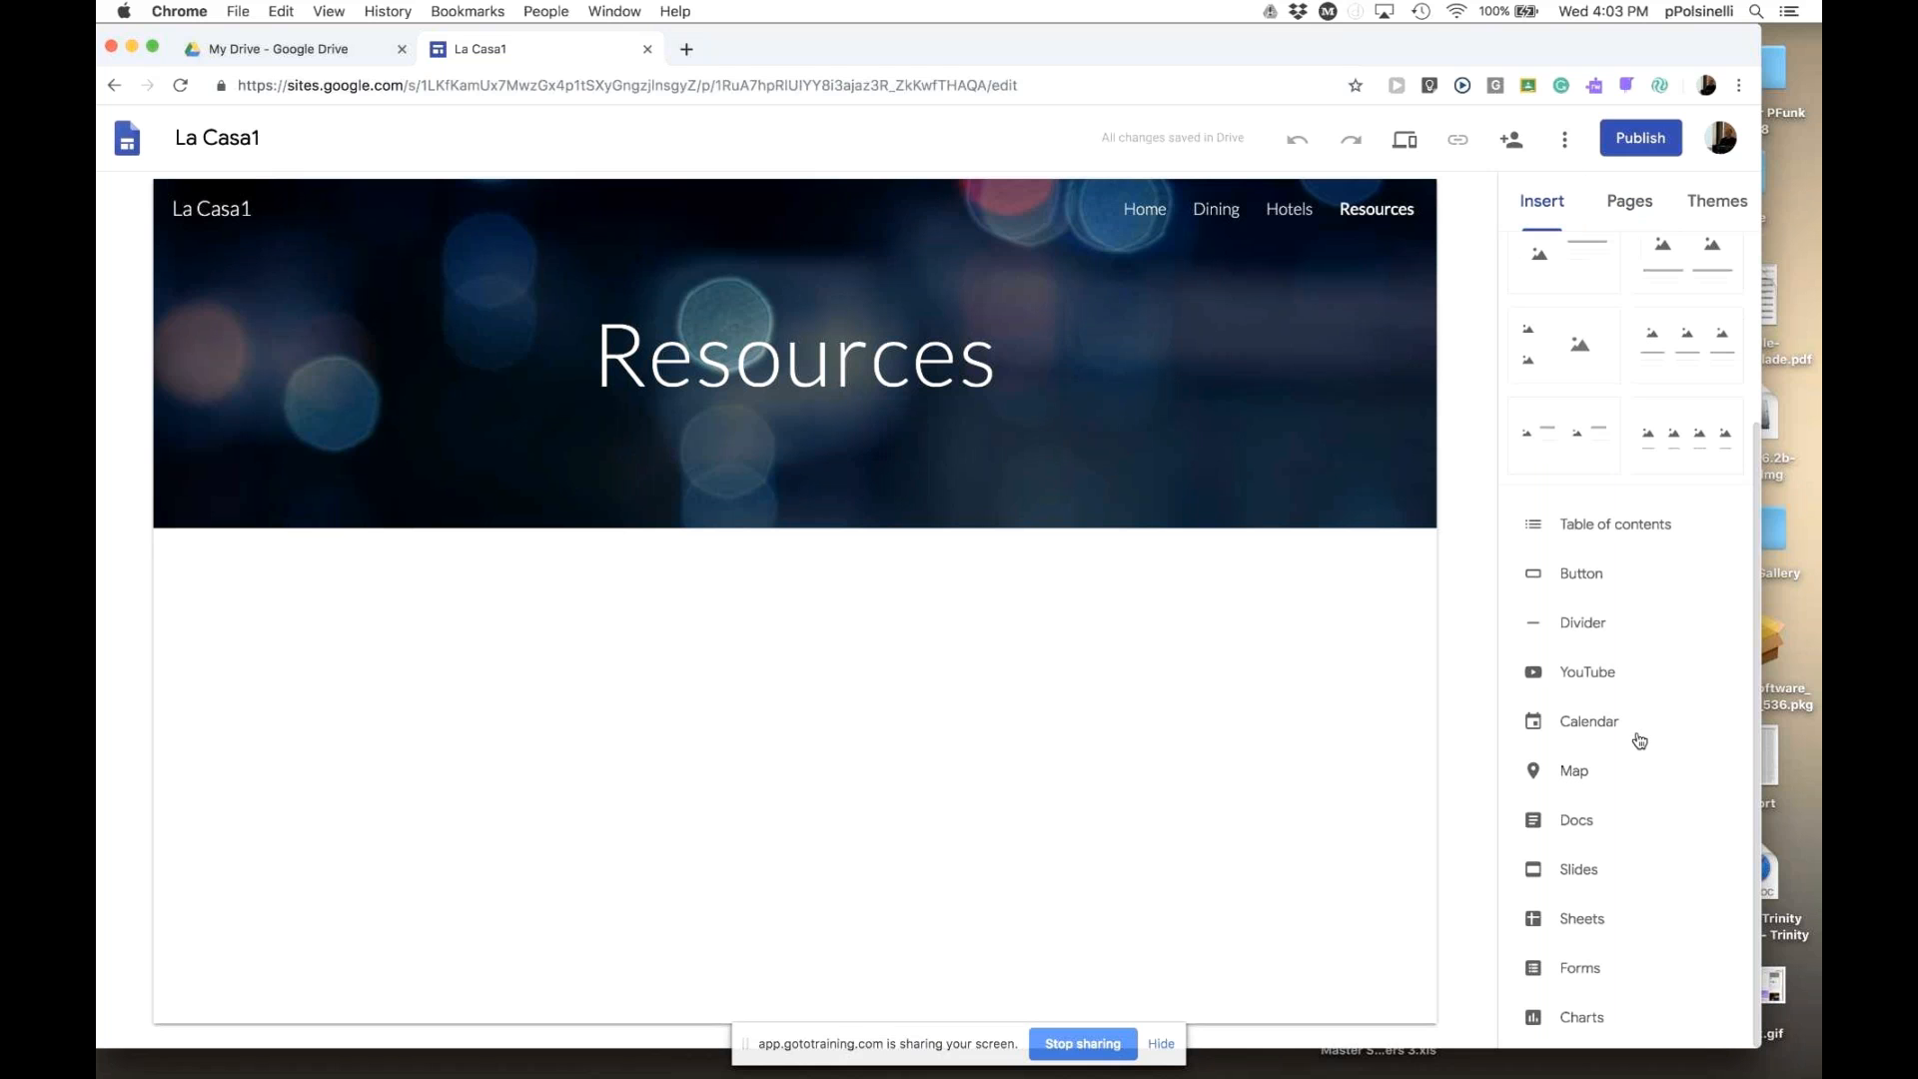
- Embed the '25 different ways' Google Doc and drag its bottom edge down twice
{"action": "left_click", "coordinate": [1536, 821]}
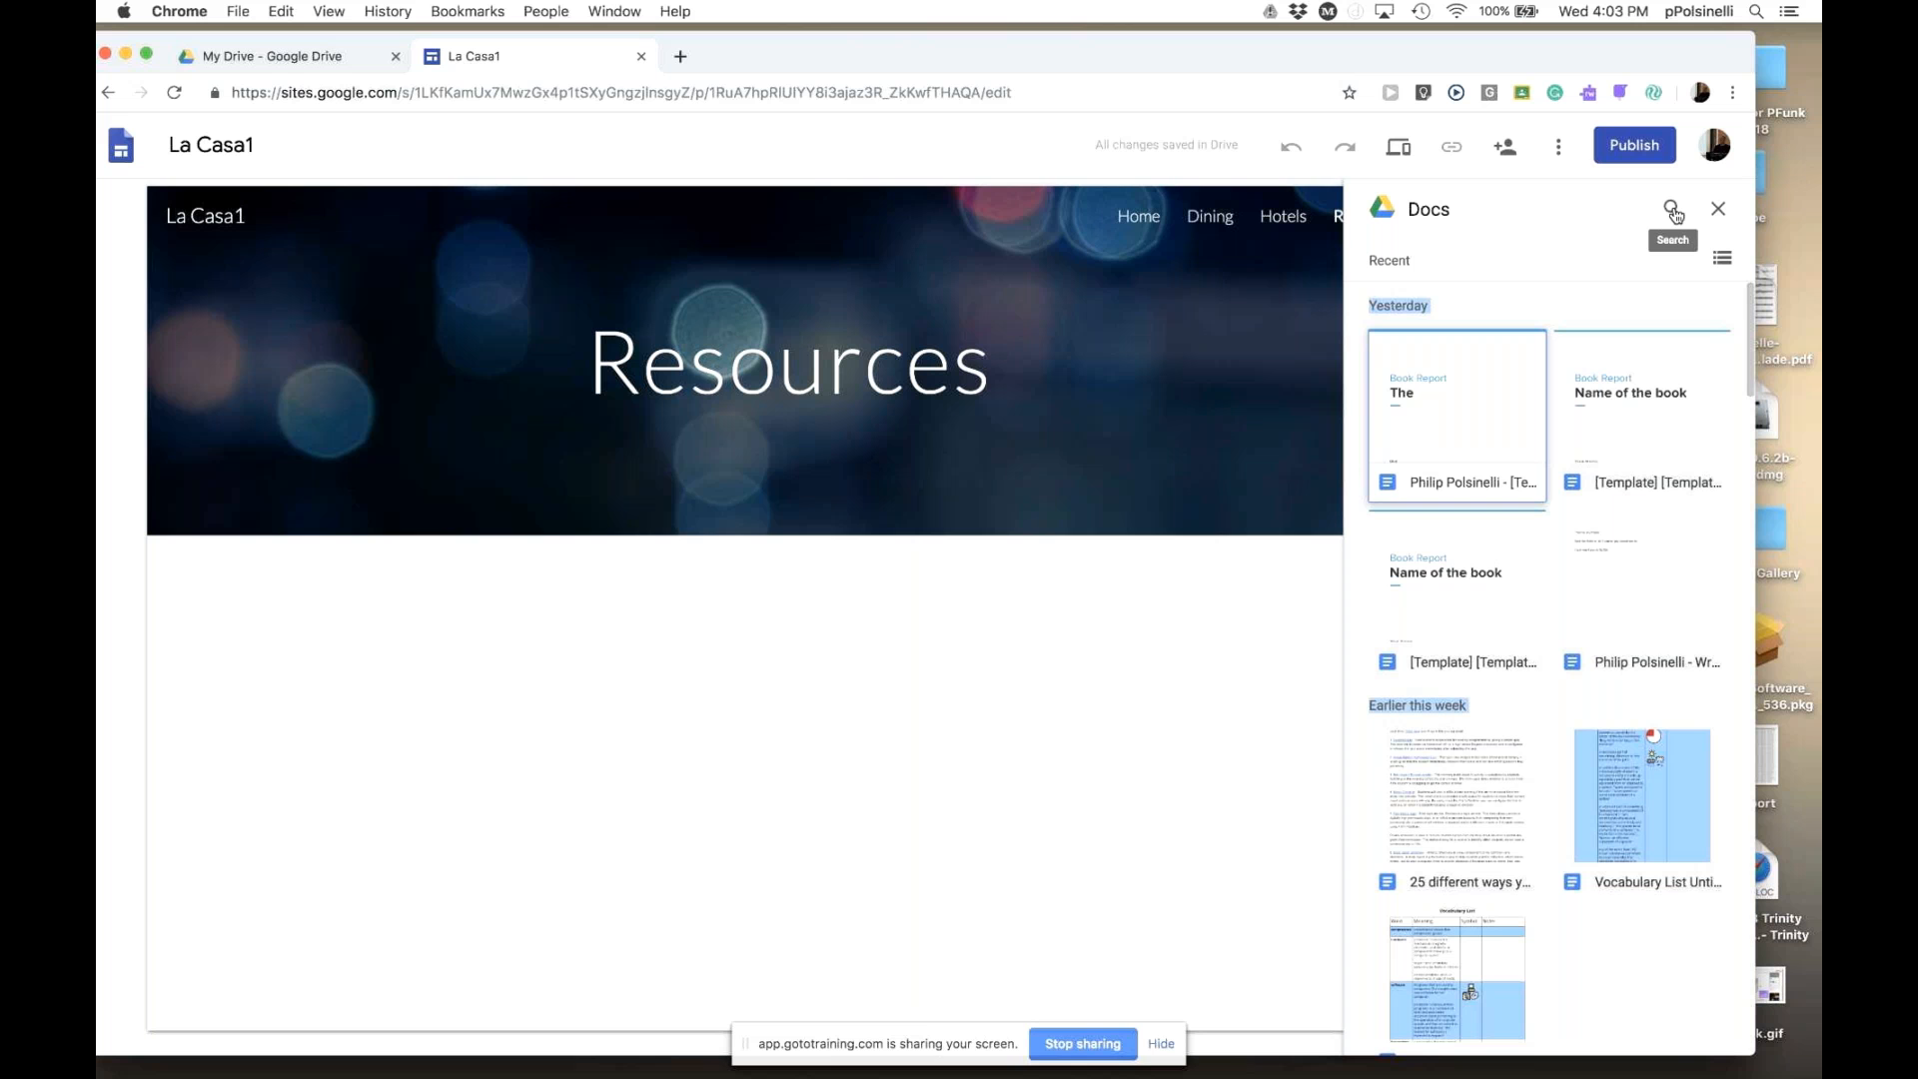
{"action": "left_click", "coordinate": [1477, 807]}
{"action": "double_click", "coordinate": [1476, 808]}
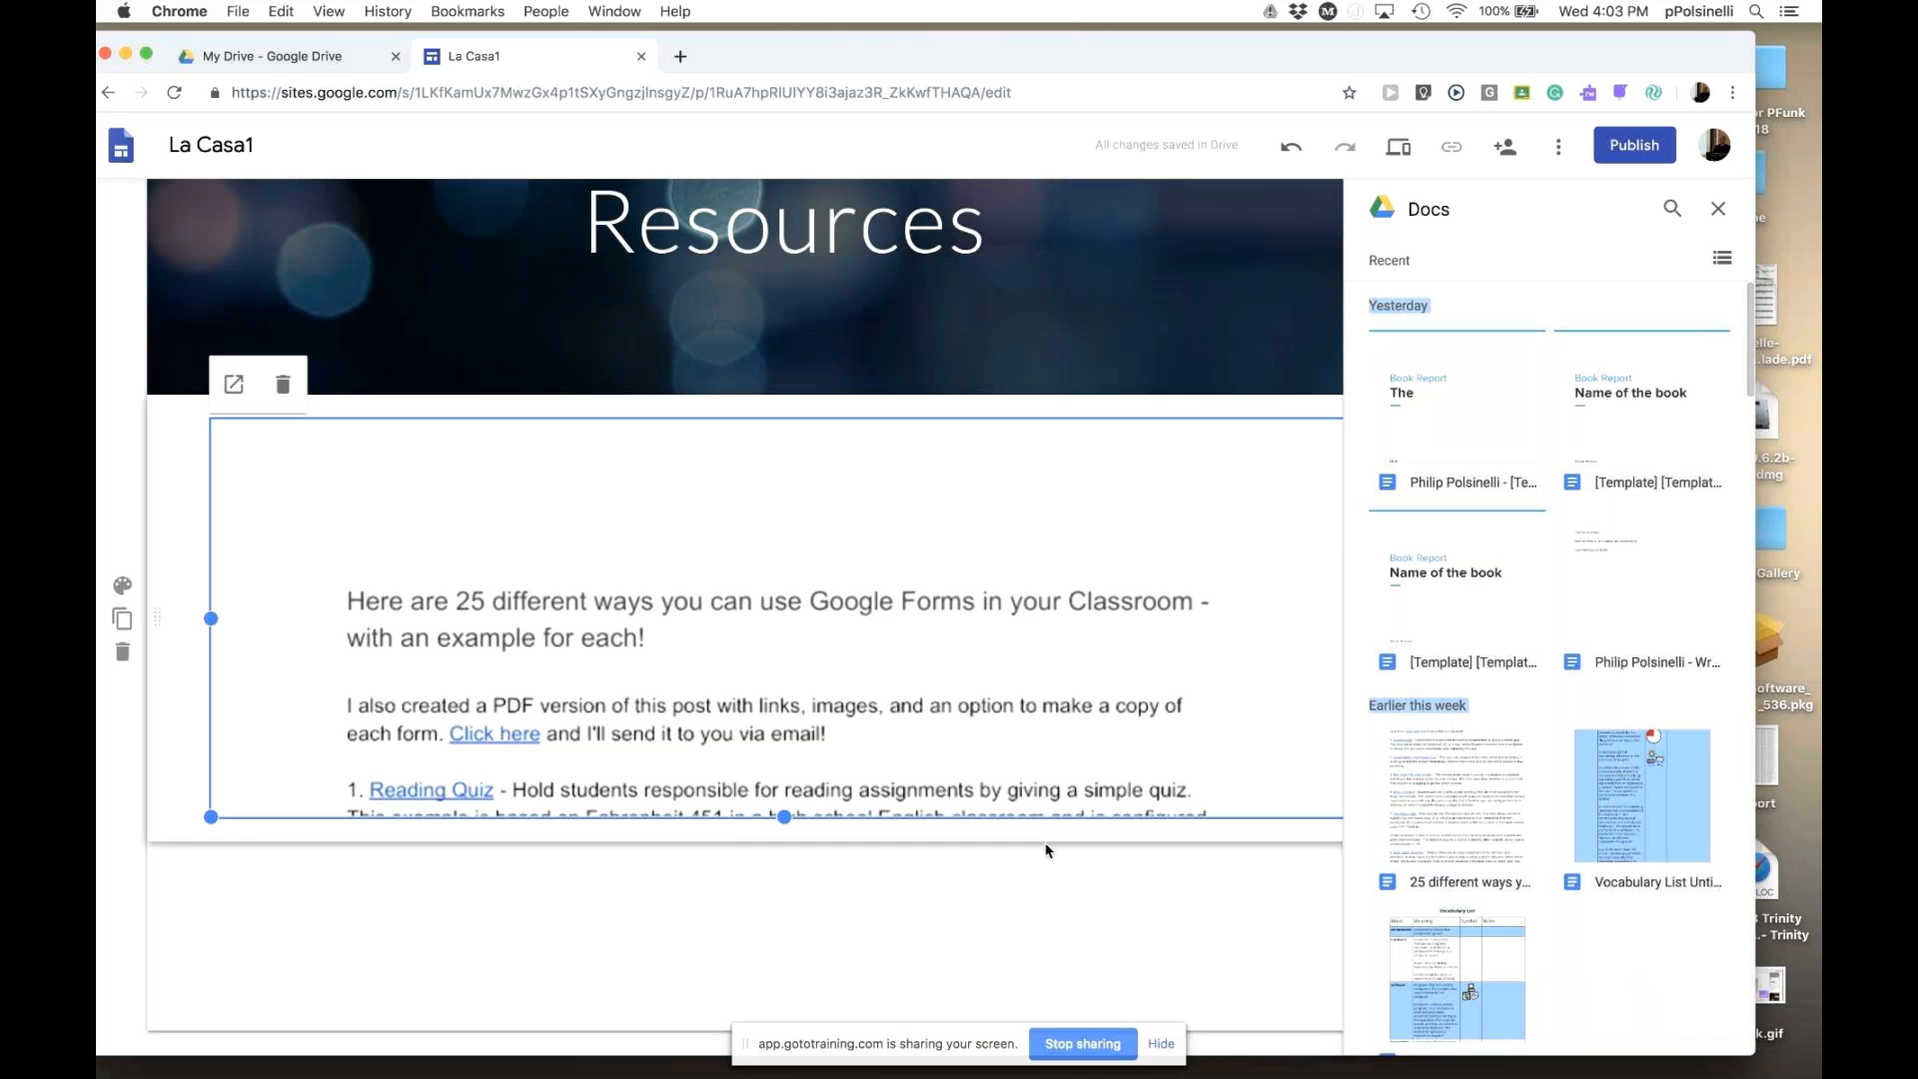
{"action": "left_click_drag", "start_coordinate": [788, 815], "coordinate": [784, 1011]}
{"action": "scroll", "coordinate": [879, 862], "scroll_direction": "down", "scroll_amount": 2}
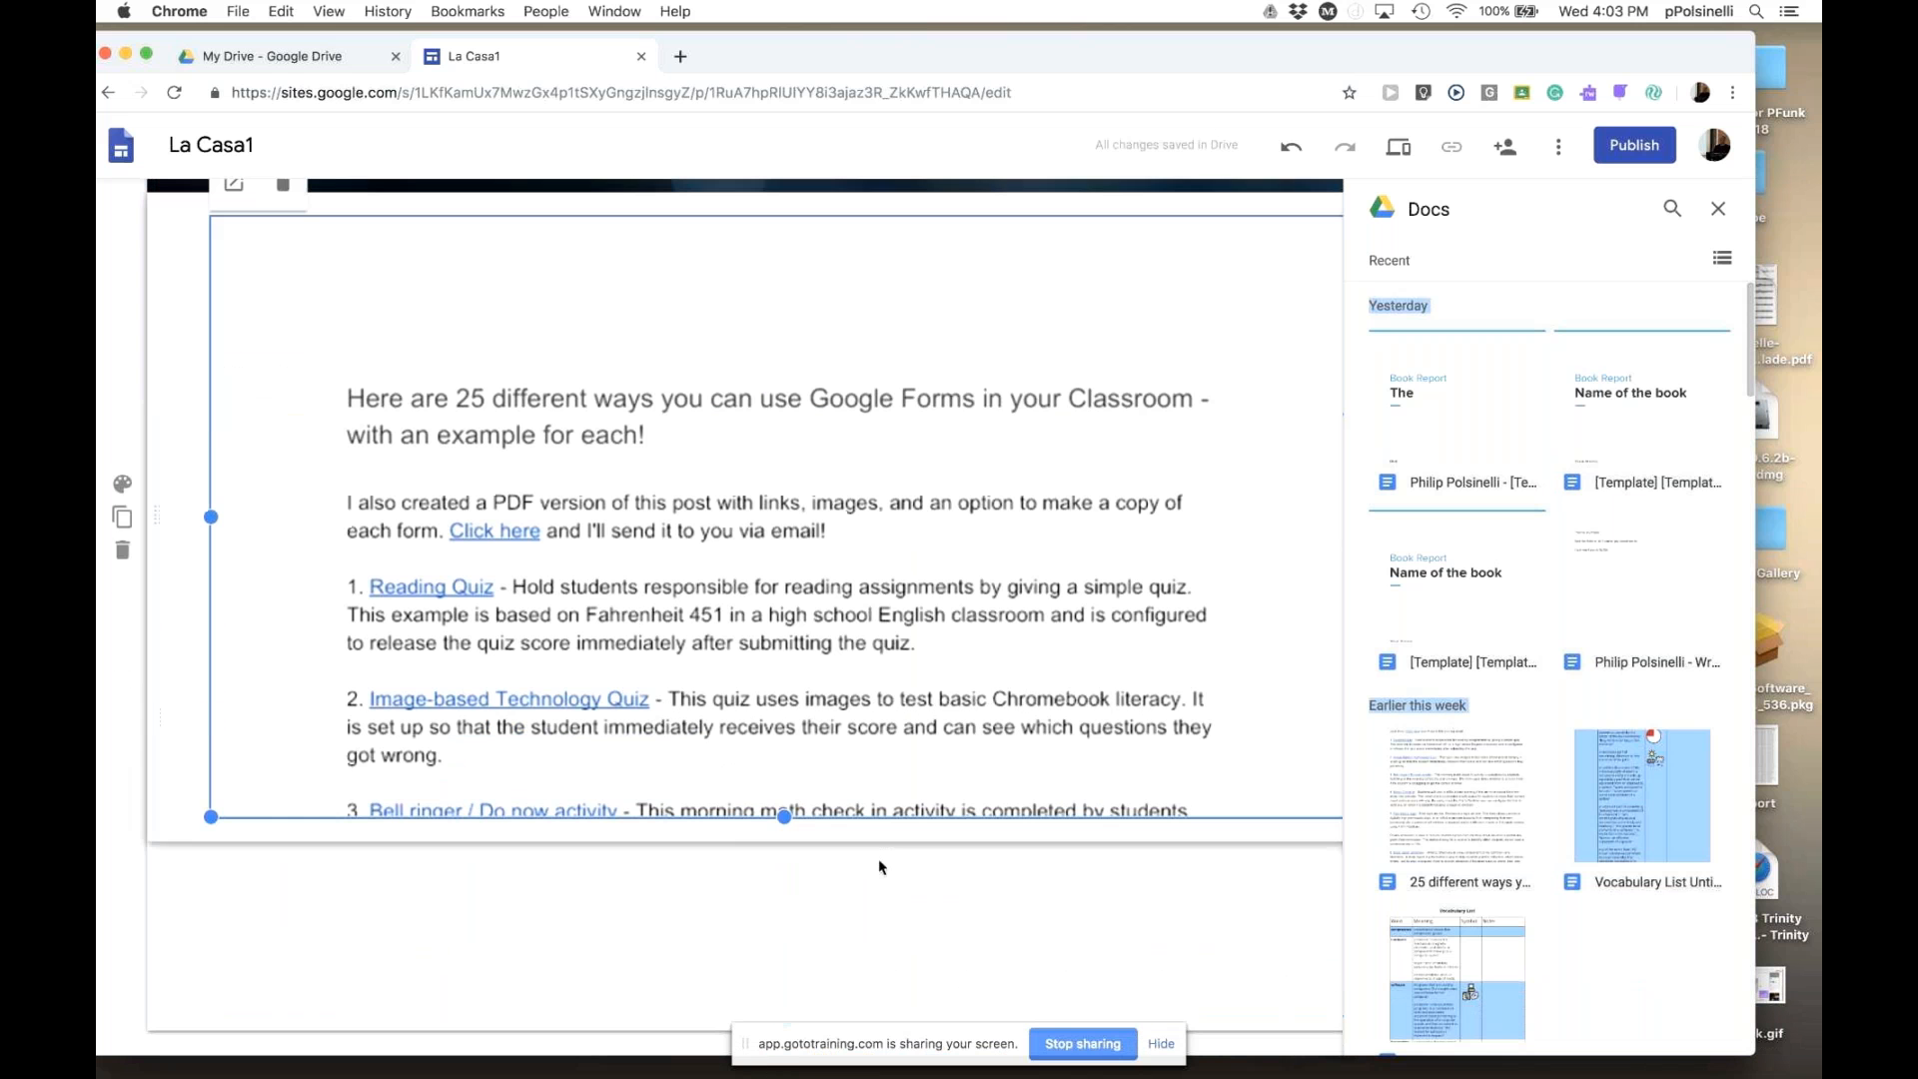
{"action": "left_click_drag", "start_coordinate": [785, 818], "coordinate": [784, 982]}
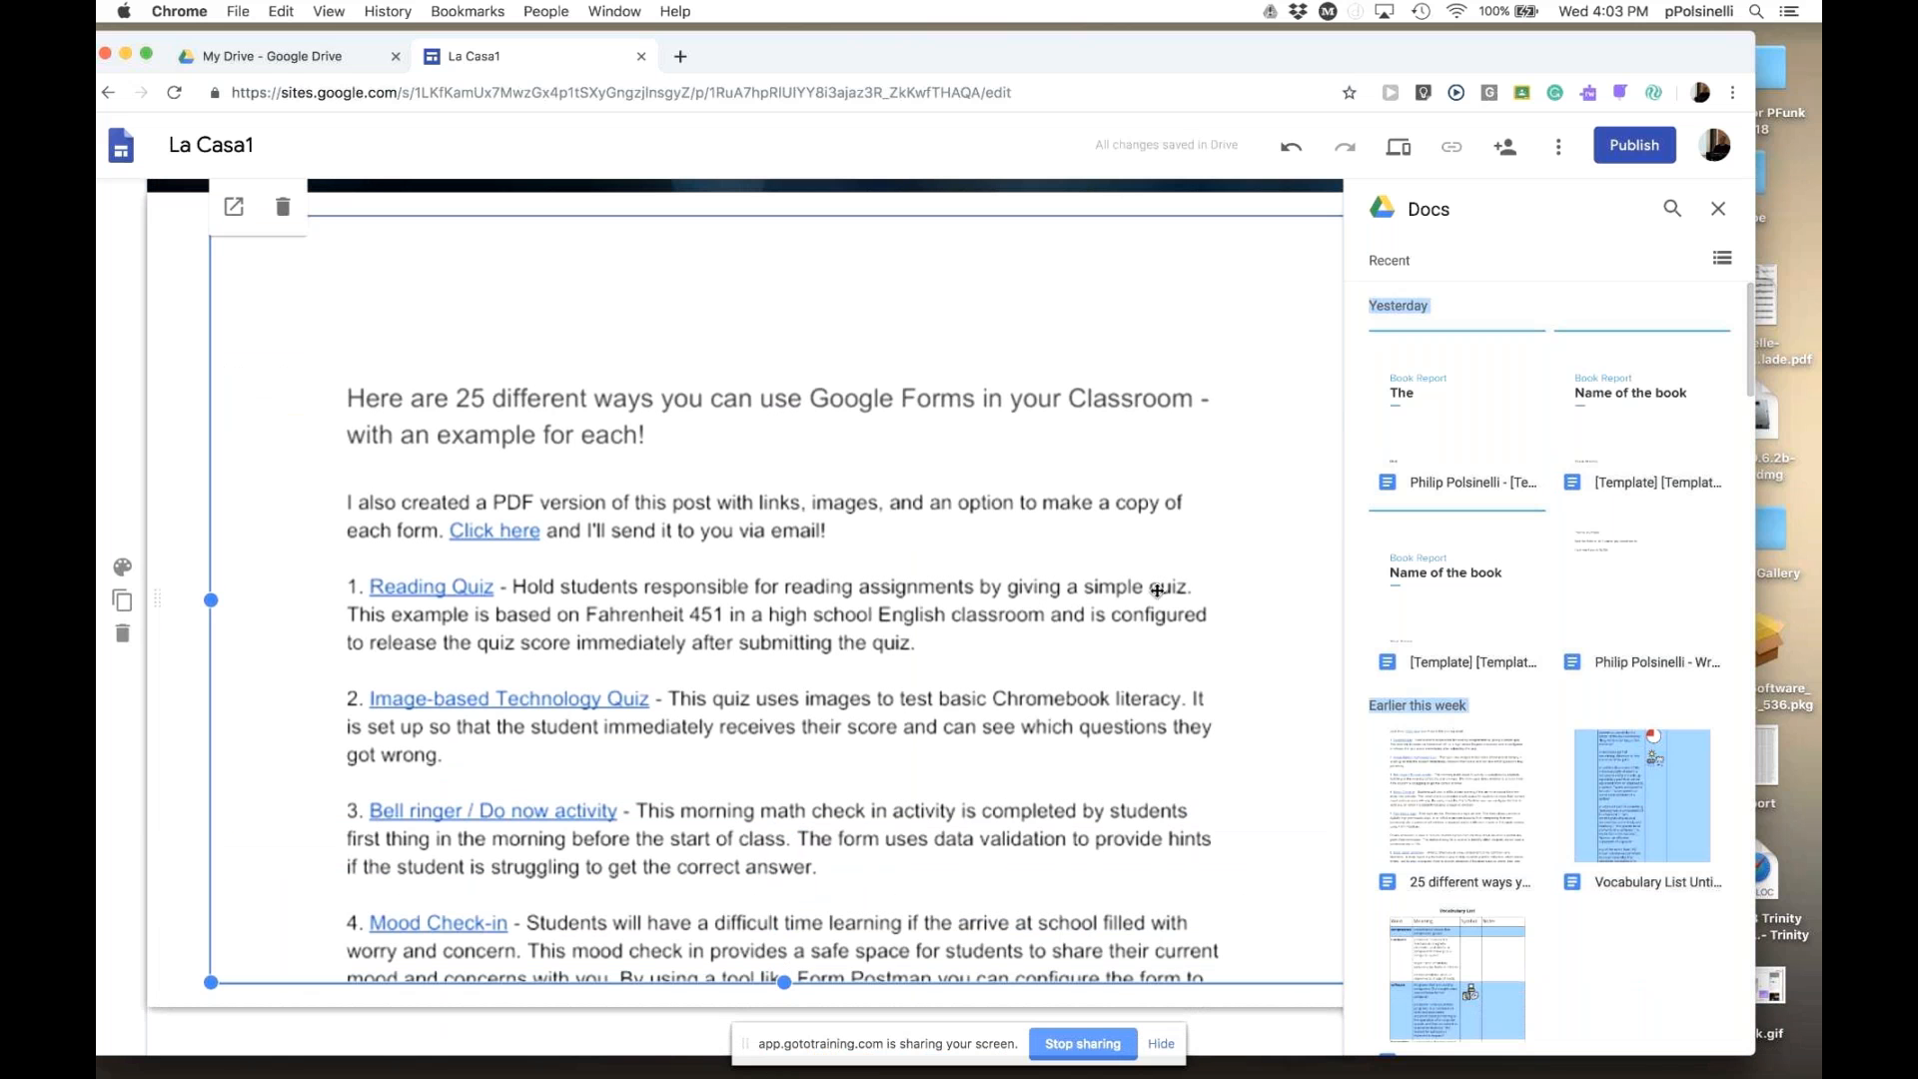
- Preview the Resources page and scroll through the embedded '25 different ways' document
{"action": "left_click", "coordinate": [1401, 152]}
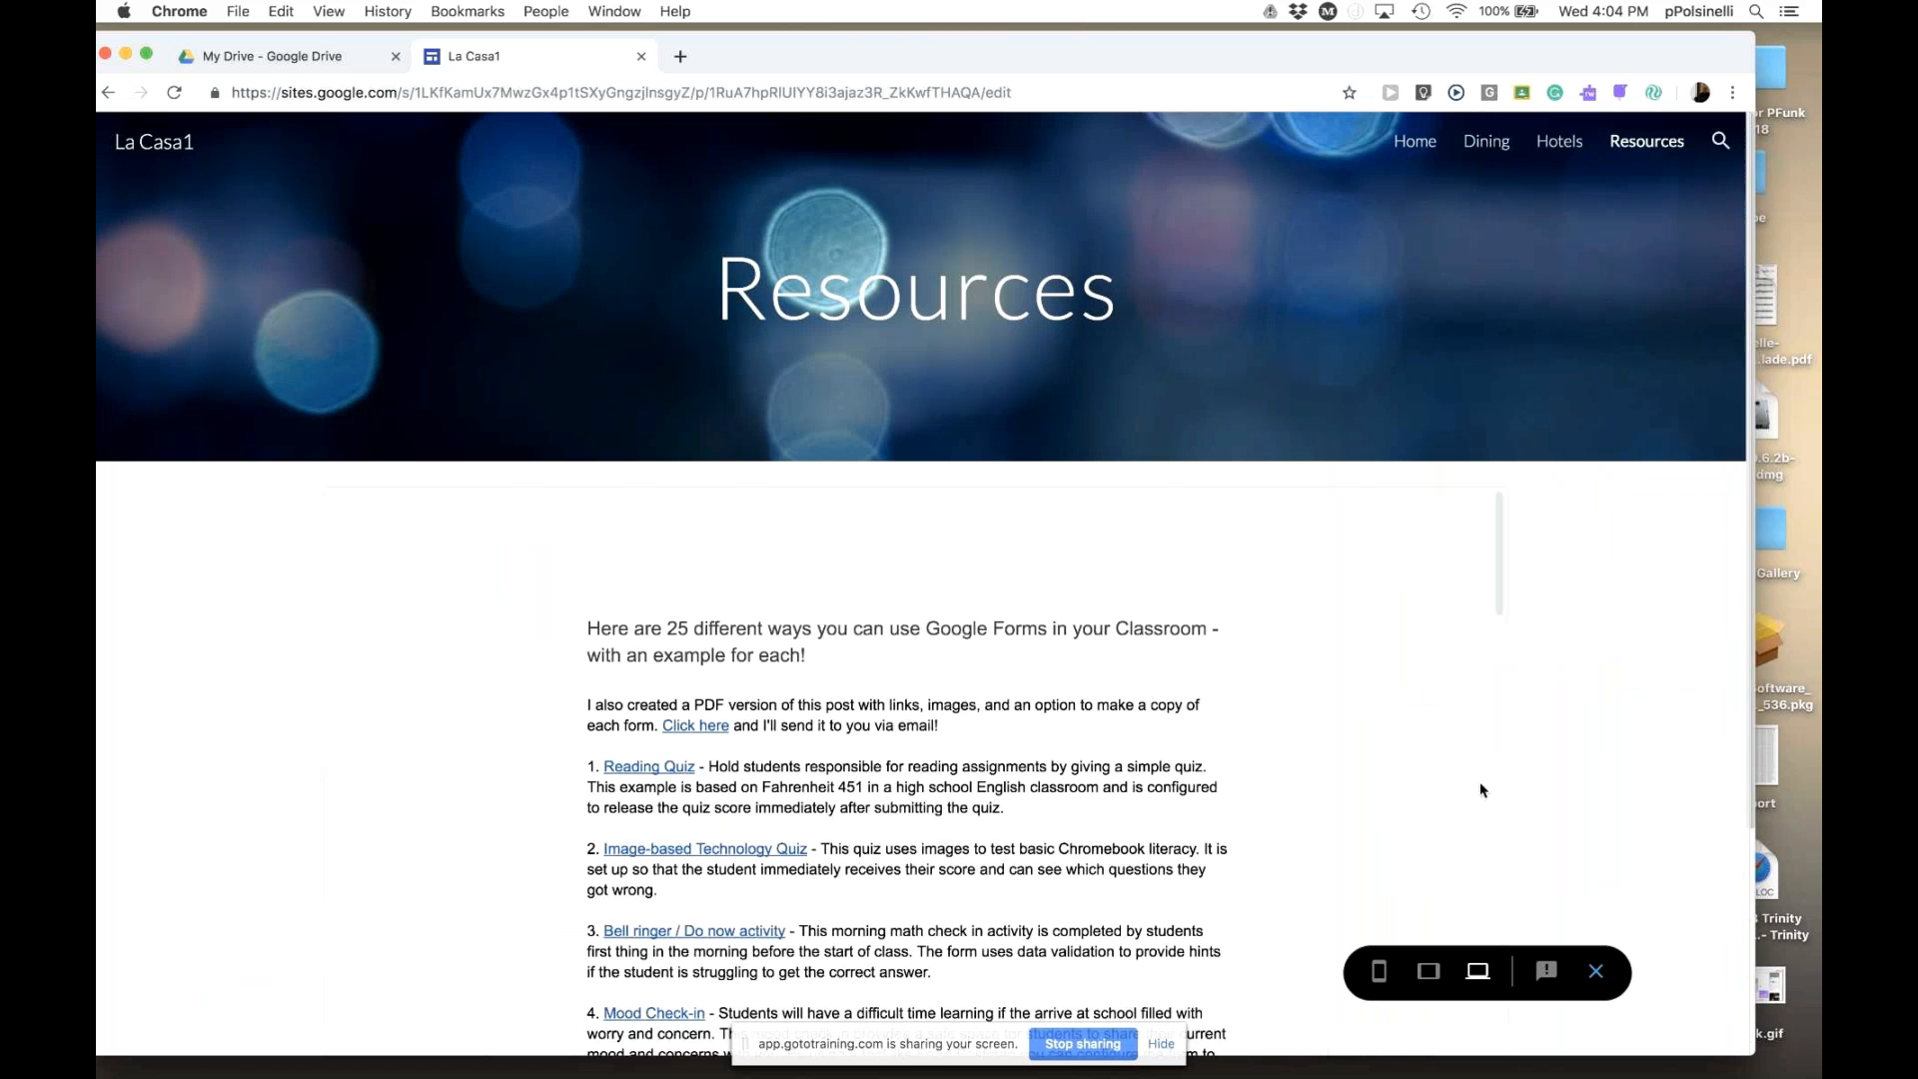
{"action": "scroll", "coordinate": [1645, 769], "scroll_direction": "down", "scroll_amount": 3}
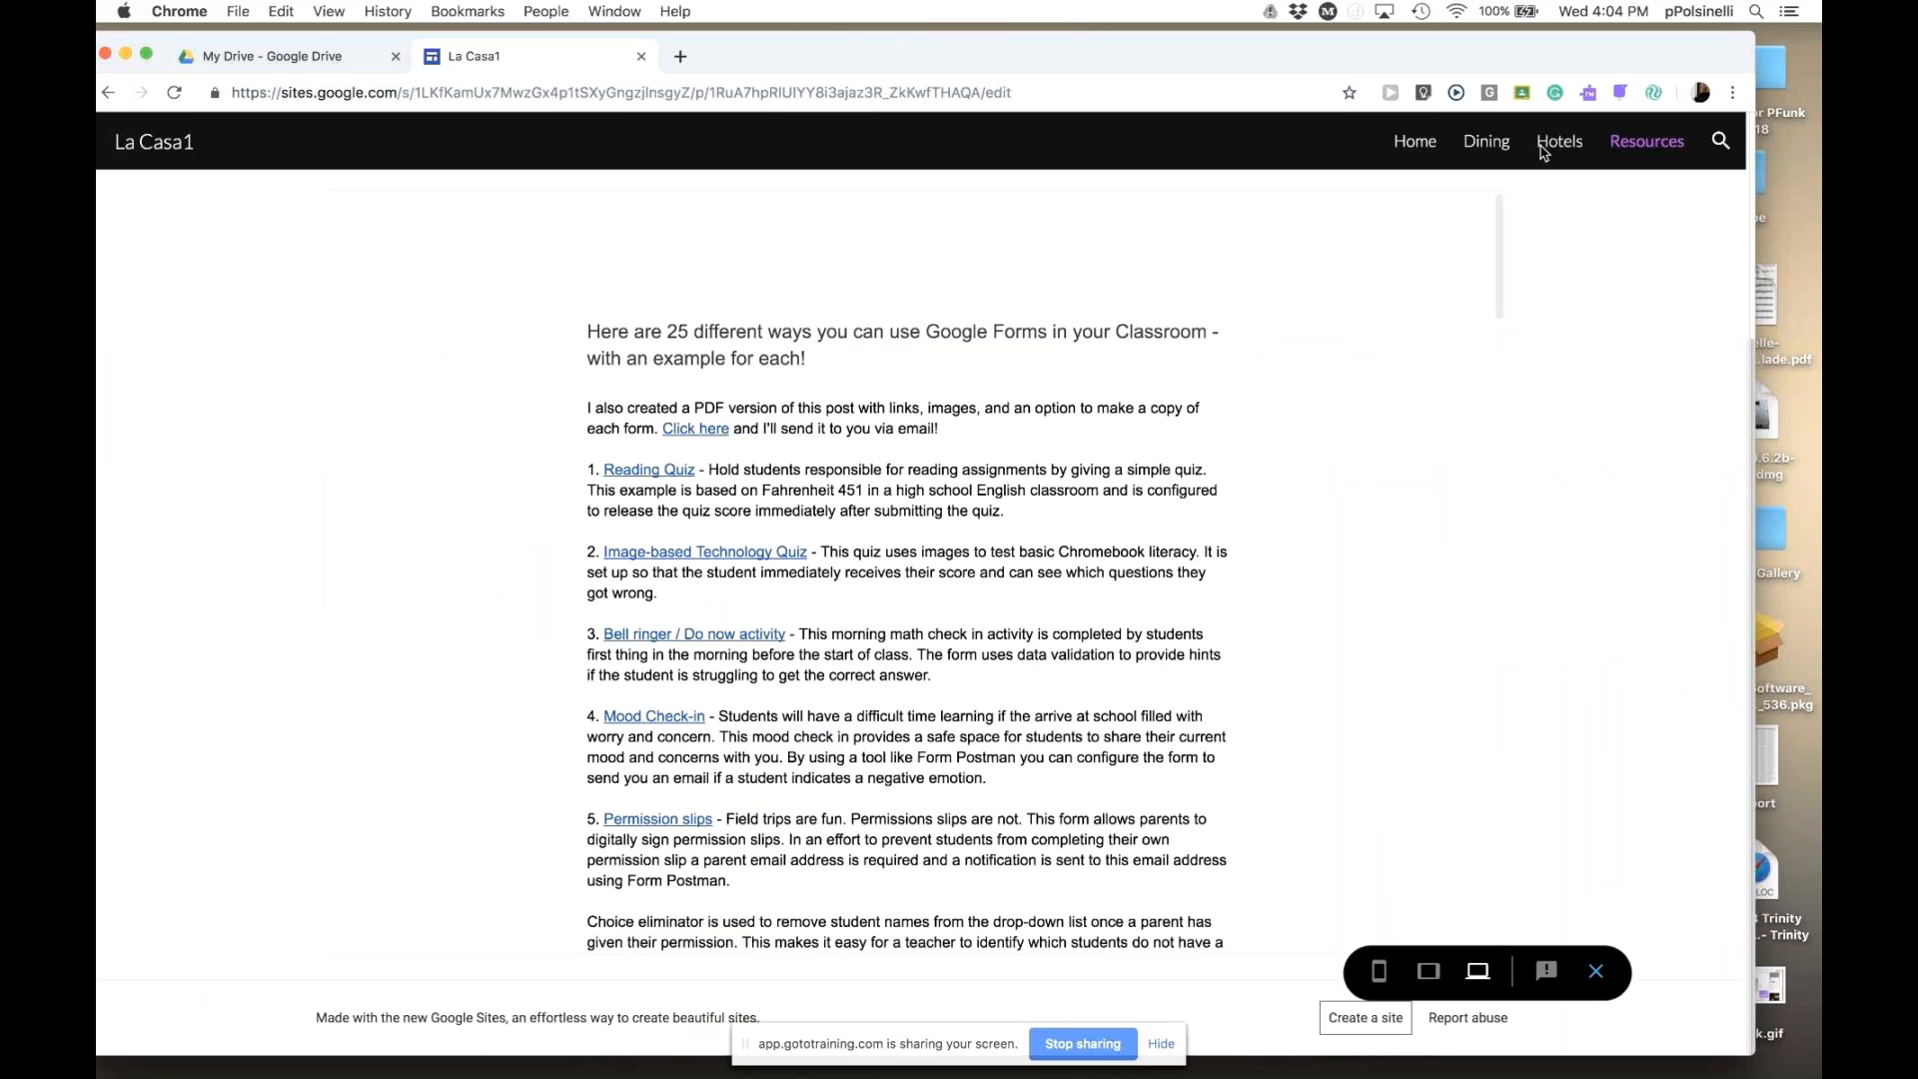
{"action": "left_click_drag", "start_coordinate": [1499, 255], "coordinate": [1474, 805]}
{"action": "scroll", "coordinate": [1475, 805], "scroll_direction": "down", "scroll_amount": 5}
{"action": "left_click_drag", "start_coordinate": [1509, 490], "coordinate": [1489, 220]}
- Leave preview and delete the embedded Google Doc from the Resources page, closing the Docs picker
{"action": "left_click", "coordinate": [1597, 973]}
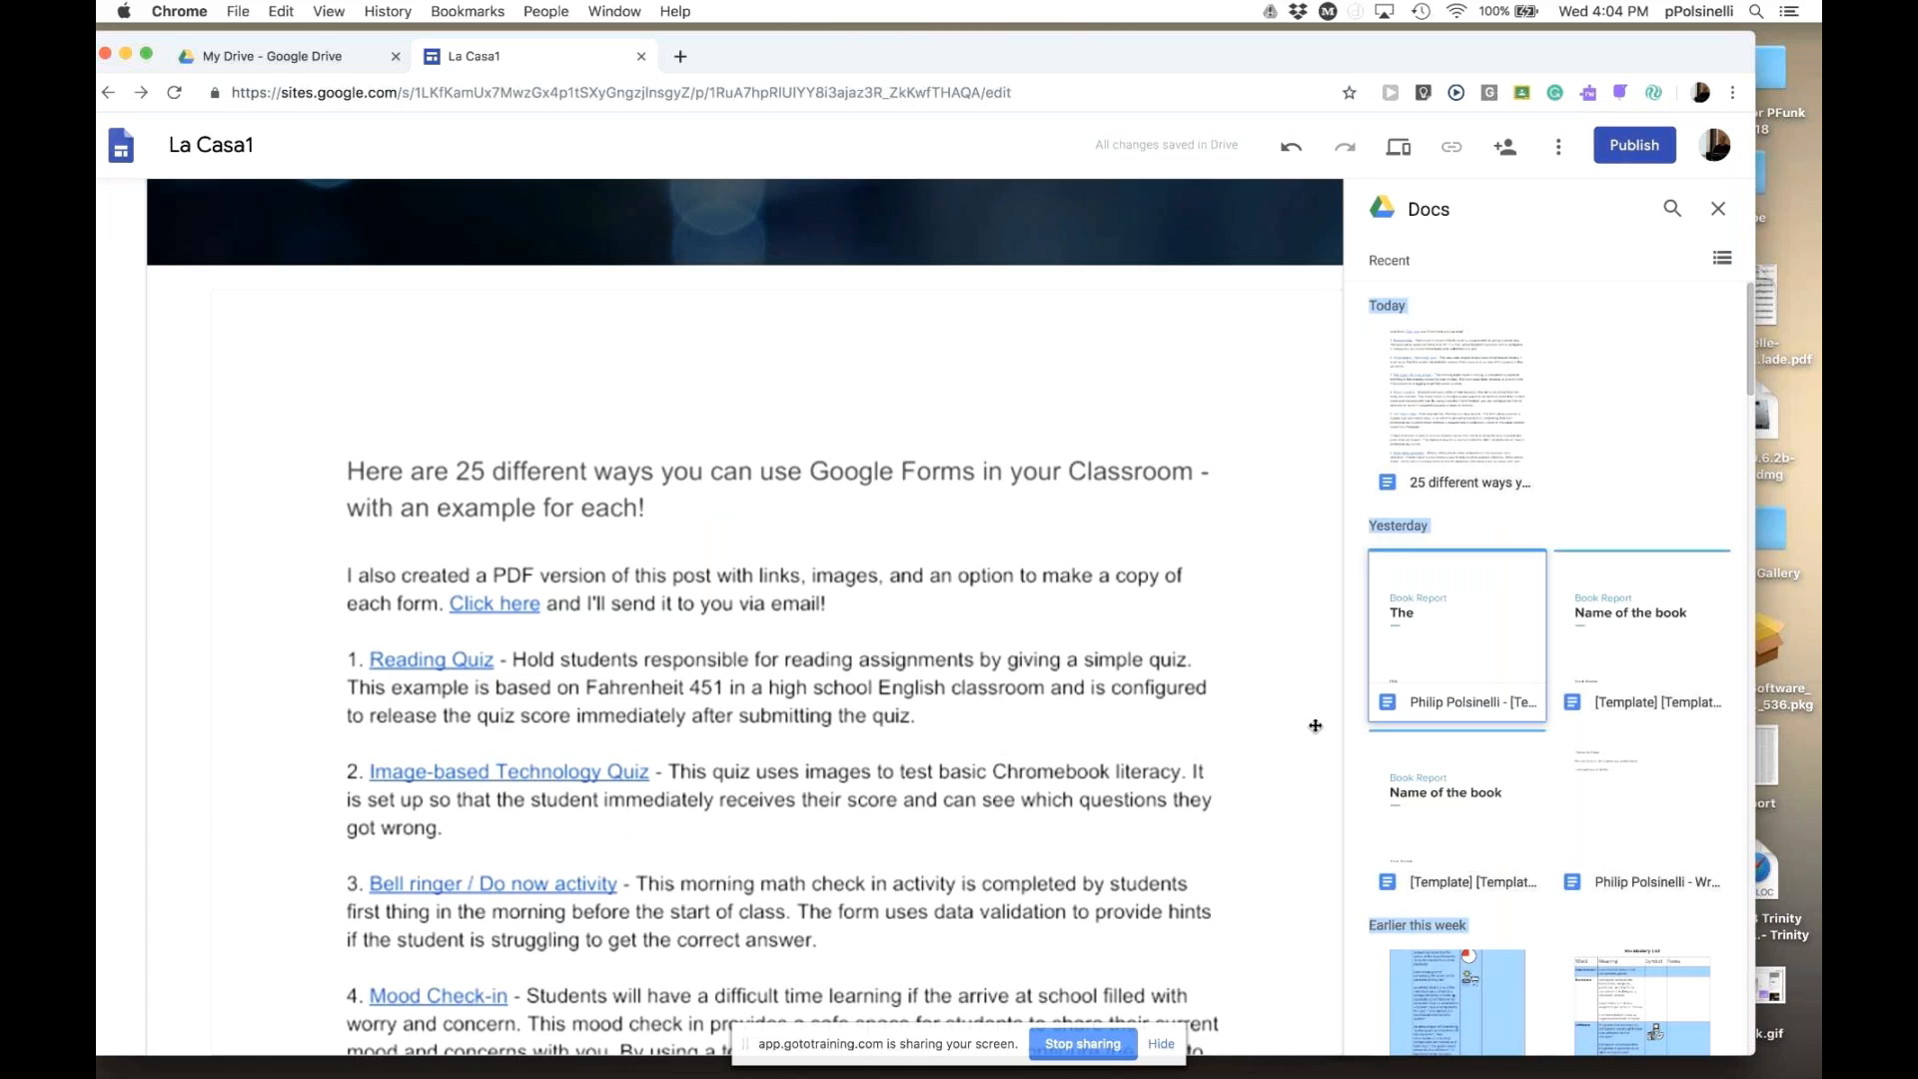
{"action": "scroll", "coordinate": [1308, 729], "scroll_direction": "down", "scroll_amount": 3}
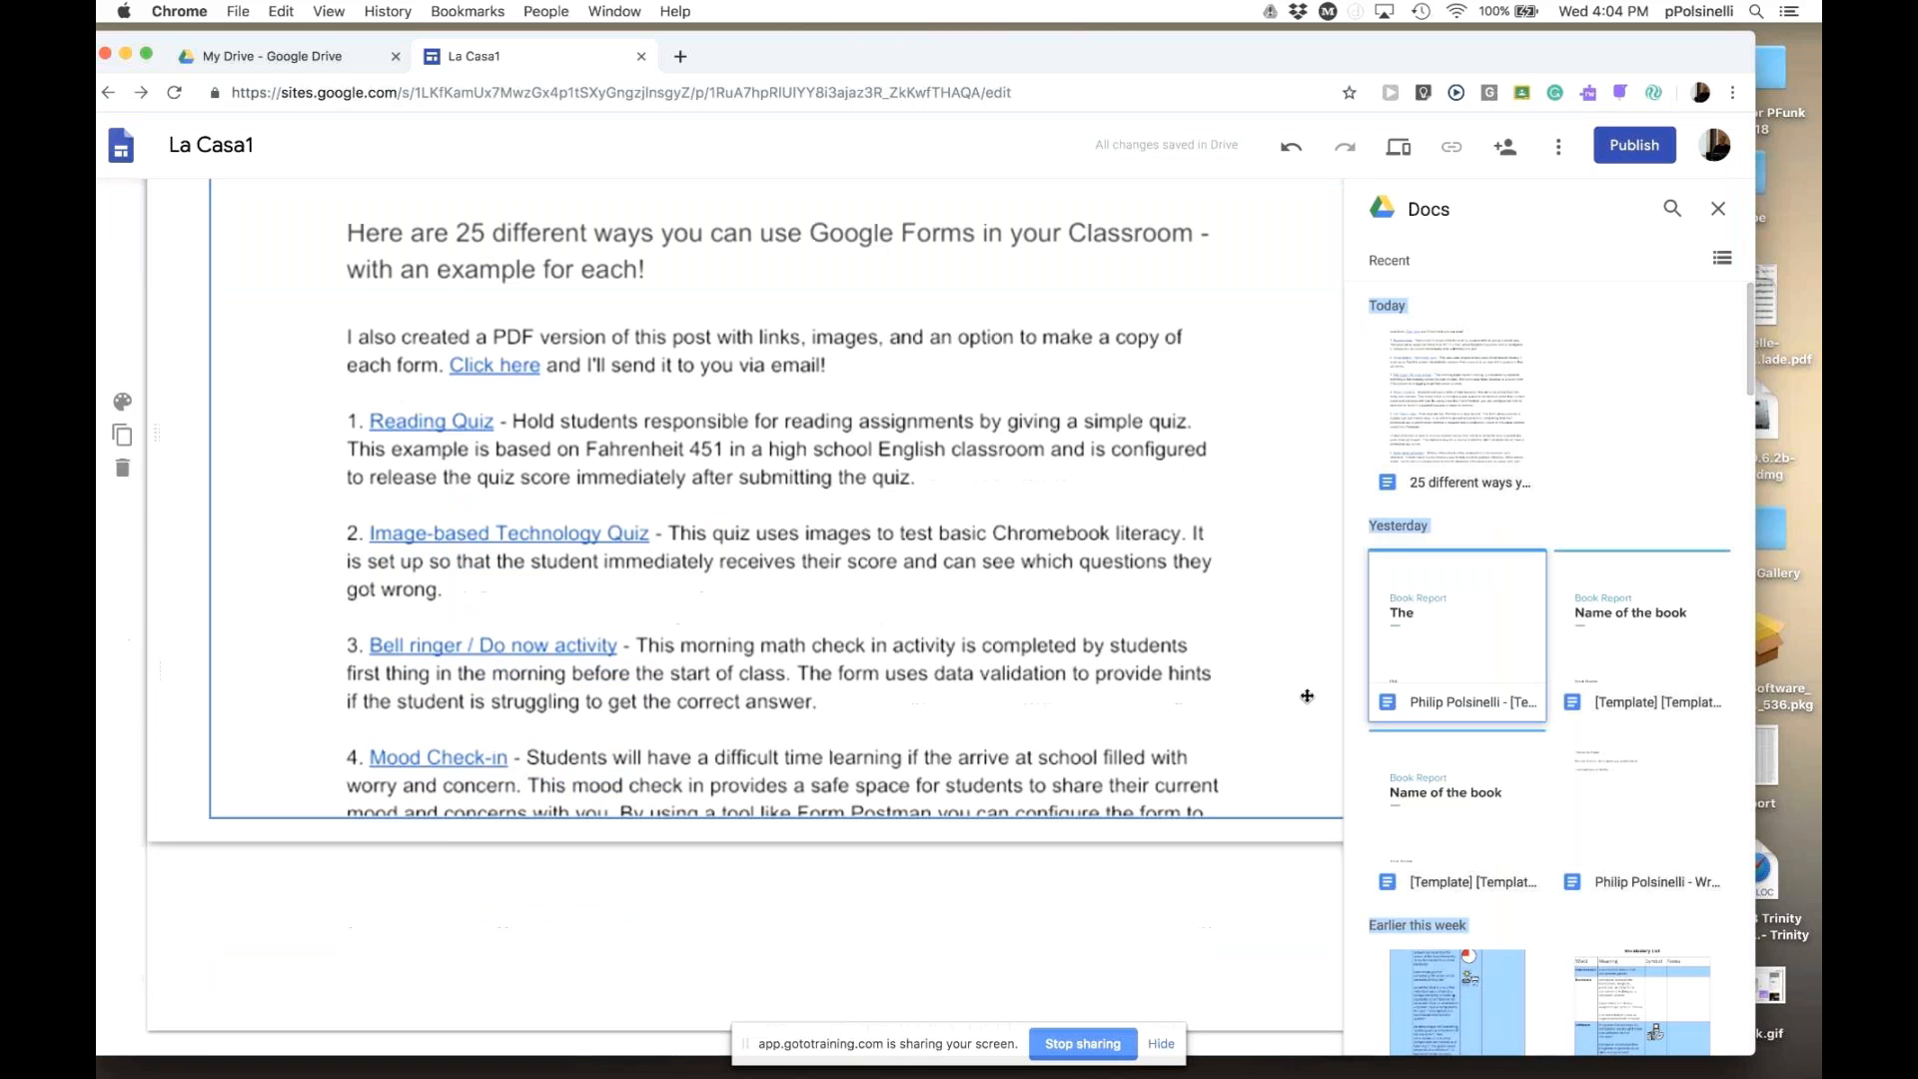
{"action": "left_click", "coordinate": [1270, 760]}
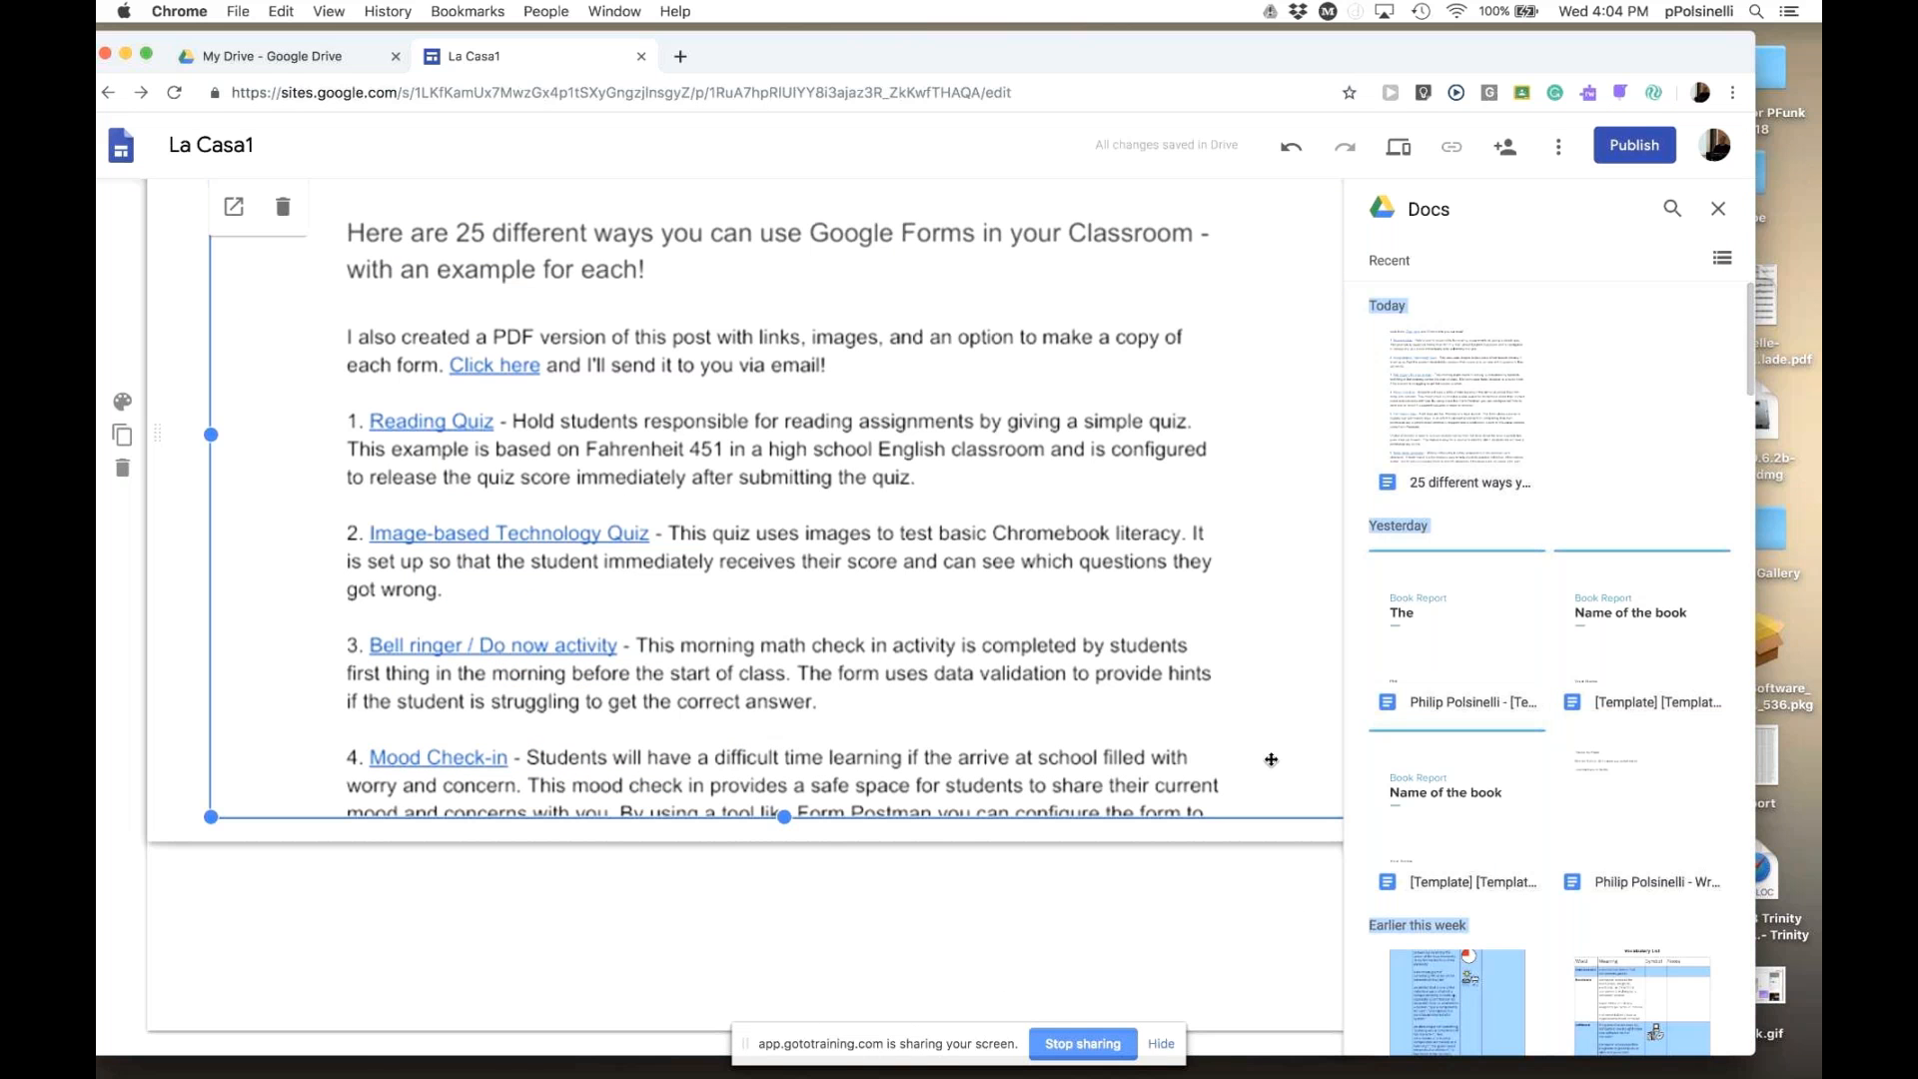
{"action": "key", "text": "Delete"}
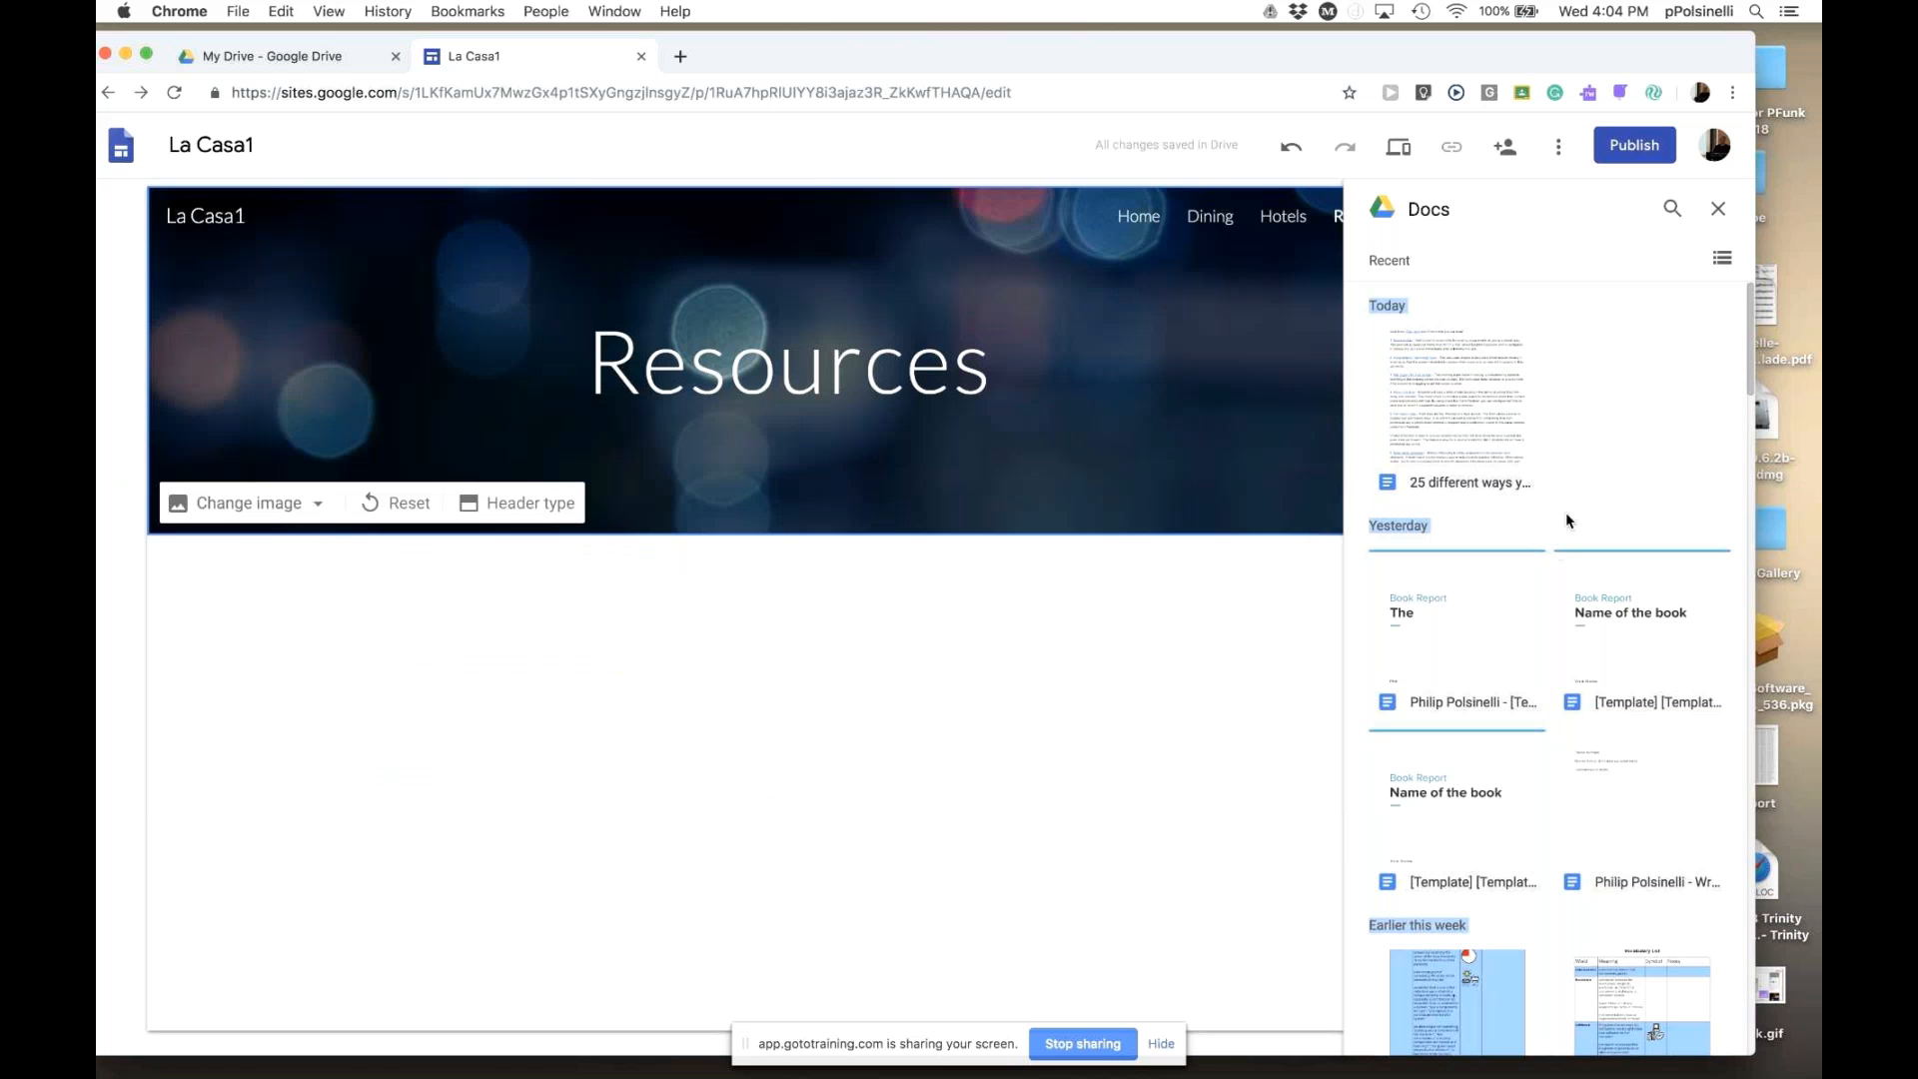
{"action": "left_click", "coordinate": [1719, 210]}
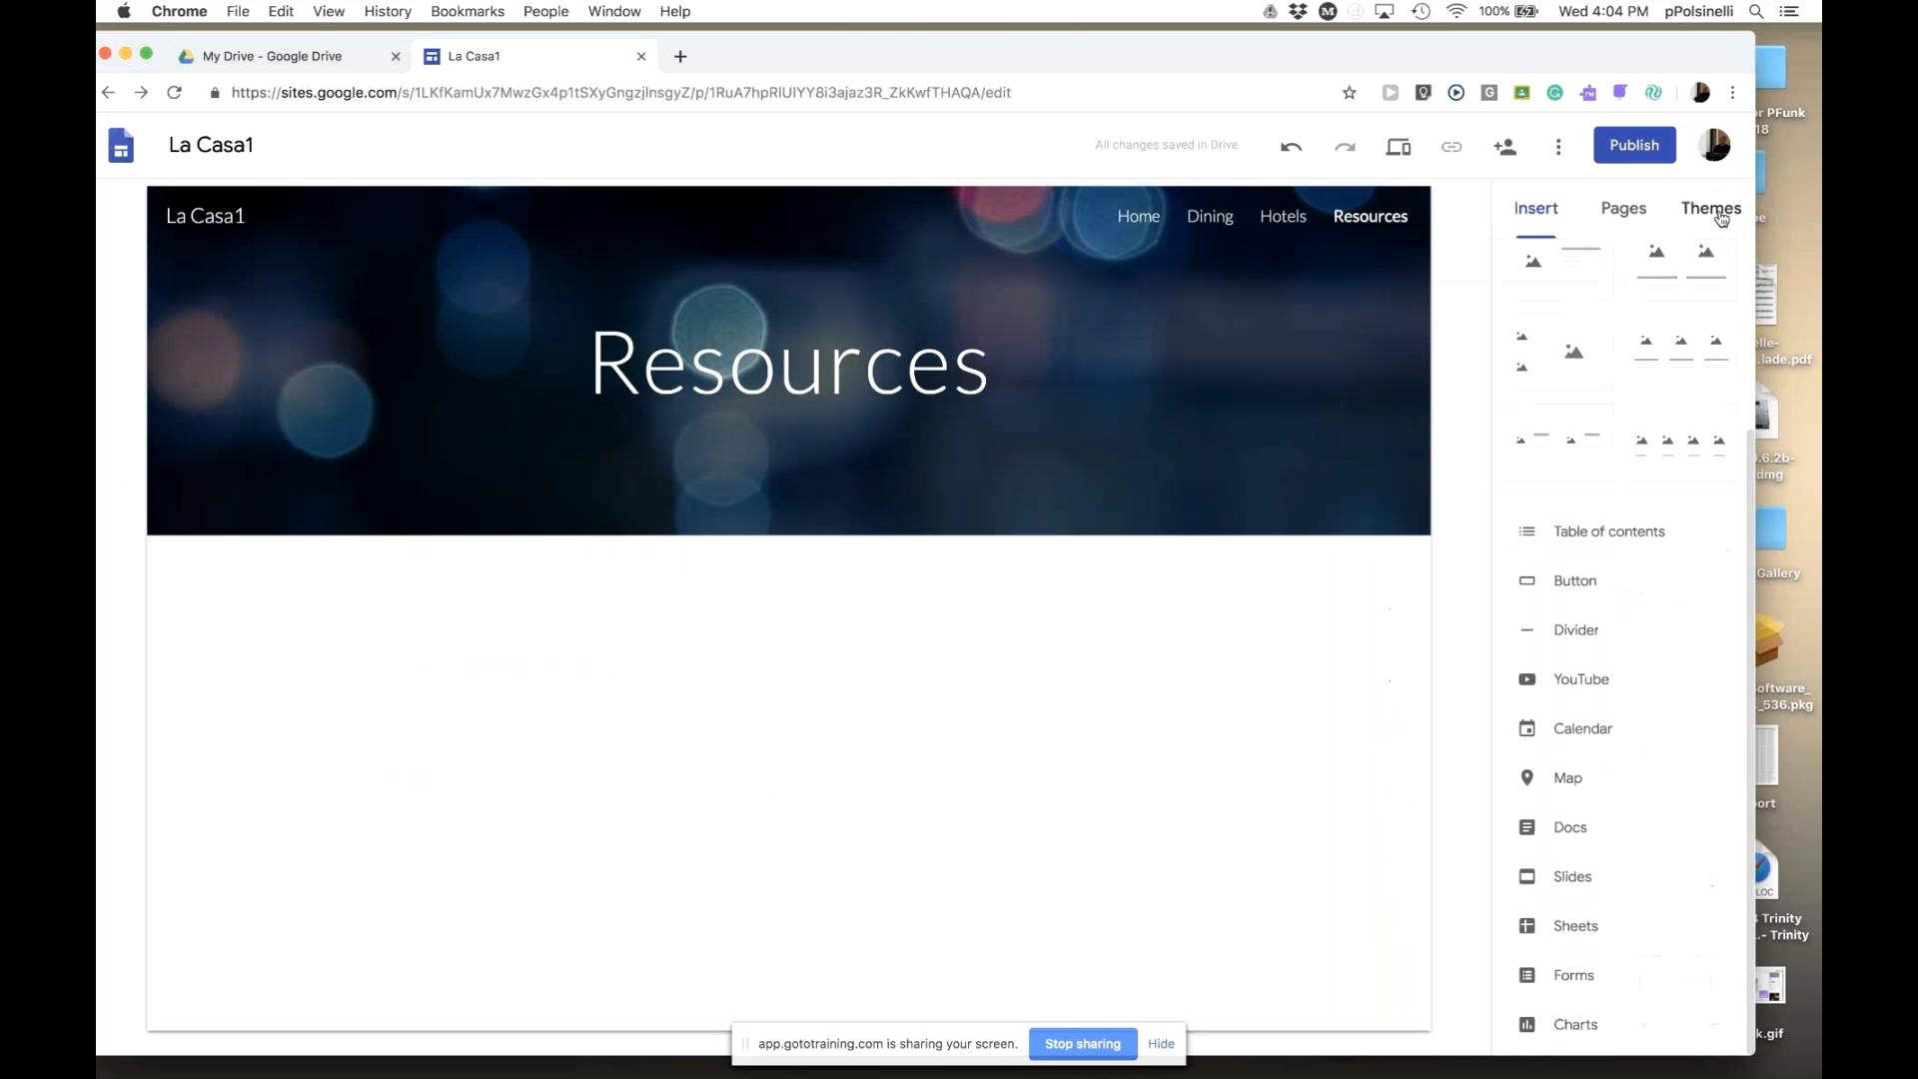
- Embed the 'Google Classroom' Slides presentation and drag it larger to fill most of the section
{"action": "left_click", "coordinate": [1575, 879]}
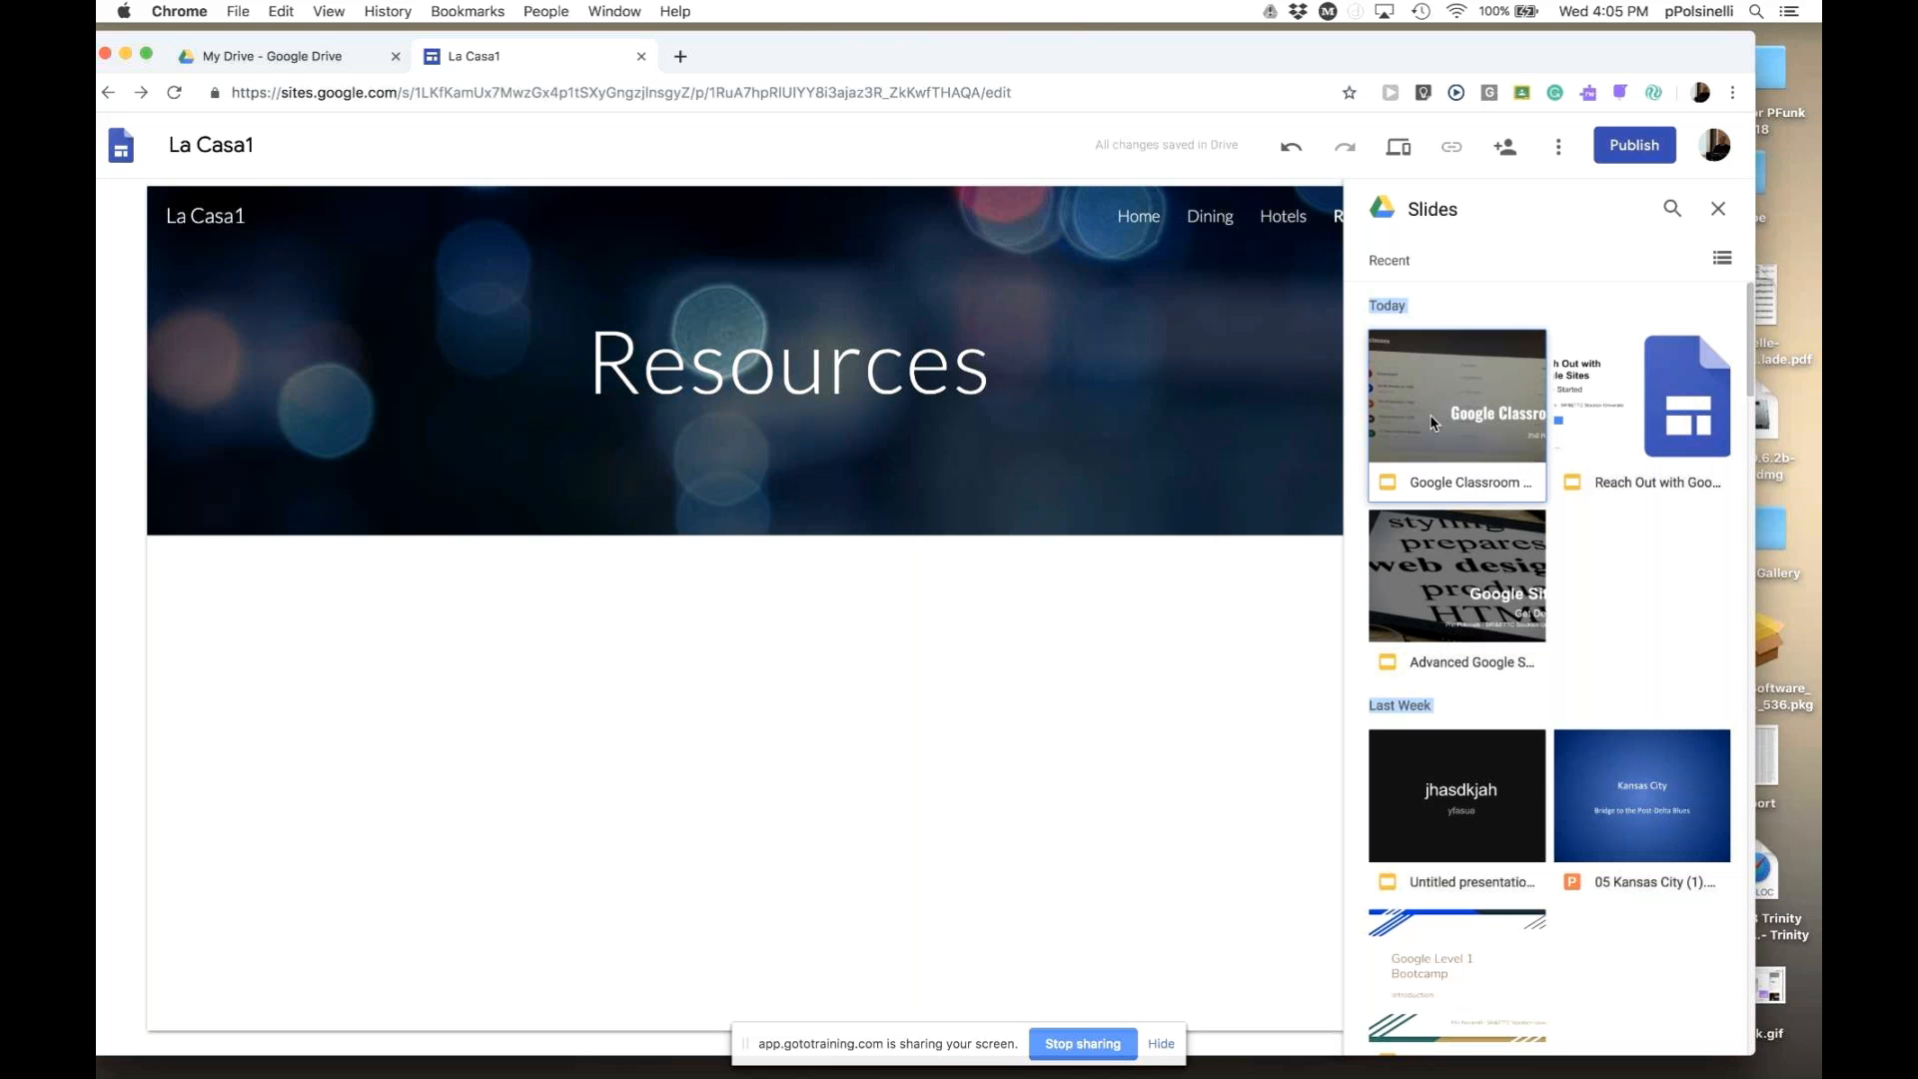
{"action": "double_click", "coordinate": [1445, 437]}
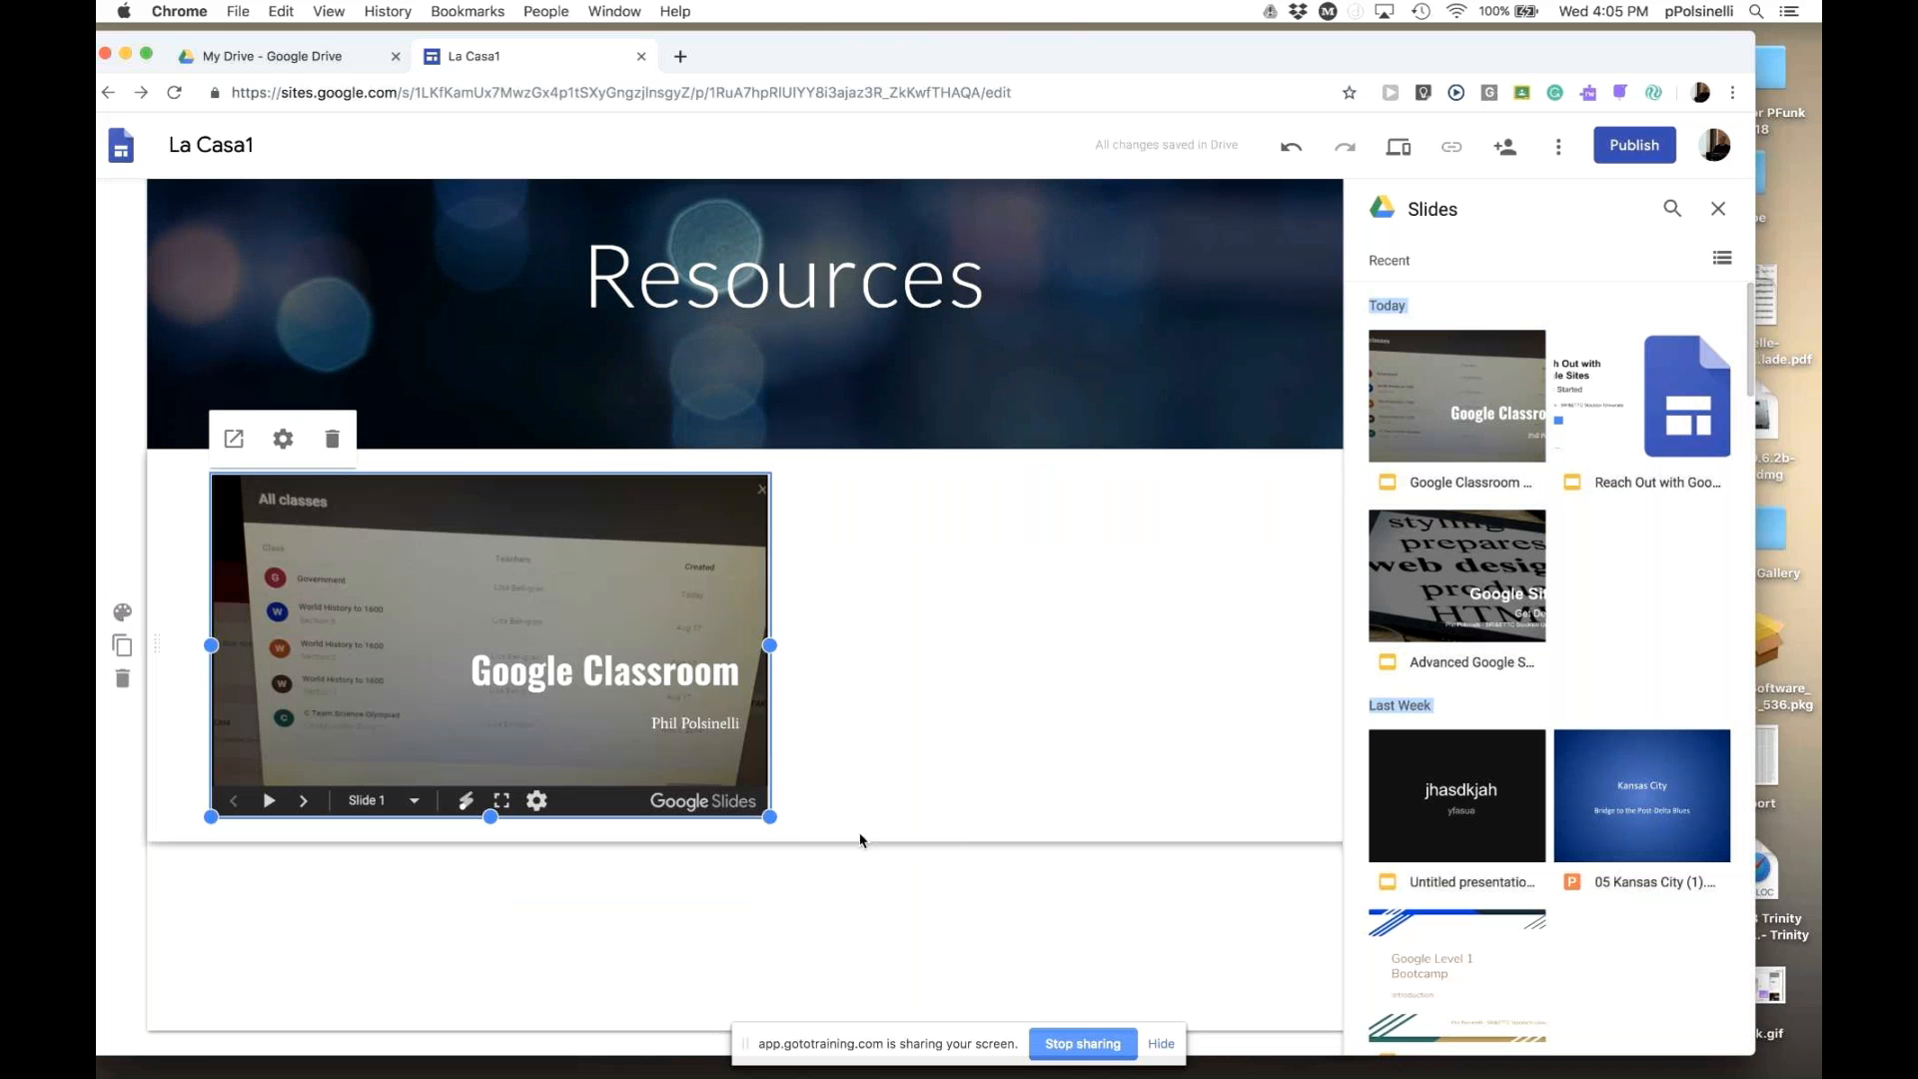
{"action": "left_click_drag", "start_coordinate": [767, 813], "coordinate": [1109, 767]}
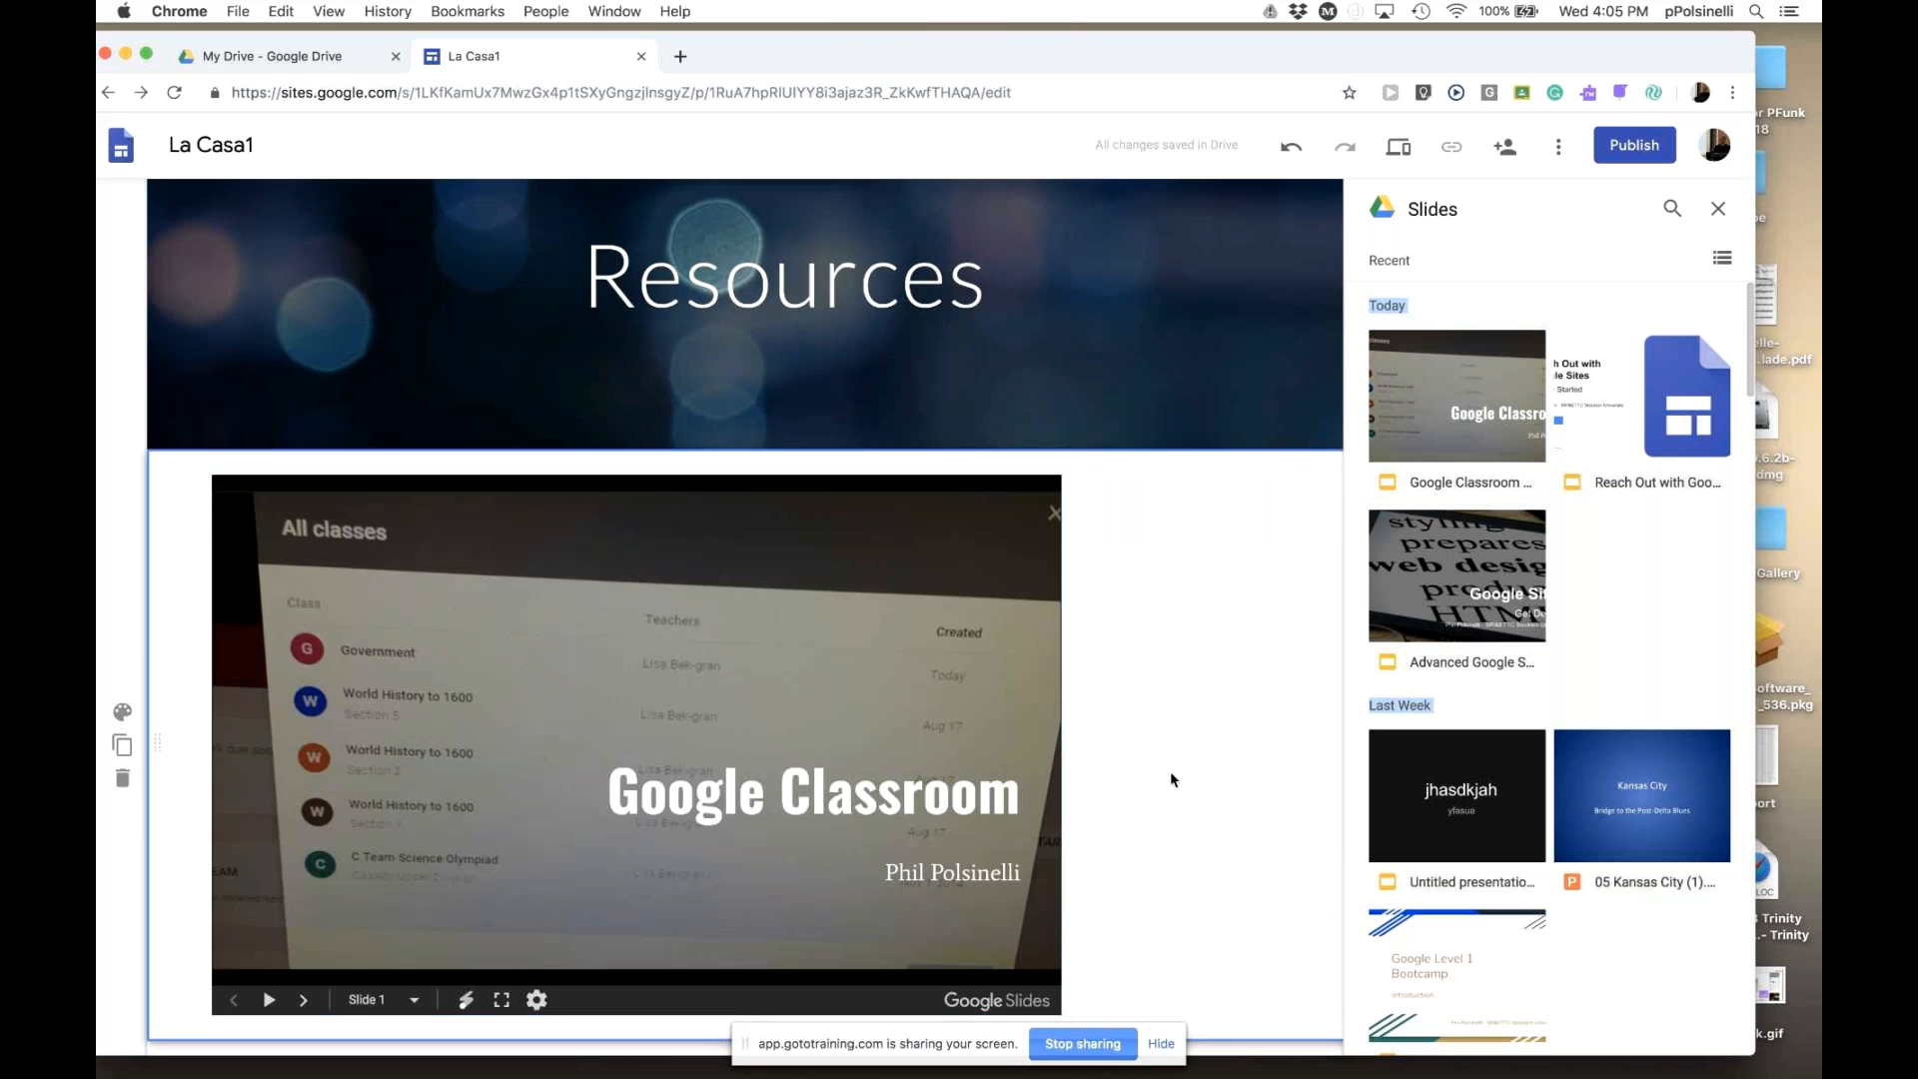
{"action": "scroll", "coordinate": [1169, 775], "scroll_direction": "down", "scroll_amount": 2}
{"action": "left_click_drag", "start_coordinate": [1062, 815], "coordinate": [1252, 960]}
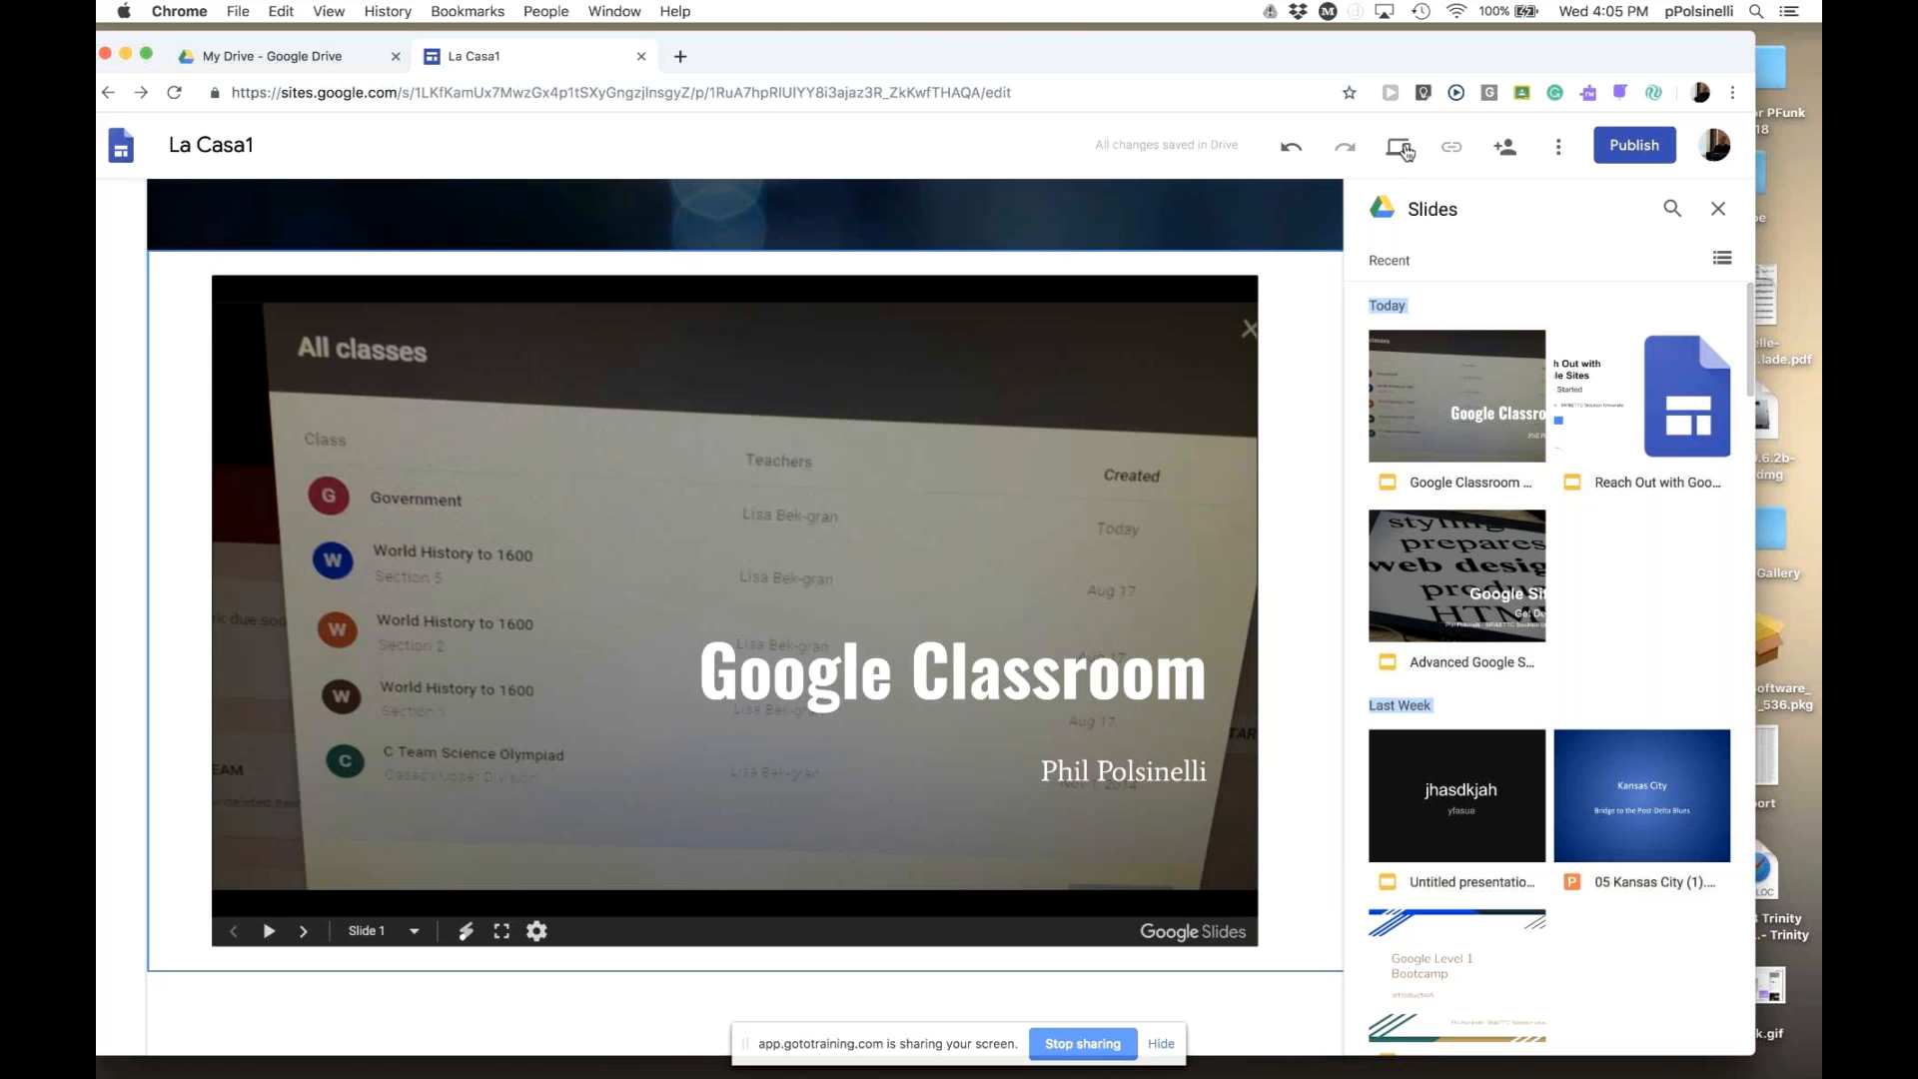
- Preview the Resources page and advance the embedded presentation to slide 3, 'What we will look at'
{"action": "left_click", "coordinate": [1402, 148]}
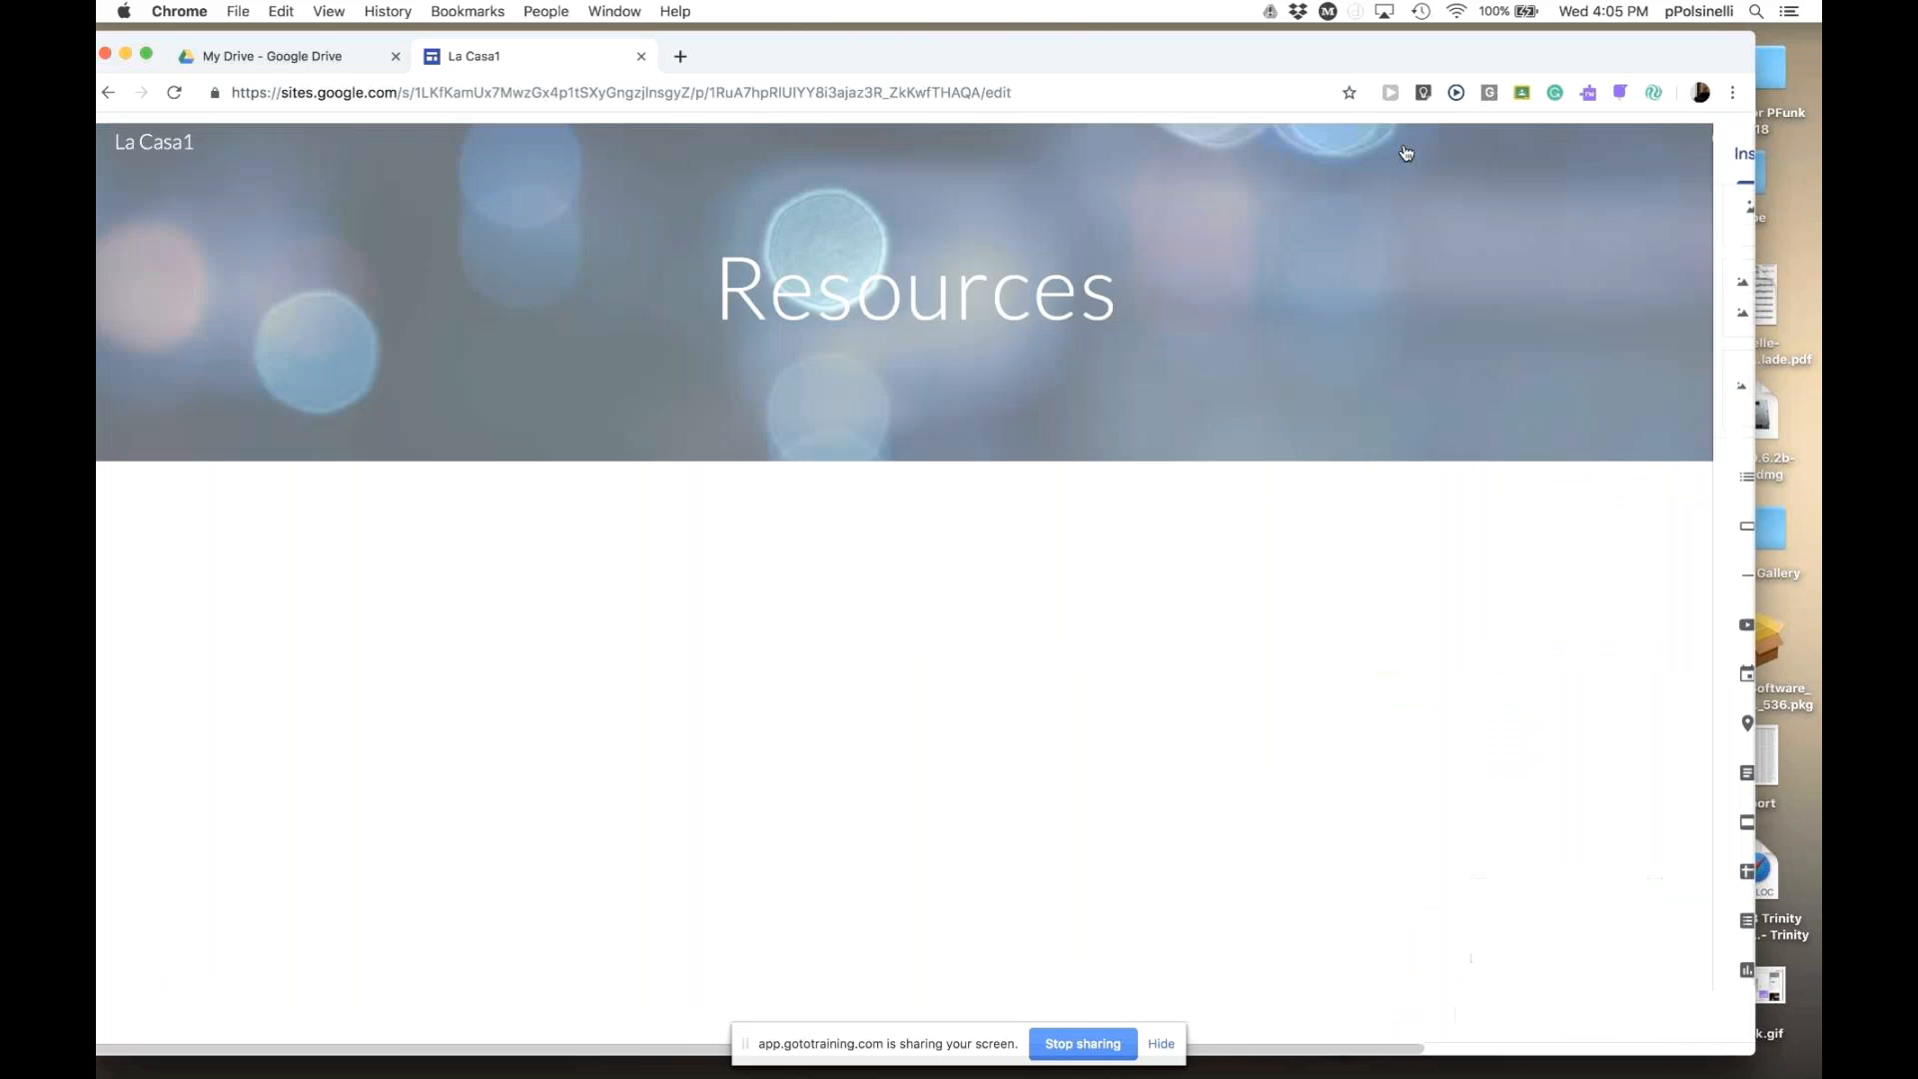
{"action": "scroll", "coordinate": [1520, 712], "scroll_direction": "down", "scroll_amount": 3}
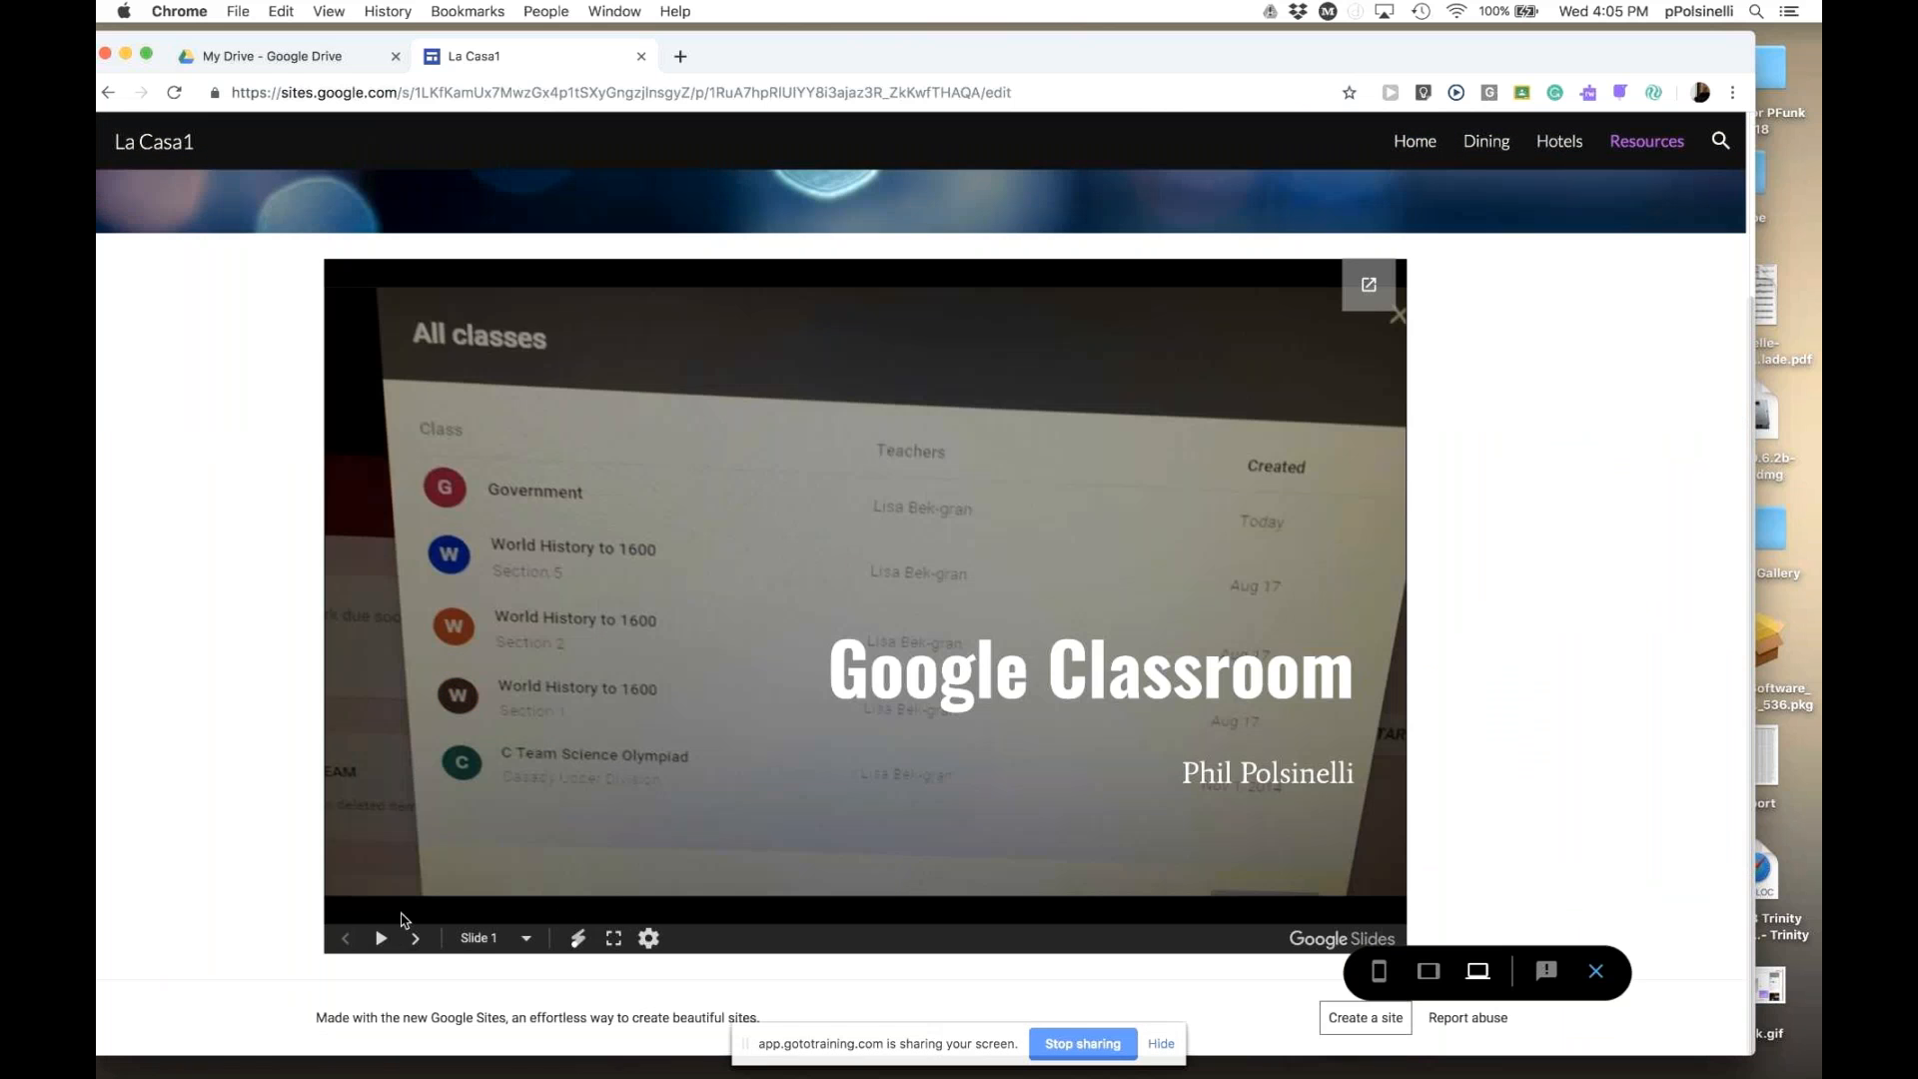
{"action": "left_click", "coordinate": [416, 939]}
{"action": "left_click", "coordinate": [416, 939]}
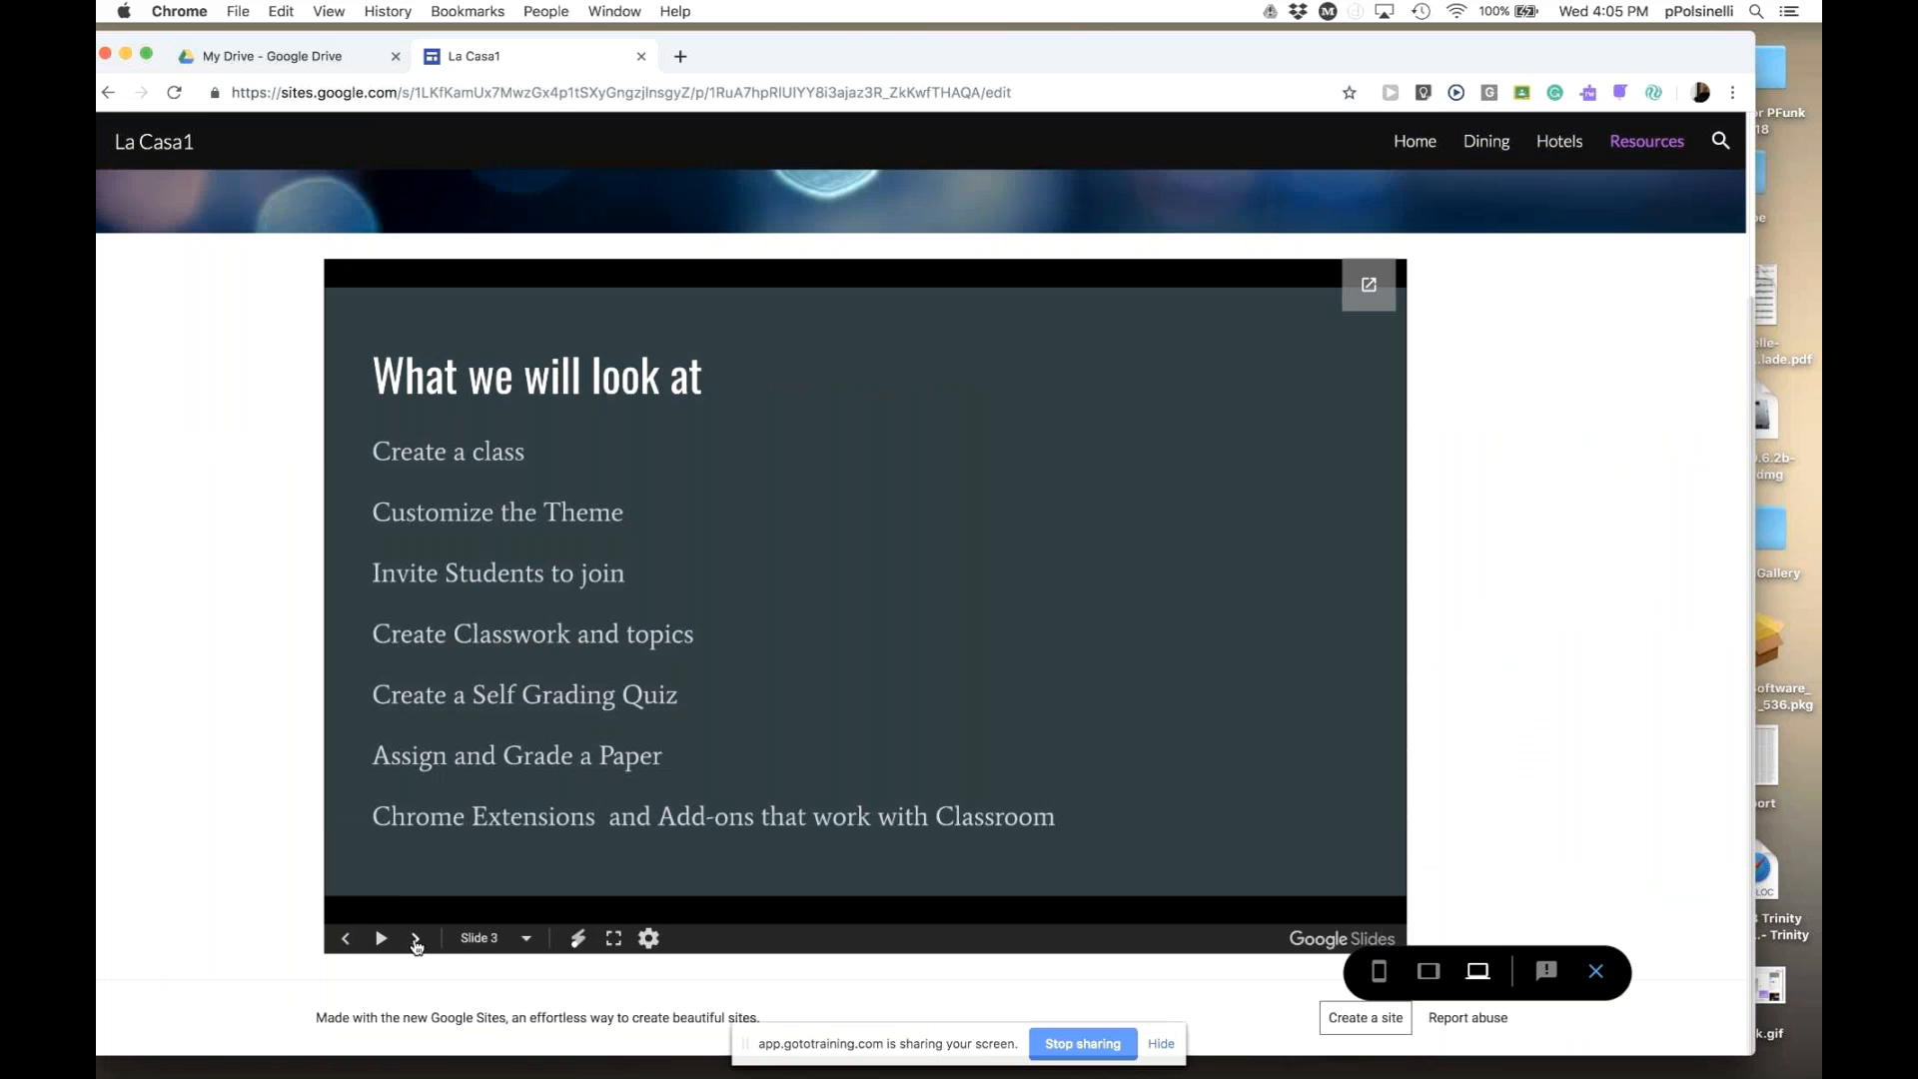
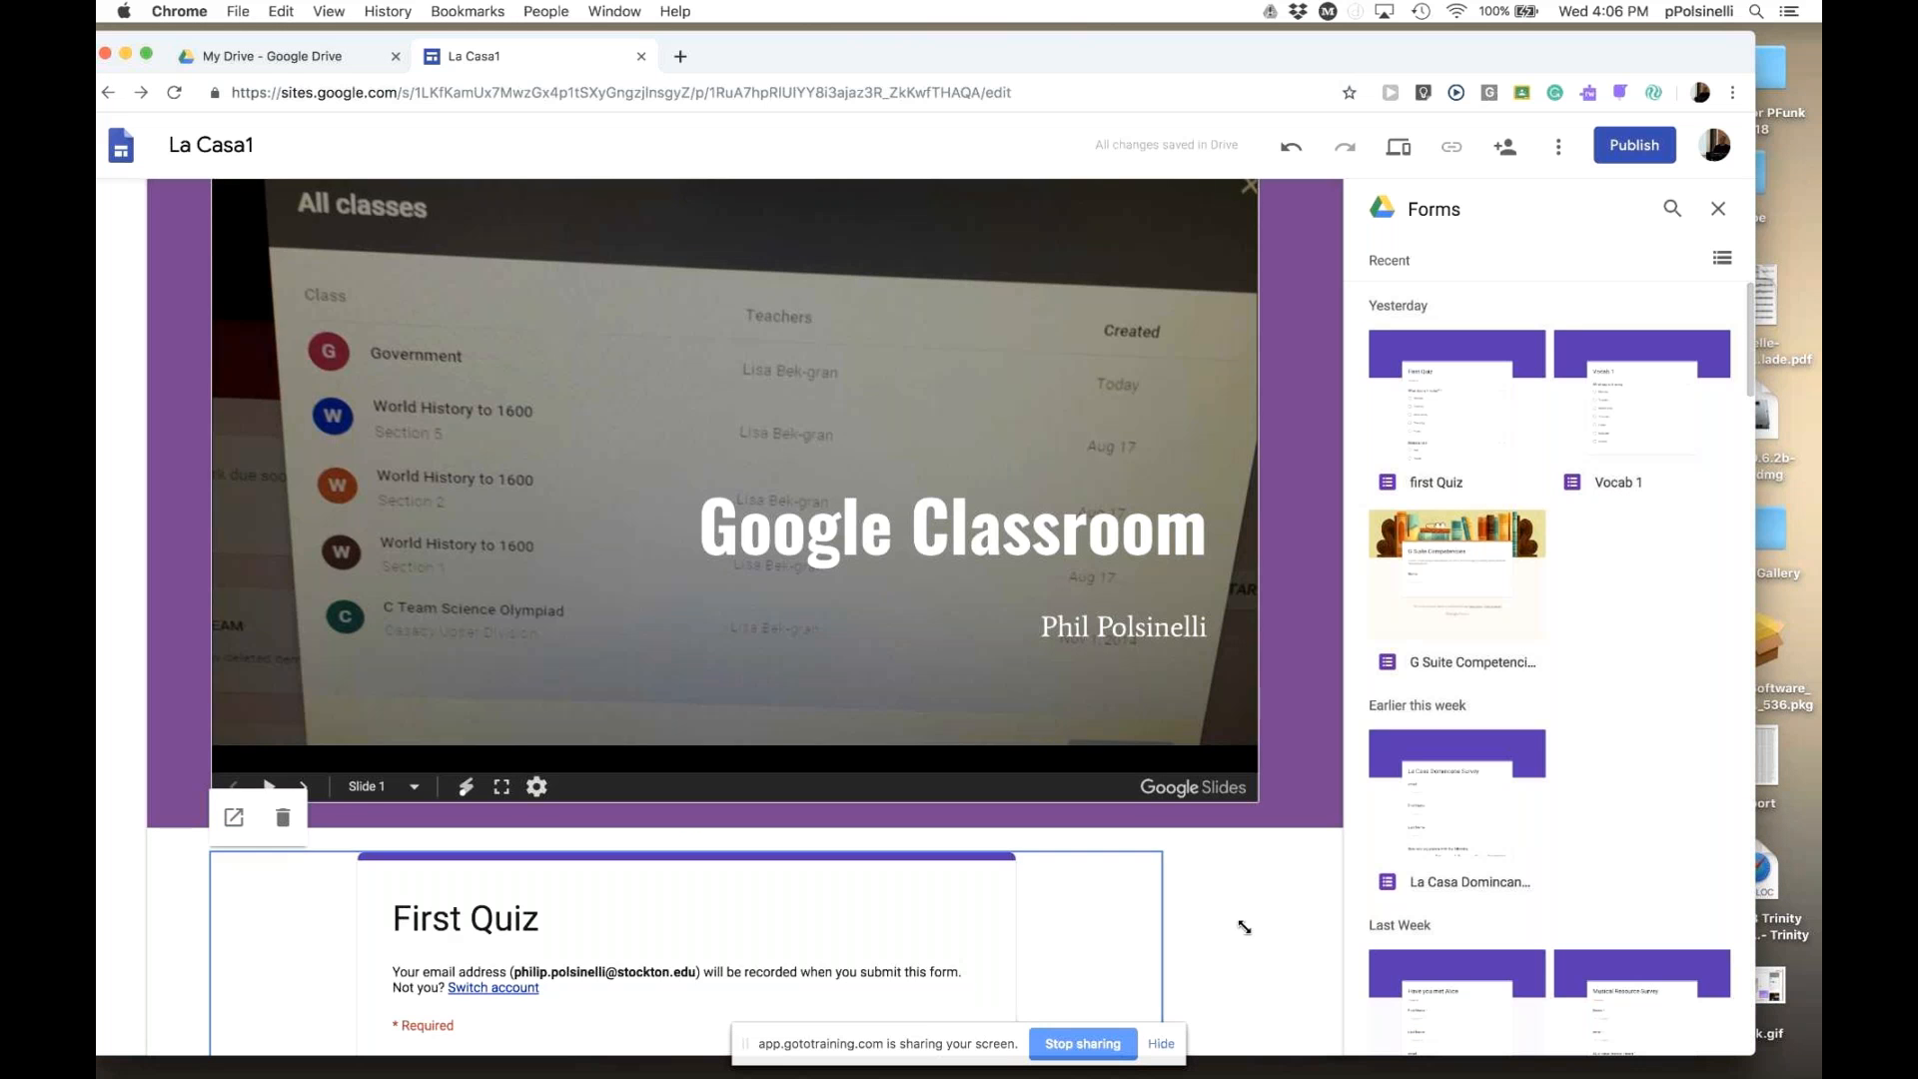
- Scroll down to the embedded First Quiz form and preview the La Casa1 page
{"action": "scroll", "coordinate": [1243, 927], "scroll_direction": "down", "scroll_amount": 6}
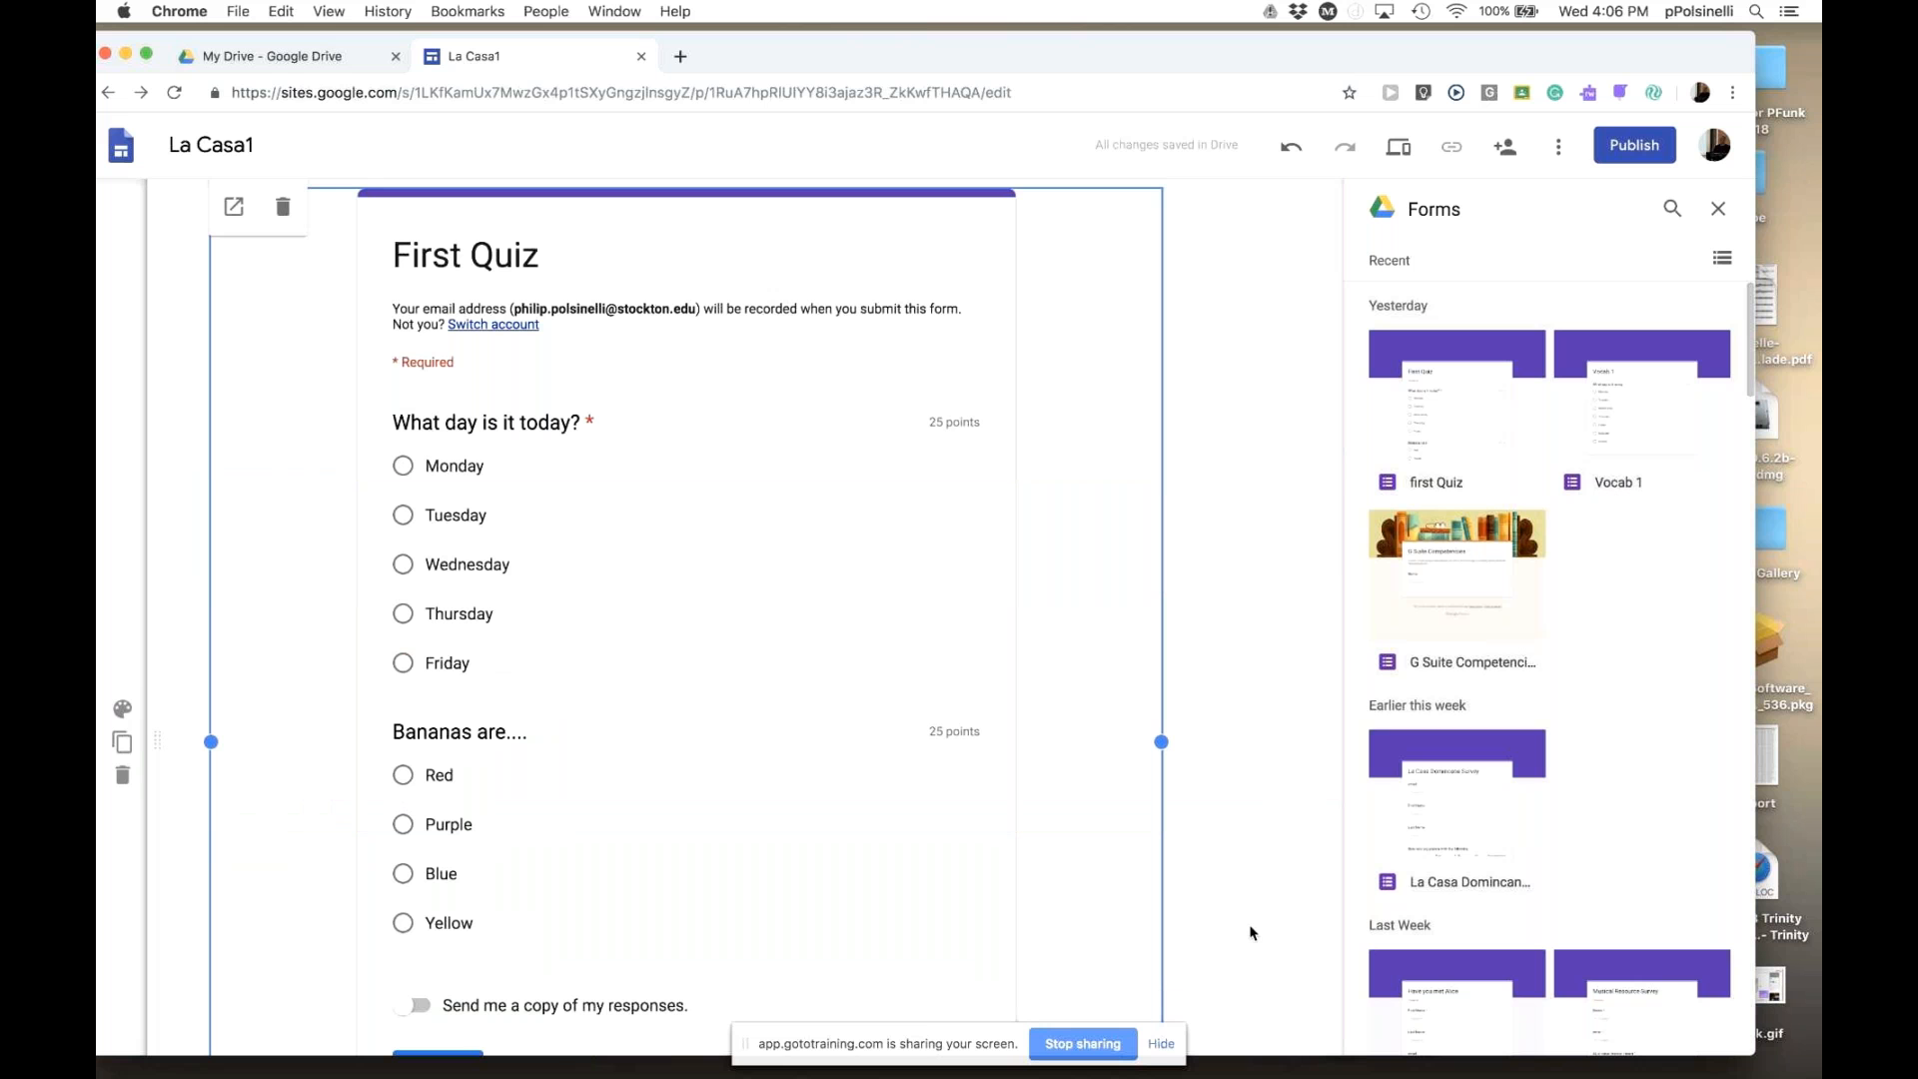
{"action": "left_click", "coordinate": [1402, 149]}
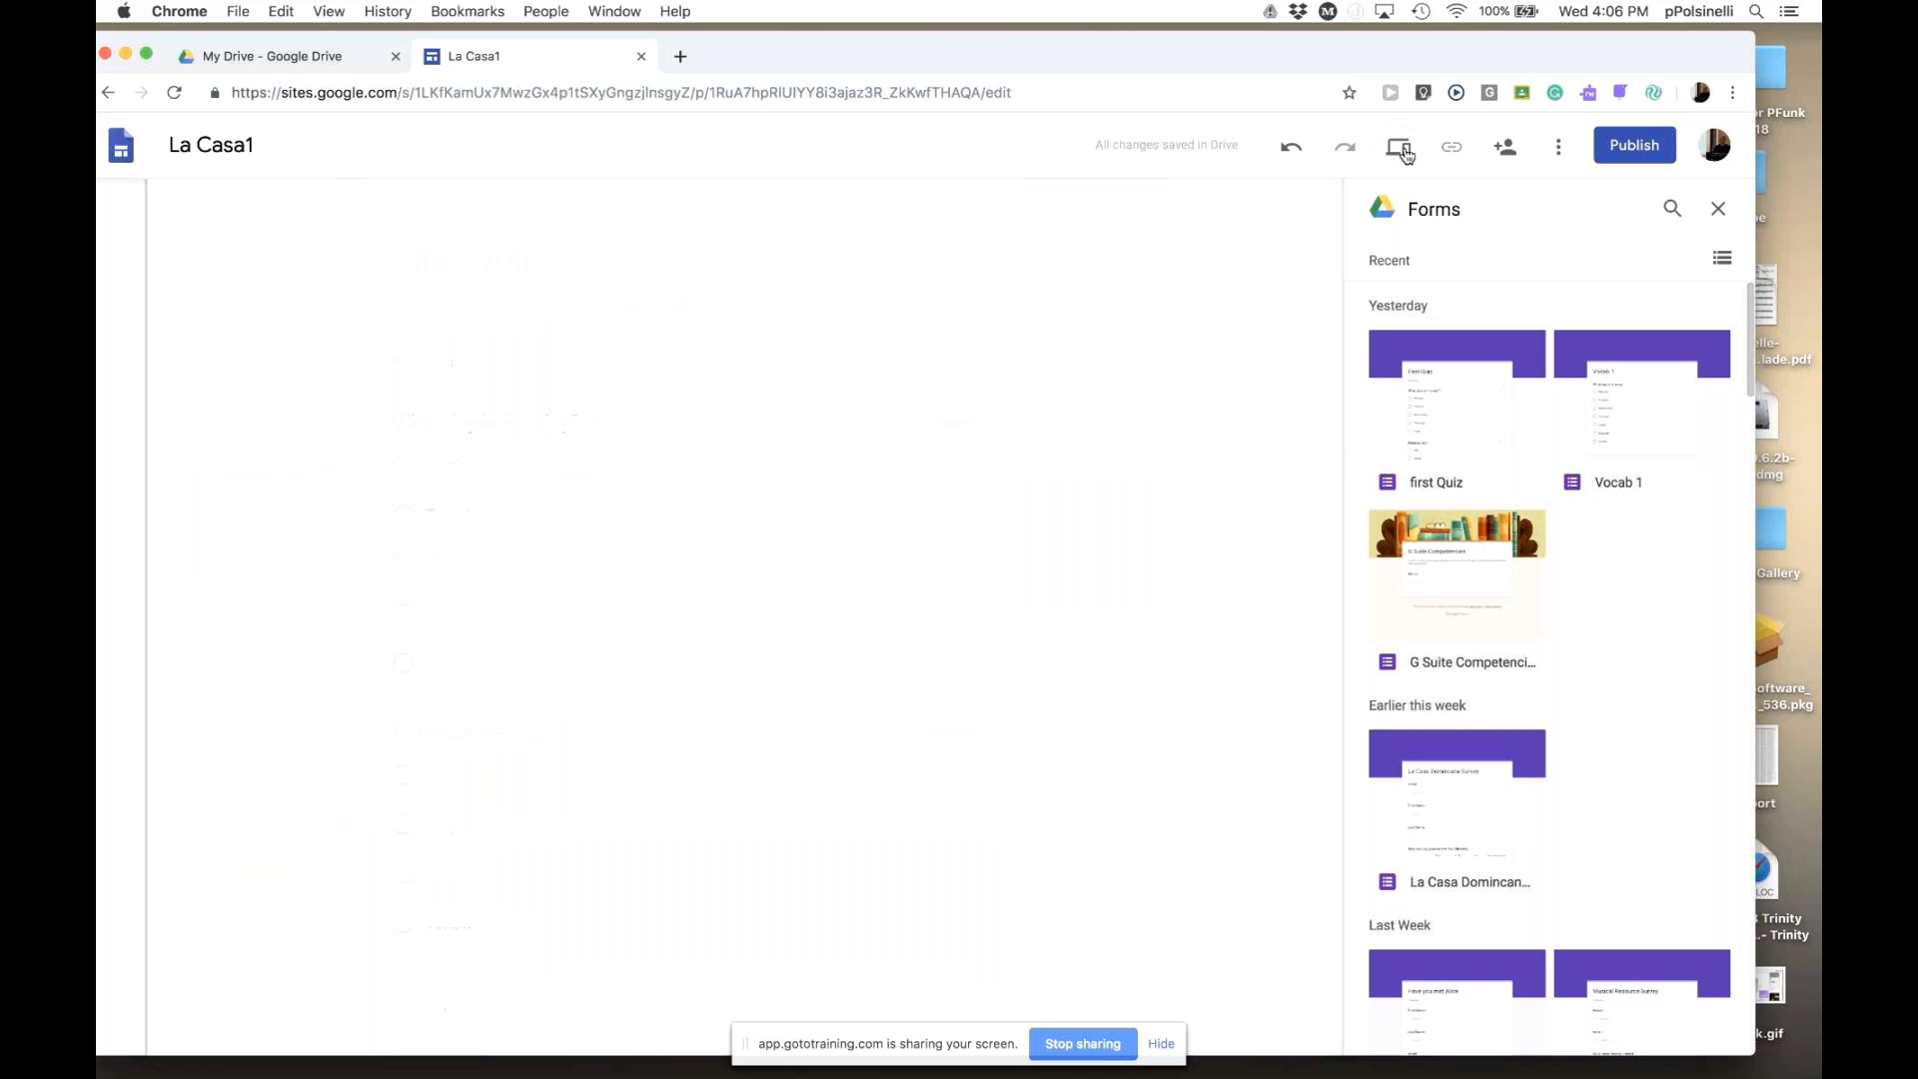
- Answer the First Quiz with Tuesday and Purple and submit the response
{"action": "scroll", "coordinate": [1564, 674], "scroll_direction": "down", "scroll_amount": 4}
{"action": "scroll", "coordinate": [843, 672], "scroll_direction": "down", "scroll_amount": 8}
{"action": "scroll", "coordinate": [1062, 733], "scroll_direction": "down", "scroll_amount": 1}
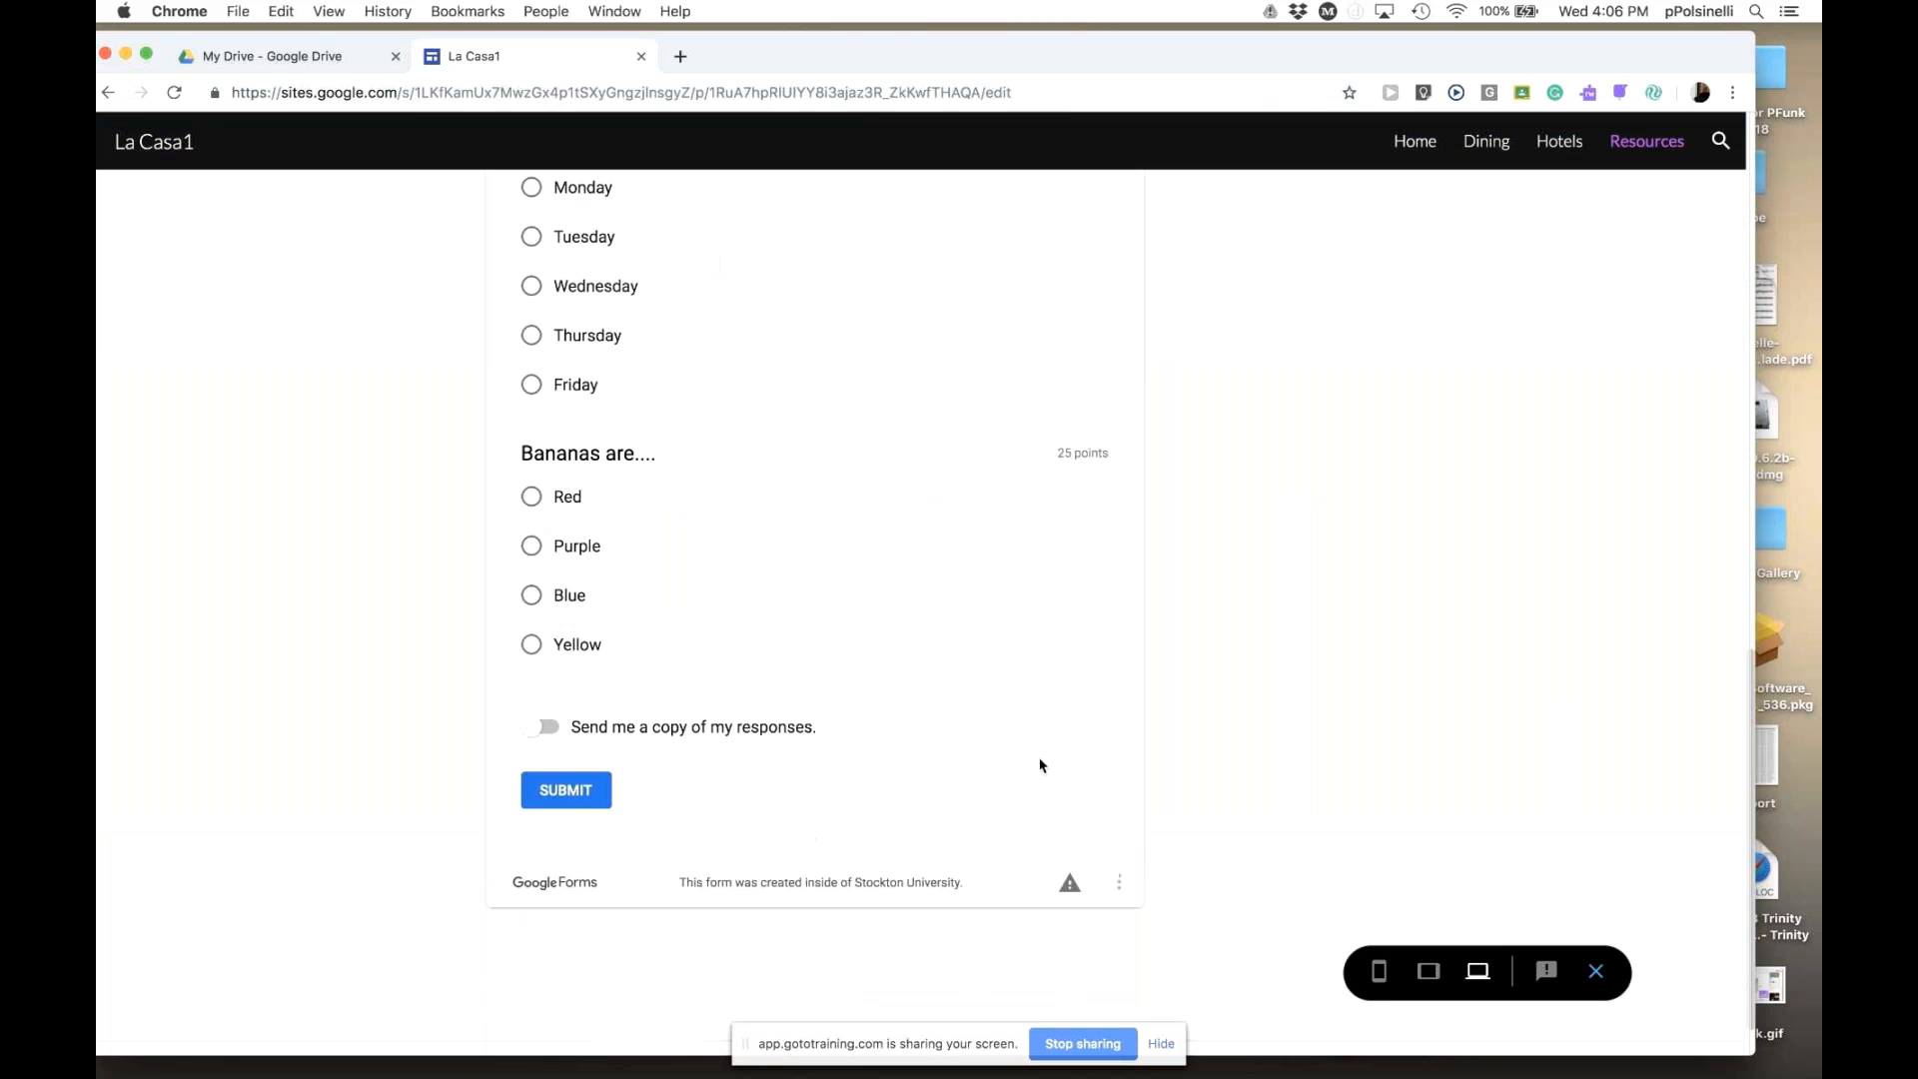
{"action": "scroll", "coordinate": [755, 675], "scroll_direction": "up", "scroll_amount": 2}
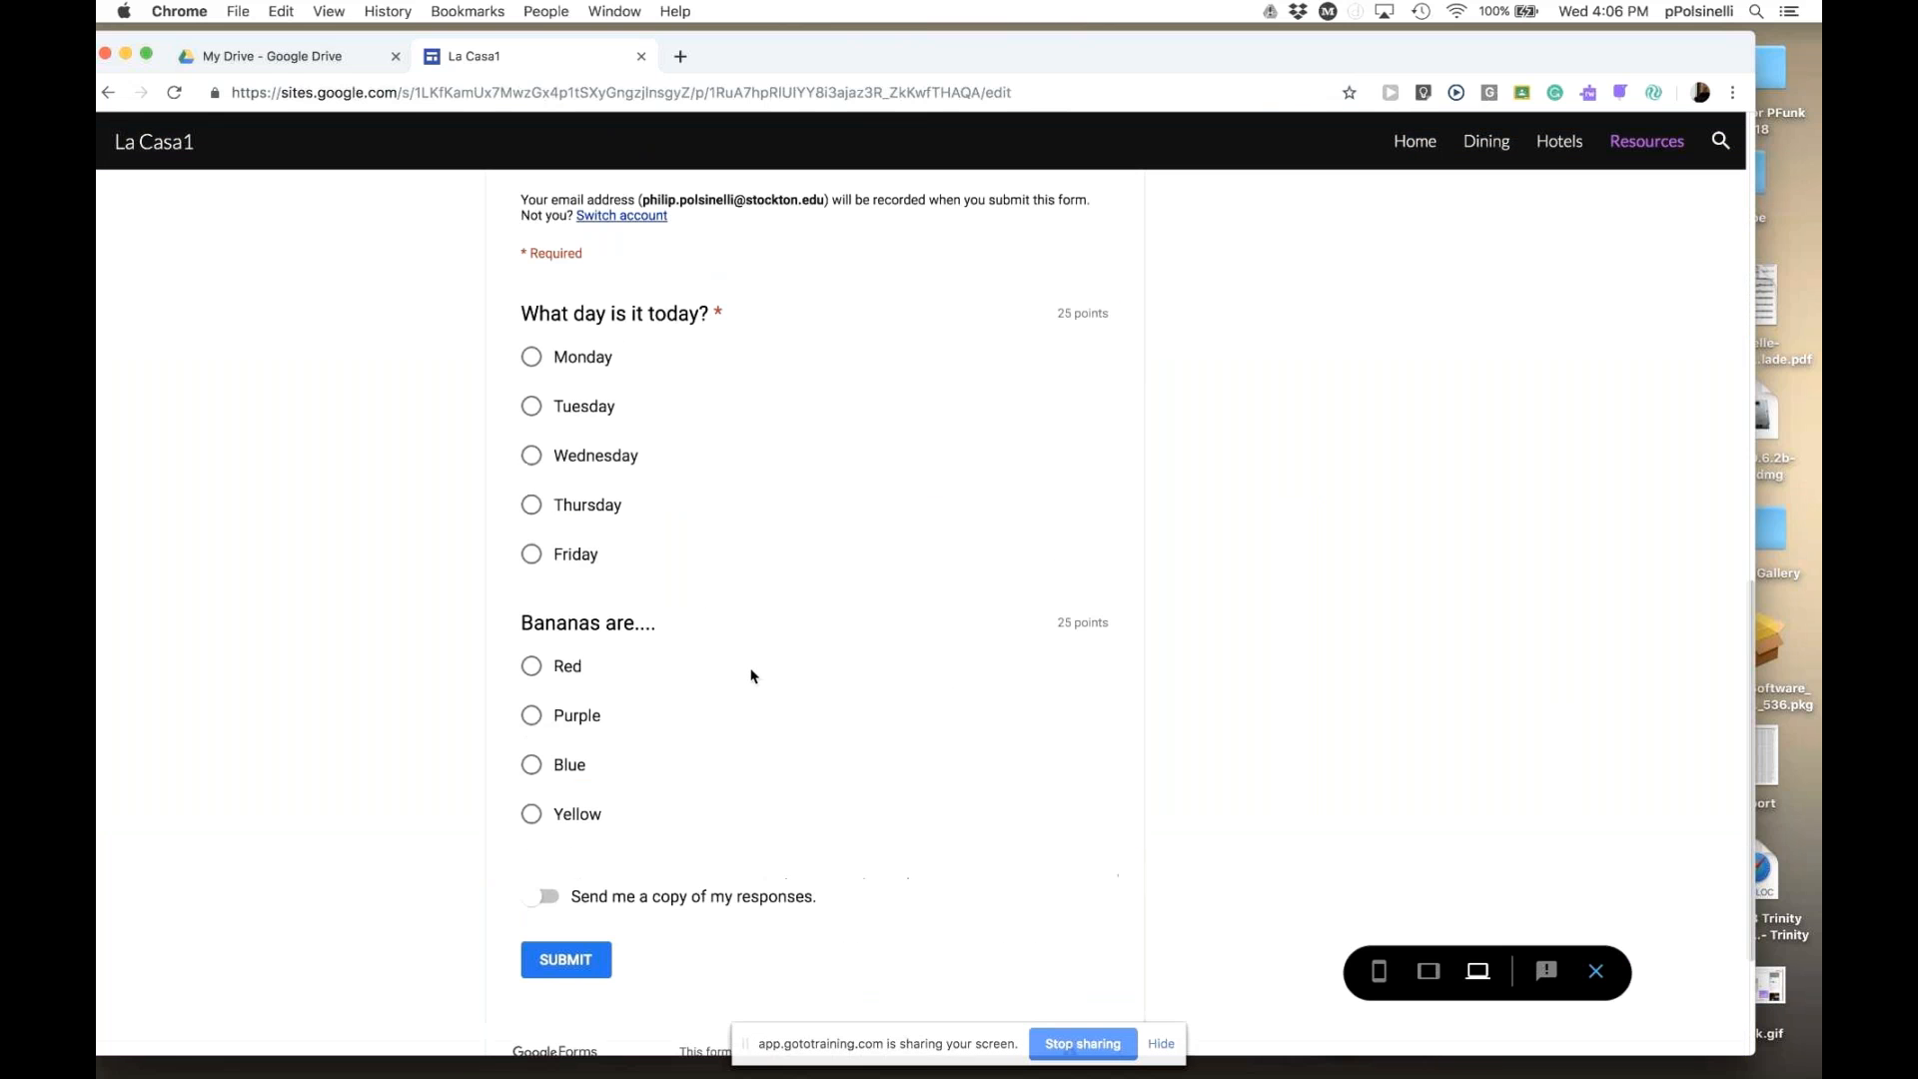
{"action": "left_click", "coordinate": [532, 406]}
{"action": "left_click", "coordinate": [533, 716]}
{"action": "left_click", "coordinate": [566, 961]}
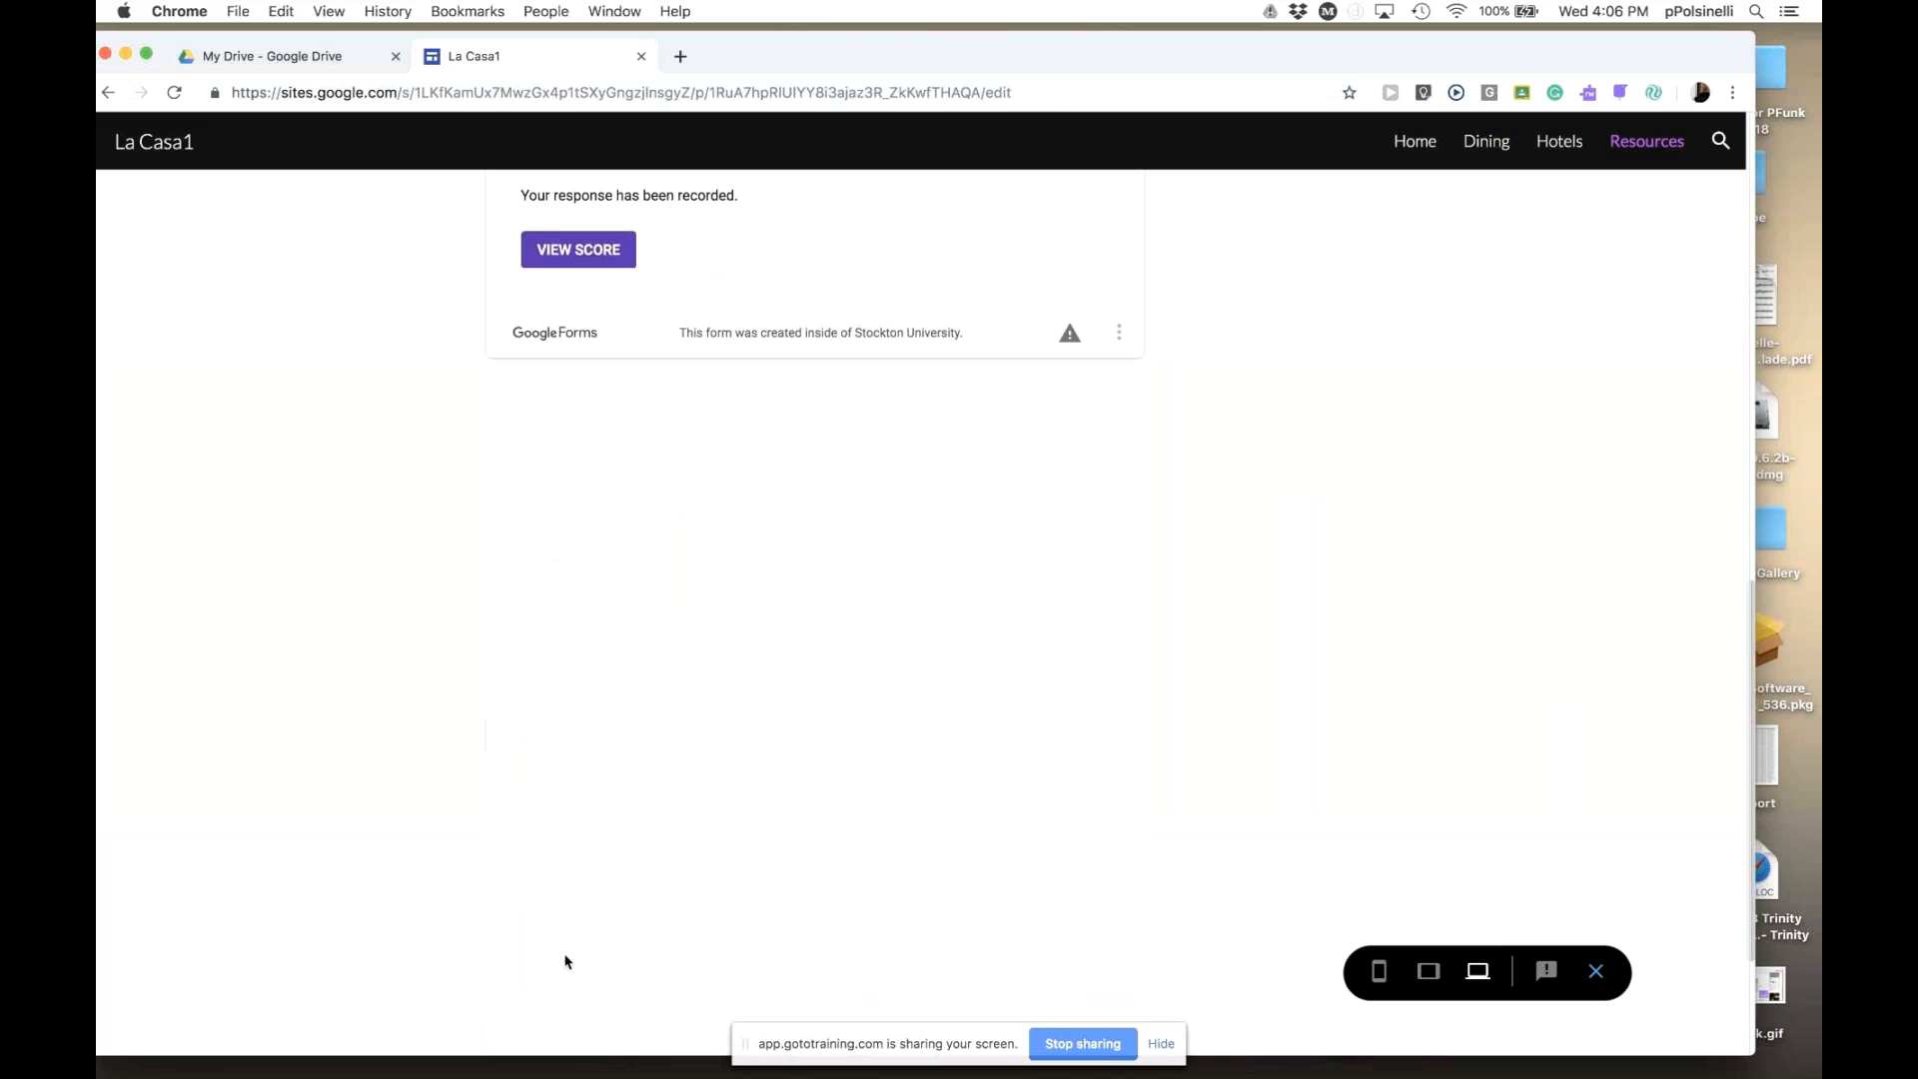
- Scroll back to the top and exit the preview
{"action": "scroll", "coordinate": [579, 979], "scroll_direction": "up", "scroll_amount": 7}
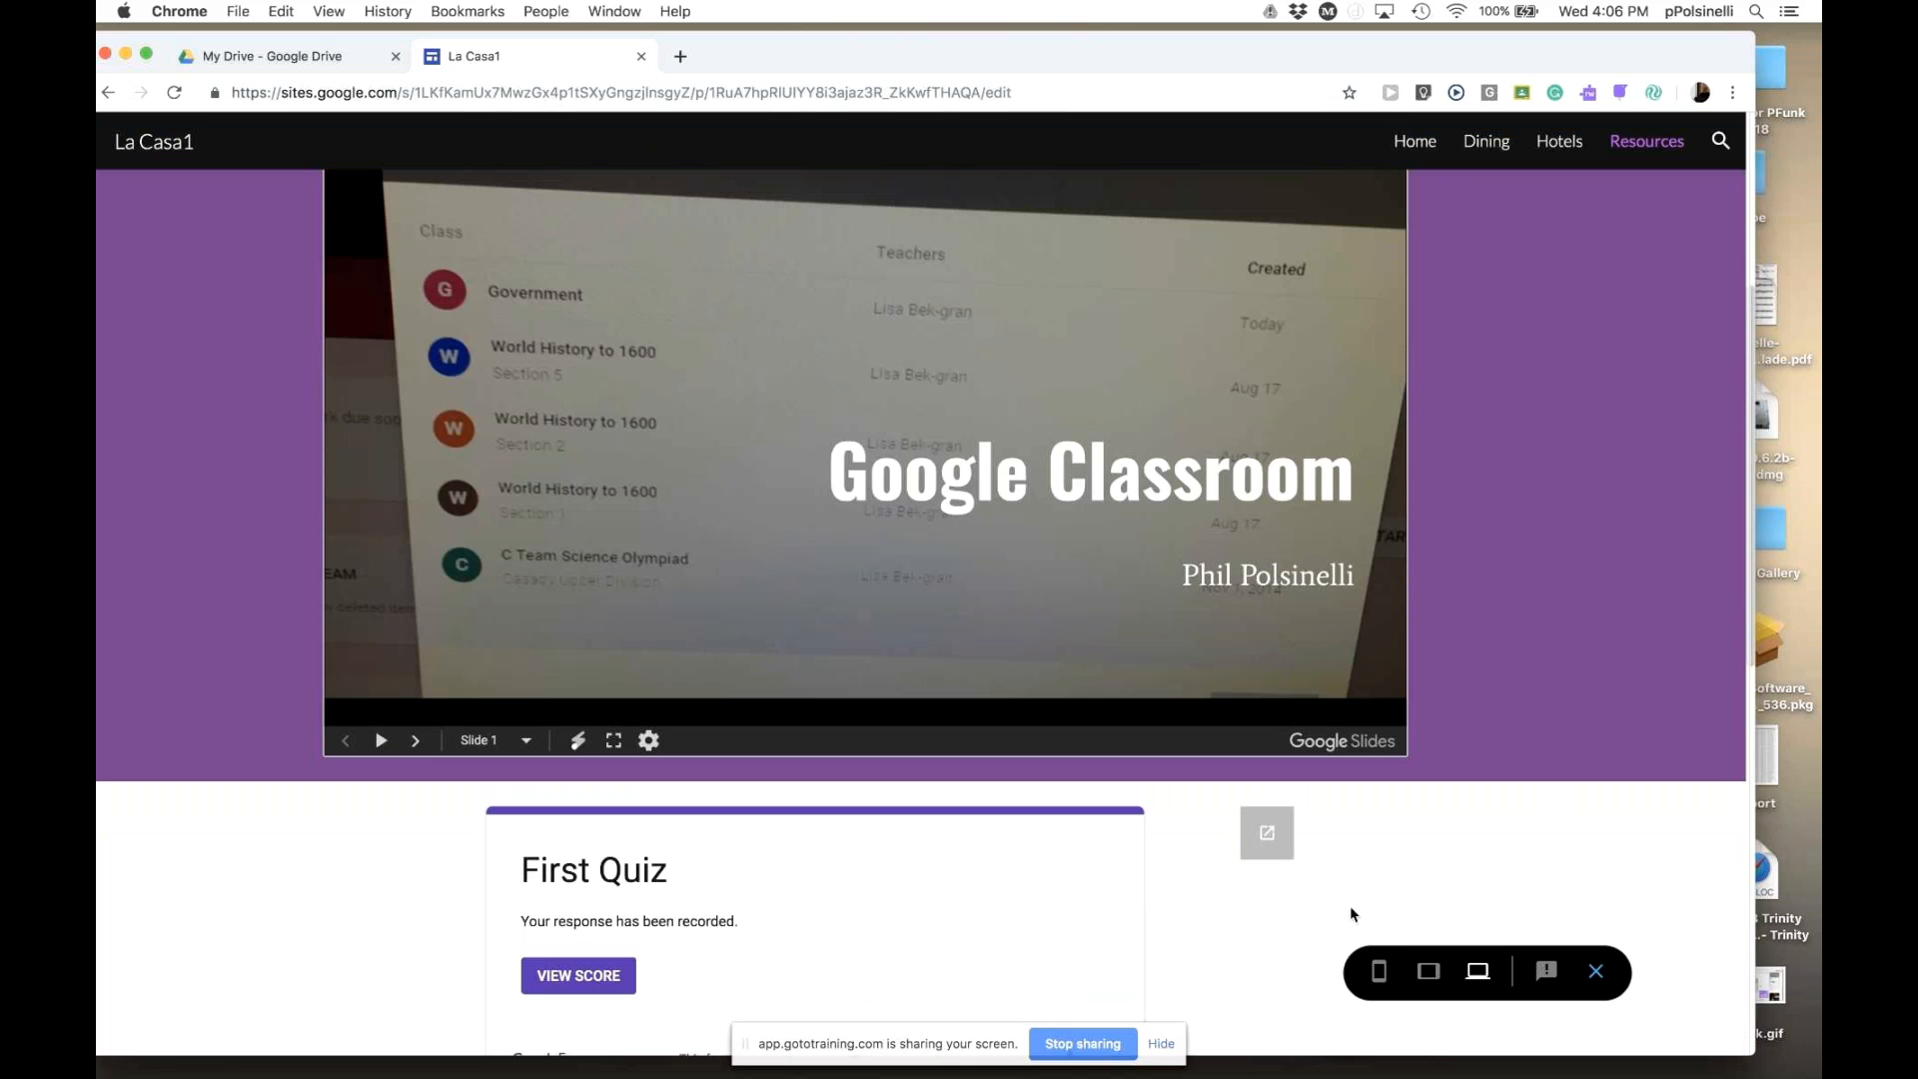
{"action": "scroll", "coordinate": [1351, 905], "scroll_direction": "up", "scroll_amount": 3}
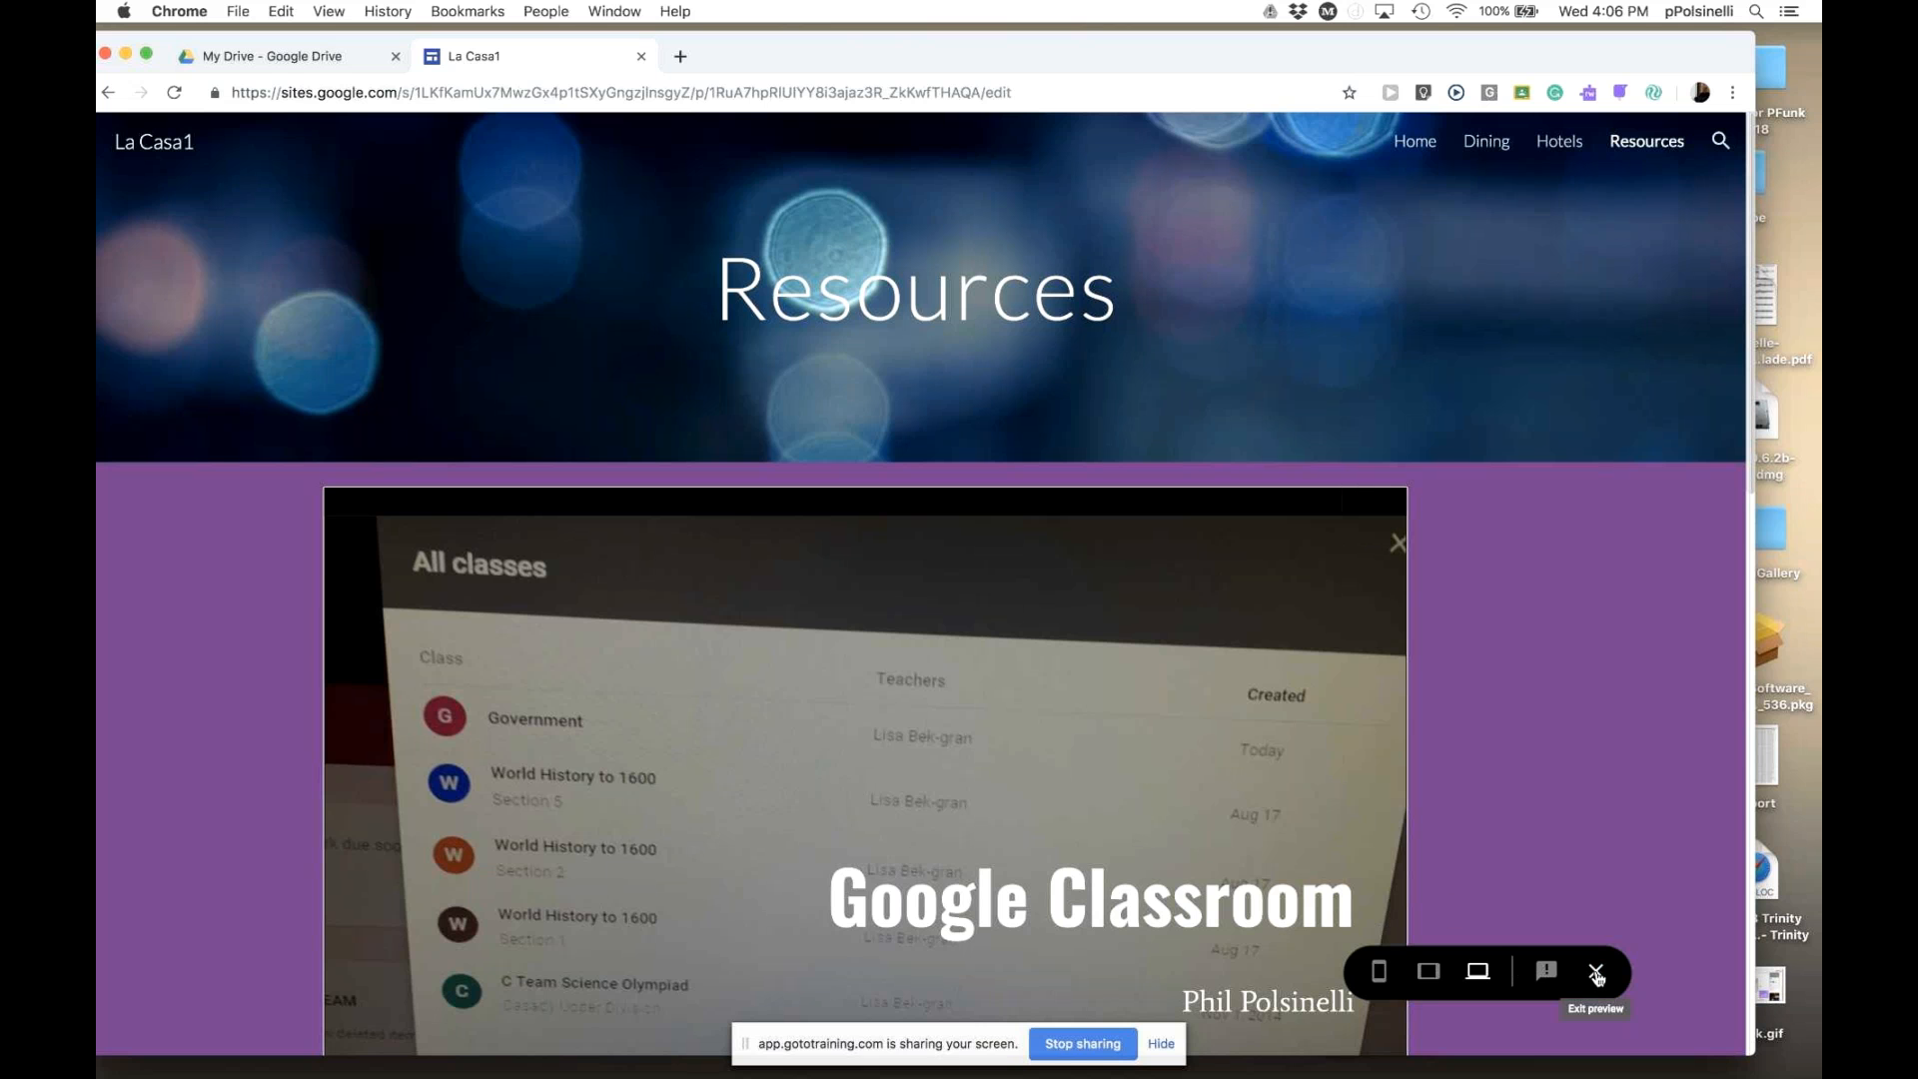
{"action": "left_click", "coordinate": [1596, 974]}
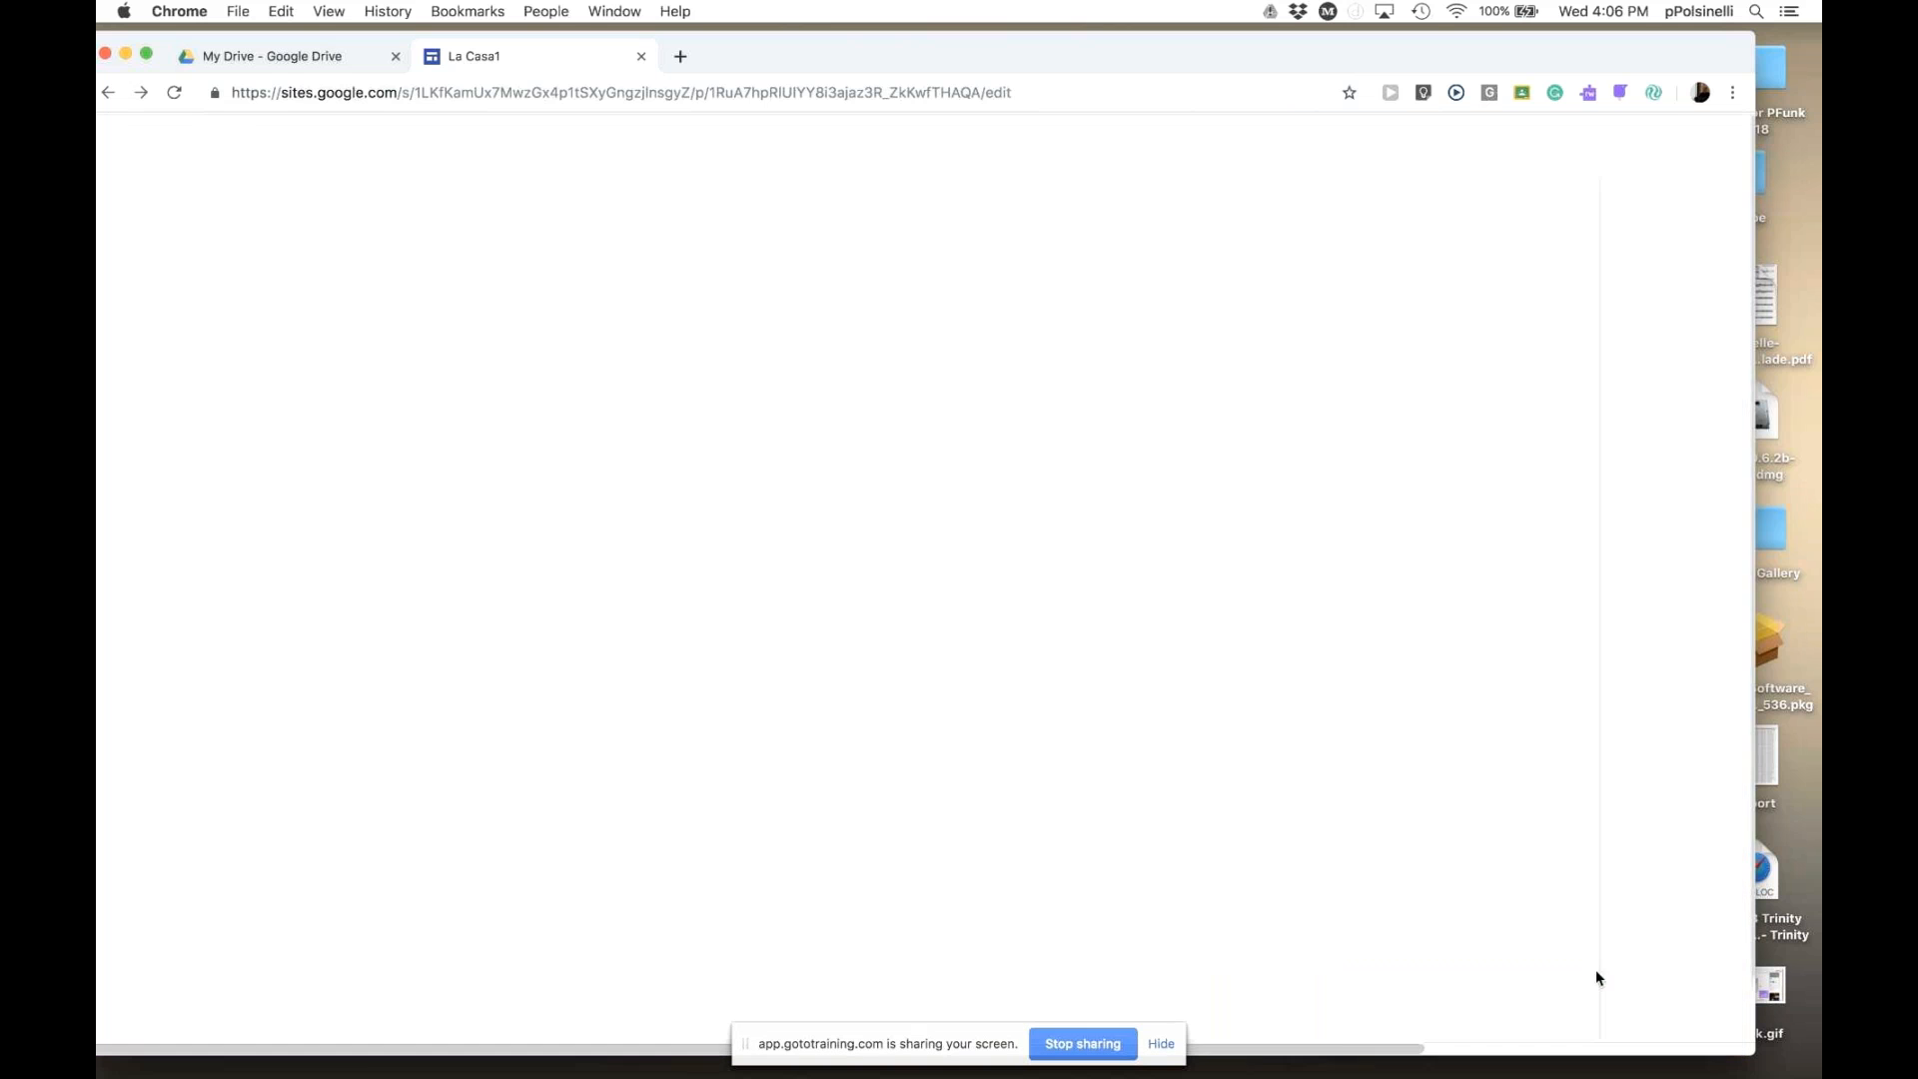
- Close the Forms list panel and scroll back up the page
{"action": "scroll", "coordinate": [1315, 824], "scroll_direction": "down", "scroll_amount": 8}
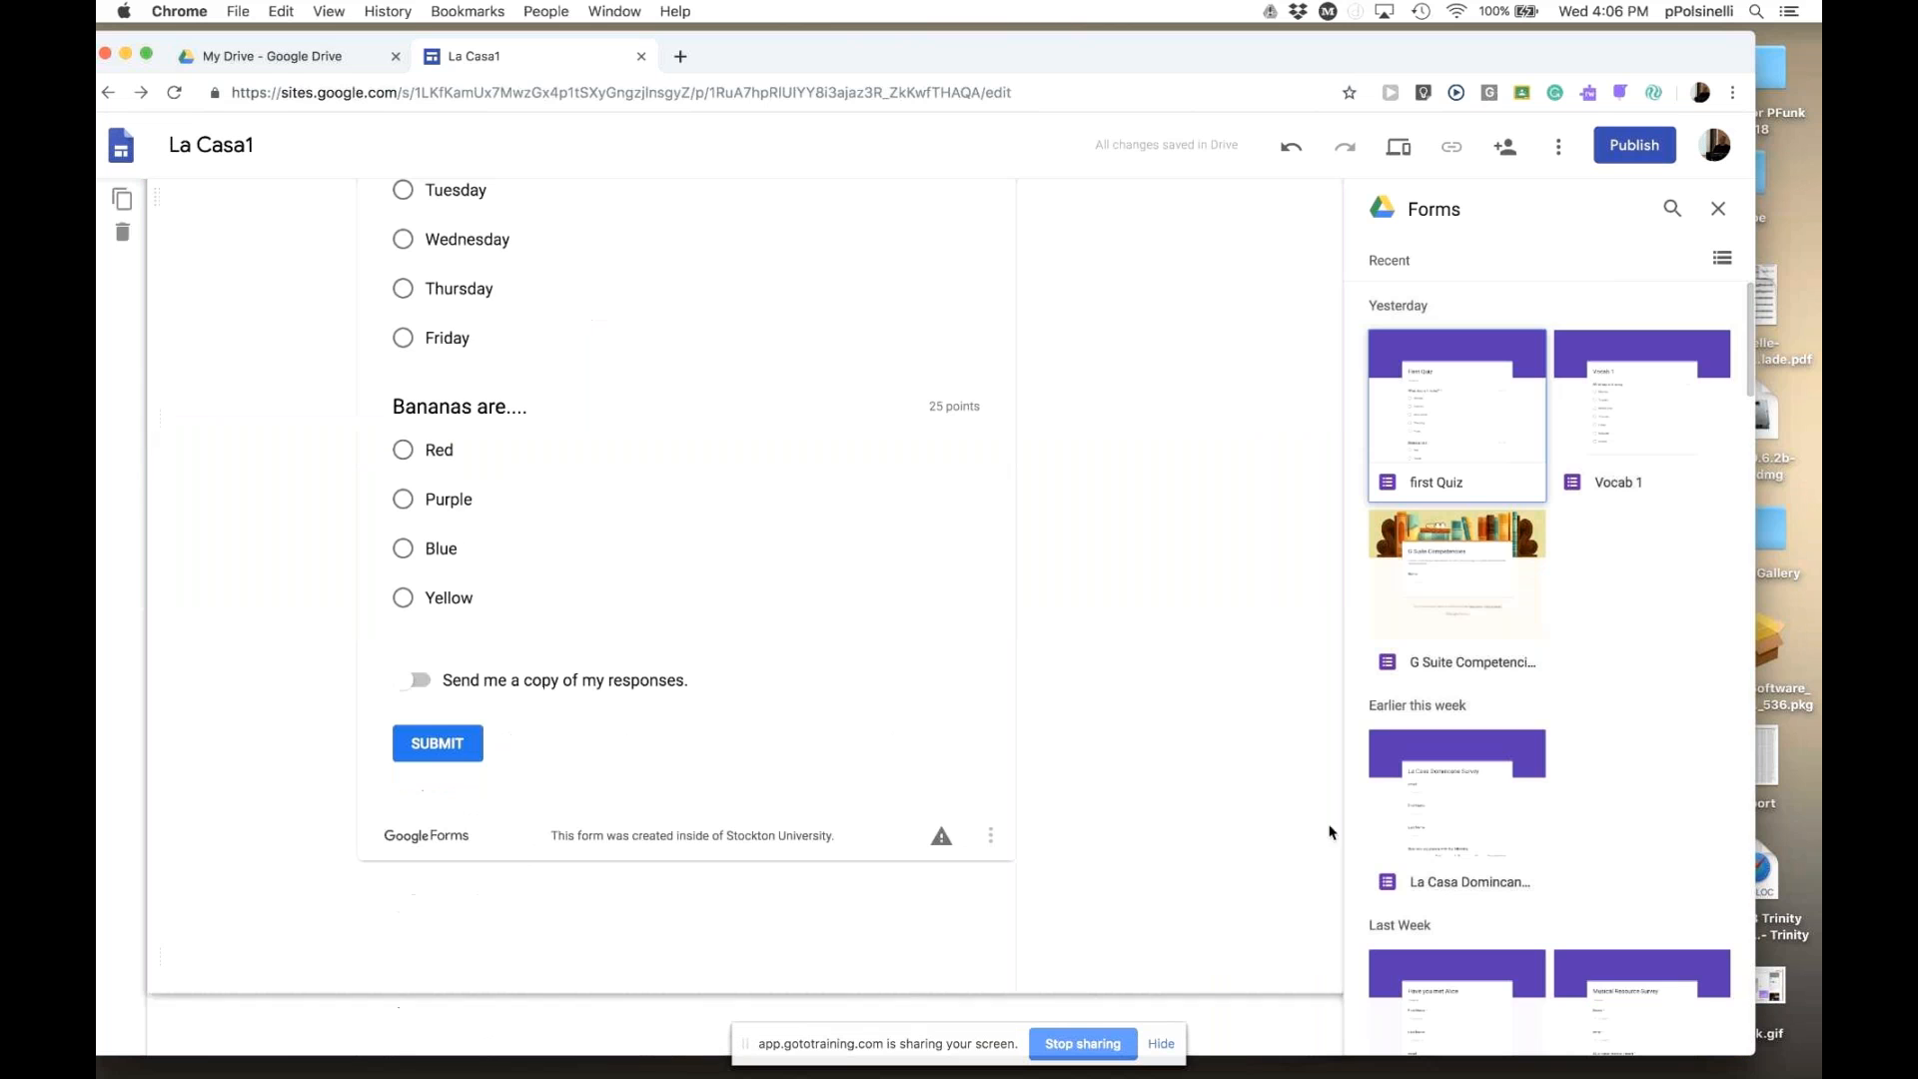
{"action": "left_click", "coordinate": [1717, 208]}
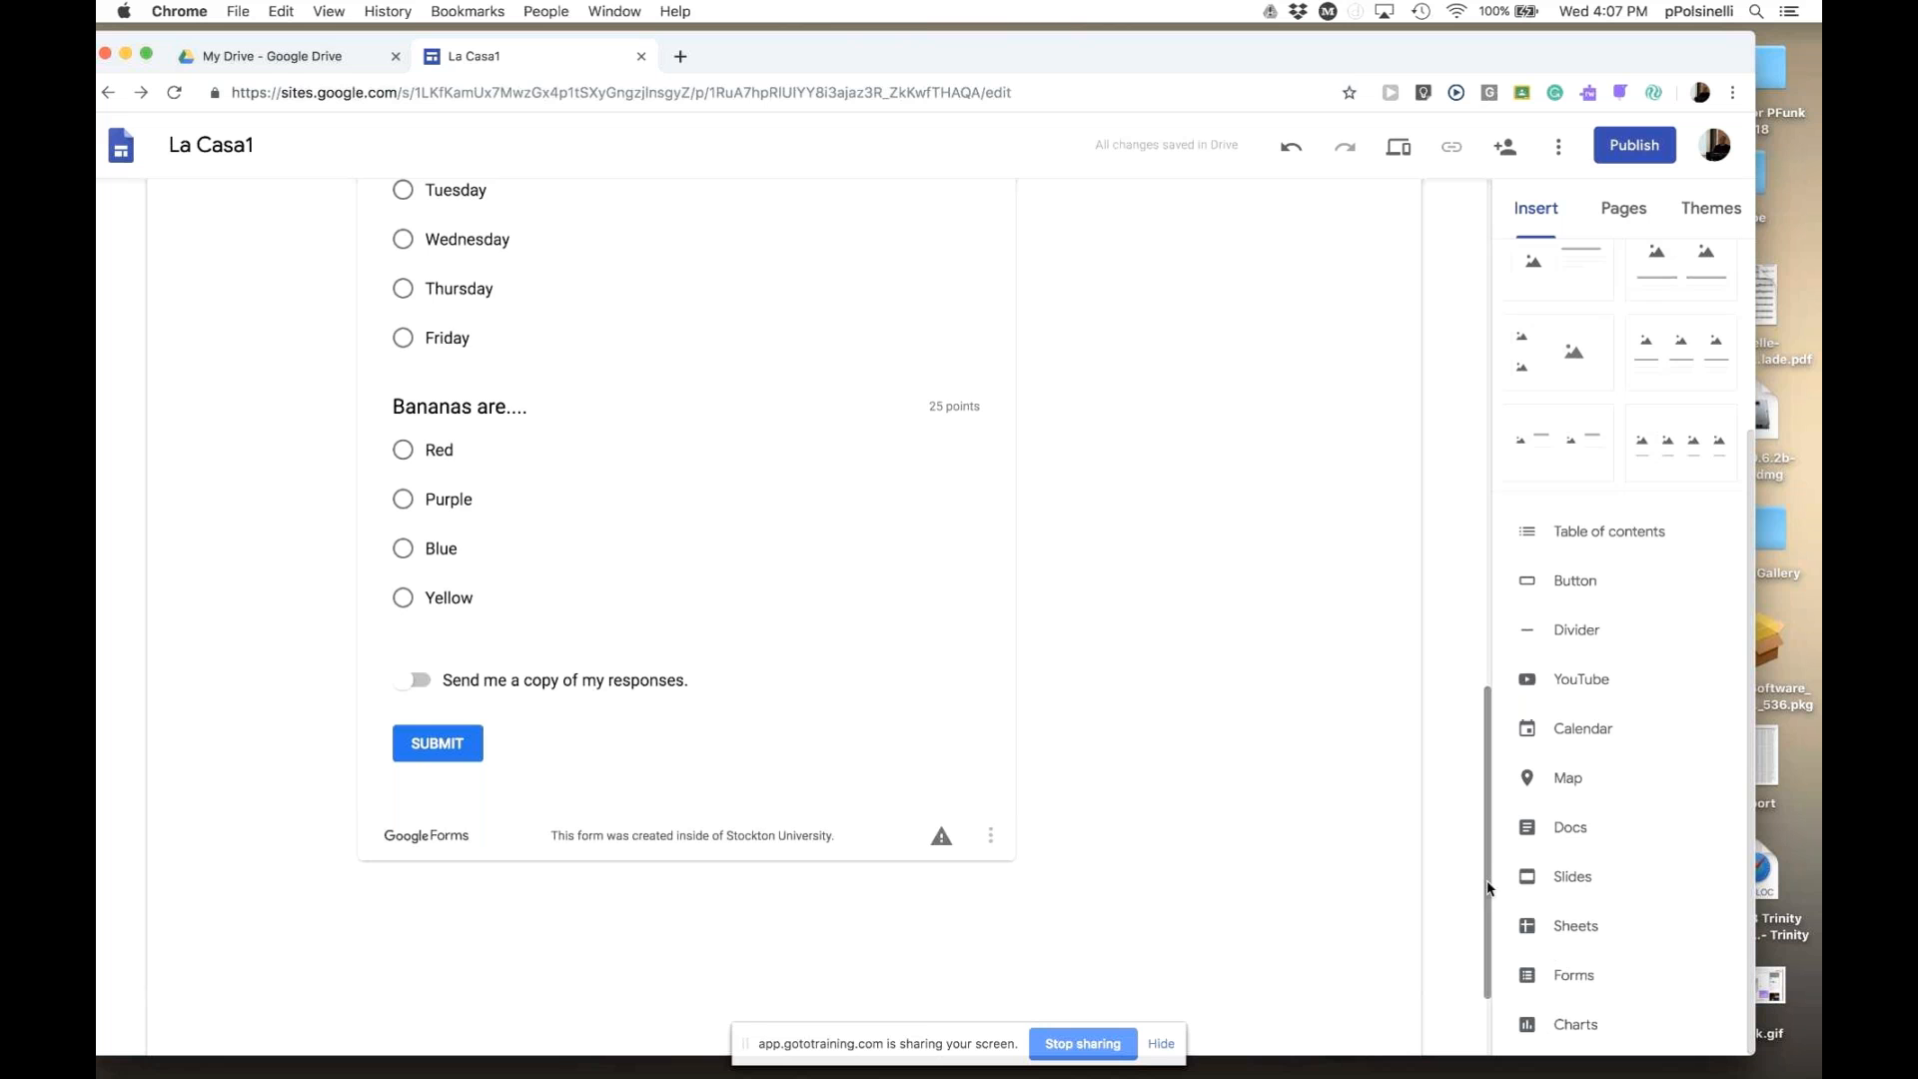
{"action": "scroll", "coordinate": [1478, 877], "scroll_direction": "up", "scroll_amount": 3}
{"action": "left_click_drag", "start_coordinate": [1473, 829], "coordinate": [1476, 769]}
- Delete the embedded First Quiz form and the Google Classroom slides
{"action": "left_click", "coordinate": [931, 611]}
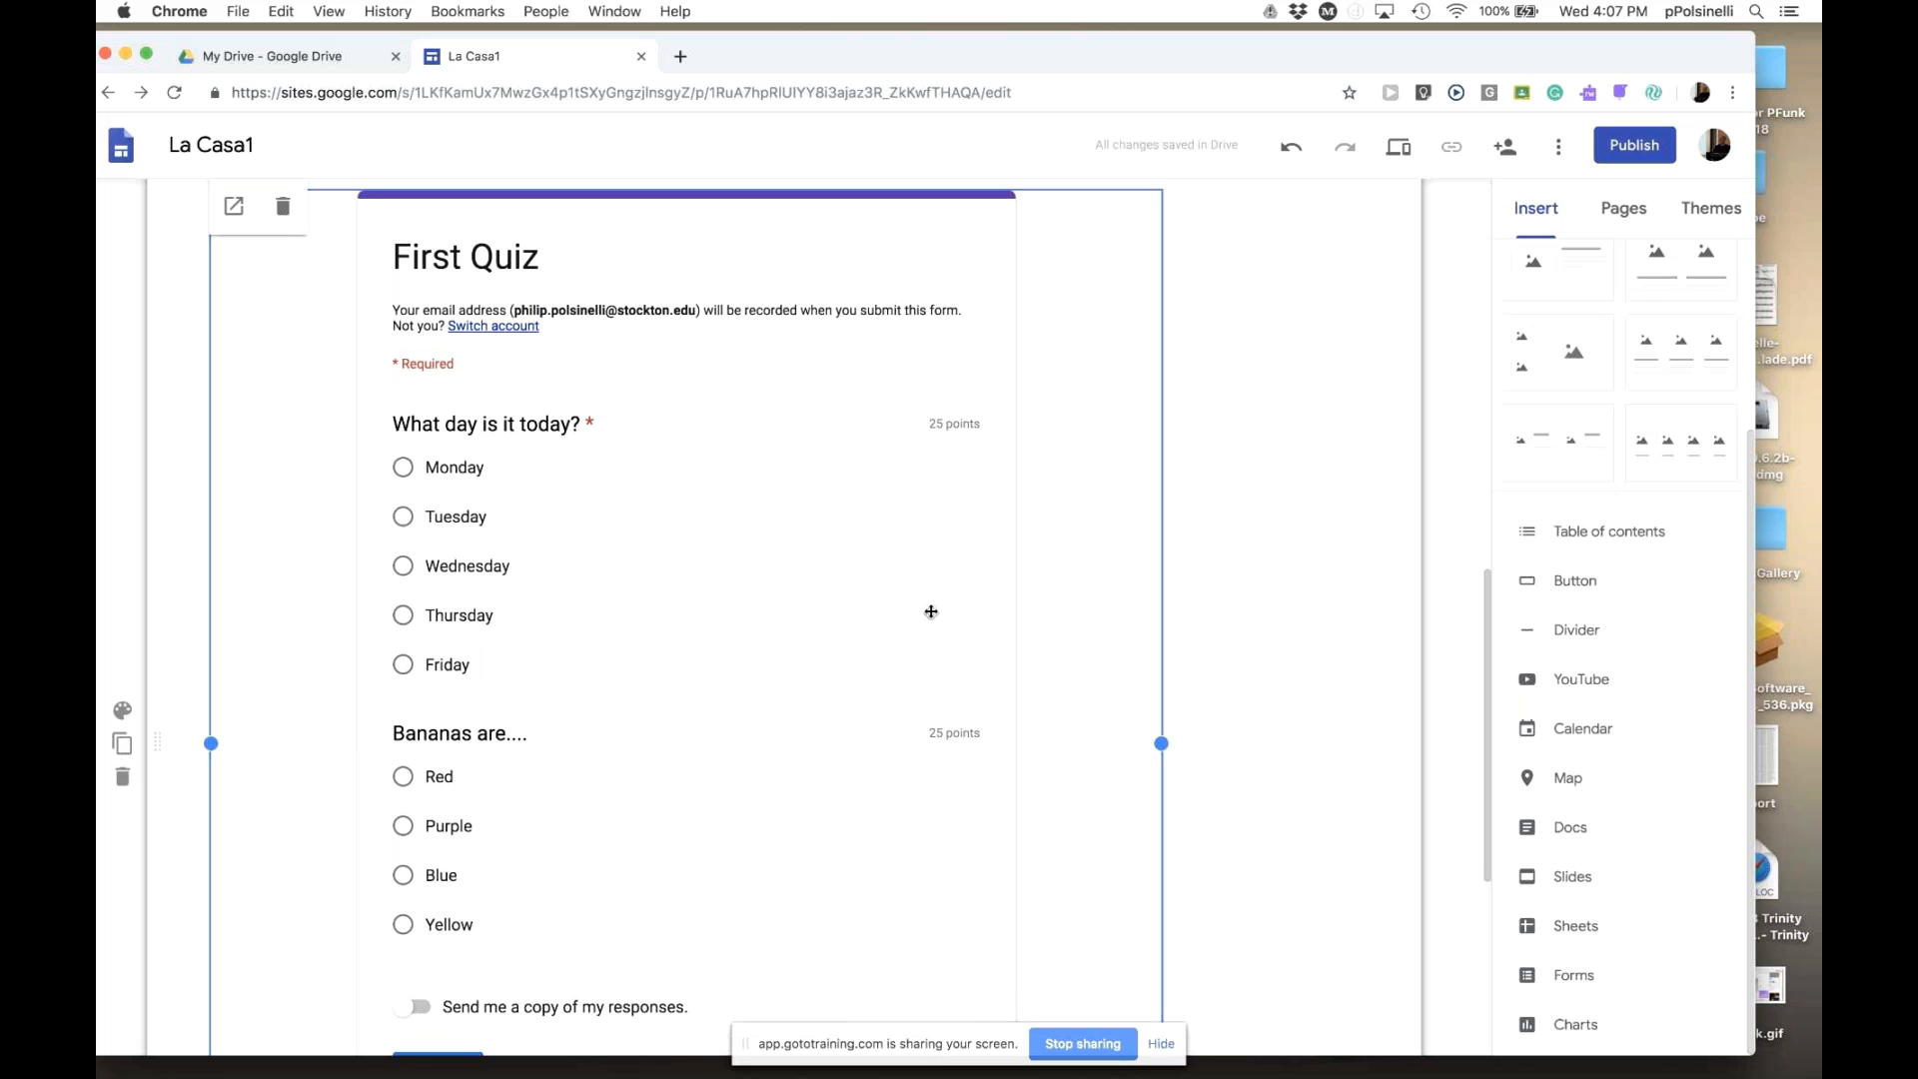
{"action": "key", "text": "Delete"}
{"action": "left_click", "coordinate": [1185, 754]}
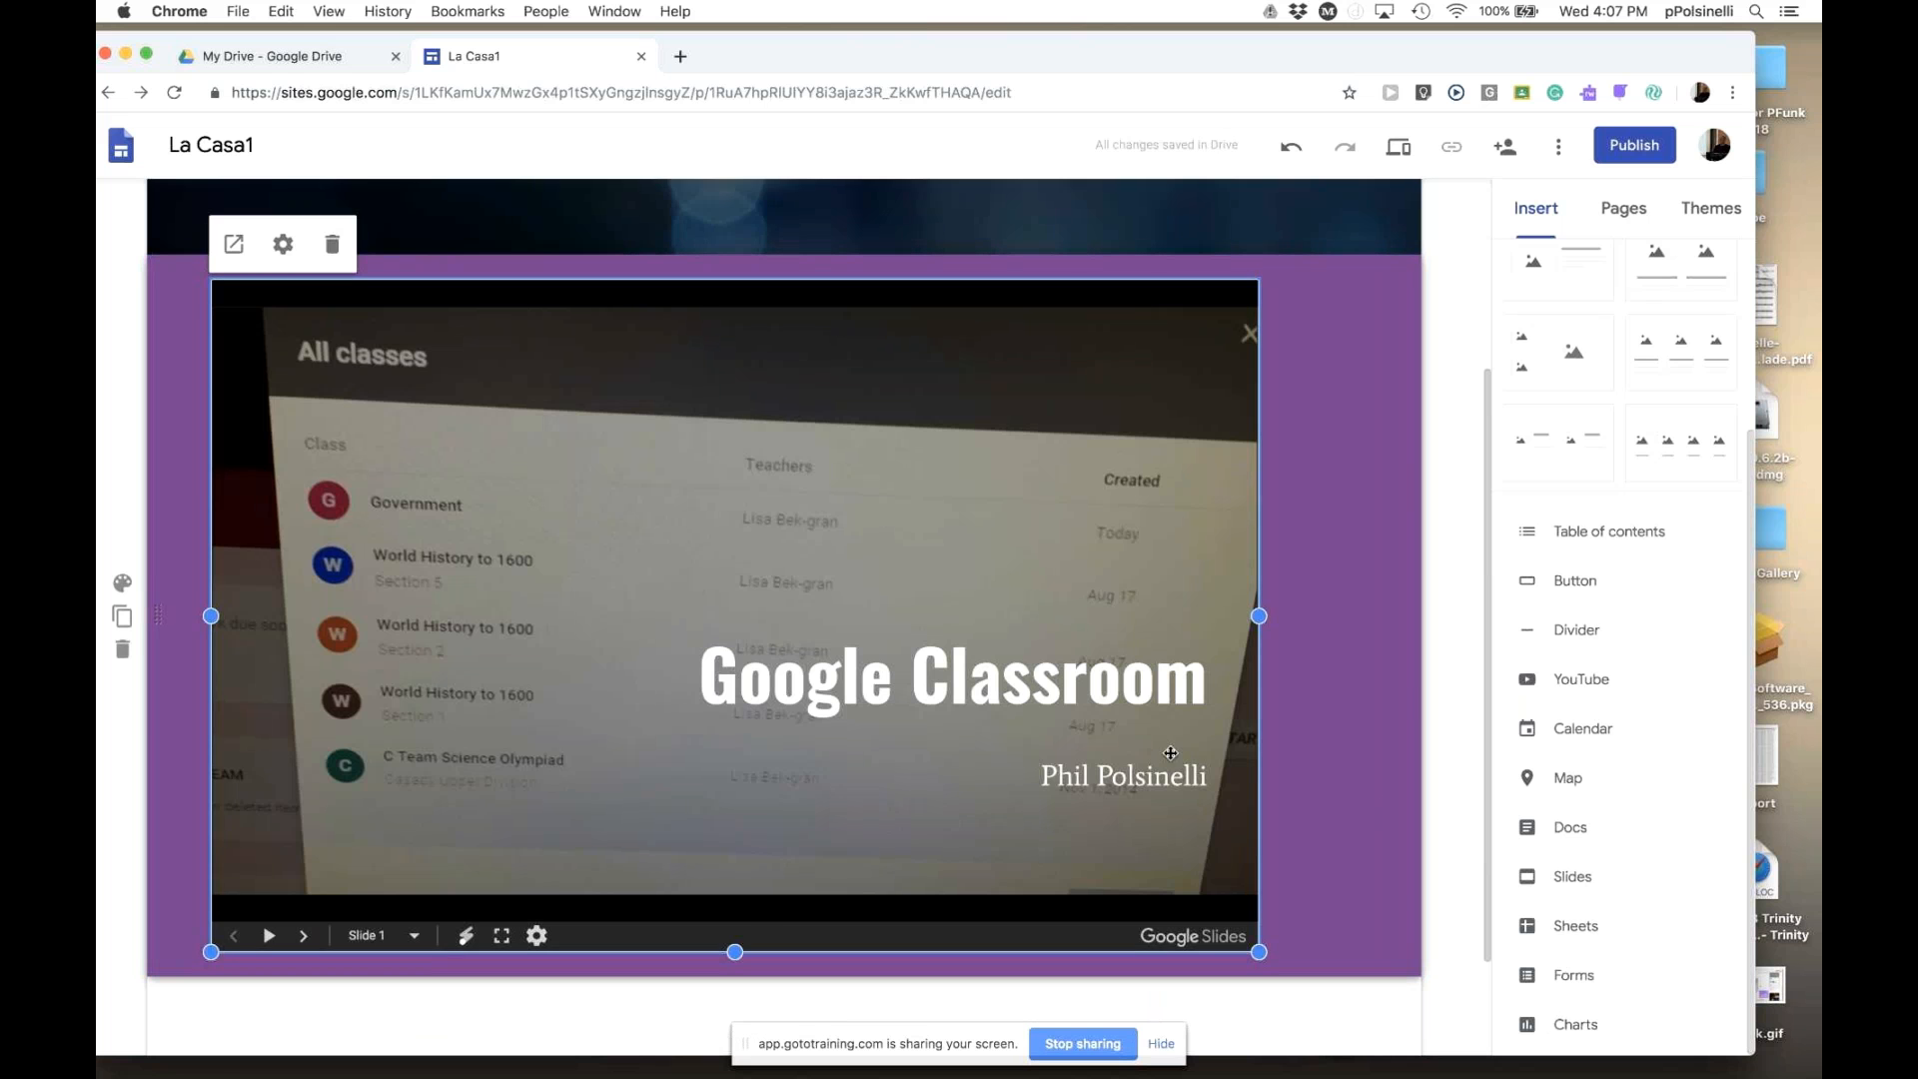
{"action": "key", "text": "Delete"}
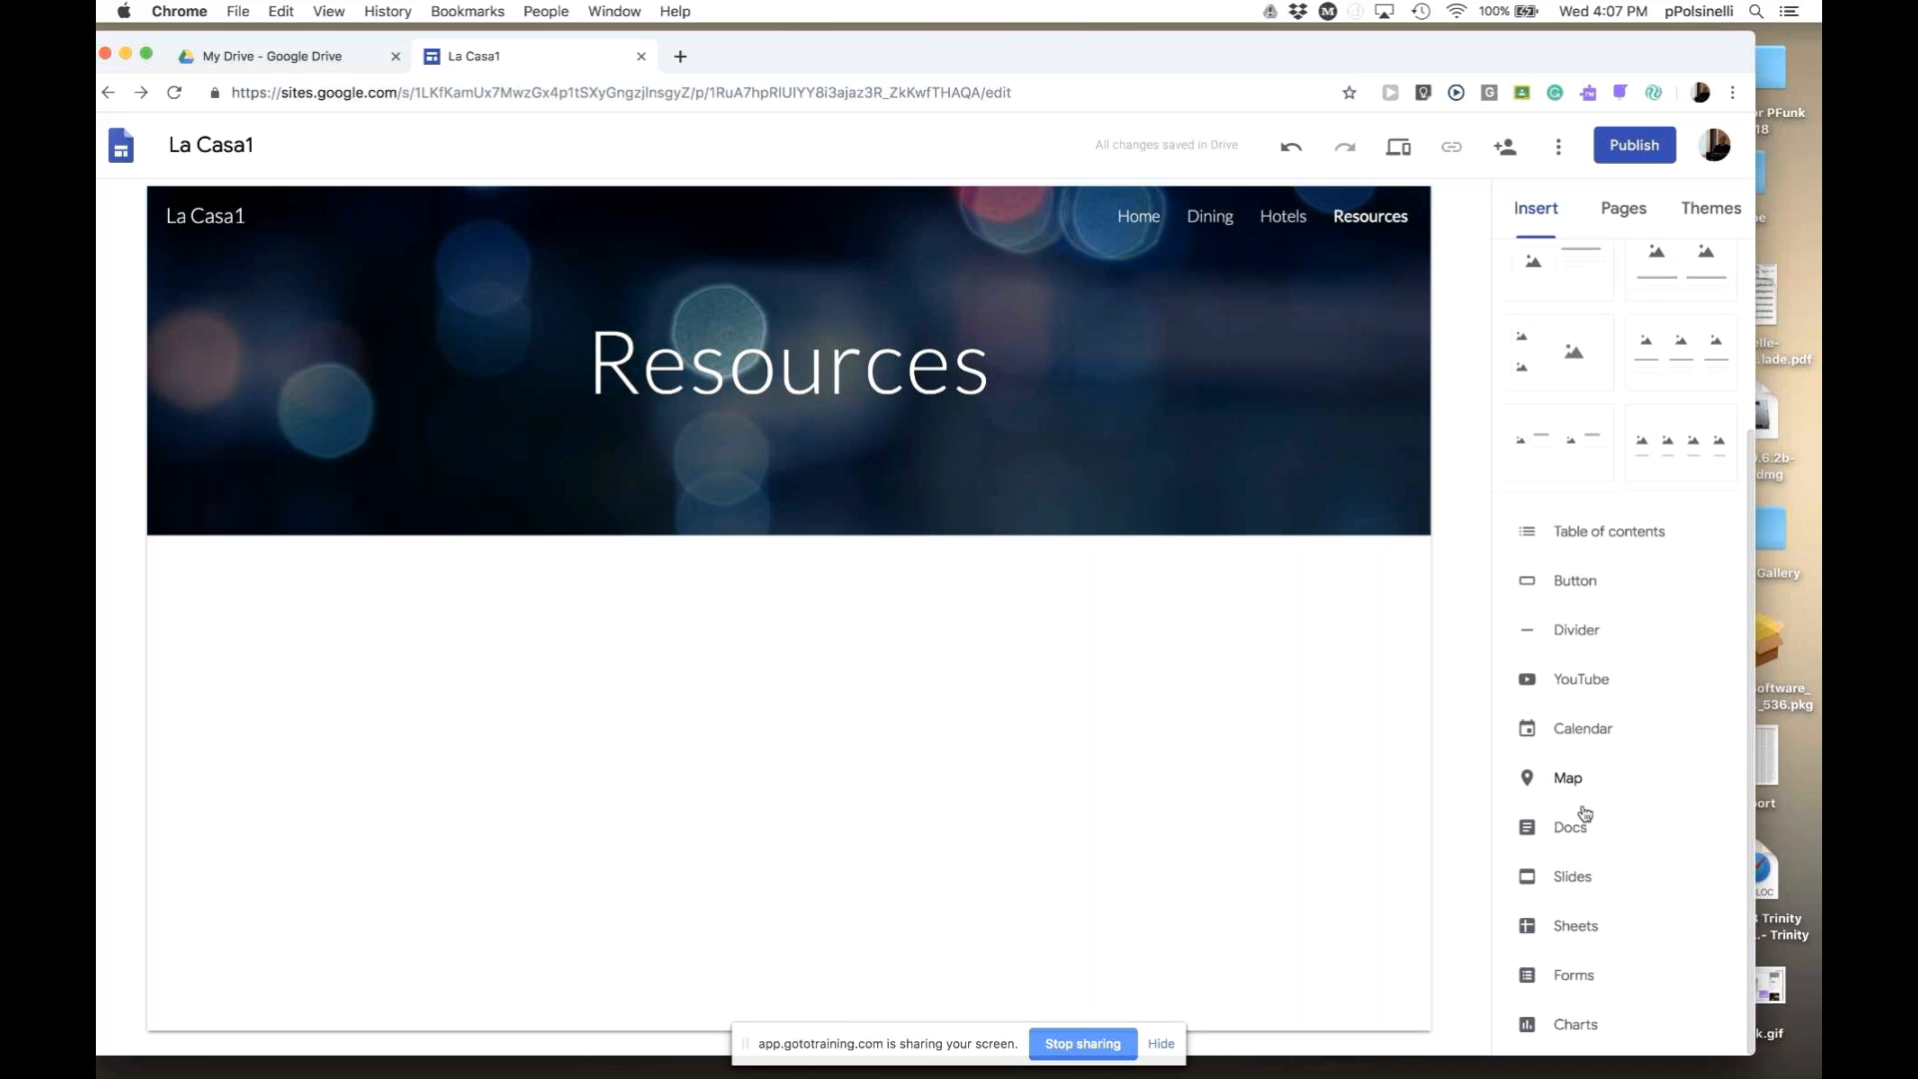
- Embed the 'Tutorial Starter with Chart' spreadsheet from the Sheets list and preview the page
{"action": "left_click", "coordinate": [1576, 927]}
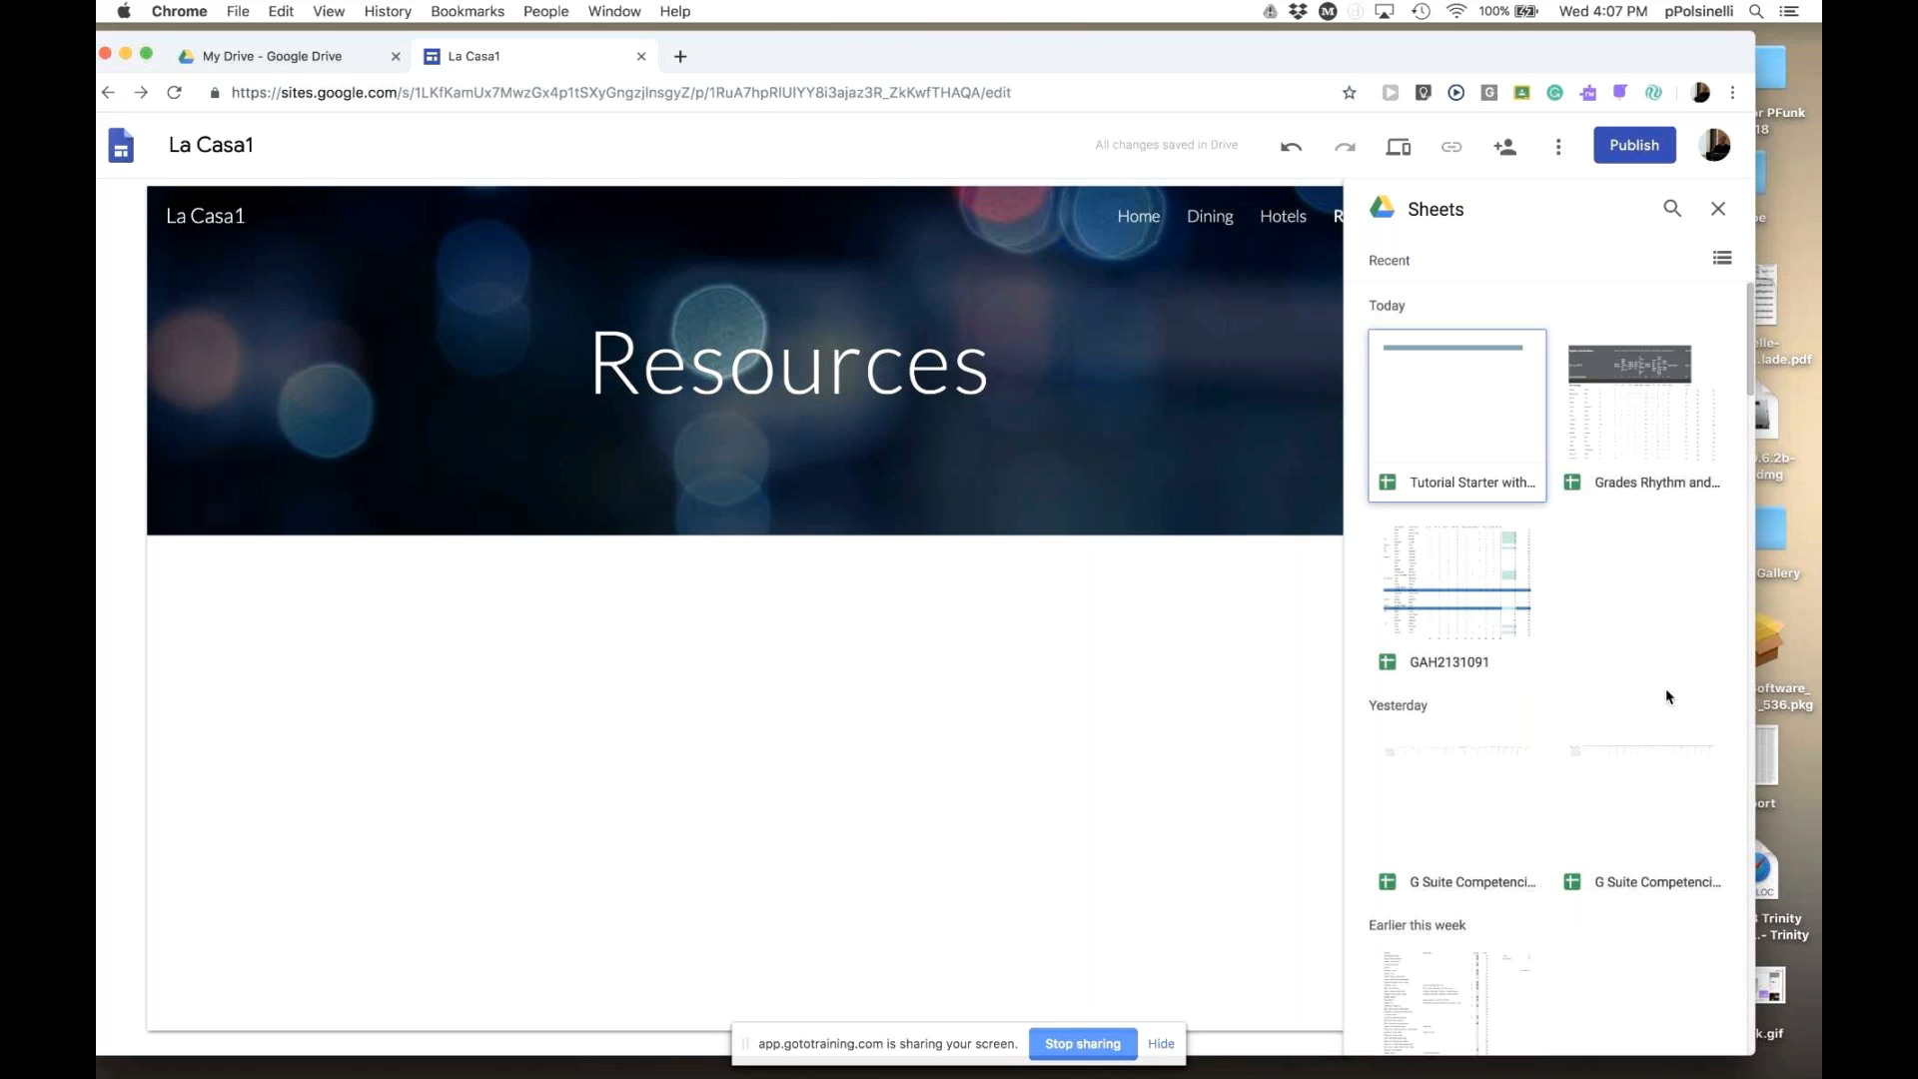
{"action": "scroll", "coordinate": [1666, 699], "scroll_direction": "down", "scroll_amount": 3}
{"action": "scroll", "coordinate": [1666, 699], "scroll_direction": "down", "scroll_amount": 2}
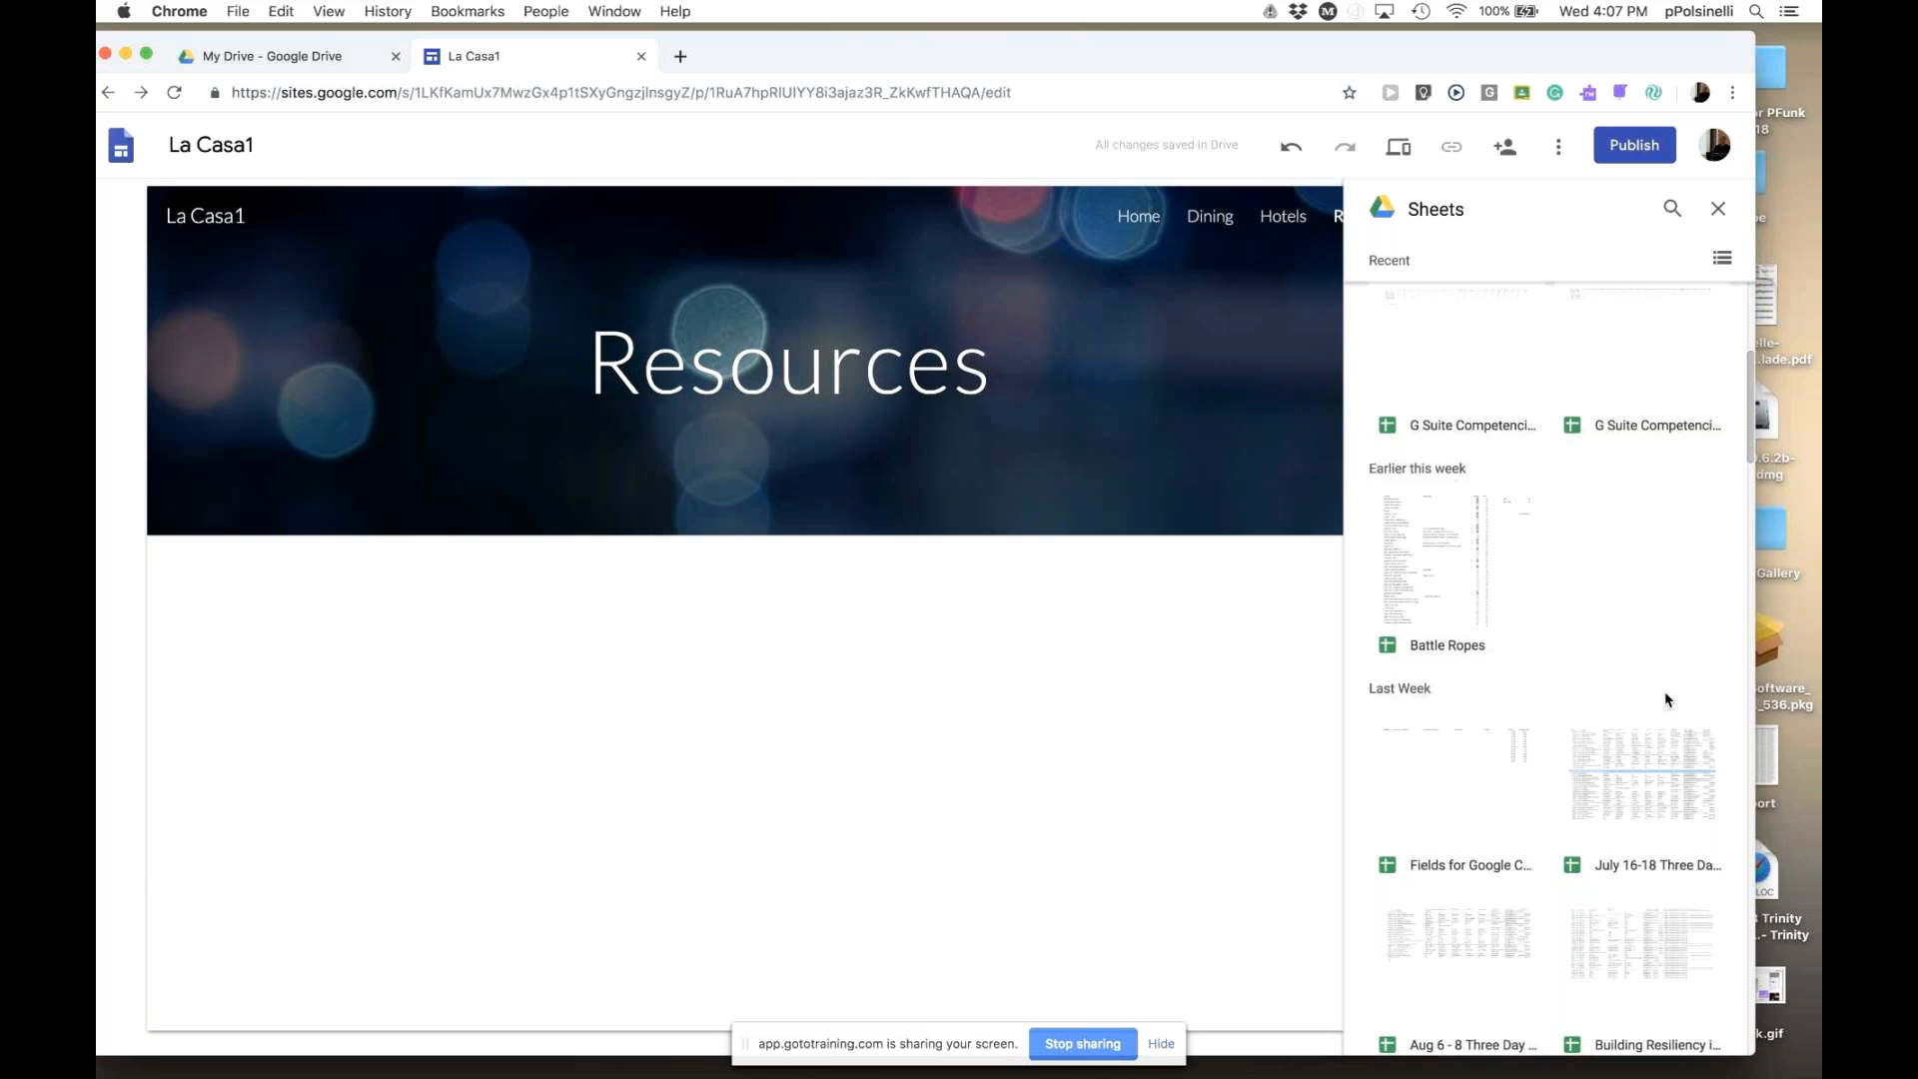
{"action": "scroll", "coordinate": [1665, 699], "scroll_direction": "down", "scroll_amount": 1}
{"action": "scroll", "coordinate": [1665, 699], "scroll_direction": "down", "scroll_amount": 1}
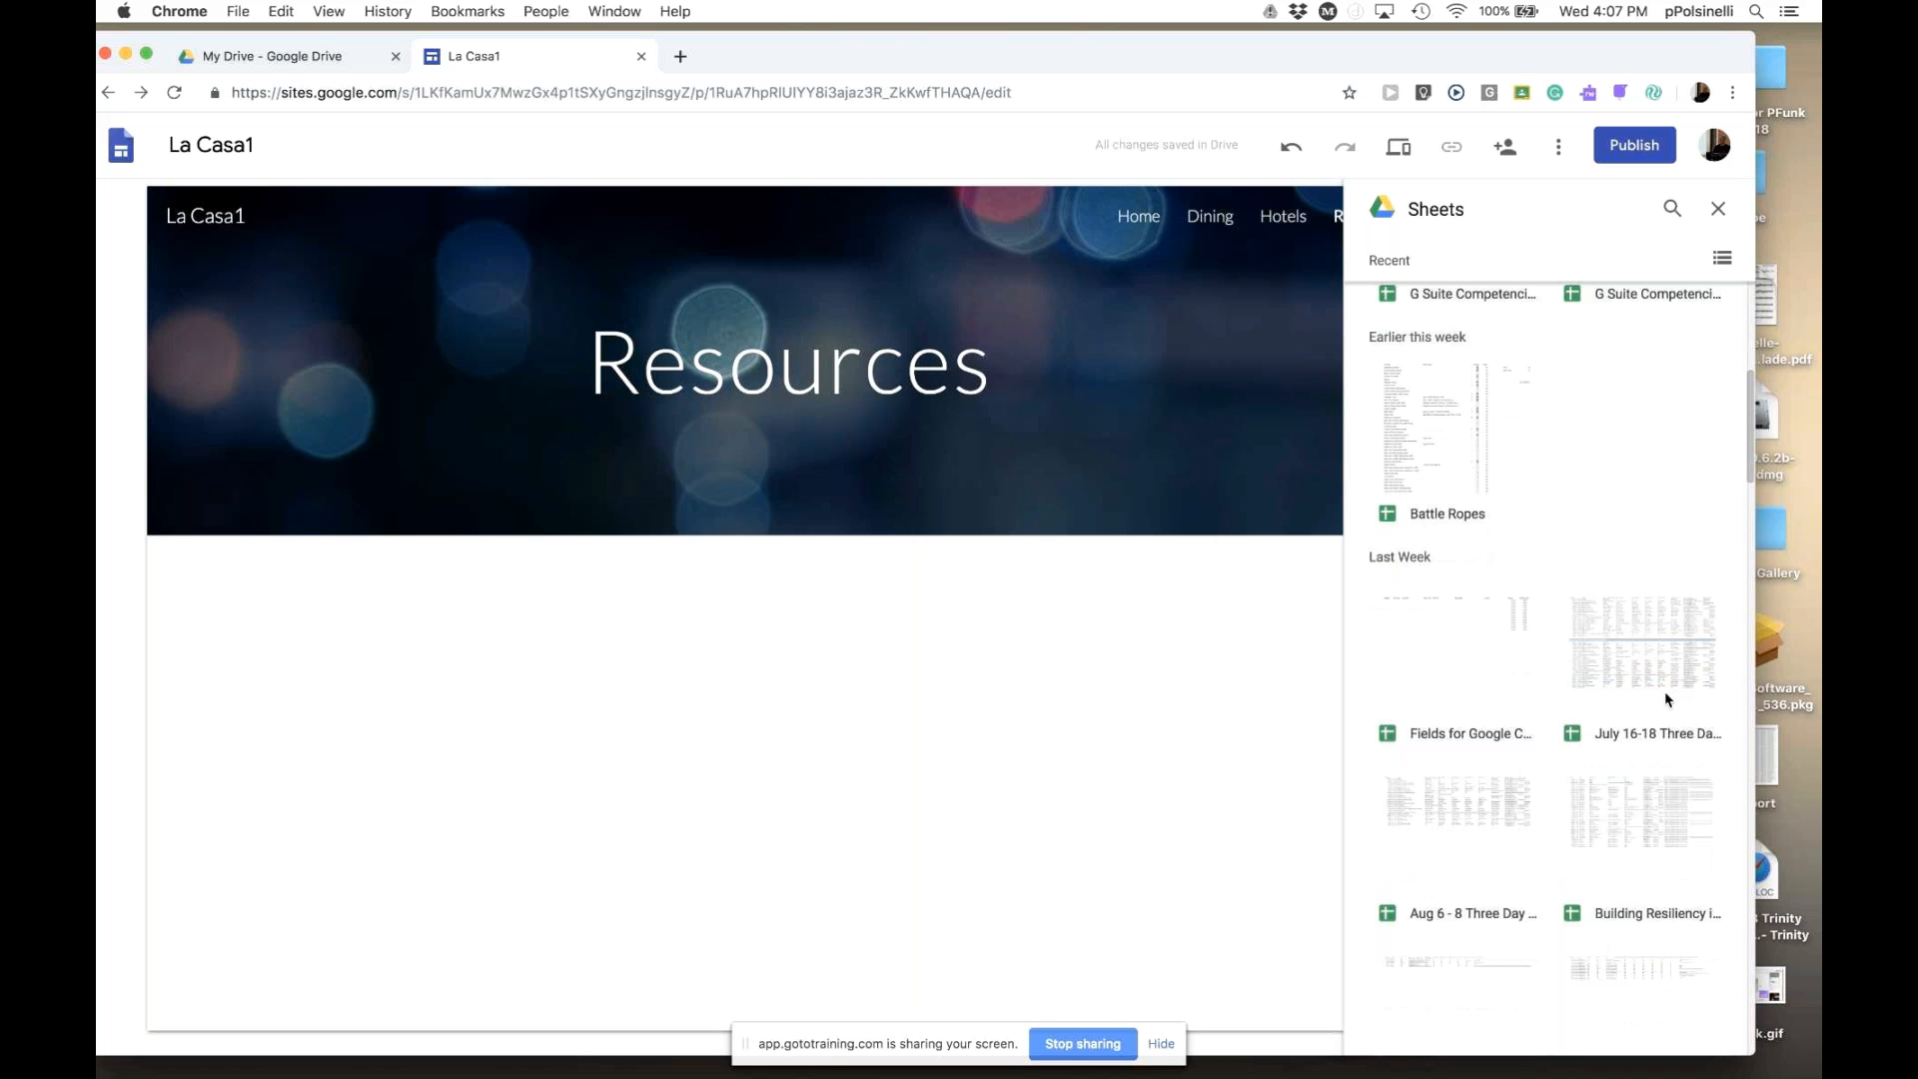
{"action": "scroll", "coordinate": [1666, 700], "scroll_direction": "up", "scroll_amount": 6}
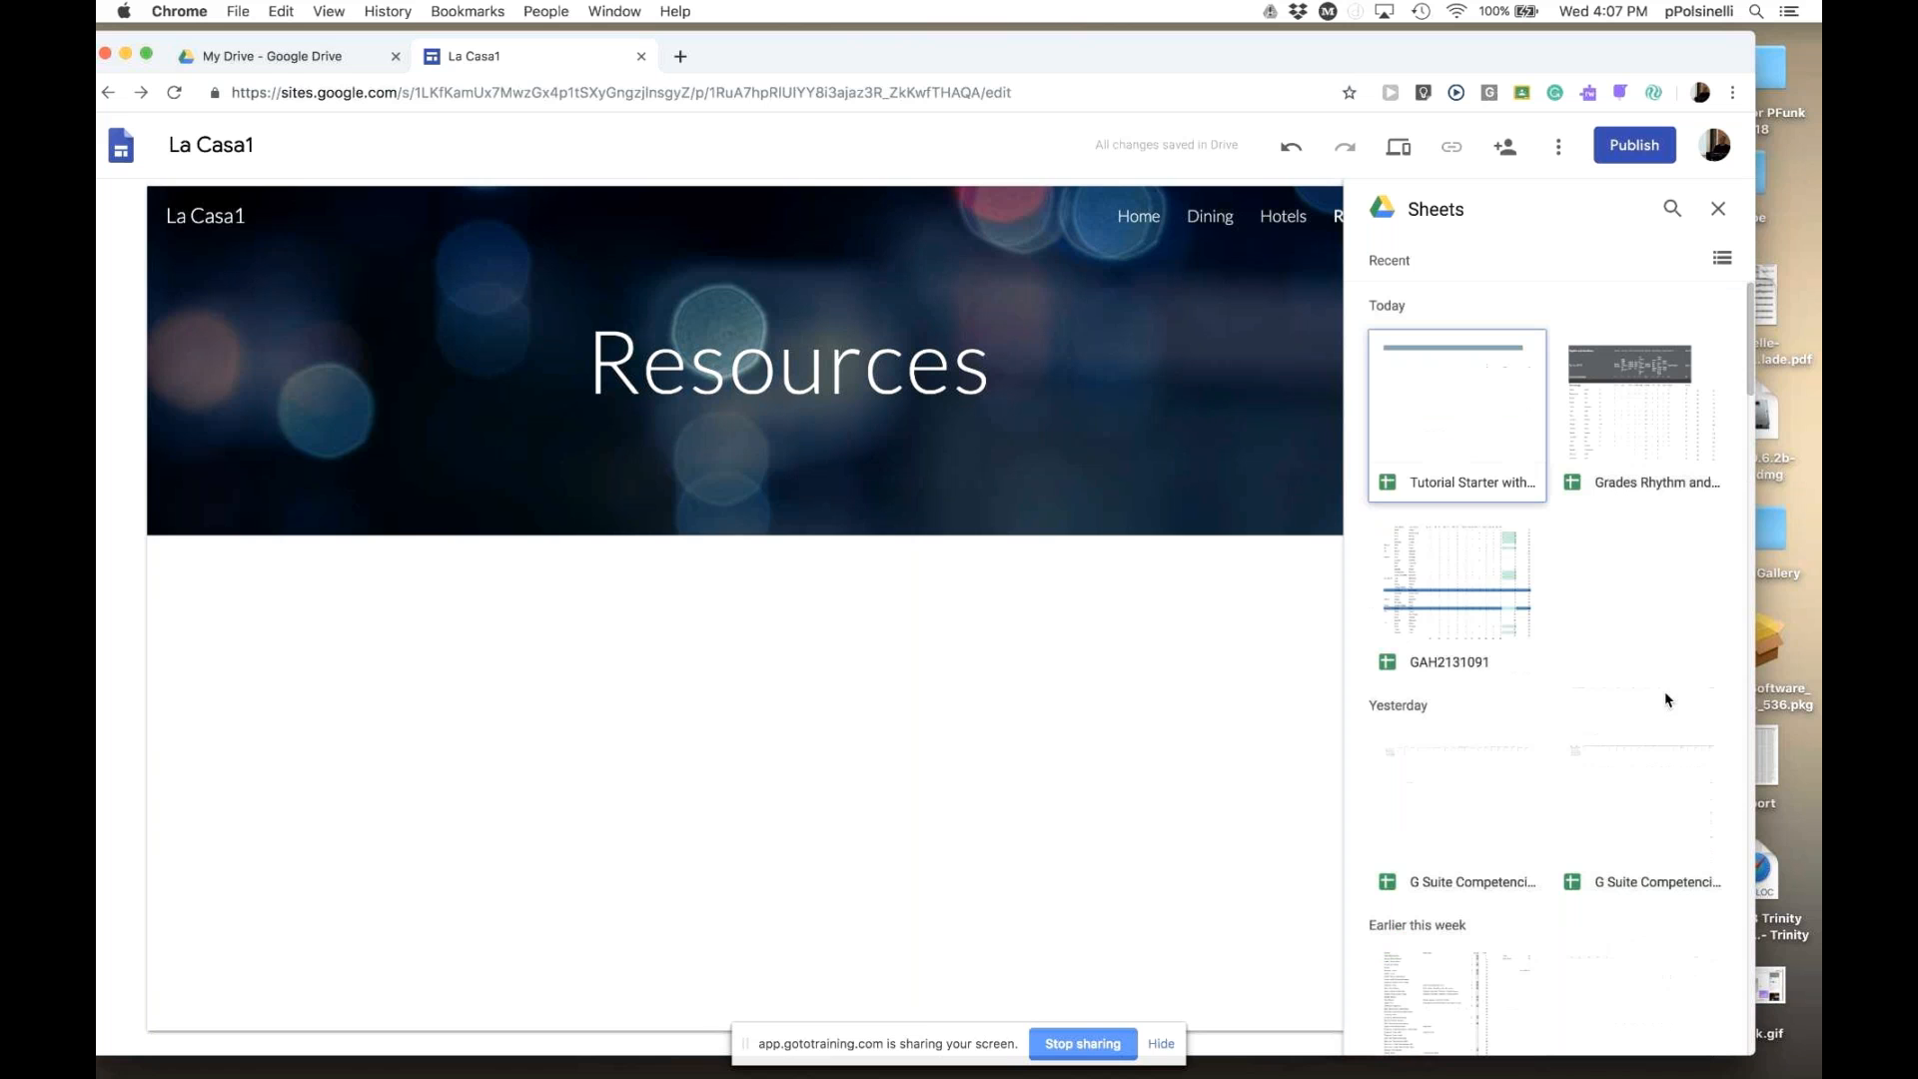
{"action": "double_click", "coordinate": [1452, 420]}
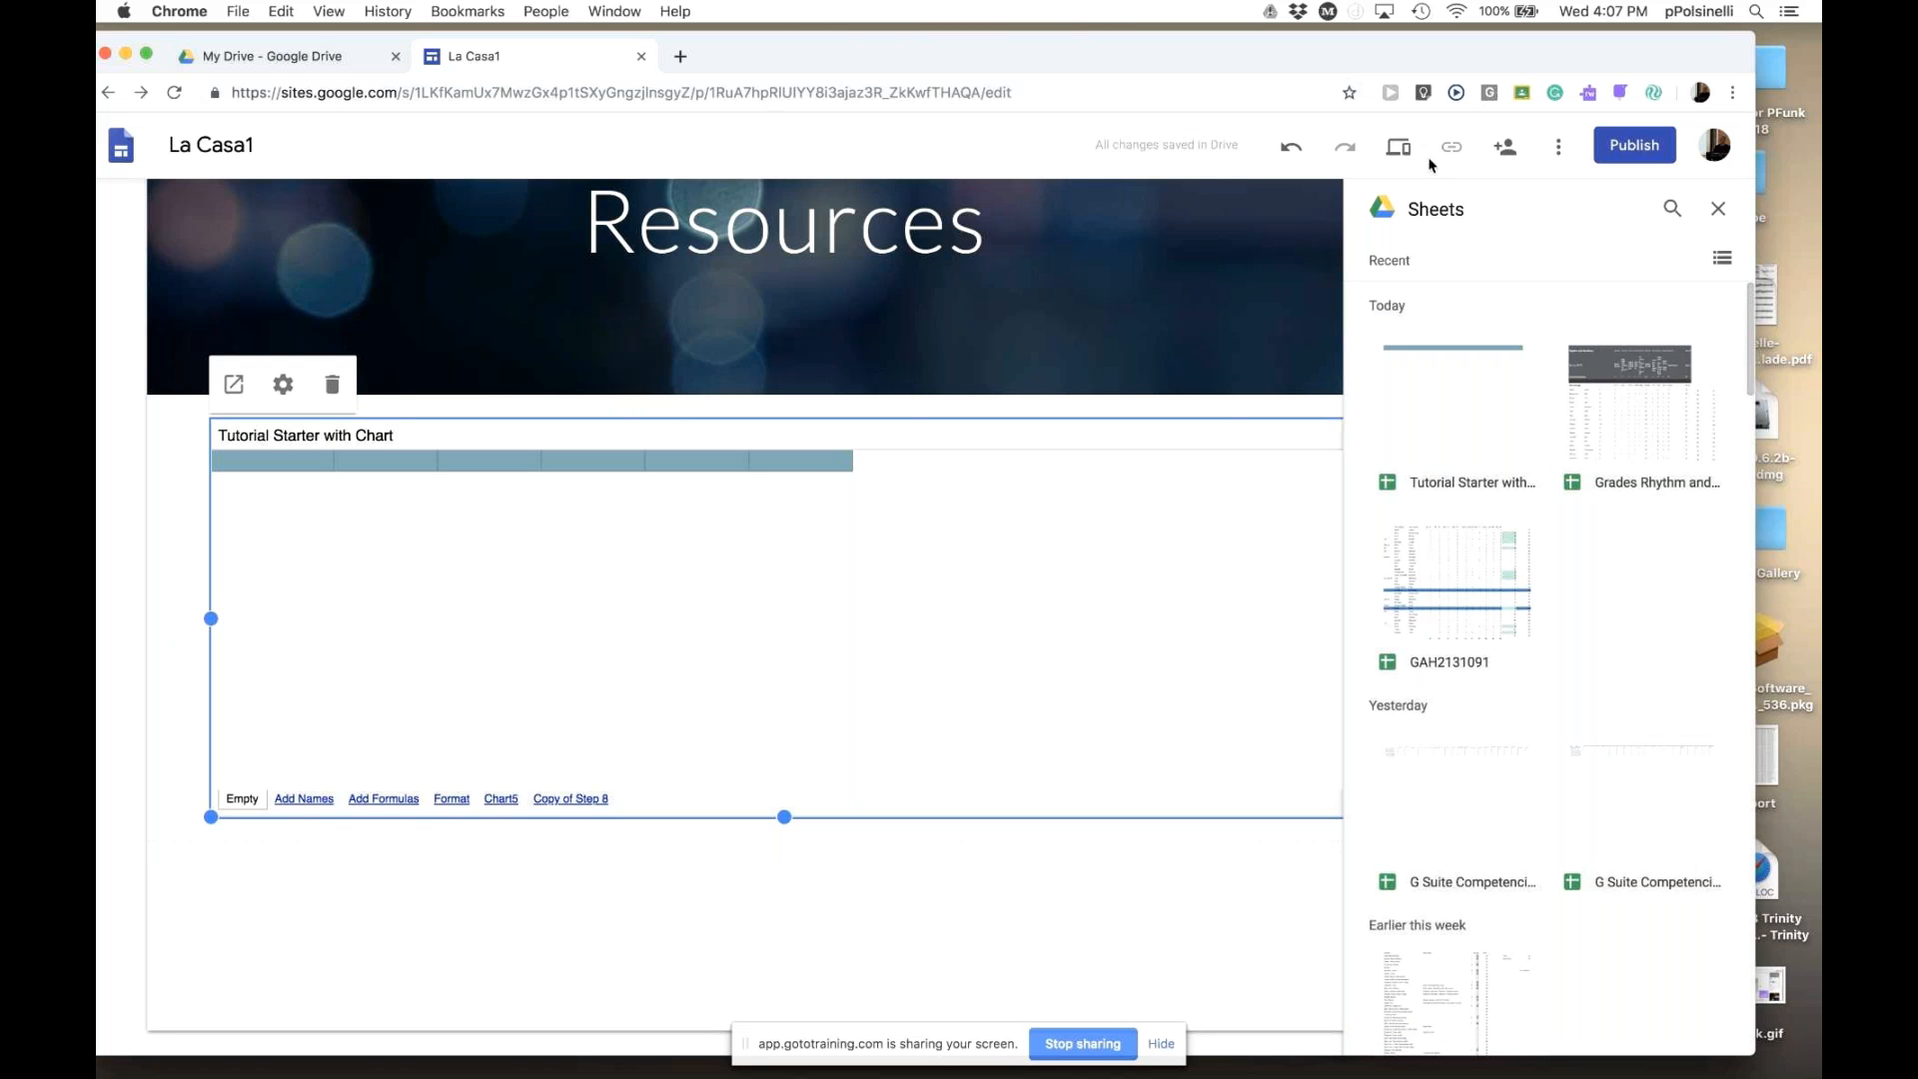
{"action": "left_click", "coordinate": [1398, 150]}
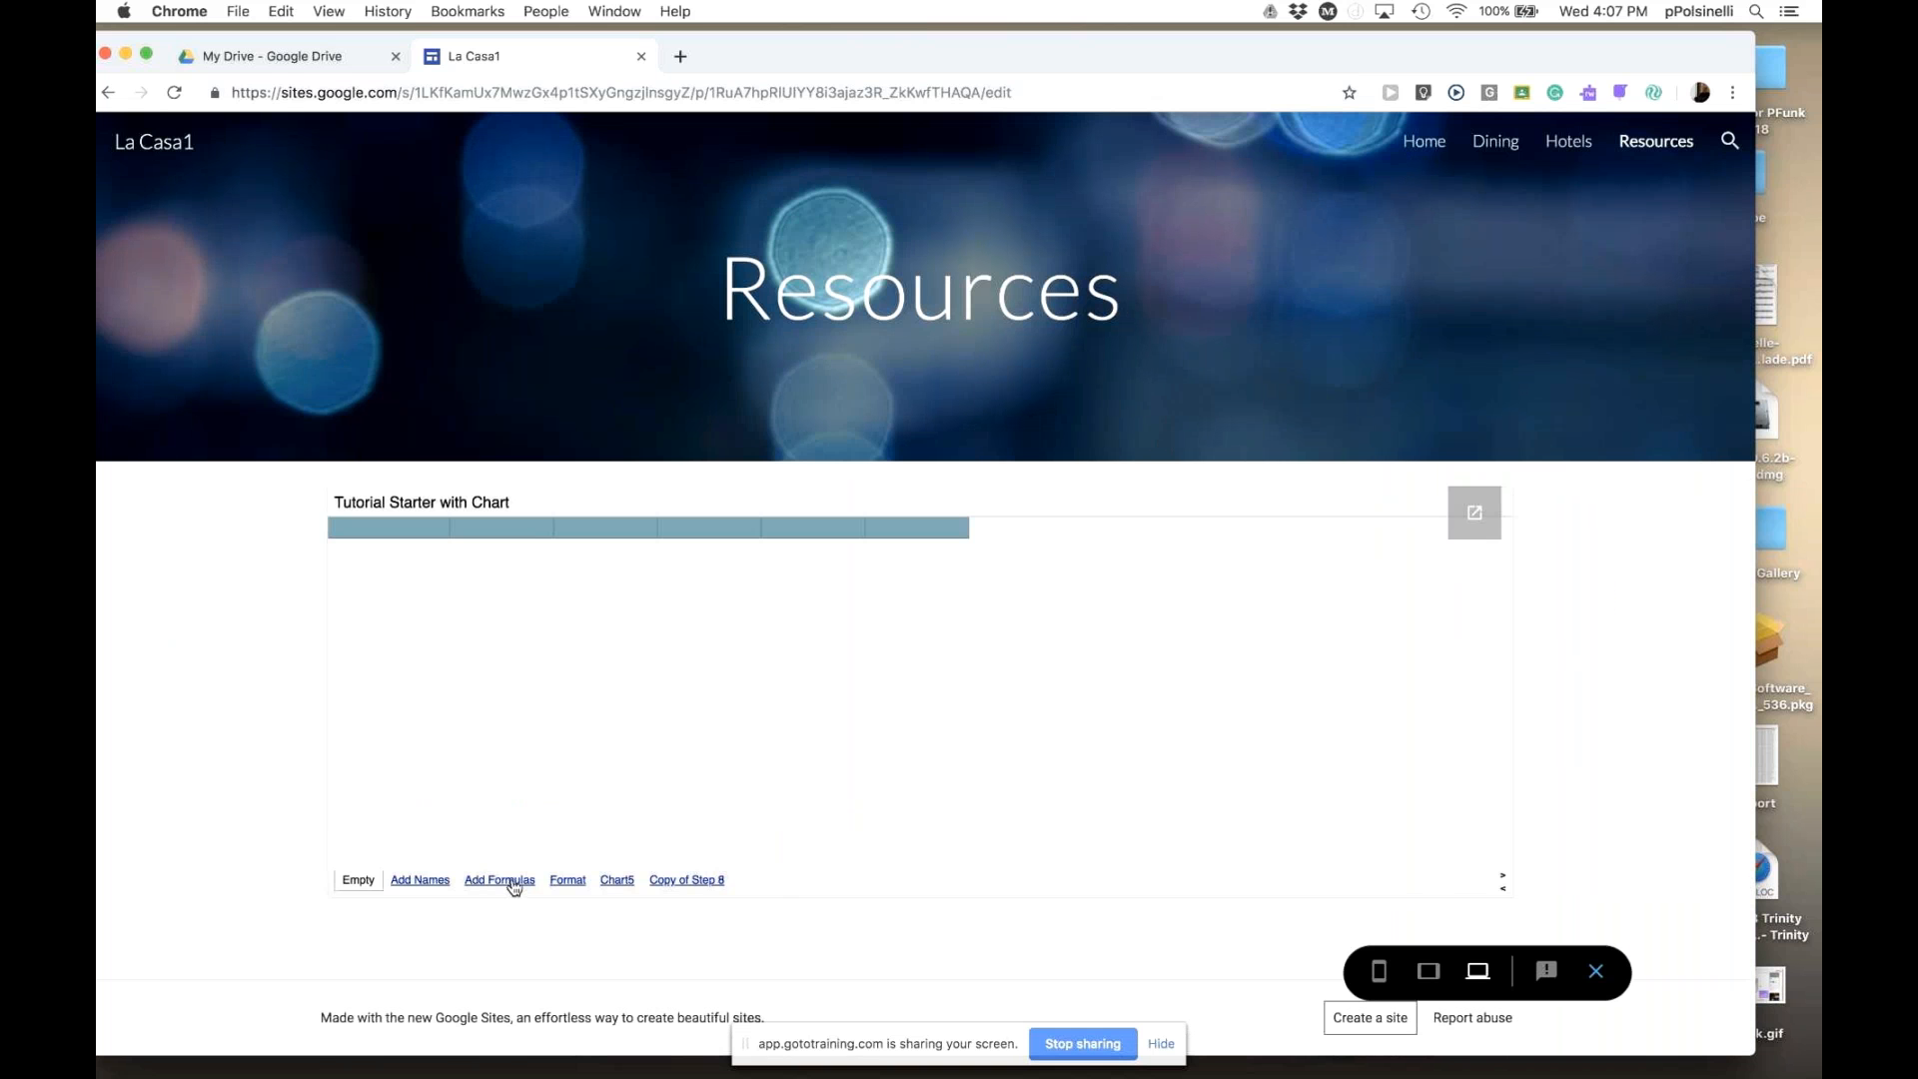
- Flip through the Add Formulas, Format, Chart5, Copy of Step 8 and Add Names sheets, then exit preview
{"action": "left_click", "coordinate": [511, 879]}
{"action": "left_click", "coordinate": [568, 880]}
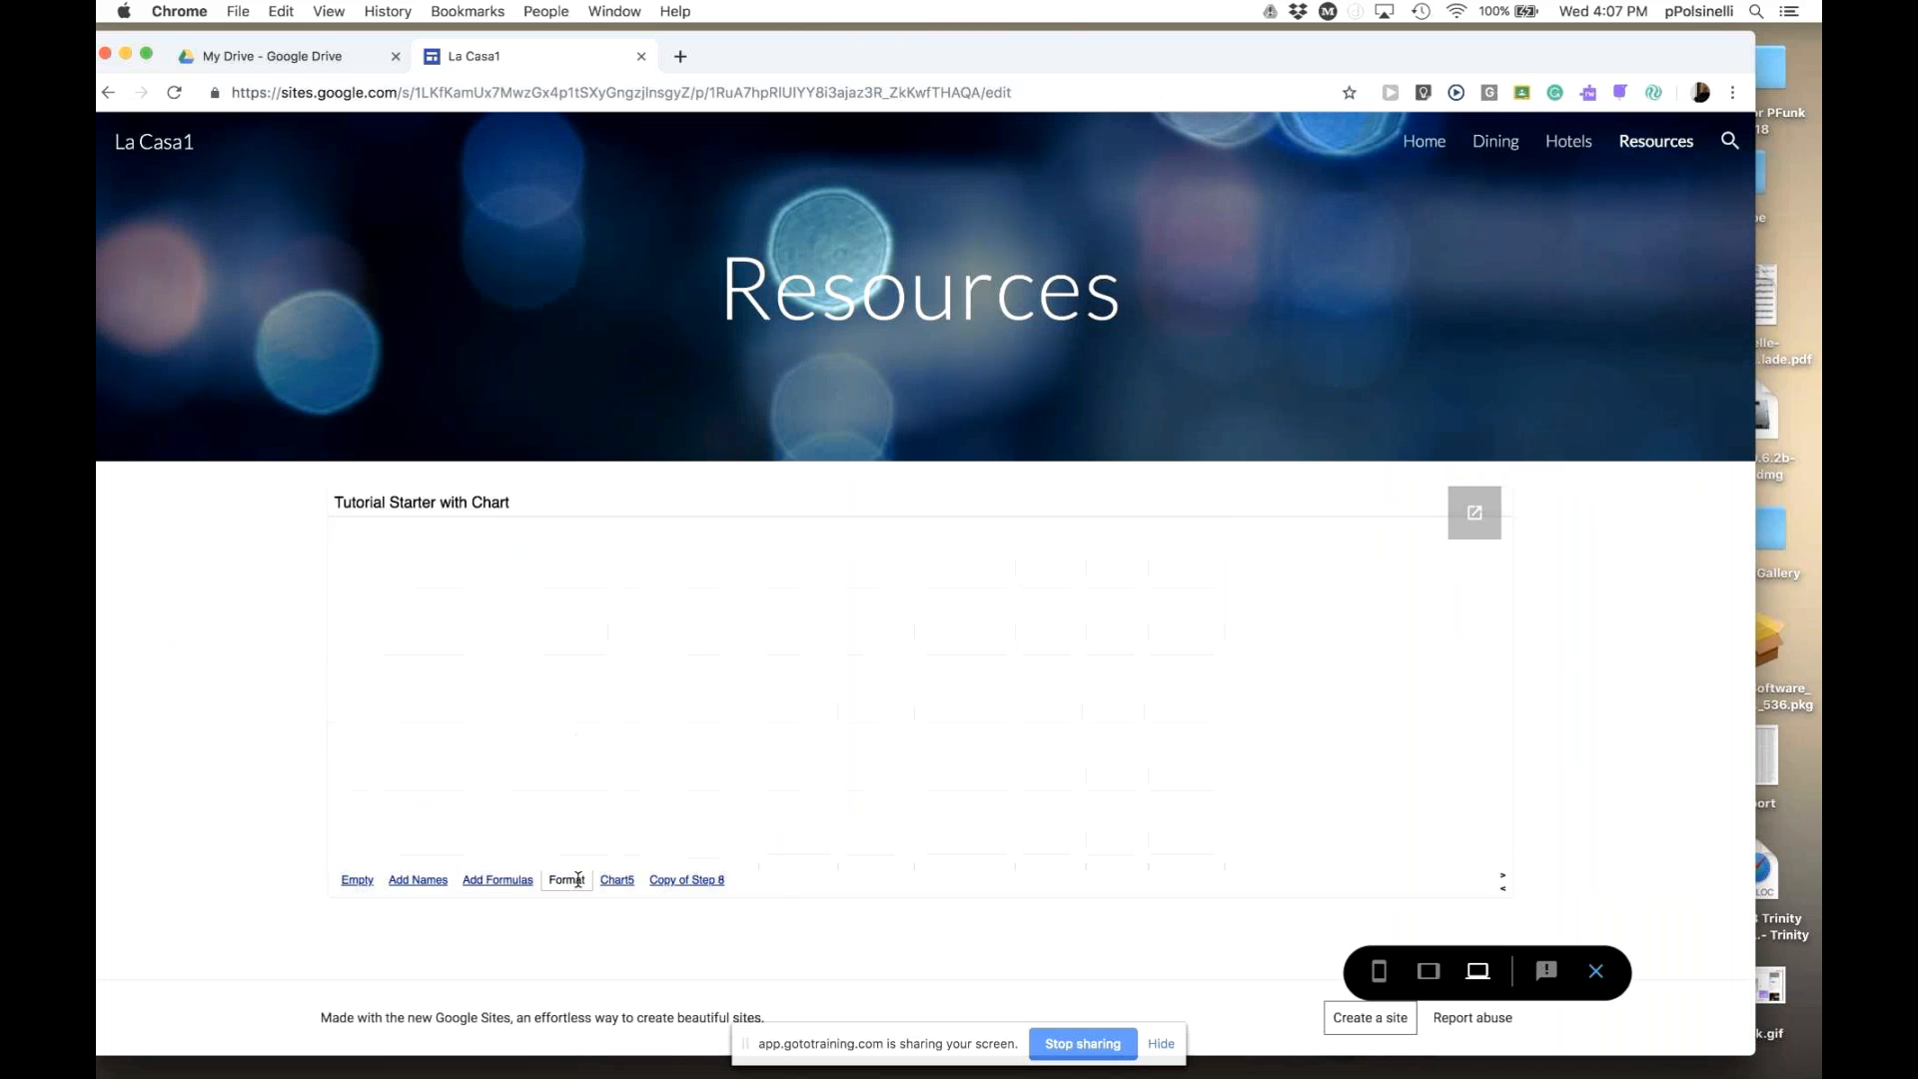
{"action": "left_click", "coordinate": [618, 879]}
{"action": "left_click", "coordinate": [692, 879]}
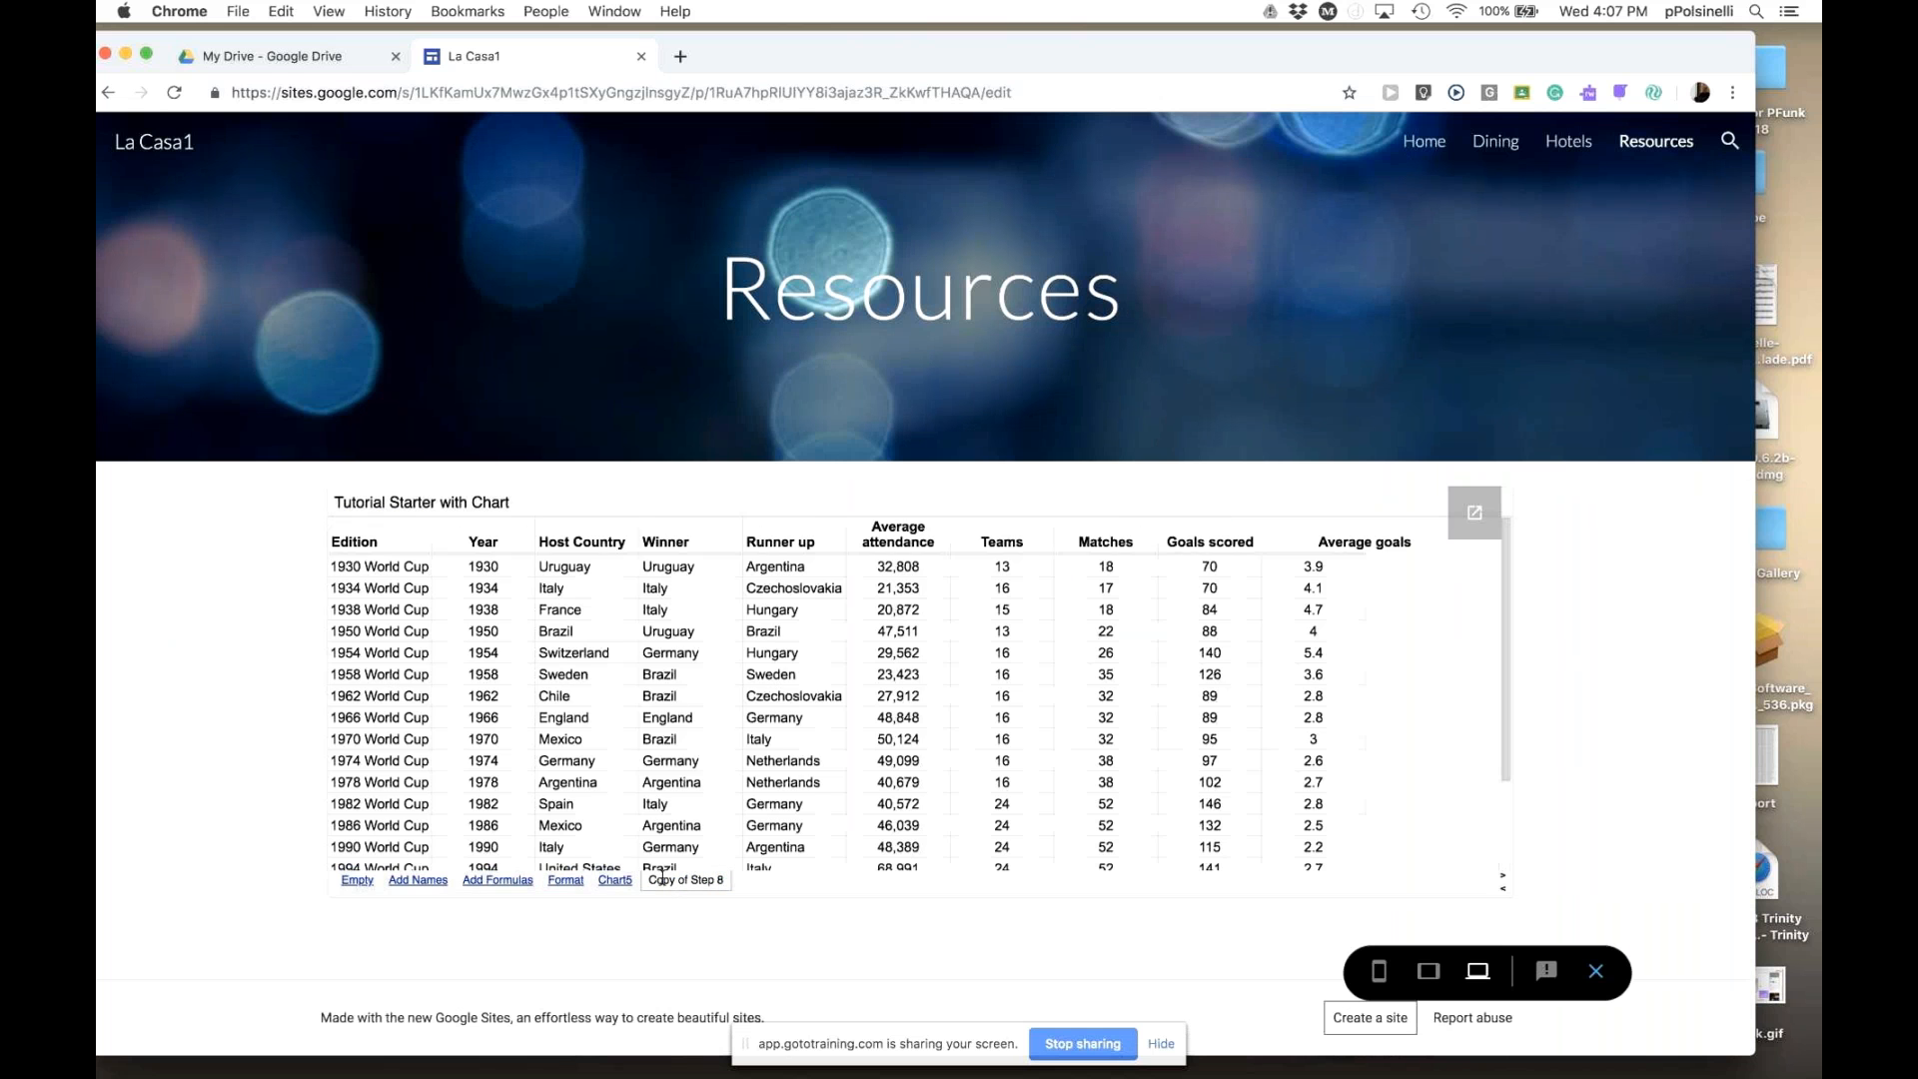
{"action": "left_click", "coordinate": [562, 879]}
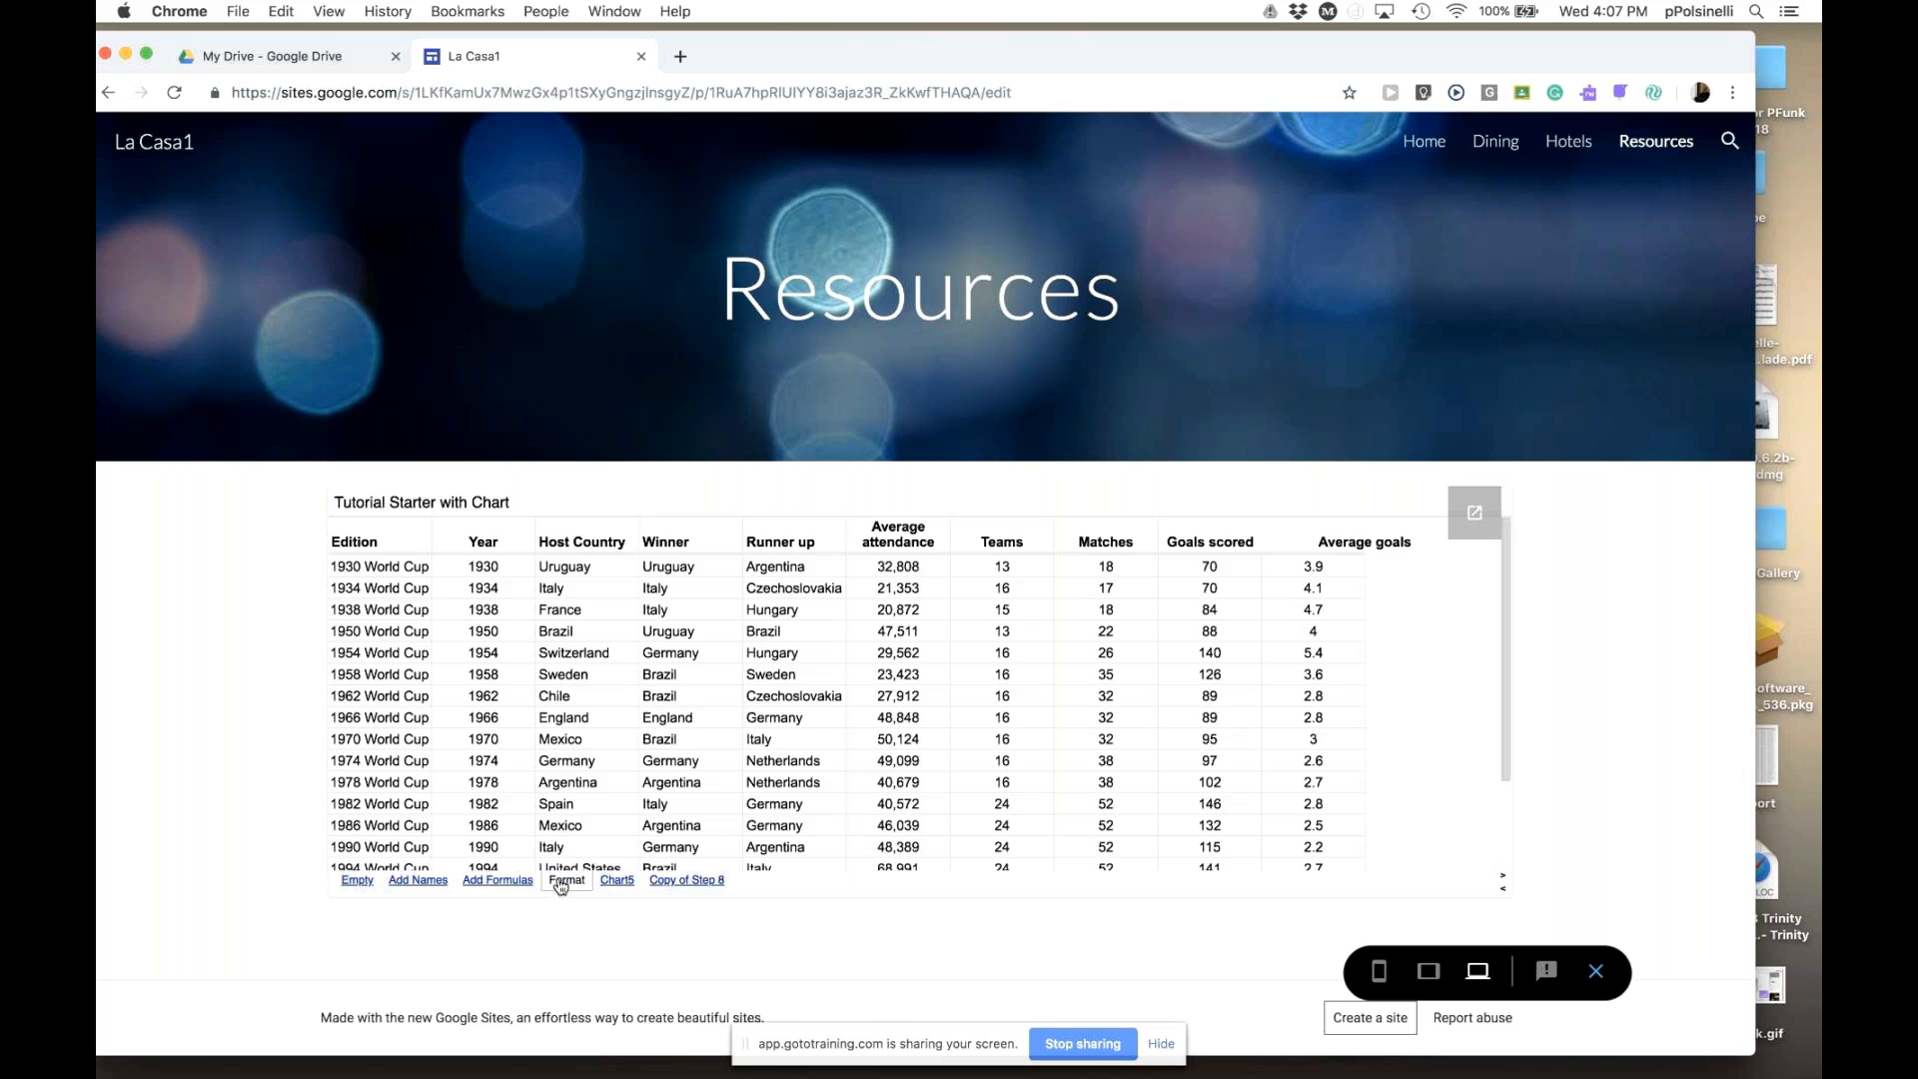
{"action": "left_click", "coordinate": [492, 881]}
{"action": "left_click", "coordinate": [427, 880]}
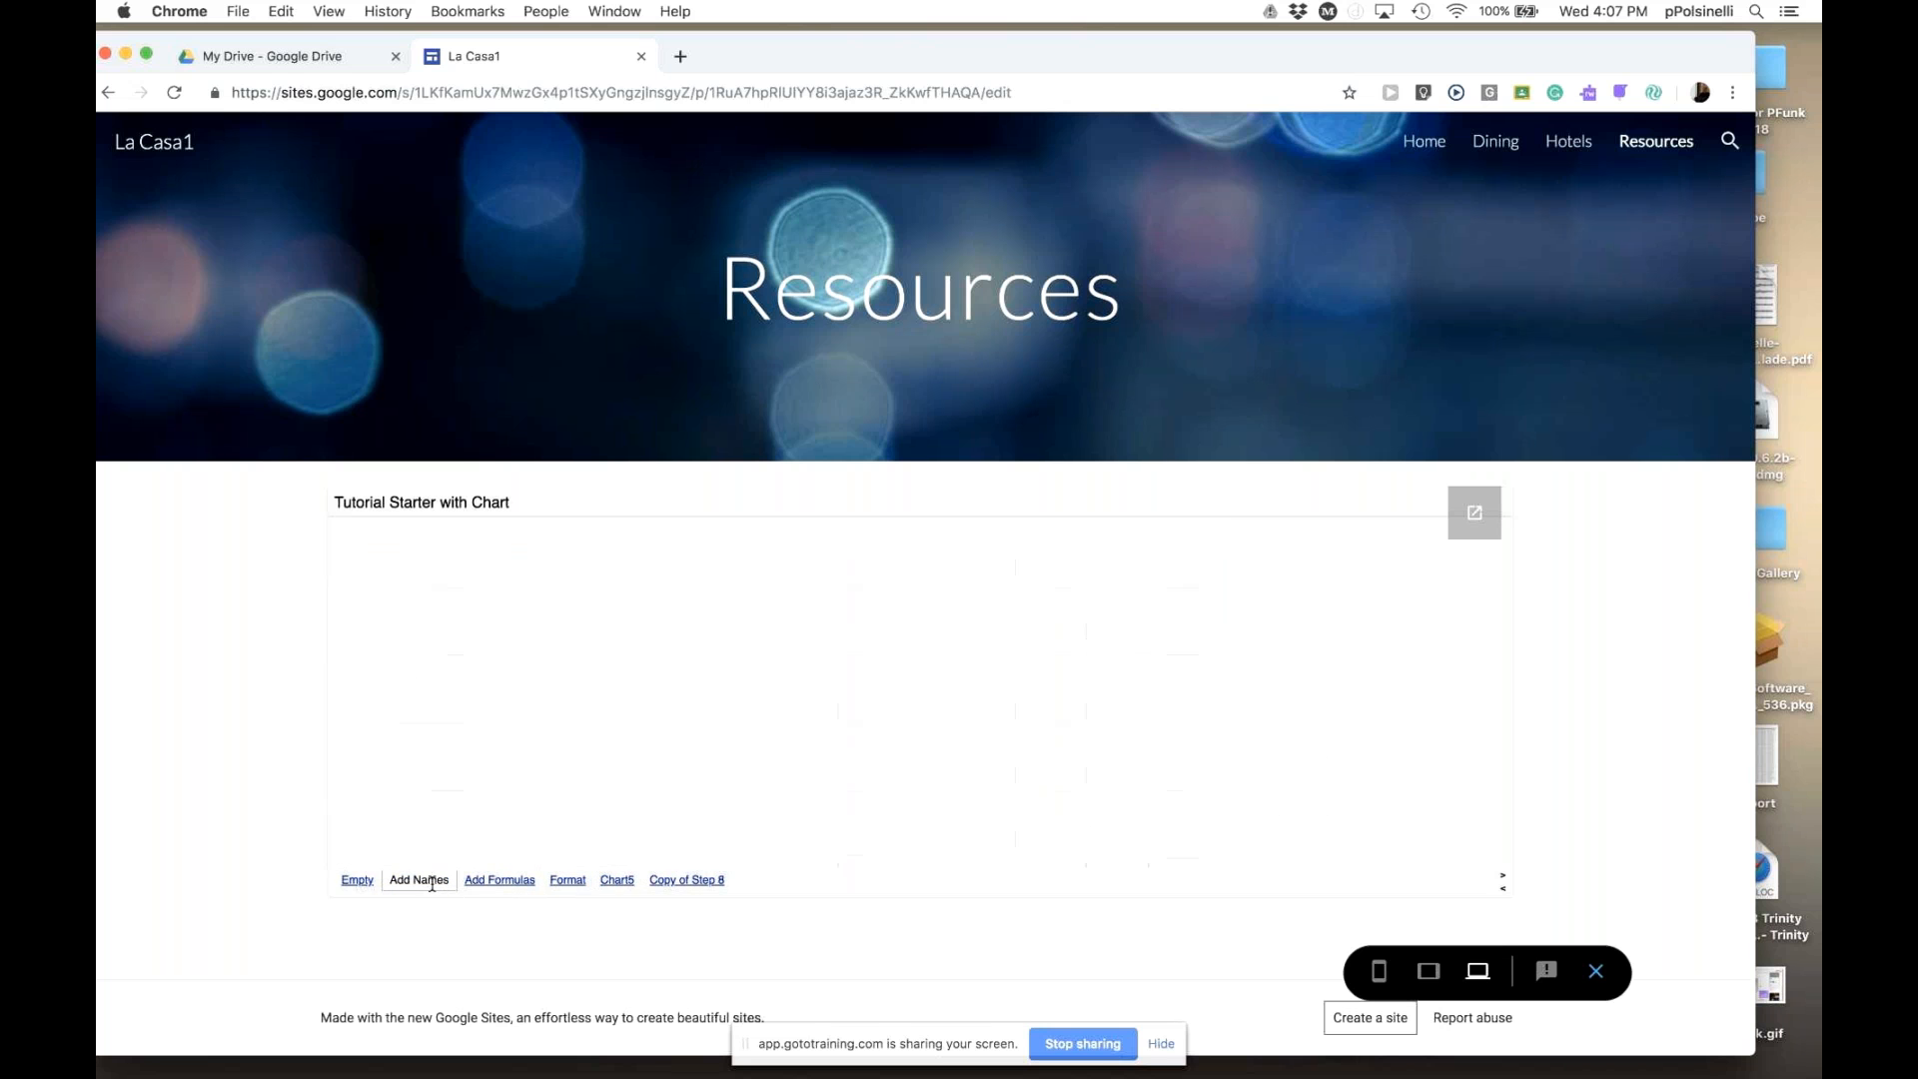
{"action": "left_click", "coordinate": [674, 879]}
{"action": "left_click", "coordinate": [615, 880]}
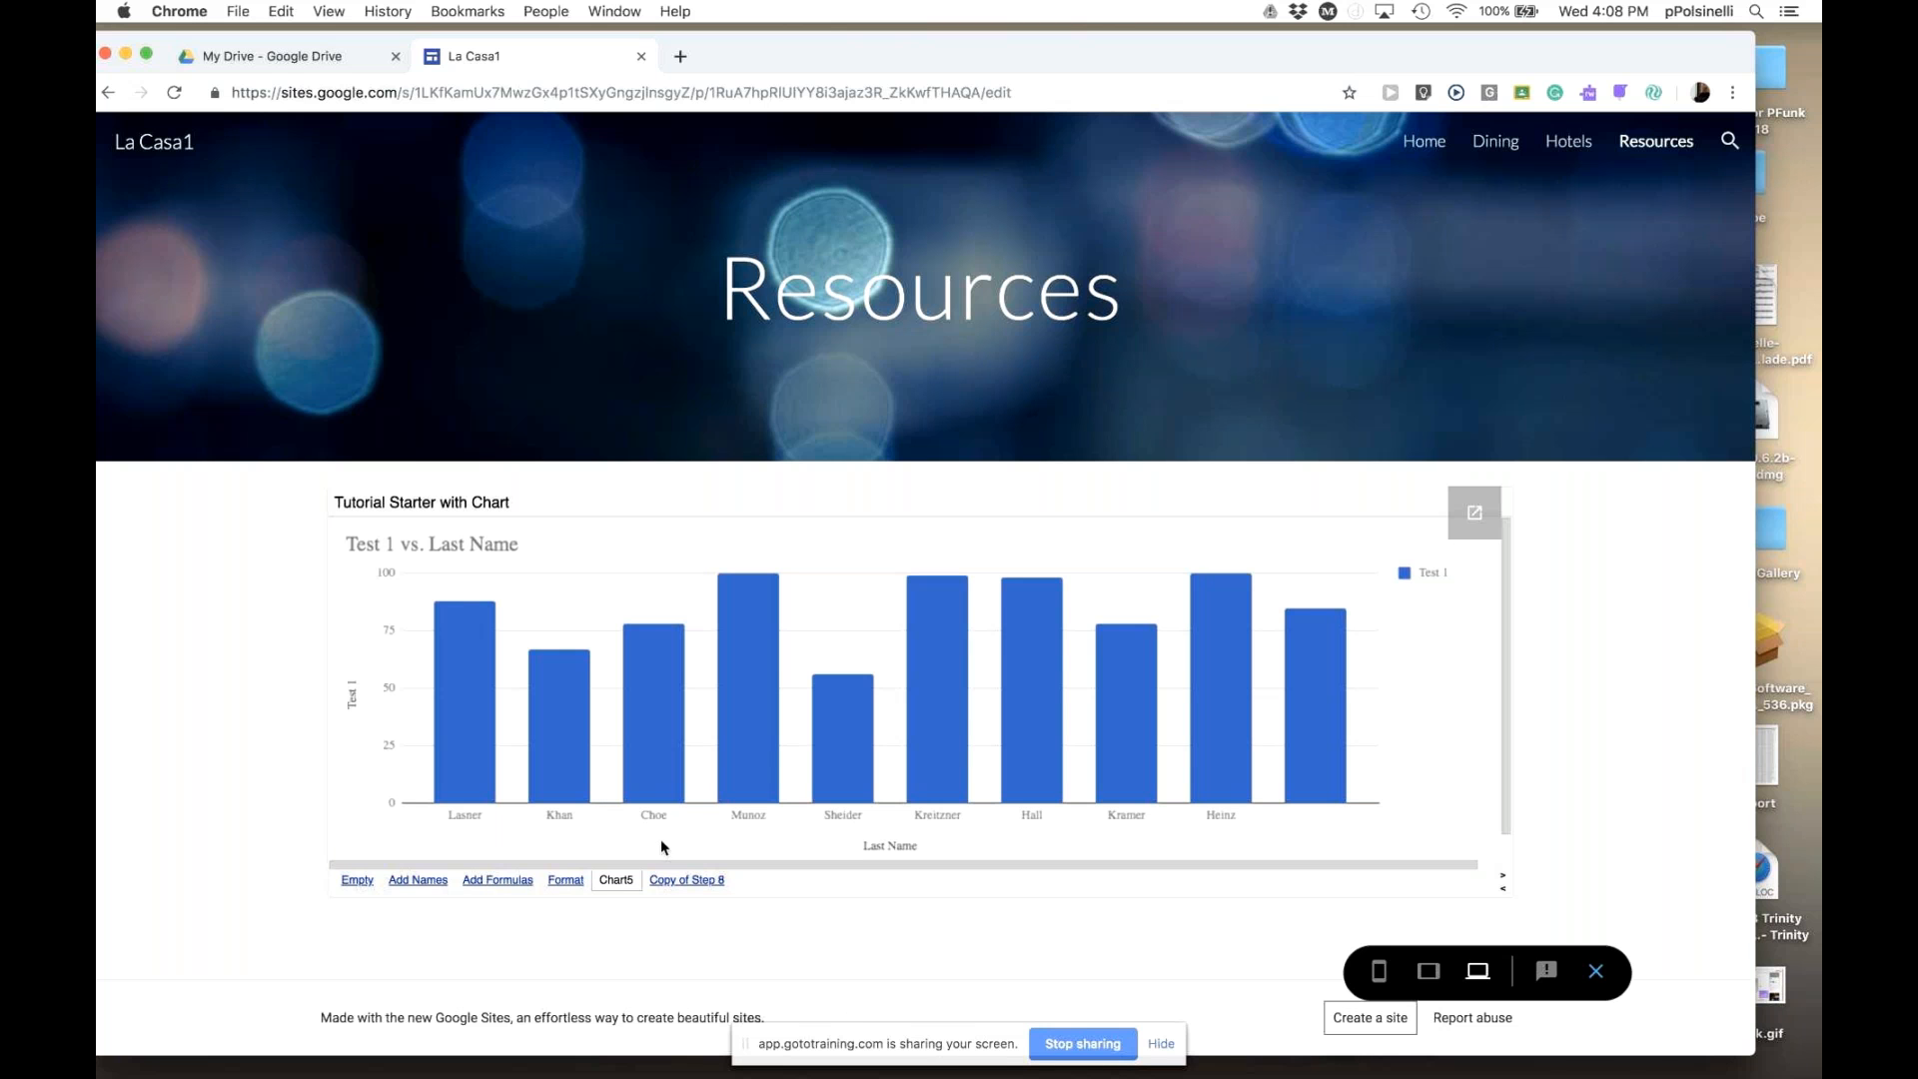
{"action": "left_click", "coordinate": [1597, 971]}
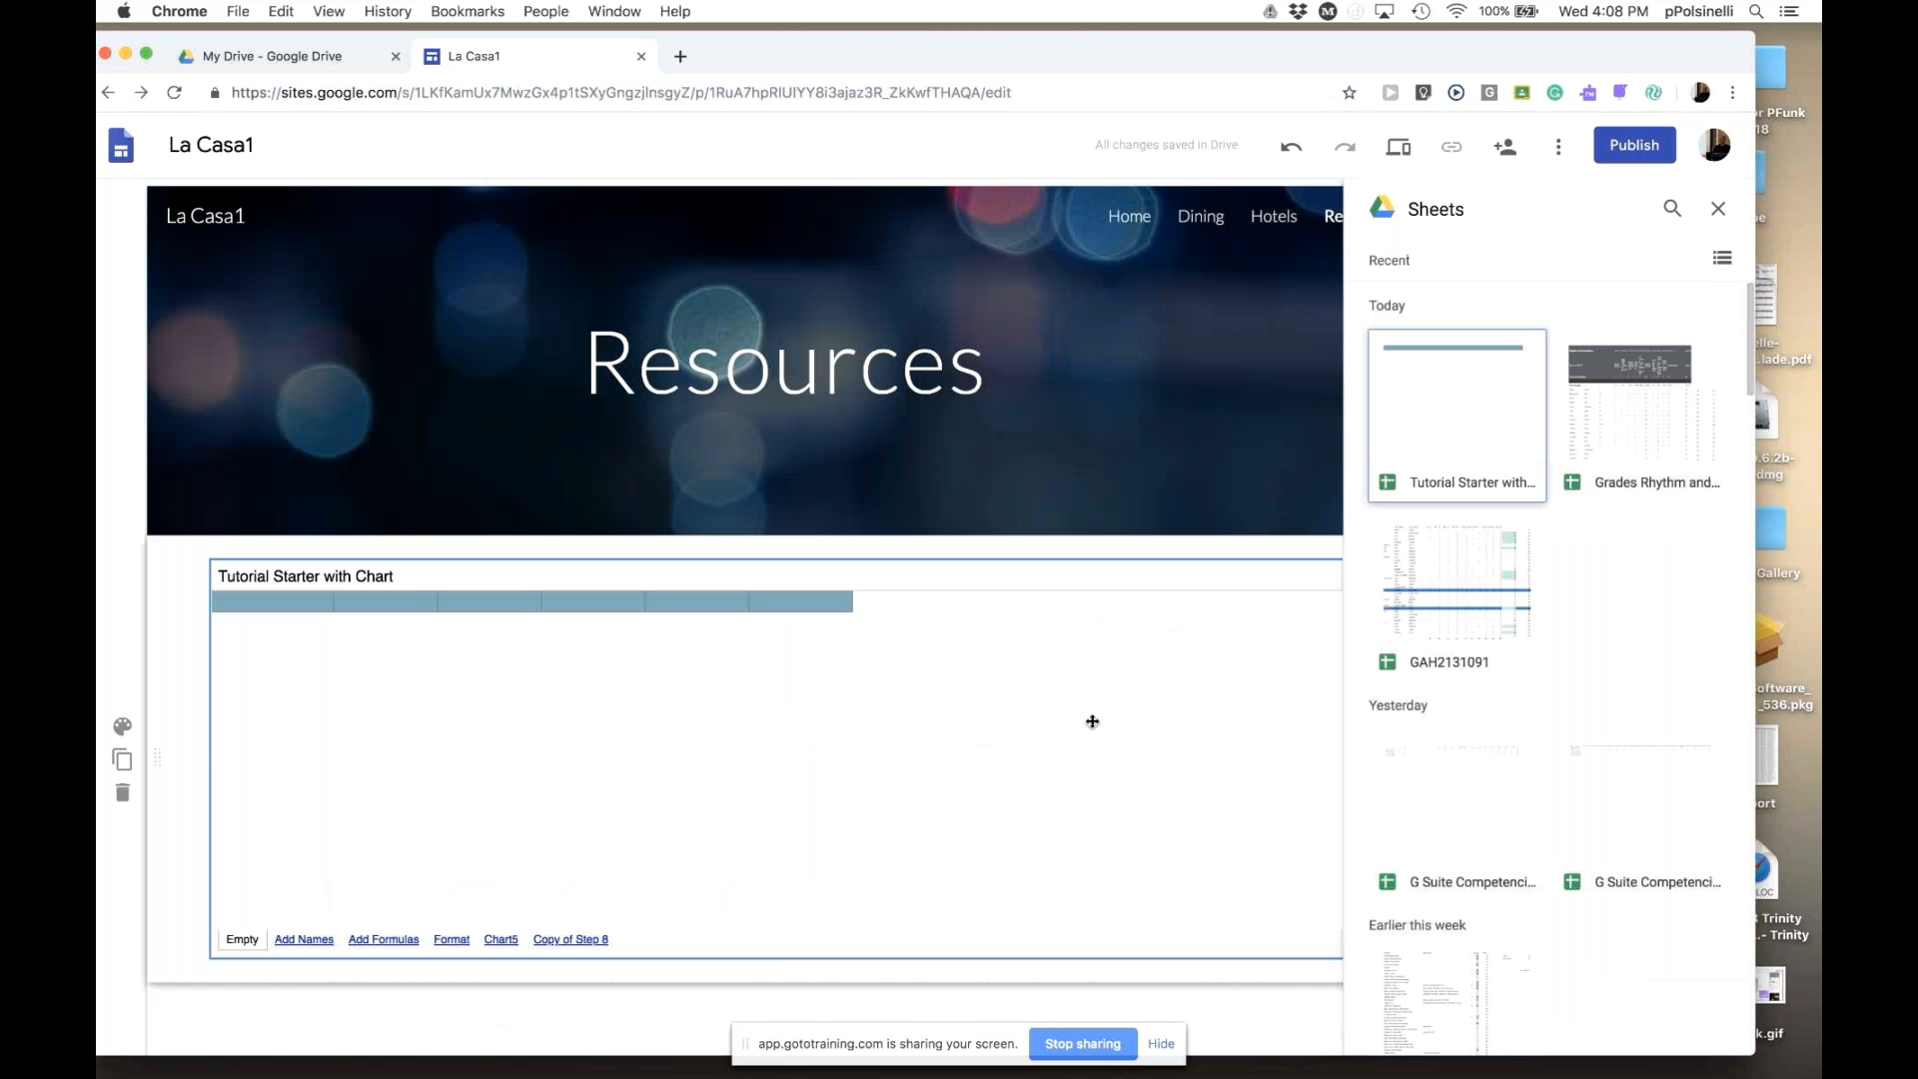
- Delete the spreadsheet embed, re-insert Tutorial Starter, delete it again and close the Sheets list
{"action": "left_click", "coordinate": [364, 664]}
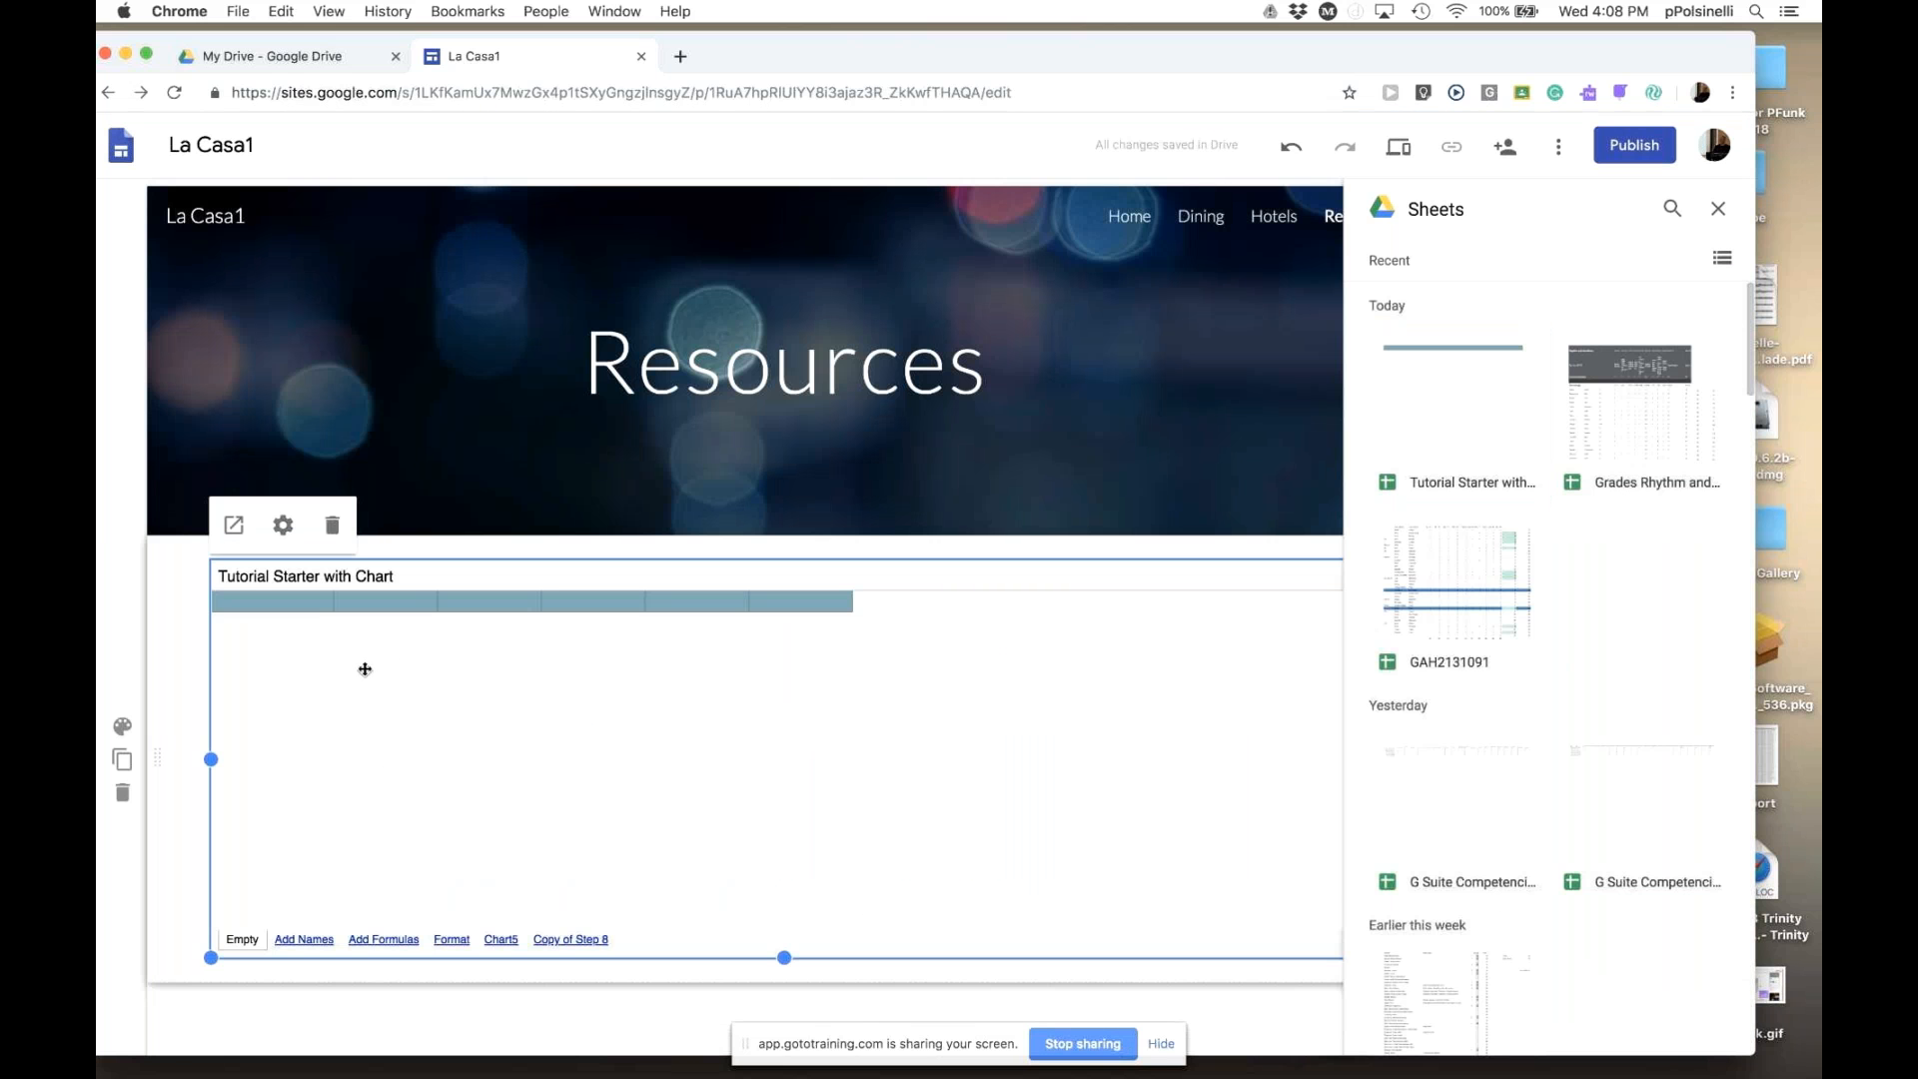
{"action": "left_click", "coordinate": [331, 524]}
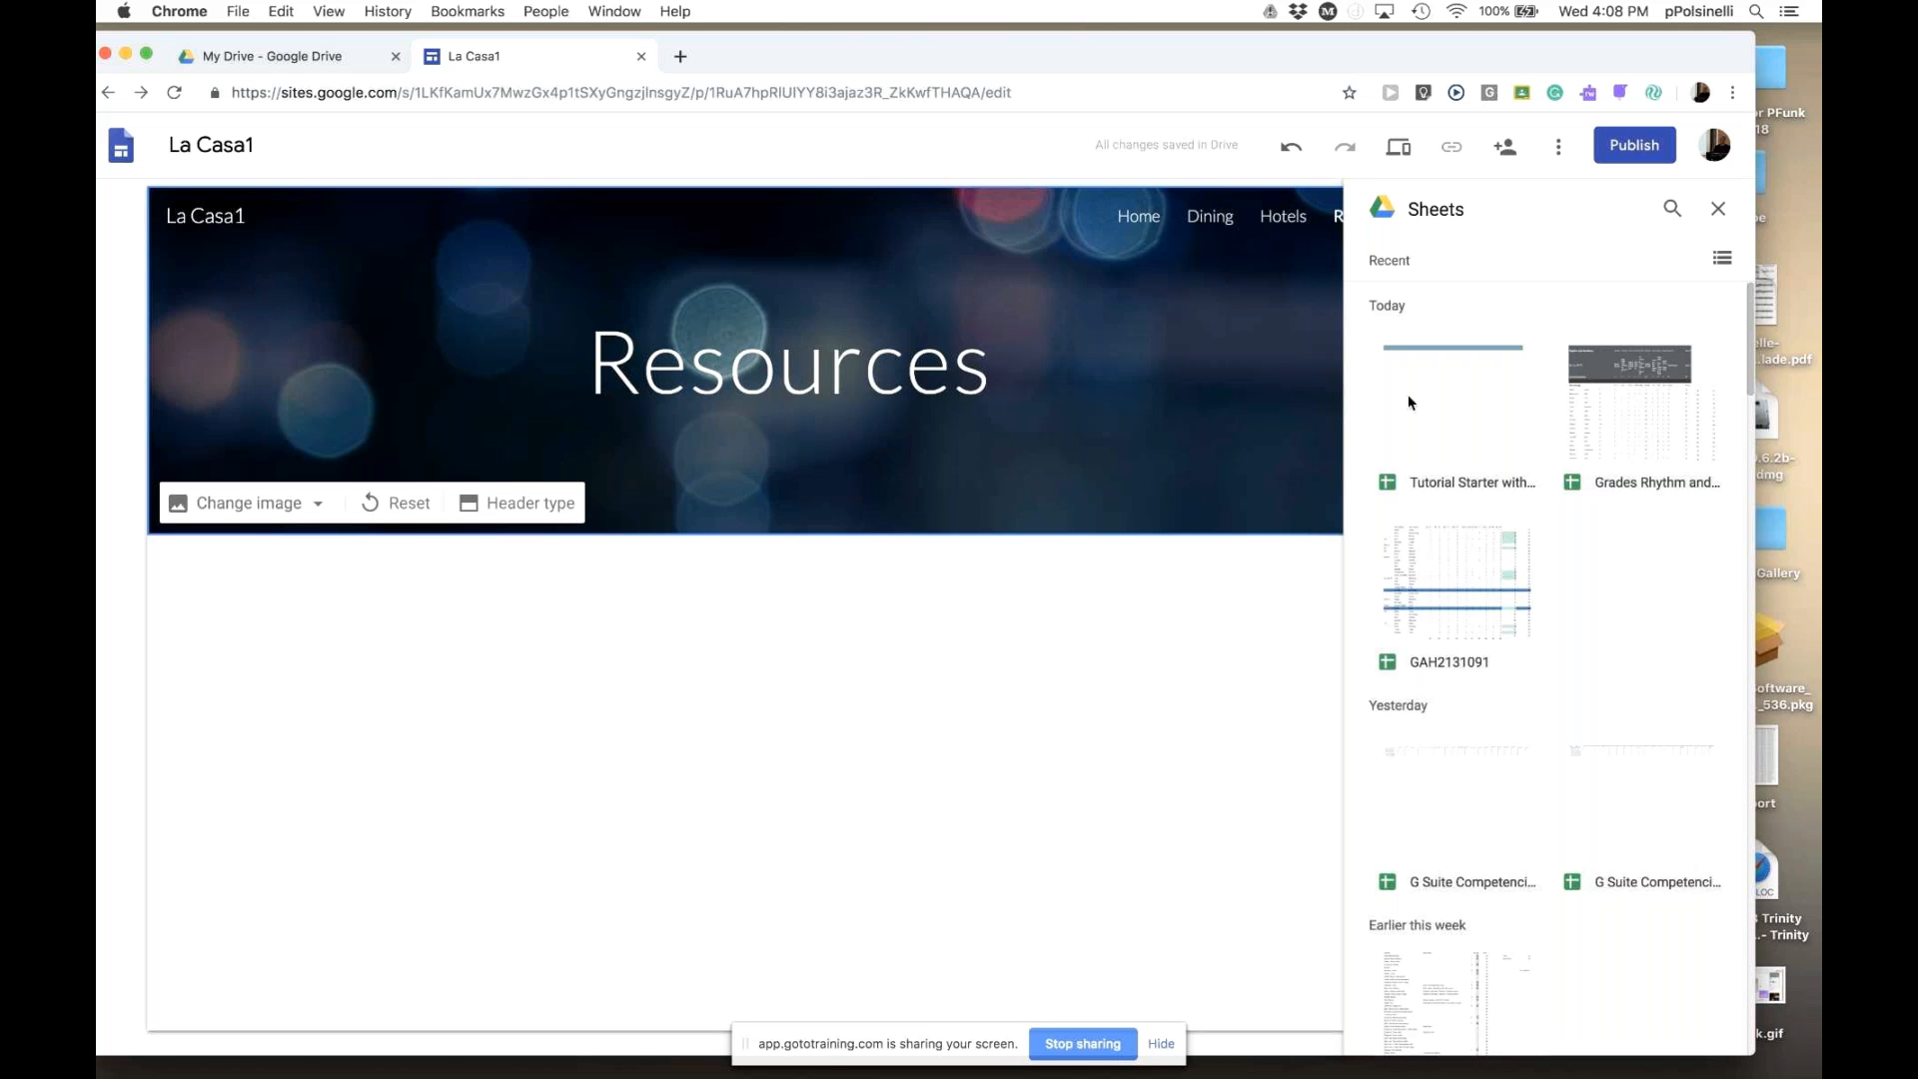
{"action": "left_click", "coordinate": [1466, 411]}
{"action": "double_click", "coordinate": [1466, 411]}
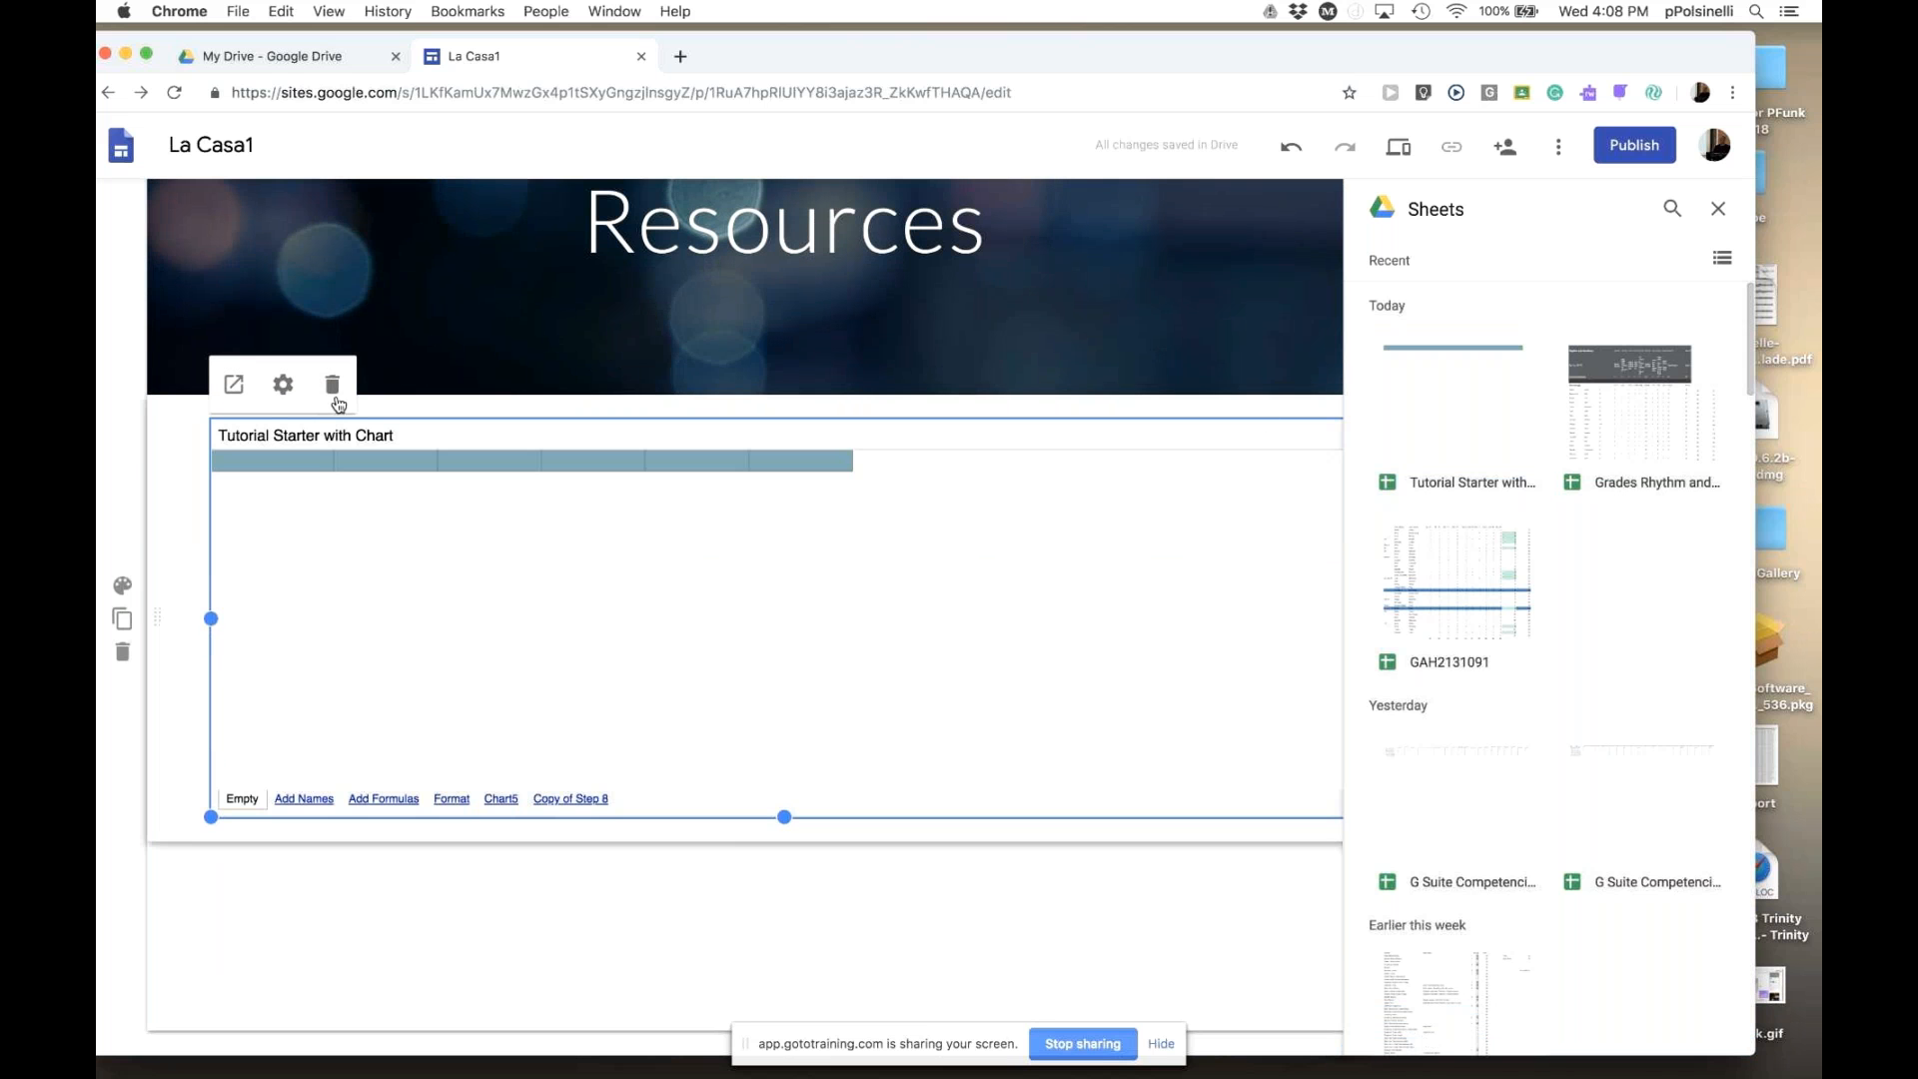
{"action": "left_click", "coordinate": [334, 392]}
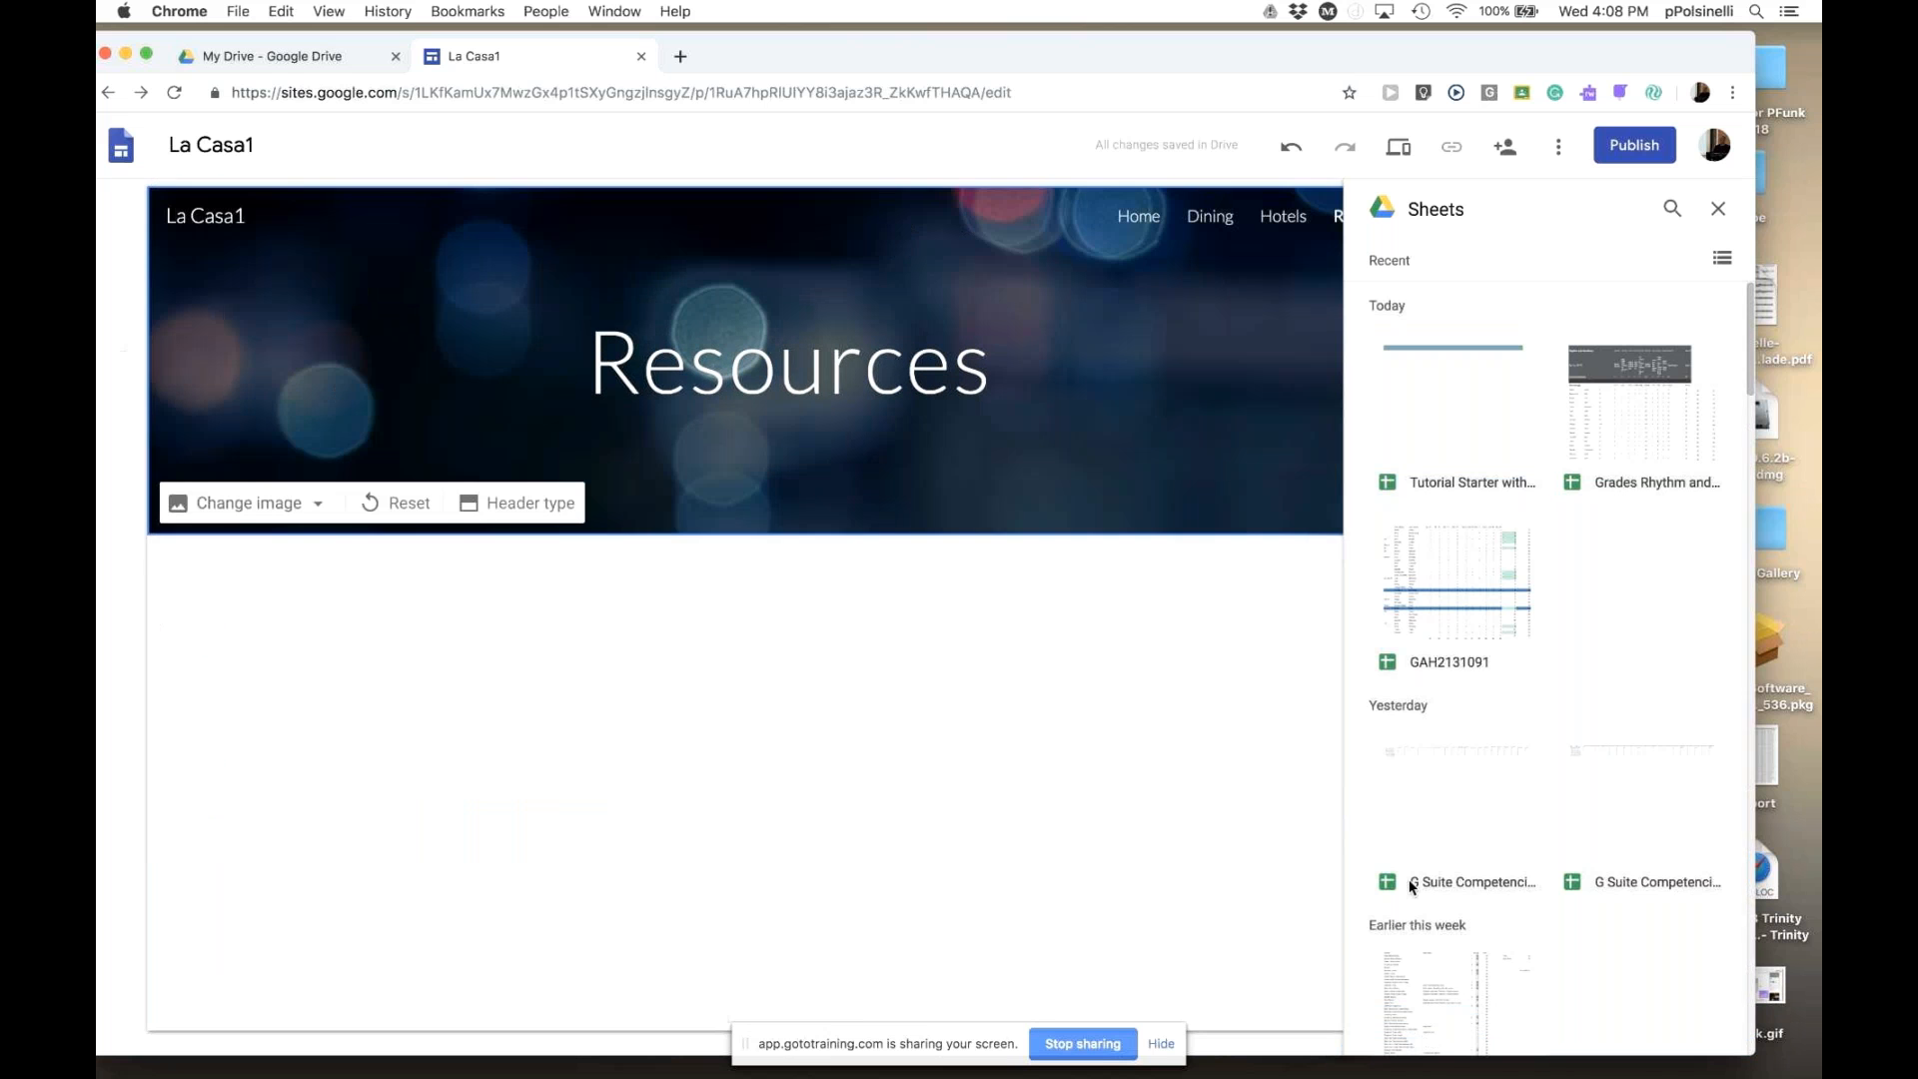
{"action": "left_click", "coordinate": [1718, 208]}
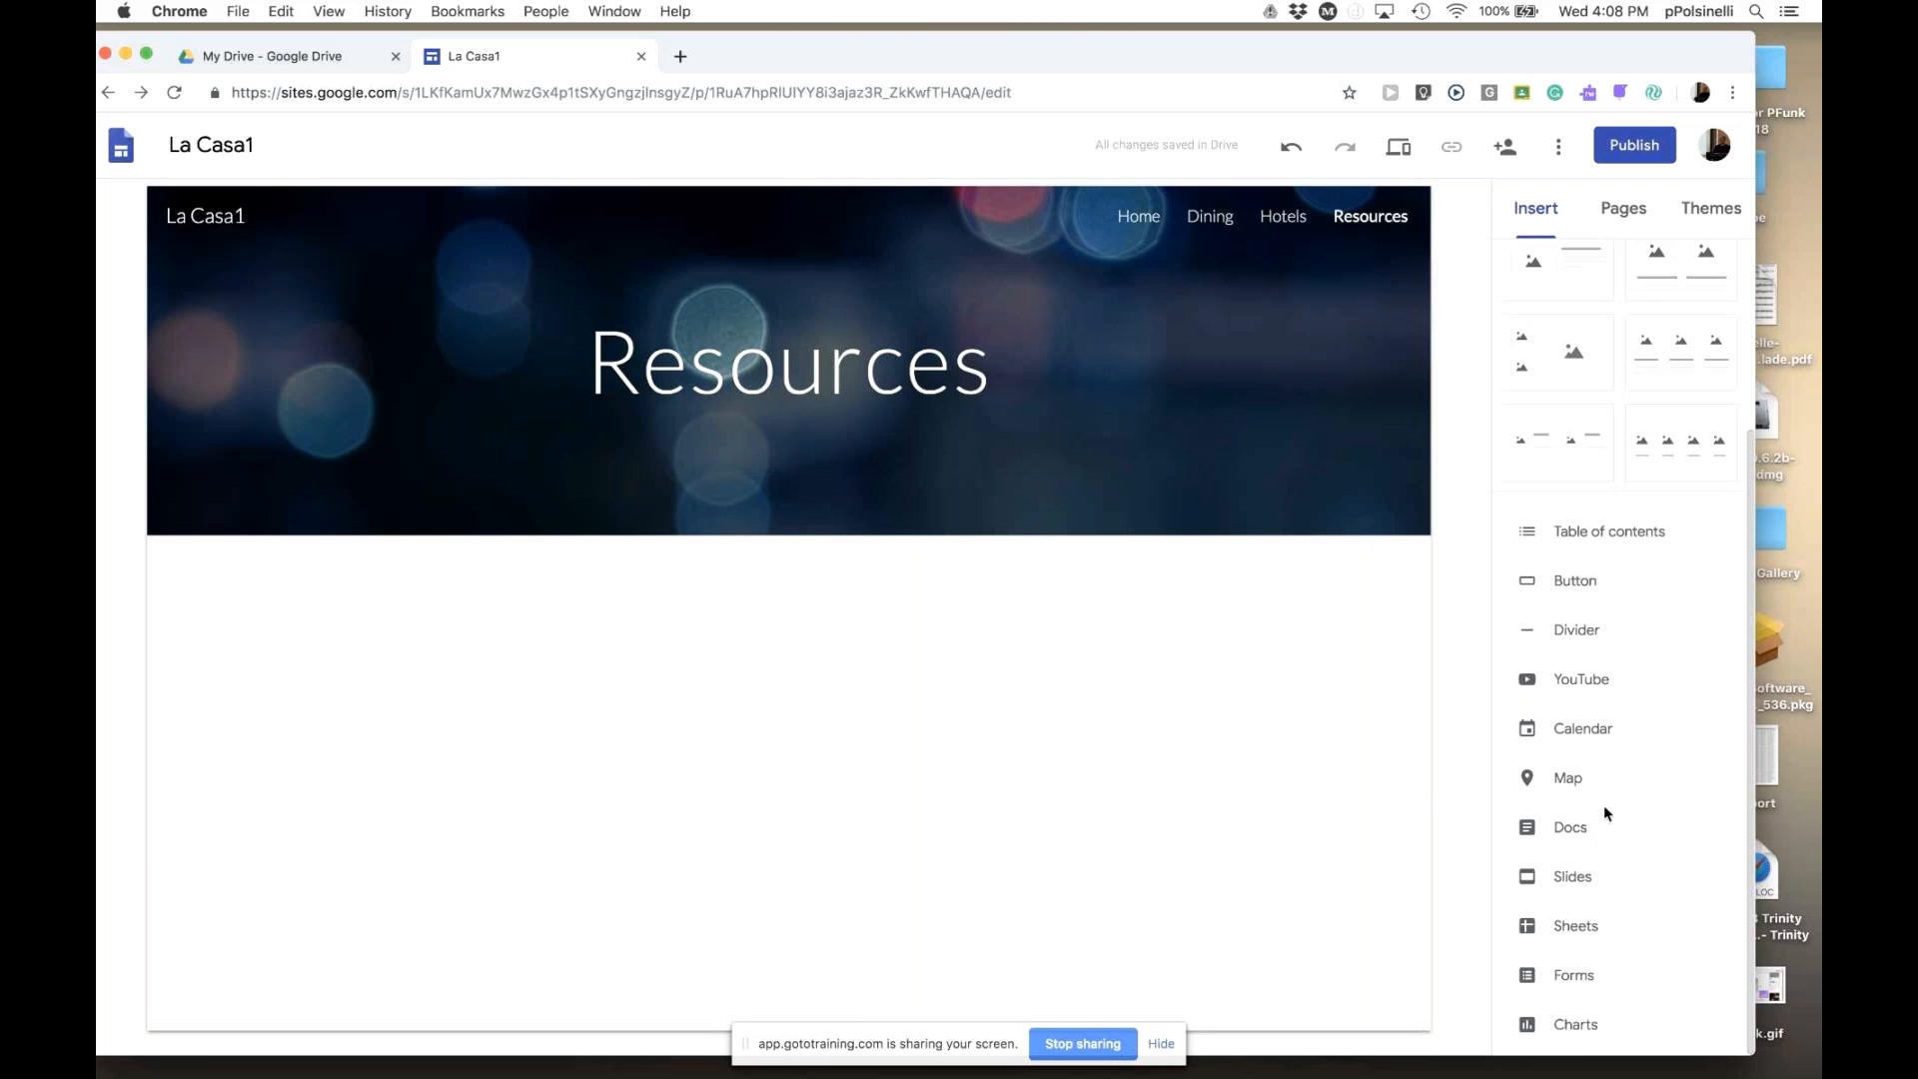
- Insert the Test 1 vs. Last Name bar chart from Tutorial Starter with Chart and enlarge it
{"action": "left_click", "coordinate": [1573, 1031]}
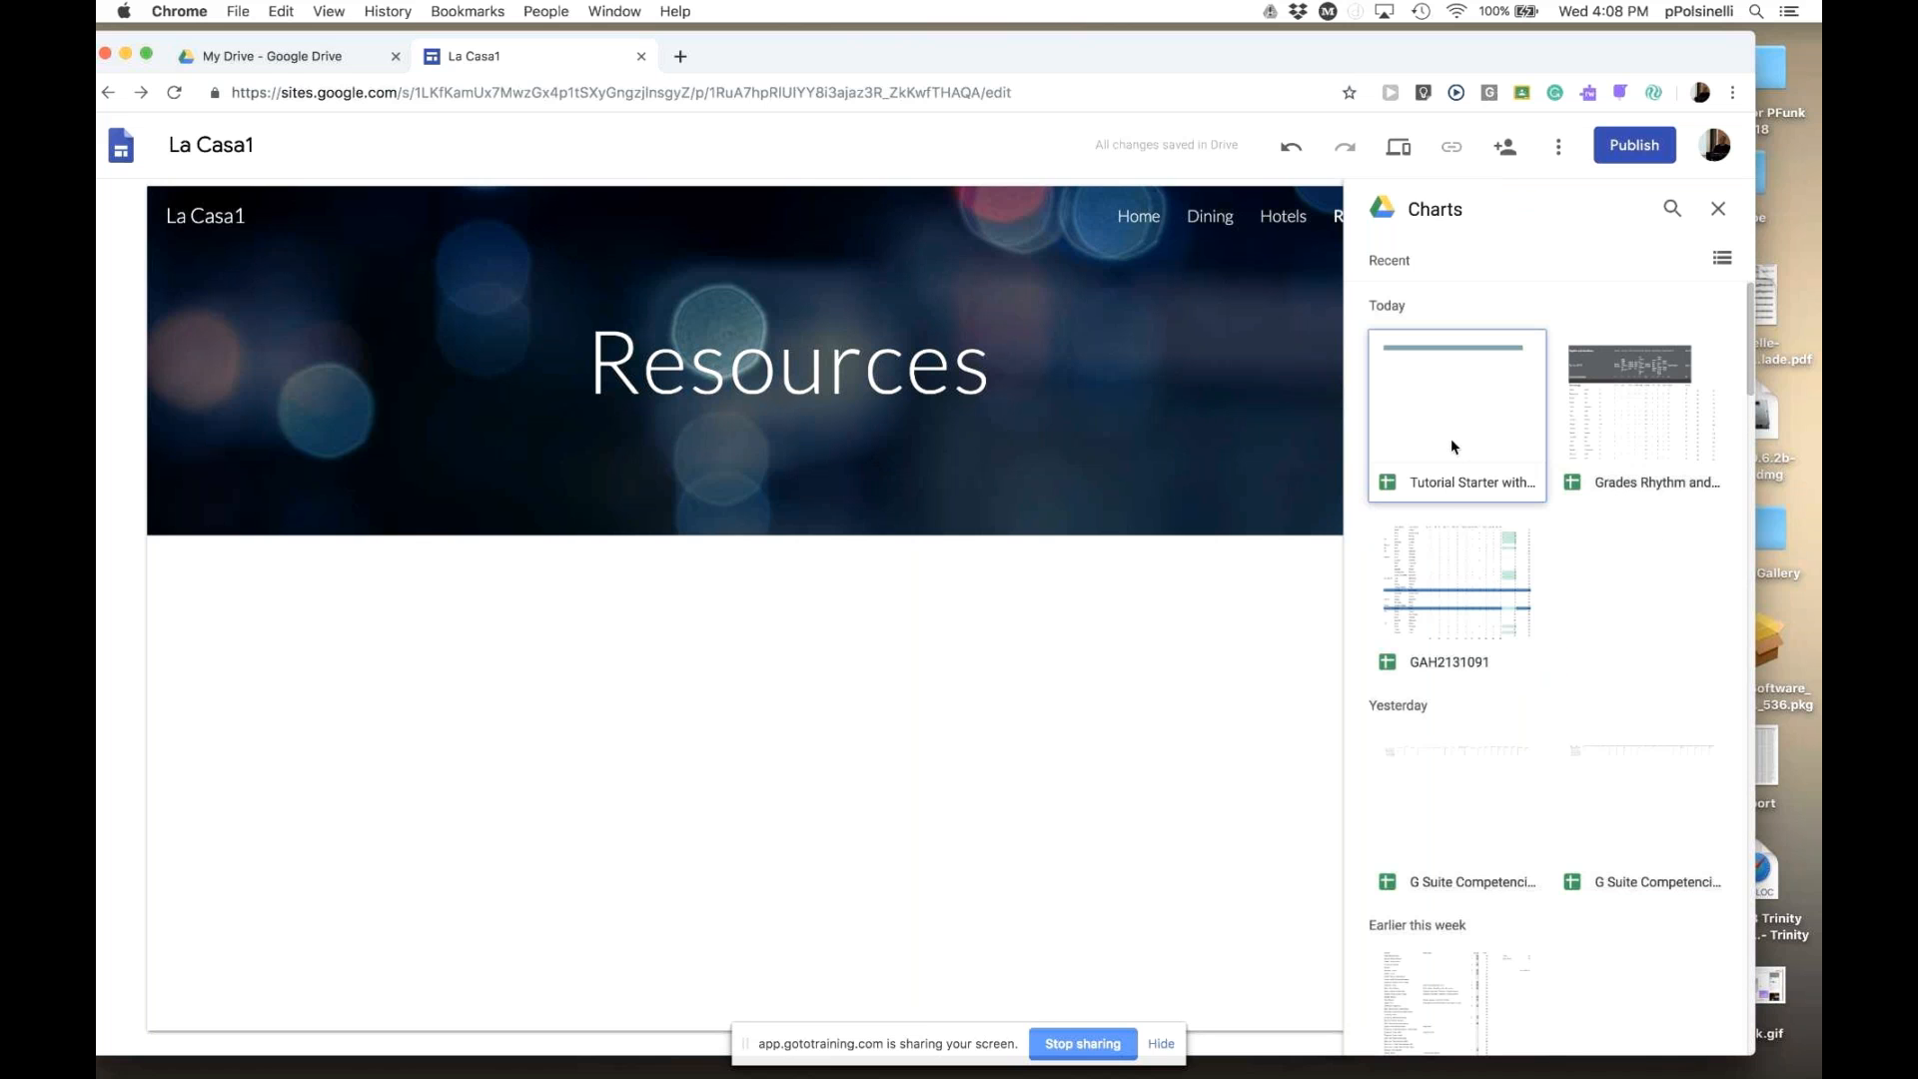
{"action": "double_click", "coordinate": [1452, 440]}
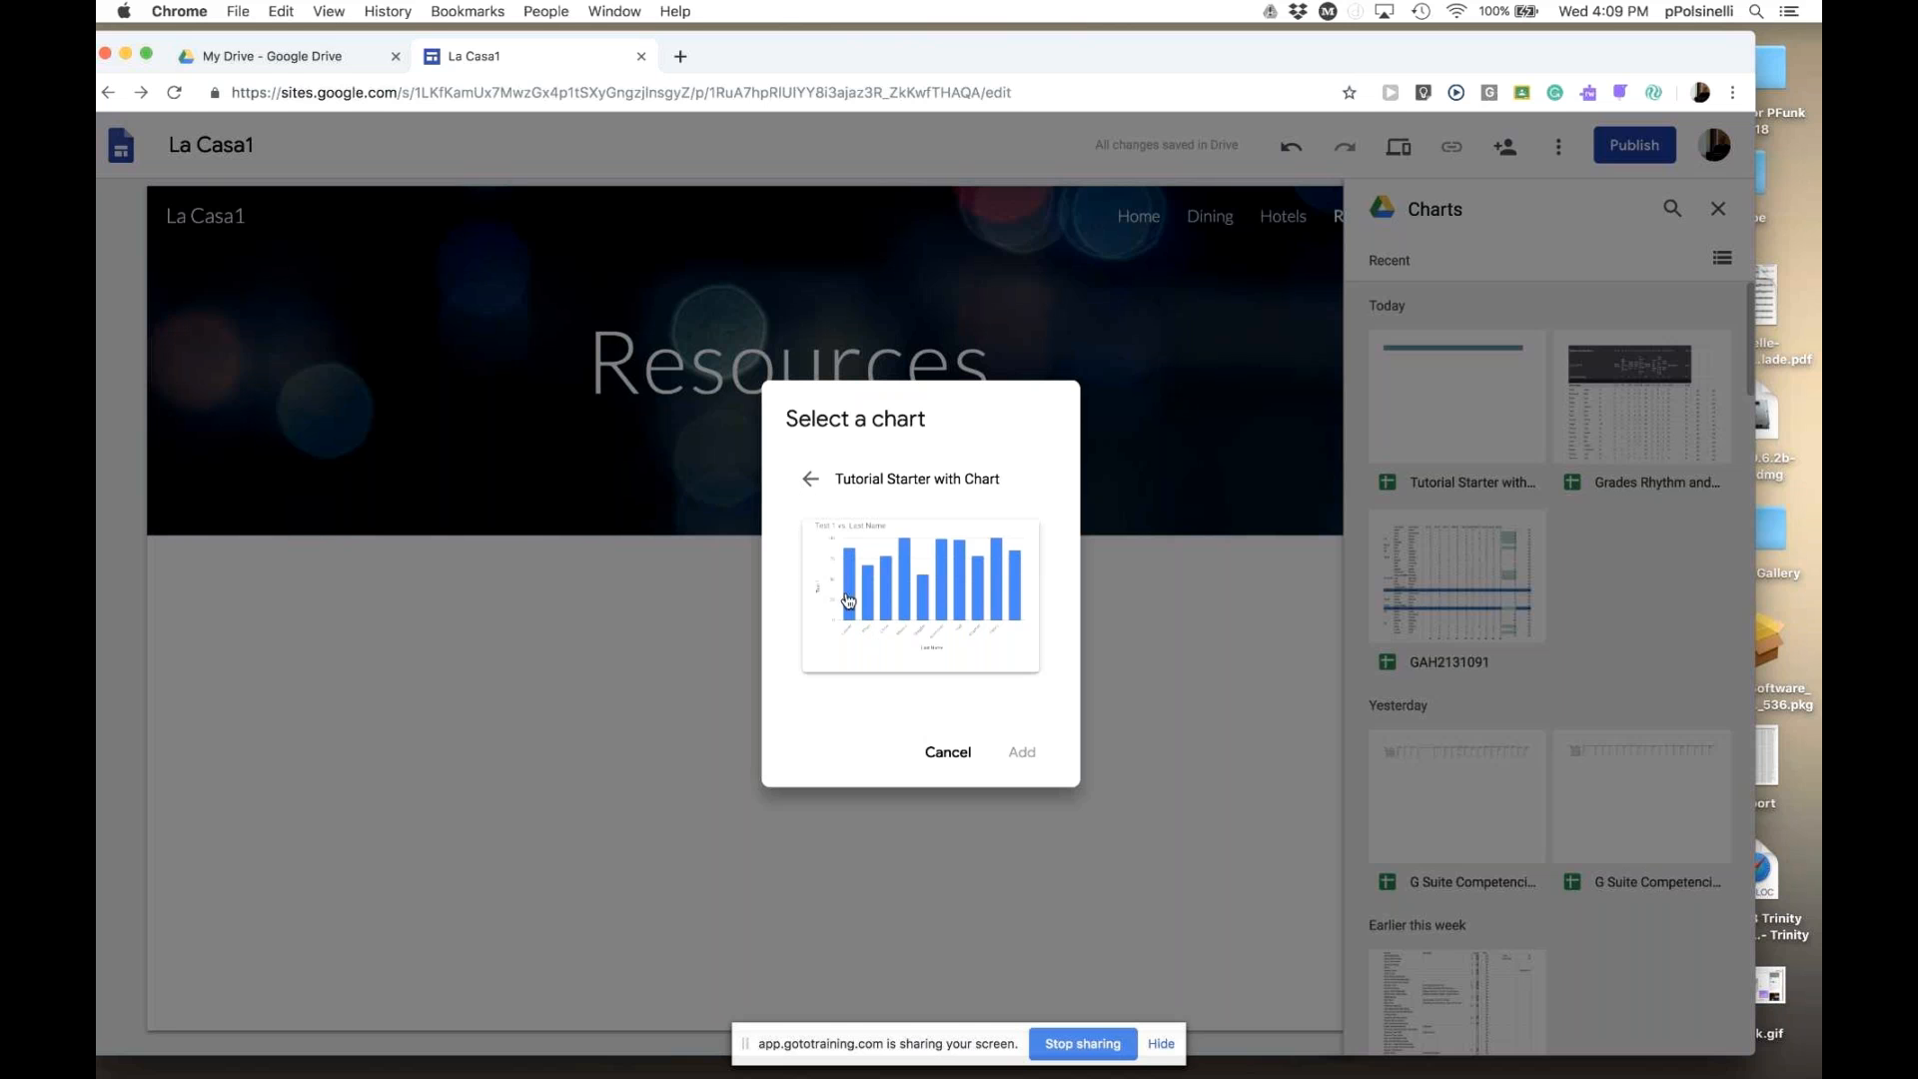
{"action": "left_click", "coordinate": [899, 620]}
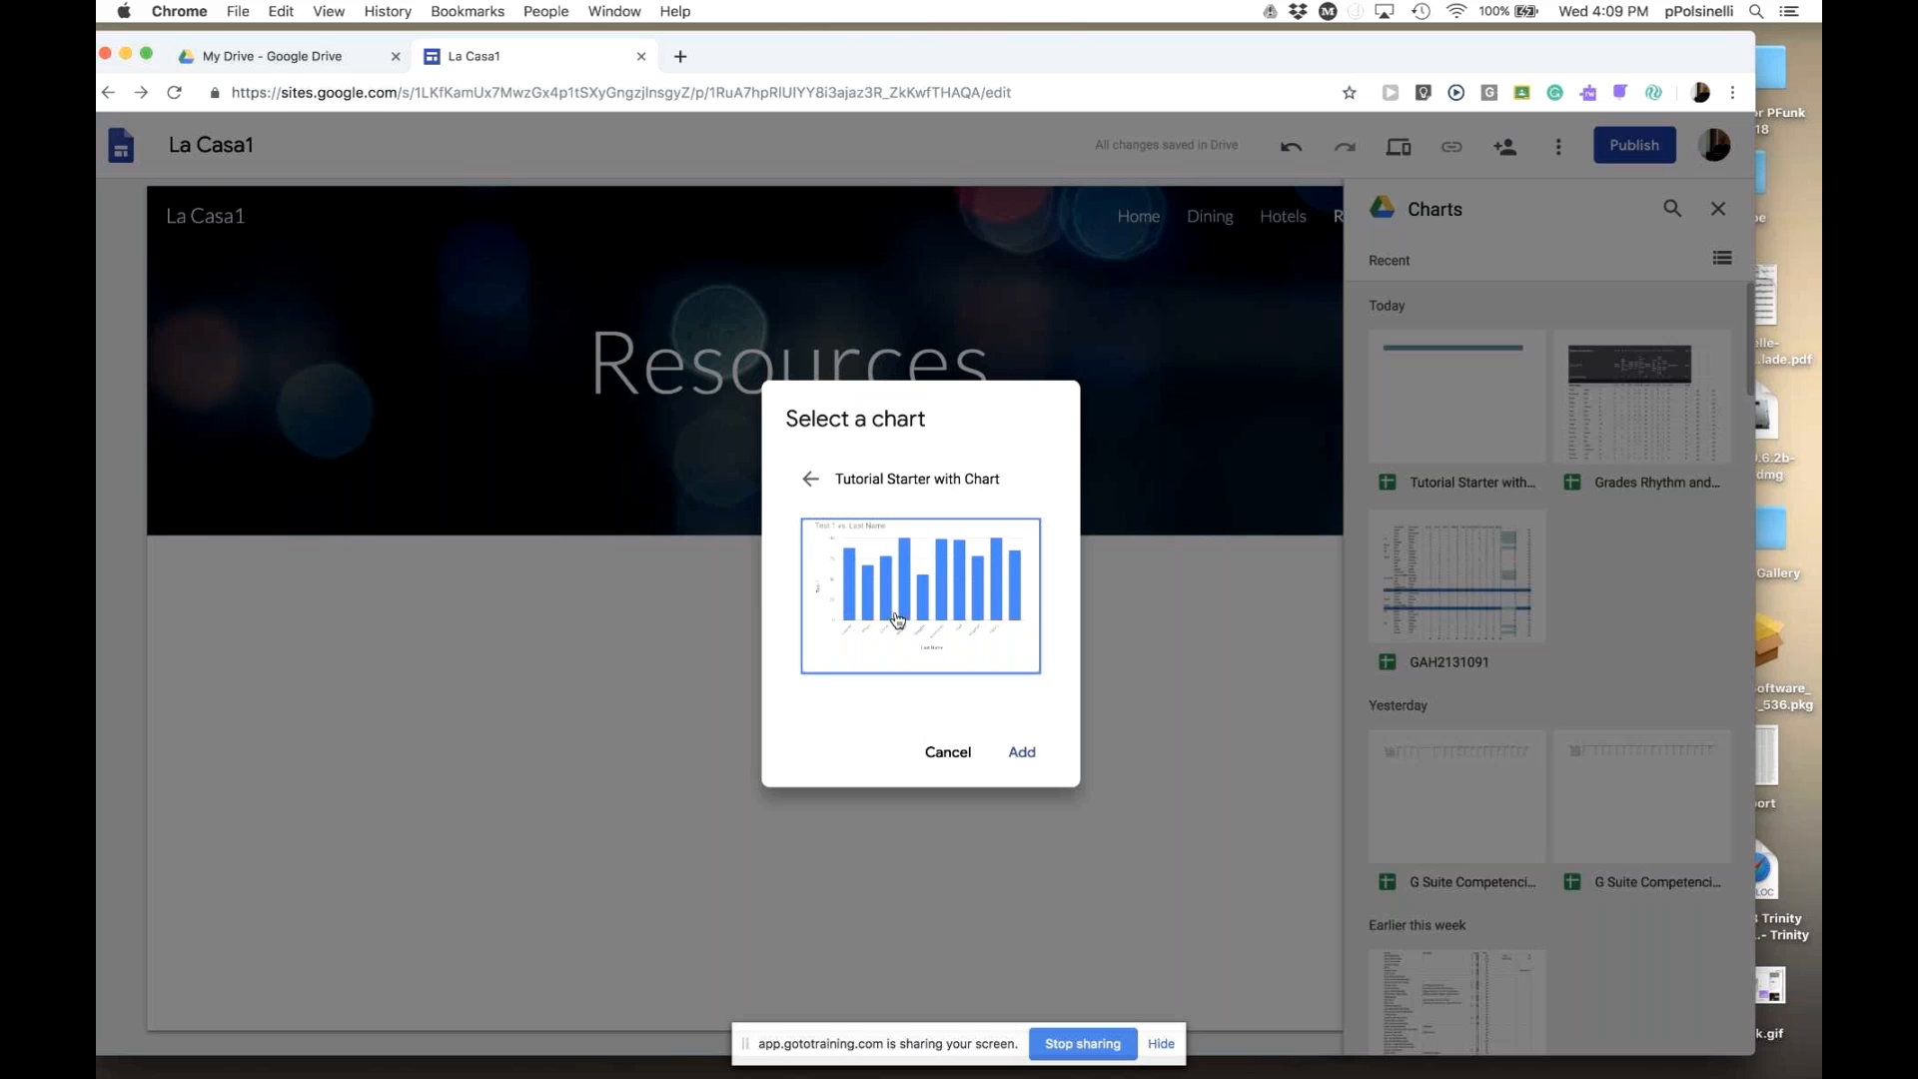
{"action": "left_click", "coordinate": [1021, 751]}
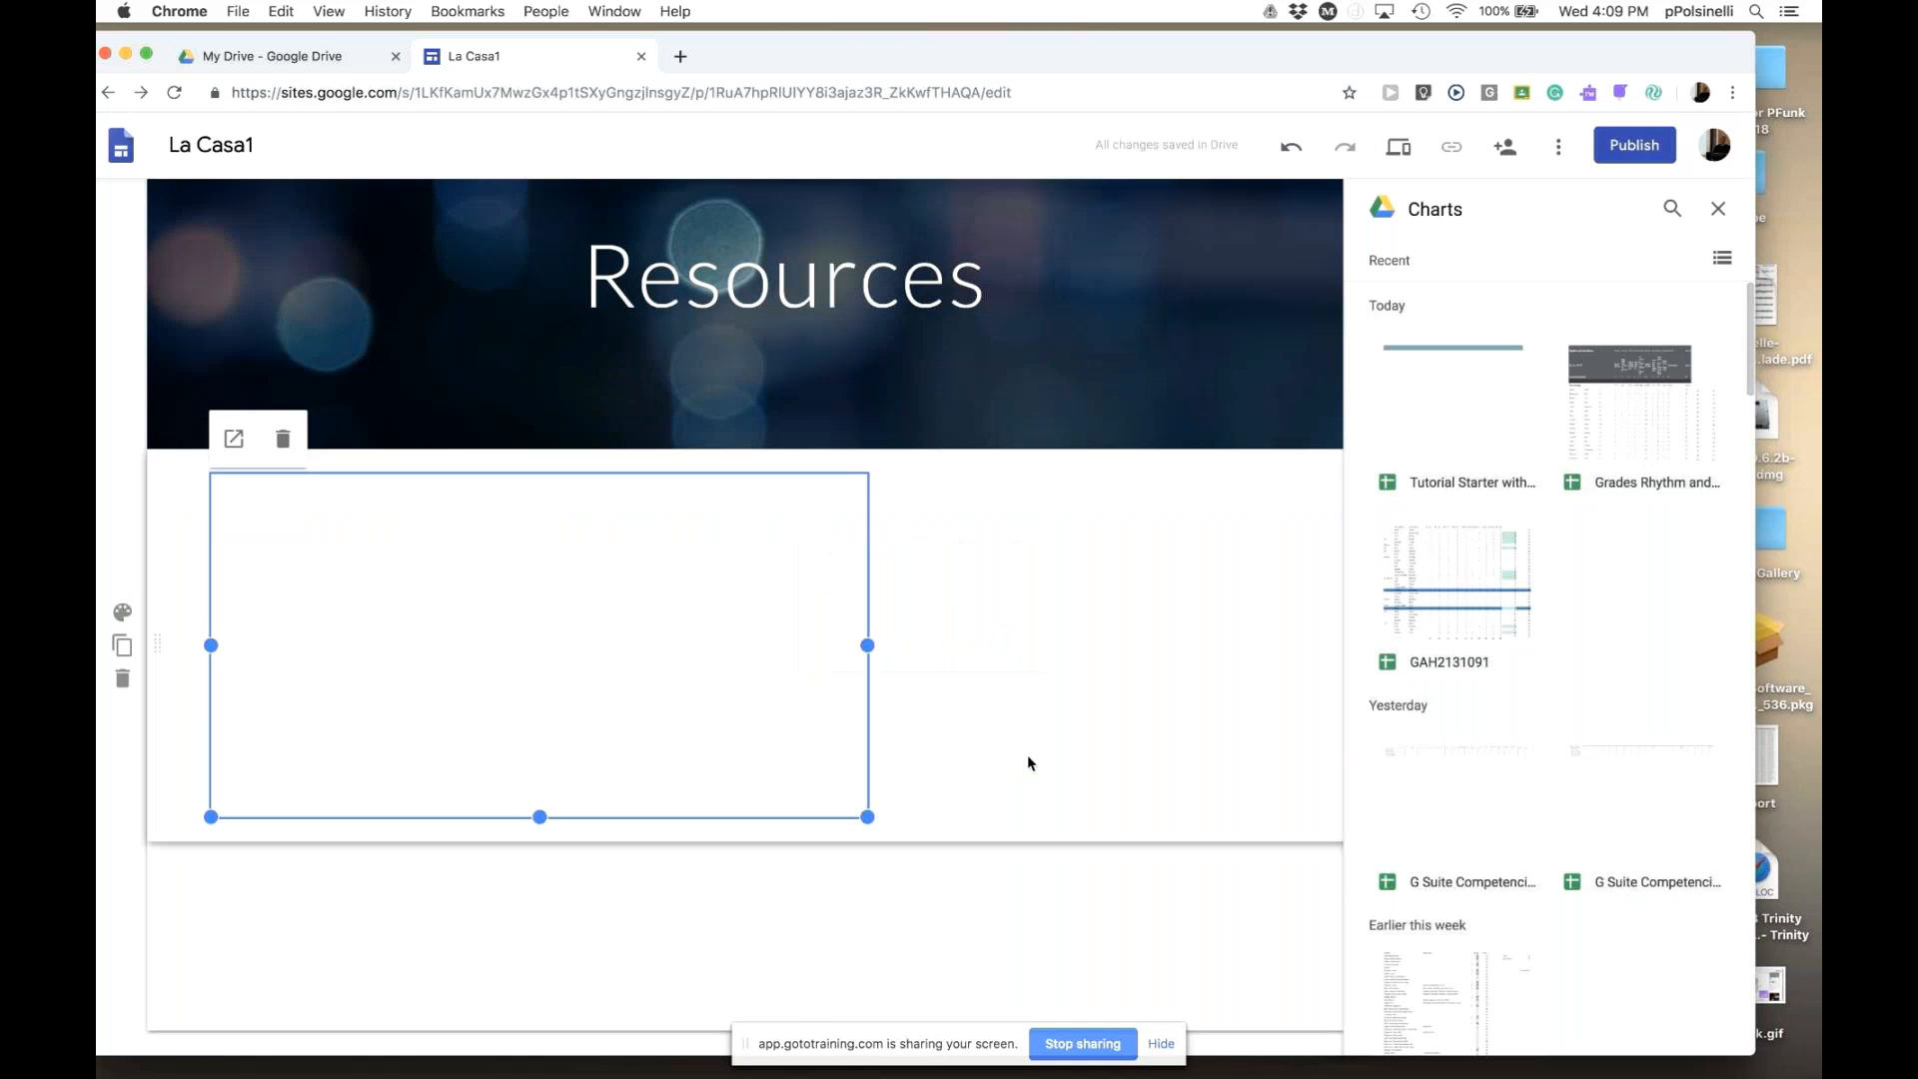
{"action": "left_click_drag", "start_coordinate": [867, 817], "coordinate": [1105, 1019]}
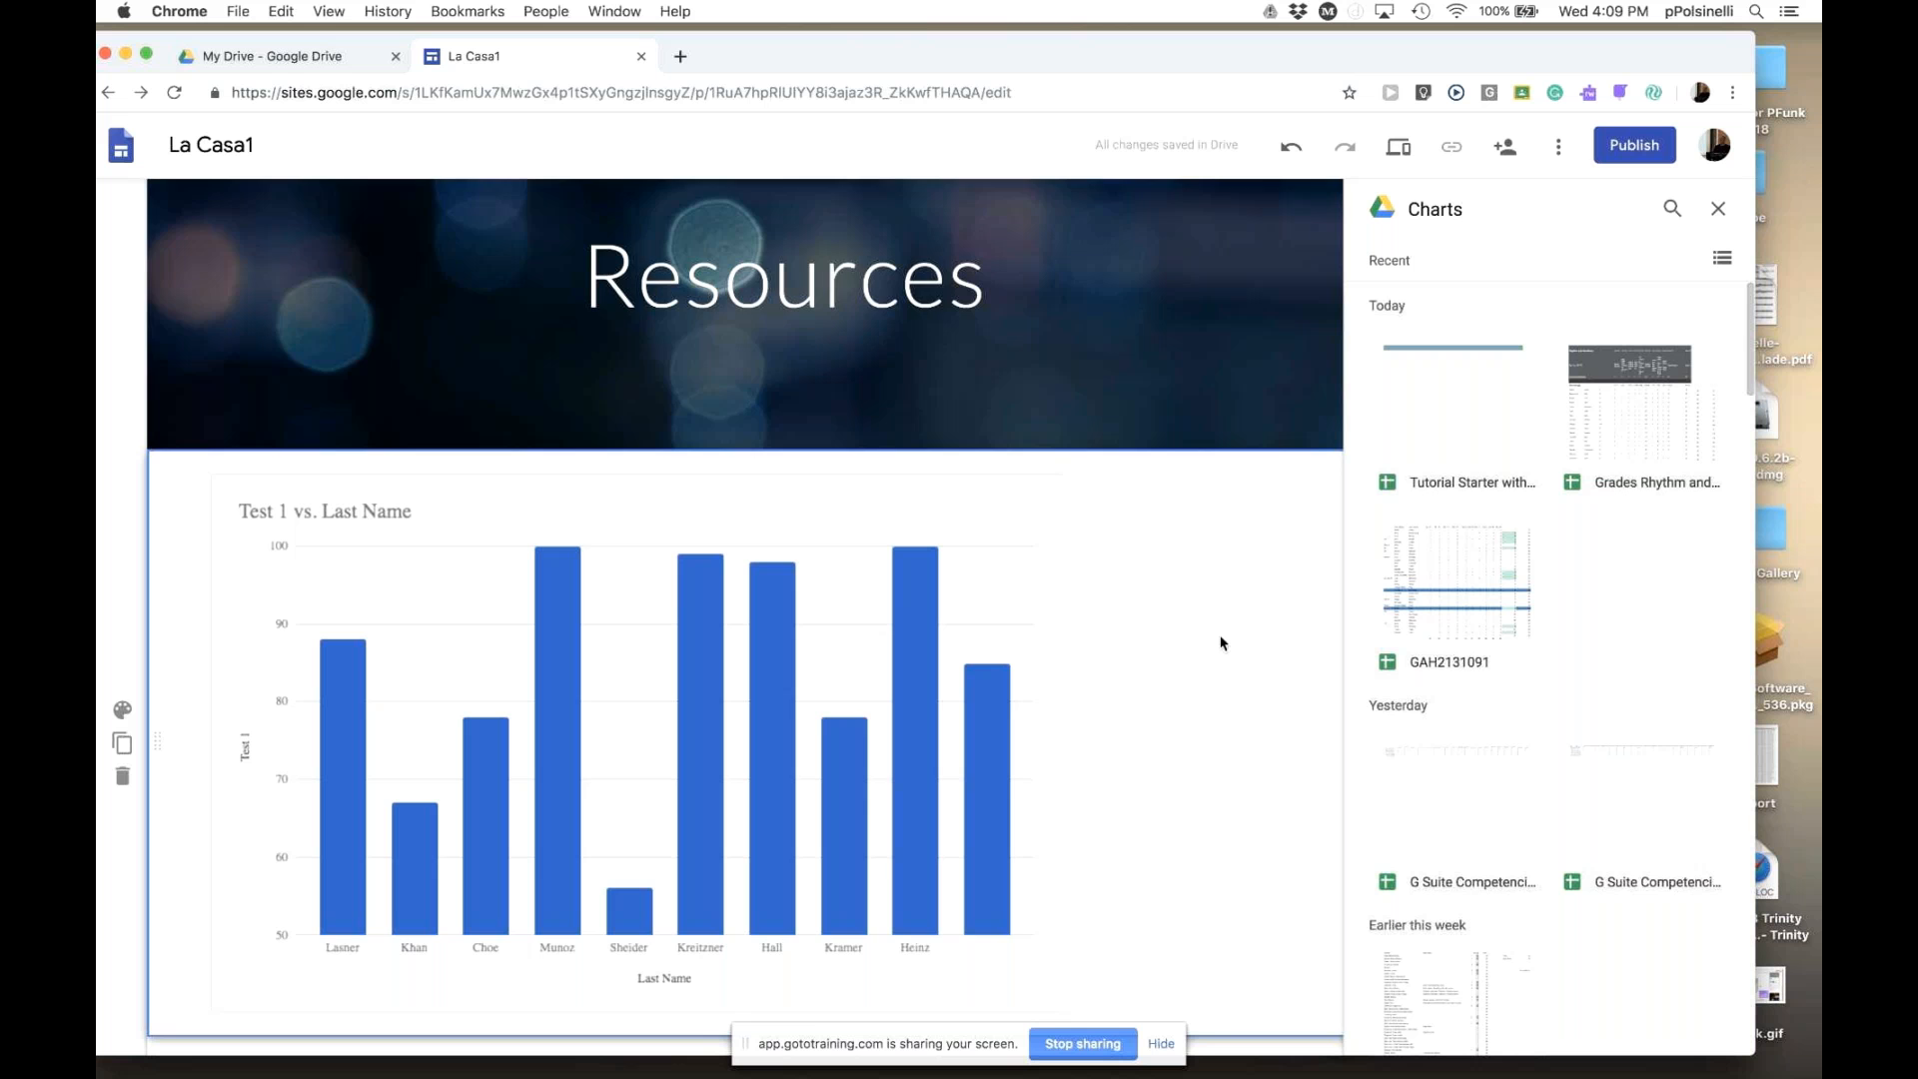
- Close the Charts panel and scroll to check the enlarged chart
{"action": "scroll", "coordinate": [1223, 632], "scroll_direction": "down", "scroll_amount": 2}
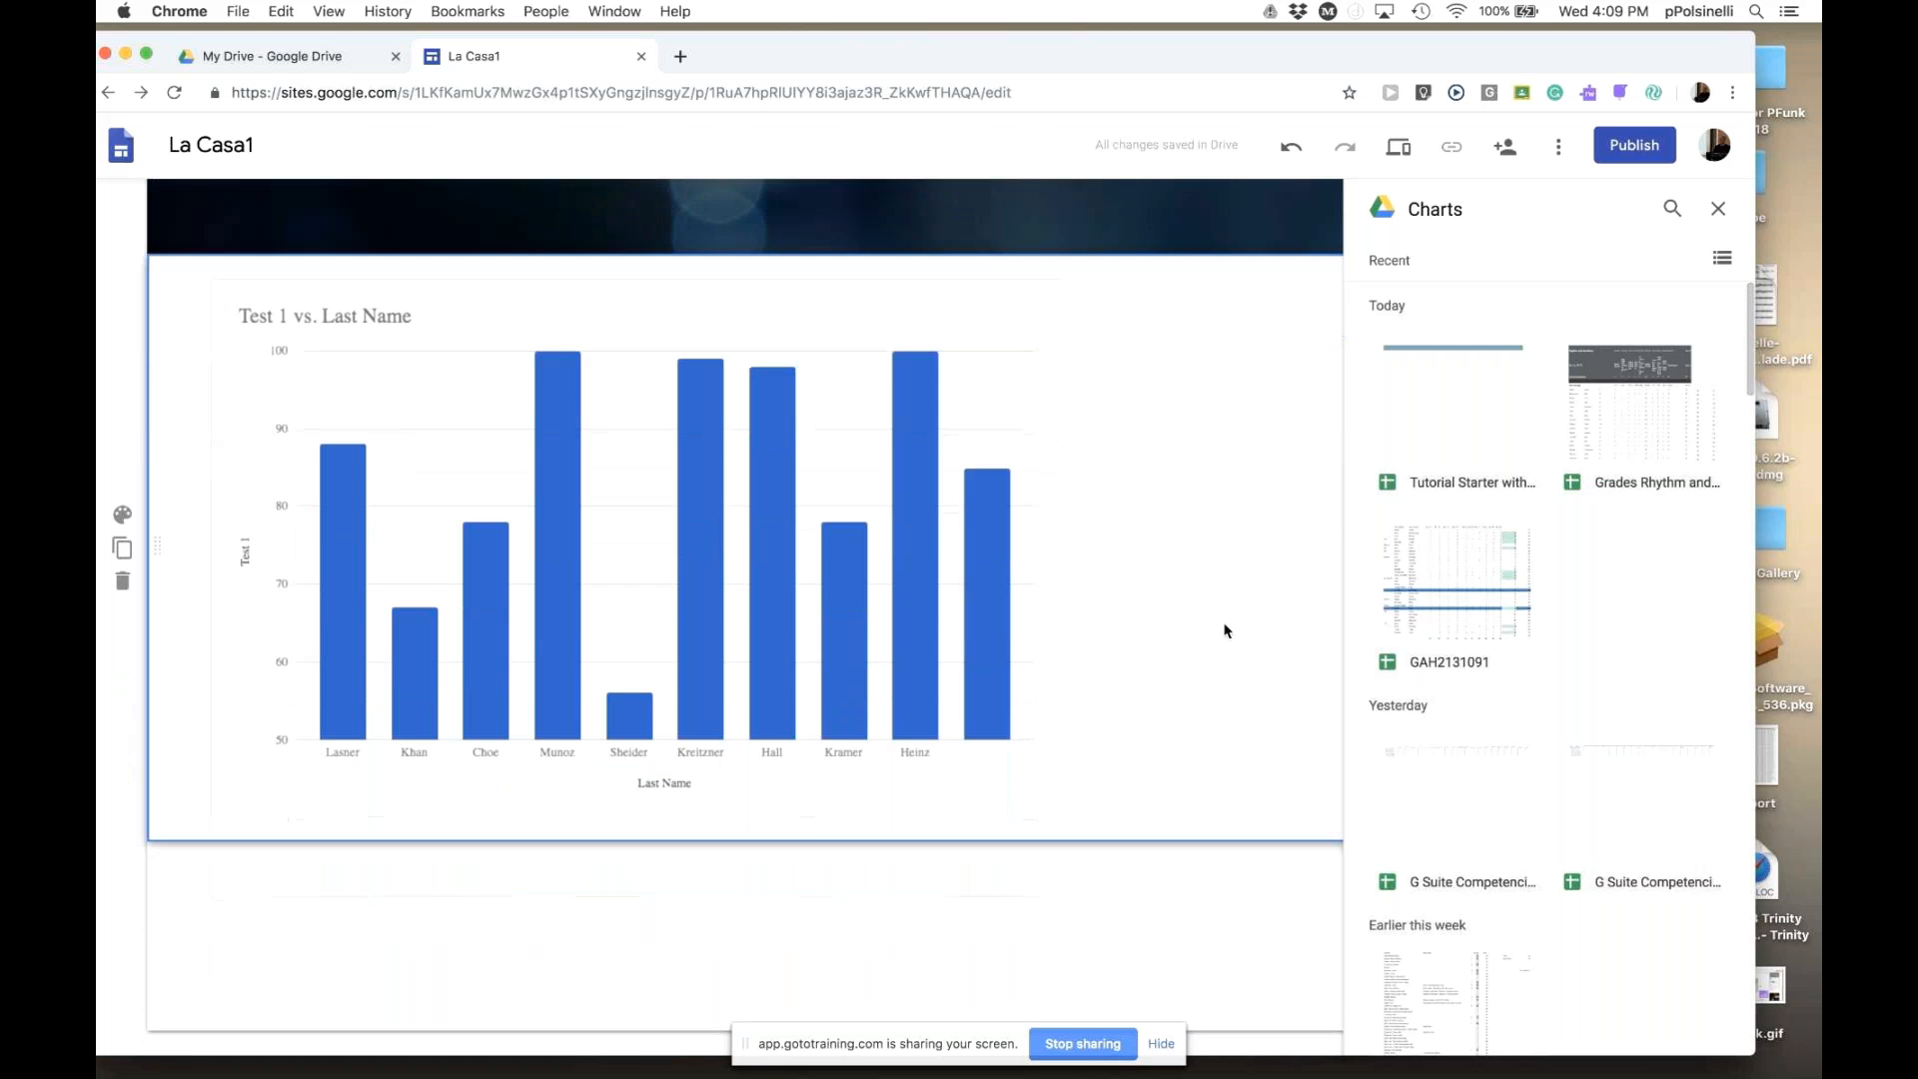
{"action": "scroll", "coordinate": [1226, 631], "scroll_direction": "up", "scroll_amount": 3}
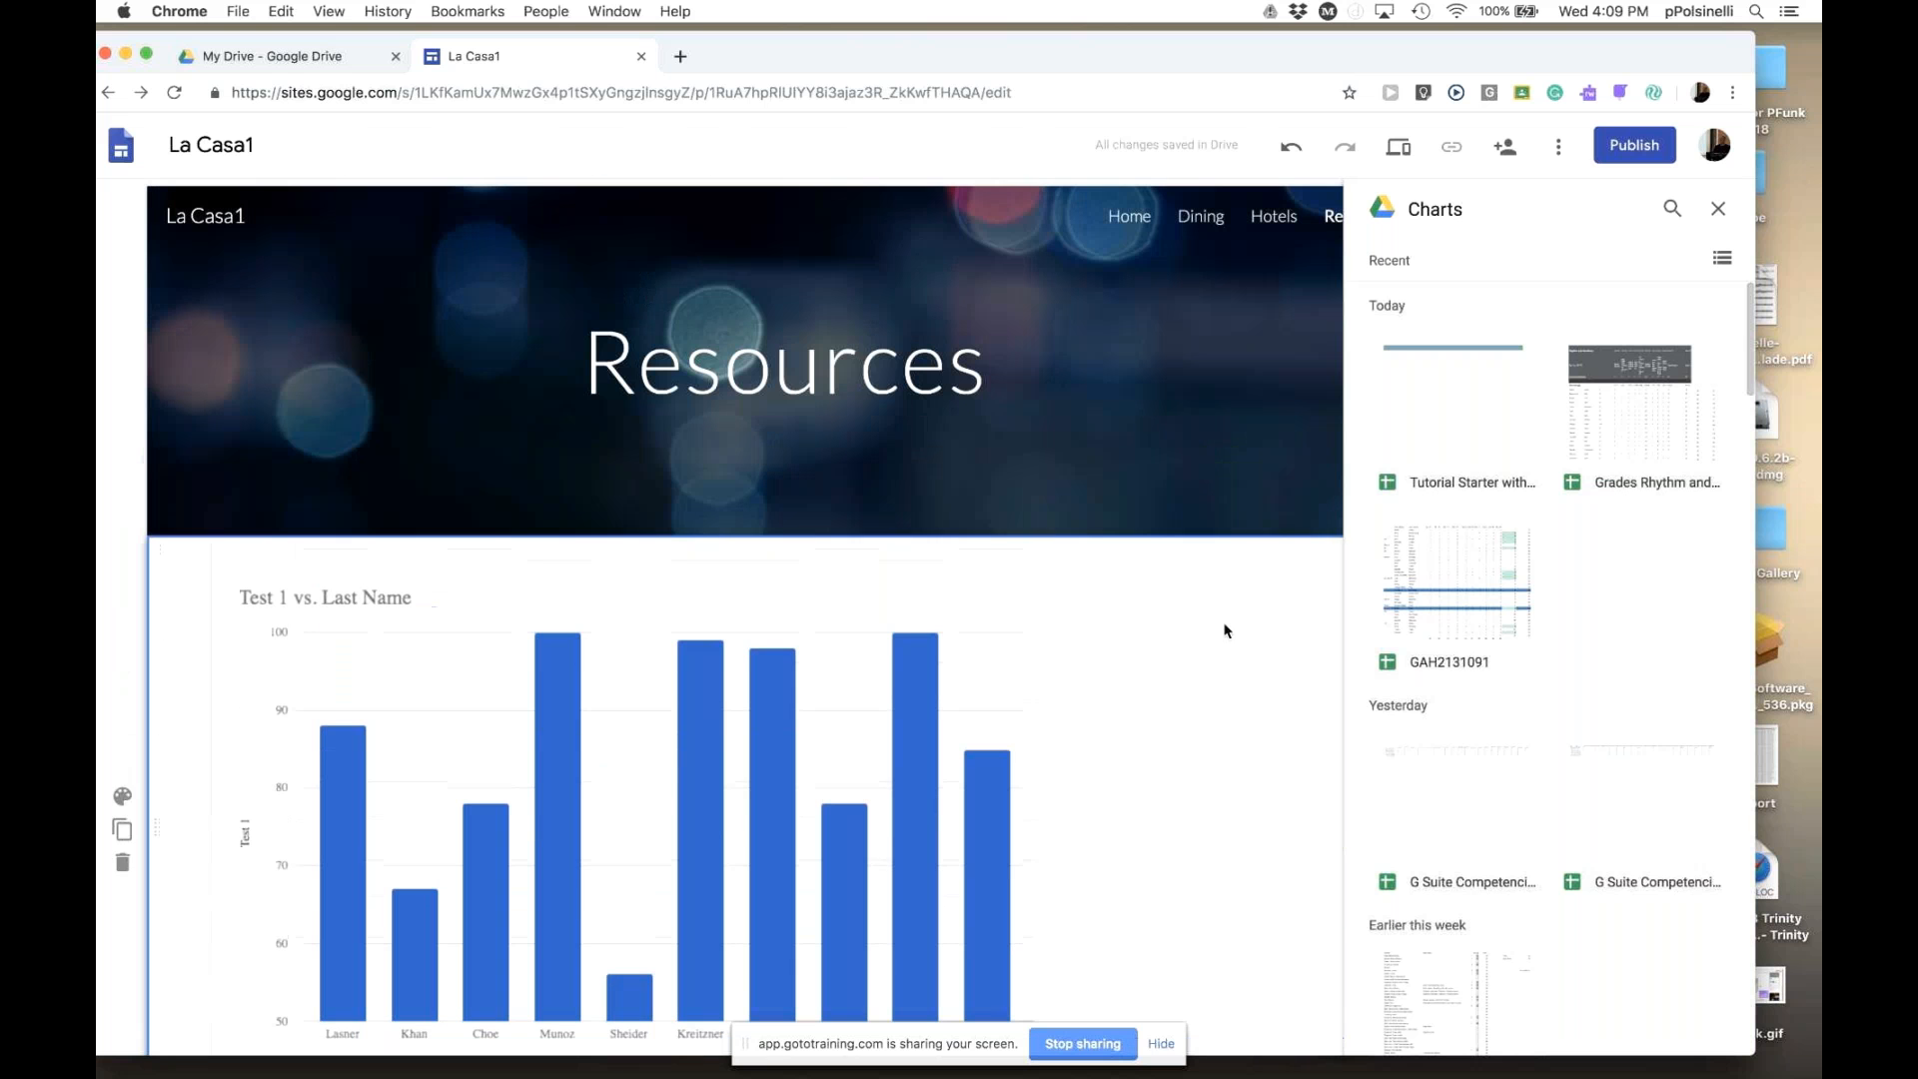
{"action": "left_click", "coordinate": [1720, 212]}
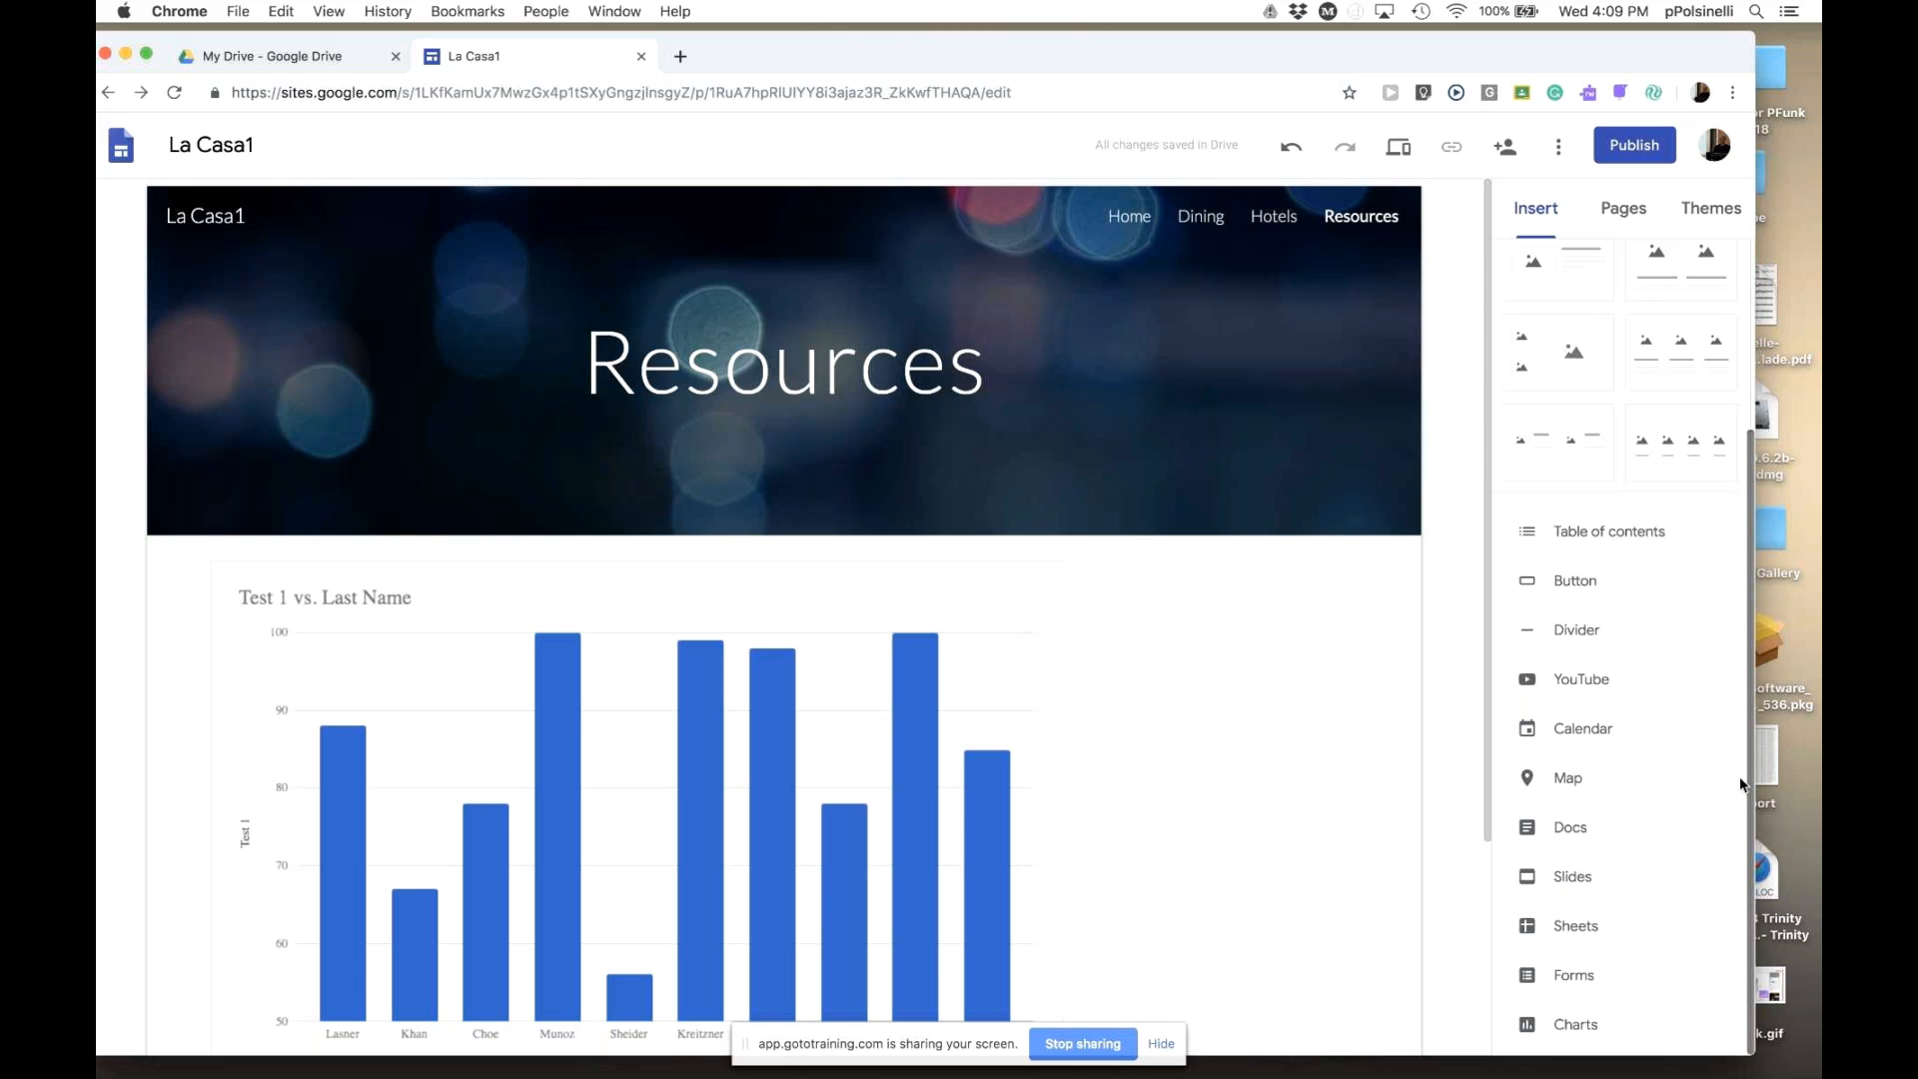
{"action": "scroll", "coordinate": [1746, 705], "scroll_direction": "up", "scroll_amount": 5}
{"action": "scroll", "coordinate": [1740, 437], "scroll_direction": "down", "scroll_amount": 1}
{"action": "scroll", "coordinate": [1736, 545], "scroll_direction": "down", "scroll_amount": 5}
{"action": "scroll", "coordinate": [1729, 793], "scroll_direction": "up", "scroll_amount": 5}
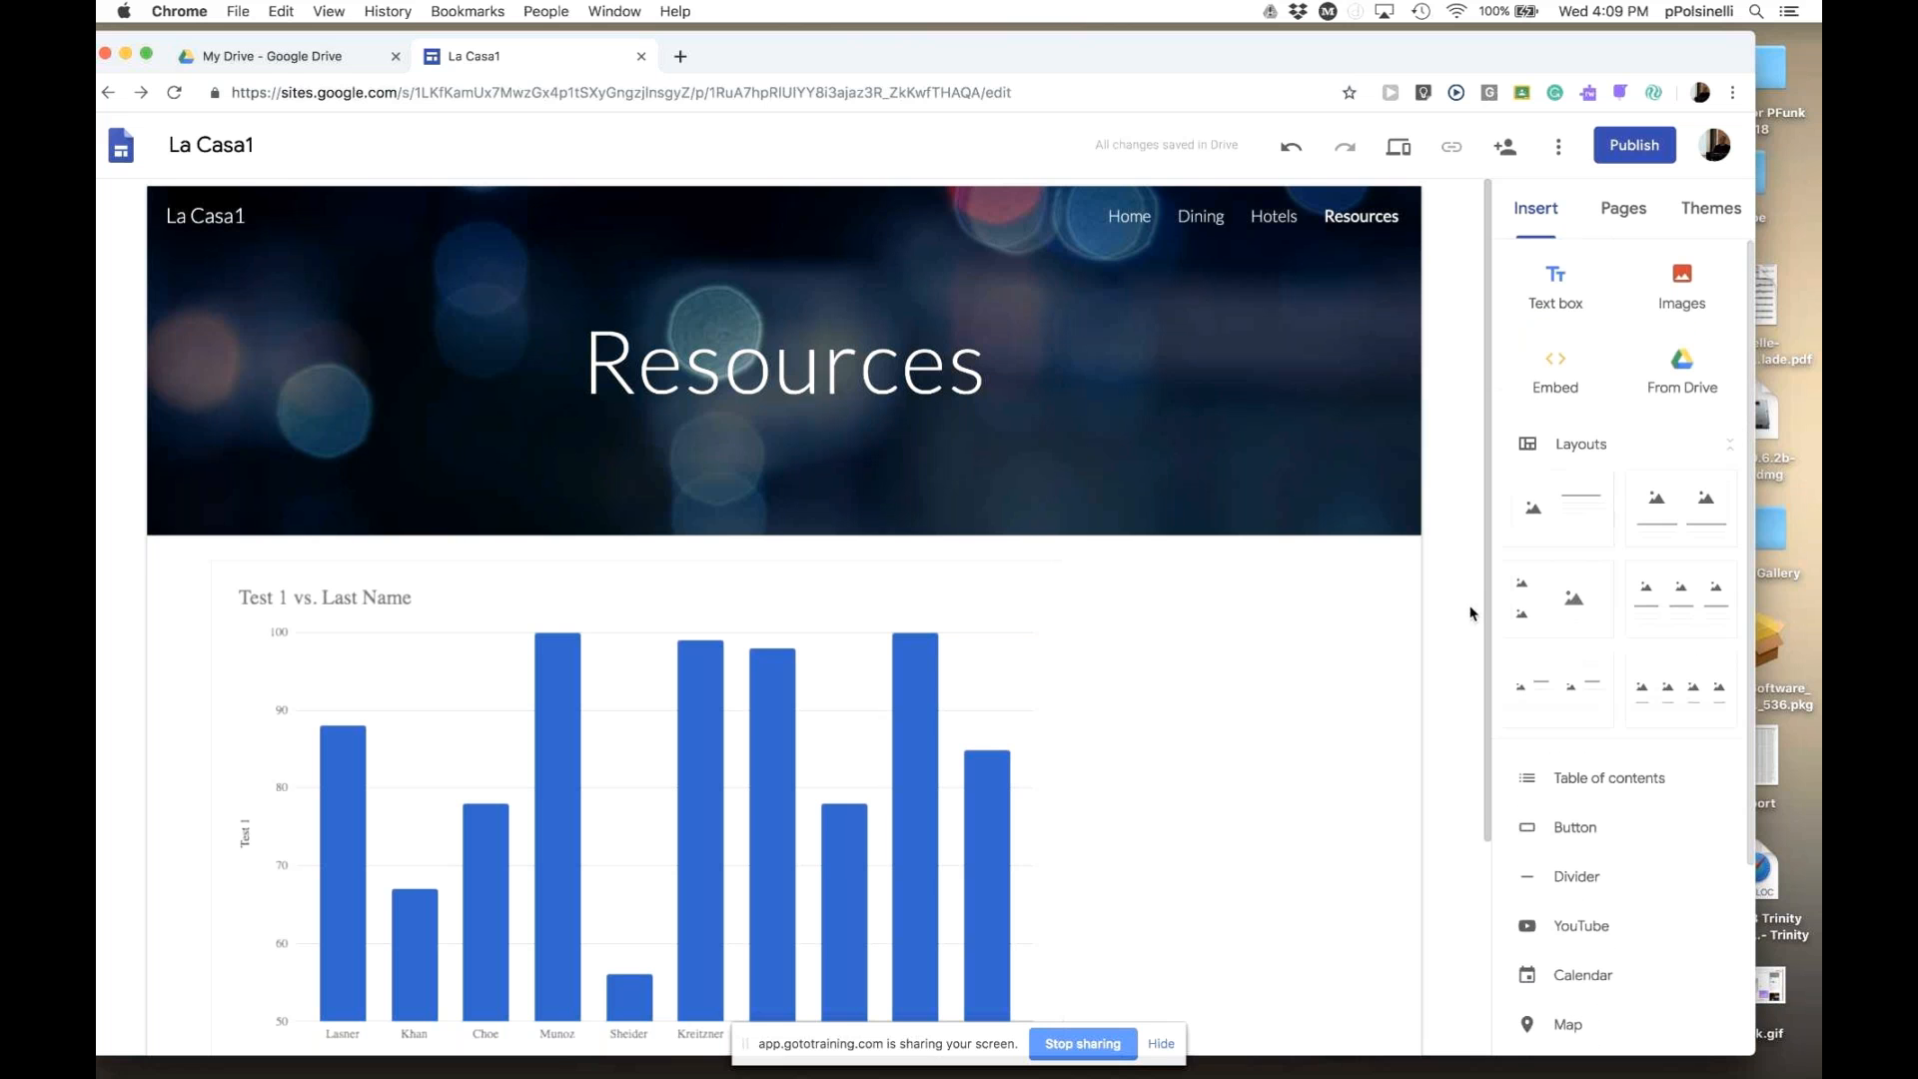
{"action": "left_click_drag", "start_coordinate": [1490, 792], "coordinate": [1490, 717]}
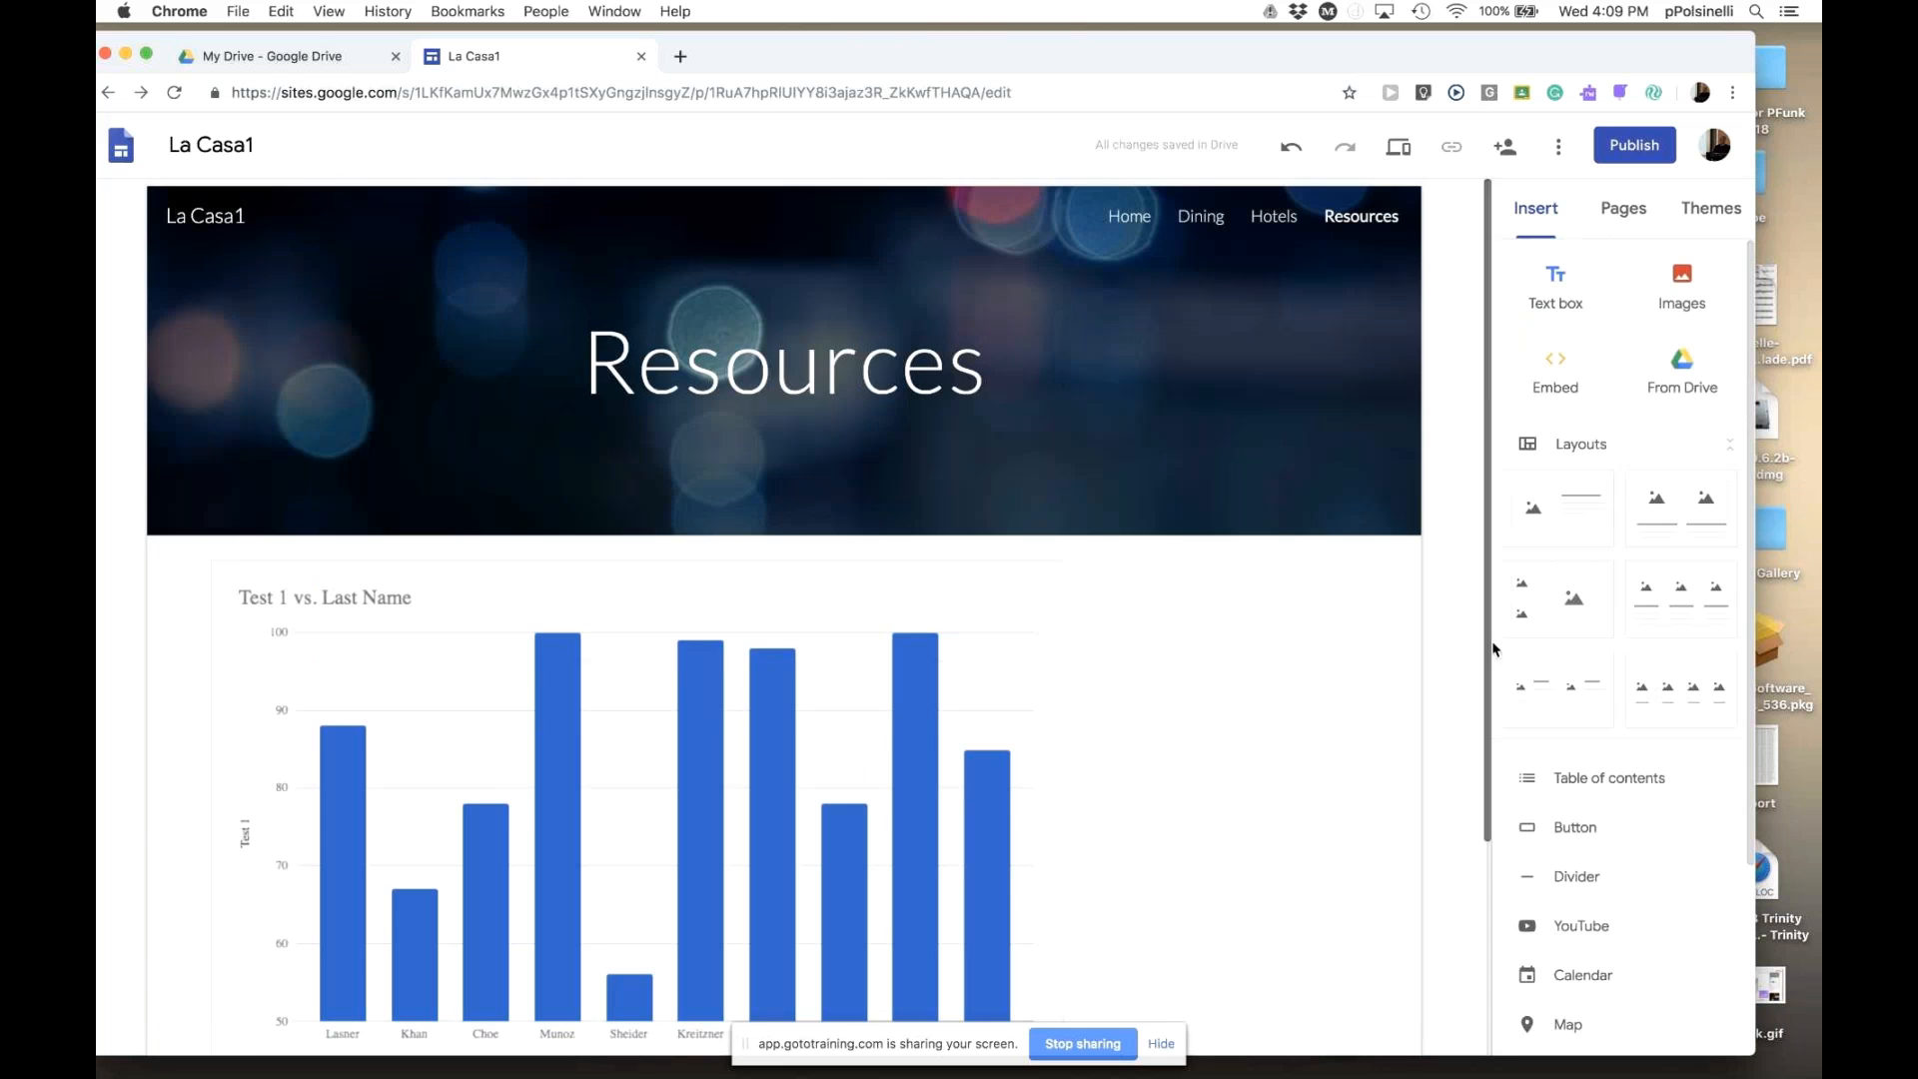
{"action": "left_click", "coordinate": [1553, 370]}
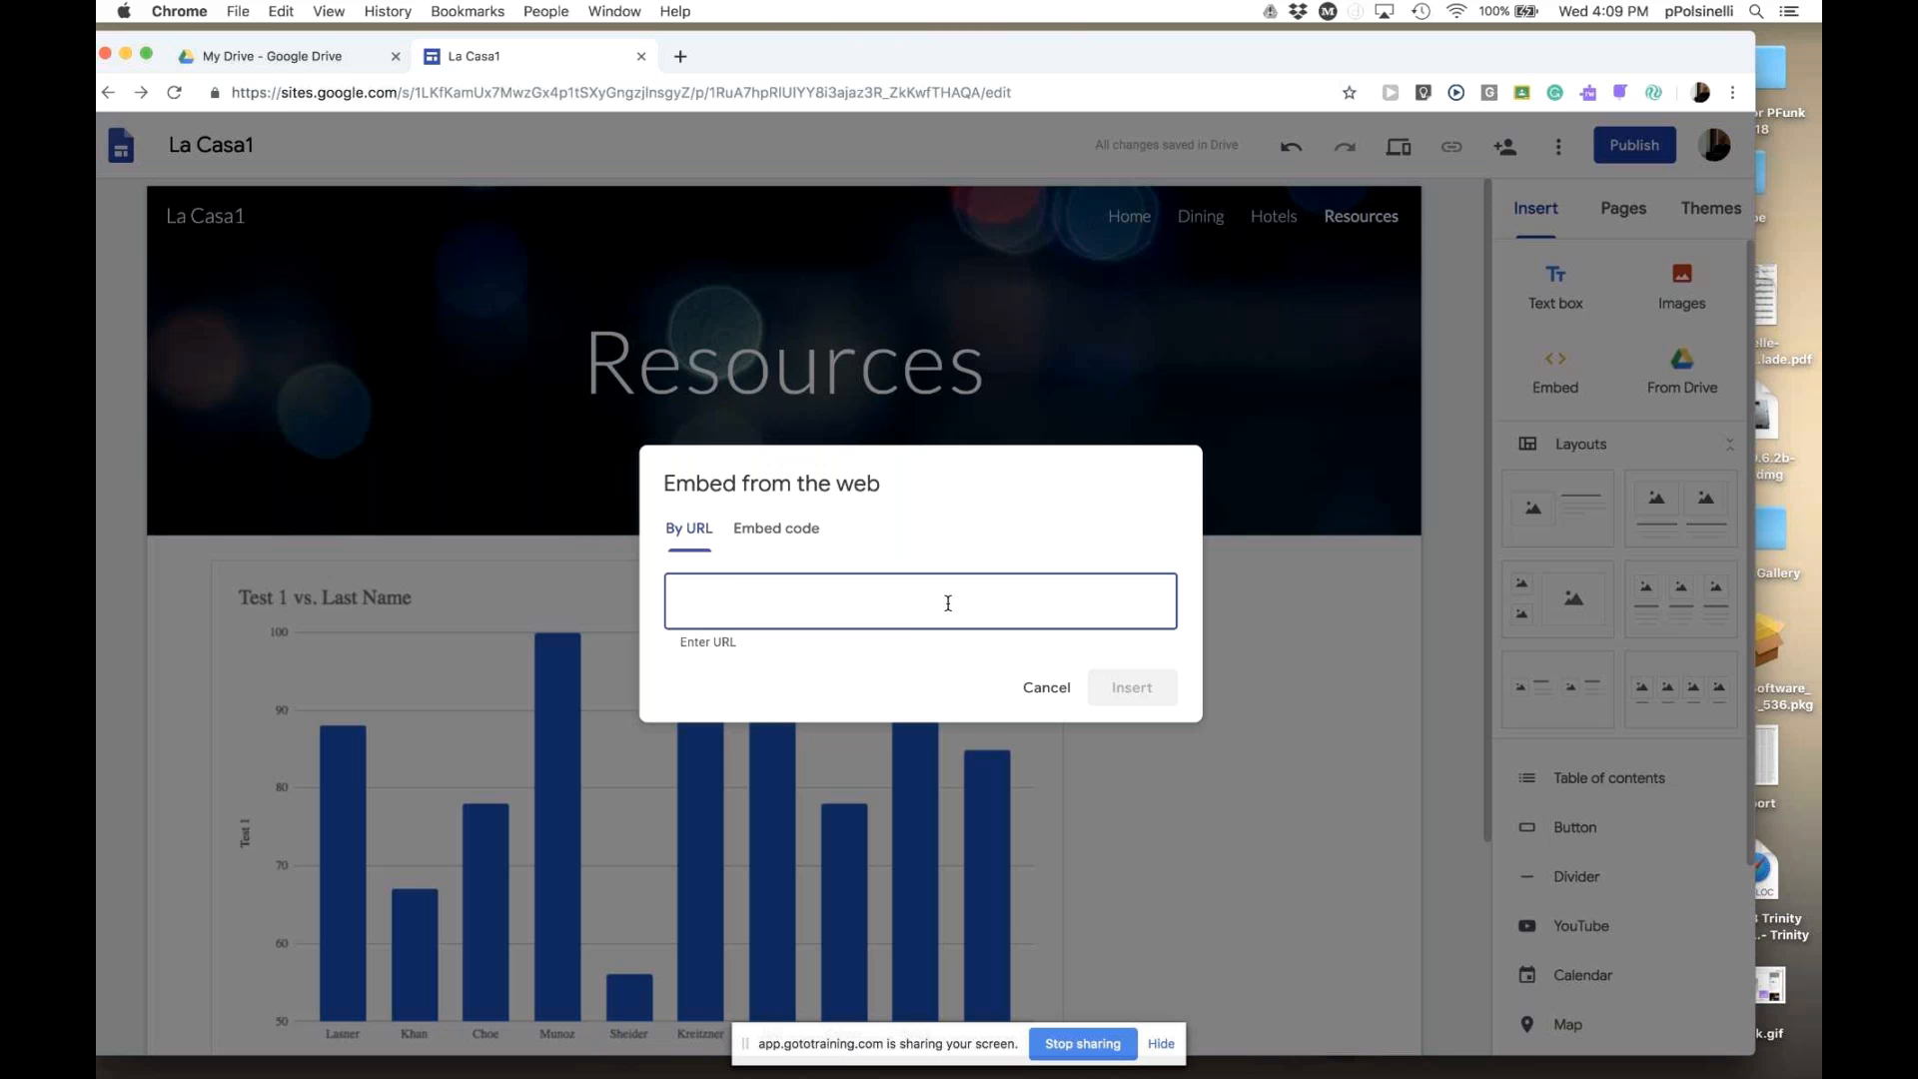
{"action": "left_click", "coordinate": [762, 532]}
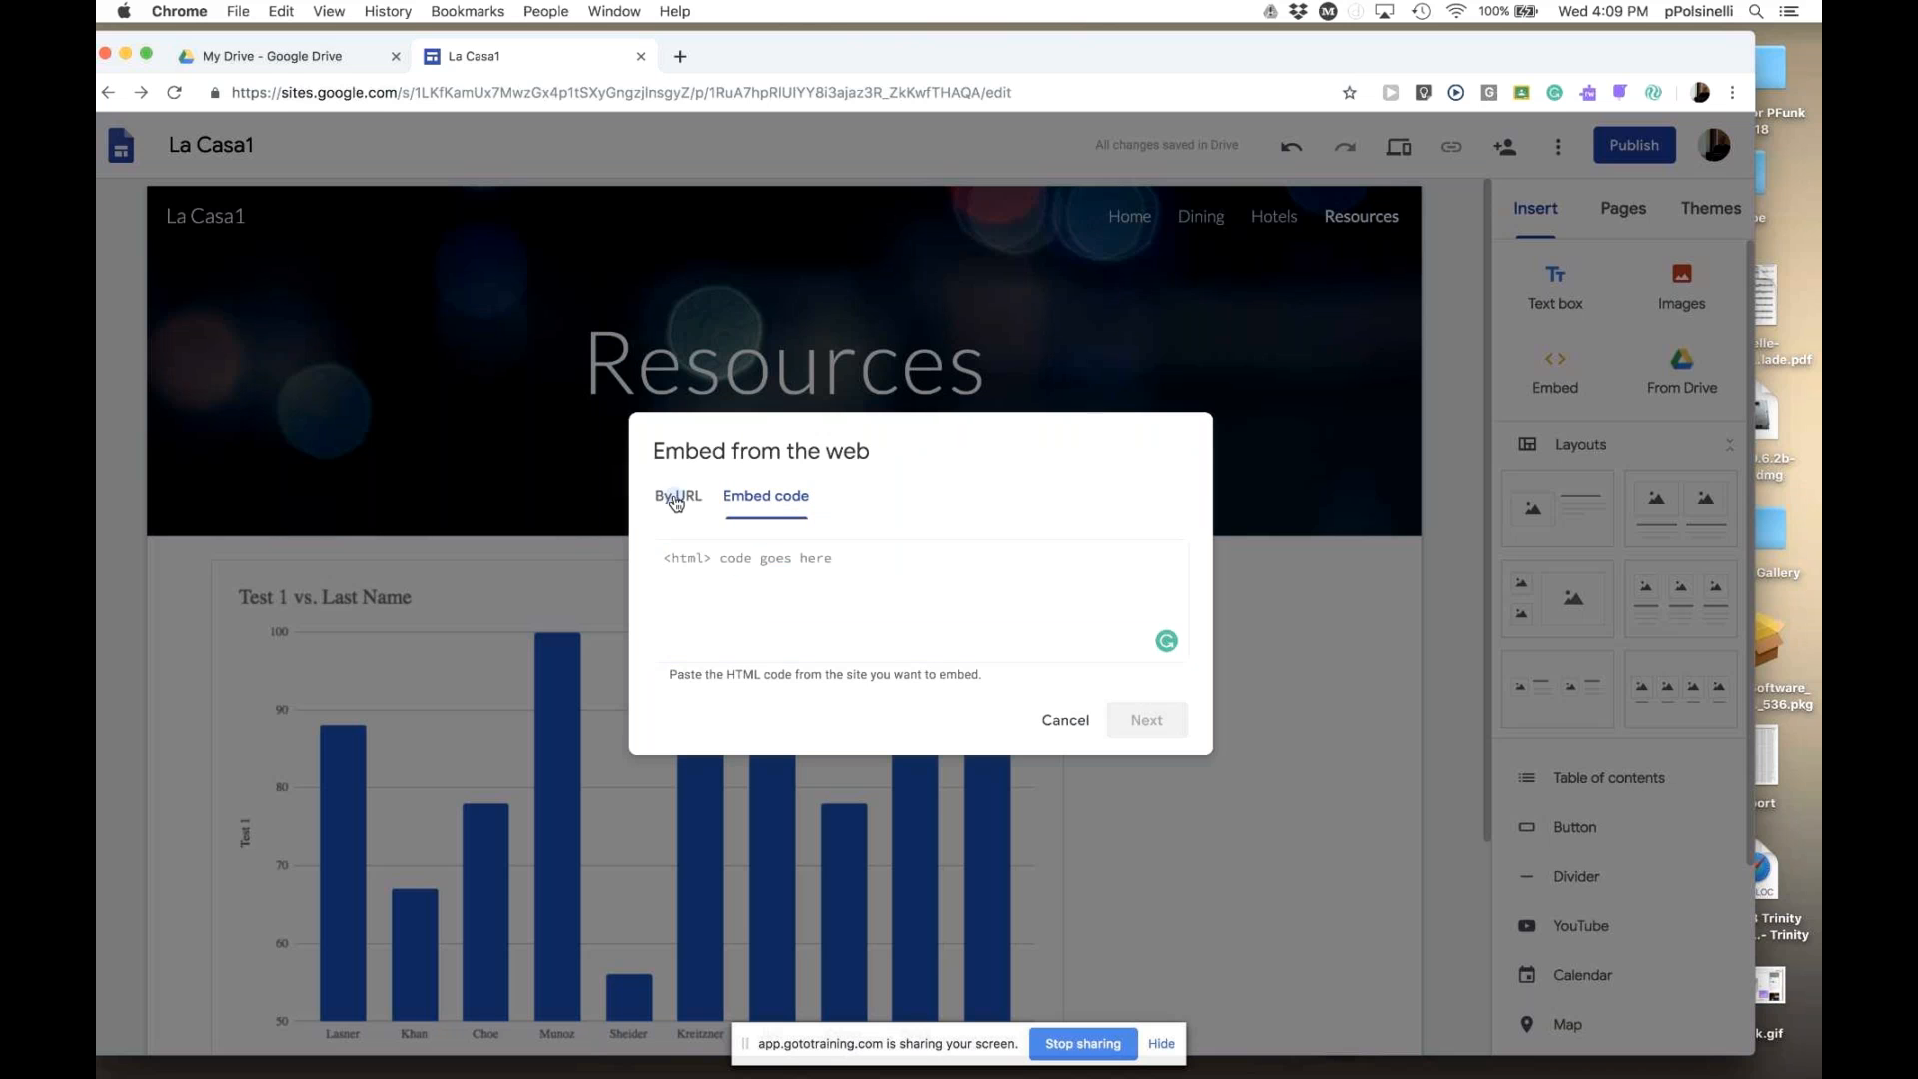
{"action": "left_click", "coordinate": [678, 504]}
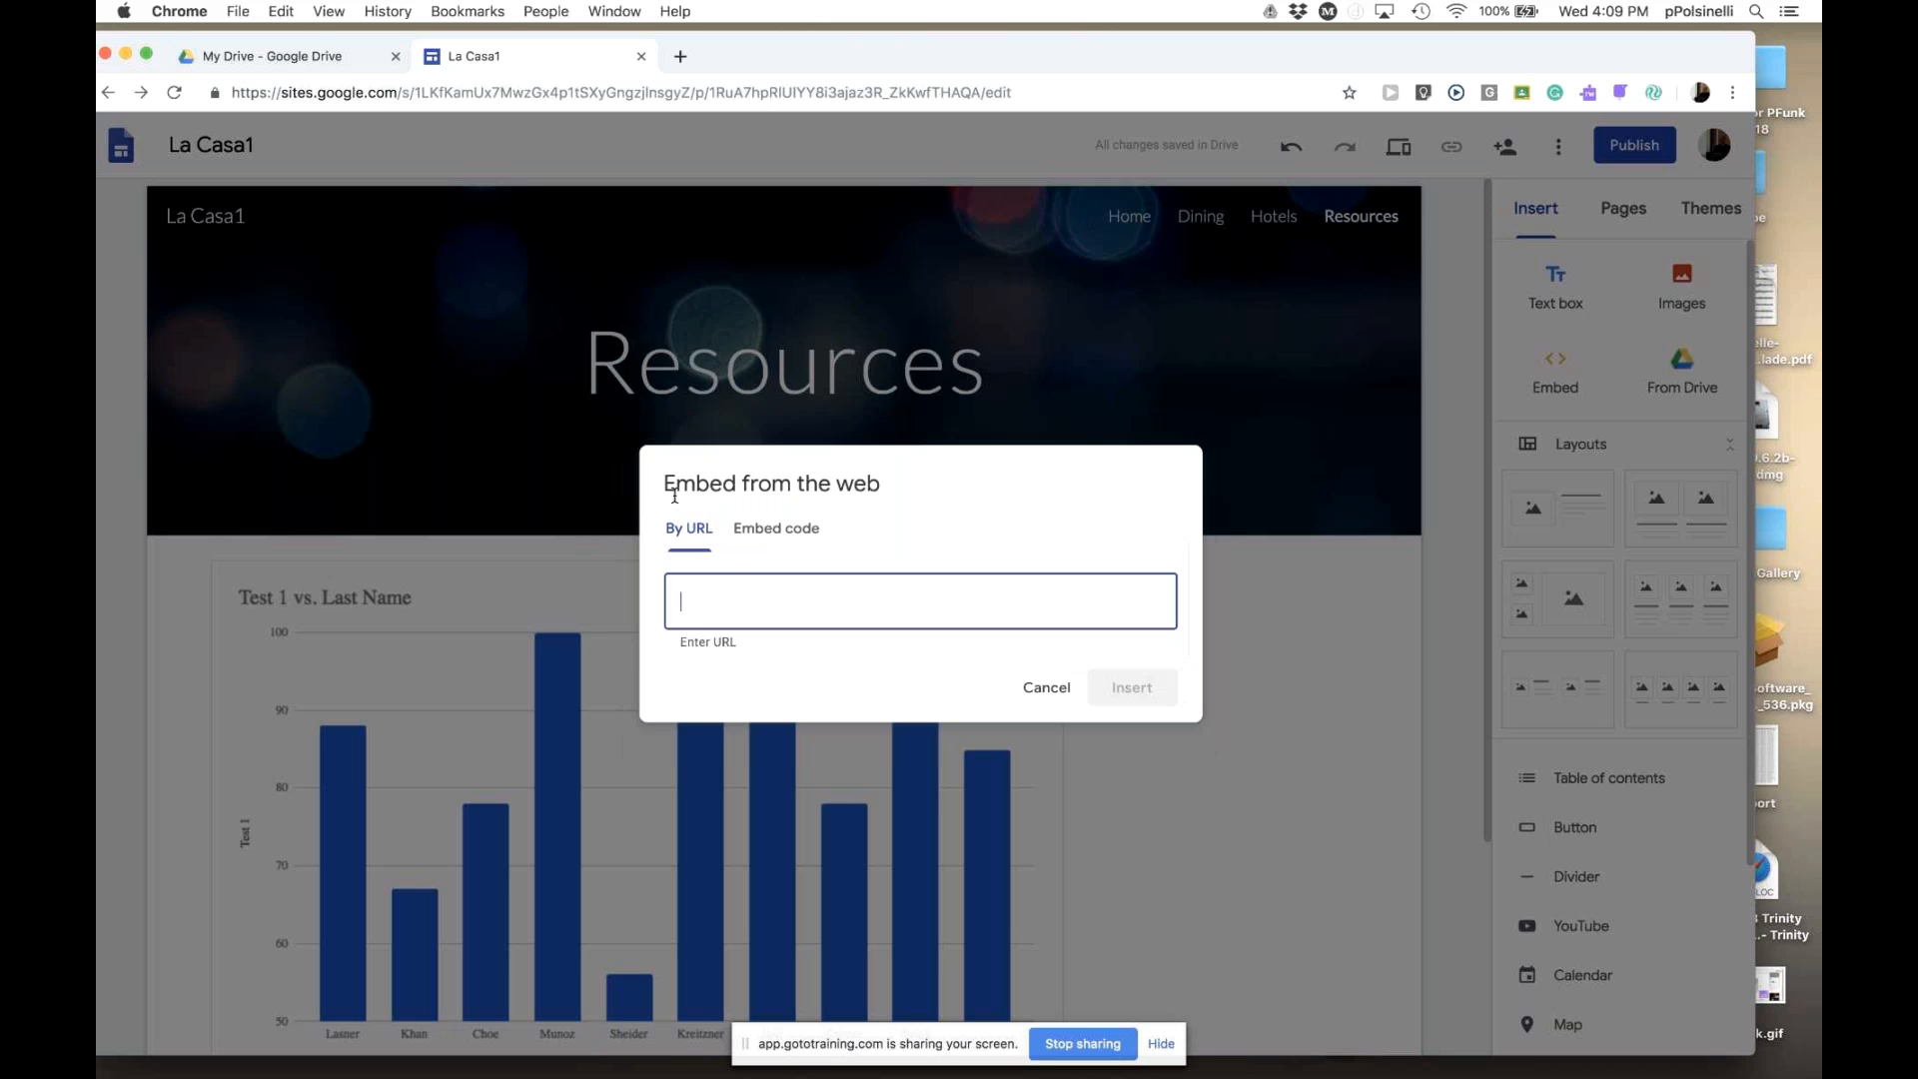
{"action": "left_click", "coordinate": [1044, 689]}
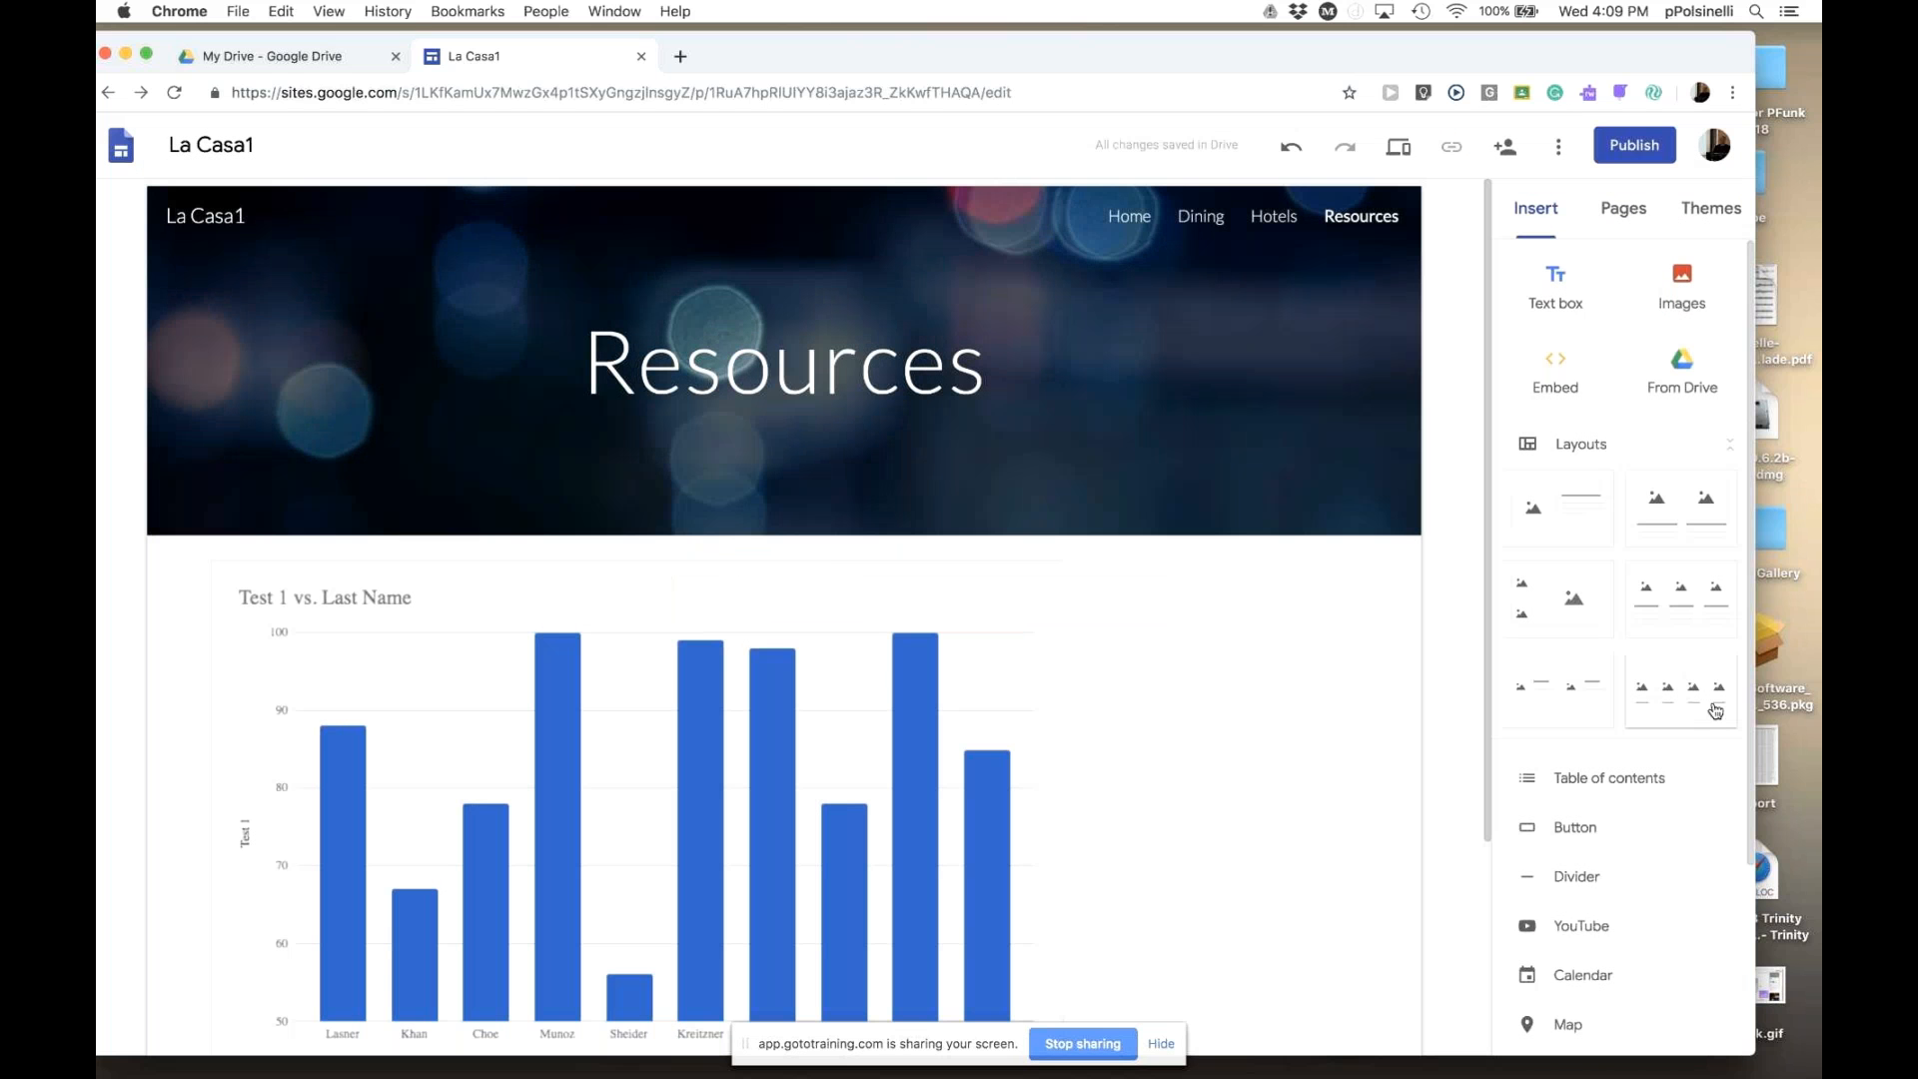
{"action": "left_click_drag", "start_coordinate": [1748, 692], "coordinate": [1741, 624]}
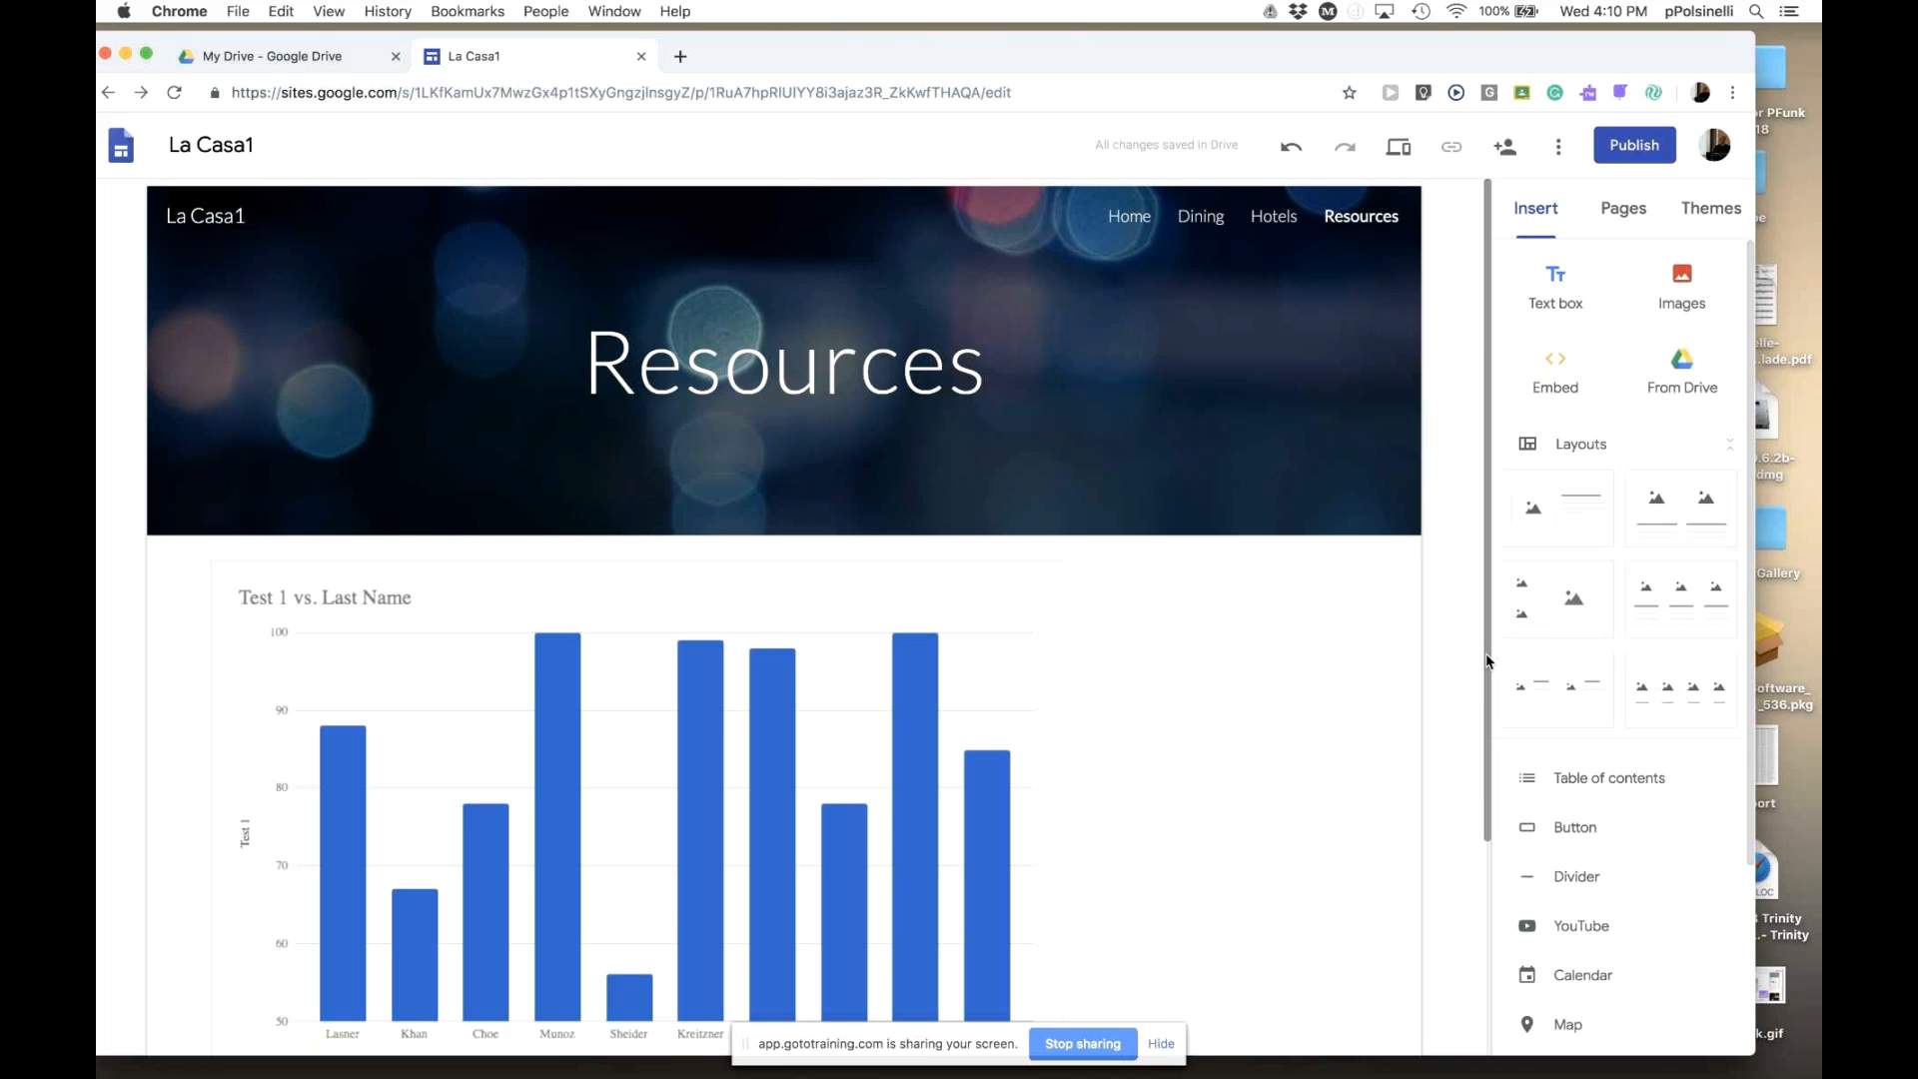
{"action": "left_click_drag", "start_coordinate": [1487, 664], "coordinate": [1487, 429]}
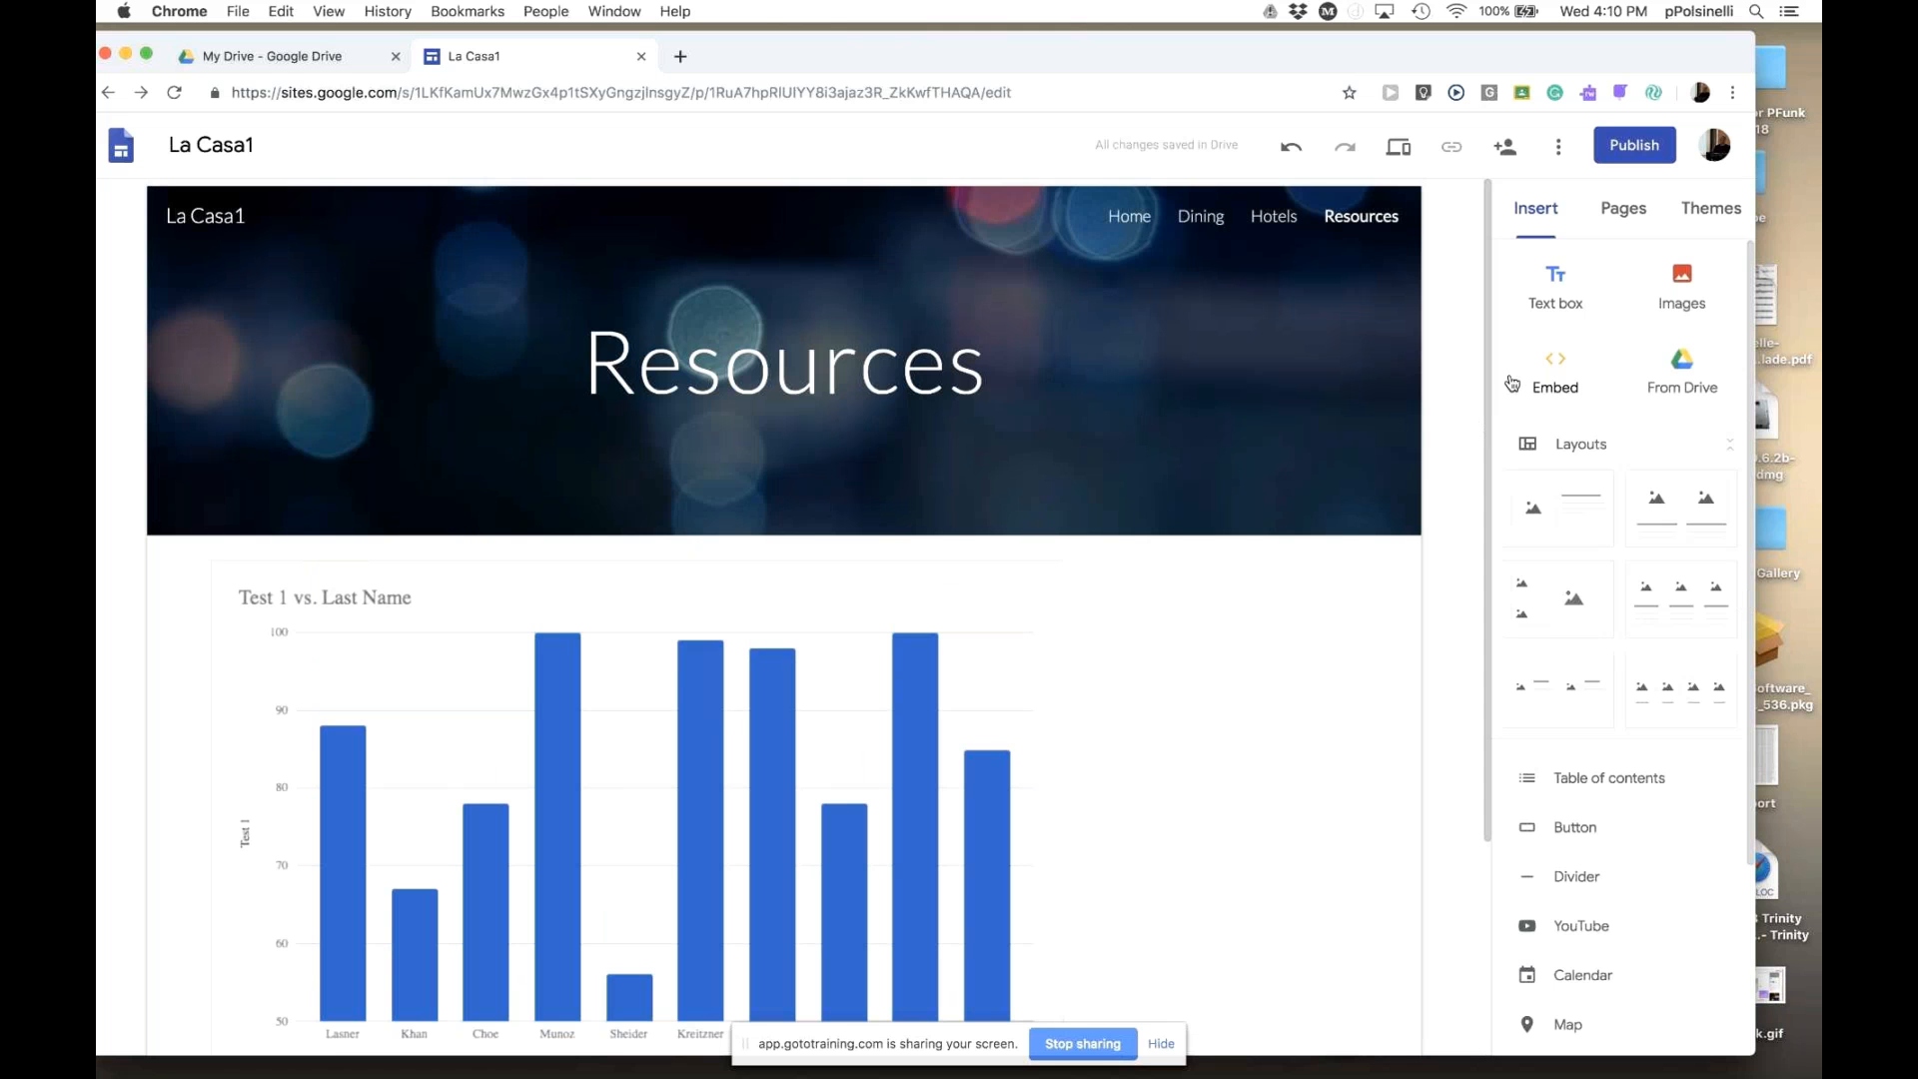
{"action": "mouse_move", "coordinate": [1487, 411]}
{"action": "left_mouse_down"}
{"action": "mouse_move", "coordinate": [1483, 446]}
{"action": "mouse_move", "coordinate": [1486, 392]}
{"action": "left_mouse_up"}
{"action": "left_click", "coordinate": [1634, 146]}
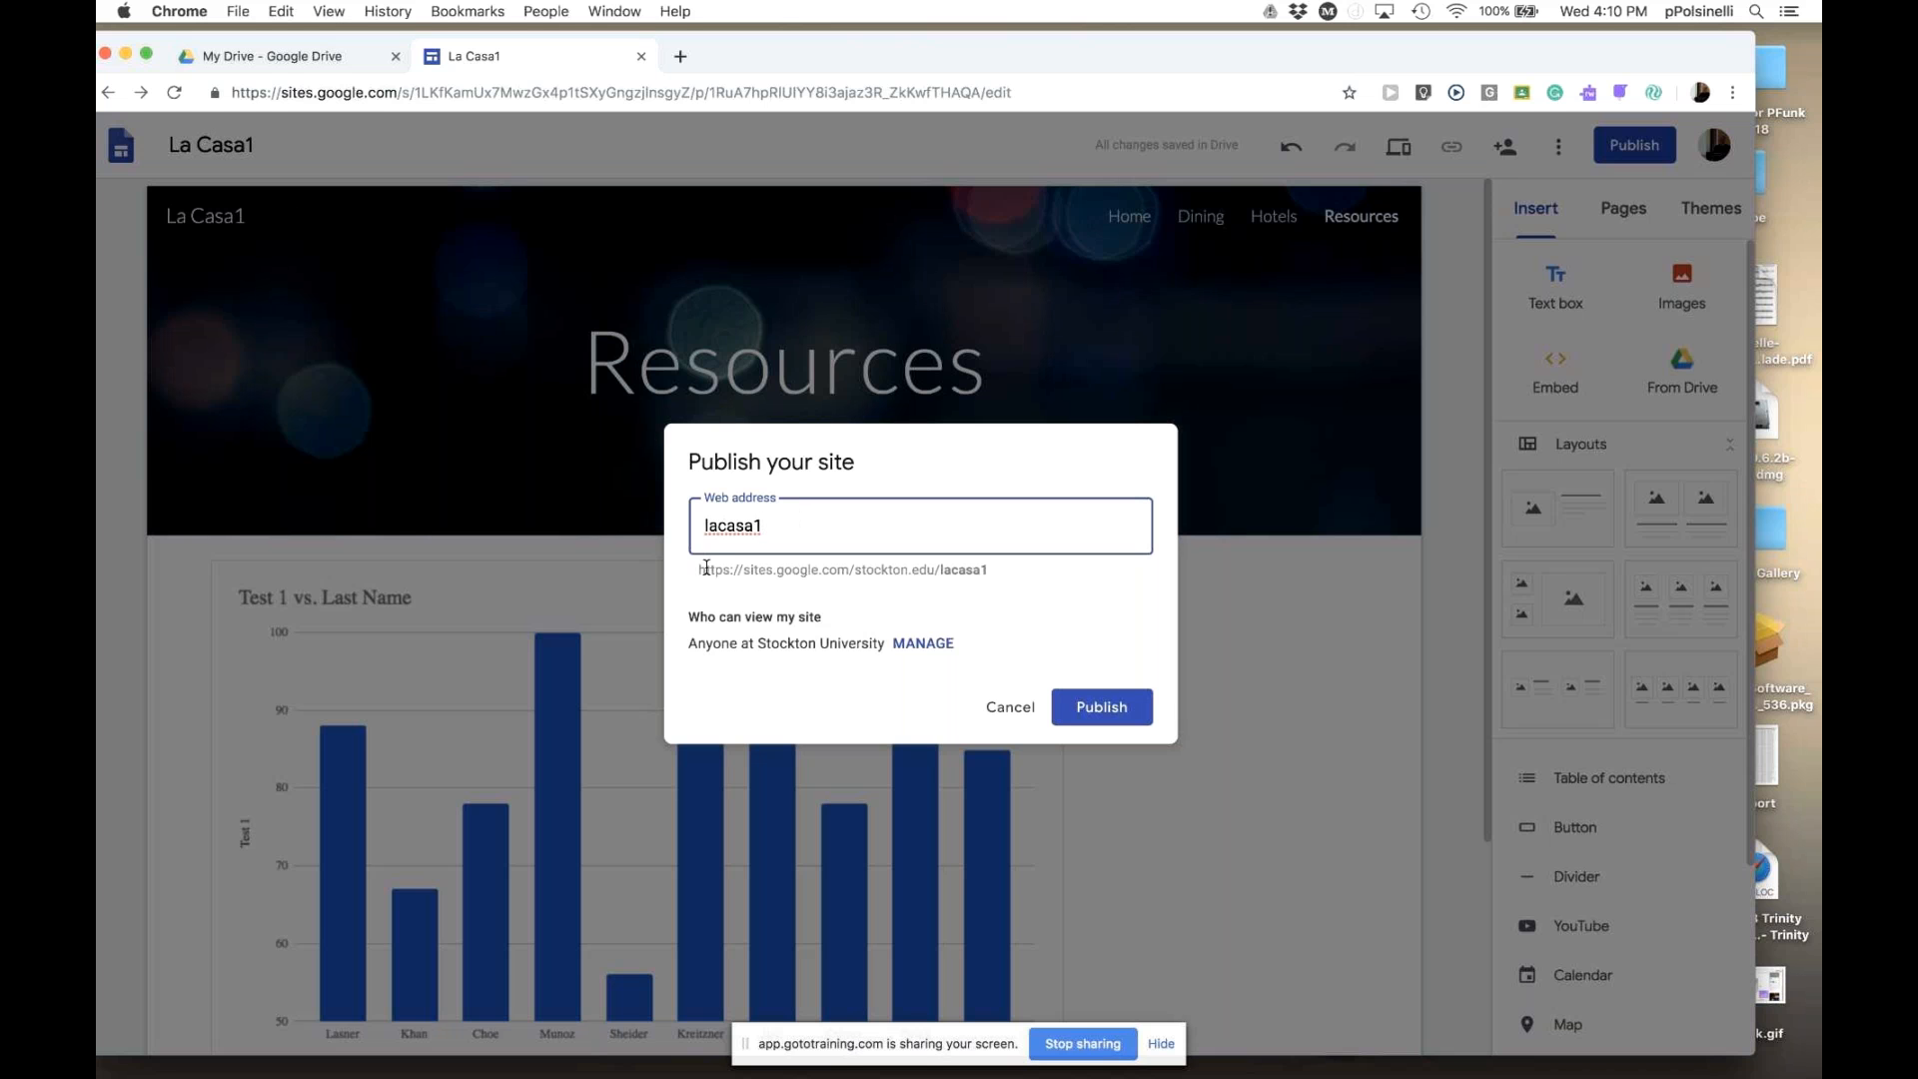
- Review the lacasa1 published web address and open the site's sharing settings
{"action": "left_click_drag", "start_coordinate": [710, 569], "coordinate": [986, 568]}
{"action": "left_click", "coordinate": [989, 571]}
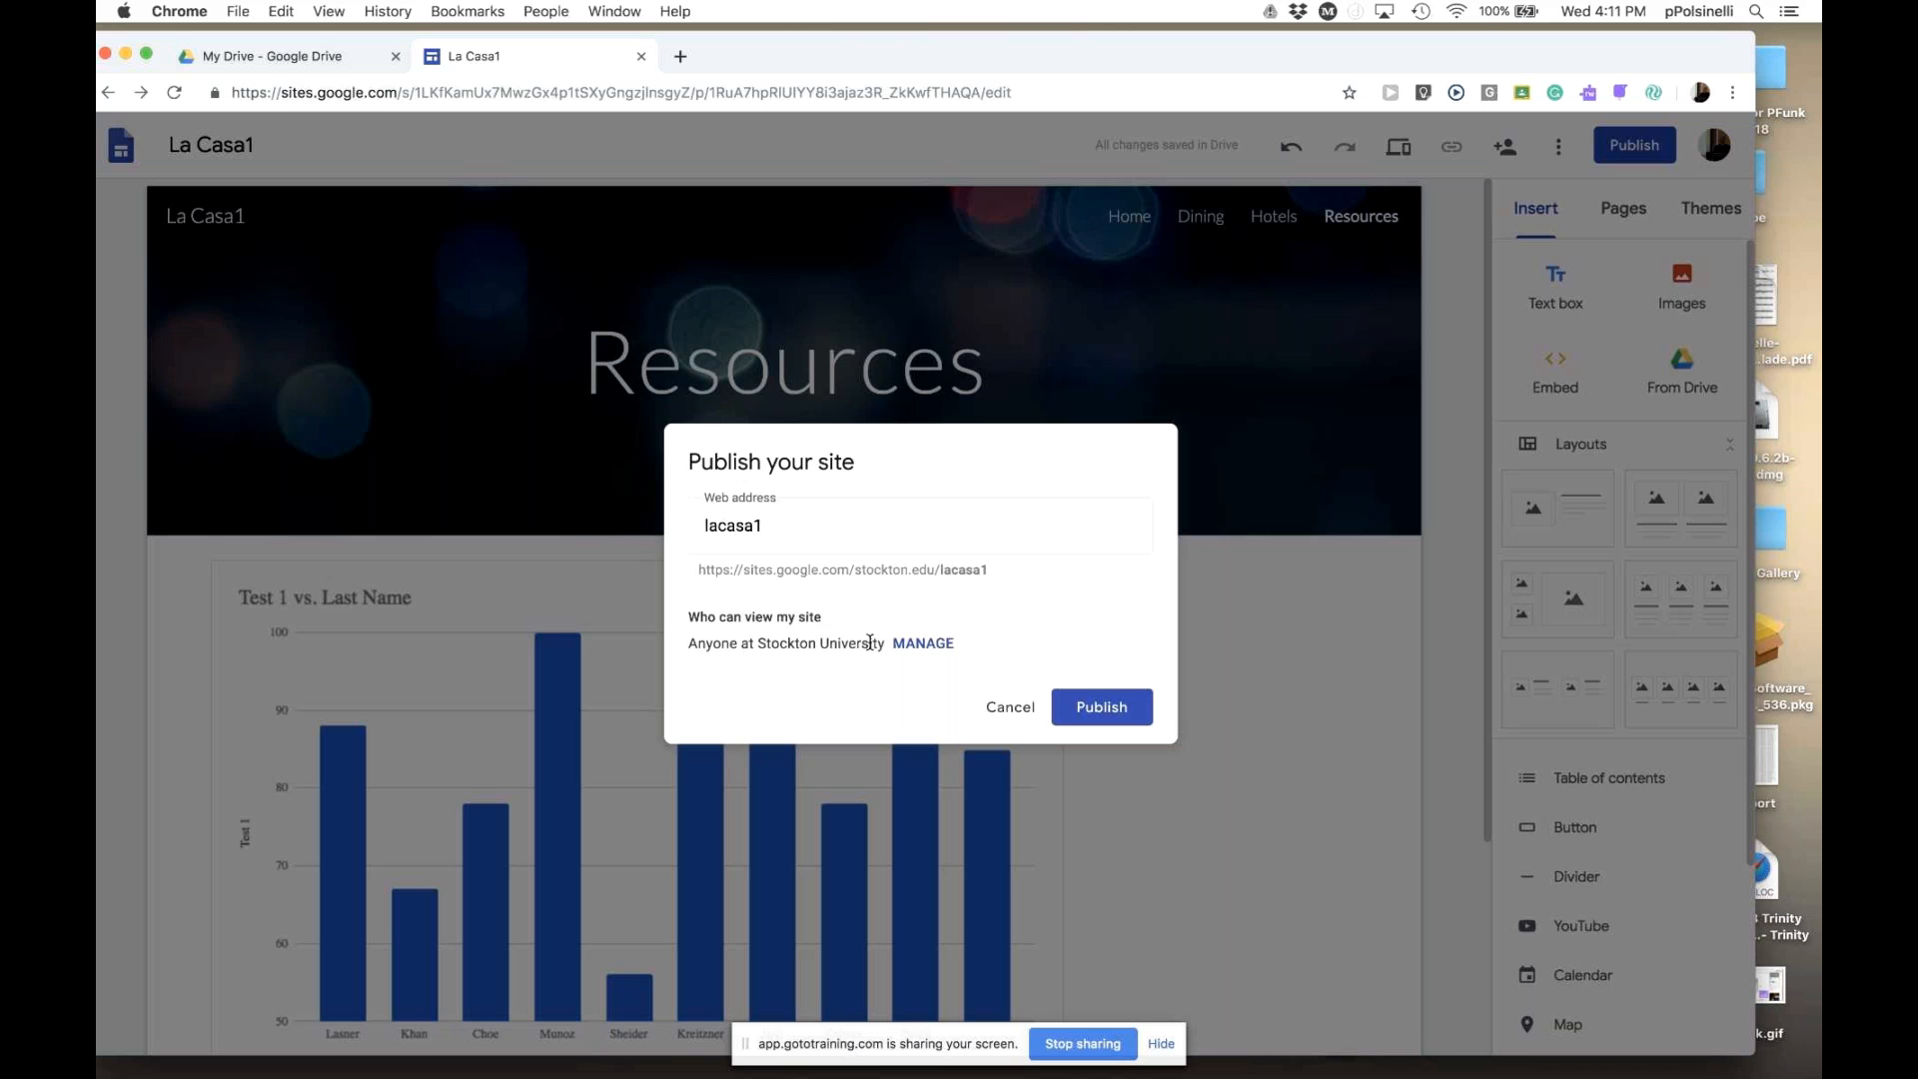
{"action": "left_click", "coordinate": [929, 644]}
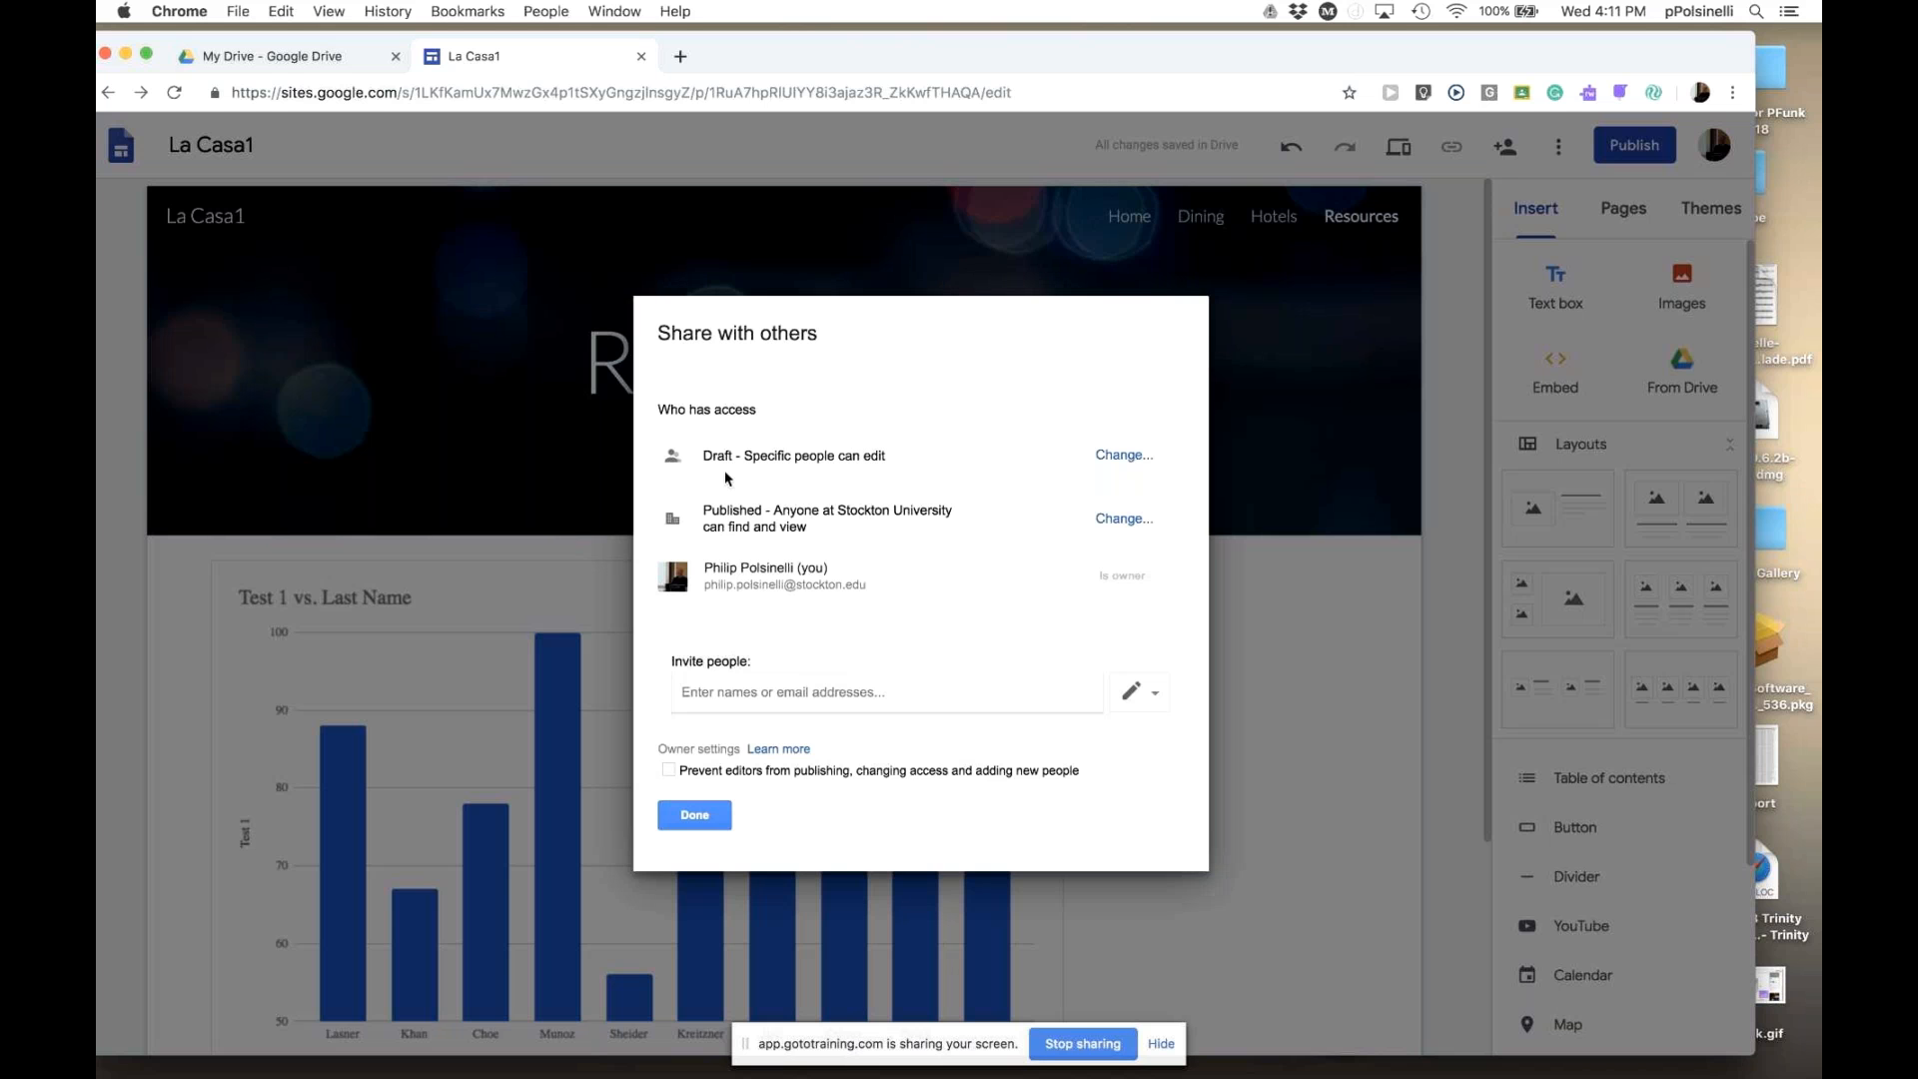
- Review the Draft and Published access lines and open the Published viewer setting
{"action": "left_click_drag", "start_coordinate": [701, 455], "coordinate": [765, 508]}
{"action": "left_click", "coordinate": [906, 462]}
{"action": "left_click_drag", "start_coordinate": [837, 511], "coordinate": [1070, 531]}
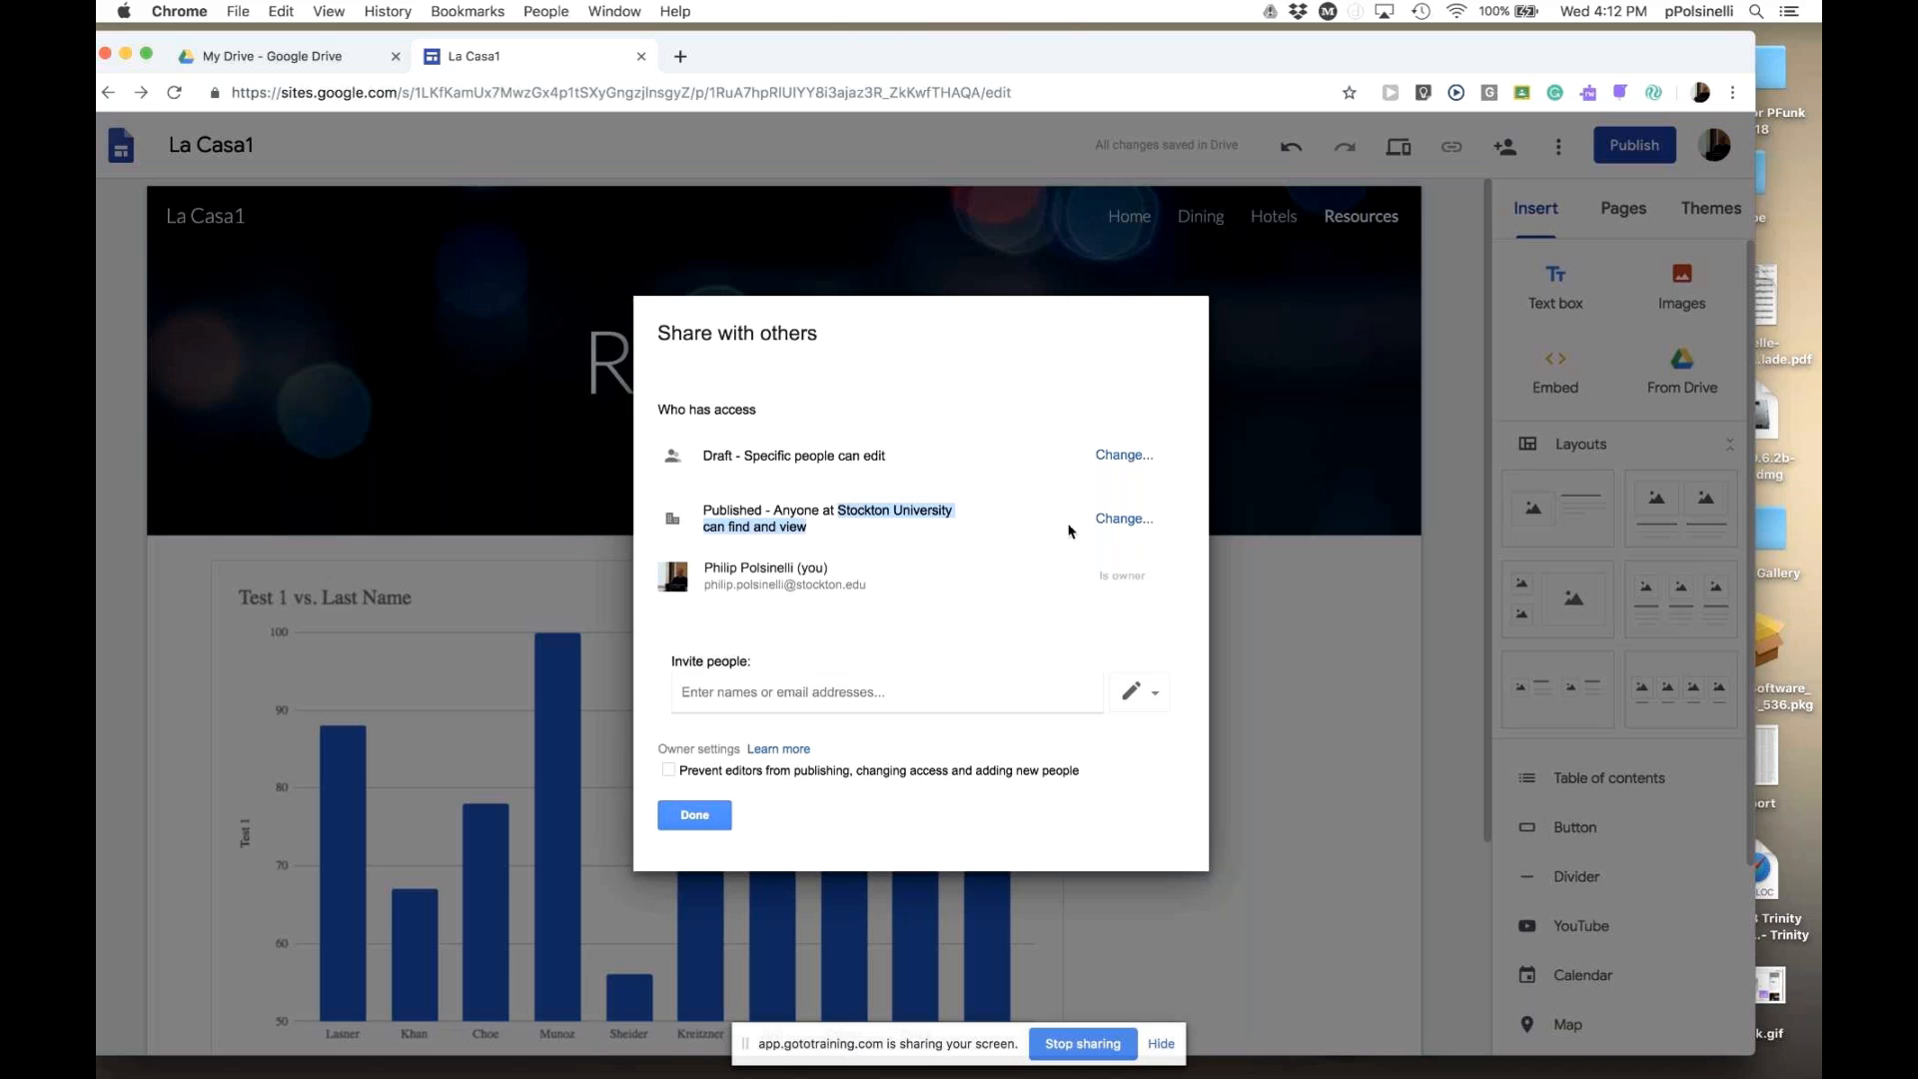
{"action": "left_click", "coordinate": [1117, 521]}
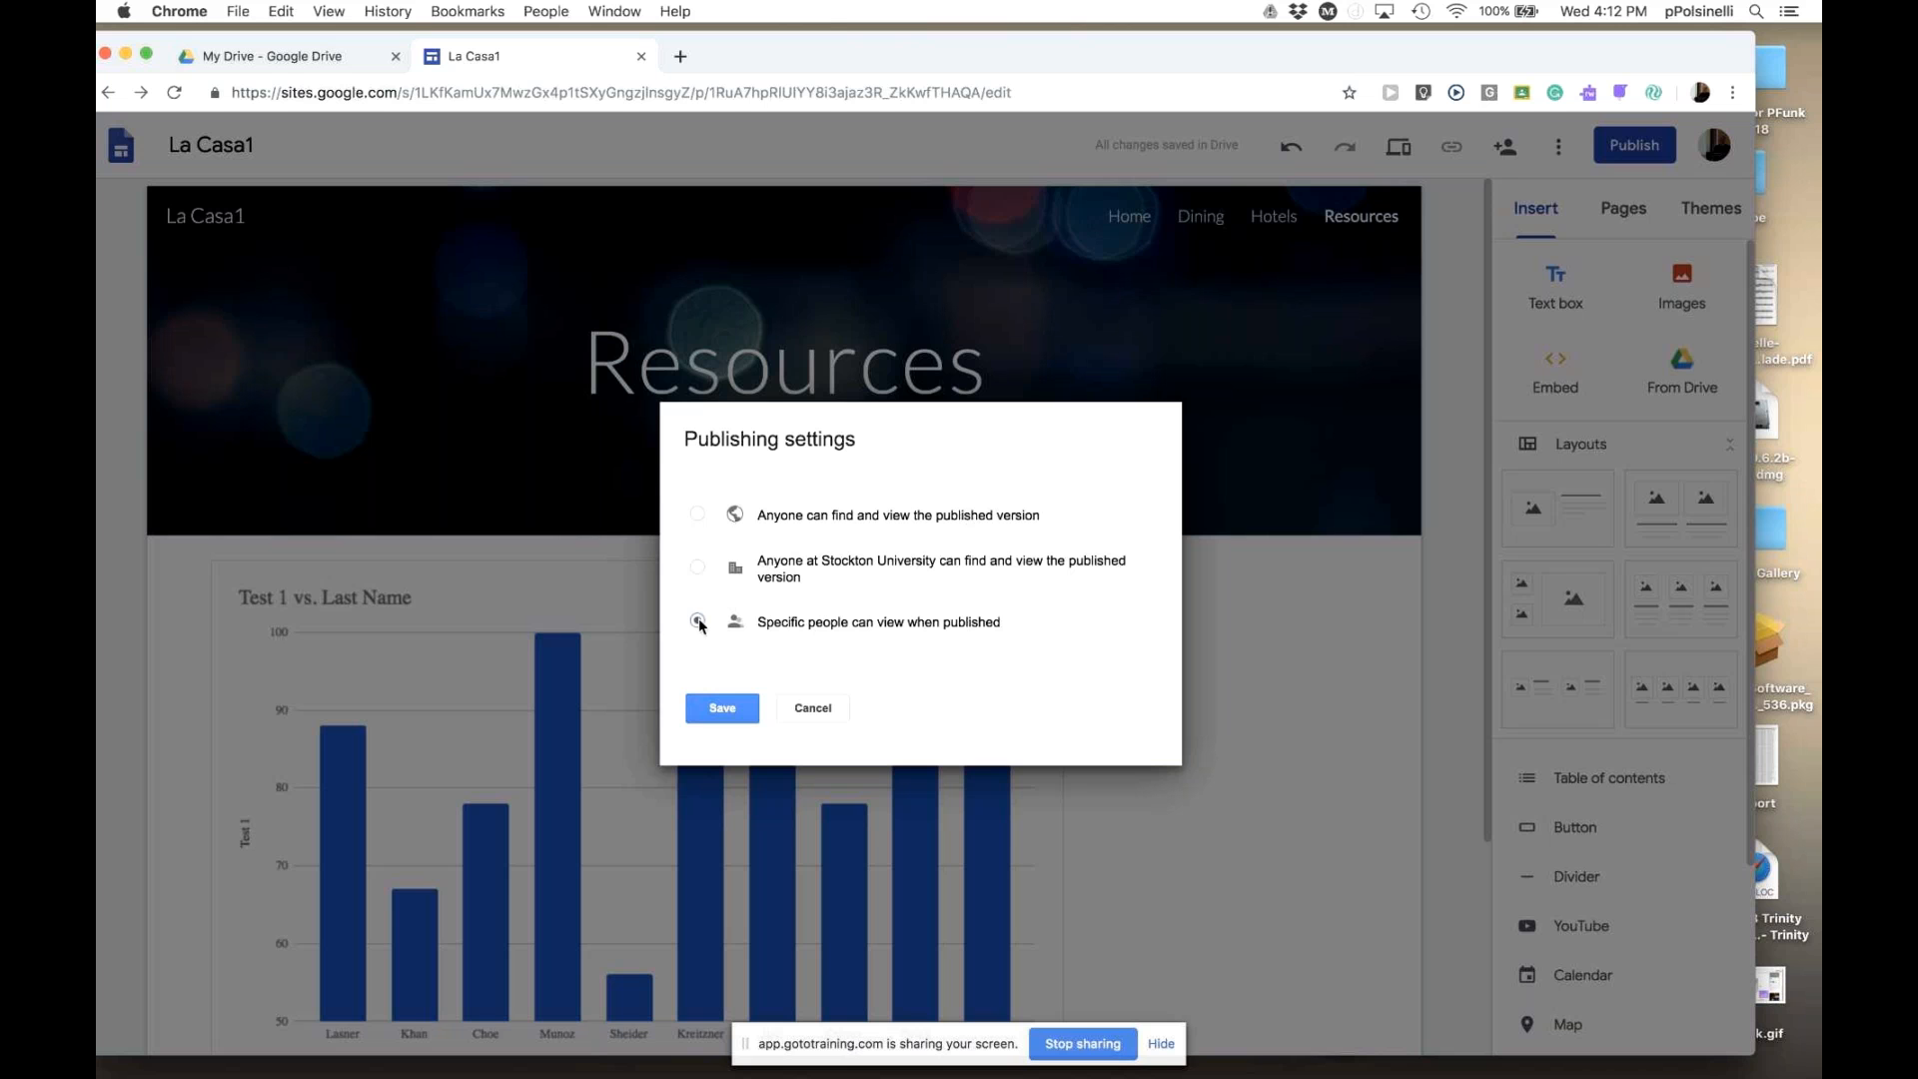
- Switch published viewing from Stockton University to Anyone can find and view, save, and finish
{"action": "left_click", "coordinate": [697, 566]}
{"action": "left_click", "coordinate": [698, 516]}
{"action": "left_click", "coordinate": [723, 710]}
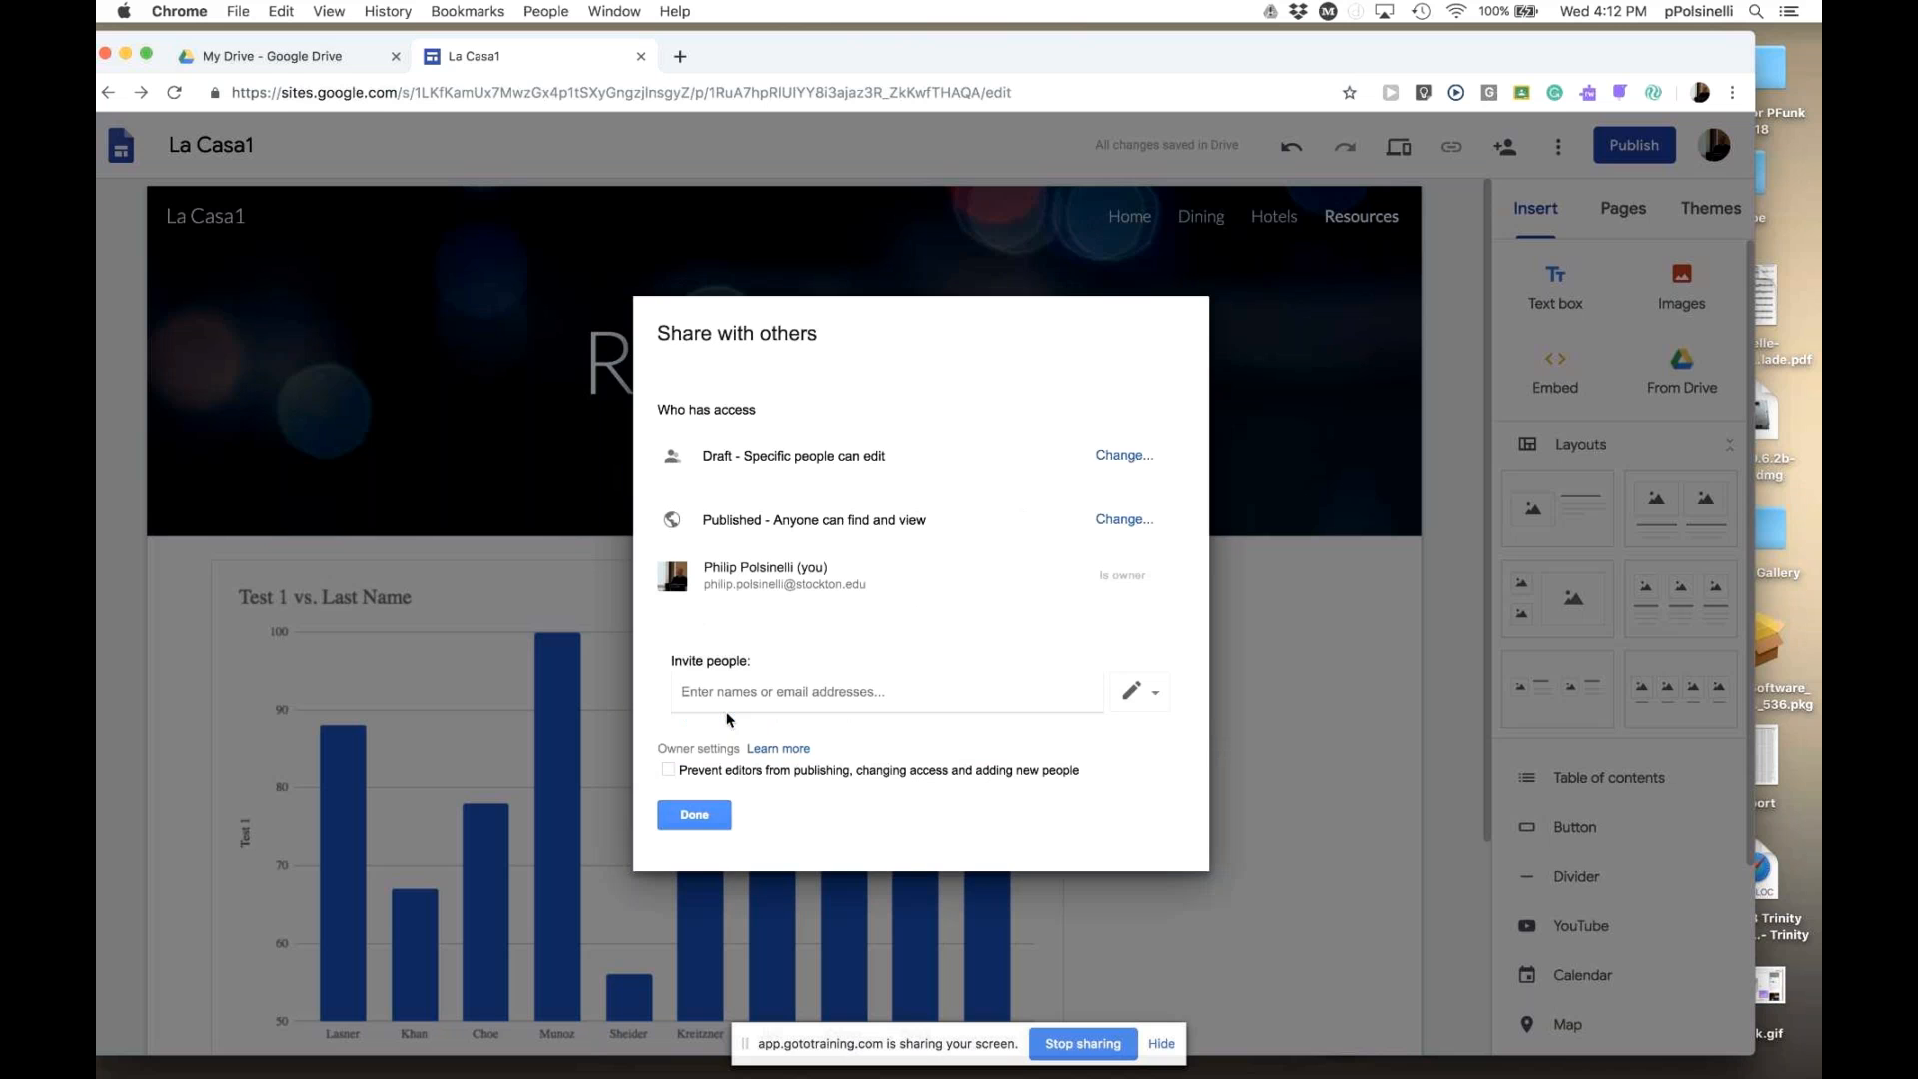
{"action": "left_click", "coordinate": [696, 818]}
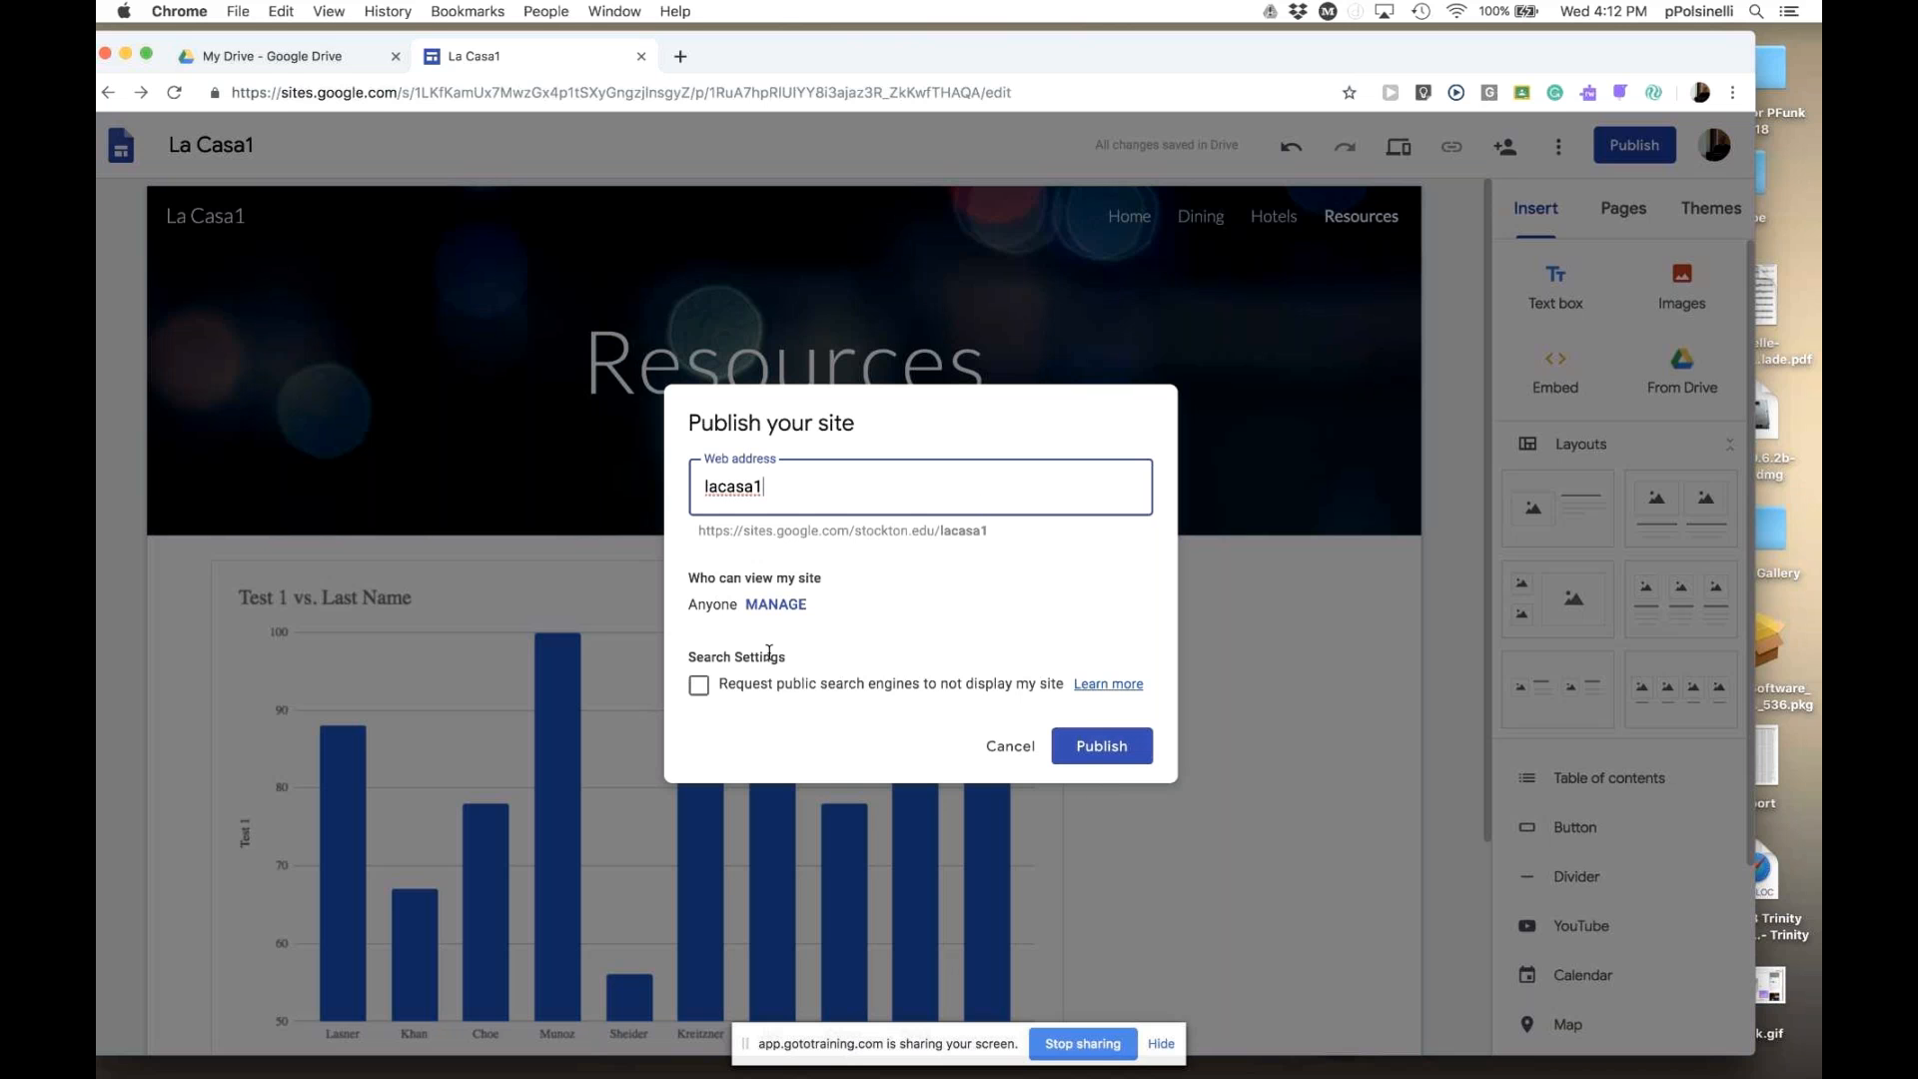
{"action": "left_click_drag", "start_coordinate": [688, 604], "coordinate": [737, 605]}
- Publish La Casa1 from the Publish your site dialog and show the extra publishing options
{"action": "left_click", "coordinate": [856, 610]}
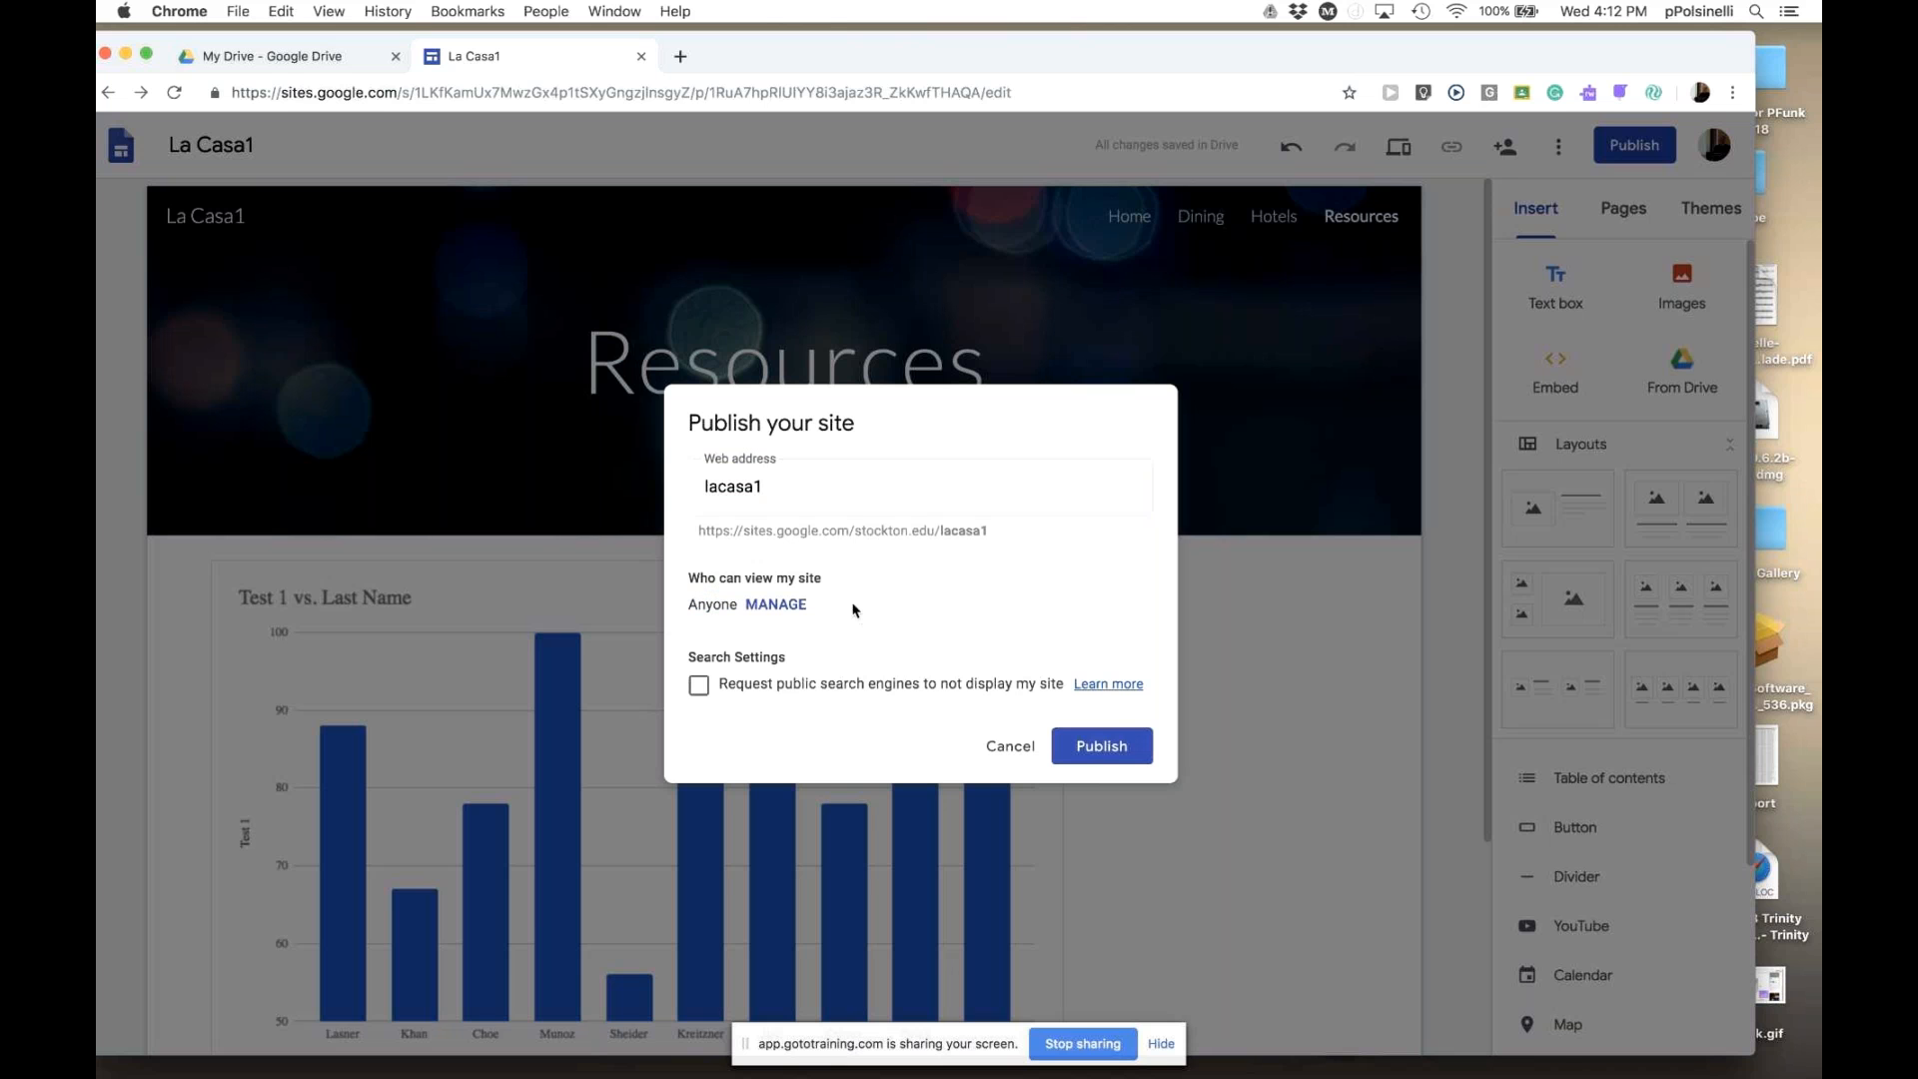
{"action": "left_click", "coordinate": [1092, 752]}
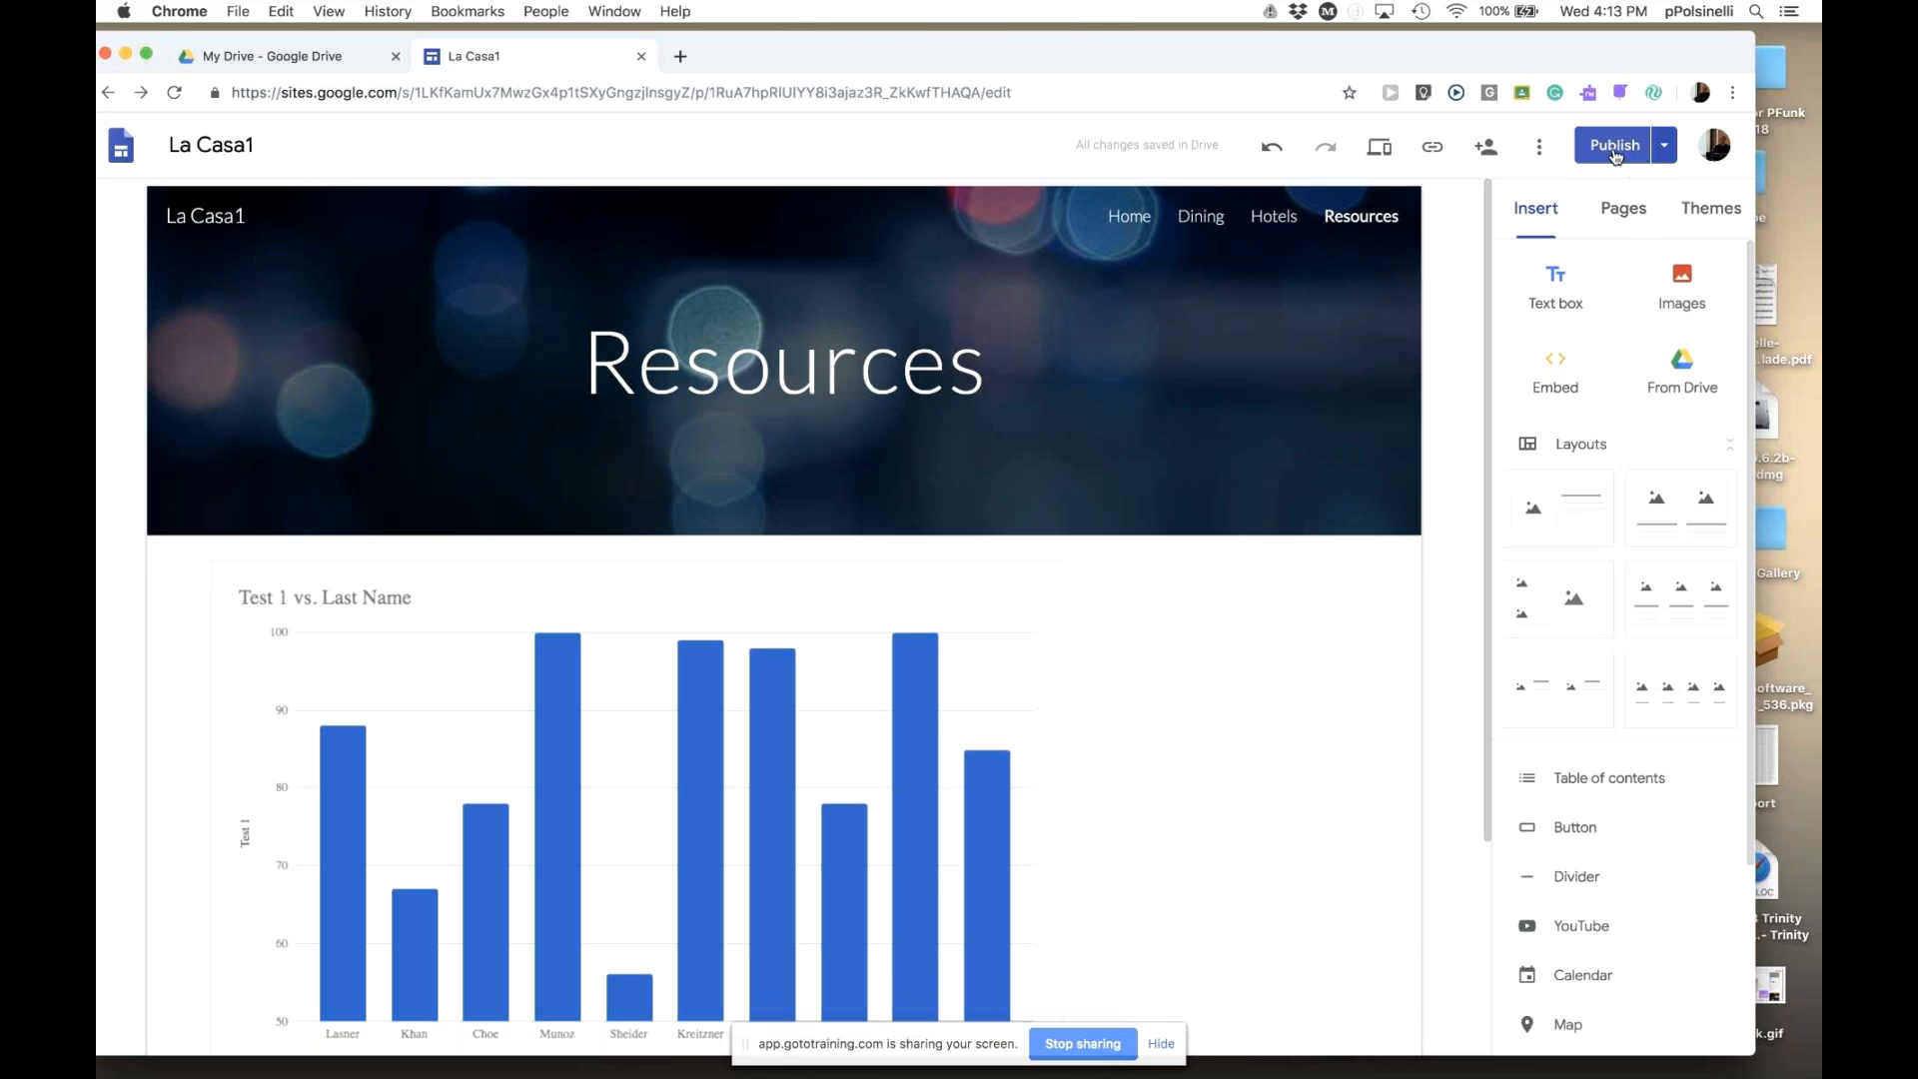
{"action": "left_click", "coordinate": [1666, 150]}
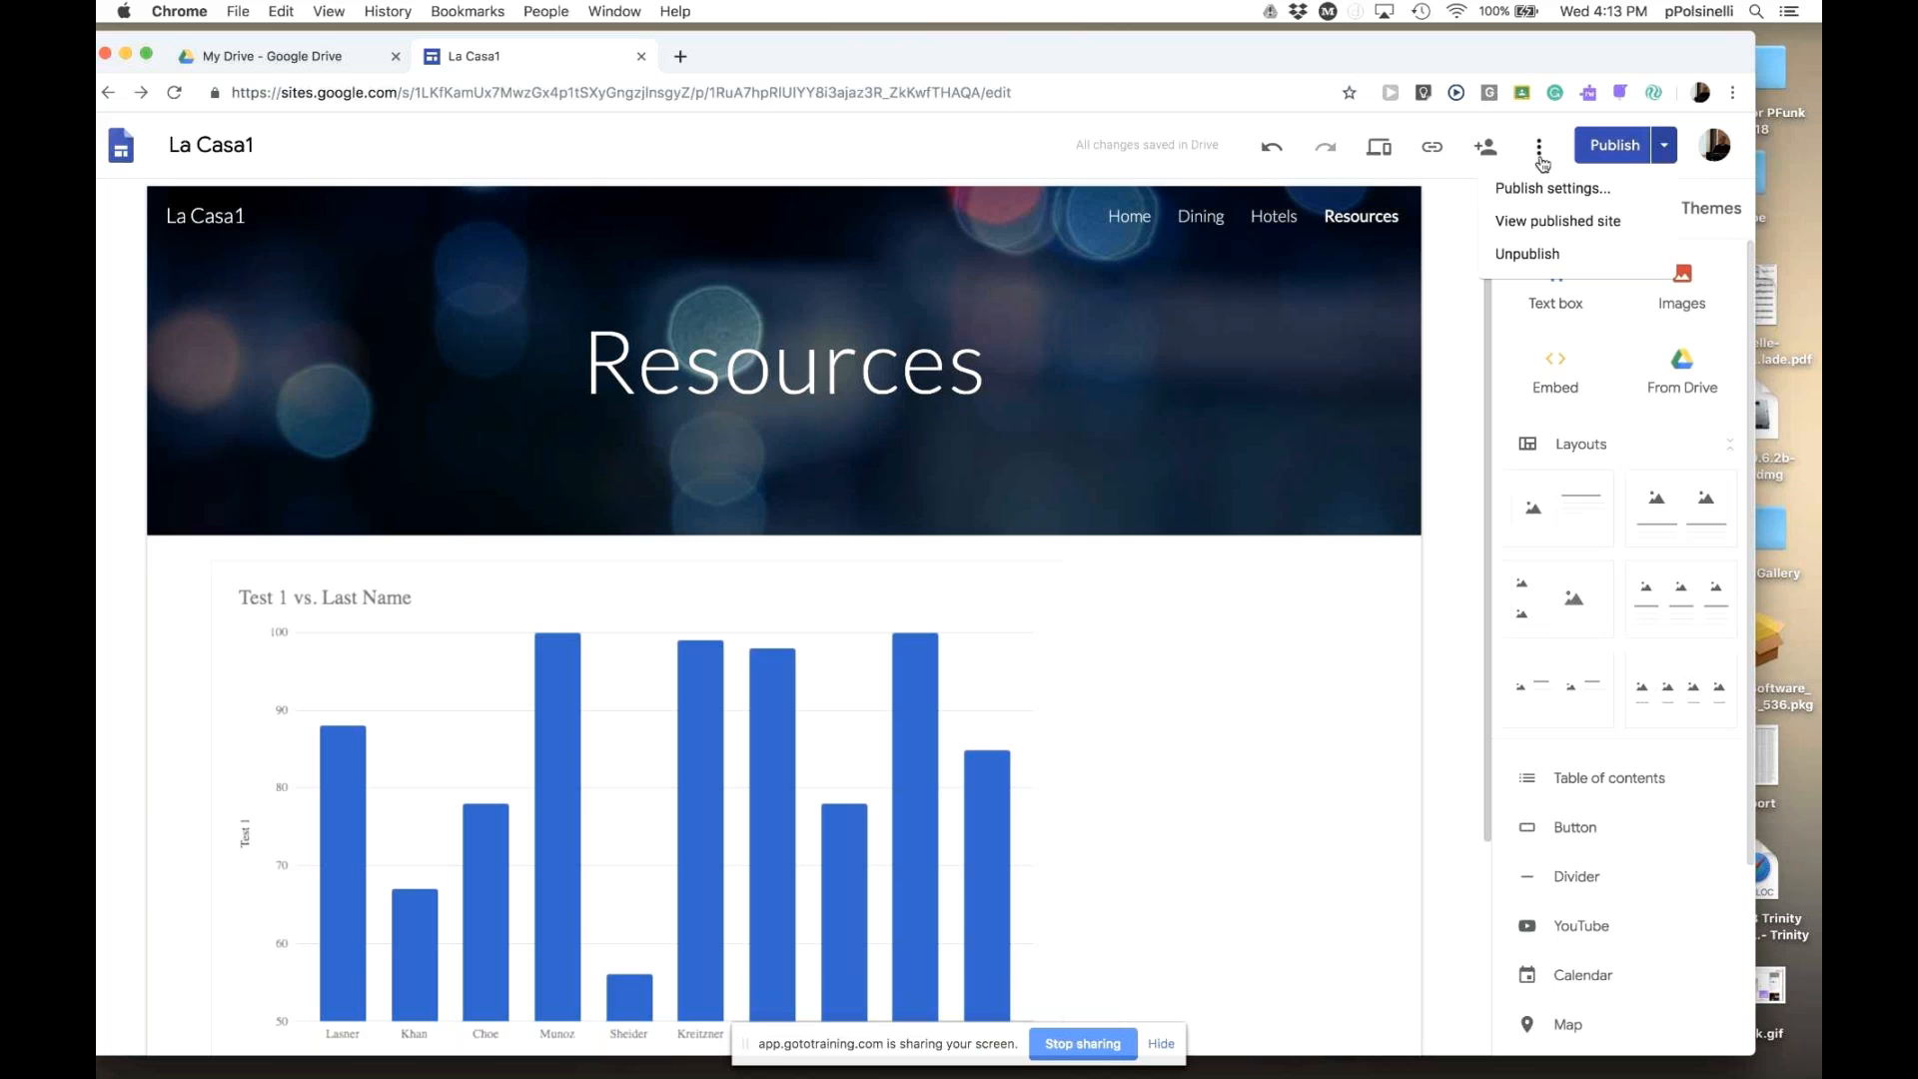
- View the live La Casa1 Resources page in a new tab and copy its URL
{"action": "left_click", "coordinate": [1531, 226]}
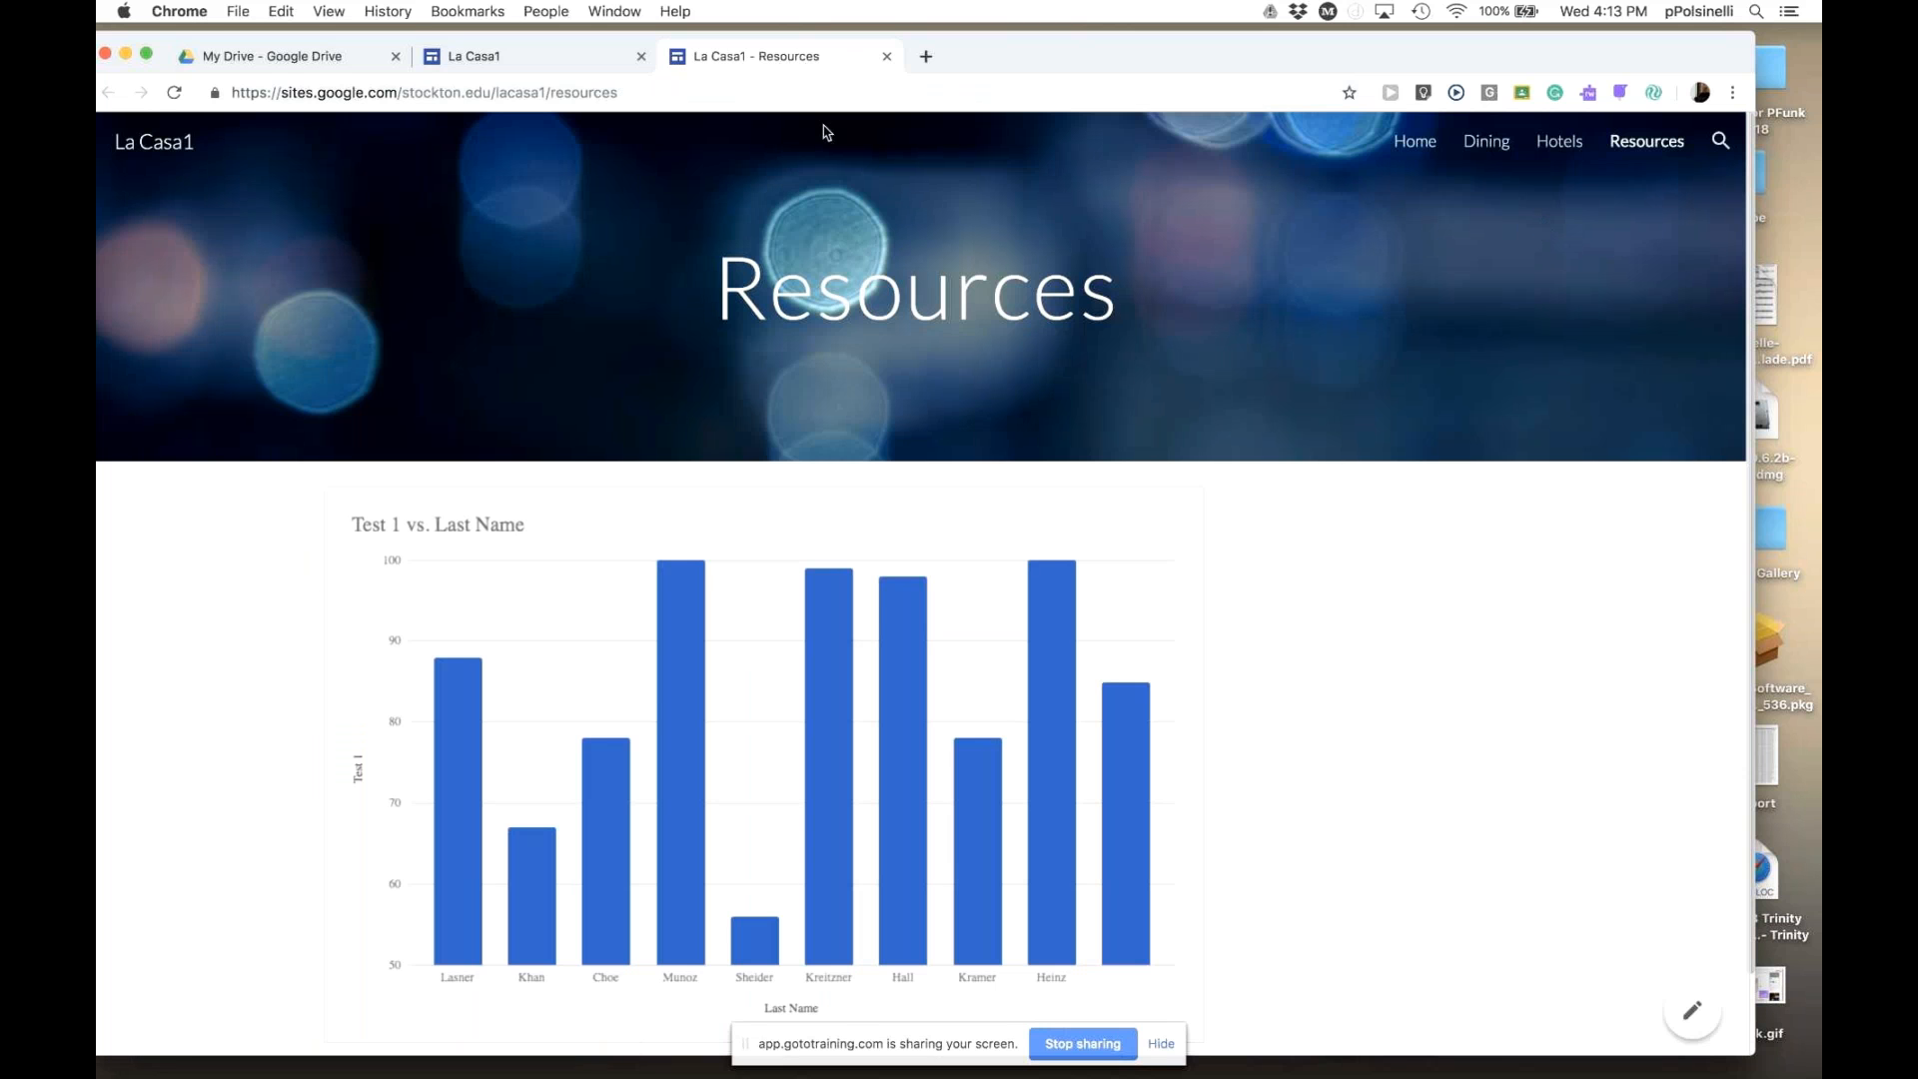
{"action": "left_click", "coordinate": [656, 93]}
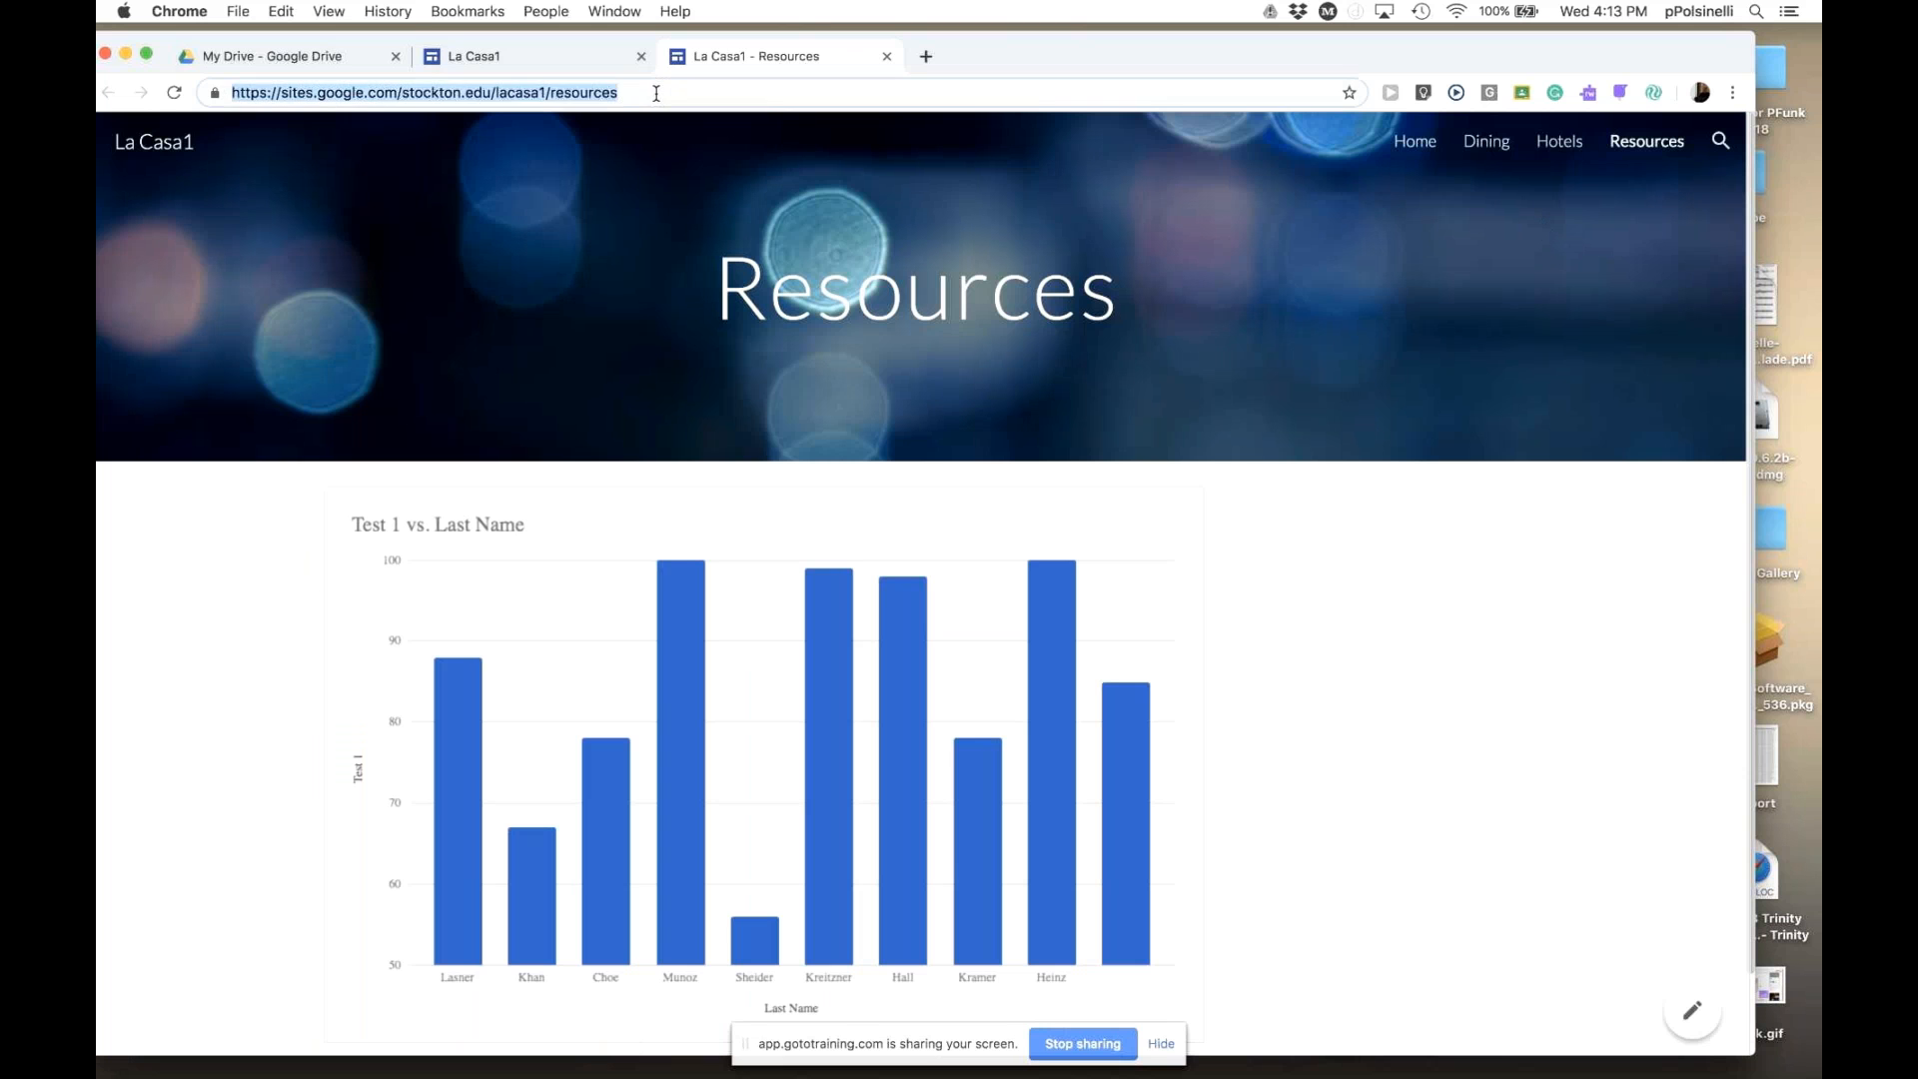
{"action": "left_click_drag", "start_coordinate": [656, 93], "coordinate": [220, 90]}
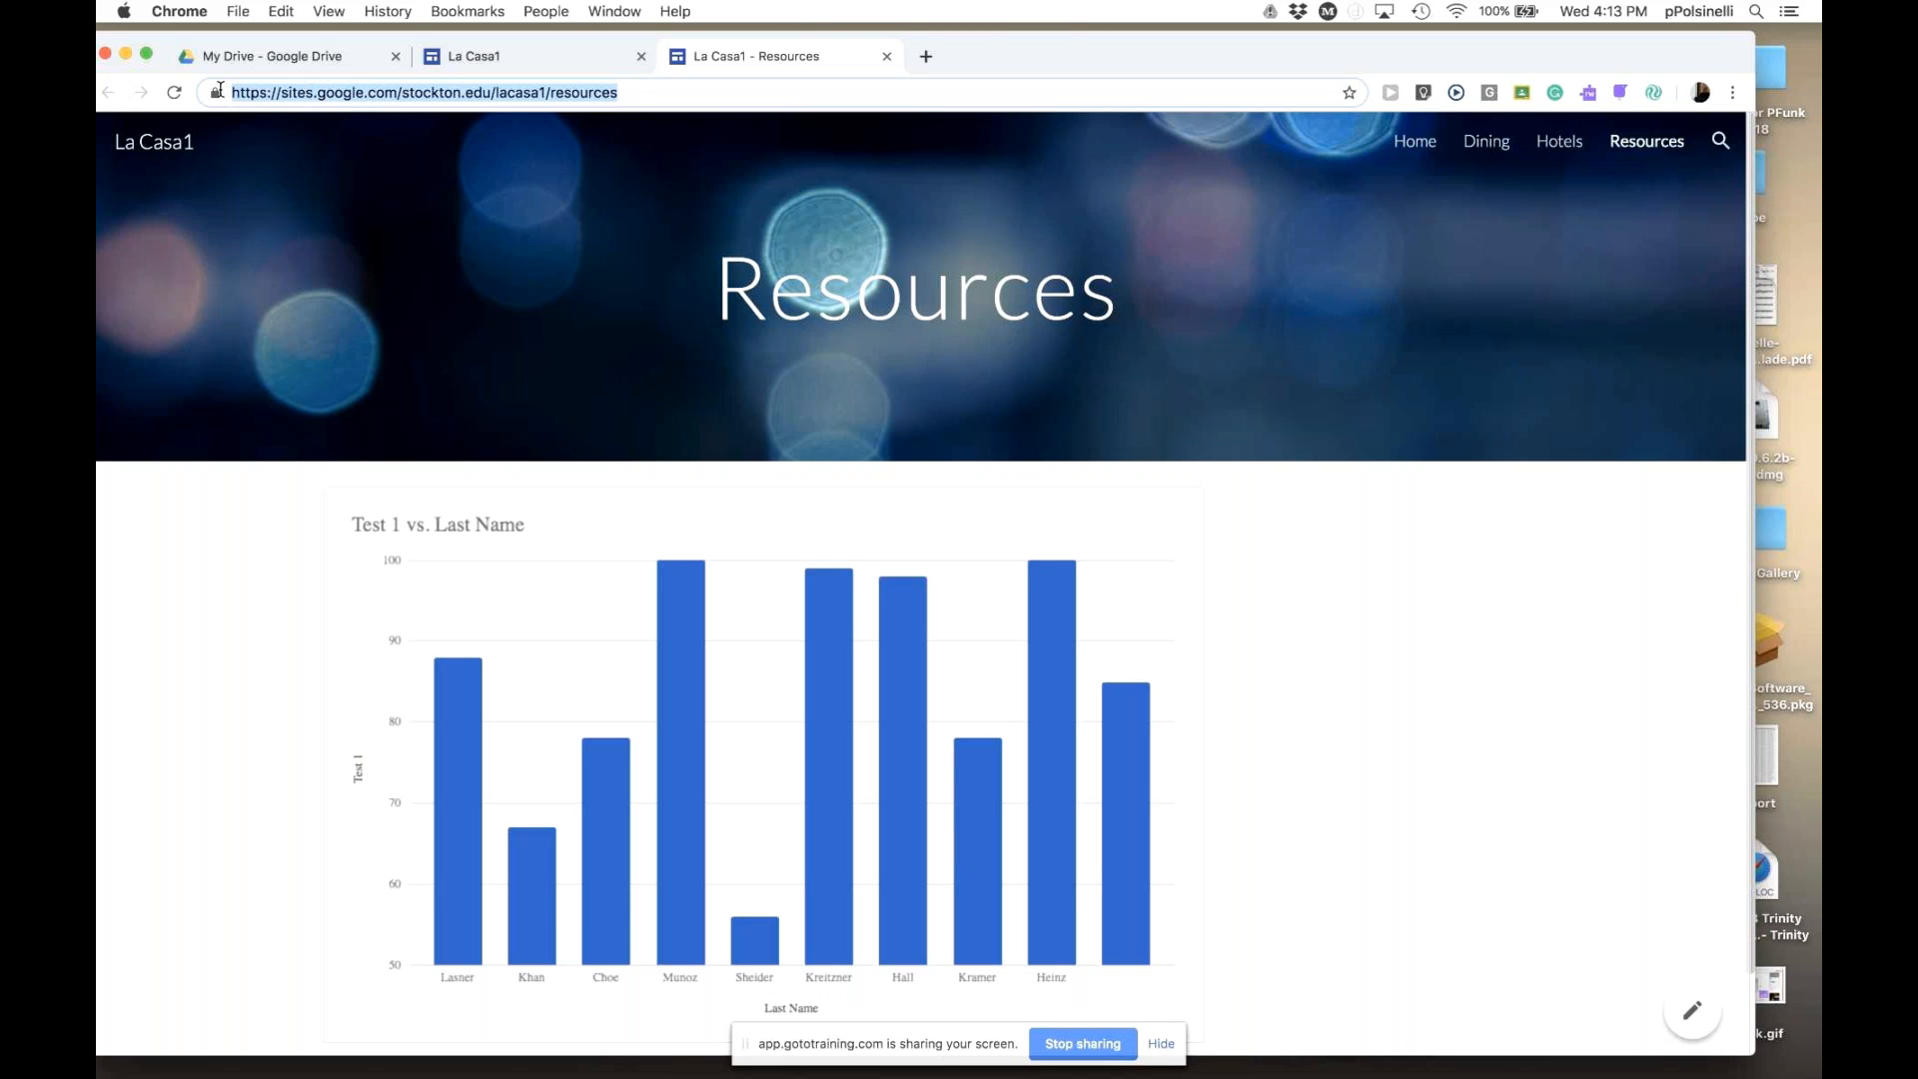
{"action": "right_click", "coordinate": [608, 92]}
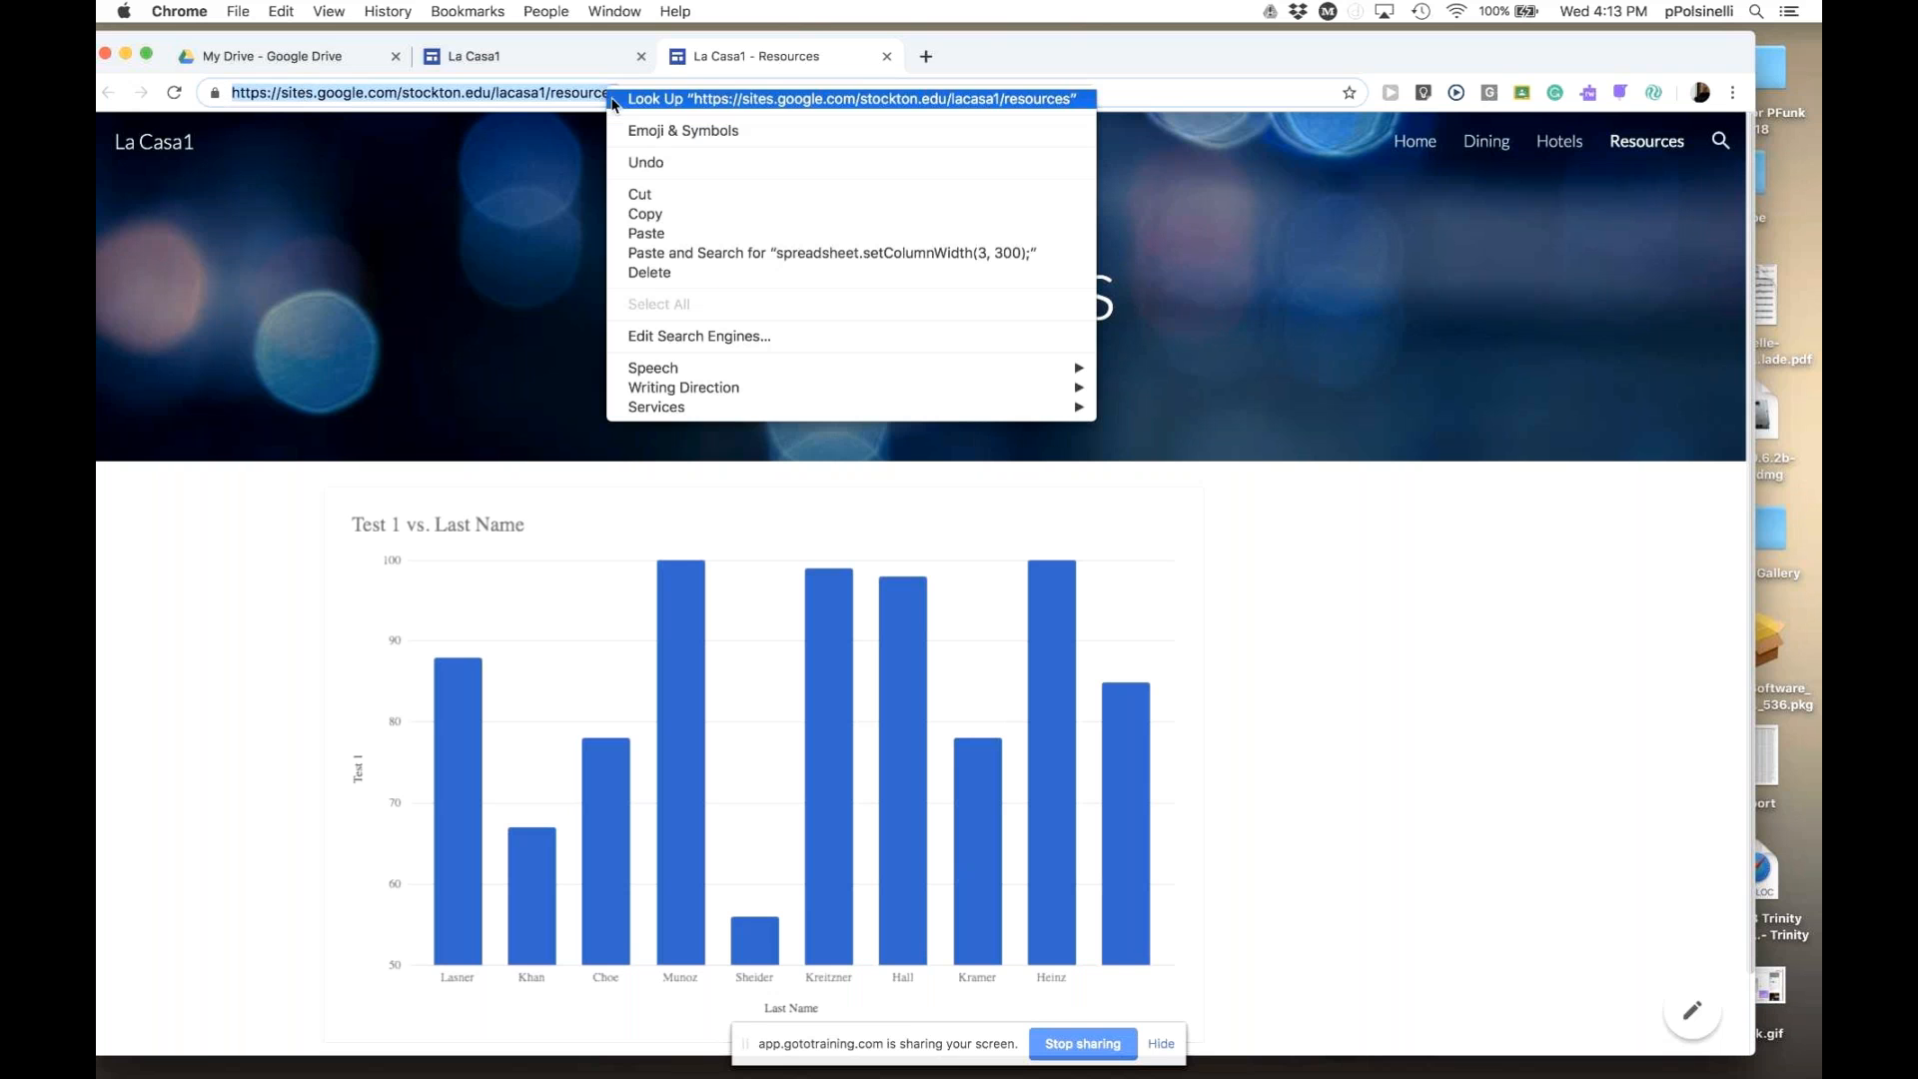
{"action": "left_click", "coordinate": [665, 214]}
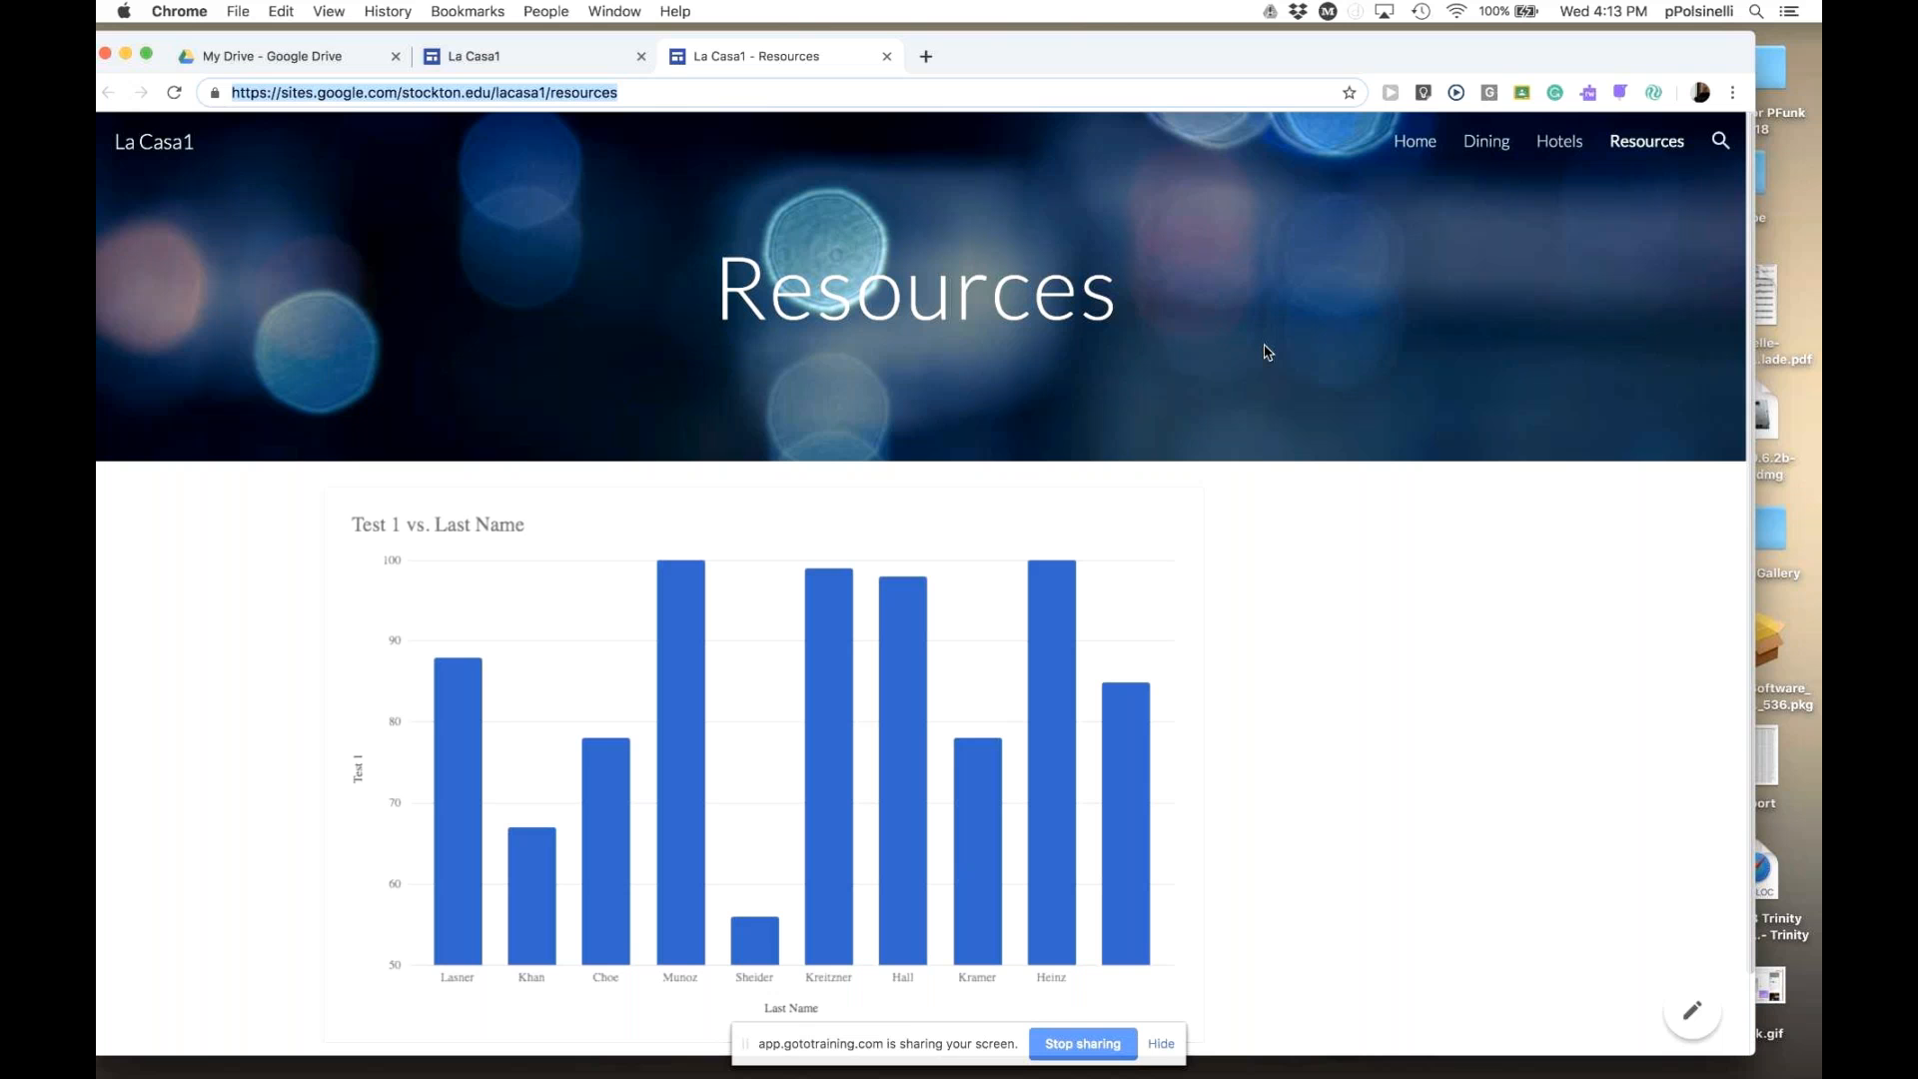
{"action": "left_click_drag", "start_coordinate": [647, 92], "coordinate": [228, 92]}
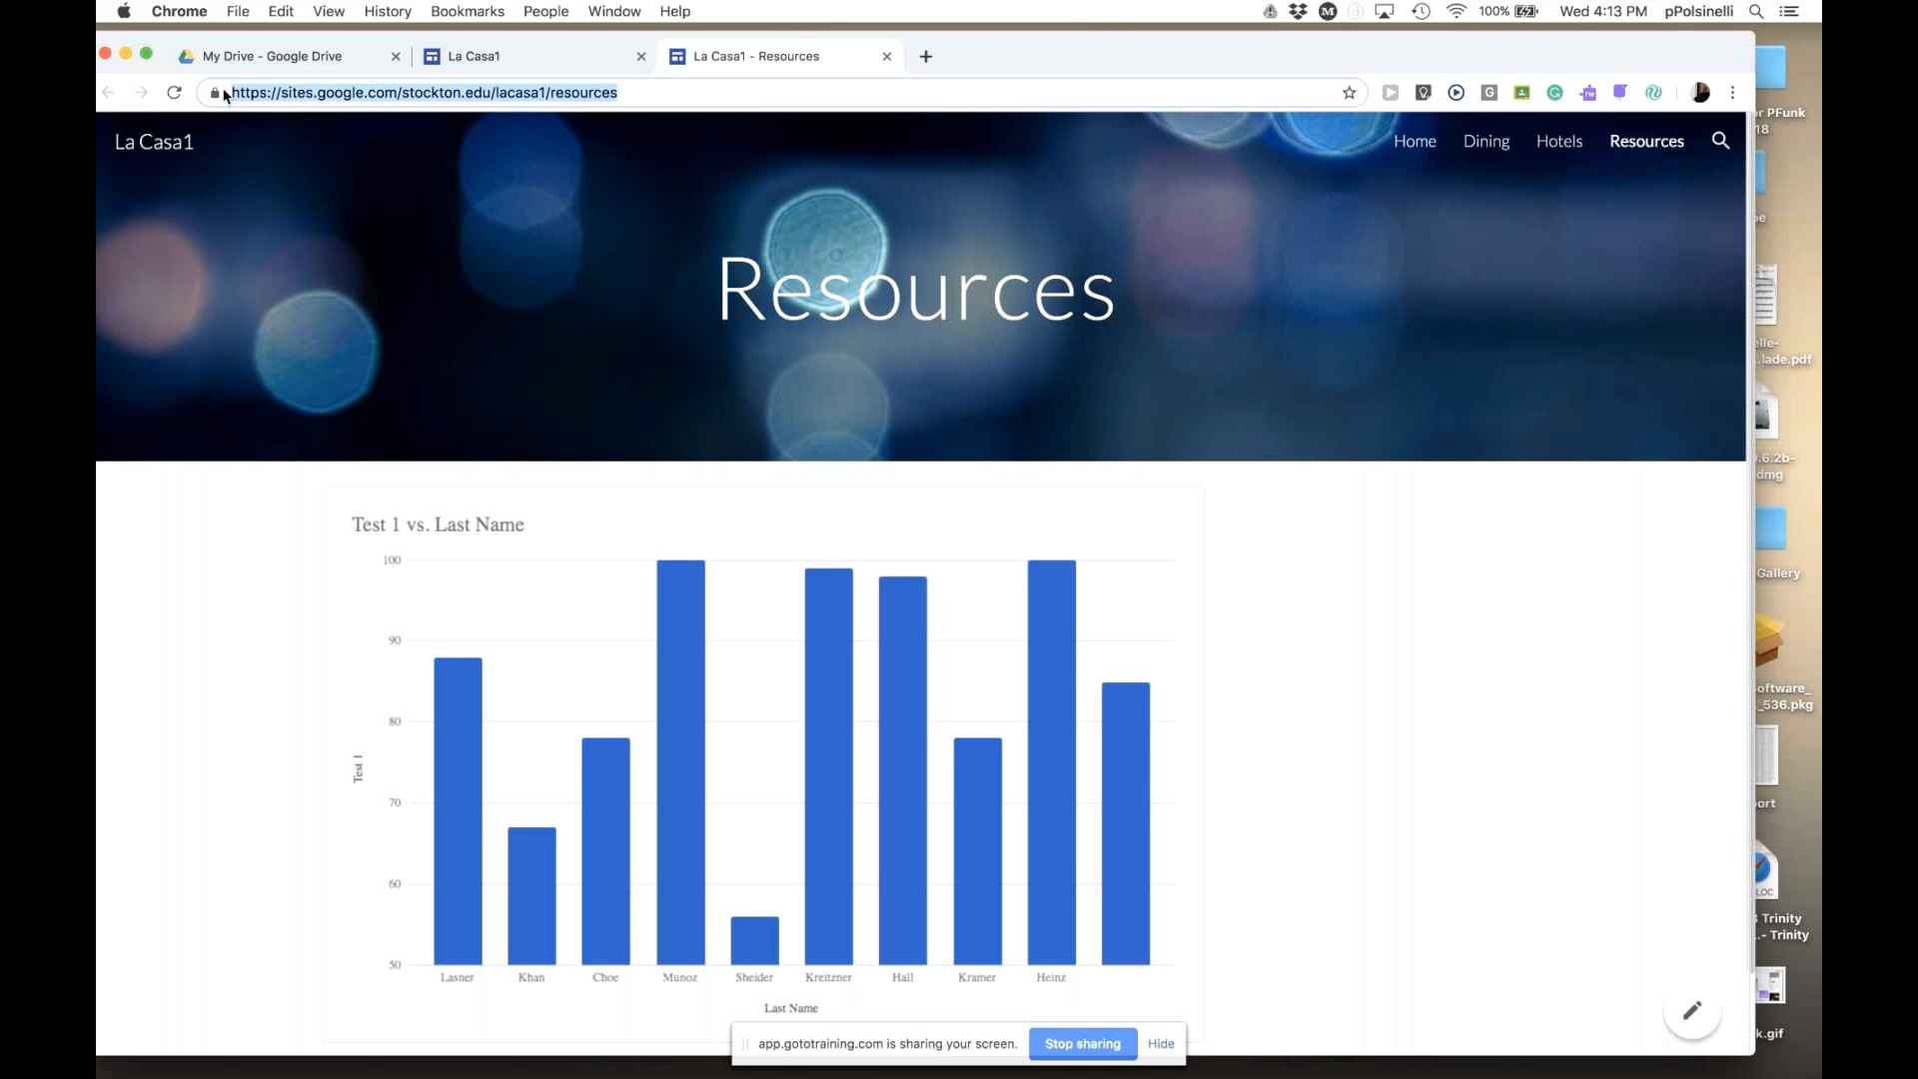
{"action": "left_click", "coordinate": [647, 93]}
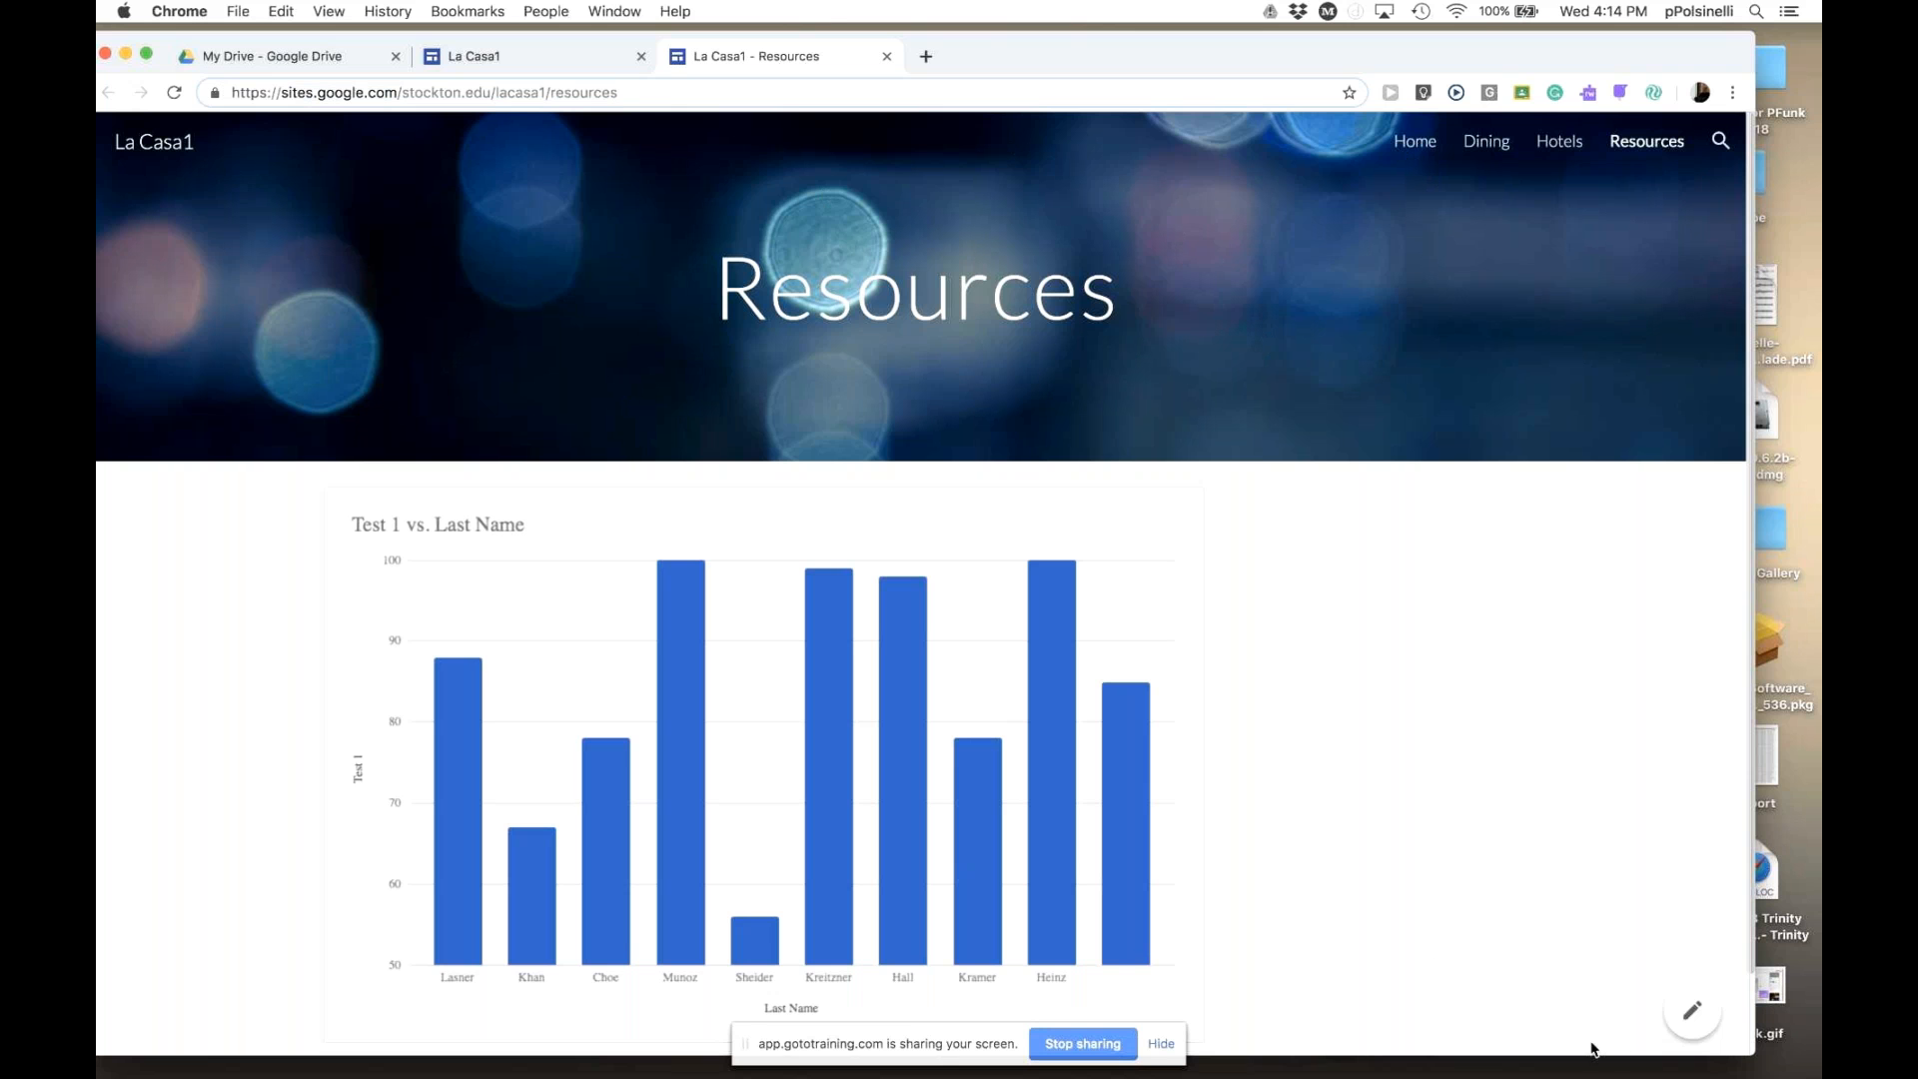
- Return to the editor and save draft access as restricted to specific people
{"action": "left_click", "coordinate": [1695, 1012]}
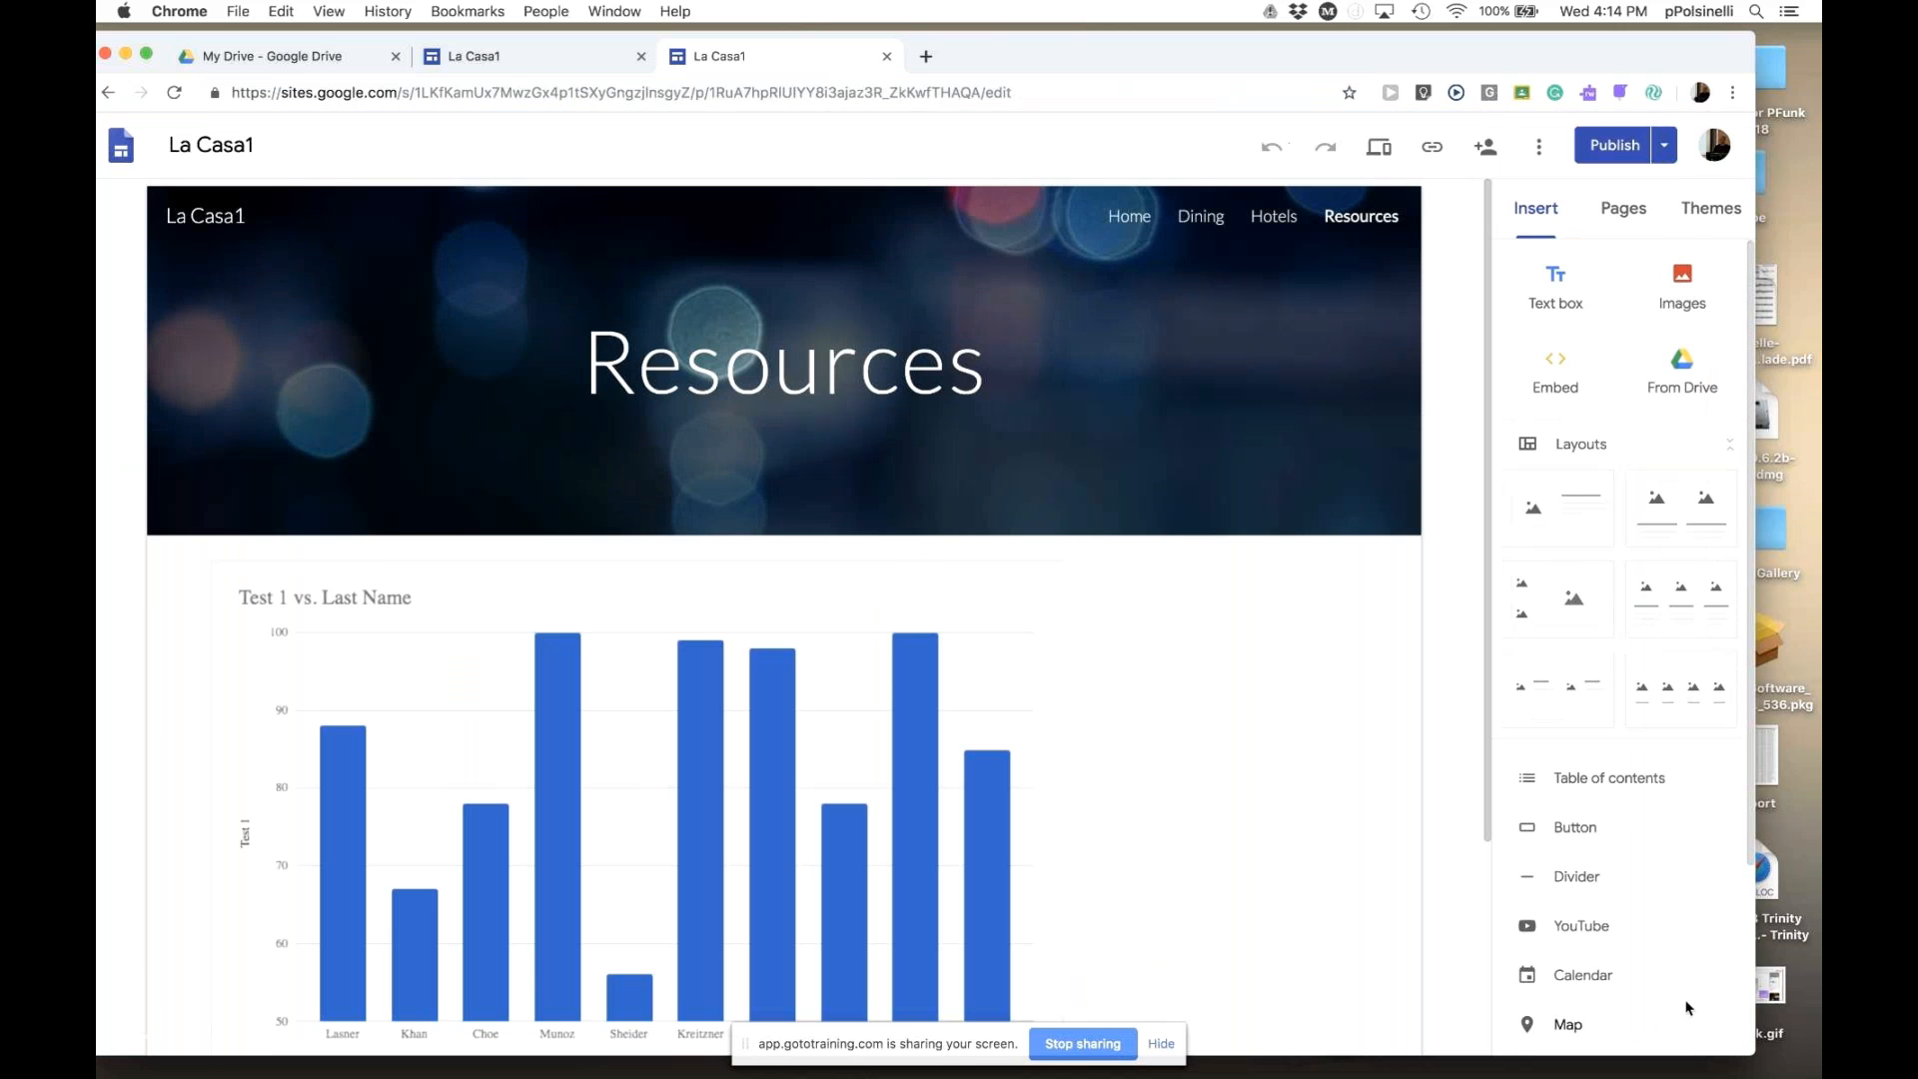
{"action": "left_click_drag", "start_coordinate": [1486, 824], "coordinate": [1487, 727]}
{"action": "left_click", "coordinate": [1486, 150]}
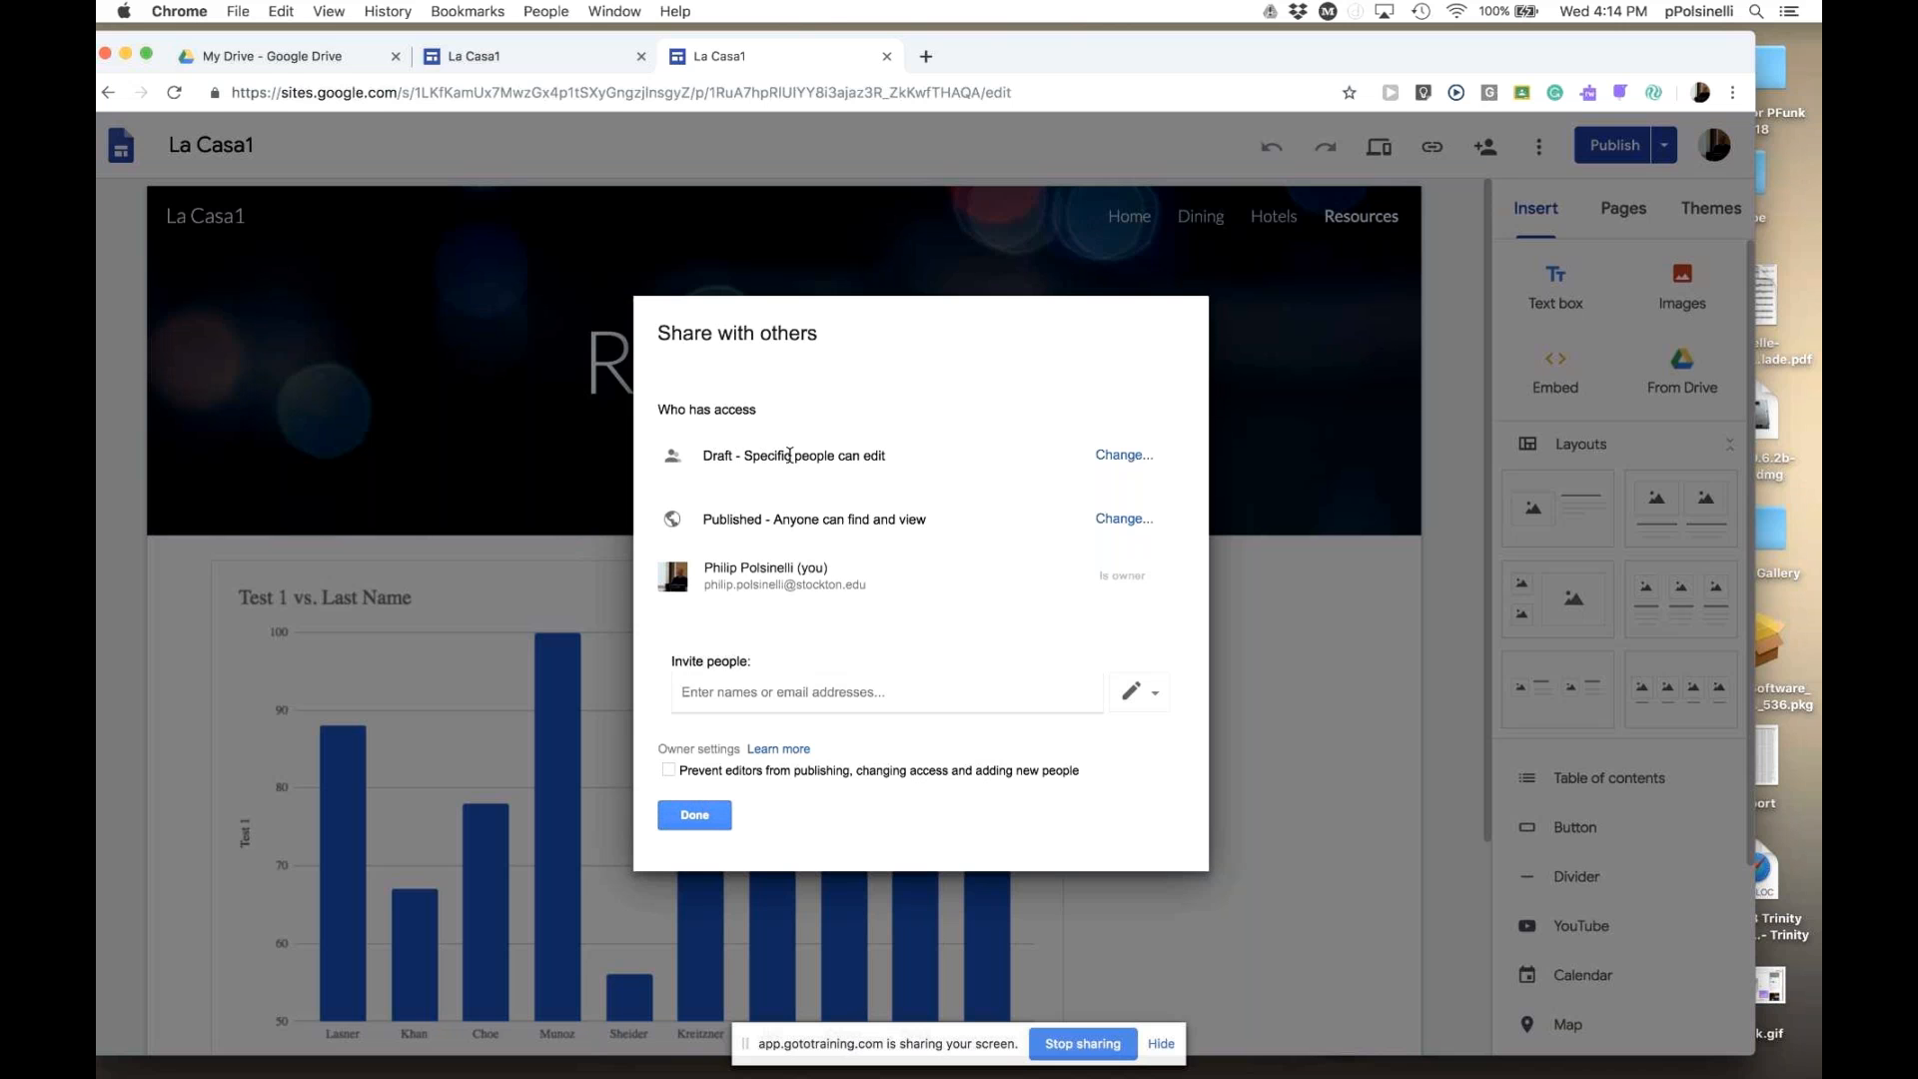
{"action": "left_click", "coordinate": [1125, 455]}
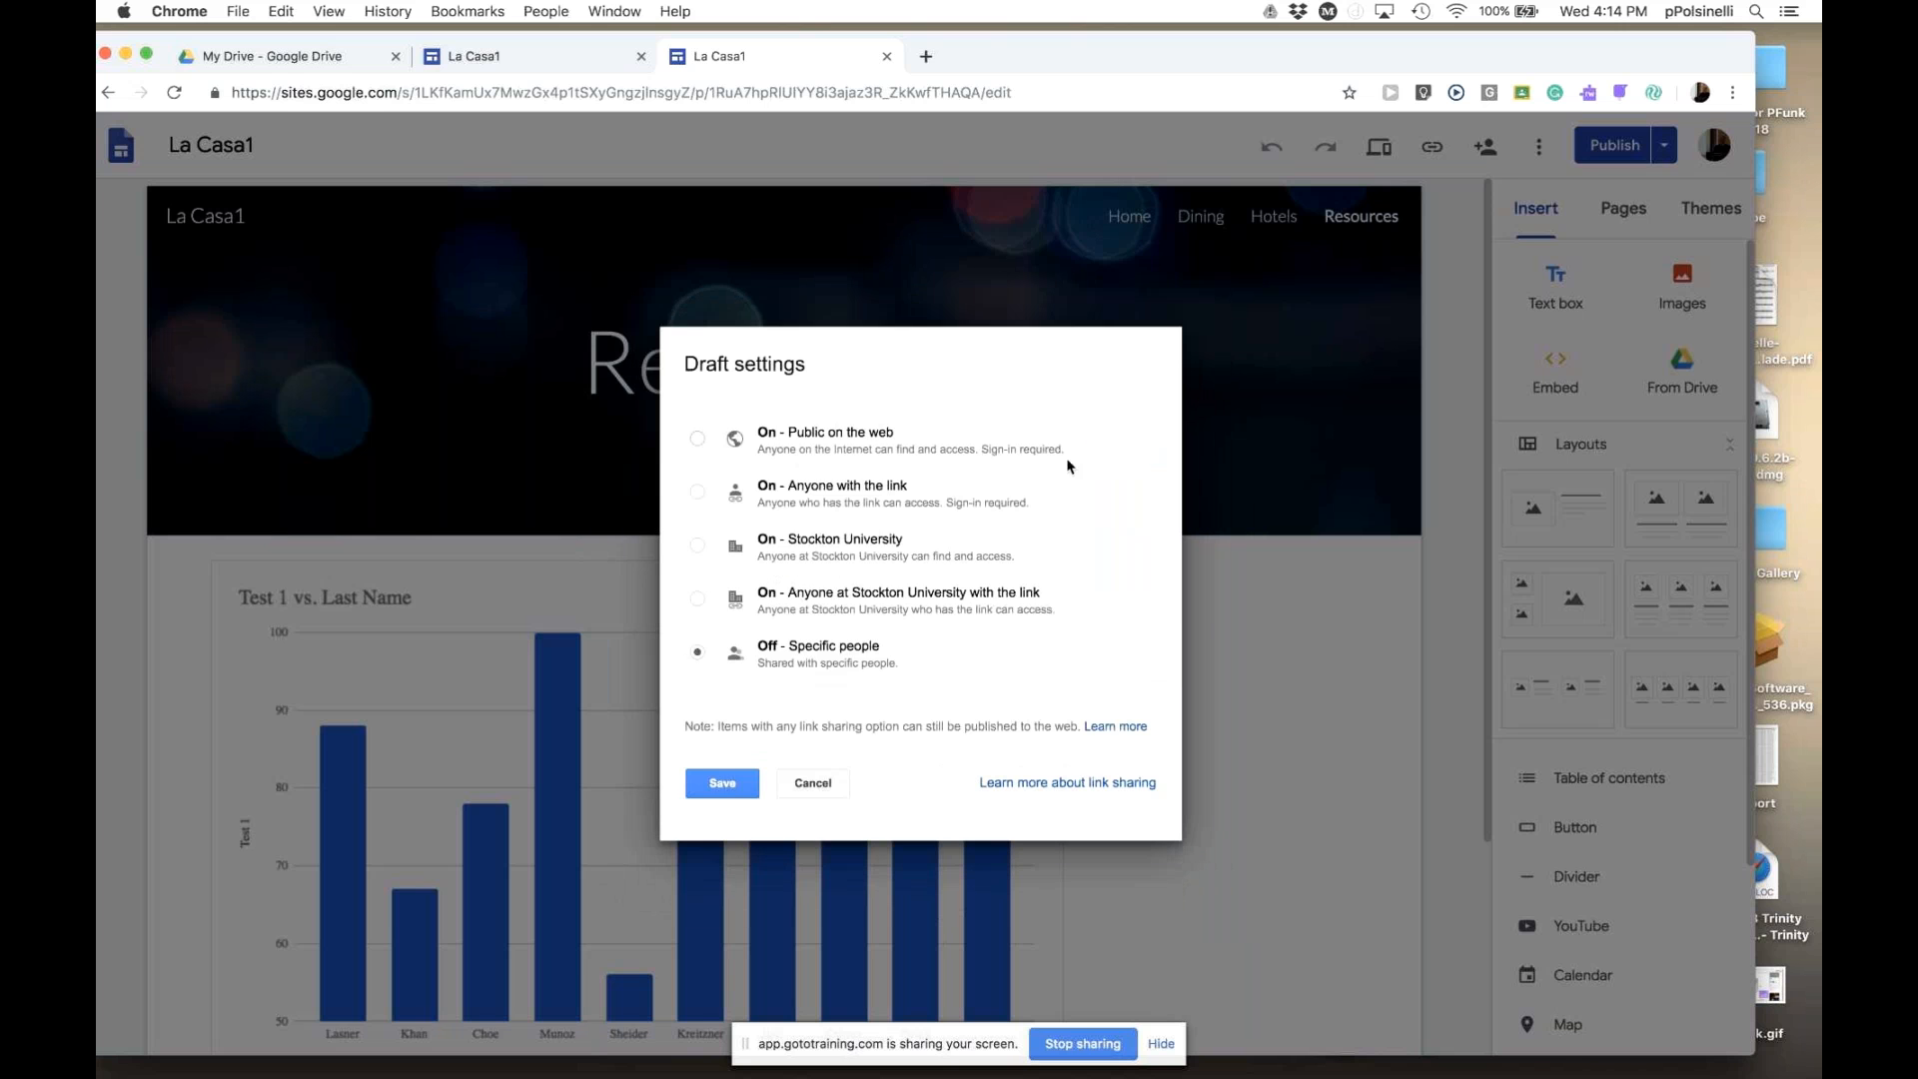
{"action": "left_click", "coordinate": [741, 790]}
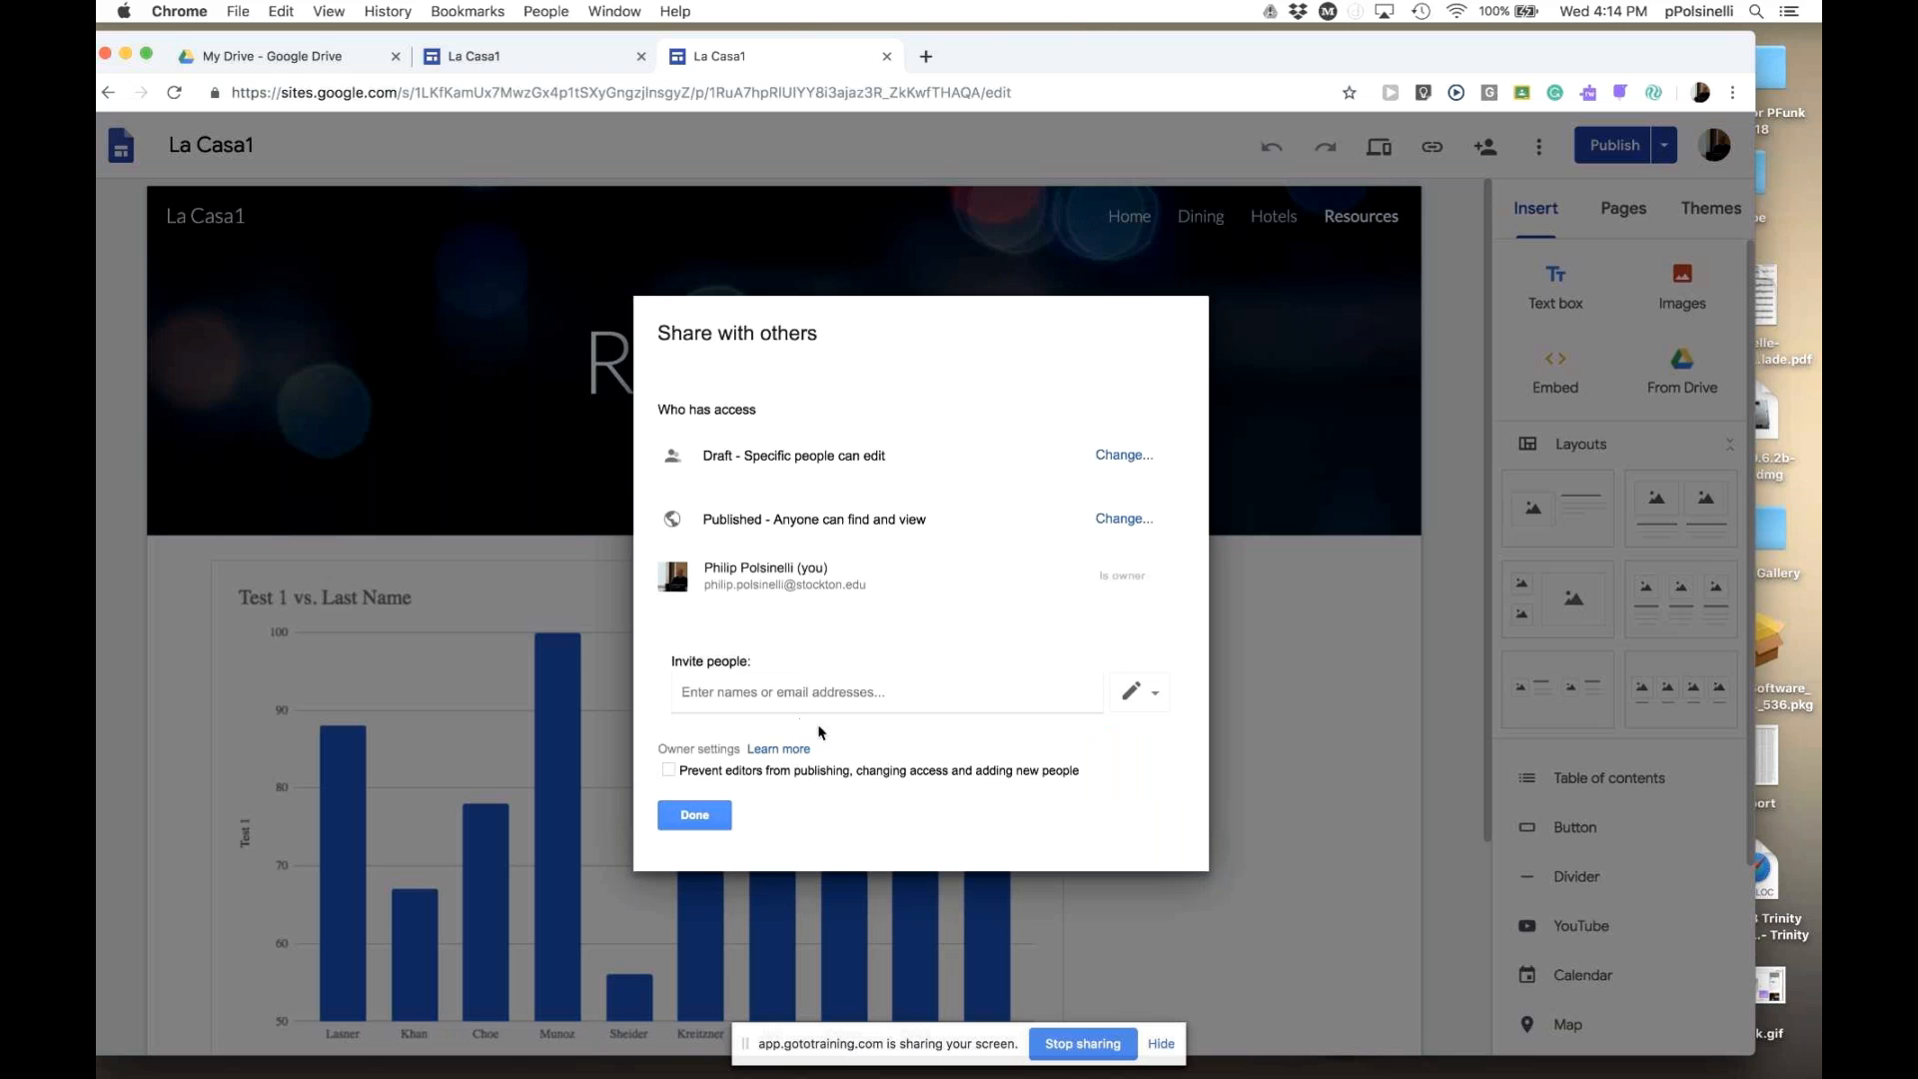
- Add a colleague as an editor of La Casa1 without sending an invitation email
{"action": "left_click", "coordinate": [739, 693]}
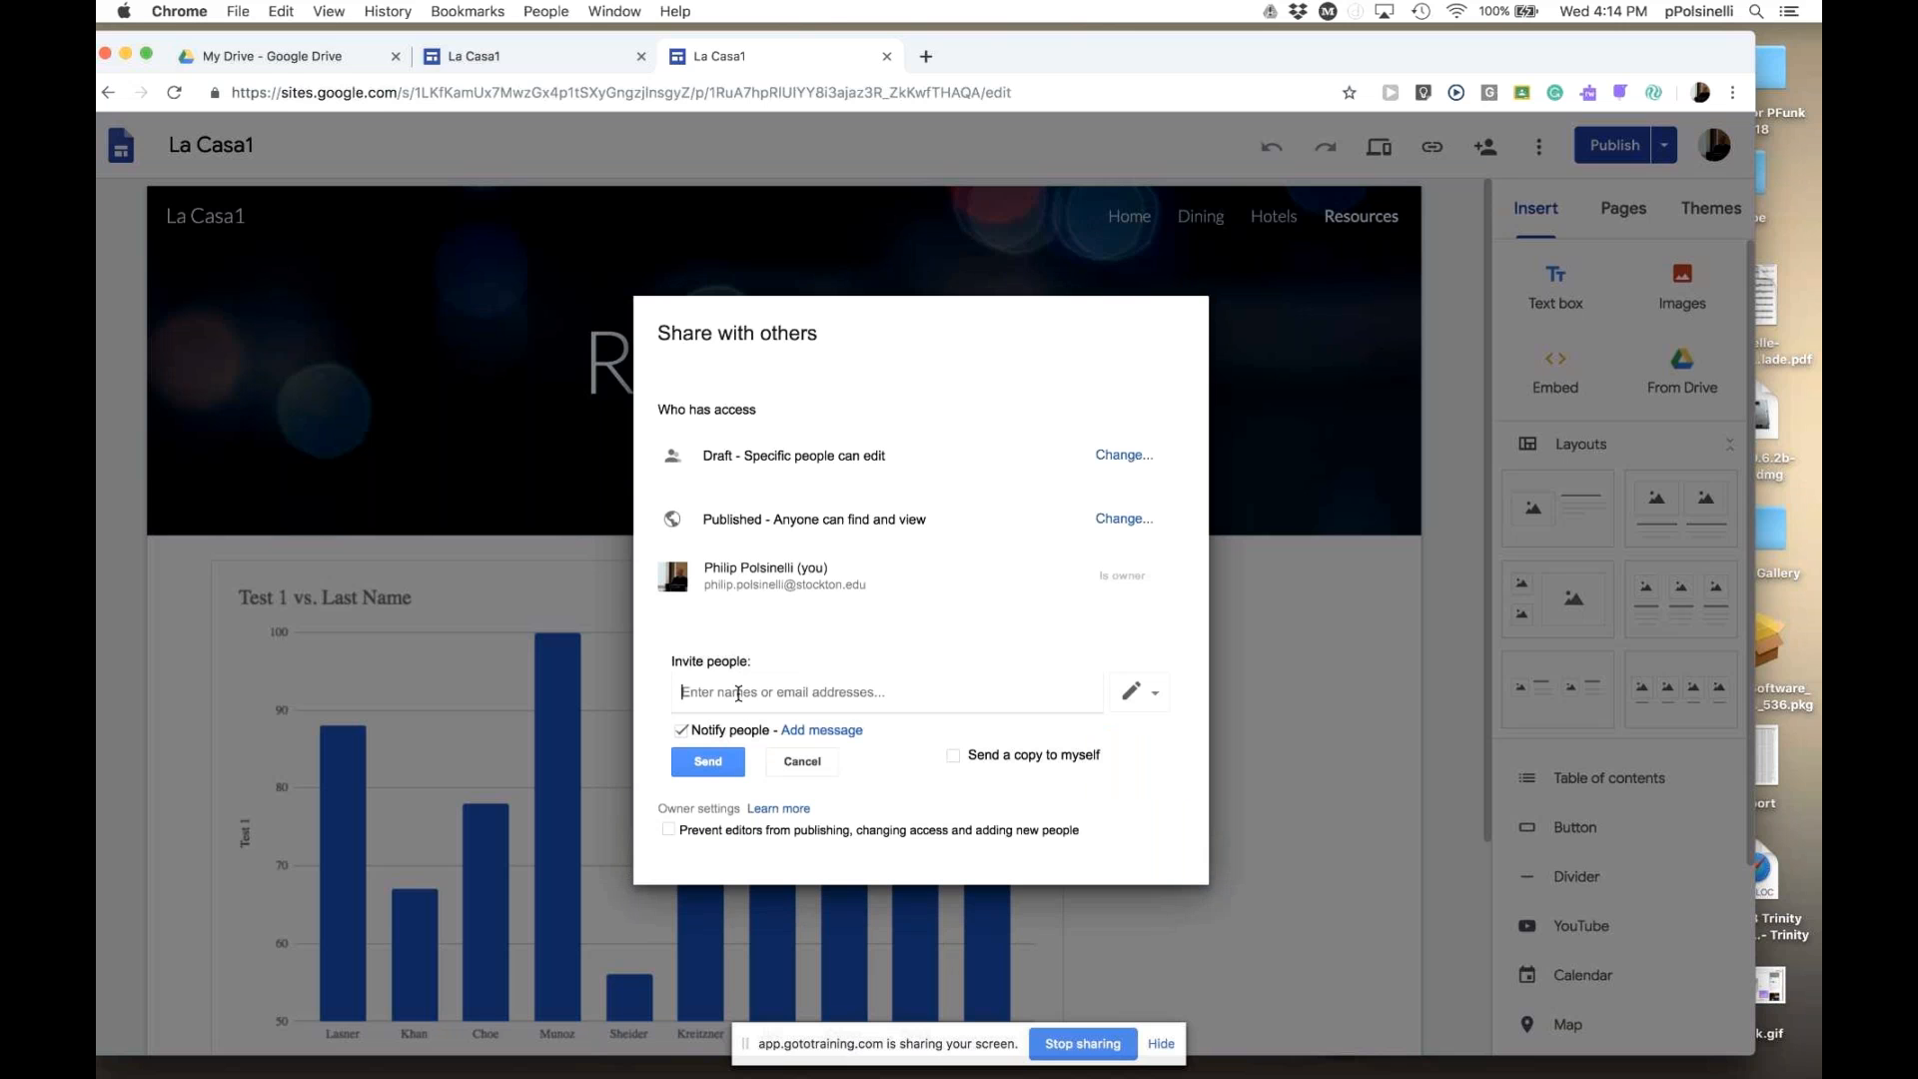
{"action": "type", "text": "fai"}
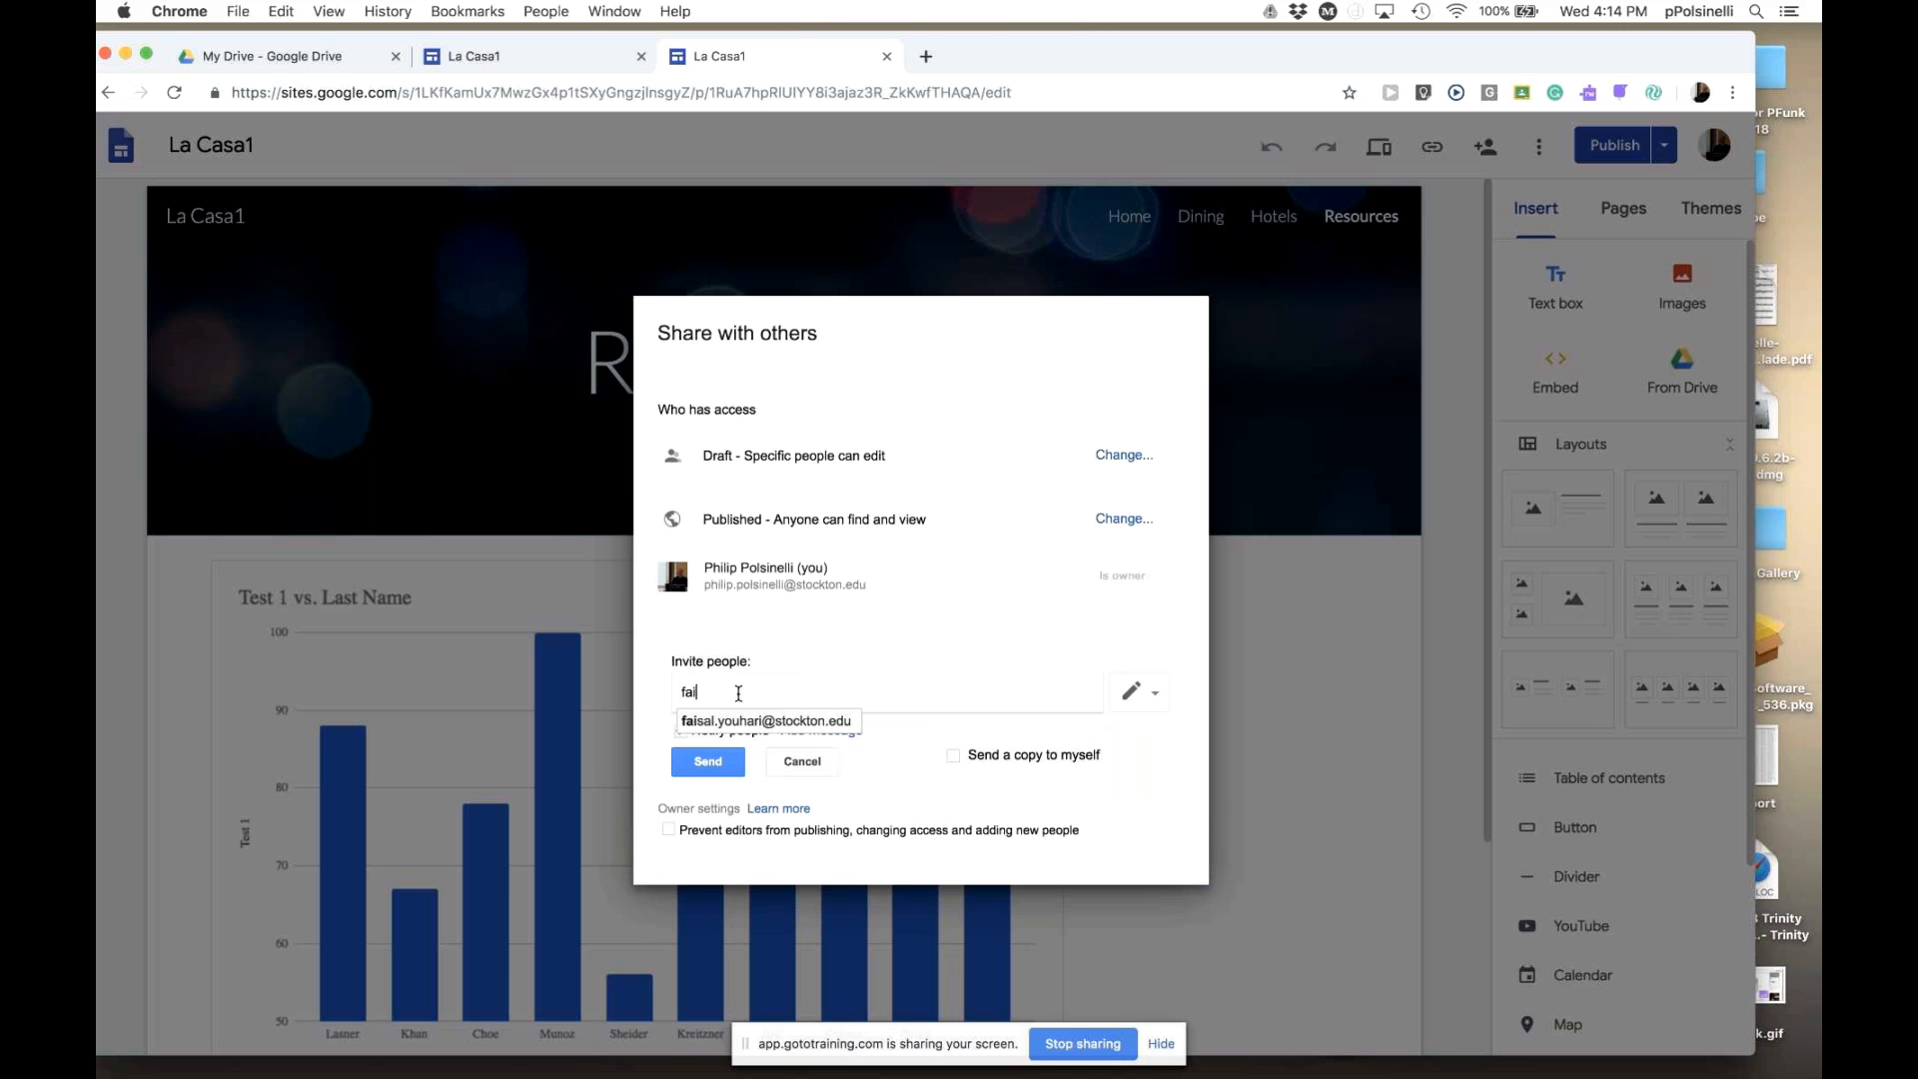
{"action": "left_click", "coordinate": [831, 722]}
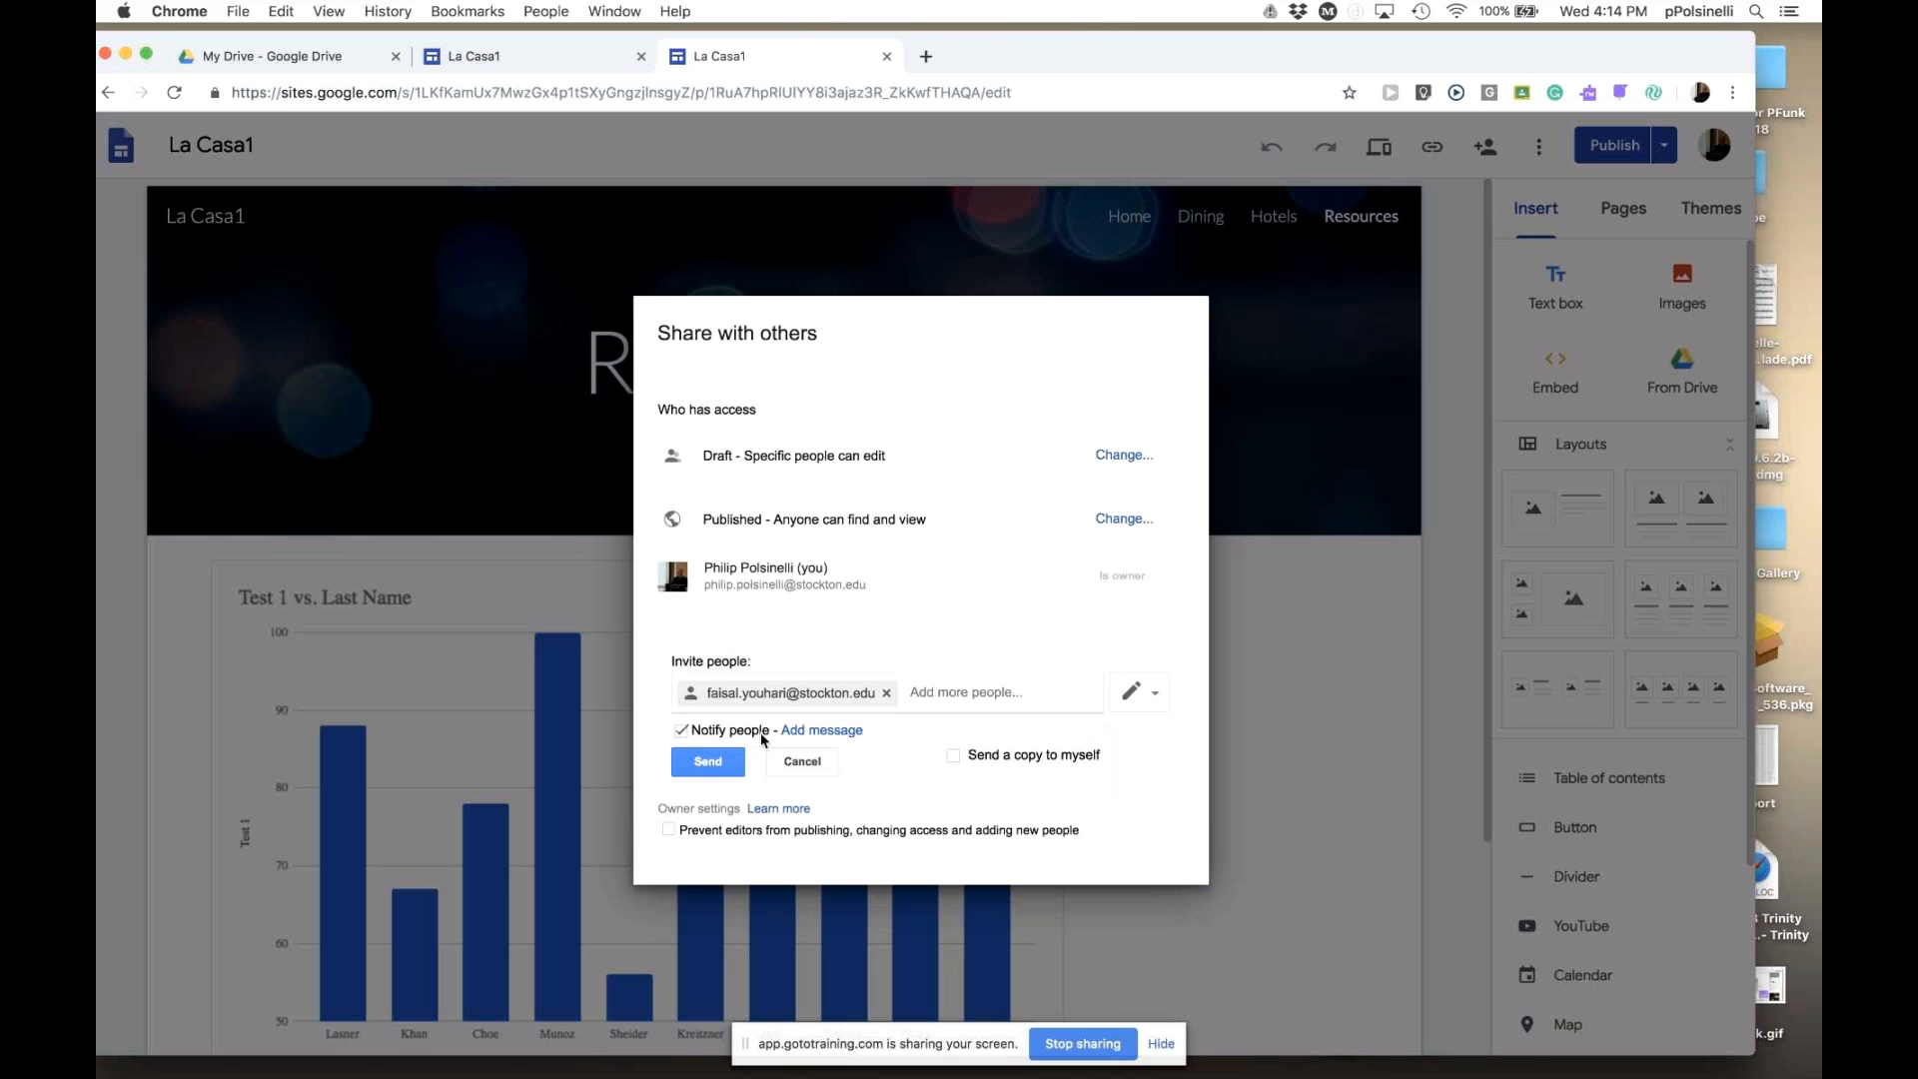
{"action": "left_click", "coordinate": [681, 733]}
{"action": "left_click", "coordinate": [709, 761]}
{"action": "left_click", "coordinate": [718, 637]}
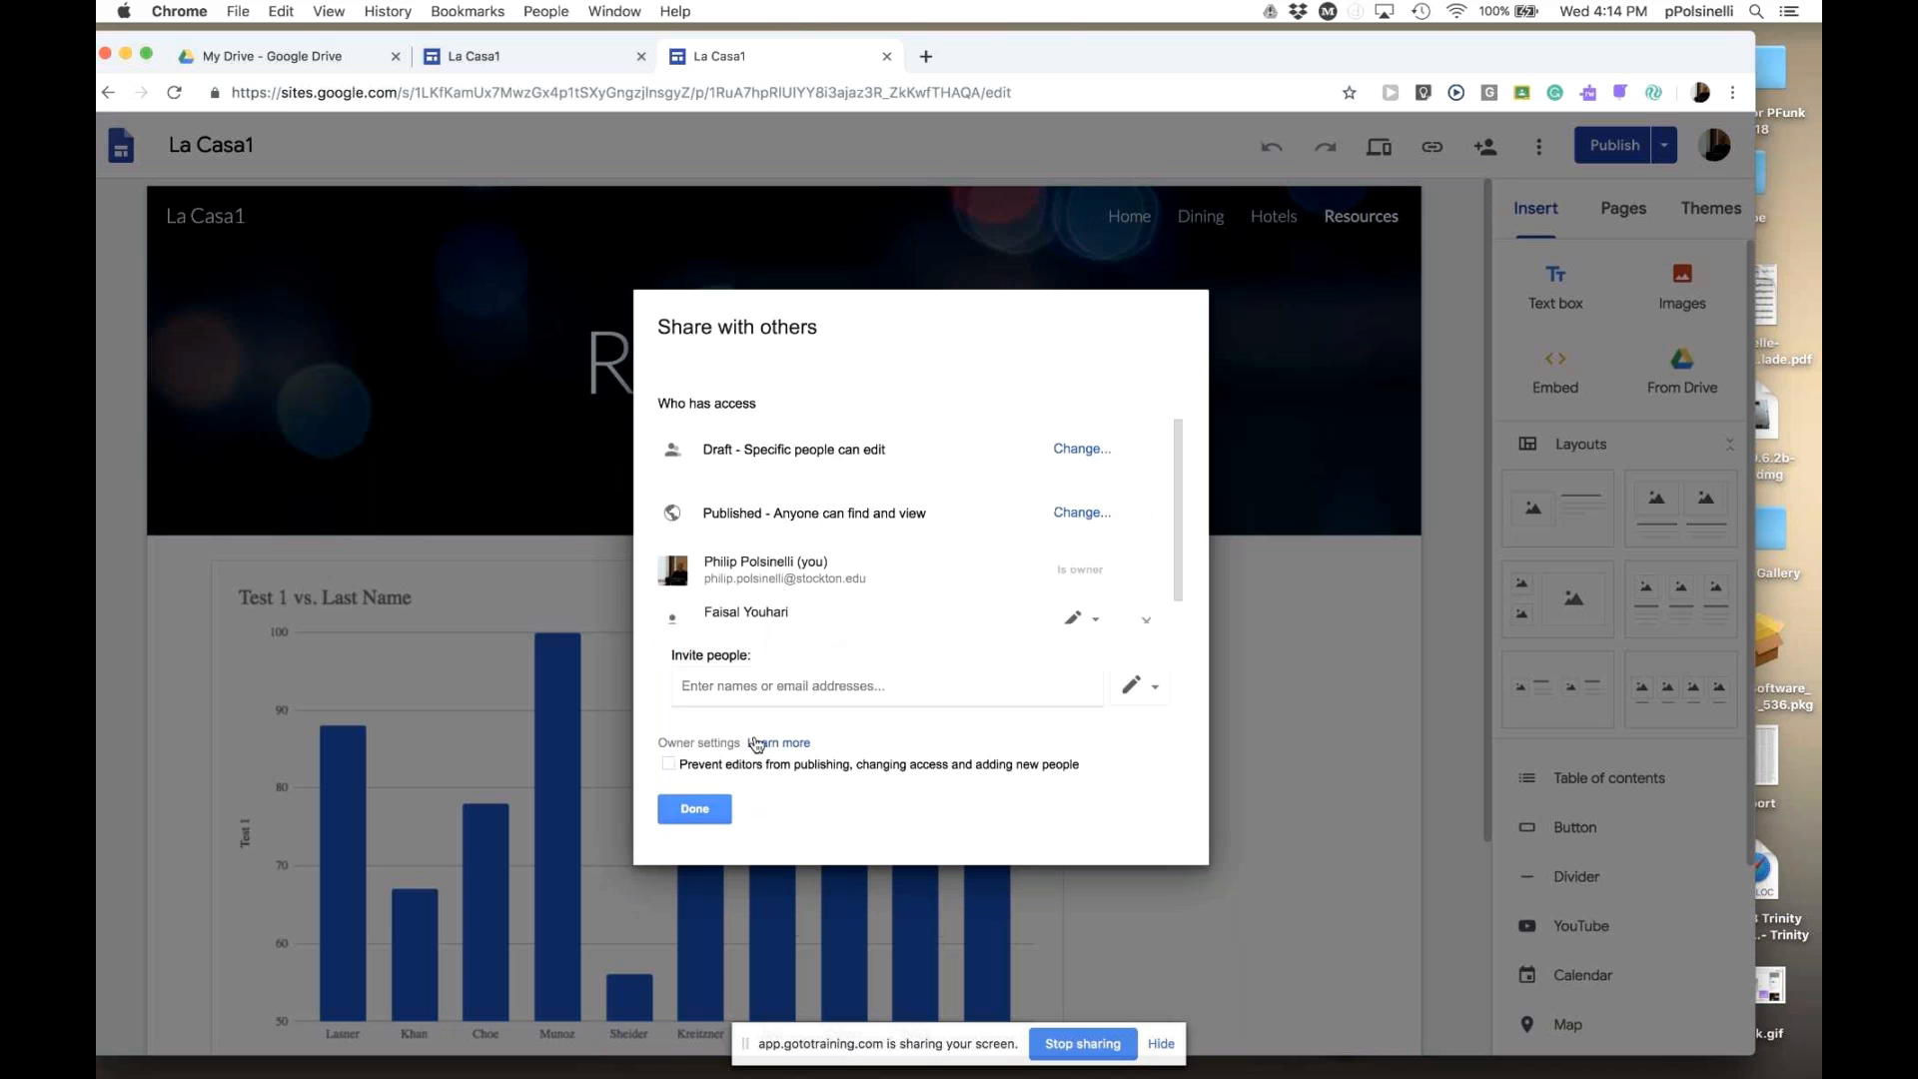
{"action": "left_click", "coordinate": [714, 818]}
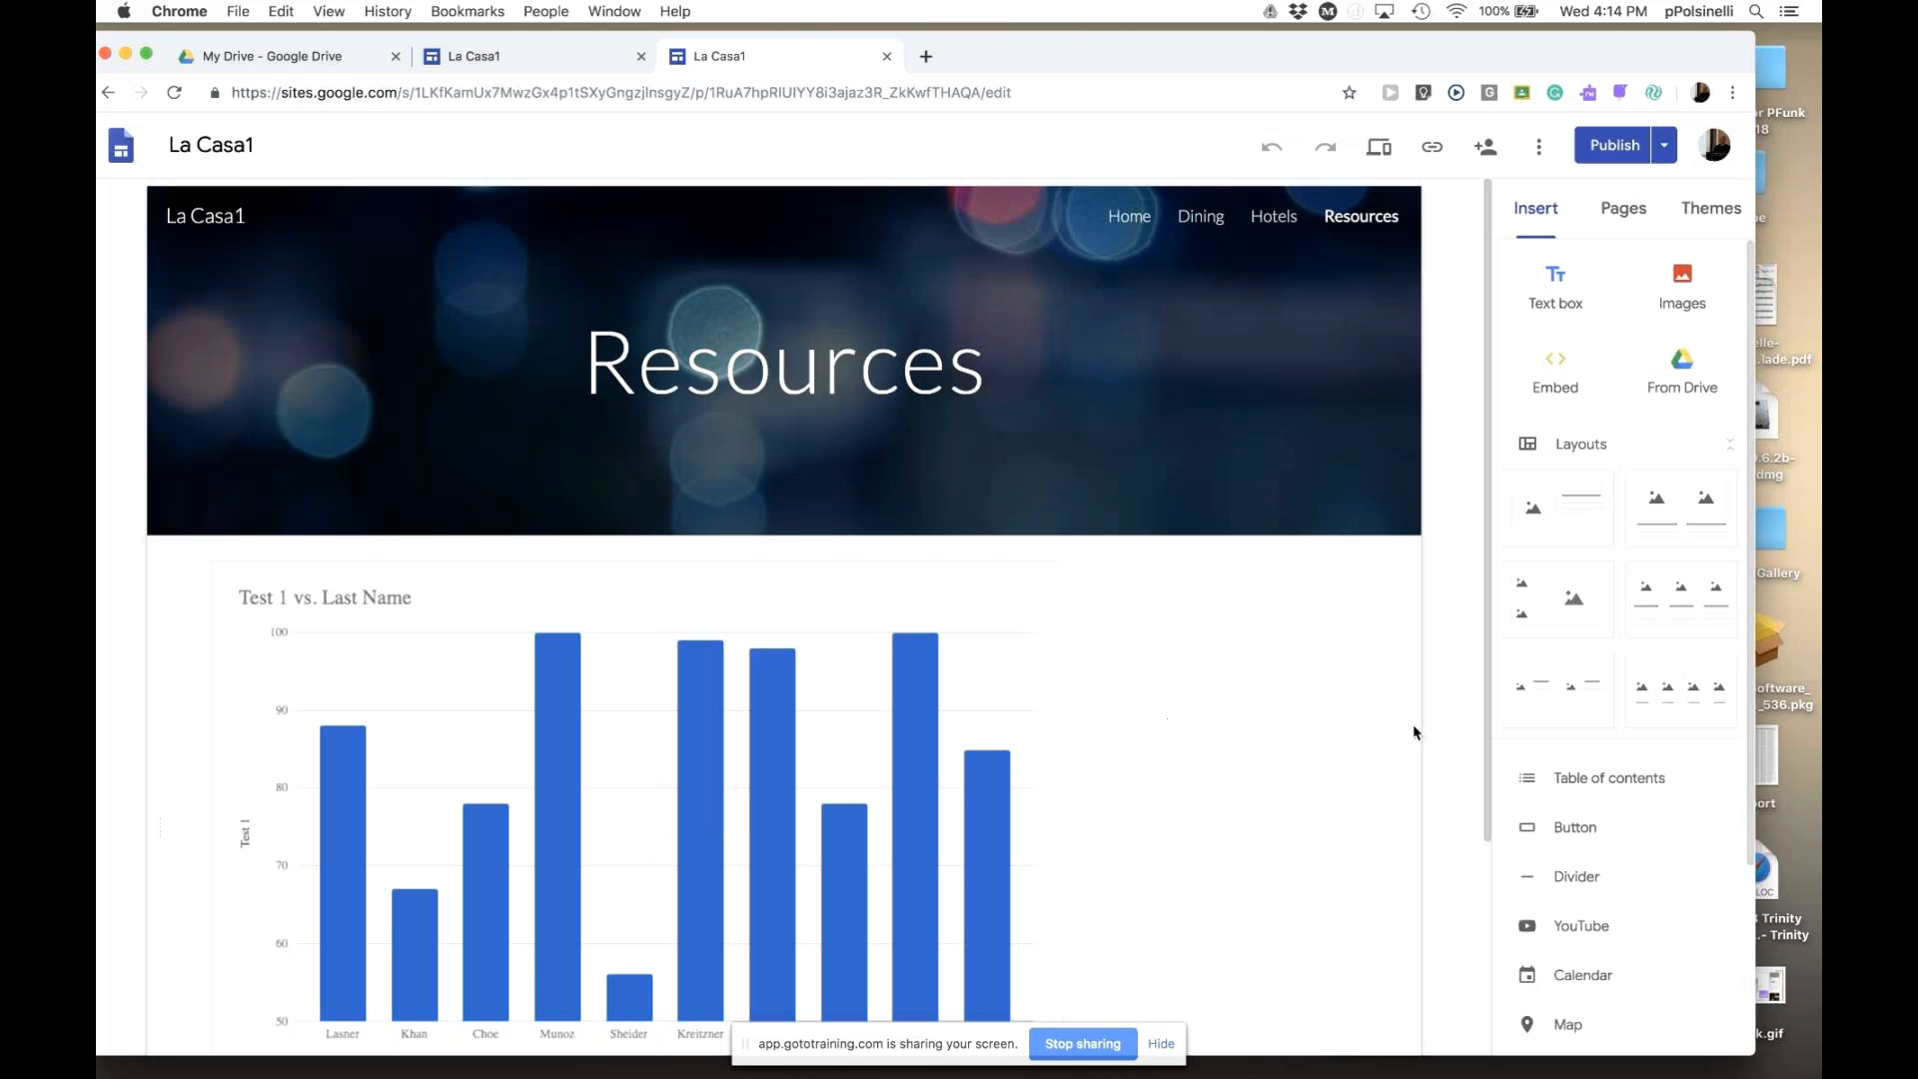
{"action": "left_click", "coordinate": [1540, 152]}
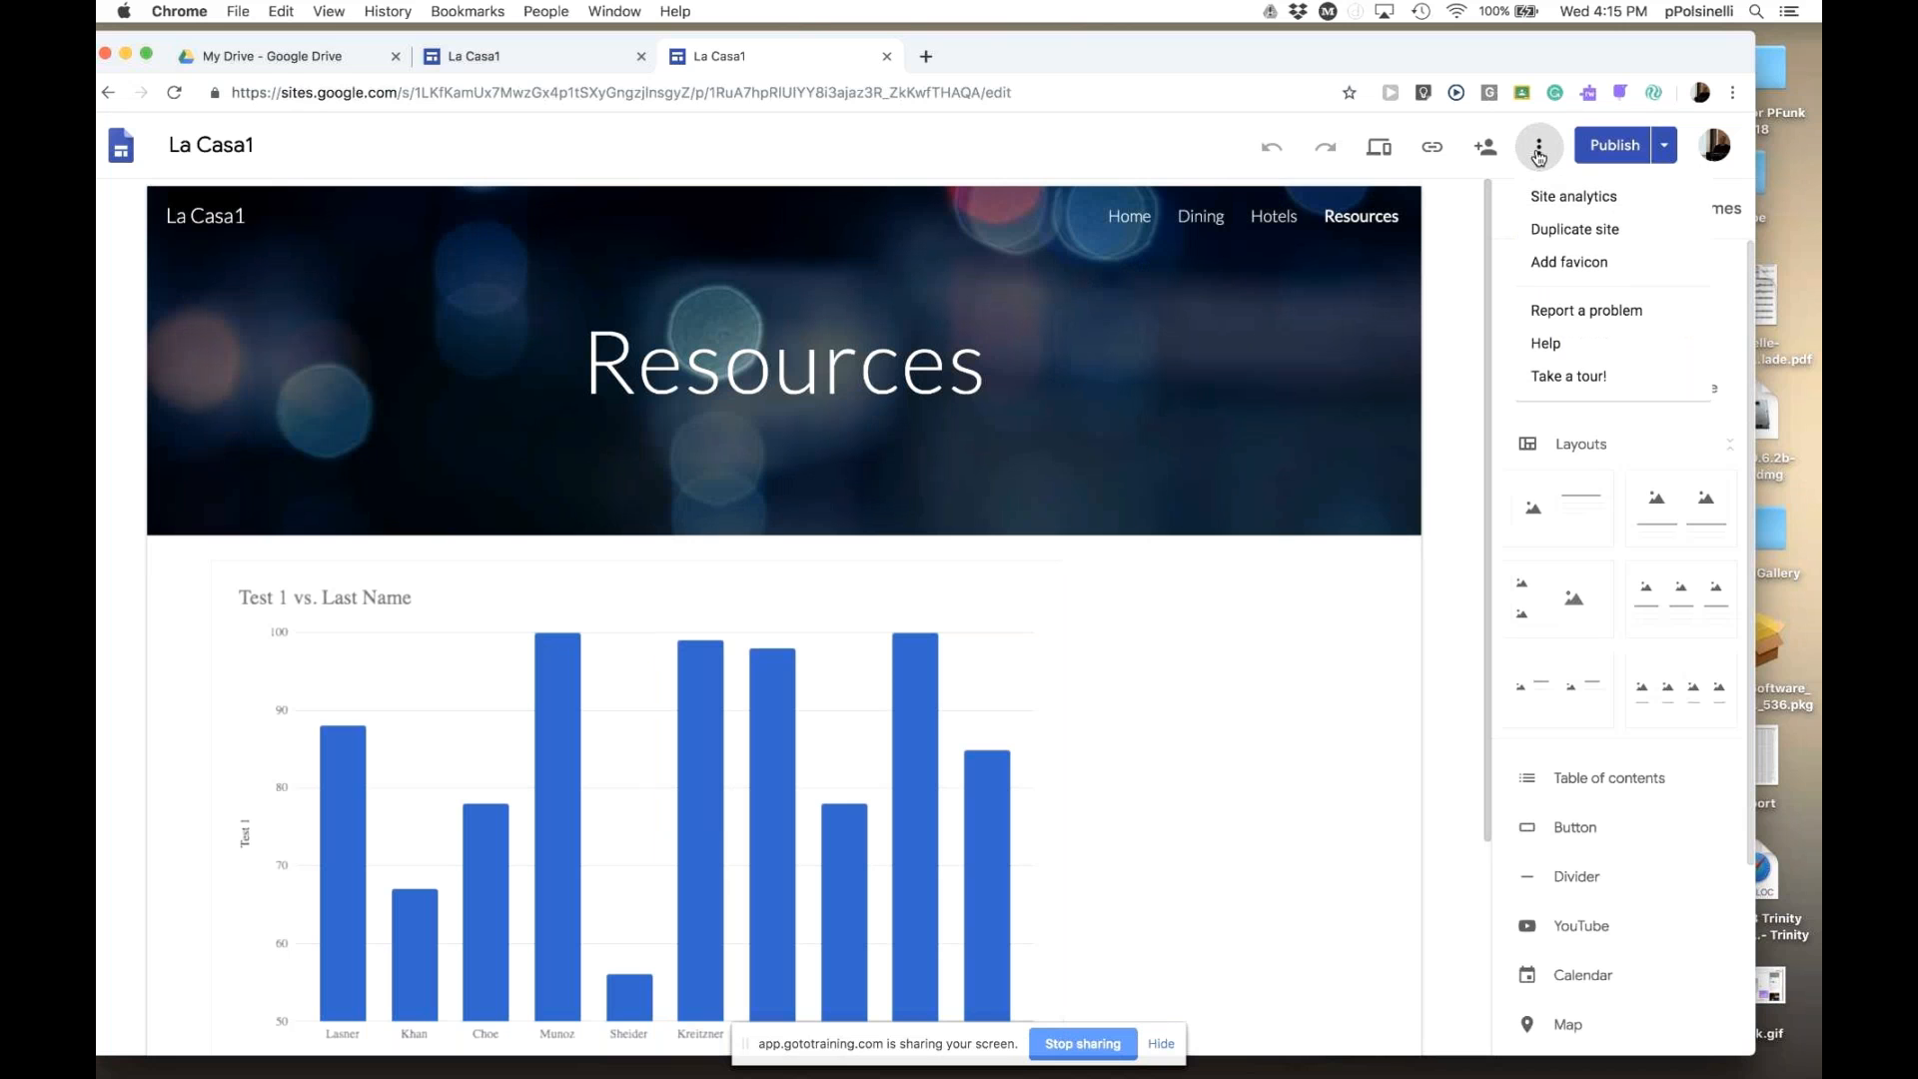
{"action": "left_click", "coordinate": [1571, 198]}
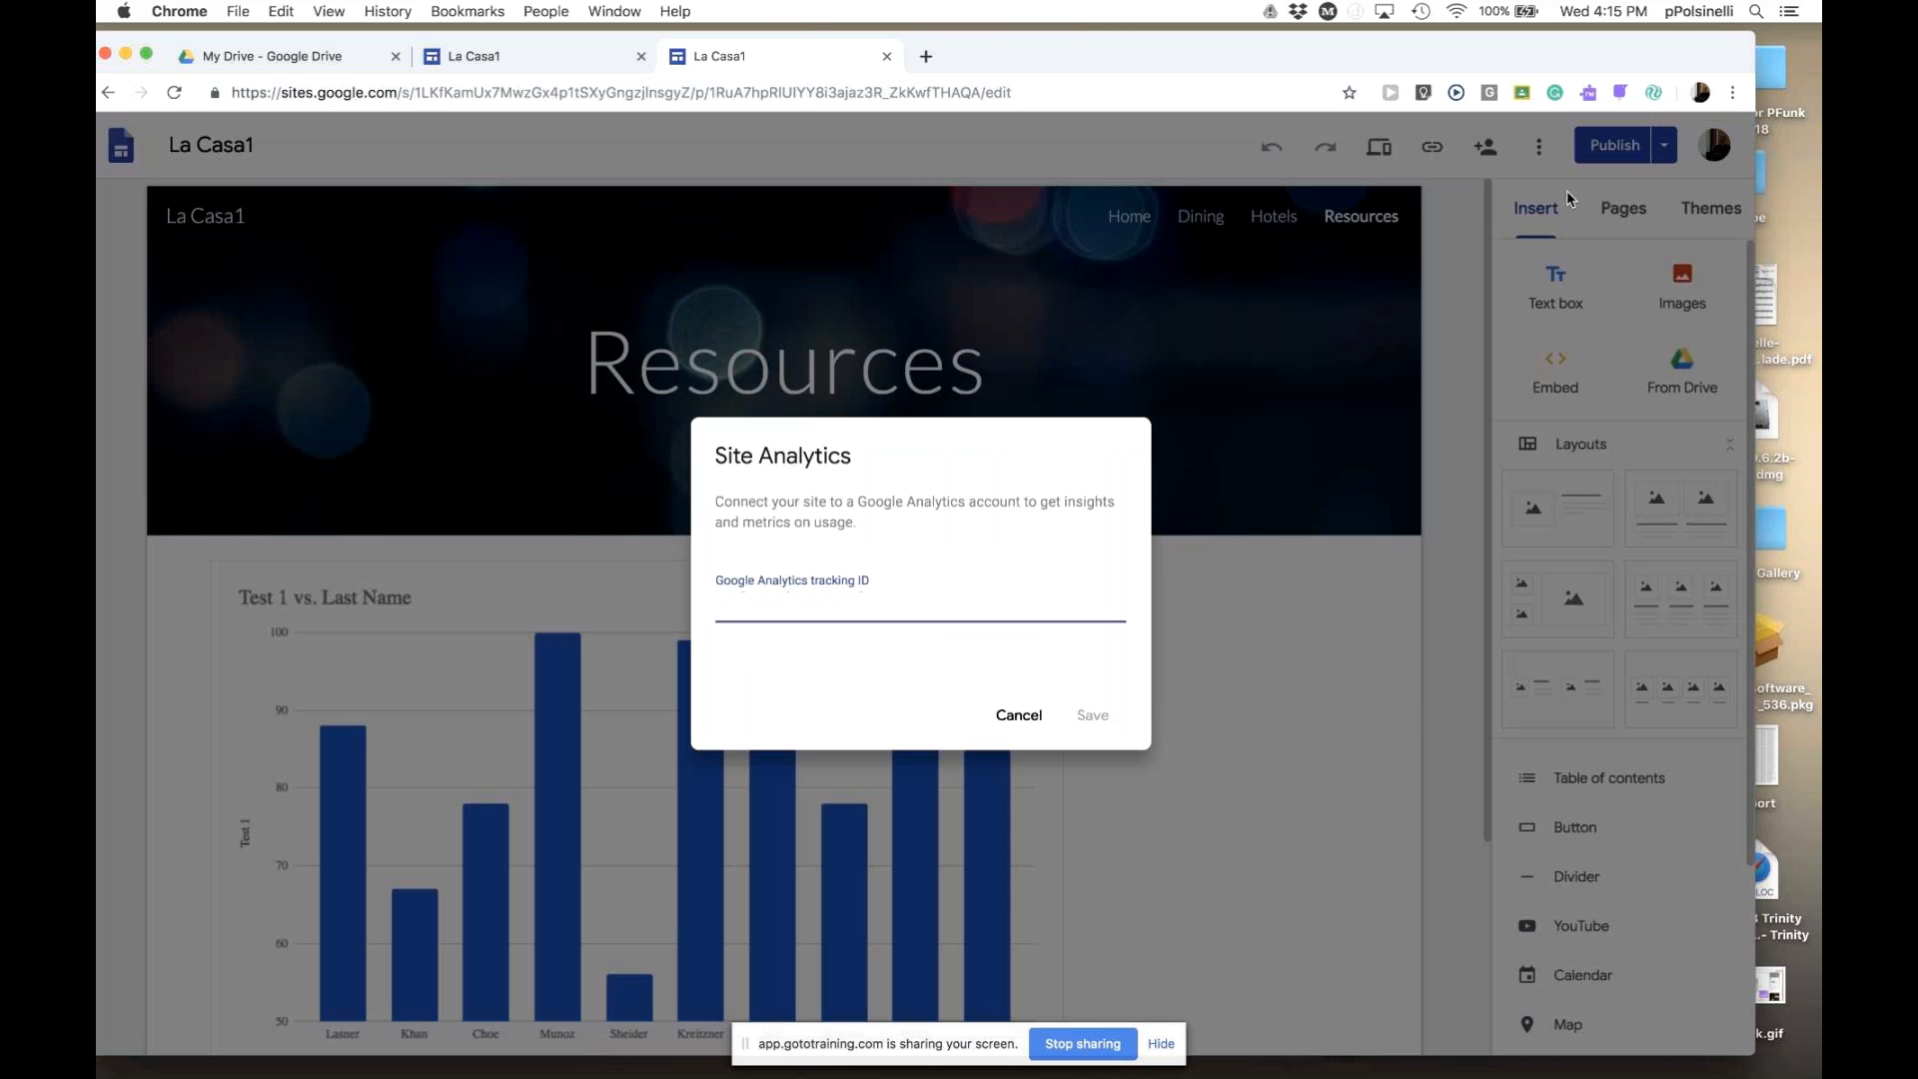
{"action": "left_click", "coordinate": [1019, 715]}
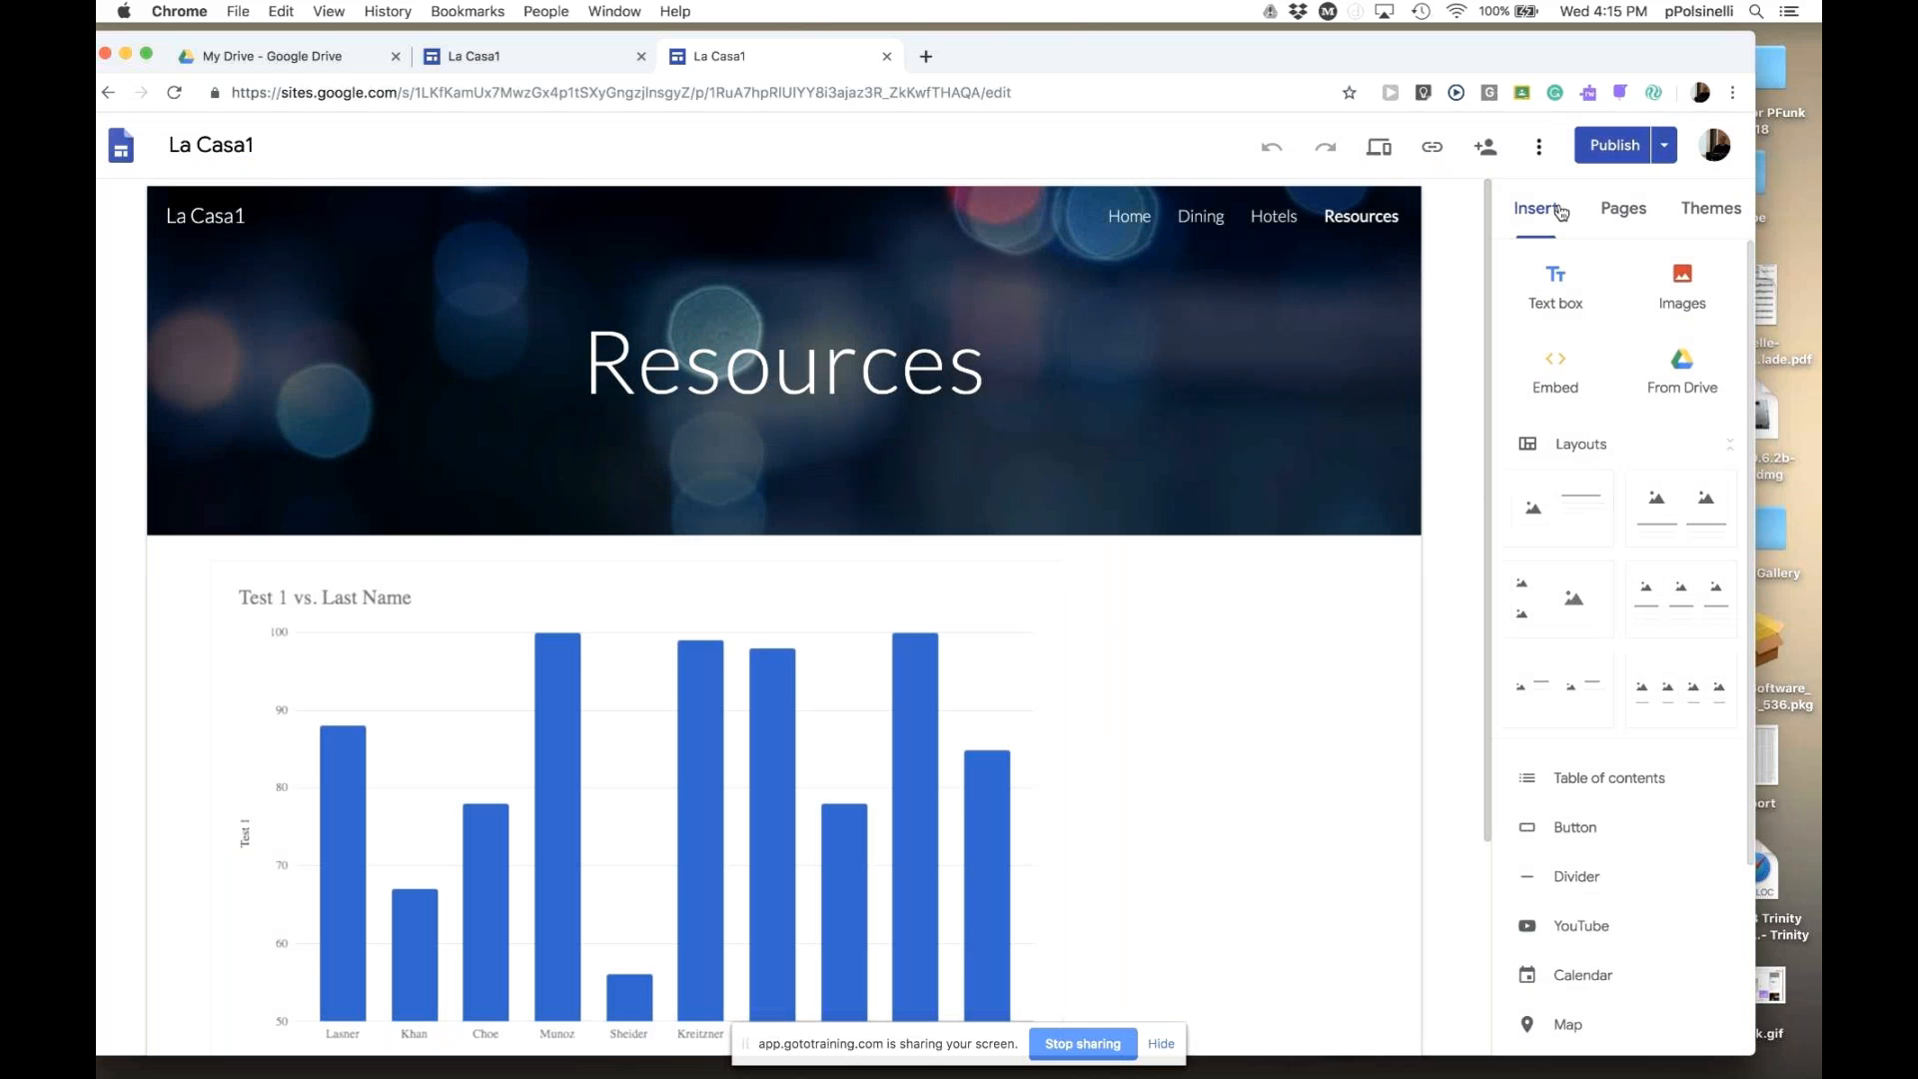
{"action": "left_click", "coordinate": [1541, 151]}
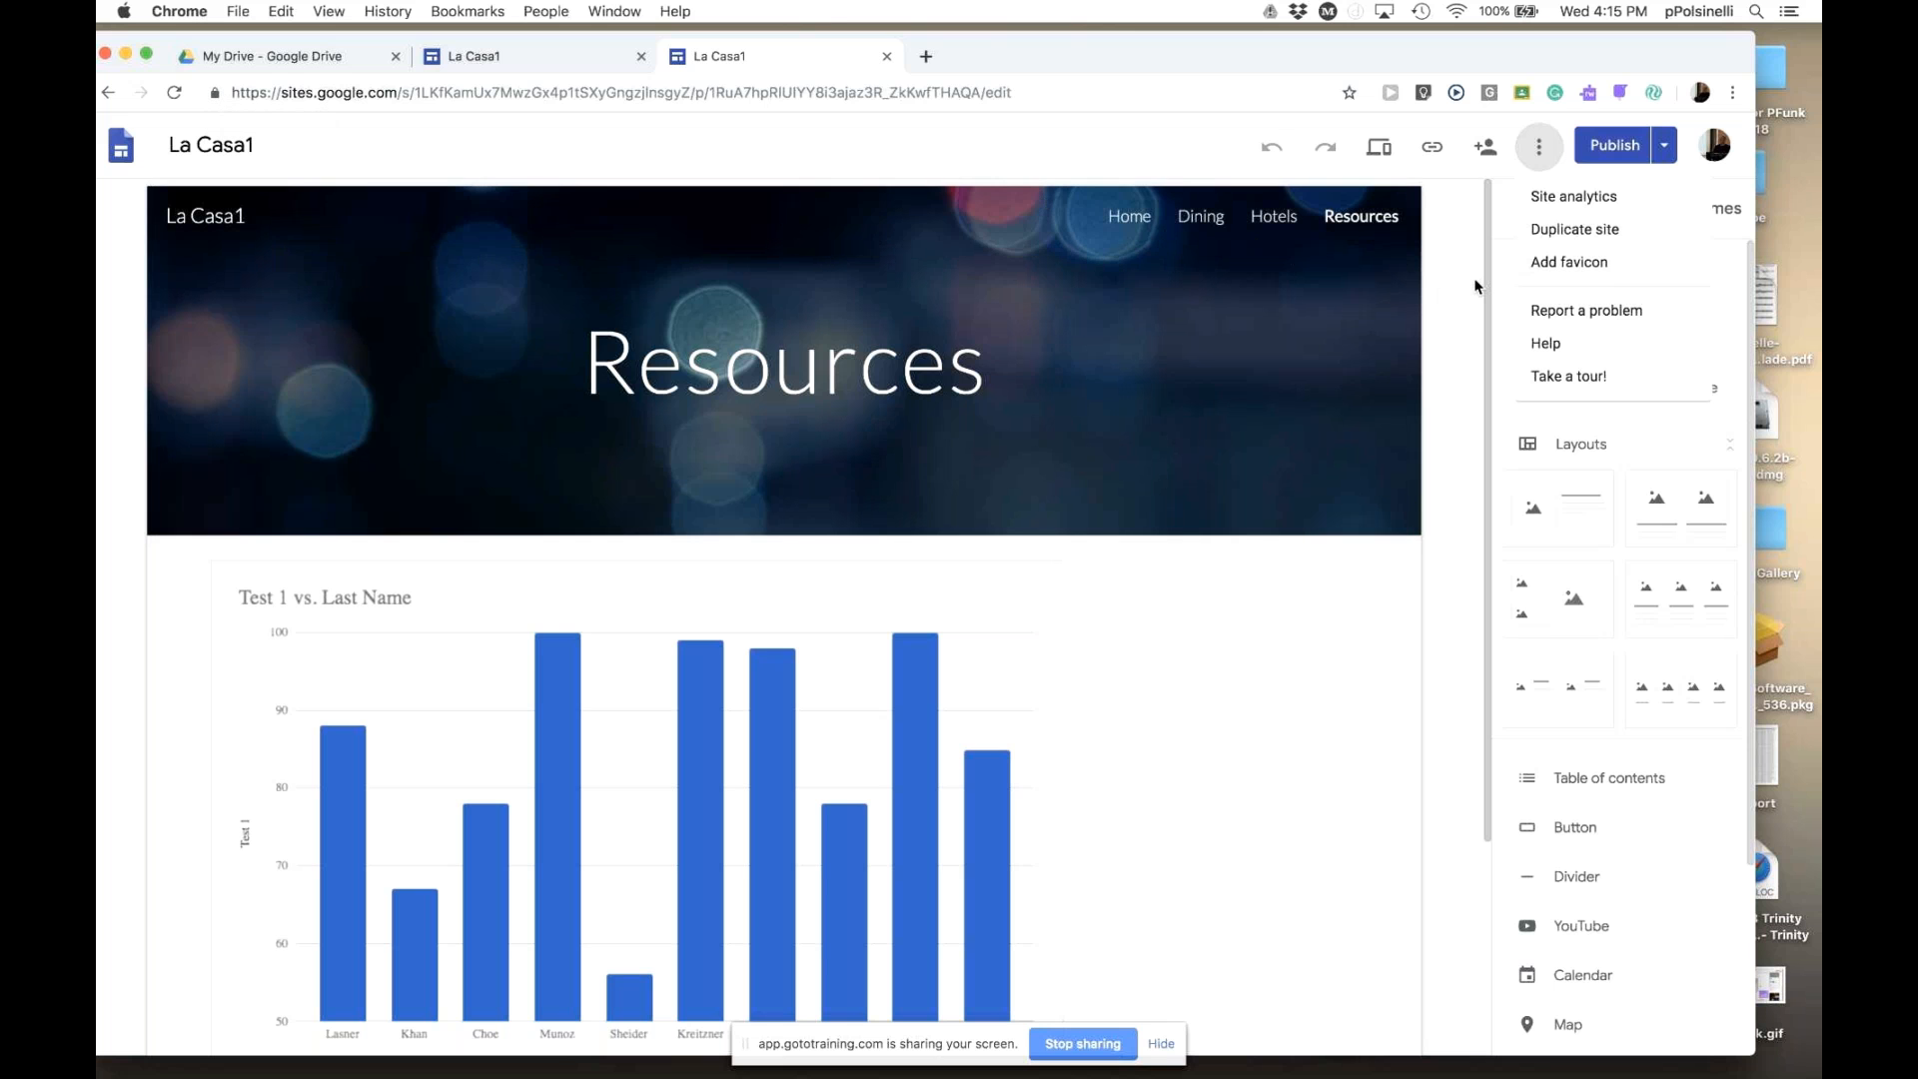
{"action": "left_click", "coordinate": [1477, 398]}
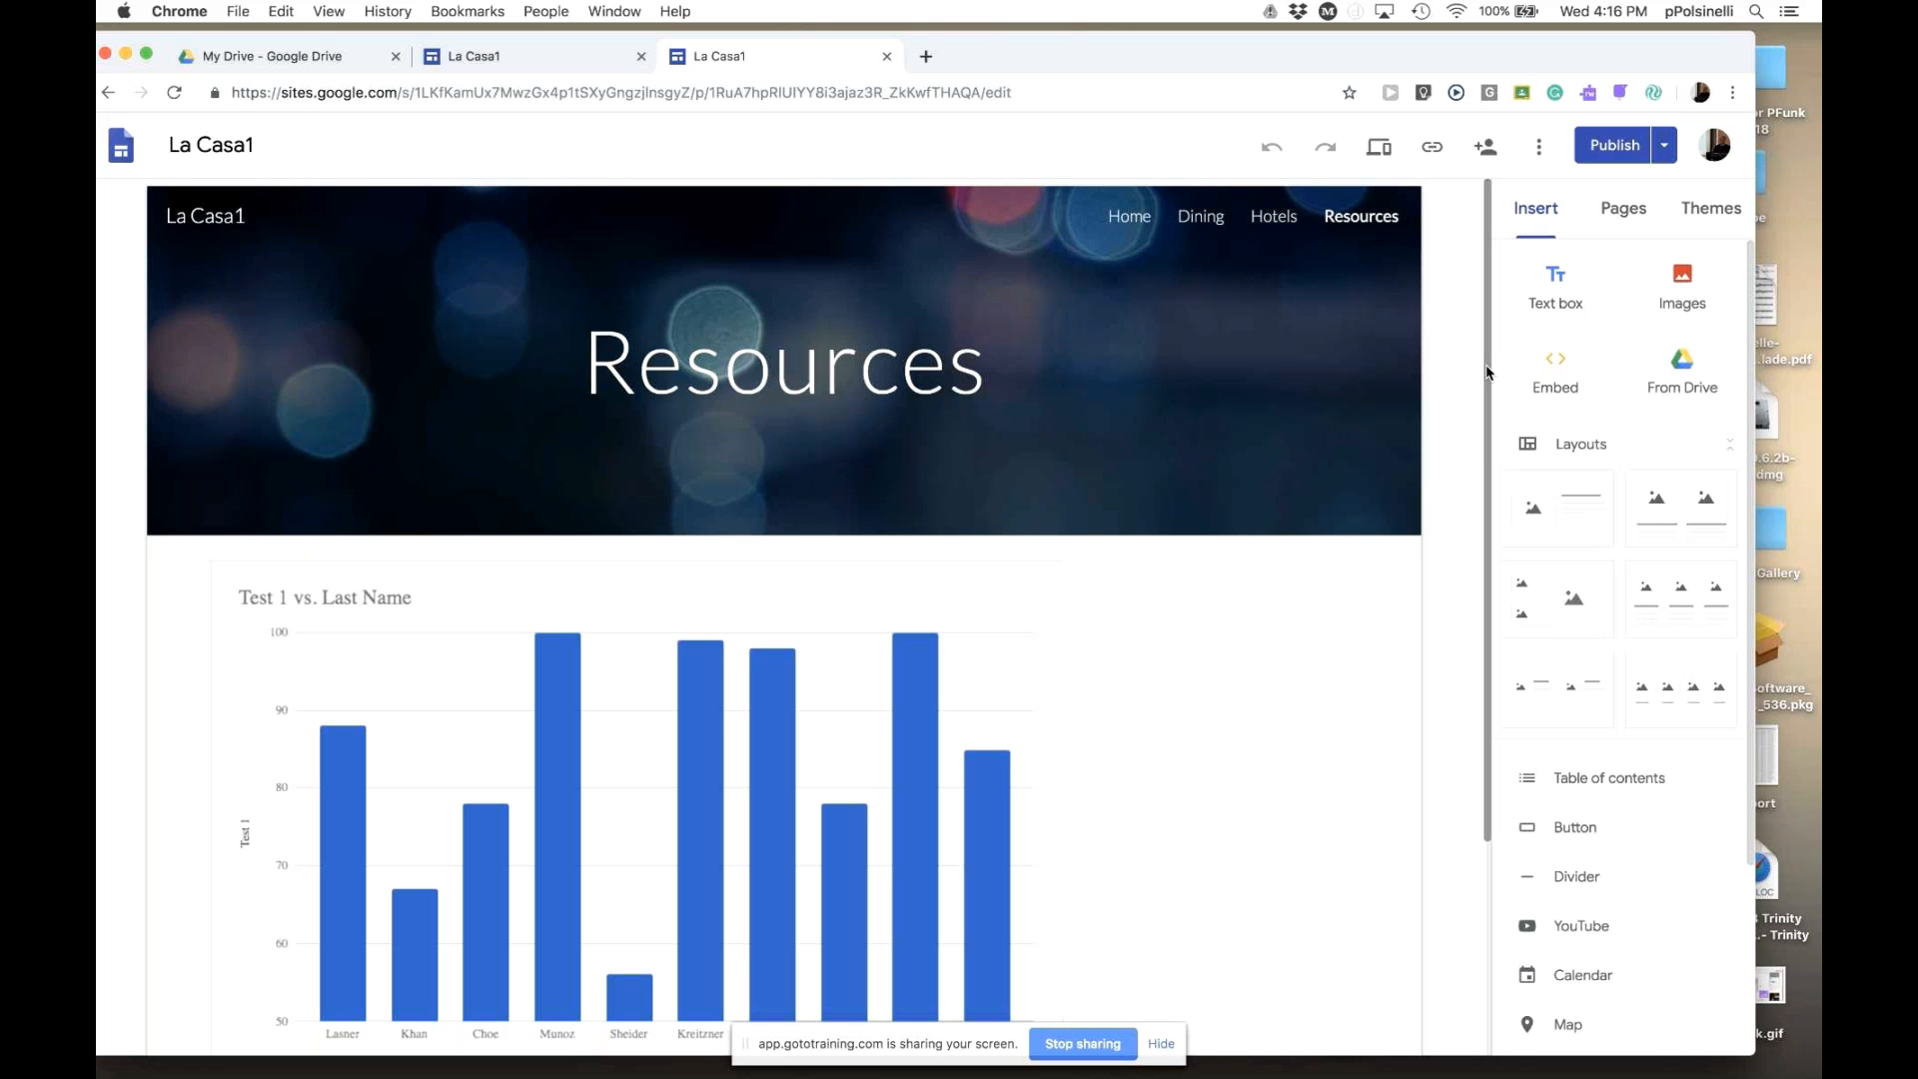
- Go to the La Casa1 Home page with its Hello heading and palm tree image
{"action": "scroll", "coordinate": [1483, 396], "scroll_direction": "down", "scroll_amount": 1}
{"action": "scroll", "coordinate": [1482, 396], "scroll_direction": "down", "scroll_amount": 5}
{"action": "scroll", "coordinate": [1458, 300], "scroll_direction": "up", "scroll_amount": 6}
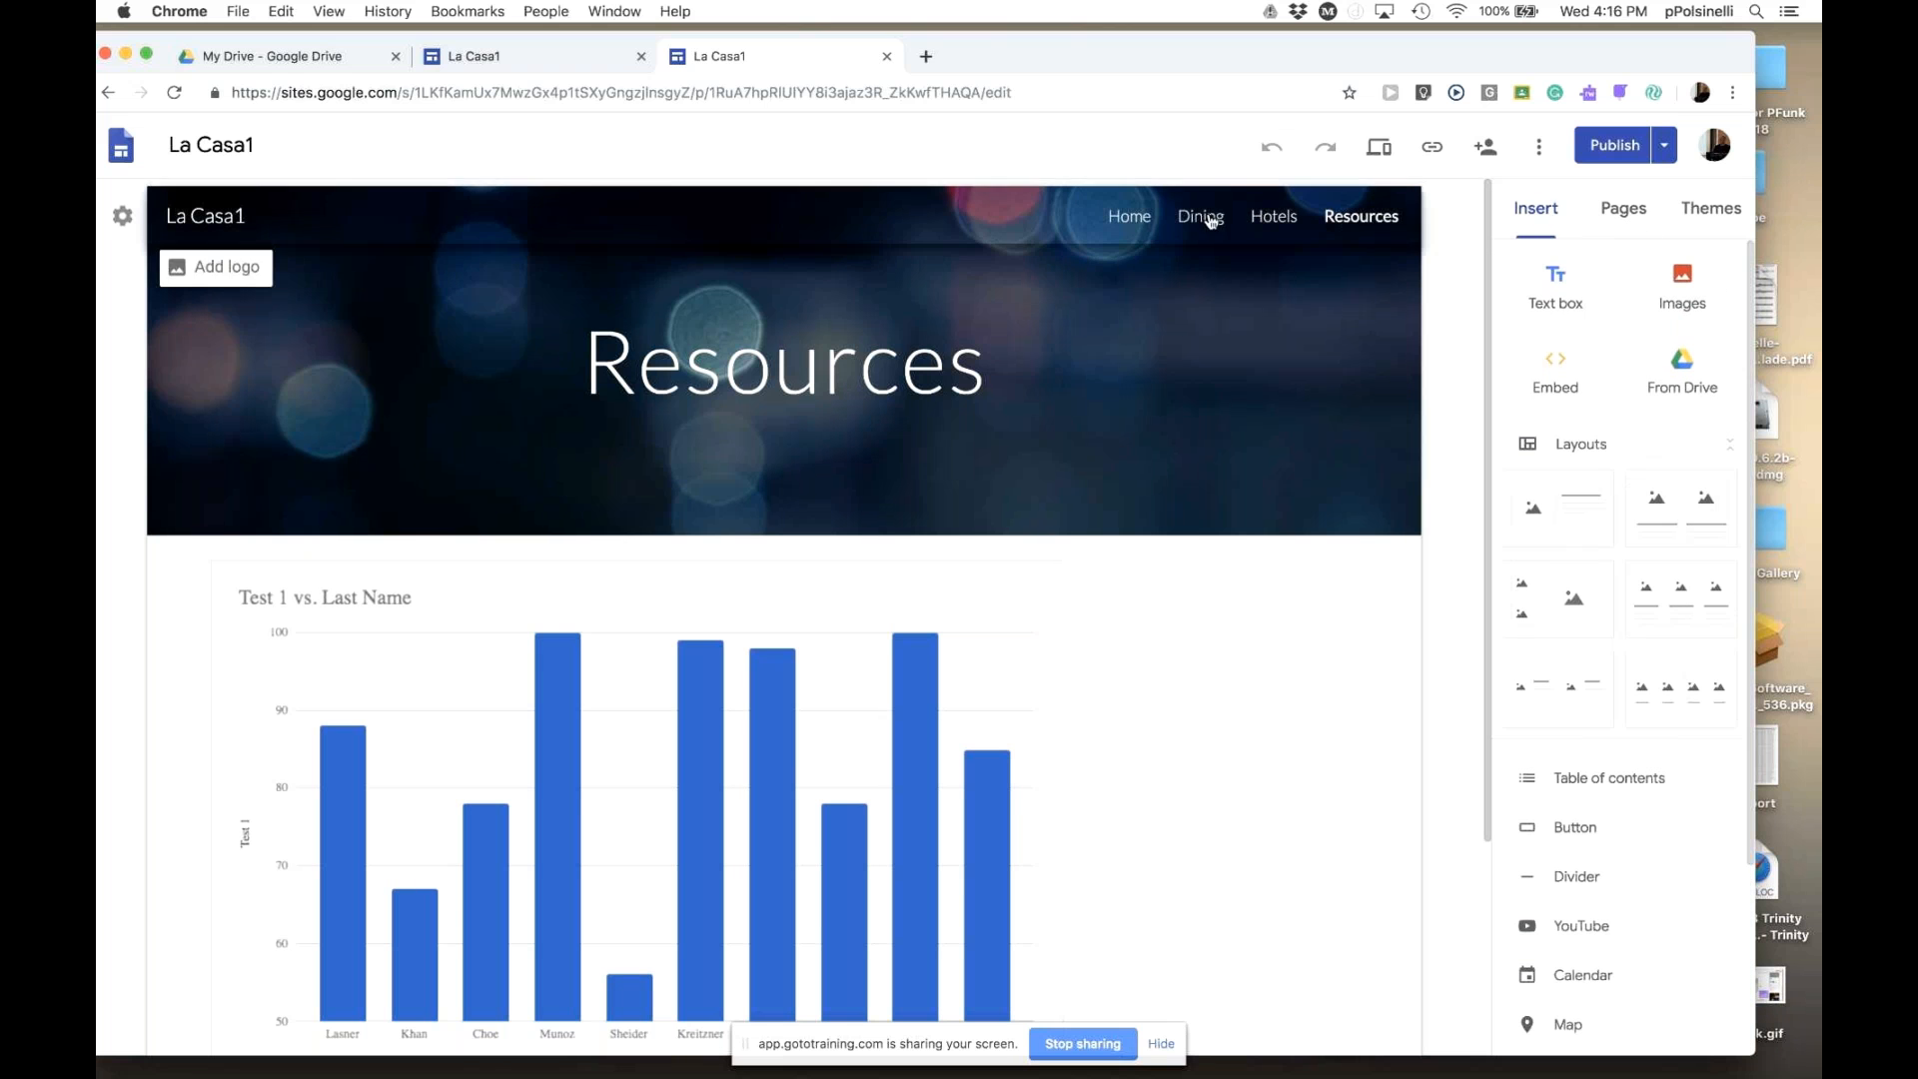
{"action": "left_click", "coordinate": [1129, 222]}
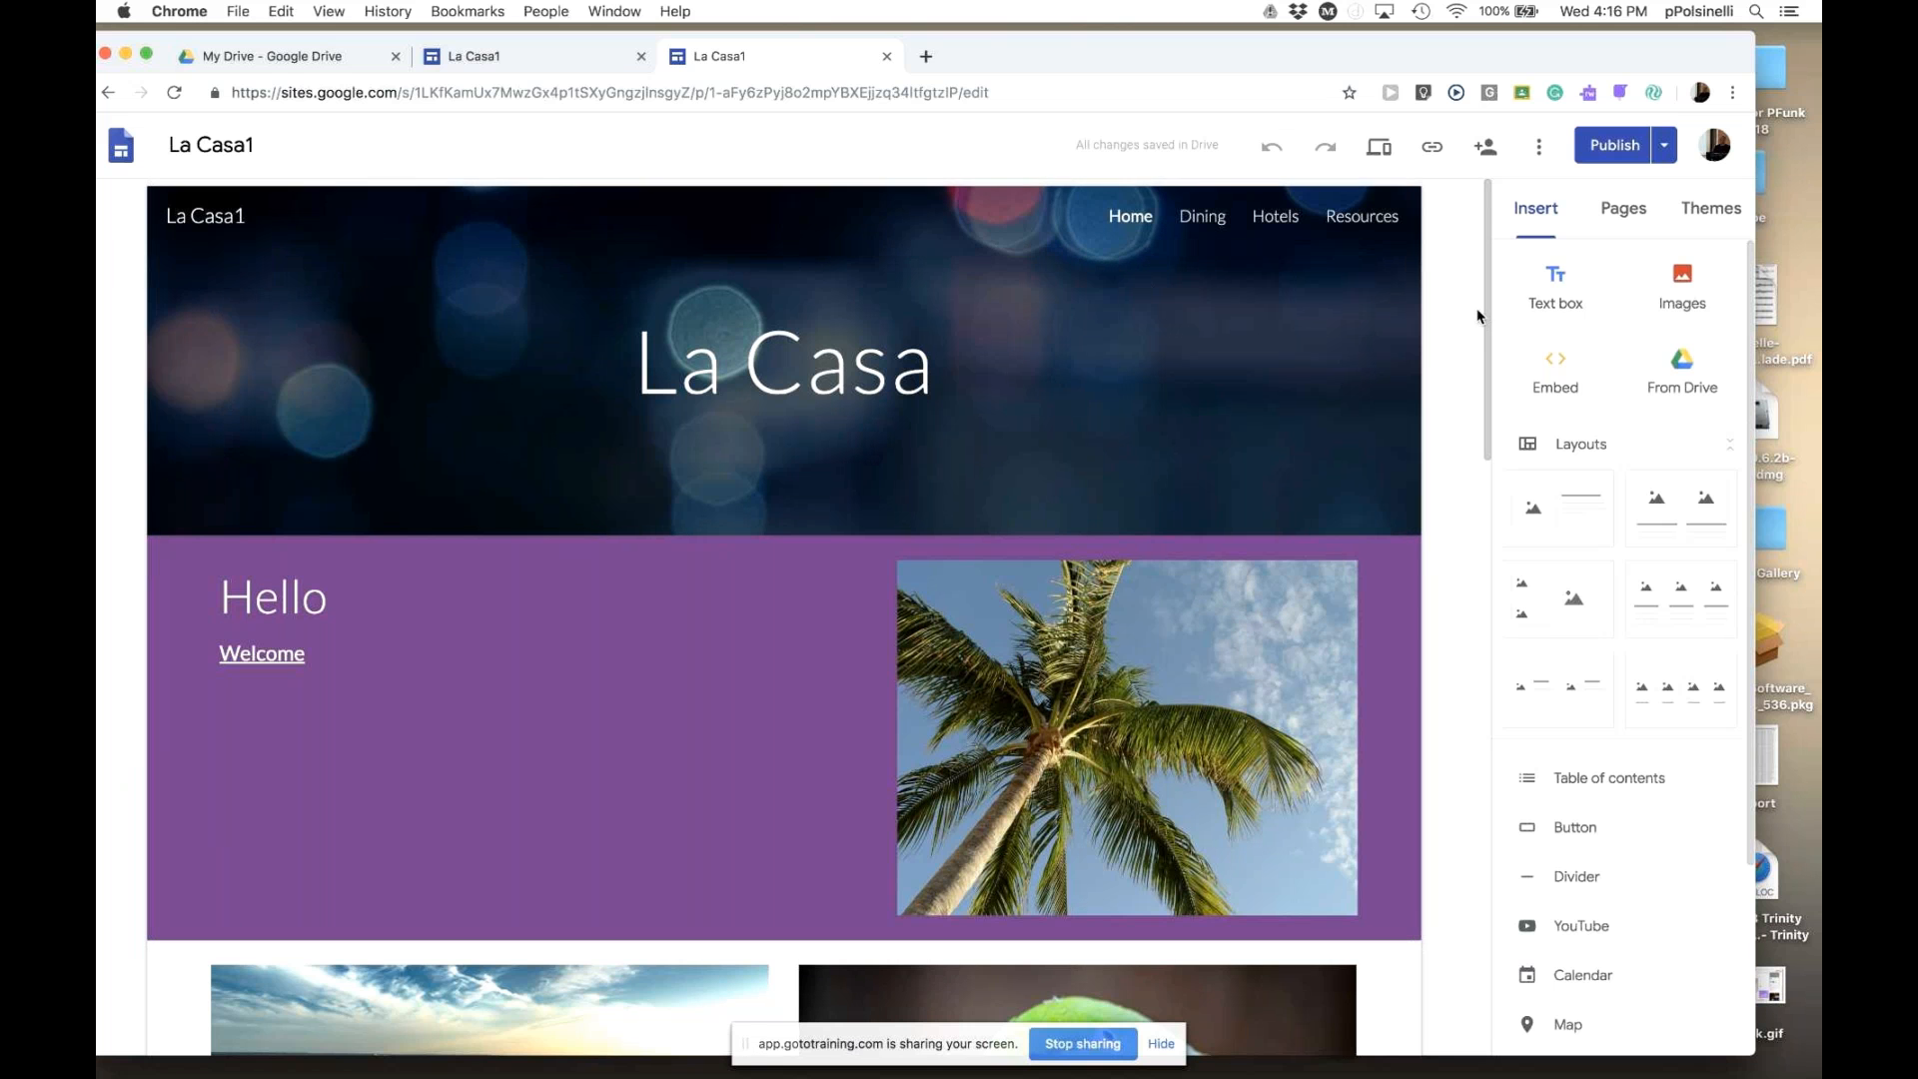
- Set the site's navigation mode to Side navigation from the header gear menu
{"action": "mouse_move", "coordinate": [1486, 318]}
{"action": "left_mouse_down"}
{"action": "mouse_move", "coordinate": [1487, 377]}
{"action": "mouse_move", "coordinate": [1486, 308]}
{"action": "left_mouse_up"}
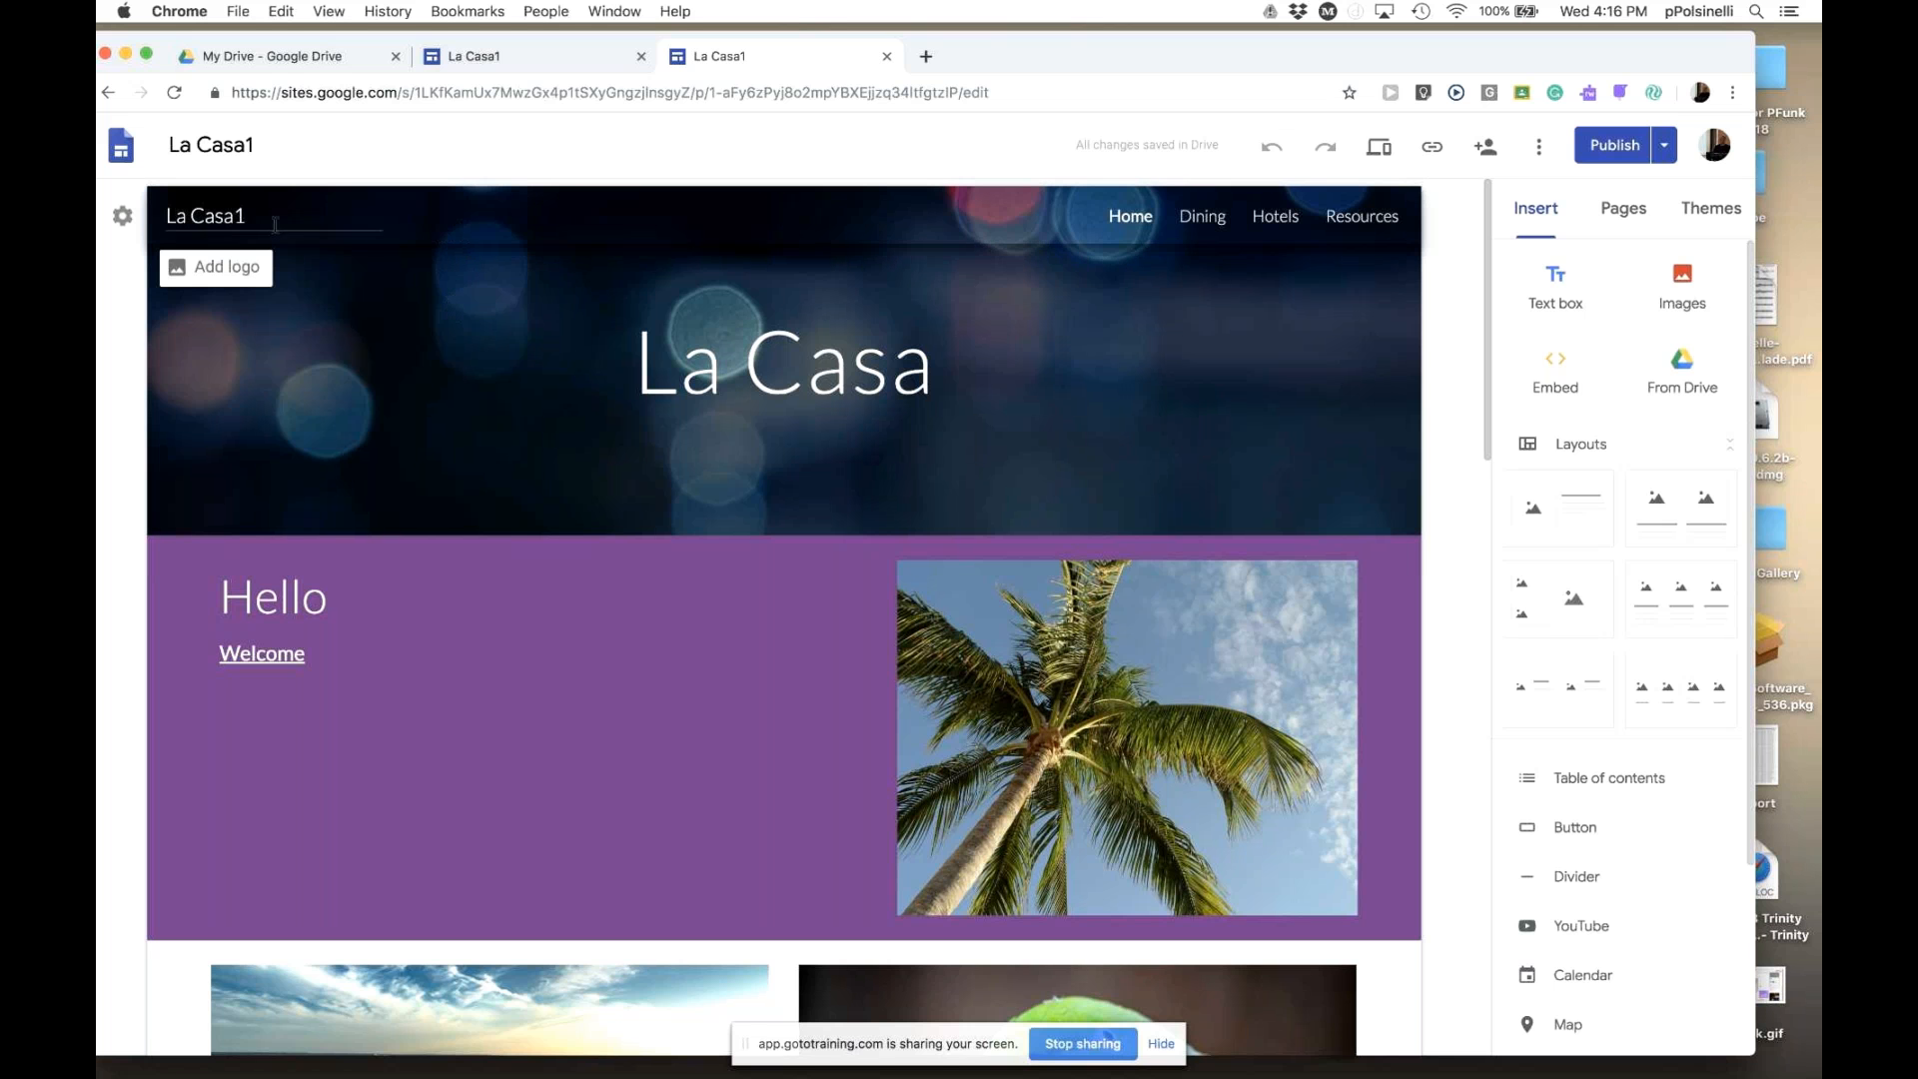
{"action": "left_click", "coordinate": [123, 217]}
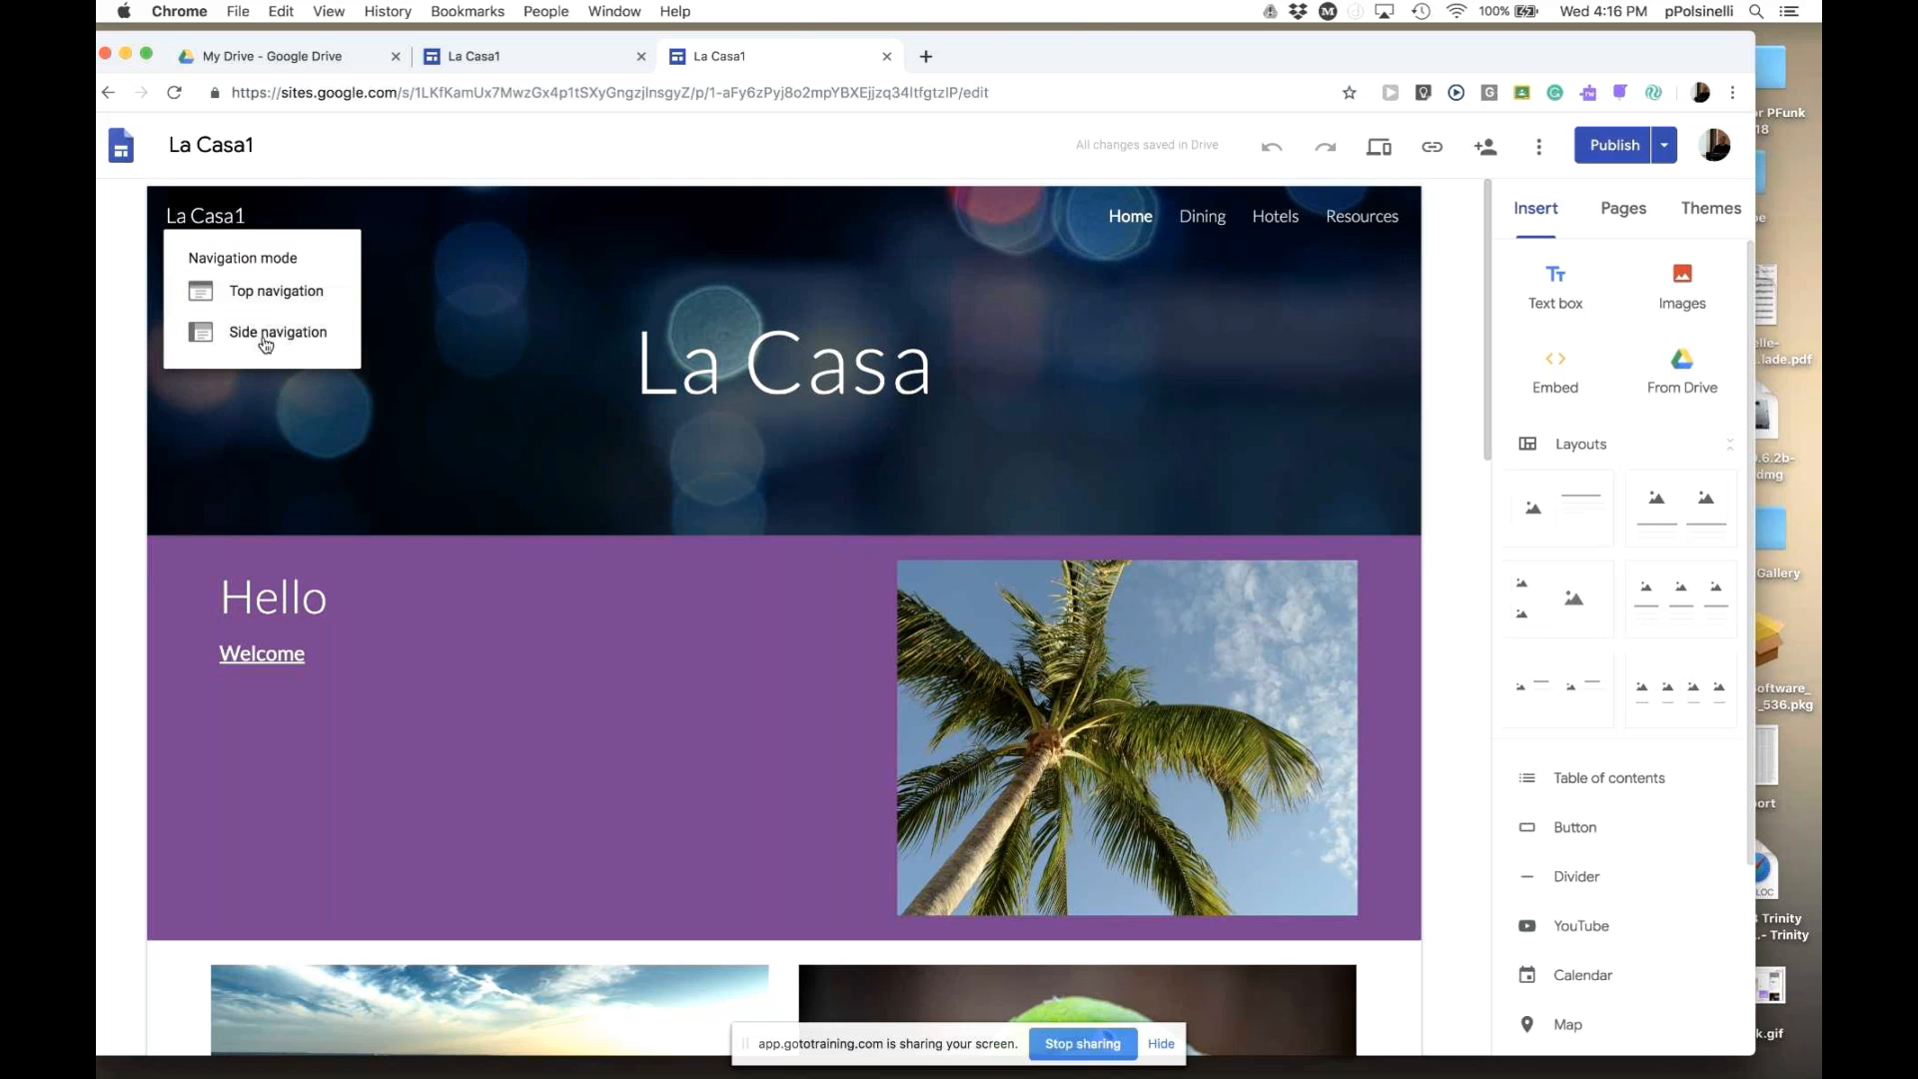
{"action": "left_click", "coordinate": [266, 340]}
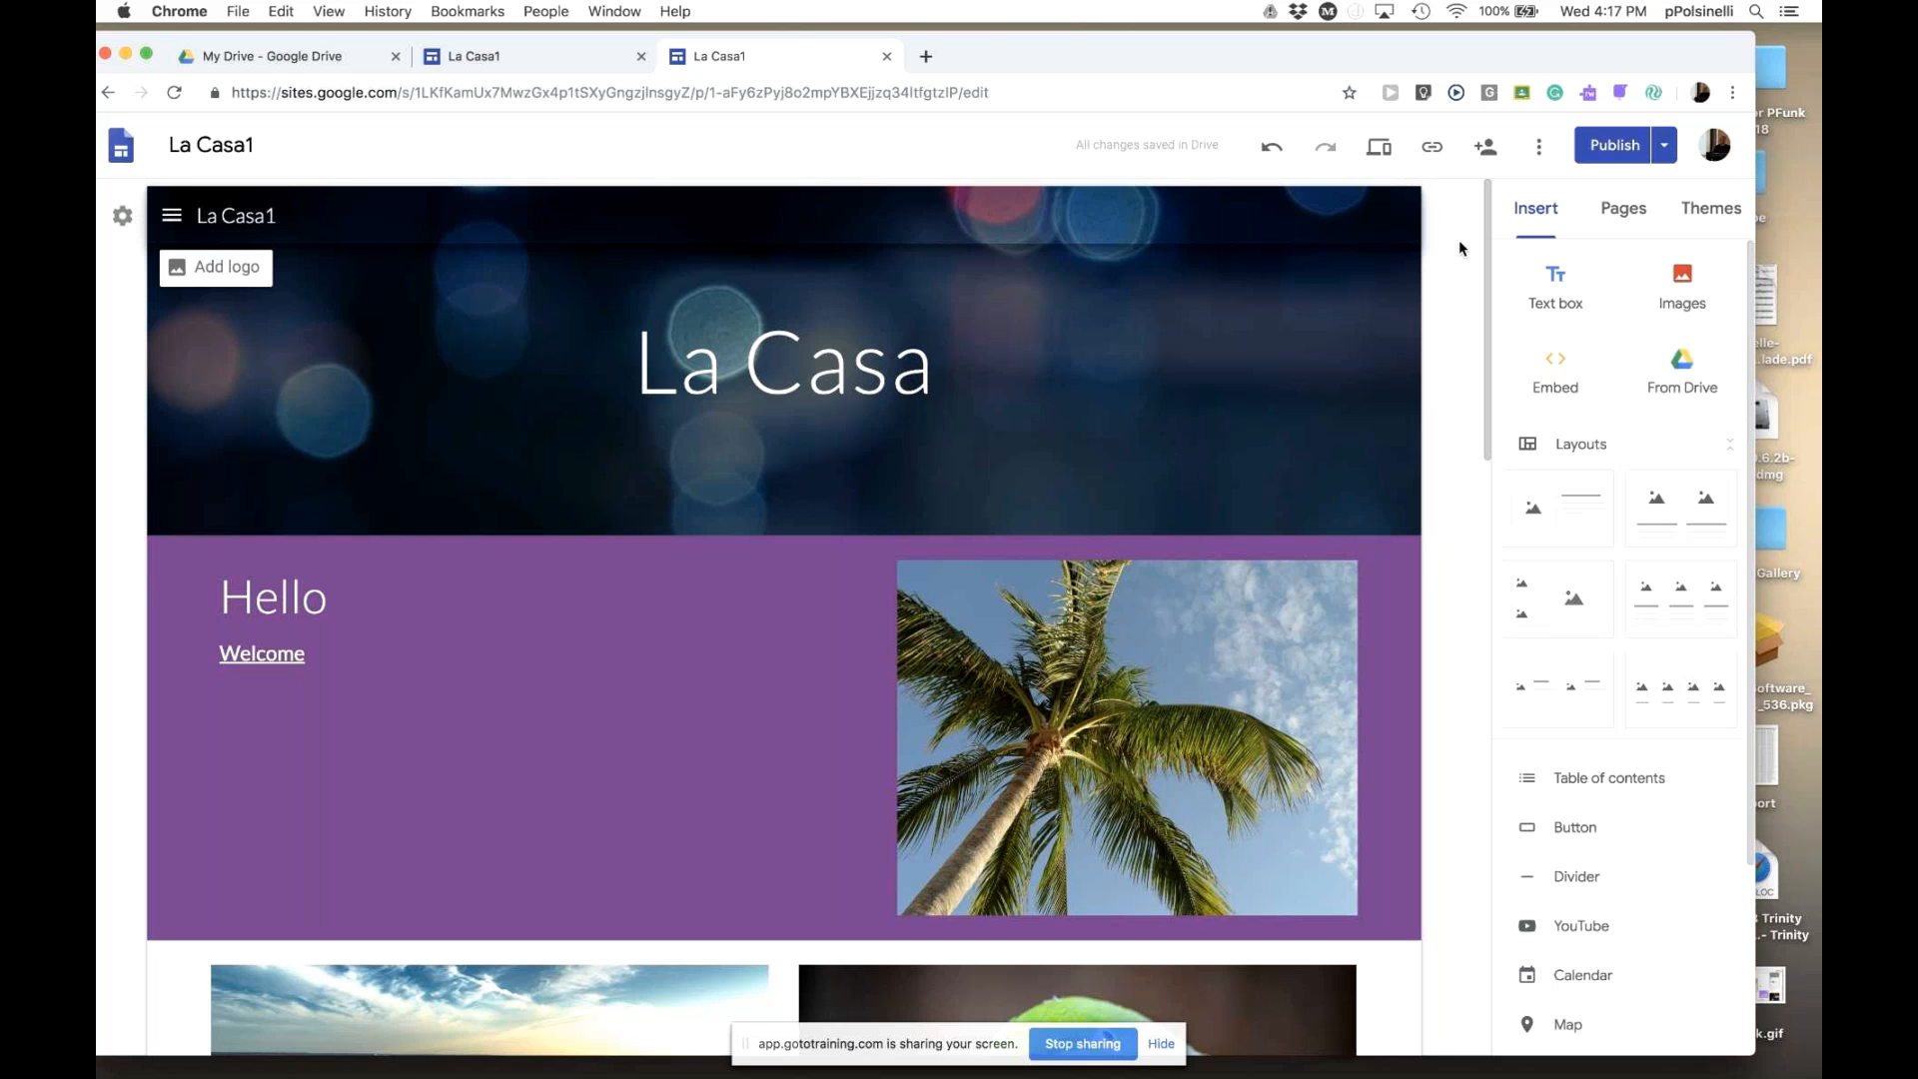
- Preview the side-menu site through Dining, Hotels and Resources, then exit the preview
{"action": "left_click", "coordinate": [1379, 152]}
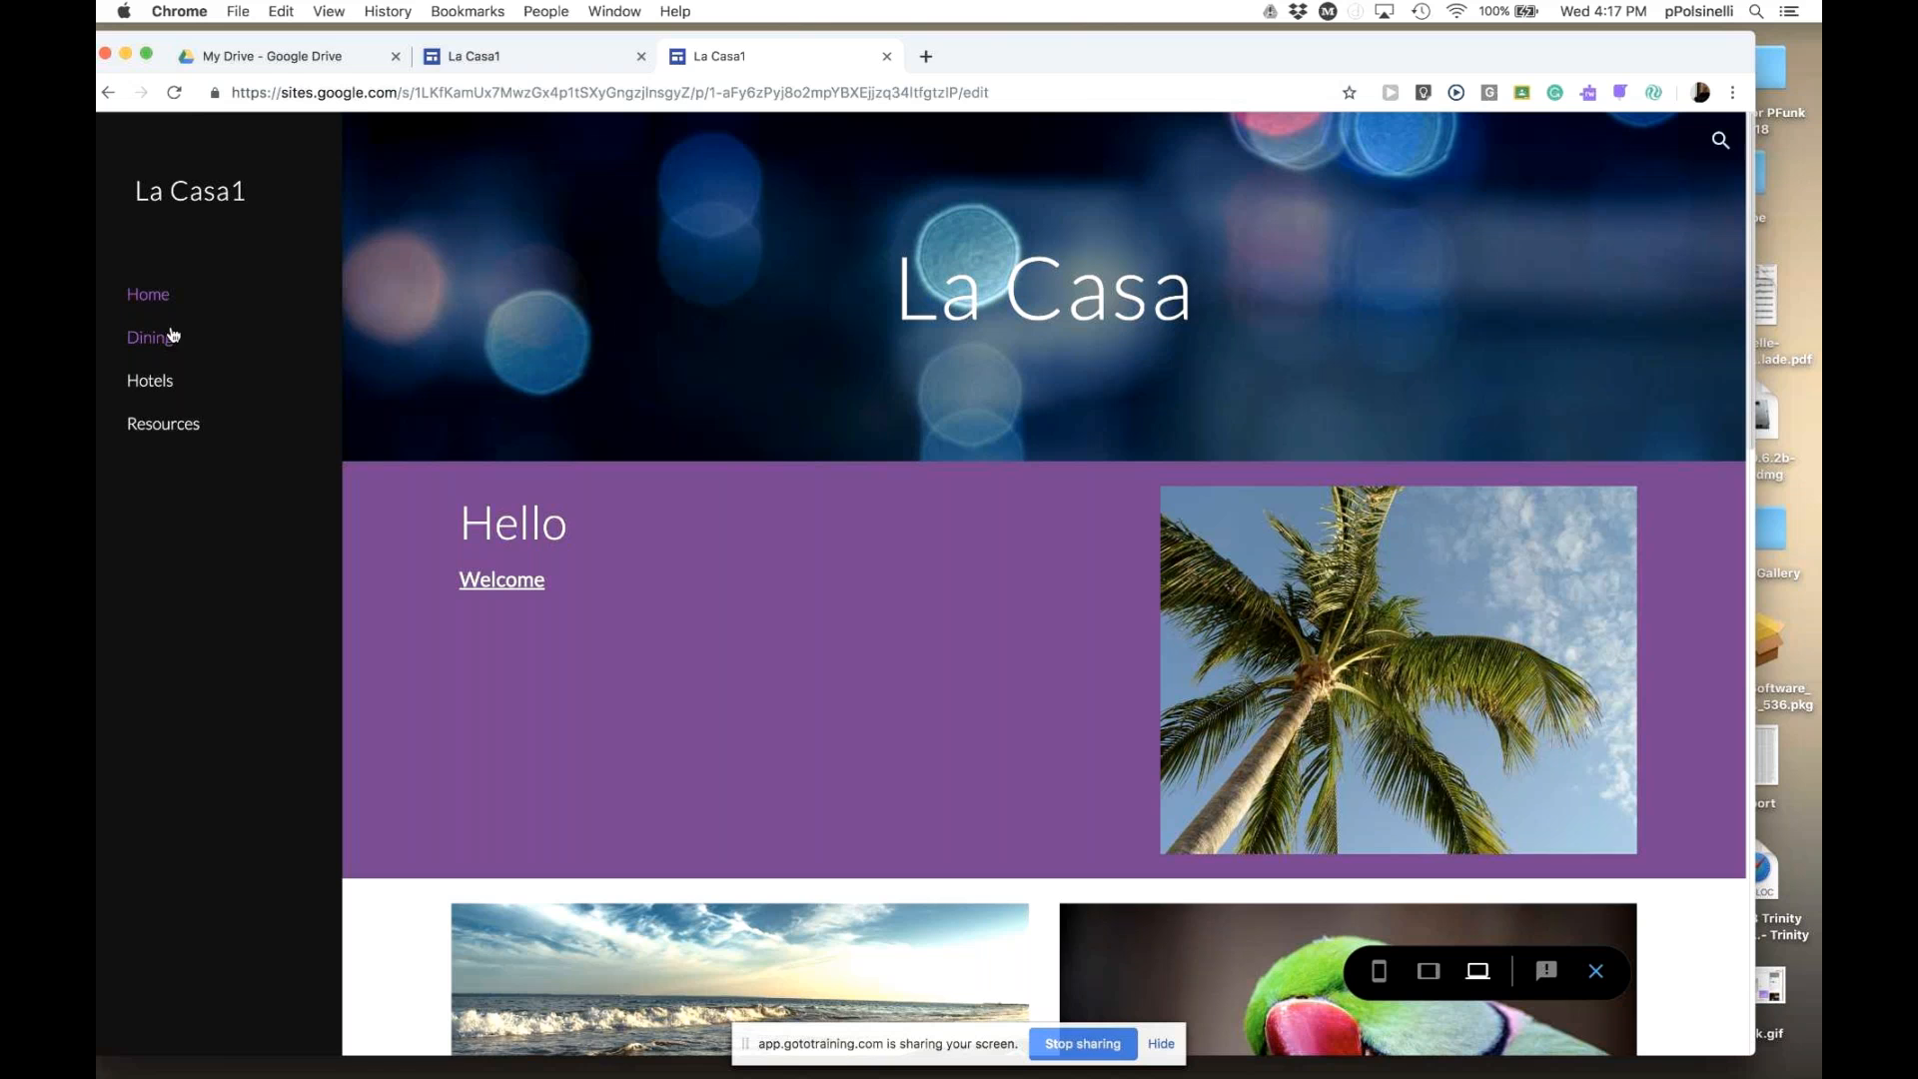
{"action": "left_click", "coordinate": [159, 340]}
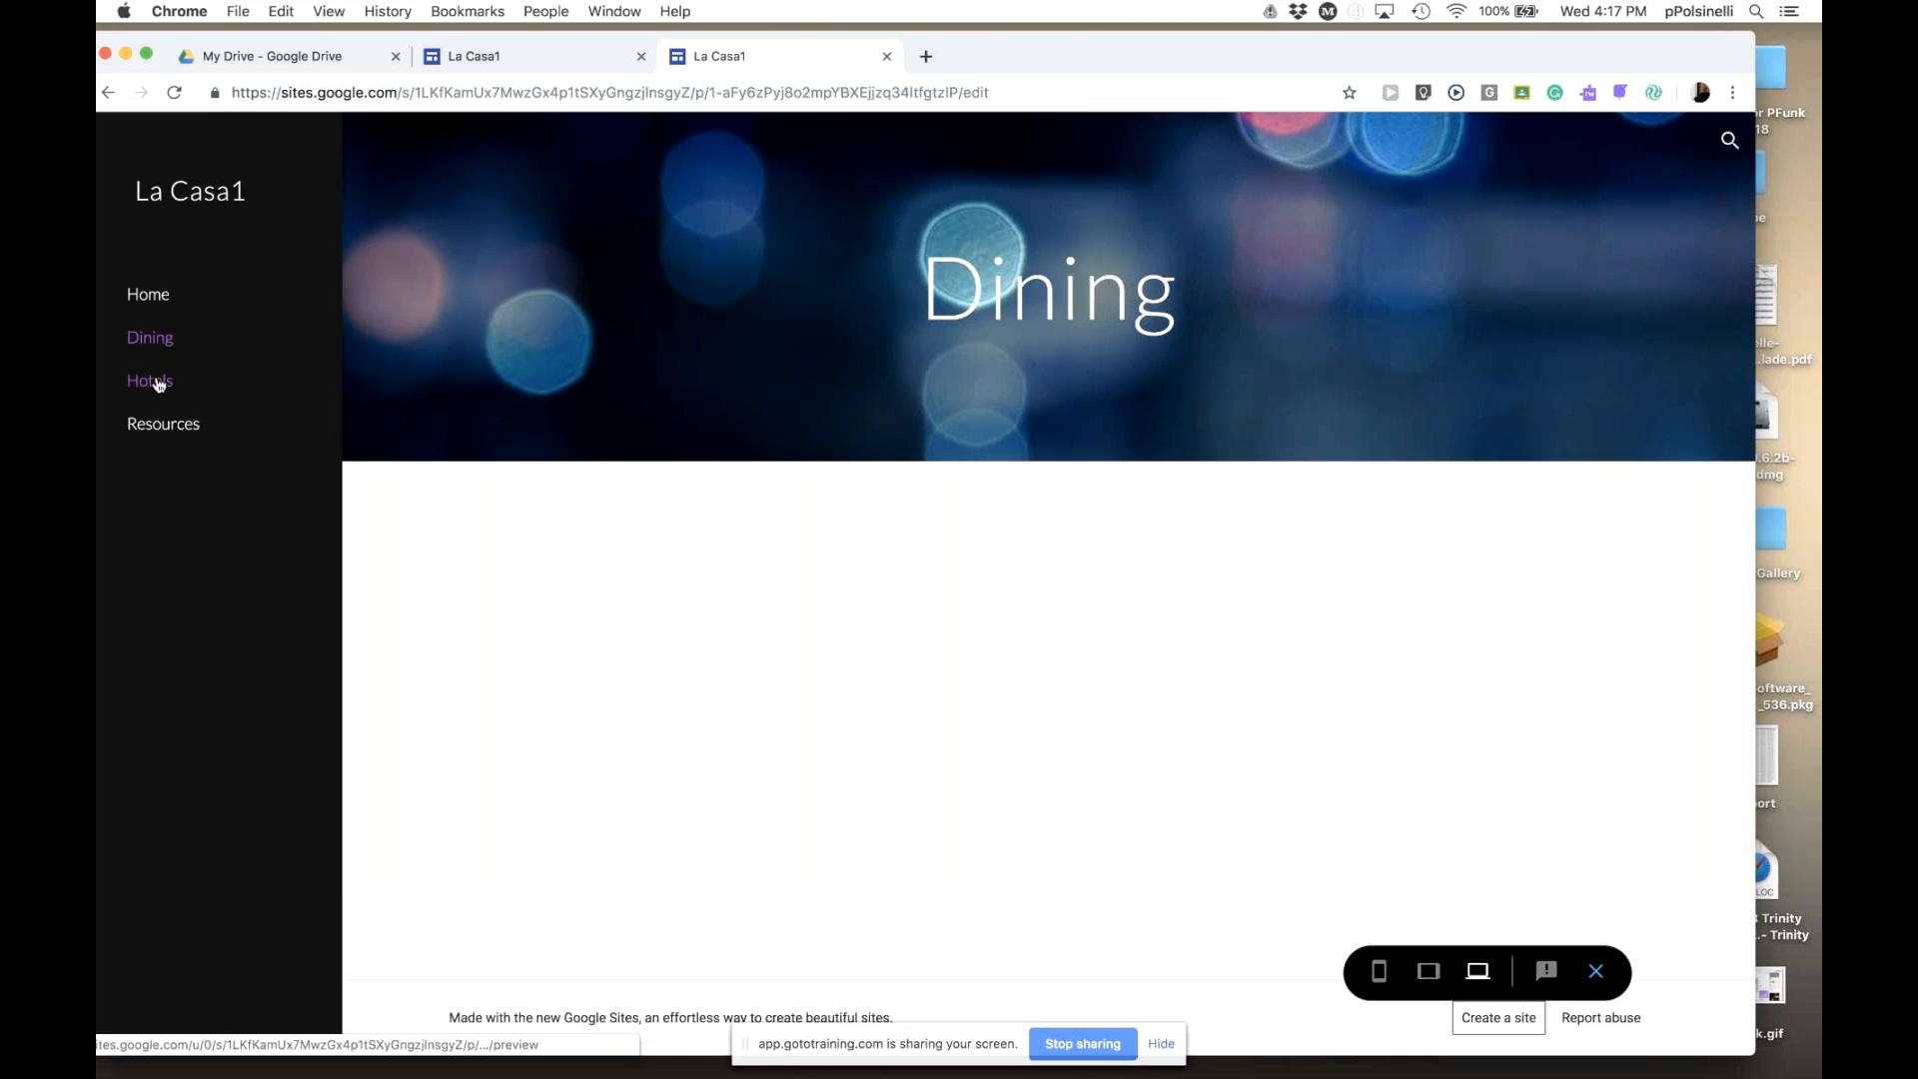
{"action": "left_click", "coordinate": [159, 382]}
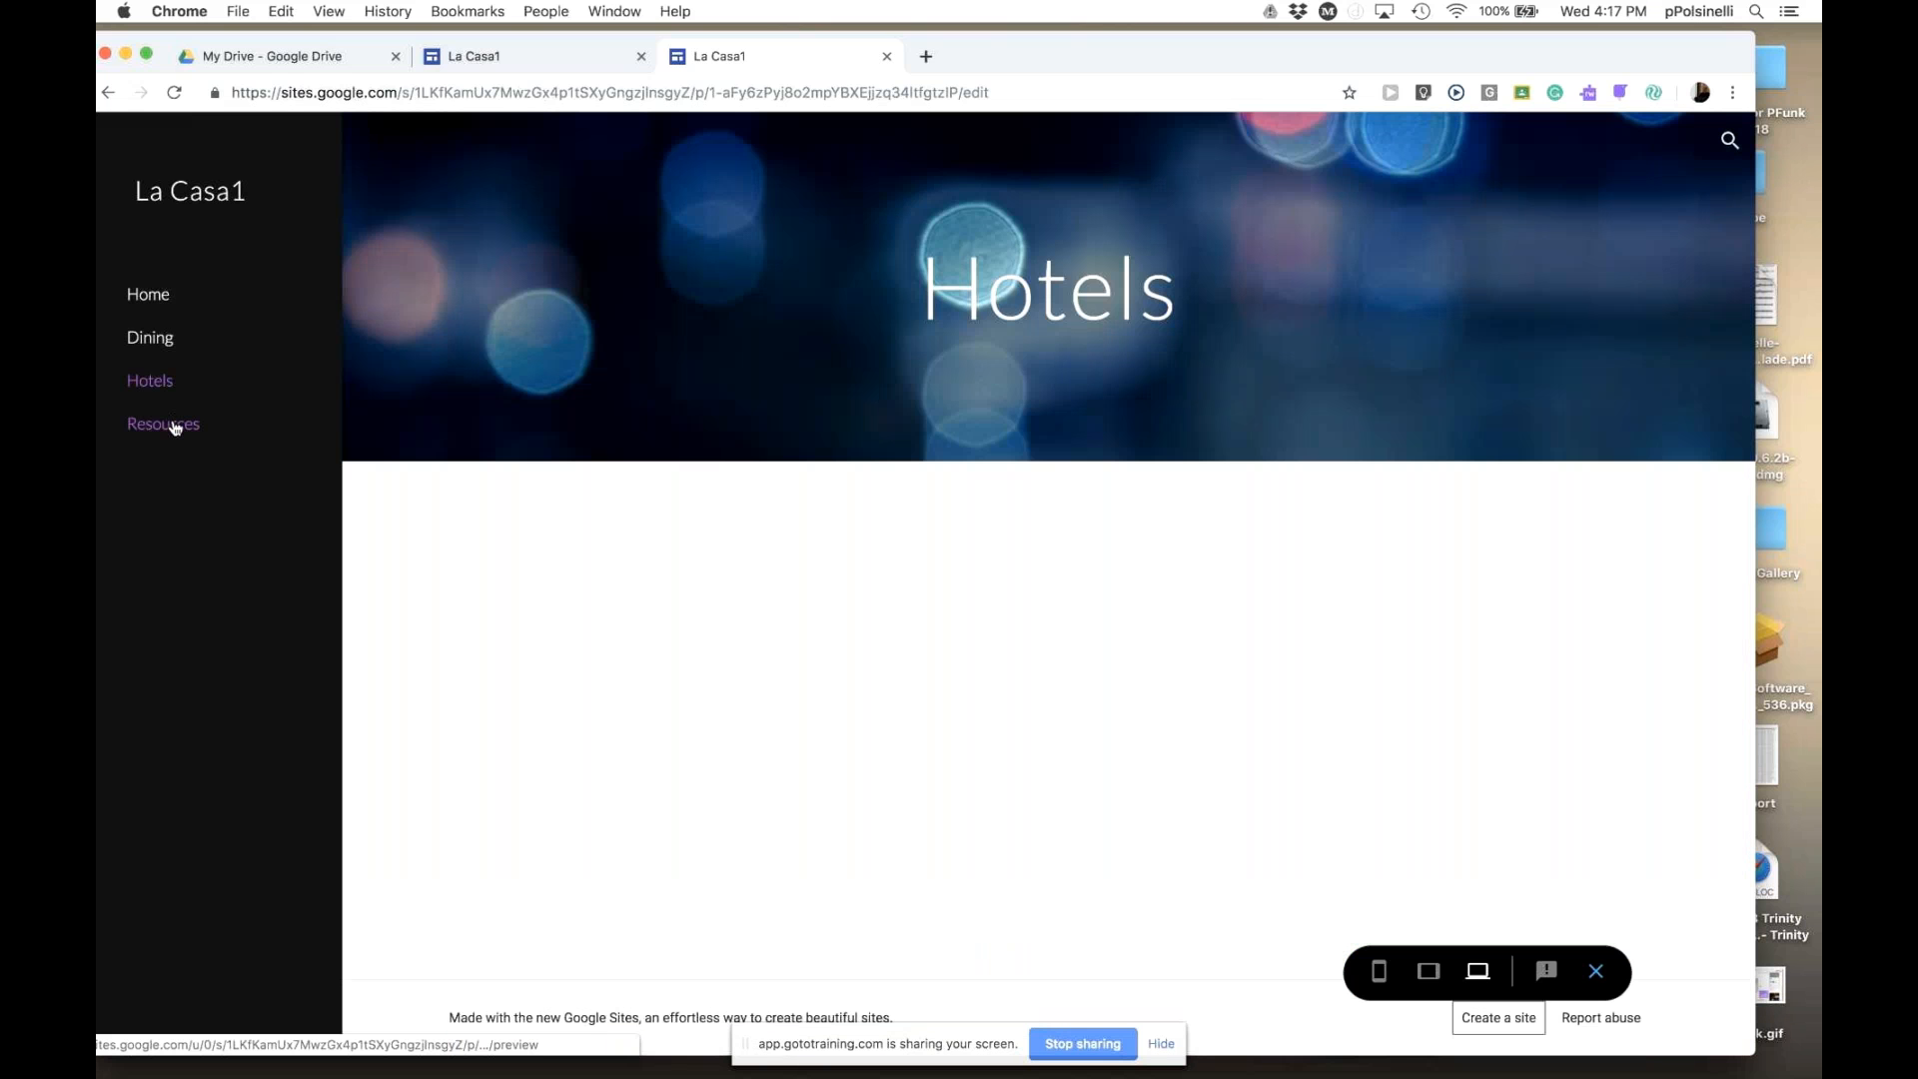
{"action": "left_click", "coordinate": [175, 427]}
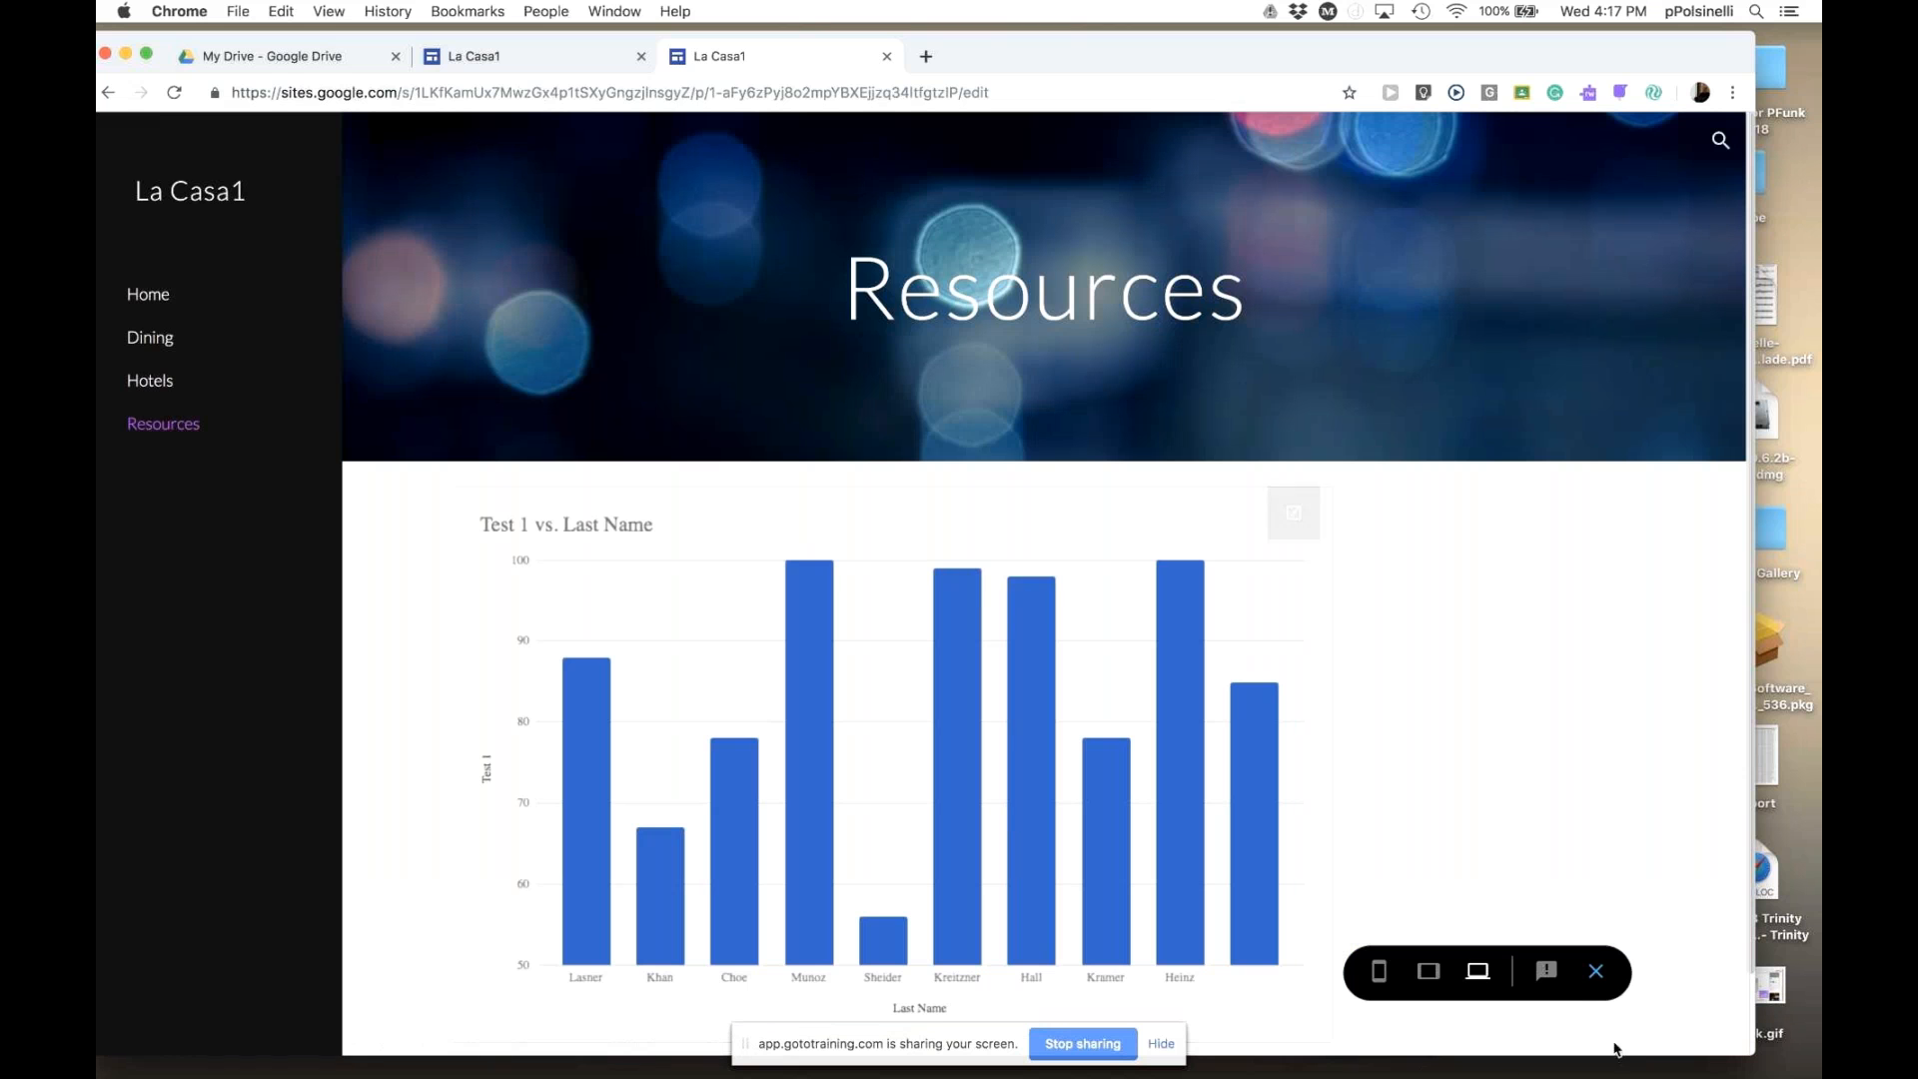
{"action": "left_click", "coordinate": [1595, 971]}
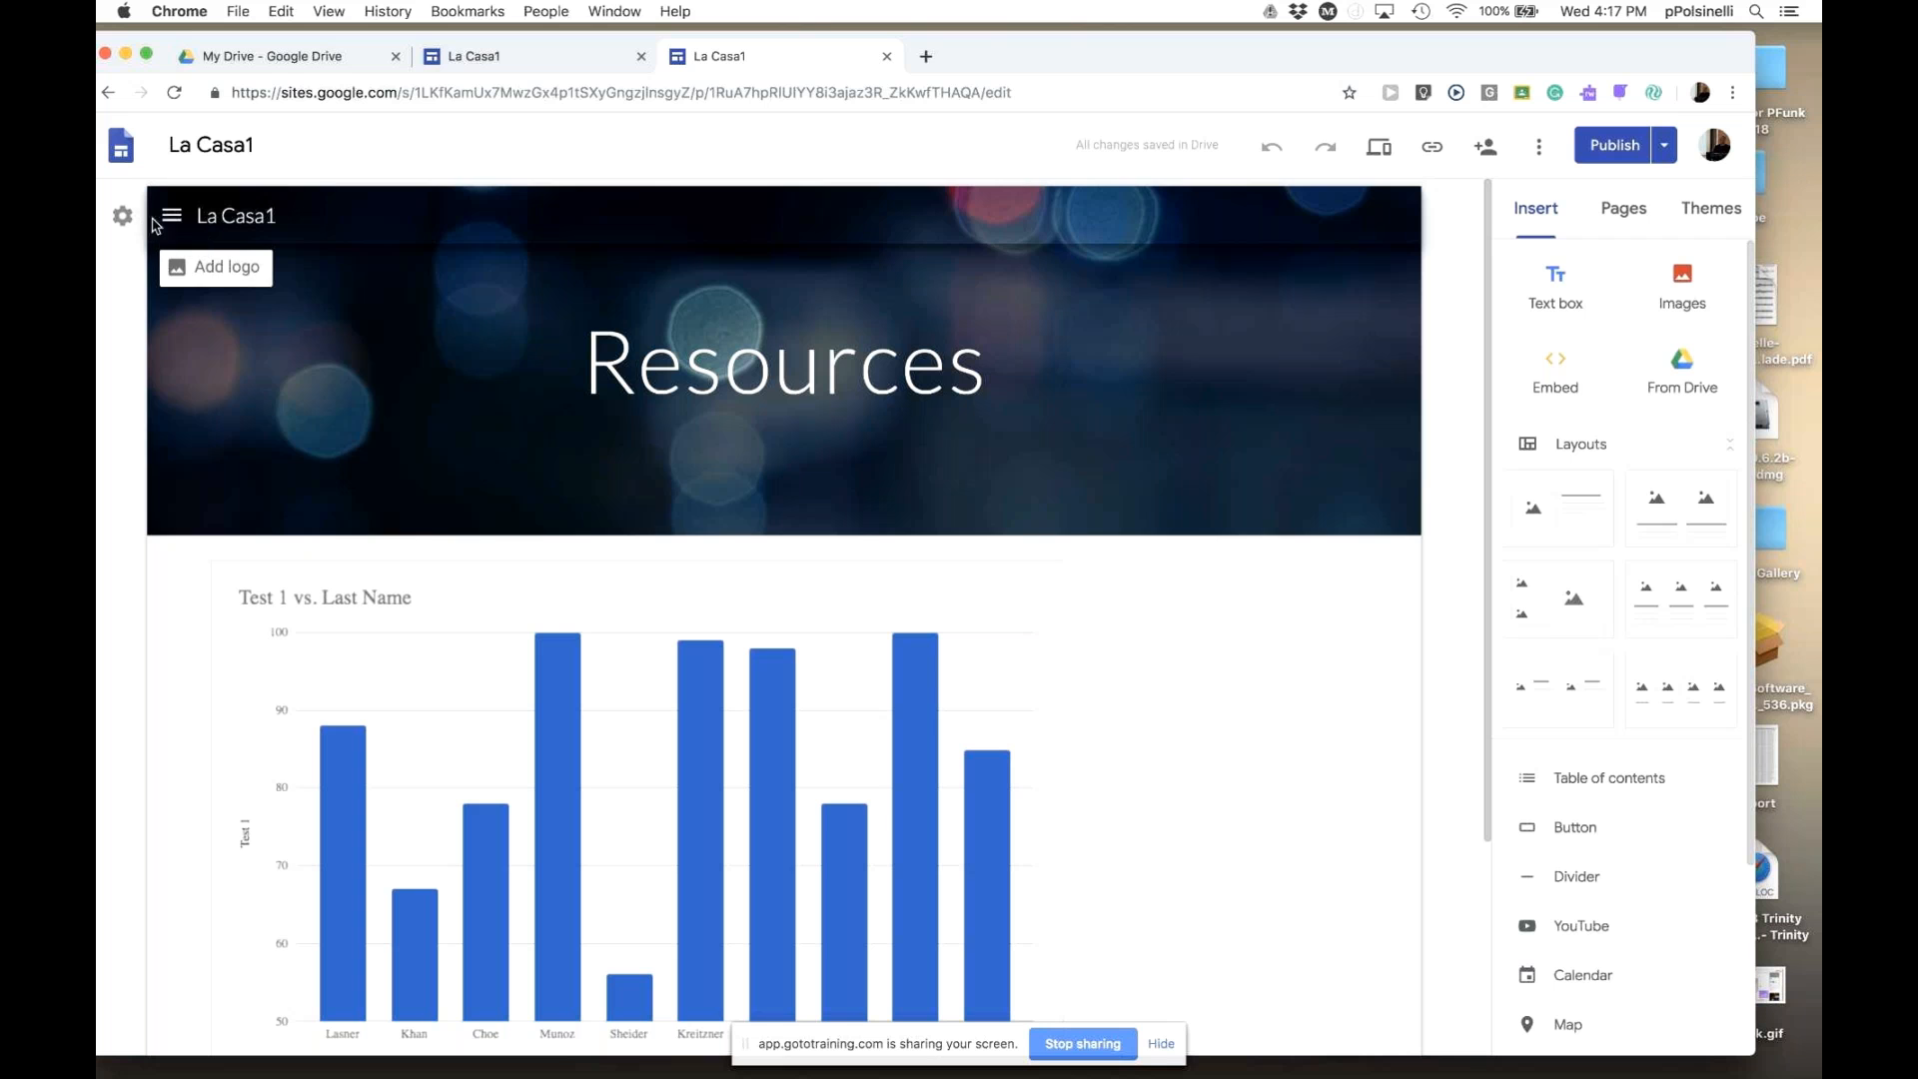
- Restore Top navigation and open the empty Hotels page for editing
{"action": "left_click", "coordinate": [123, 224]}
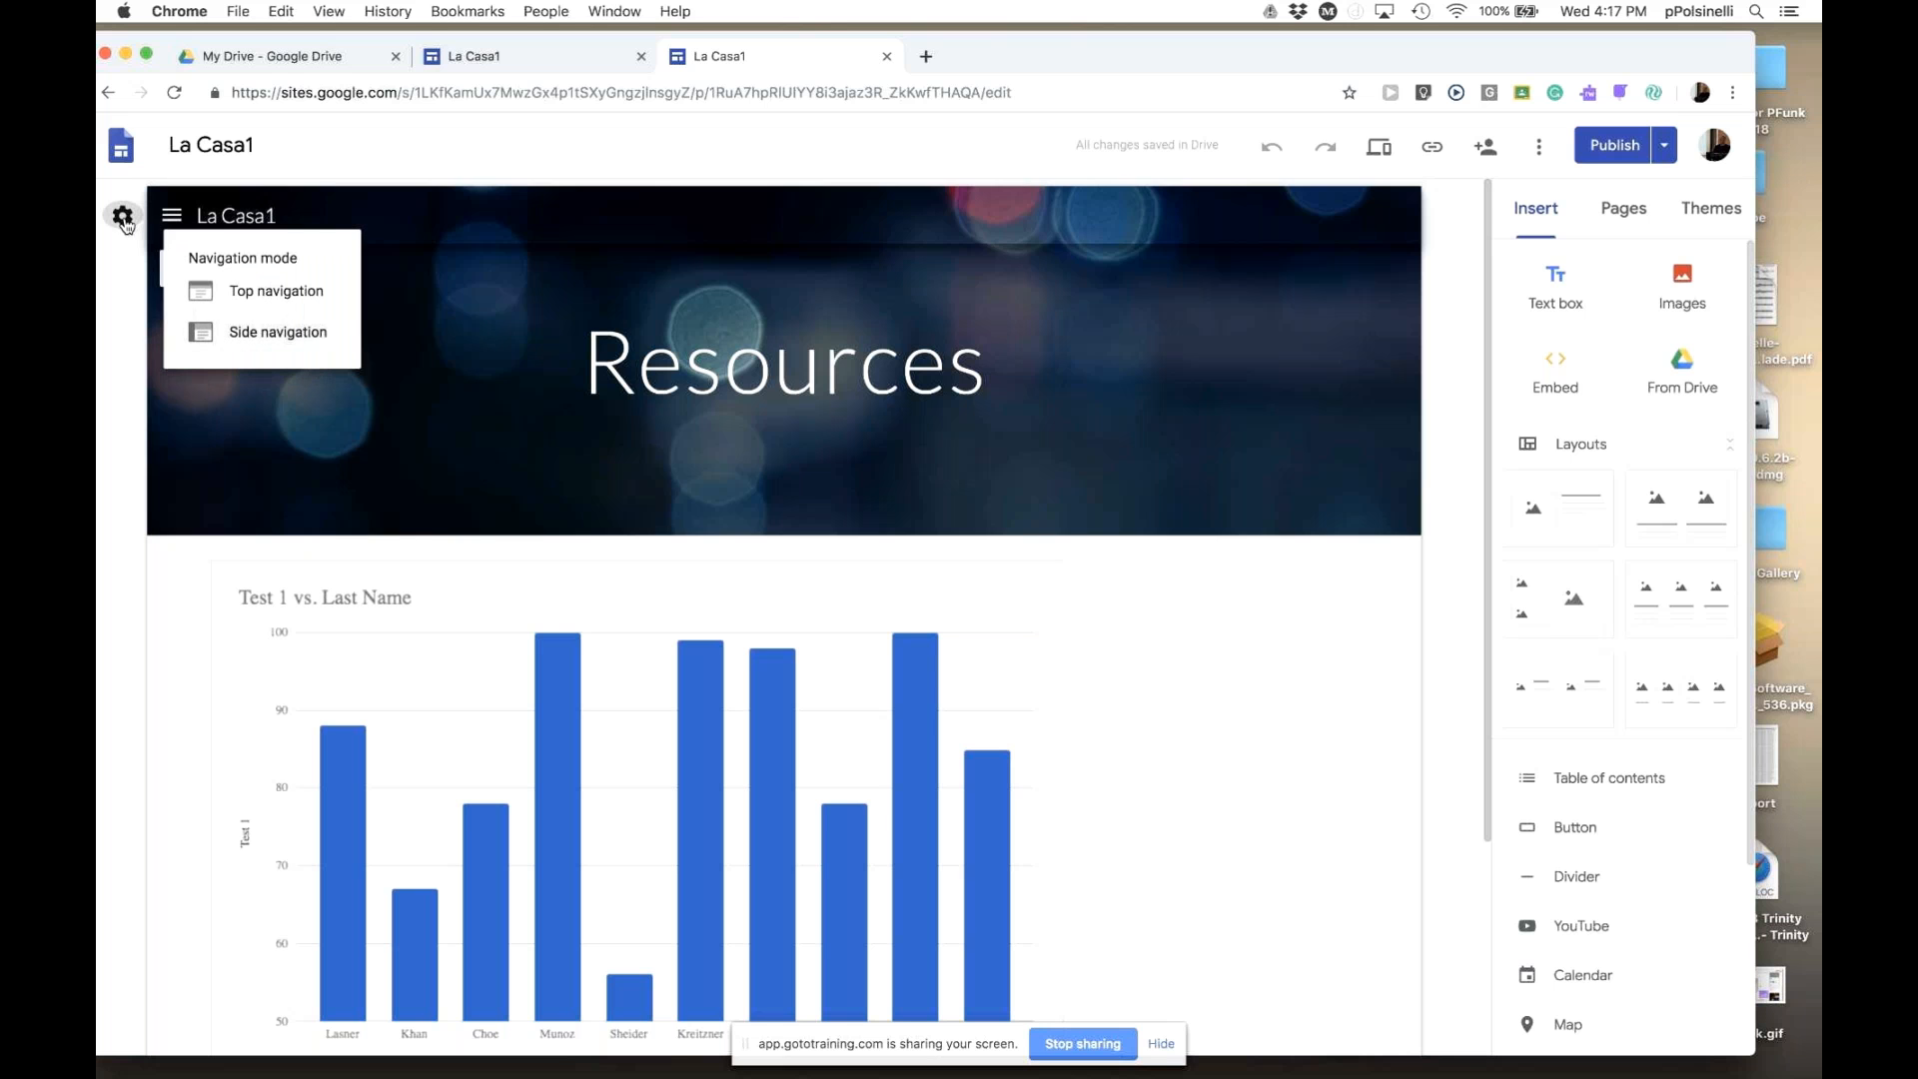
{"action": "left_click", "coordinate": [275, 292]}
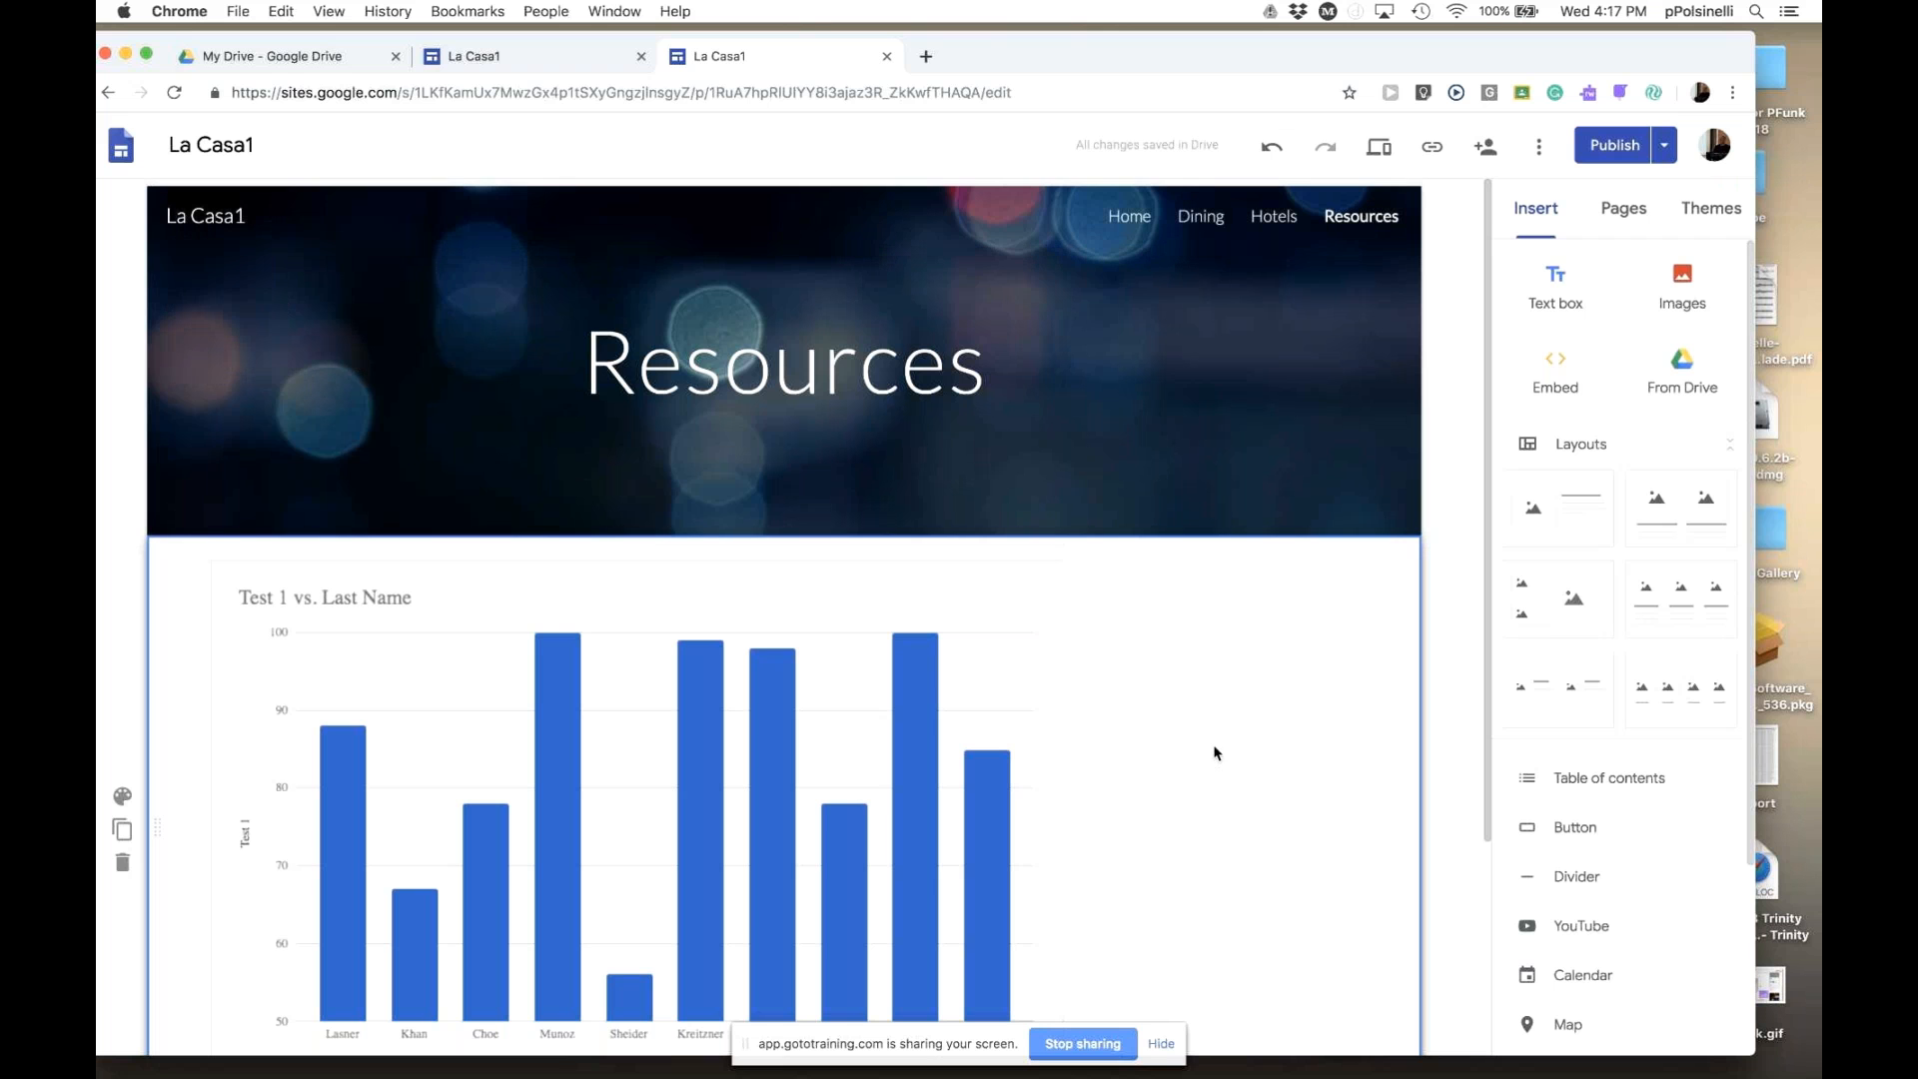
{"action": "left_click", "coordinate": [1129, 216]}
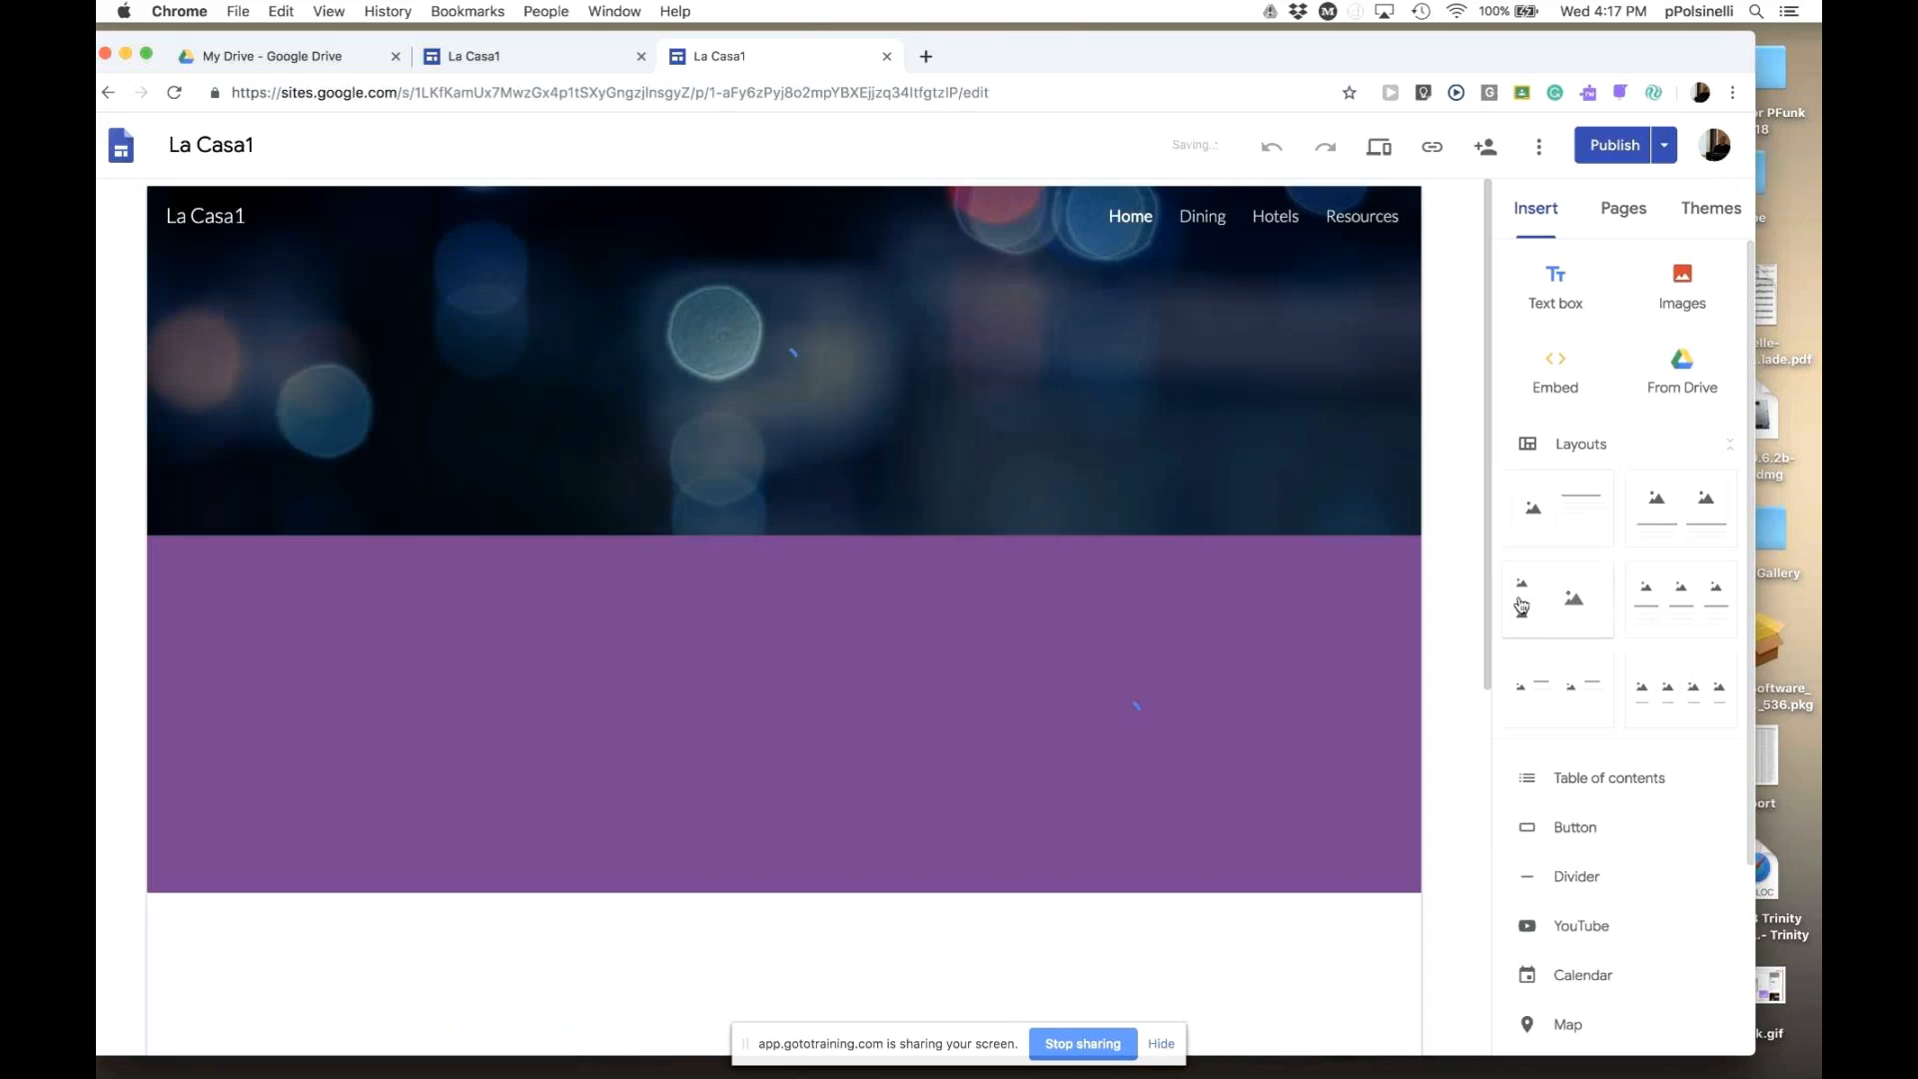
{"action": "left_click_drag", "start_coordinate": [1487, 449], "coordinate": [1494, 327]}
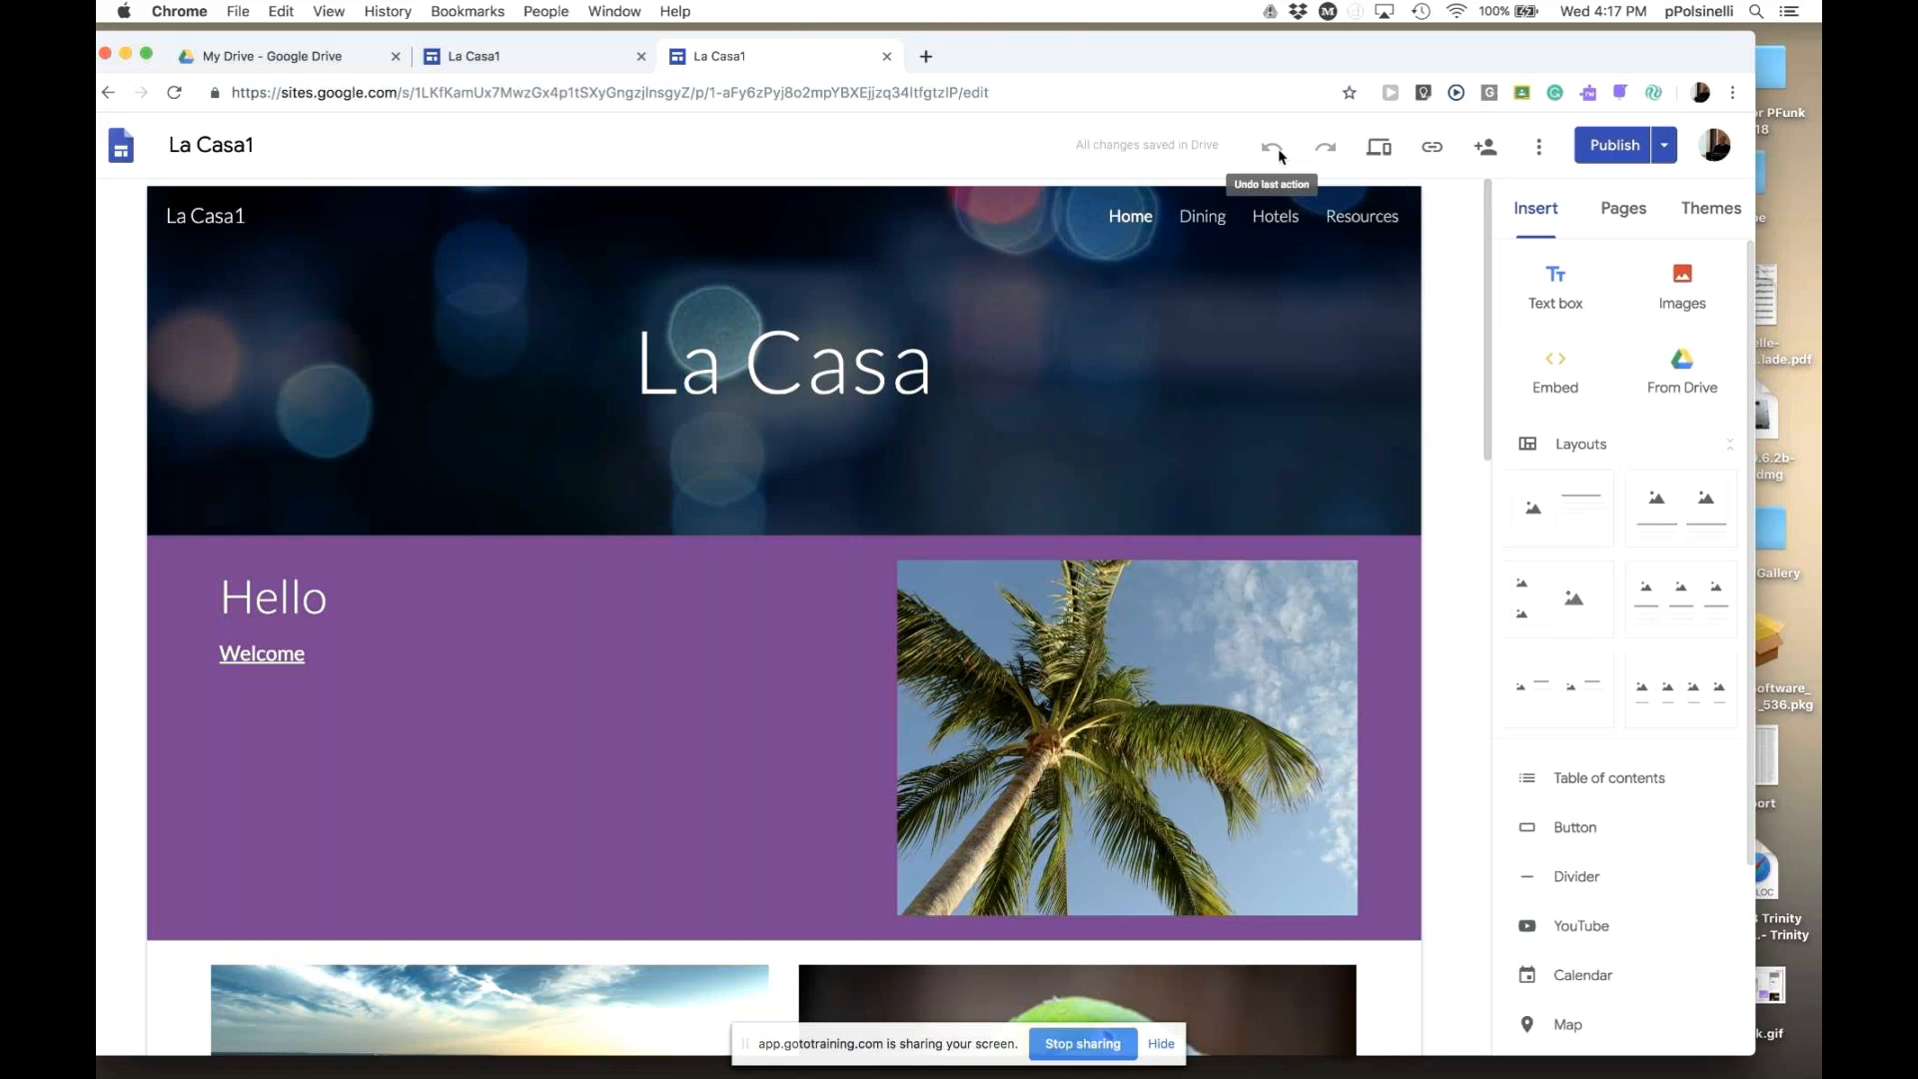
{"action": "left_click", "coordinate": [1270, 221]}
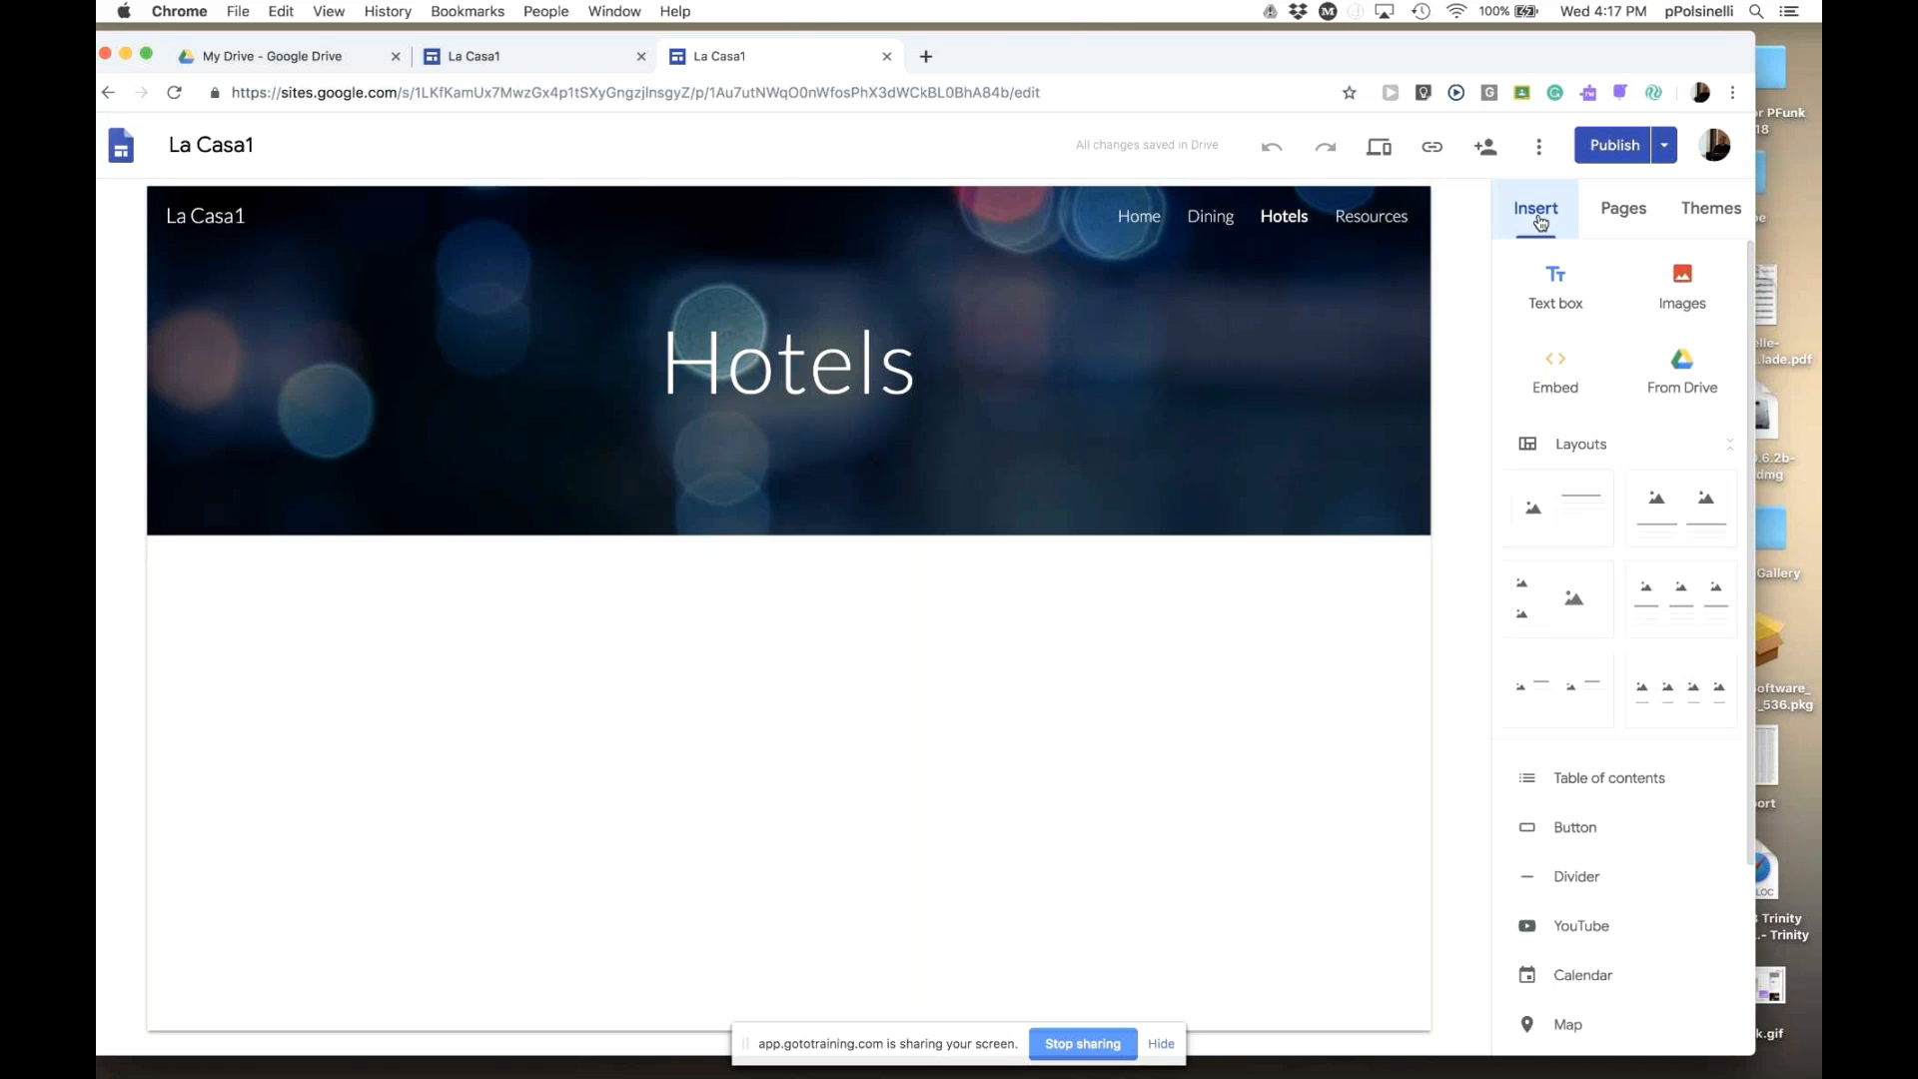
{"action": "left_click", "coordinate": [1683, 290]}
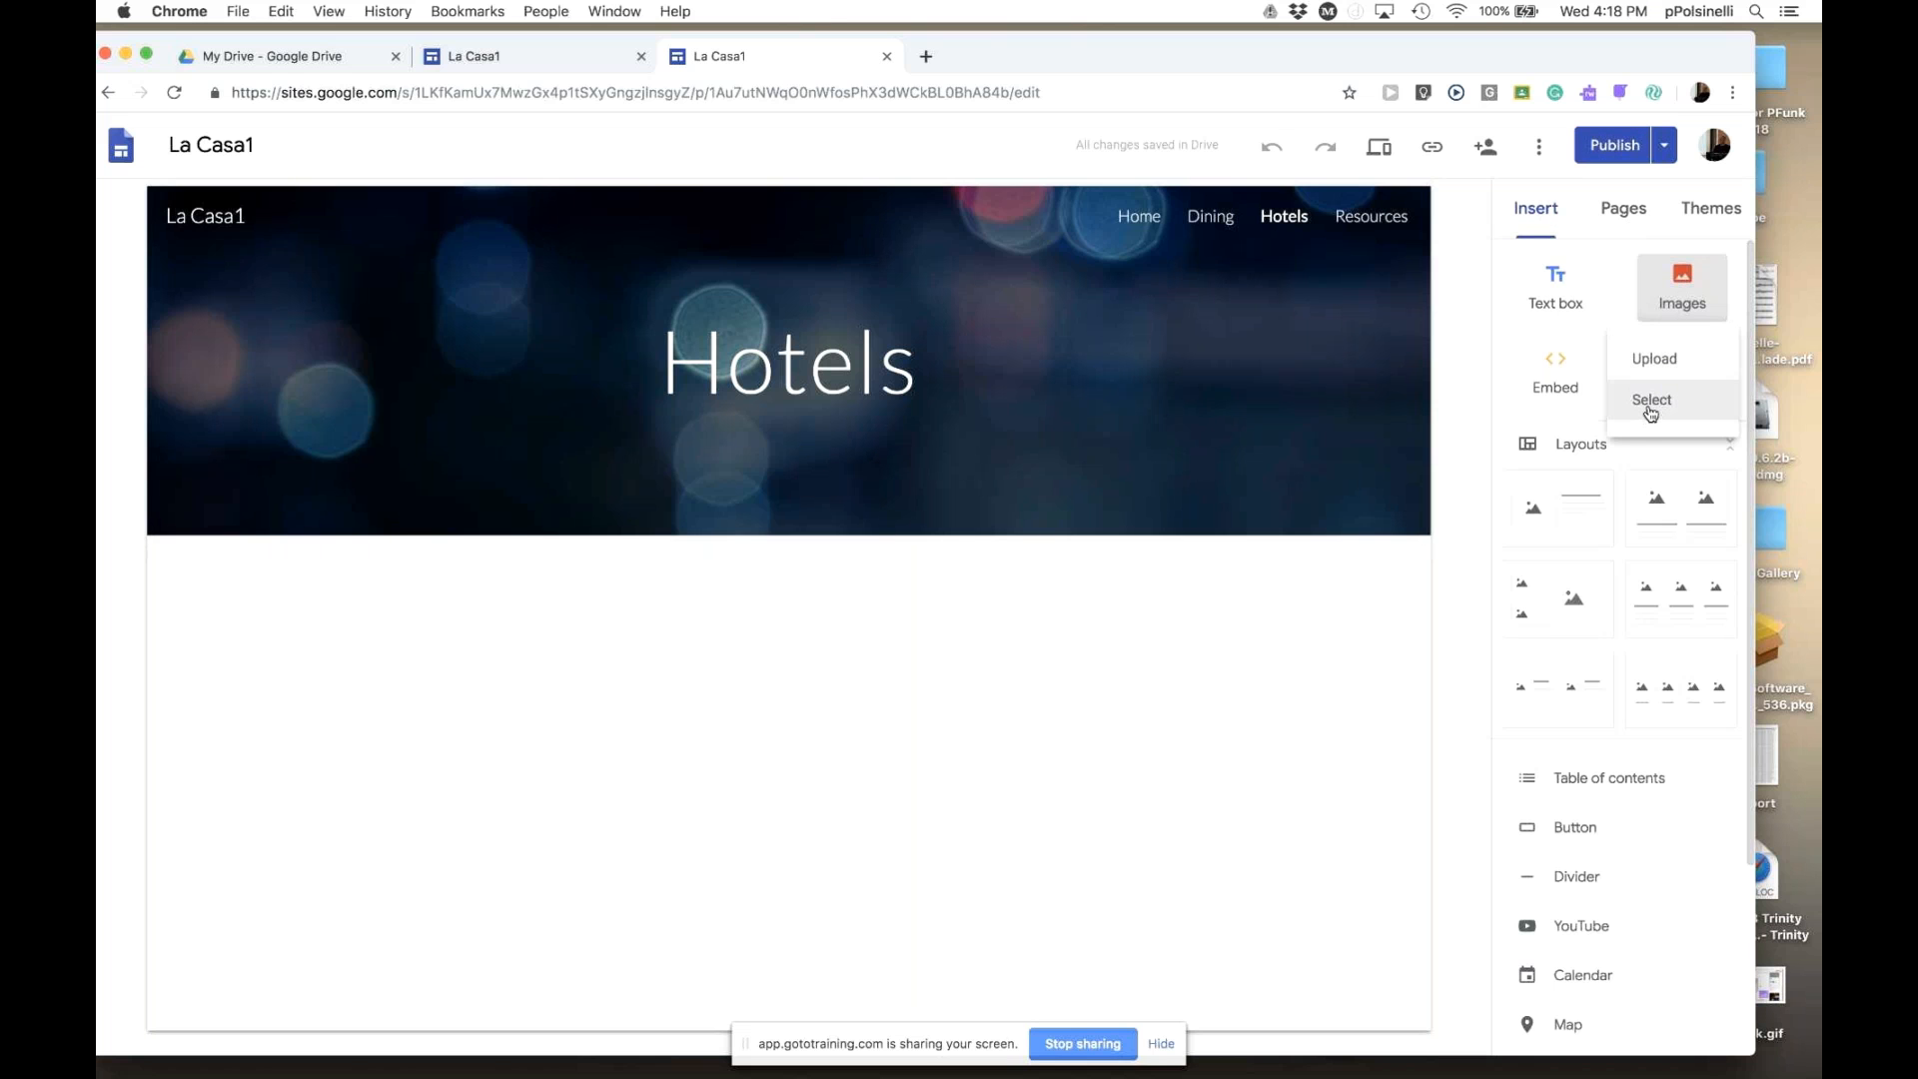
- Search images for 'brigantine inn' and insert the second-row tall ship photo on Hotels
{"action": "left_click", "coordinate": [1650, 405]}
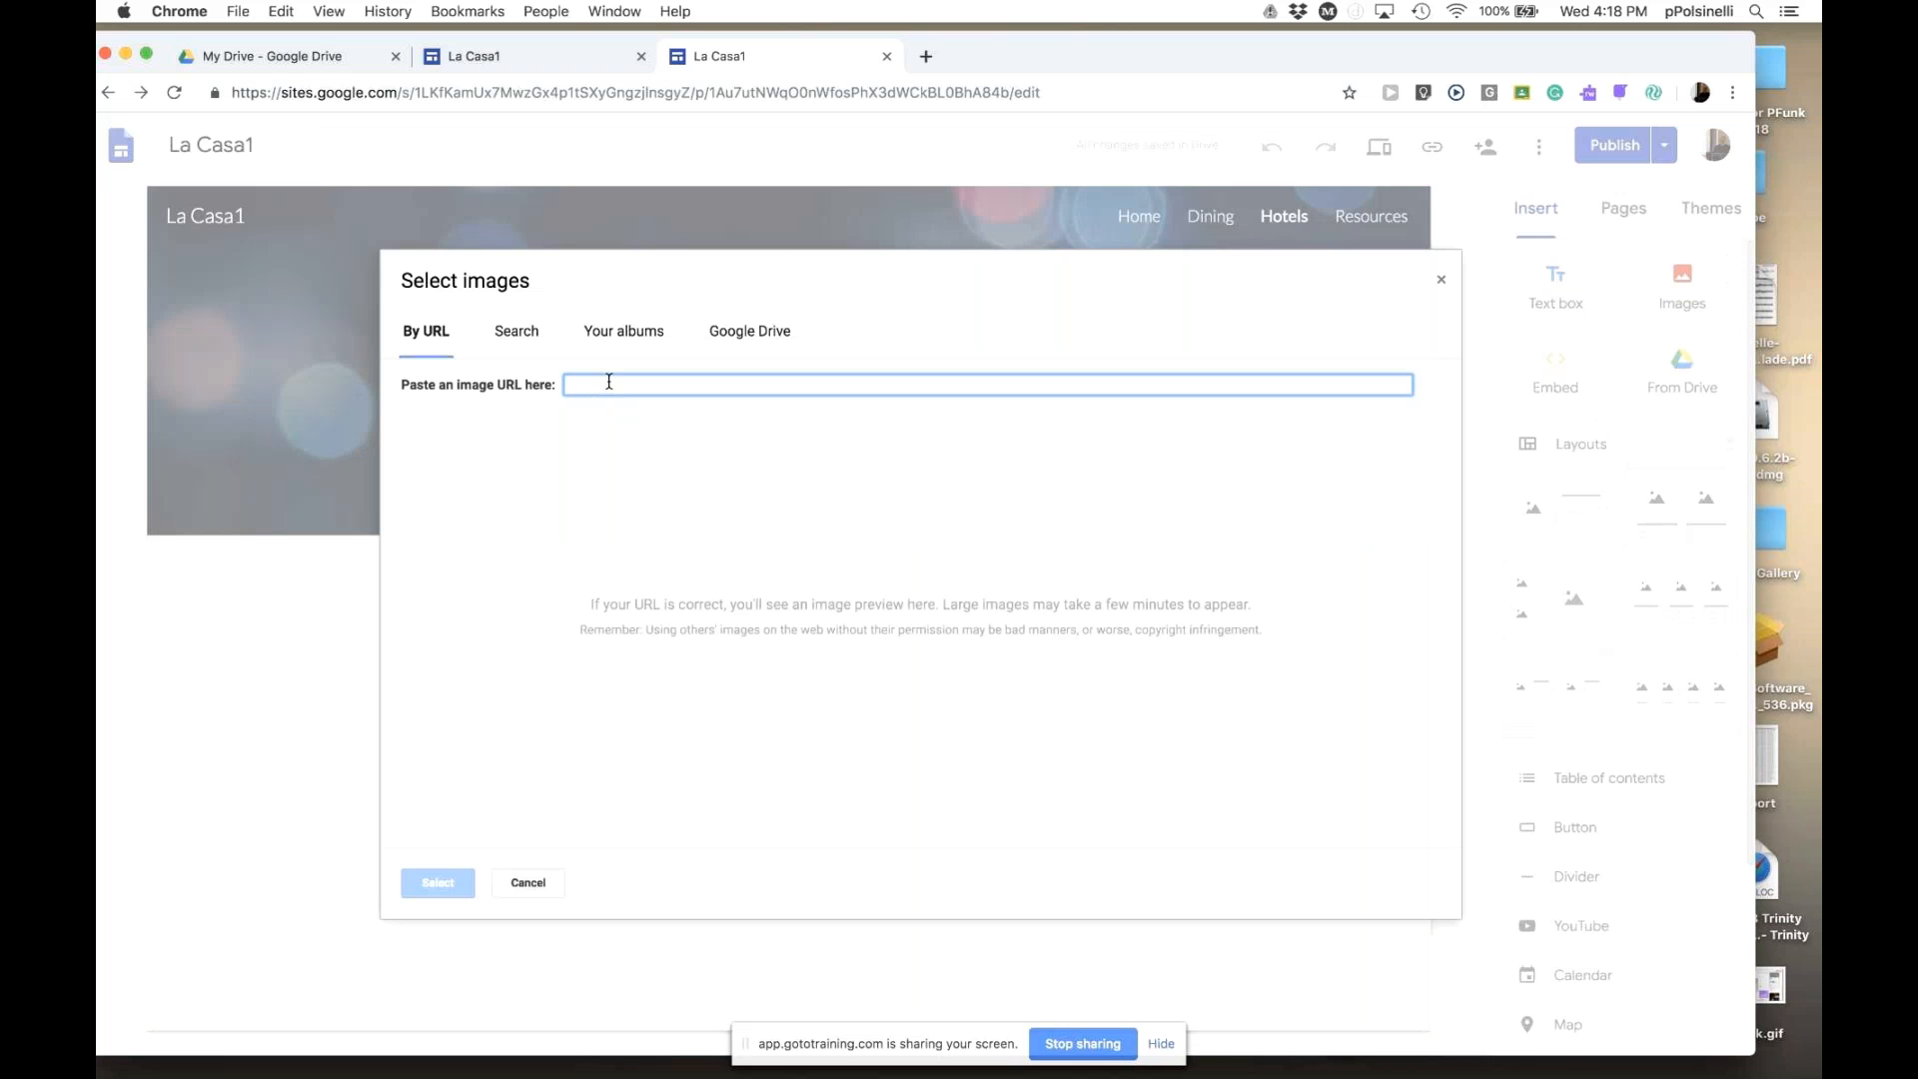
{"action": "type", "text": "brigantine inn"}
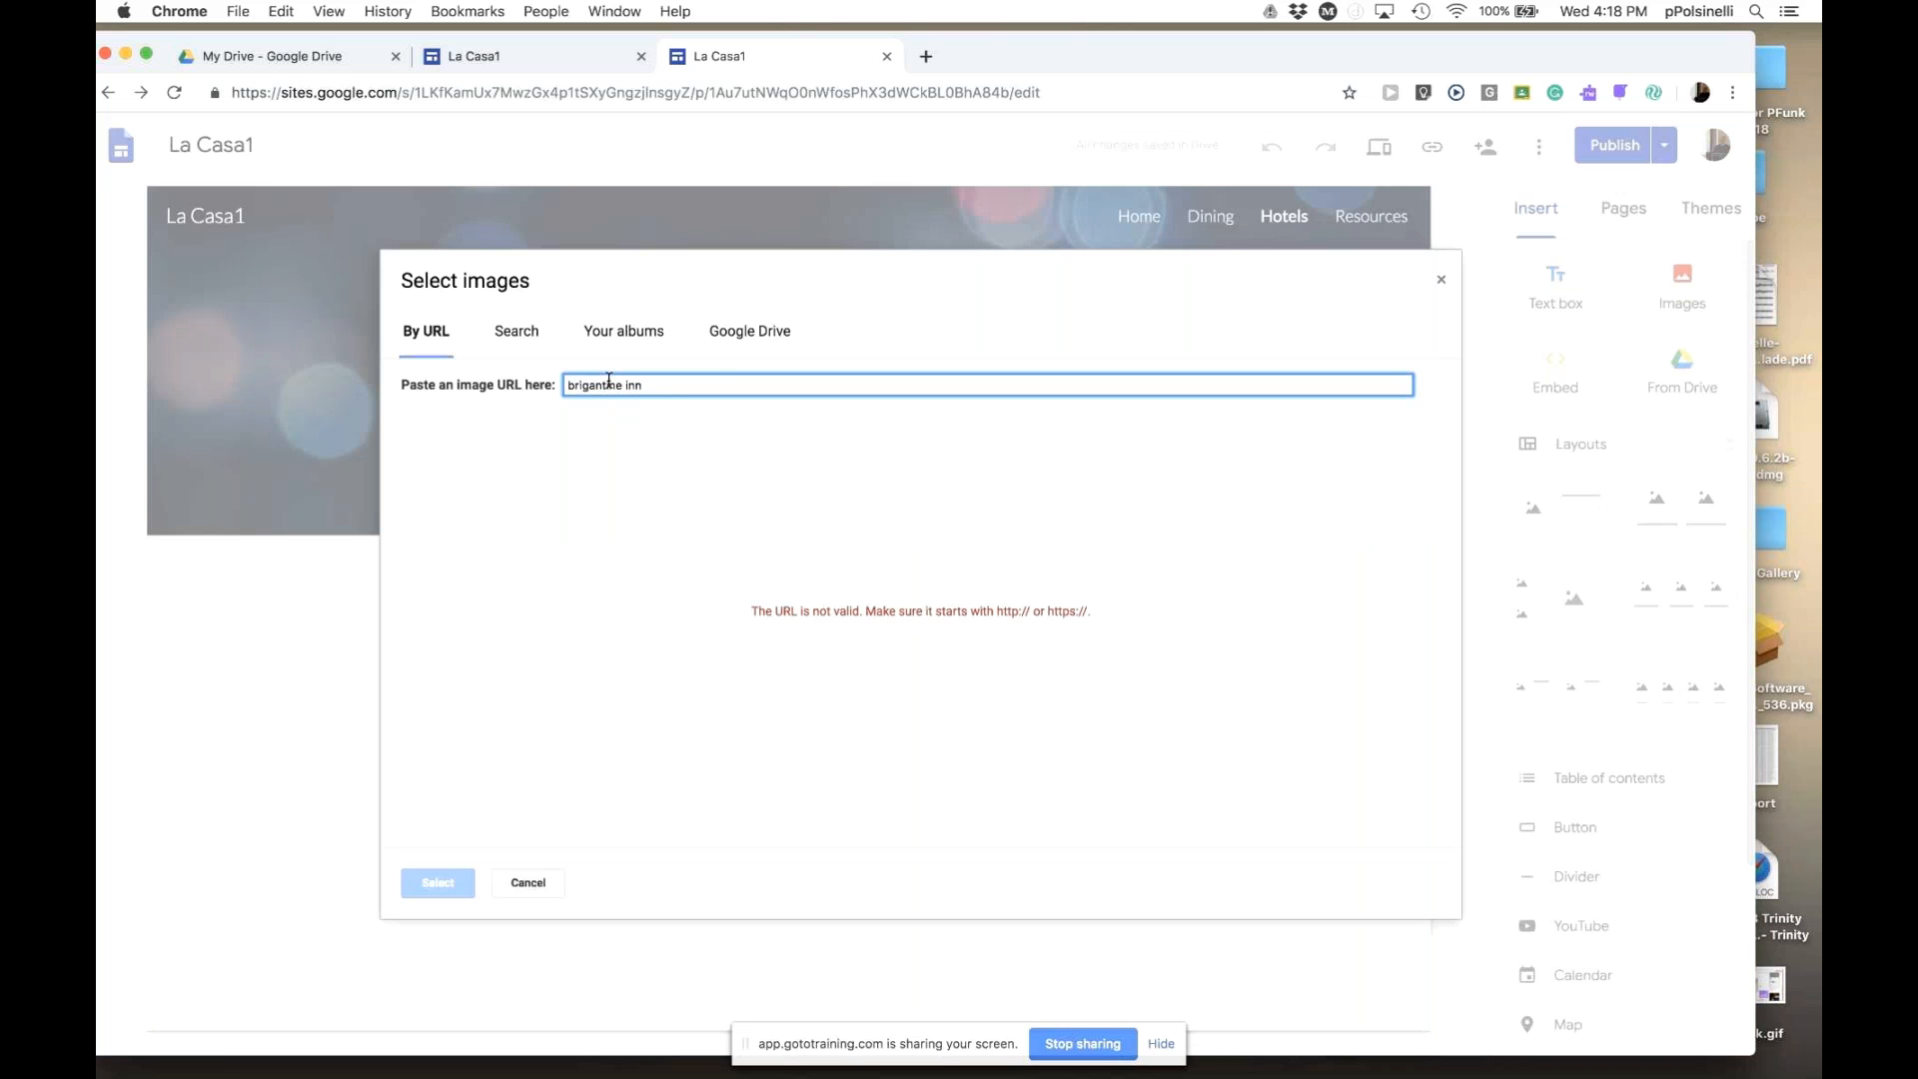
{"action": "key", "text": "super+a"}
{"action": "key", "text": "super+c"}
{"action": "key", "text": "BackSpace"}
{"action": "left_click", "coordinate": [516, 334]}
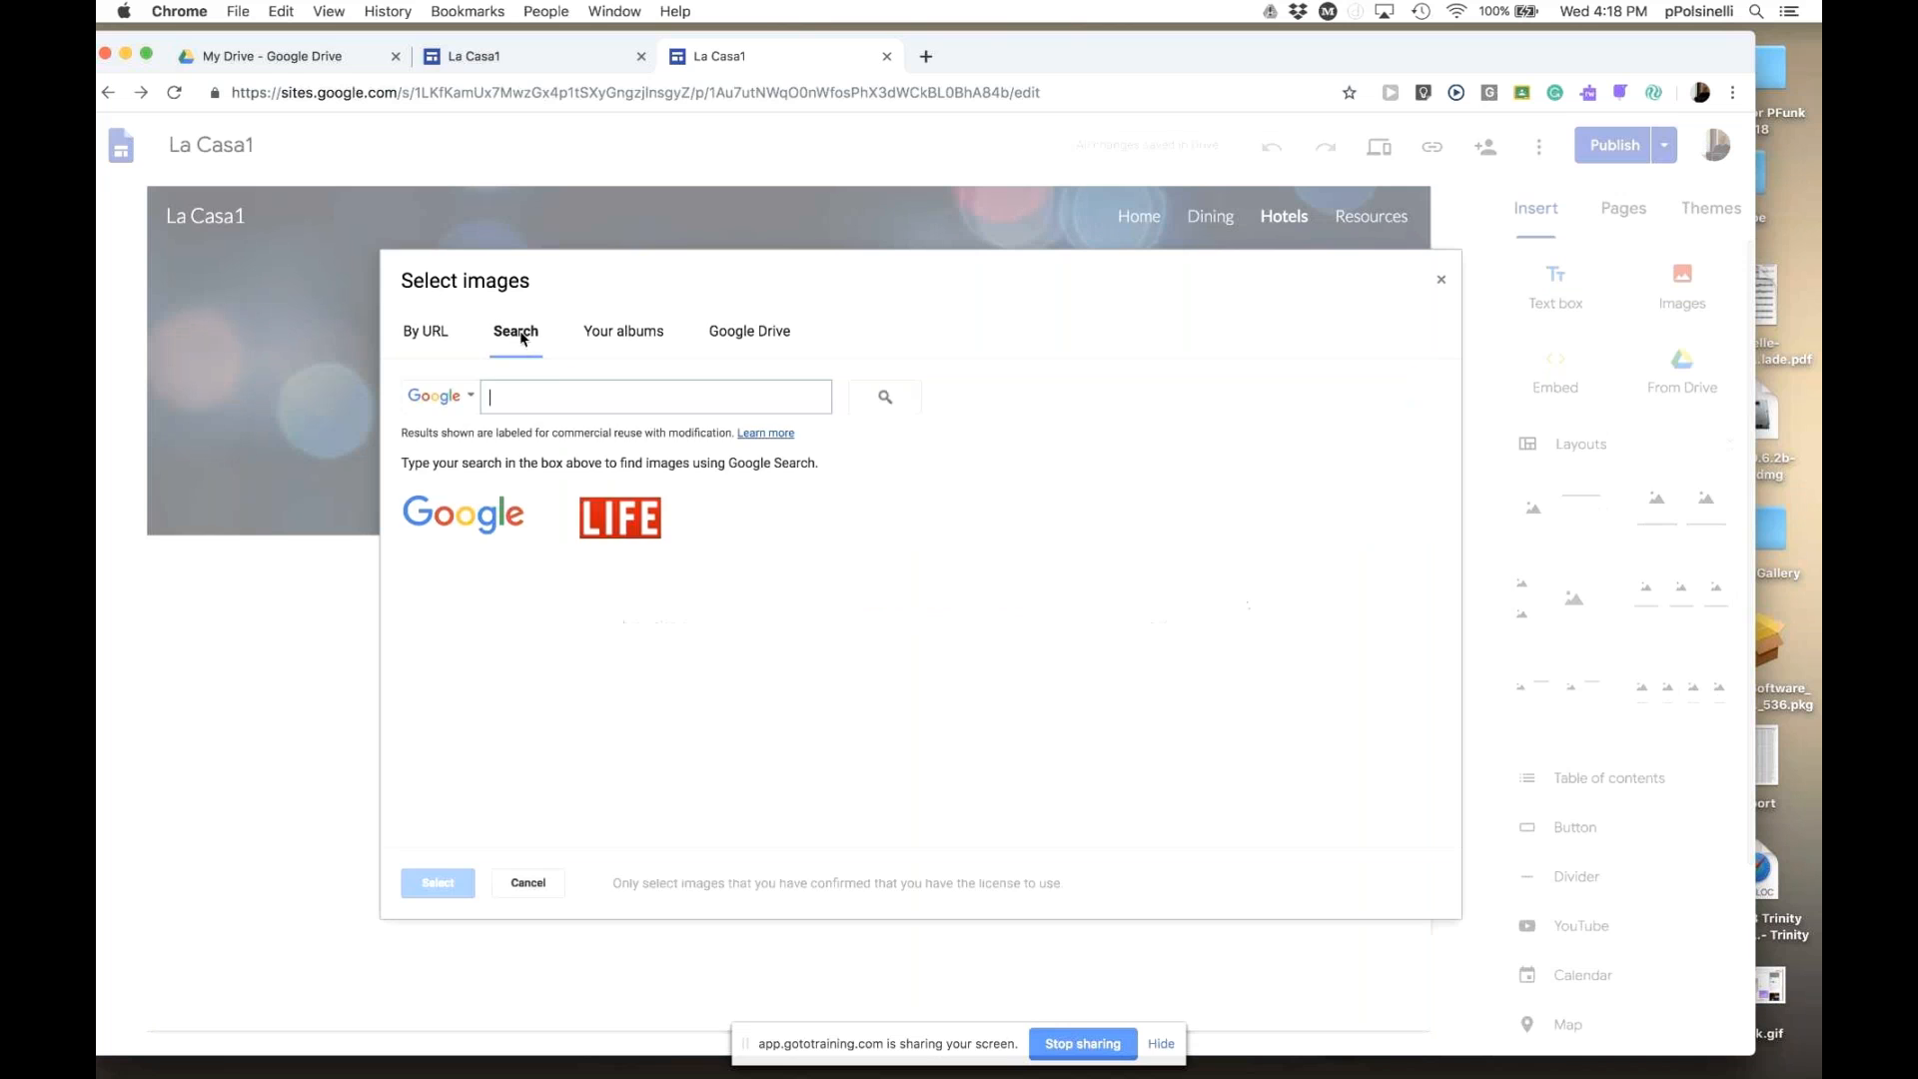
{"action": "key", "text": "super+v"}
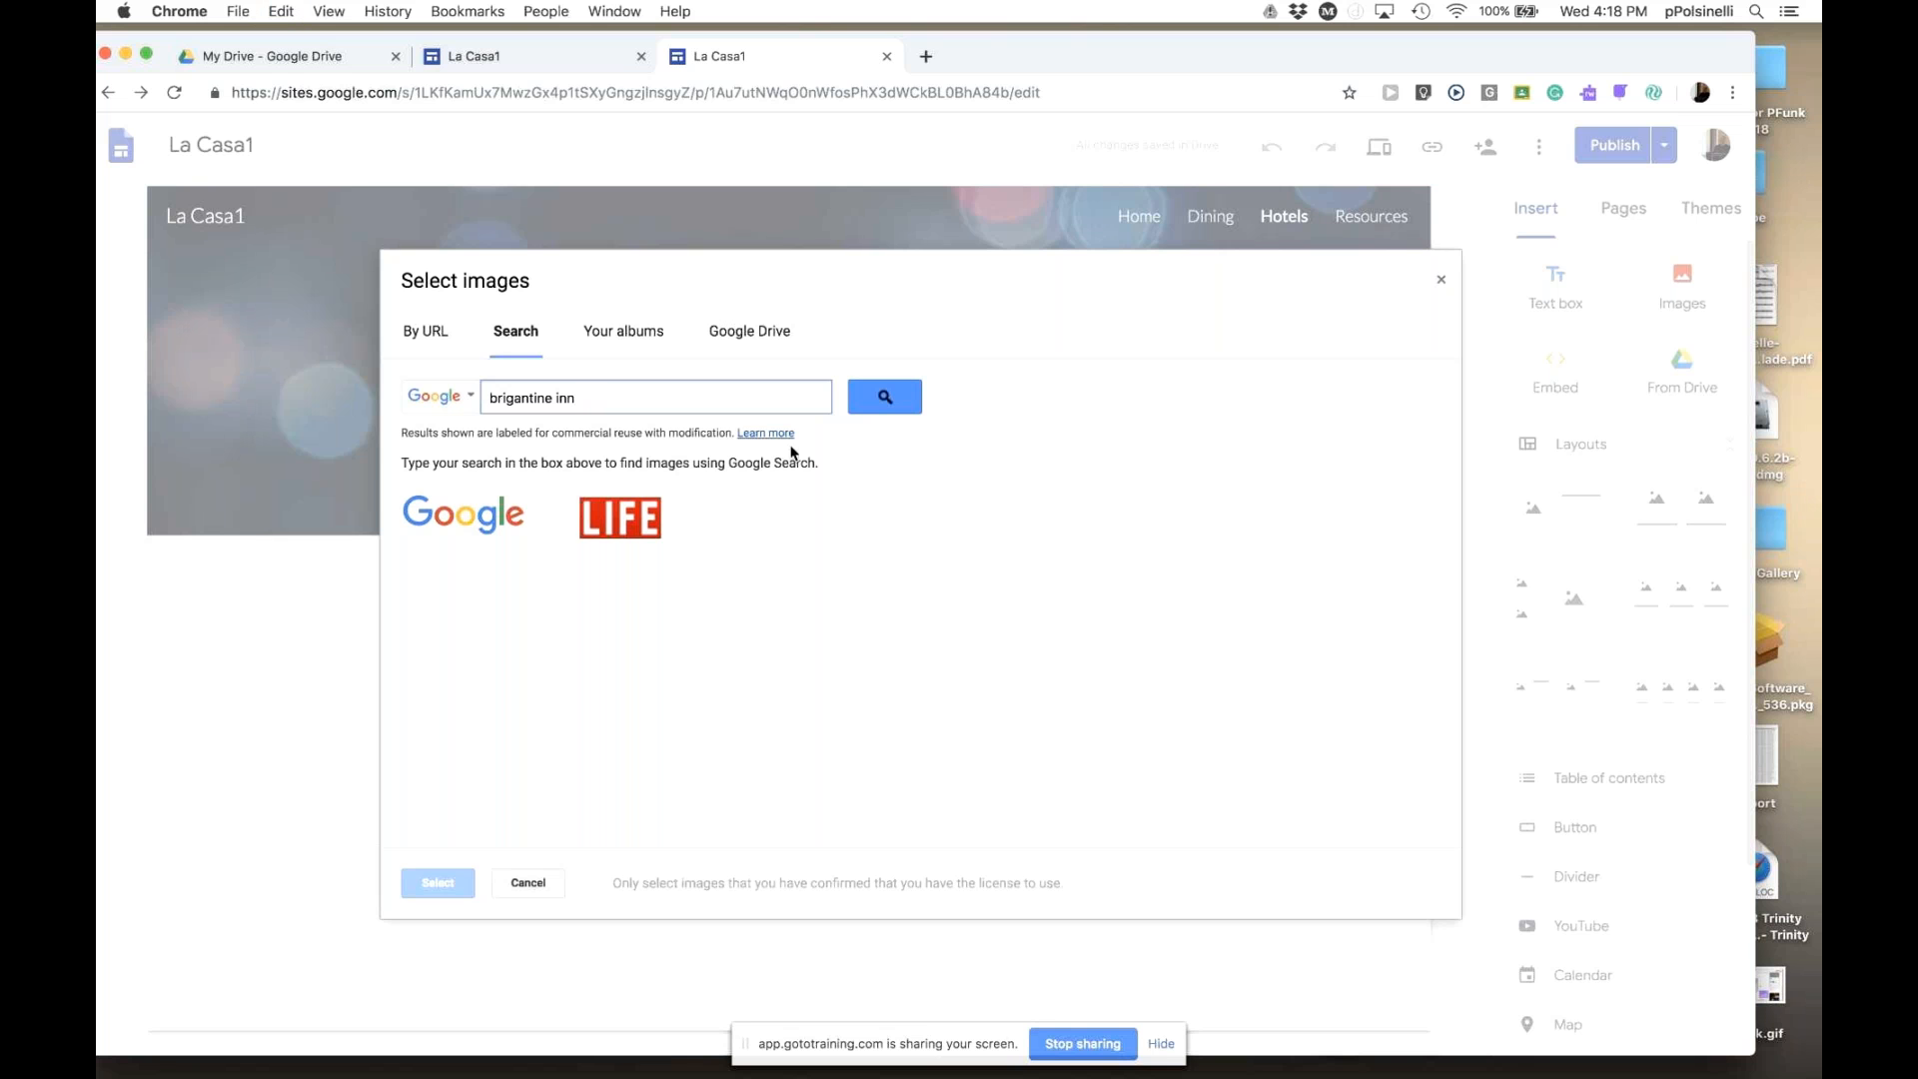
{"action": "left_click", "coordinate": [884, 398]}
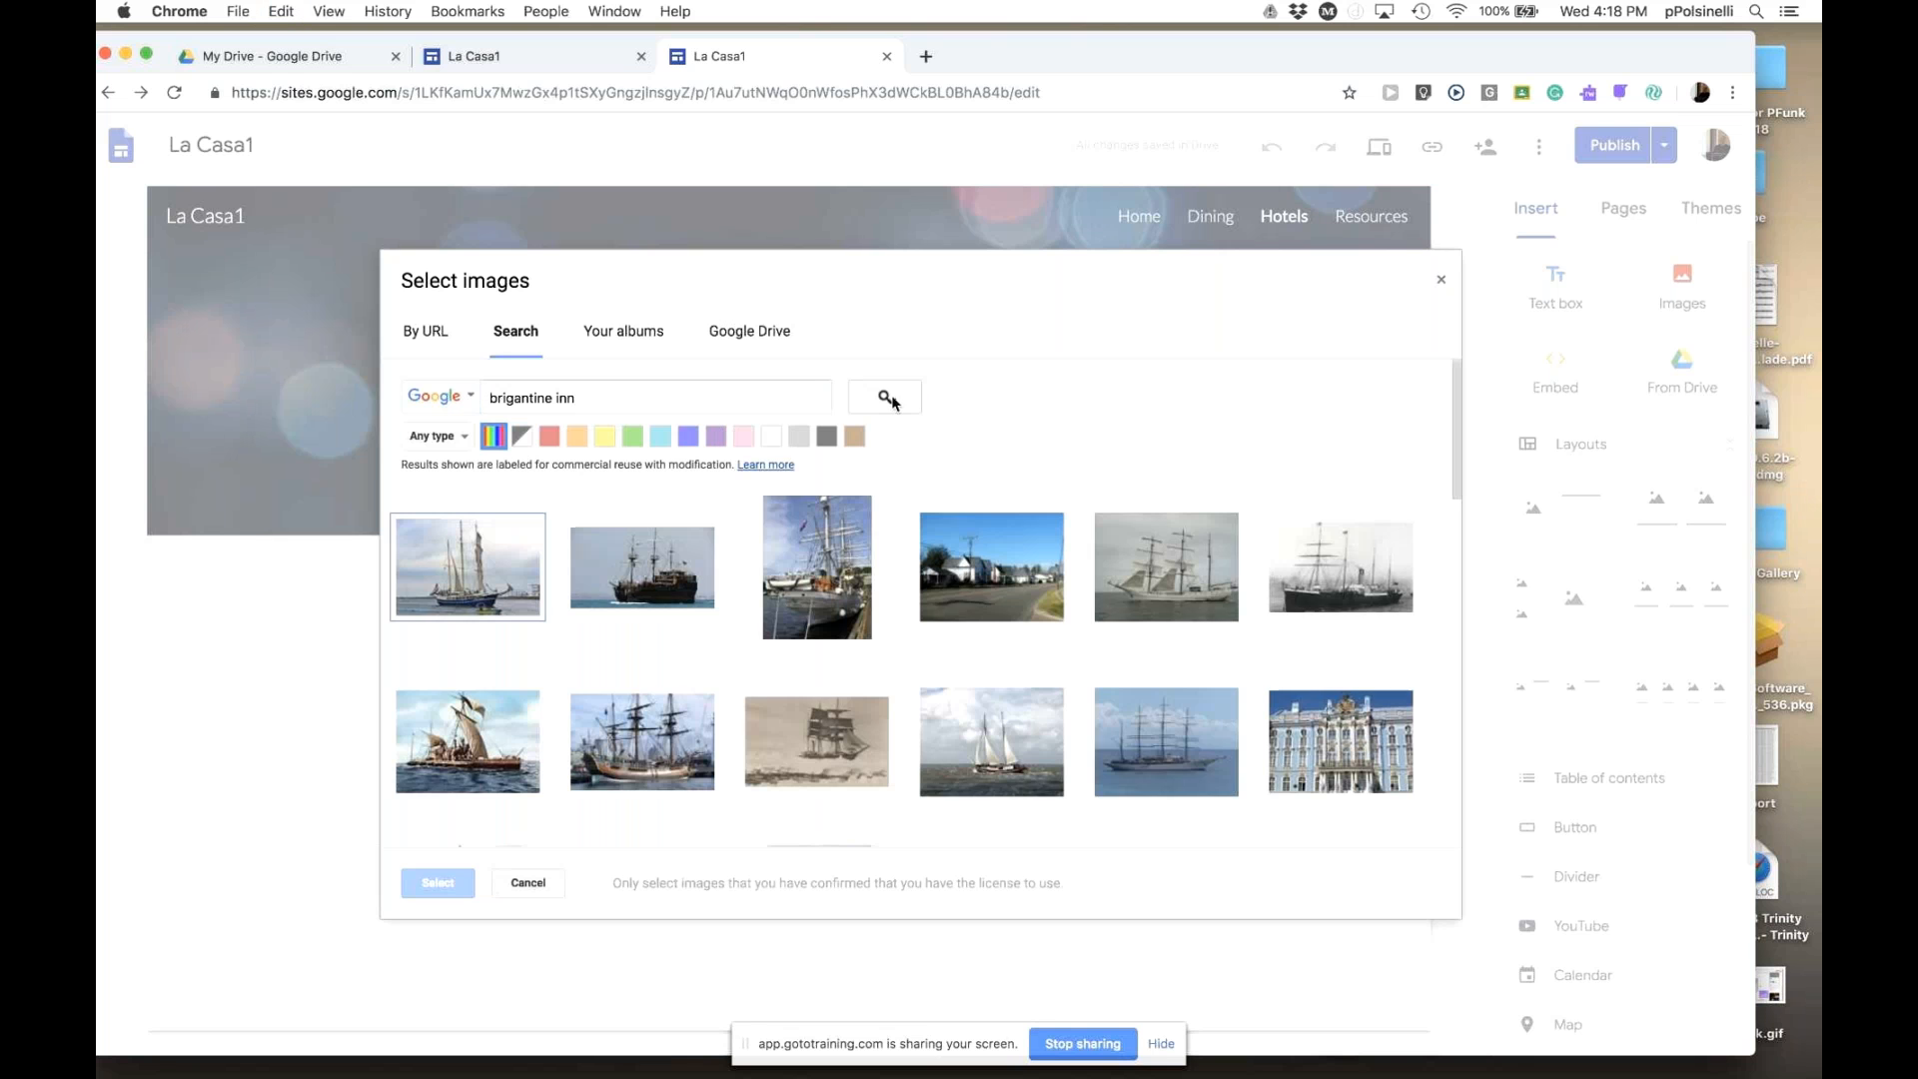
{"action": "scroll", "coordinate": [1174, 611], "scroll_direction": "down", "scroll_amount": 5}
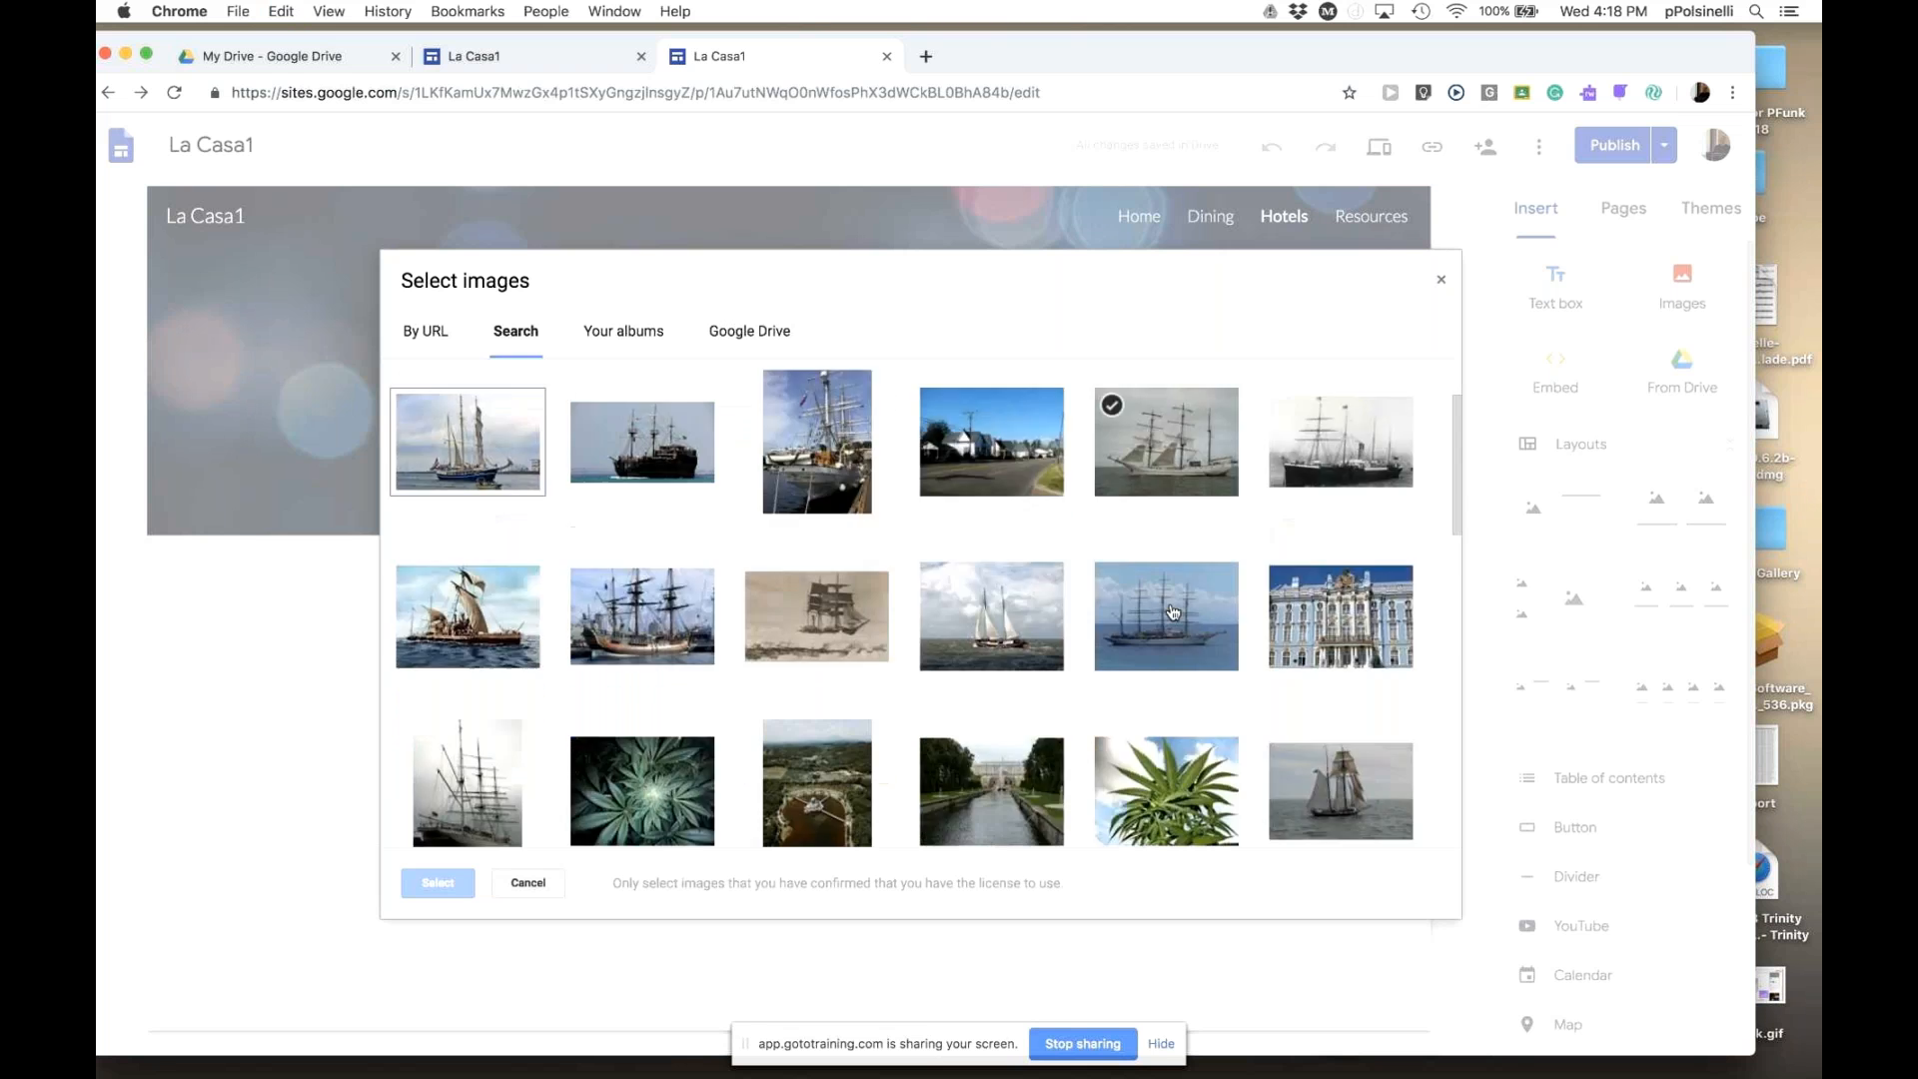
{"action": "scroll", "coordinate": [1174, 612], "scroll_direction": "down", "scroll_amount": 1}
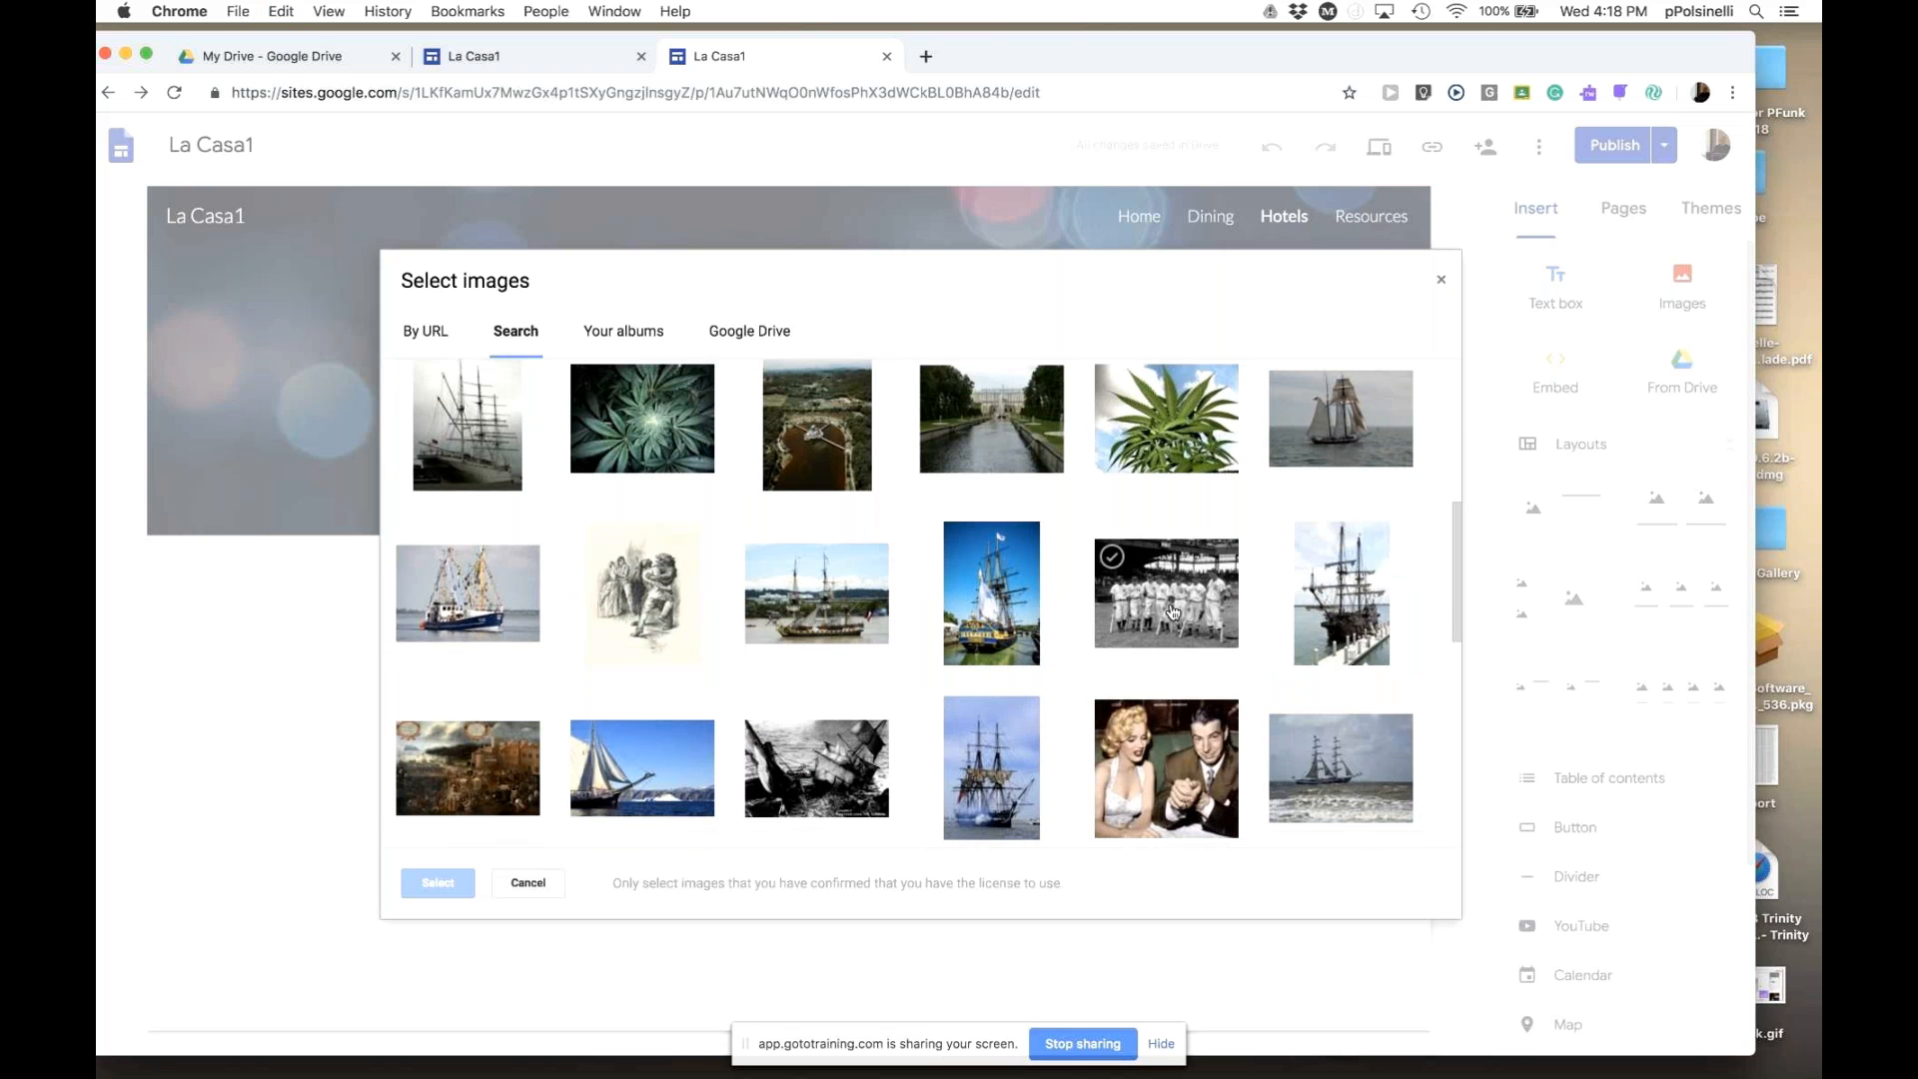
{"action": "scroll", "coordinate": [1174, 611], "scroll_direction": "down", "scroll_amount": 2}
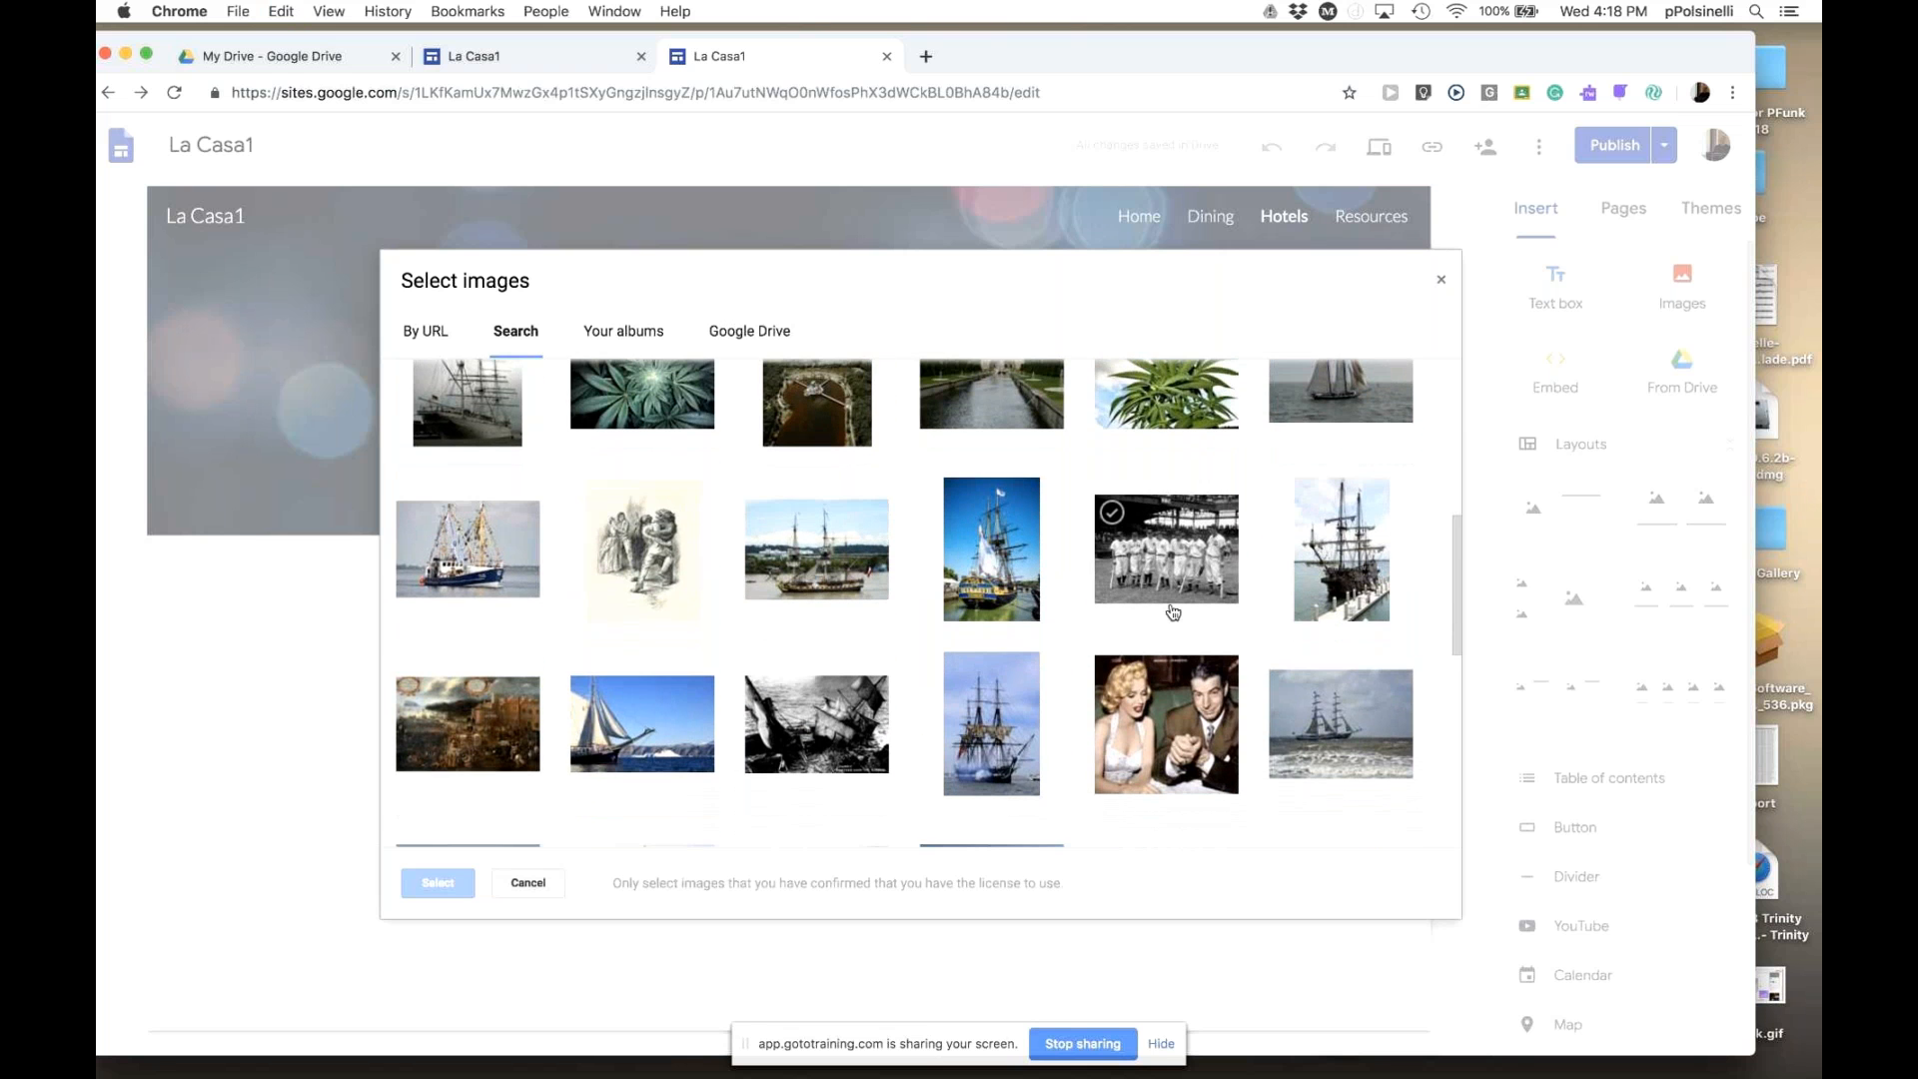
{"action": "scroll", "coordinate": [1174, 612], "scroll_direction": "up", "scroll_amount": 10}
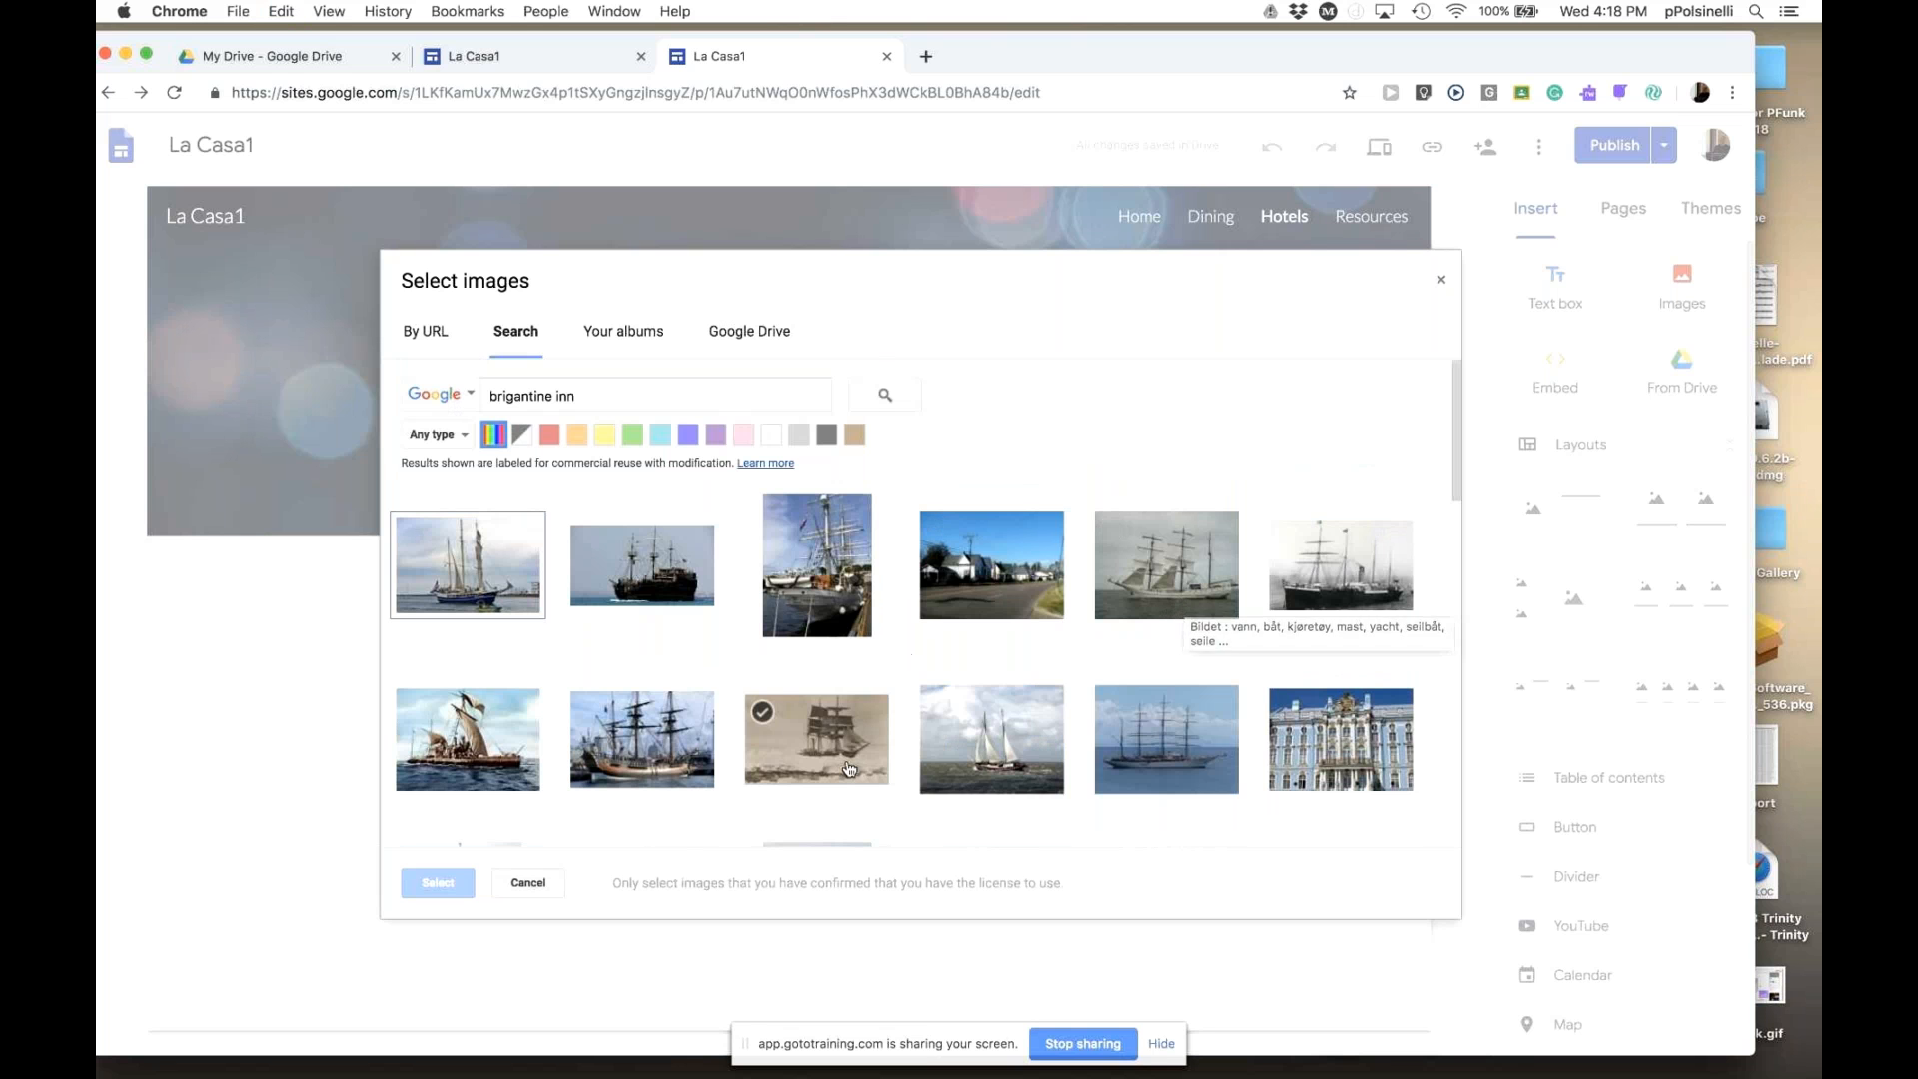
{"action": "double_click", "coordinate": [640, 727]}
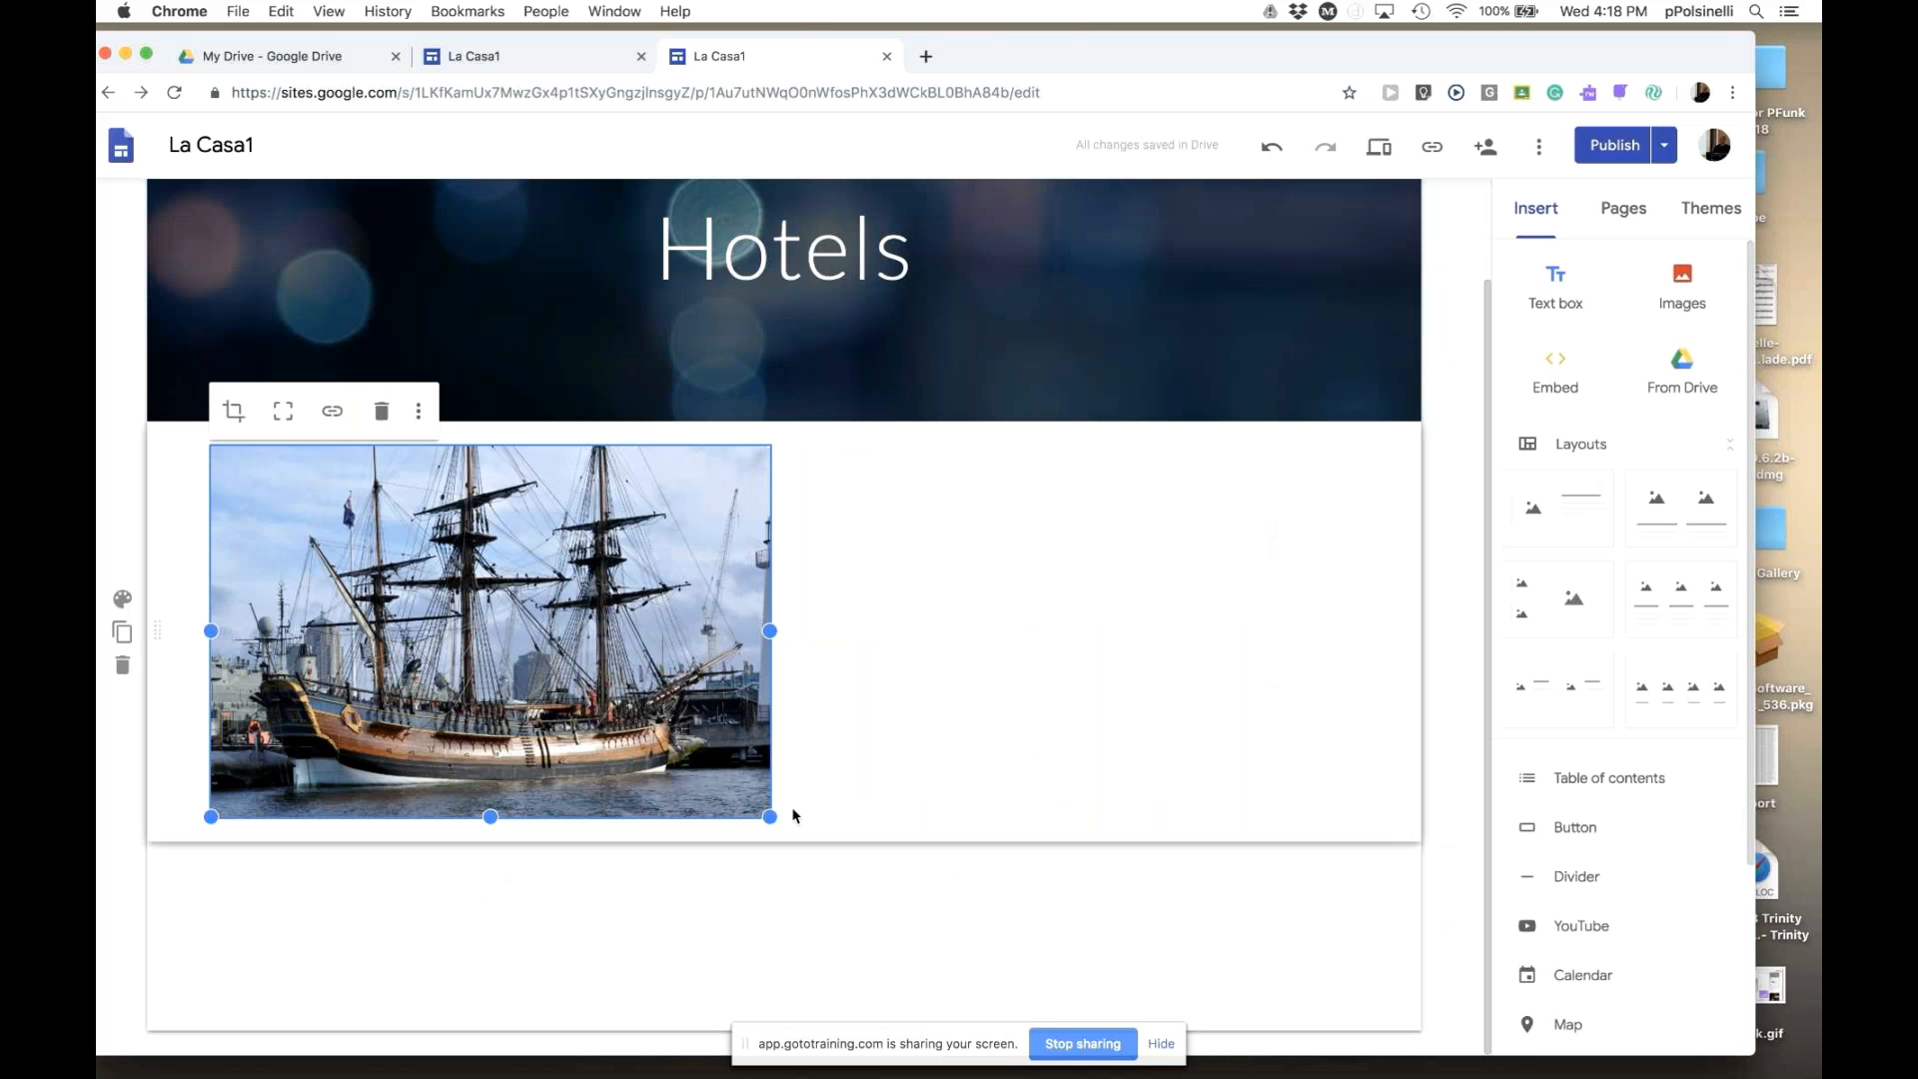
- Enlarge the ship photo by dragging its lower-right corner handle
{"action": "left_click_drag", "start_coordinate": [769, 816], "coordinate": [846, 901]}
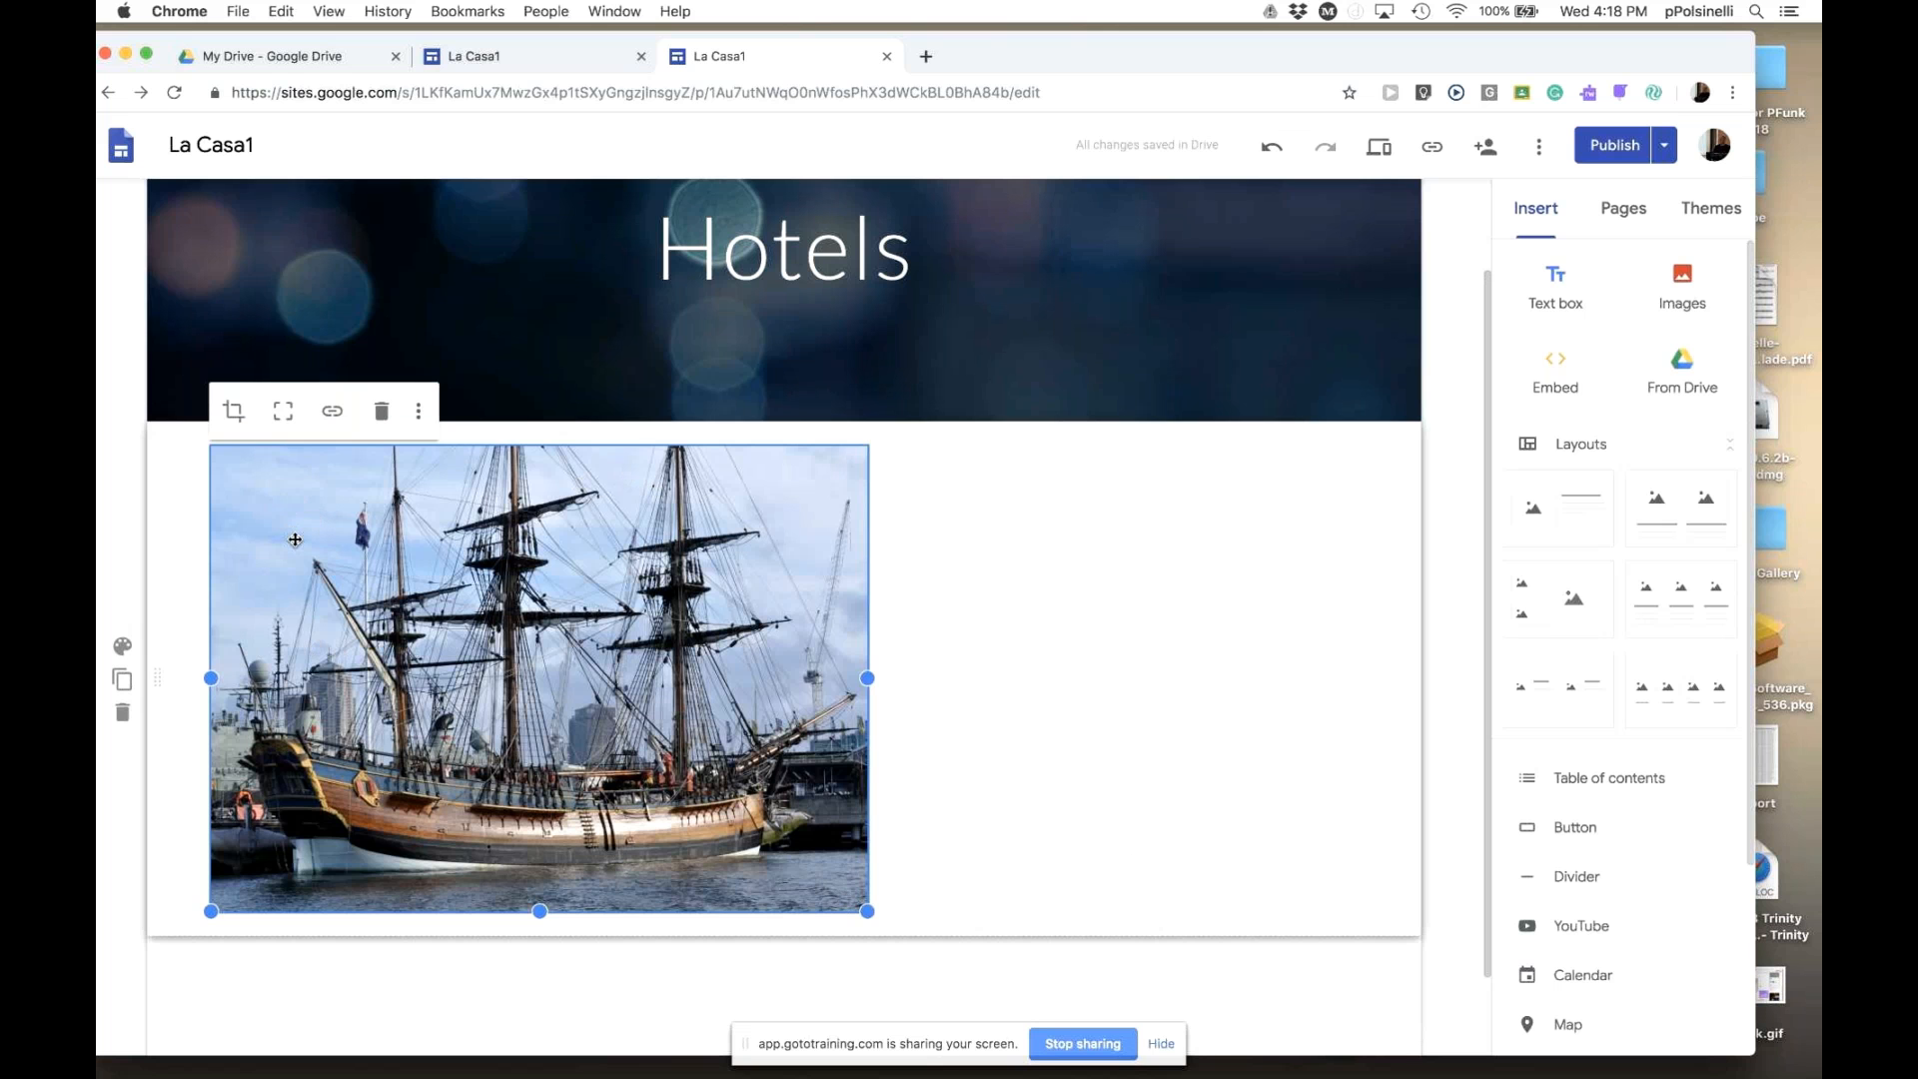
{"action": "left_click", "coordinate": [1023, 642]}
{"action": "left_click", "coordinate": [670, 613]}
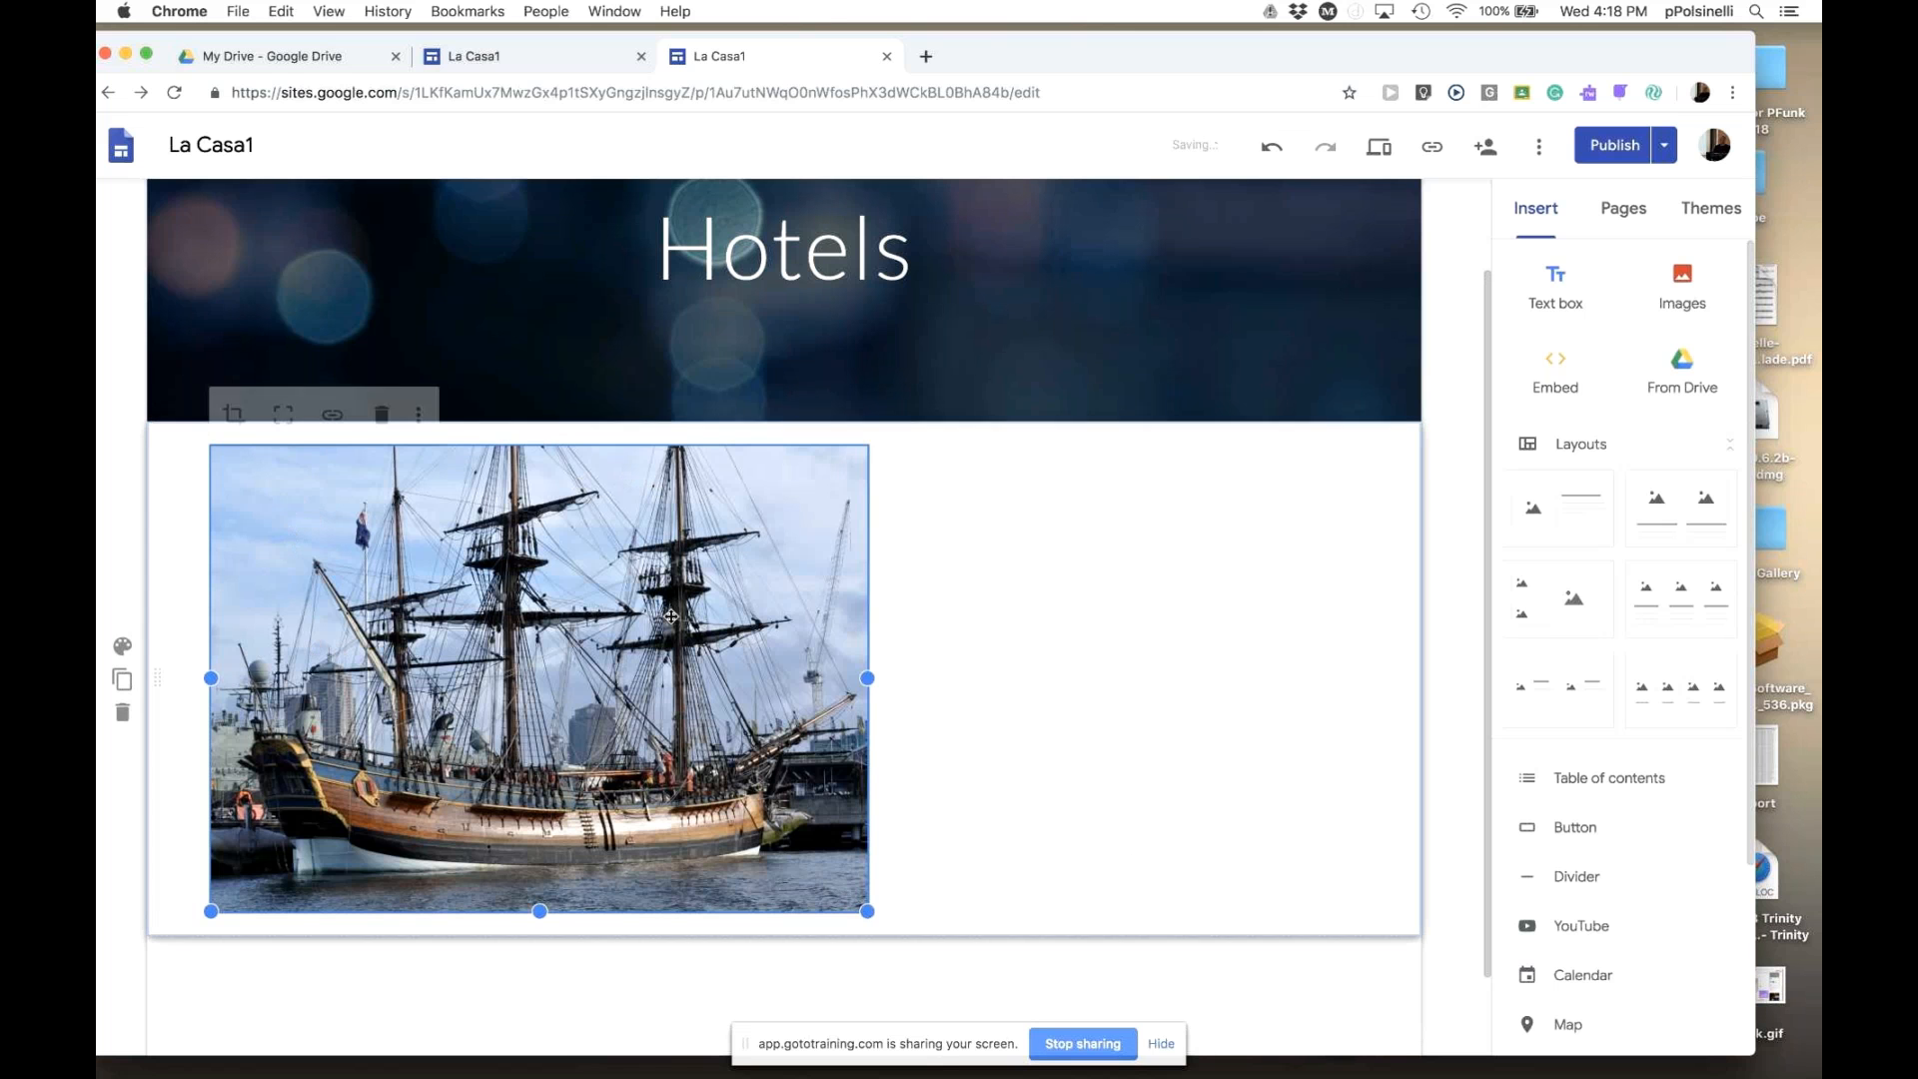
- Crop the ship photo to a zoomed-in close-up of its masts and rigging
{"action": "left_click", "coordinate": [234, 418]}
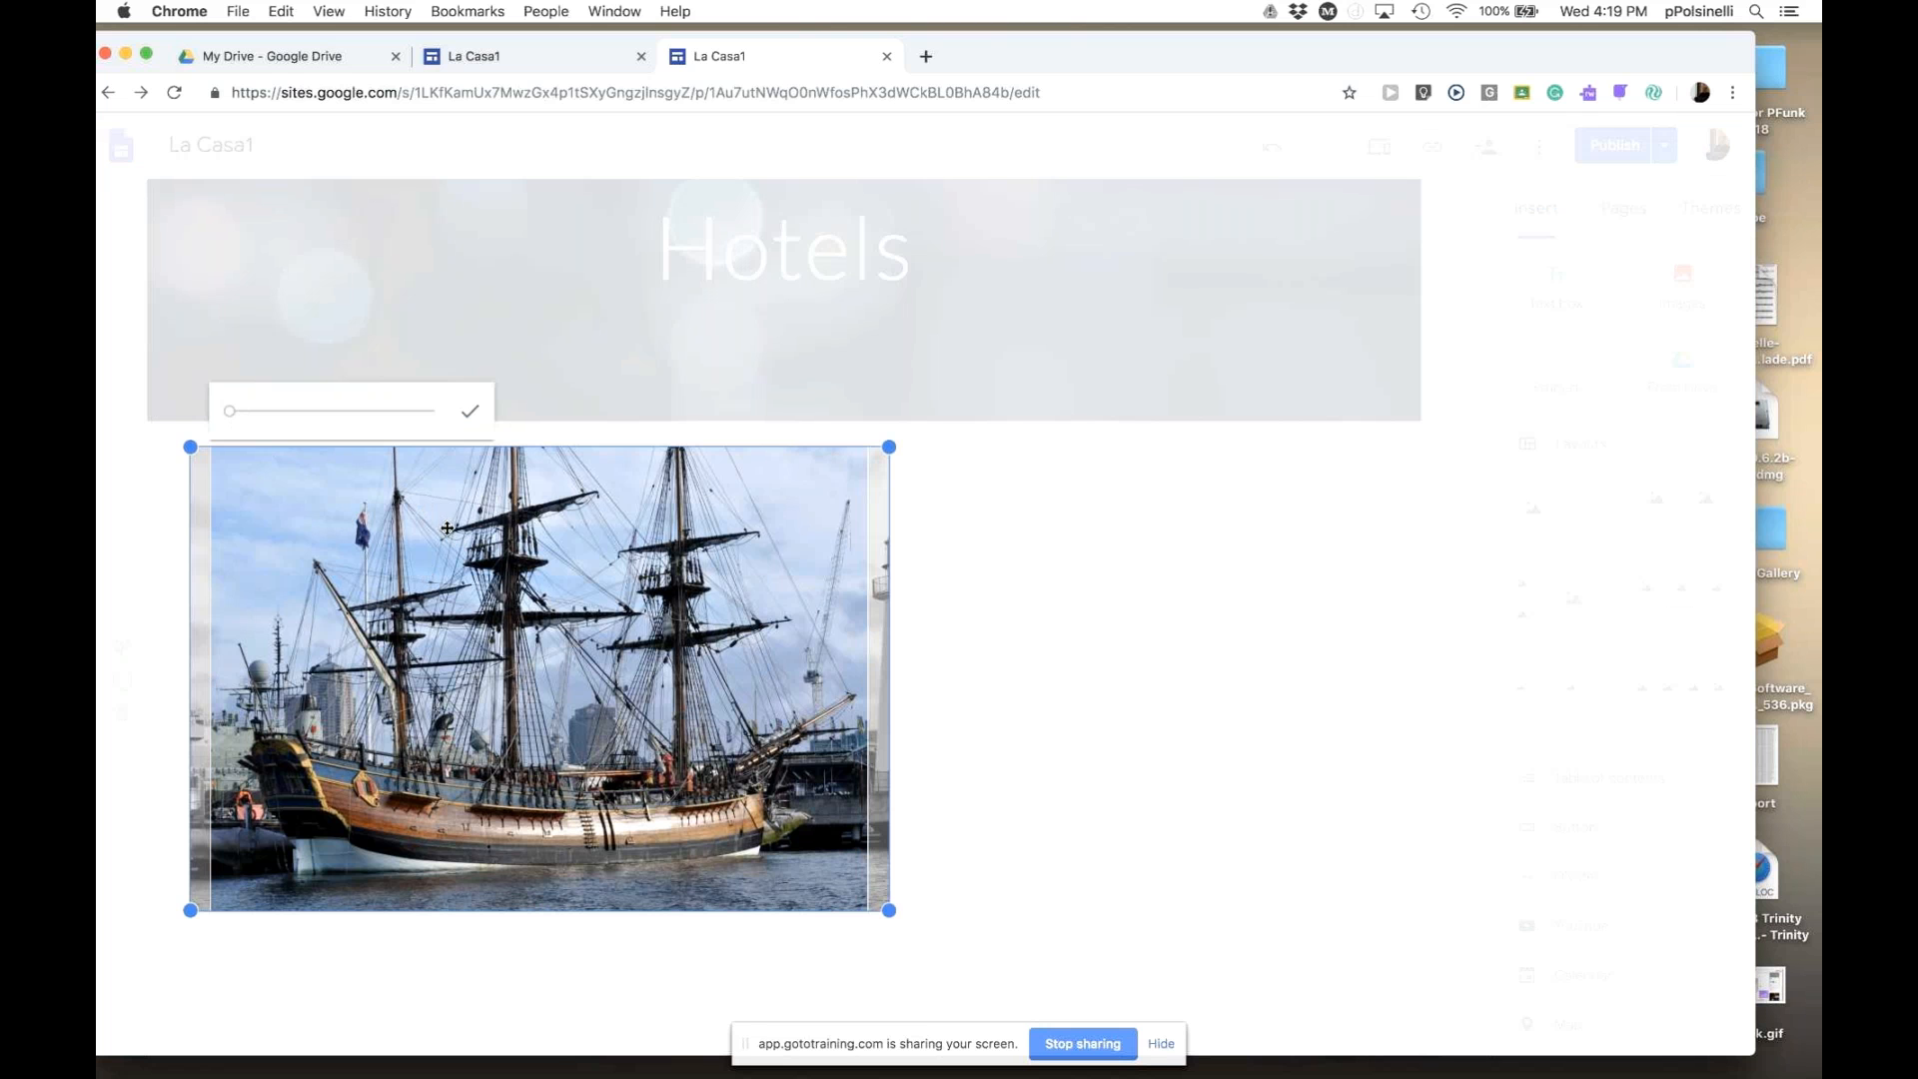
{"action": "left_click_drag", "start_coordinate": [233, 418], "coordinate": [239, 418]}
{"action": "left_click_drag", "start_coordinate": [443, 652], "coordinate": [289, 648]}
{"action": "left_click_drag", "start_coordinate": [487, 642], "coordinate": [459, 658]}
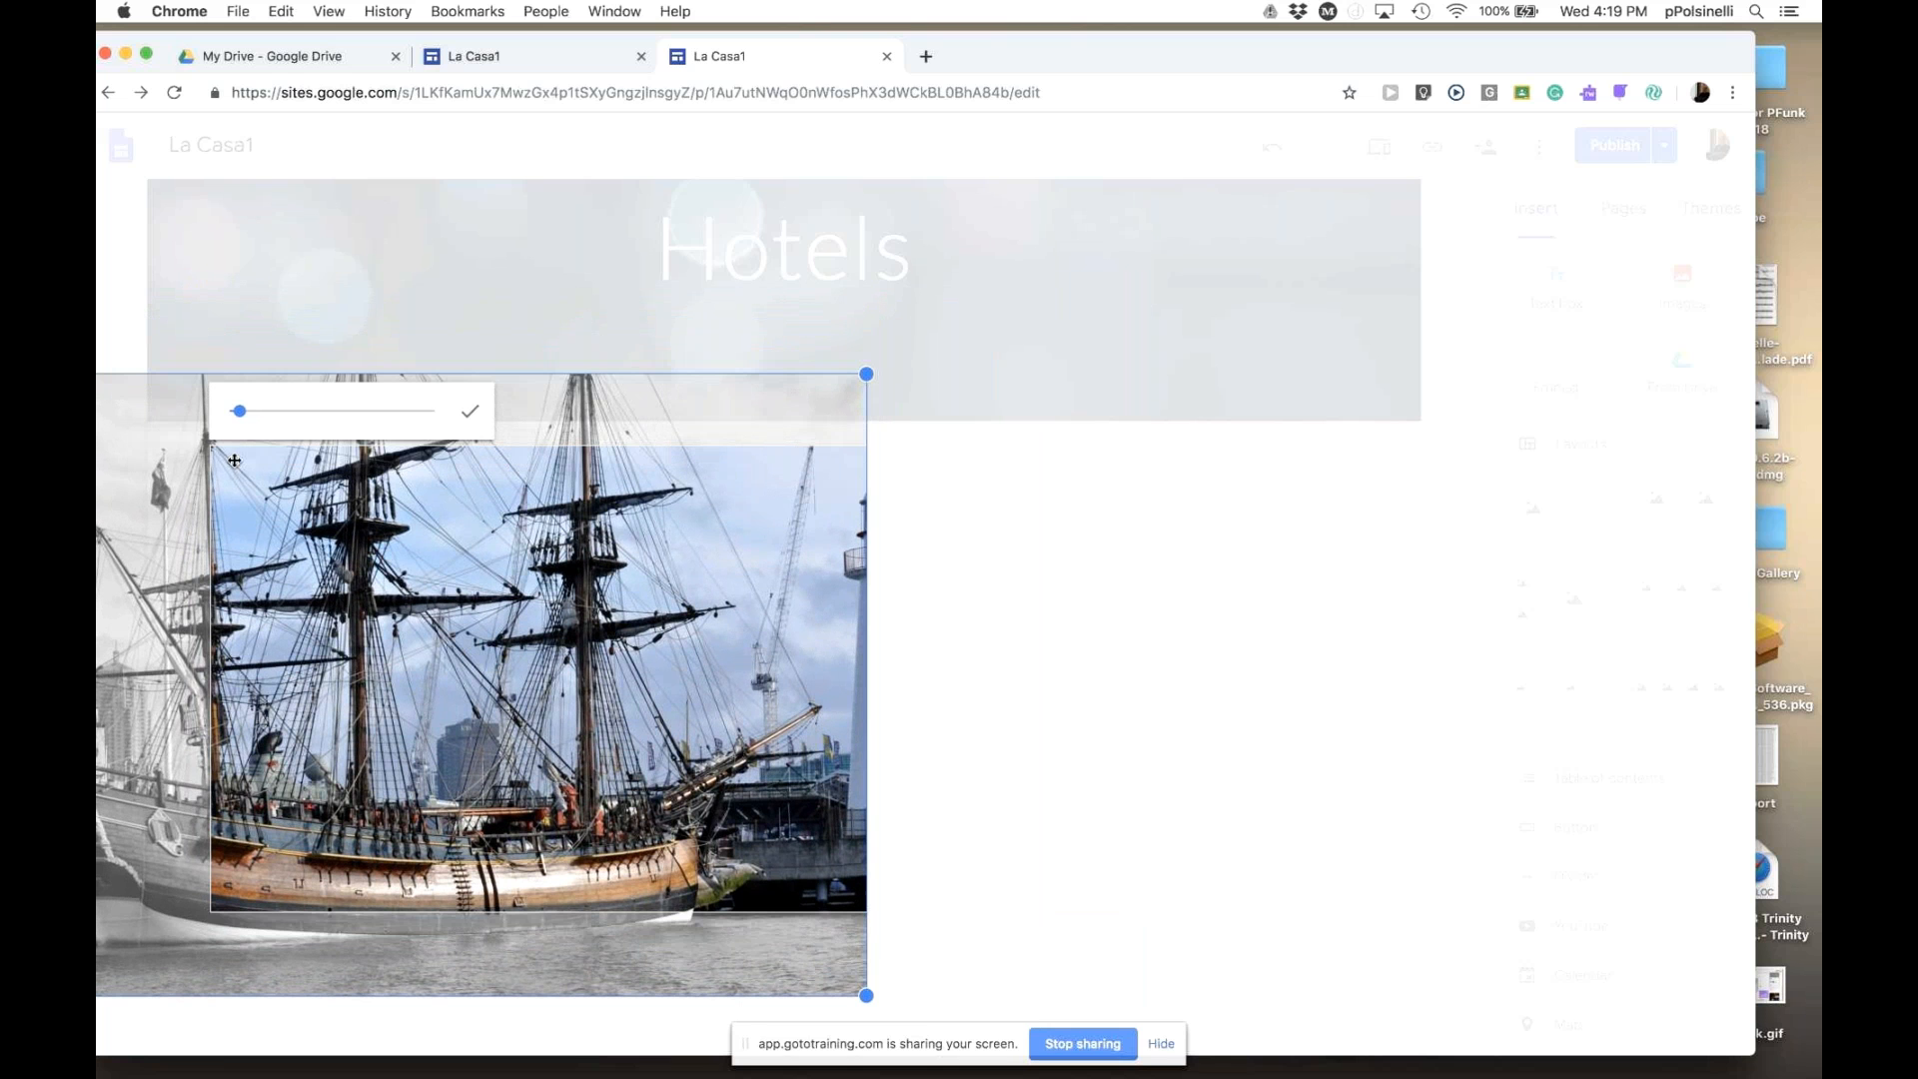
{"action": "left_click_drag", "start_coordinate": [240, 411], "coordinate": [258, 411]}
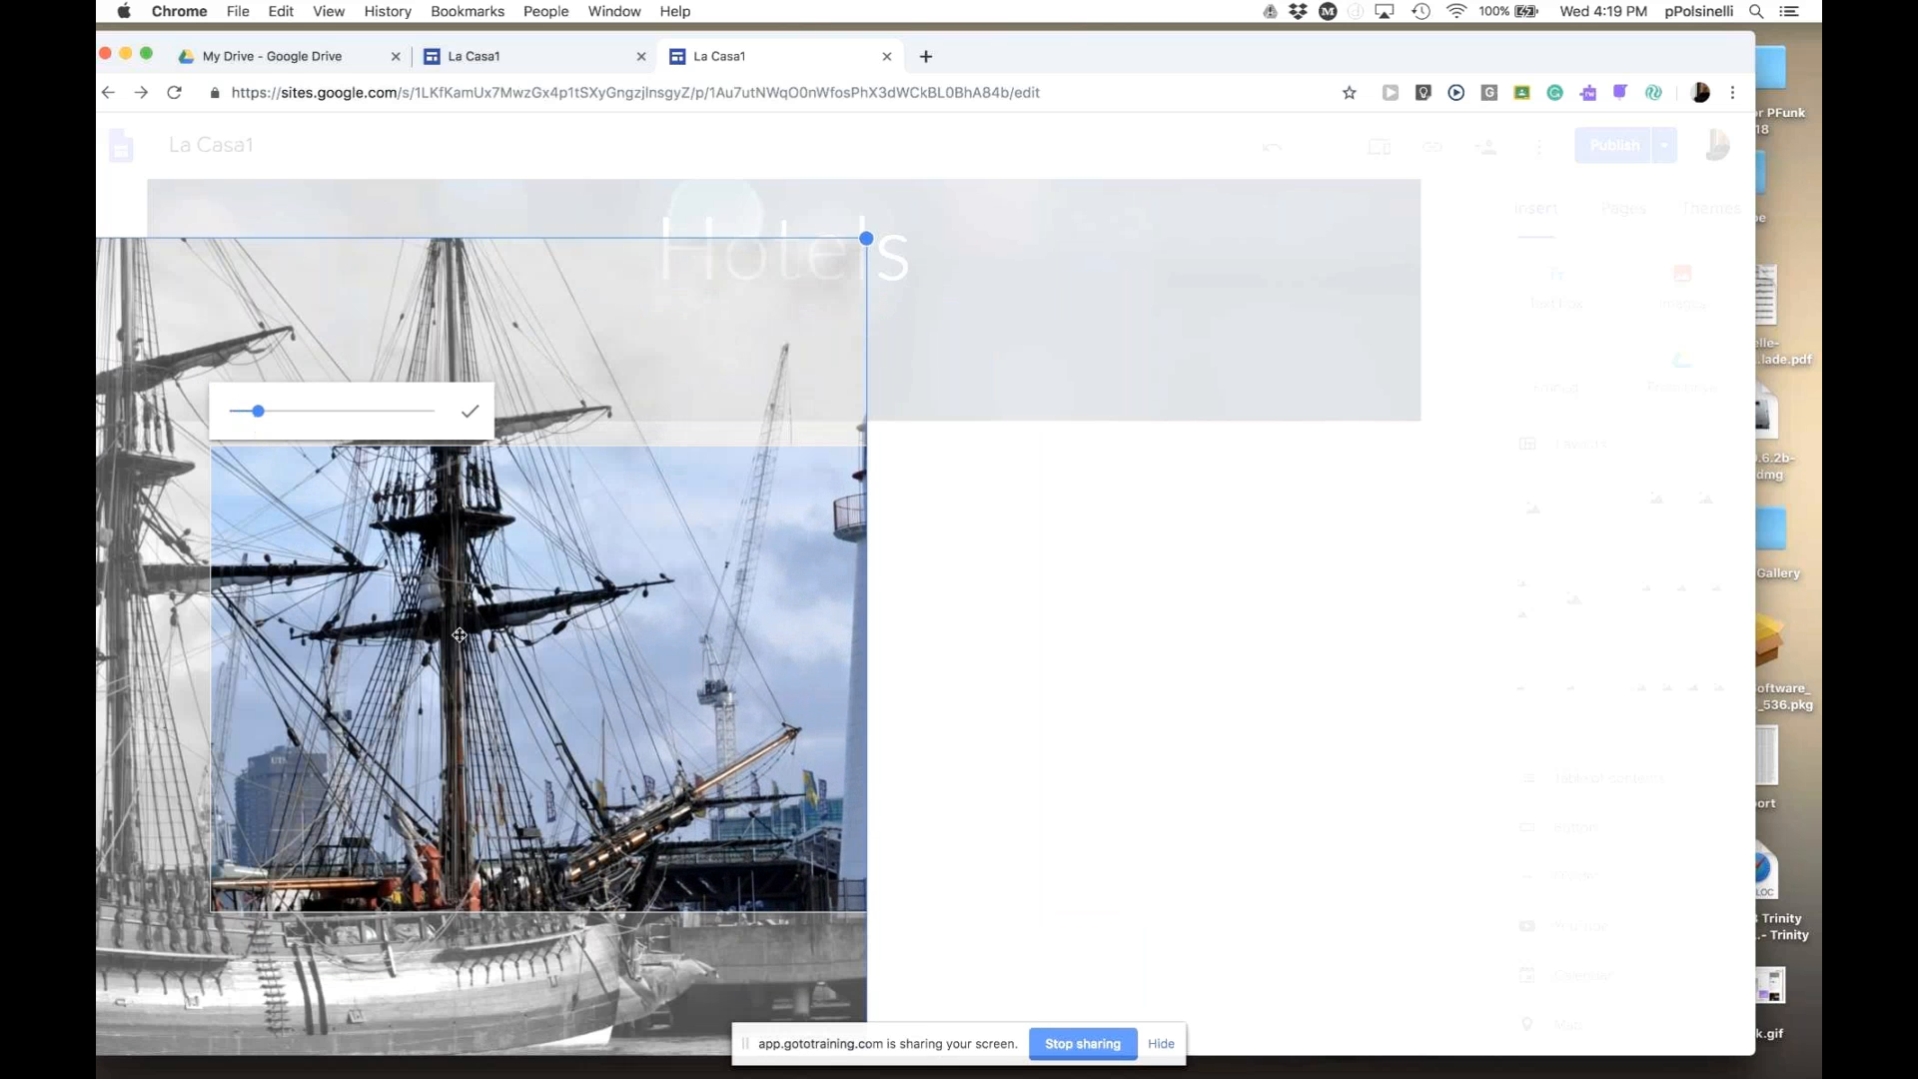
{"action": "left_click_drag", "start_coordinate": [500, 672], "coordinate": [441, 551]}
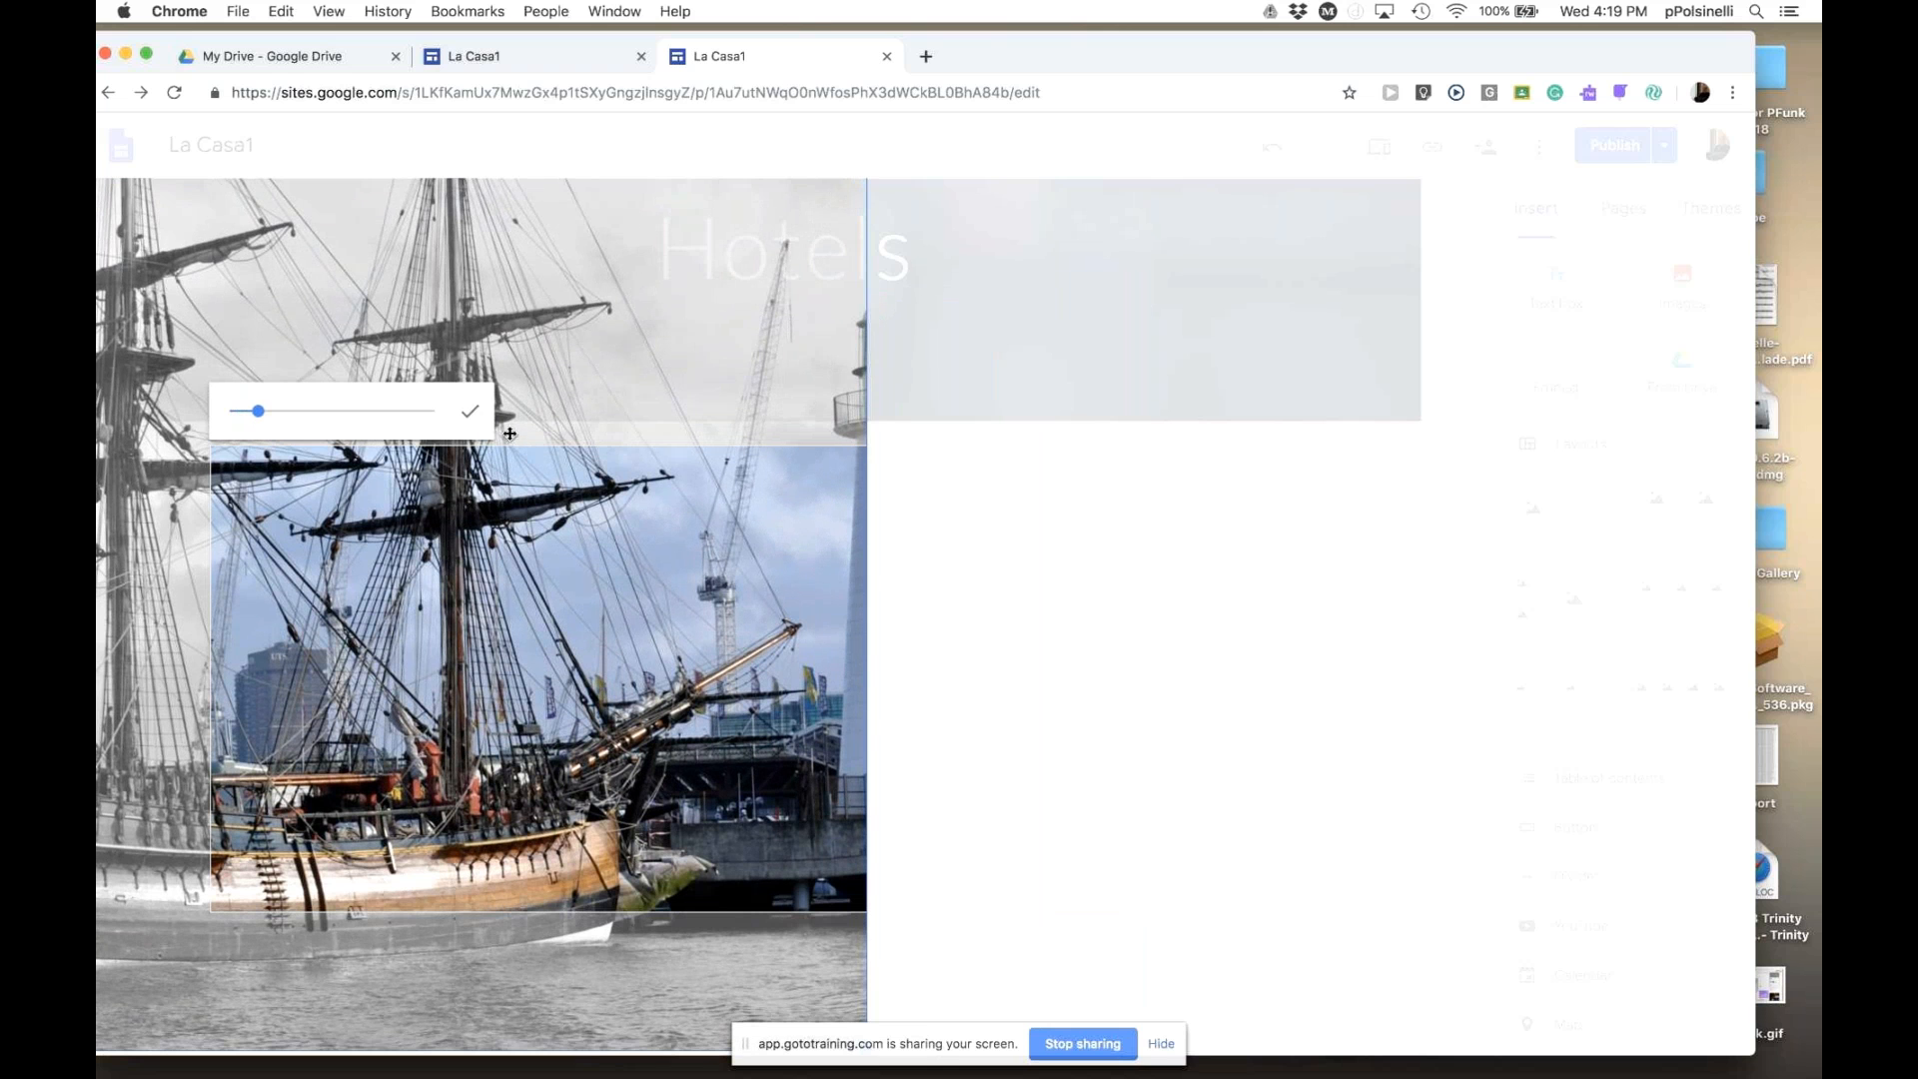
{"action": "left_click", "coordinate": [472, 415]}
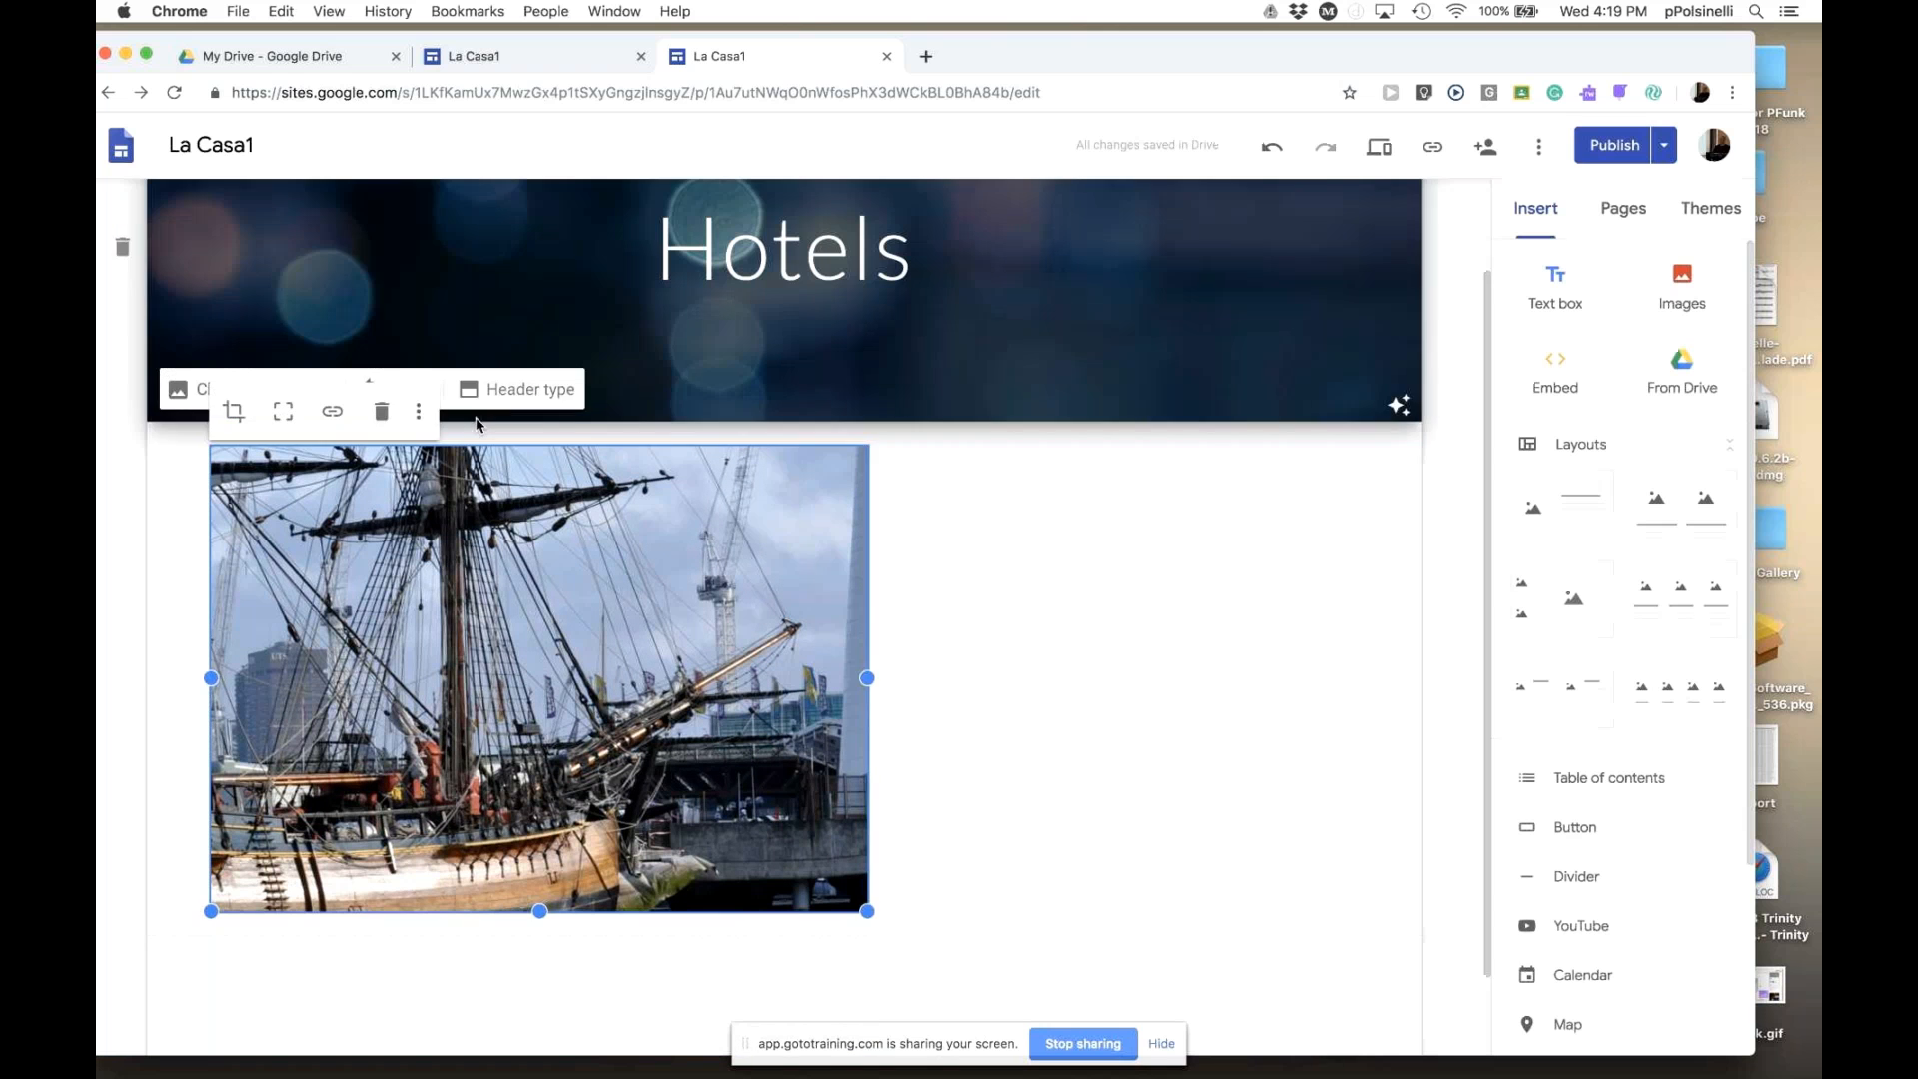
{"action": "left_click", "coordinate": [1166, 810]}
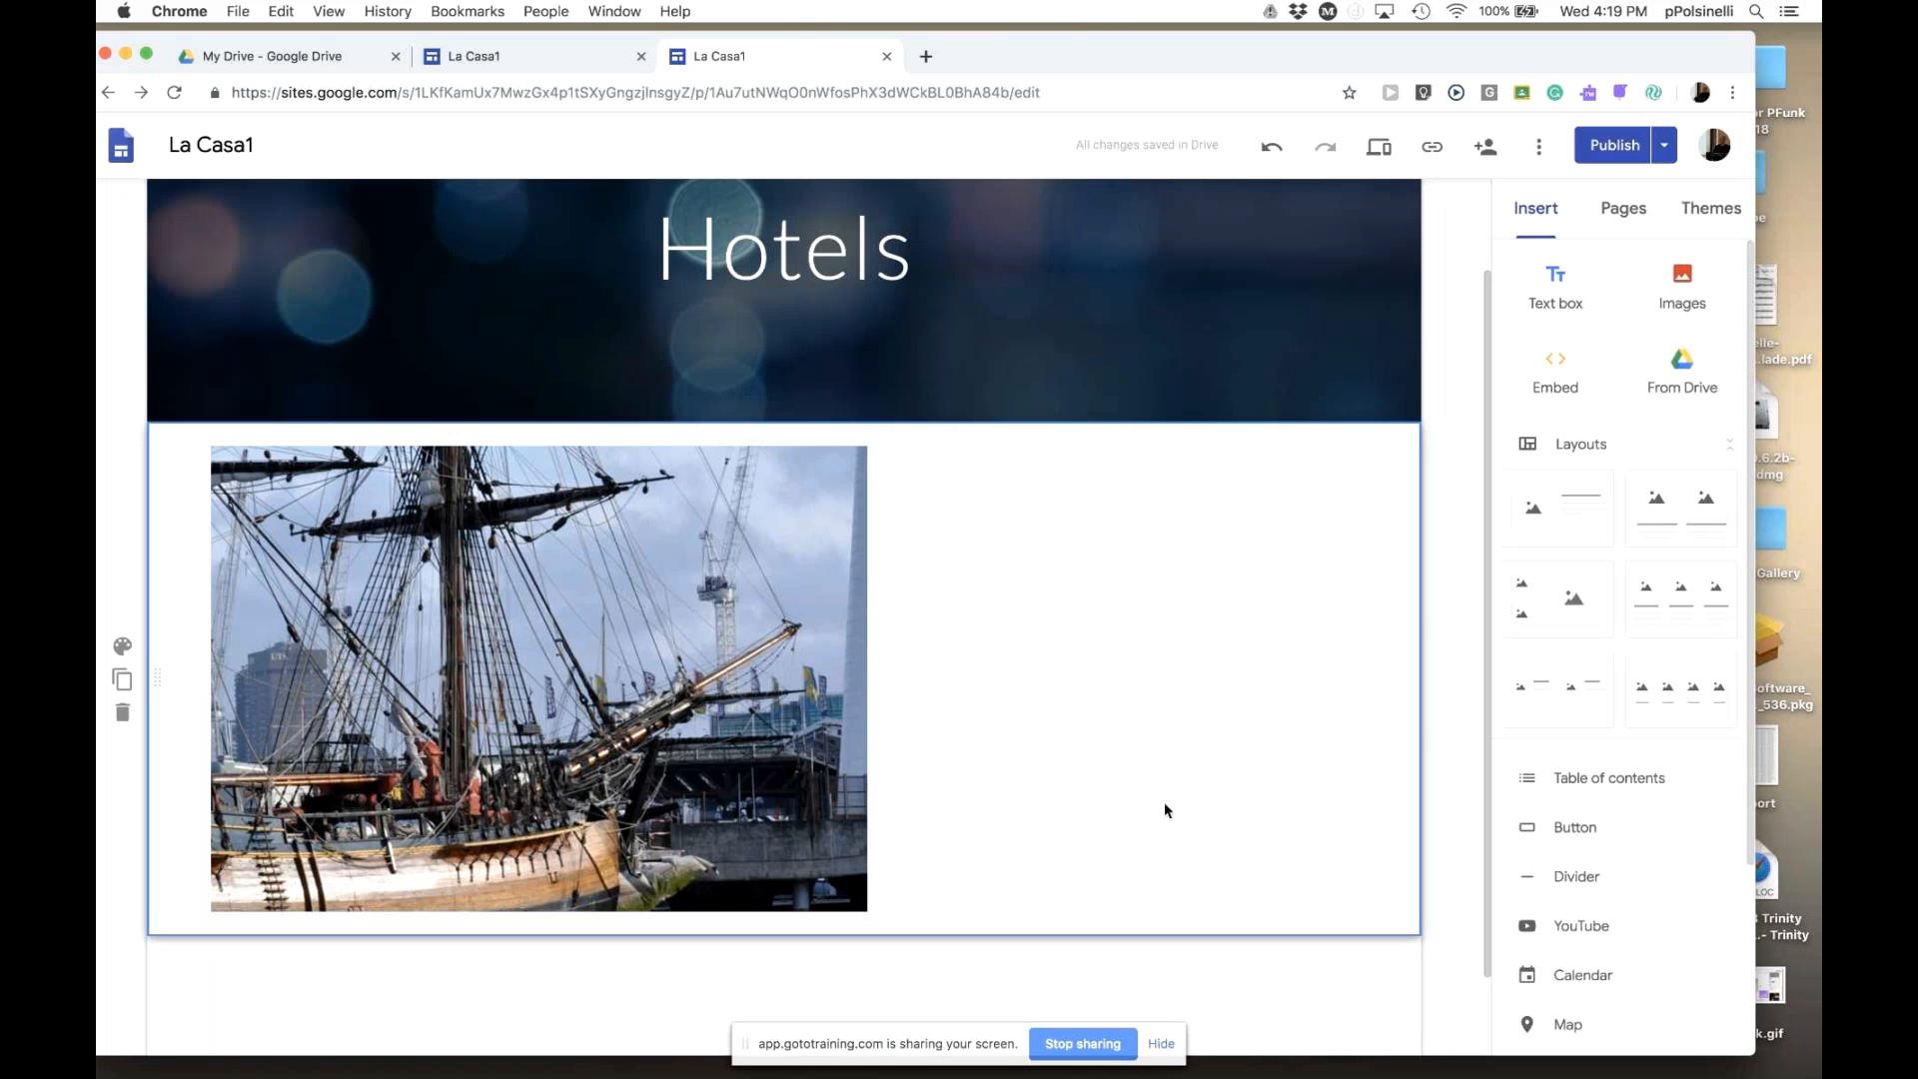
- Restore the full uncropped view of the ship photo
{"action": "left_click", "coordinate": [633, 639]}
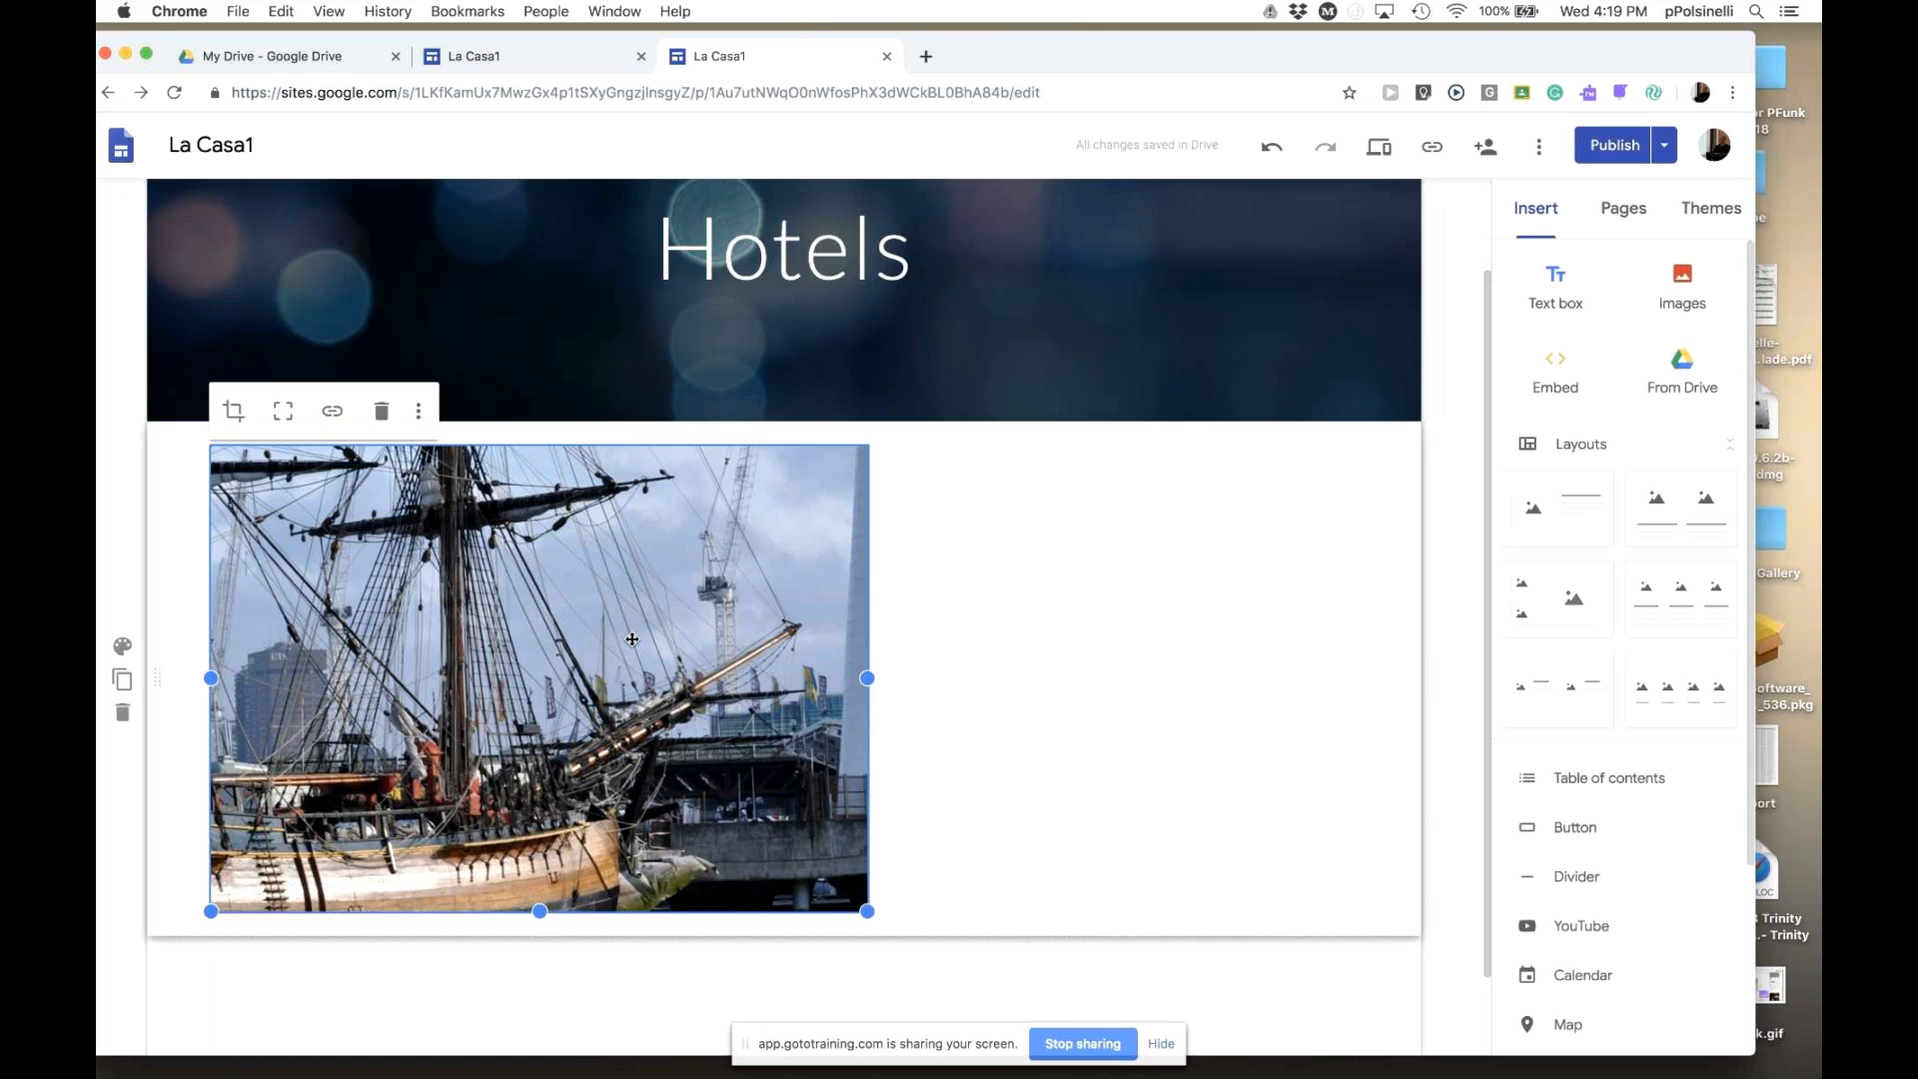
{"action": "left_click", "coordinate": [420, 414]}
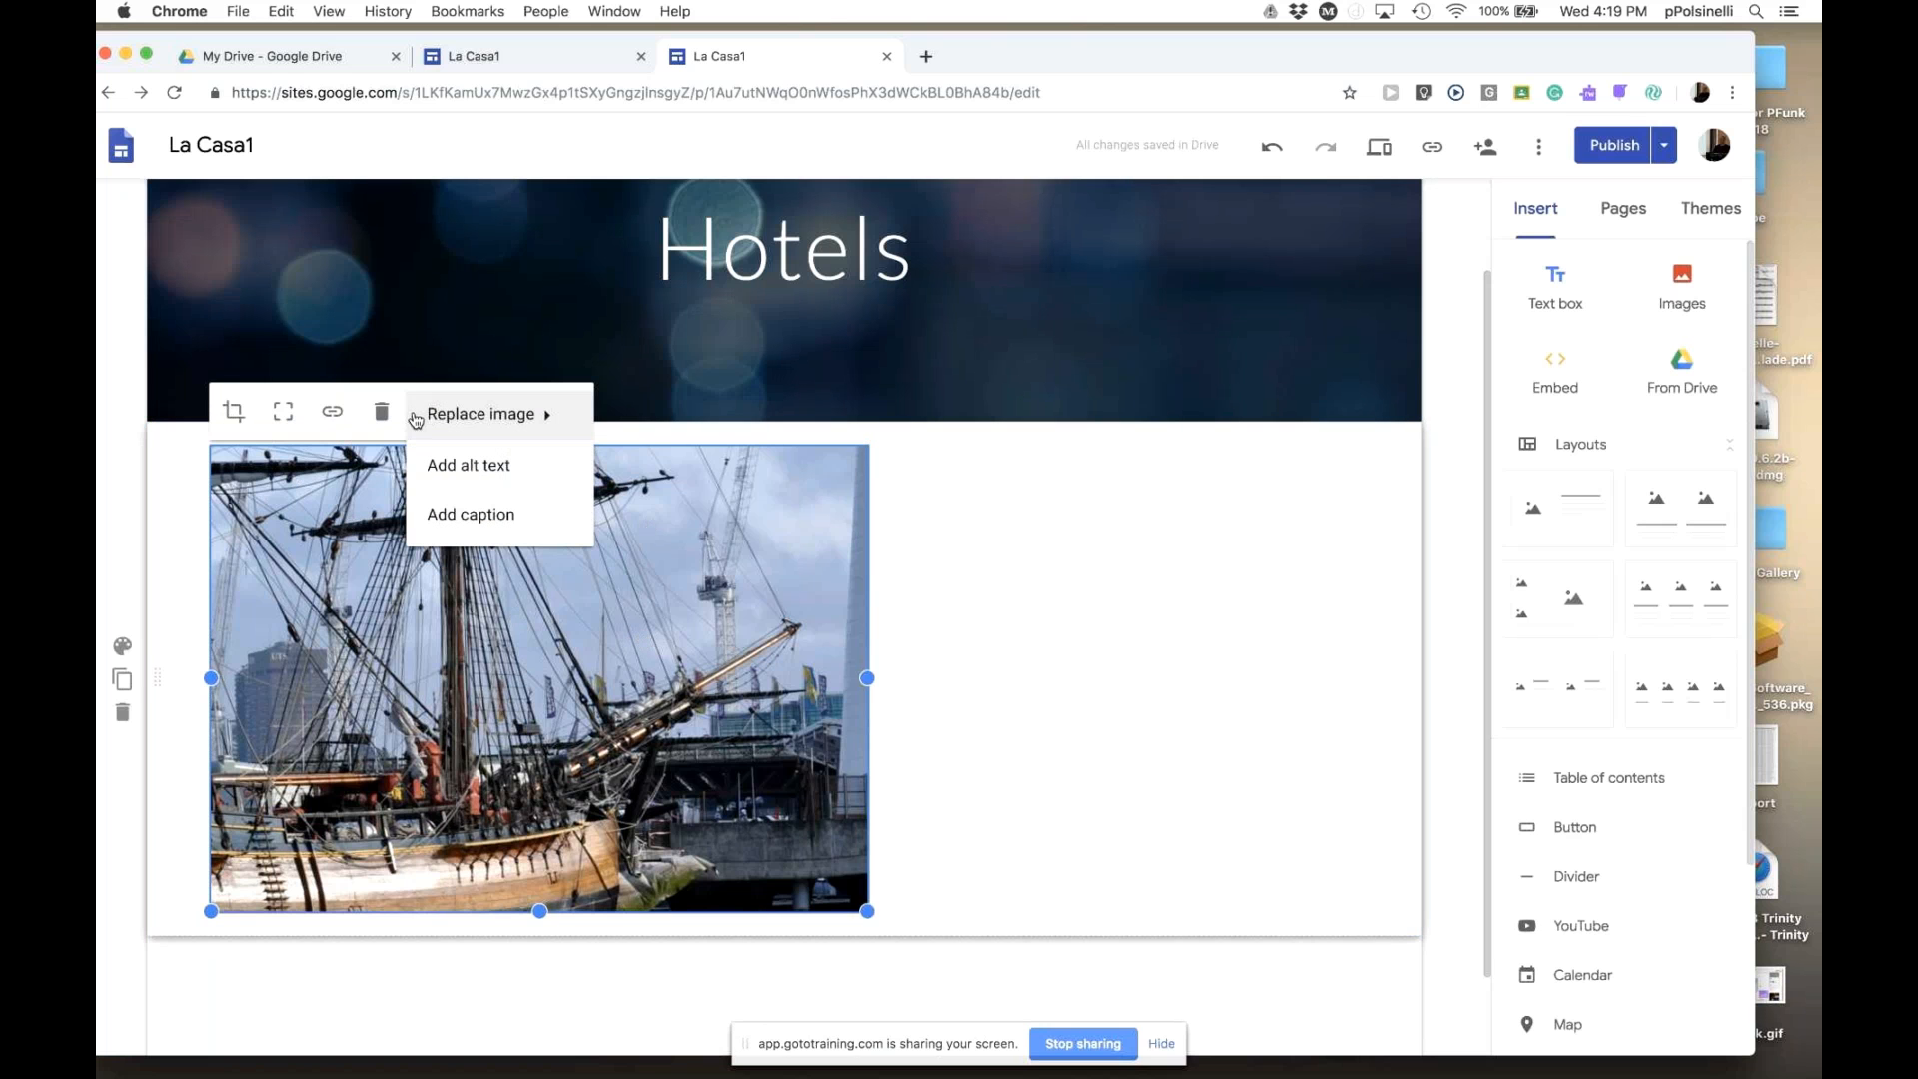
{"action": "left_click", "coordinate": [230, 427]}
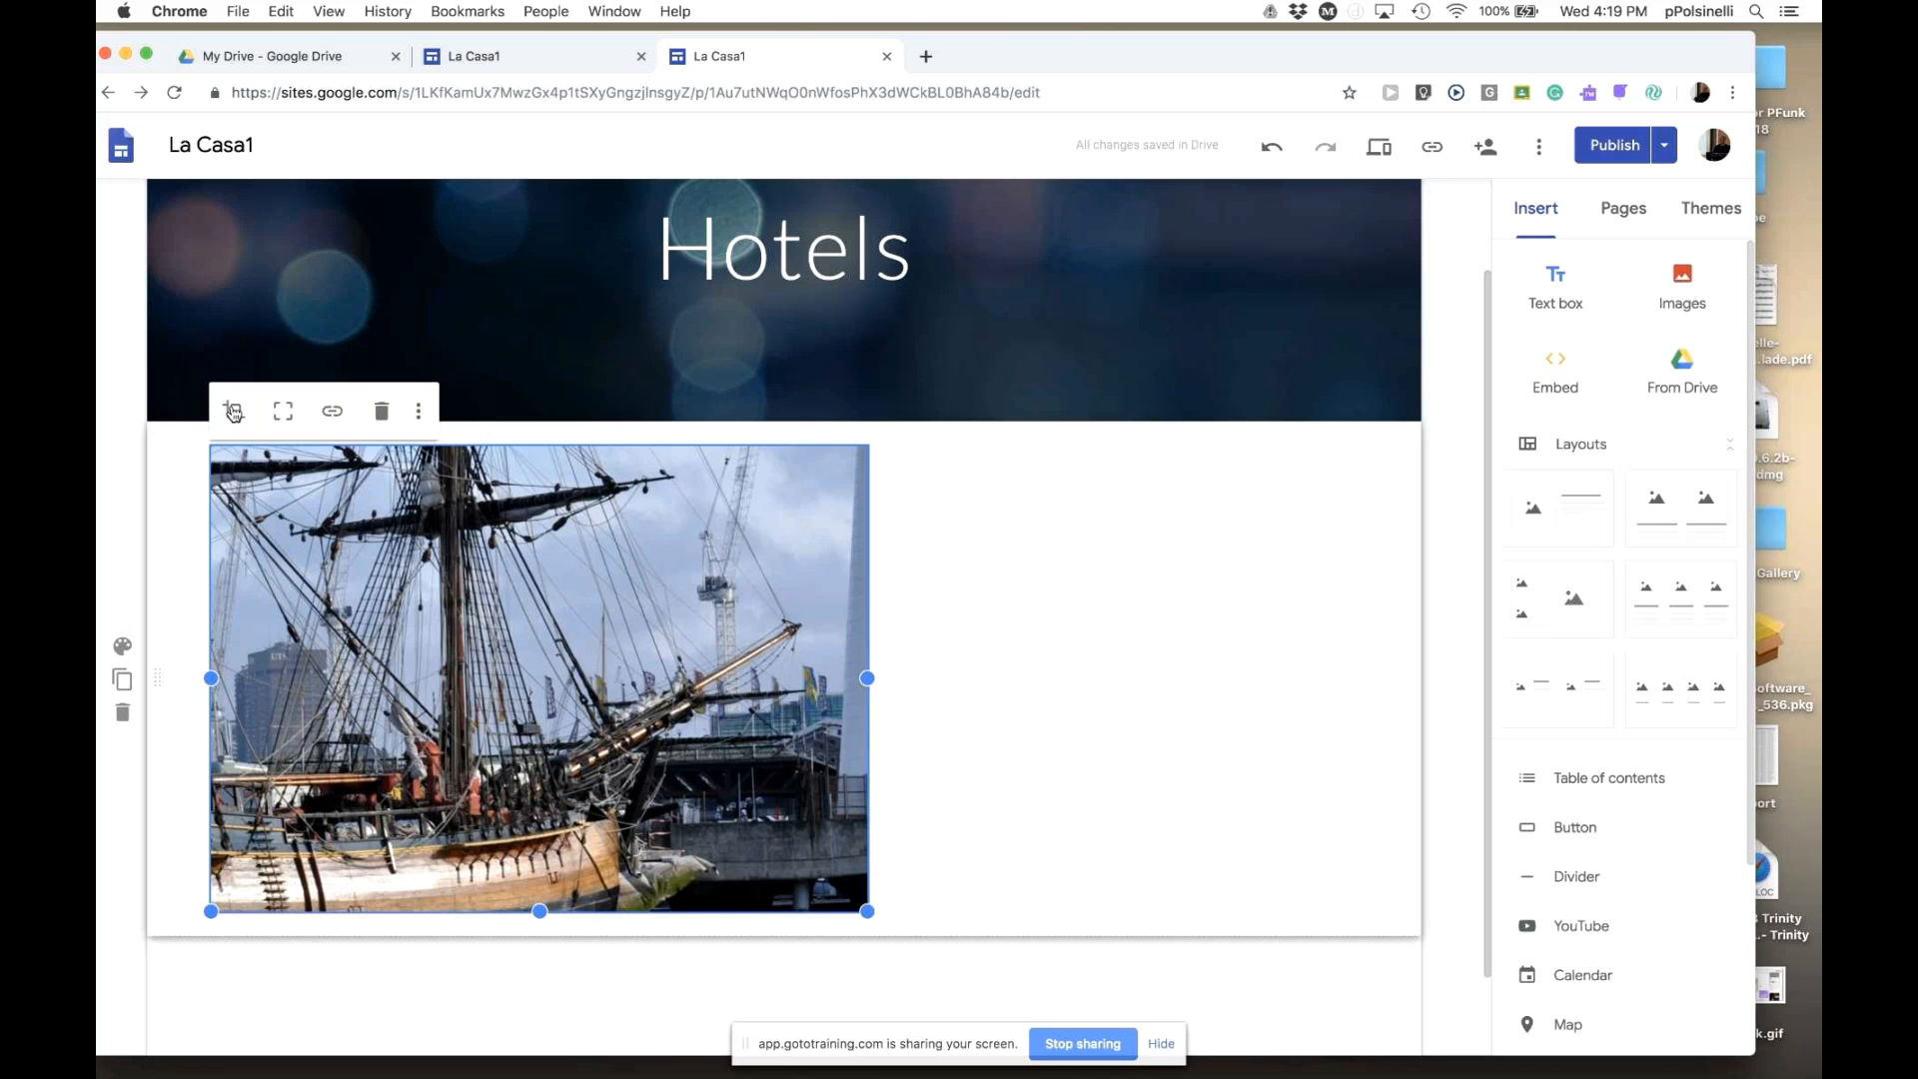
{"action": "left_click", "coordinate": [285, 416]}
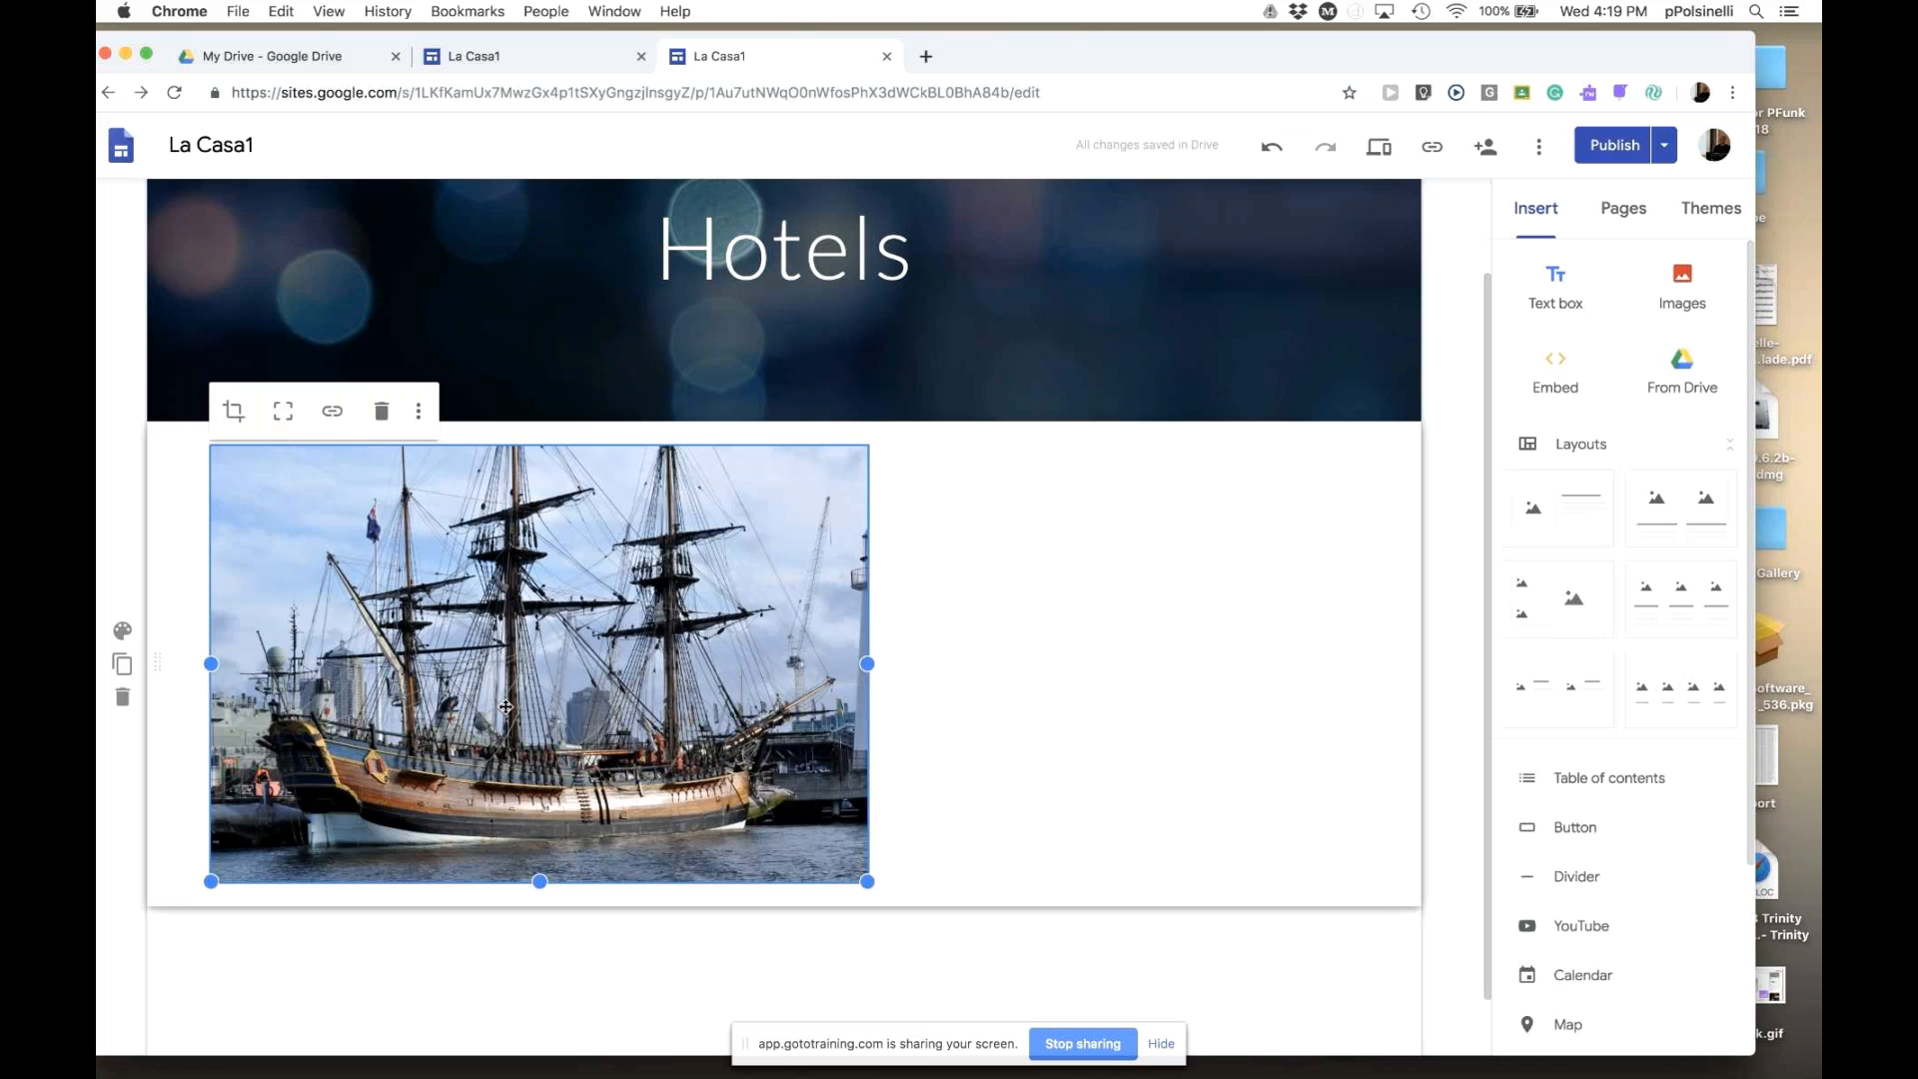
- Add an empty caption beneath the ship photo via its more-options menu
{"action": "left_click", "coordinate": [1017, 806]}
{"action": "left_click", "coordinate": [611, 640]}
{"action": "left_click", "coordinate": [420, 415]}
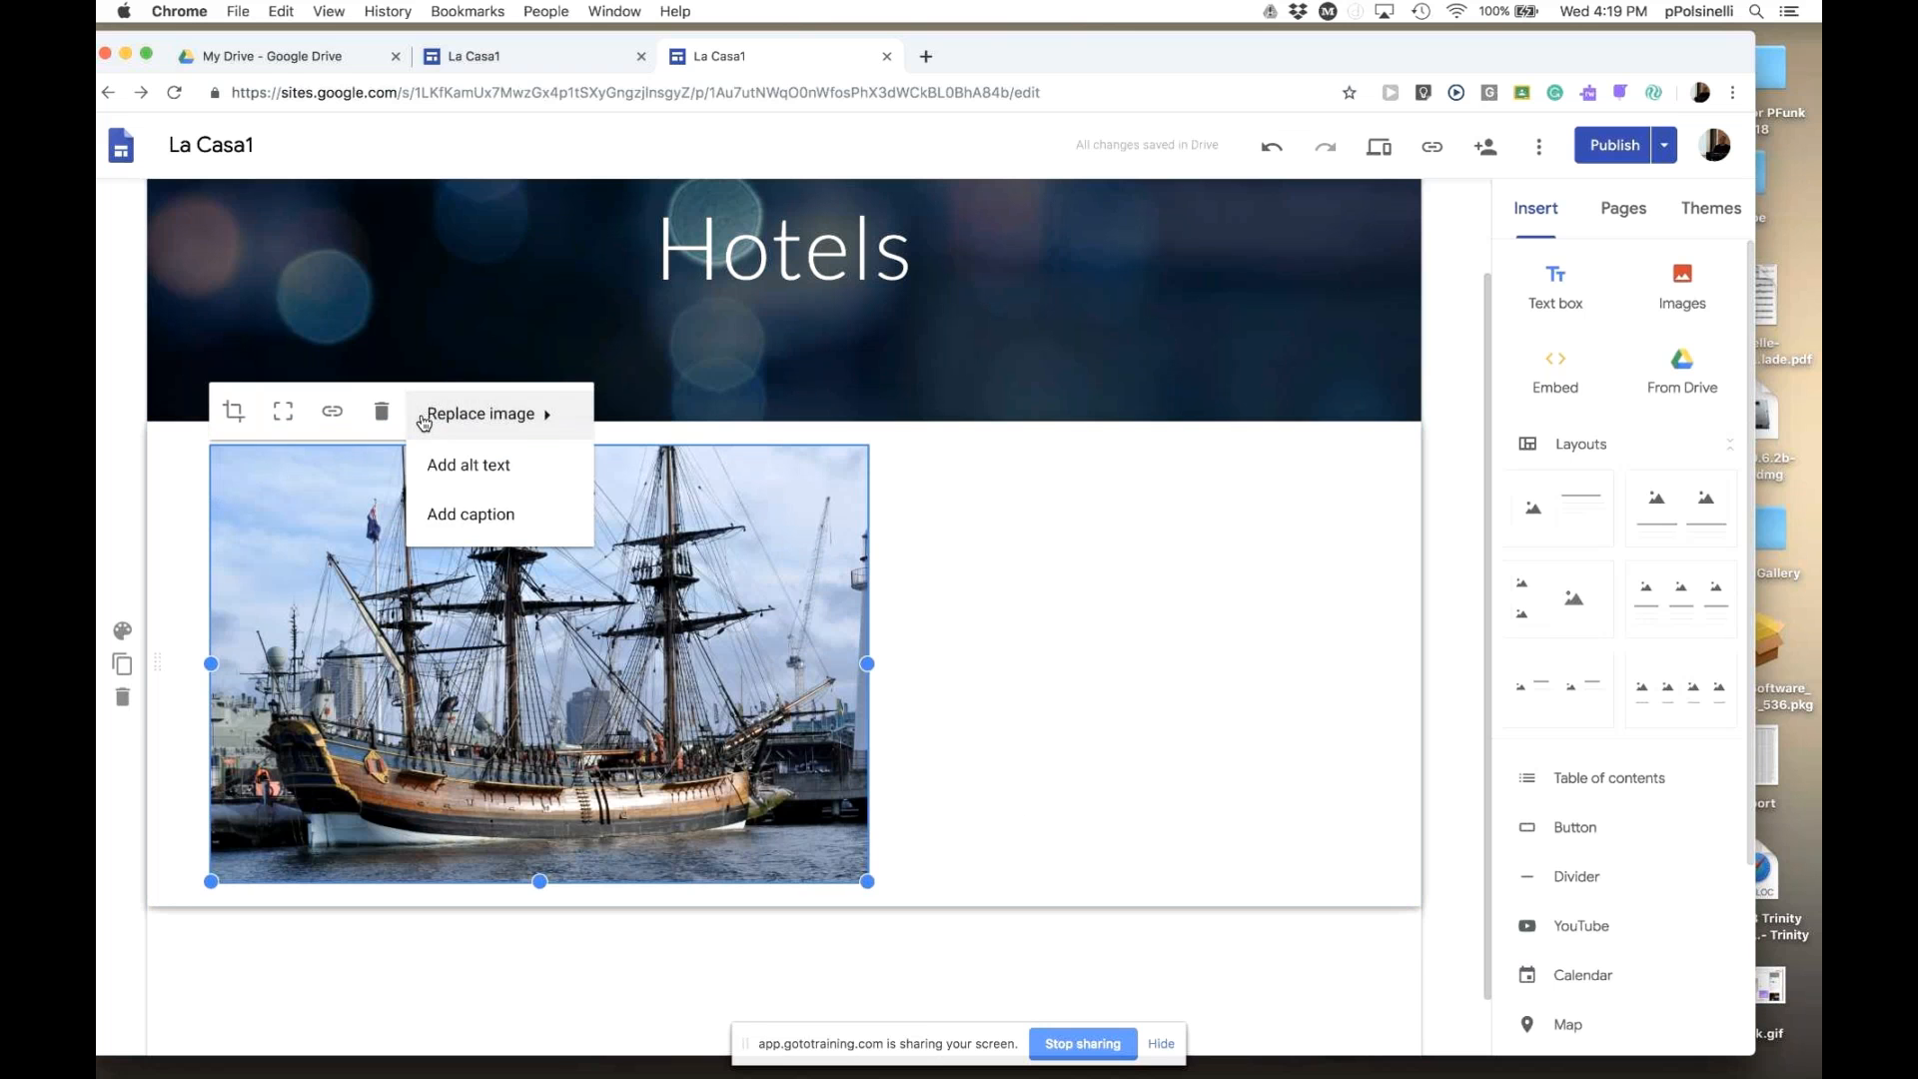
{"action": "left_click", "coordinate": [479, 520]}
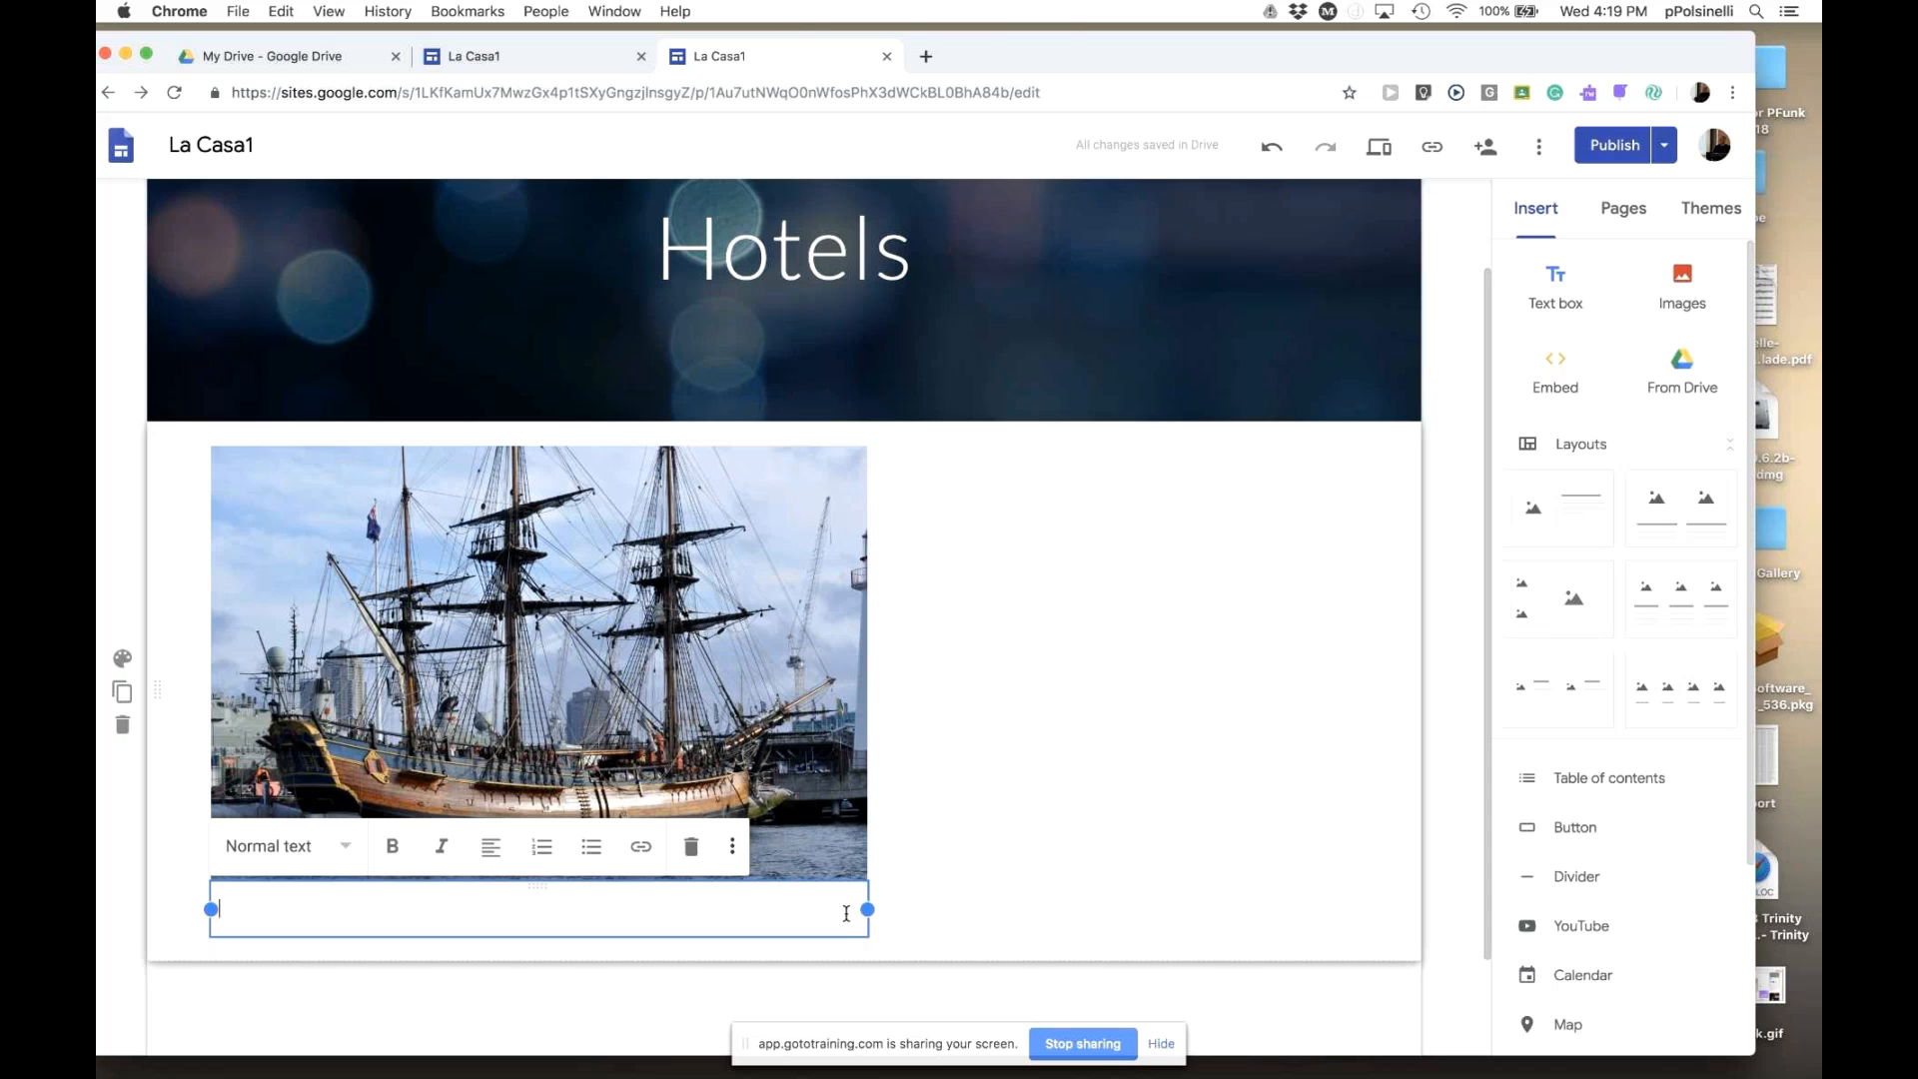
{"action": "type", "text": "Ship"}
{"action": "left_click_drag", "start_coordinate": [253, 912], "coordinate": [215, 909]}
{"action": "left_click", "coordinate": [343, 847]}
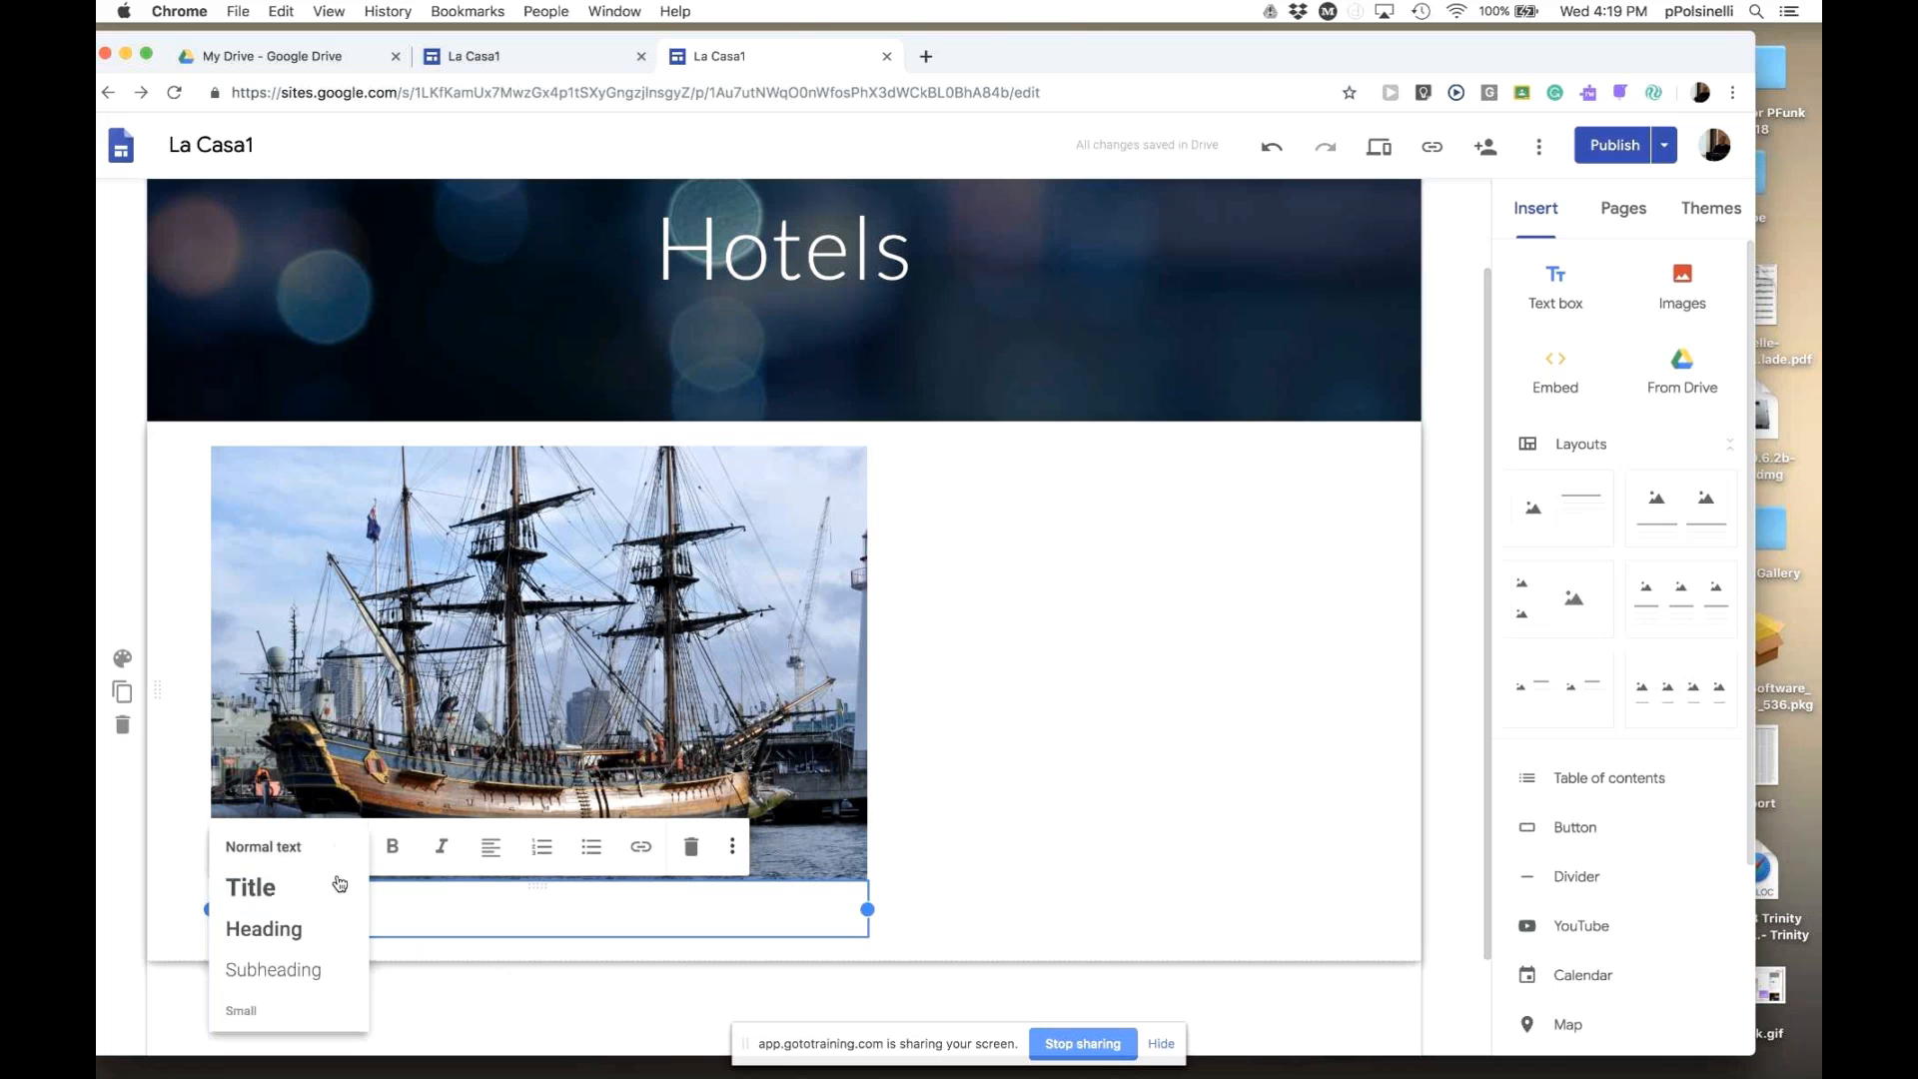
{"action": "left_click", "coordinate": [334, 925]}
{"action": "left_click", "coordinate": [1179, 914]}
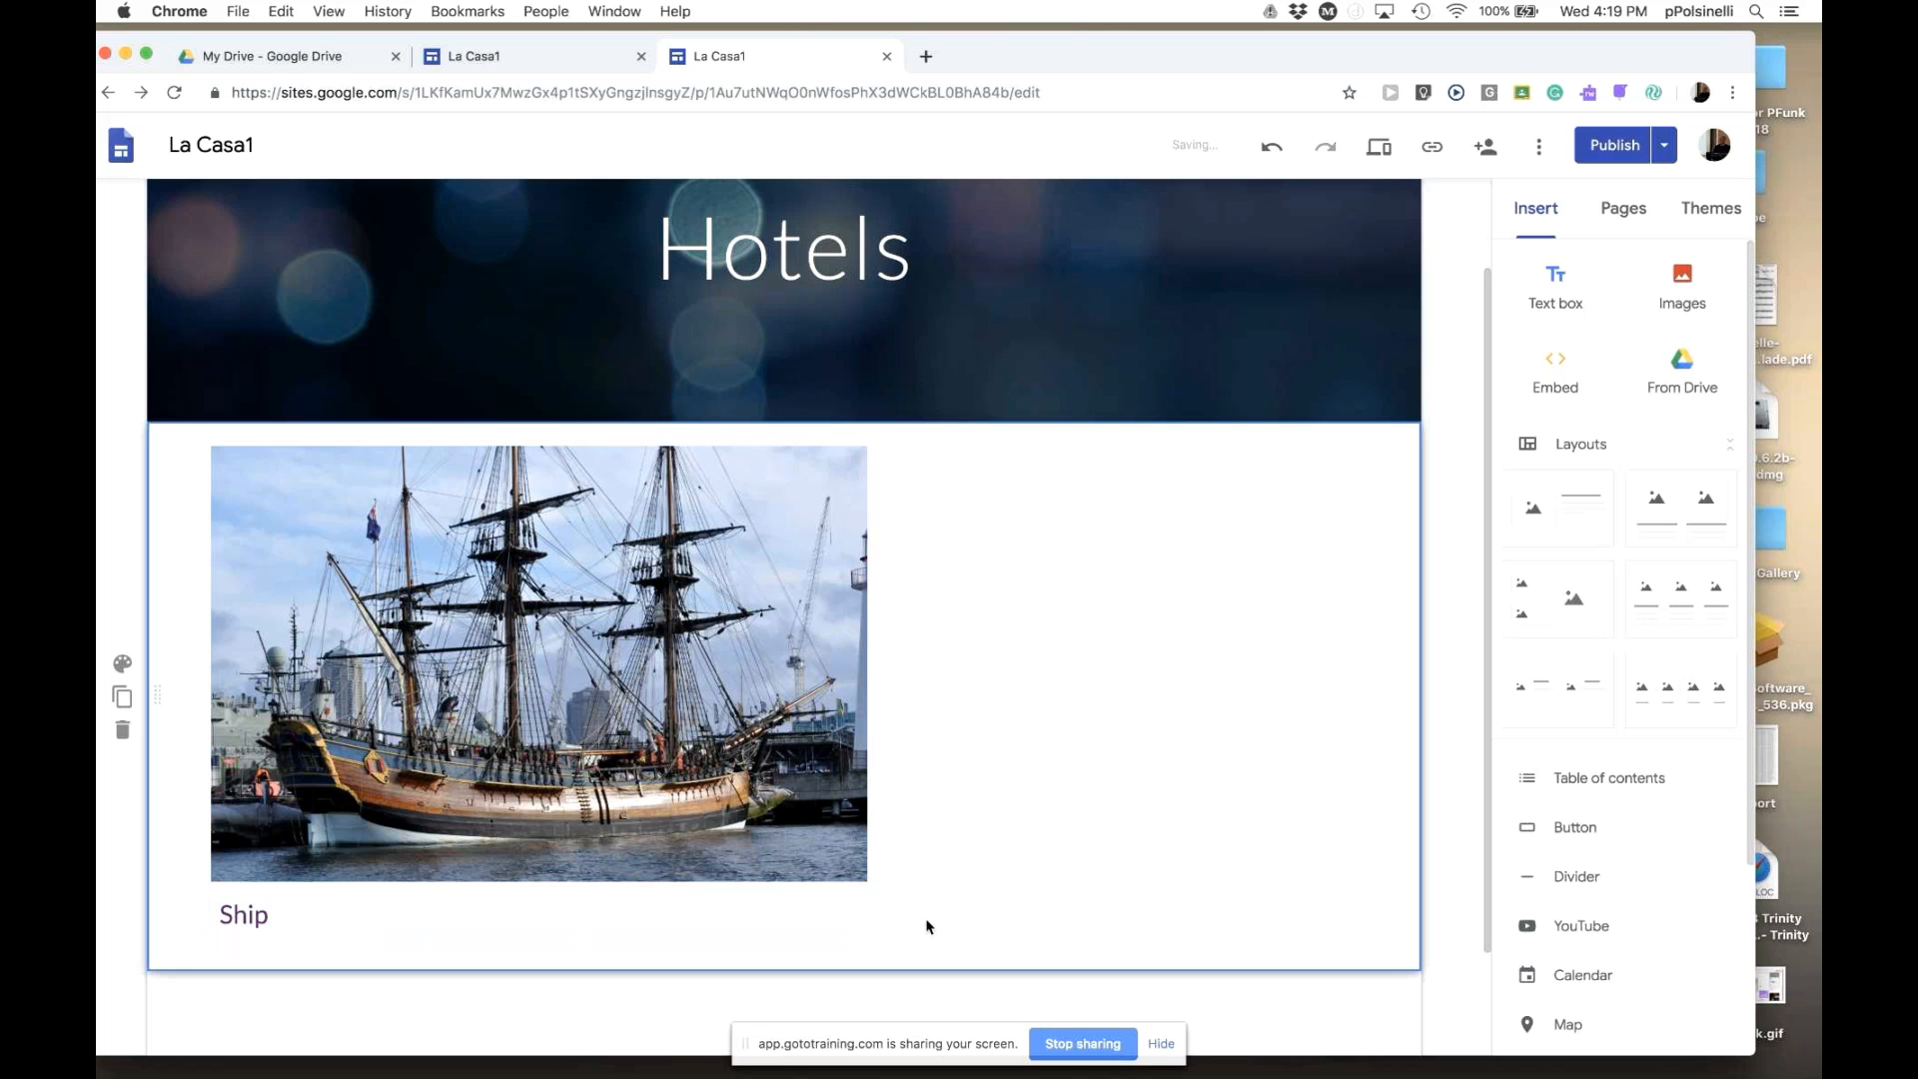
{"action": "left_click", "coordinate": [833, 935]}
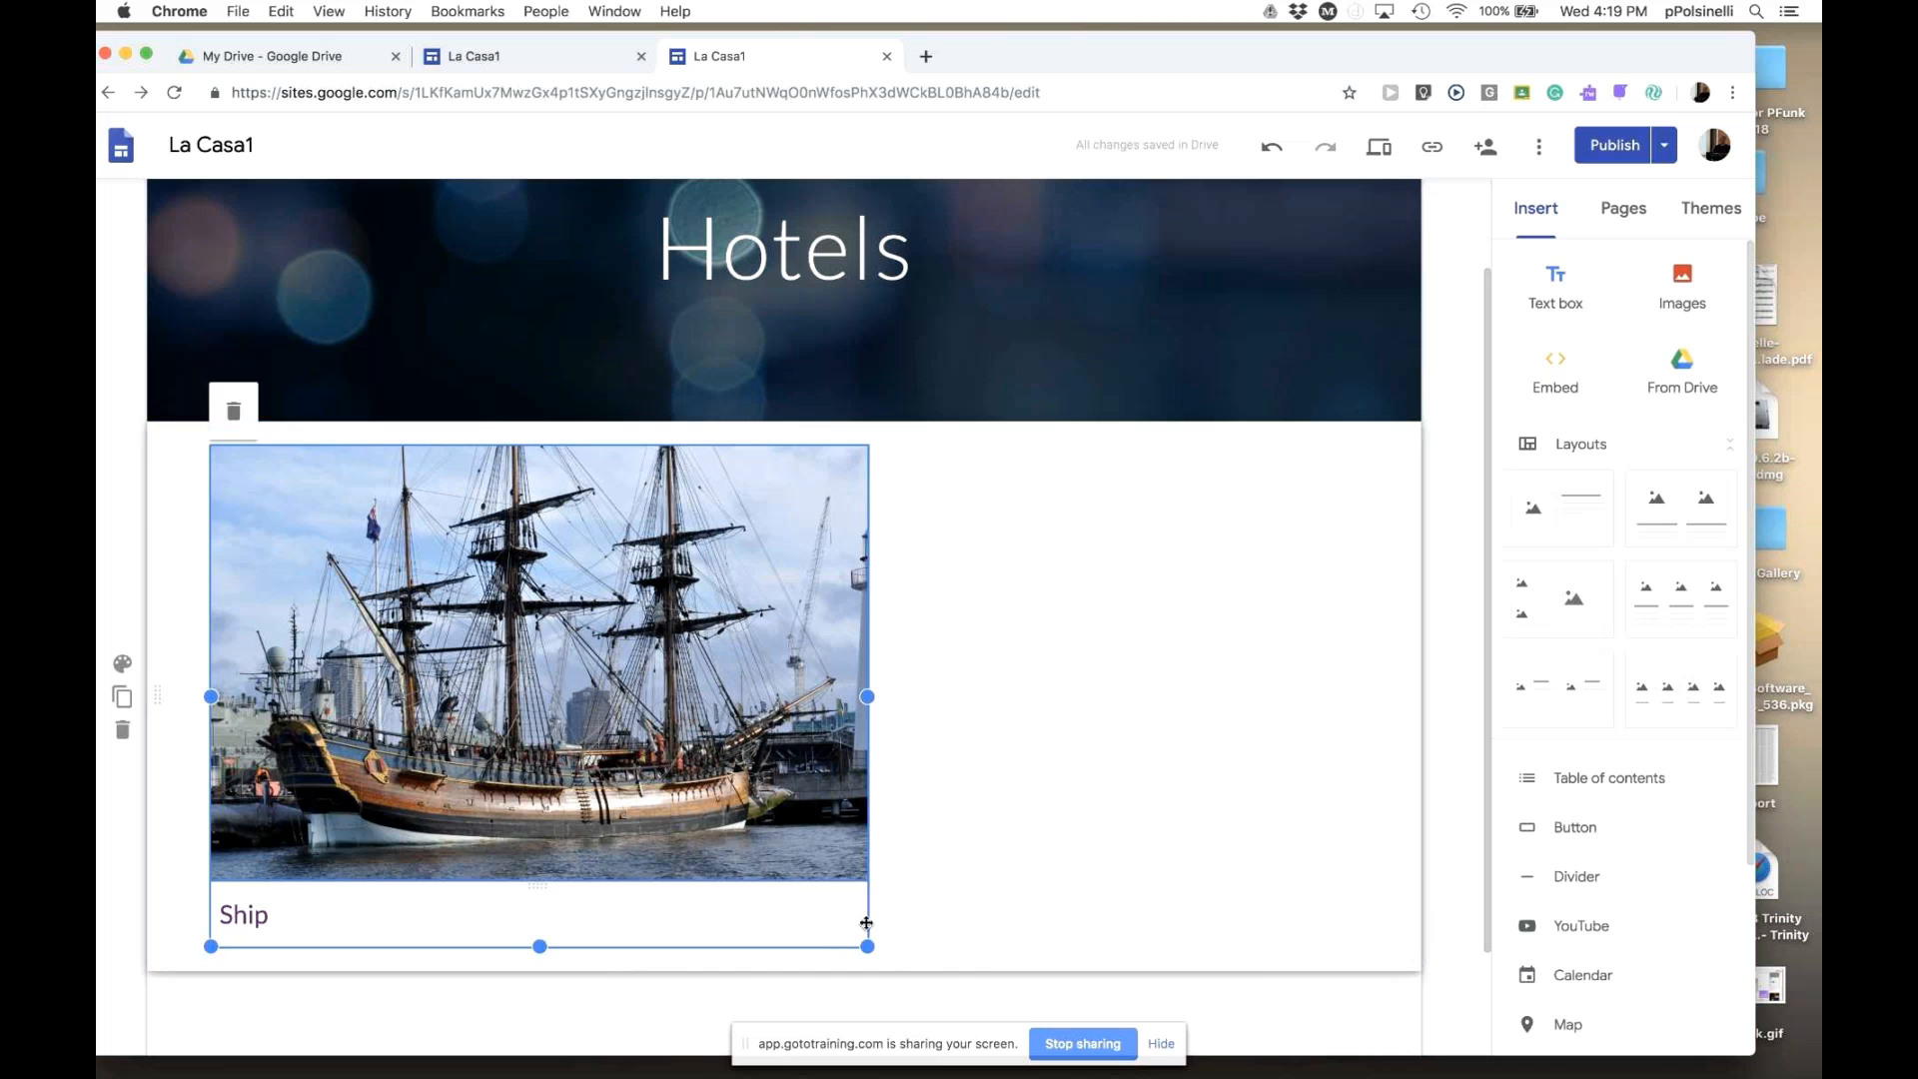
{"action": "left_click", "coordinate": [754, 908]}
{"action": "double_click", "coordinate": [755, 913]}
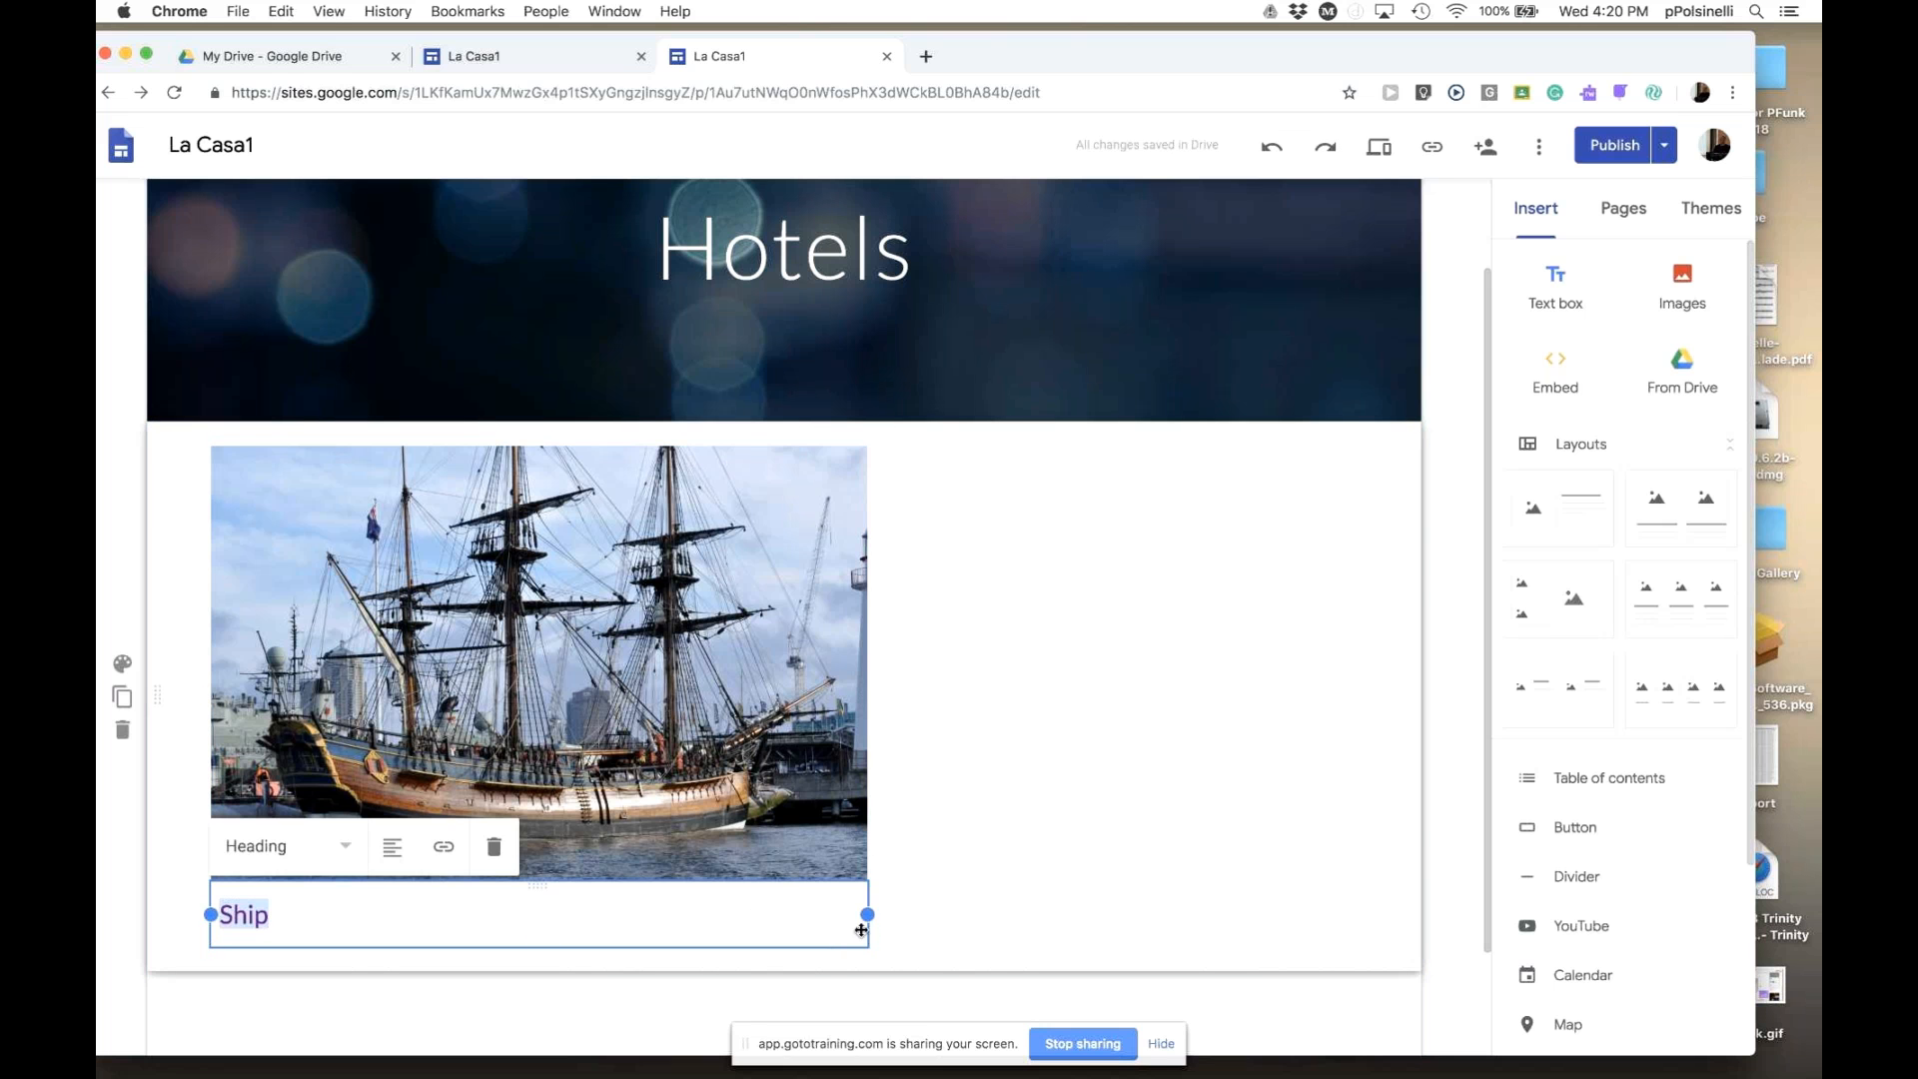
{"action": "left_click_drag", "start_coordinate": [866, 928], "coordinate": [654, 447]}
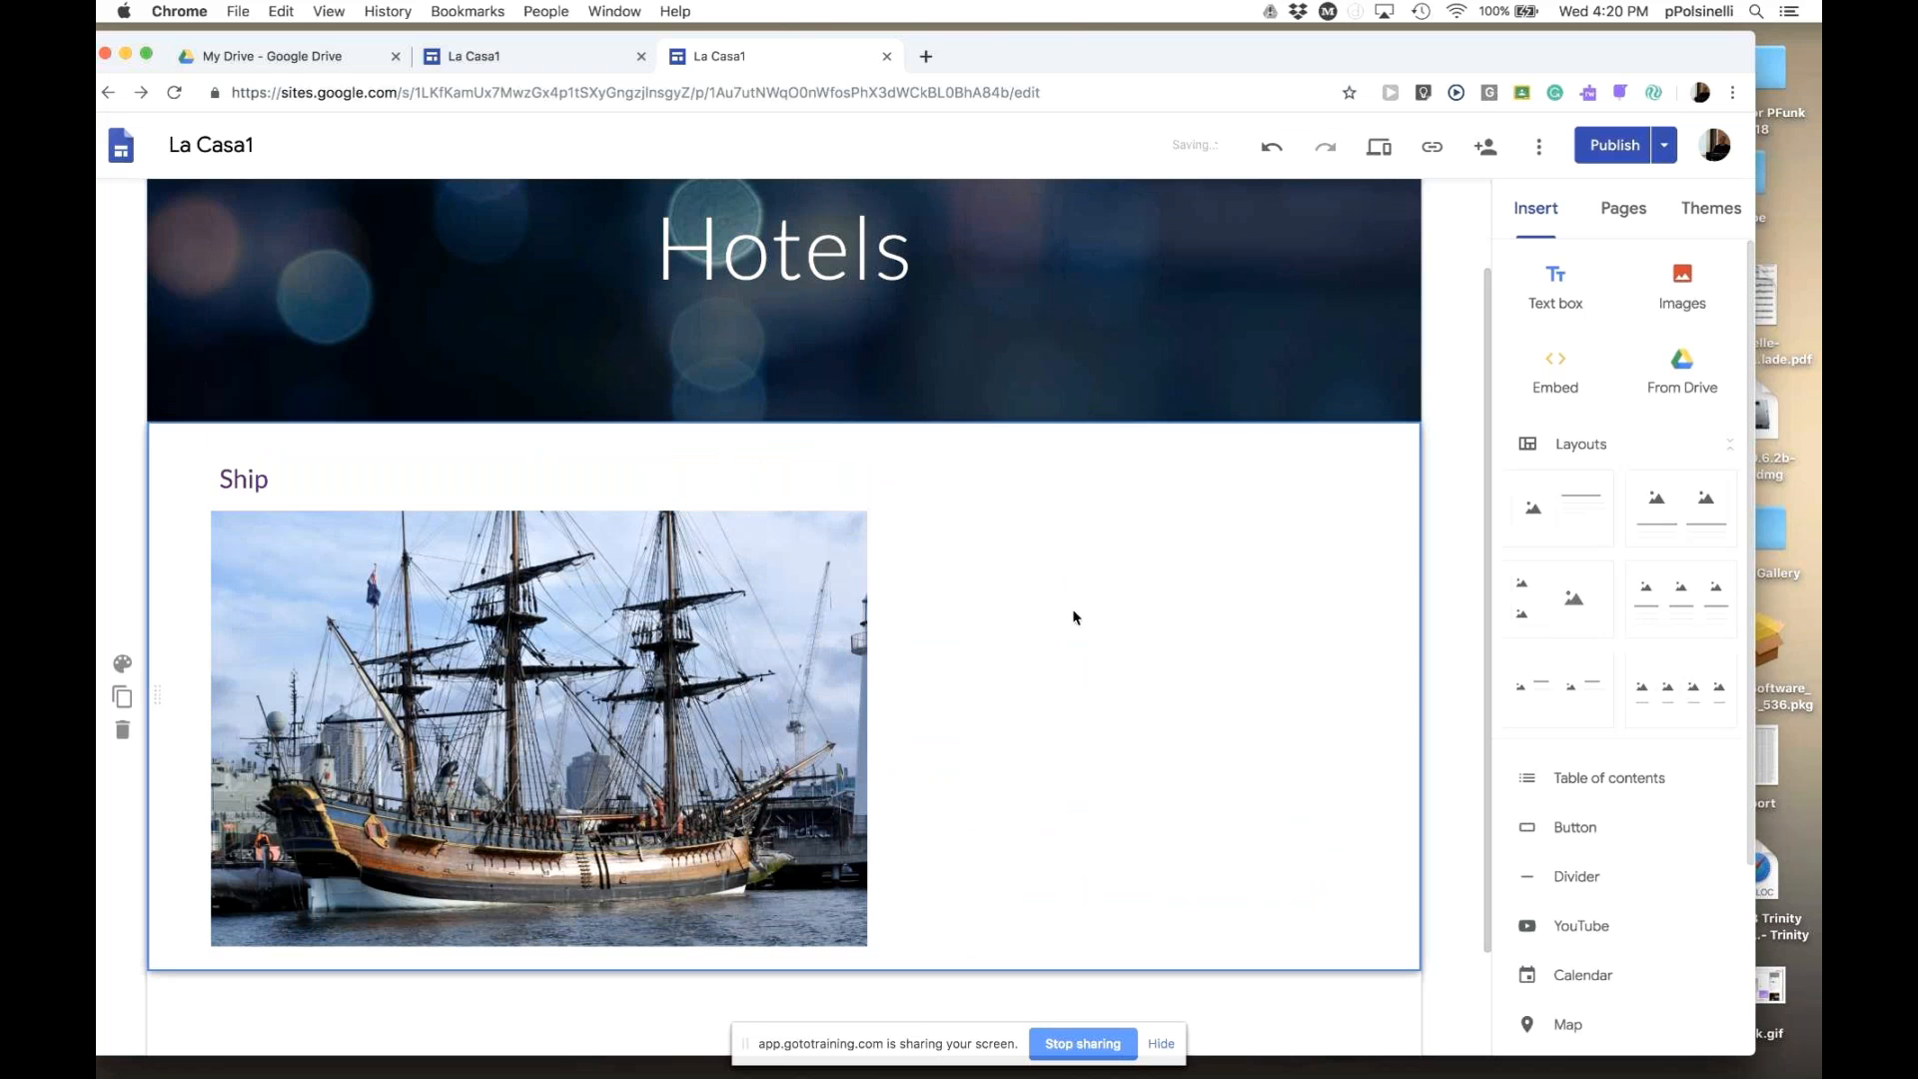
{"action": "left_click", "coordinate": [461, 476]}
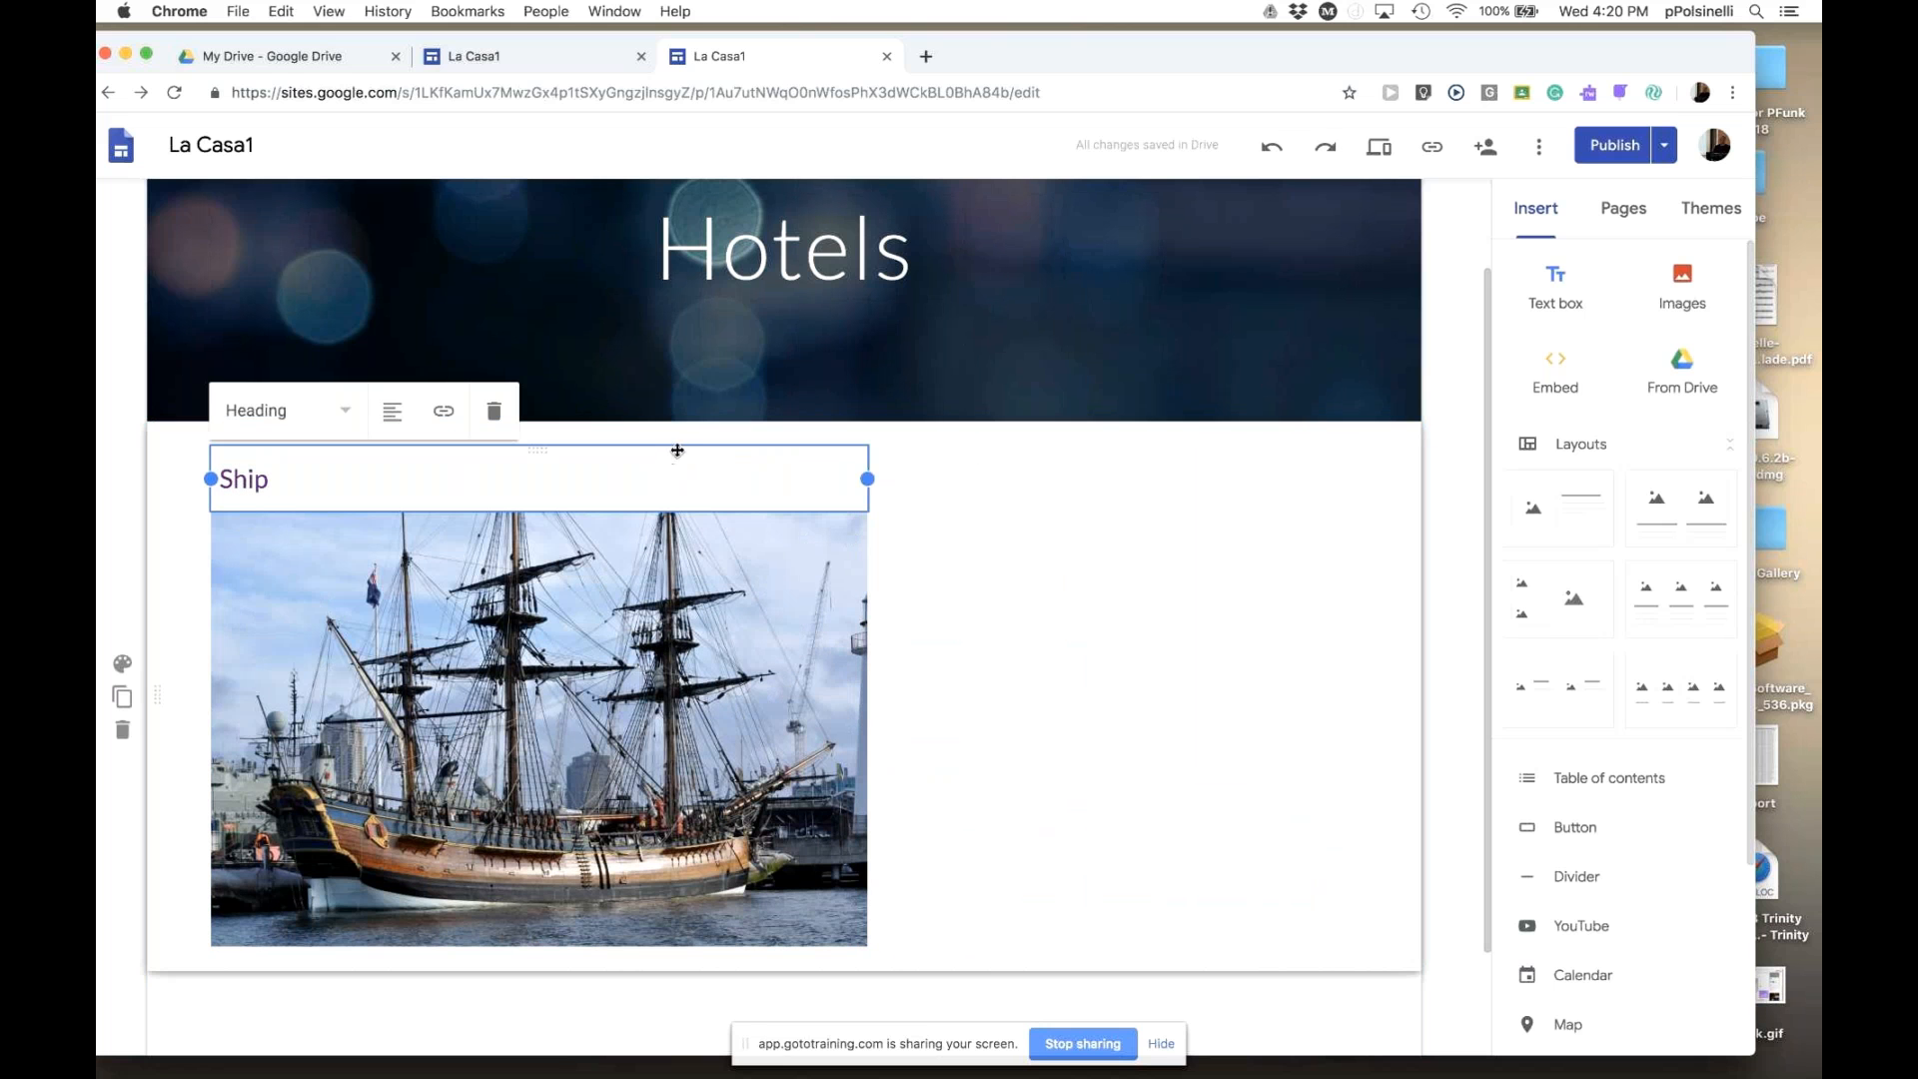
{"action": "left_click_drag", "start_coordinate": [562, 457], "coordinate": [697, 485]}
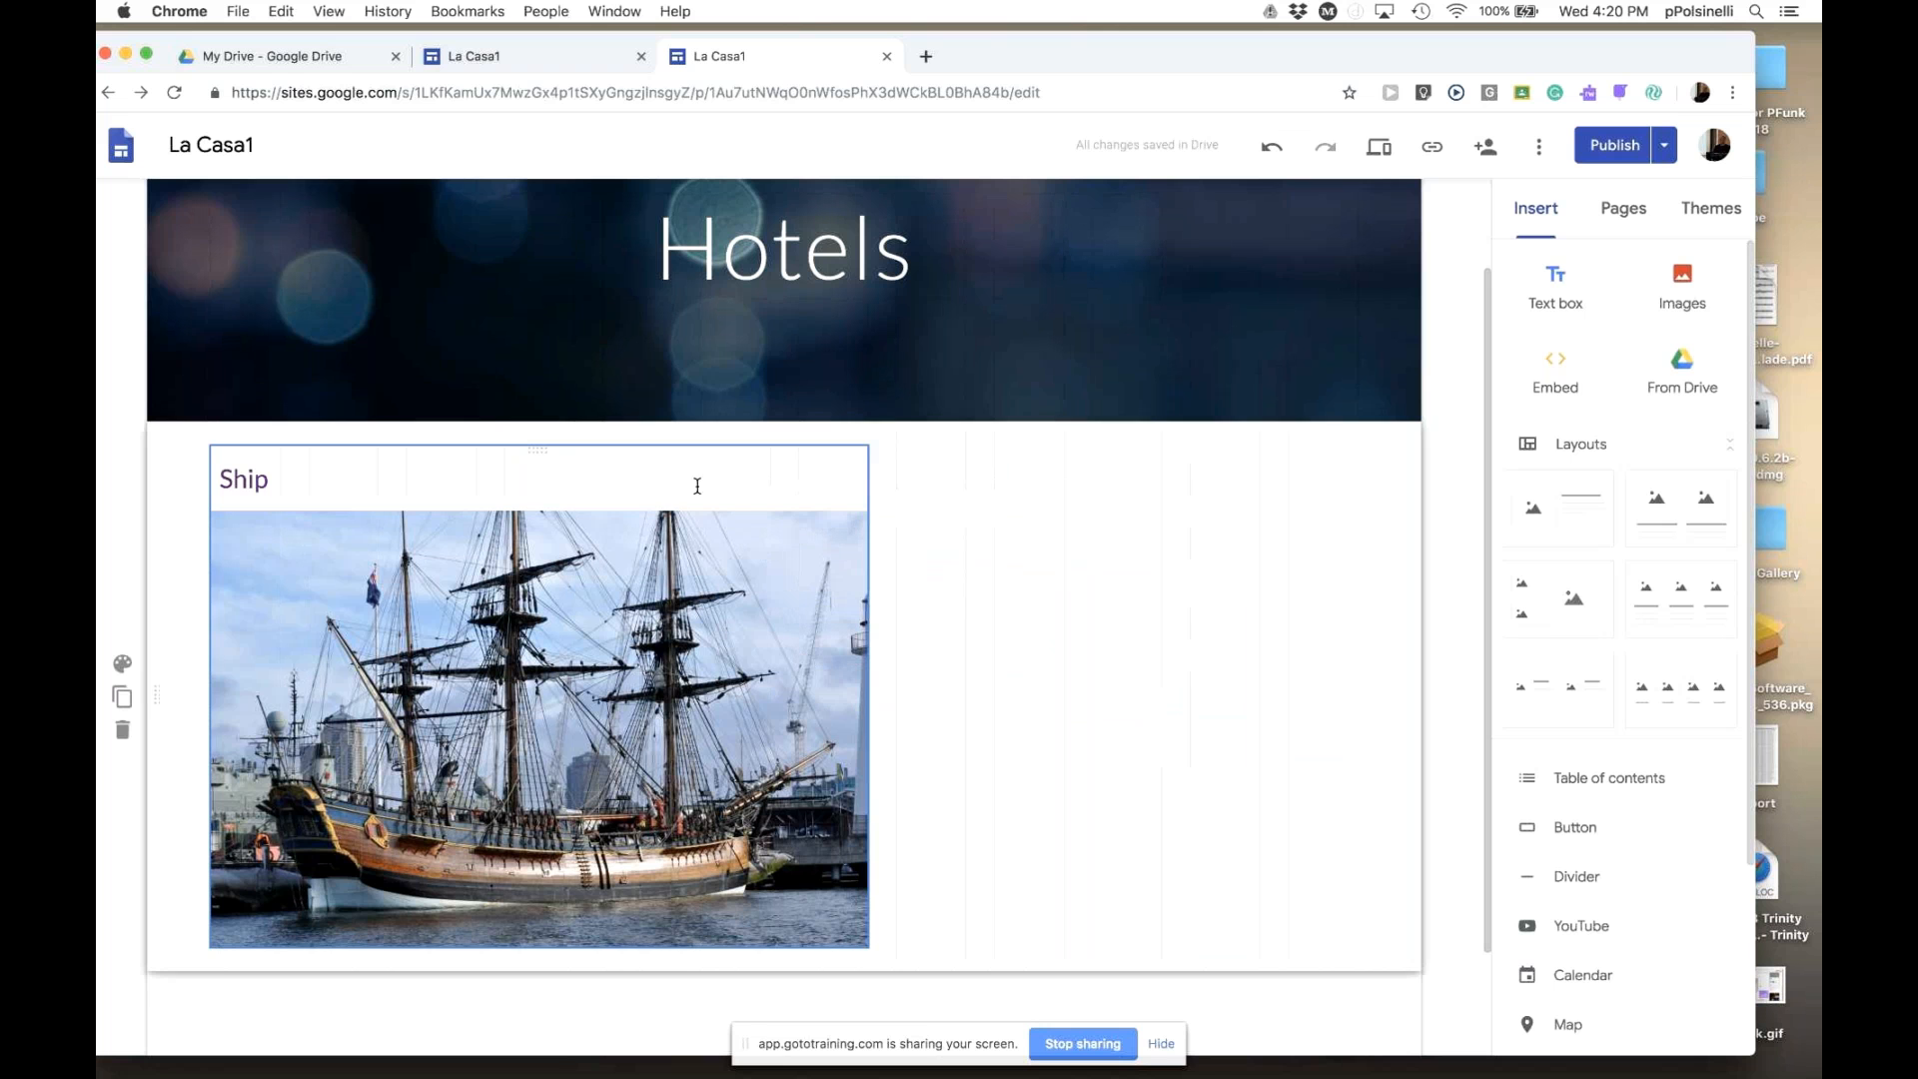
{"action": "left_click", "coordinate": [511, 487]}
{"action": "left_click", "coordinate": [1178, 633]}
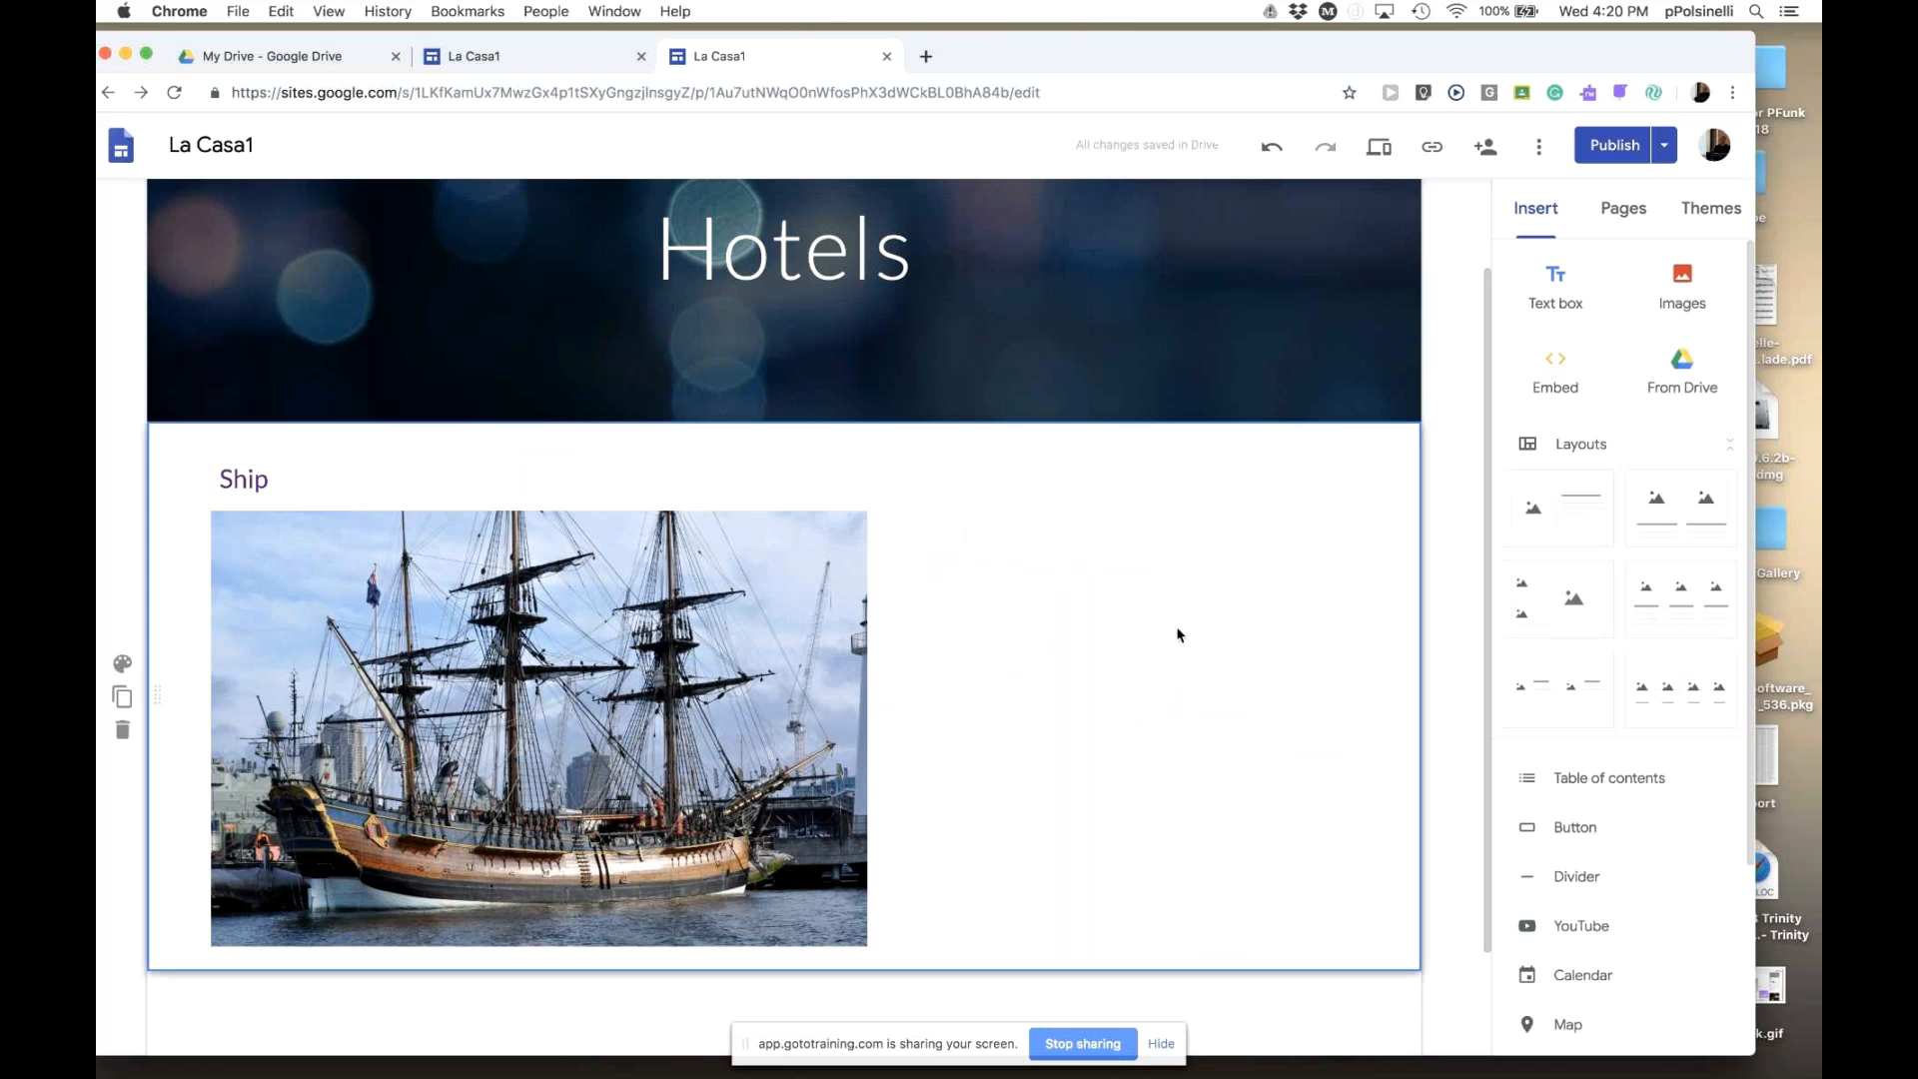
{"action": "left_click", "coordinate": [294, 479]}
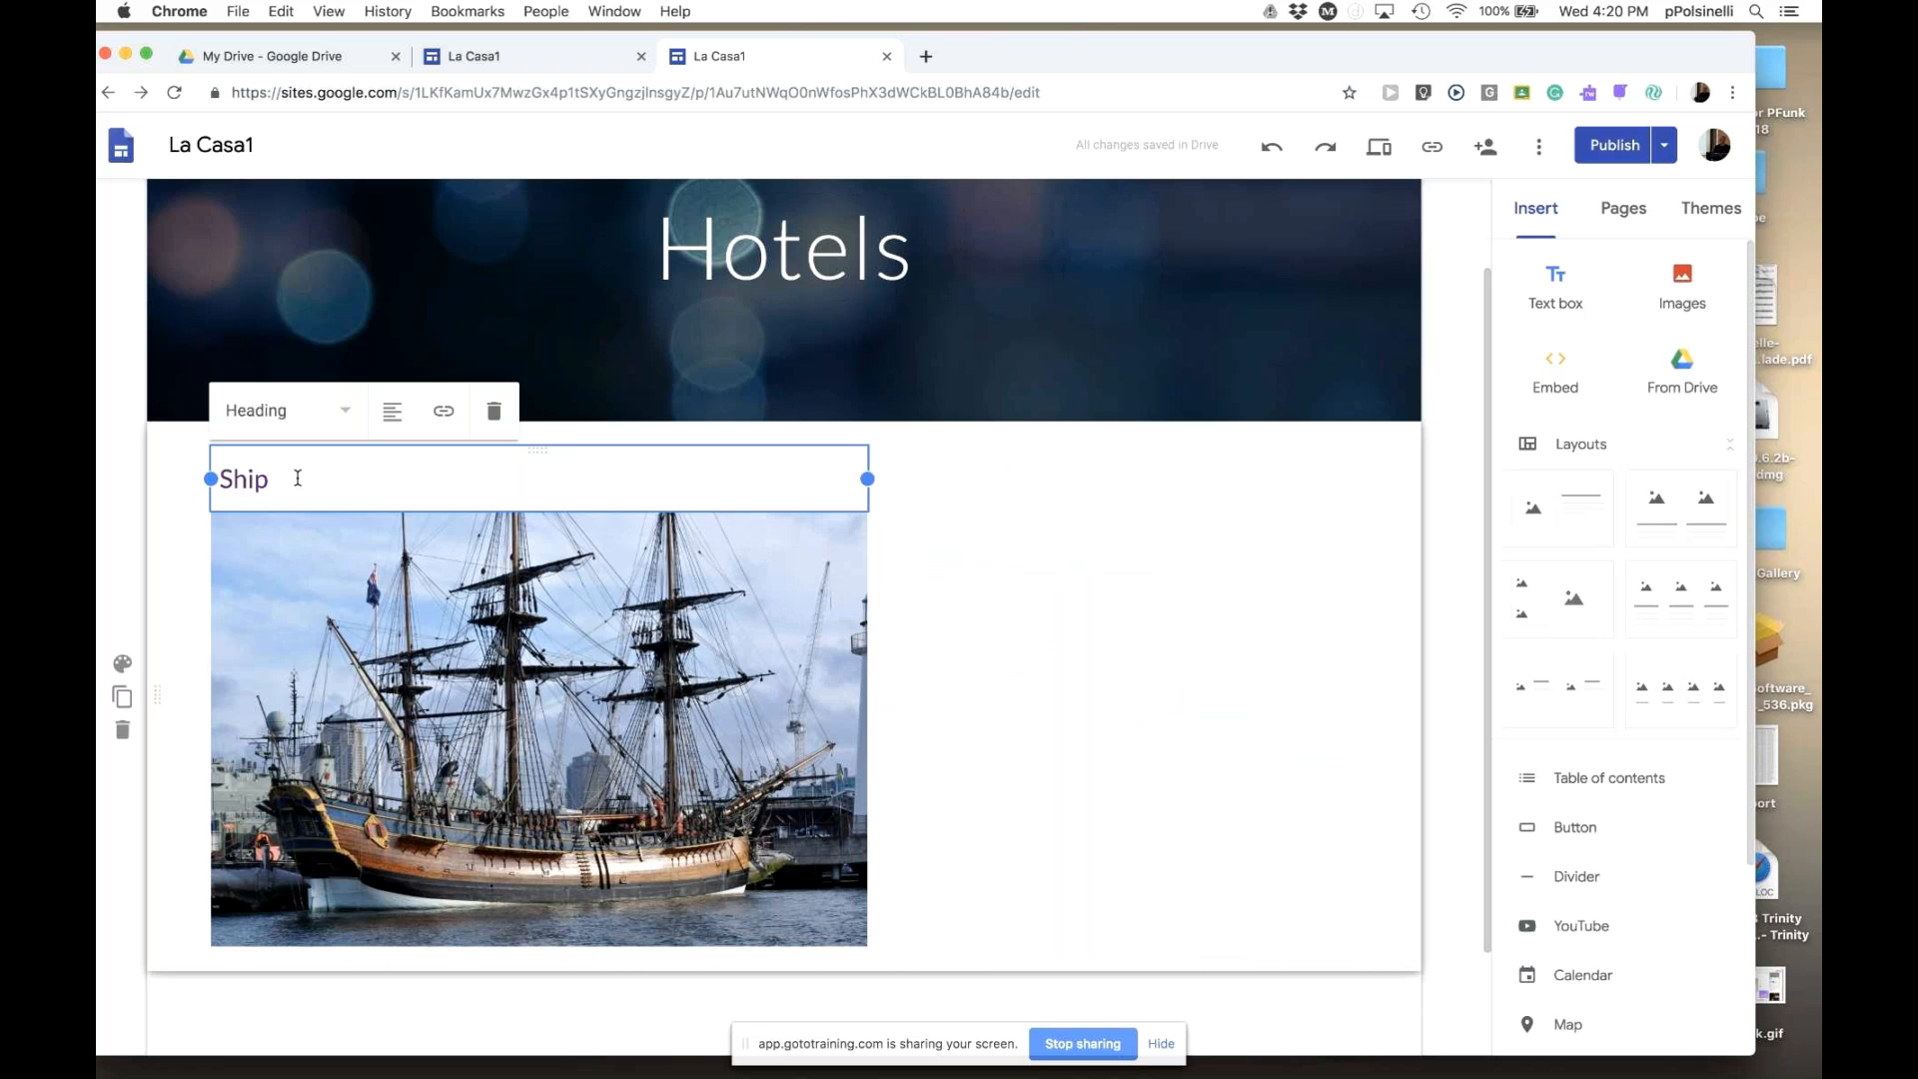
{"action": "left_click_drag", "start_coordinate": [520, 652], "coordinate": [789, 670]}
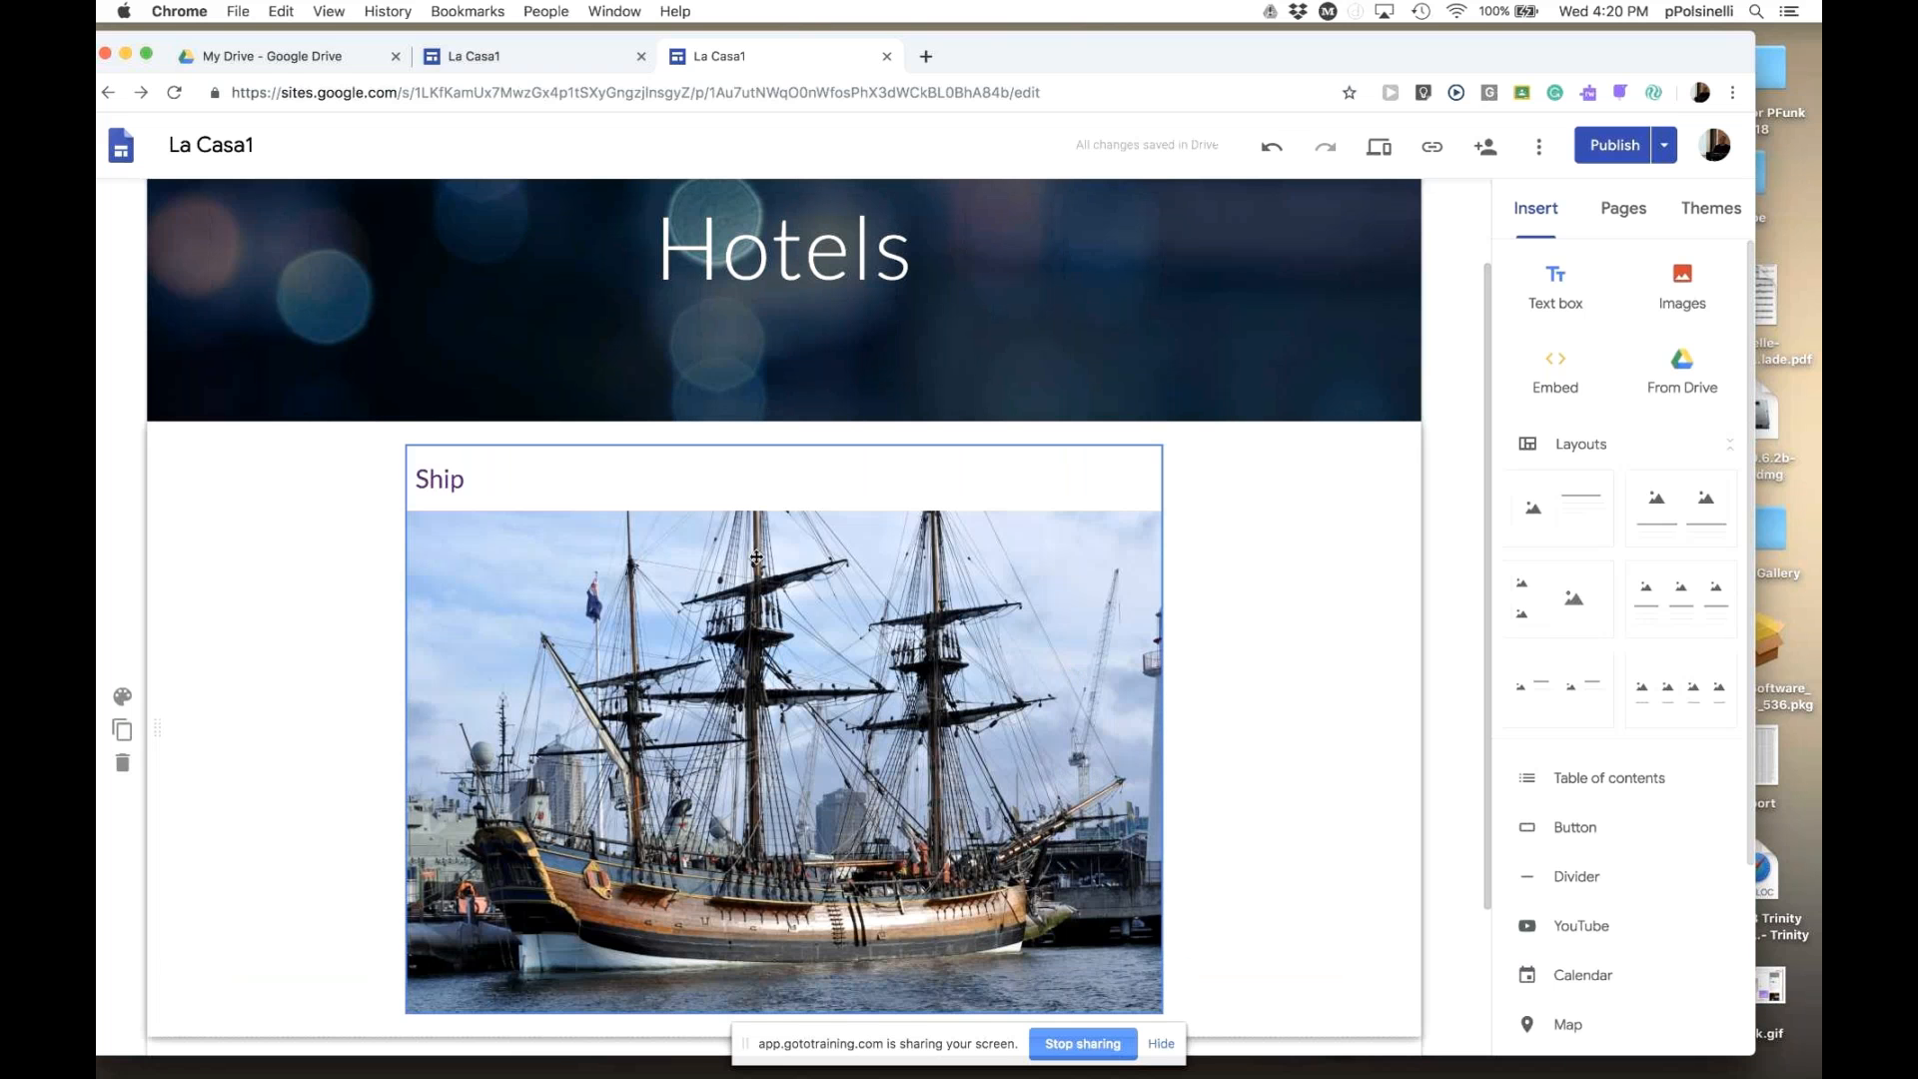
{"action": "left_click", "coordinate": [502, 480]}
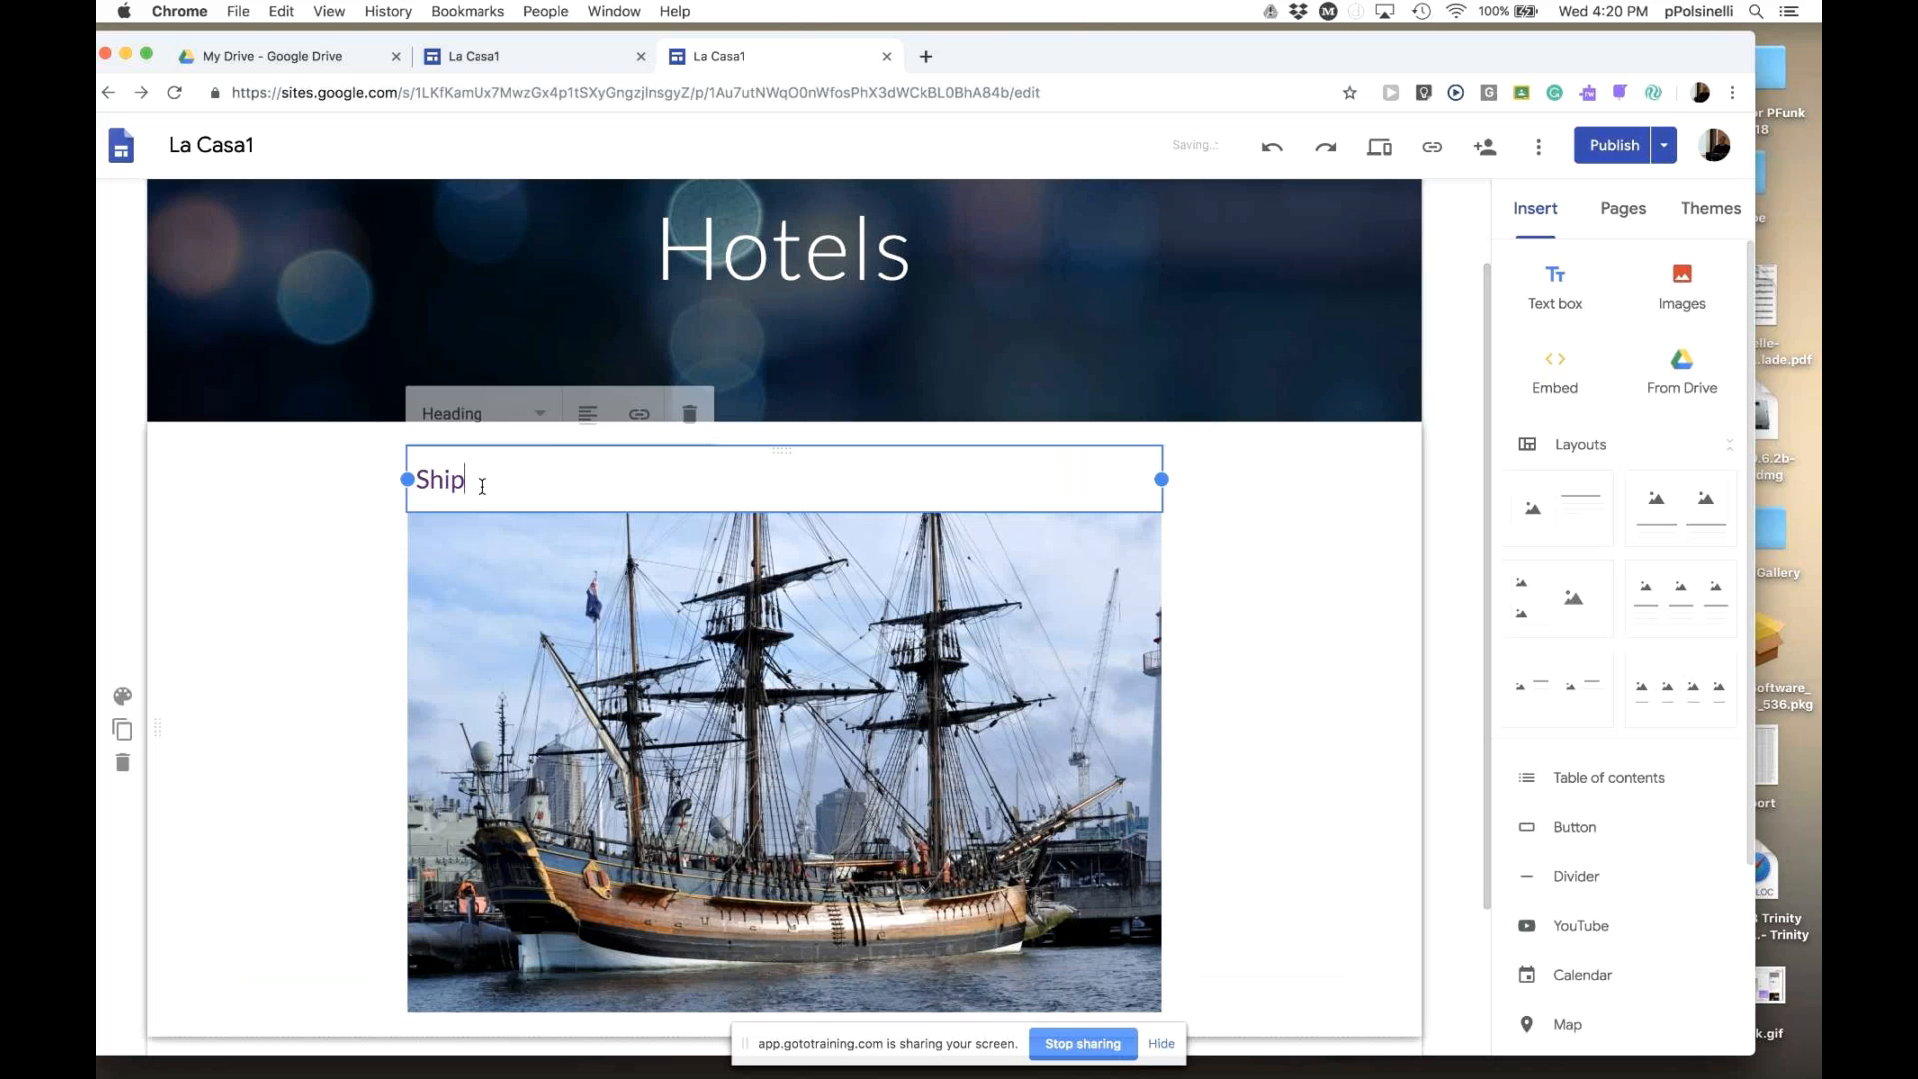
{"action": "left_click", "coordinate": [587, 412]}
{"action": "left_click", "coordinate": [588, 466]}
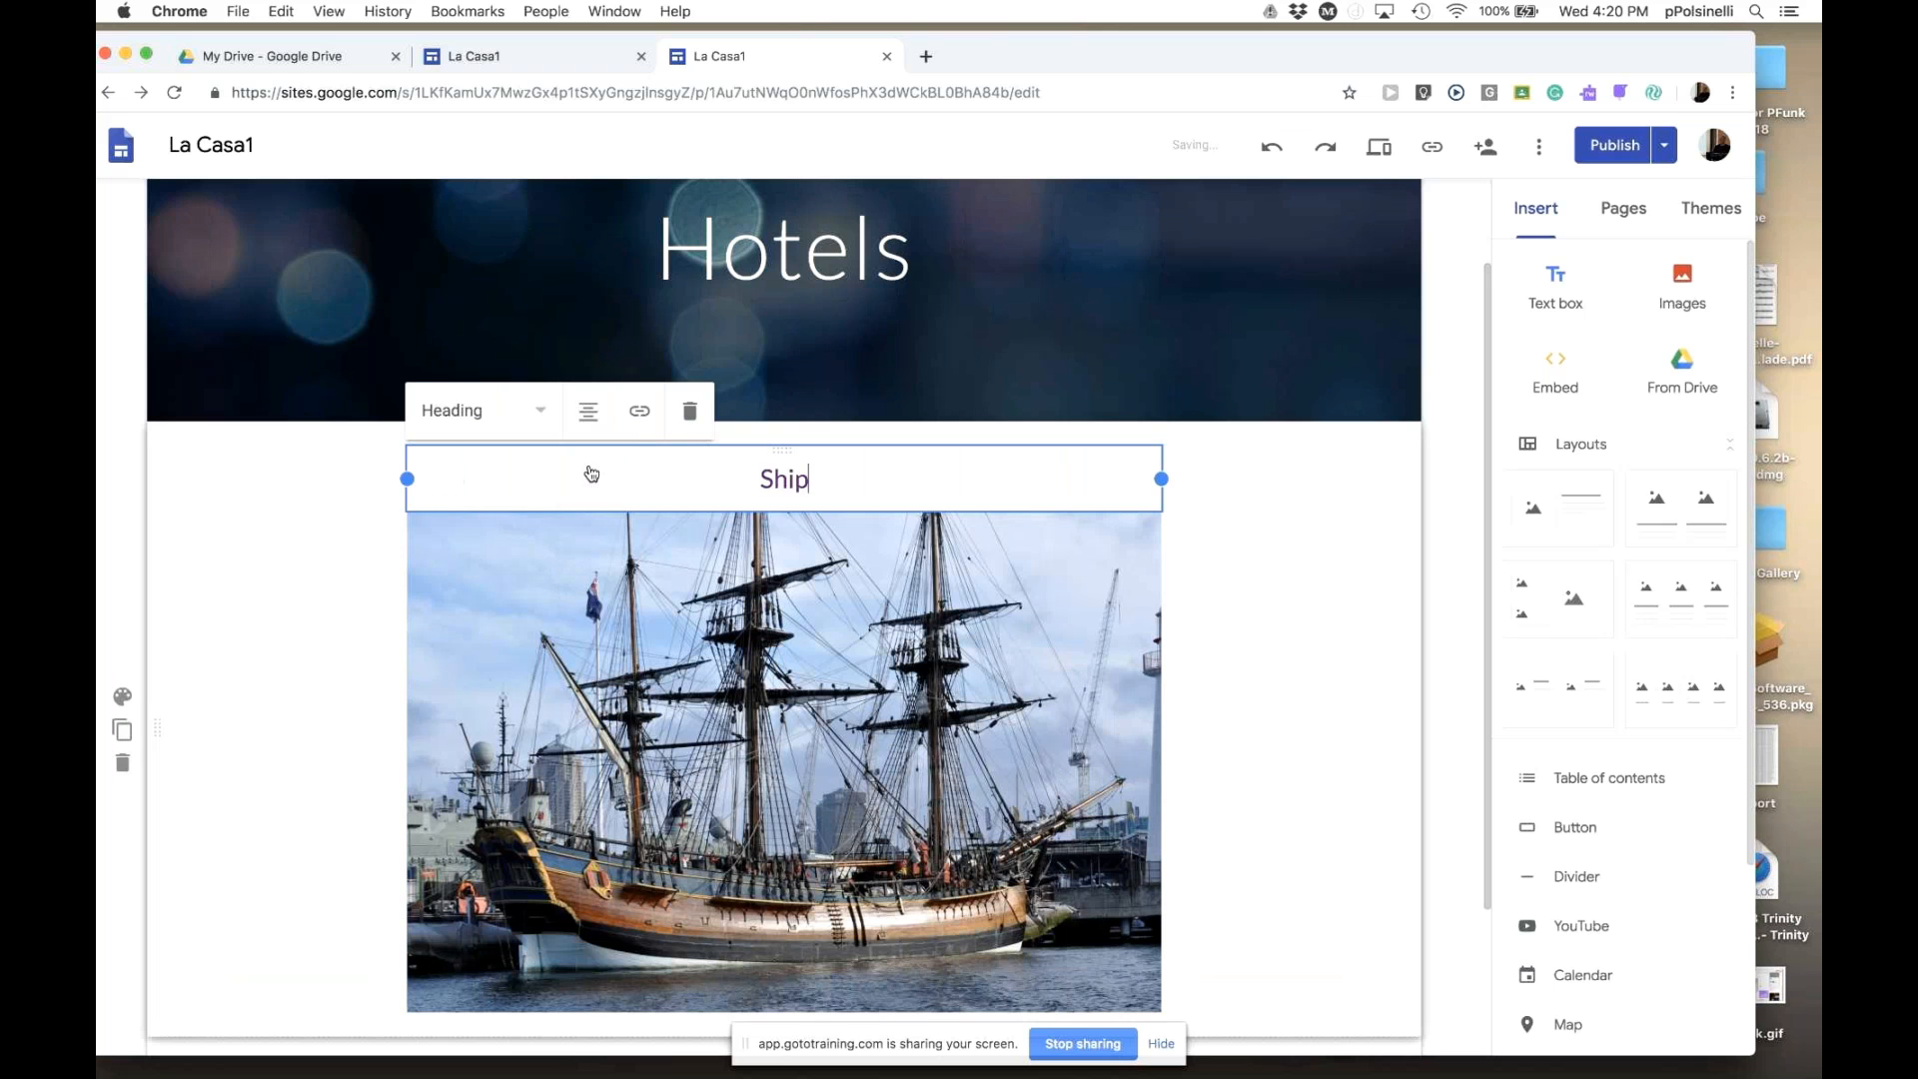
{"action": "left_click", "coordinate": [1324, 619]}
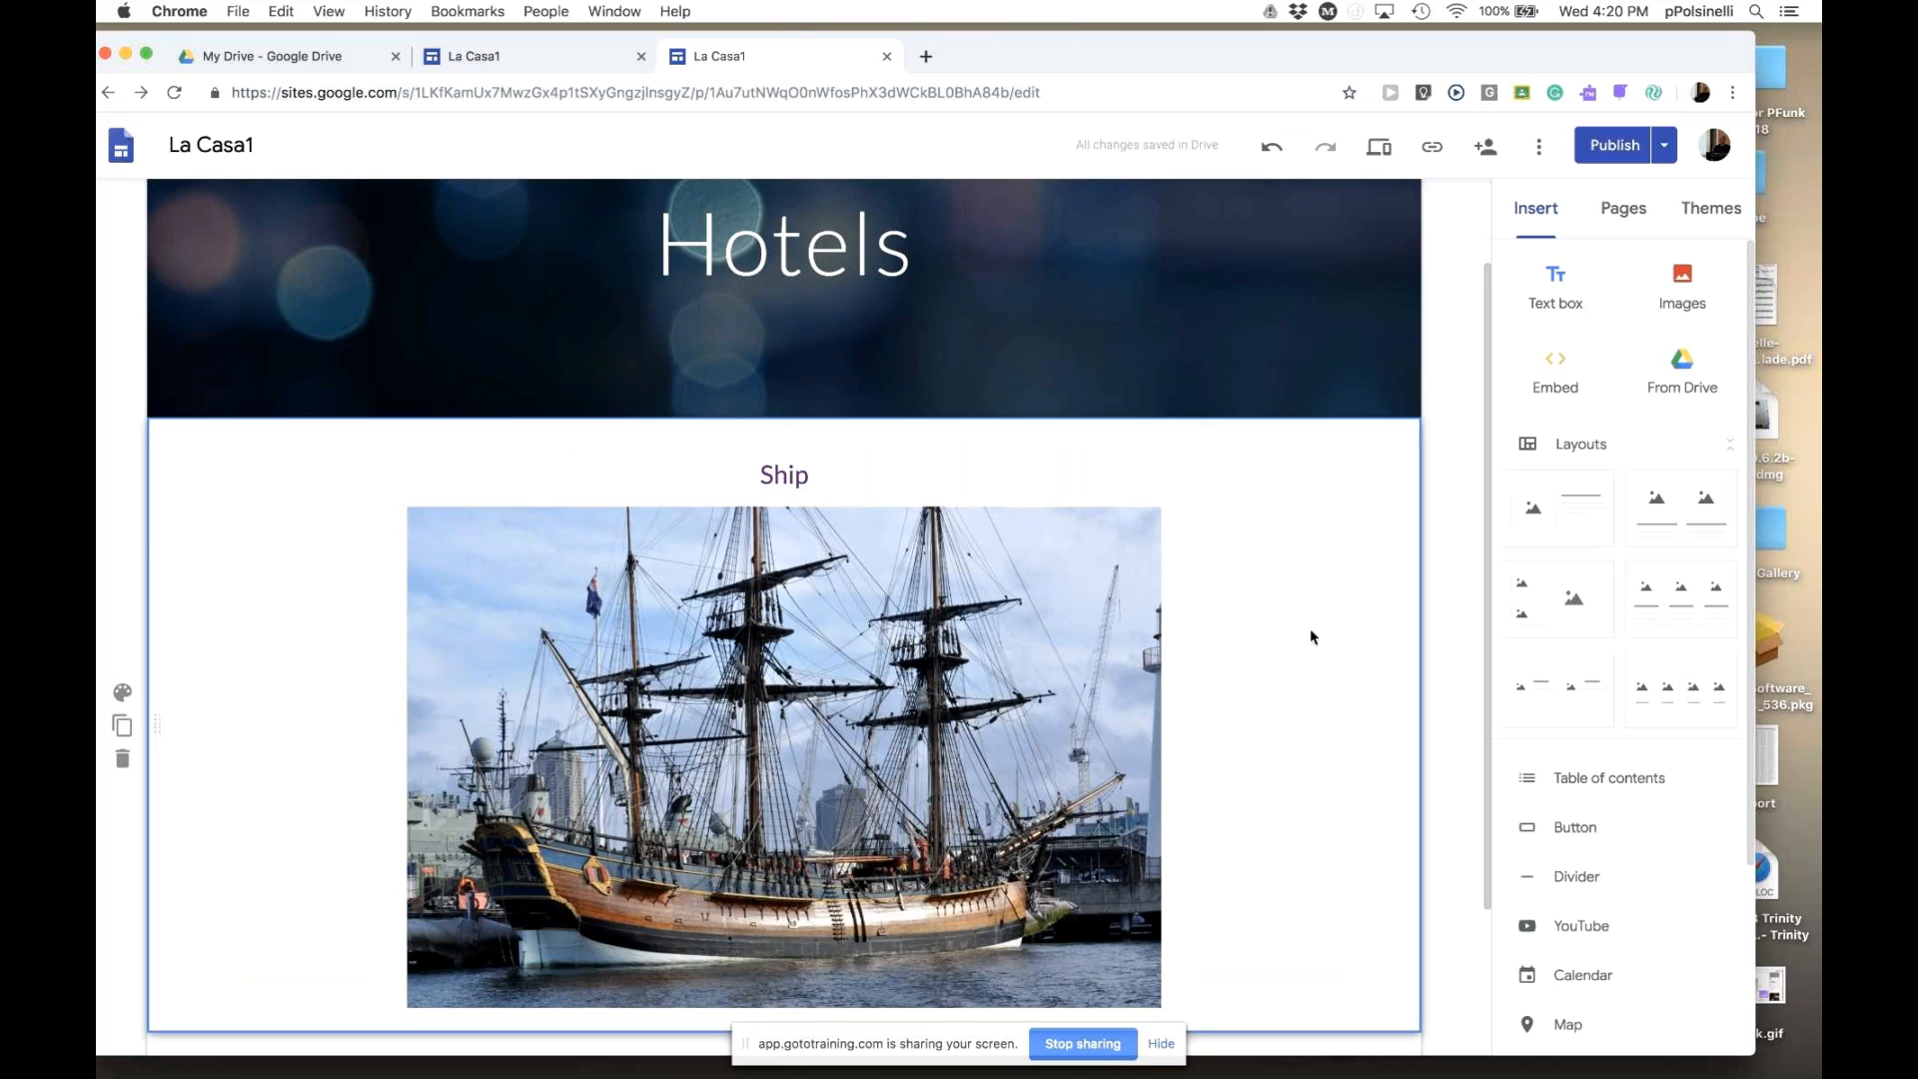
{"action": "scroll", "coordinate": [1311, 630], "scroll_direction": "up", "scroll_amount": 2}
{"action": "scroll", "coordinate": [1311, 637], "scroll_direction": "down", "scroll_amount": 3}
{"action": "scroll", "coordinate": [1311, 636], "scroll_direction": "up", "scroll_amount": 3}
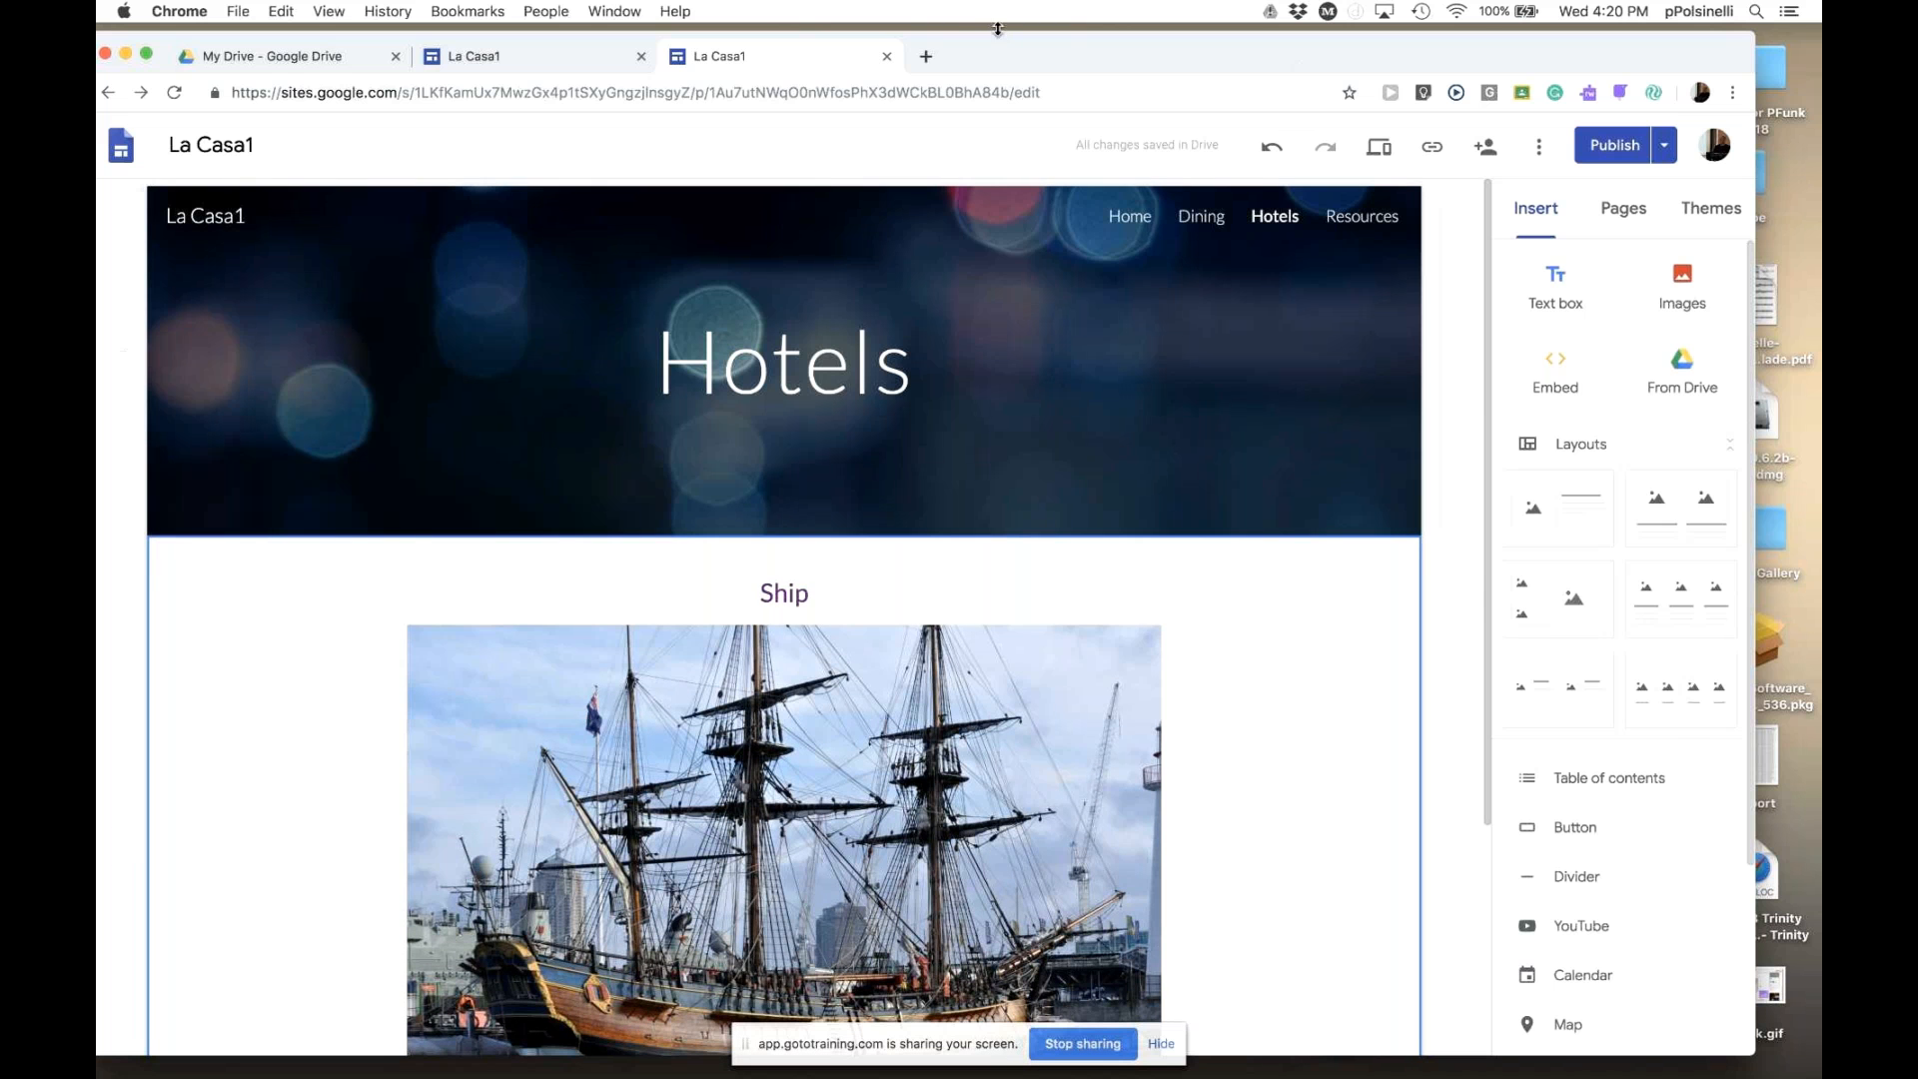
{"action": "mouse_move", "coordinate": [1001, 47]}
{"action": "left_mouse_down"}
{"action": "mouse_move", "coordinate": [975, 58]}
{"action": "mouse_move", "coordinate": [986, 39]}
{"action": "left_mouse_up"}
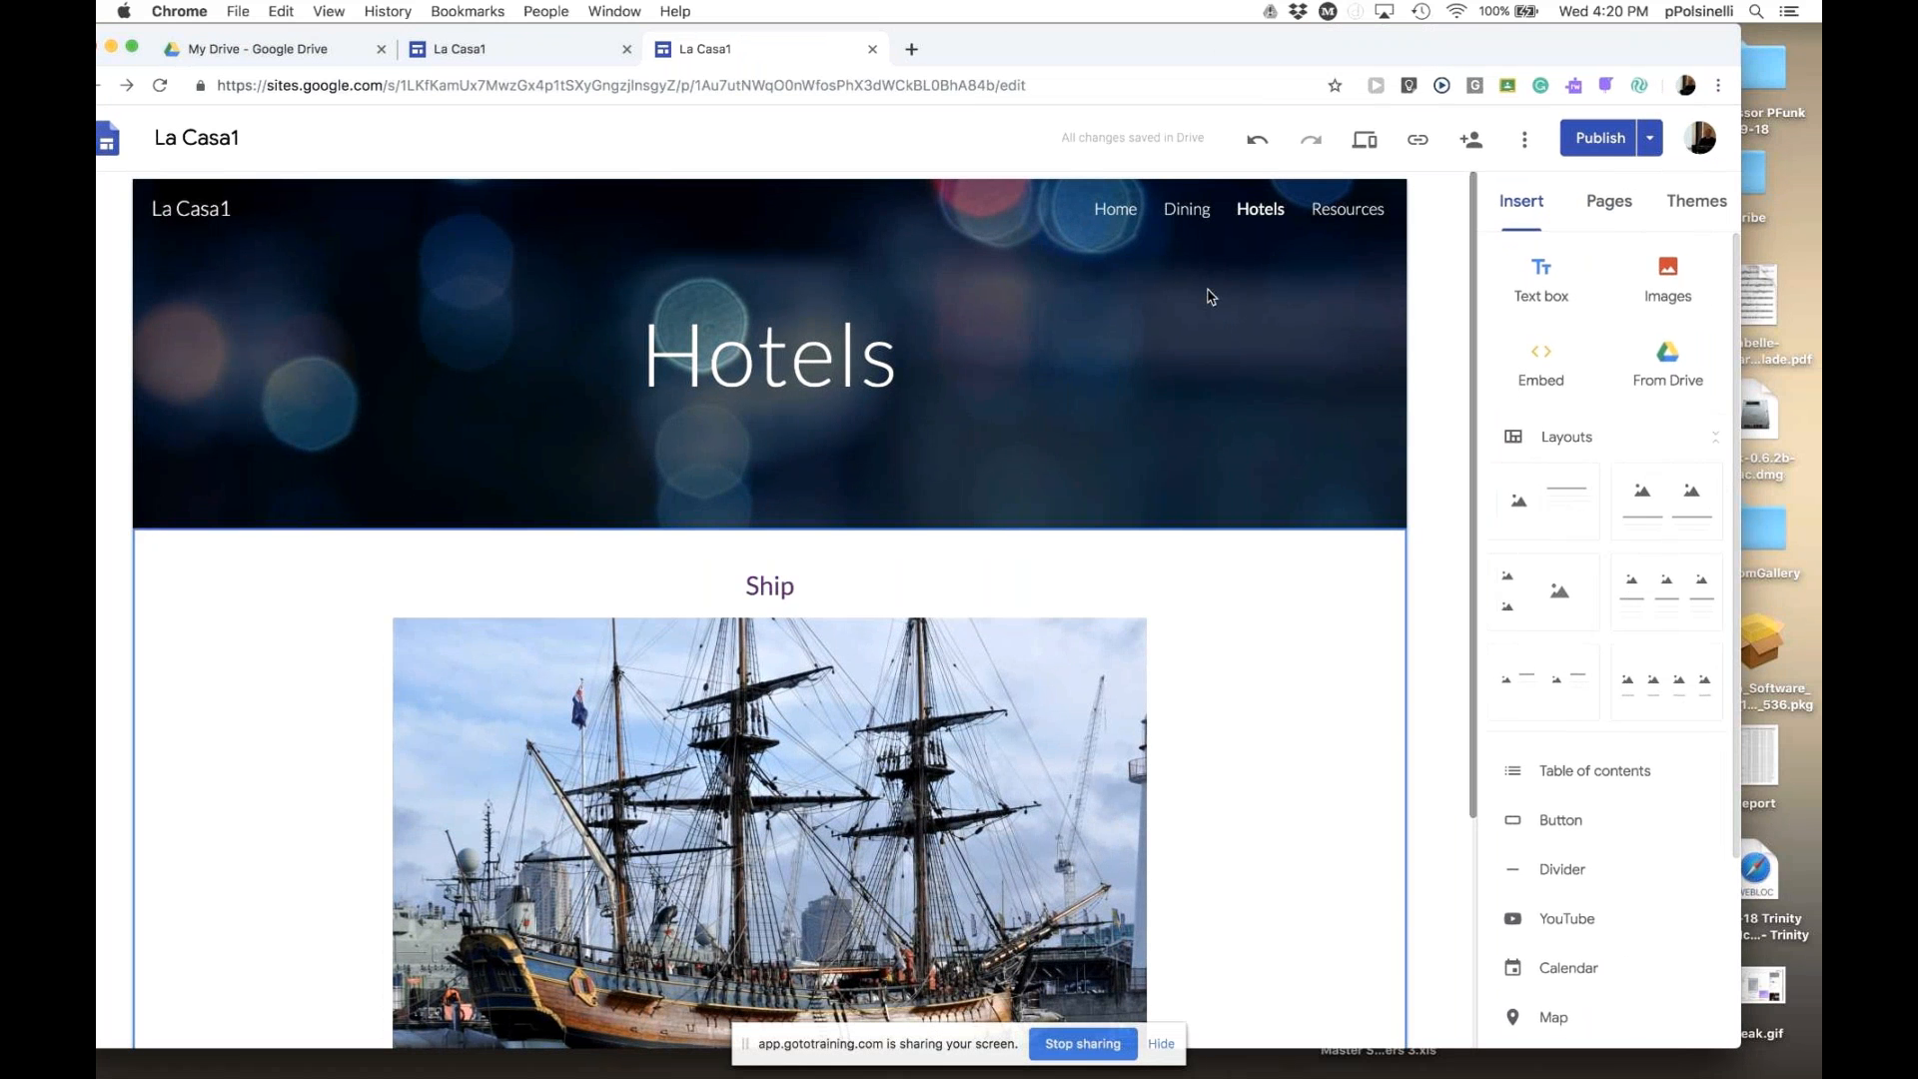
{"action": "left_click_drag", "start_coordinate": [949, 50], "coordinate": [1006, 192]}
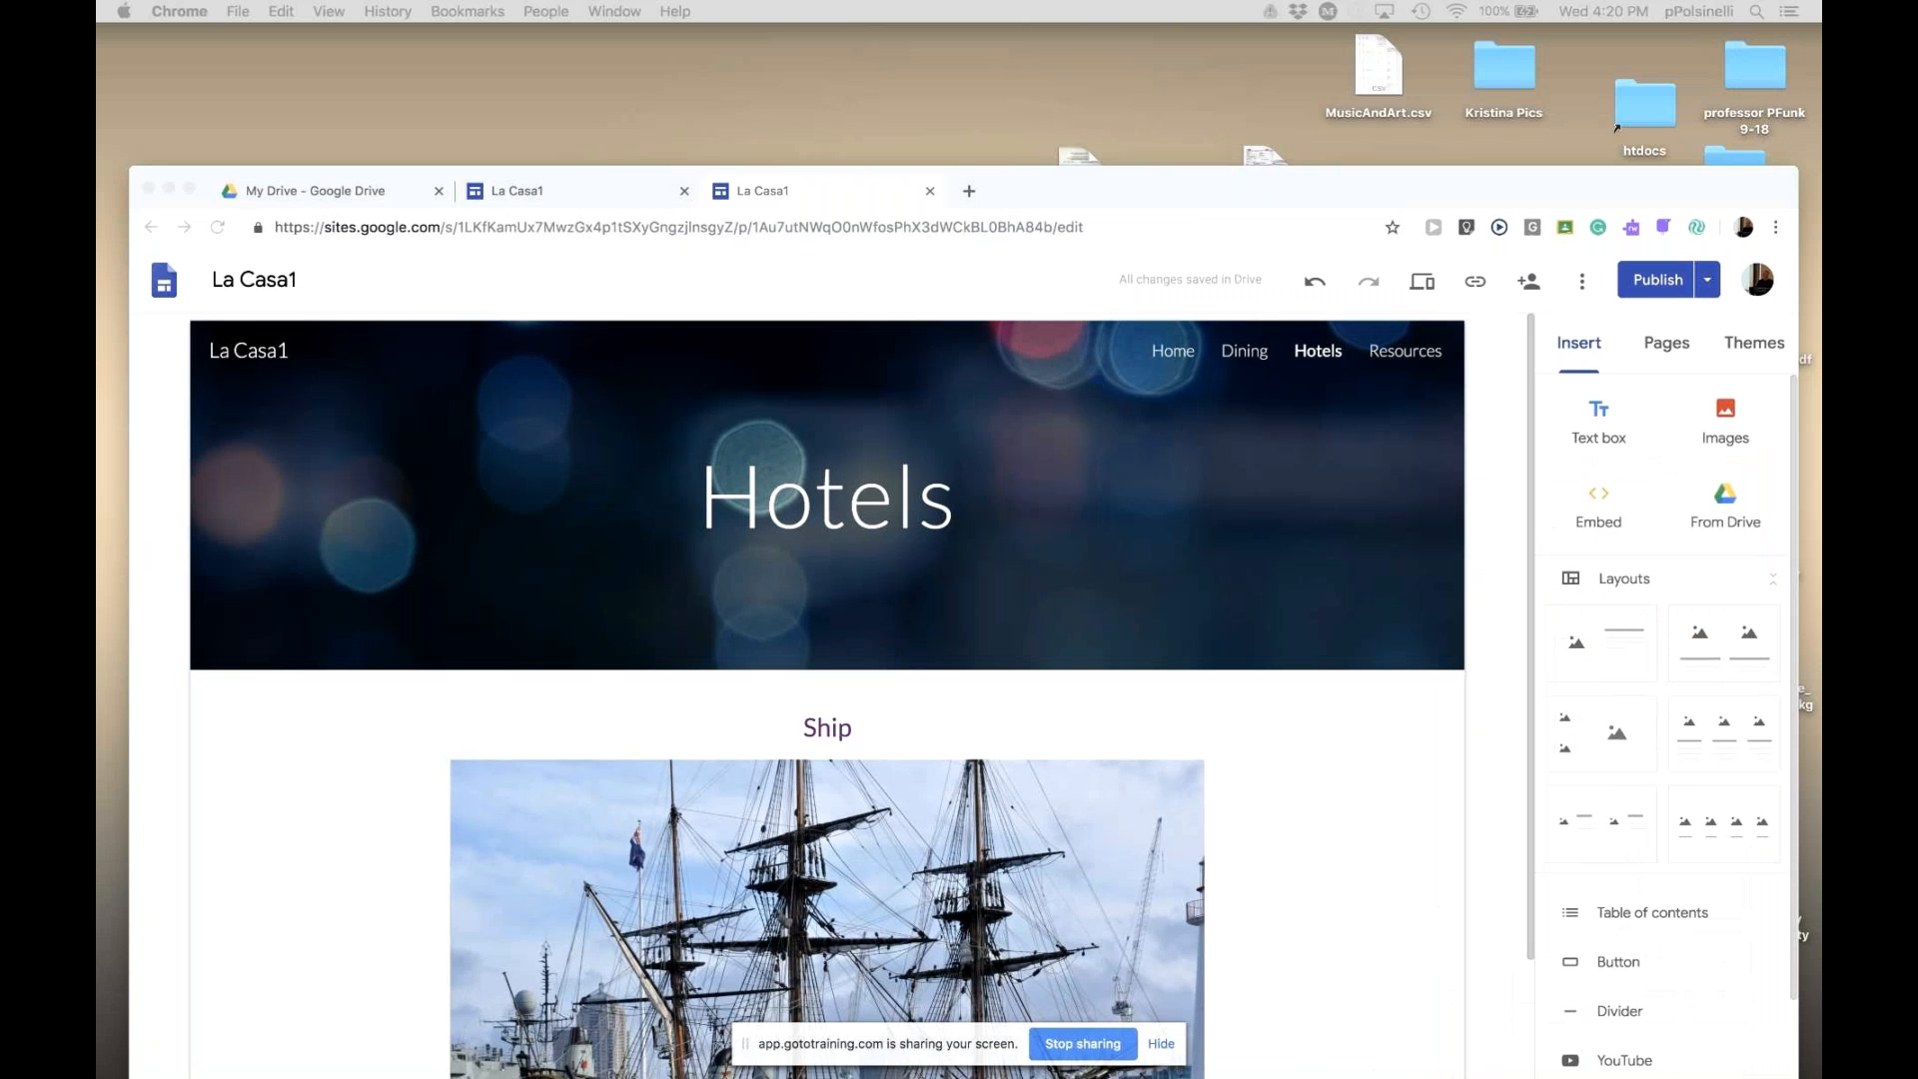
- Open the Reach Out with Google Sites deck at slide 17, 'Some things to know about publishing'
{"action": "left_click", "coordinate": [511, 190]}
{"action": "left_click", "coordinate": [330, 190]}
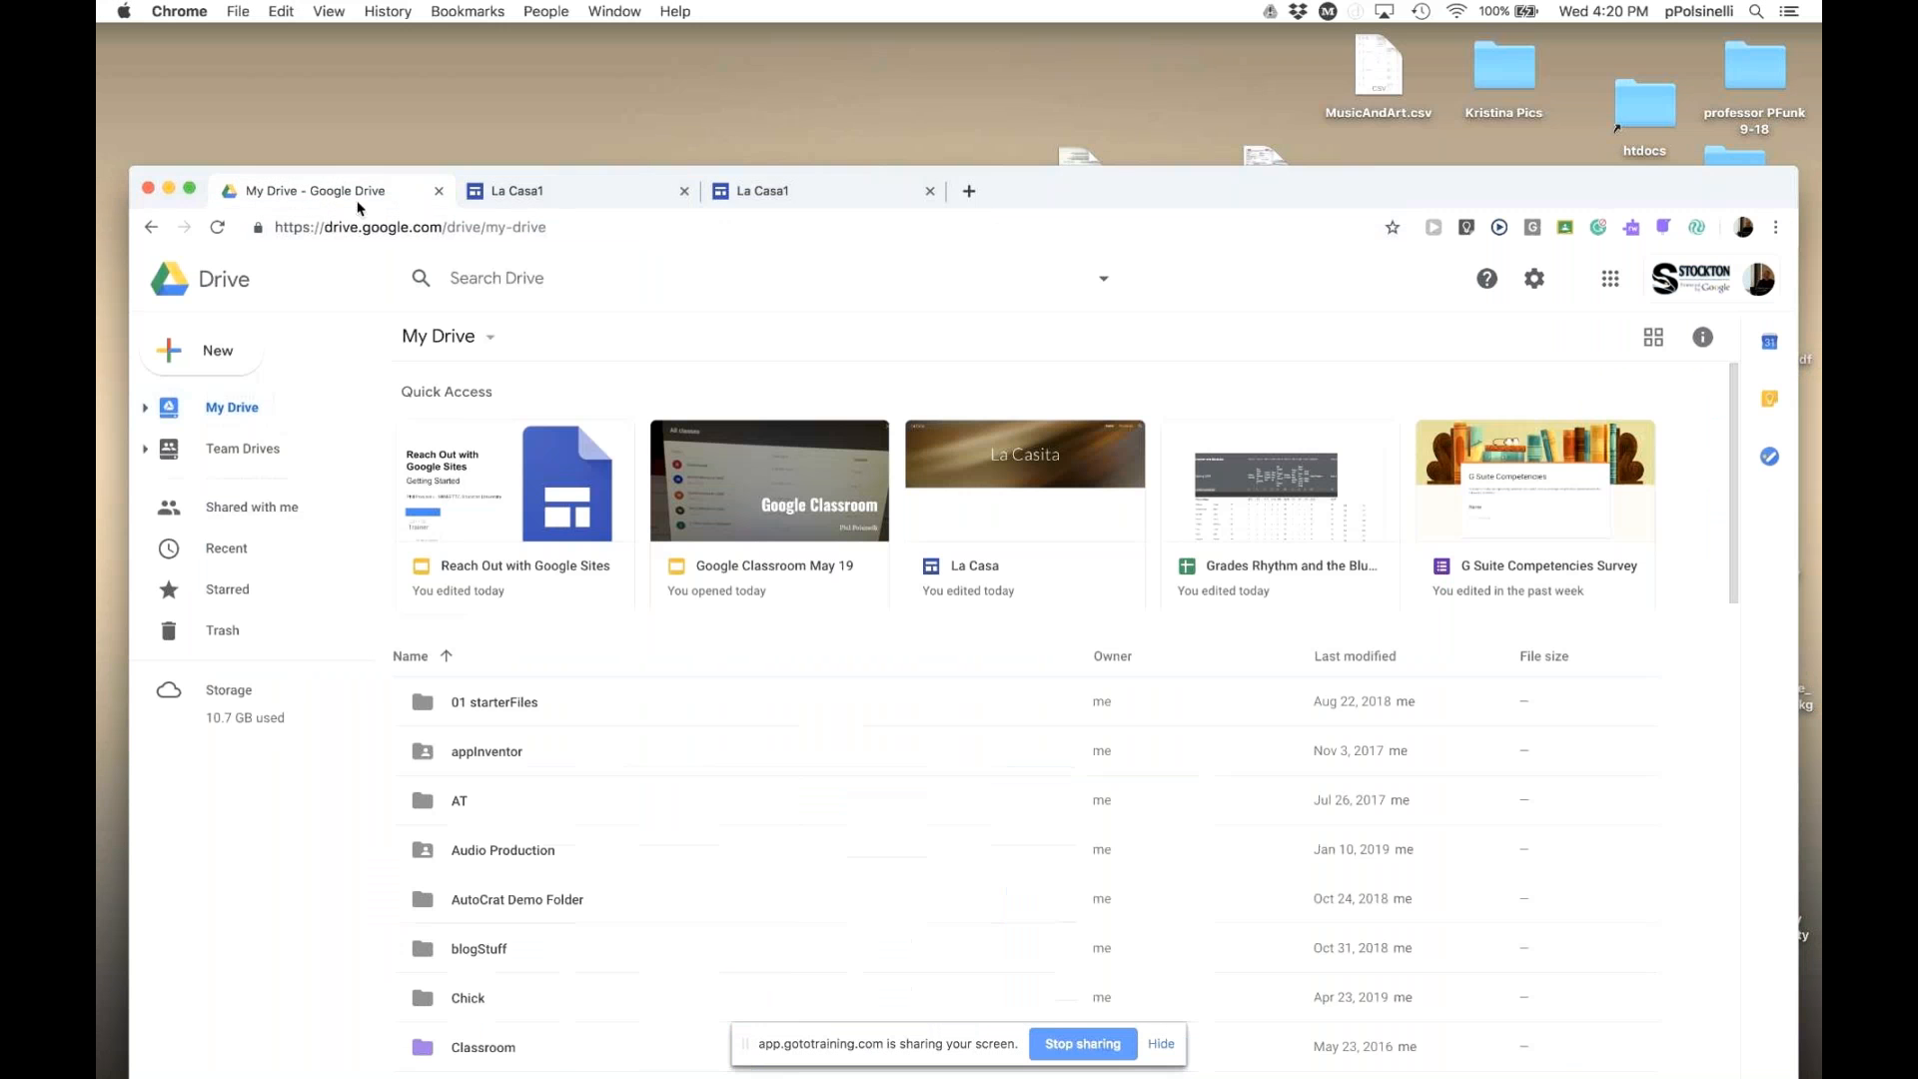
{"action": "left_click", "coordinate": [524, 535]}
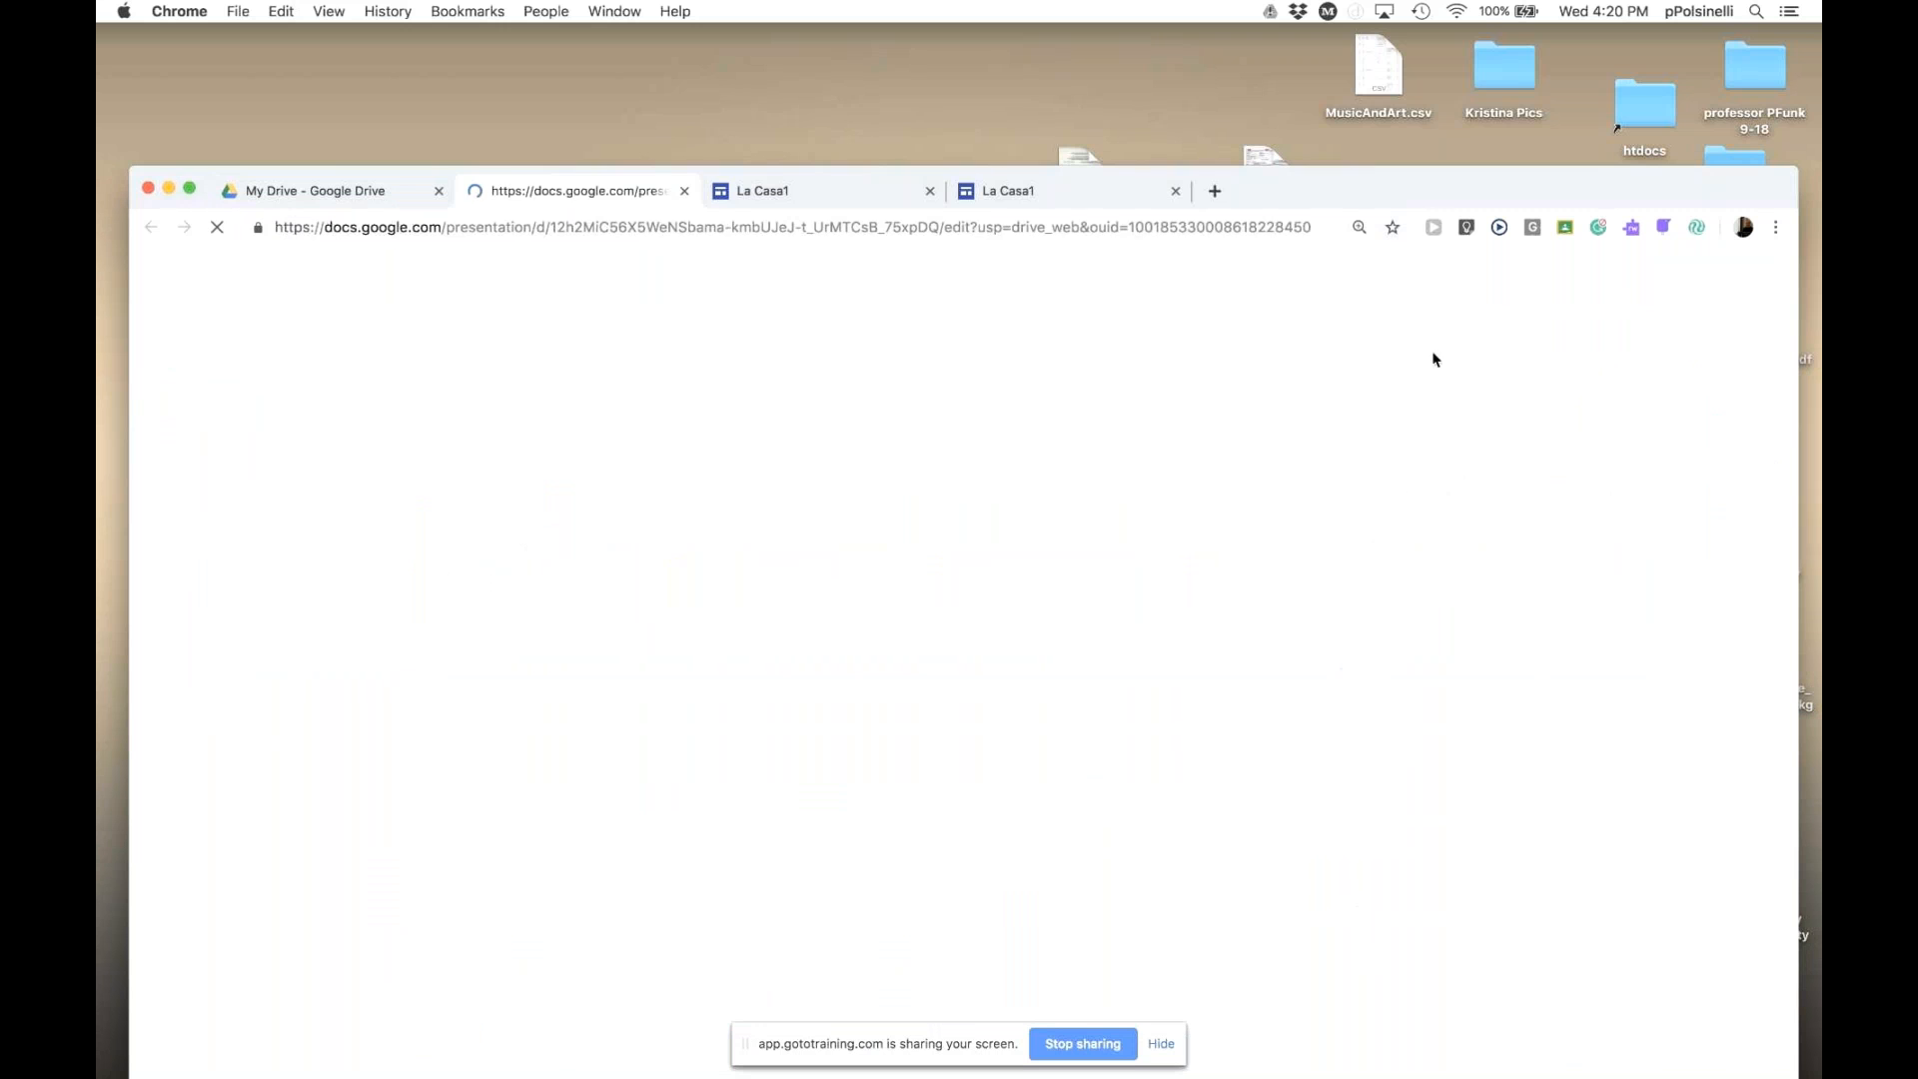
{"action": "left_click_drag", "start_coordinate": [1436, 195], "coordinate": [1438, 53]}
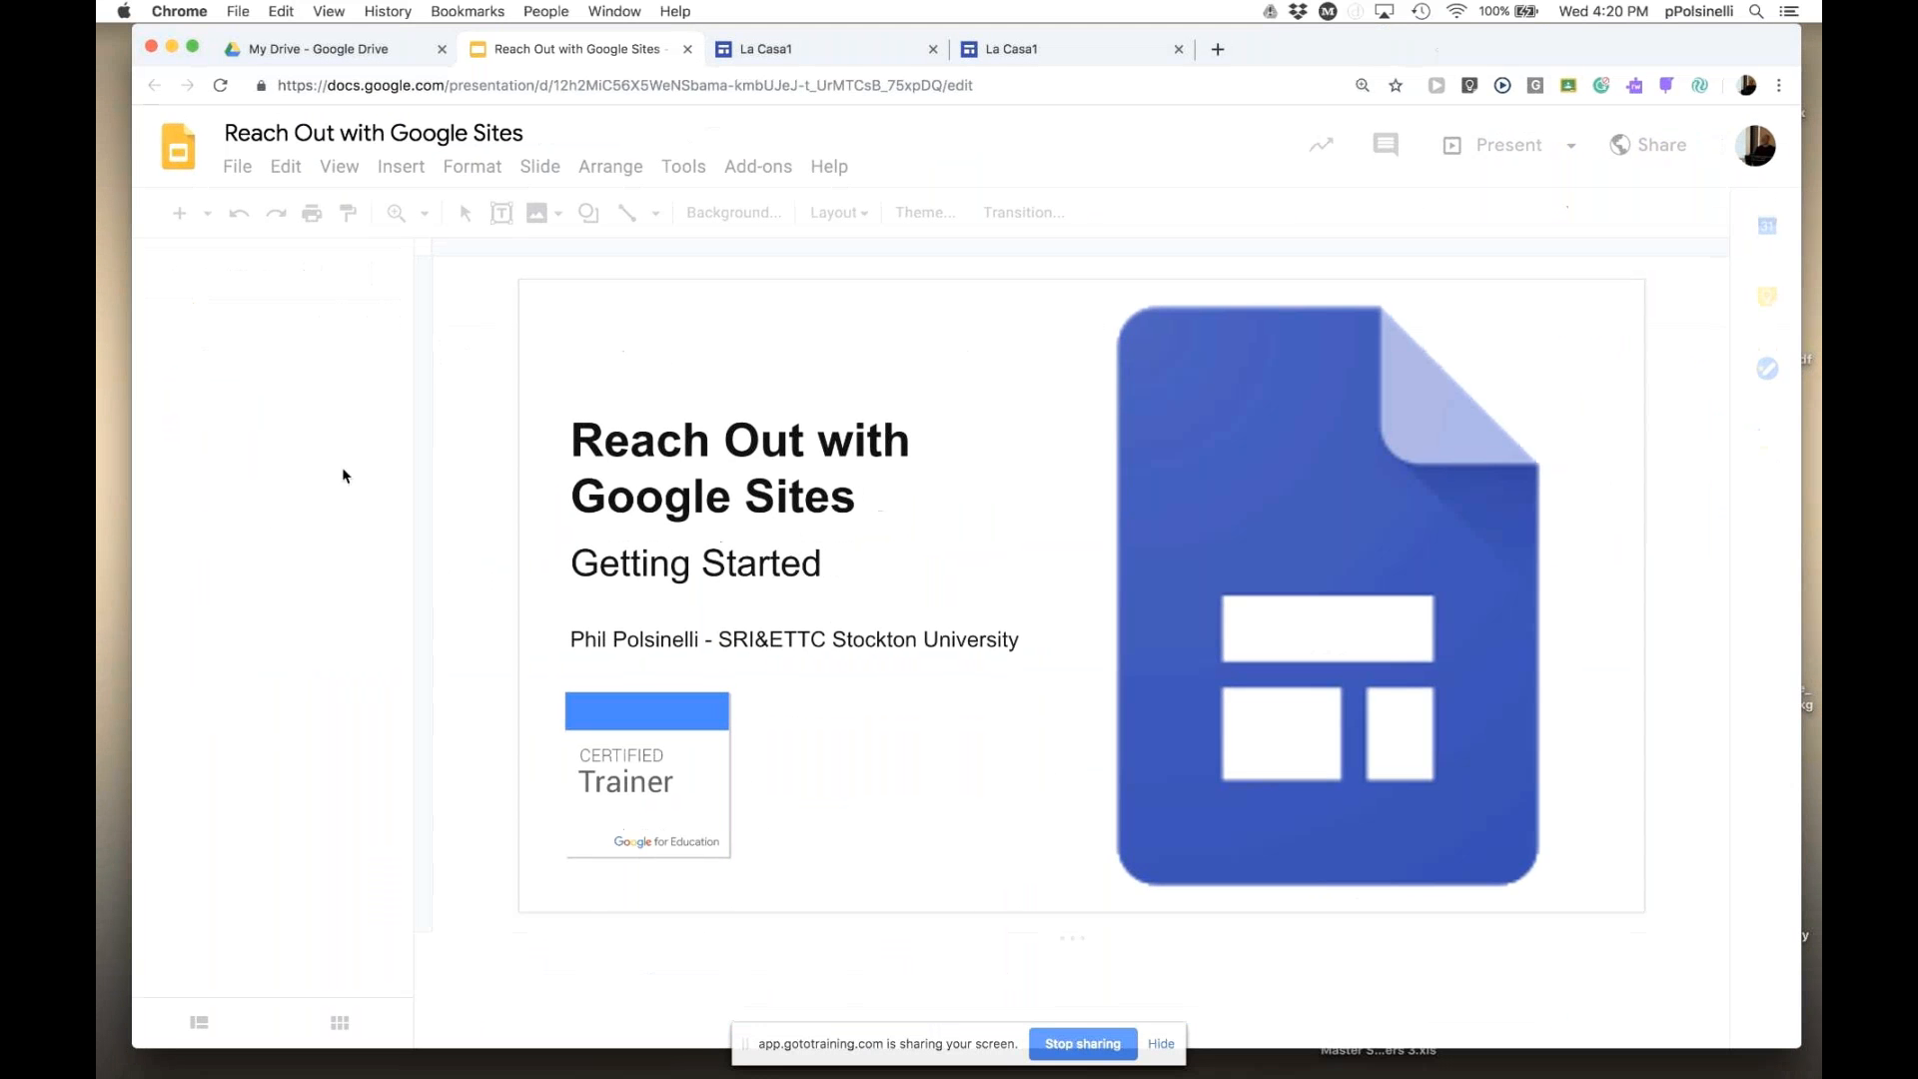
{"action": "left_click_drag", "start_coordinate": [400, 375], "coordinate": [399, 974]}
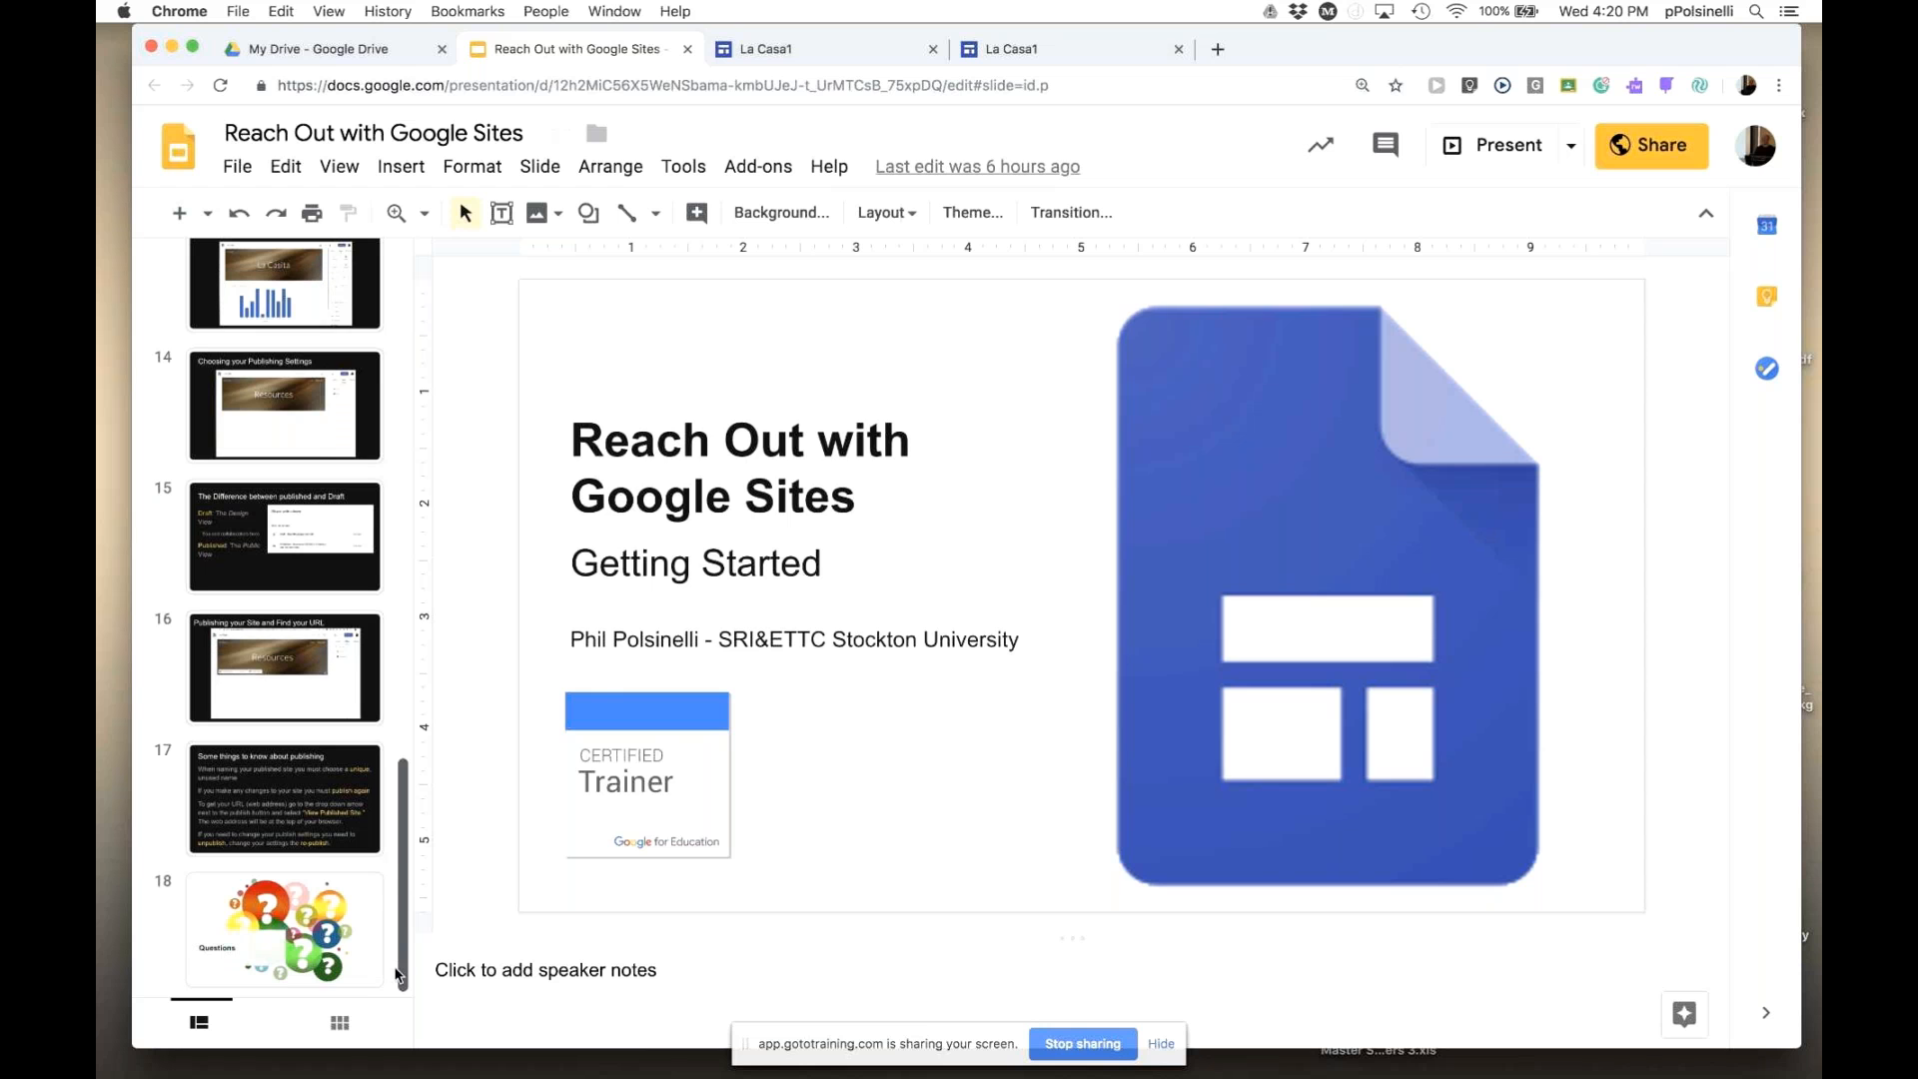
{"action": "left_click", "coordinate": [306, 807]}
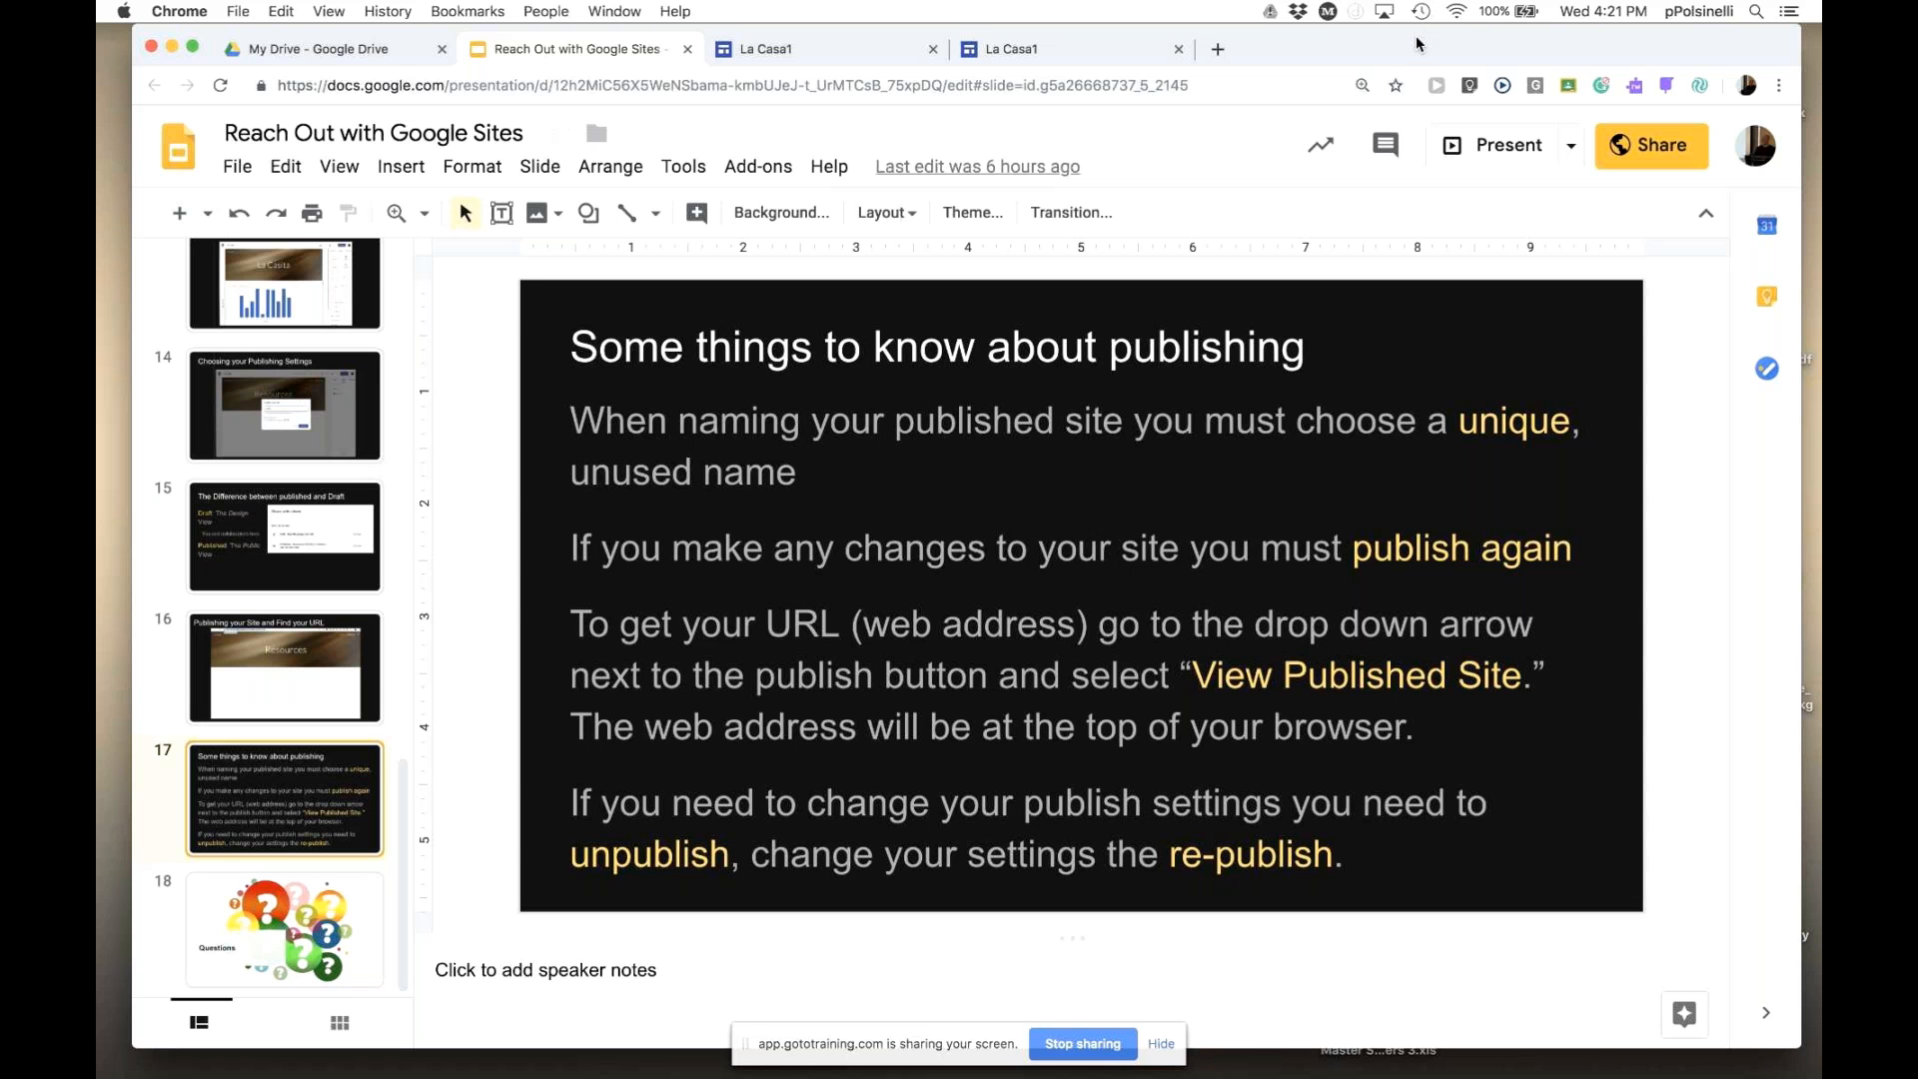
{"action": "left_click_drag", "start_coordinate": [1423, 42], "coordinate": [1417, 149]}
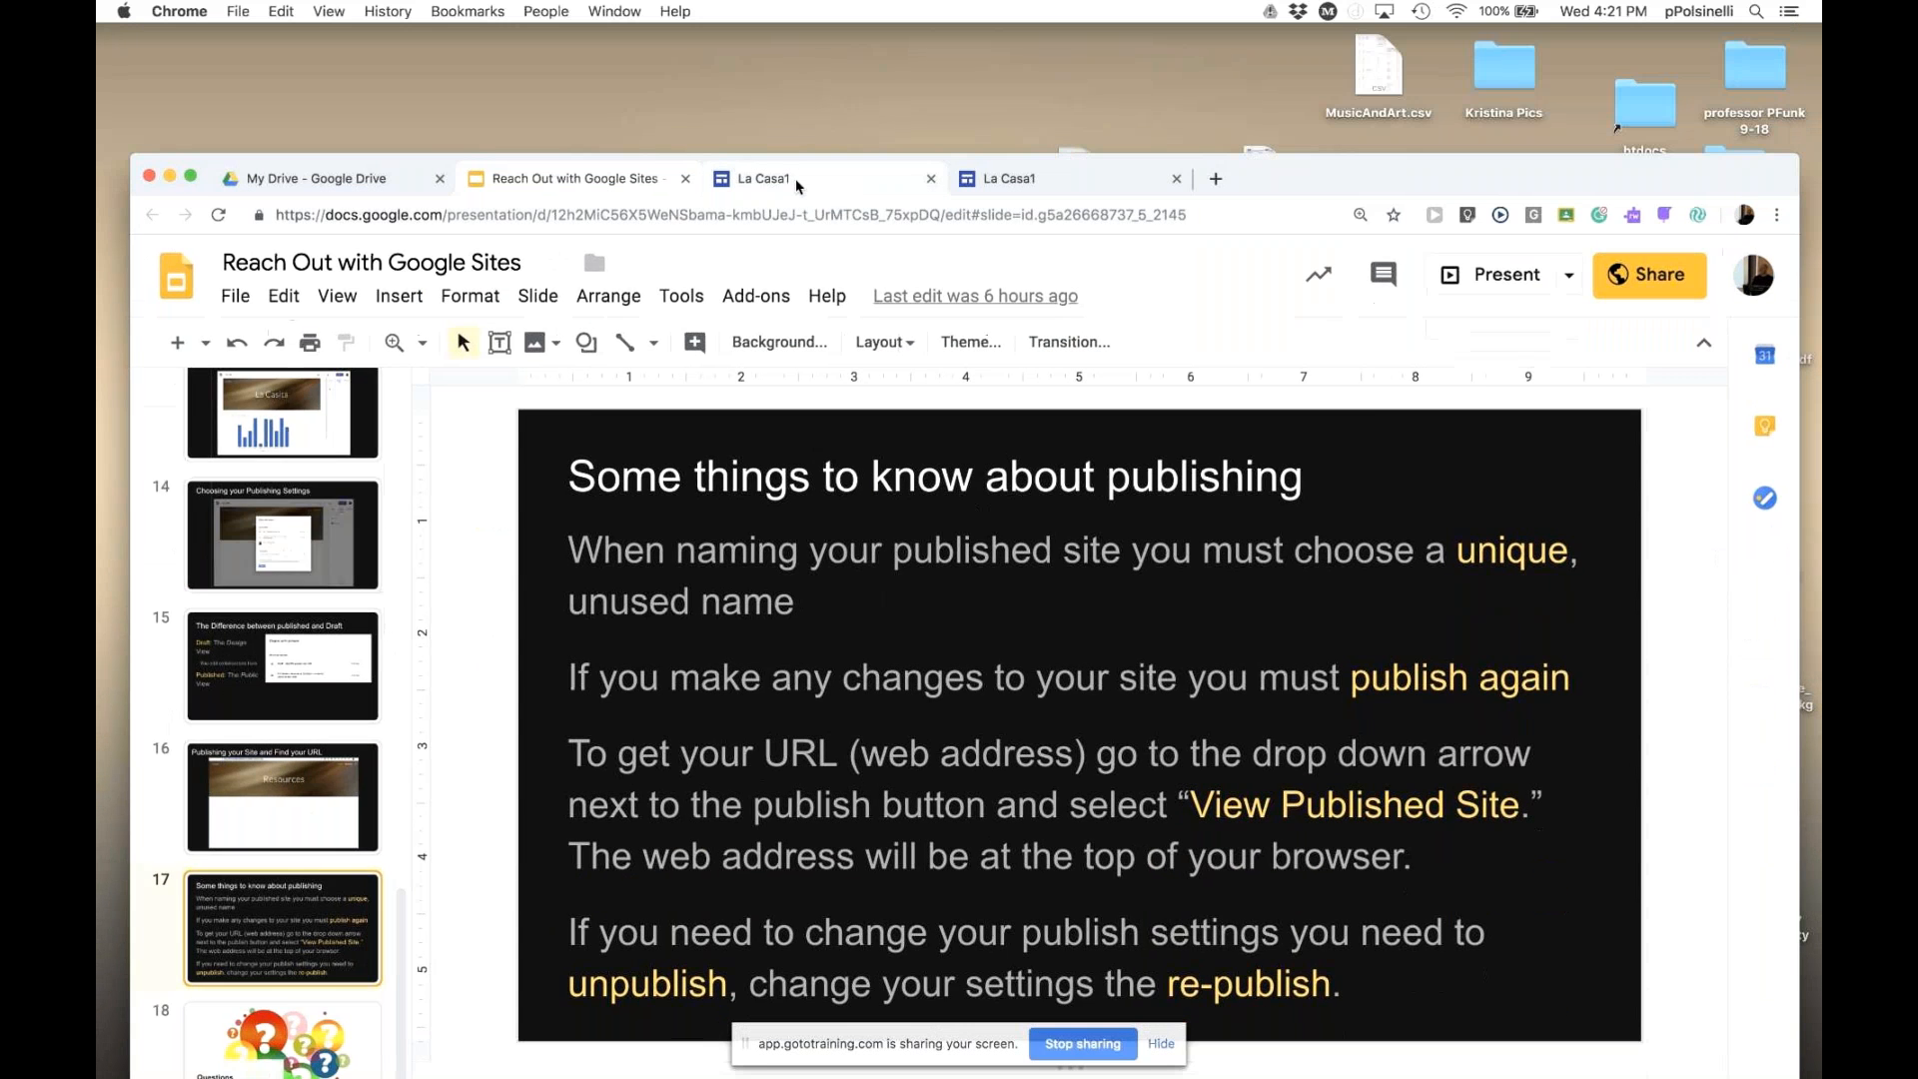
- Republish La Casa1's latest changes, then return to slide 17 of the Slides deck
{"action": "left_click", "coordinate": [794, 180]}
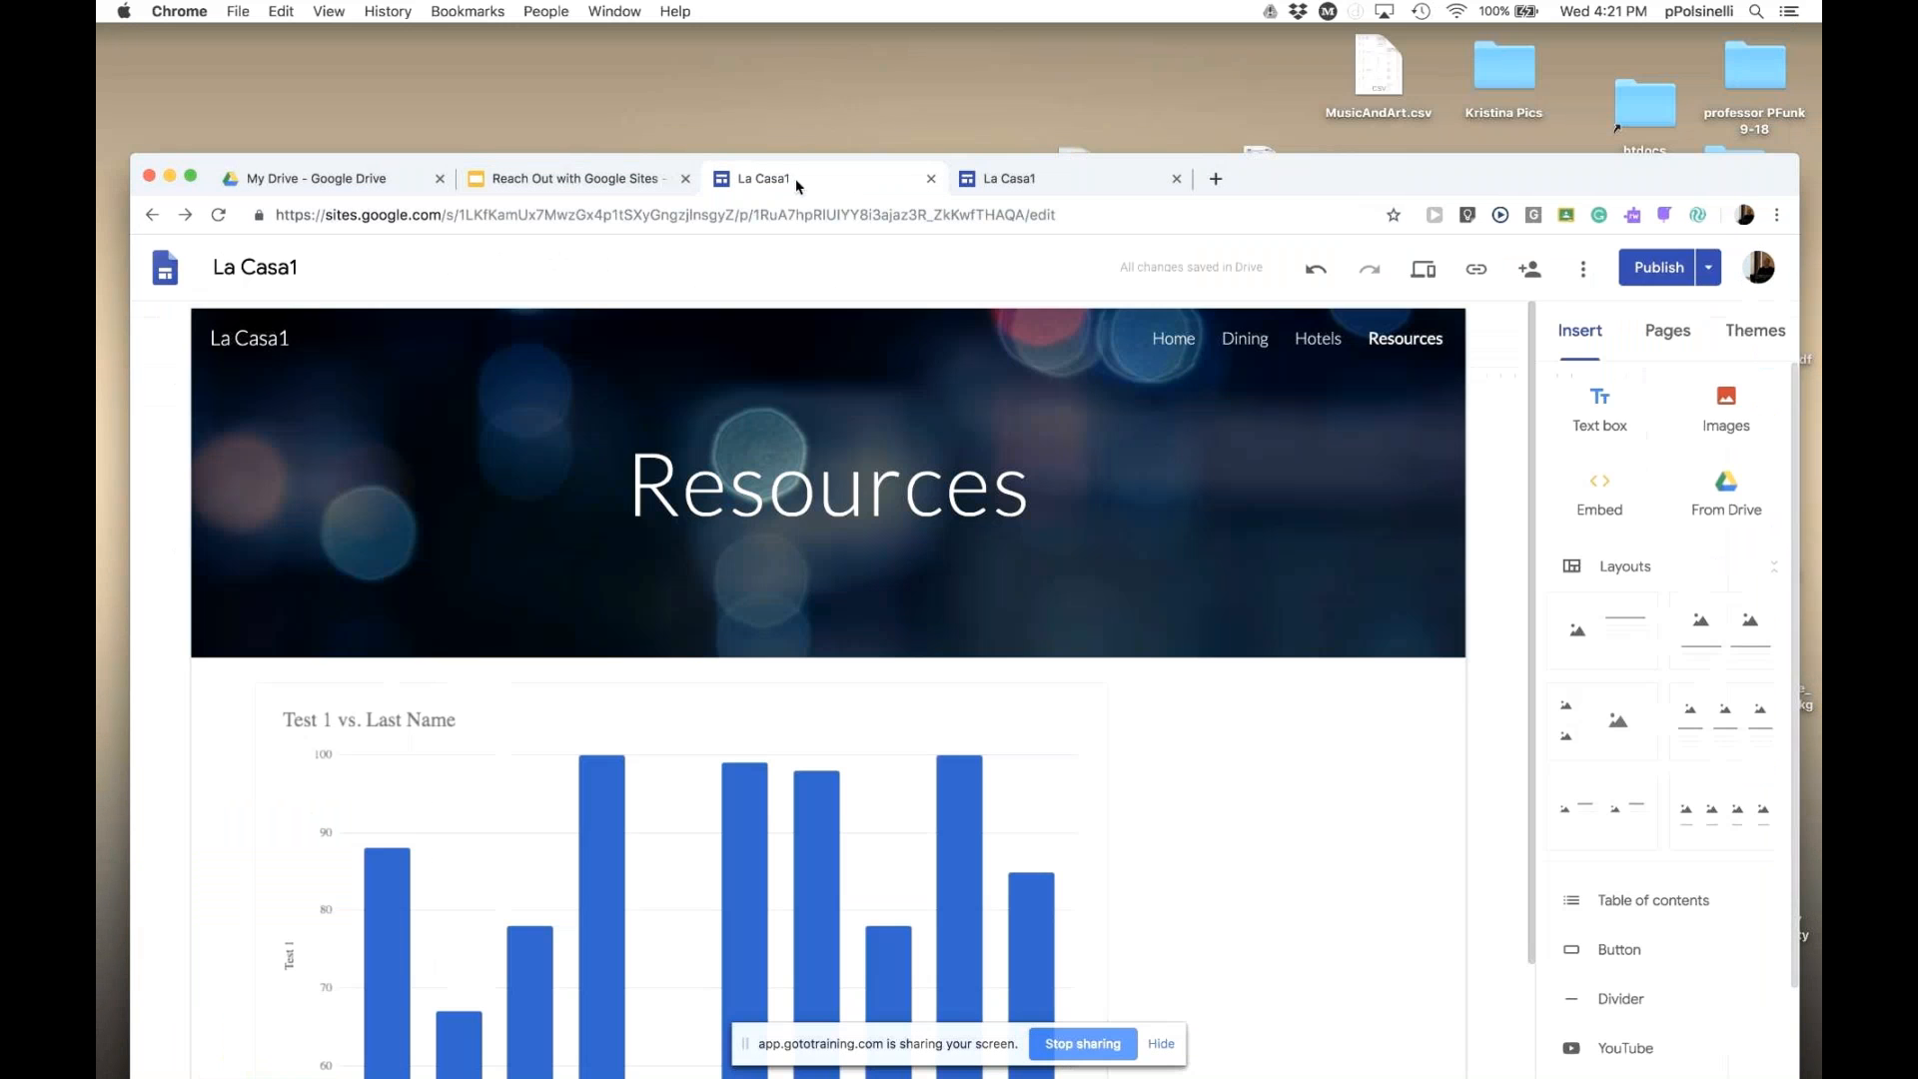
{"action": "left_click", "coordinate": [1659, 267]}
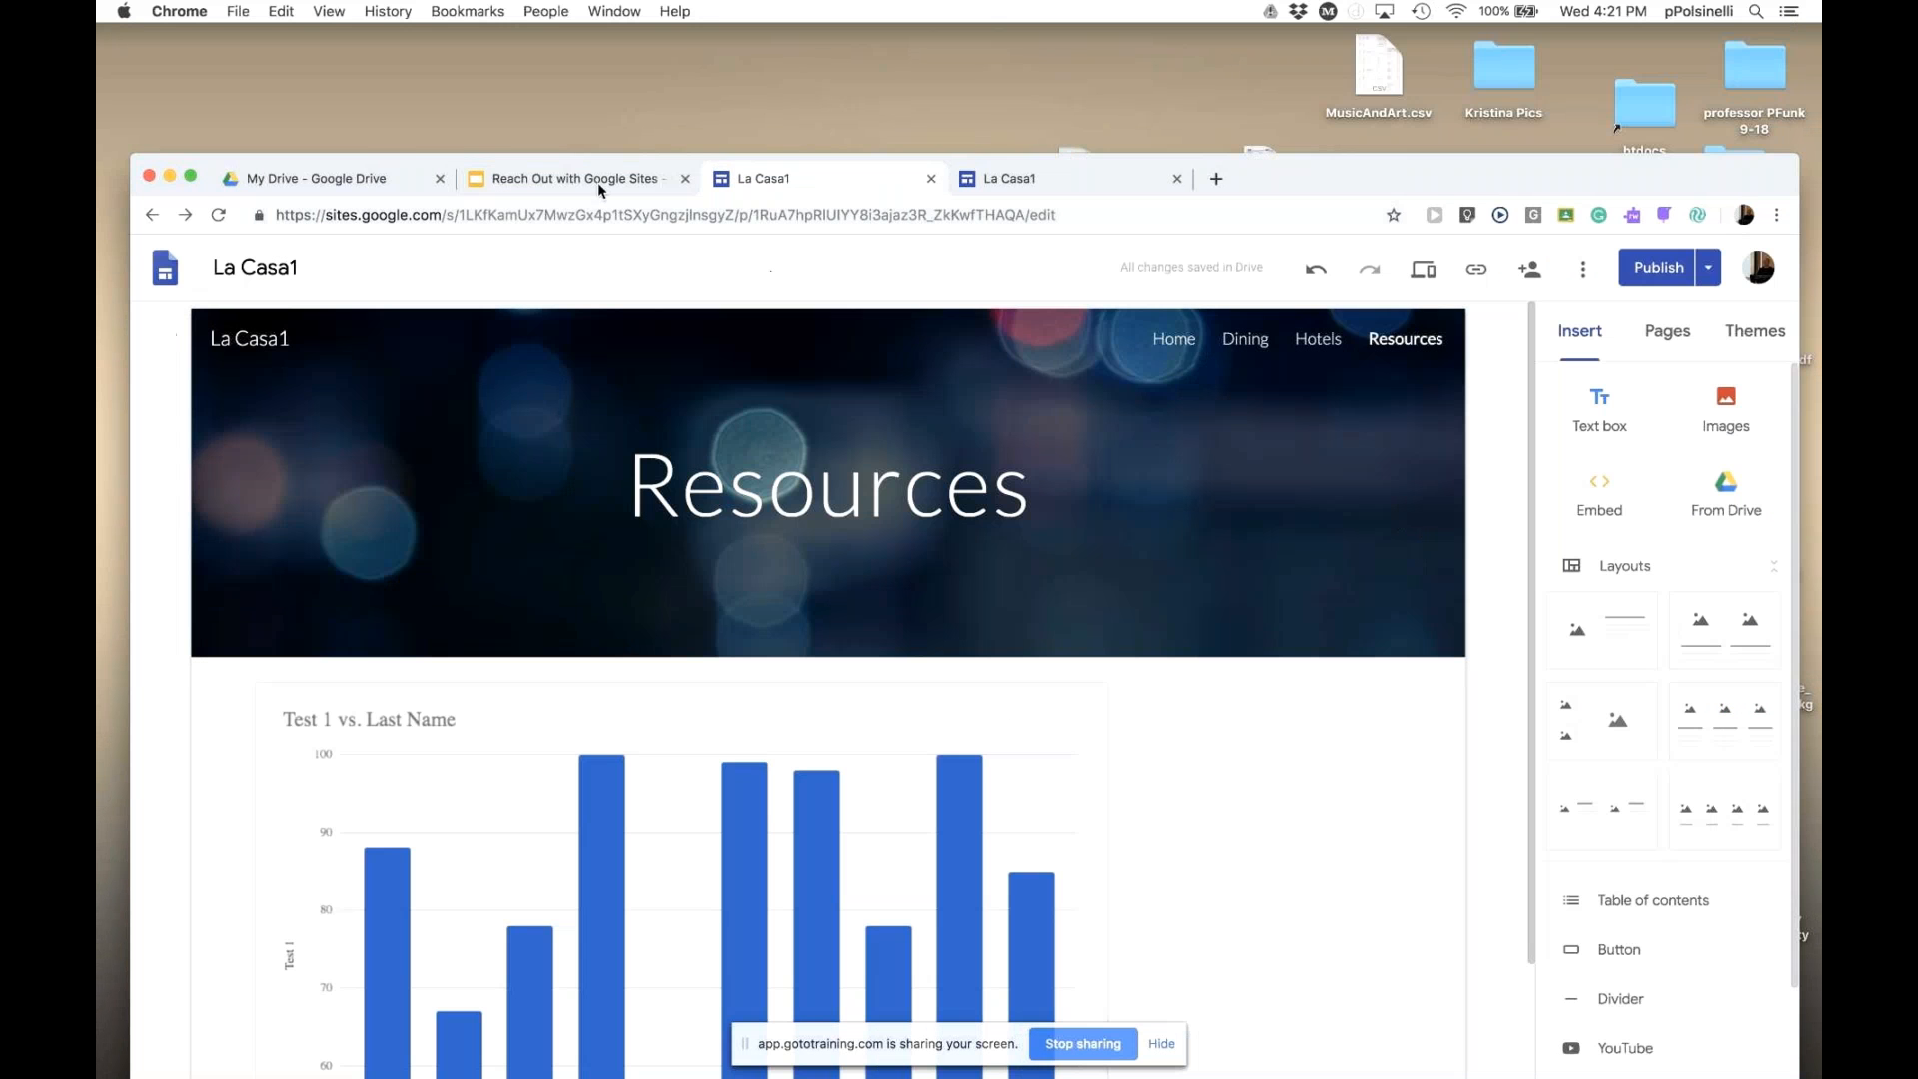
{"action": "left_click", "coordinate": [587, 180]}
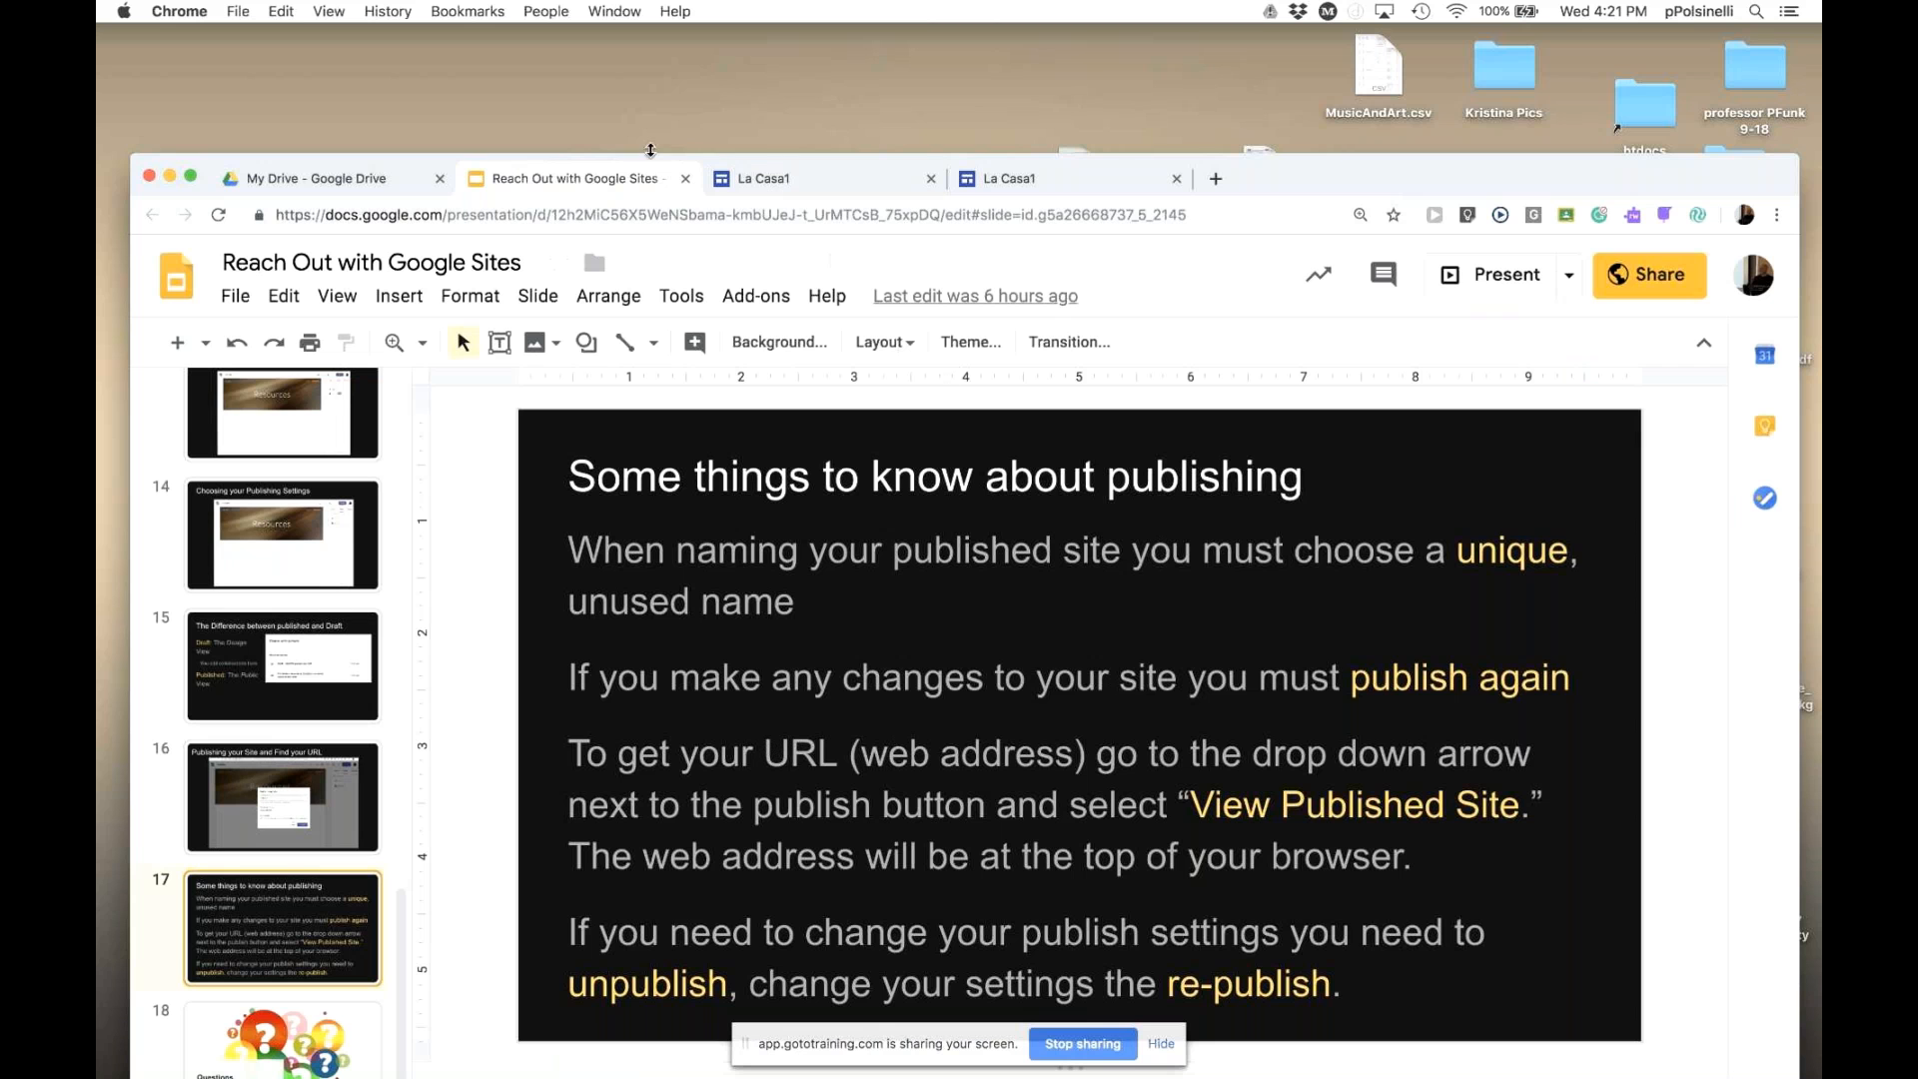
- Bring back the La Casa1 Hotels page with its Ship heading and tall-ship photo
{"action": "left_click", "coordinate": [650, 212]}
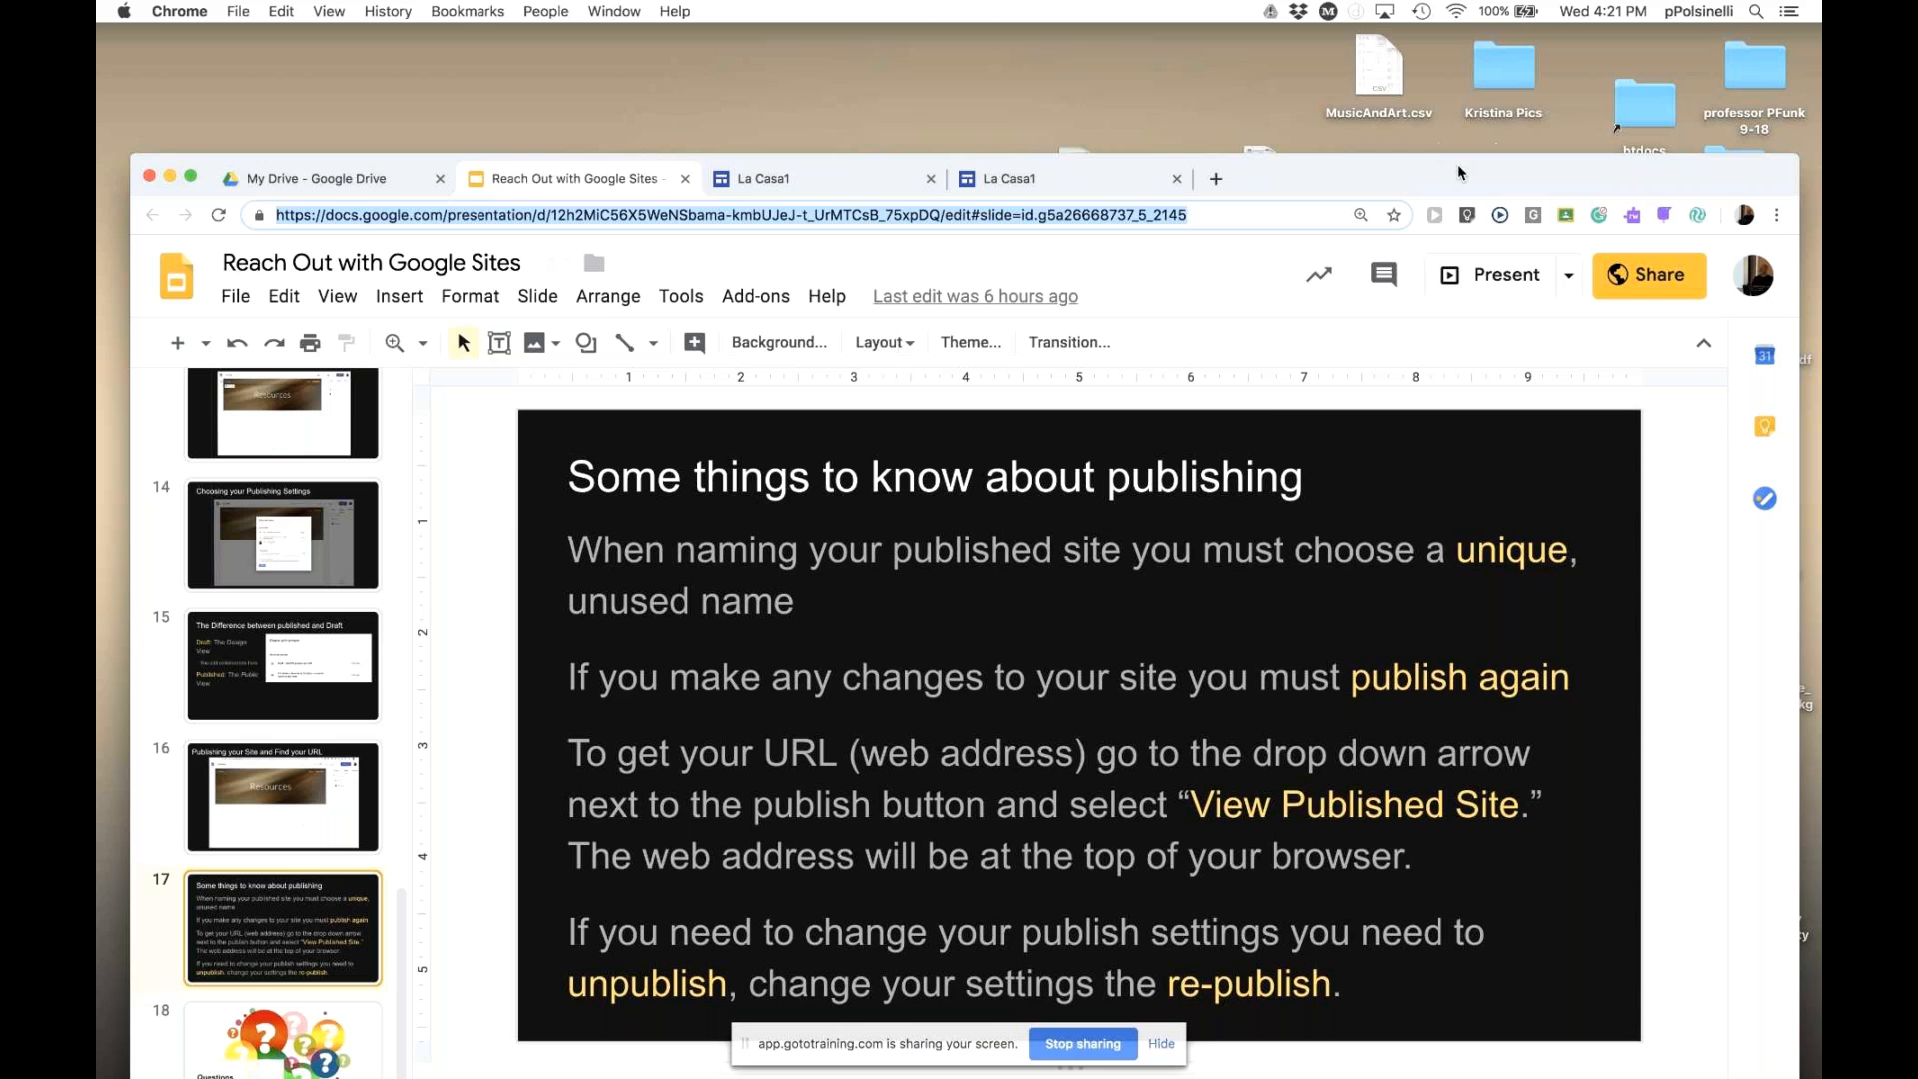
{"action": "left_click_drag", "start_coordinate": [1453, 165], "coordinate": [1449, 131]}
{"action": "left_click", "coordinate": [837, 146]}
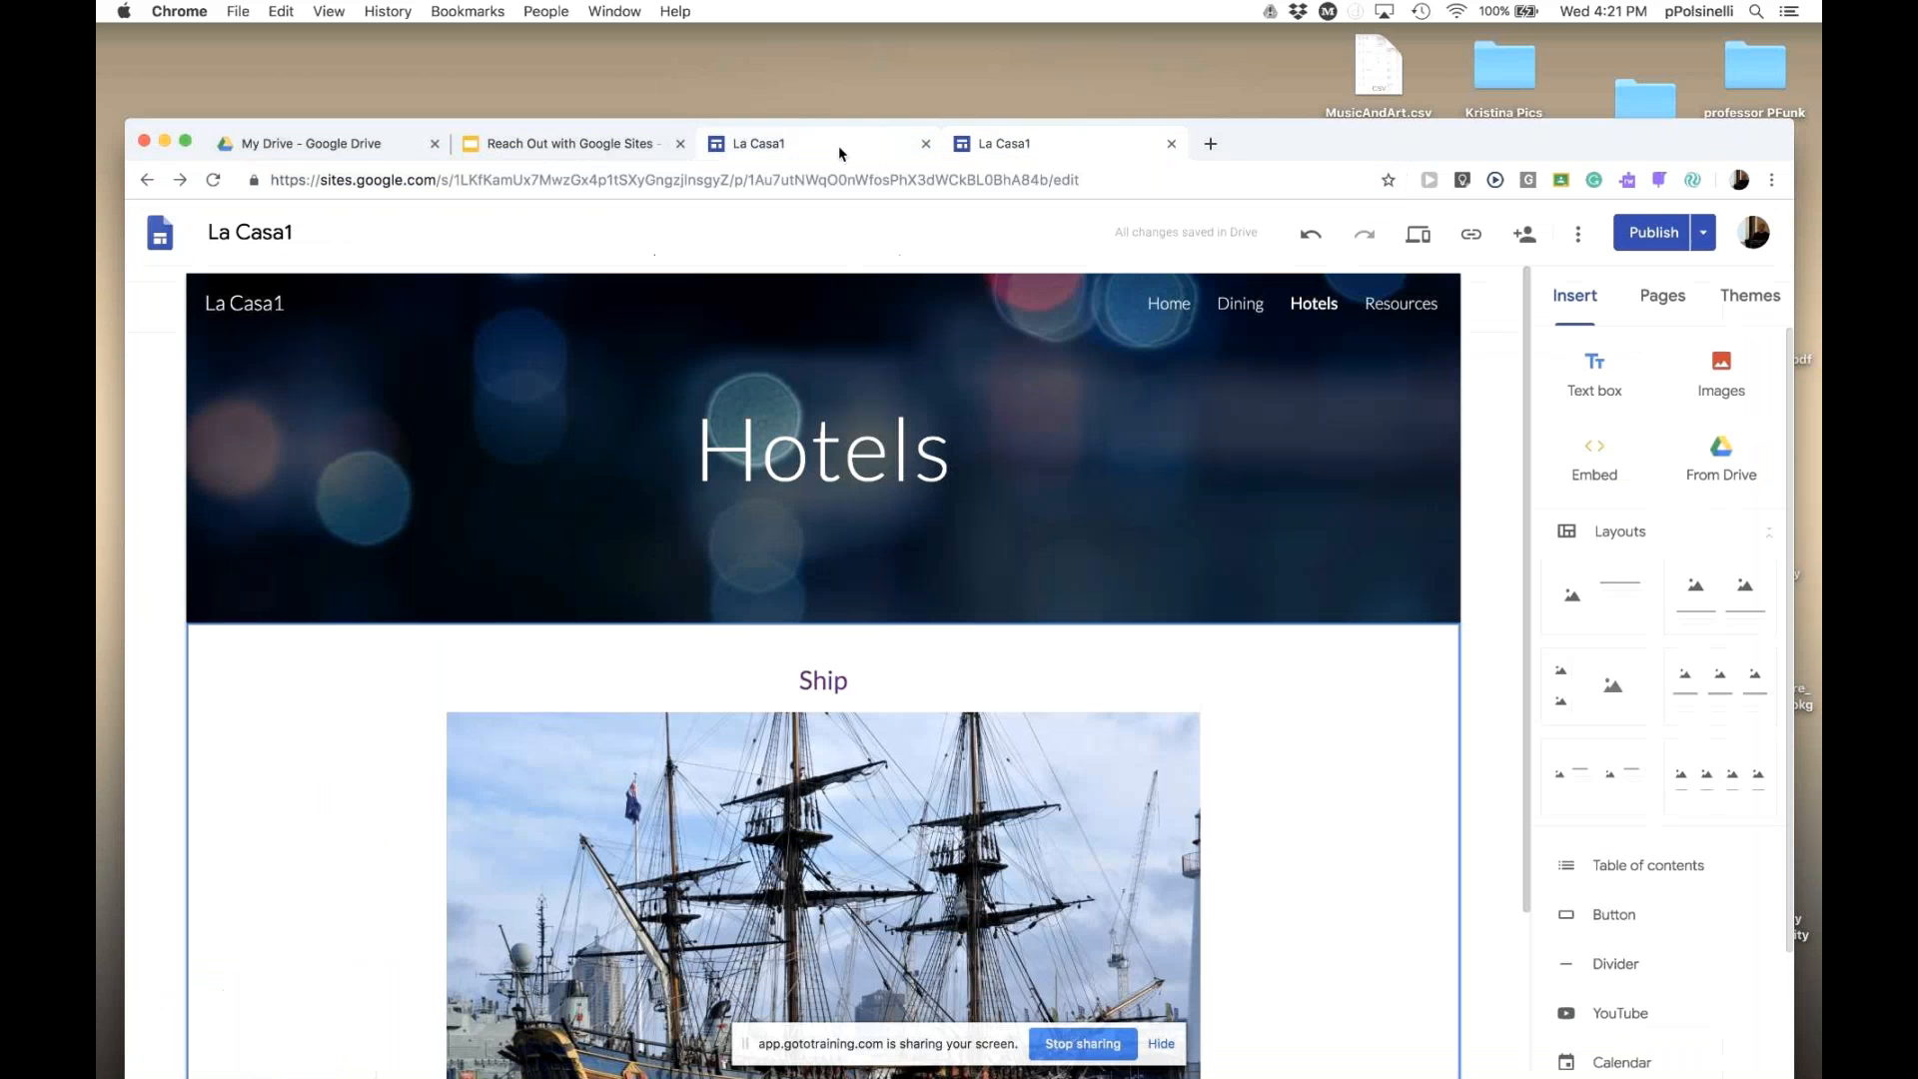
- Review La Casa1's publish settings and close them without changes
{"action": "left_click", "coordinate": [1704, 238]}
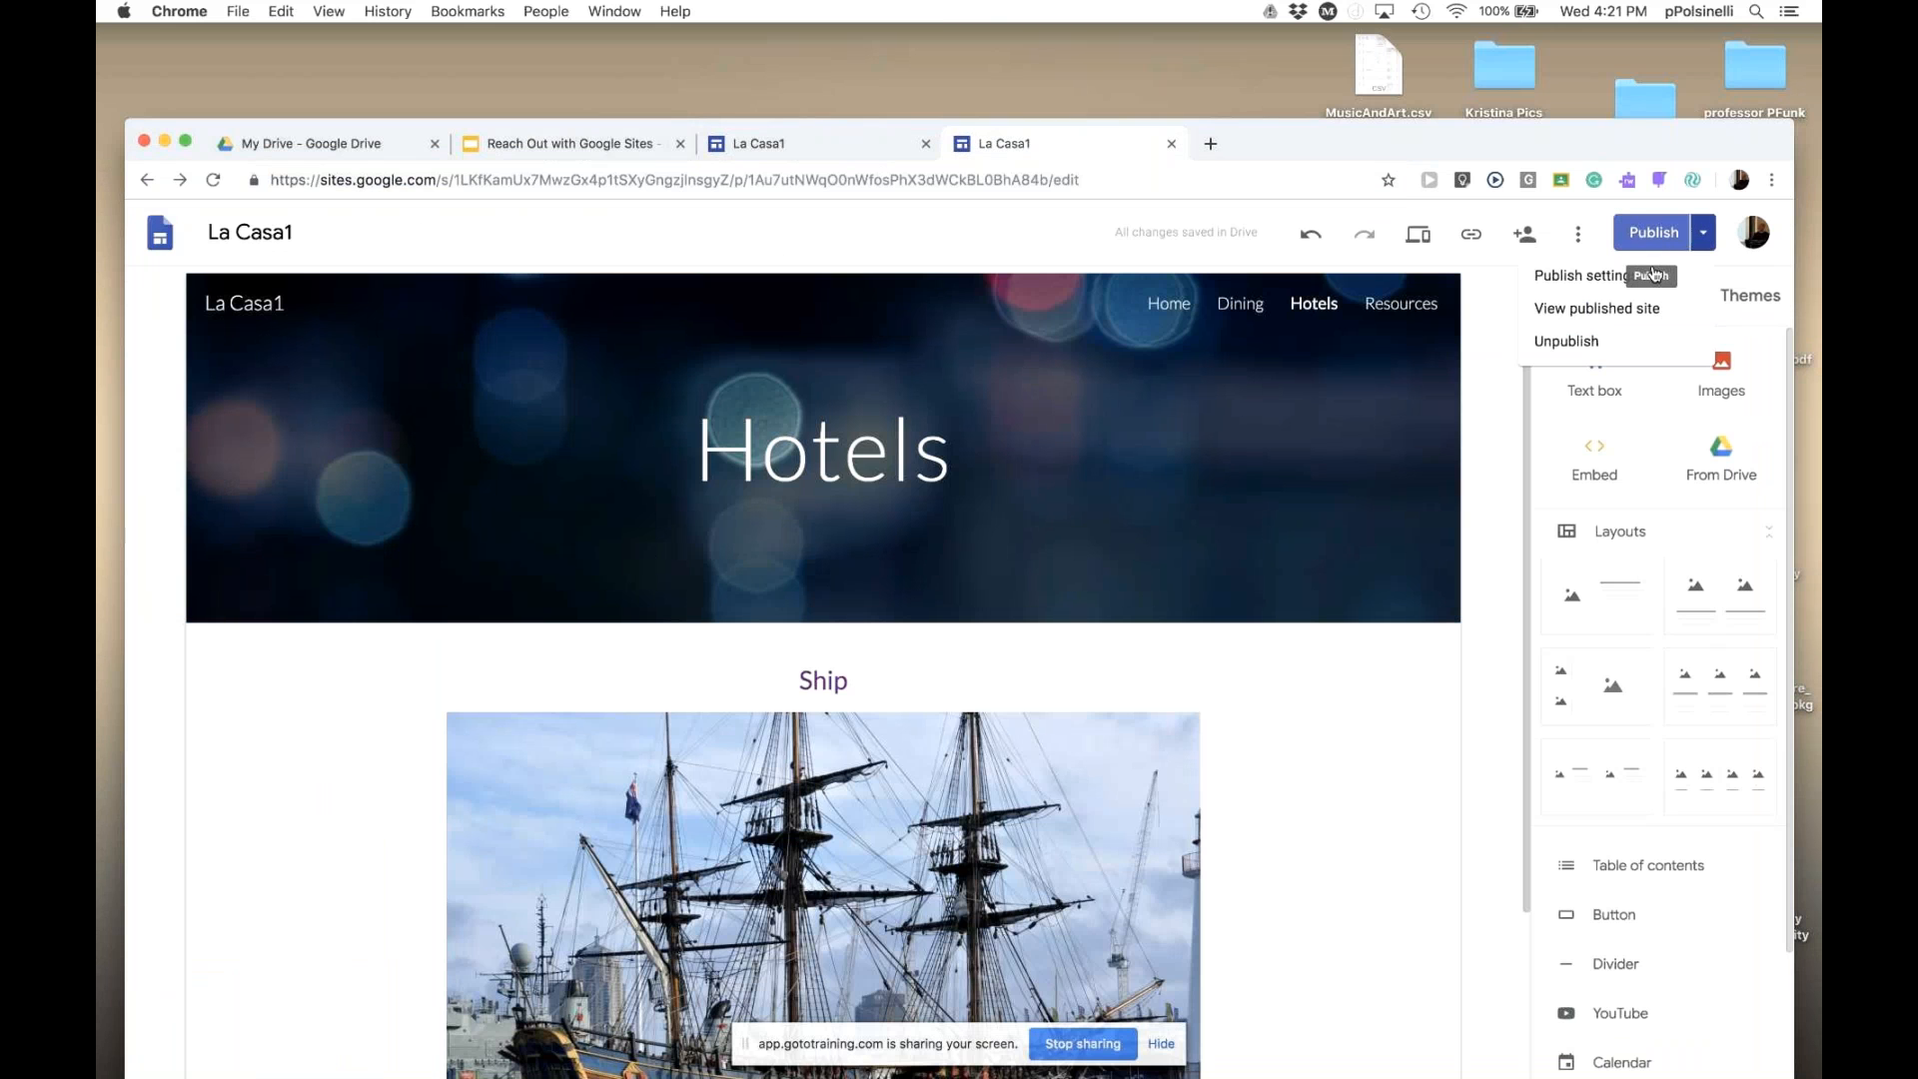
{"action": "left_click", "coordinate": [1607, 283]}
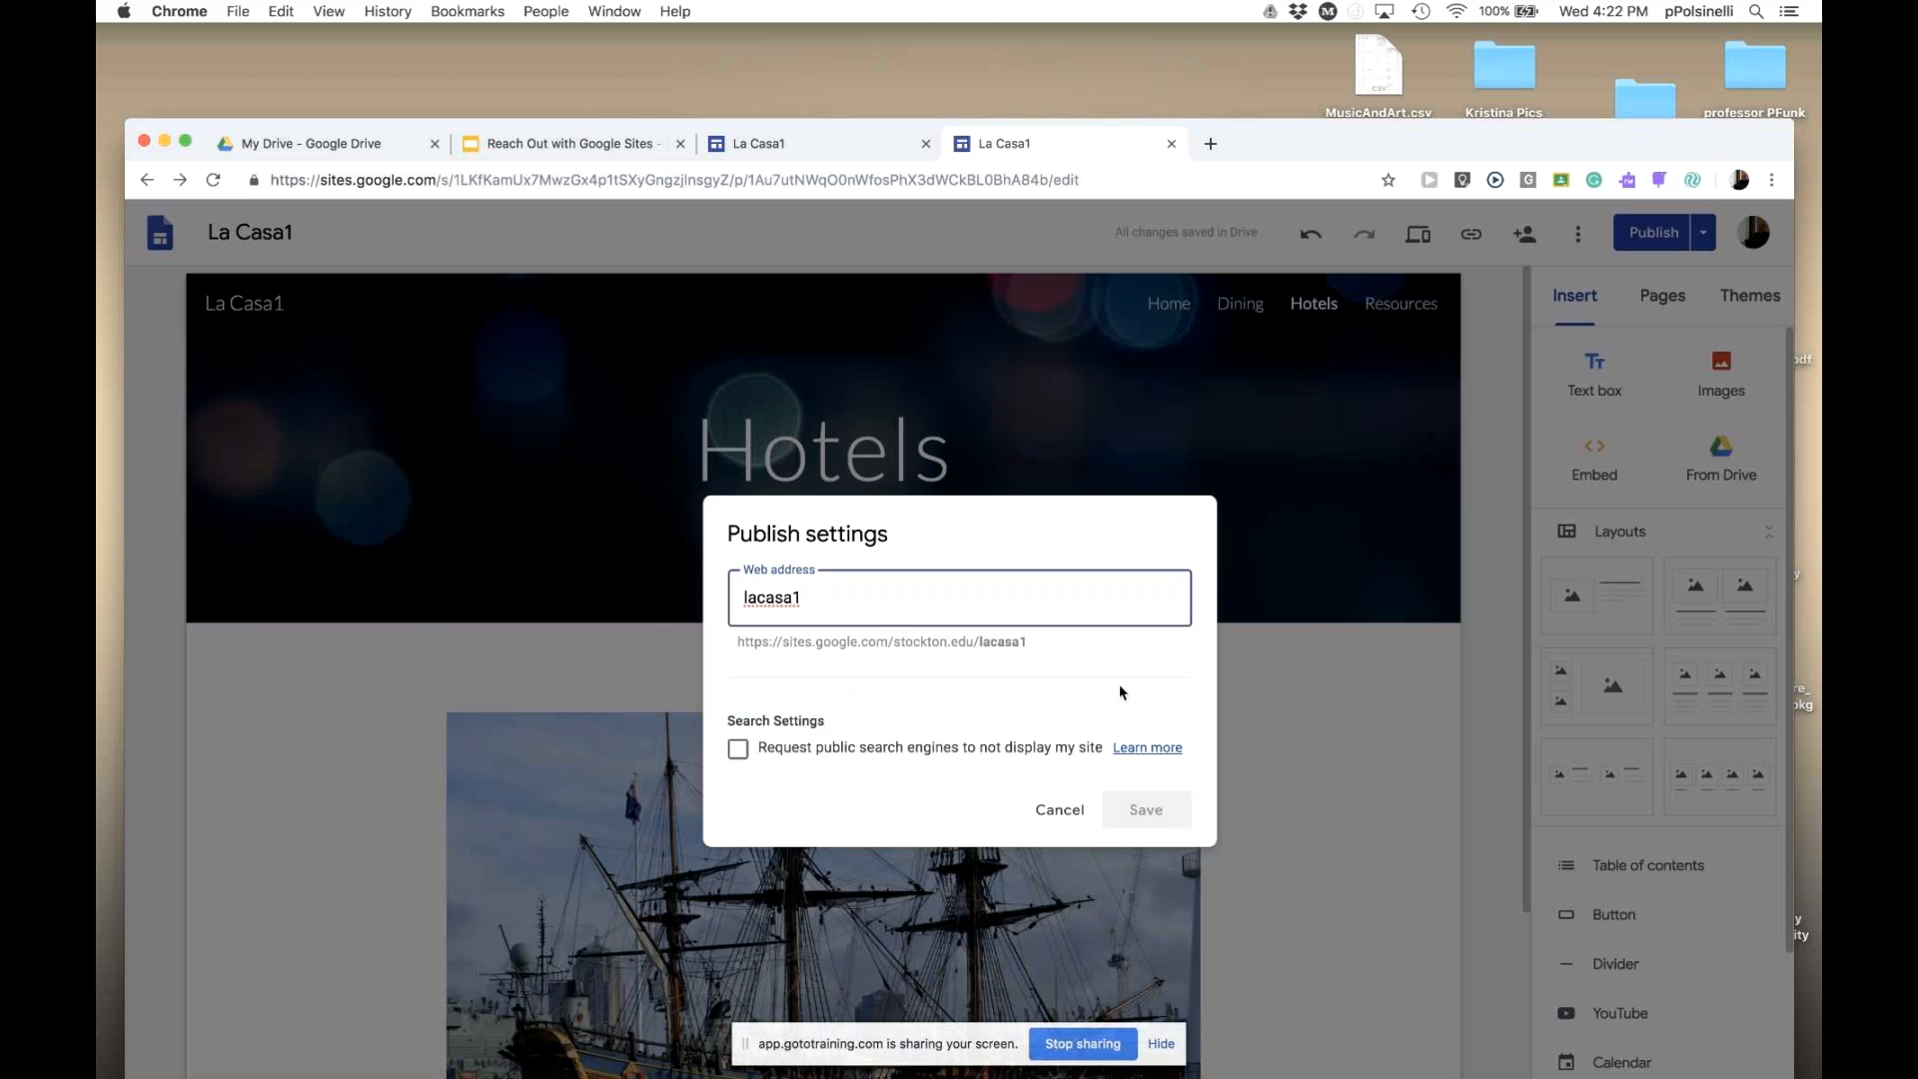
{"action": "left_click", "coordinate": [1042, 828]}
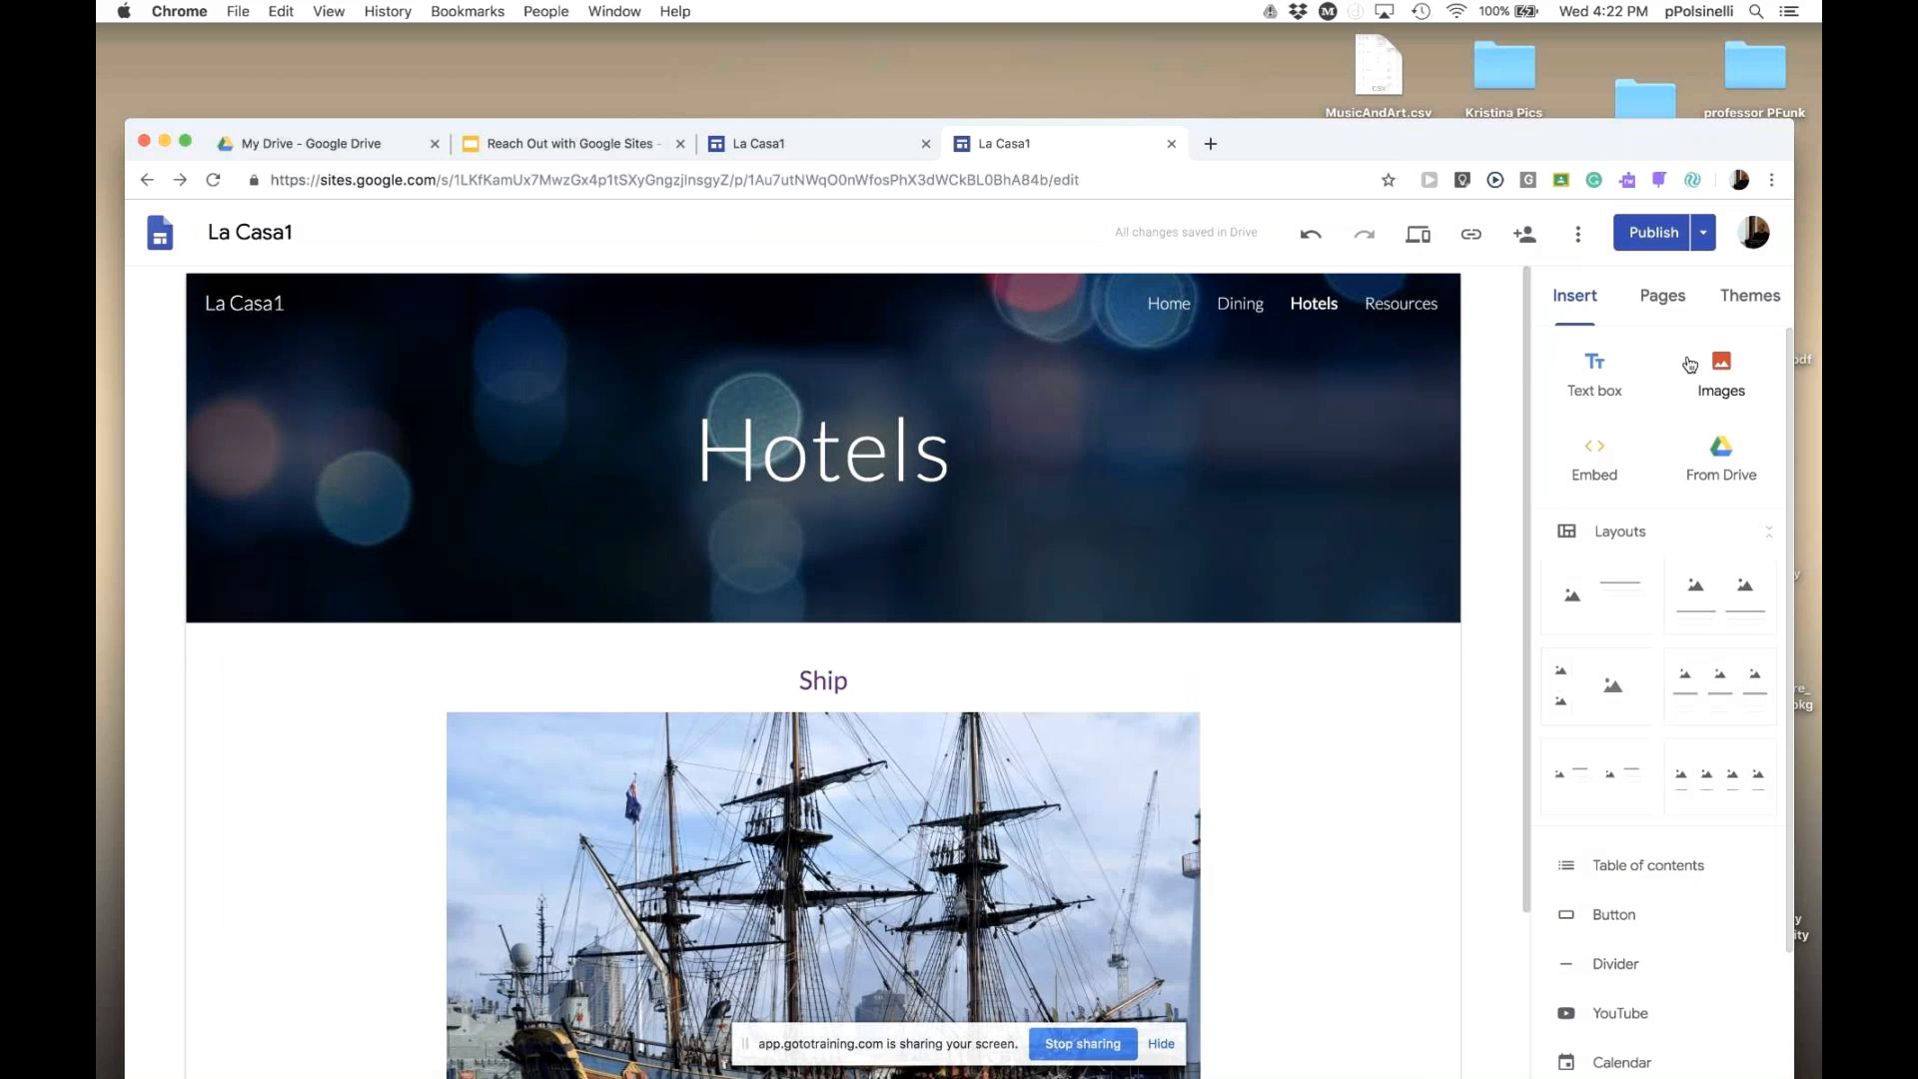
- Unpublish La Casa1 and confirm taking the site offline
{"action": "left_click", "coordinate": [1704, 240]}
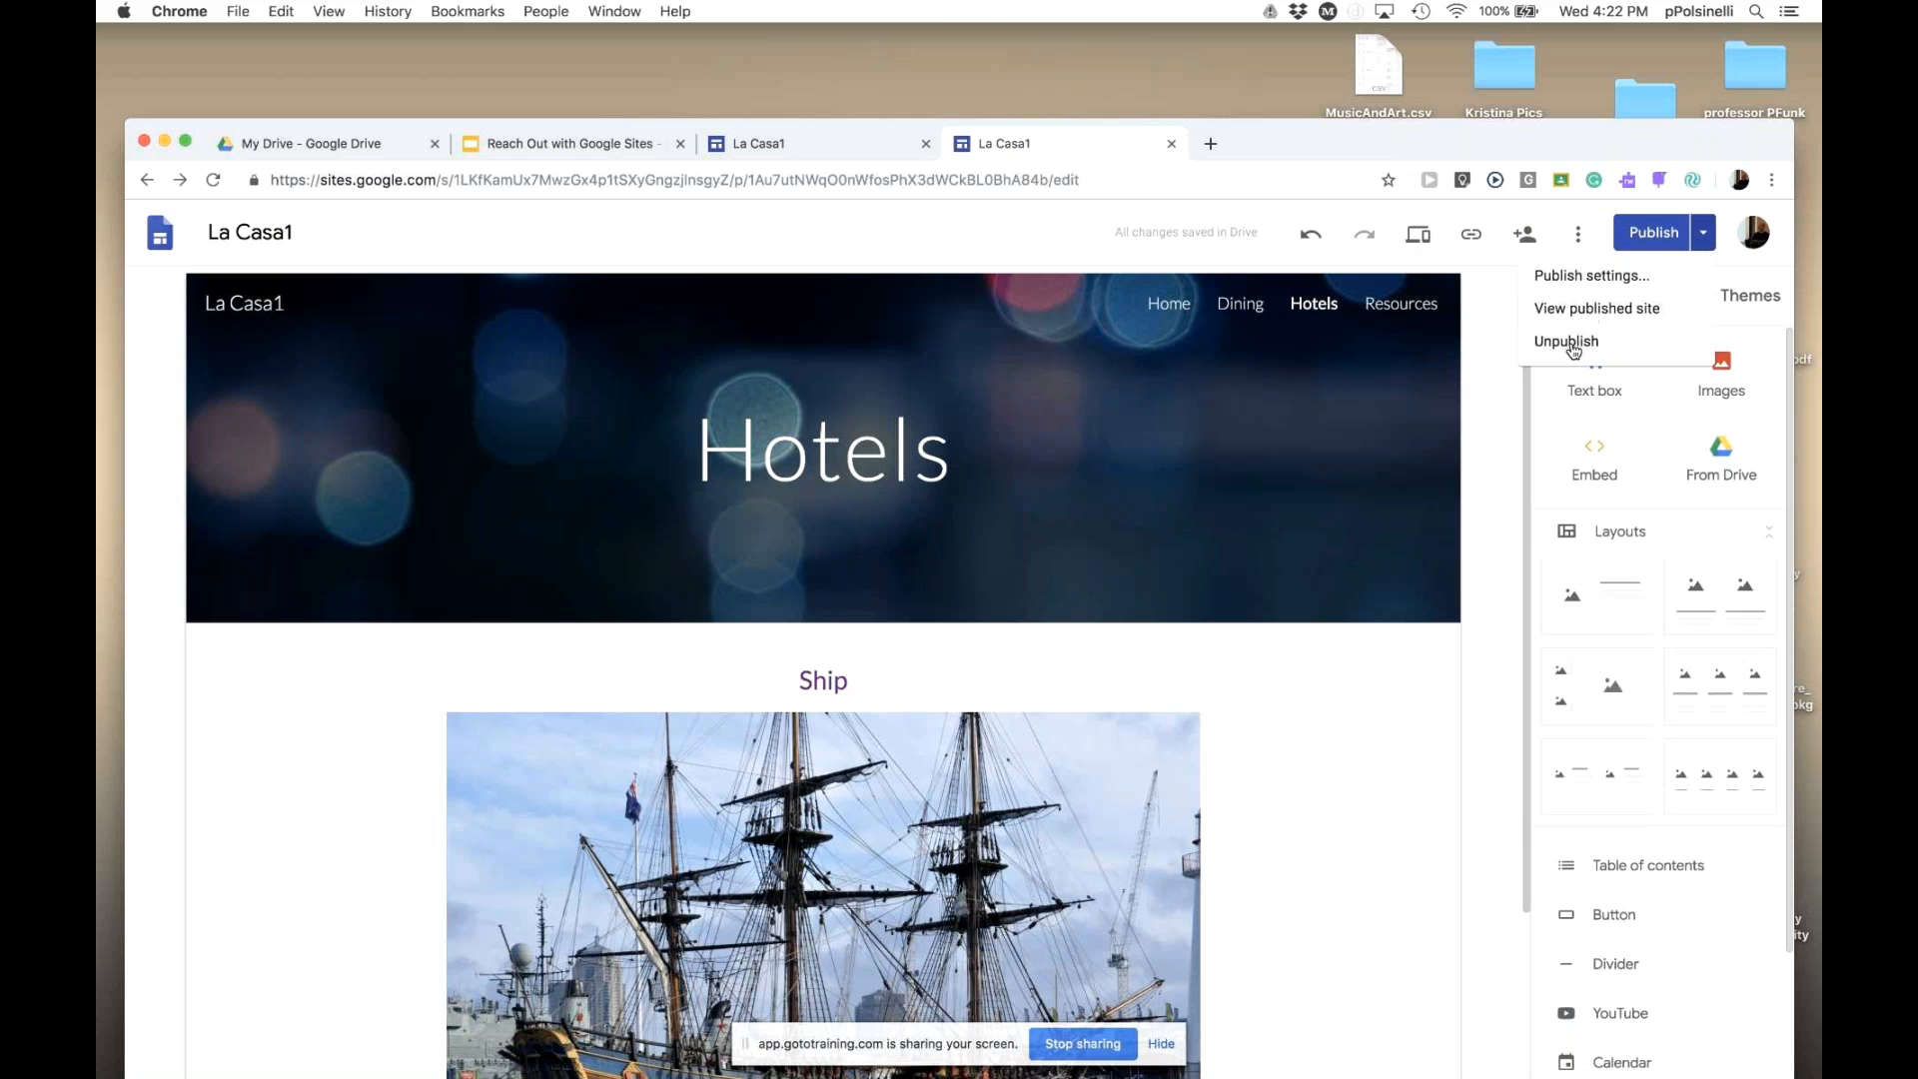
{"action": "left_click", "coordinate": [1704, 244]}
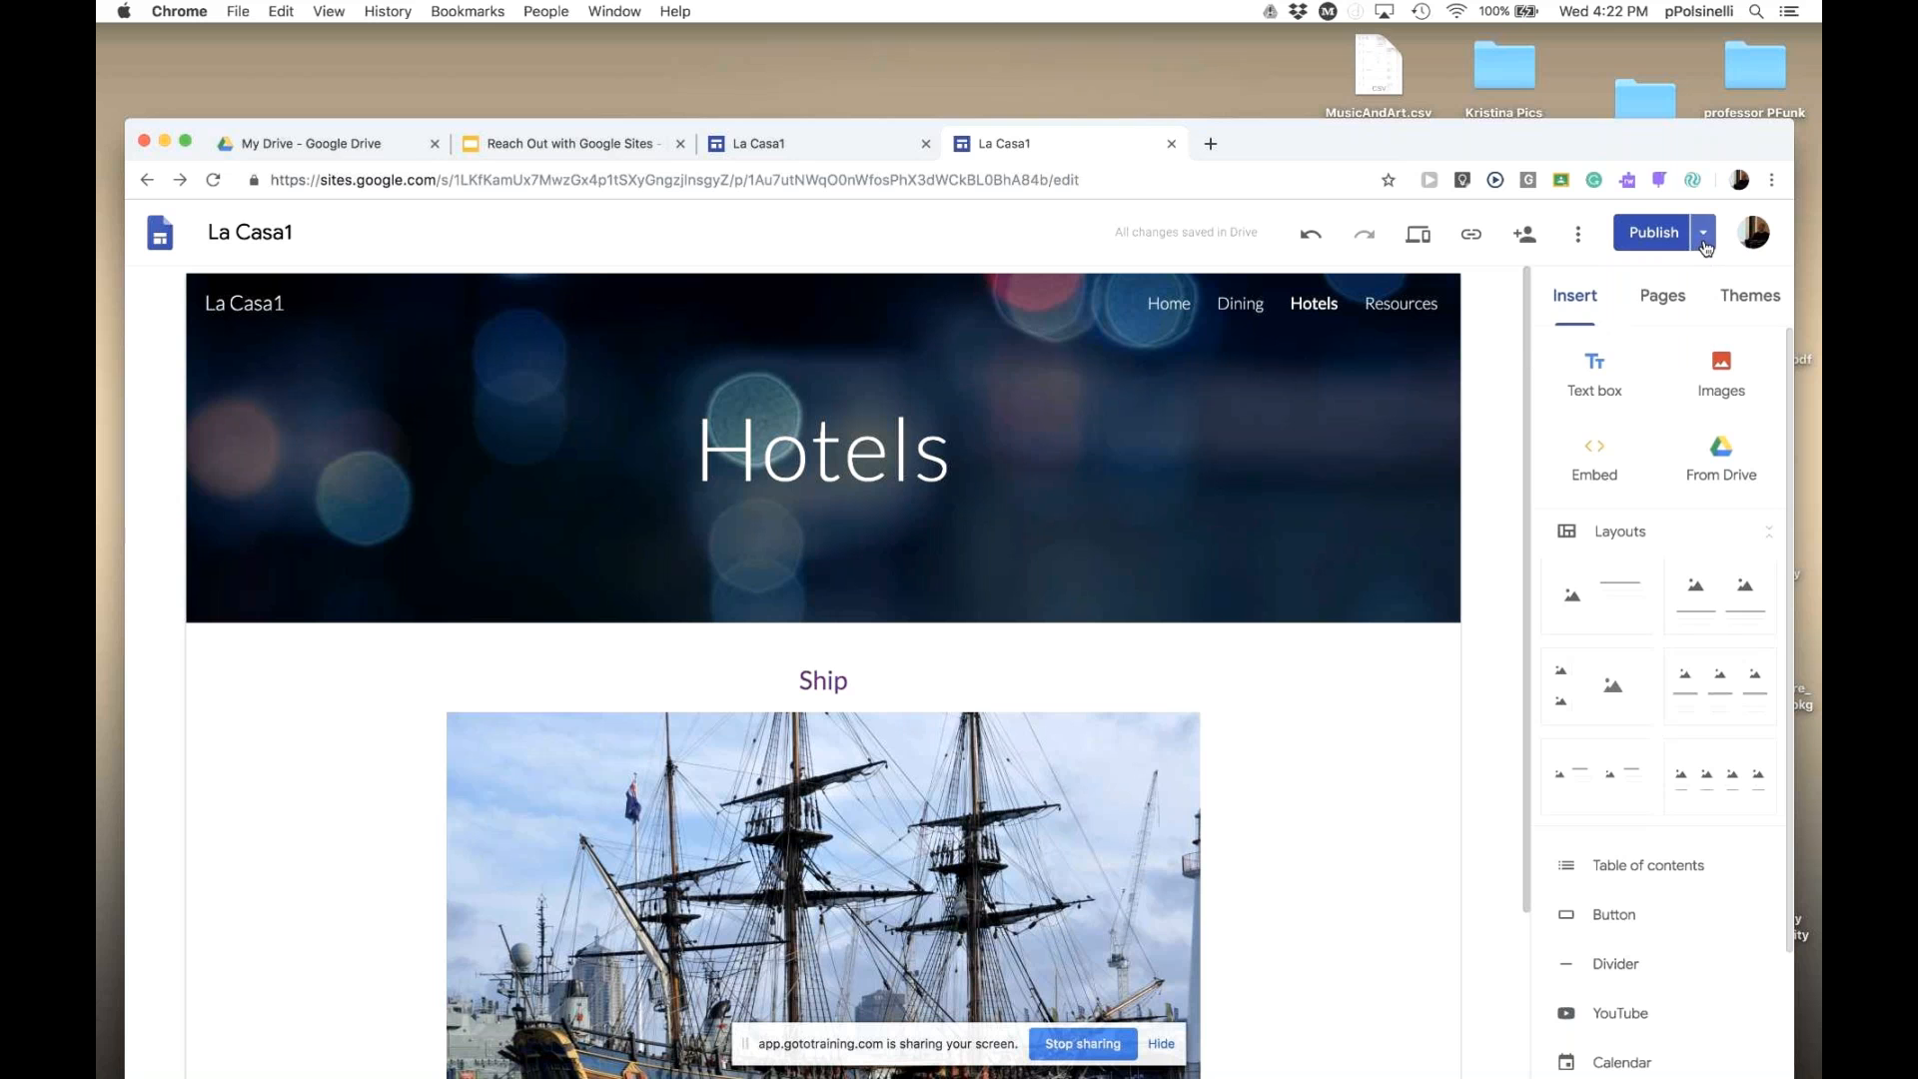
{"action": "left_click", "coordinate": [1705, 244]}
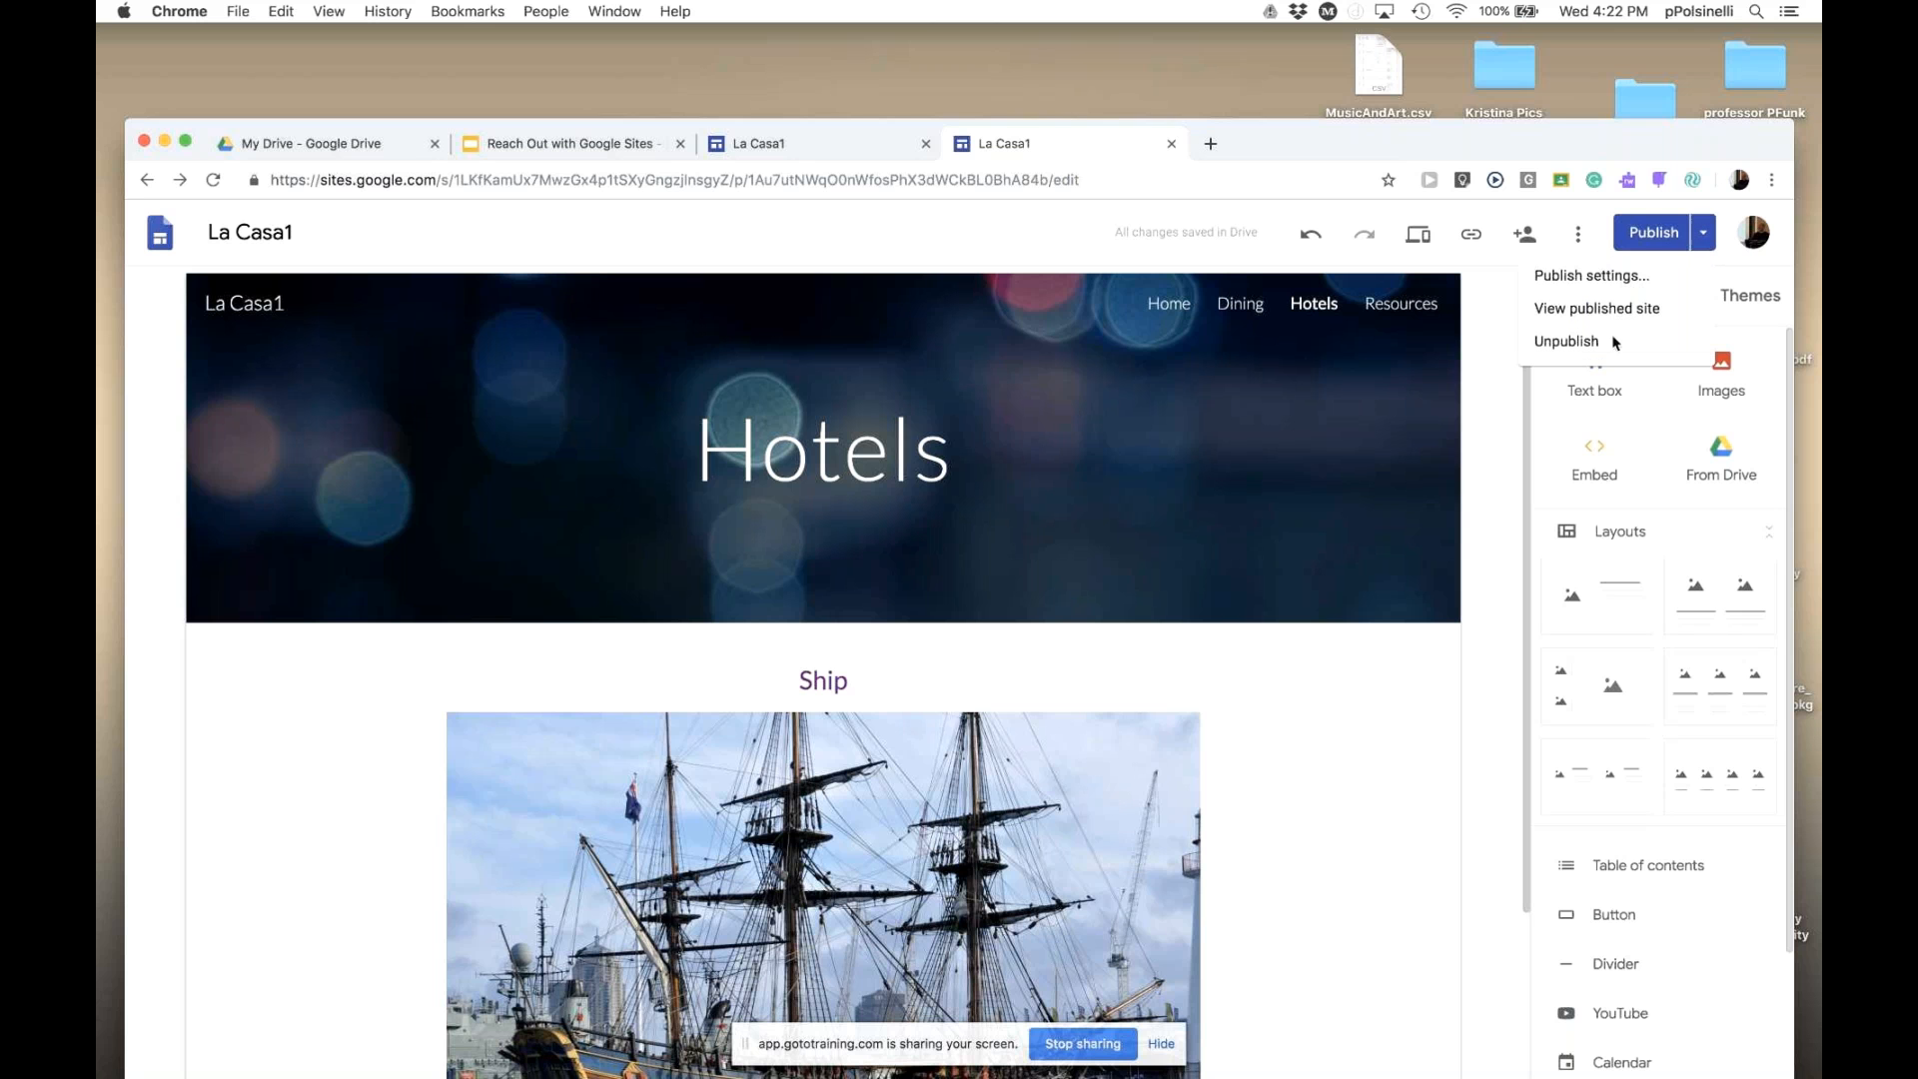
{"action": "left_click", "coordinate": [1613, 341]}
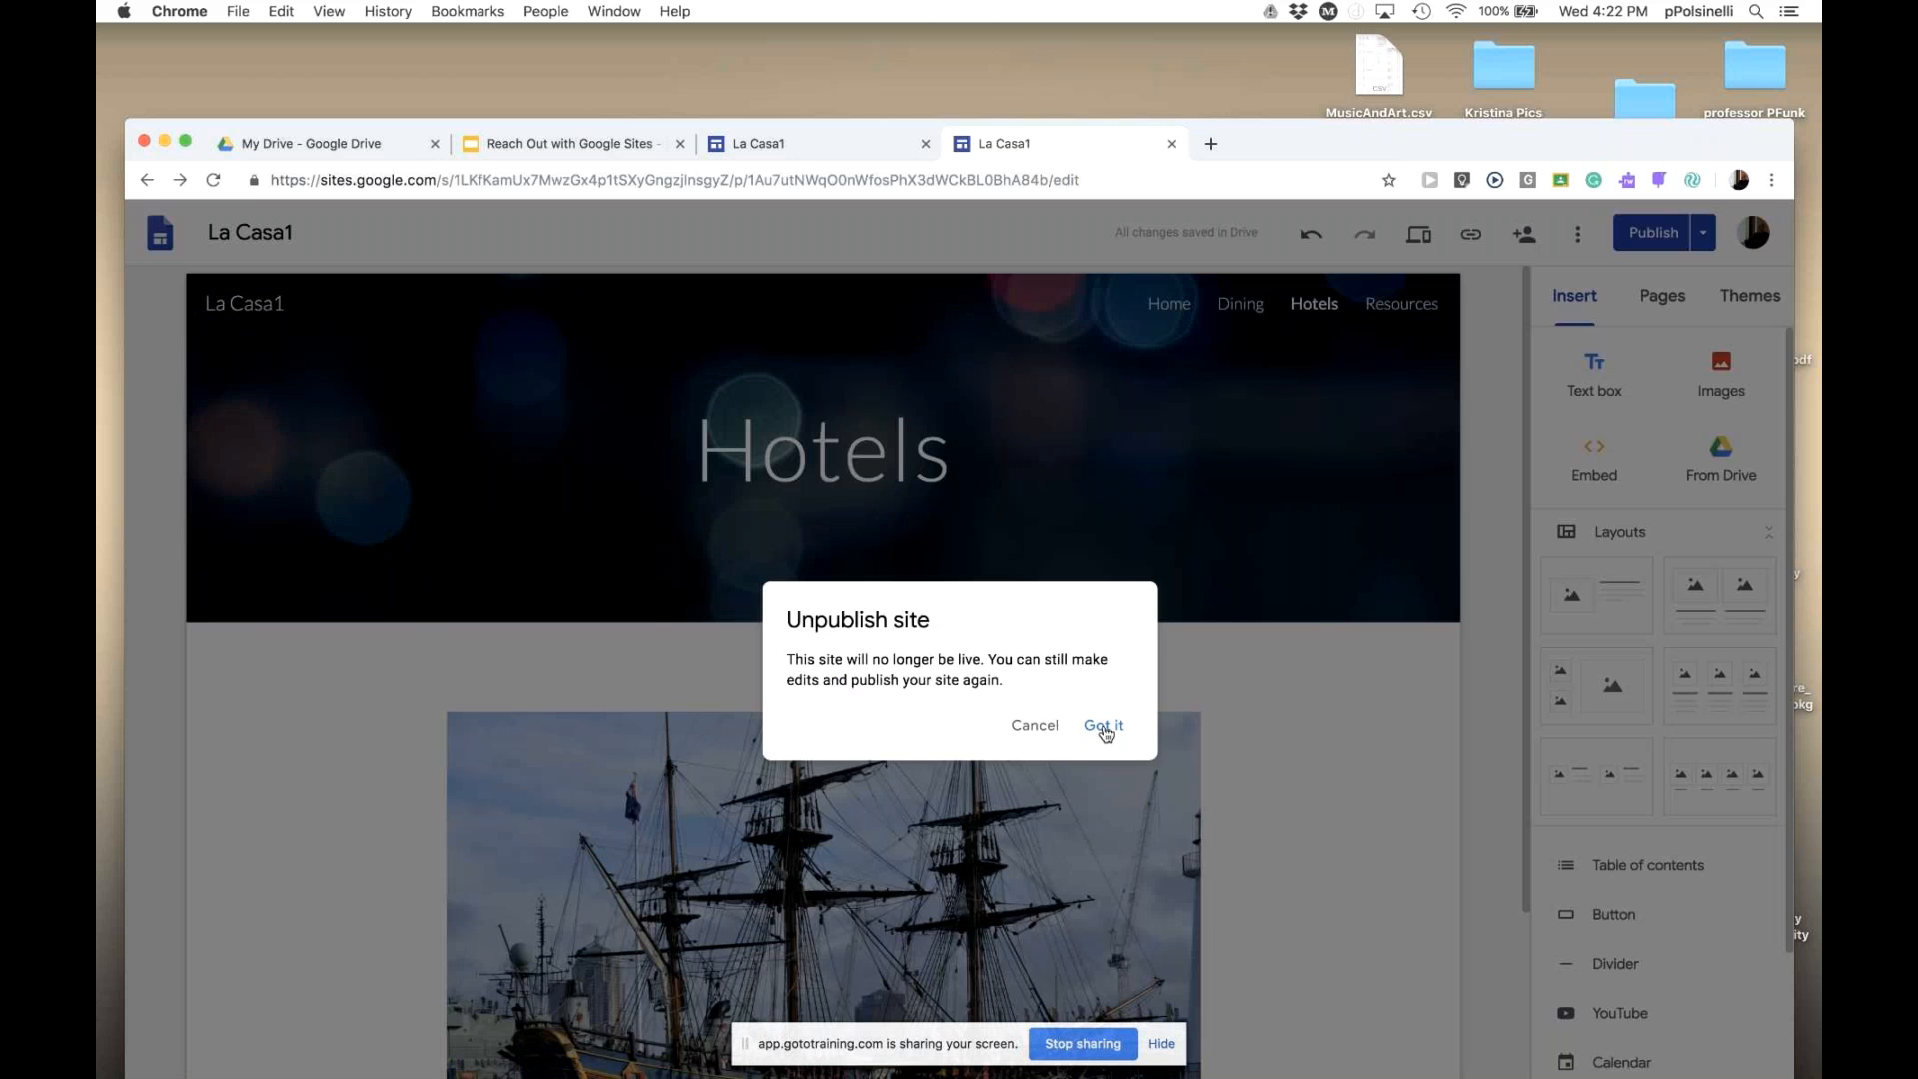
{"action": "left_click", "coordinate": [1104, 728]}
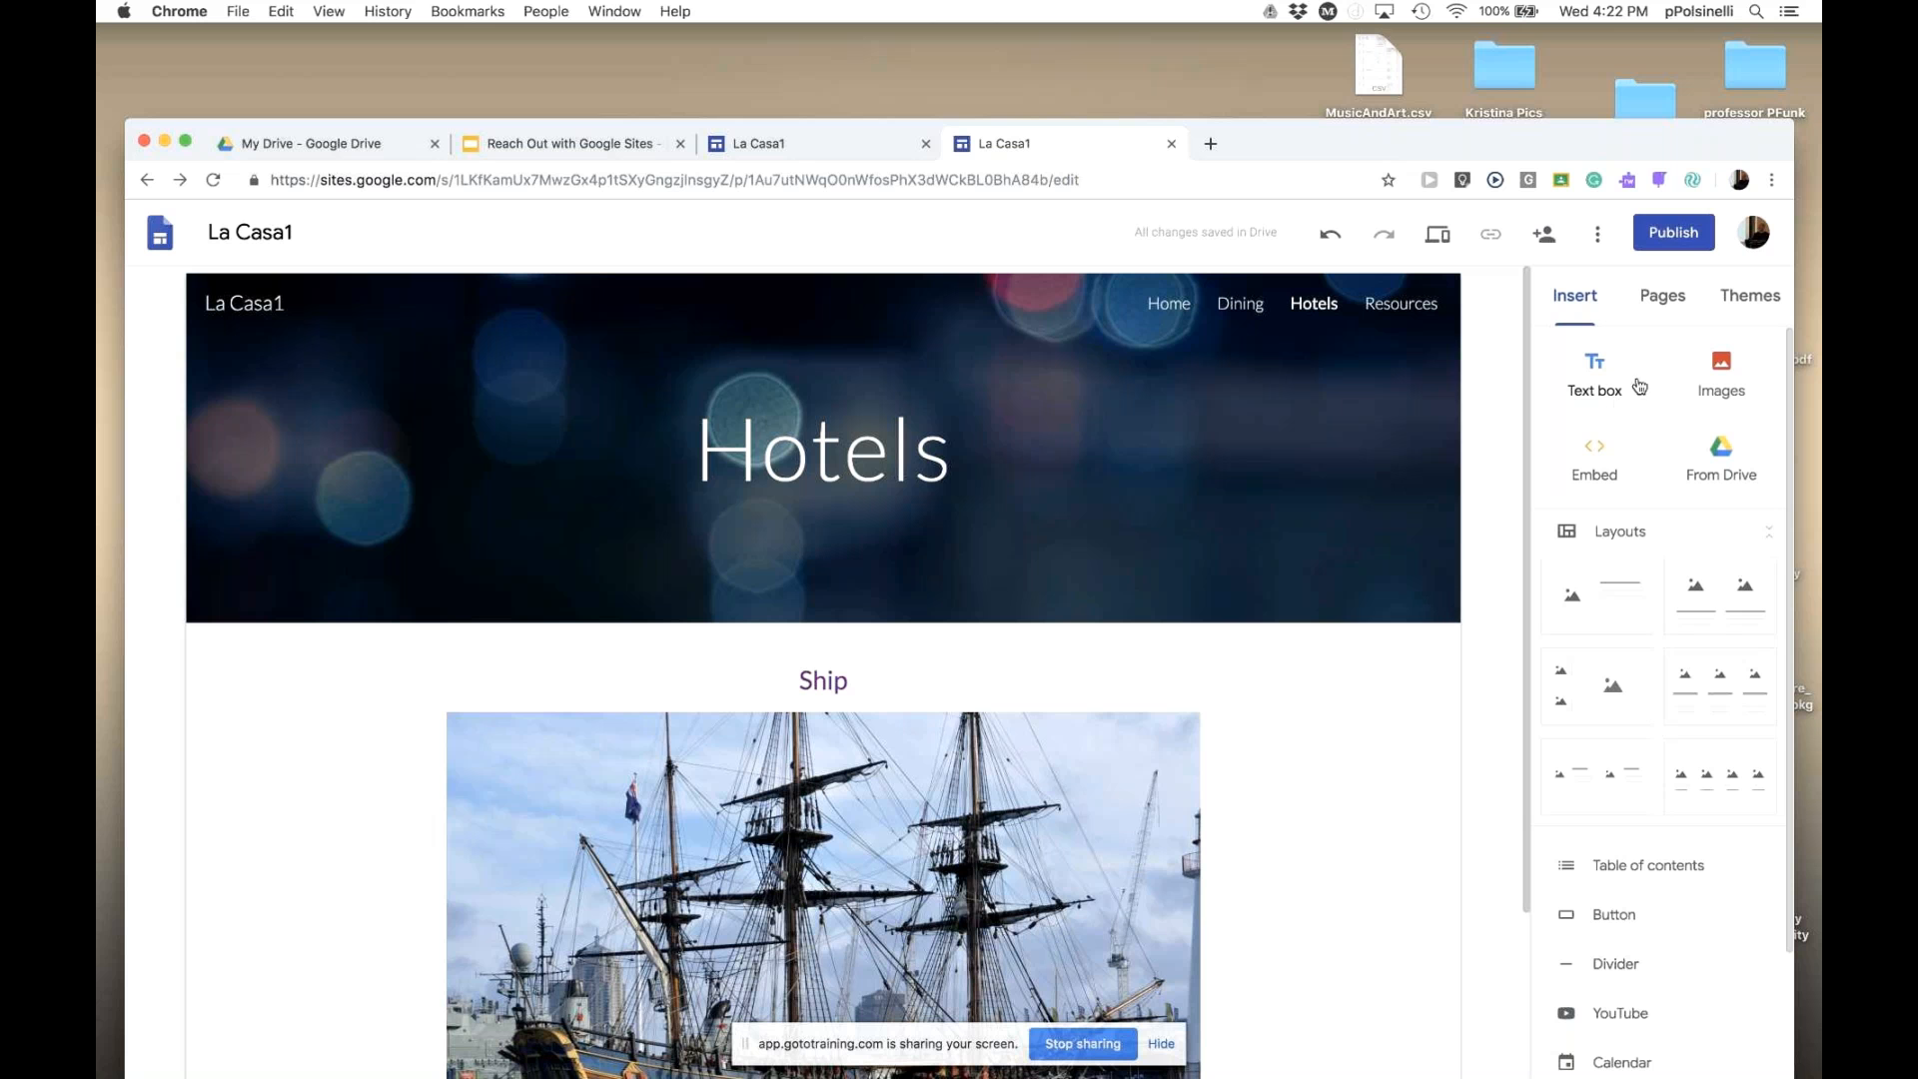
- Republish La Casa1 viewable only by Anyone at Stockton University, then show the Resources page
{"action": "left_click", "coordinate": [1670, 236]}
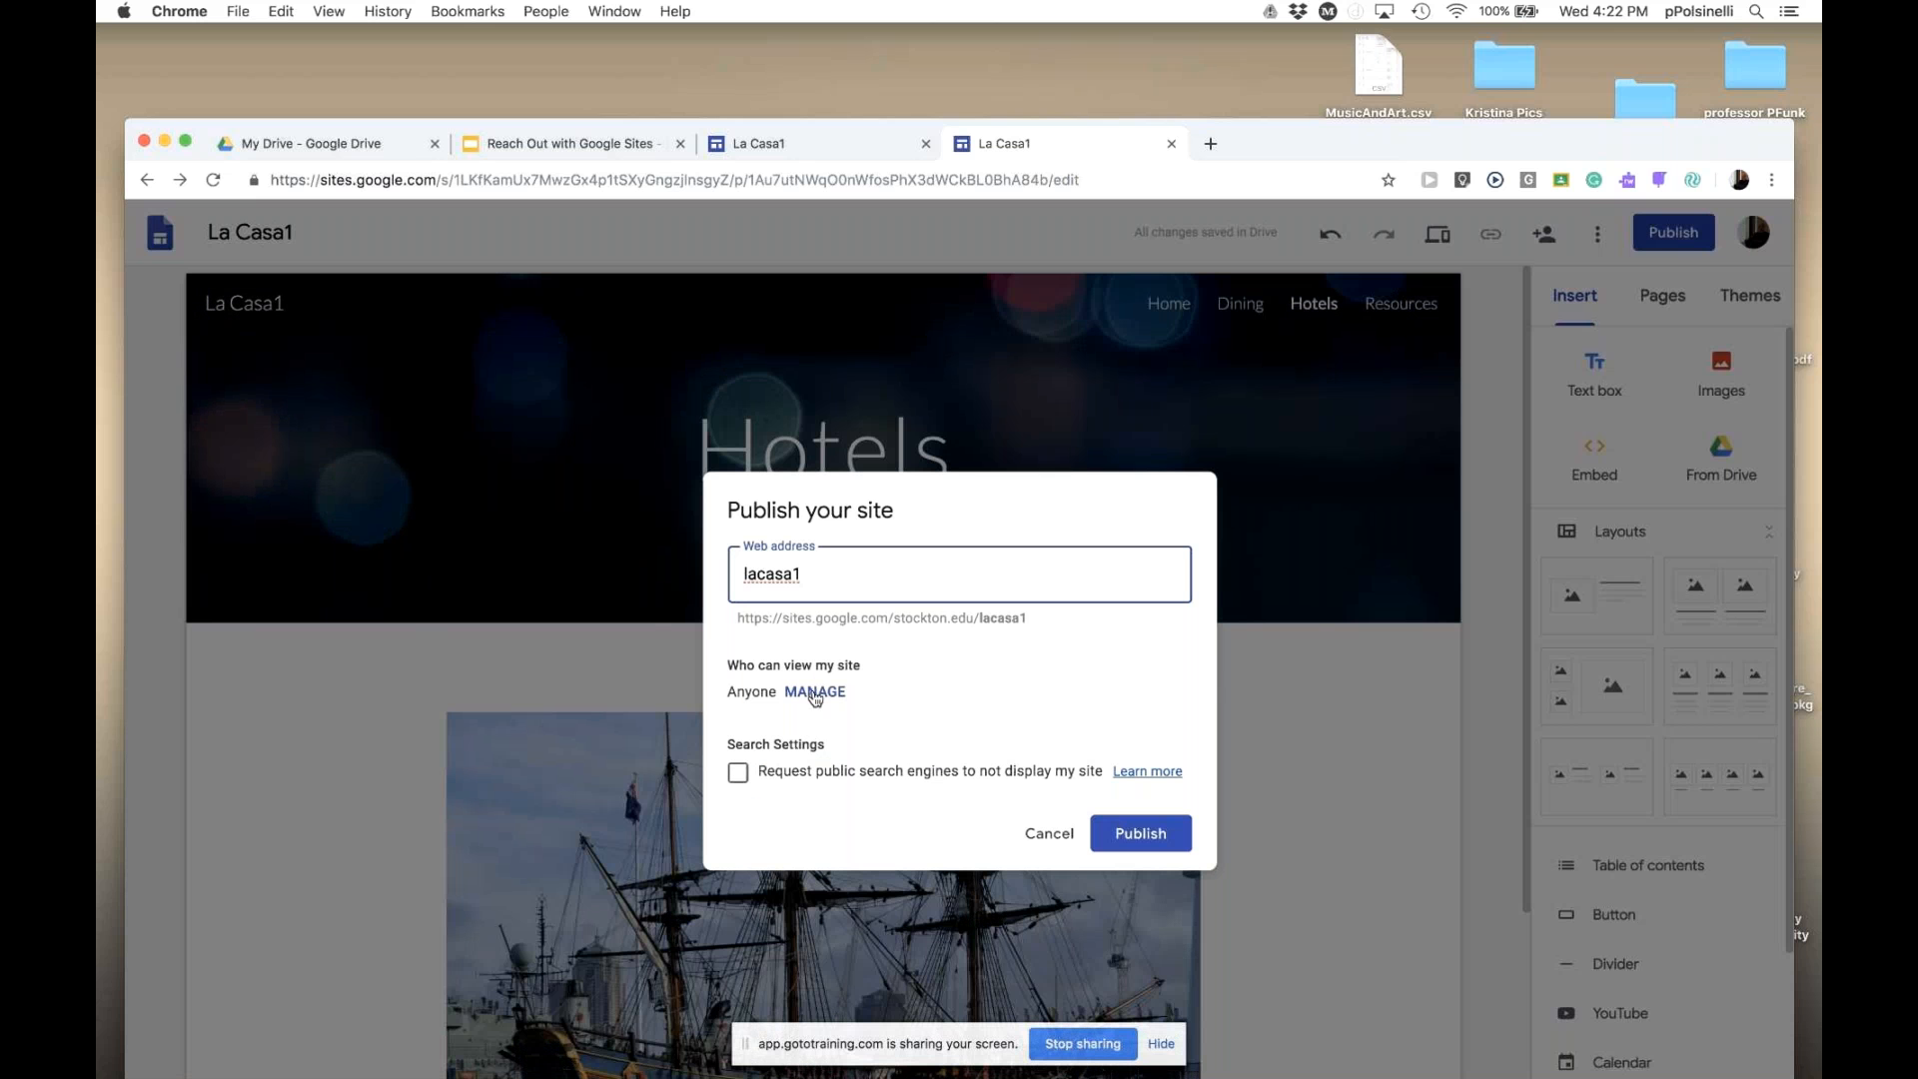
{"action": "left_click", "coordinate": [814, 693]}
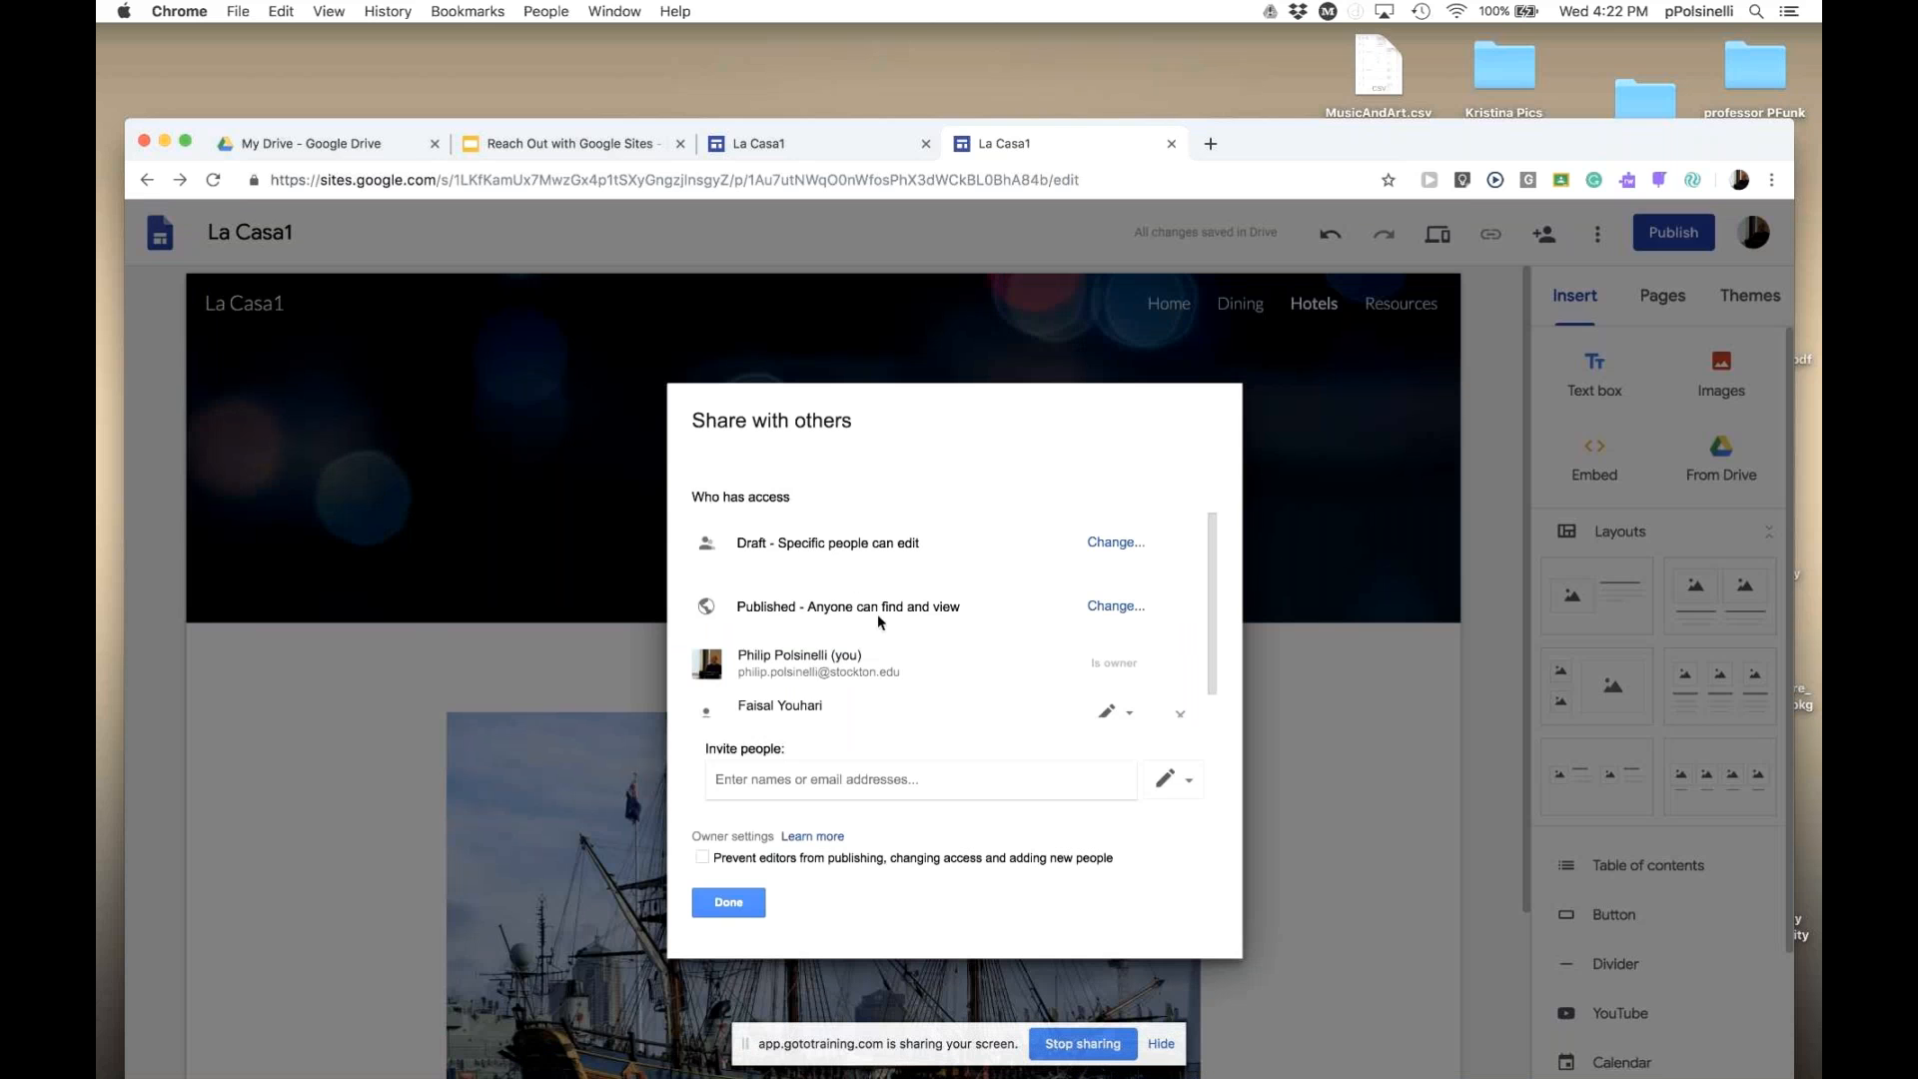
{"action": "left_click", "coordinate": [1116, 607]}
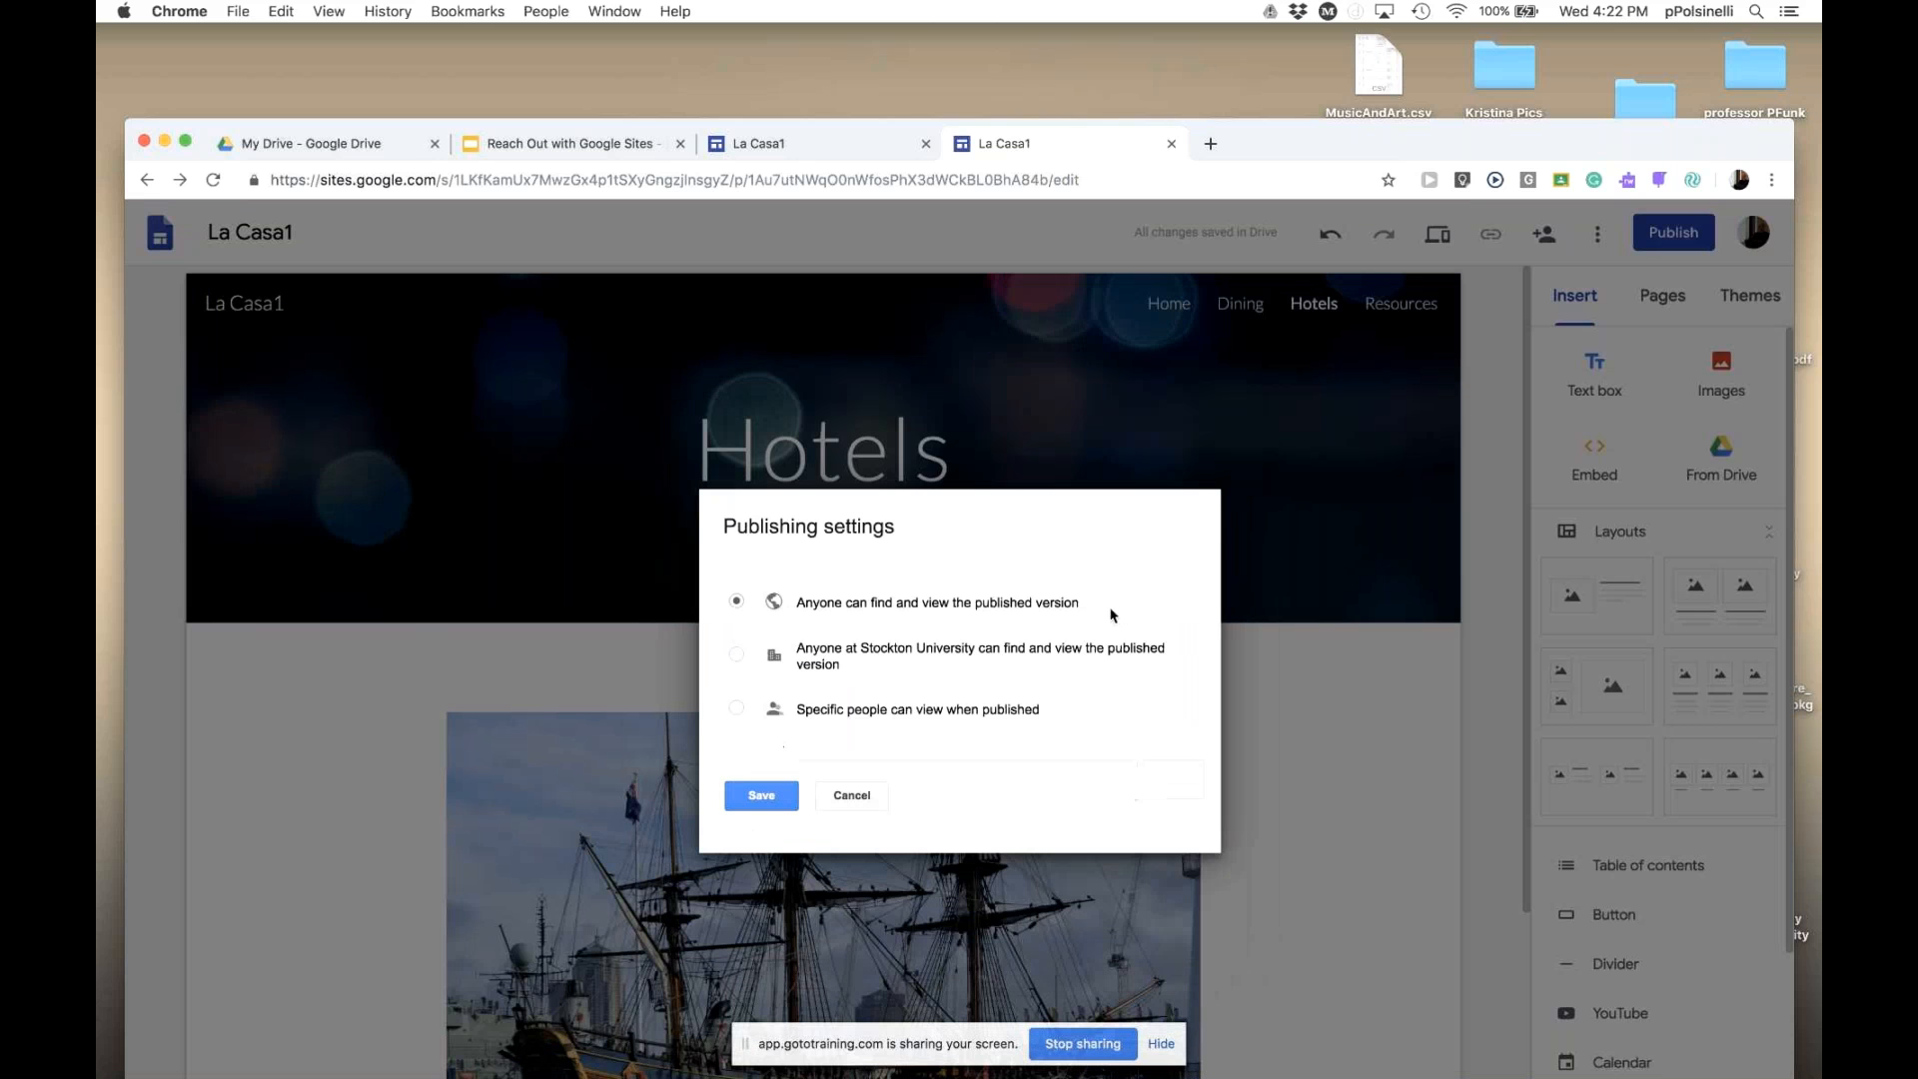
{"action": "left_click", "coordinate": [739, 655]}
{"action": "left_click", "coordinate": [764, 799]}
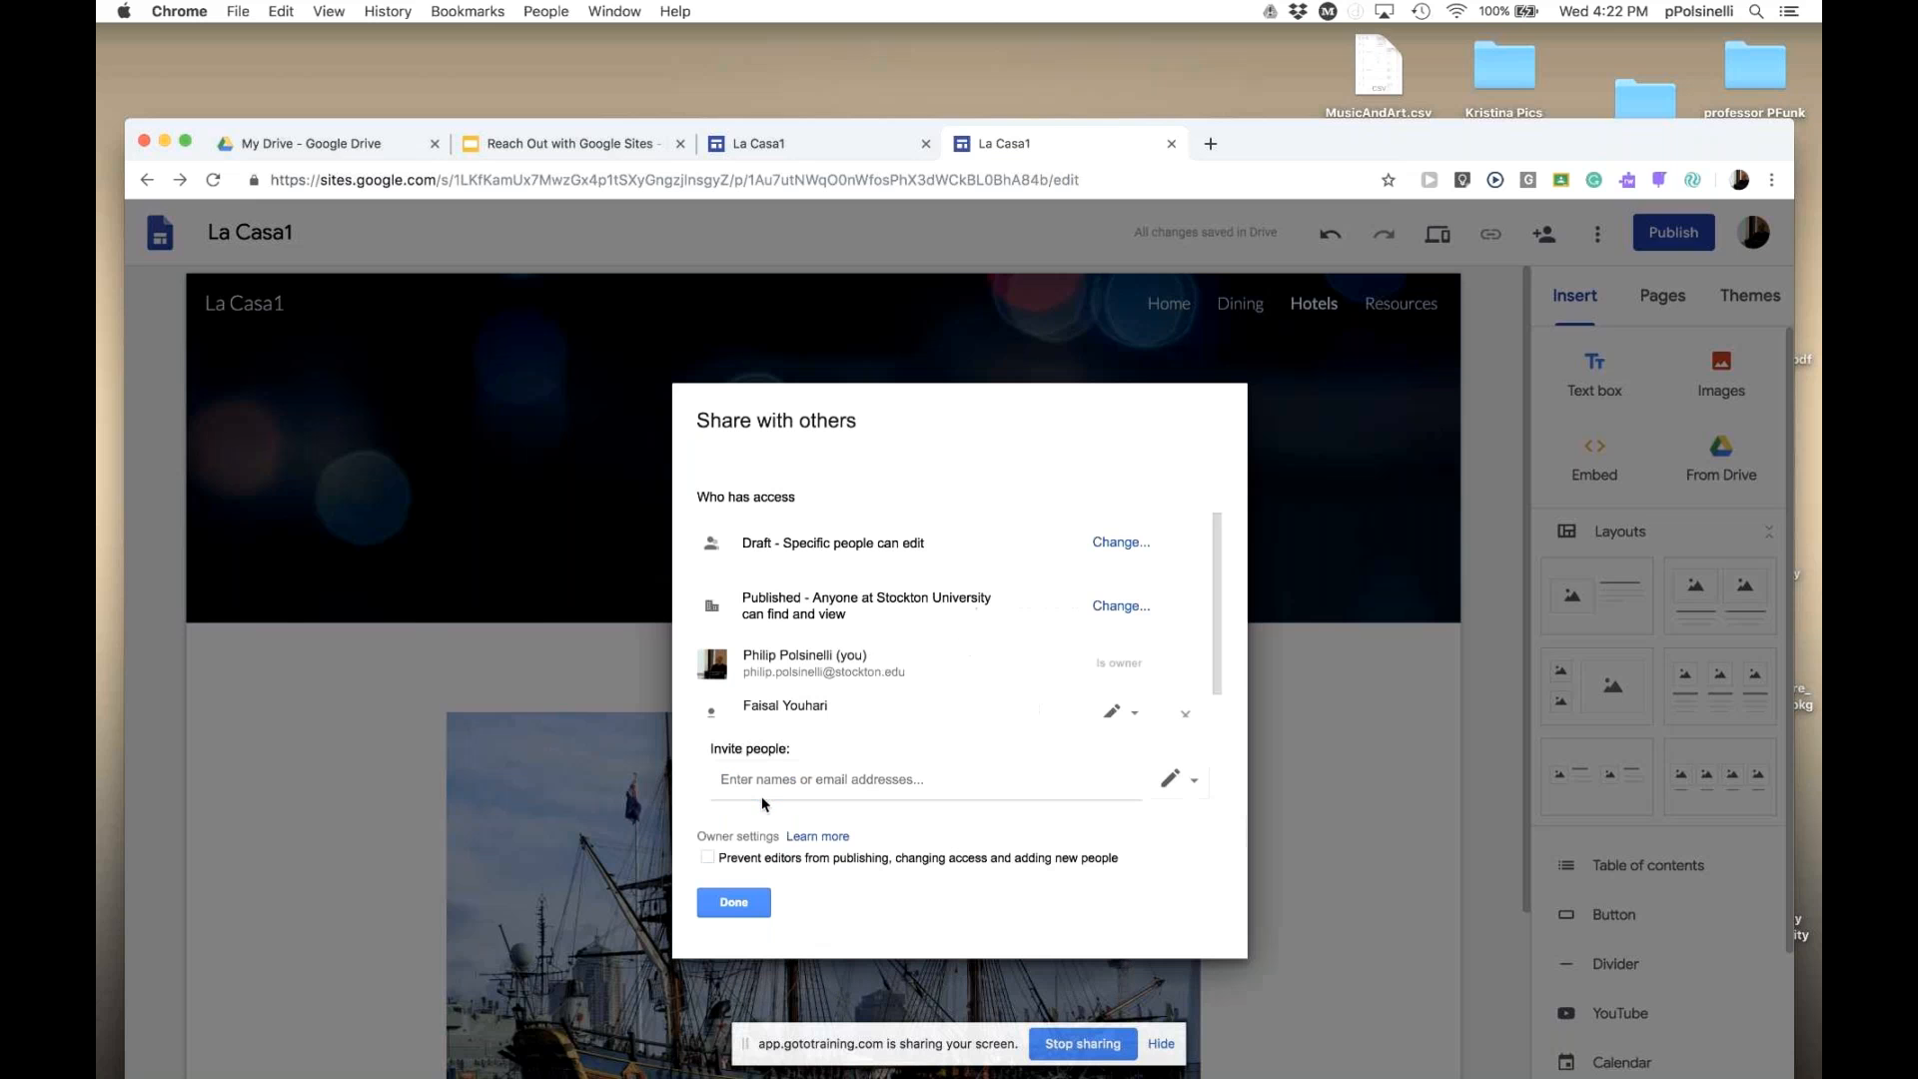
{"action": "left_click", "coordinate": [734, 902]}
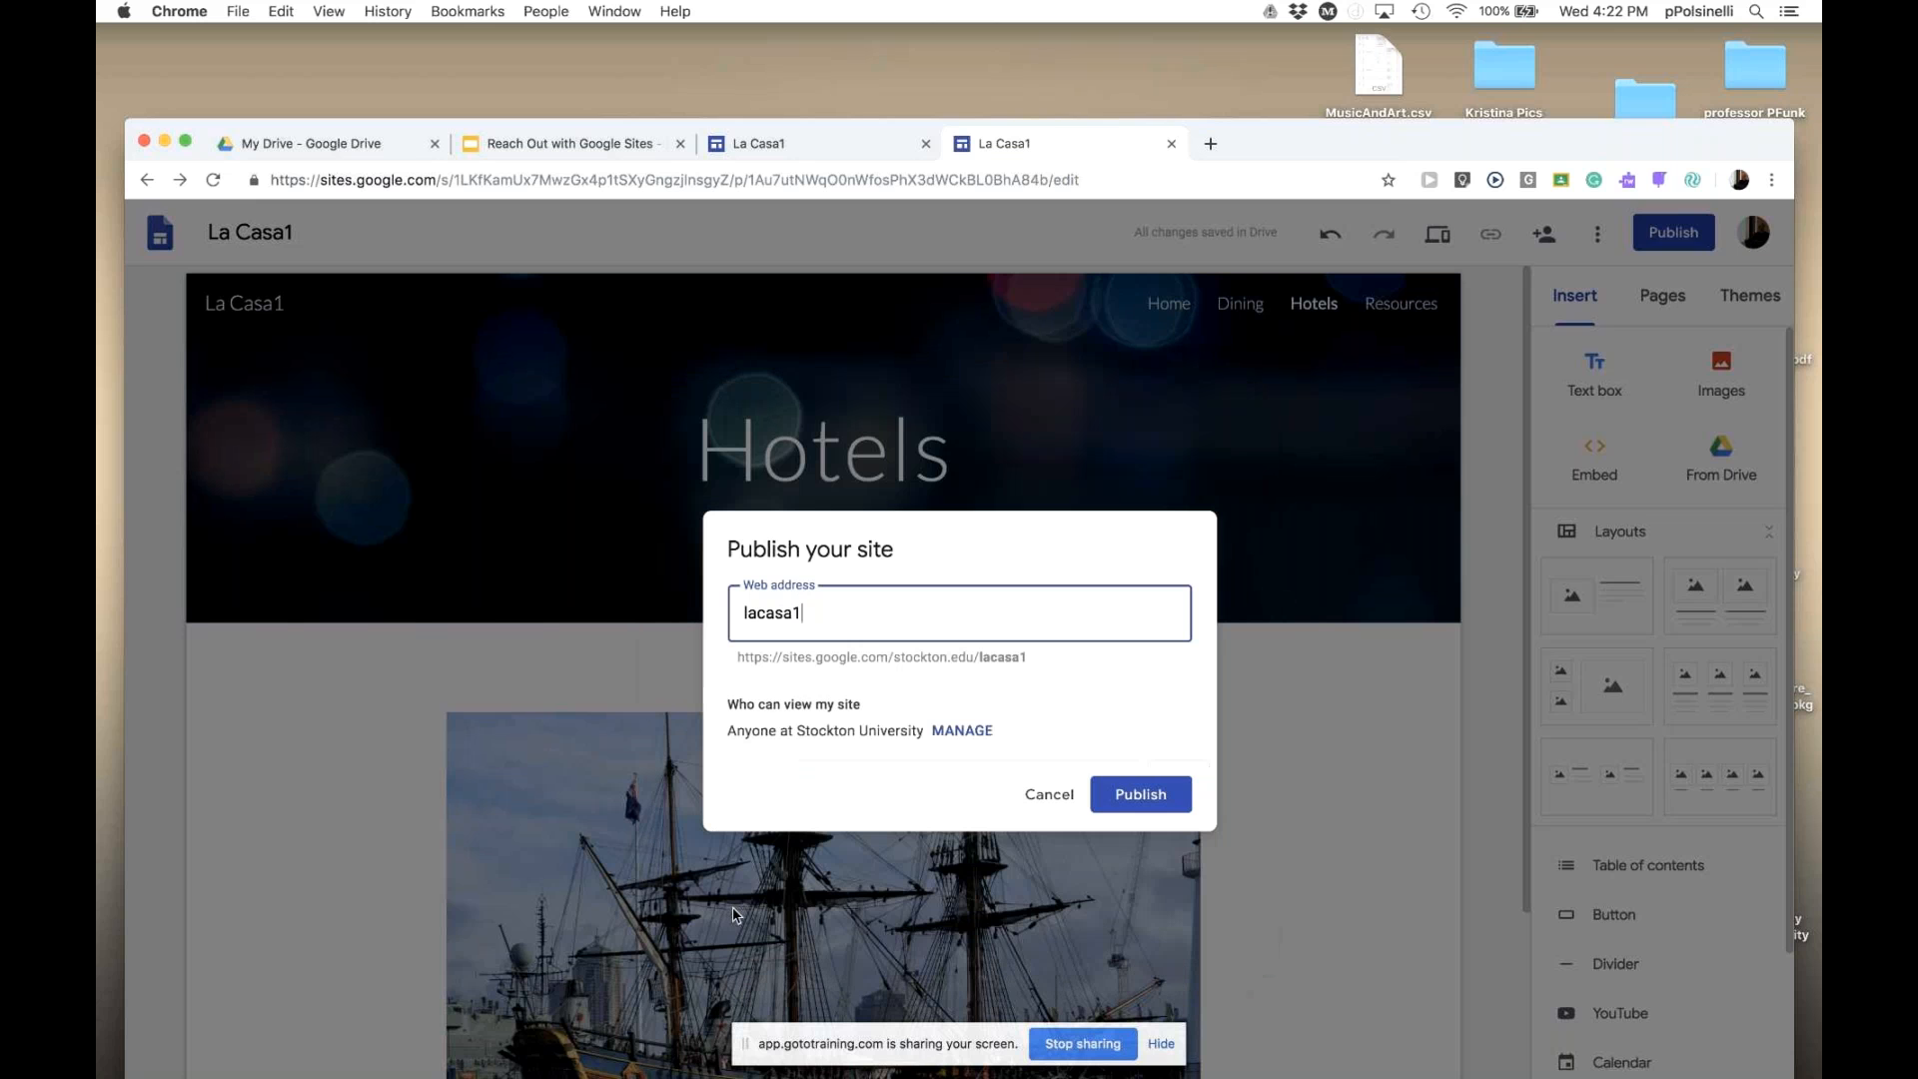
{"action": "left_click", "coordinate": [1144, 794]}
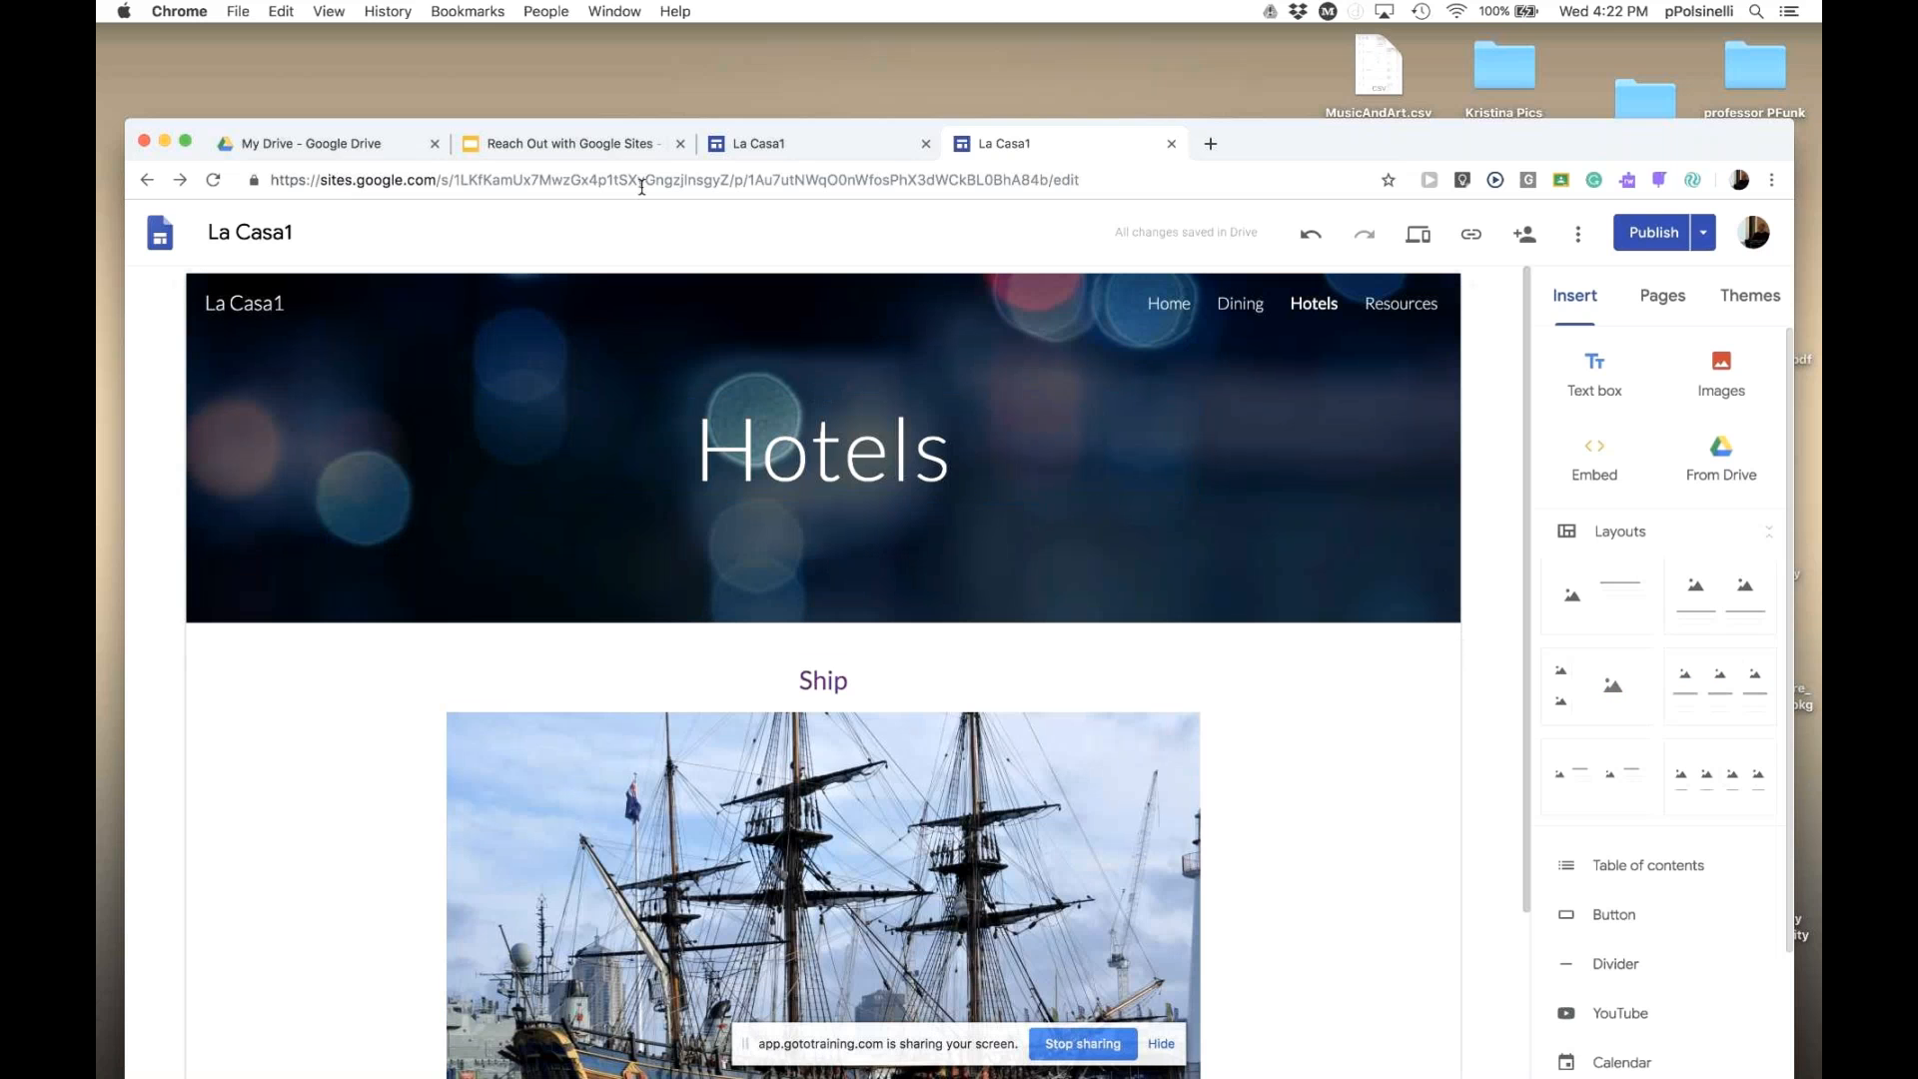
{"action": "left_click", "coordinate": [841, 149]}
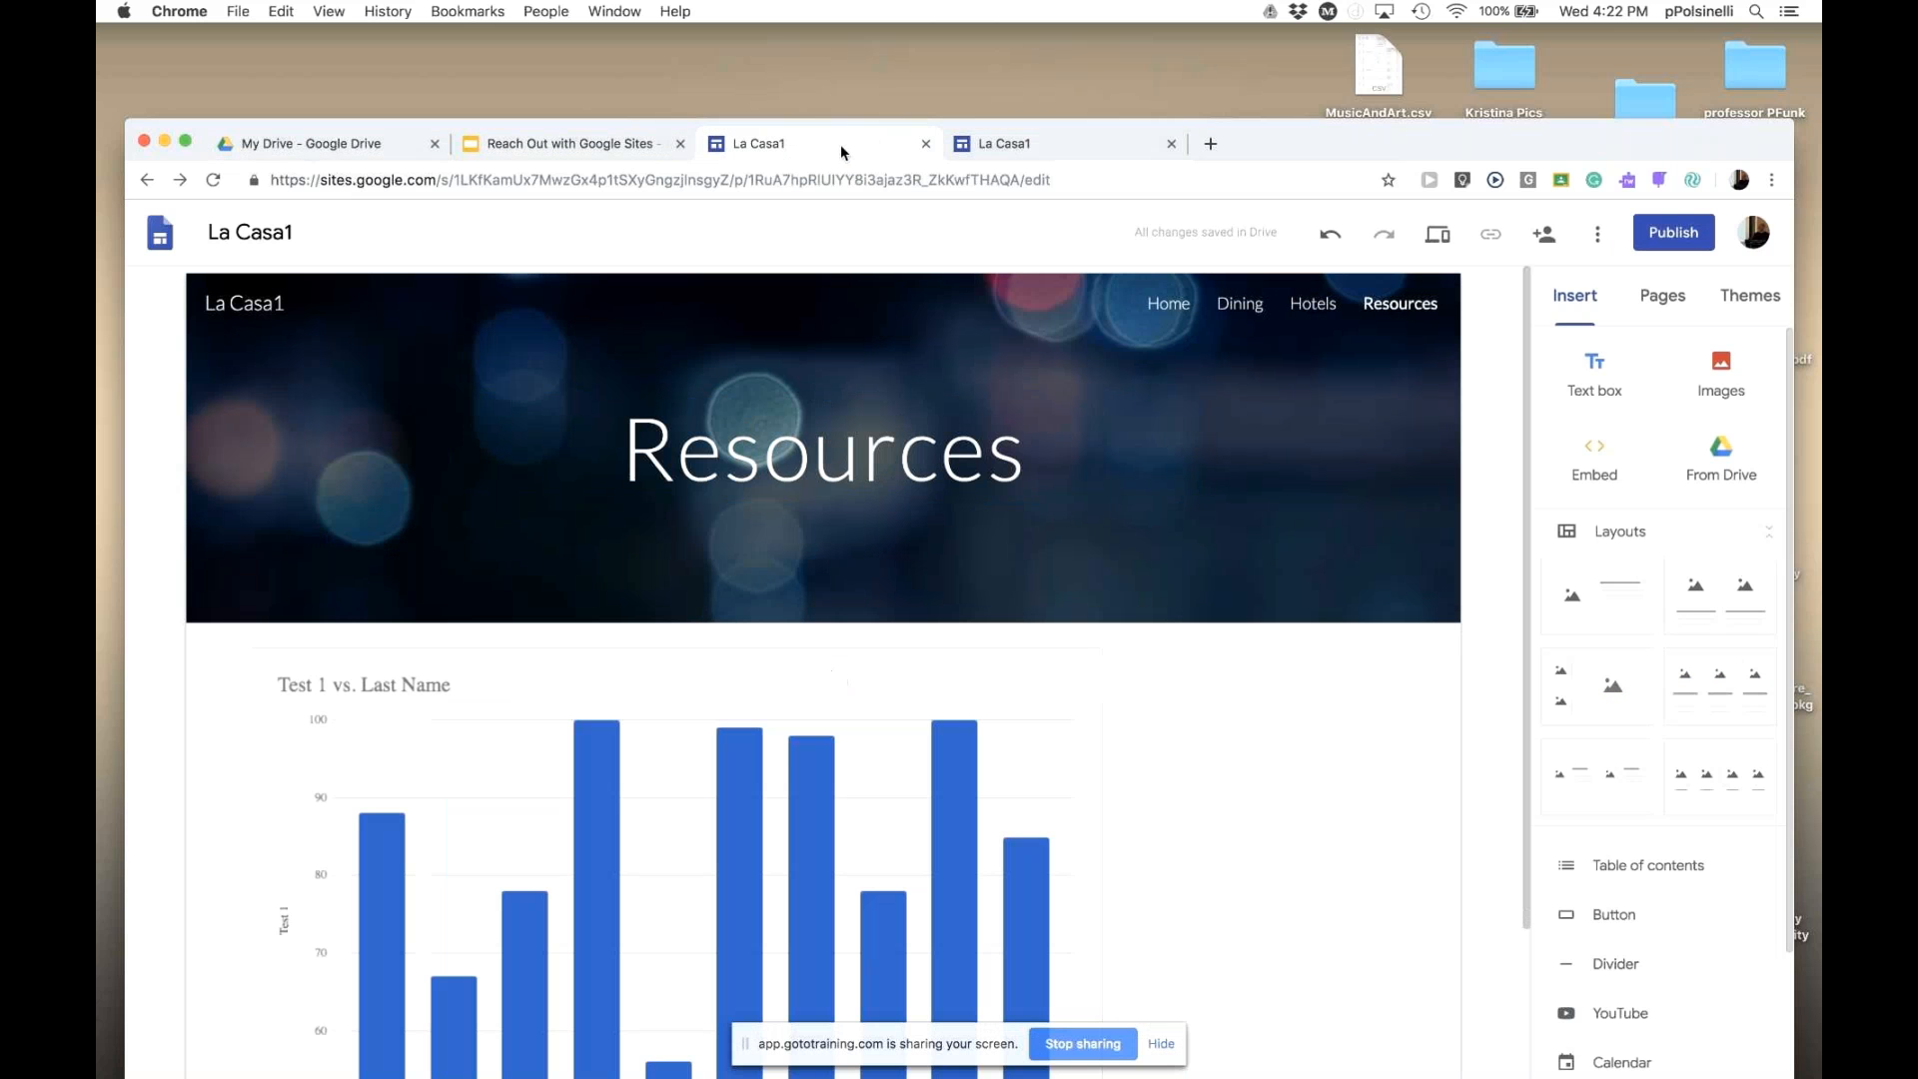
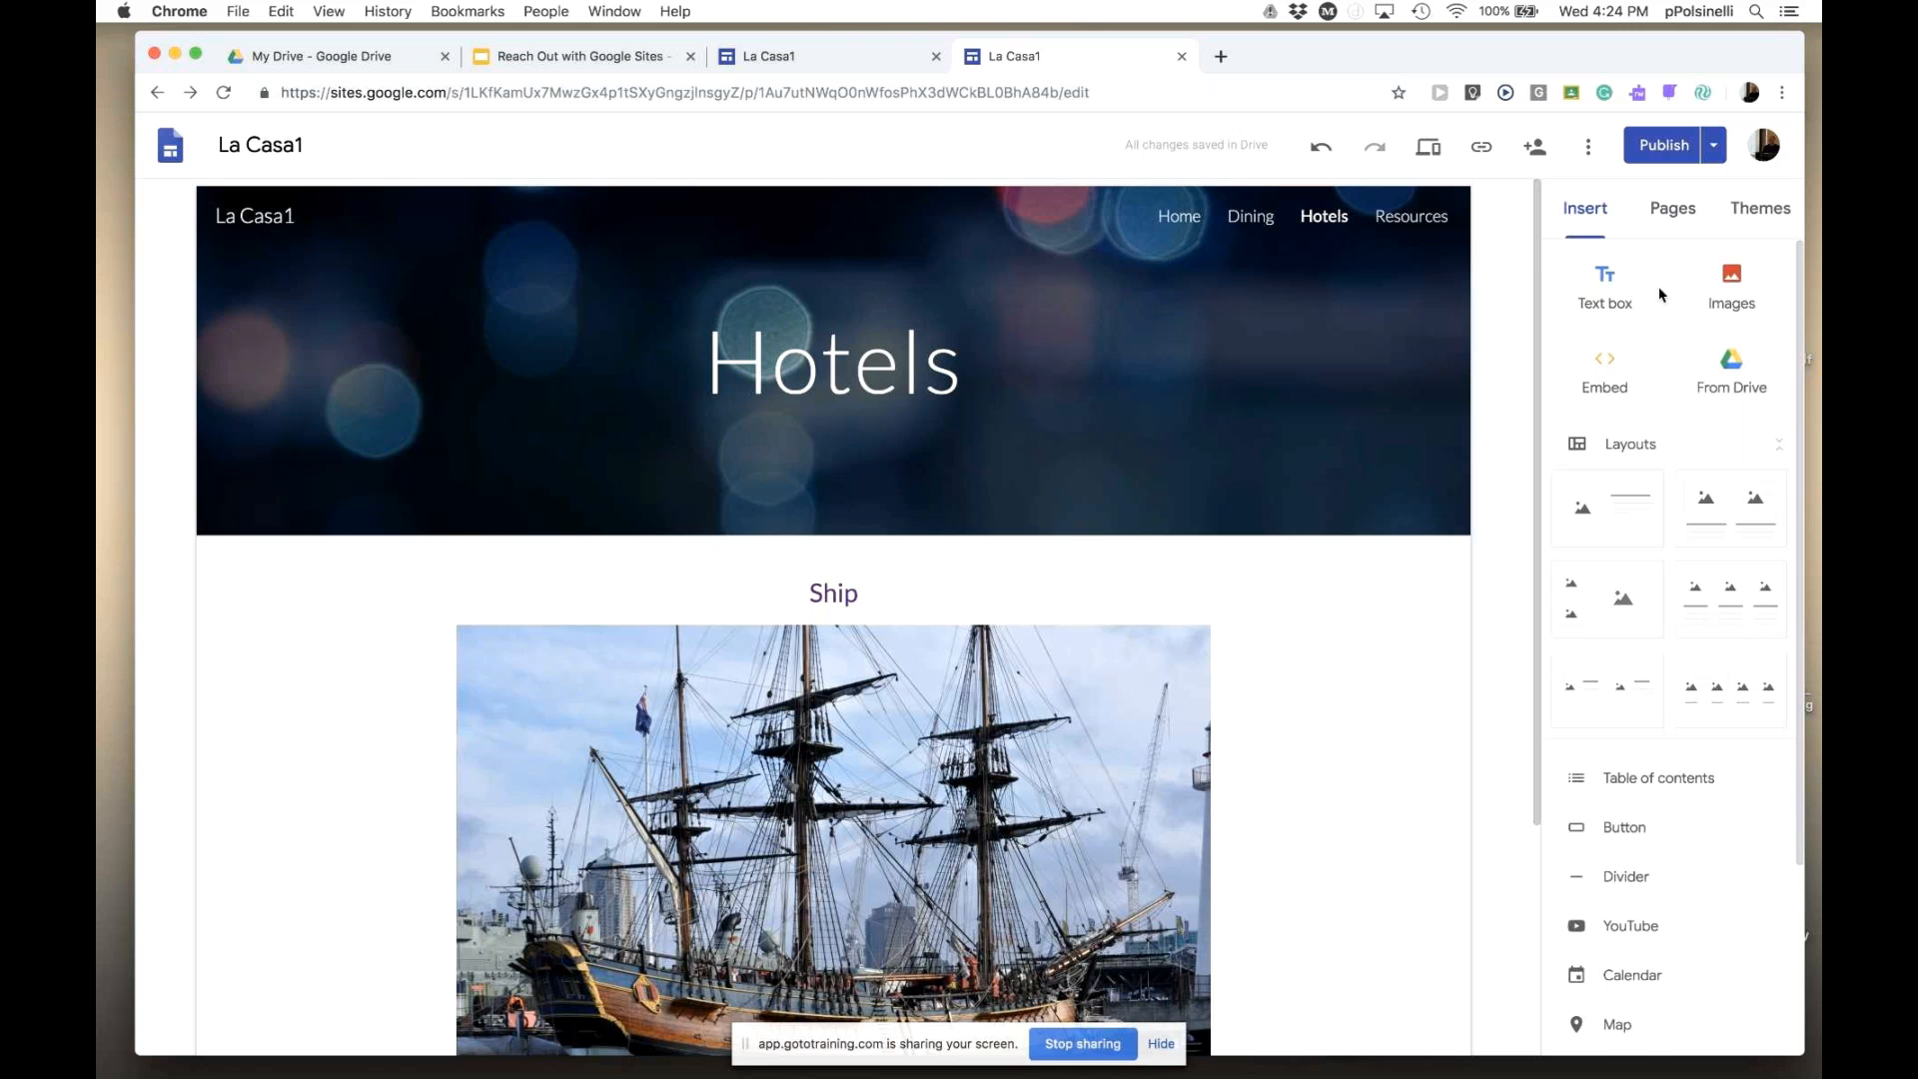
- Open La Casa1's empty Dining page from the Pages list and show the Insert options
{"action": "left_click", "coordinate": [1673, 208]}
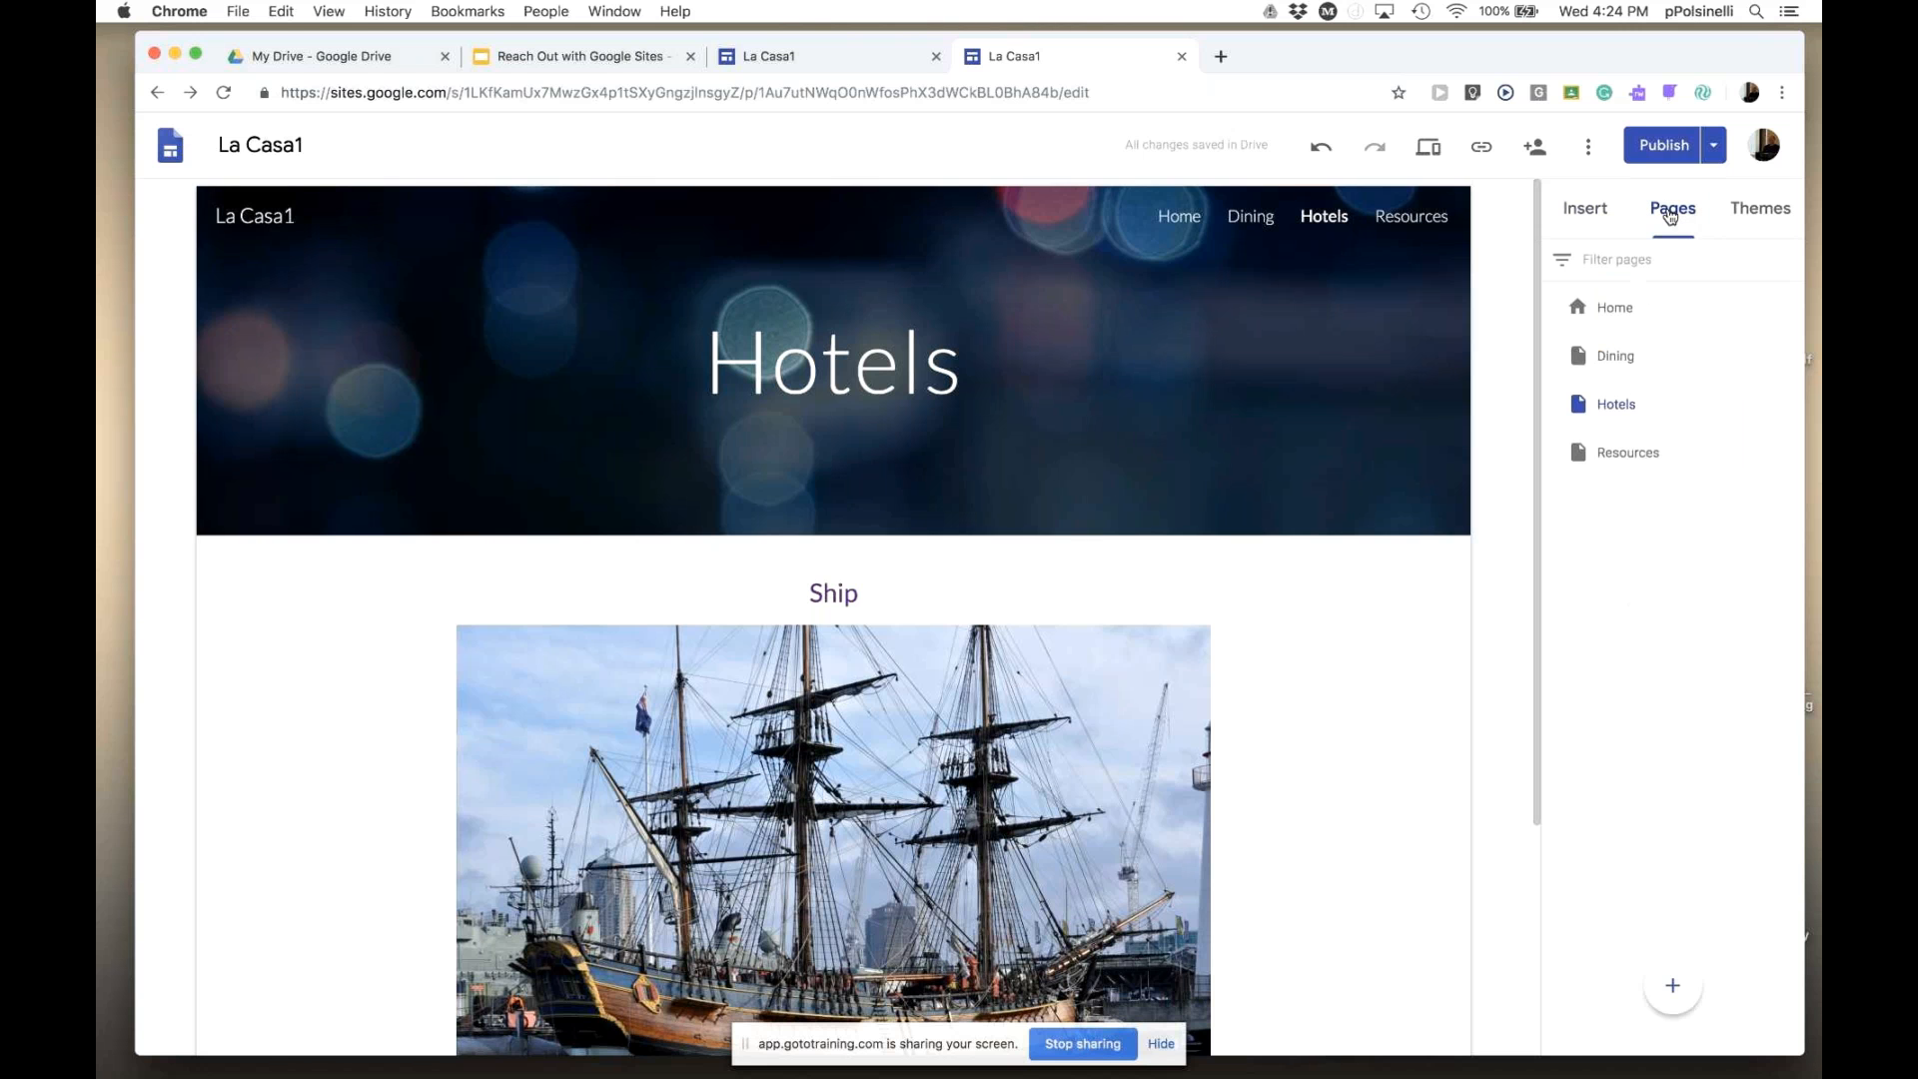
{"action": "left_click", "coordinate": [1607, 363]}
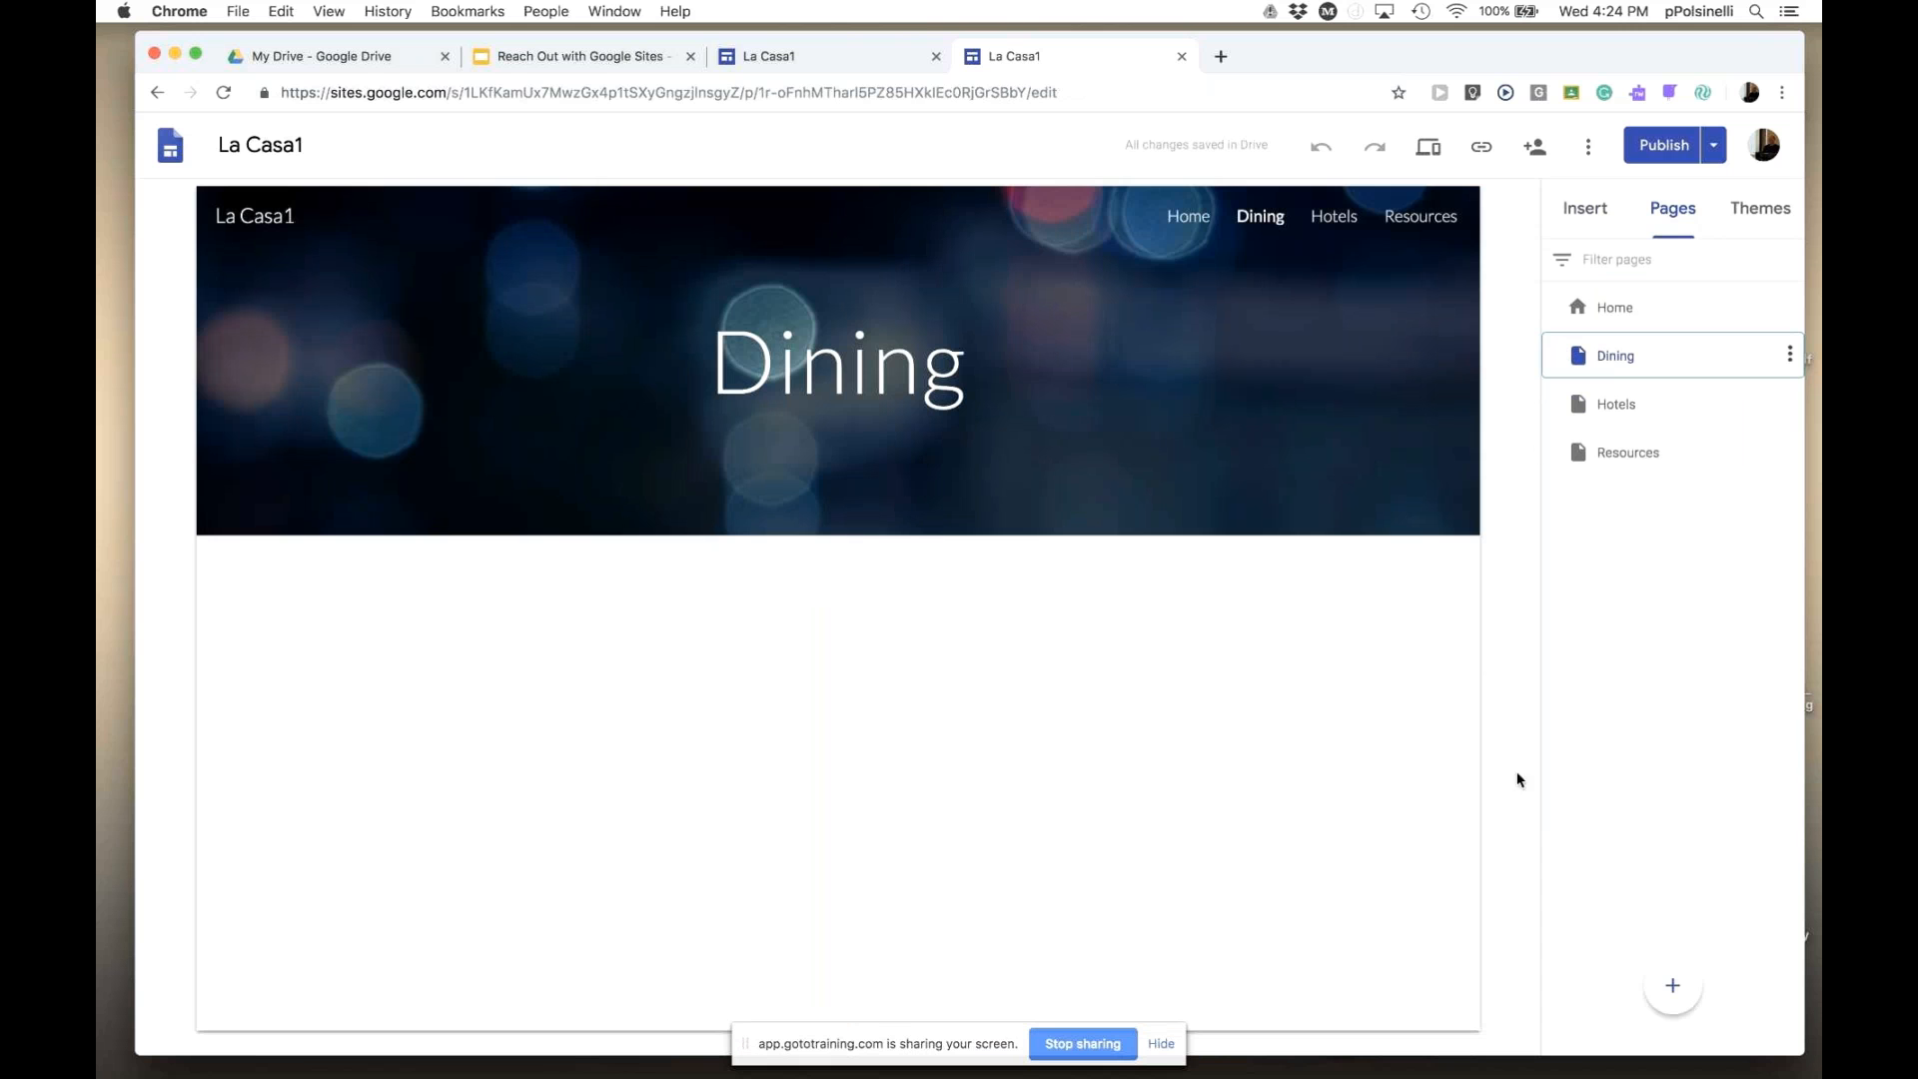
{"action": "left_click", "coordinate": [1577, 216]}
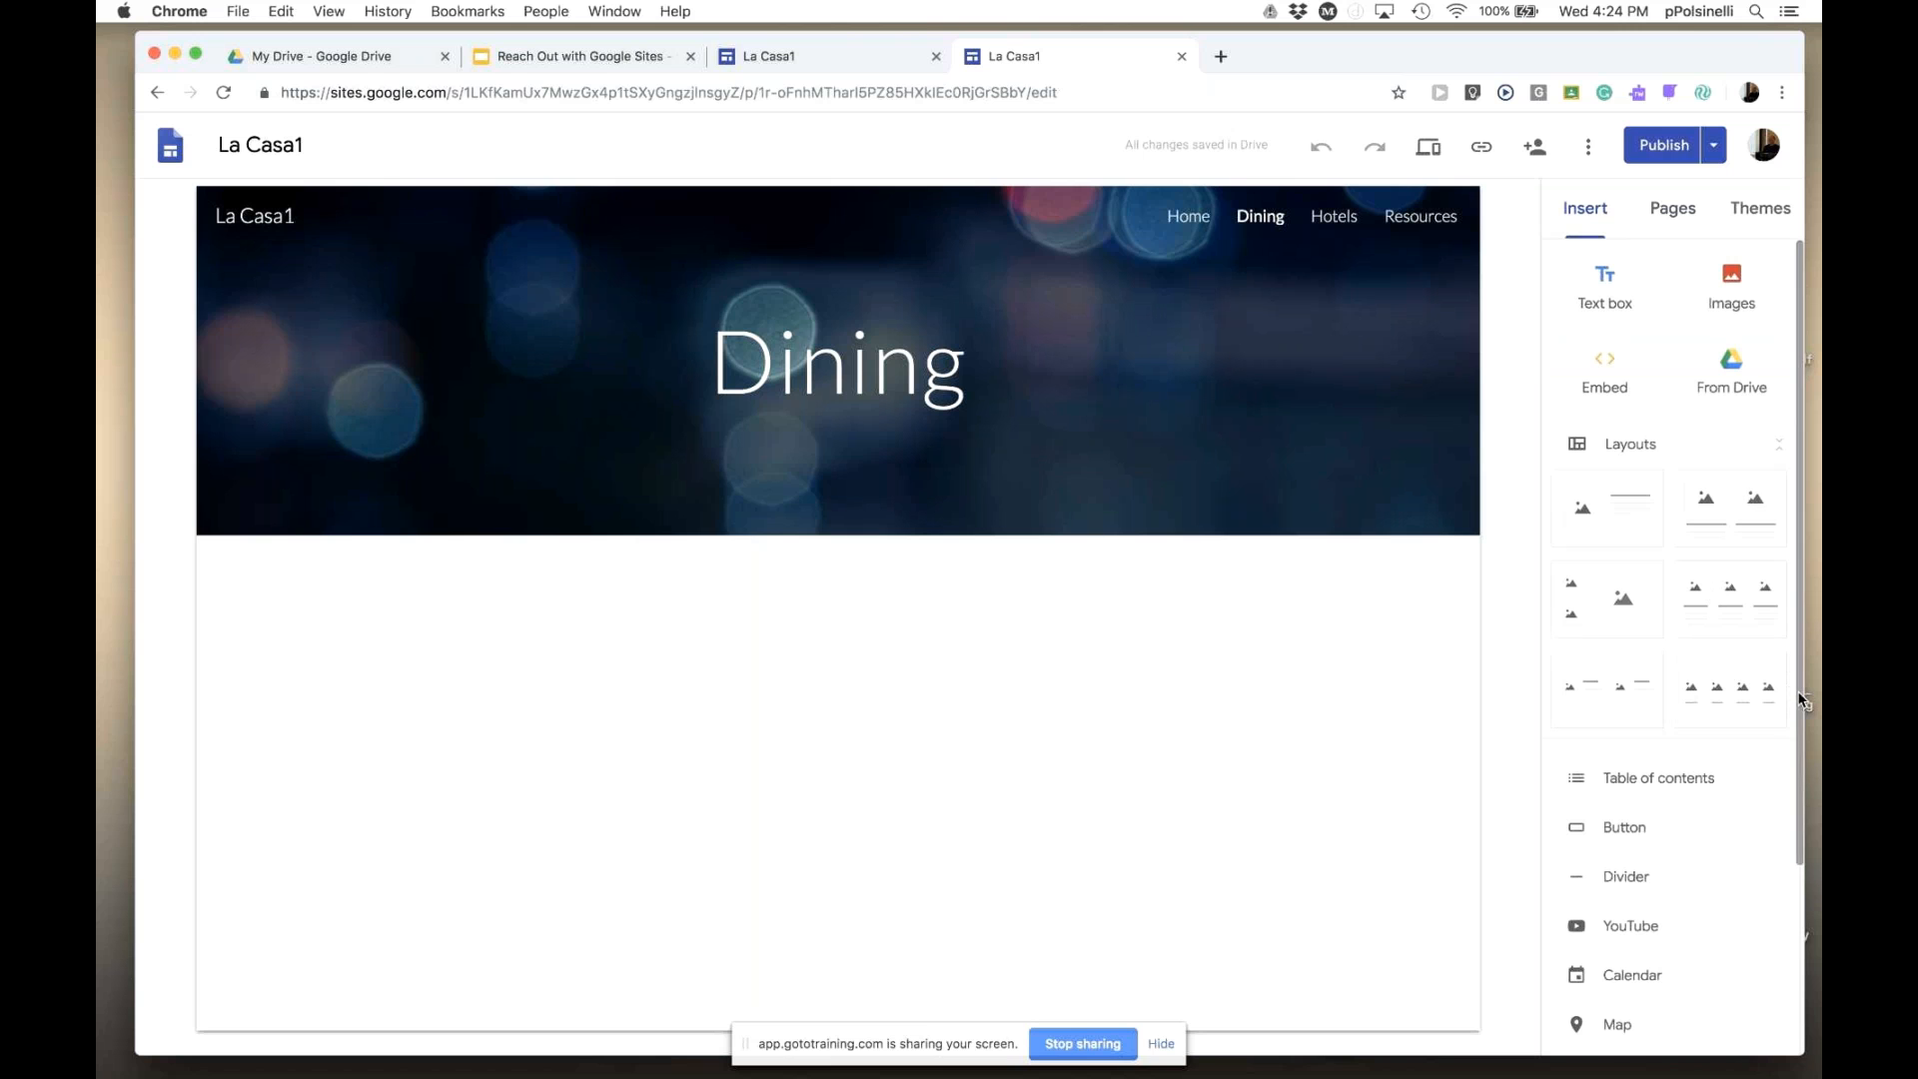
- Search YouTube for 'Fishing' and embed 'Fishing for GIANT Offshore Permit' below the Dining header
{"action": "scroll", "coordinate": [1674, 822], "scroll_direction": "down", "scroll_amount": 3}
{"action": "left_click", "coordinate": [1620, 761]}
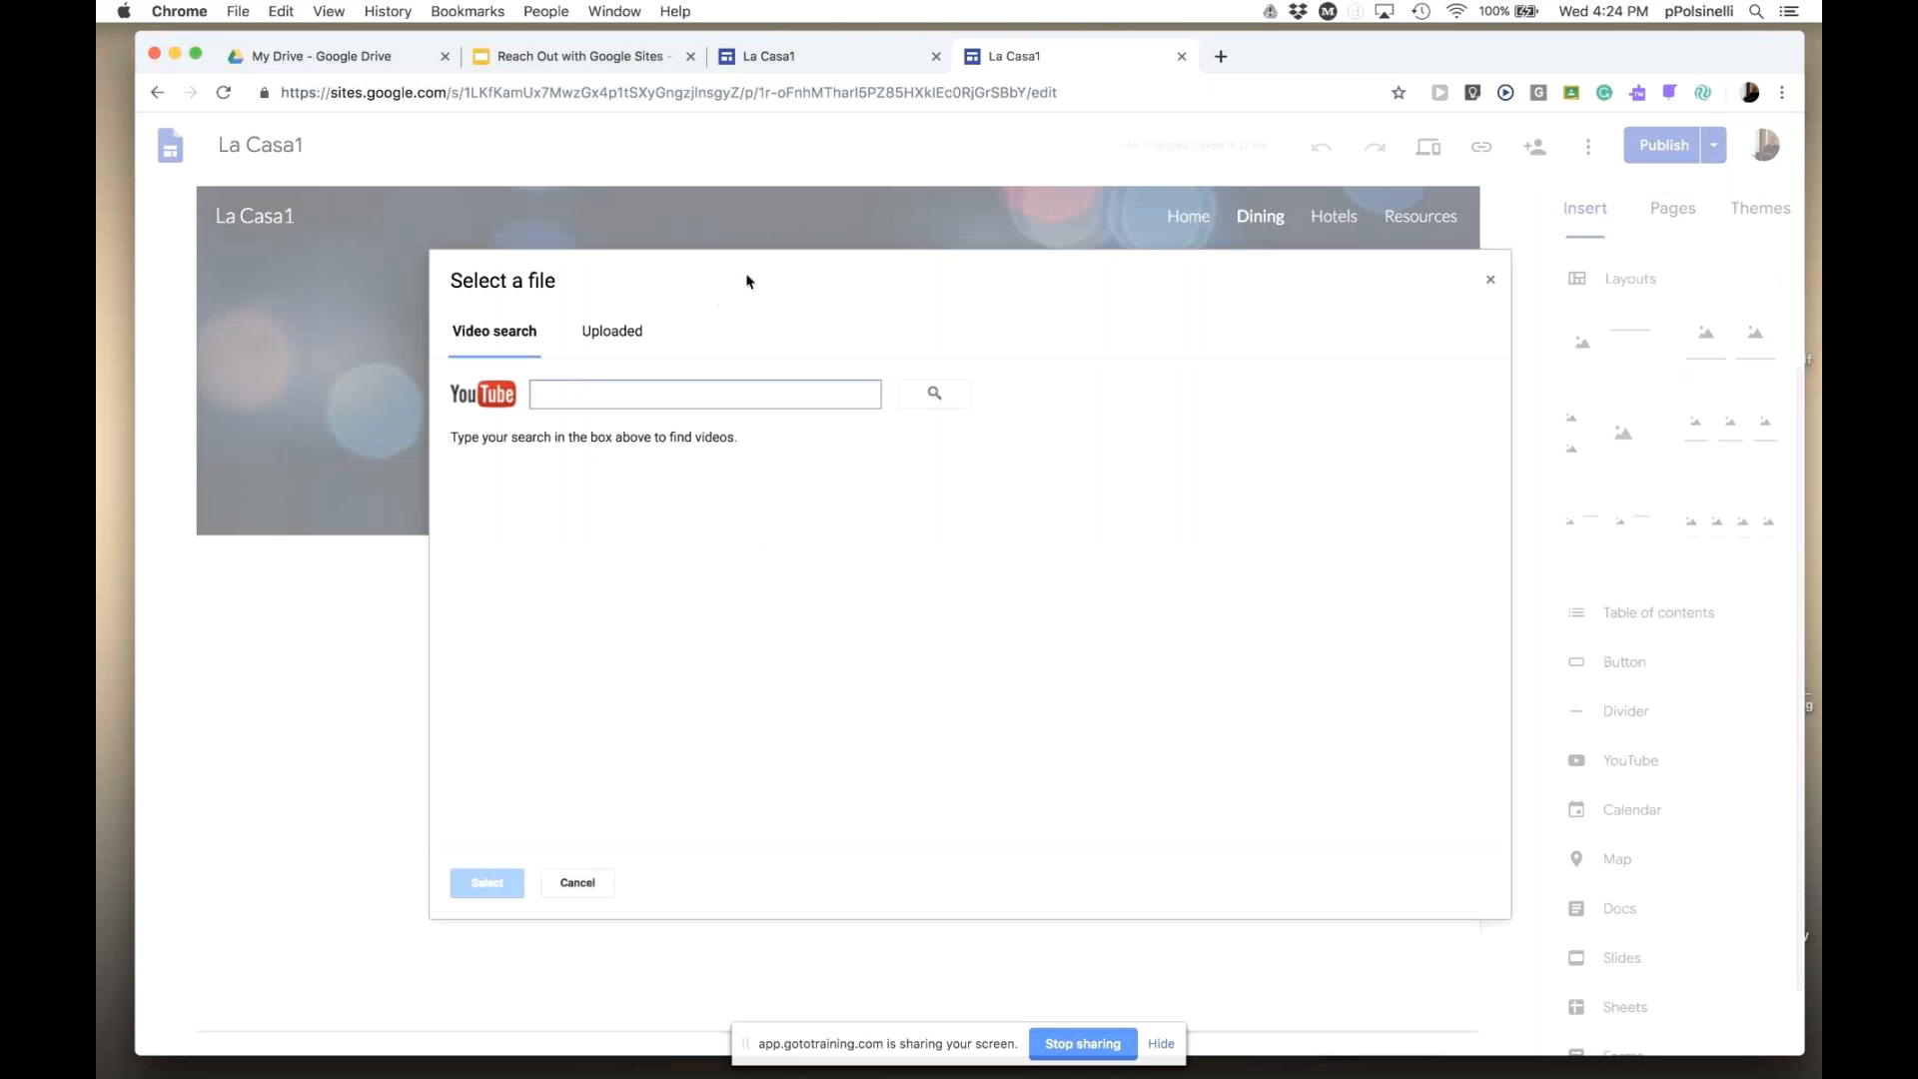
{"action": "left_click", "coordinate": [553, 396]}
{"action": "type", "text": "Fi"}
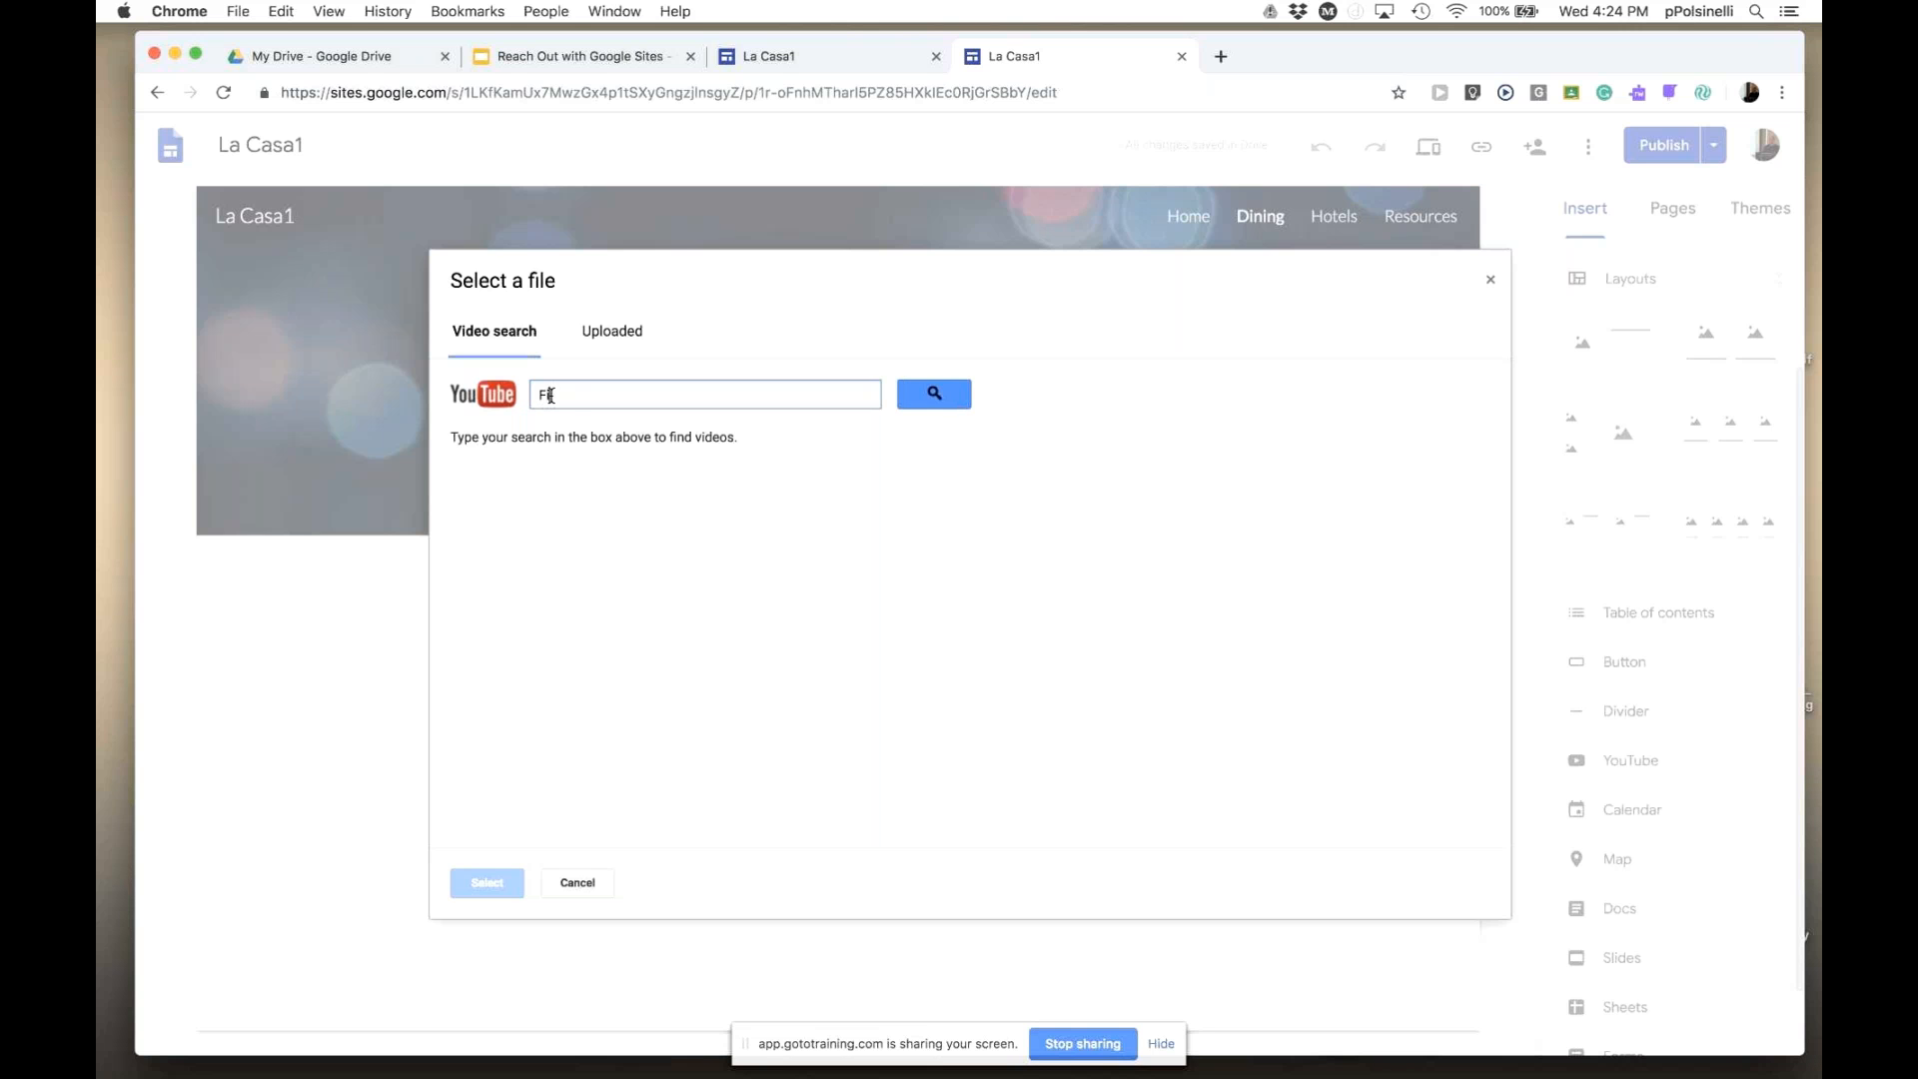
{"action": "type", "text": "shing"}
{"action": "left_click", "coordinate": [934, 396]}
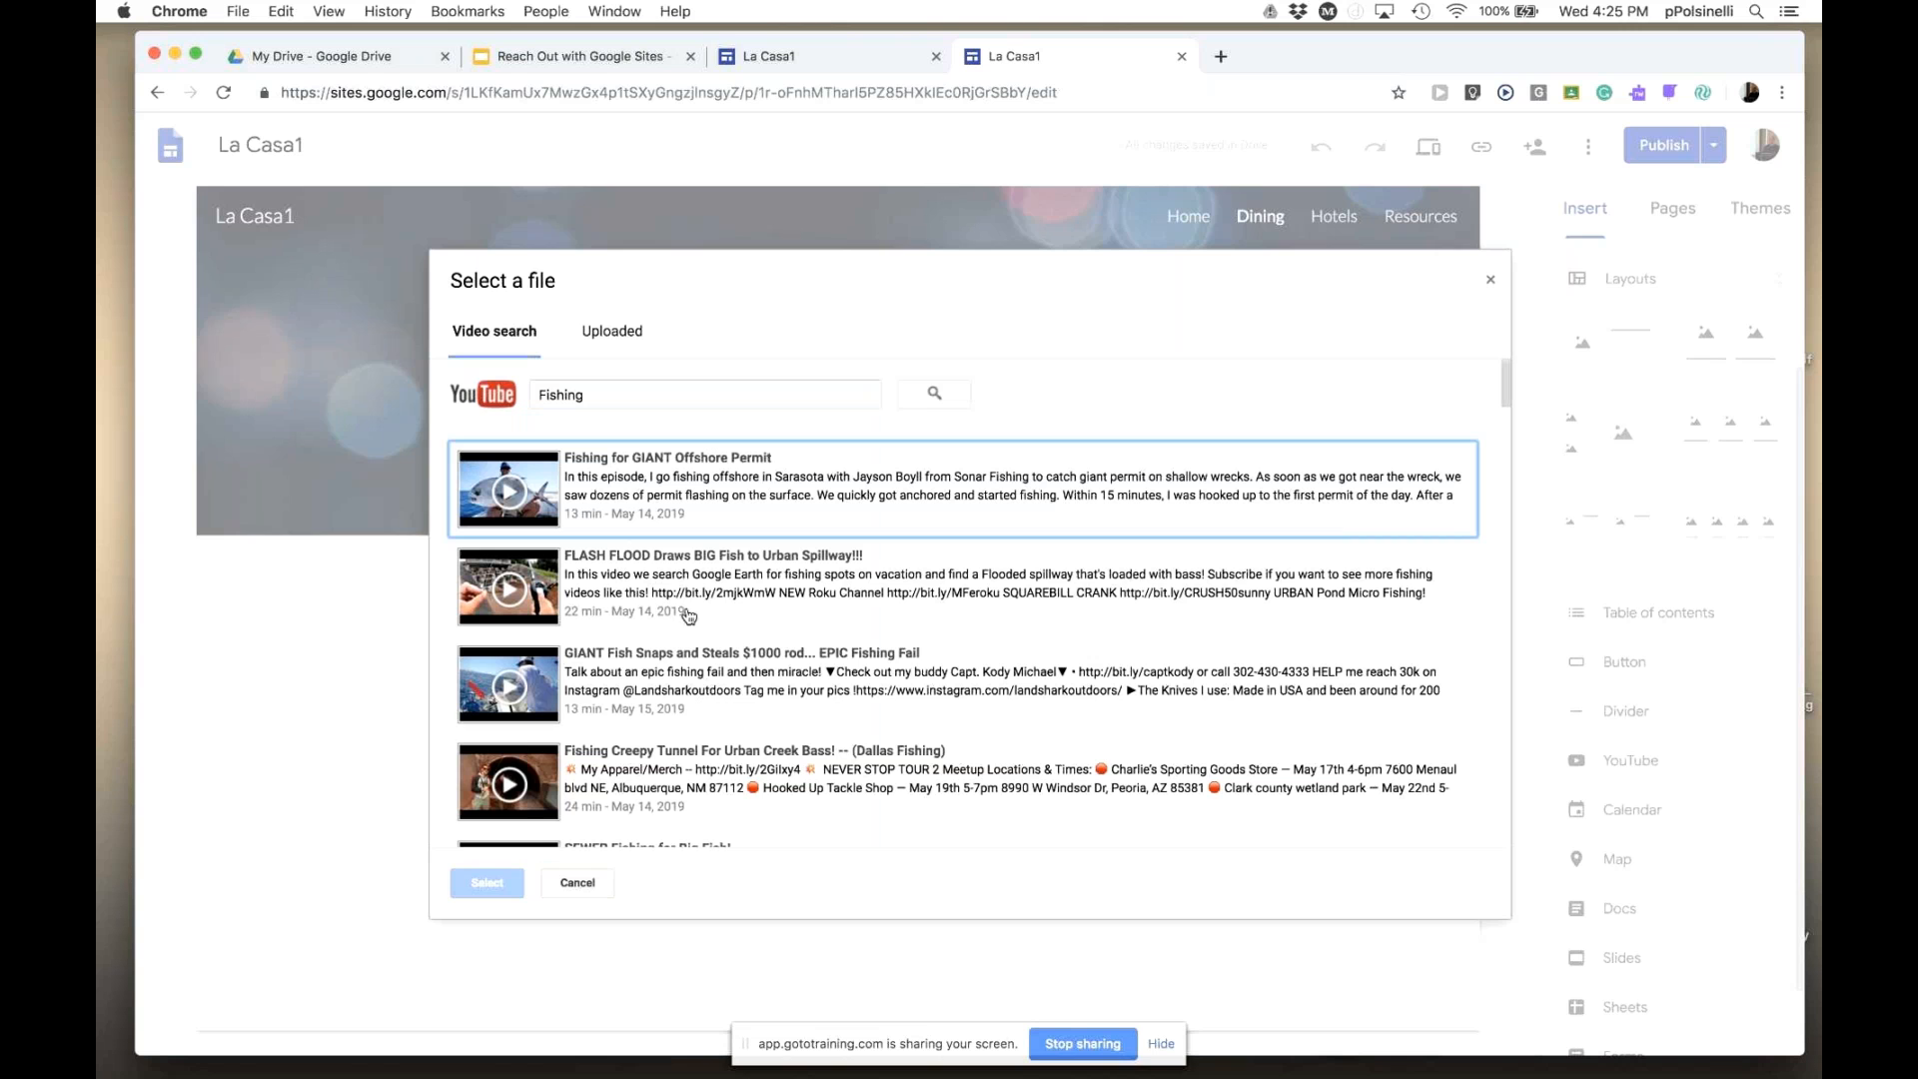
{"action": "left_click", "coordinate": [657, 485]}
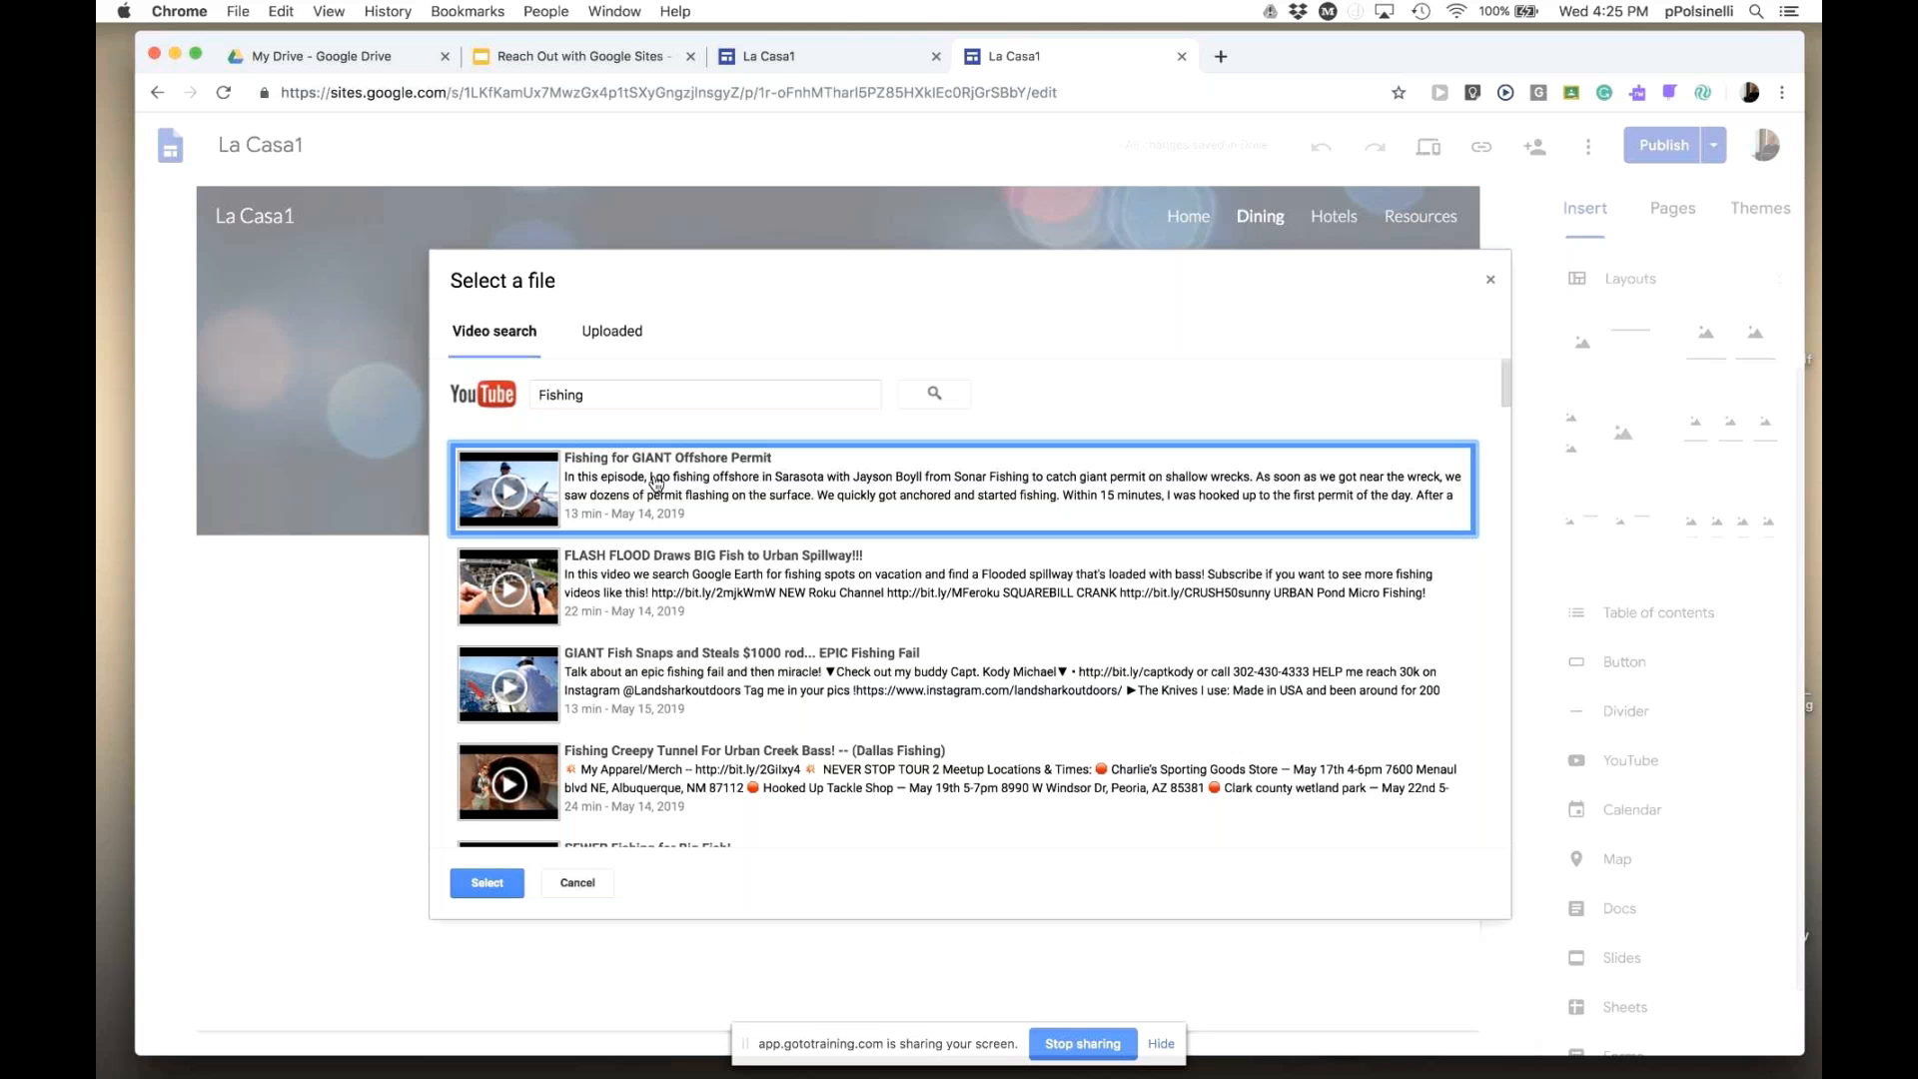
{"action": "left_click", "coordinate": [487, 883]}
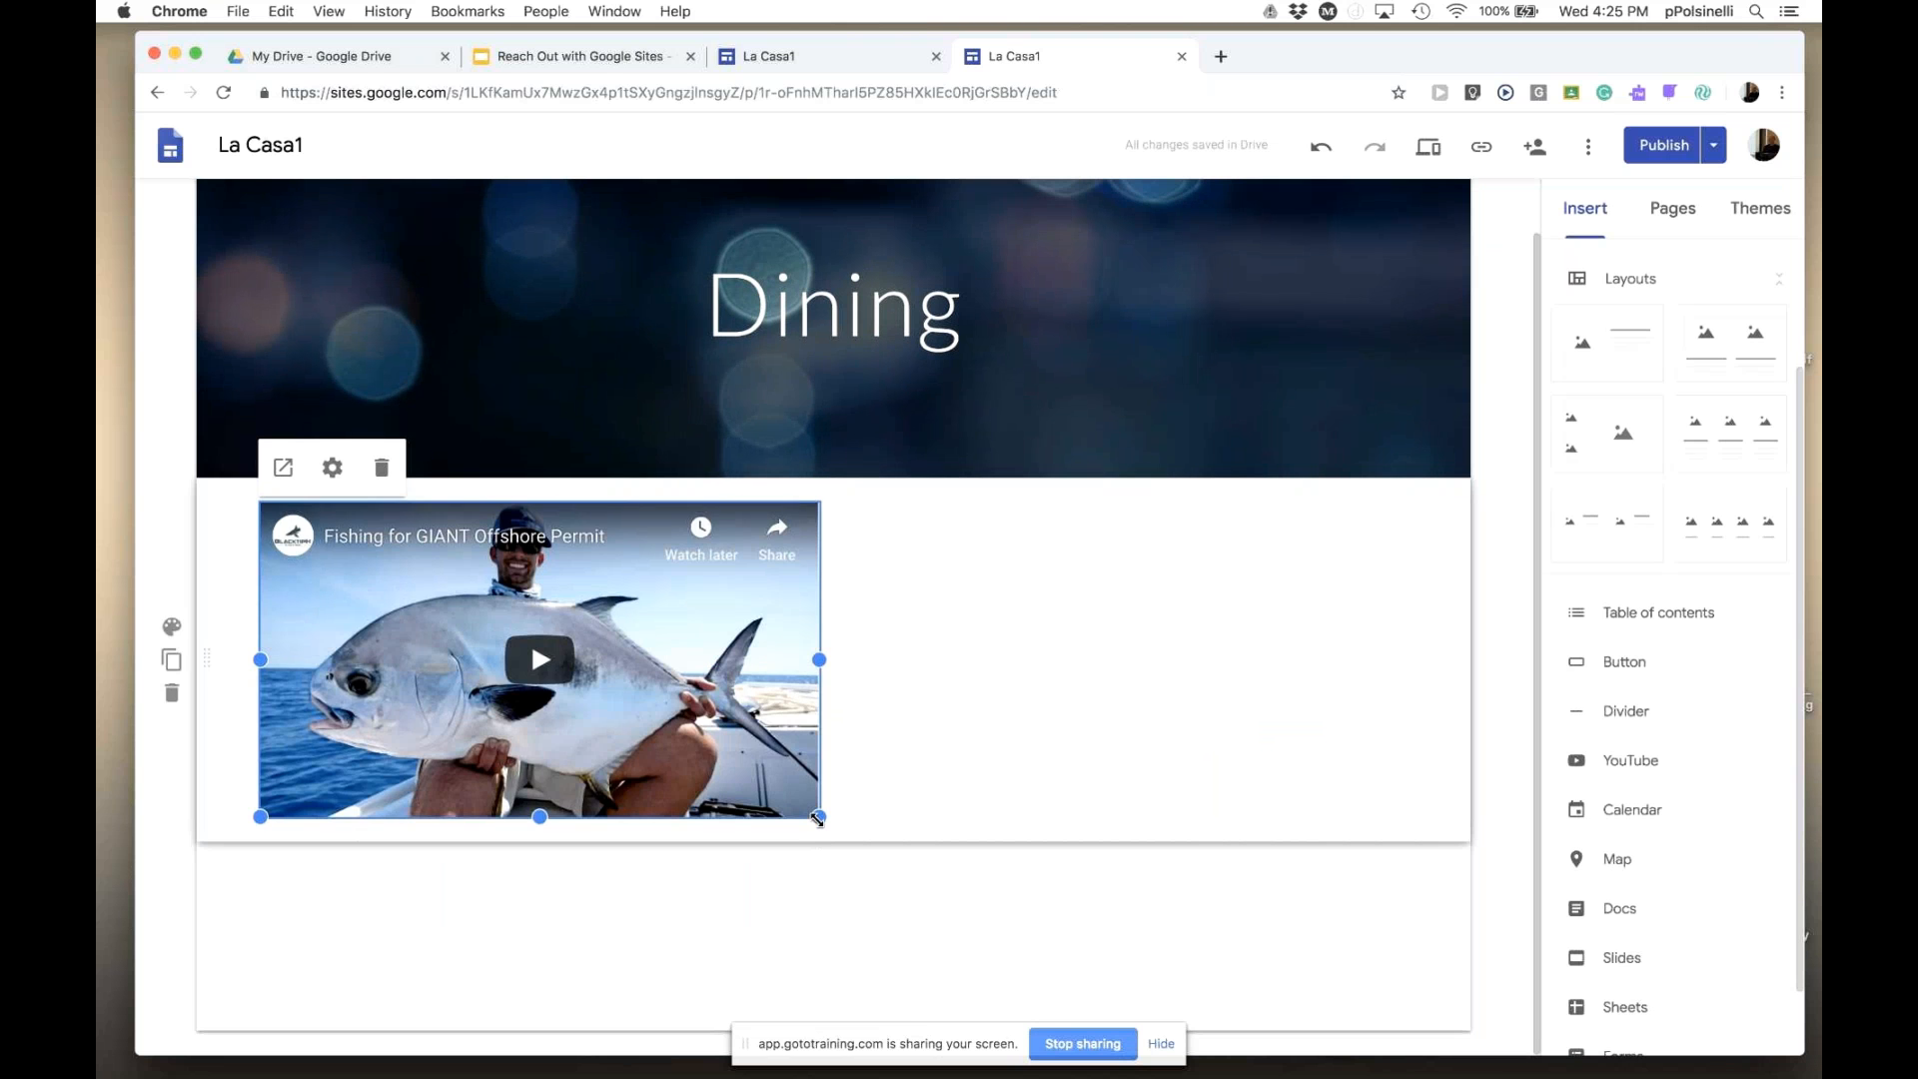
- Enlarge the fishing video to about half the page width, then open a new browser tab
{"action": "left_click_drag", "start_coordinate": [817, 817], "coordinate": [1015, 997]}
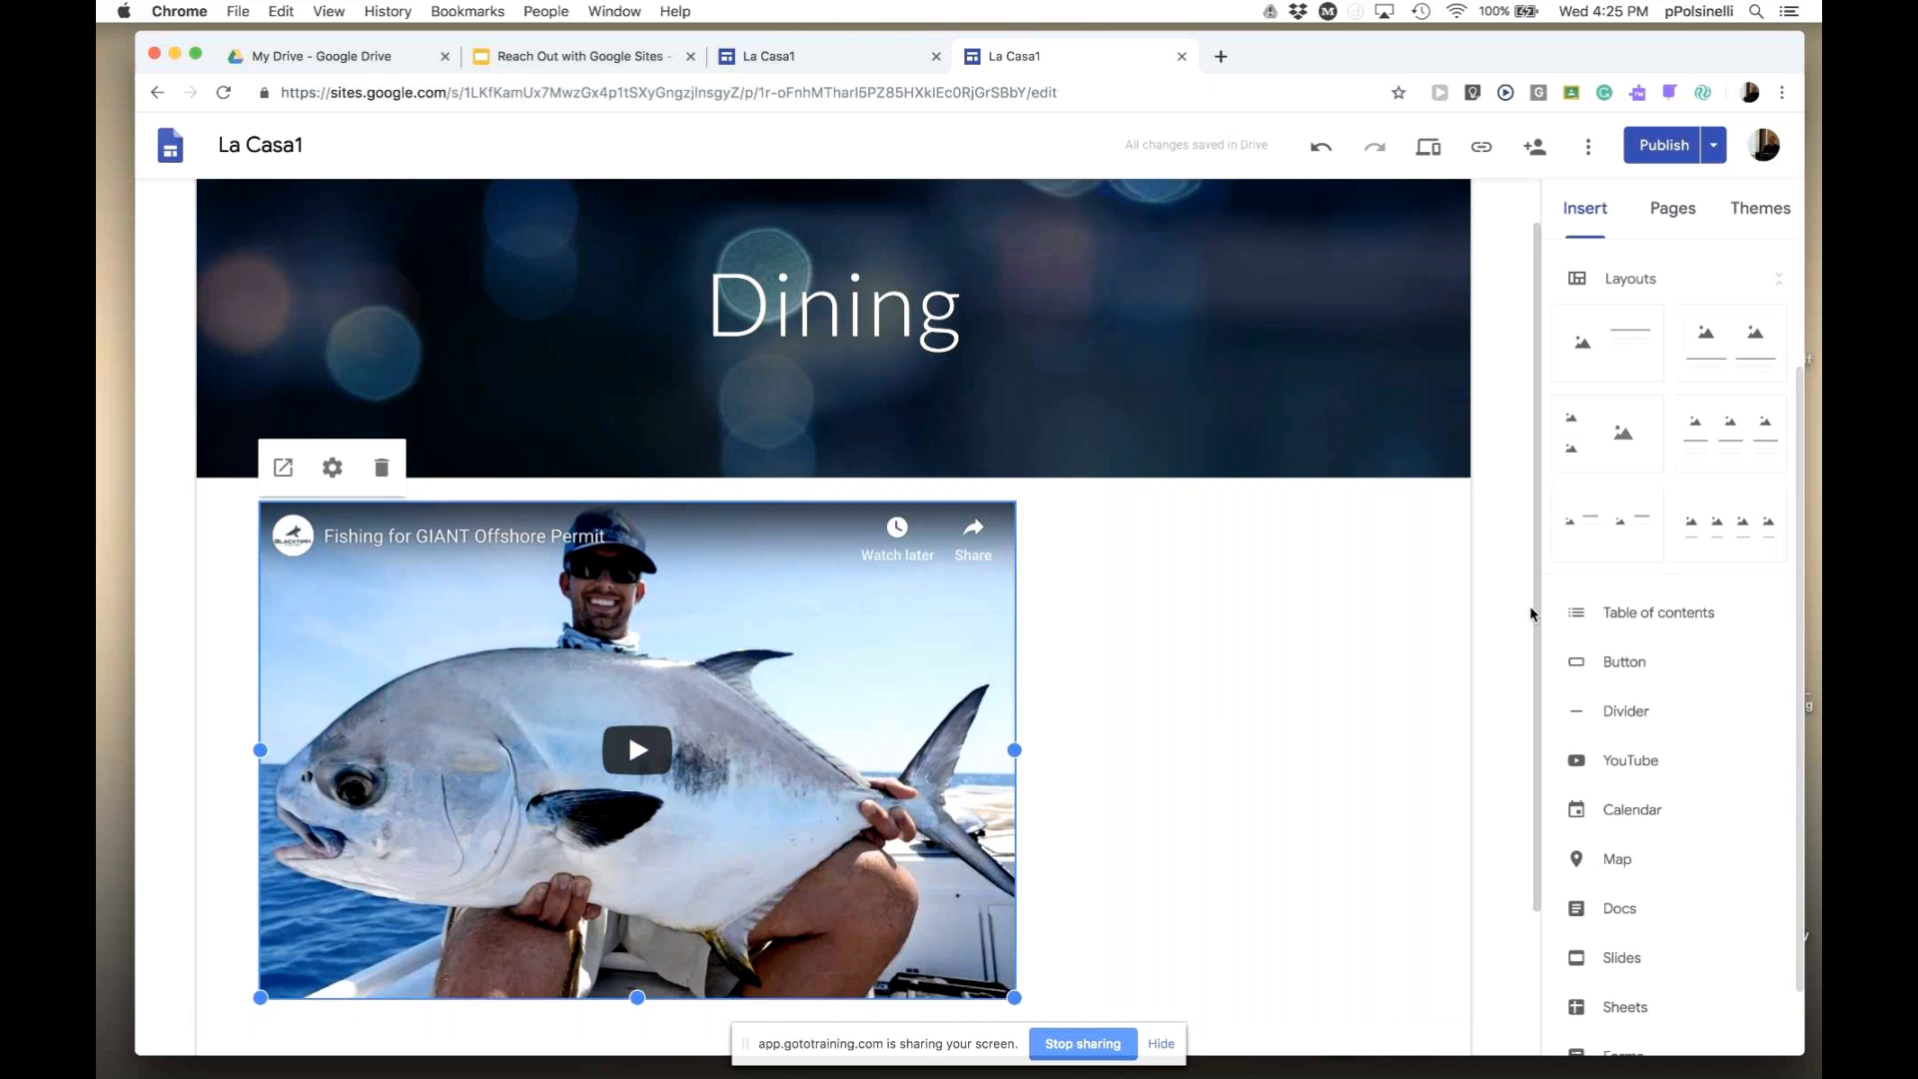
{"action": "scroll", "coordinate": [1535, 613], "scroll_direction": "up", "scroll_amount": 2}
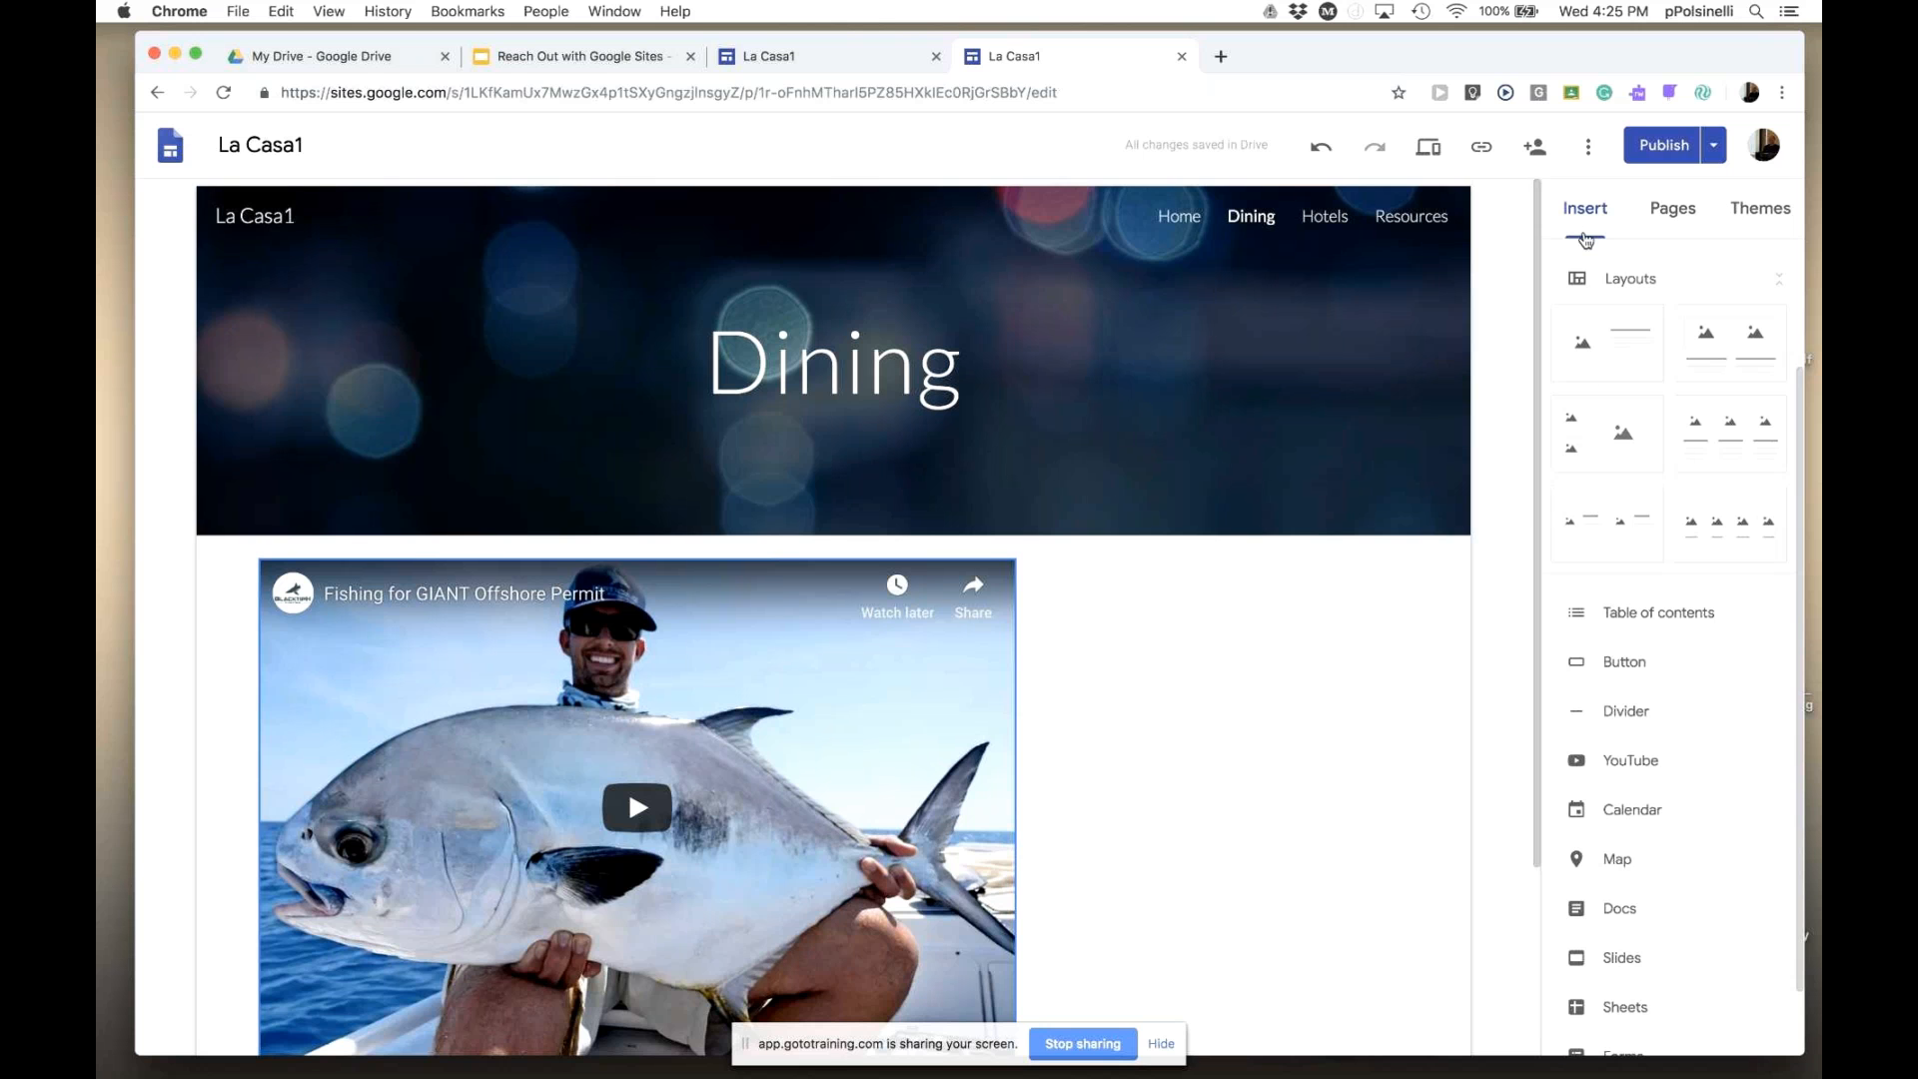
{"action": "left_click", "coordinate": [1587, 212]}
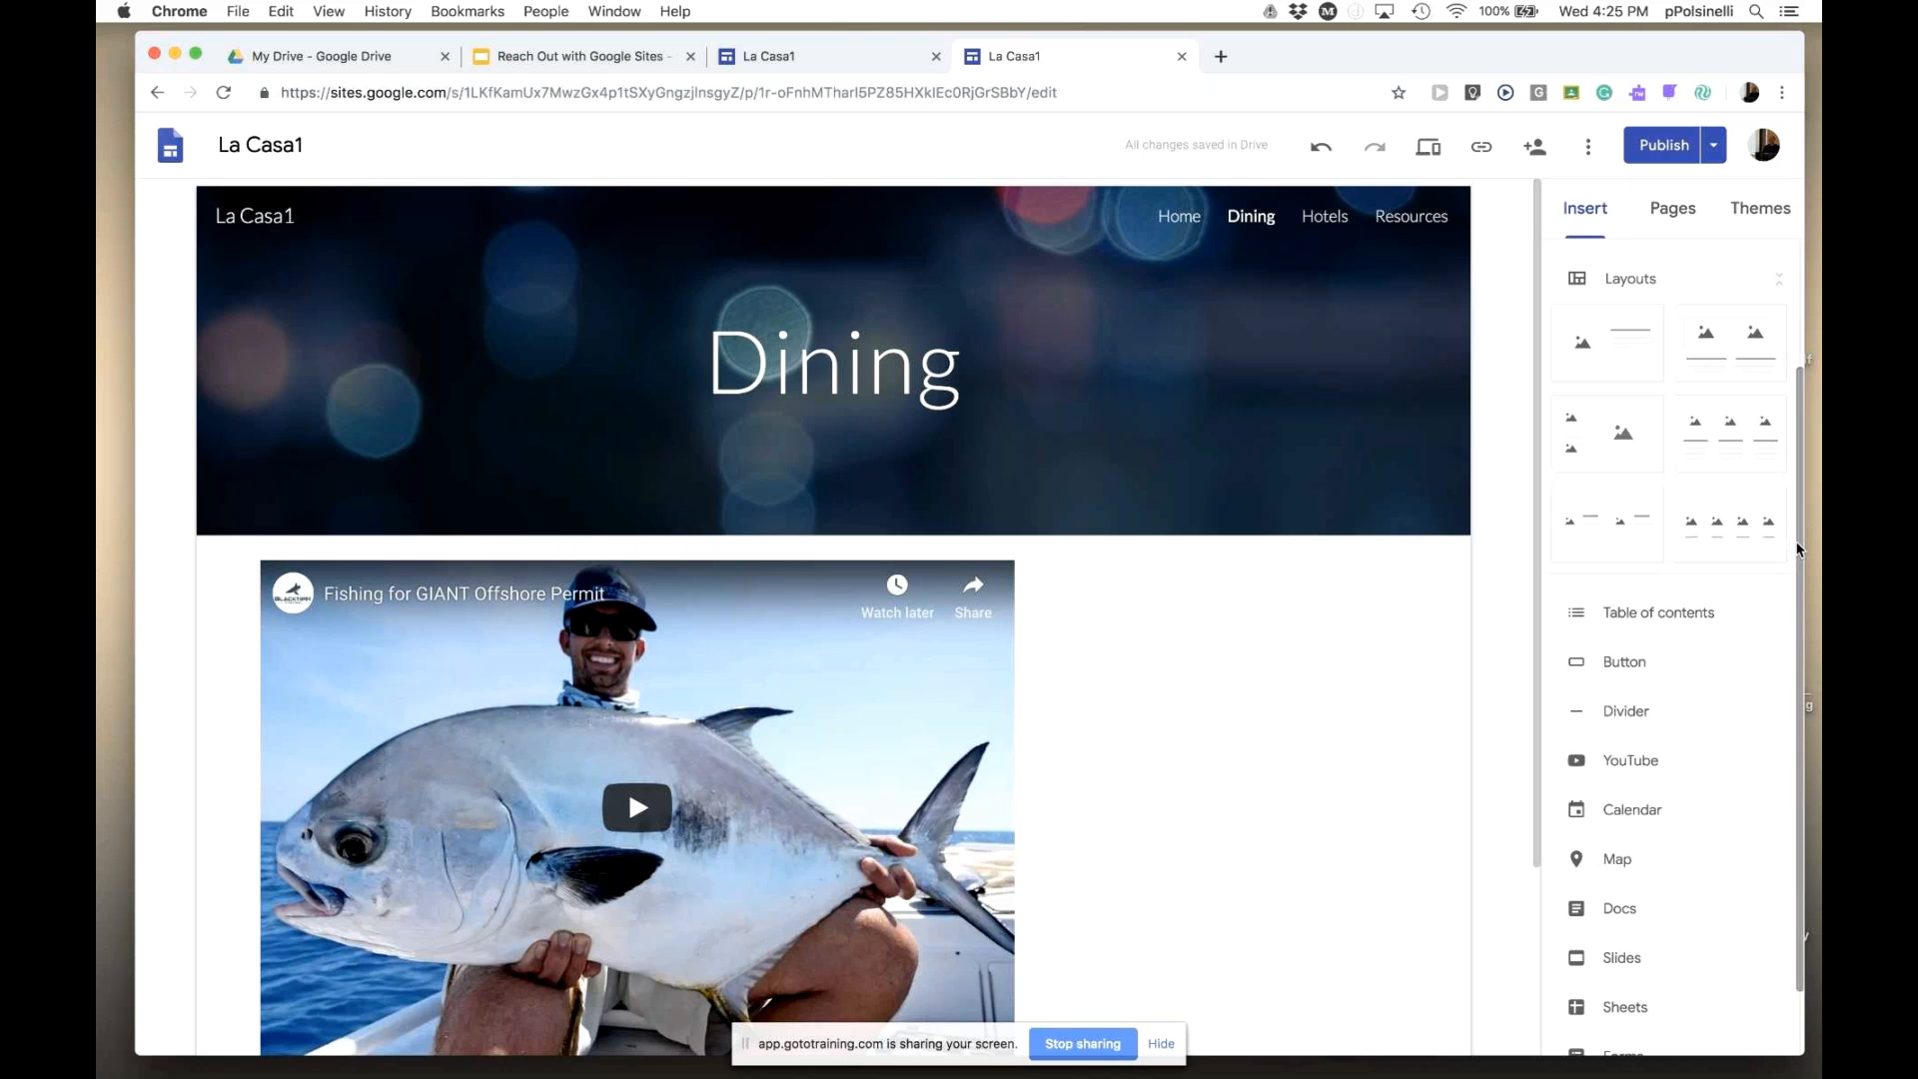
{"action": "left_click_drag", "start_coordinate": [1789, 535], "coordinate": [1794, 339]}
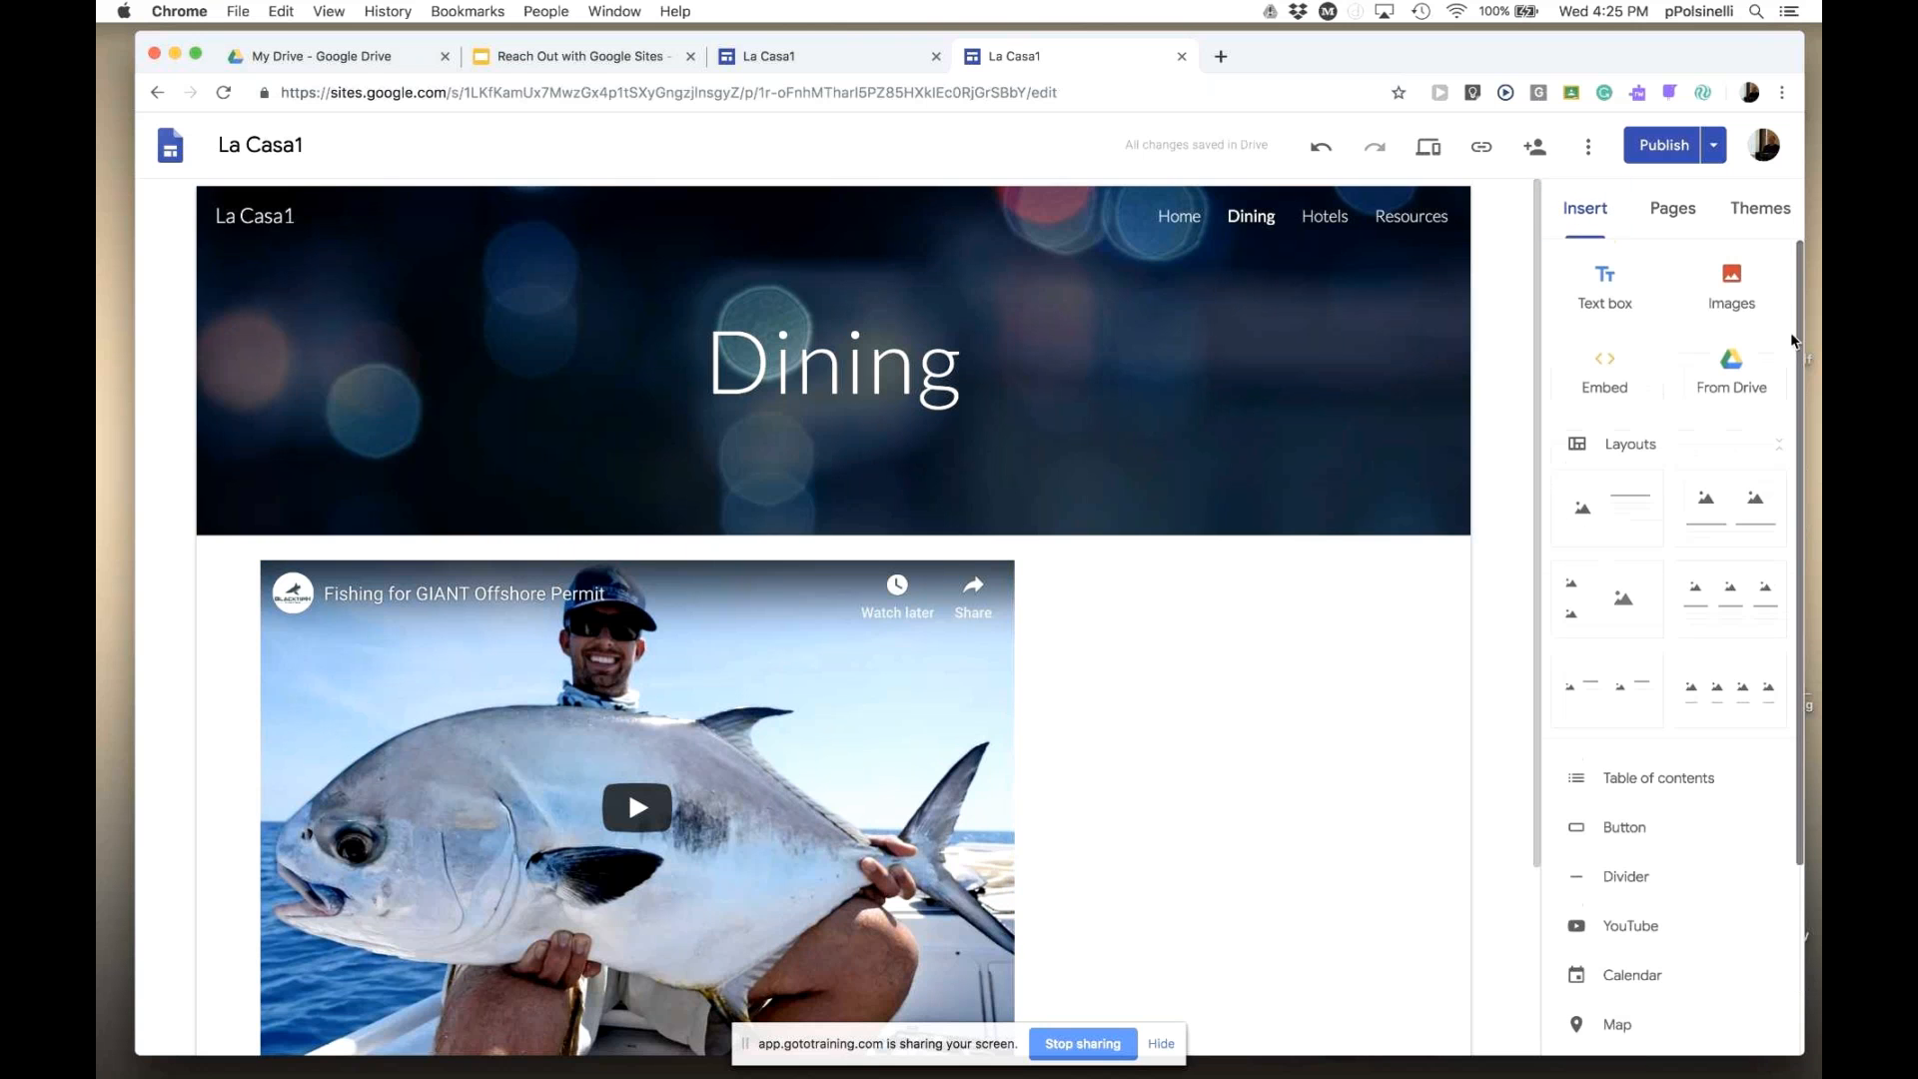
{"action": "left_click", "coordinate": [1218, 58]}
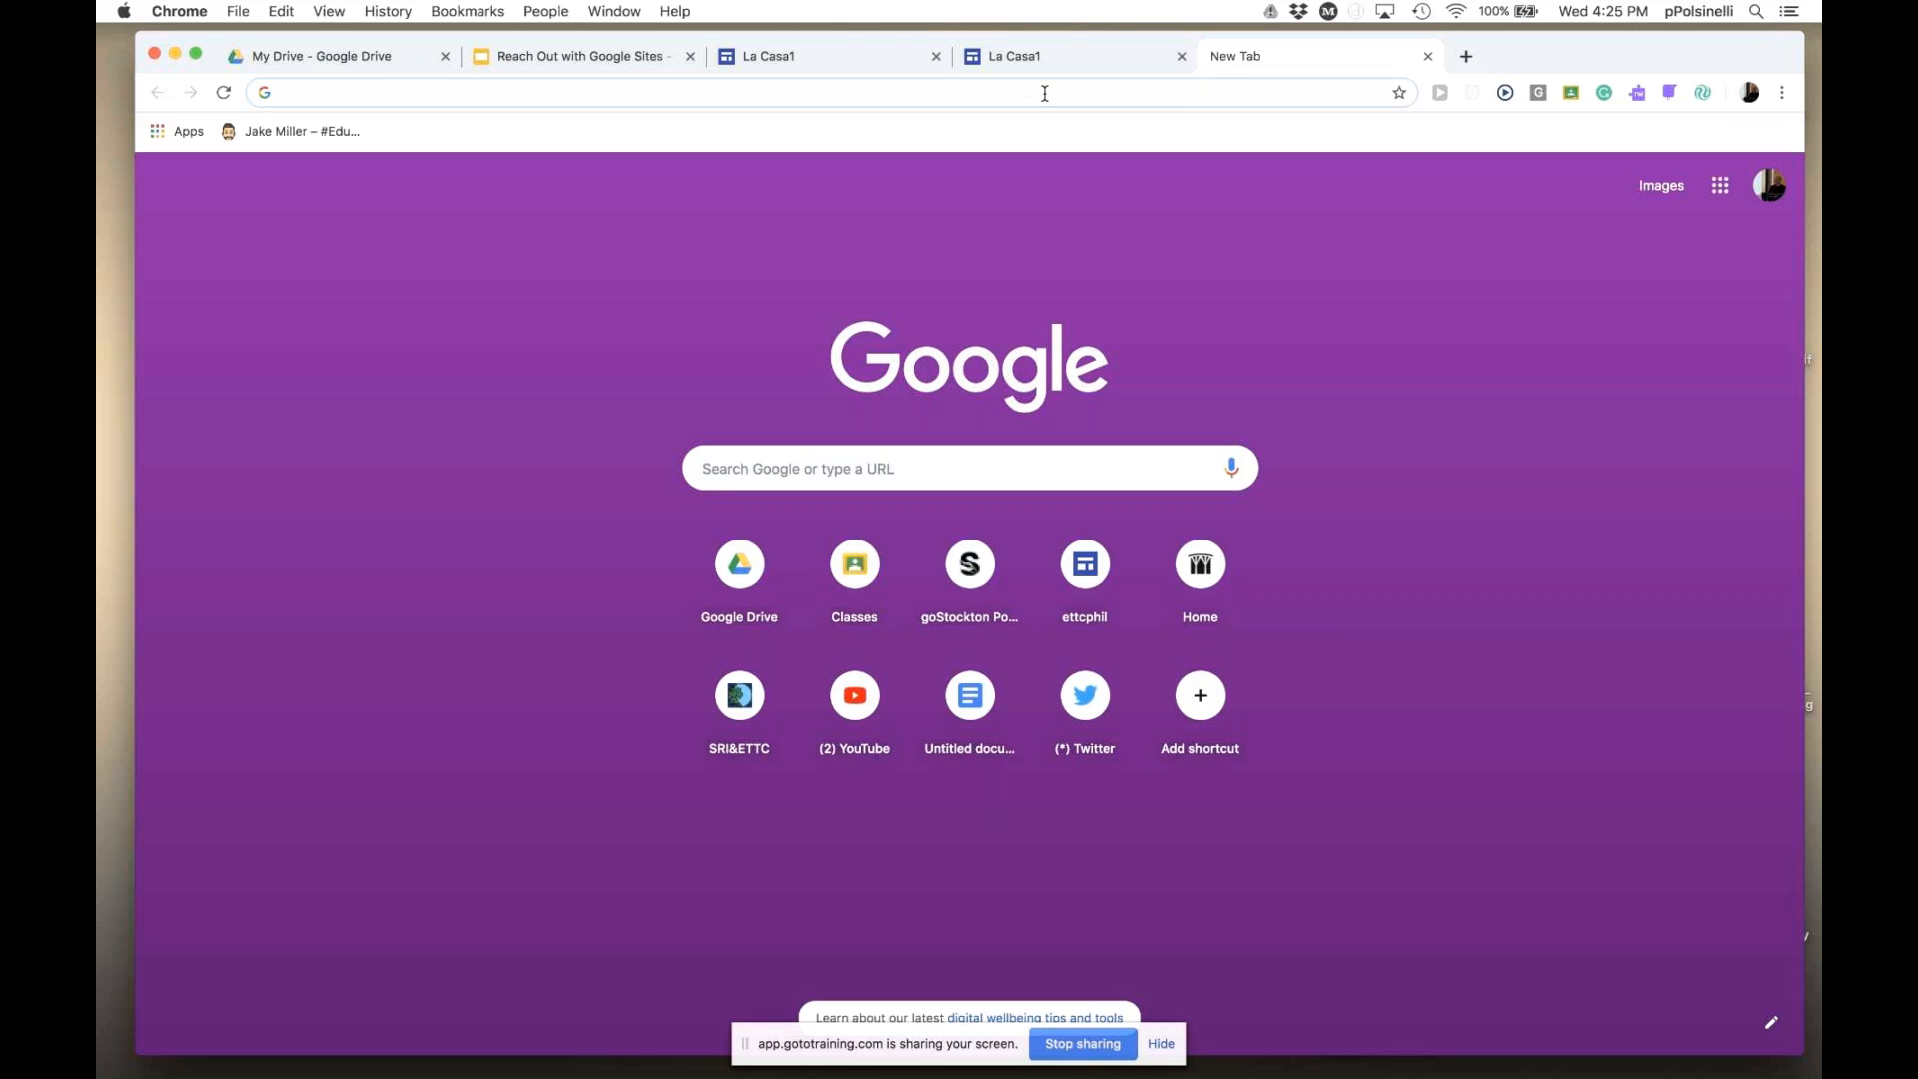
- Open and pause the Trevor Horn 'Owner of a Lonely Heart' breakdown on YouTube, selecting its URL
{"action": "type", "text": "yout"}
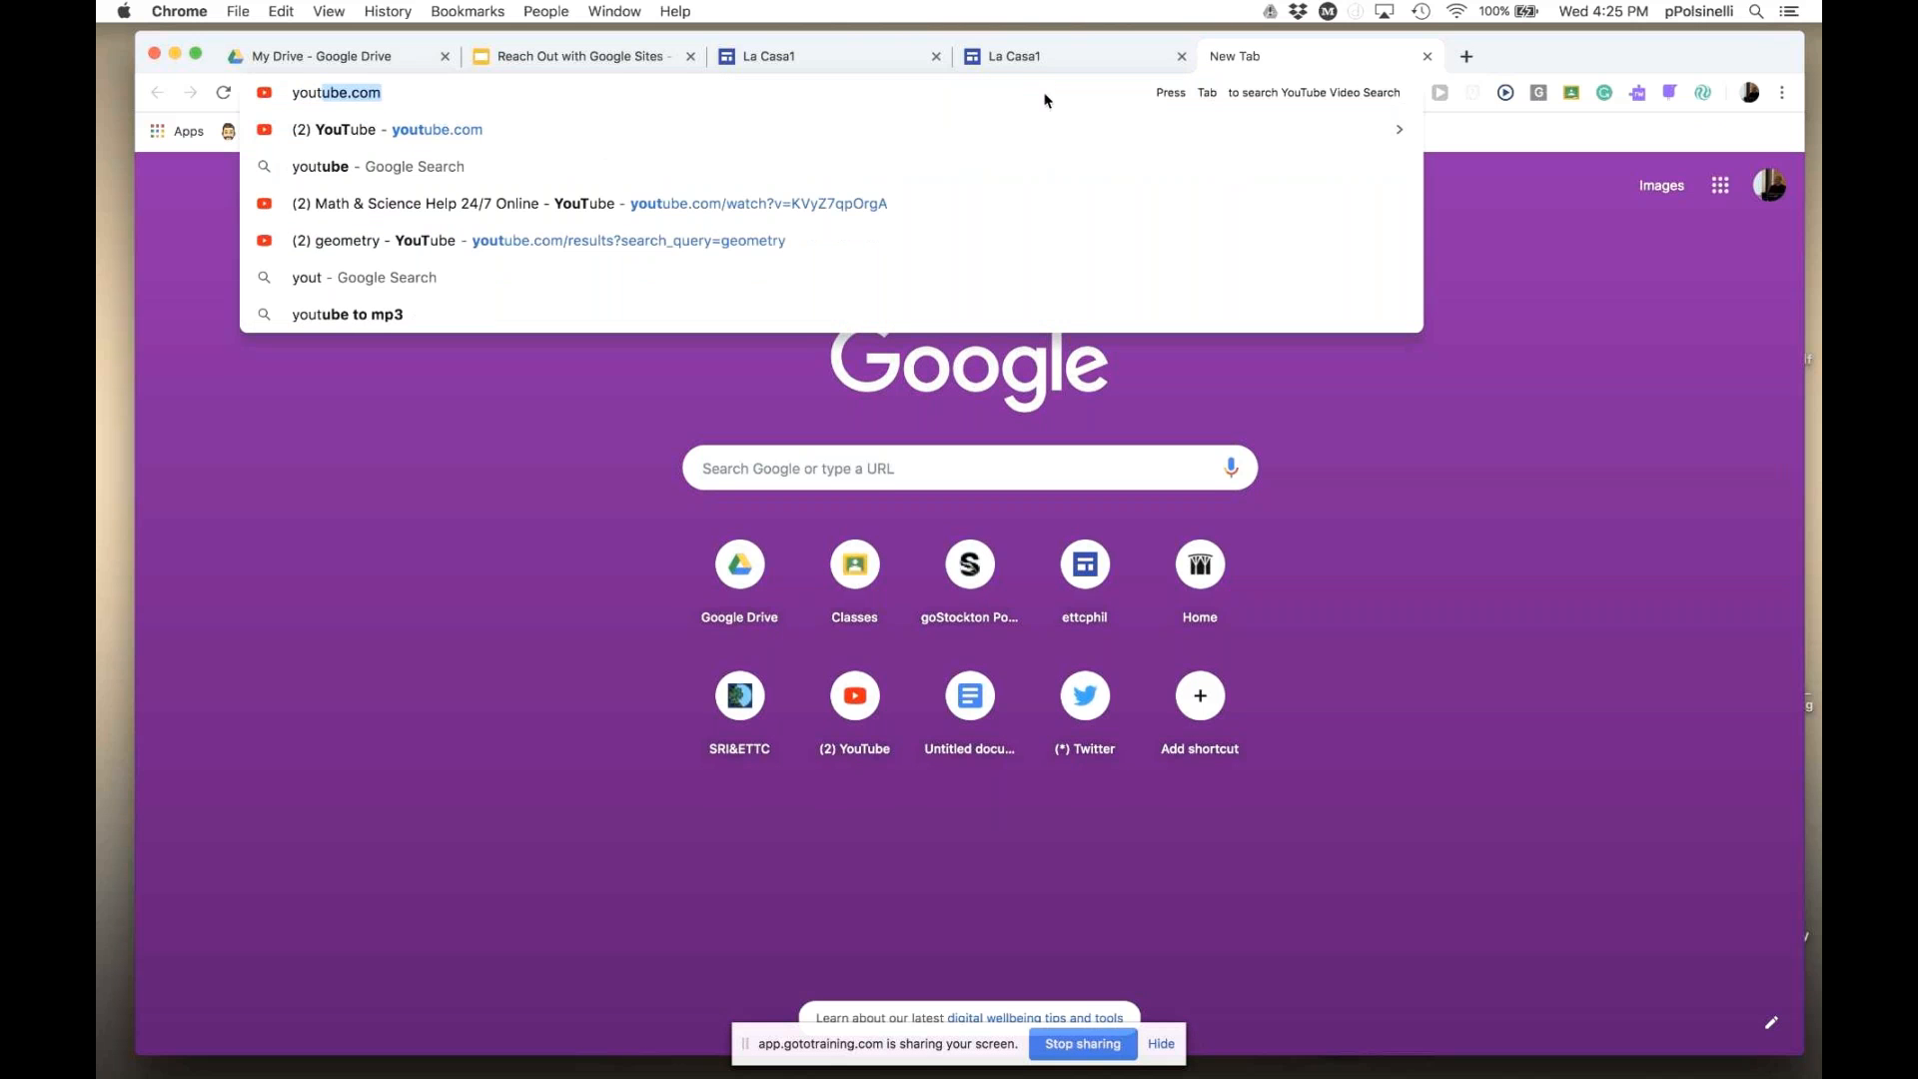
{"action": "key", "text": "Return"}
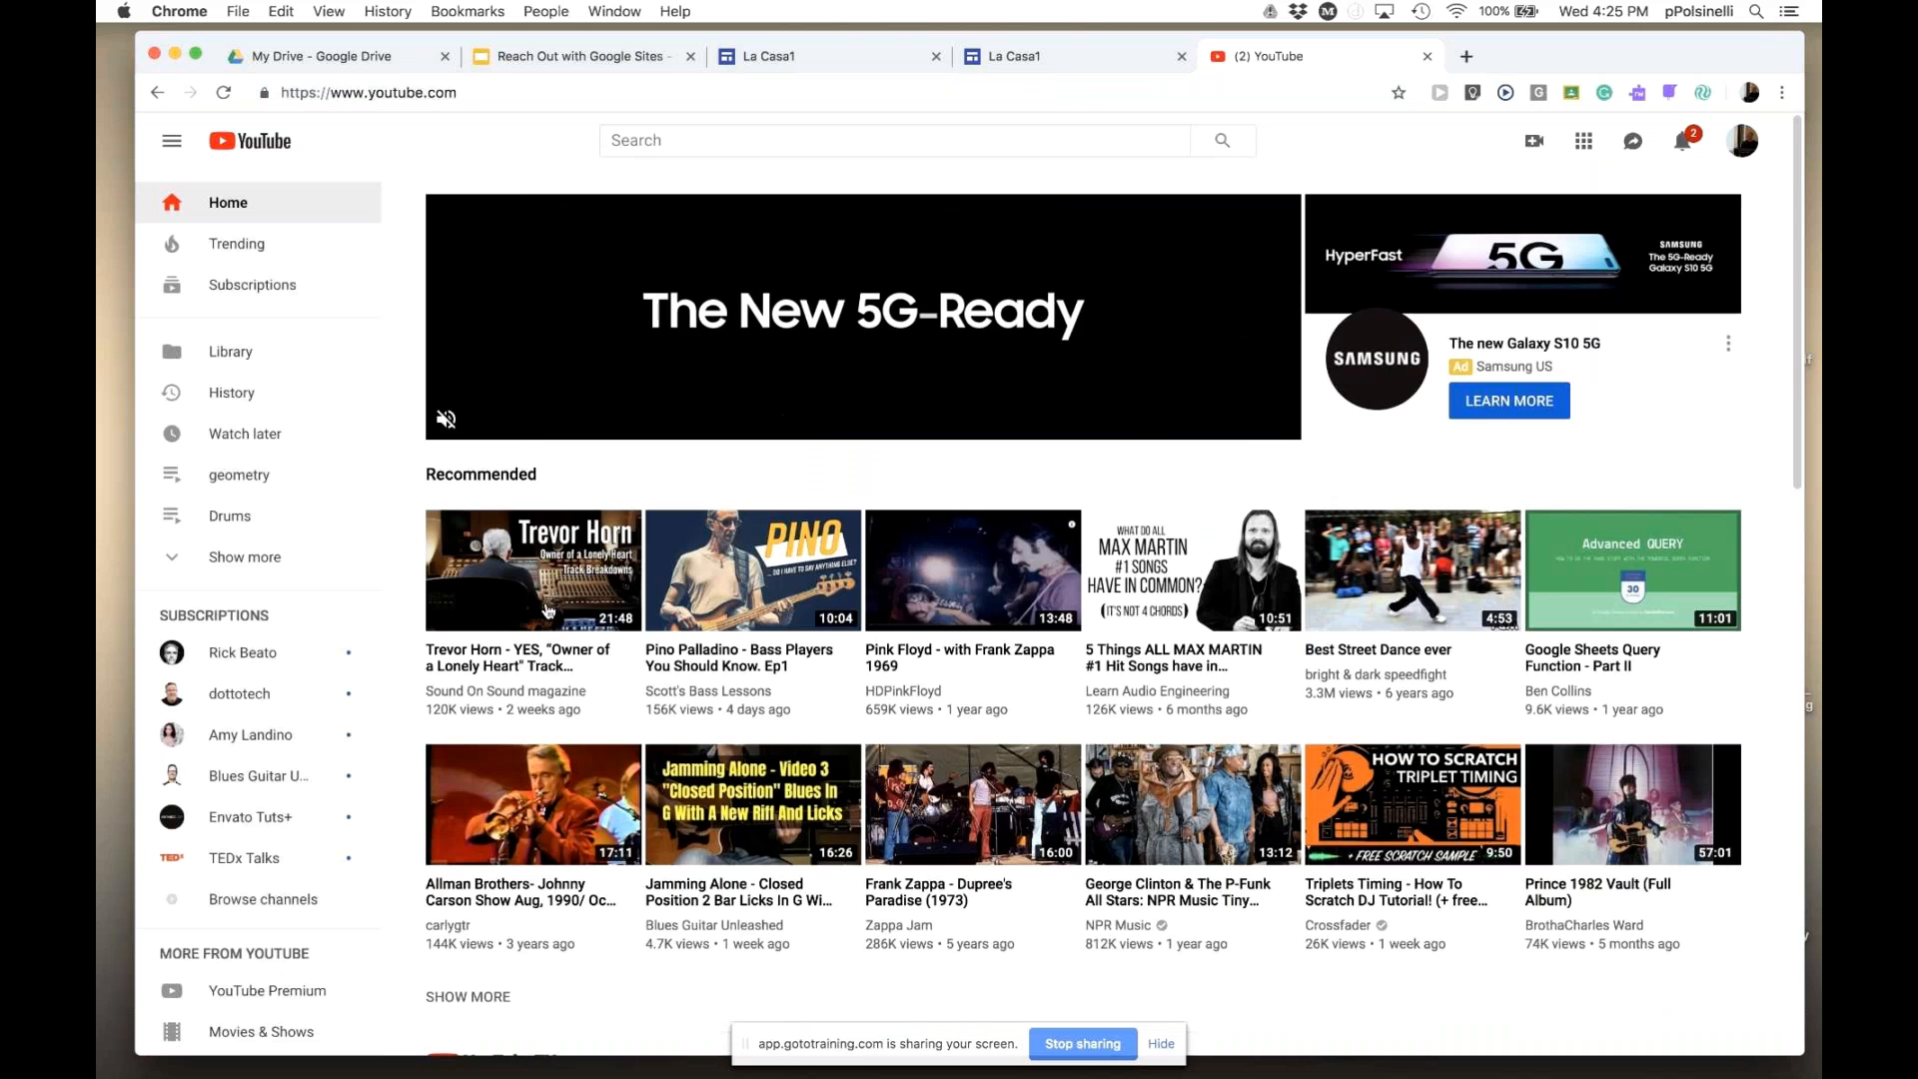
{"action": "scroll", "coordinate": [799, 519], "scroll_direction": "down", "scroll_amount": 3}
{"action": "left_click", "coordinate": [502, 592]}
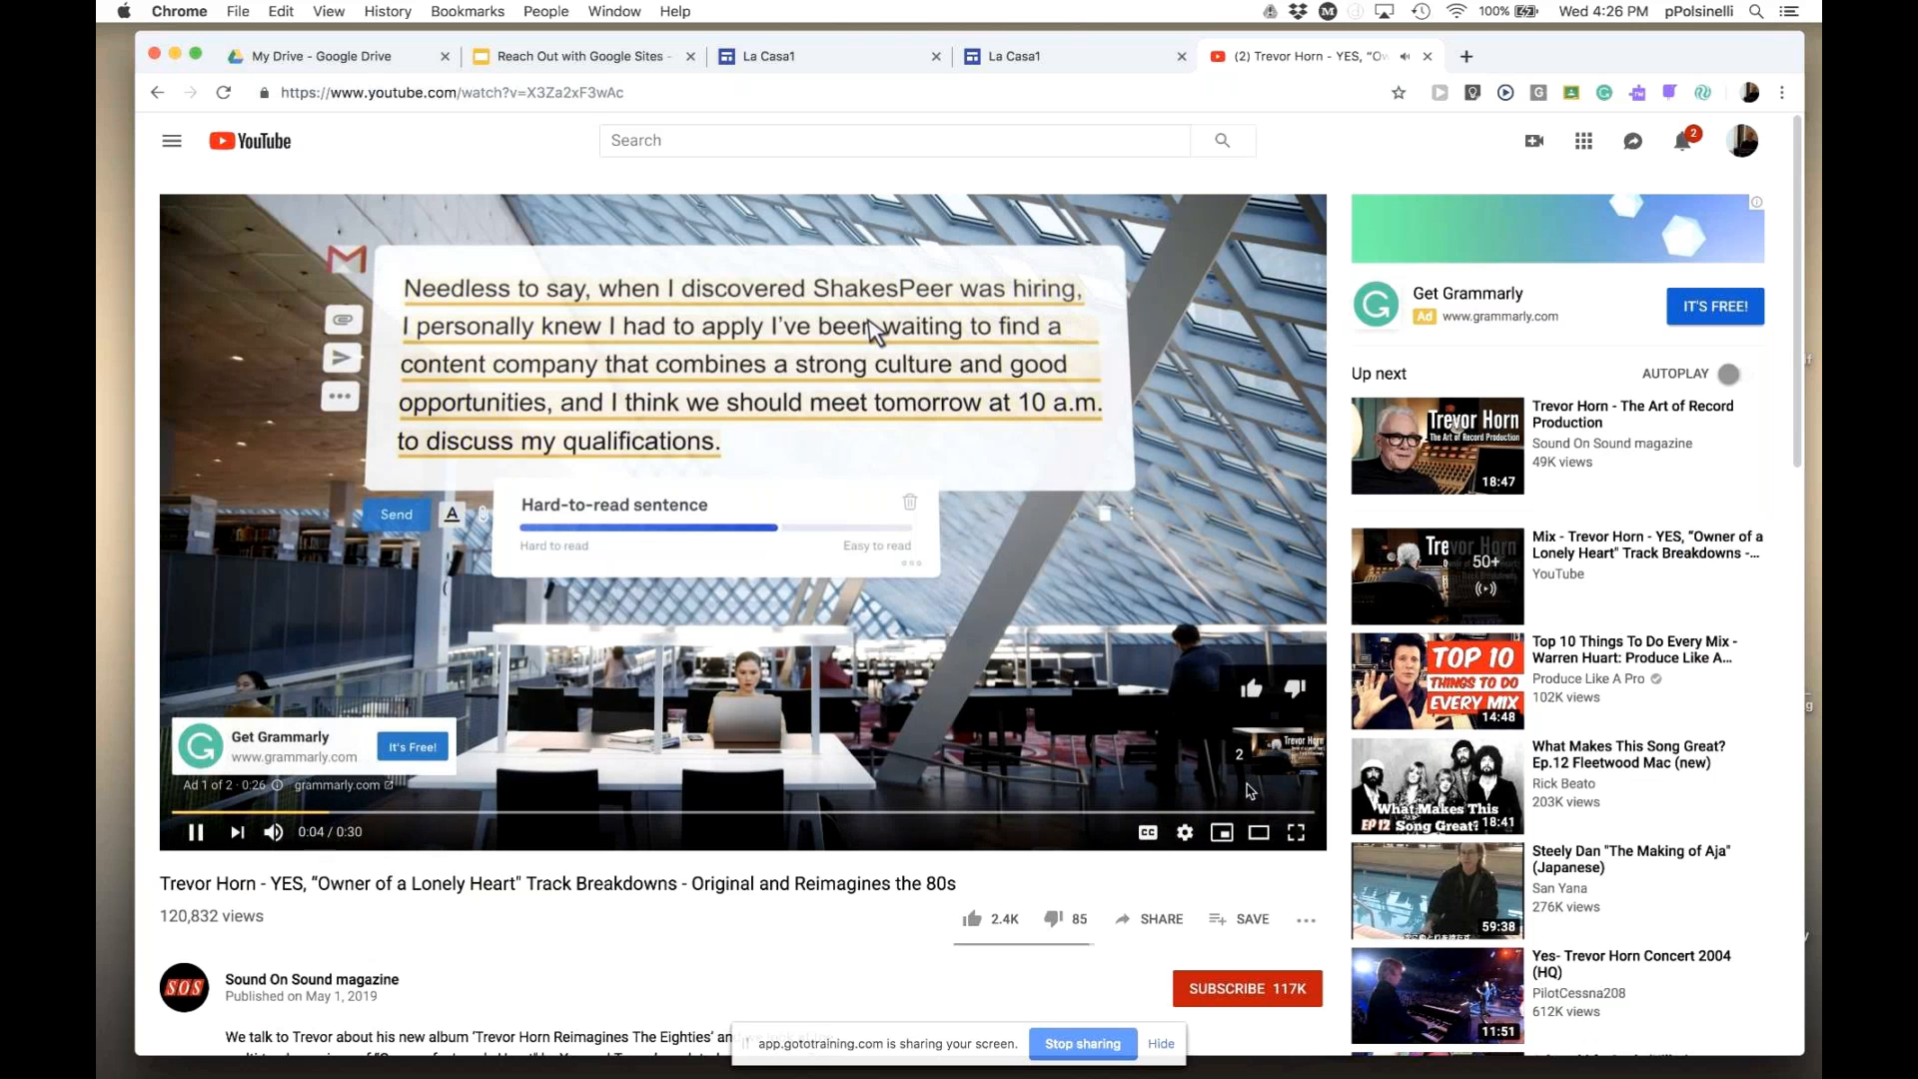
{"action": "left_click", "coordinate": [1257, 757]}
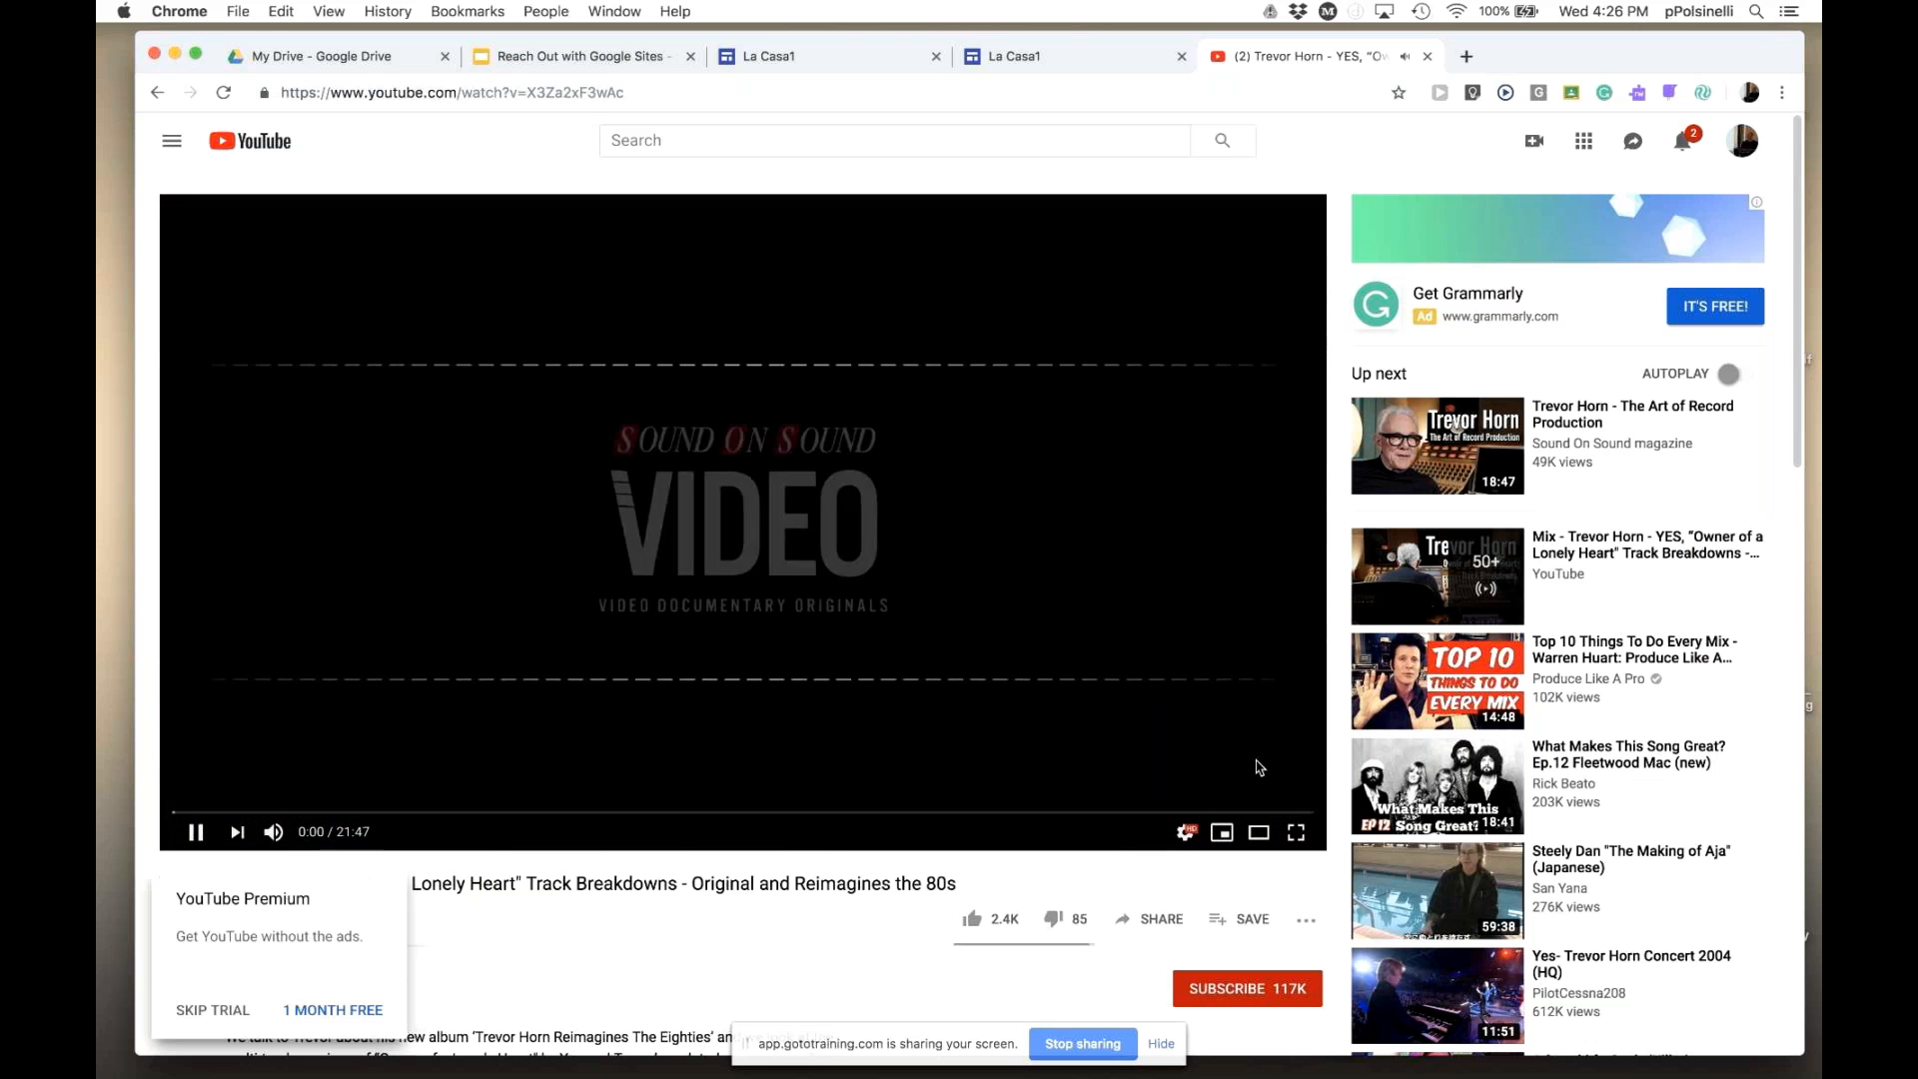
{"action": "left_click", "coordinate": [198, 835]}
{"action": "left_click", "coordinate": [643, 91]}
{"action": "key", "text": "super+c"}
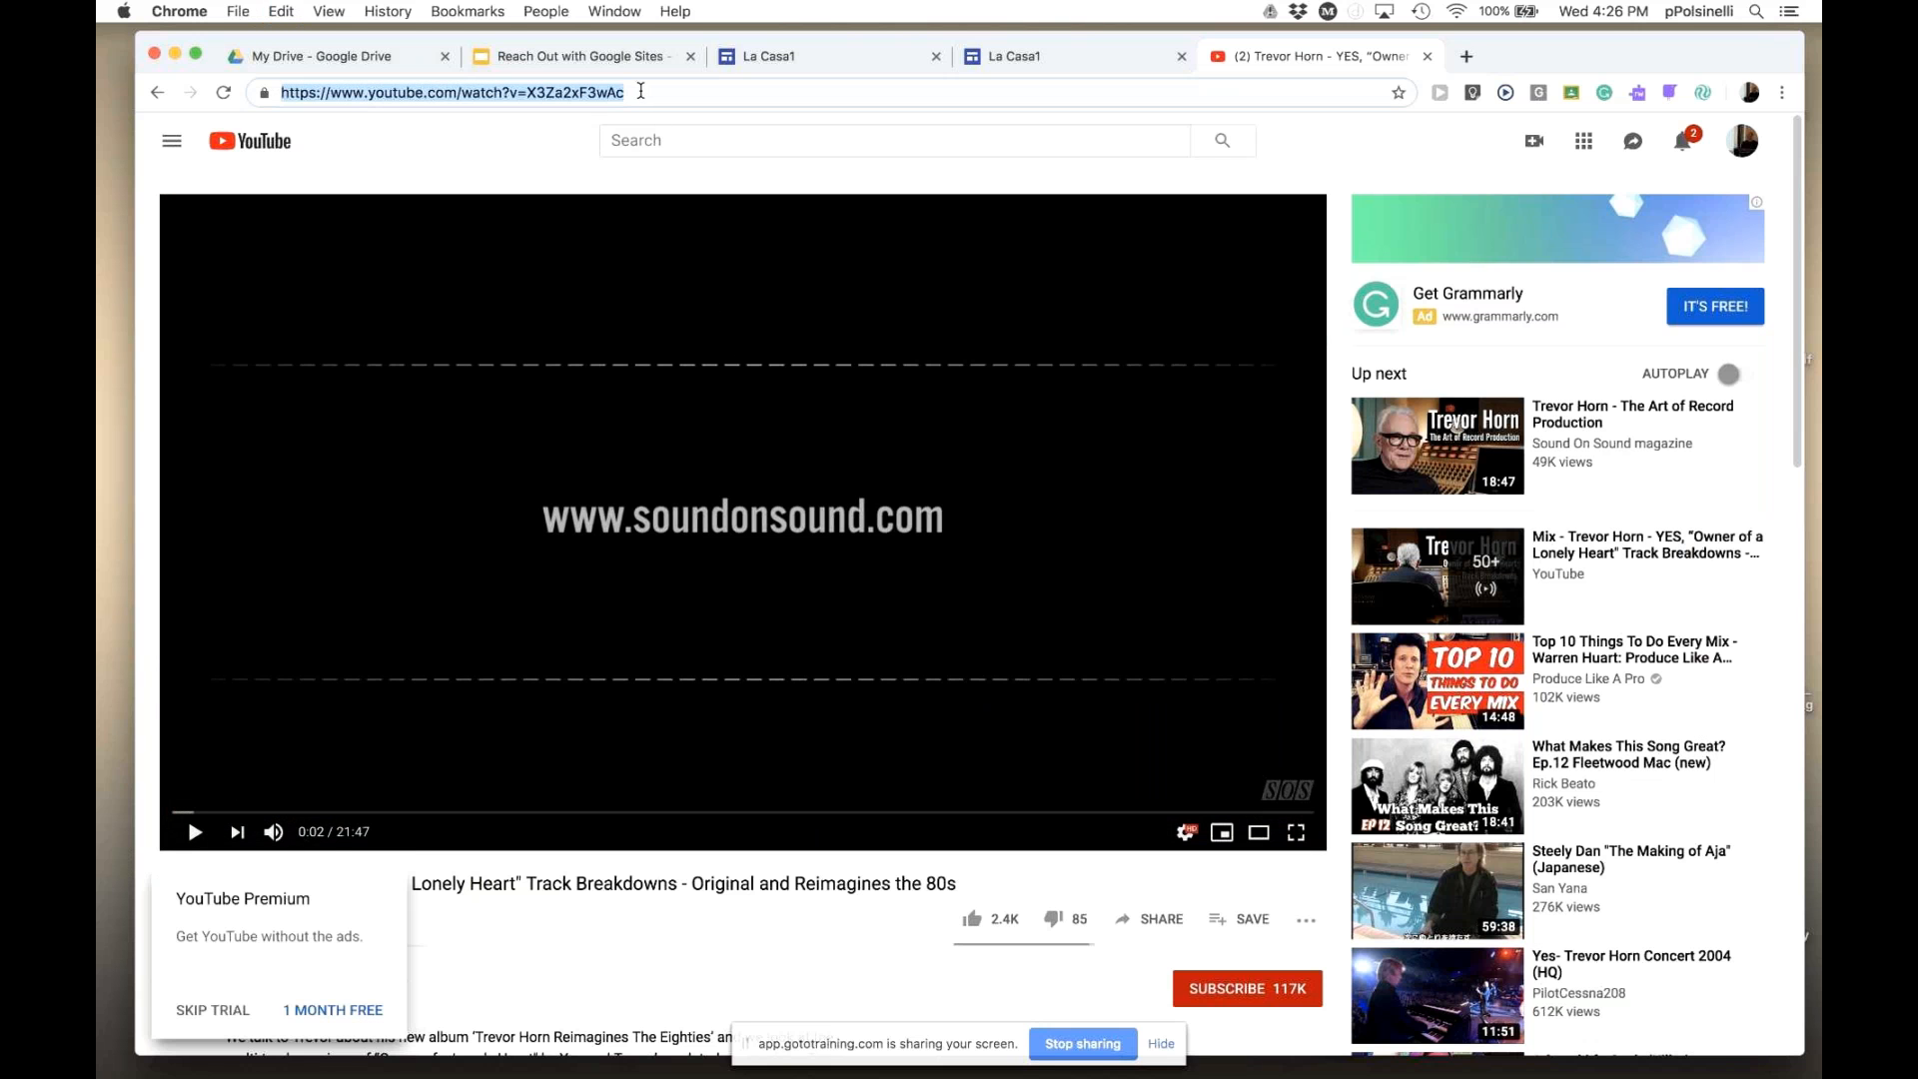
{"action": "left_click", "coordinate": [1092, 60]}
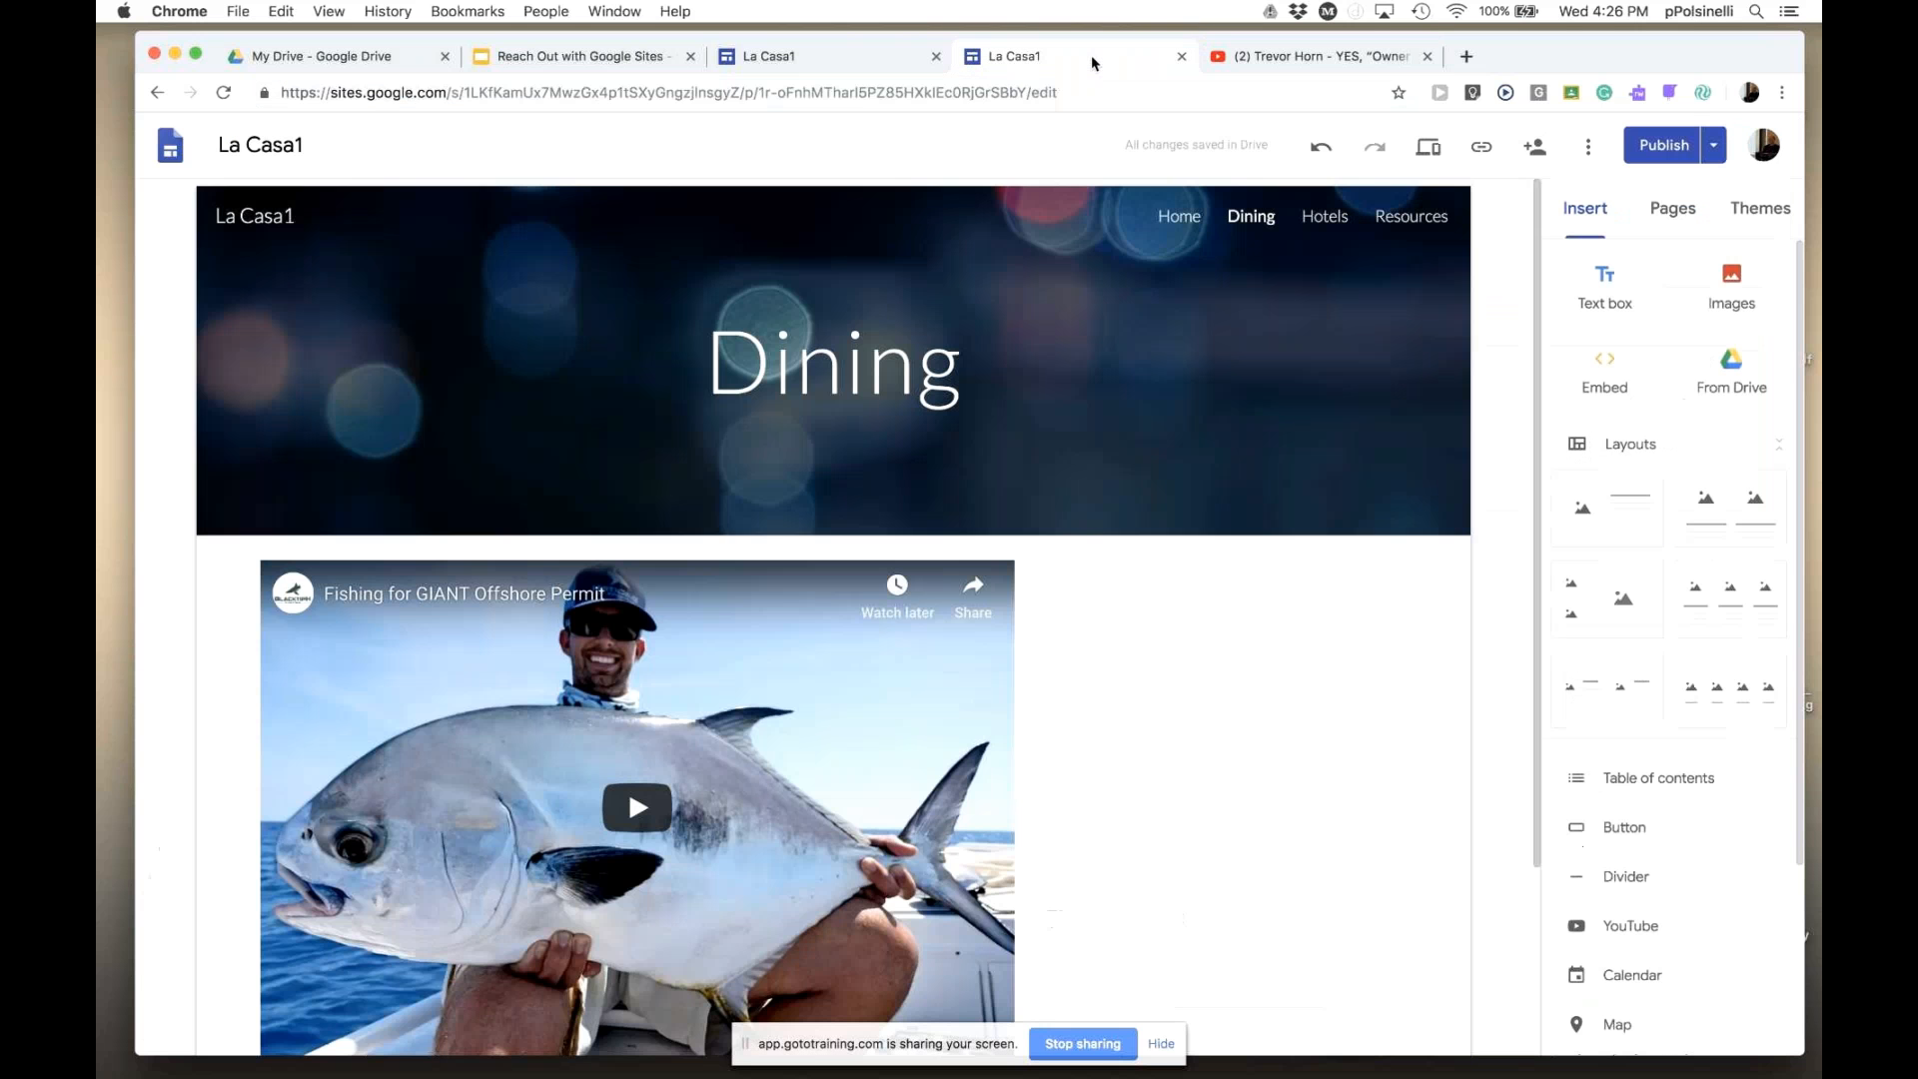
- Delete the fishing video, try embedding the Trevor Horn URL, and reload the editor after it crashes
{"action": "left_click", "coordinate": [897, 763]}
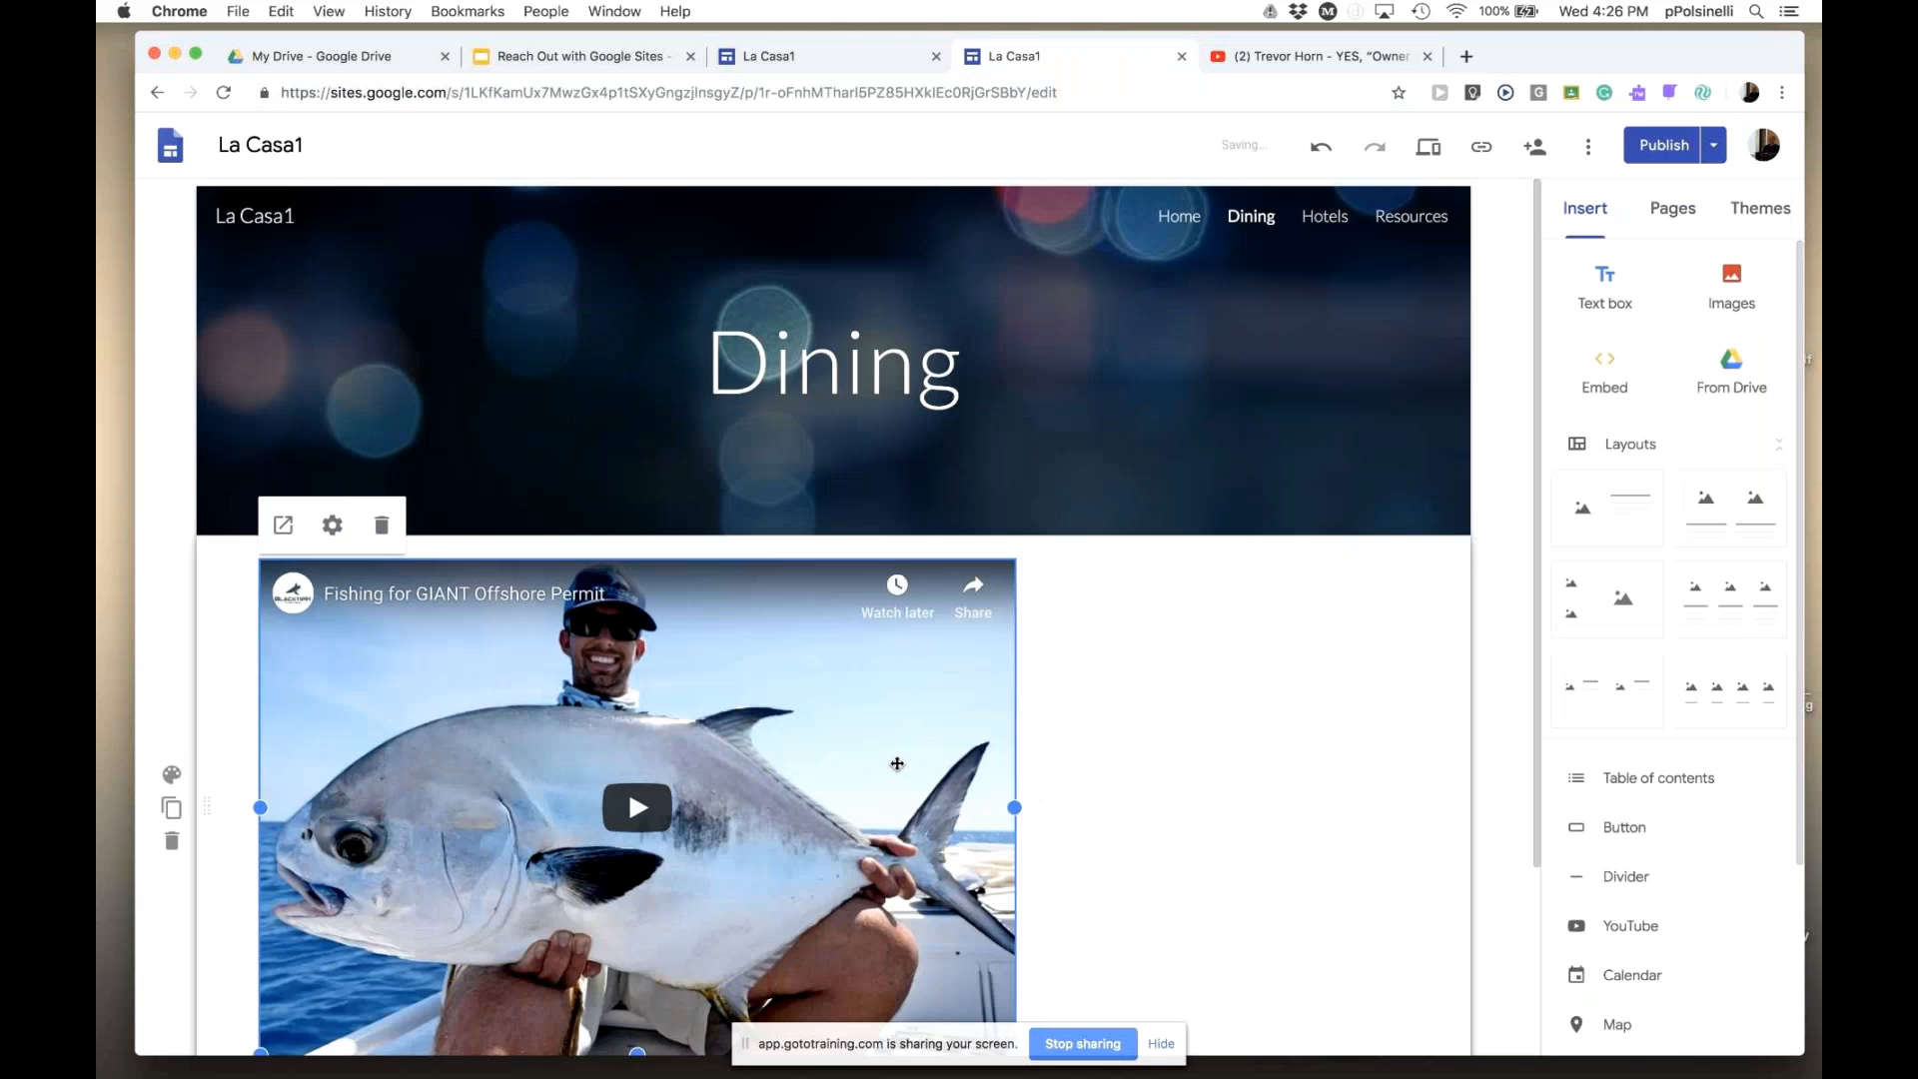
{"action": "key", "text": "Delete"}
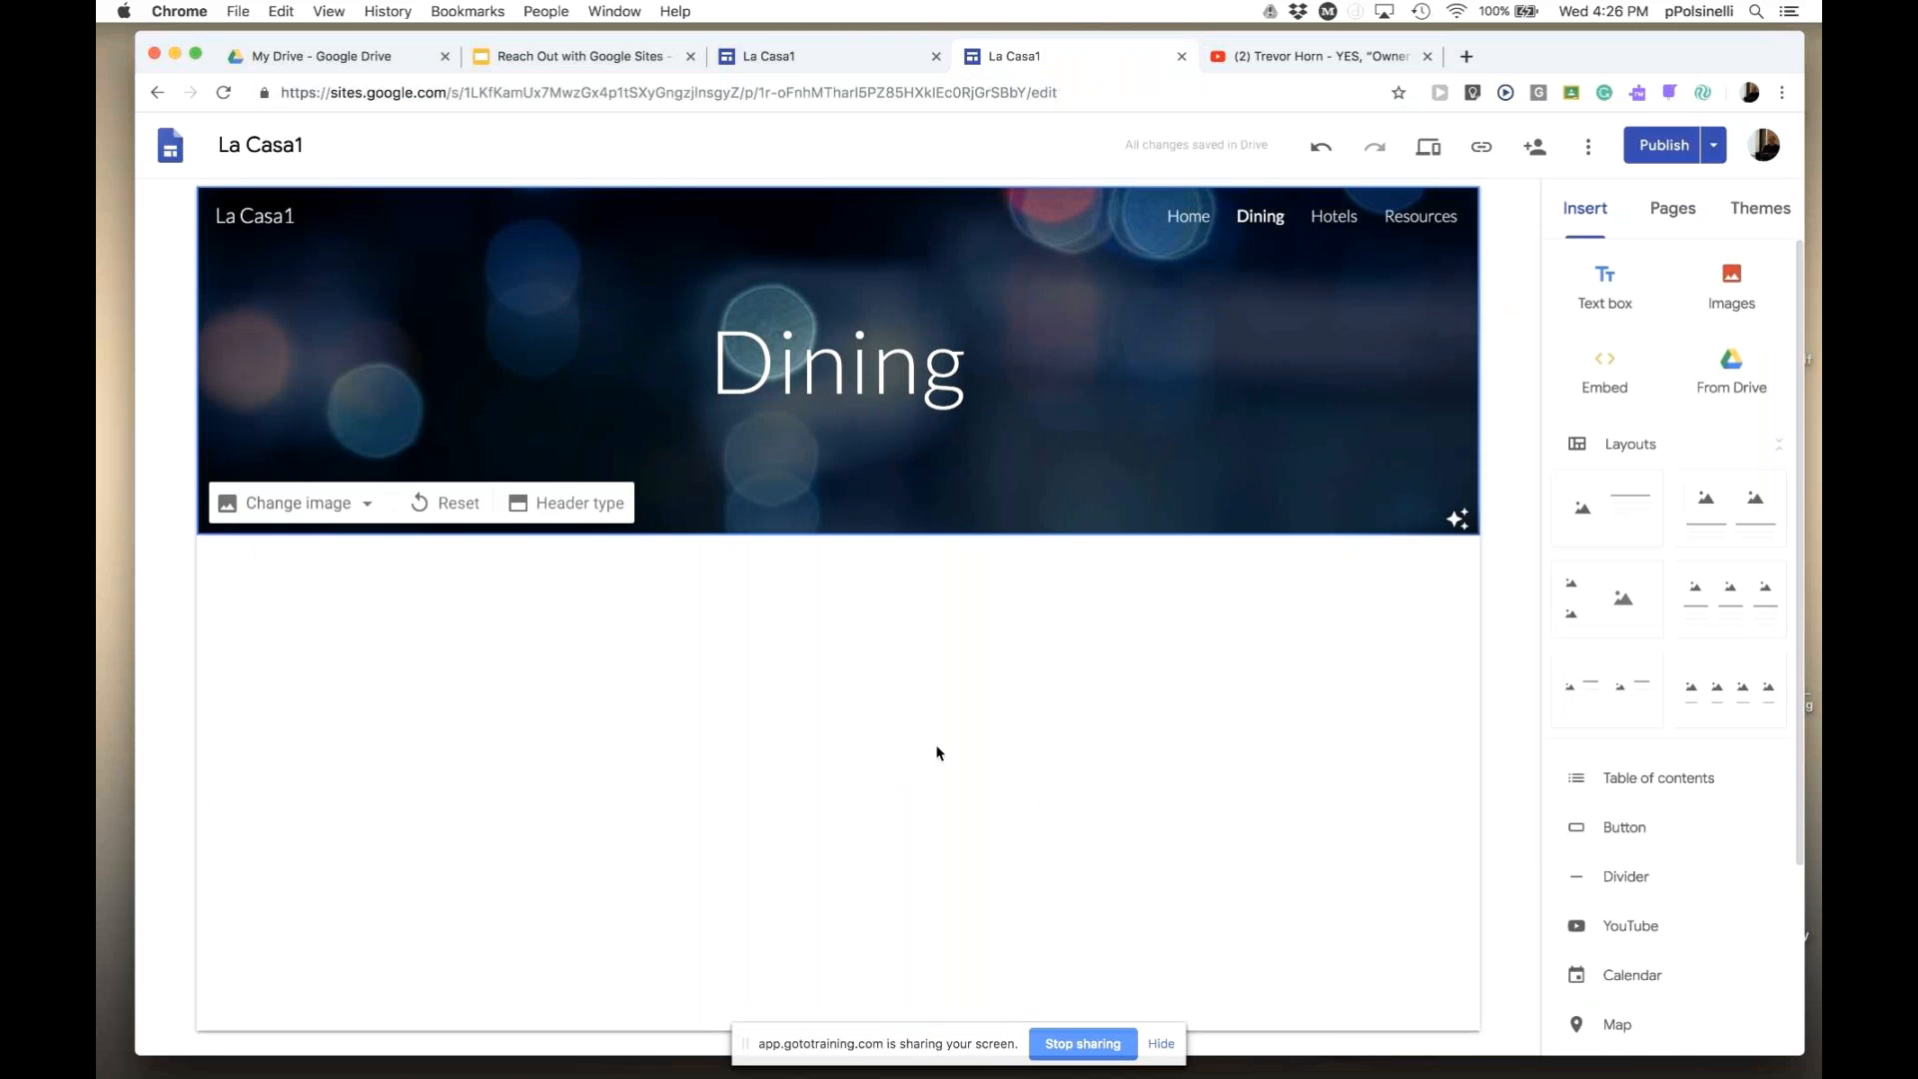
{"action": "left_click", "coordinate": [1605, 378]}
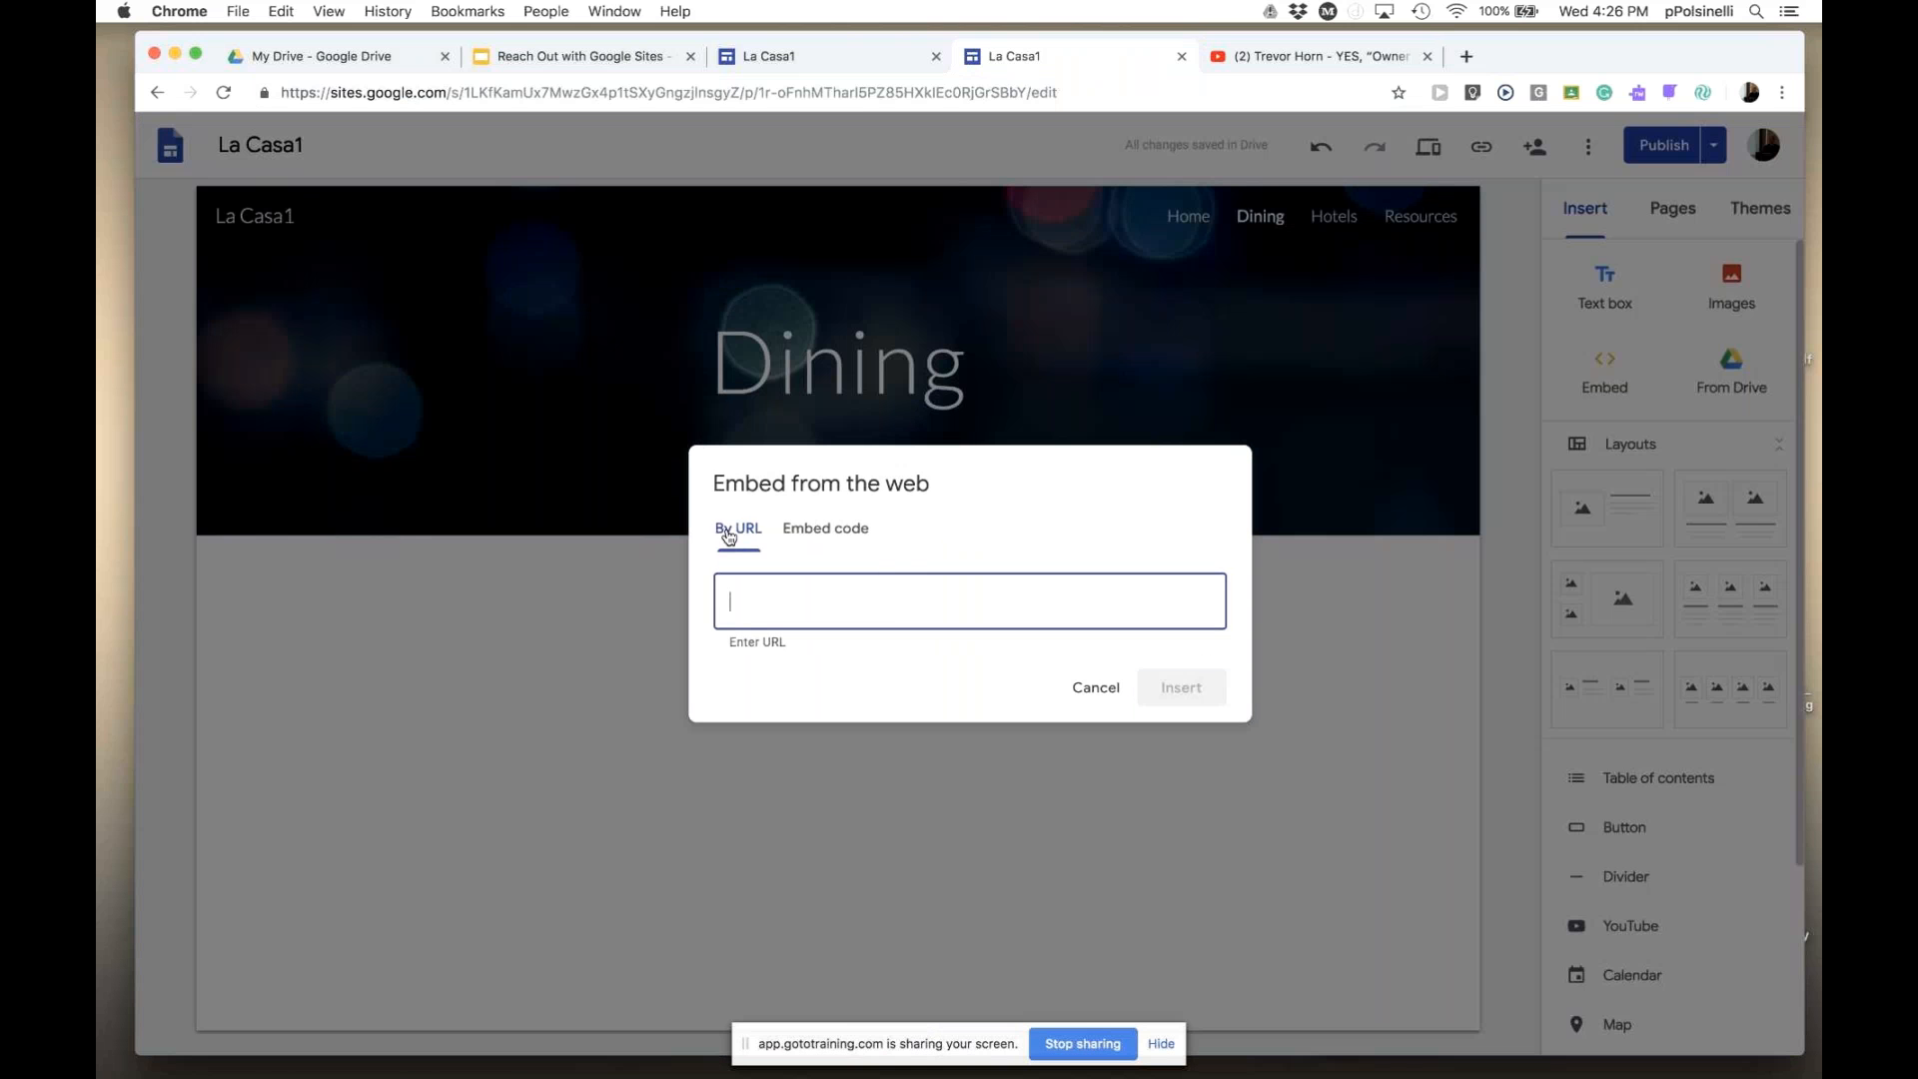
{"action": "left_click", "coordinate": [839, 535]}
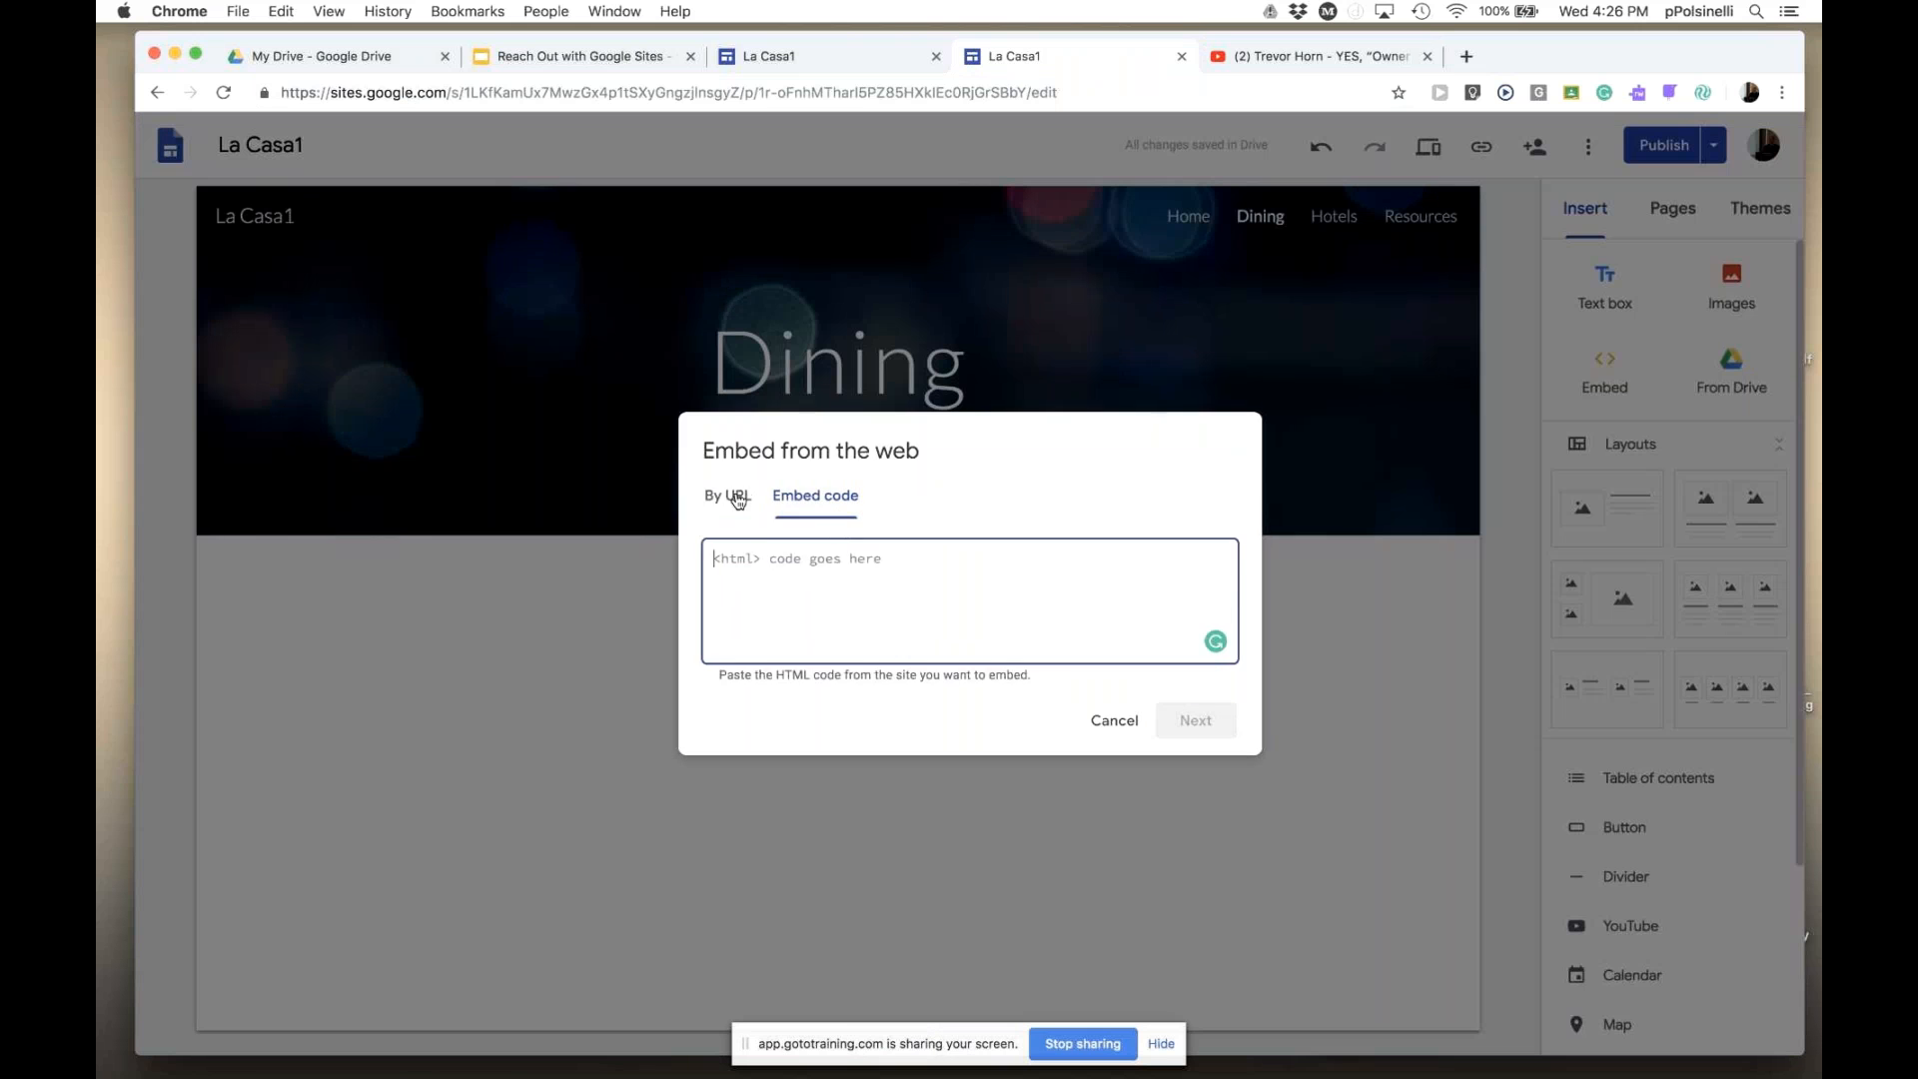
{"action": "left_click", "coordinate": [738, 523]}
{"action": "key", "text": "super+v"}
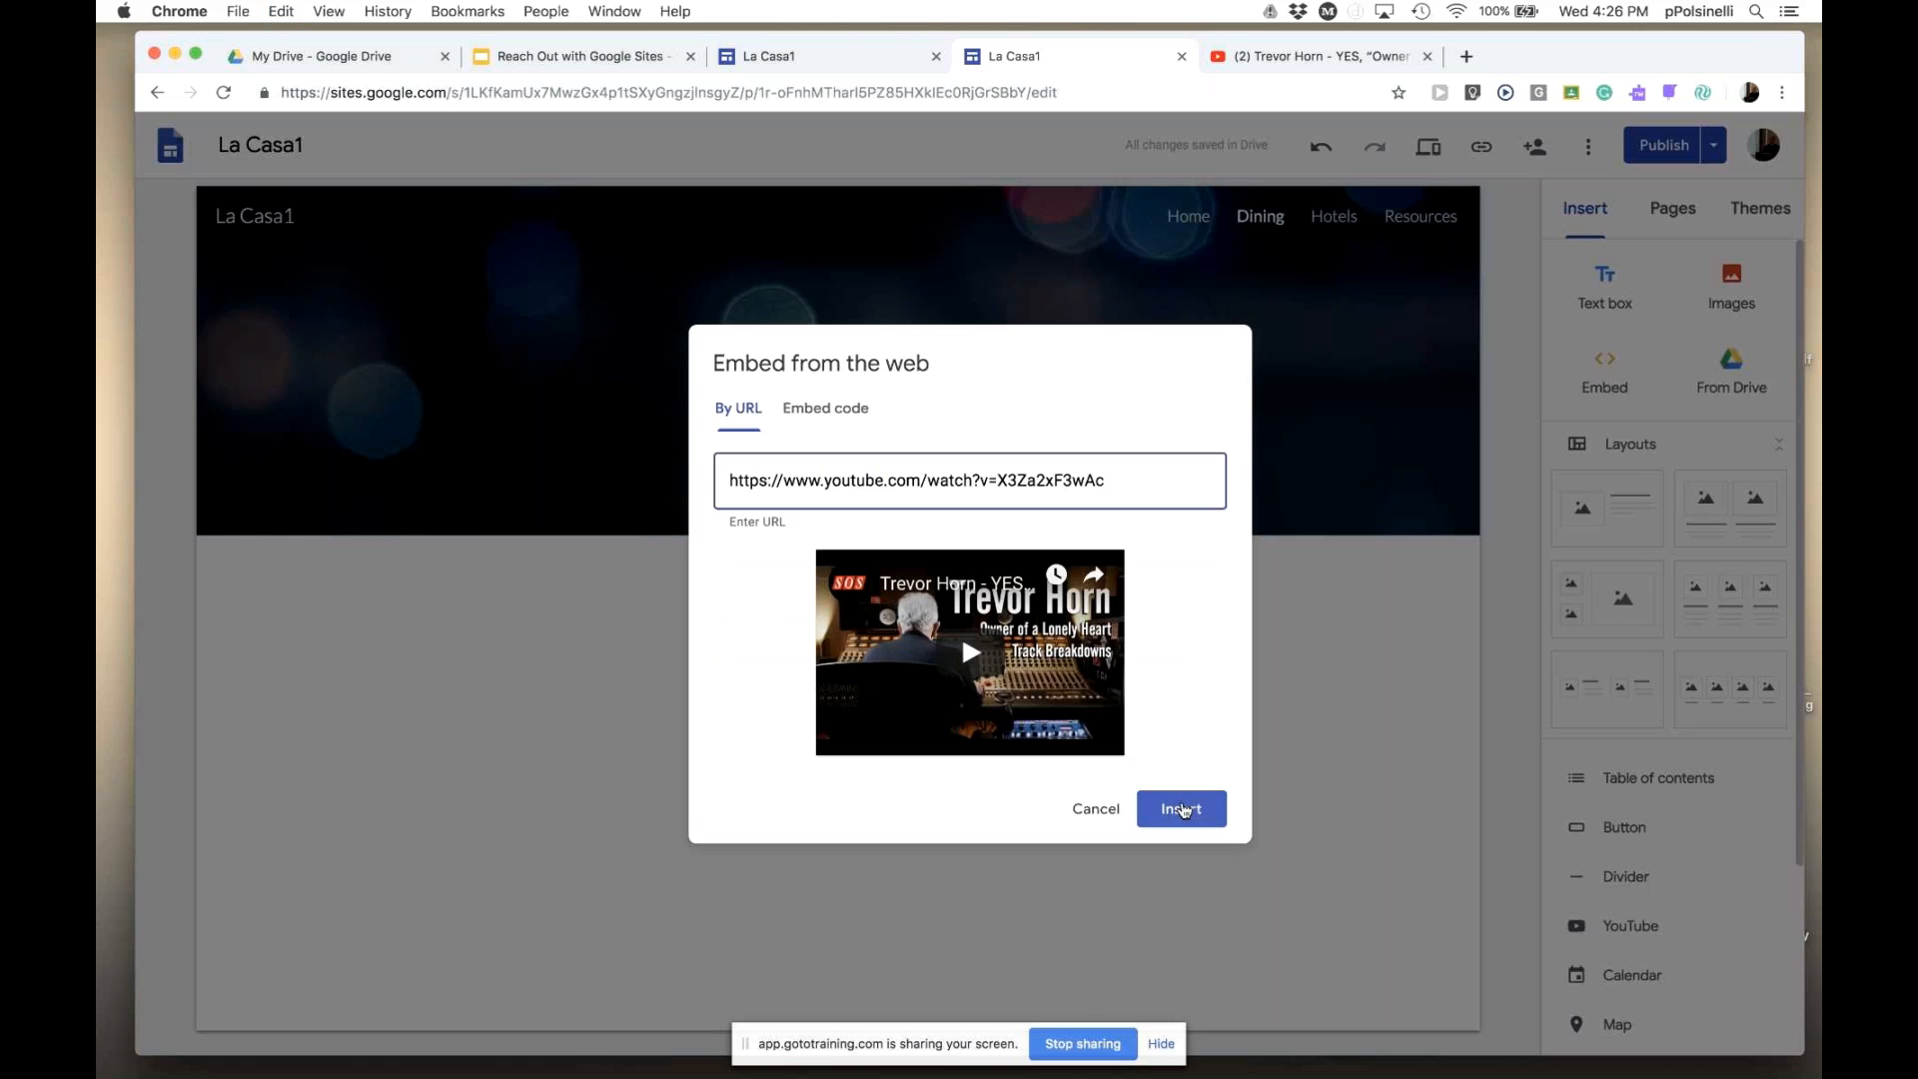
{"action": "left_click", "coordinate": [1181, 809]}
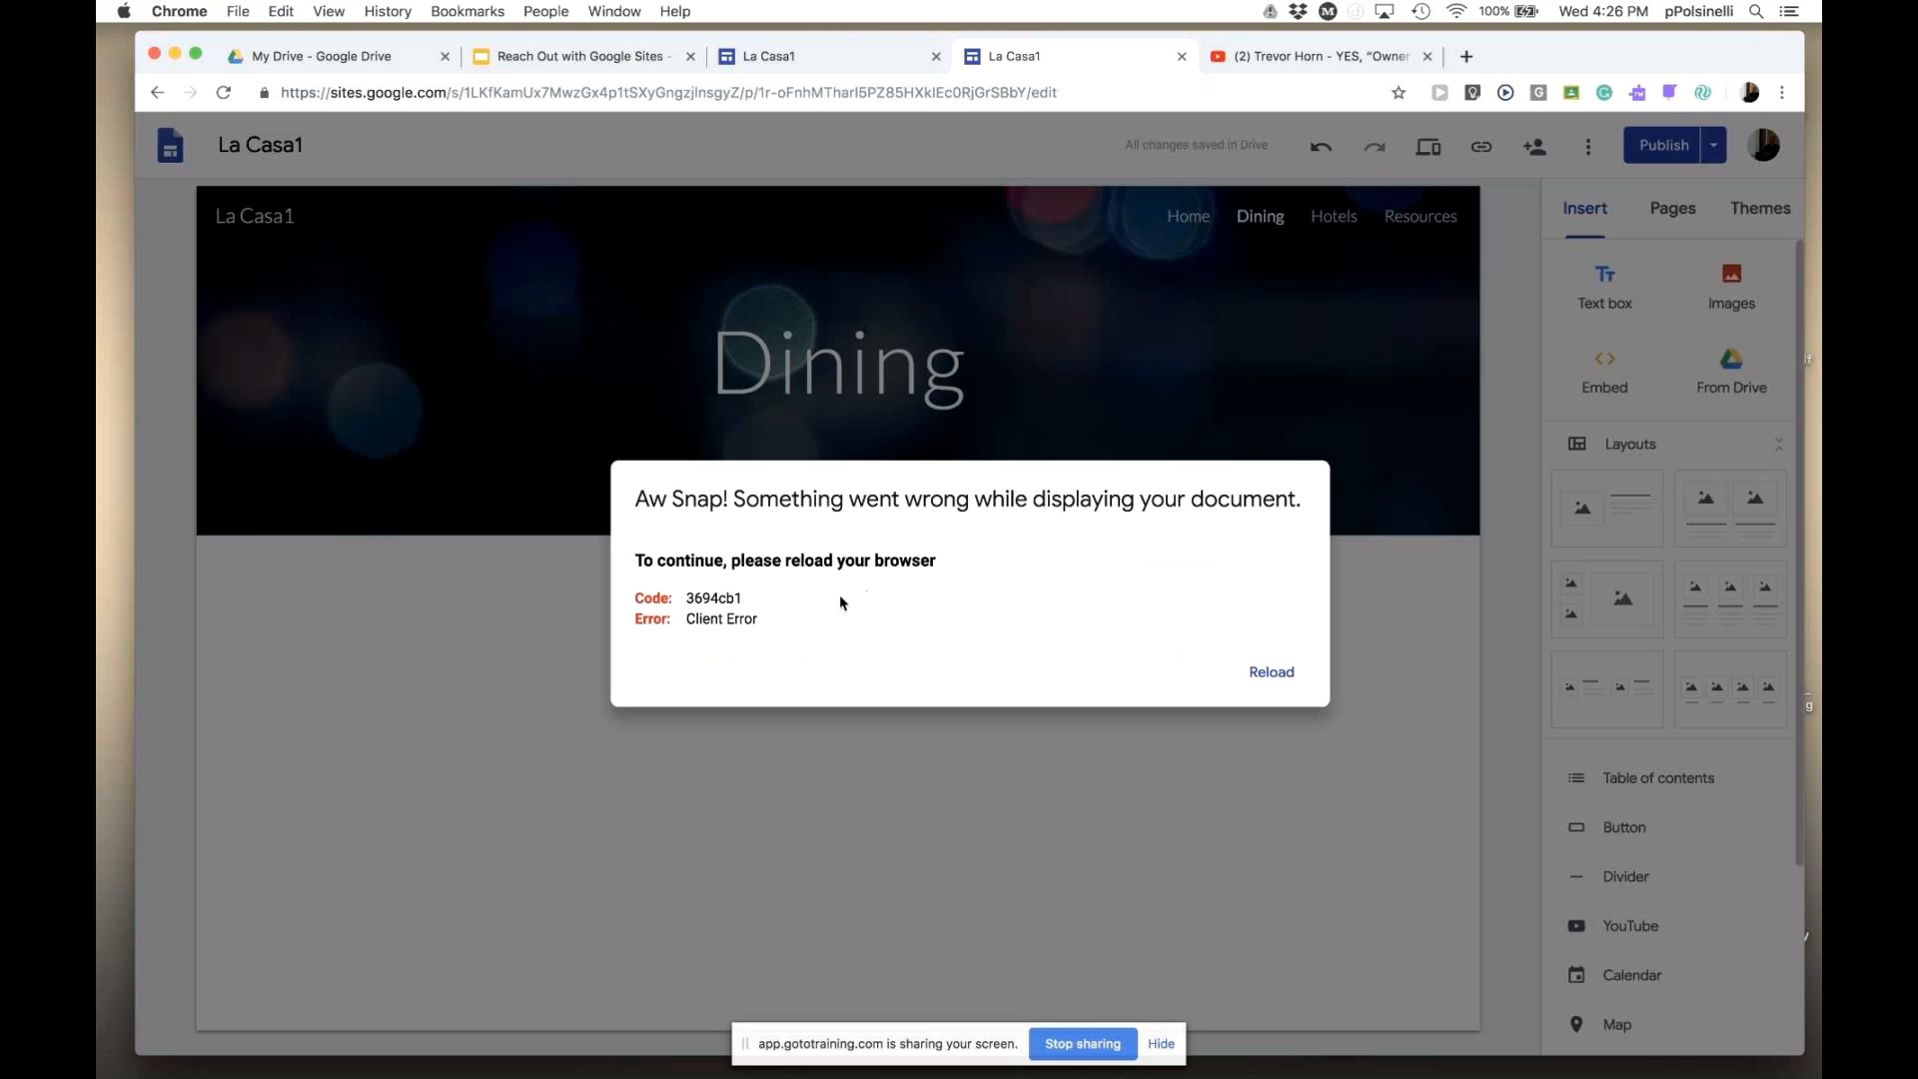
{"action": "left_click", "coordinate": [1266, 671]}
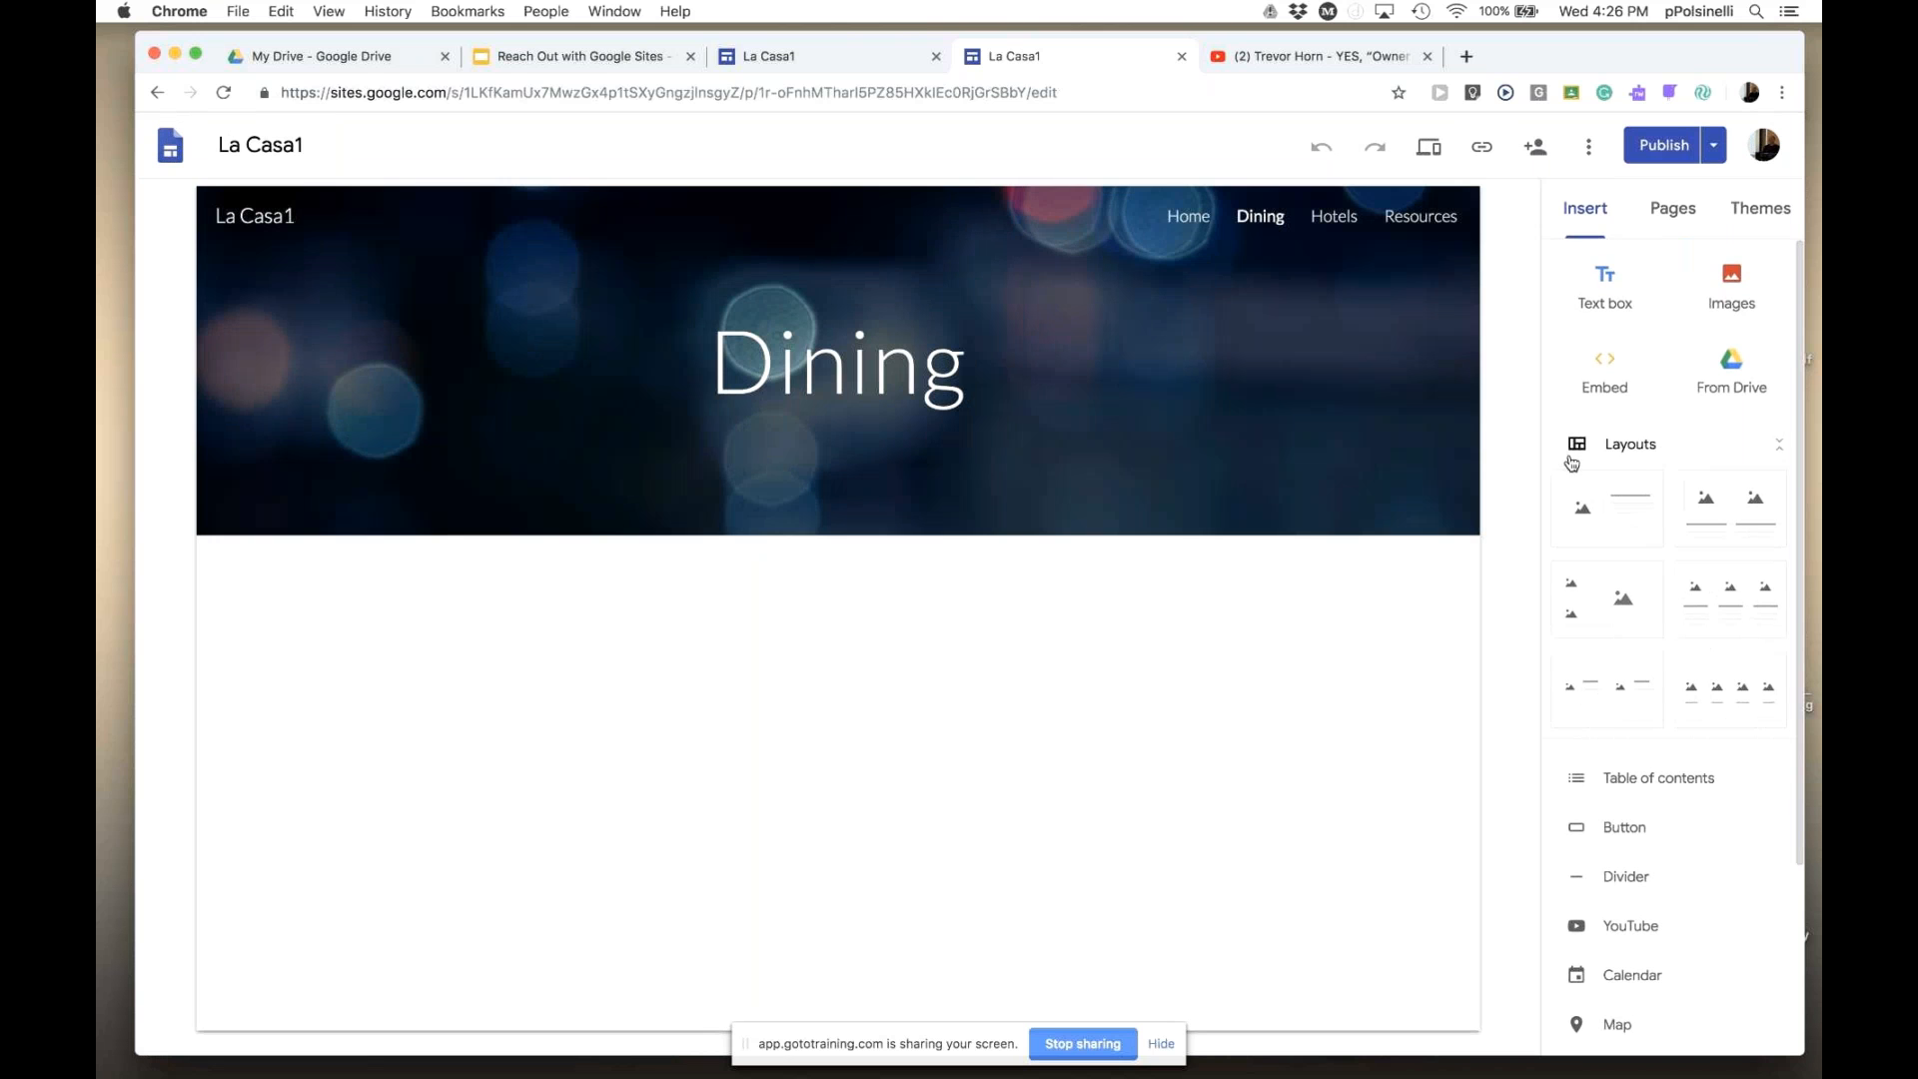
- Embed the Trevor Horn video by its pasted URL under the Dining header and enlarge it
{"action": "left_click", "coordinate": [1606, 372]}
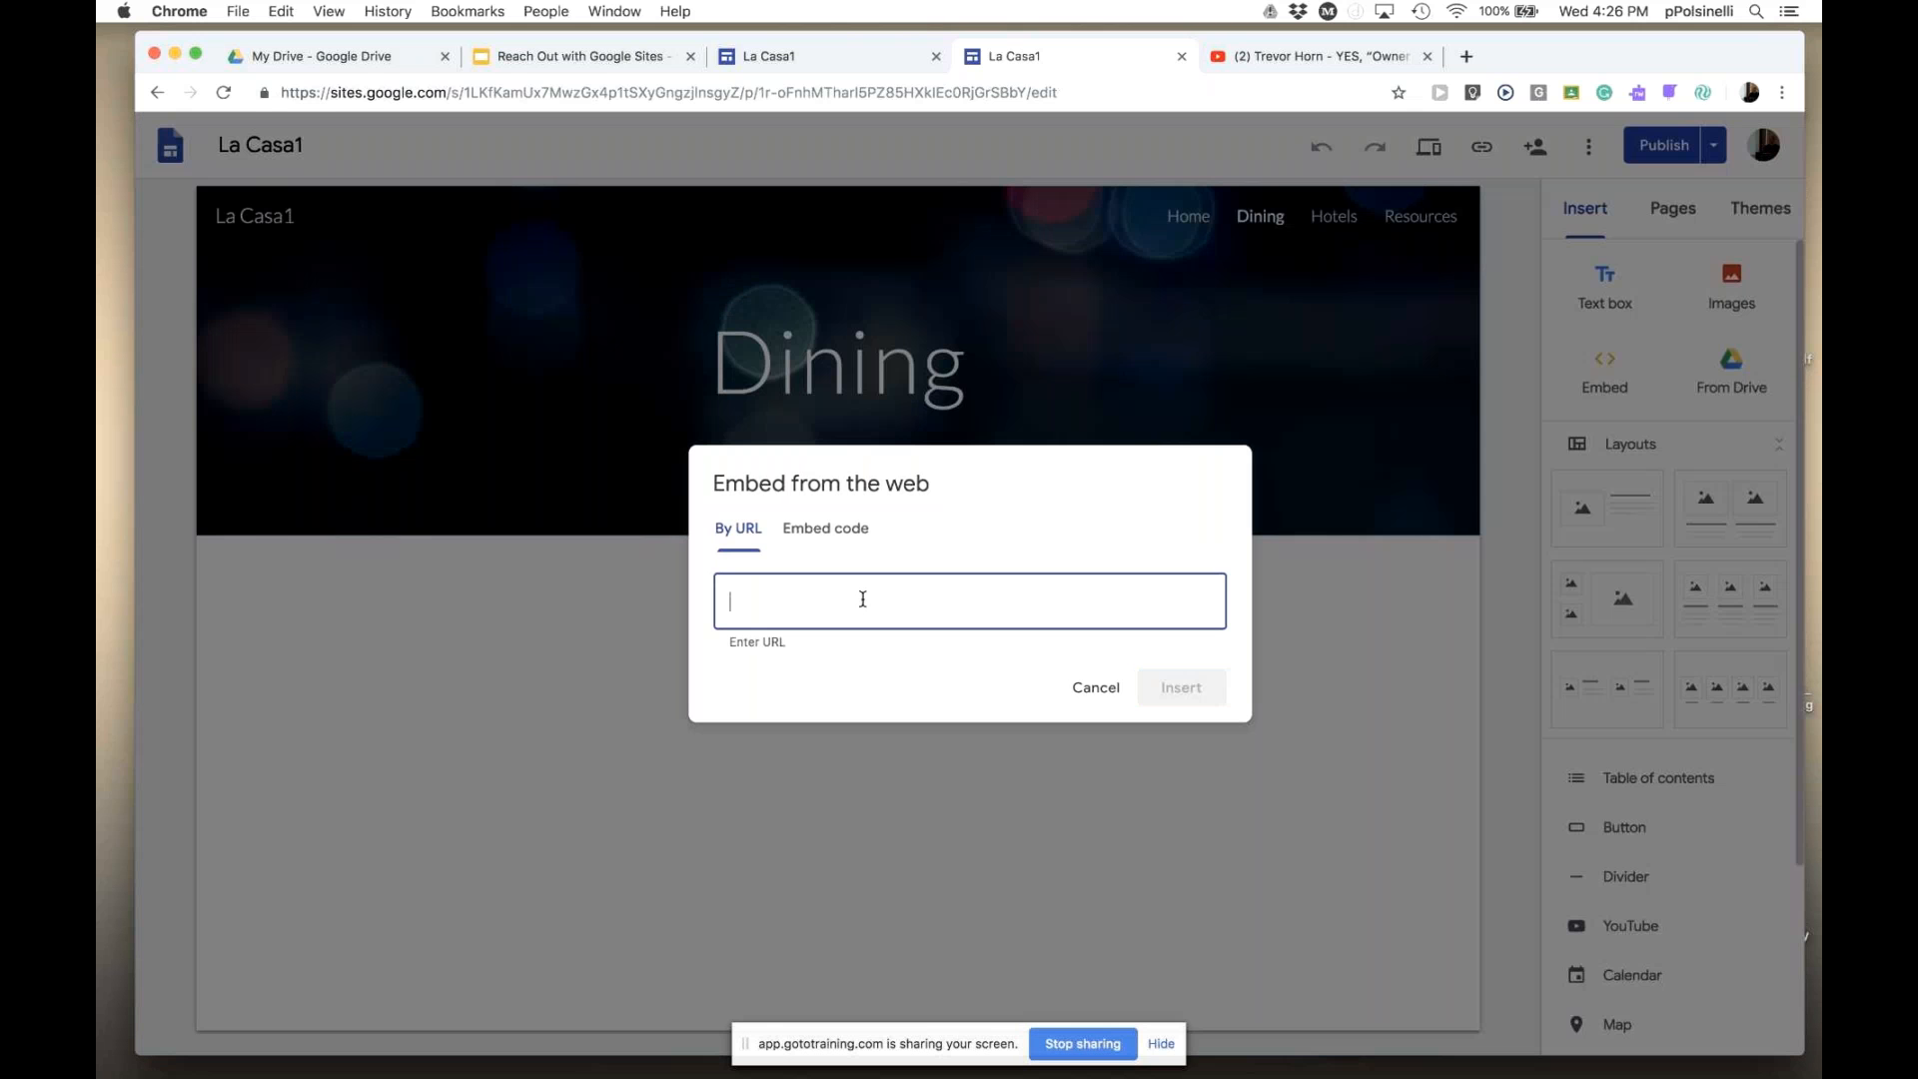
{"action": "key", "text": "super+v"}
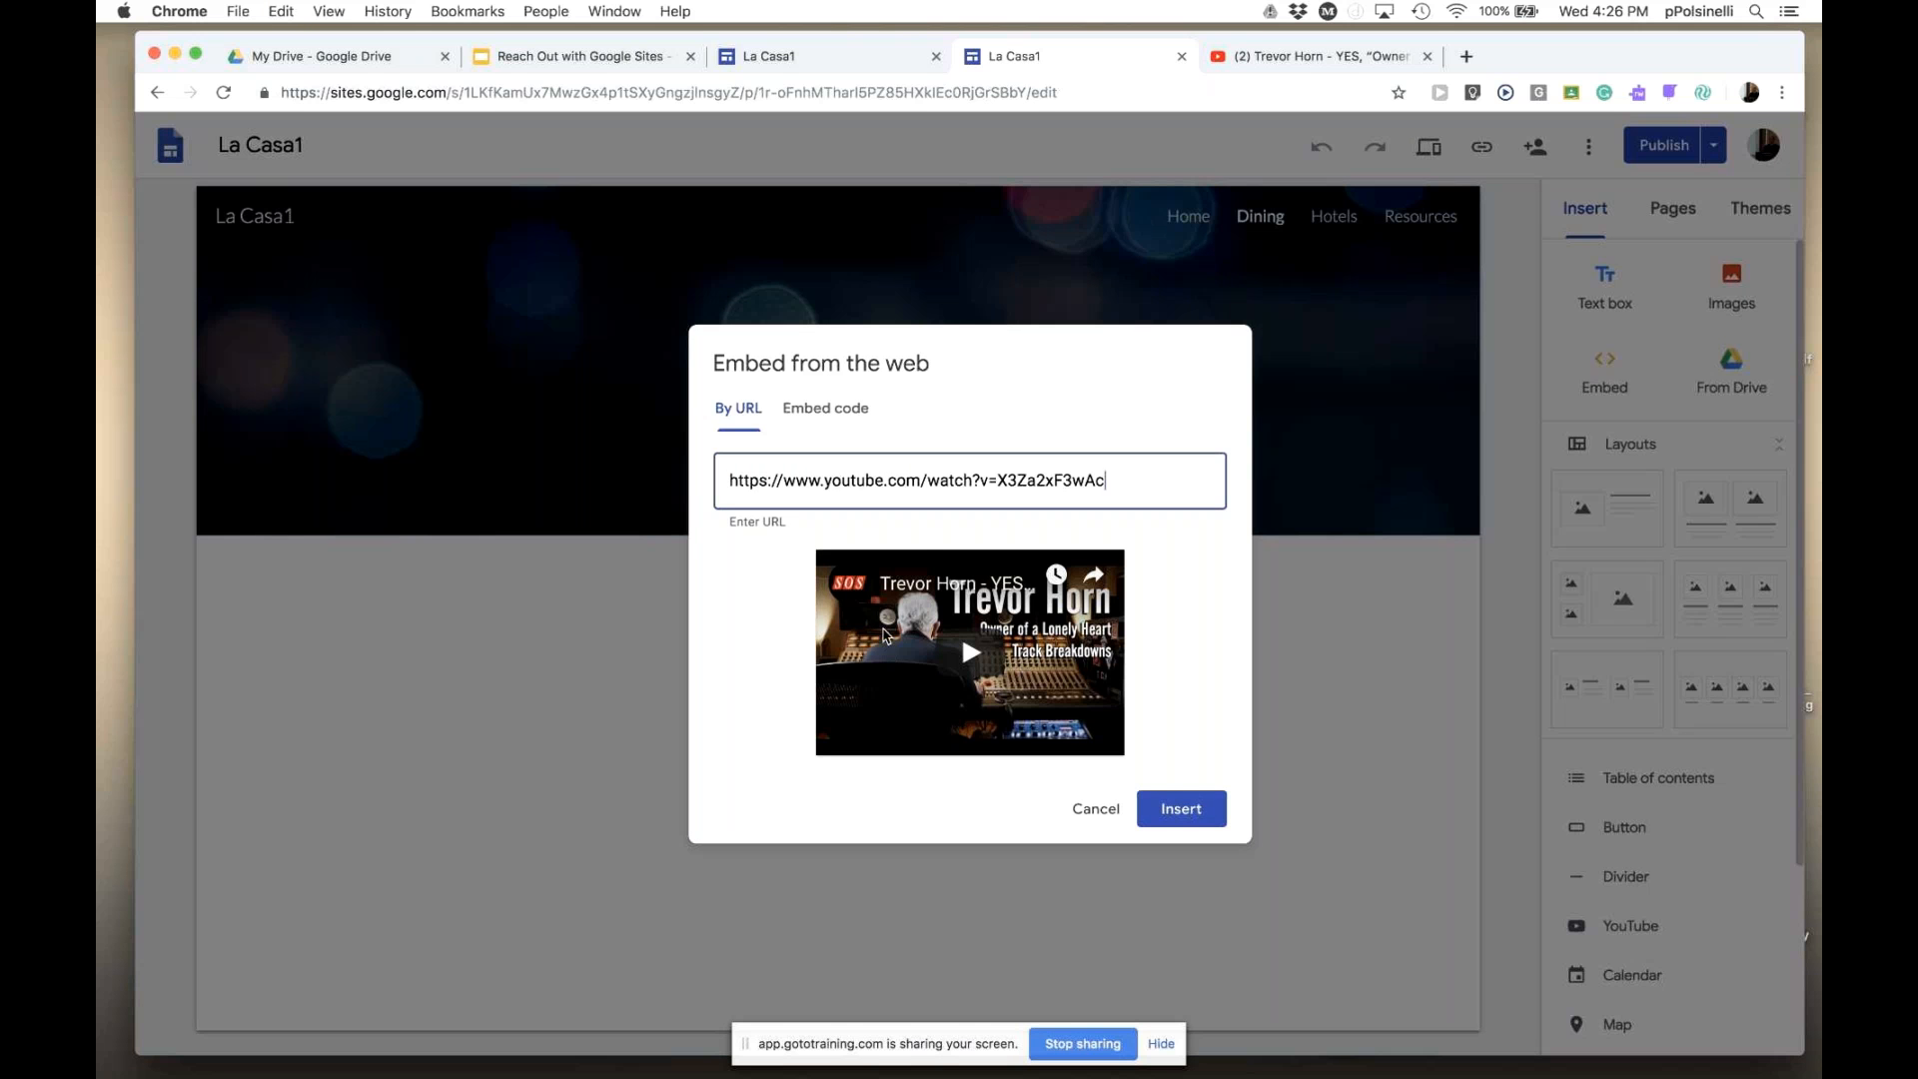
{"action": "left_click", "coordinate": [1185, 813]}
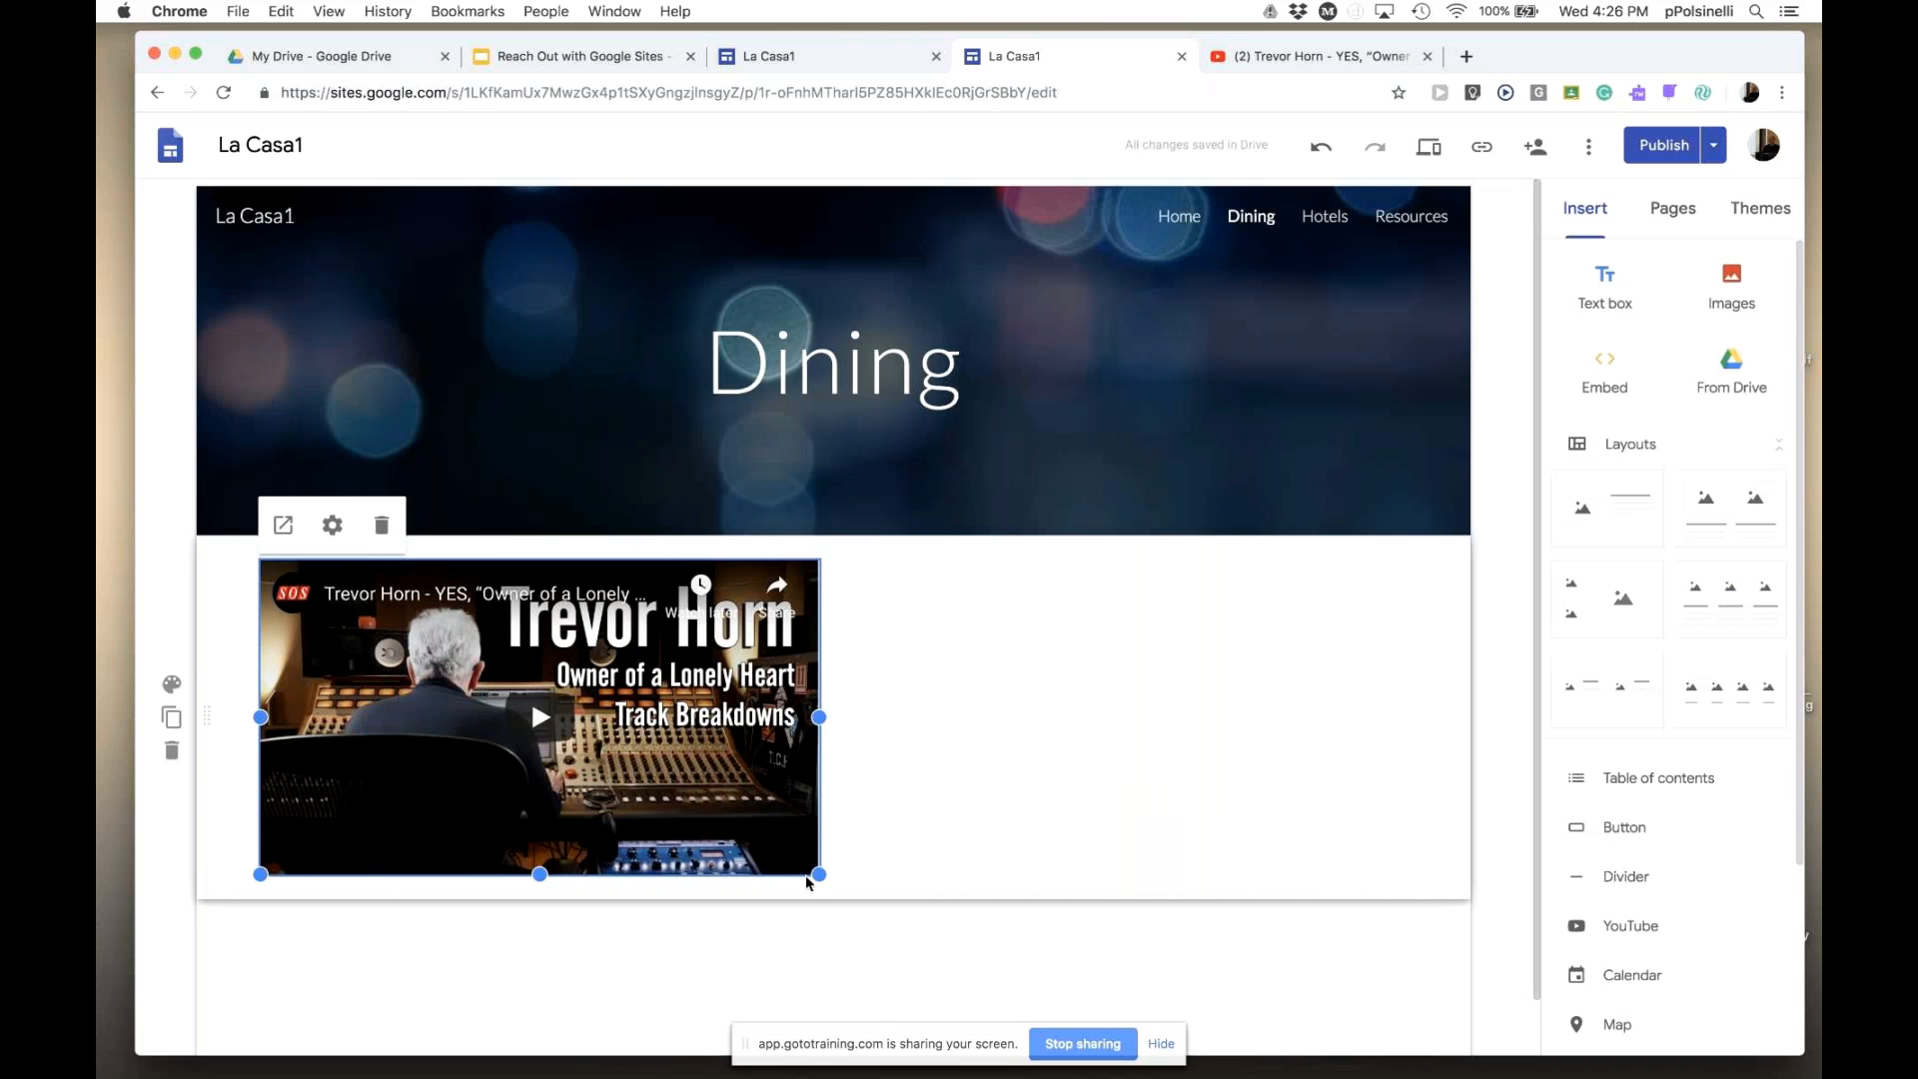
{"action": "left_click_drag", "start_coordinate": [818, 875], "coordinate": [948, 1014]}
{"action": "left_click", "coordinate": [1167, 837]}
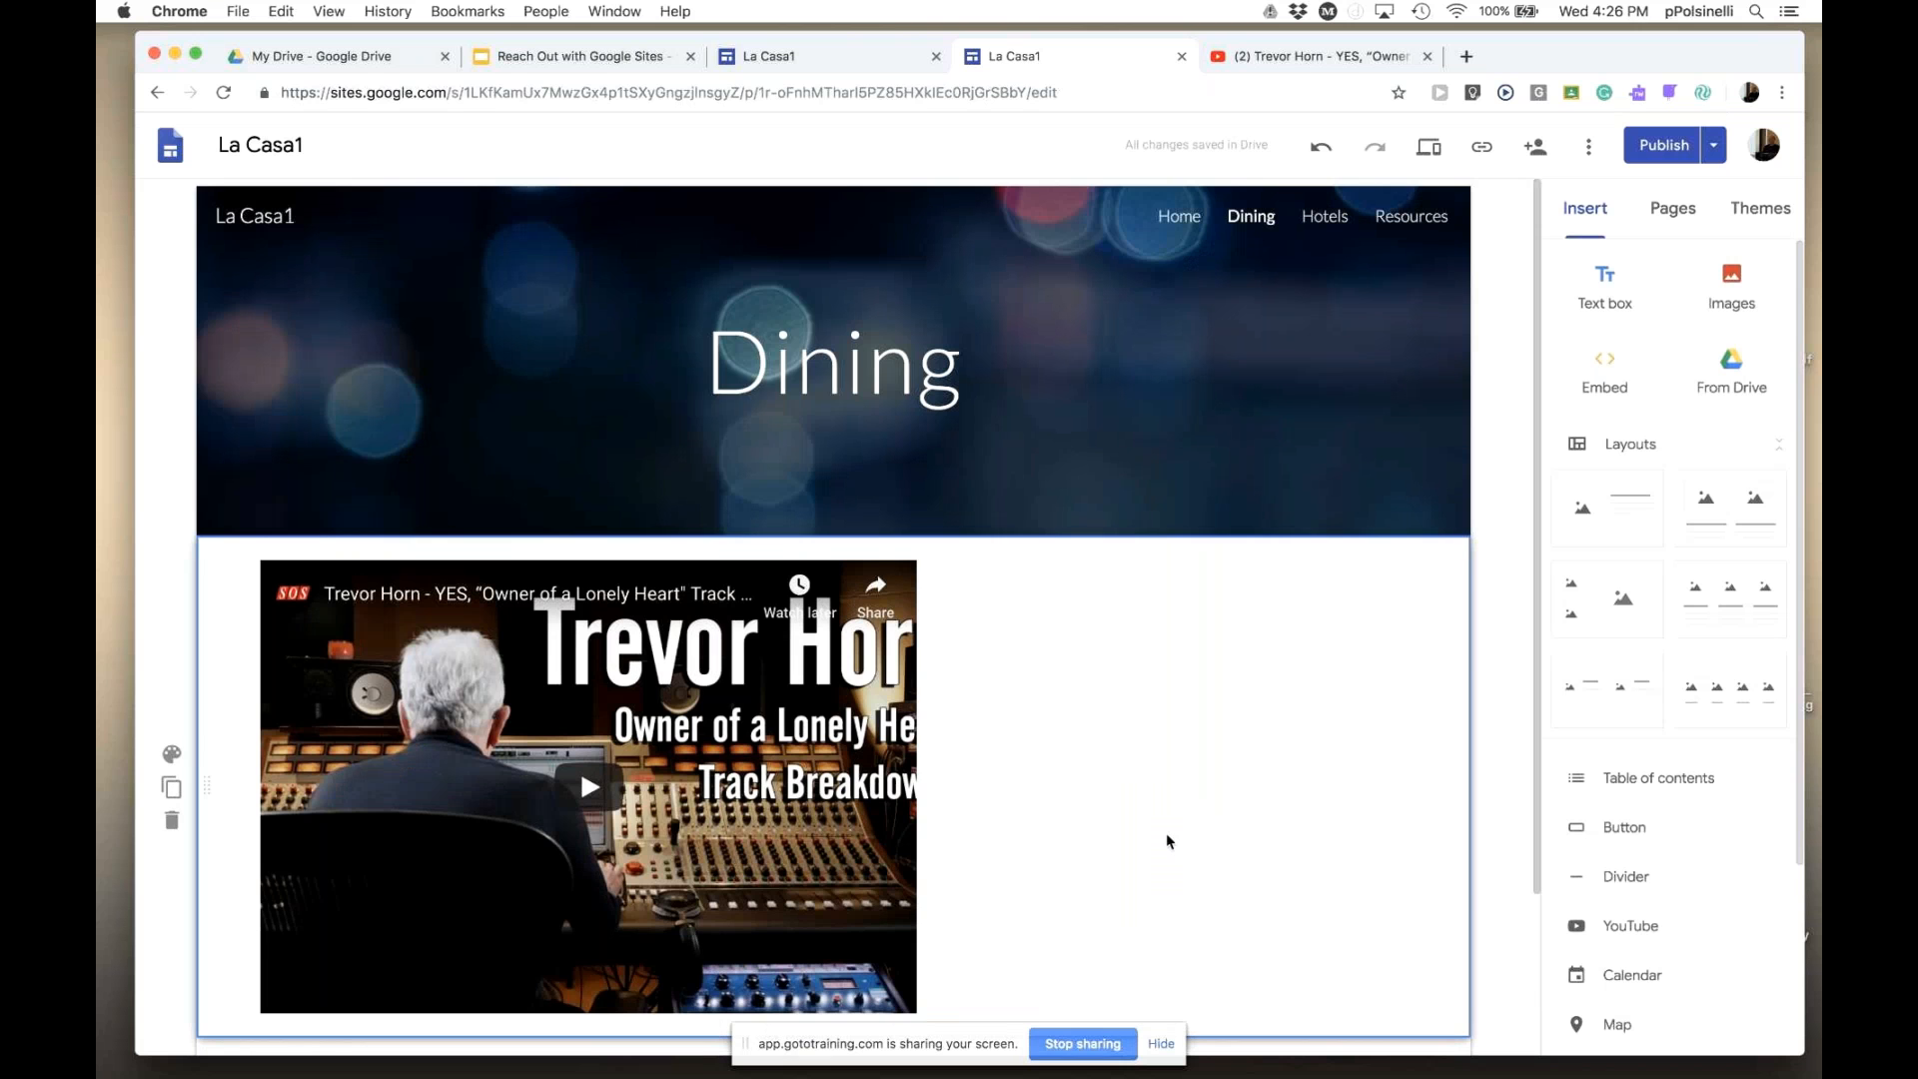
{"action": "left_click", "coordinate": [1618, 929]}
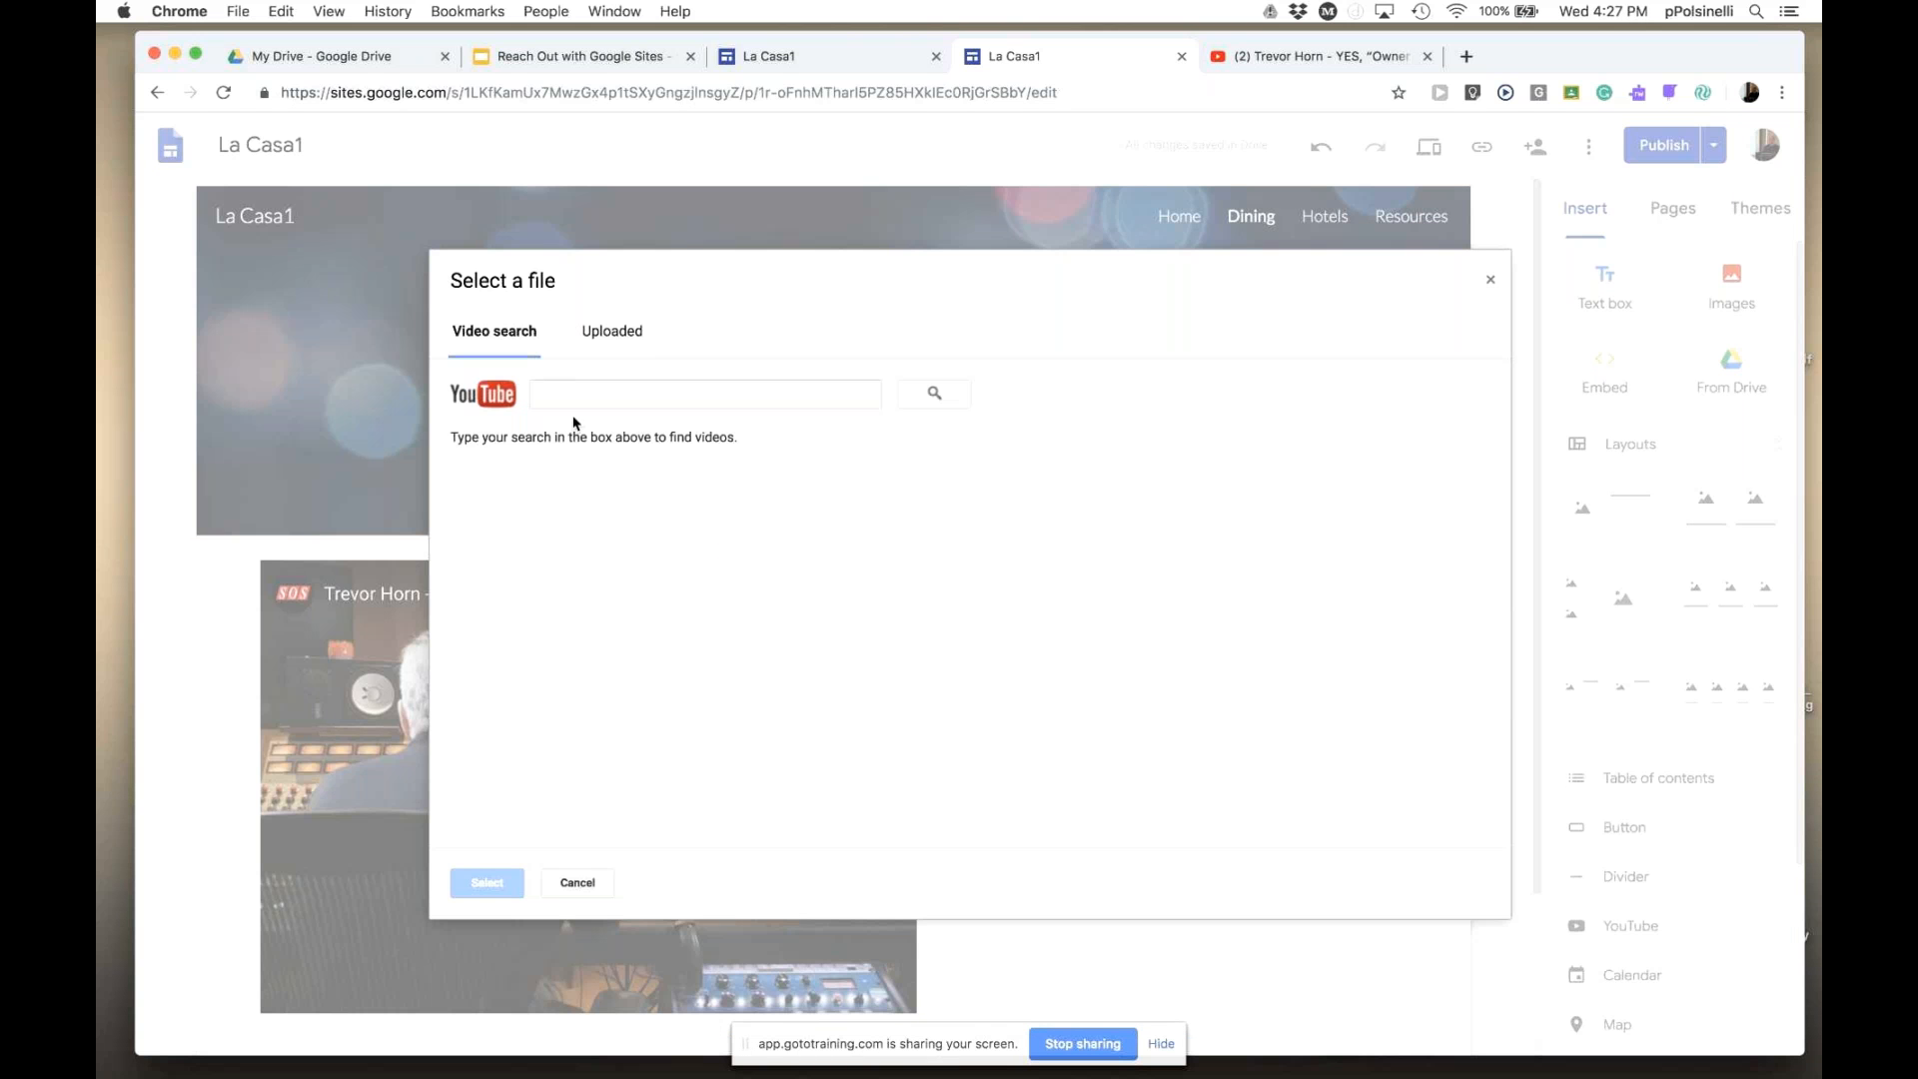
- Close the YouTube search without choosing, check the other open tabs, and return to the Dining editor
{"action": "left_click", "coordinate": [1489, 283]}
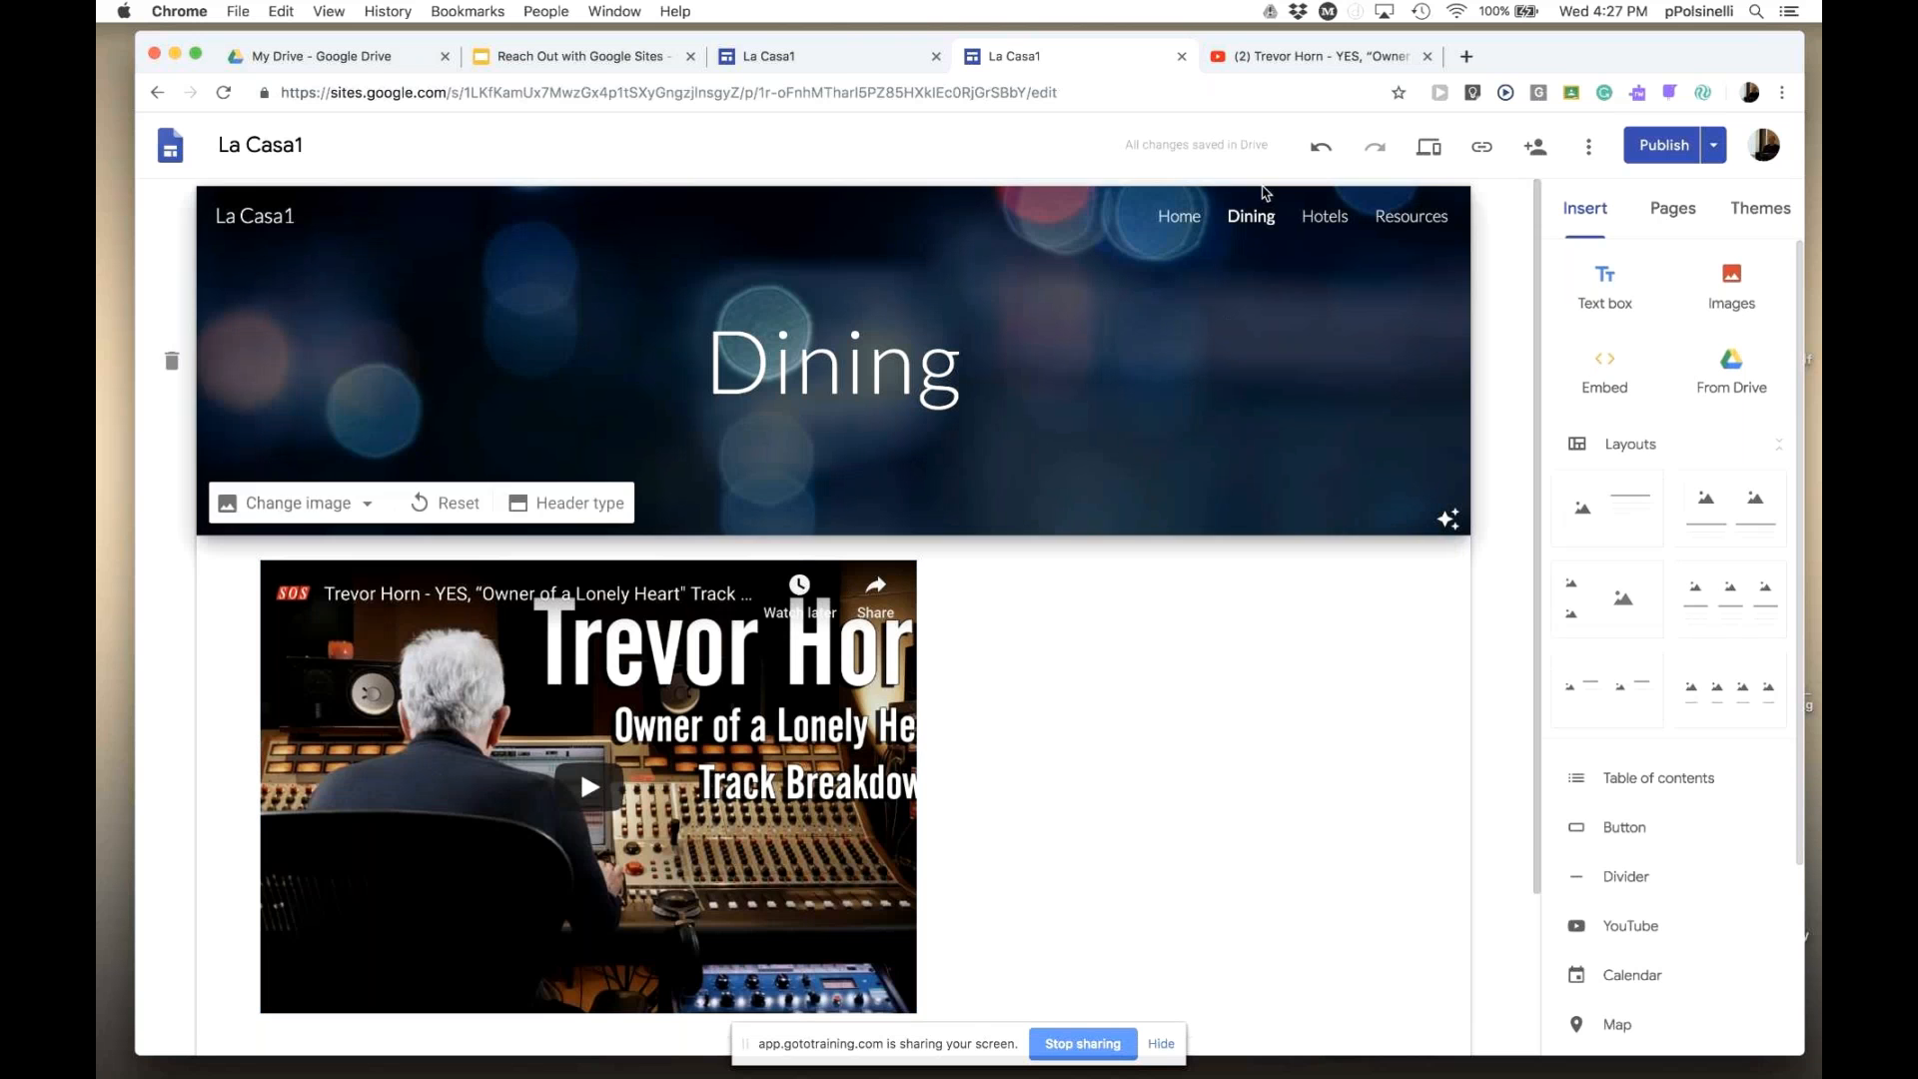
{"action": "left_click", "coordinate": [1299, 56]}
{"action": "left_click", "coordinate": [382, 80]}
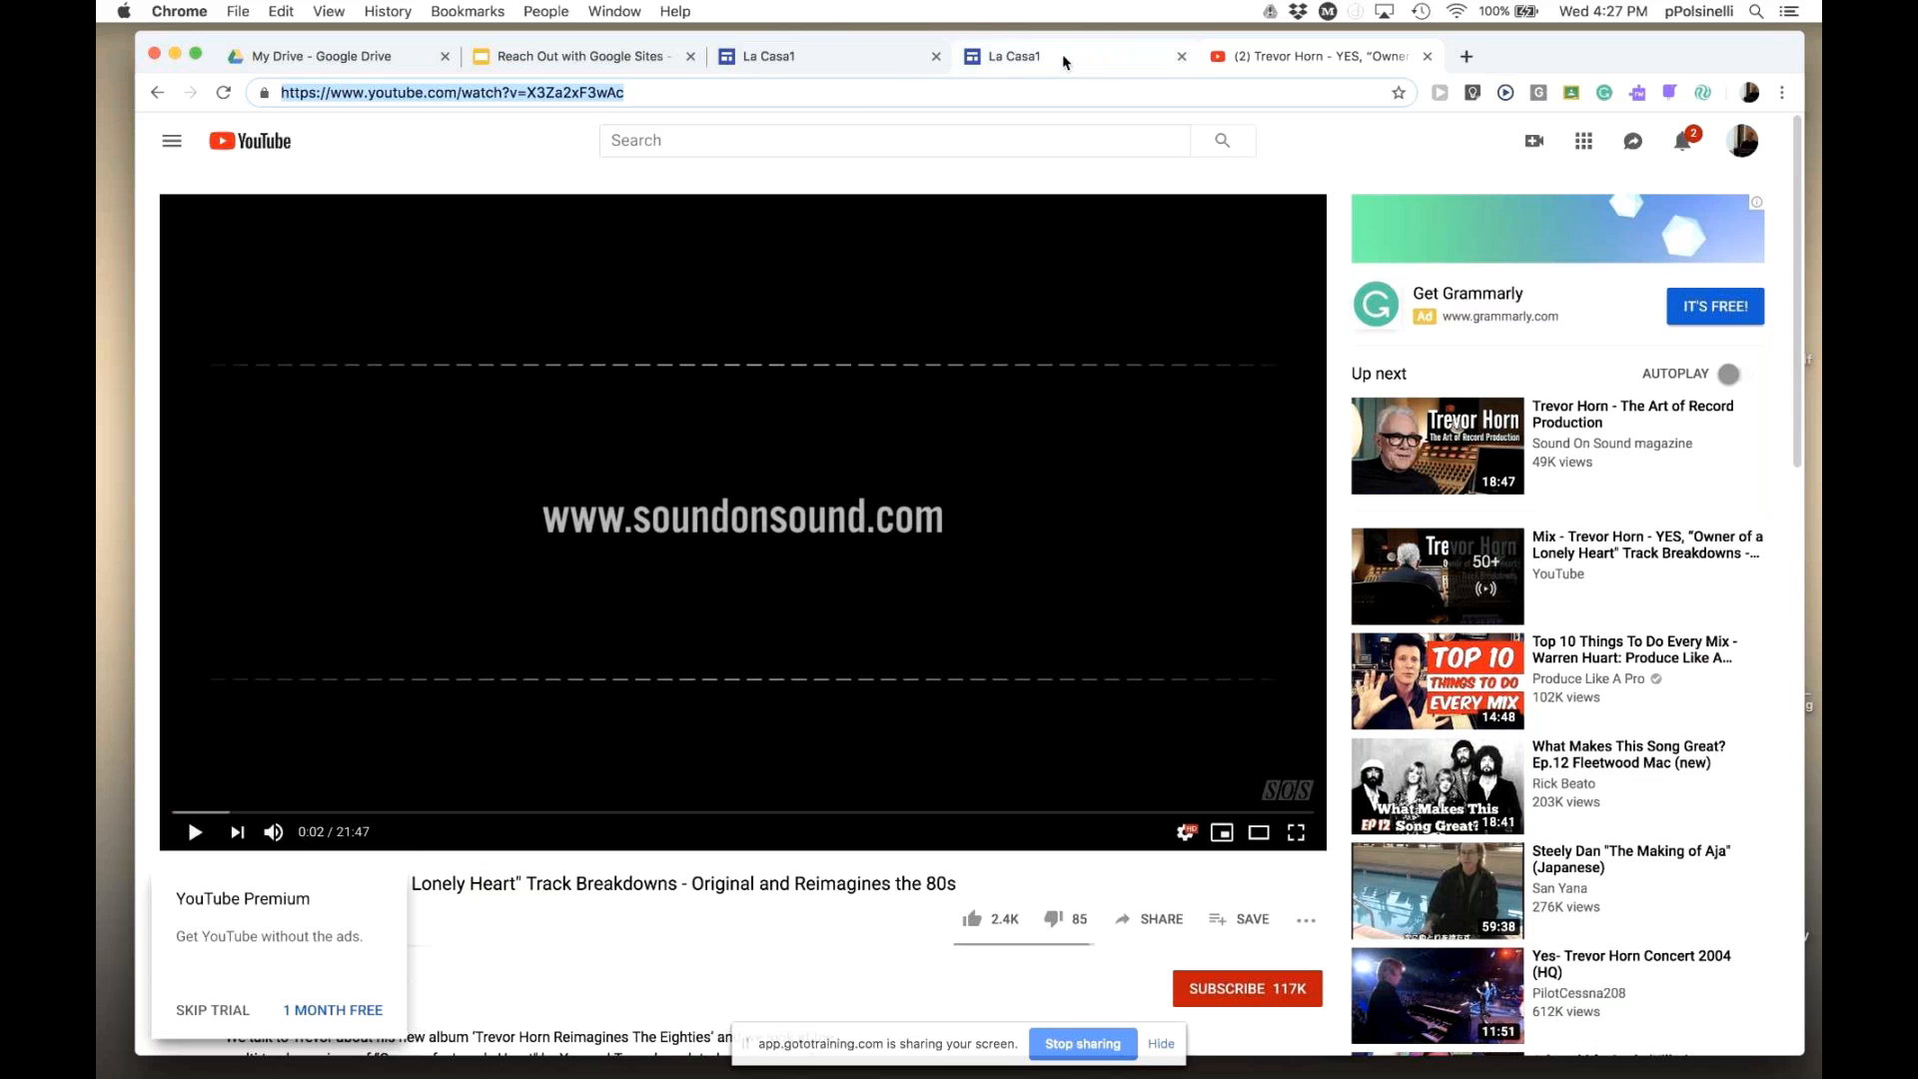
{"action": "left_click", "coordinate": [791, 56]}
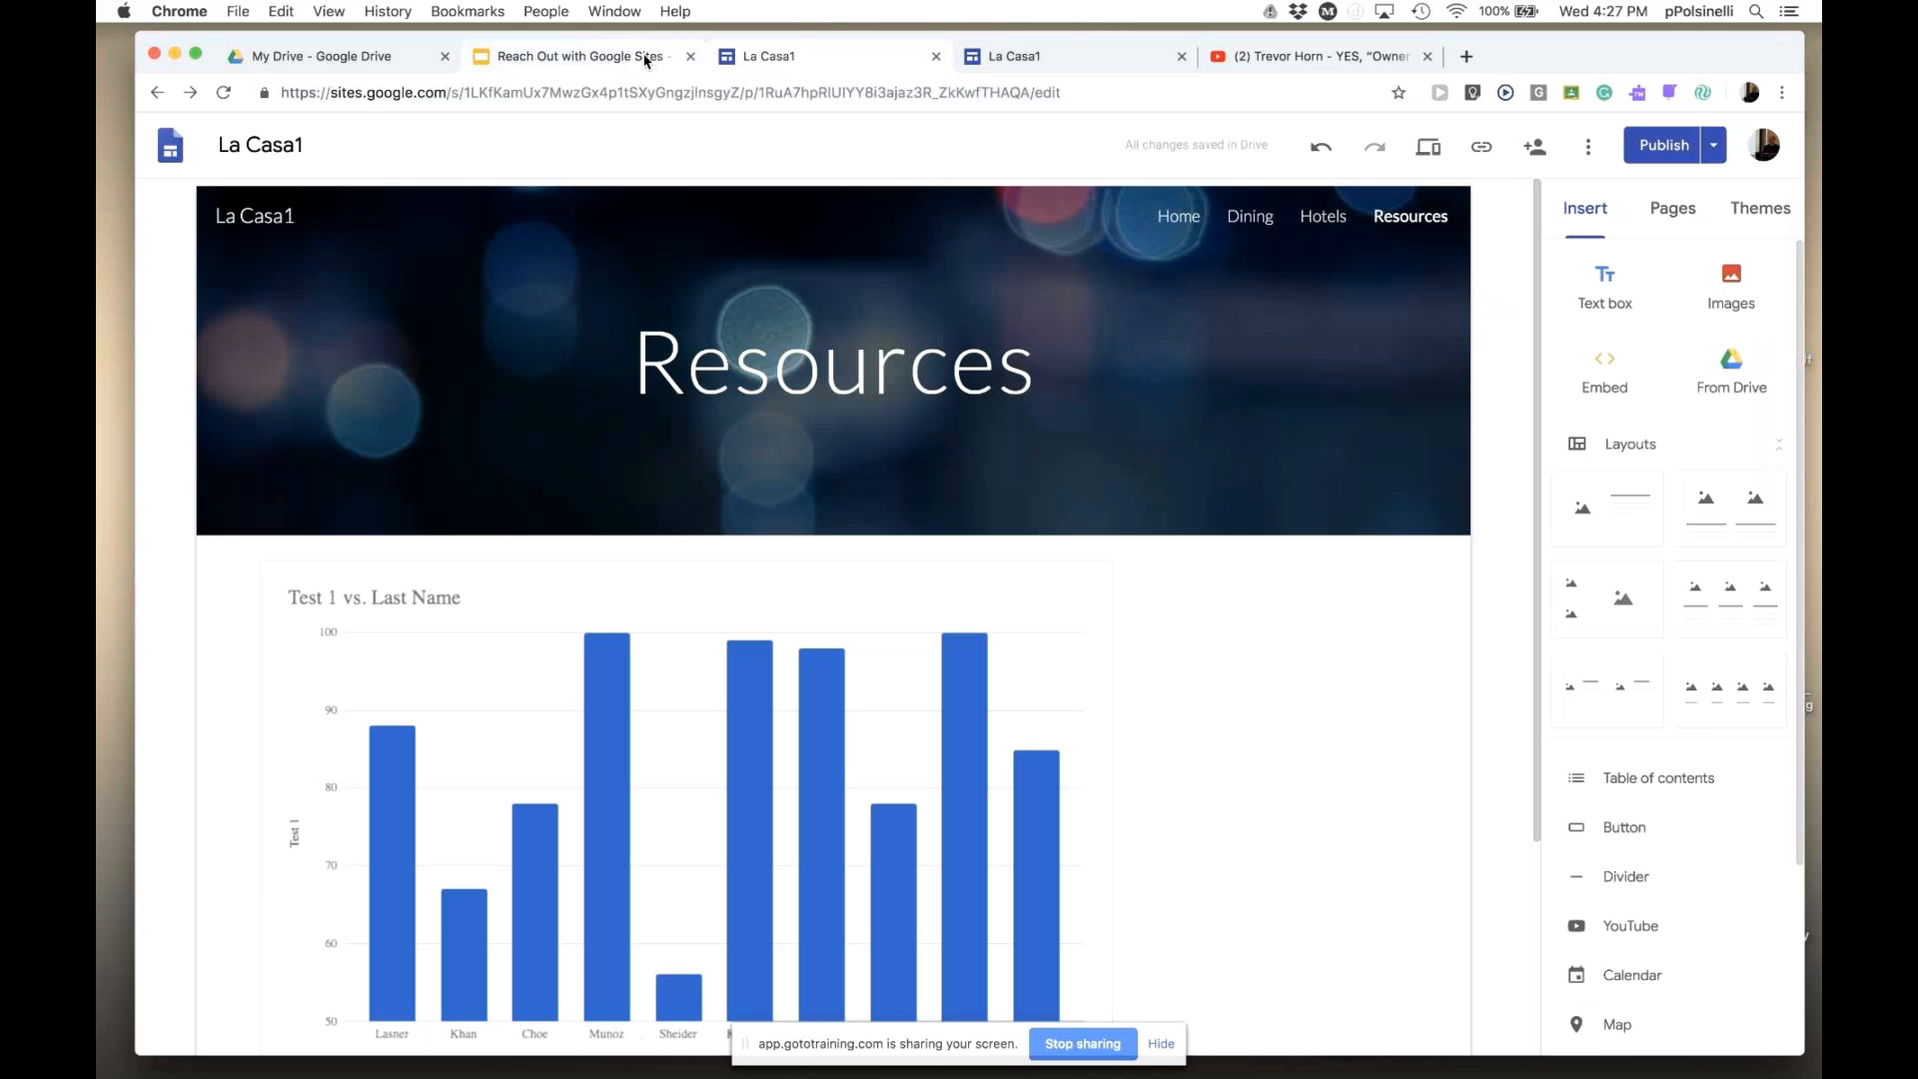
{"action": "left_click", "coordinate": [603, 60]}
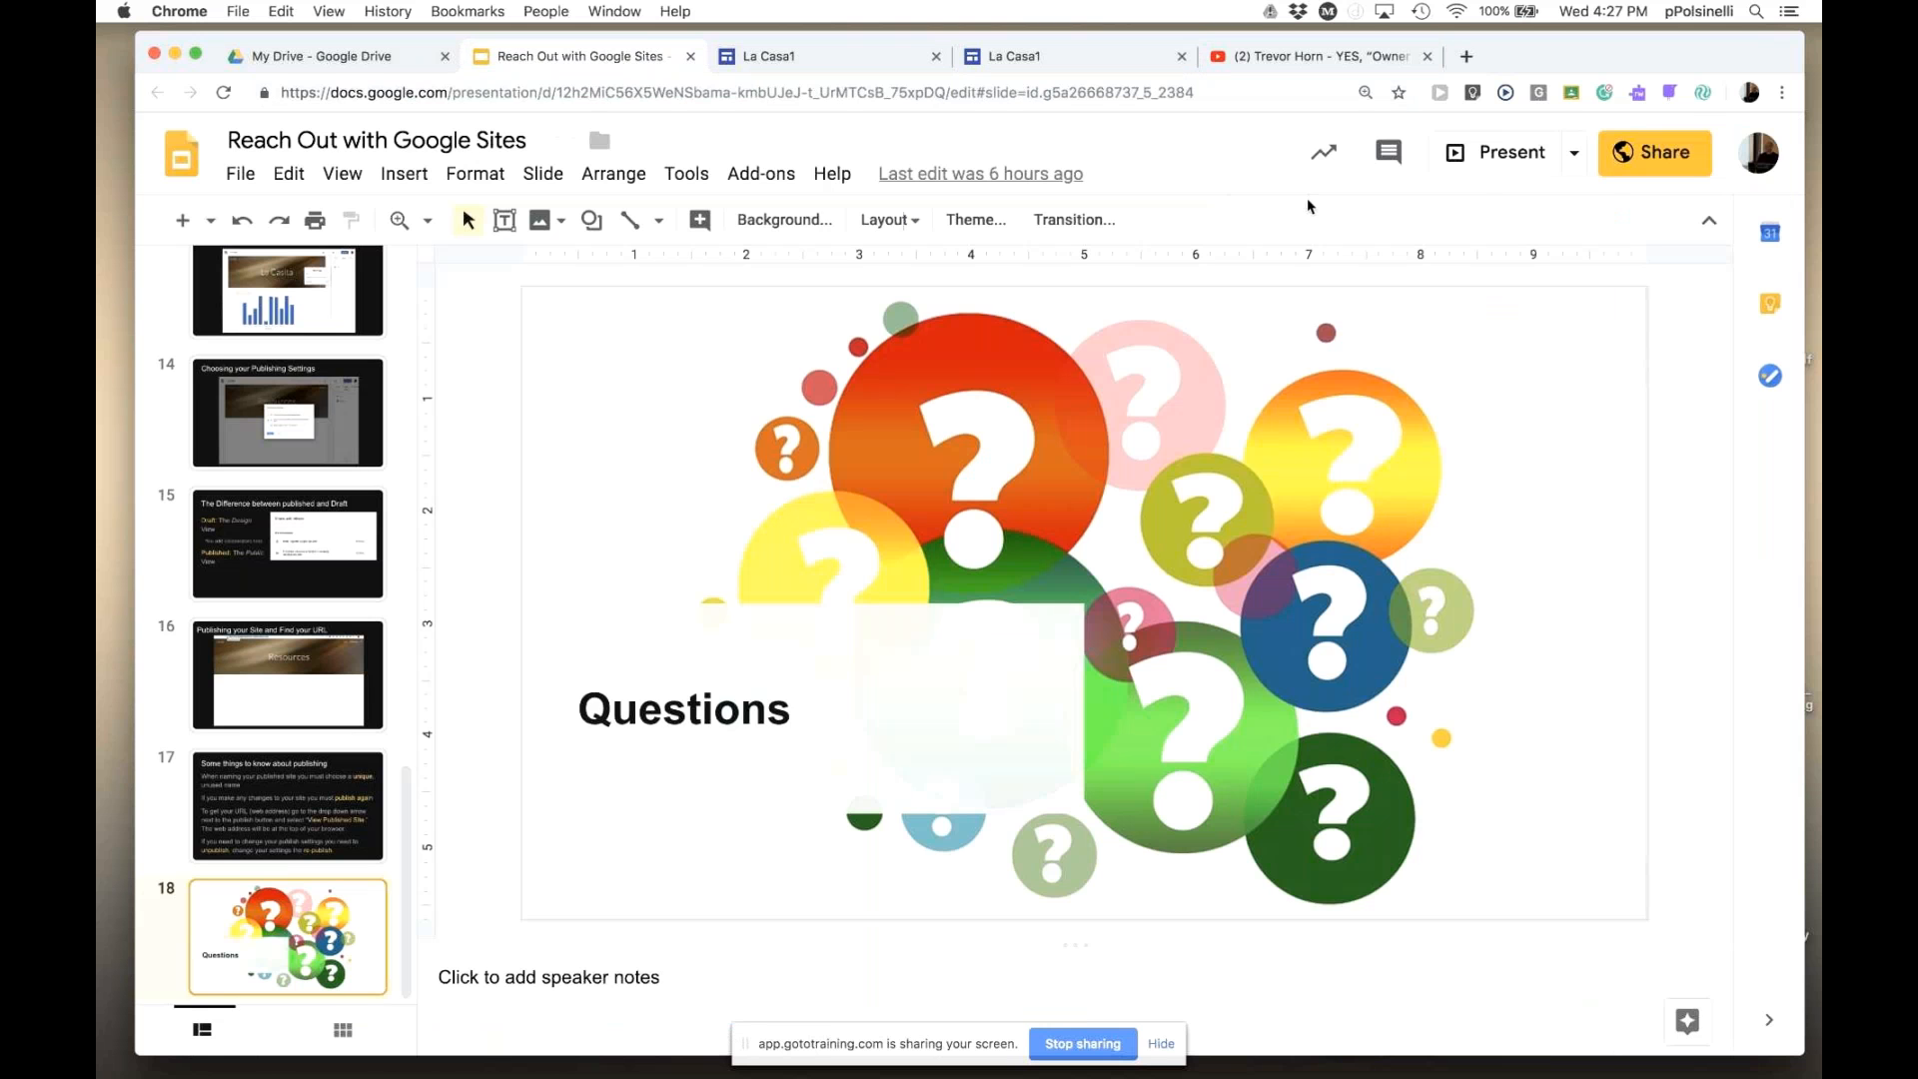
{"action": "left_click", "coordinate": [1320, 58]}
{"action": "left_click", "coordinate": [1011, 60]}
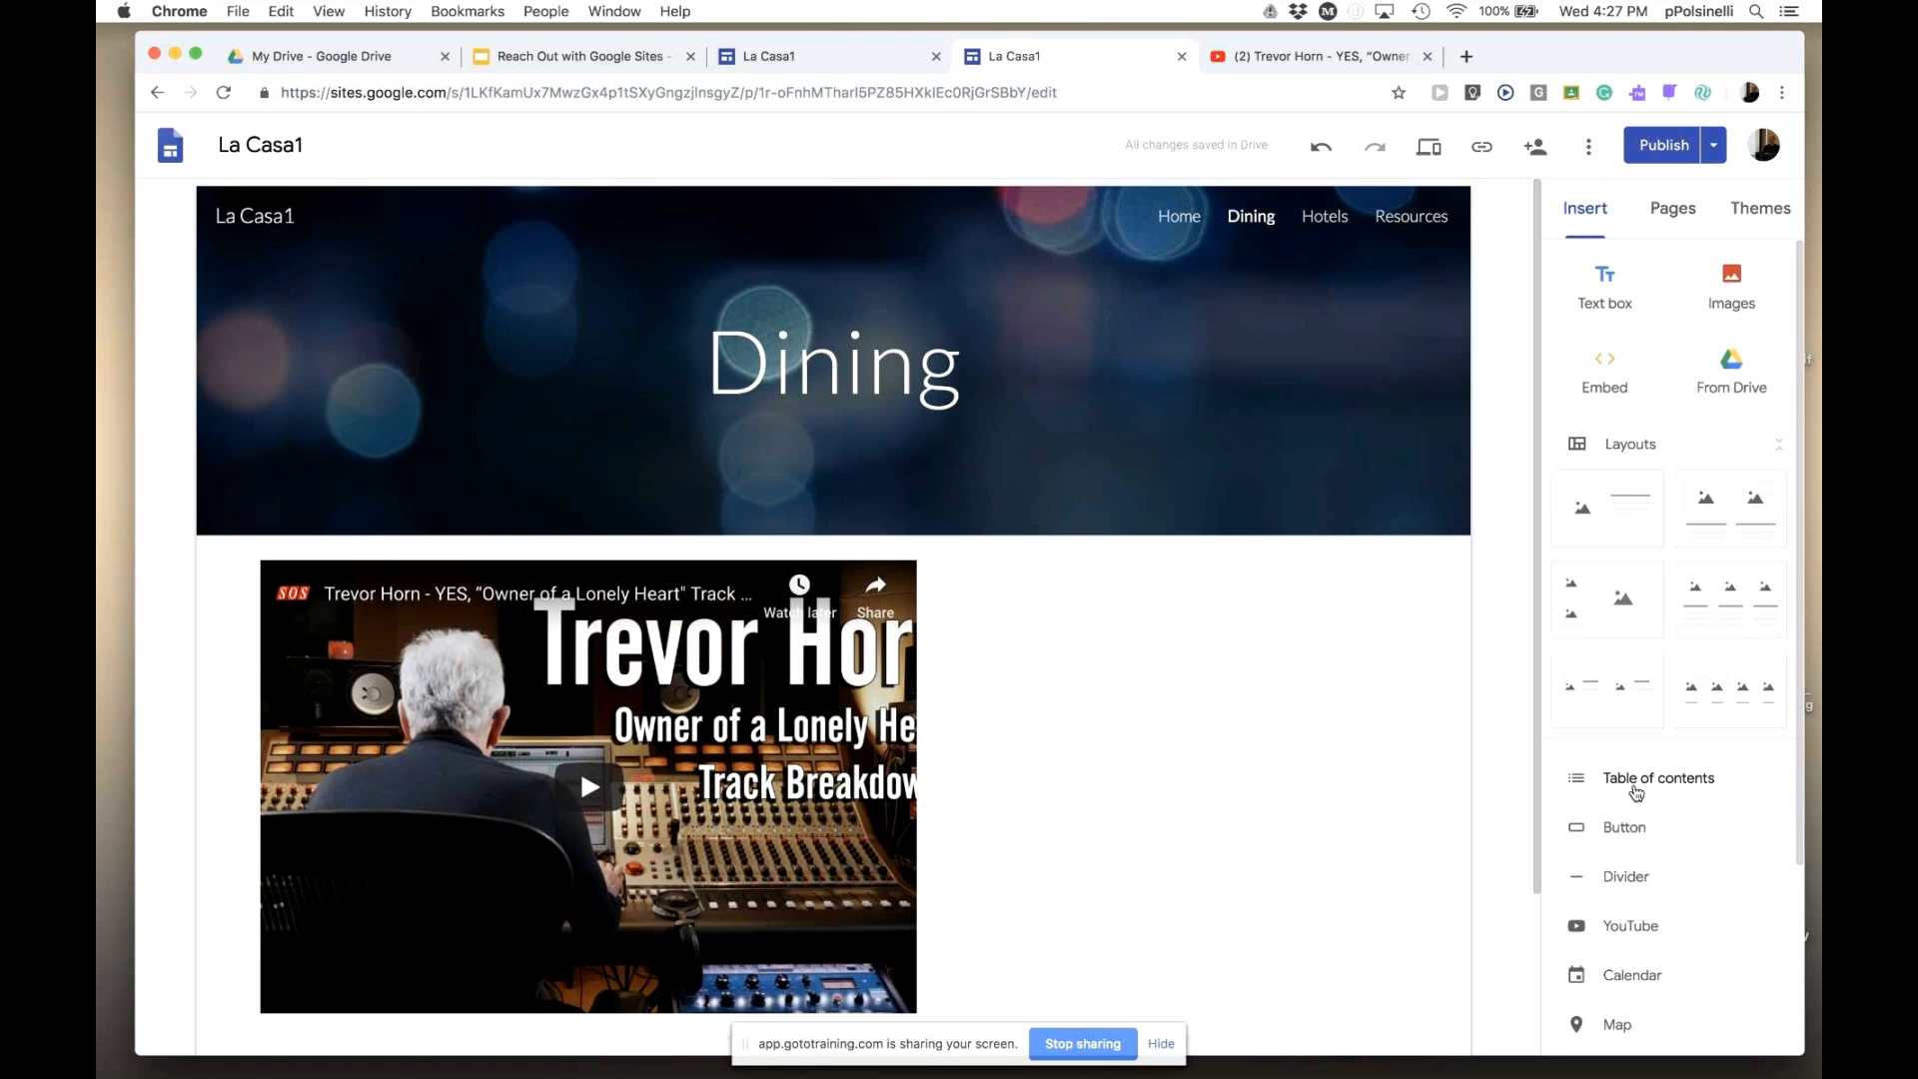
{"action": "left_click", "coordinate": [1616, 928]}
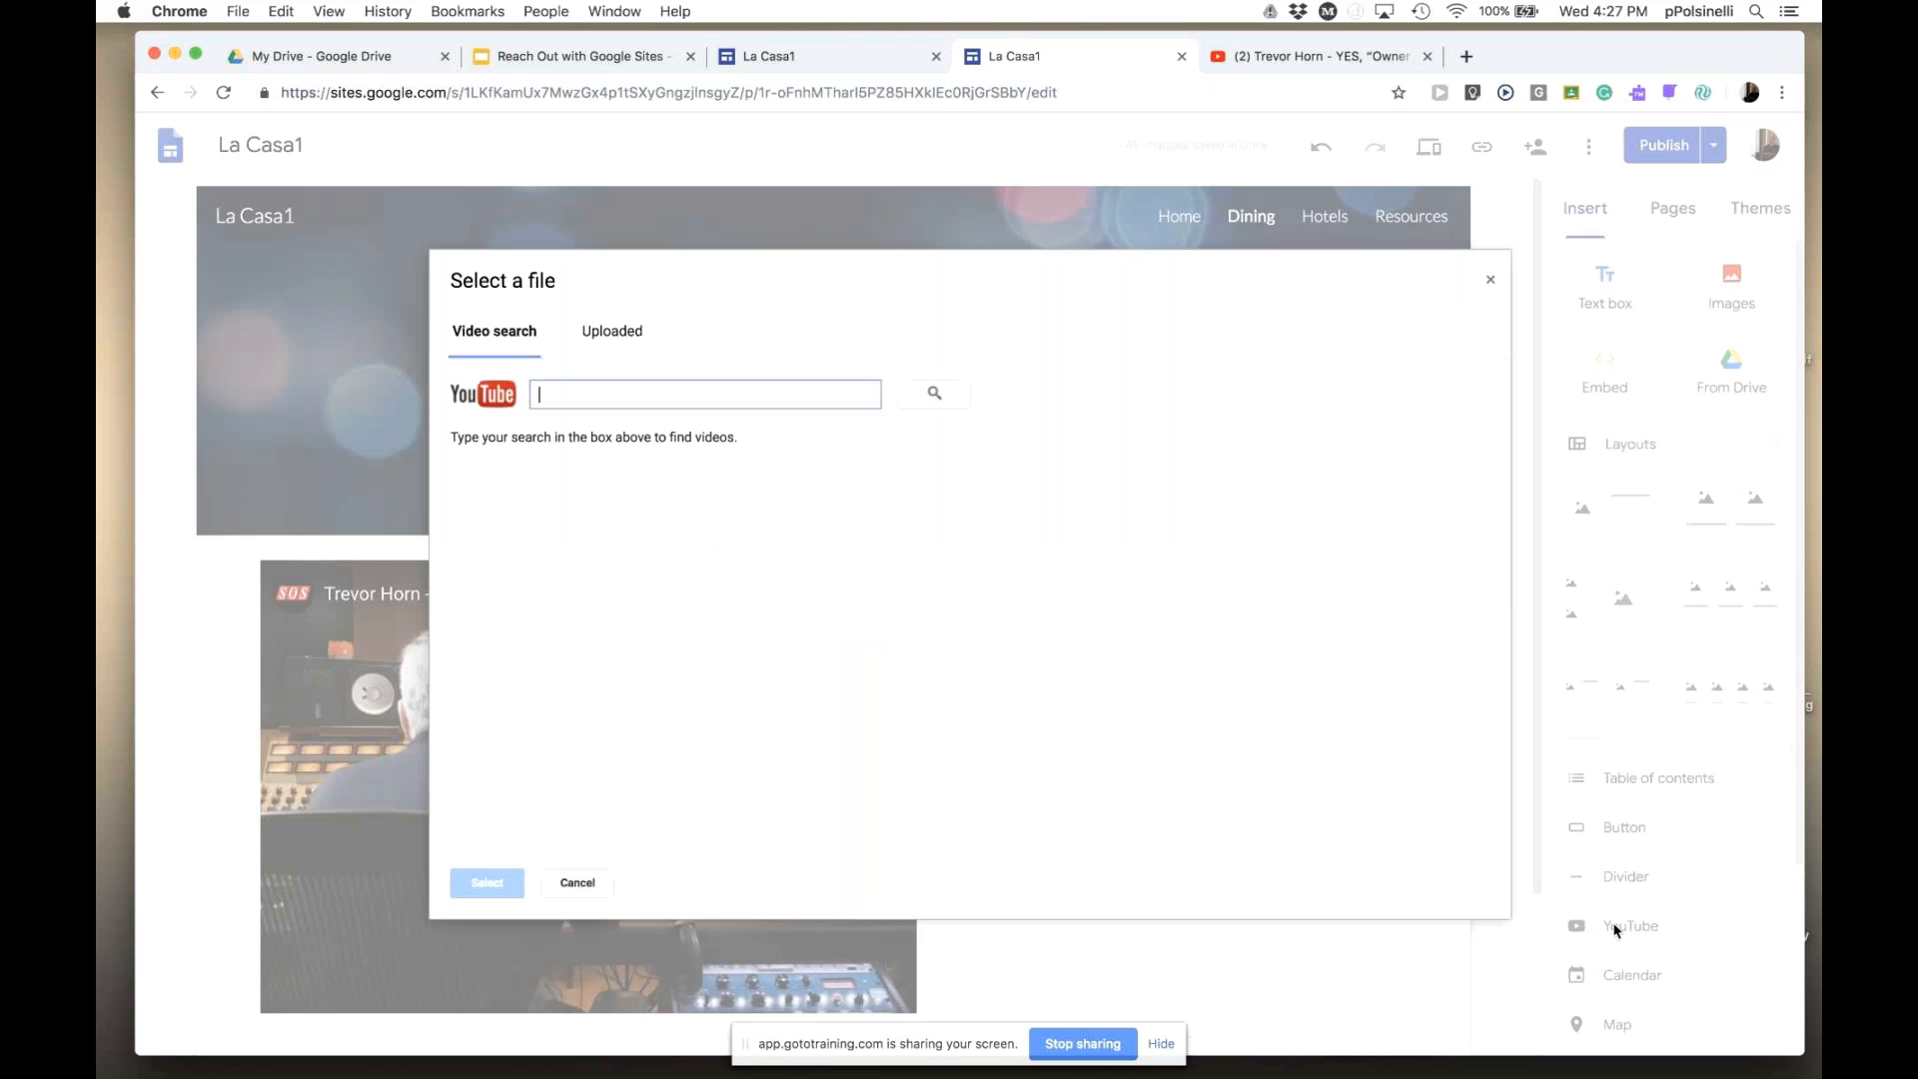
{"action": "left_click", "coordinate": [632, 333]}
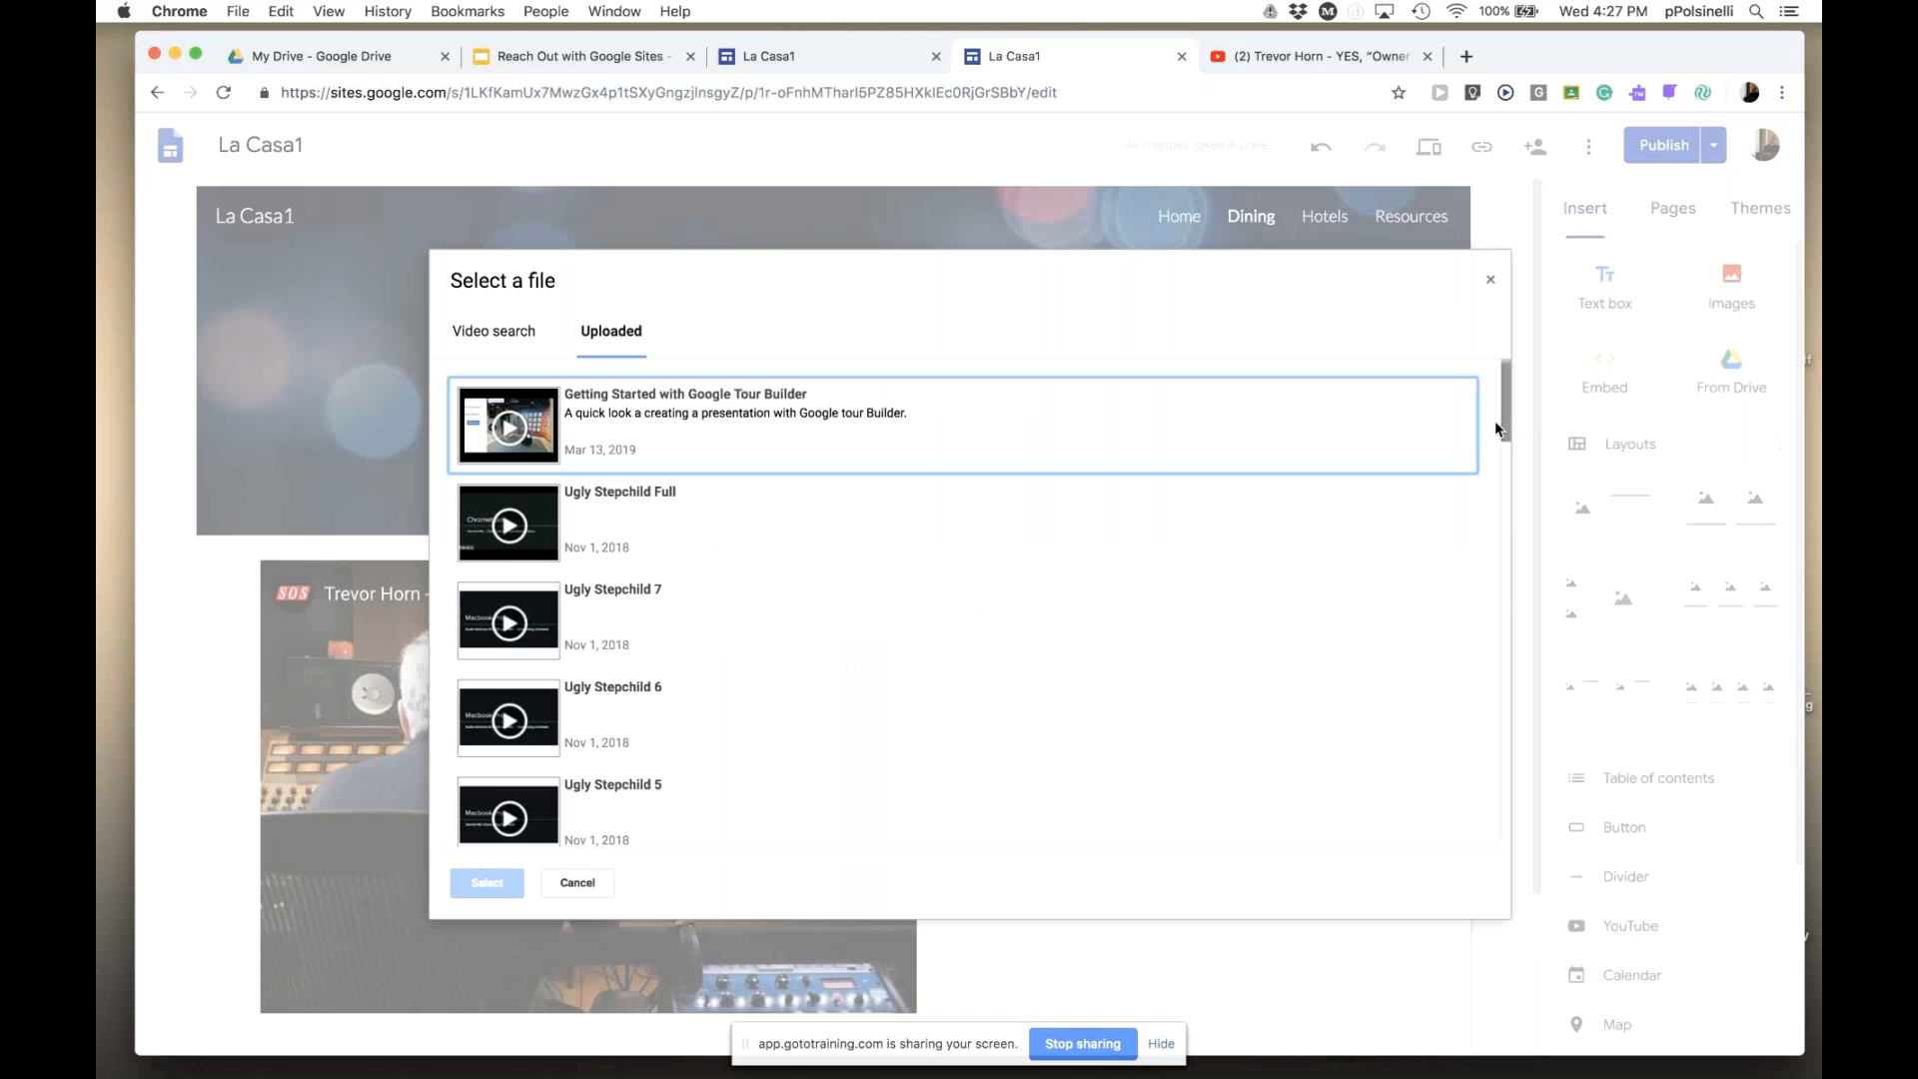
{"action": "left_click_drag", "start_coordinate": [1496, 428], "coordinate": [1505, 276]}
{"action": "left_click", "coordinate": [1491, 279]}
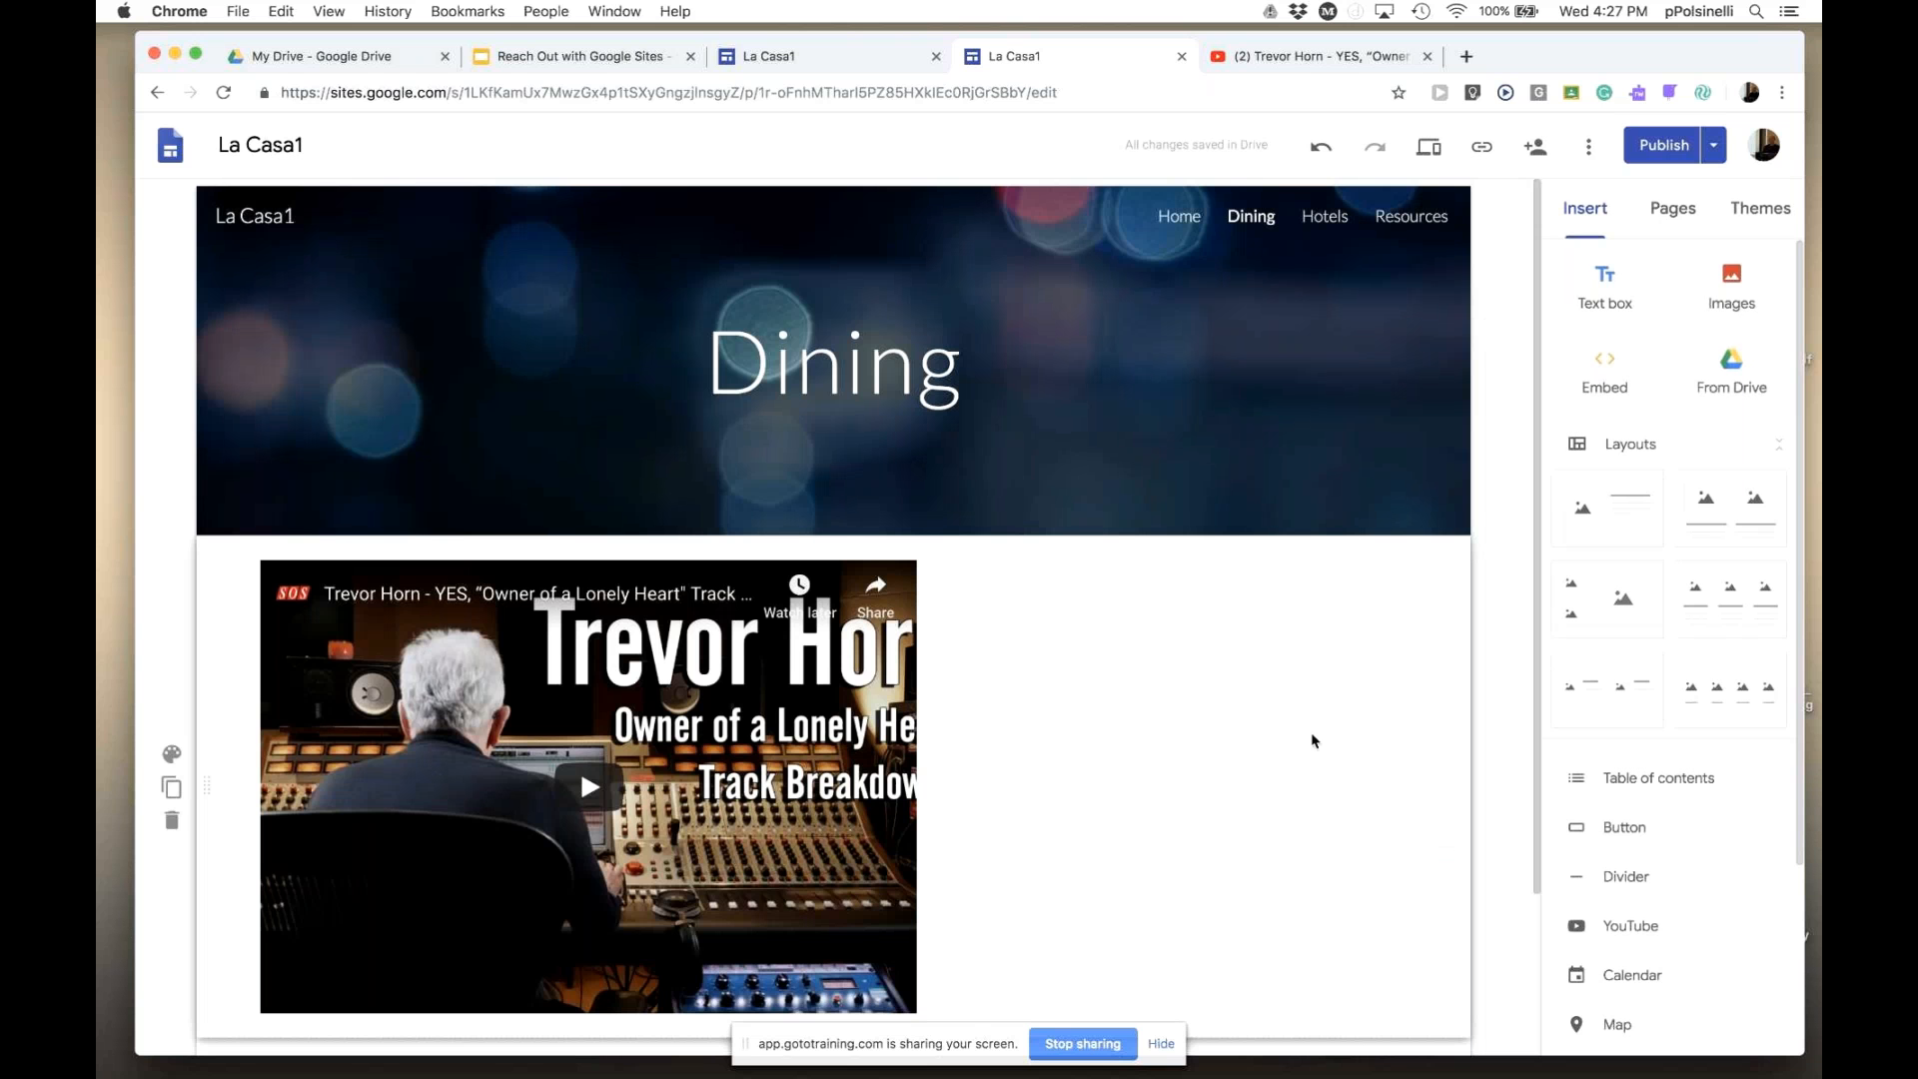